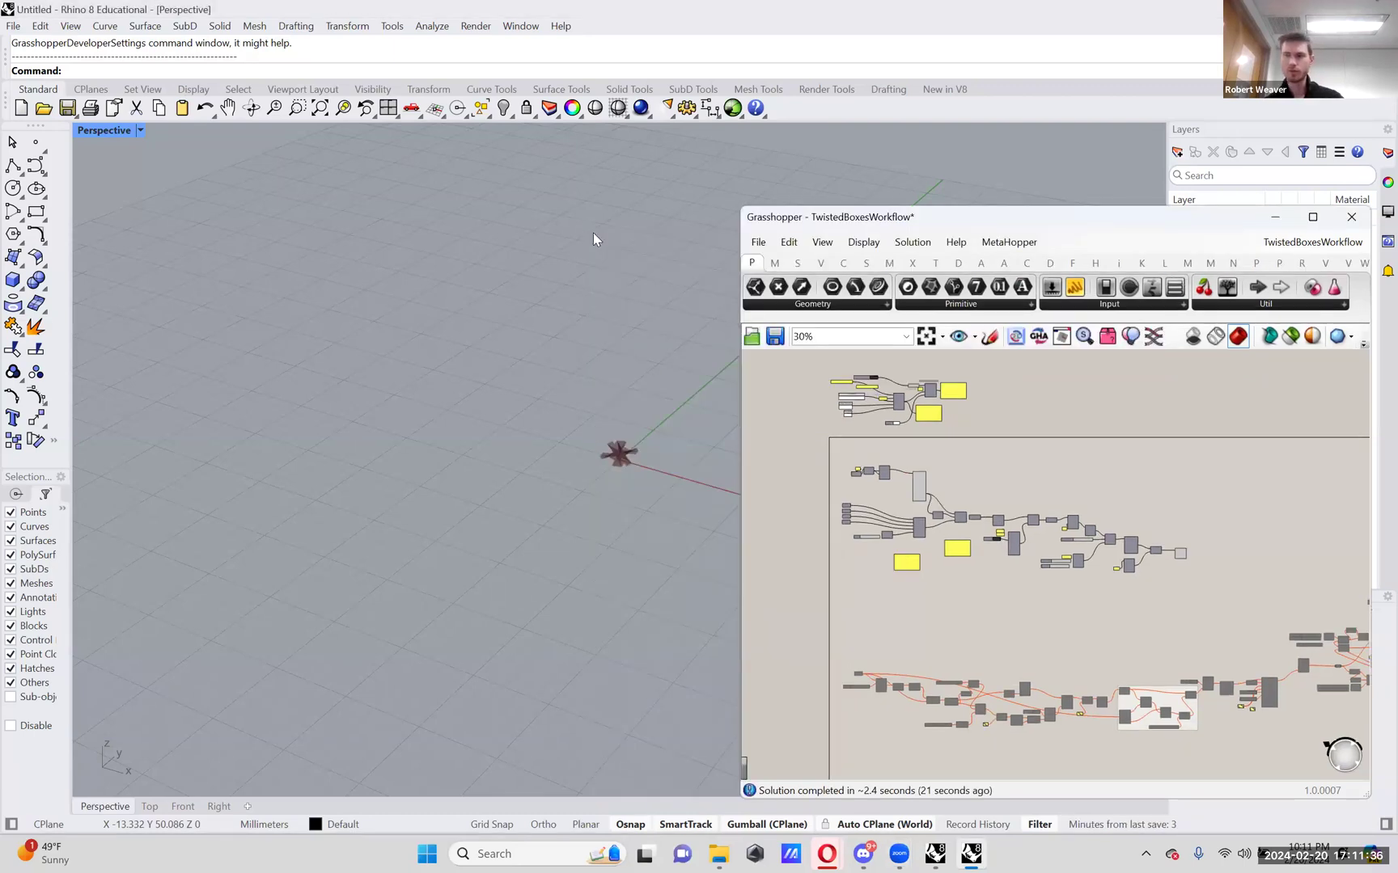
scroll(887, 534, up, 2)
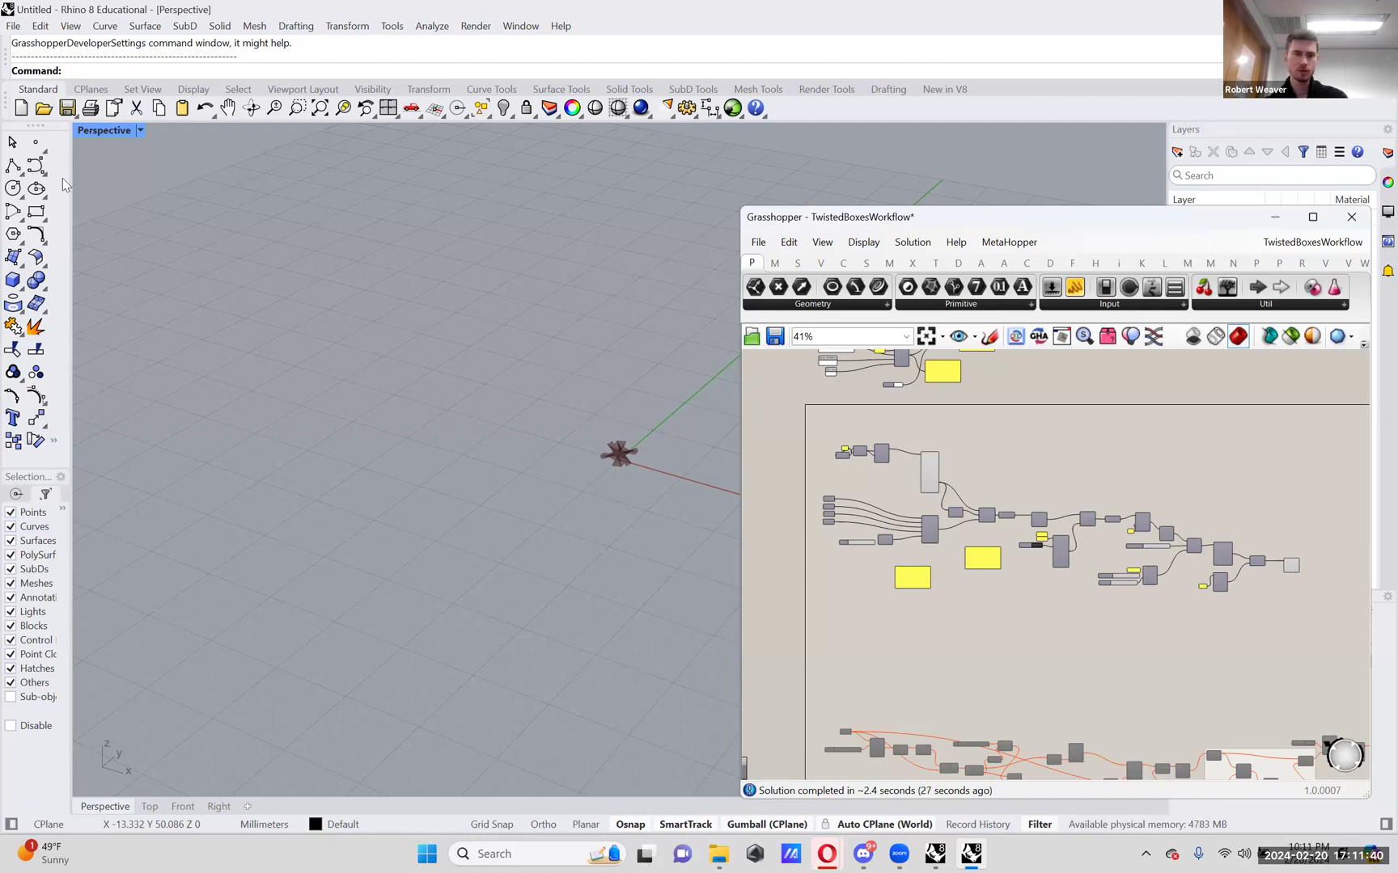
click(12, 36)
click(13, 26)
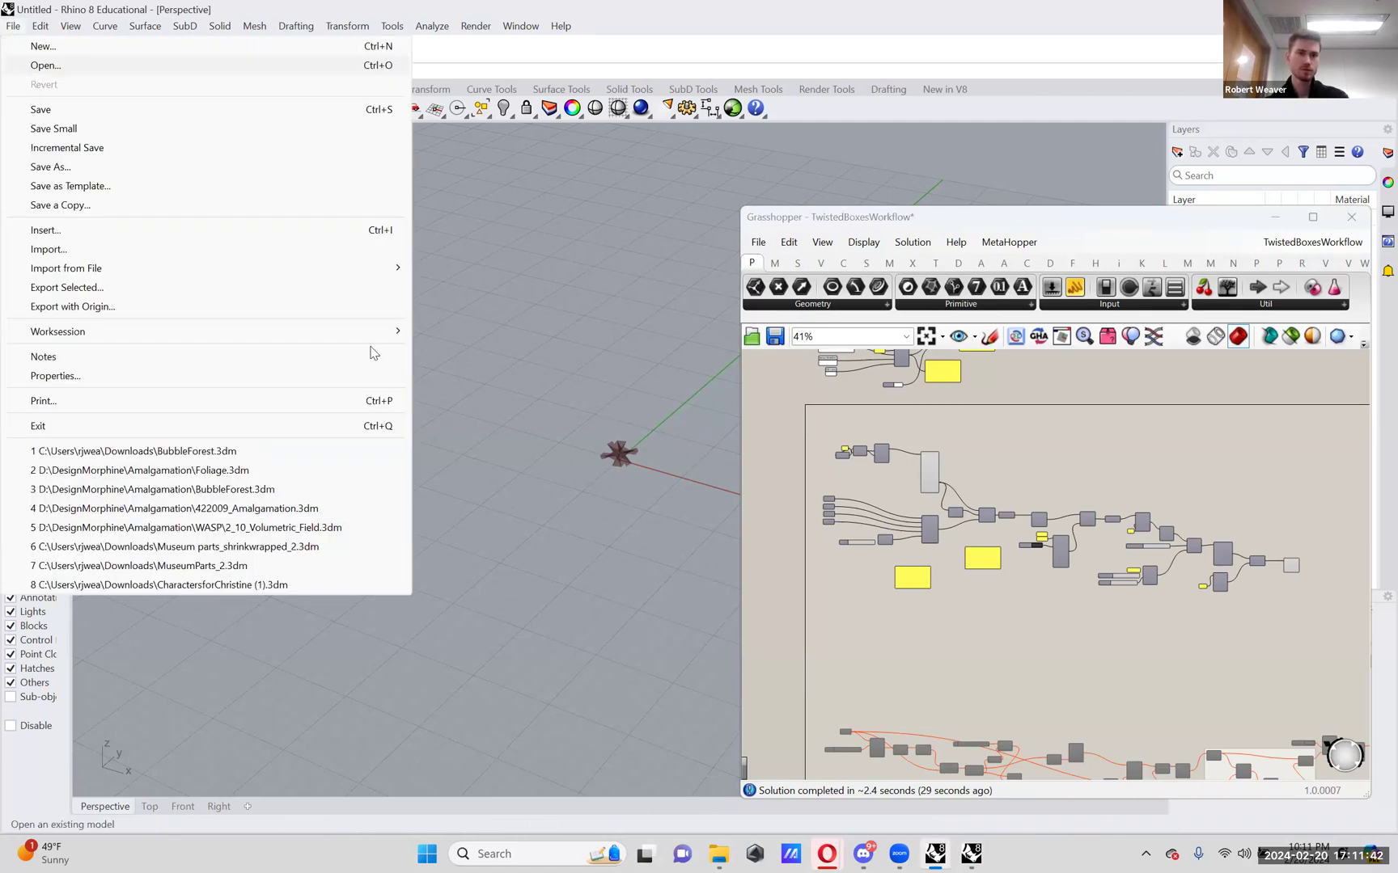
click(761, 563)
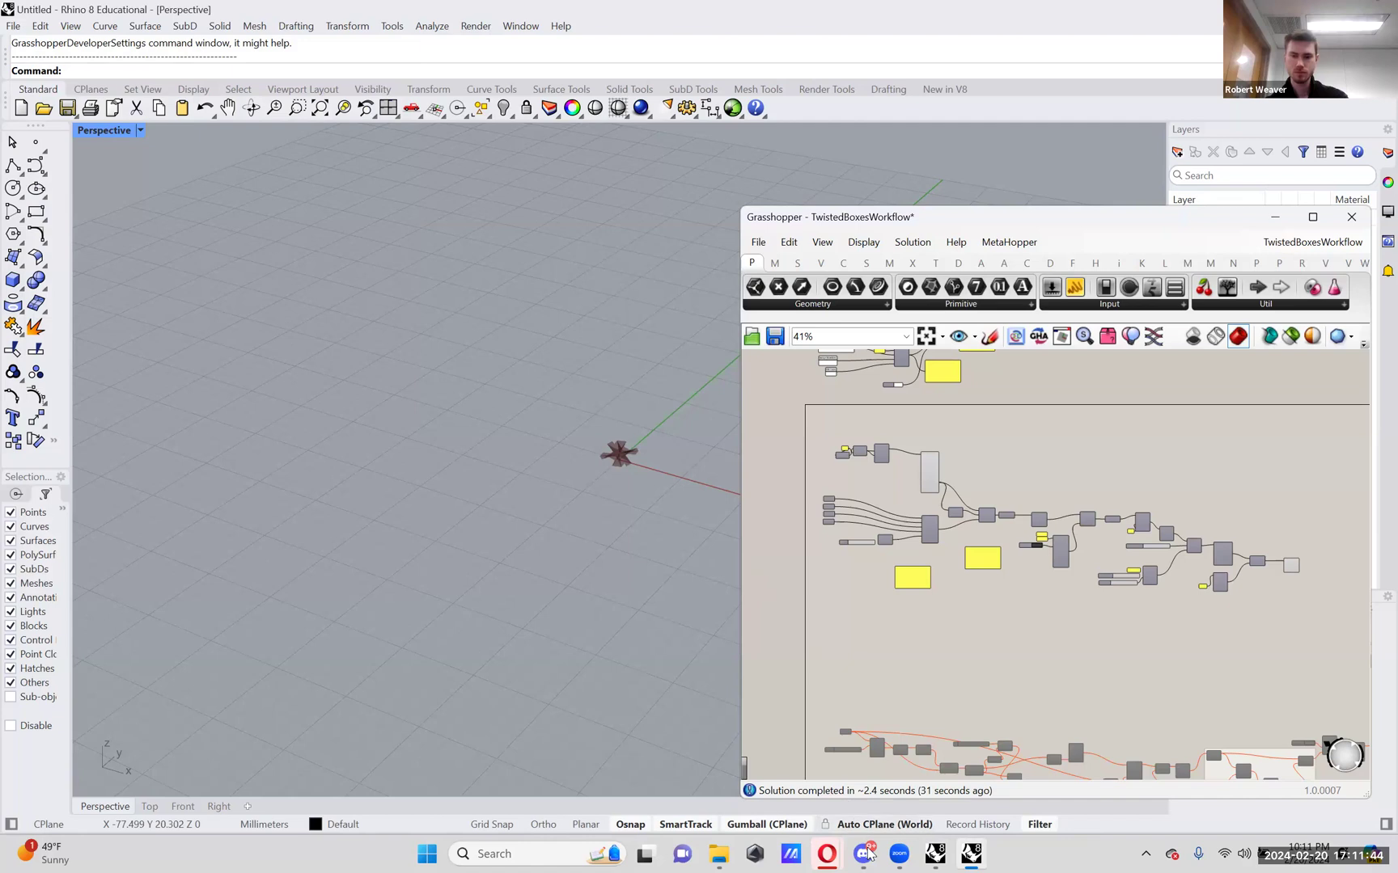
right_drag(1051, 647, 1020, 624)
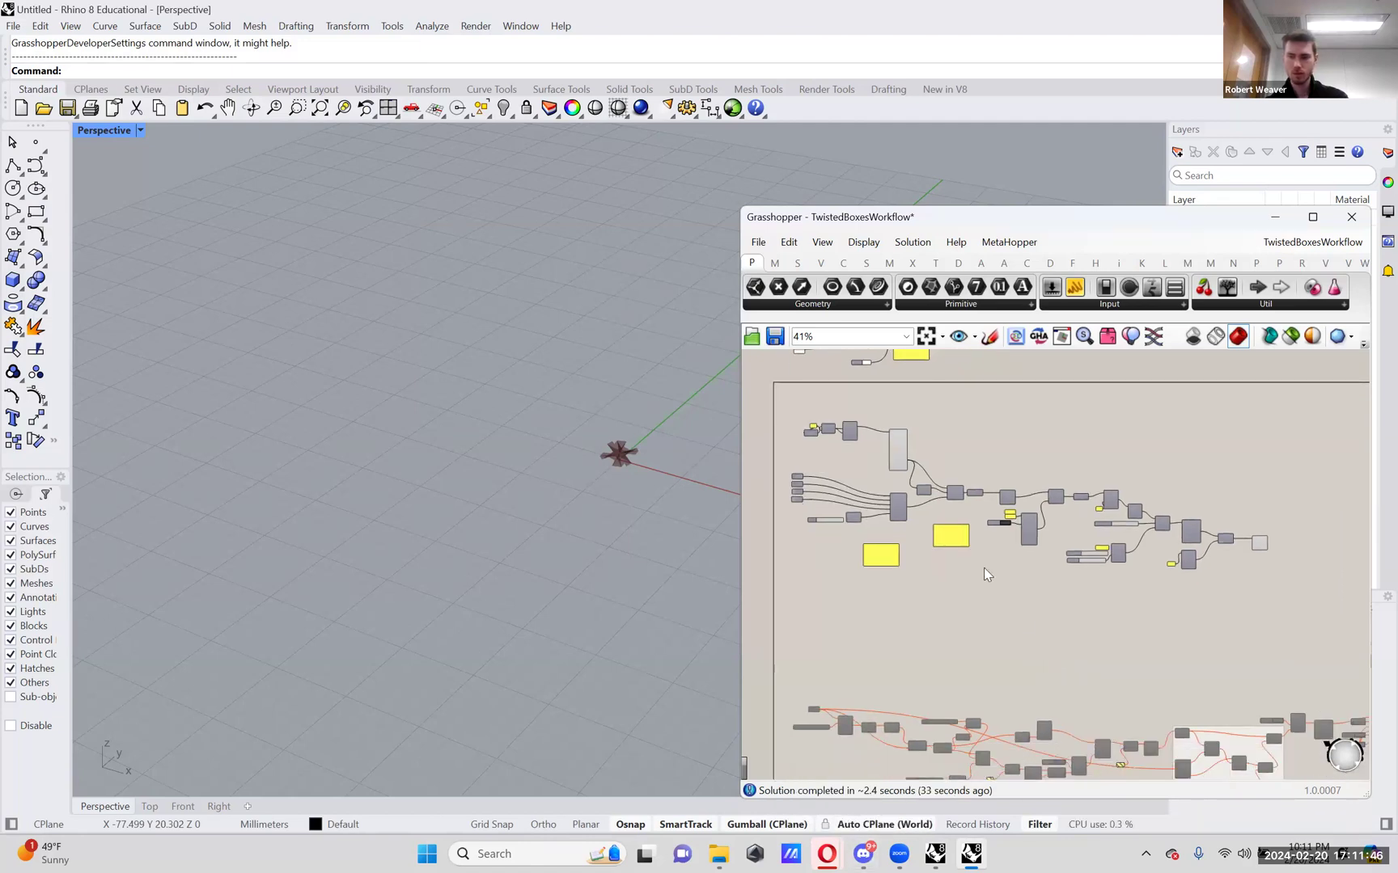
- Create a new blank Grasshopper definition, then resize and move its window so the layer list is uncovered
click(760, 242)
click(780, 261)
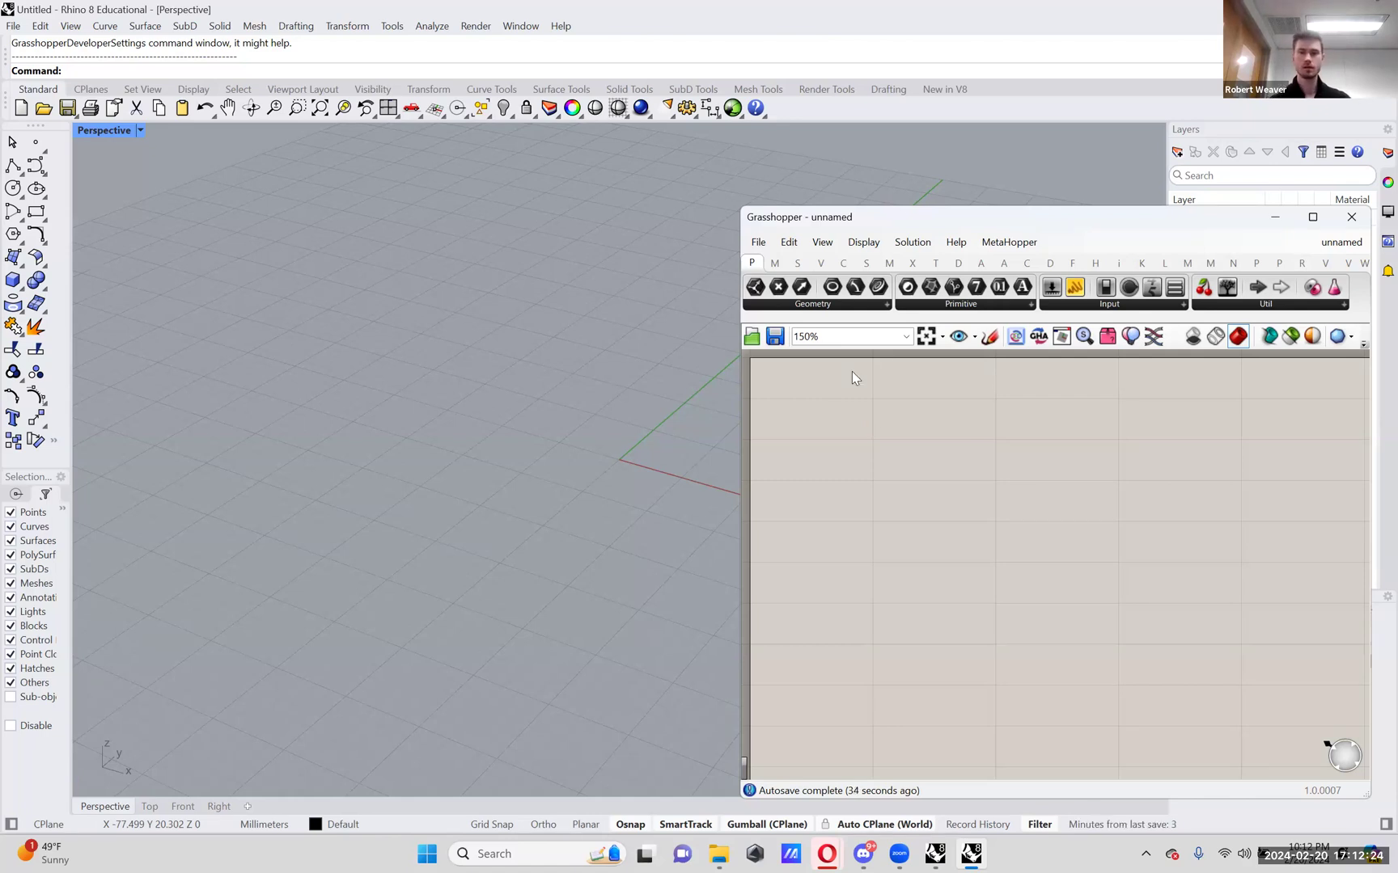
drag(736, 210, 740, 189)
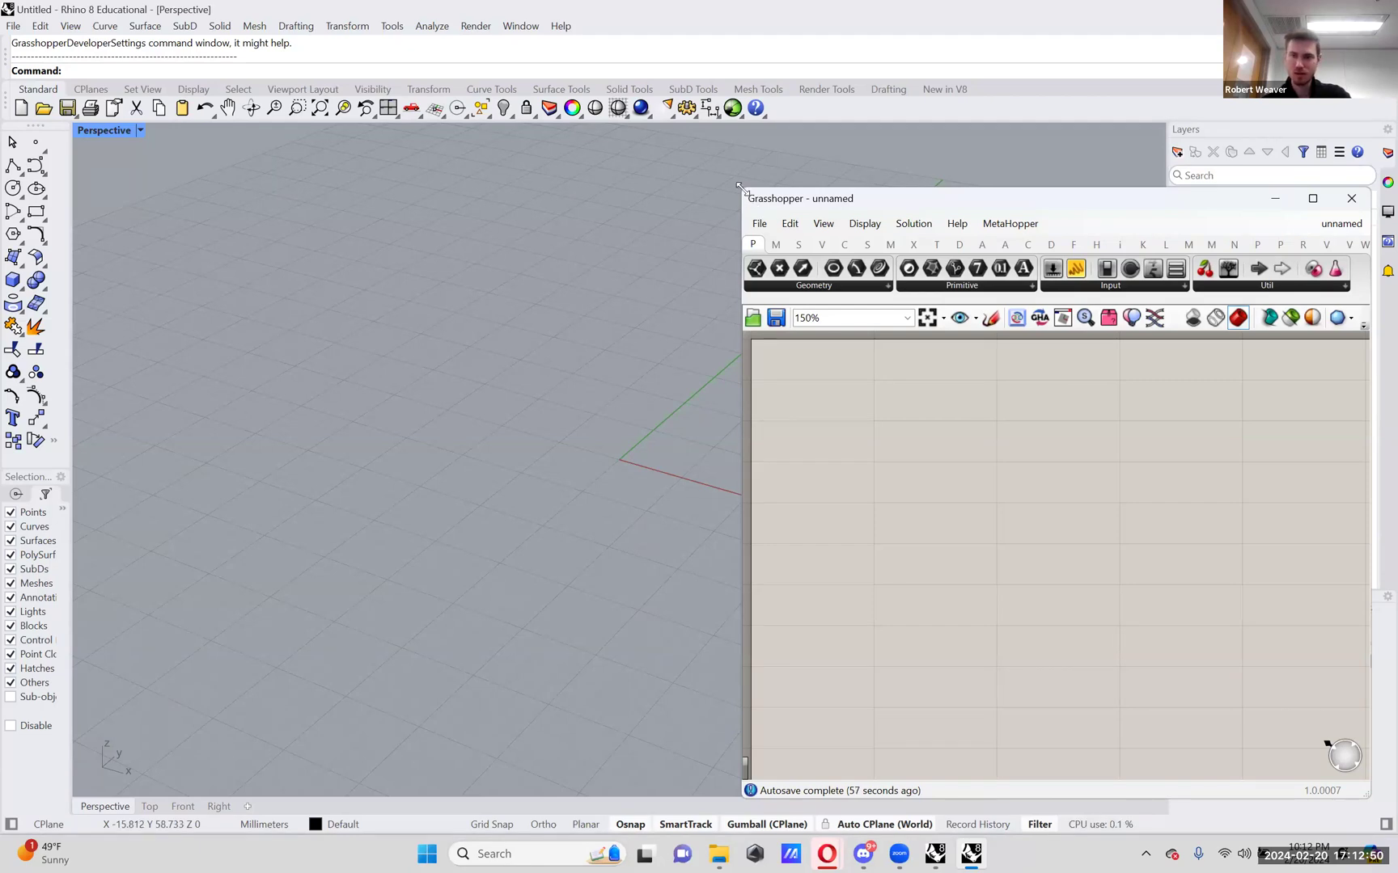
drag(738, 186, 754, 188)
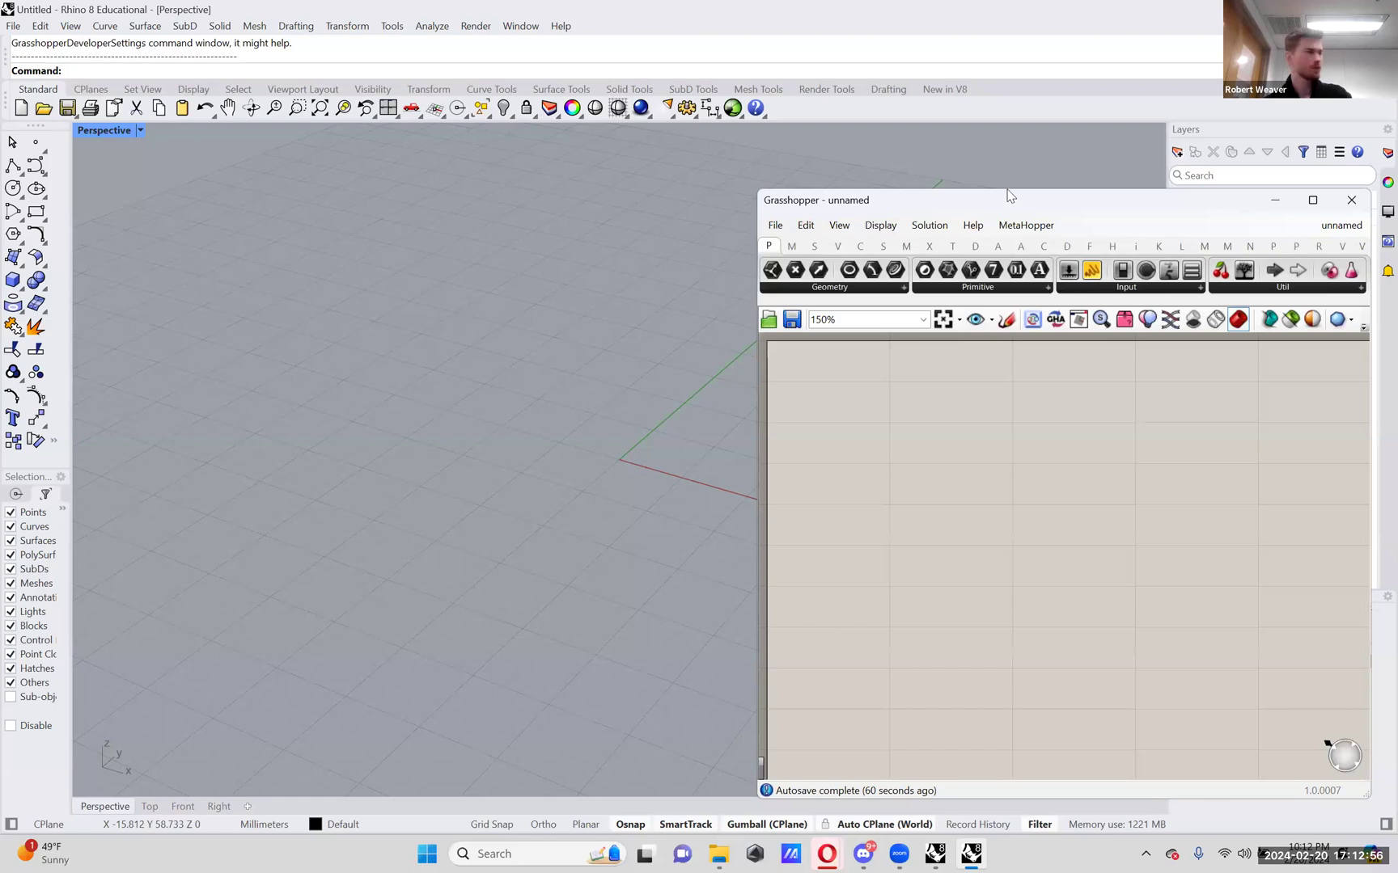
drag(1006, 192, 736, 171)
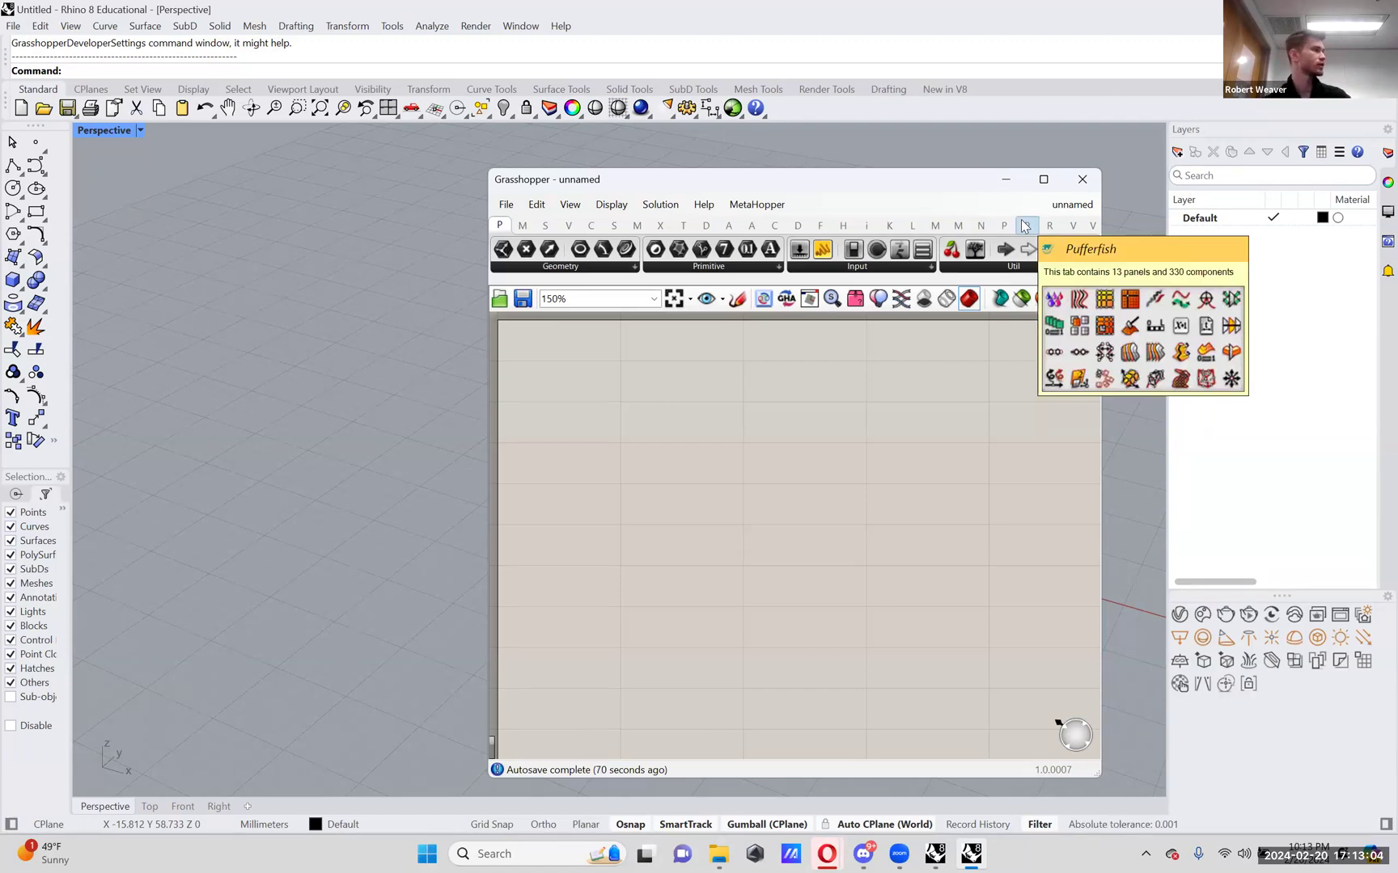
- Switch to the TwistedBoxesWorkflow definition and examine the panel listing the plugins the workflow requires
click(1081, 209)
click(1086, 352)
scroll(681, 592, up, 5)
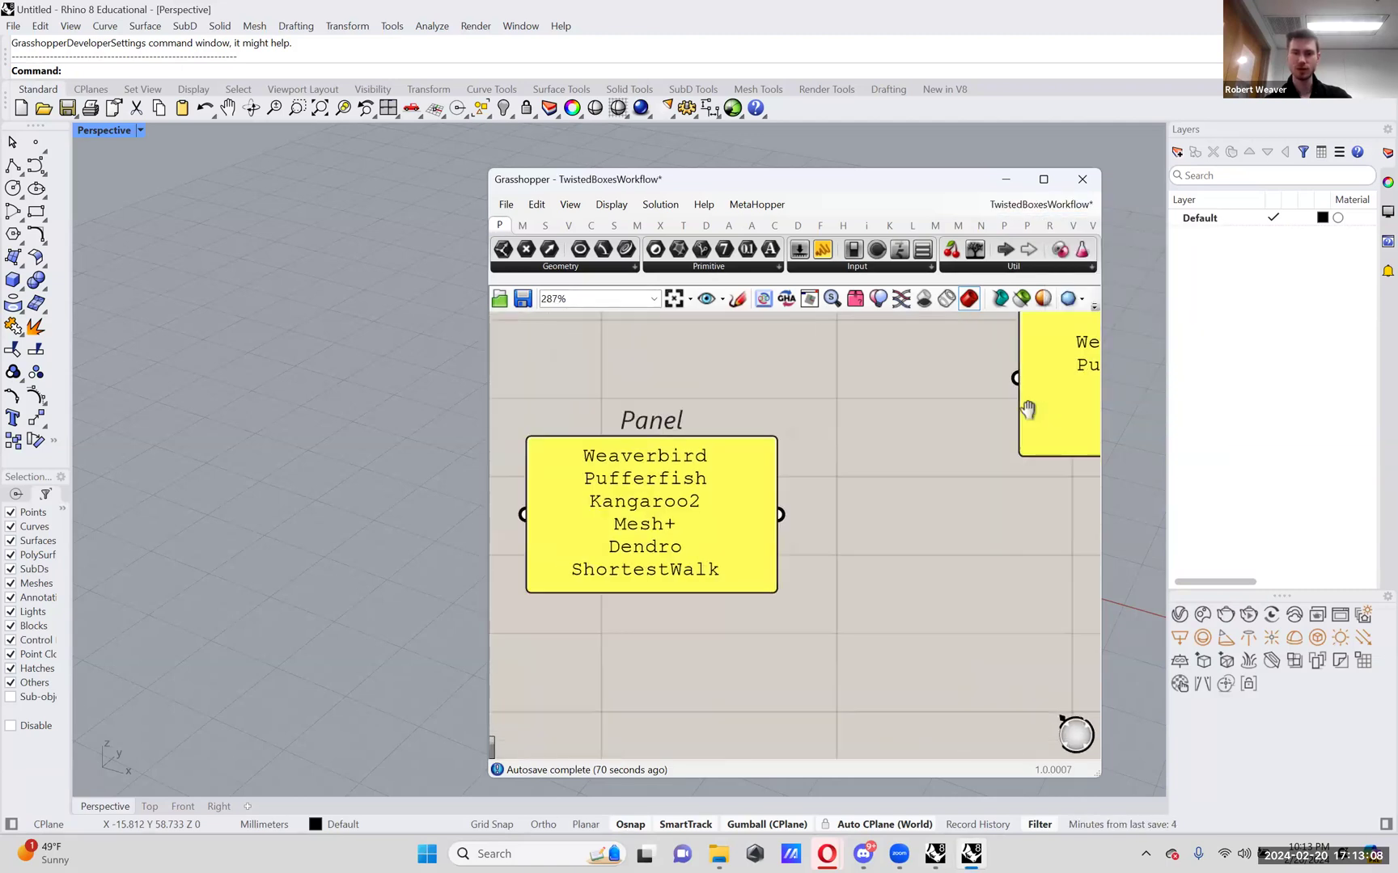
scroll(890, 469, up, 1)
scroll(922, 471, down, 1)
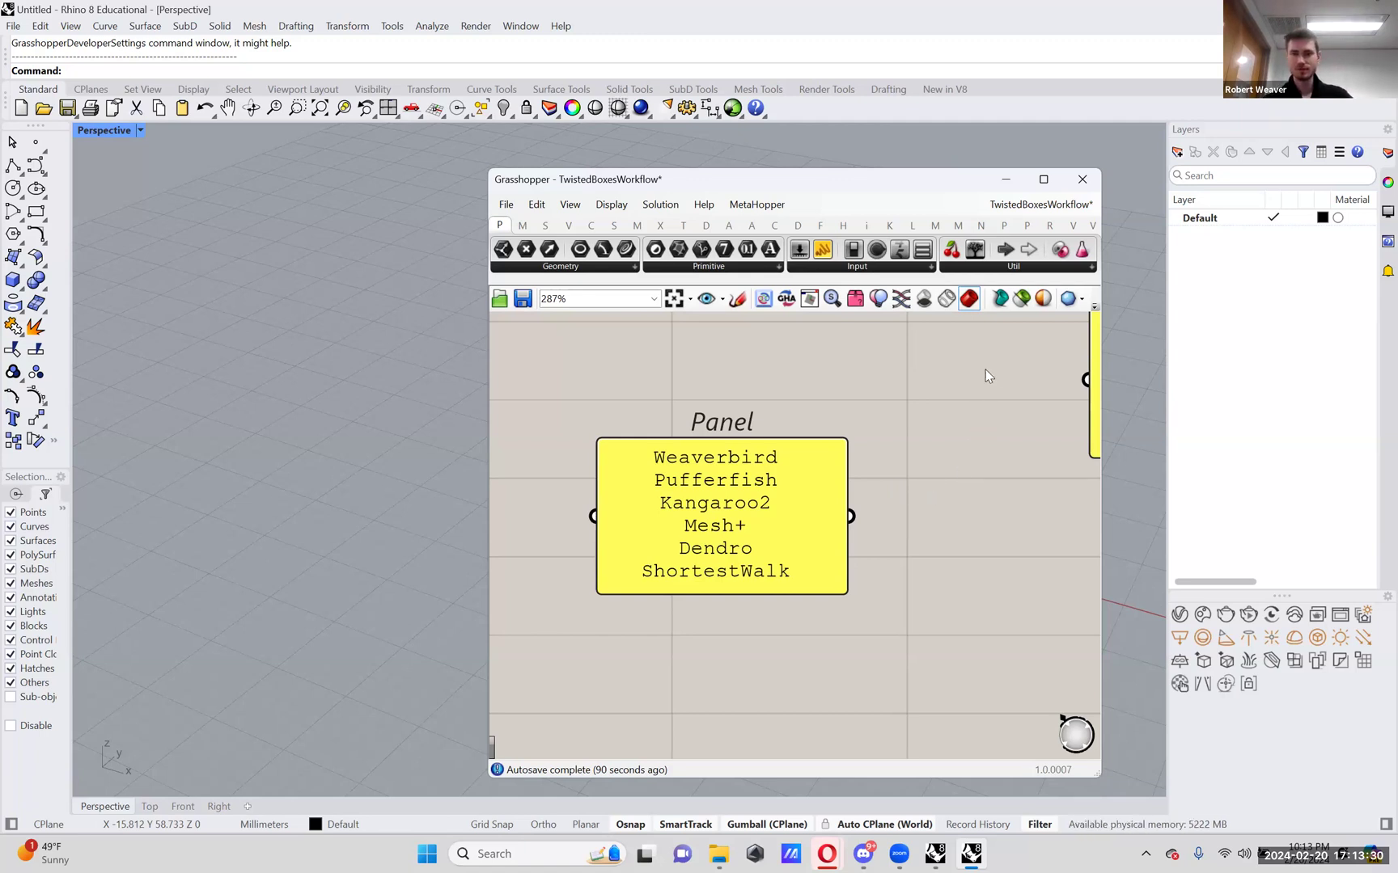
click(1037, 205)
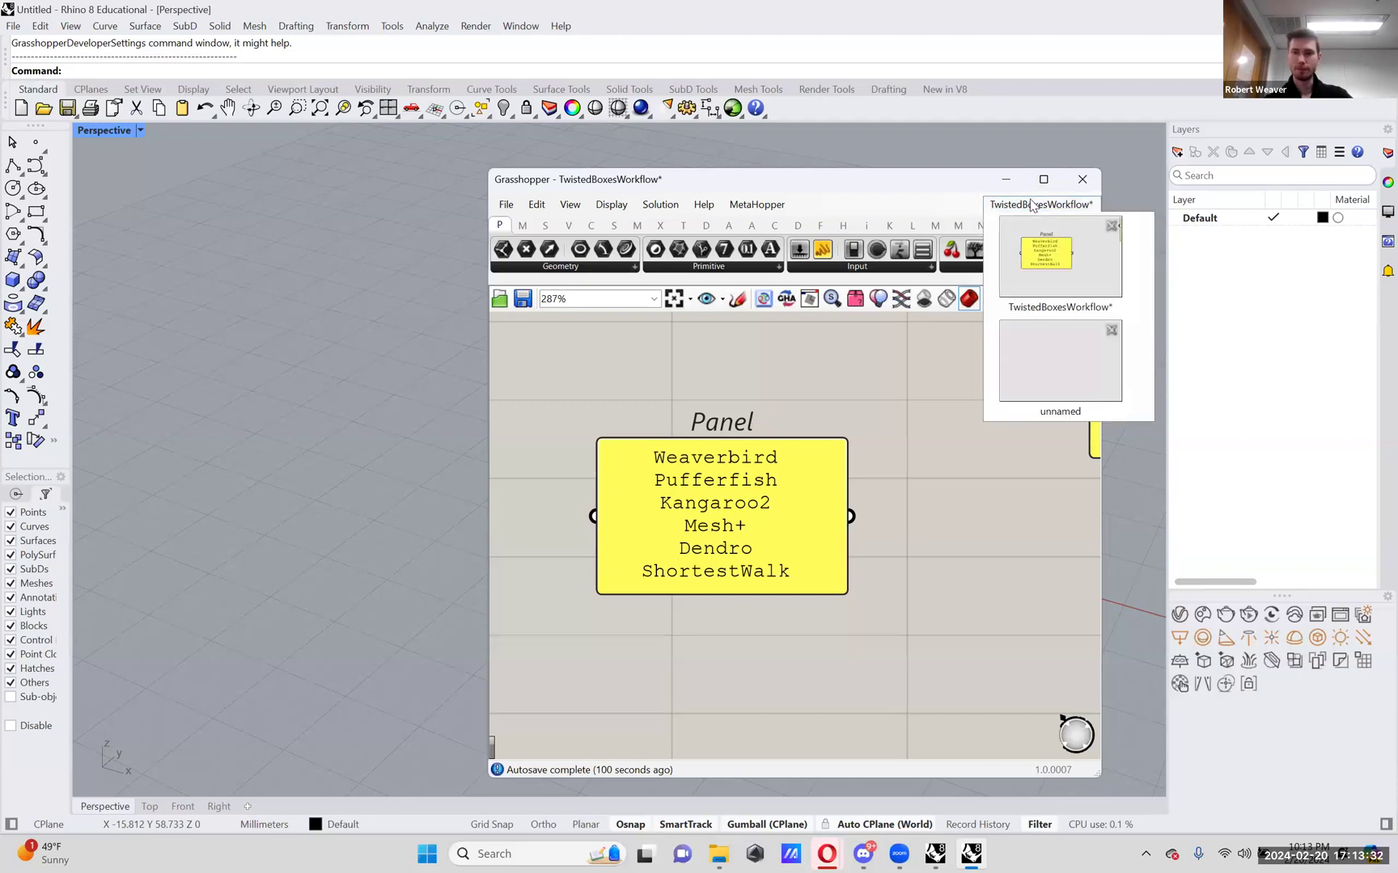
click(893, 462)
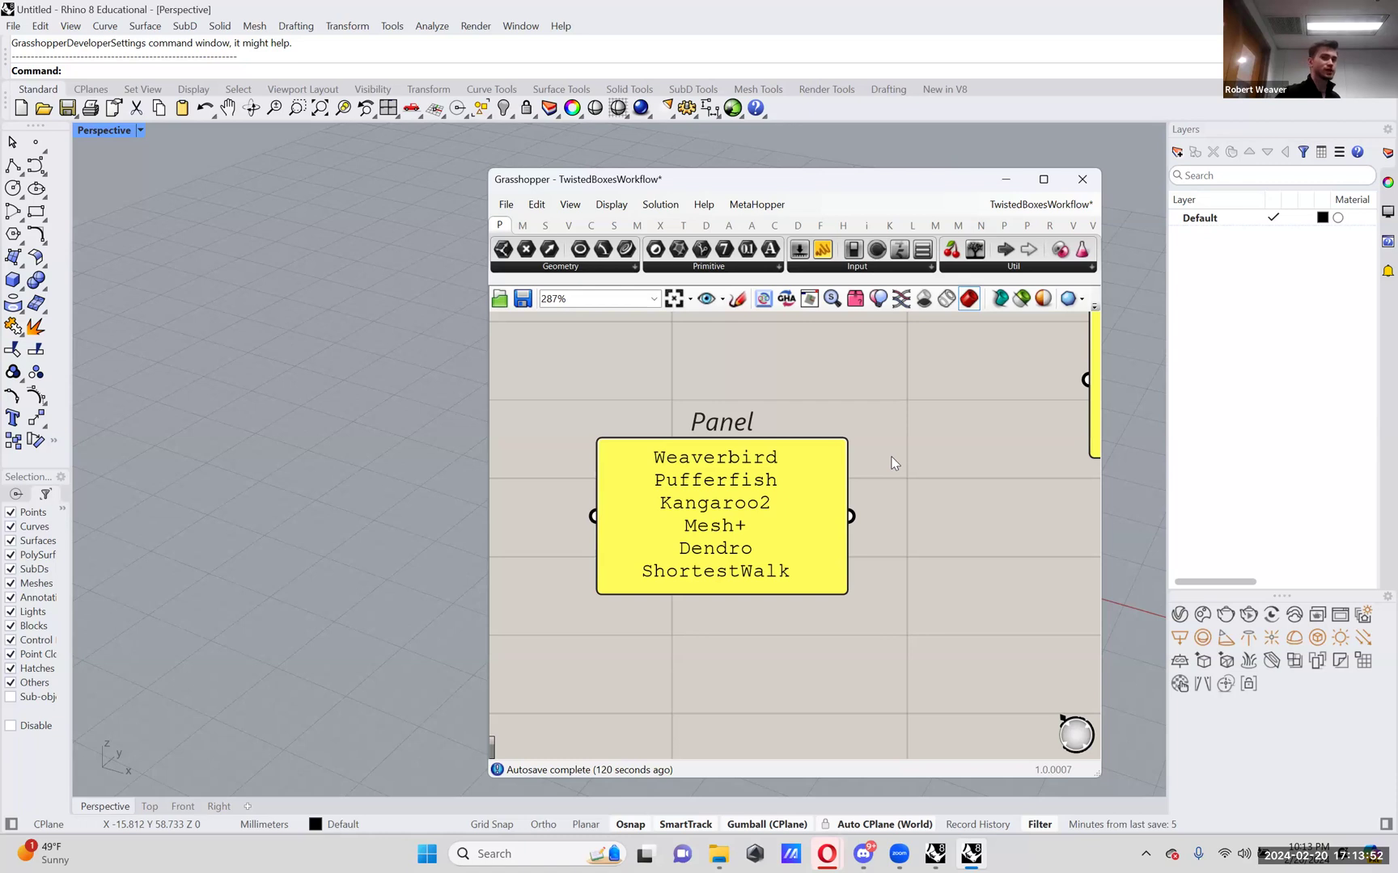
right_drag(917, 417, 973, 316)
- Return to the unnamed definition, sketch a small black pyramid on its canvas and shift the Grasshopper window aside
click(1000, 210)
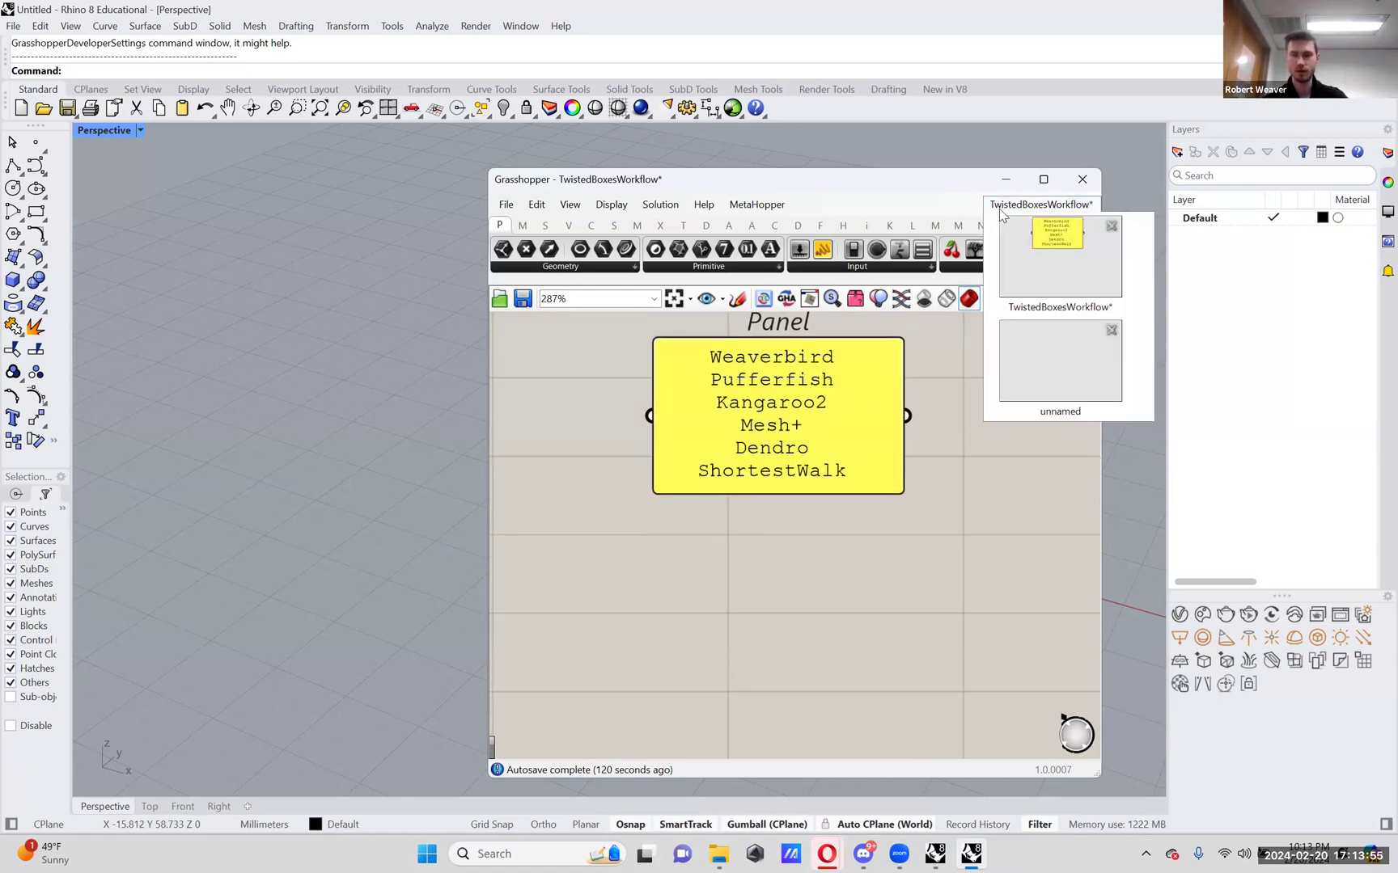
click(1006, 365)
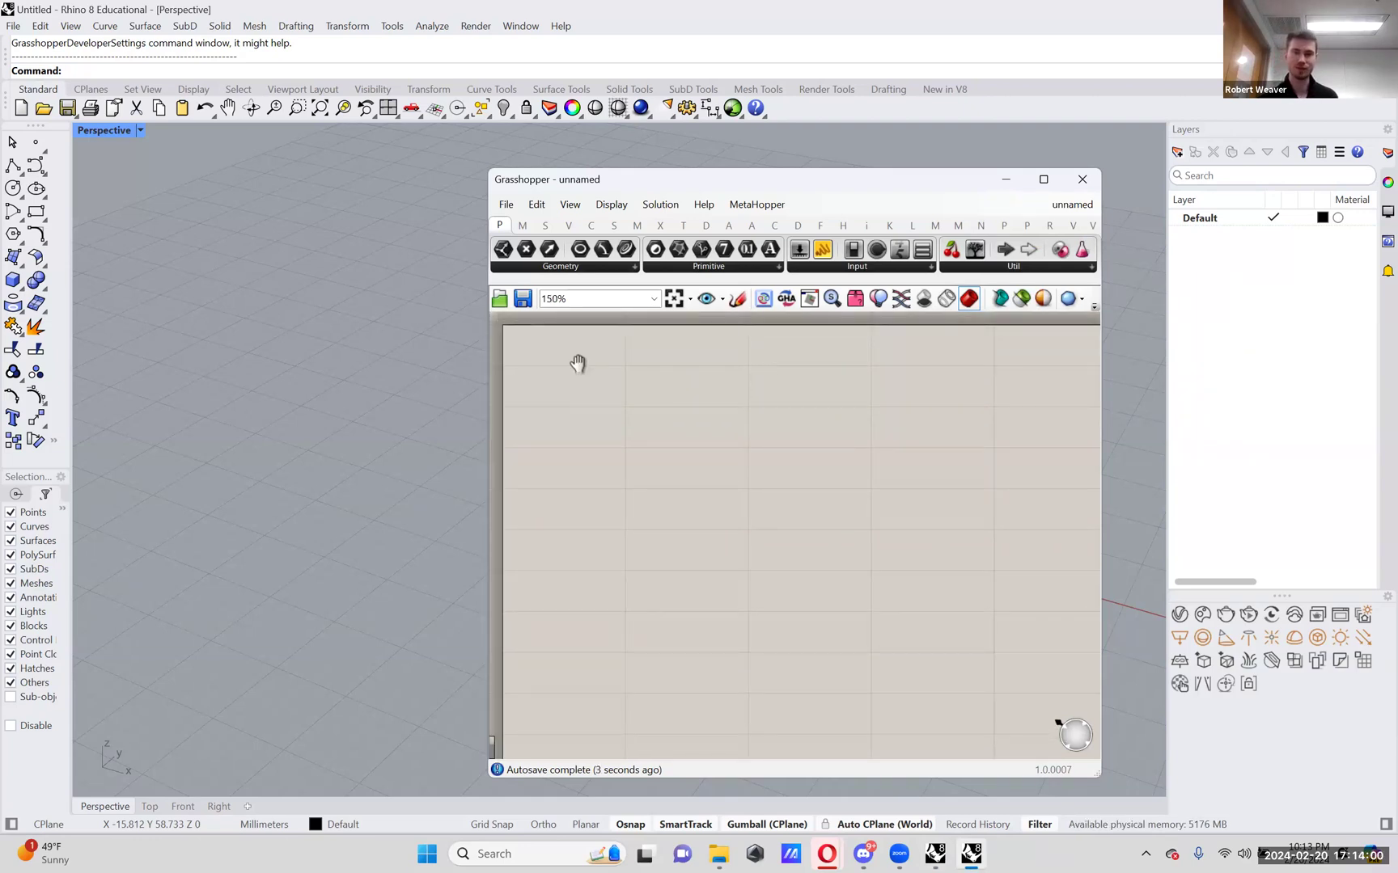
click(745, 304)
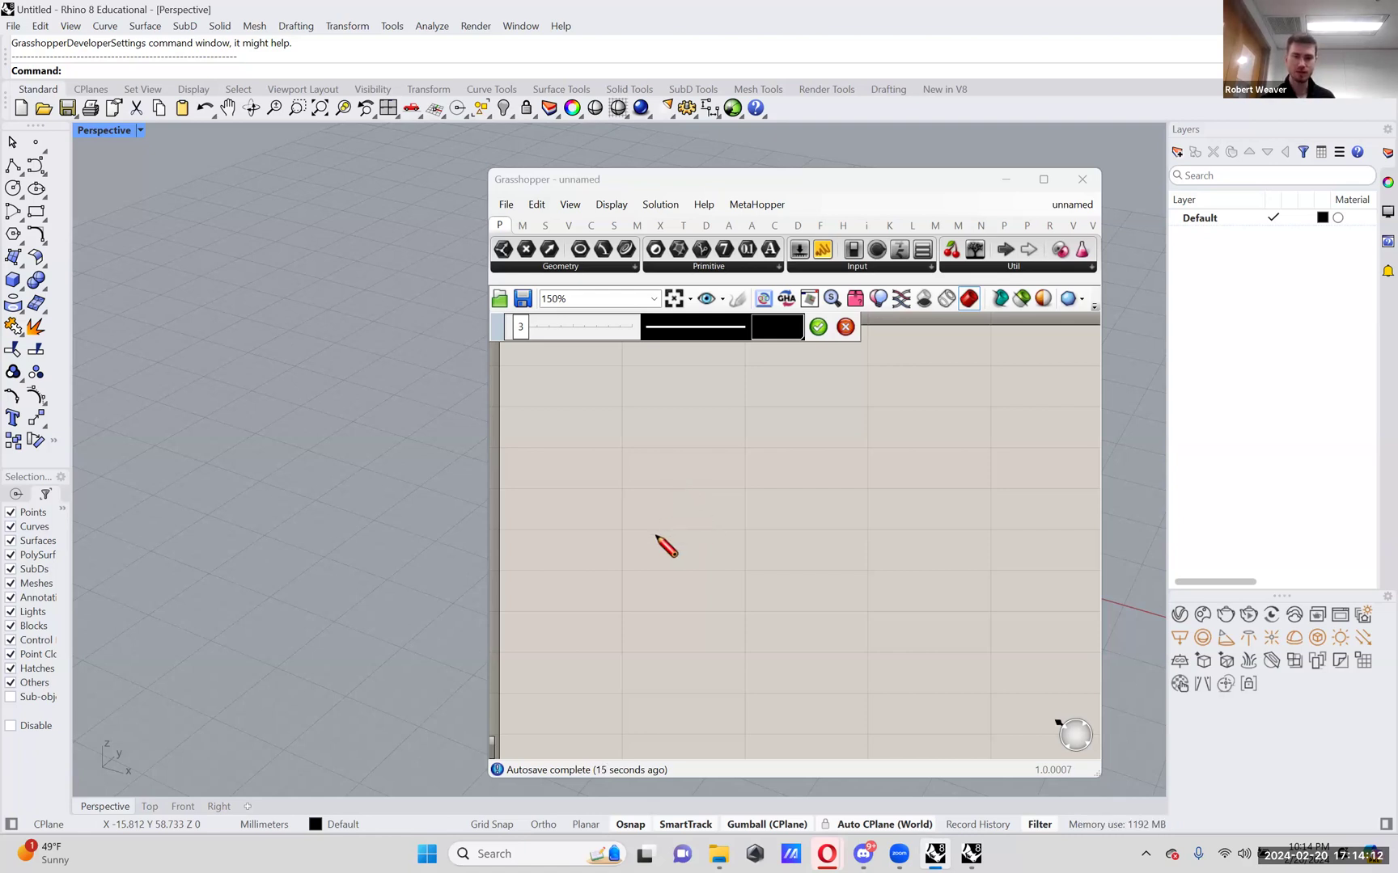
mouse_move(652, 534)
mouse_down()
mouse_move(693, 475)
mouse_move(651, 532)
mouse_move(738, 511)
mouse_move(700, 469)
mouse_up()
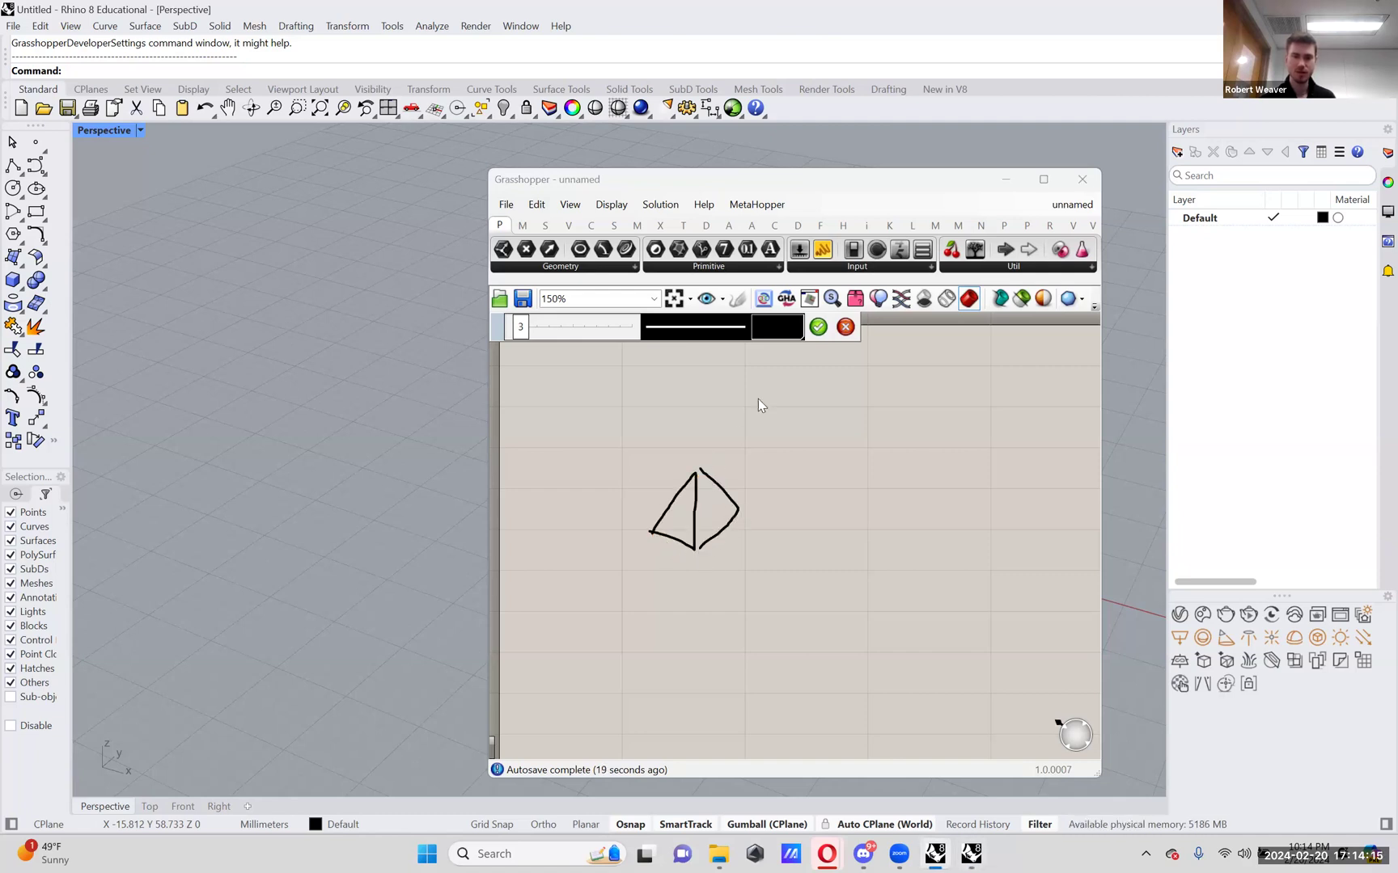
click(818, 327)
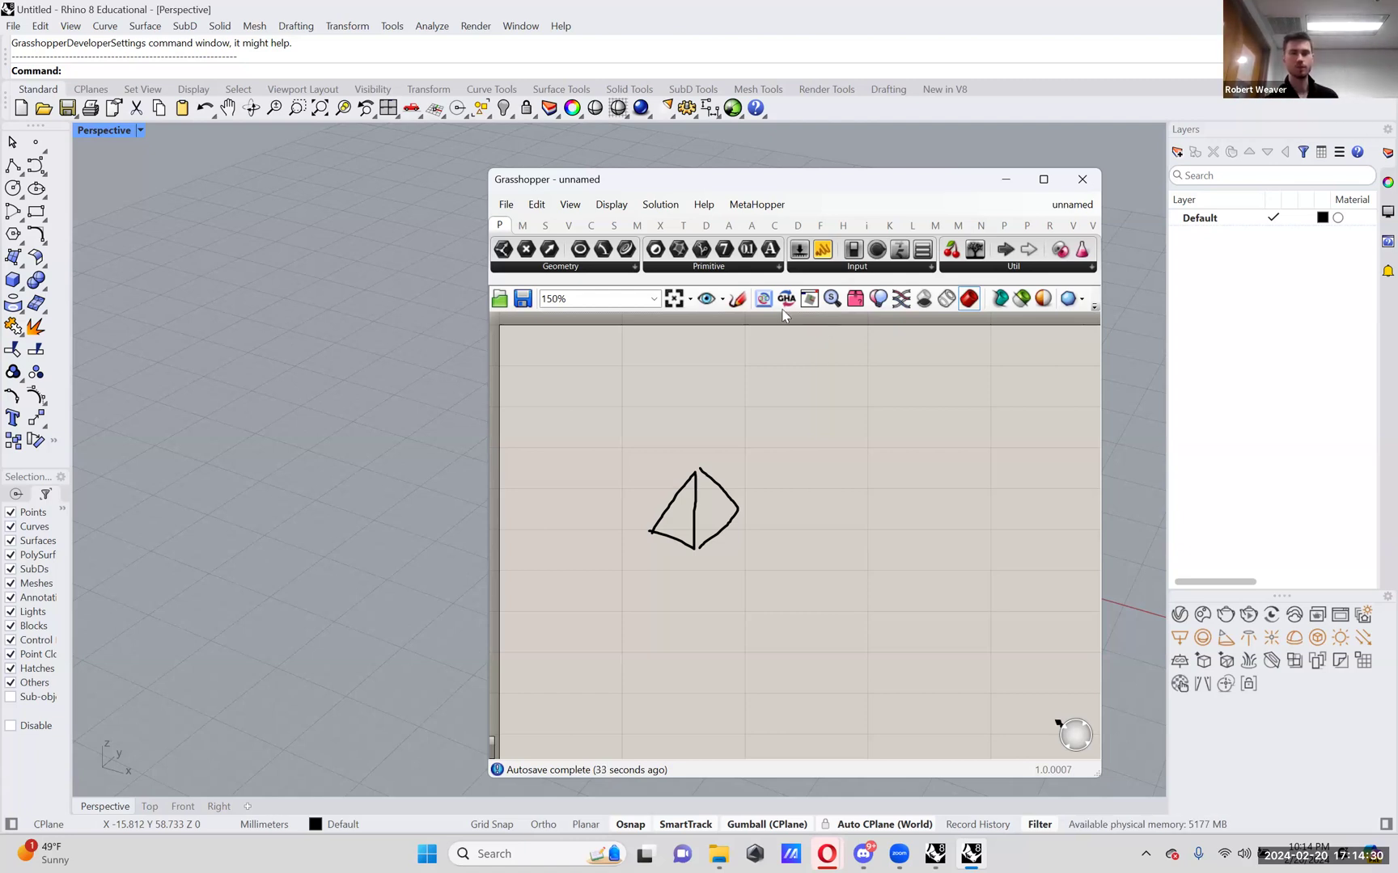
drag(762, 178, 771, 181)
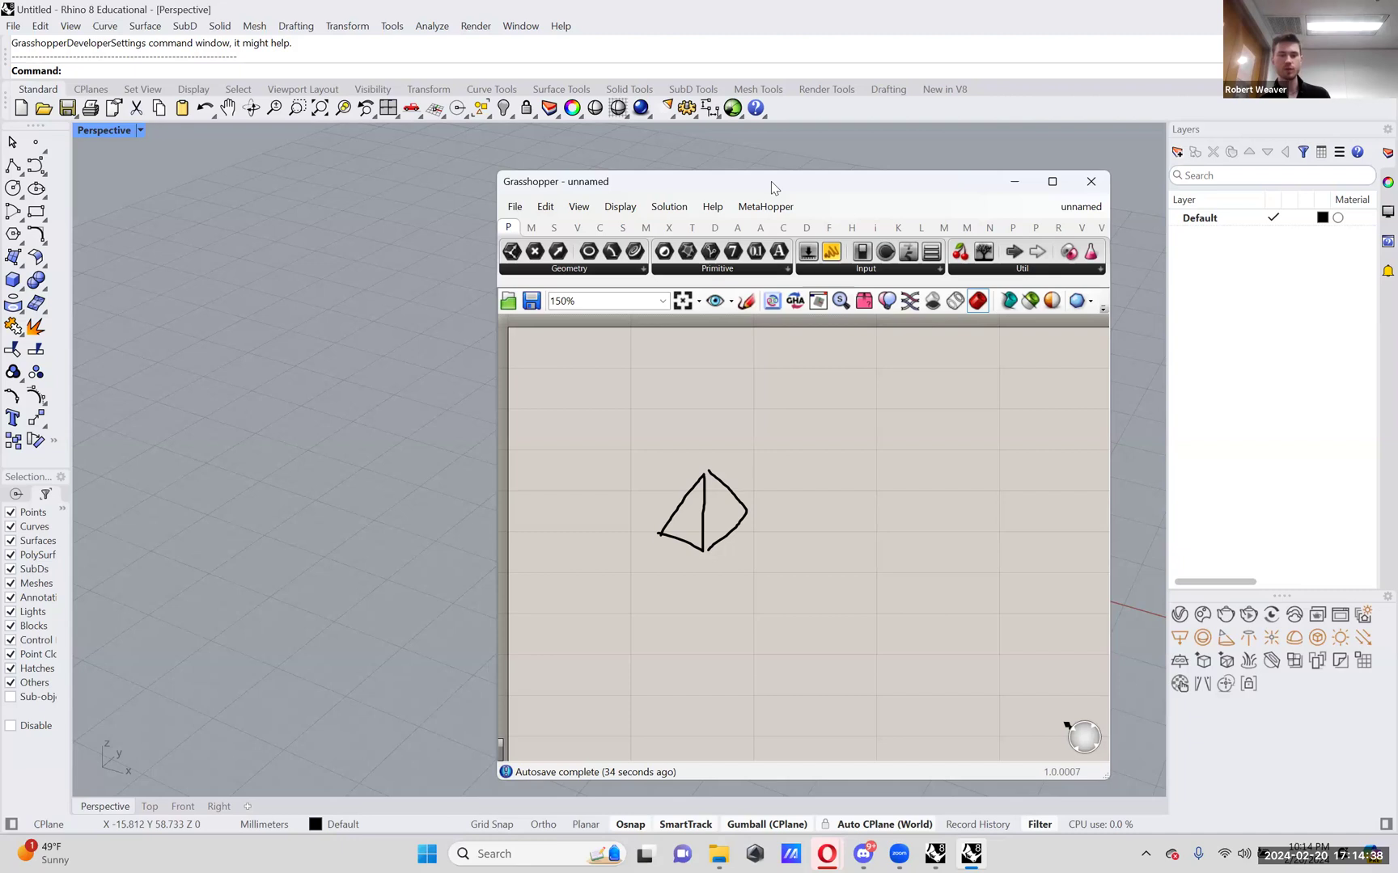
drag(771, 182, 878, 207)
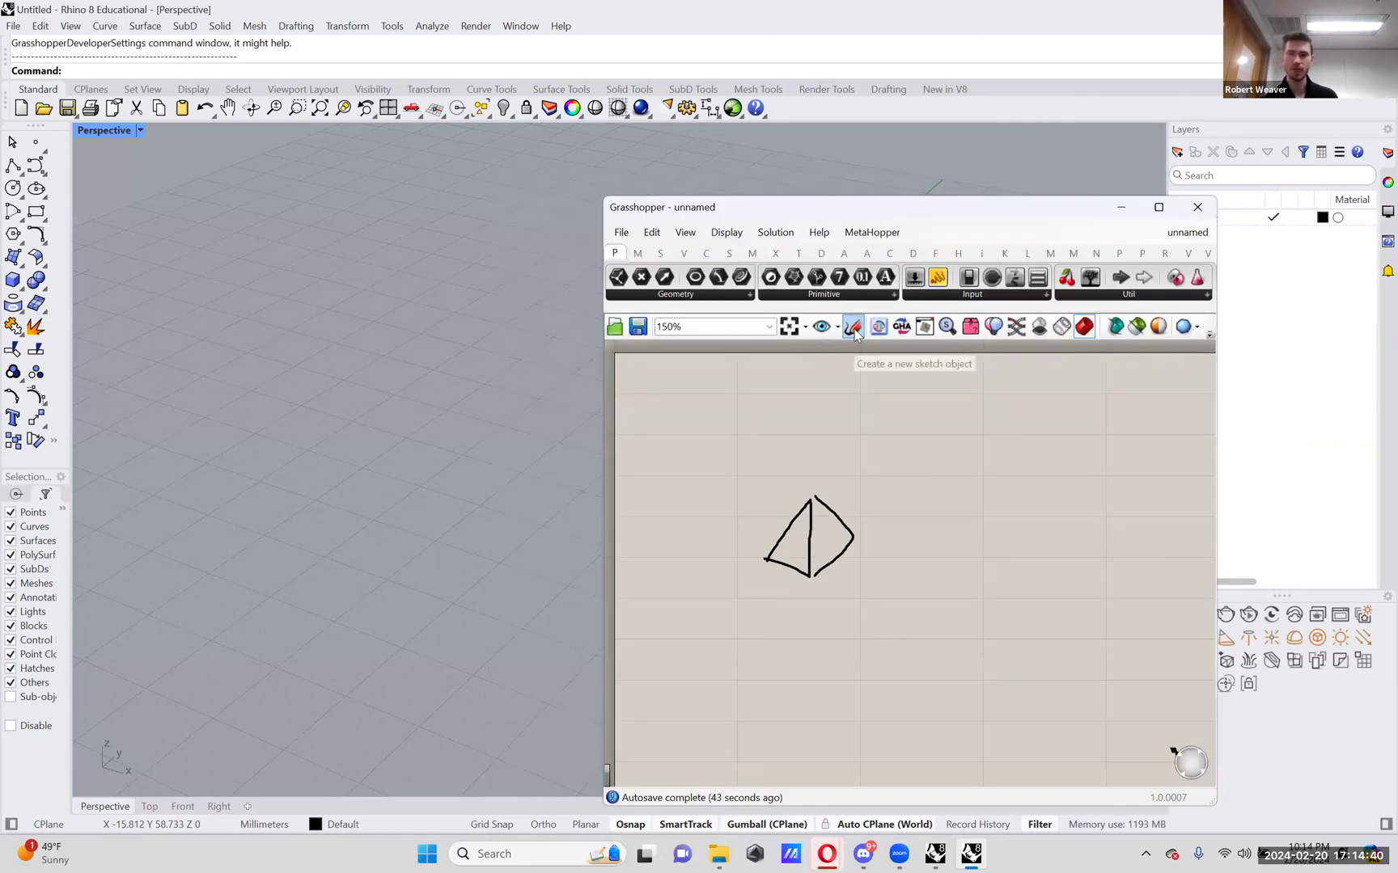
click(853, 328)
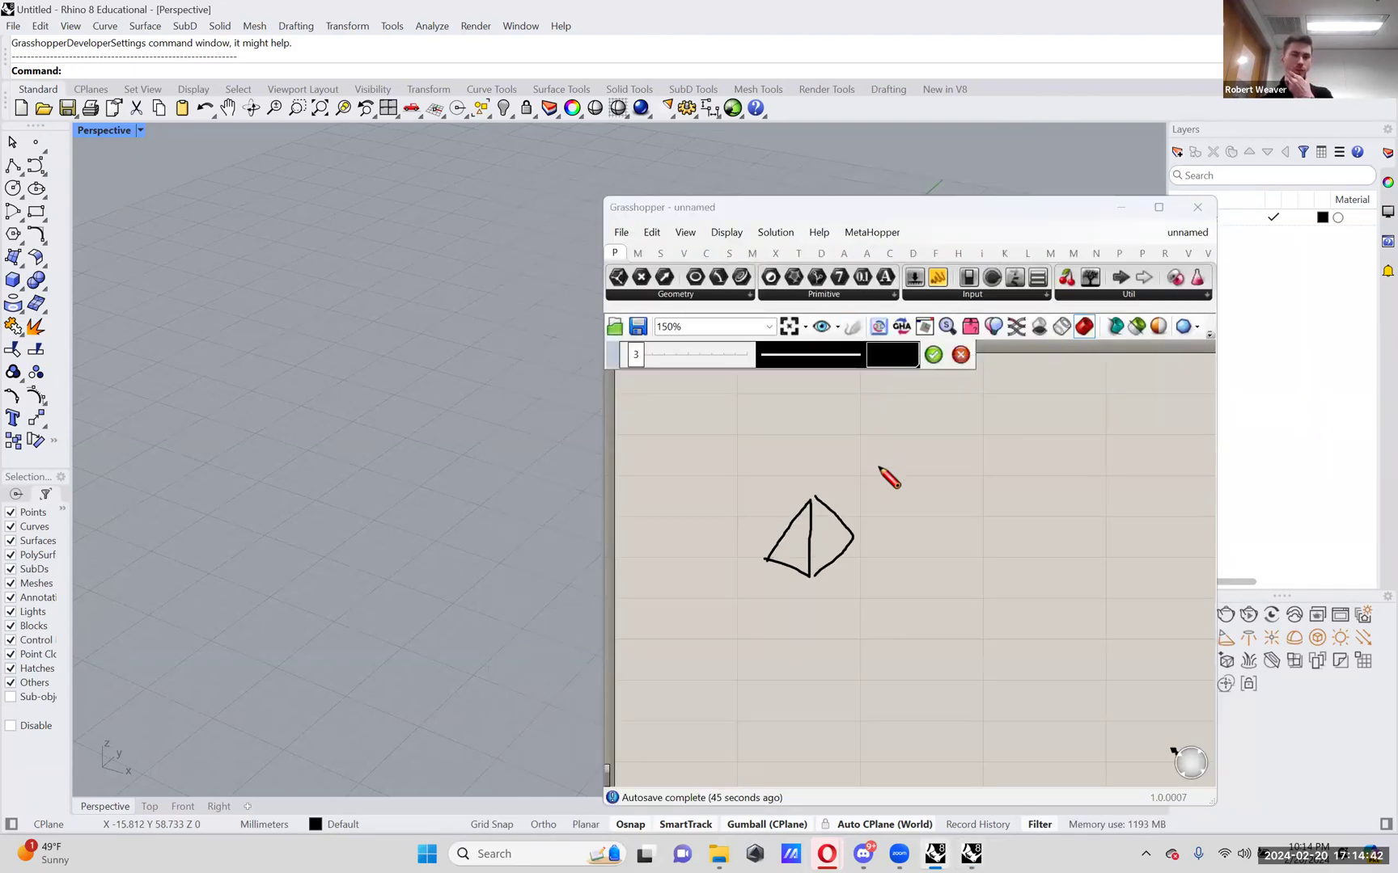
click(899, 360)
click(904, 404)
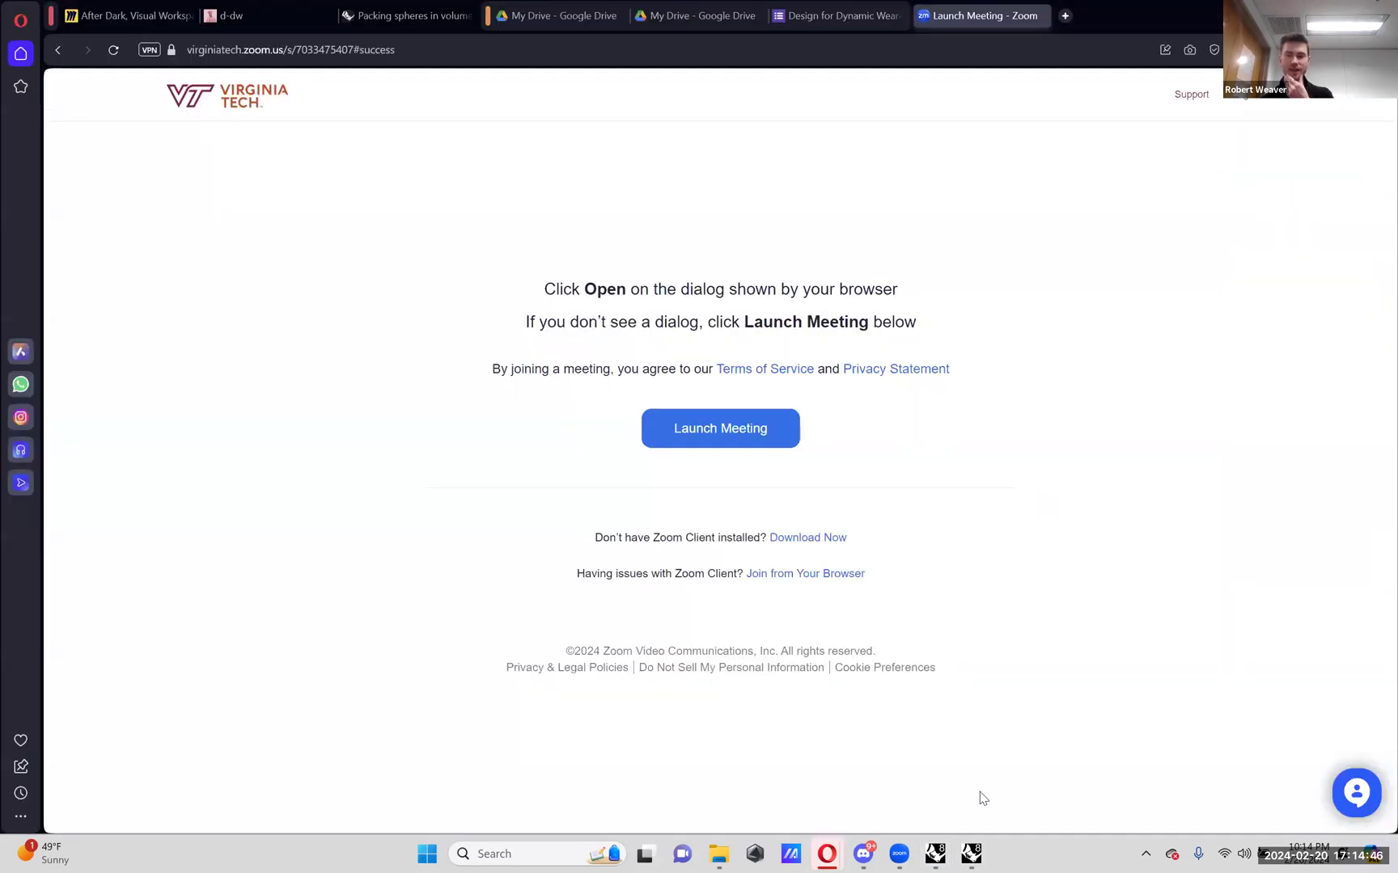
click(971, 854)
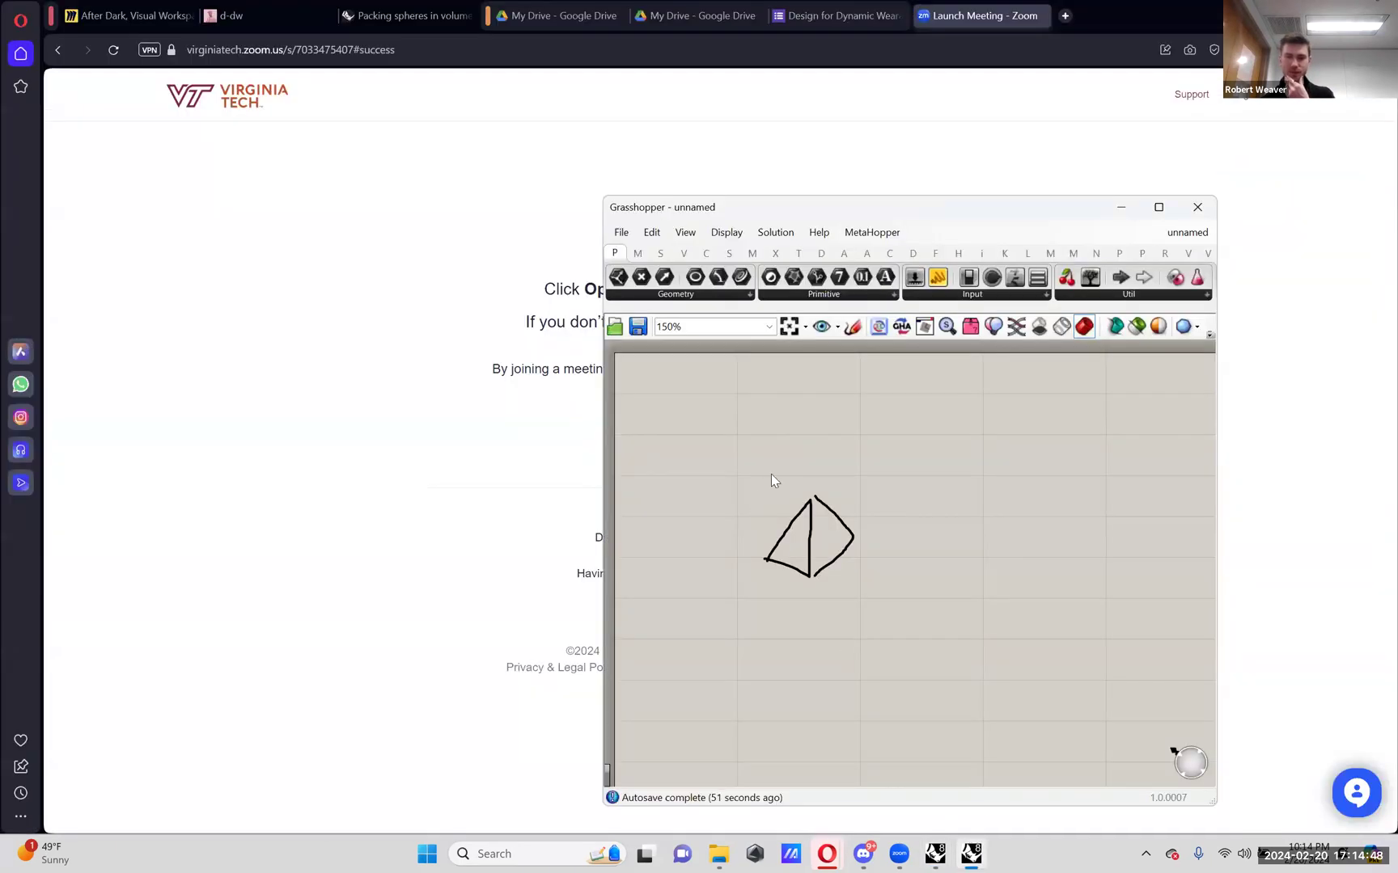
- Start a new canvas sketch in red and draw a box enclosing the black pyramid
click(852, 326)
click(890, 355)
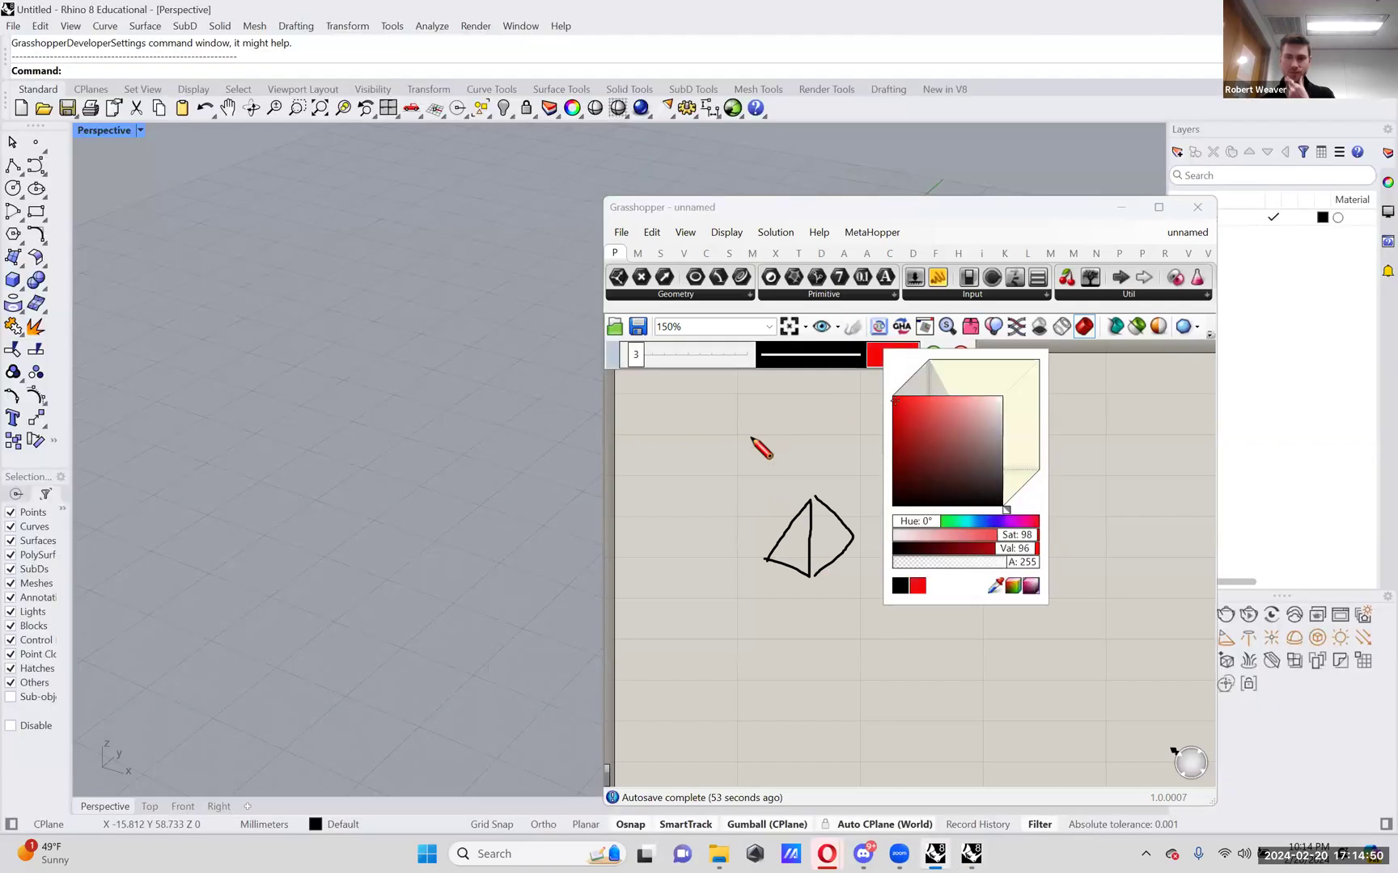
mouse_move(758, 473)
mouse_down()
mouse_move(767, 560)
mouse_move(809, 576)
mouse_move(848, 534)
mouse_move(842, 488)
mouse_up()
mouse_move(770, 477)
mouse_down()
mouse_move(832, 467)
mouse_move(846, 480)
mouse_up()
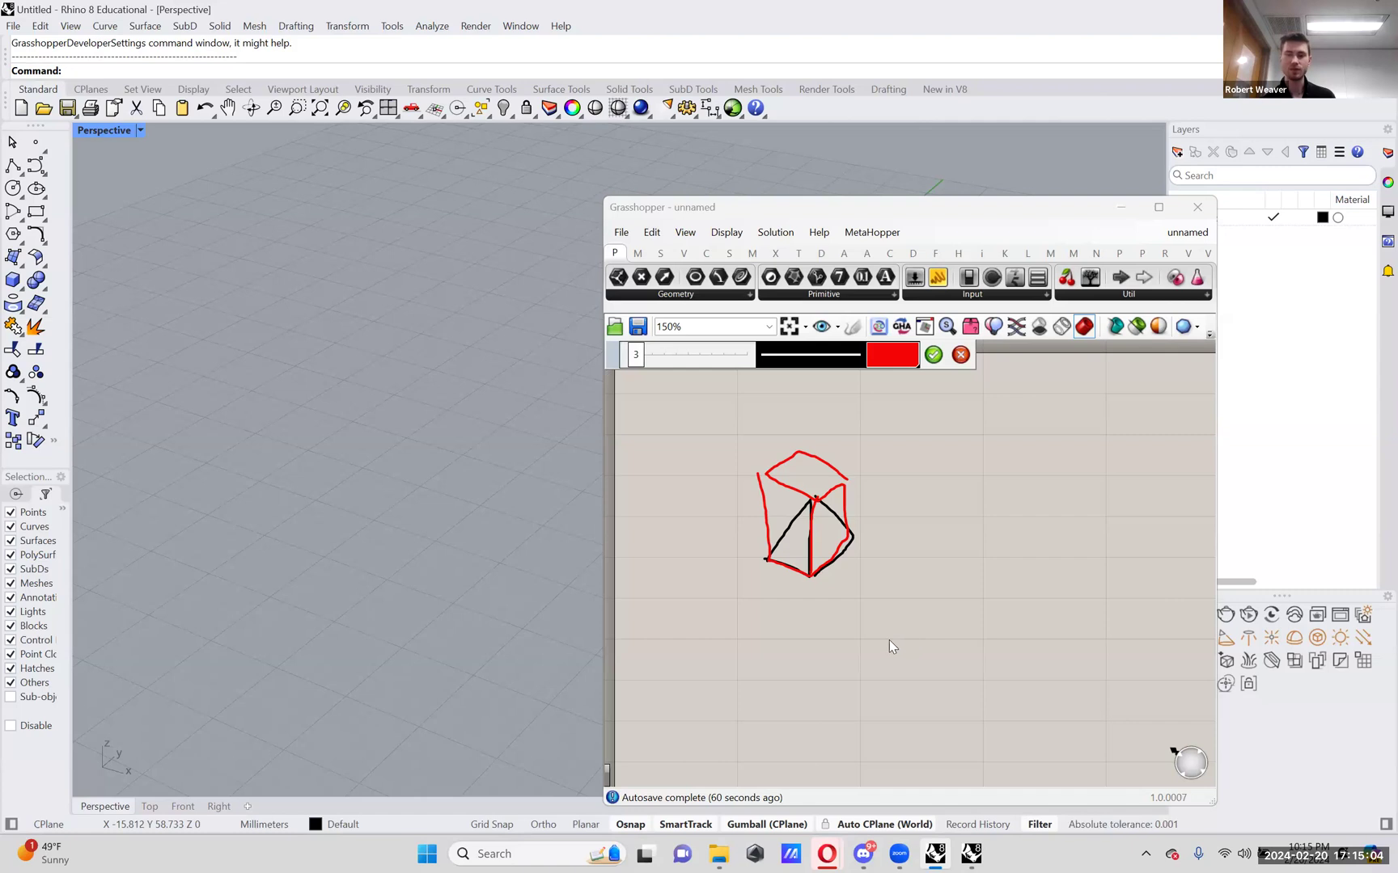
- Draw two curved red rails beside the box, one inside the other, forming a bending strip
drag(863, 655, 917, 646)
drag(1013, 511, 1012, 477)
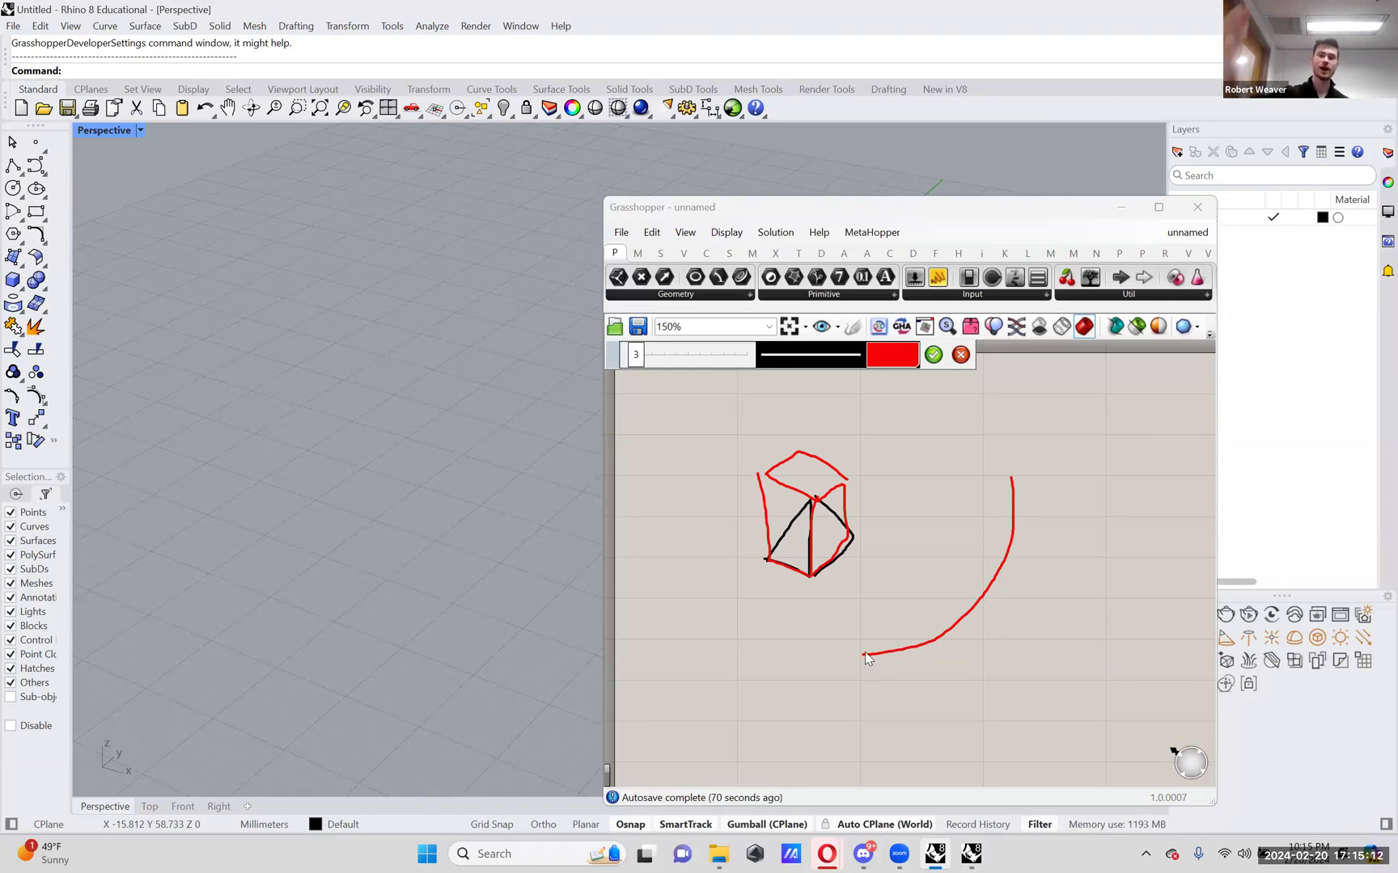
drag(890, 711, 1064, 676)
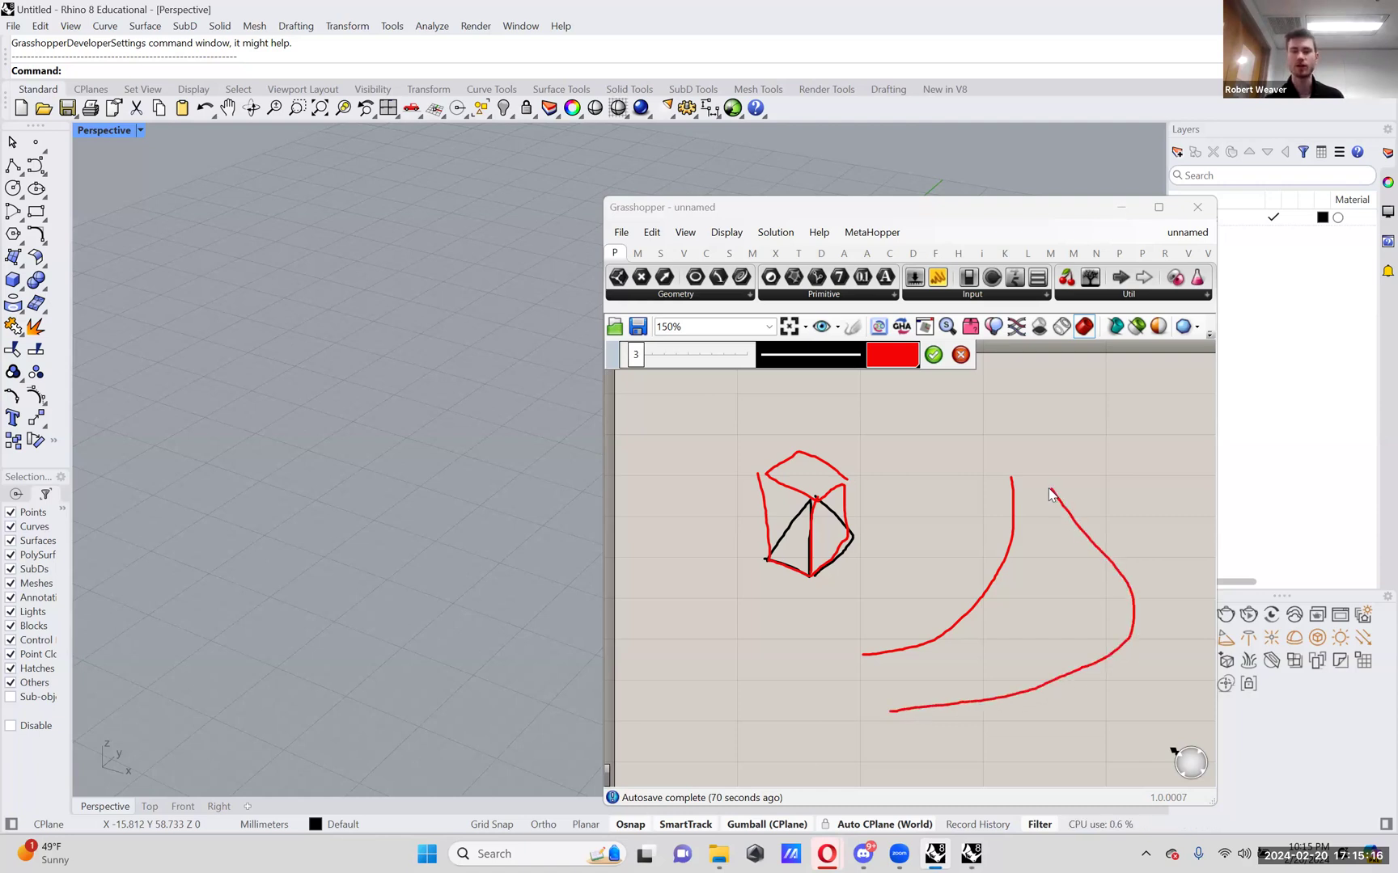
- Draw red cross lines between the two rails to divide the strip into box-like cells, and commit the sketch
drag(888, 699, 888, 696)
mouse_move(930, 642)
mouse_down()
mouse_move(936, 689)
mouse_move(1029, 692)
mouse_up()
drag(995, 576, 1139, 639)
drag(1009, 535, 1066, 517)
drag(1016, 472, 1060, 468)
click(933, 355)
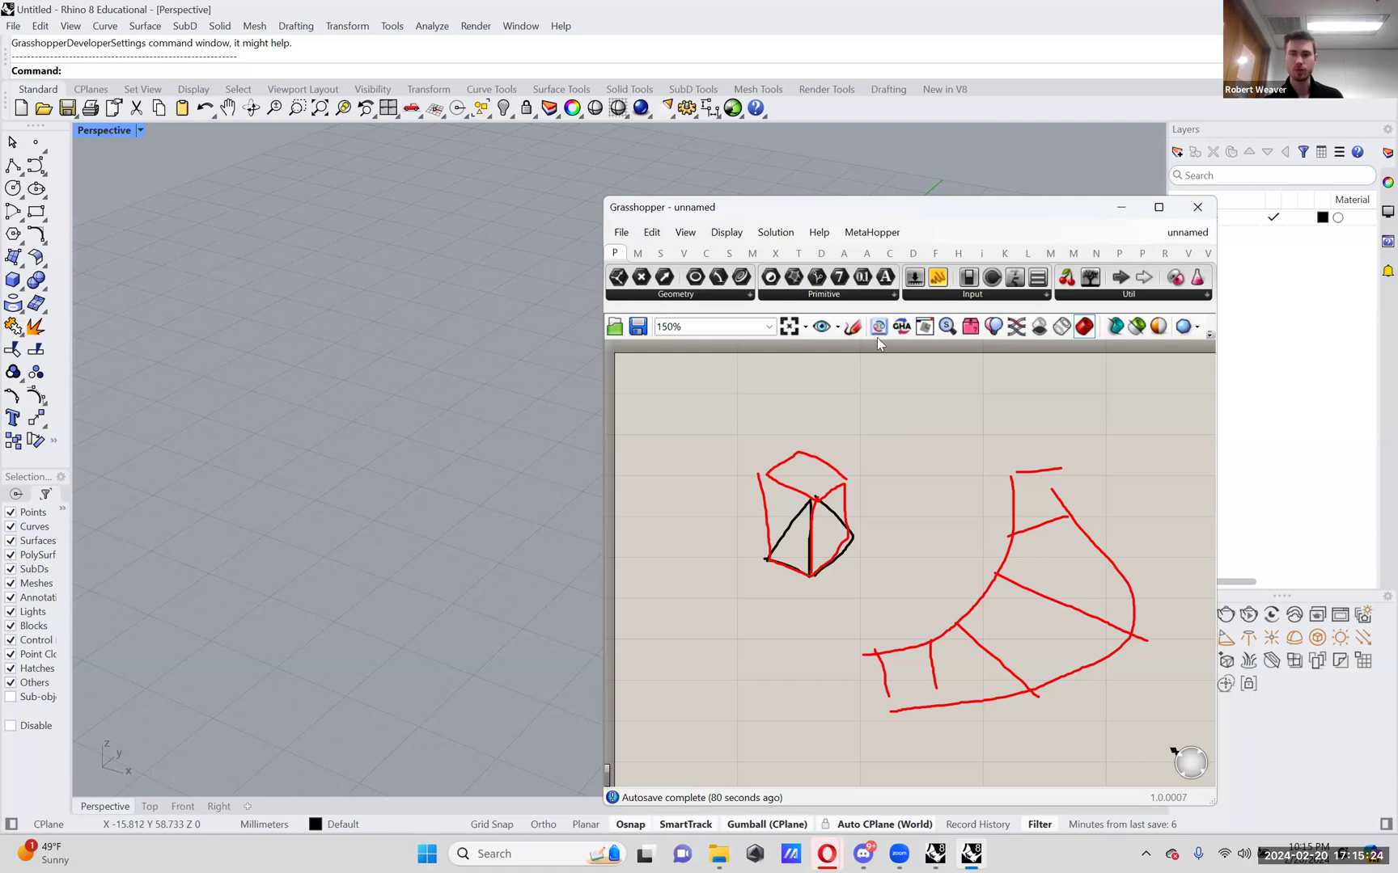
- Add a black sketch with a distorted triangle inside each cell of the curved strip, and commit it
click(853, 326)
mouse_move(889, 703)
mouse_down()
mouse_move(891, 679)
mouse_move(929, 691)
mouse_up()
click(946, 694)
mouse_move(1019, 691)
mouse_down()
mouse_move(946, 704)
mouse_move(979, 608)
mouse_move(1125, 636)
mouse_up()
mouse_move(1018, 552)
mouse_down()
mouse_move(1083, 530)
mouse_move(1105, 599)
mouse_move(1035, 470)
mouse_move(1065, 516)
mouse_up()
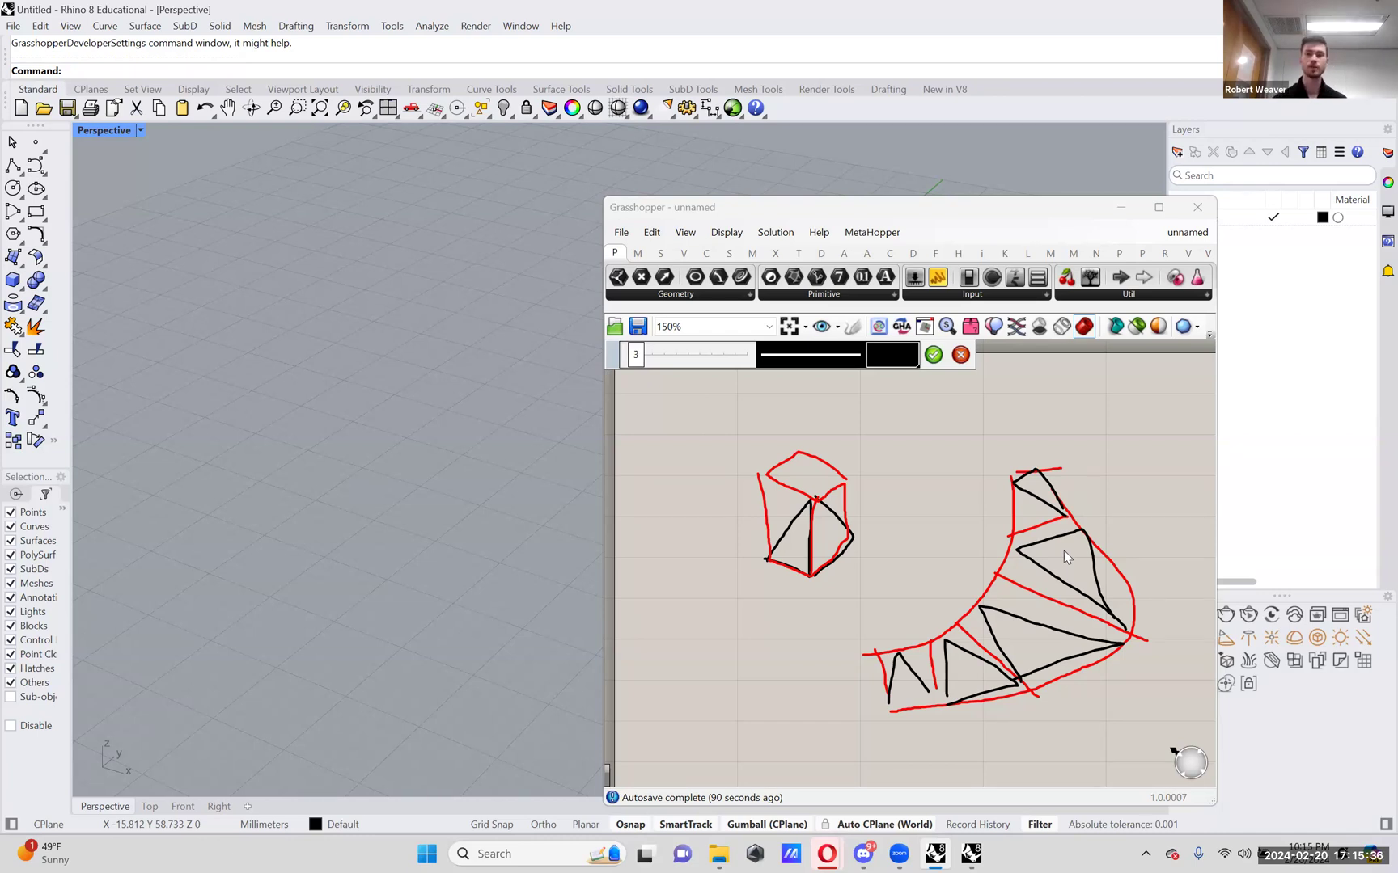
click(933, 354)
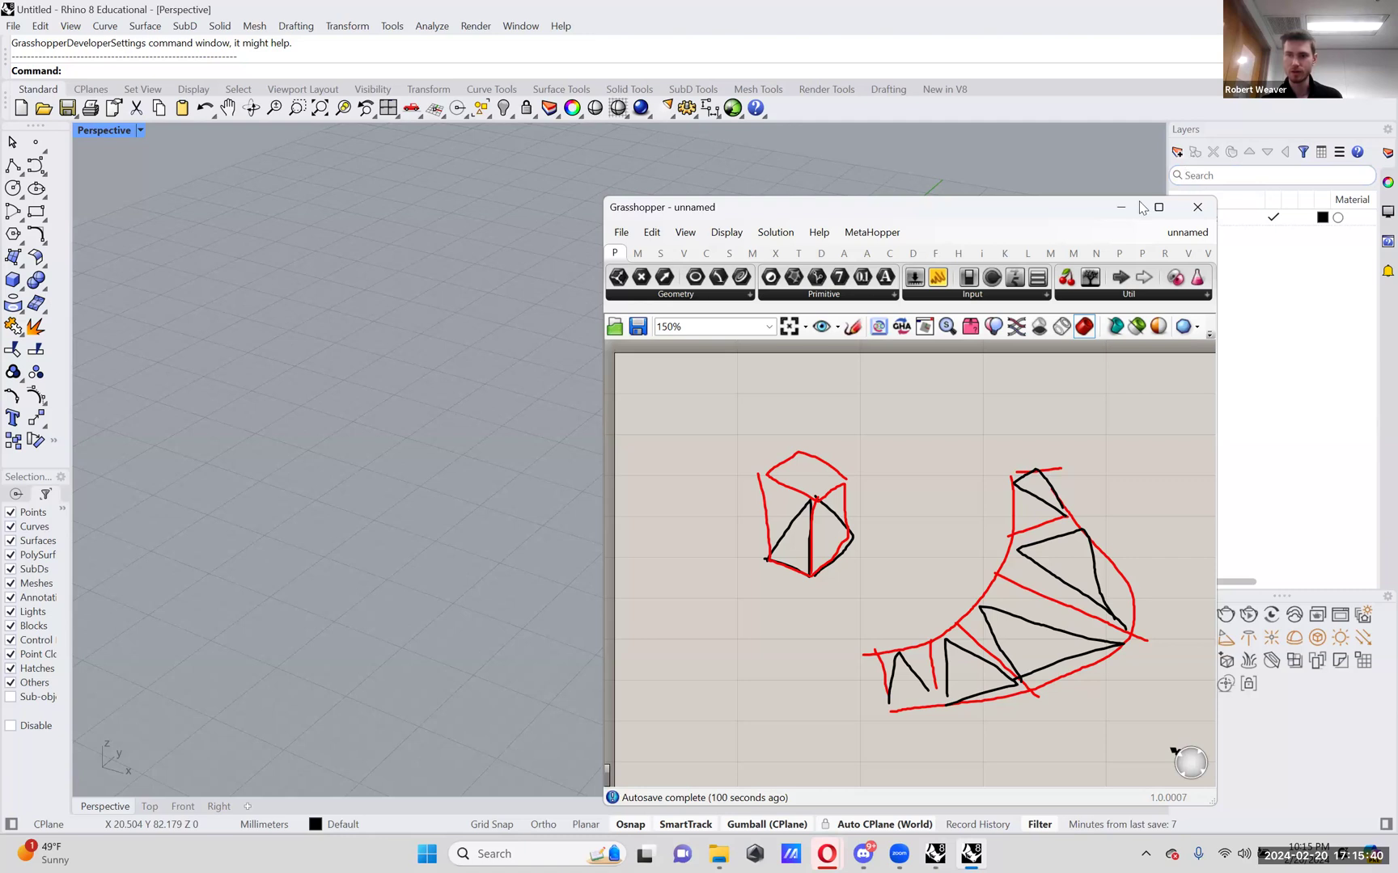
- Widen the Grasshopper window and switch to the TwistedBoxesWorkflow definition, bringing its component chain into view
drag(1215, 364, 1329, 364)
click(1301, 232)
click(1288, 388)
scroll(880, 628, down, 6)
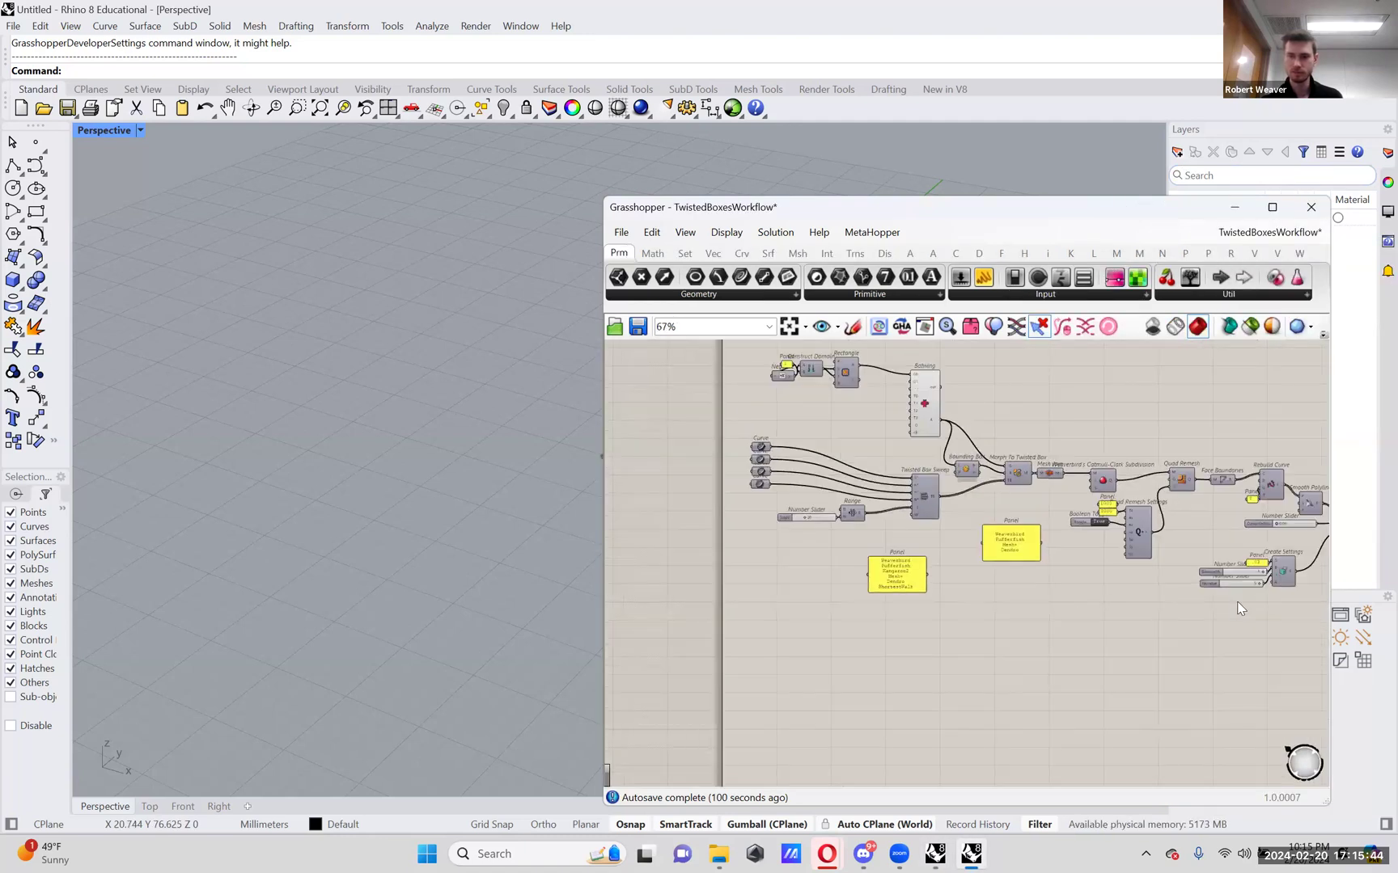
scroll(215, 506, down, 3)
- Examine the twisted geometry preview in the Perspective viewport from several angles, setting a camera target on it
shift+right_drag(530, 155, 452, 385)
scroll(452, 386, up, 14)
scroll(429, 453, down, 5)
mouse_move(405, 476)
right_down()
mouse_move(433, 469)
mouse_move(392, 461)
right_up()
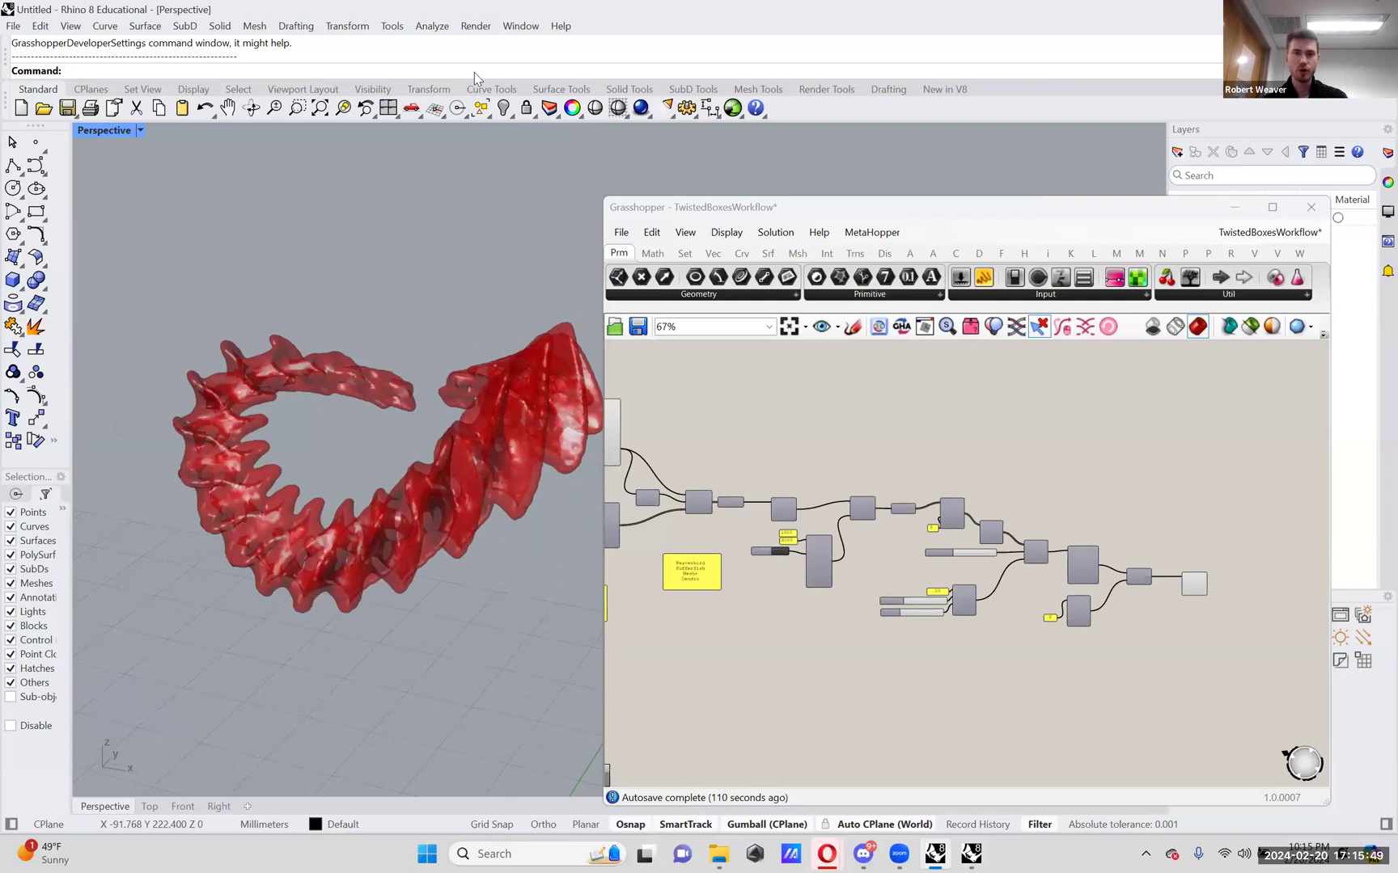
right_click(320, 107)
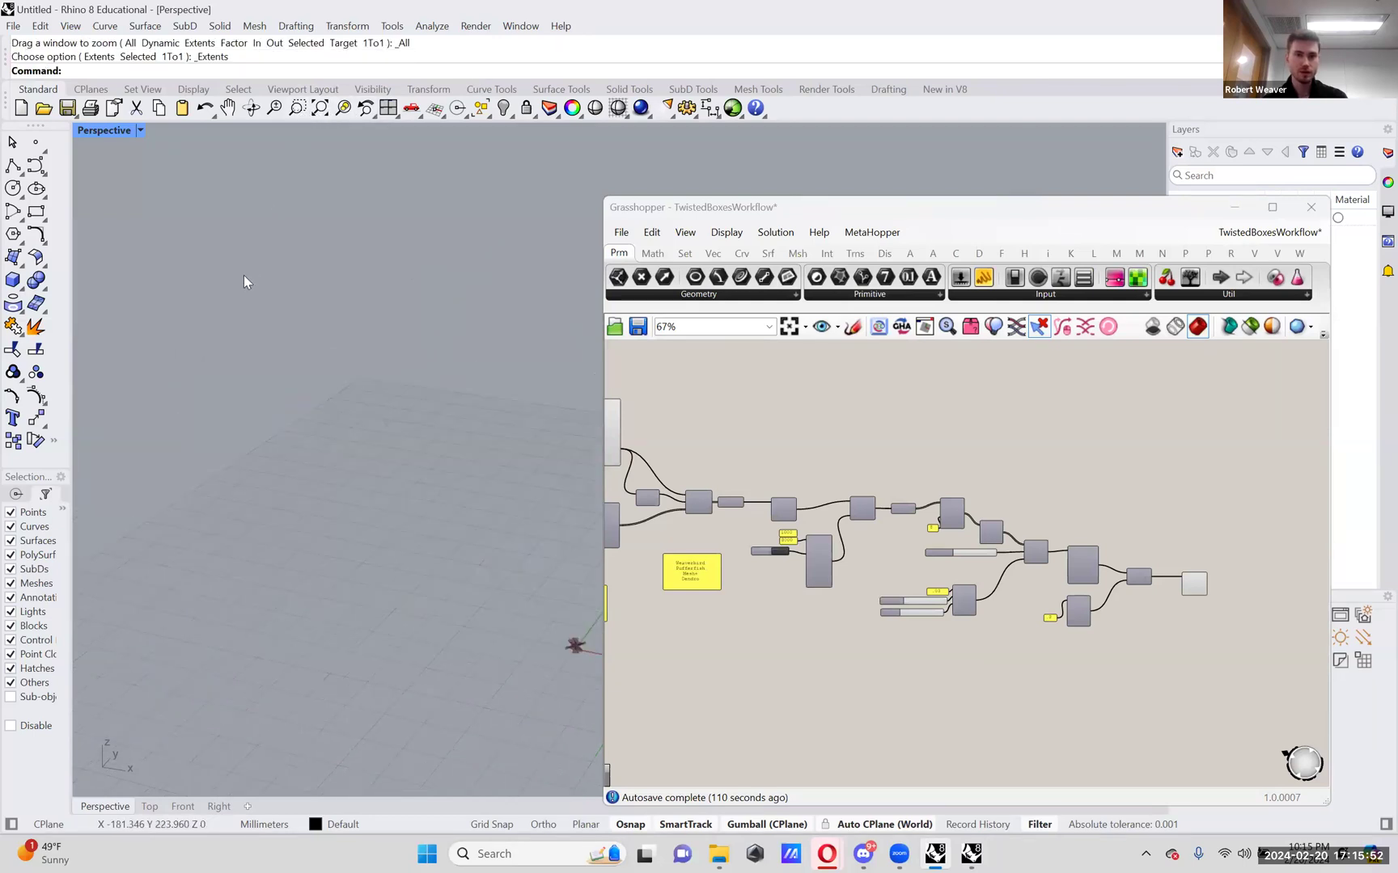
right_click(299, 110)
click(438, 289)
click(447, 292)
shift+right_drag(468, 364, 262, 308)
scroll(261, 307, down, 4)
right_drag(275, 380, 414, 363)
scroll(414, 363, down, 3)
right_drag(364, 420, 411, 528)
scroll(415, 377, down, 1)
- Make the normal document preview colour fully opaque red and inspect the twisted geometry in the Perspective viewport
click(1272, 326)
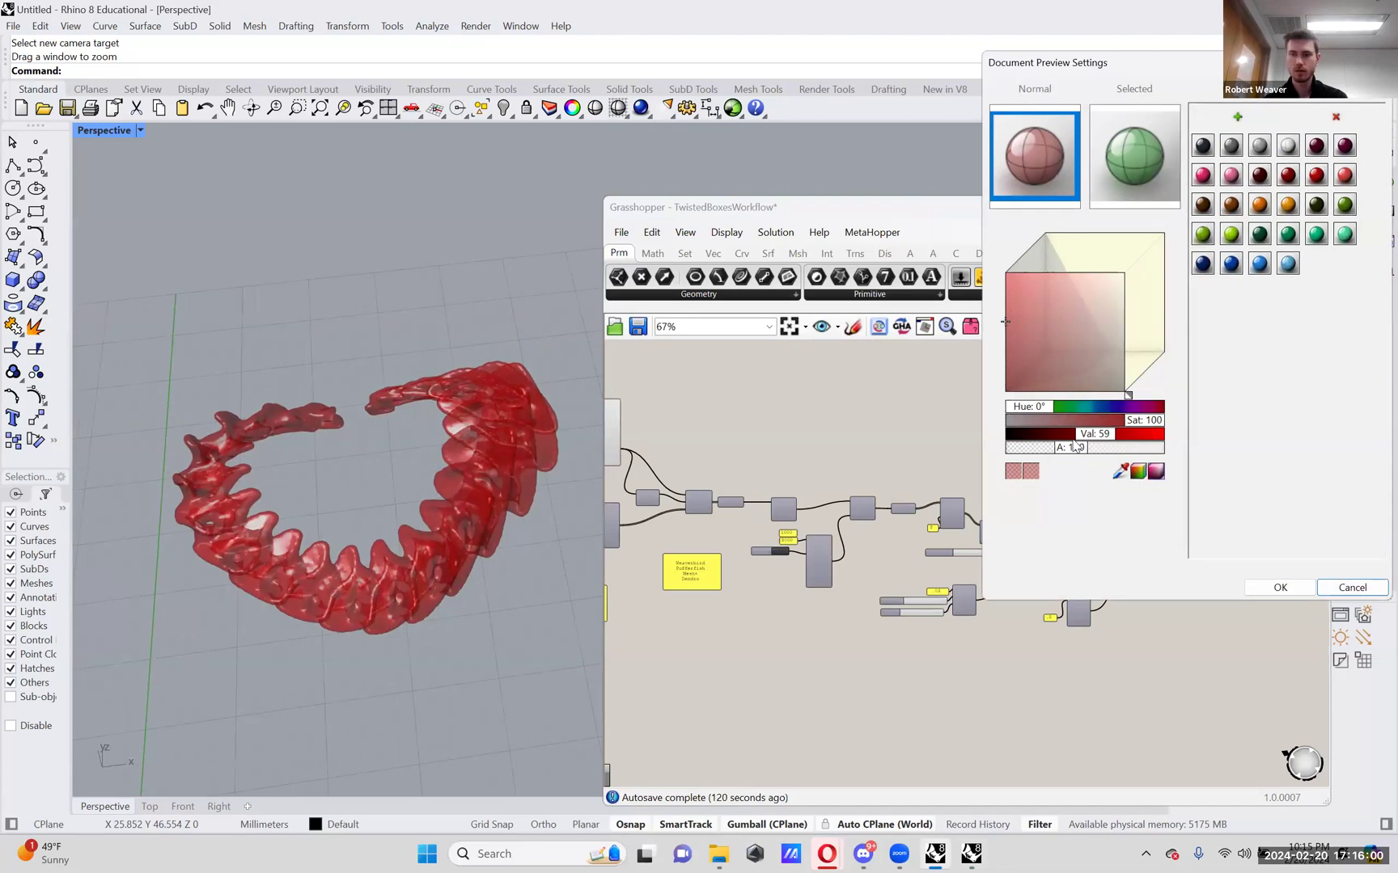
drag(1076, 448, 1293, 522)
click(1281, 585)
right_drag(380, 517, 391, 558)
scroll(388, 550, up, 3)
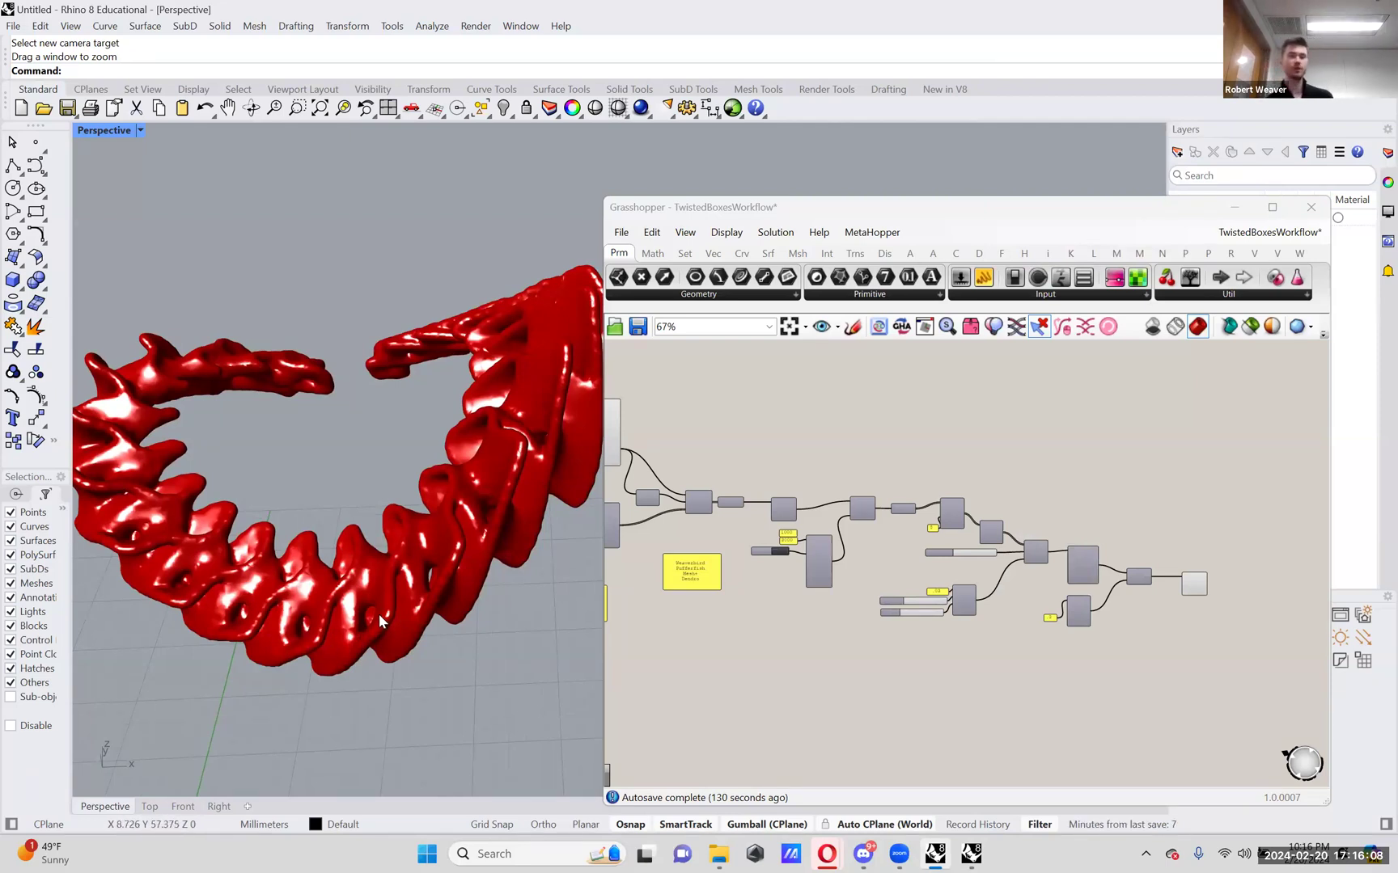
right_drag(408, 589, 413, 496)
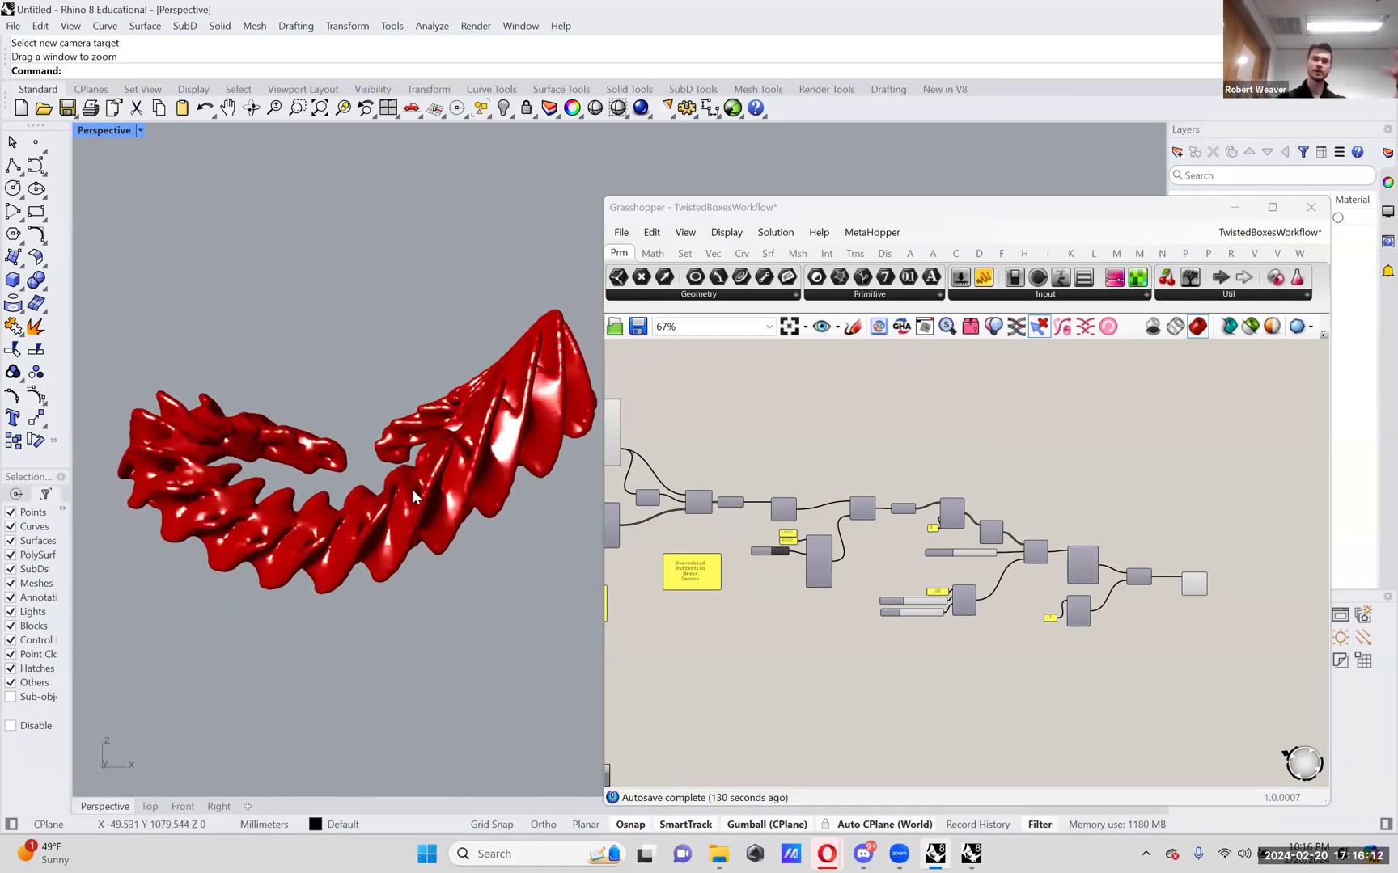
- Switch to Discord and download BaseMesh.gh from the file-sharing channel
right_drag(346, 408, 337, 486)
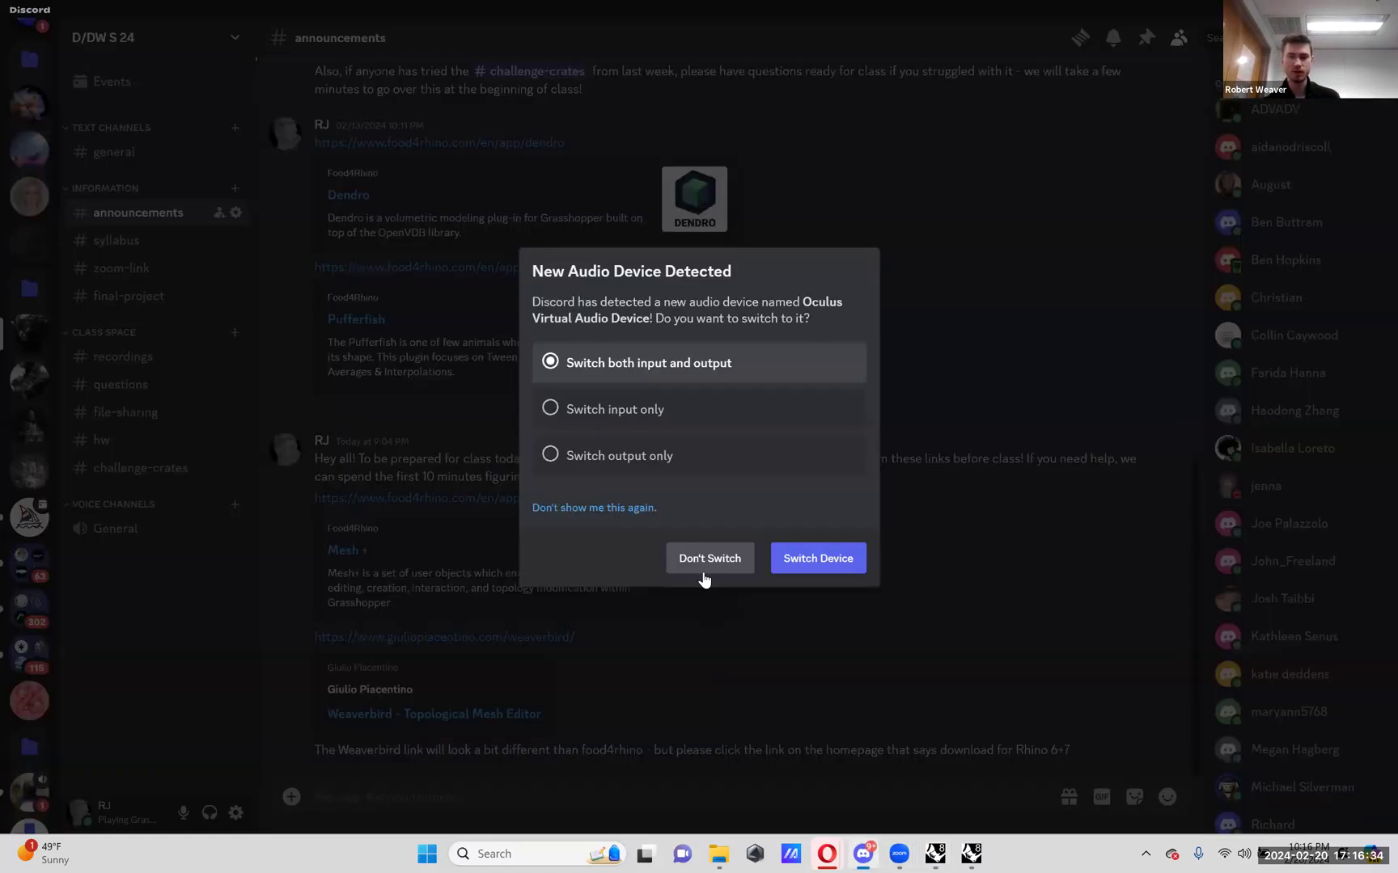
click(91, 491)
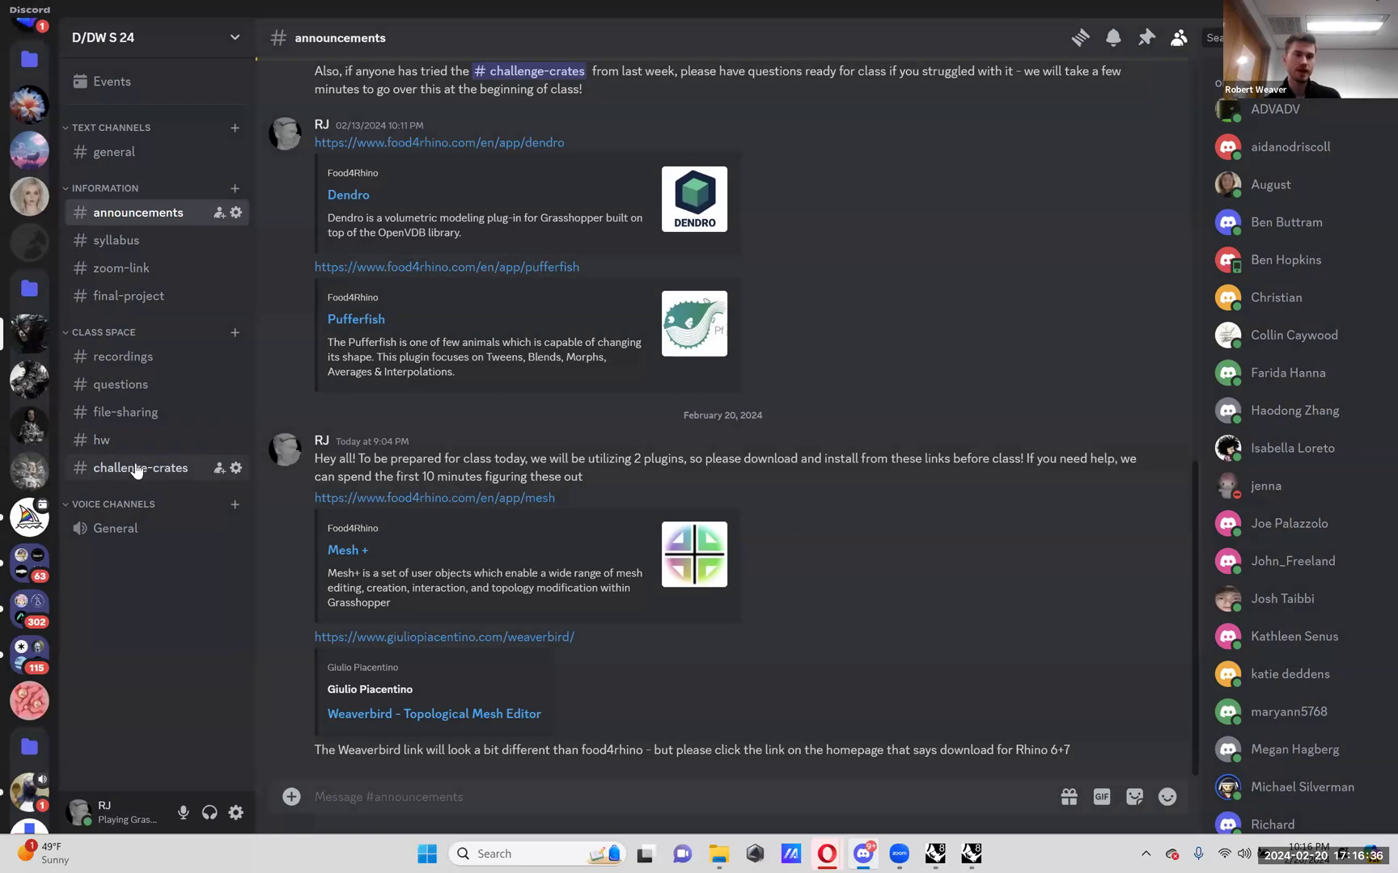
click(144, 412)
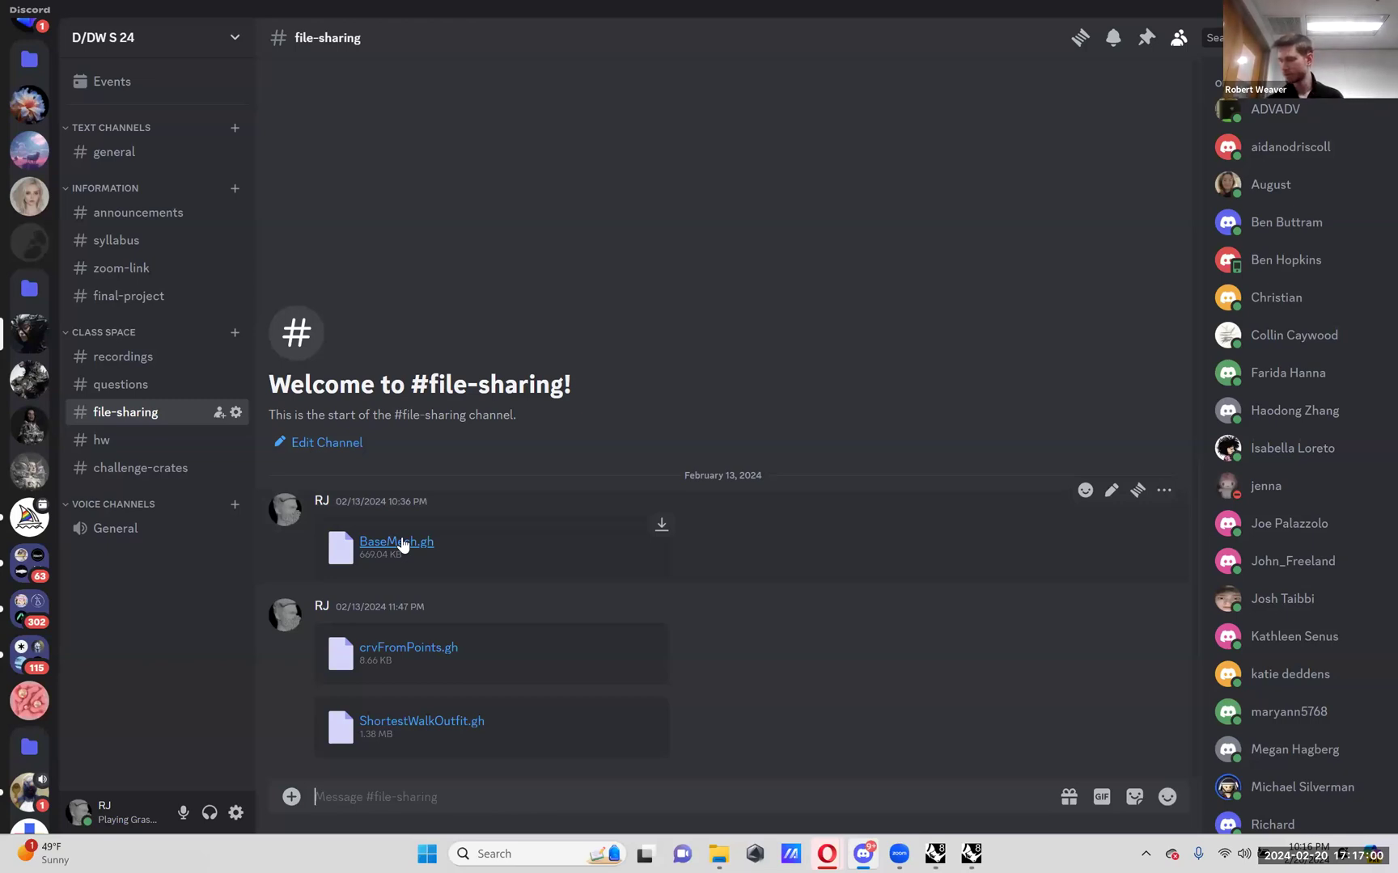
click(655, 530)
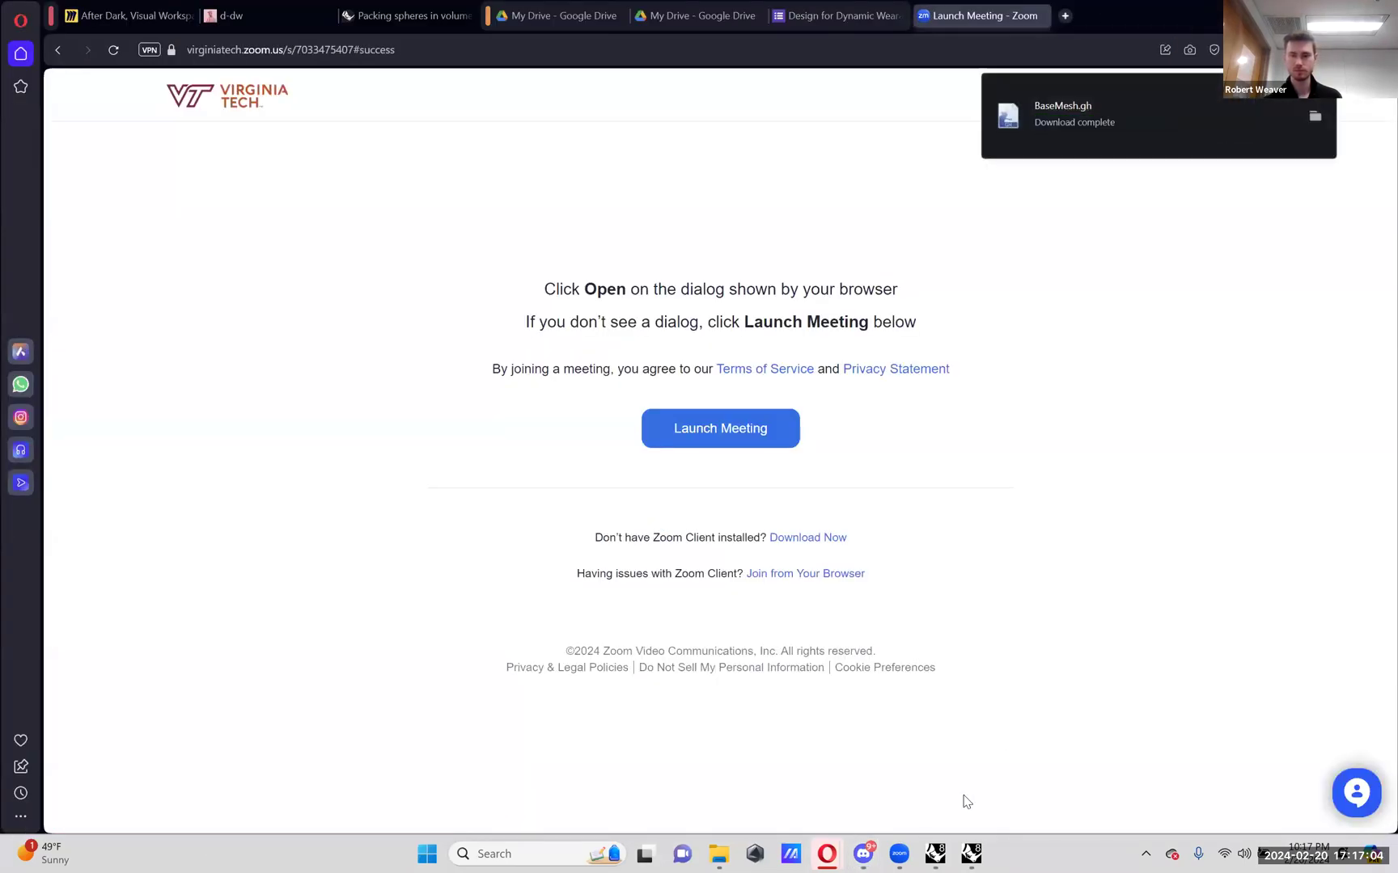
- Switch back to Rhino and open BaseMesh.gh from the Downloads folder
click(971, 853)
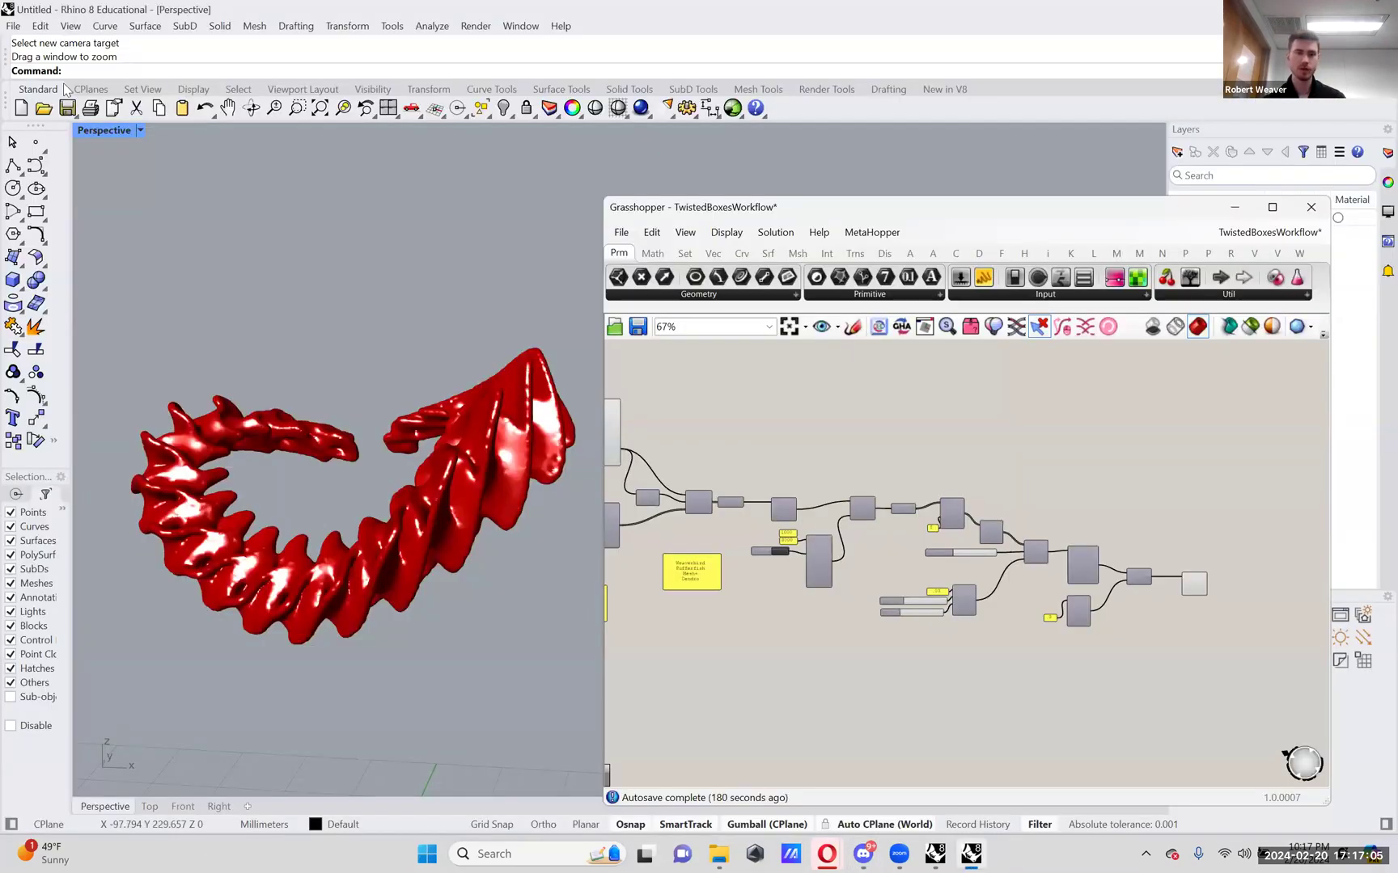
click(14, 25)
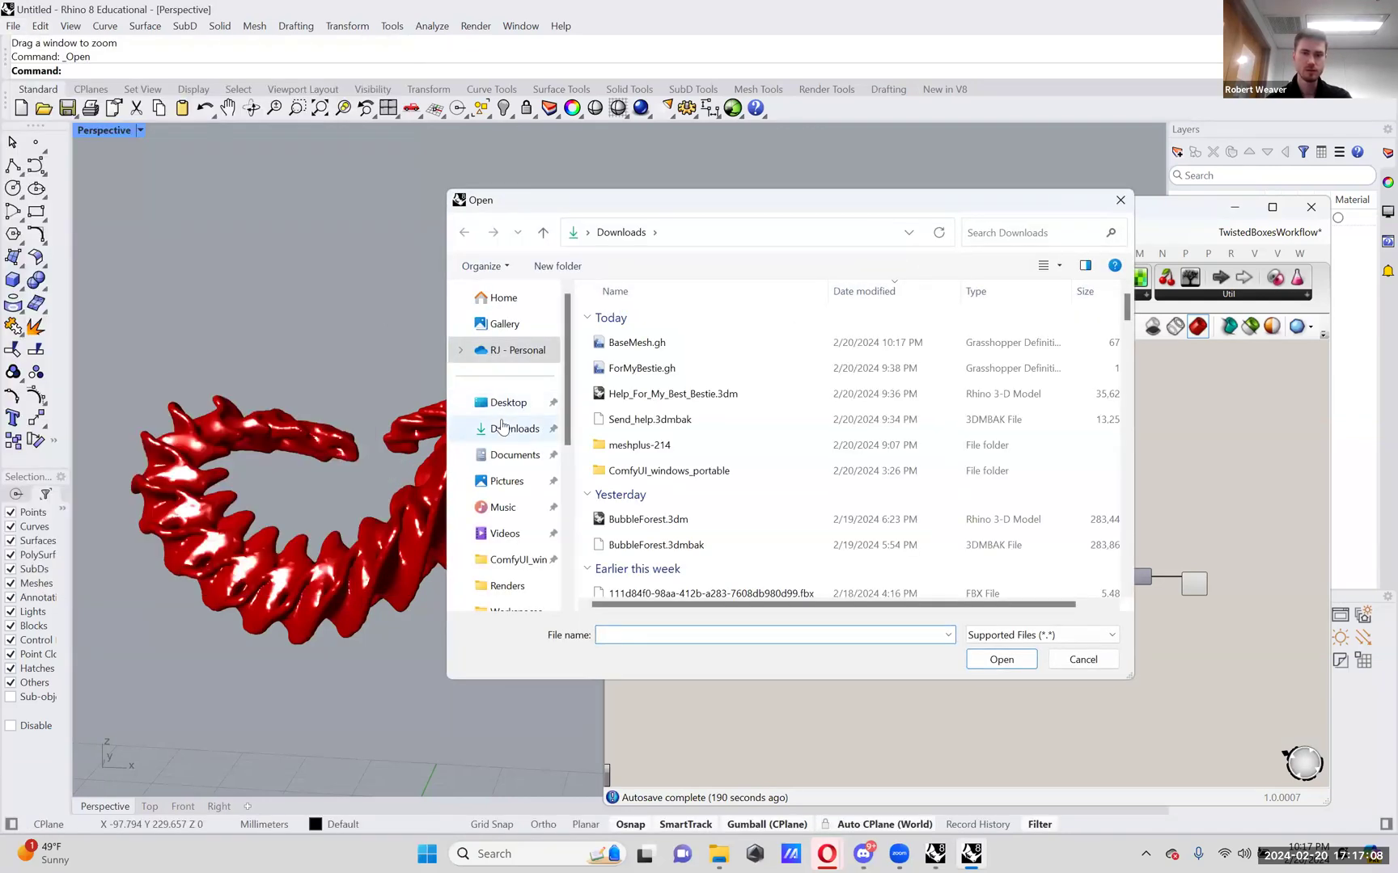
click(647, 344)
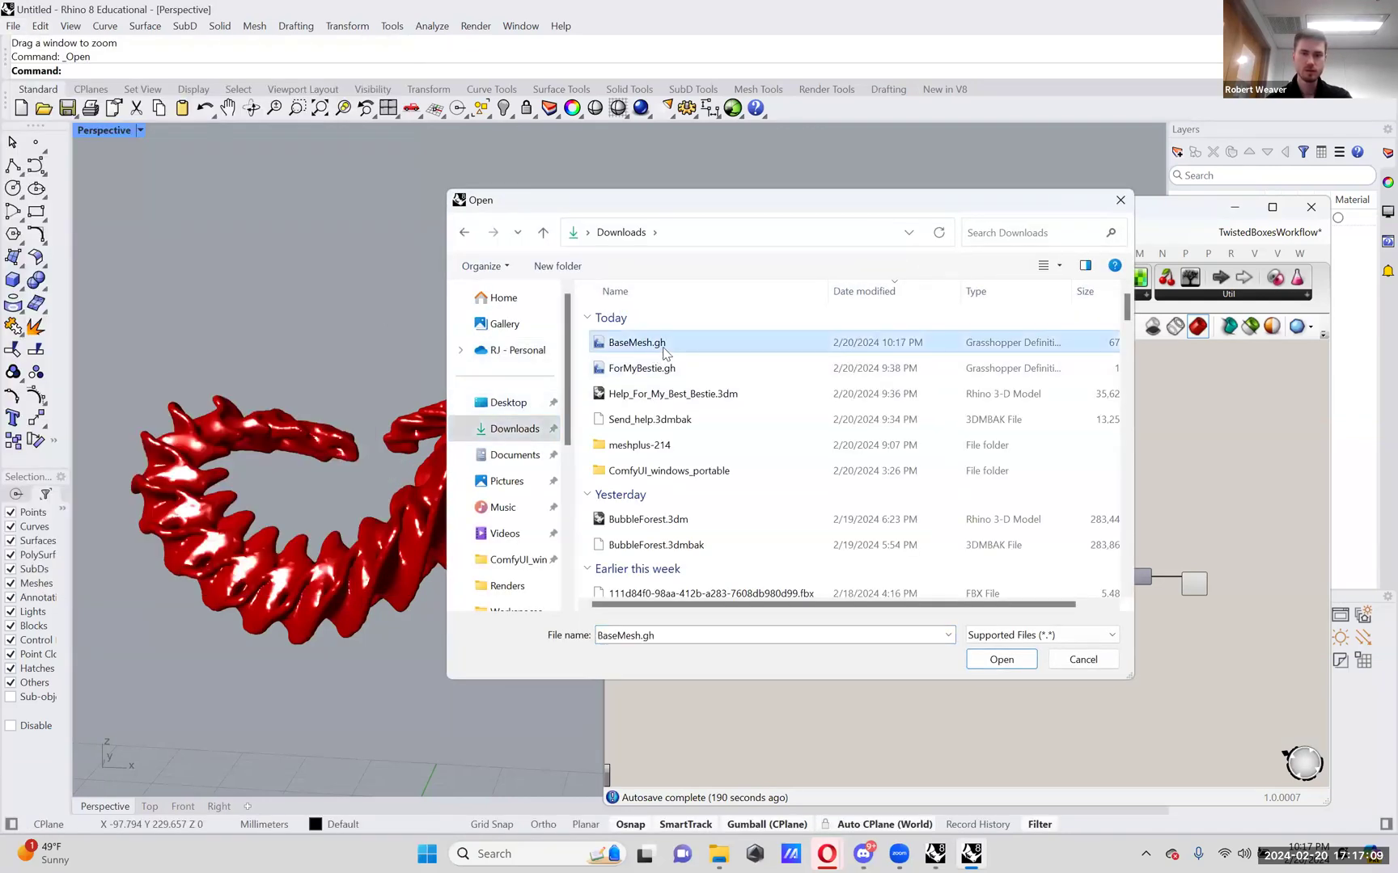
double_click(708, 343)
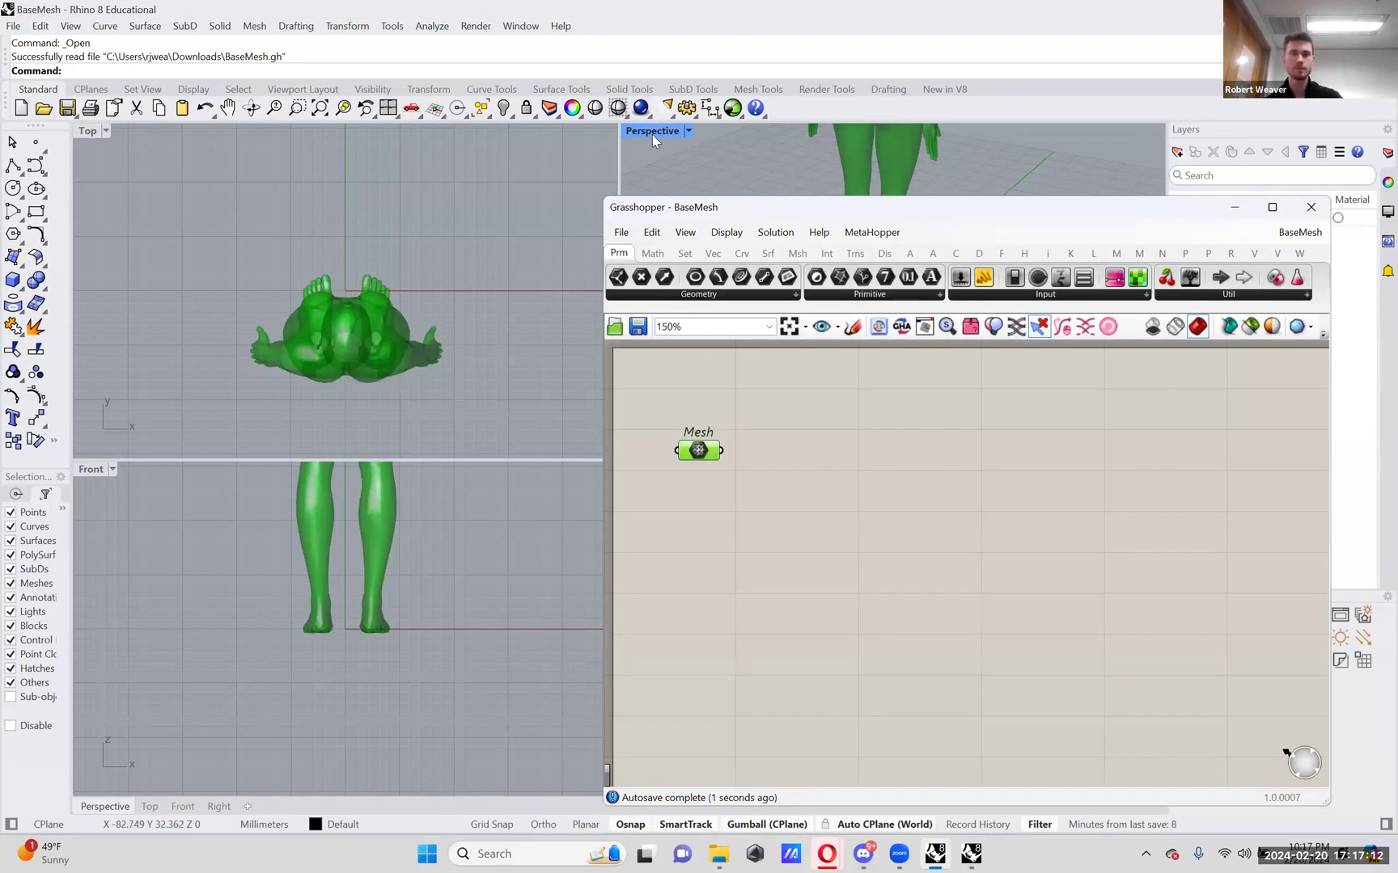
- Maximize the Perspective viewport on the figure's head and shoulders, and resize the Grasshopper window so it uncovers the layer list
drag(840, 208, 846, 207)
drag(610, 201, 679, 204)
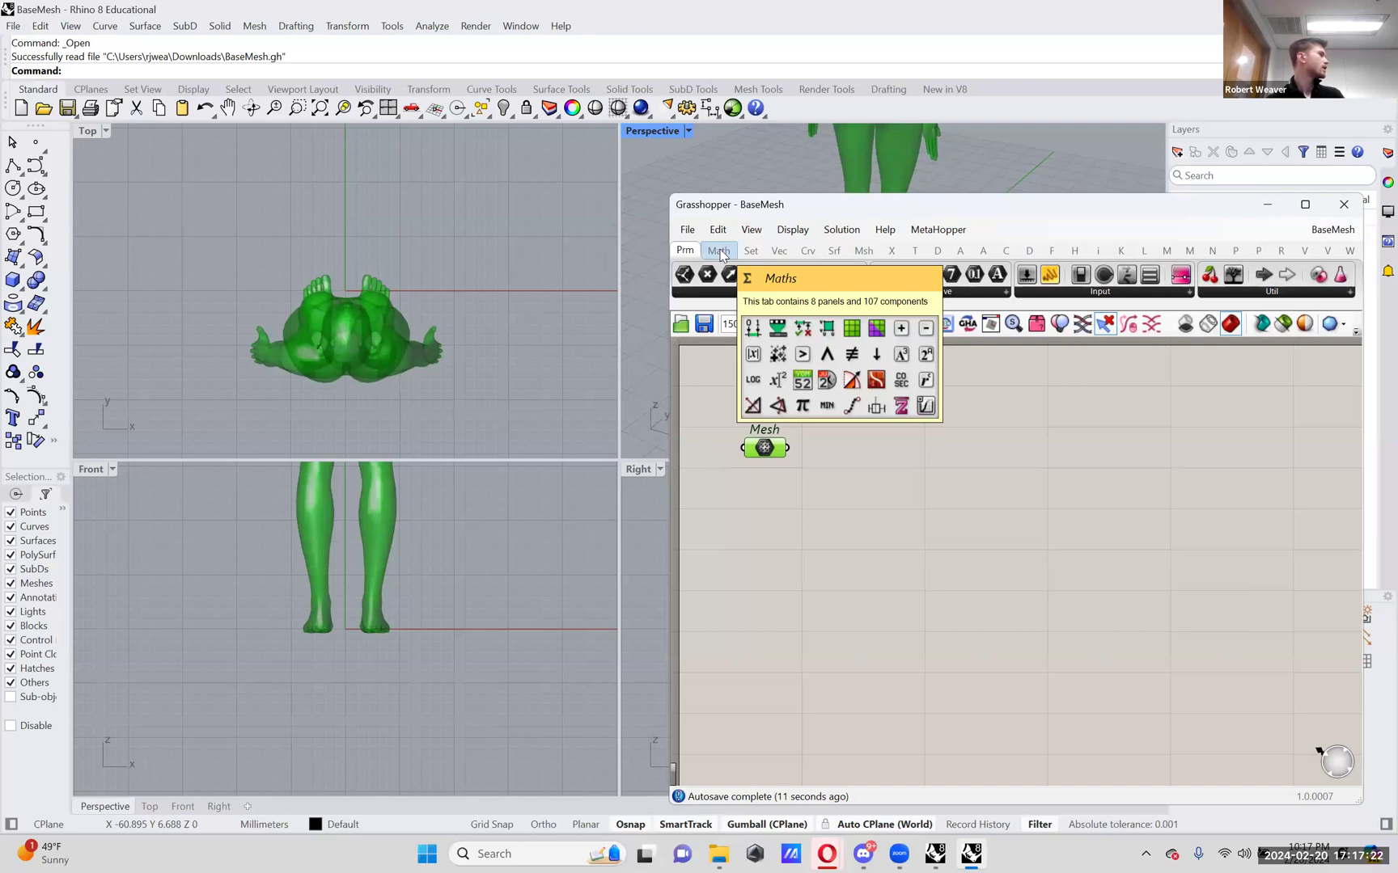
double_click(655, 132)
scroll(553, 437, down, 3)
right_drag(552, 441, 97, 760)
scroll(453, 491, up, 6)
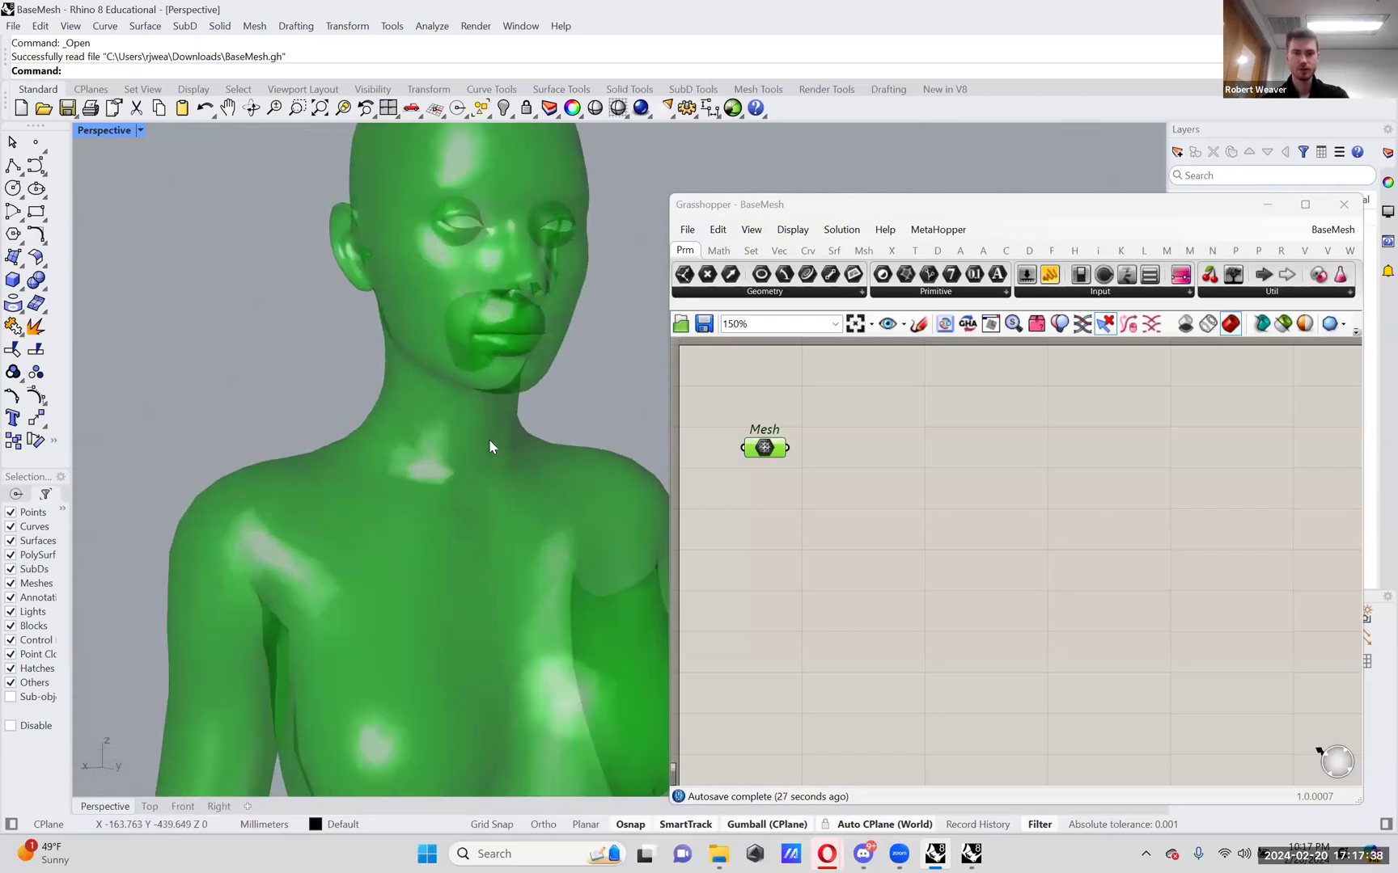
shift+right_drag(487, 439, 485, 549)
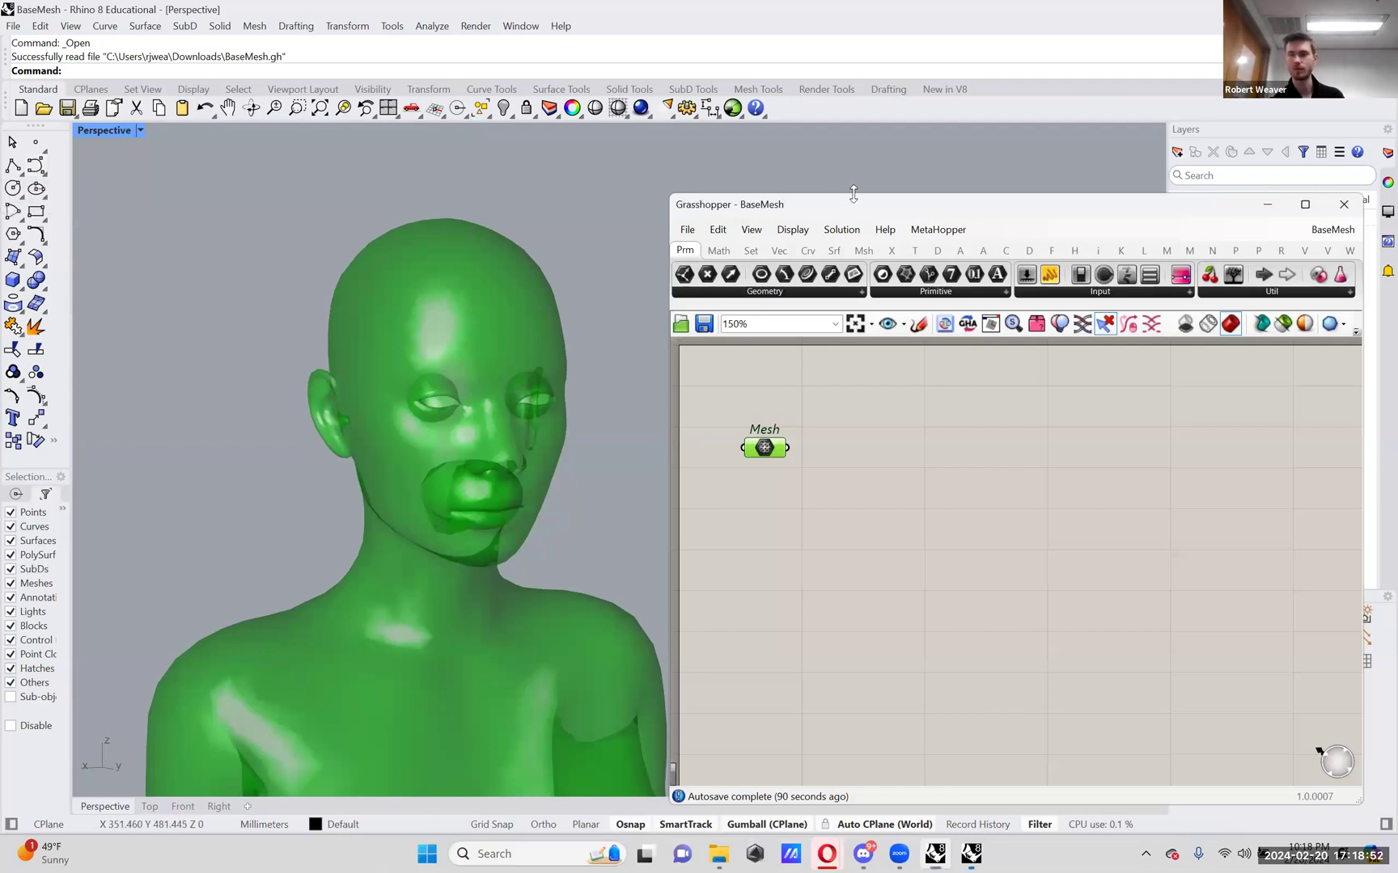
drag(853, 194, 853, 313)
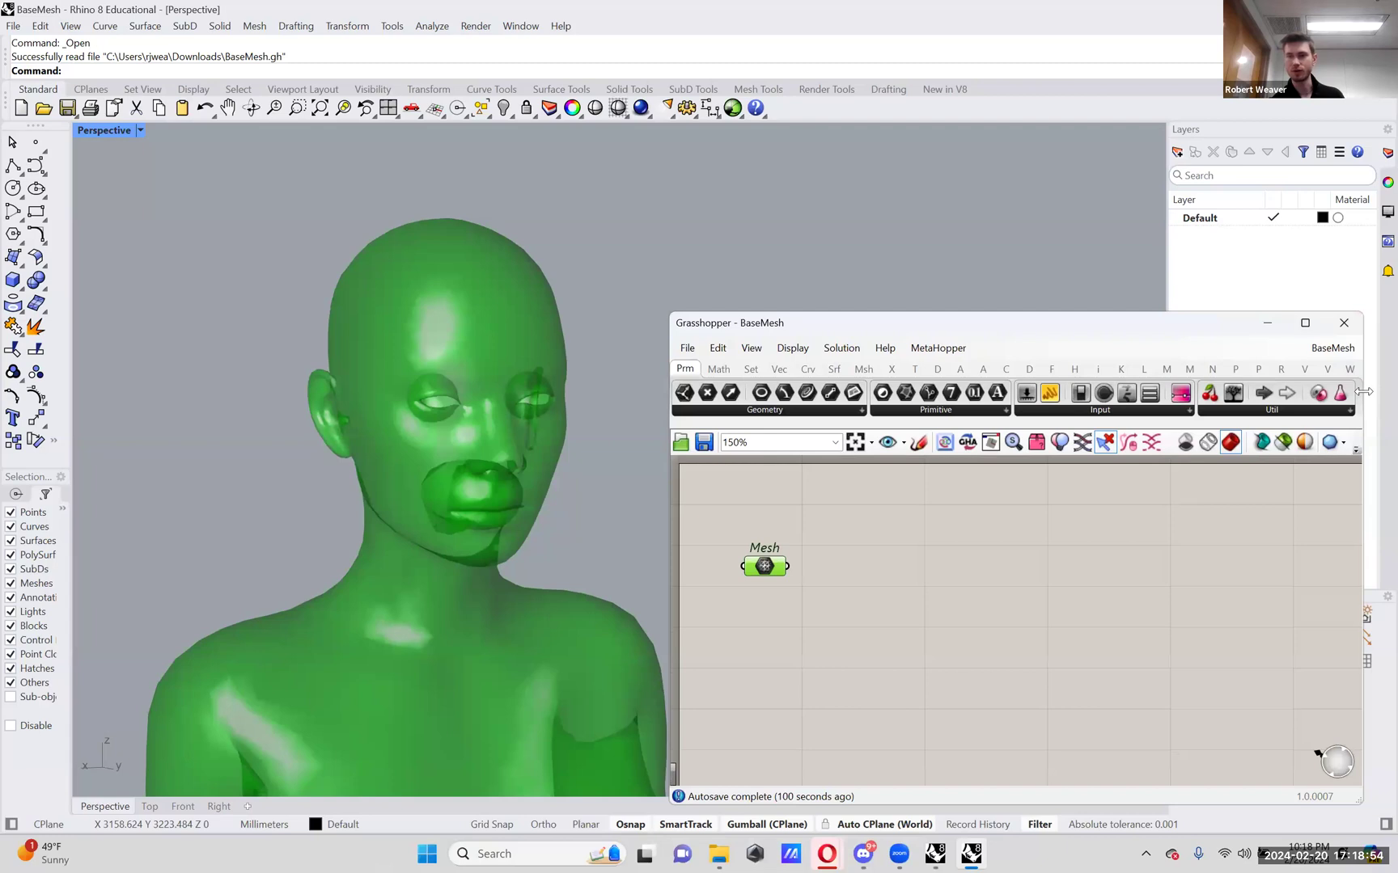
drag(1363, 392, 1370, 392)
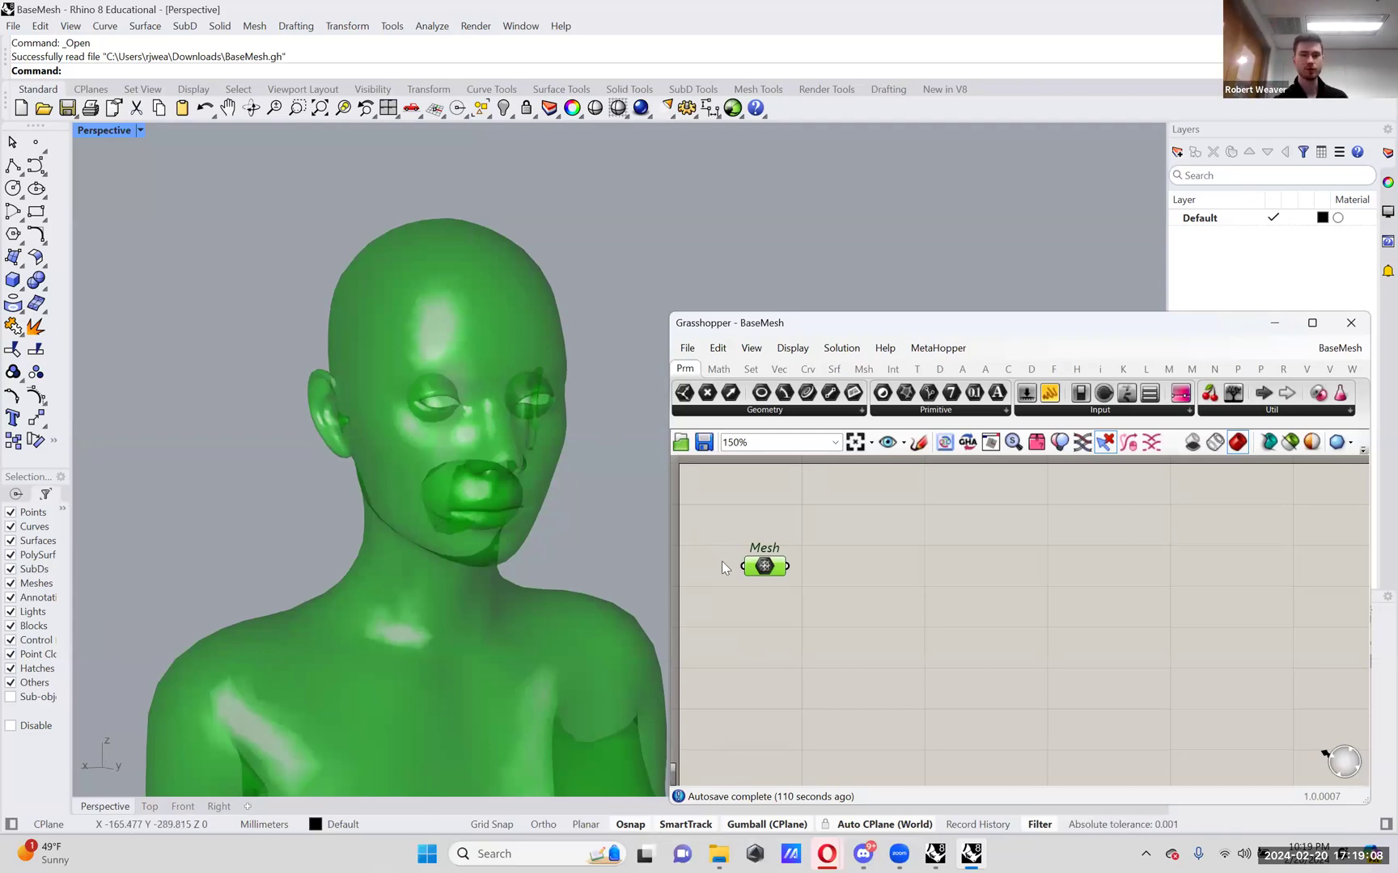
- Bake the Mesh parameter's body mesh into Rhino on the Default layer, keeping the default attributes
click(830, 553)
right_click(764, 566)
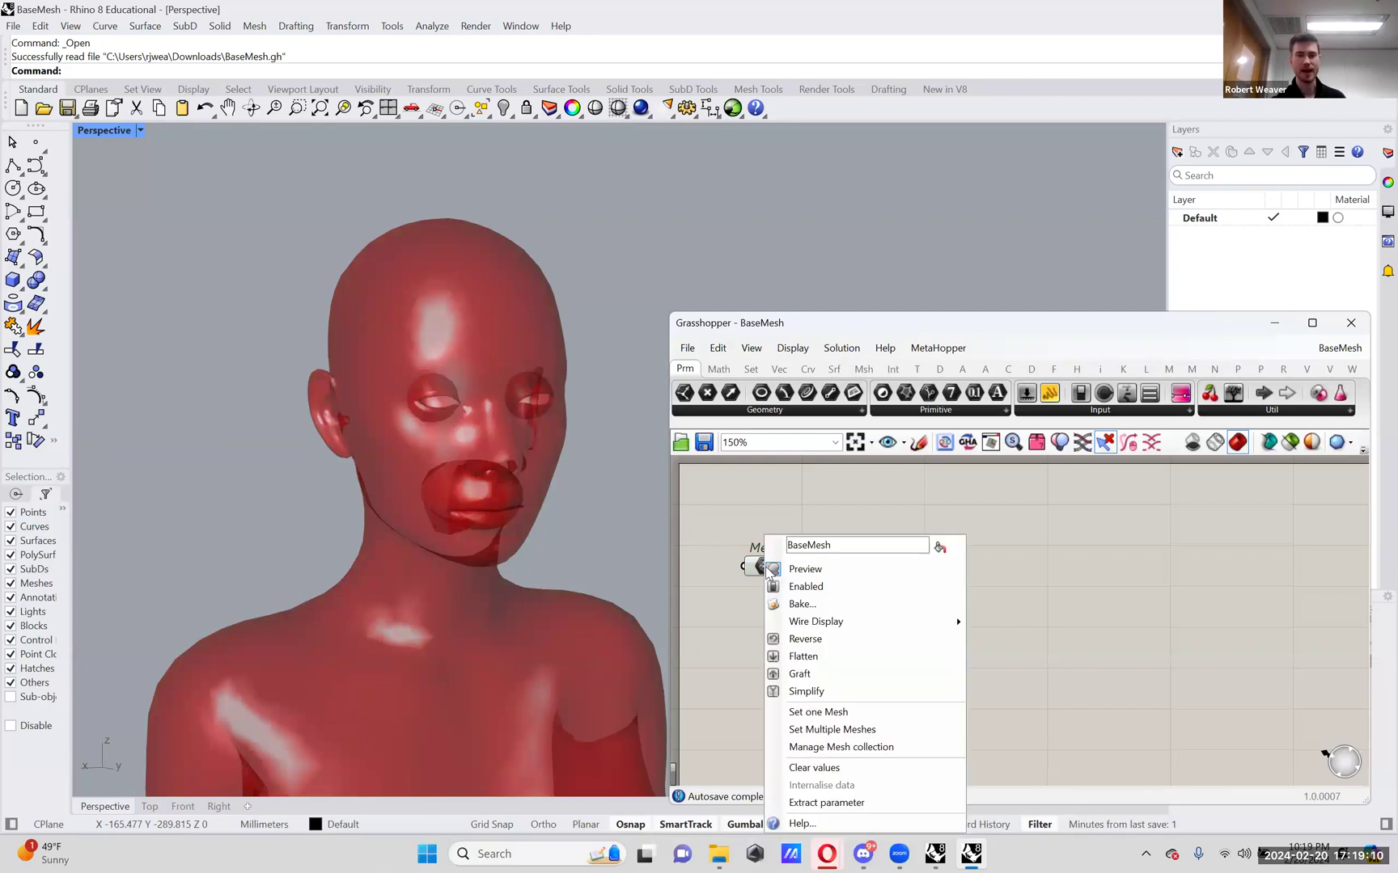
click(768, 571)
right_click(767, 576)
click(796, 570)
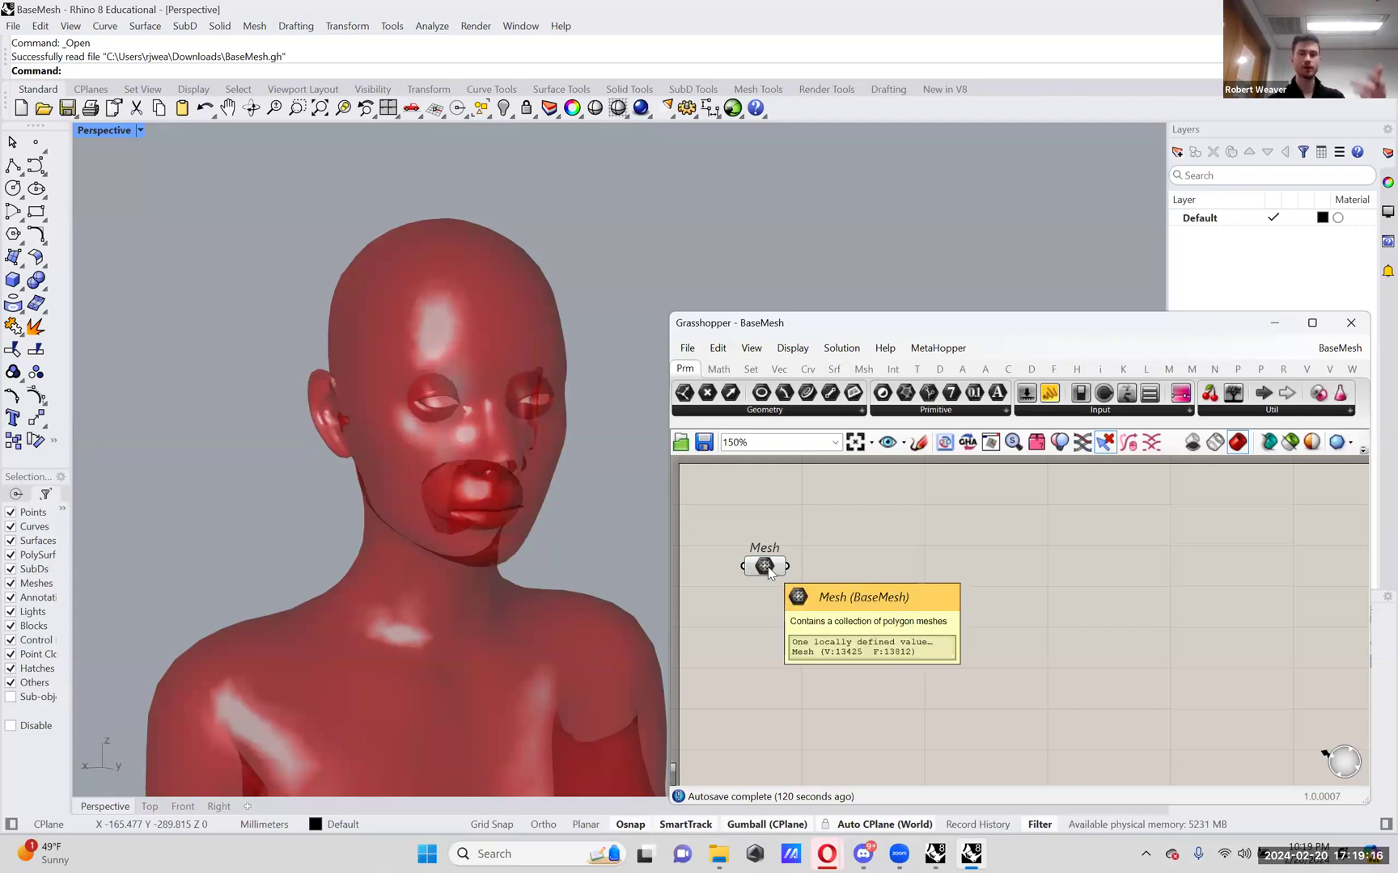
right_click(769, 573)
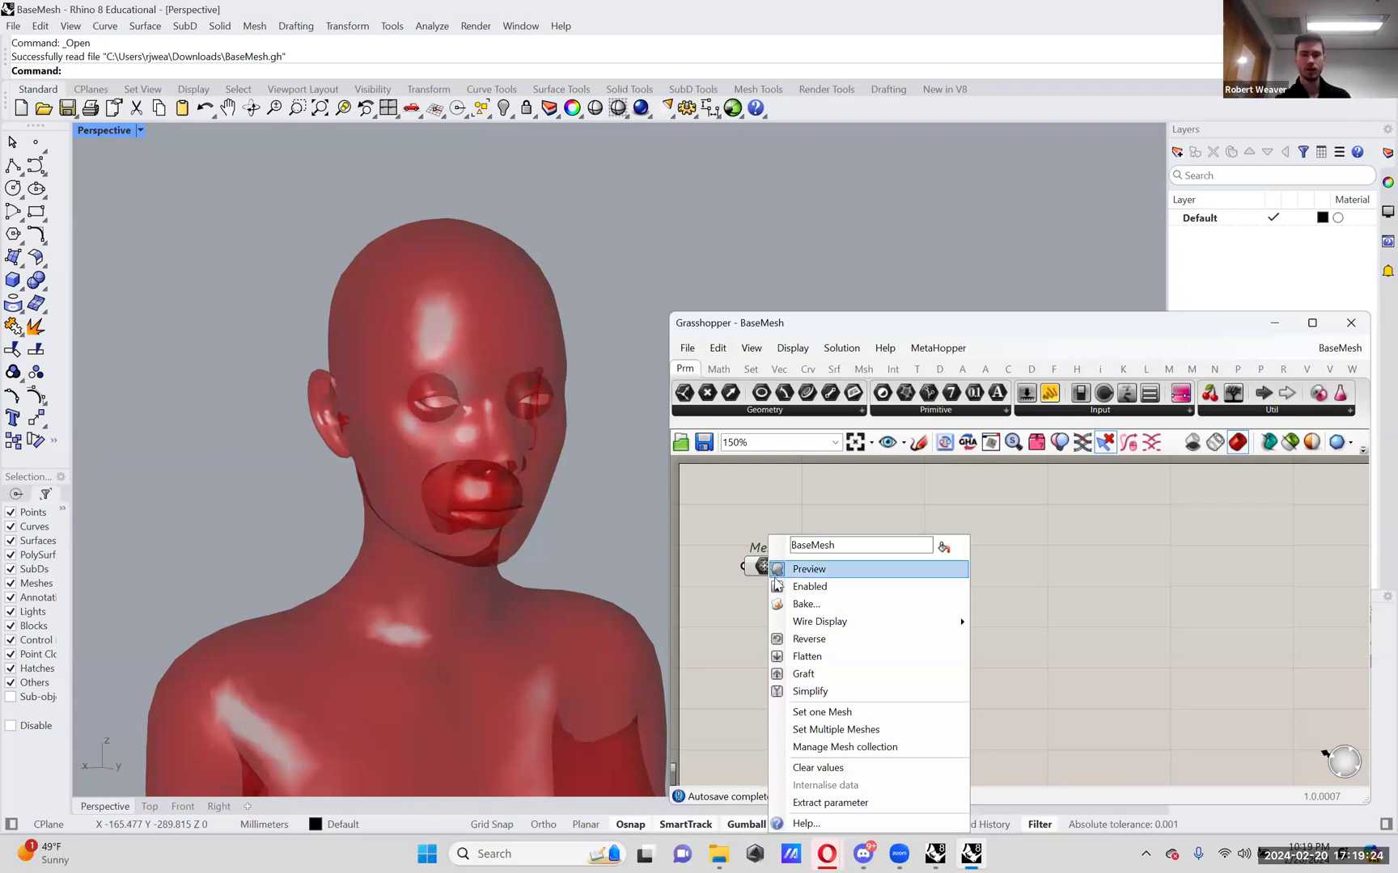
click(819, 606)
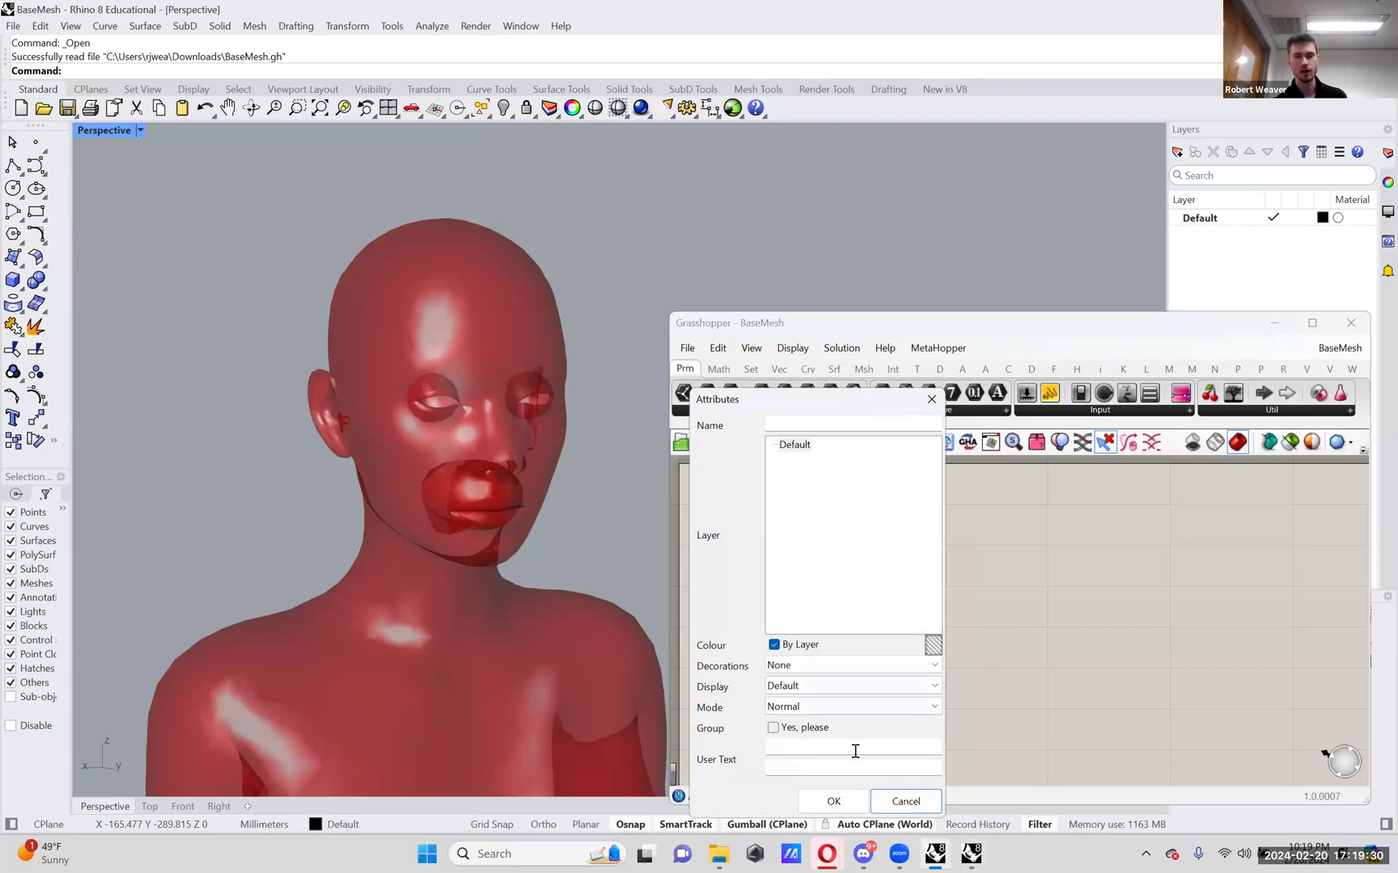
click(836, 805)
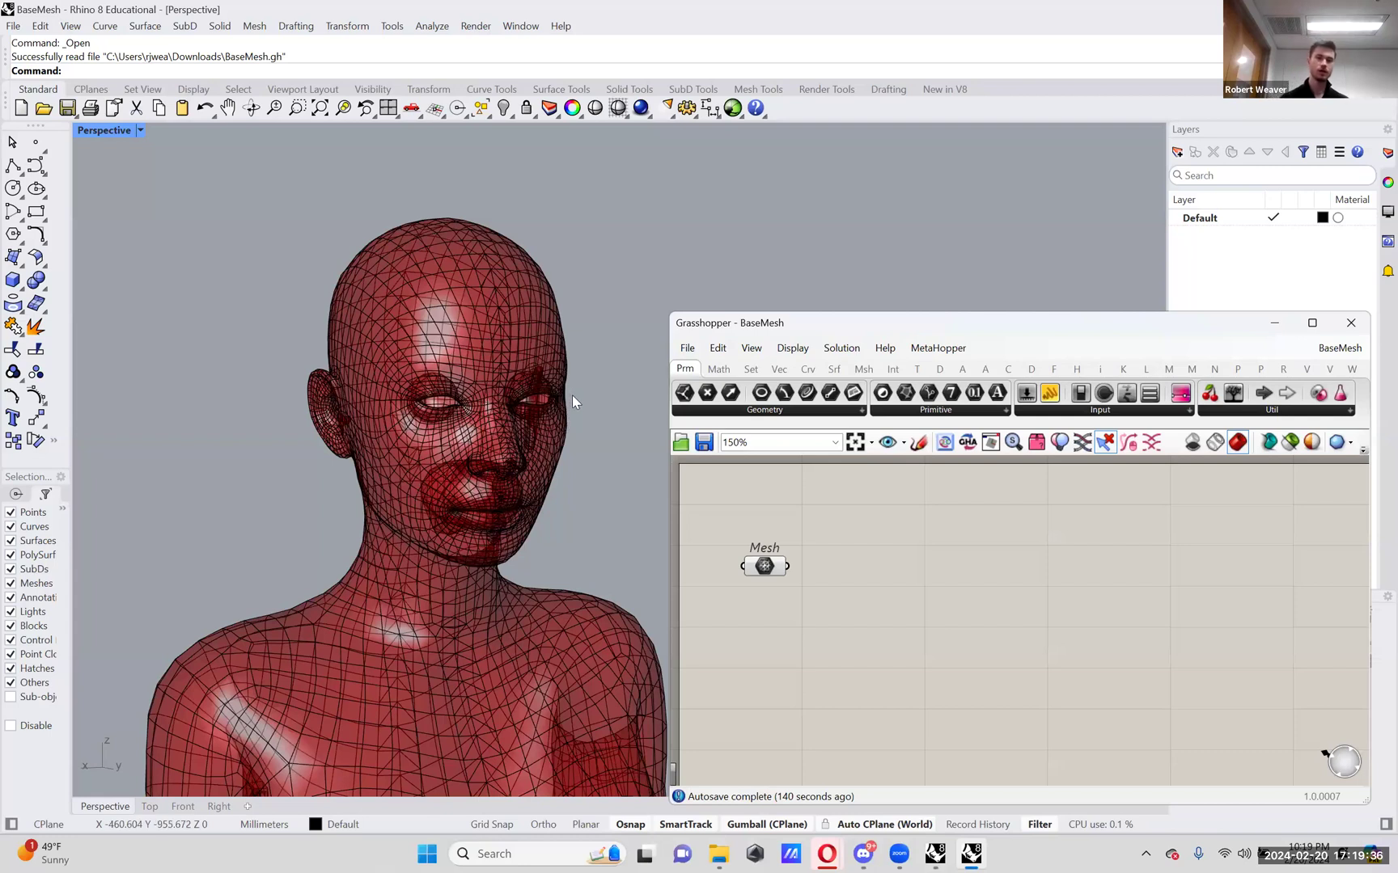
- Turn off the Mesh parameter's preview and set the Perspective viewport's display mode to Shaded
right_click(763, 568)
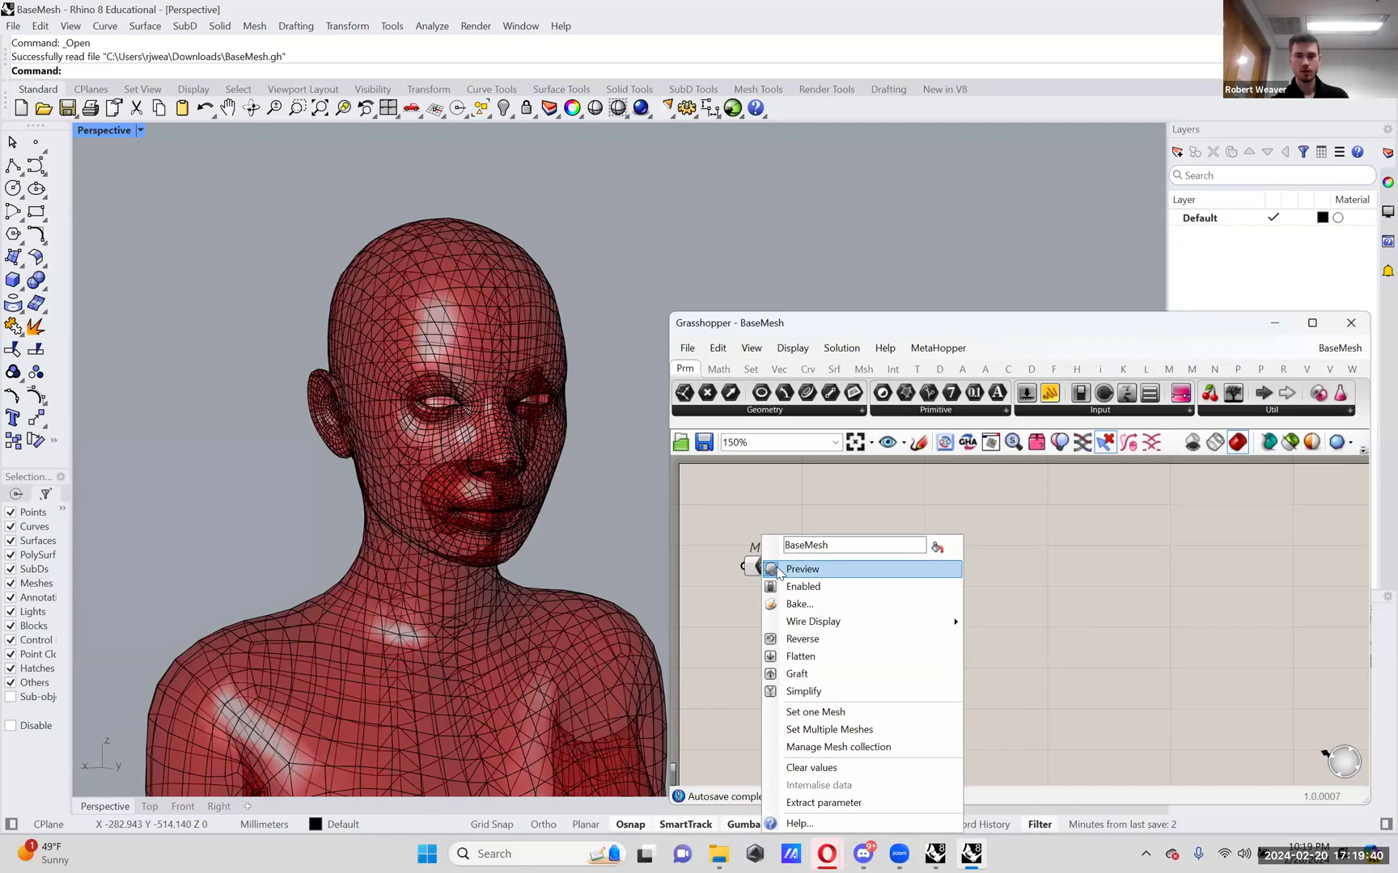
click(800, 569)
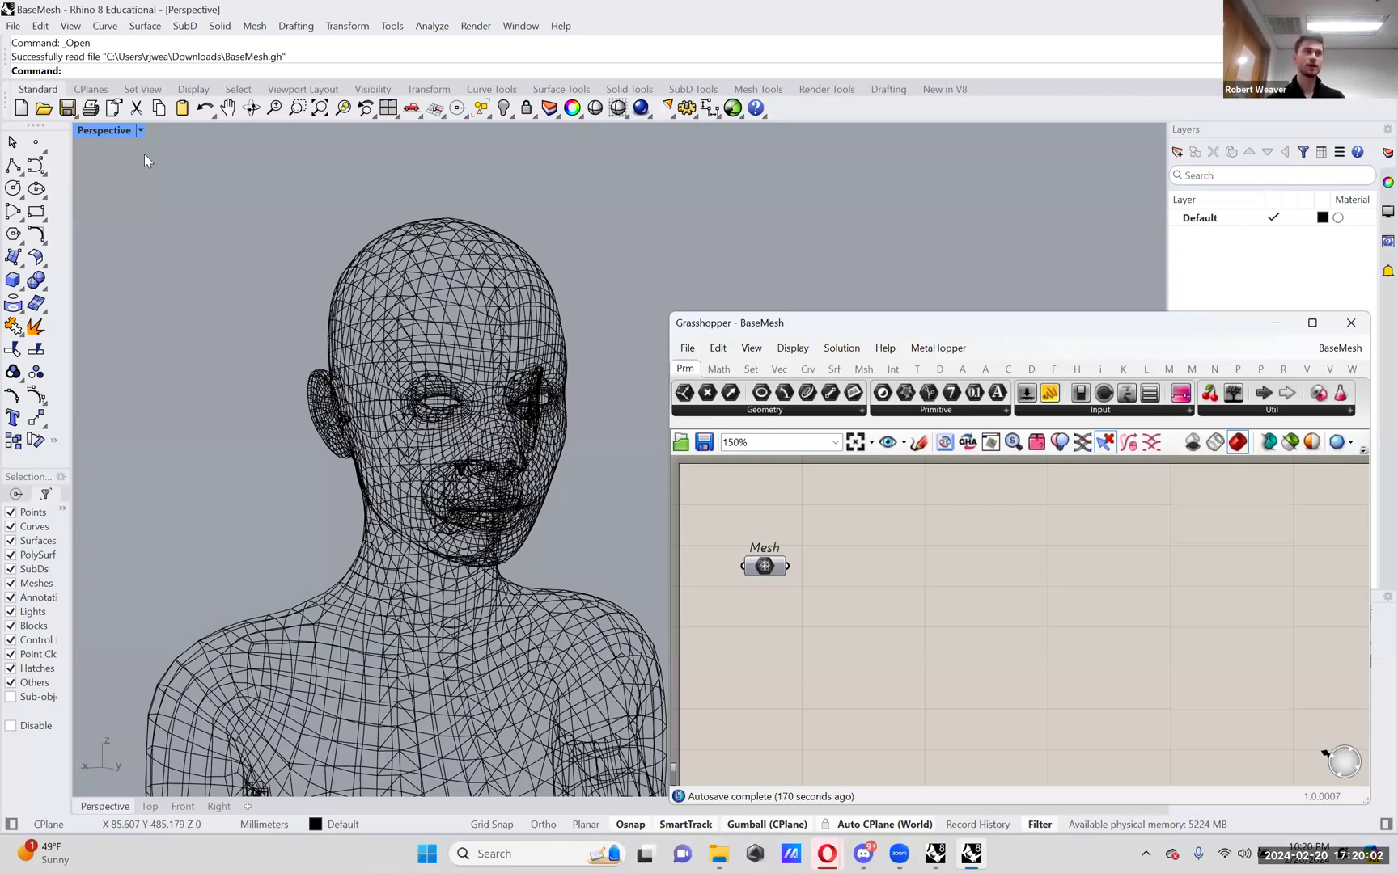
click(141, 131)
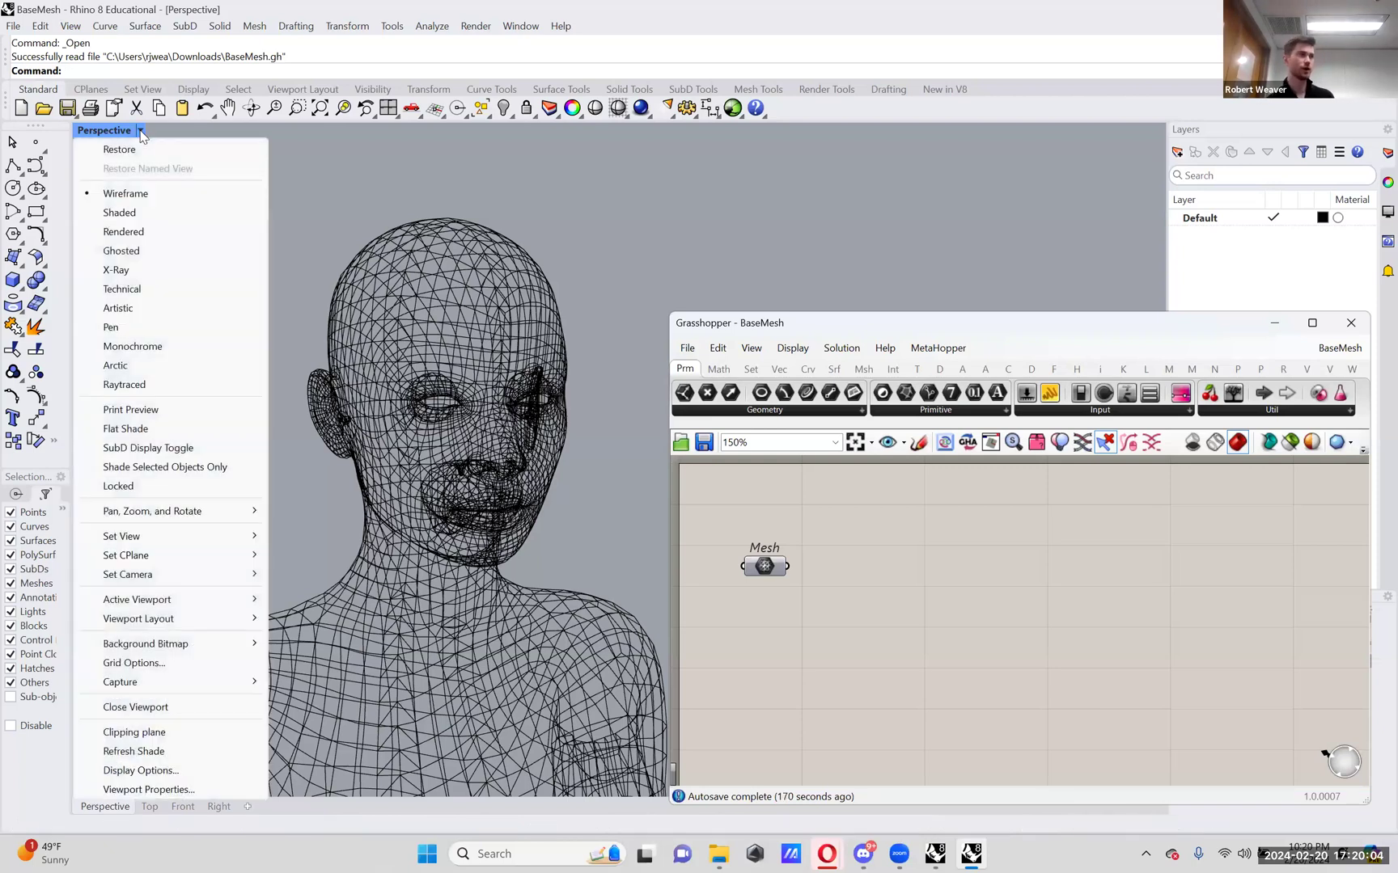
click(138, 214)
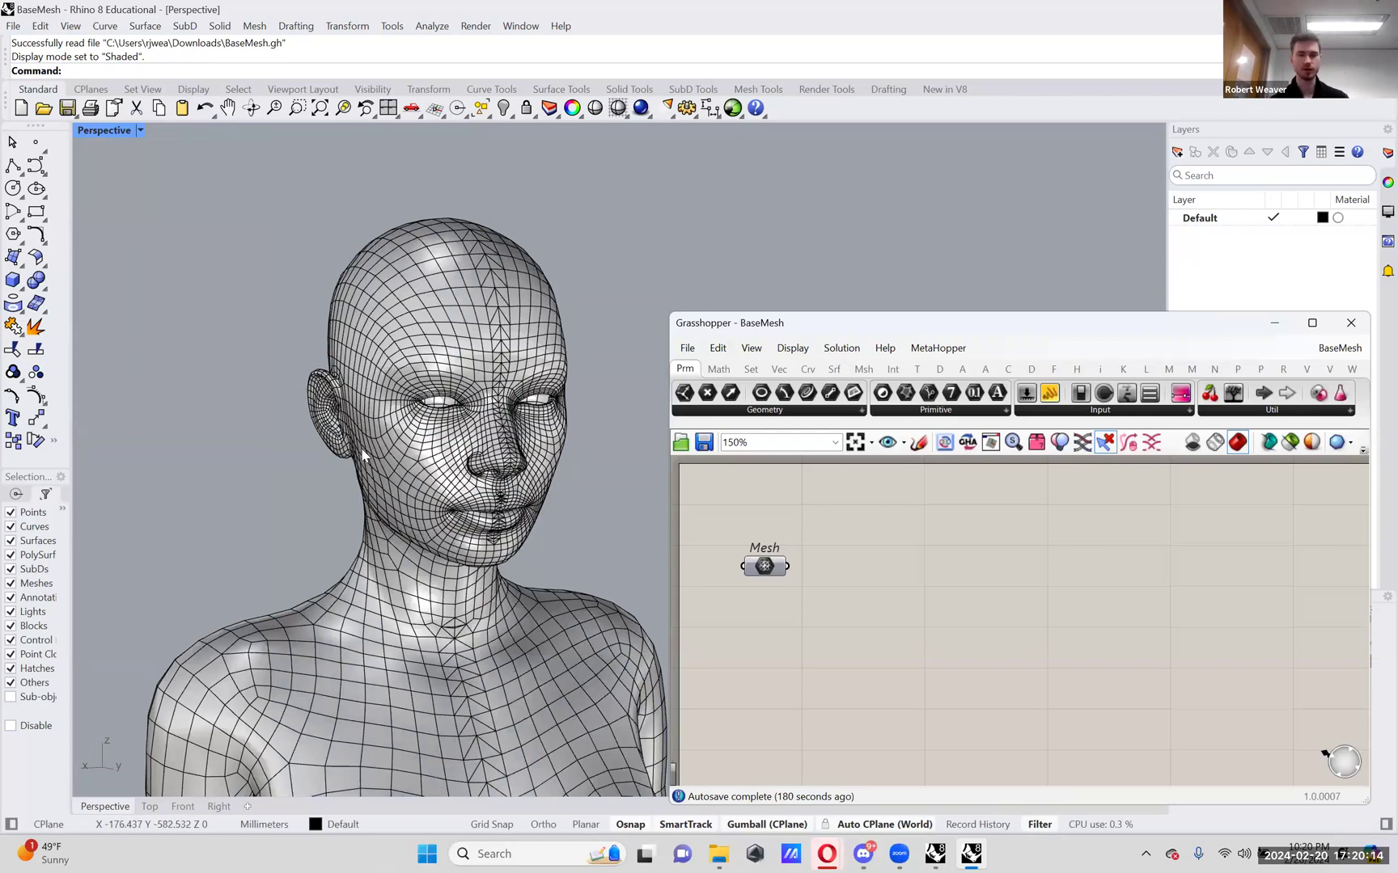
right_drag(311, 477, 300, 478)
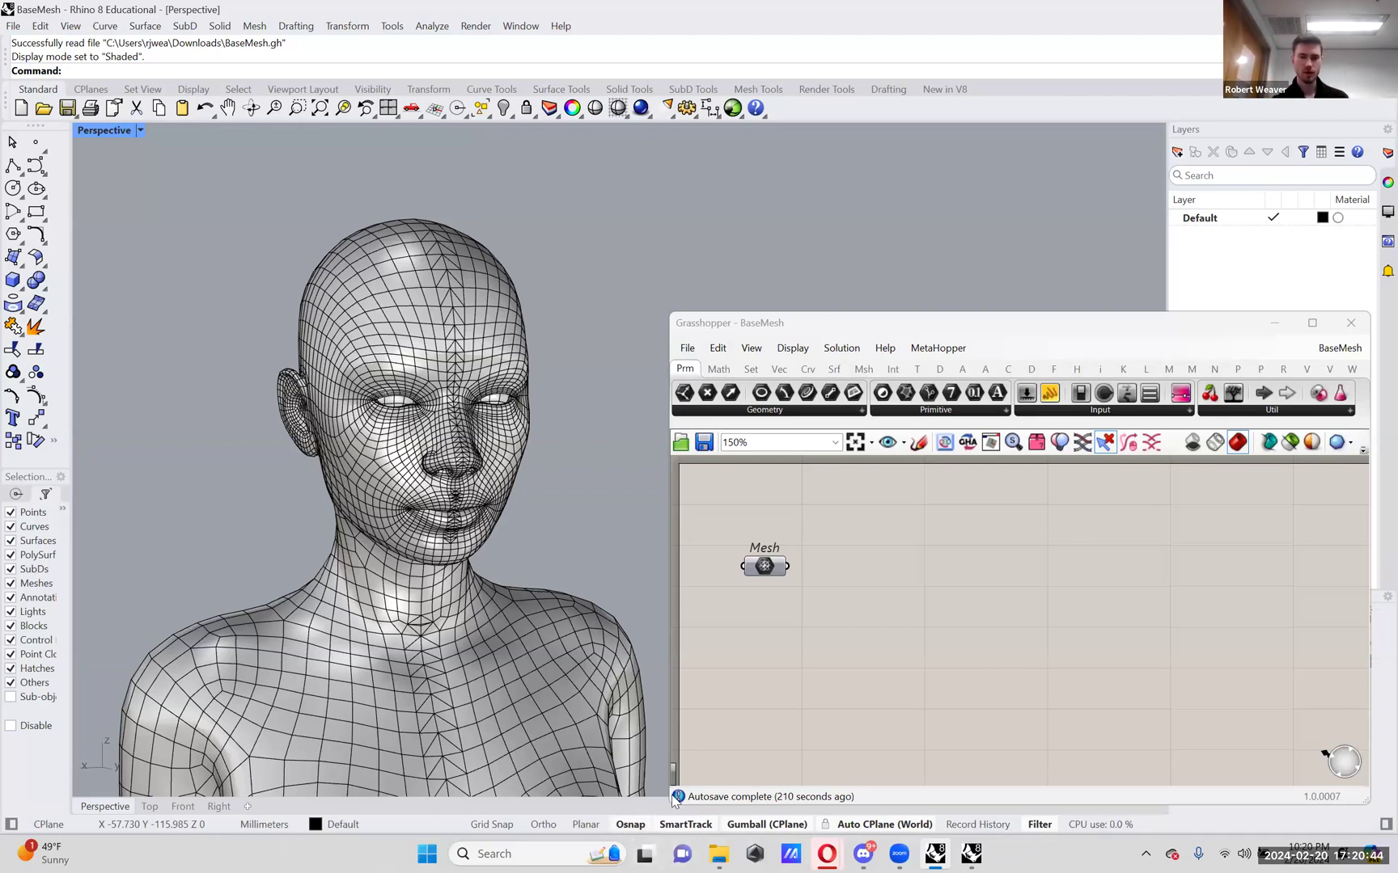
- Widen the docked sidebar, show the object snap settings in place of the selection filter, and review the general Osnap options
right_click(637, 825)
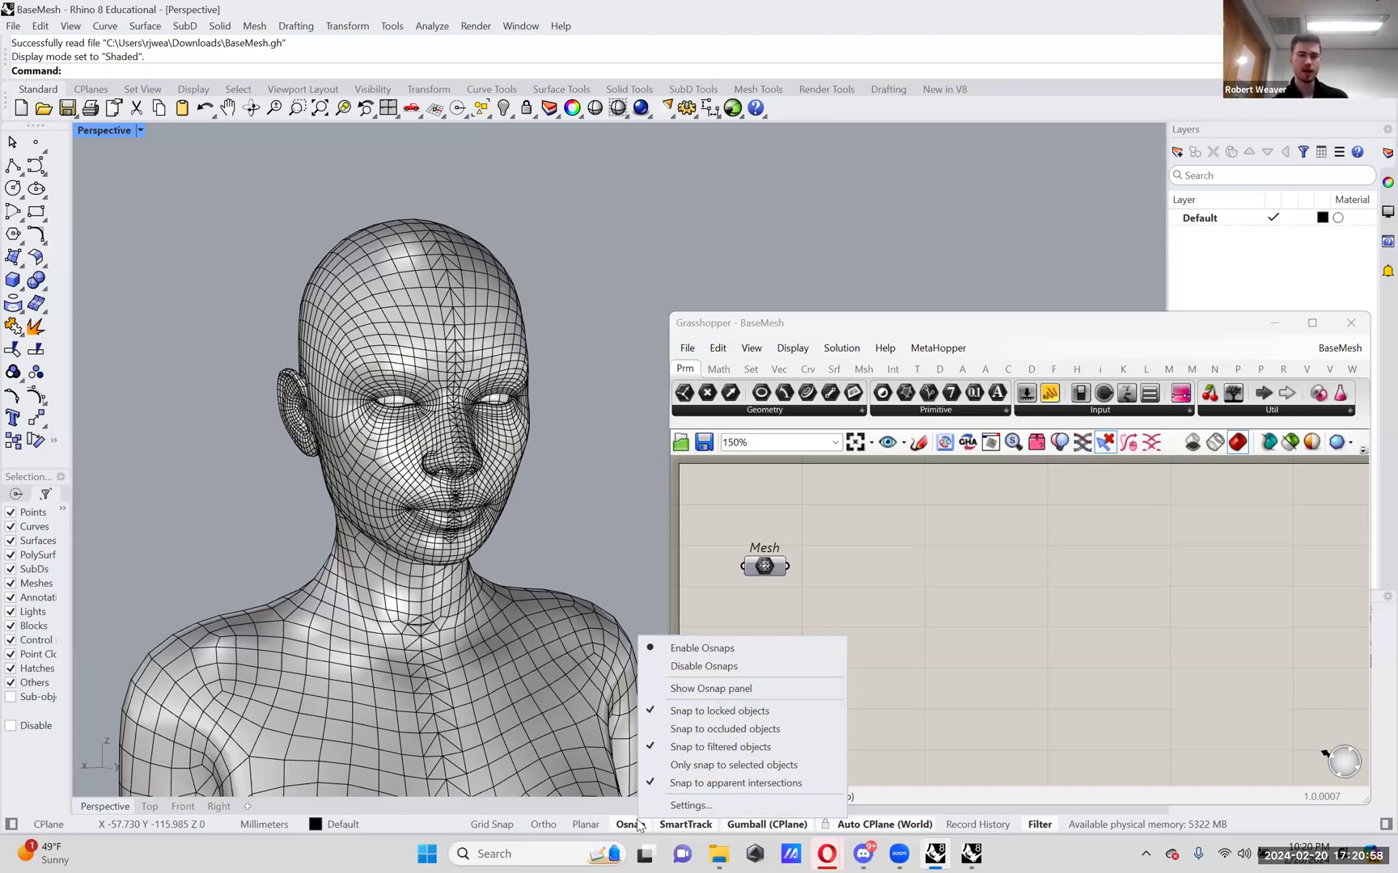
click(537, 524)
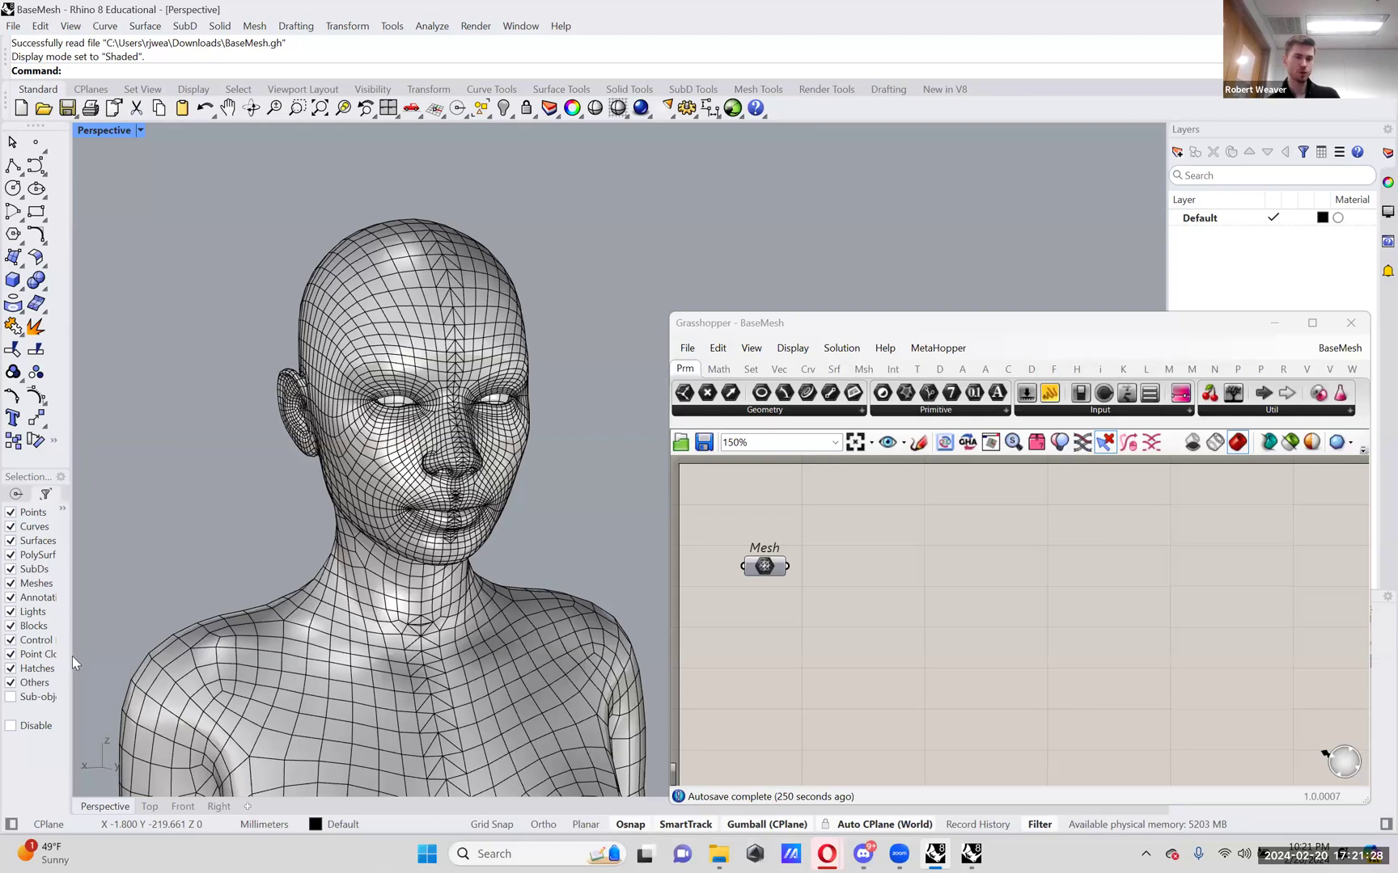
drag(71, 664, 86, 664)
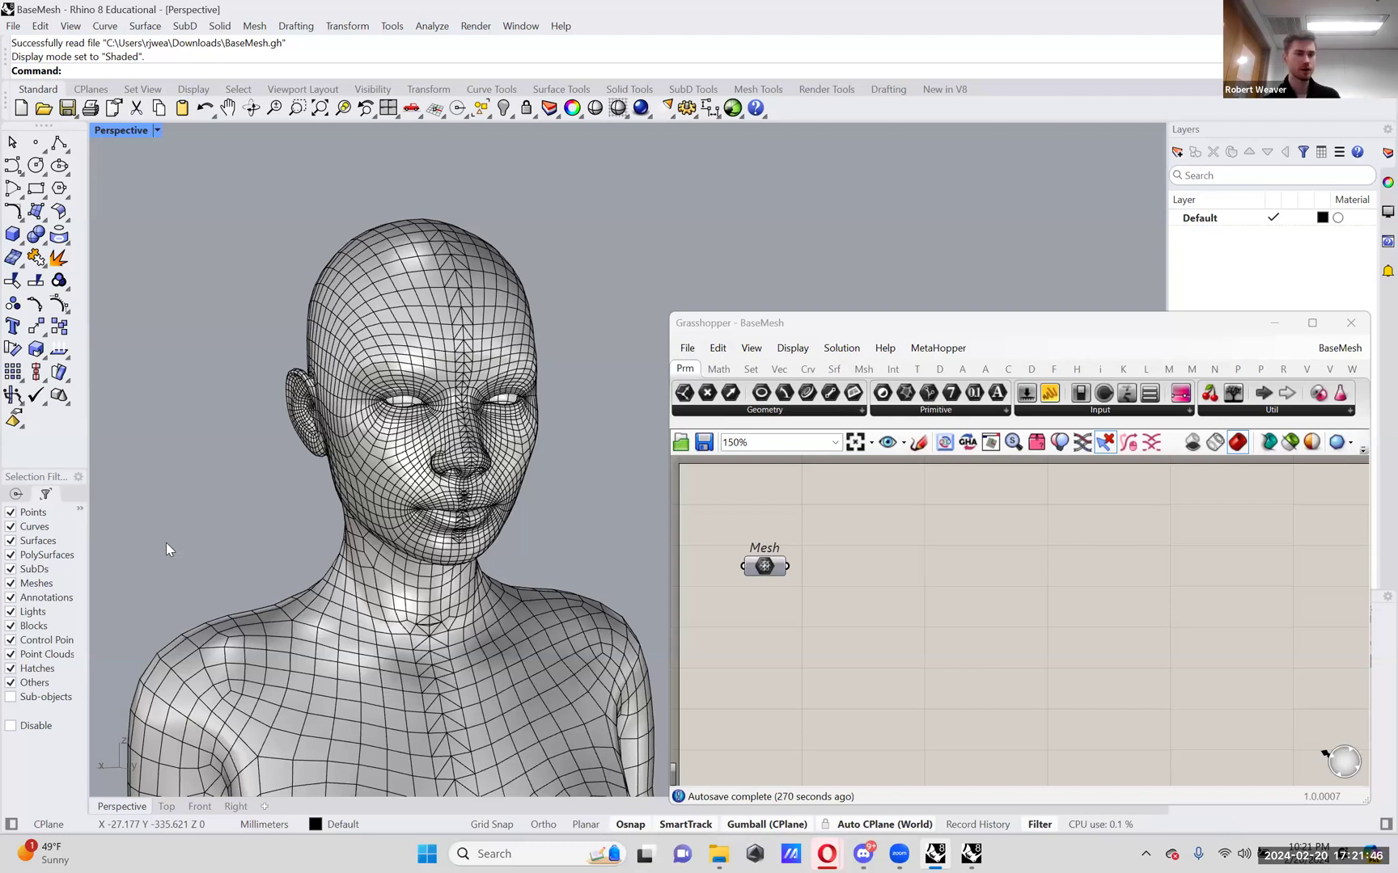
click(16, 494)
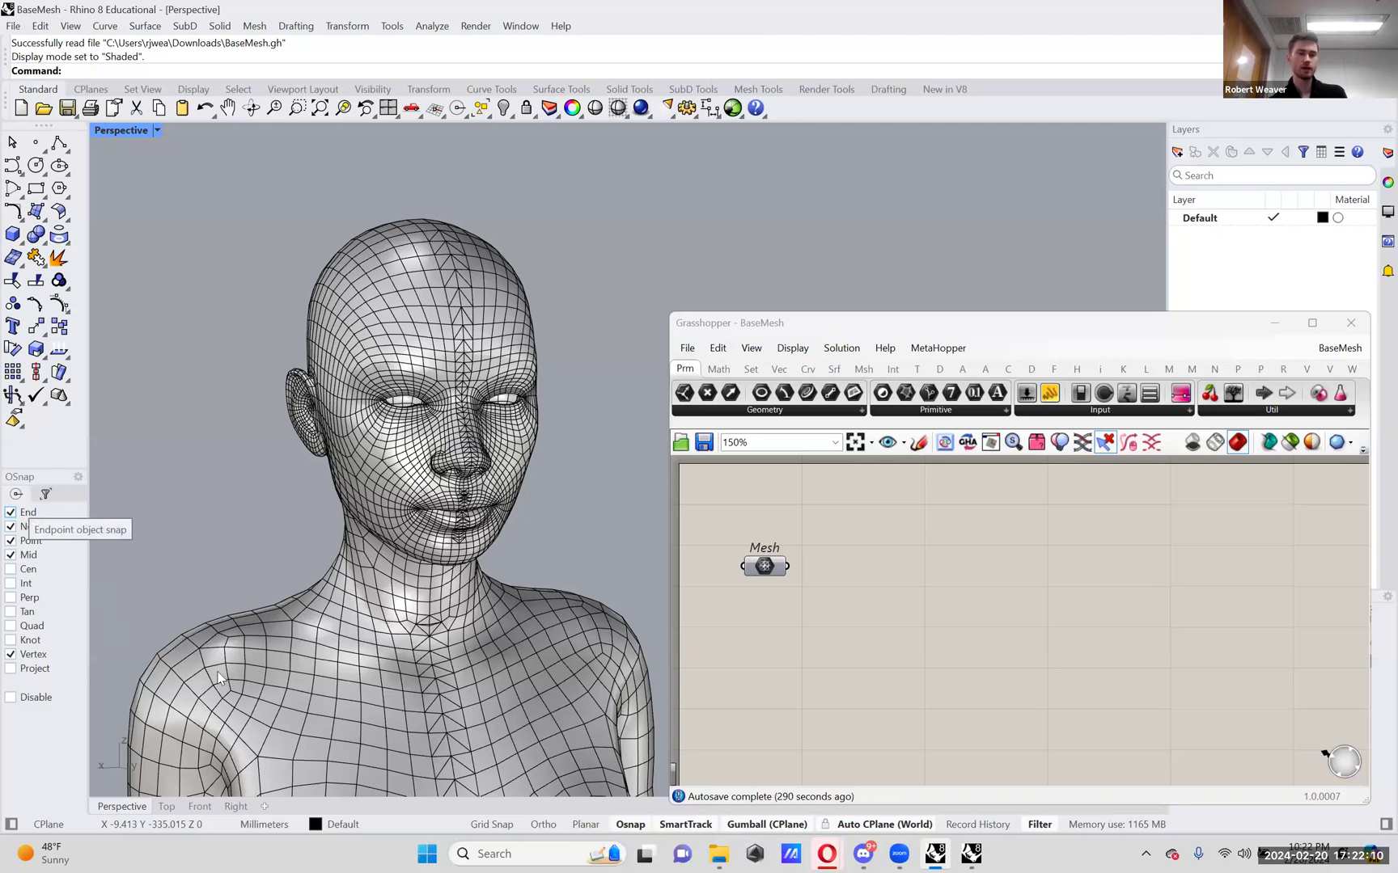
right_click(638, 825)
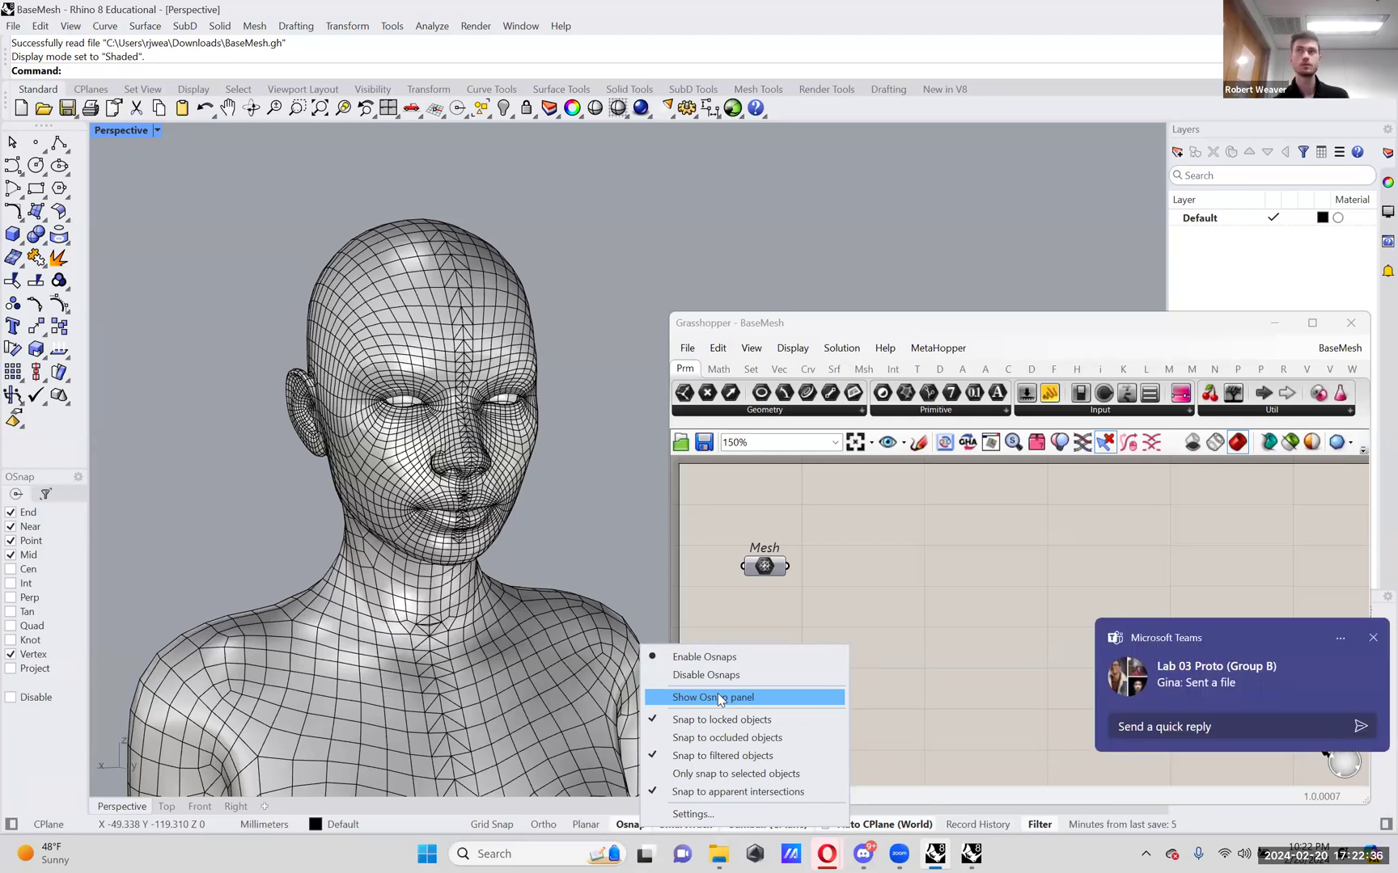
click(1372, 638)
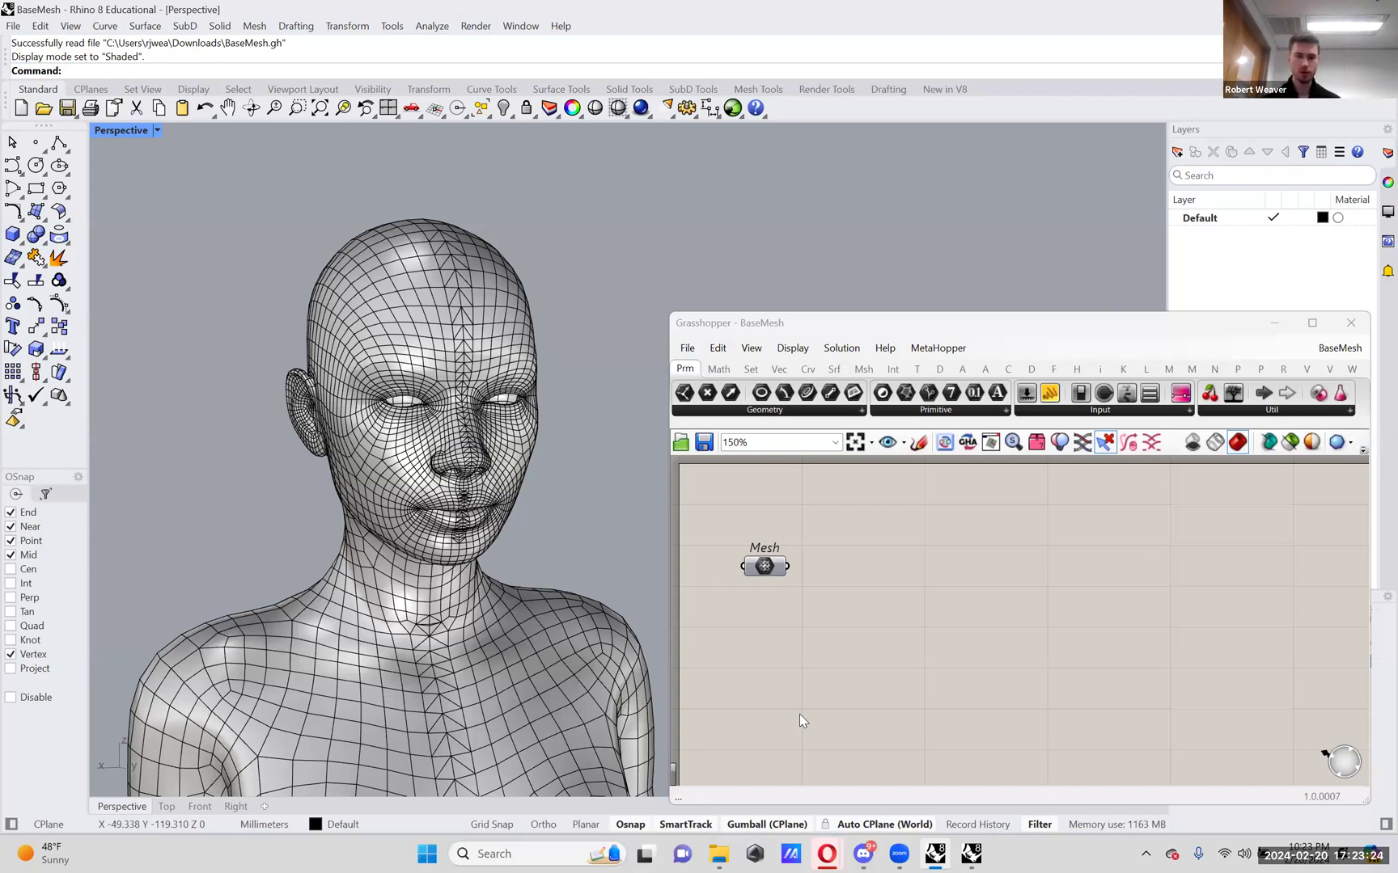
- Start an interpolate-points curve with its first points snapped to mesh vertices at the back of the figure's neck
click(19, 175)
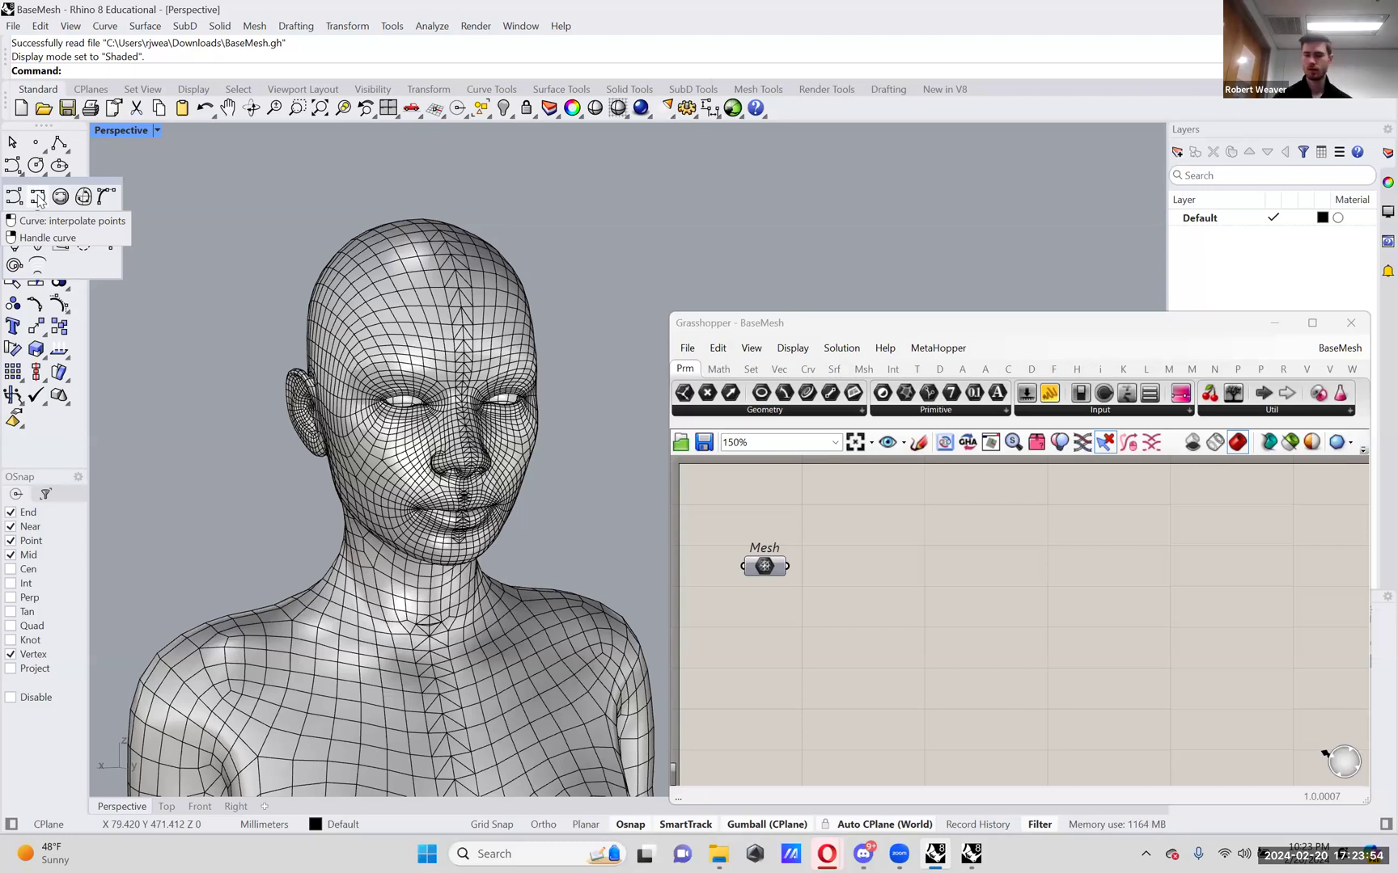
click(38, 197)
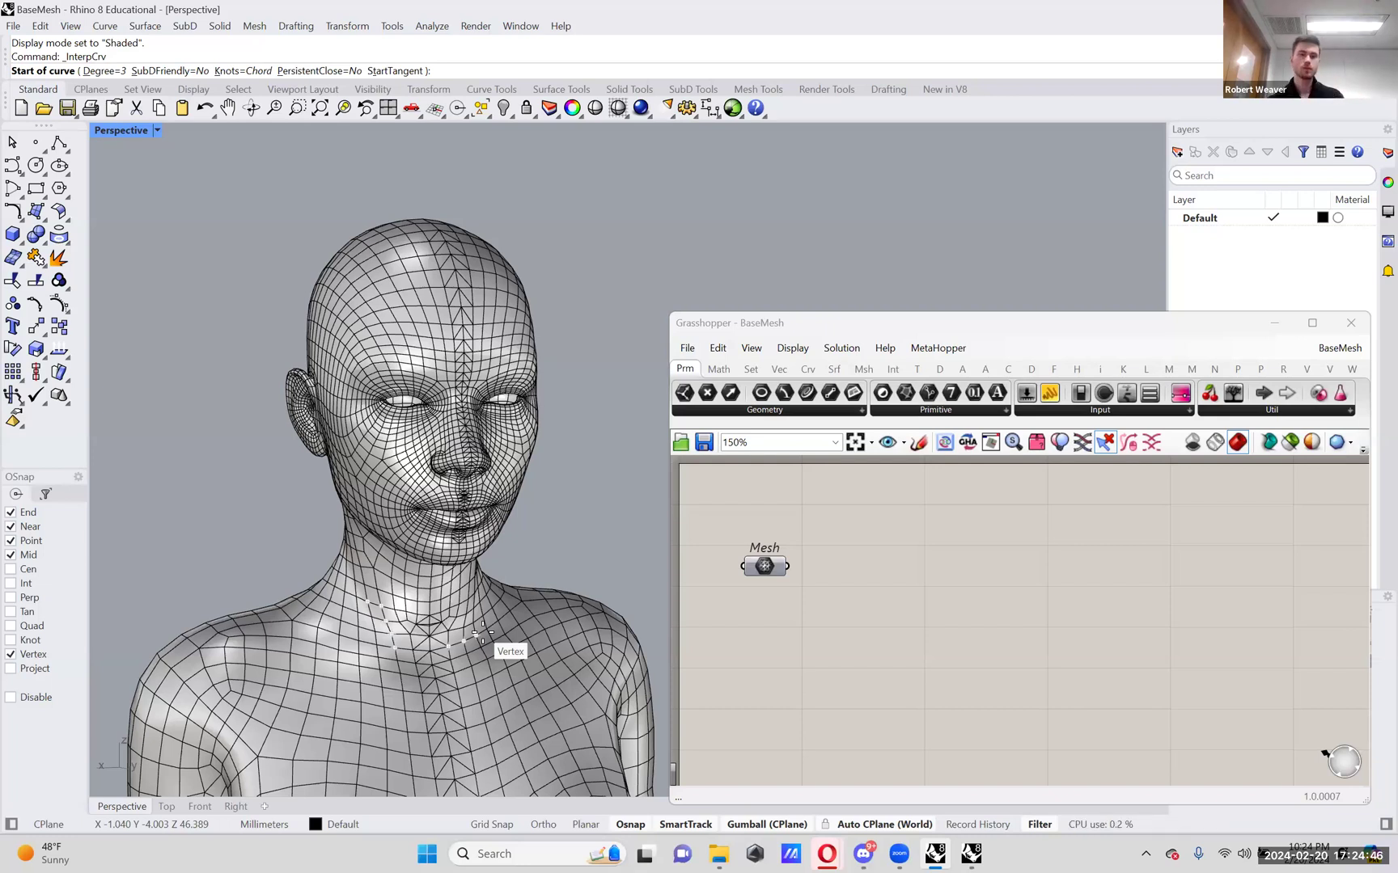
scroll(442, 550, down, 5)
scroll(409, 593, up, 5)
scroll(357, 589, down, 5)
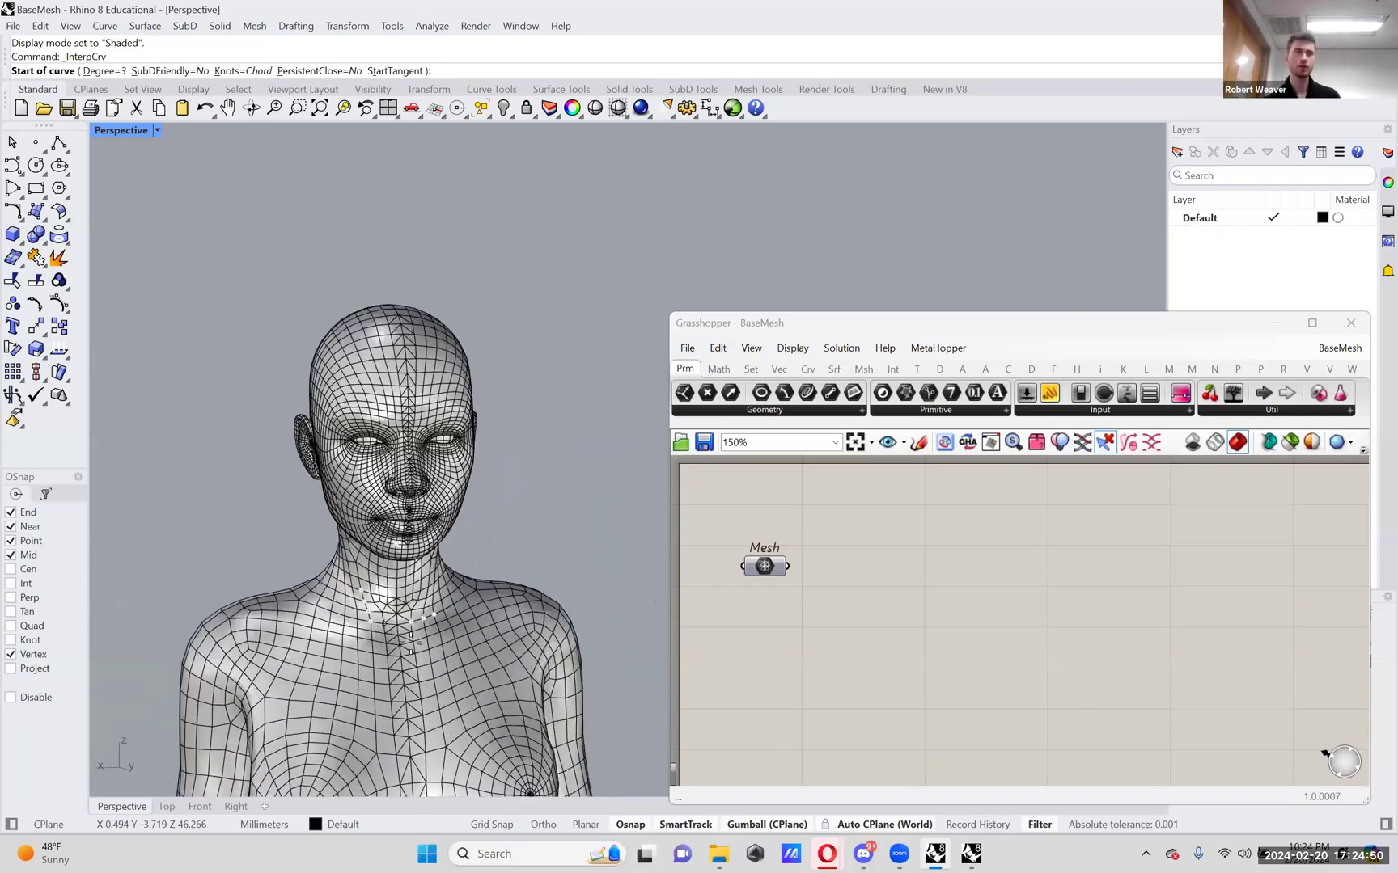
scroll(409, 645, up, 2)
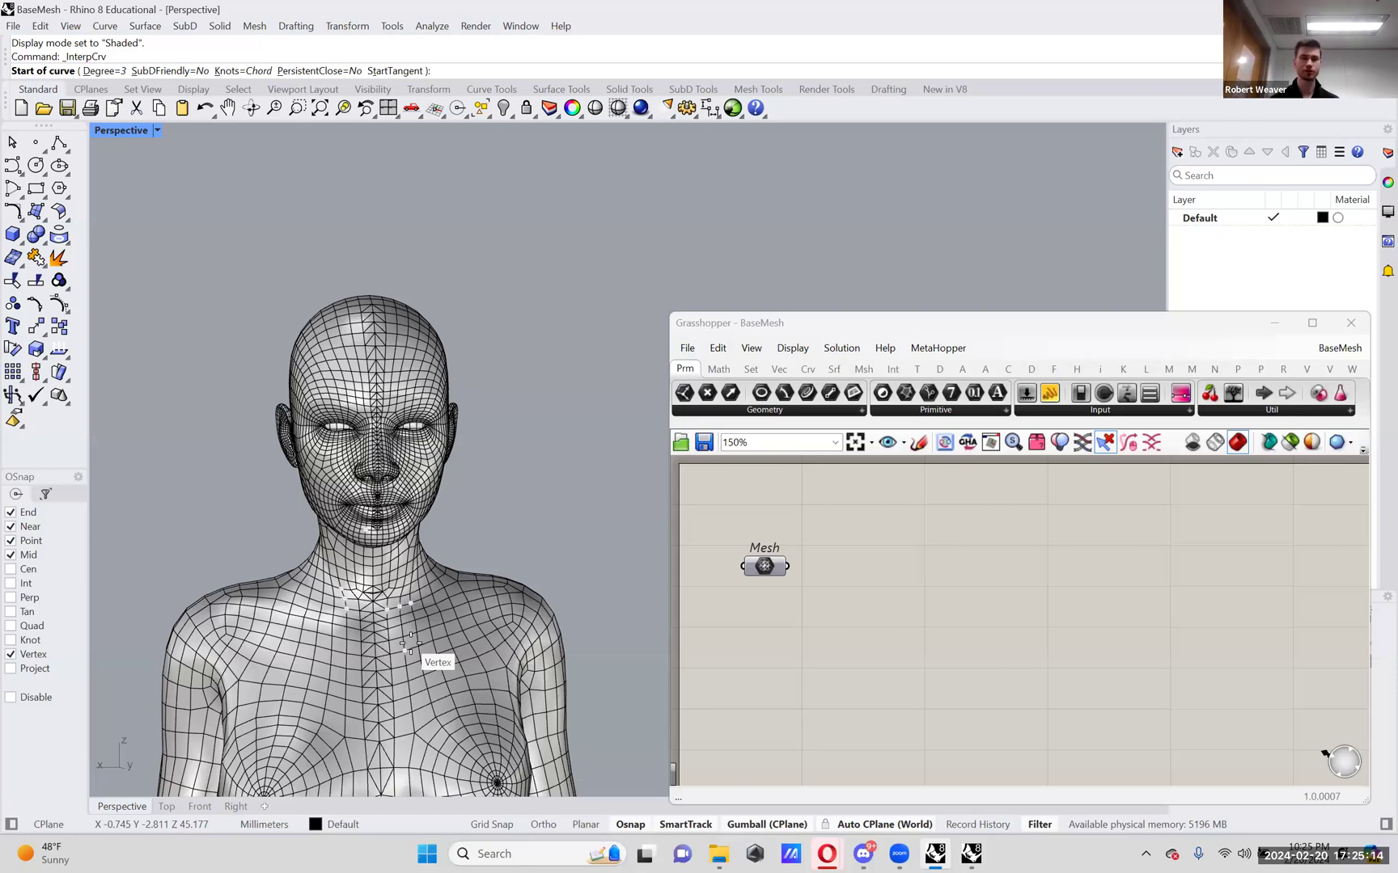
right_drag(275, 620, 453, 610)
key(F8)
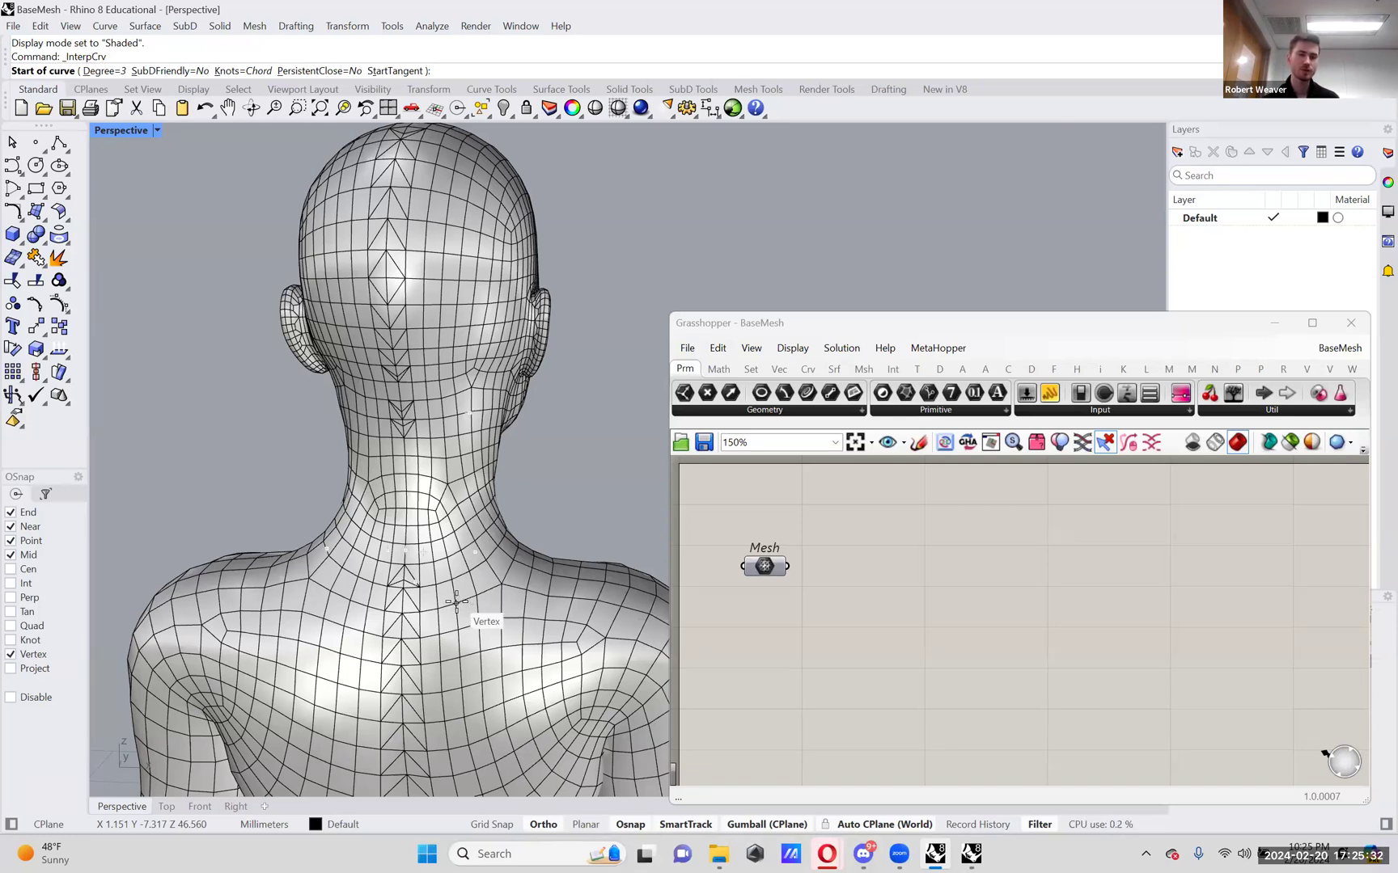
click(456, 601)
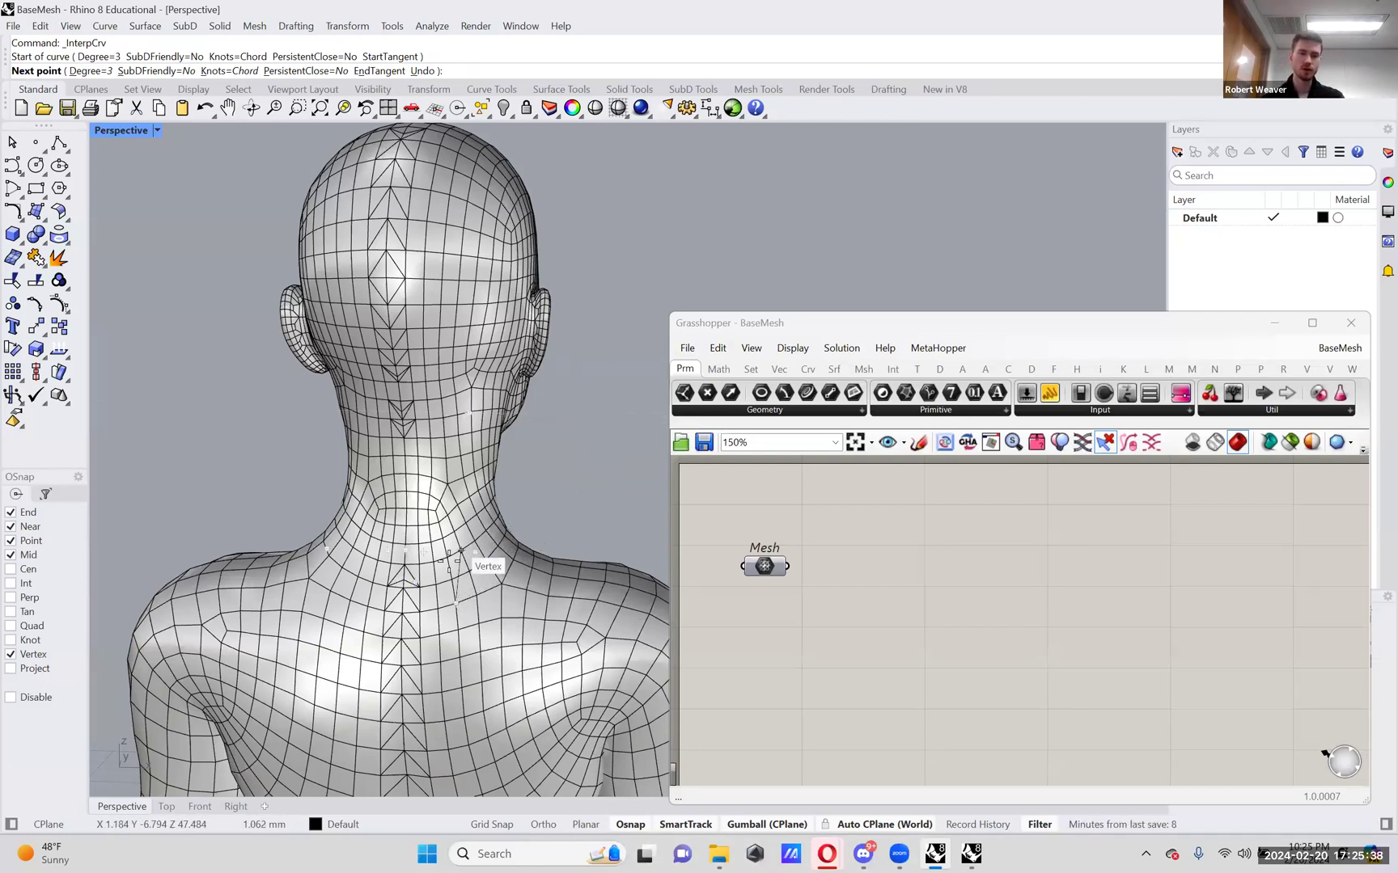
right_drag(578, 483, 538, 524)
click(416, 558)
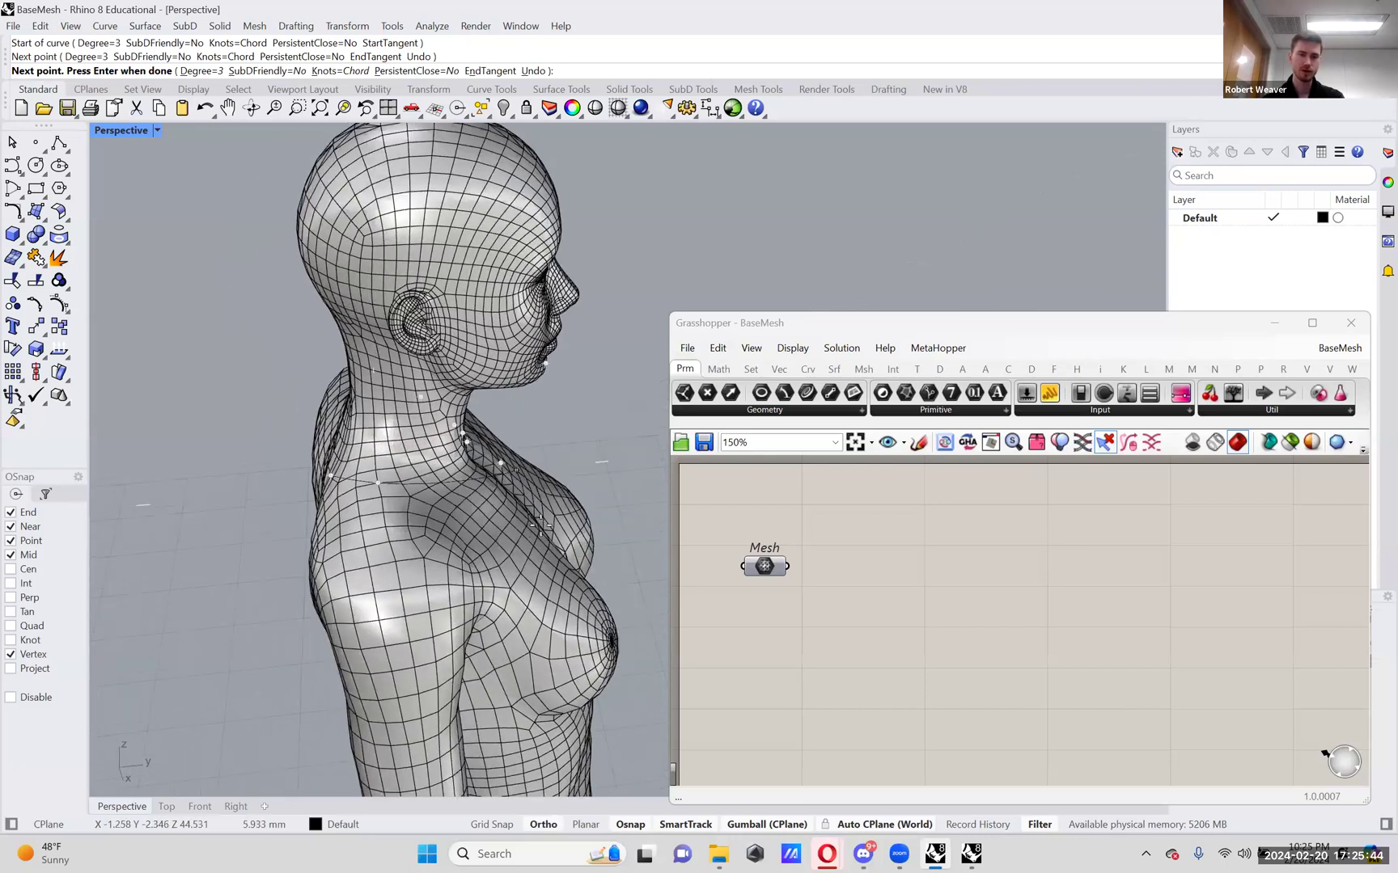
- Continue the curve around the front of the neck through mesh vertices, and finish it as an open curve behind the opposite shoulder
scroll(538, 524, up, 5)
click(480, 513)
right_drag(480, 513, 442, 534)
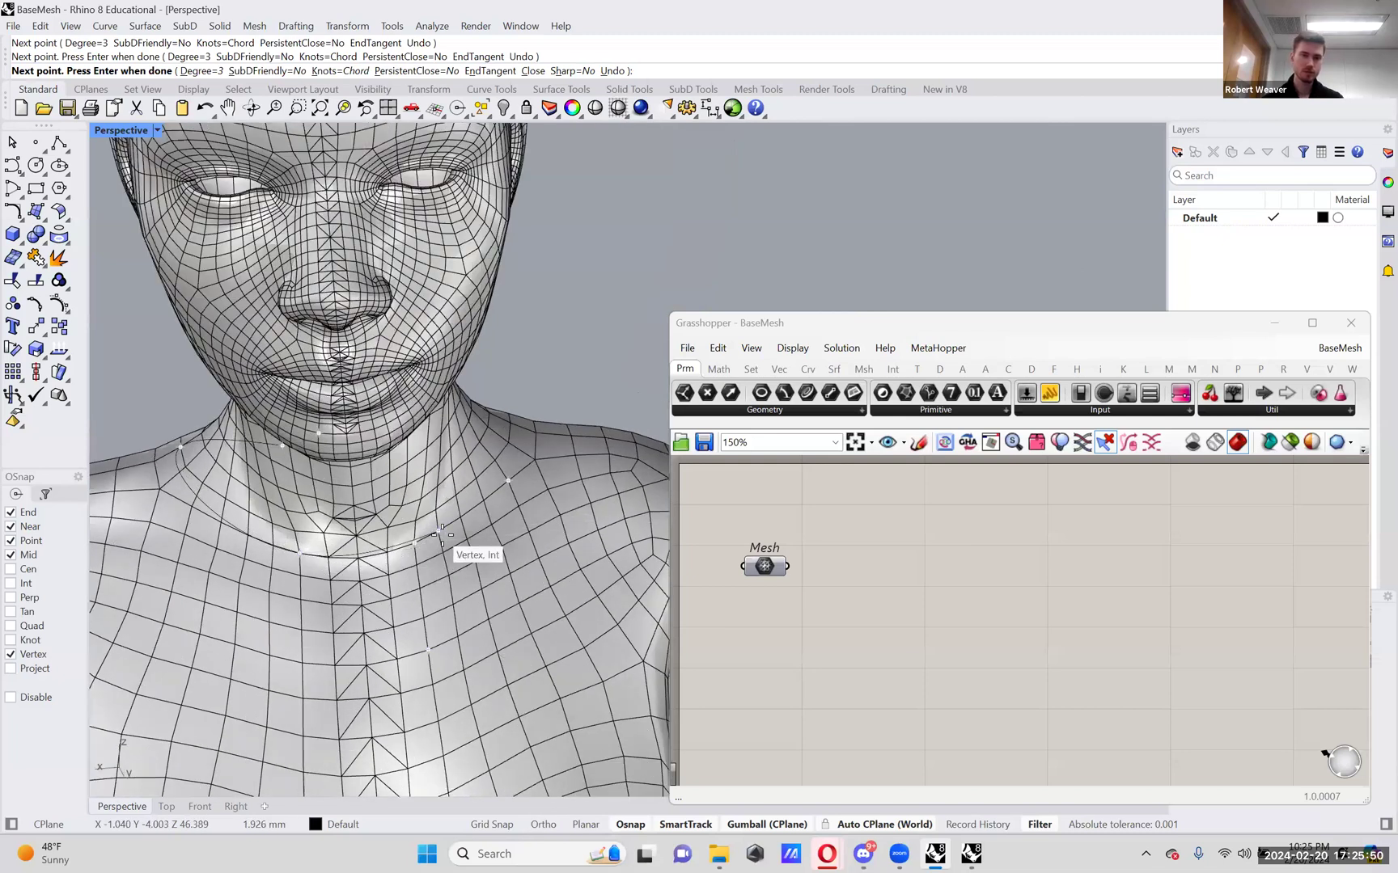
click(440, 532)
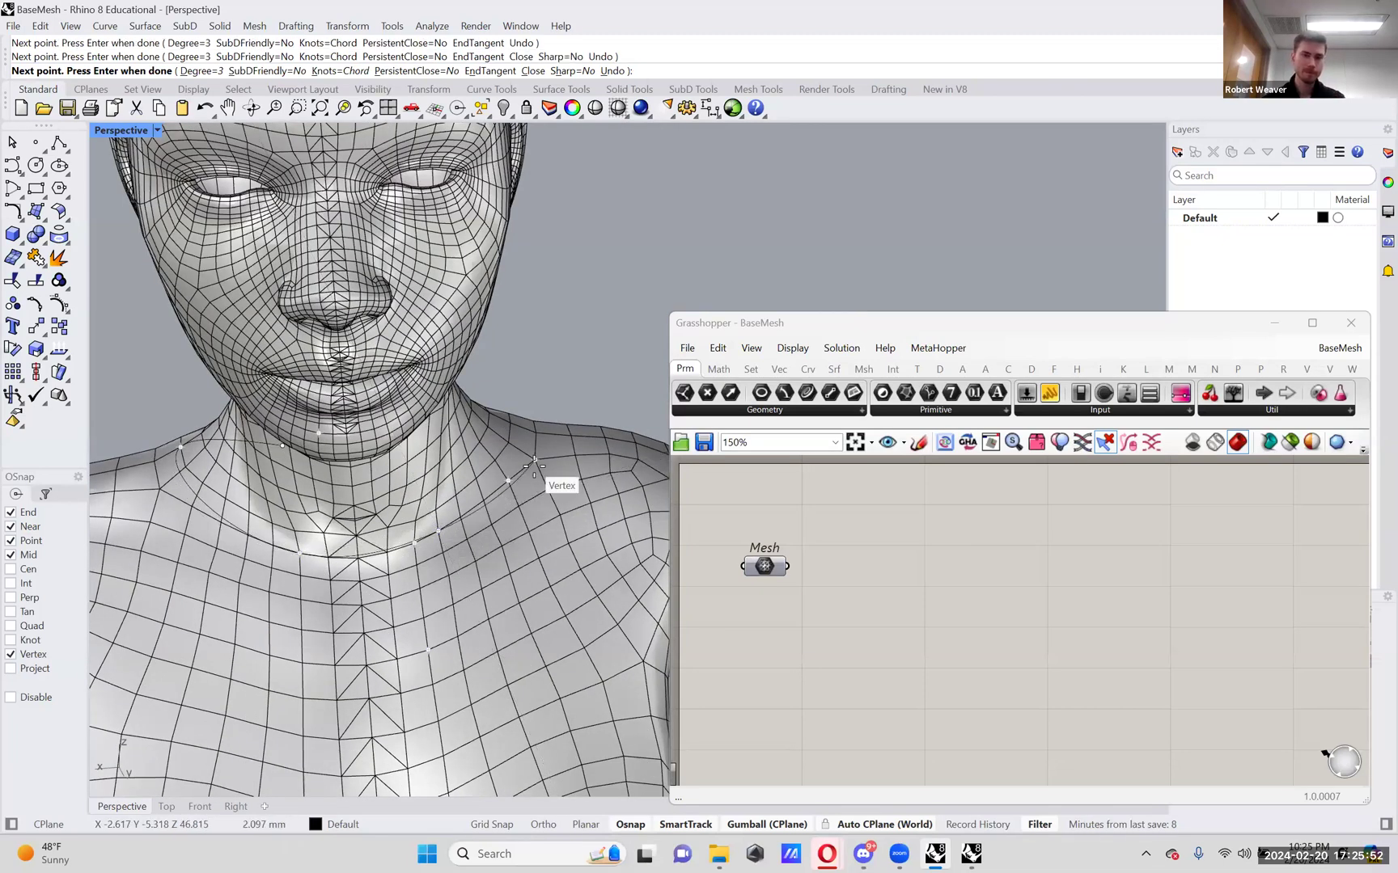
right_drag(538, 453, 558, 419)
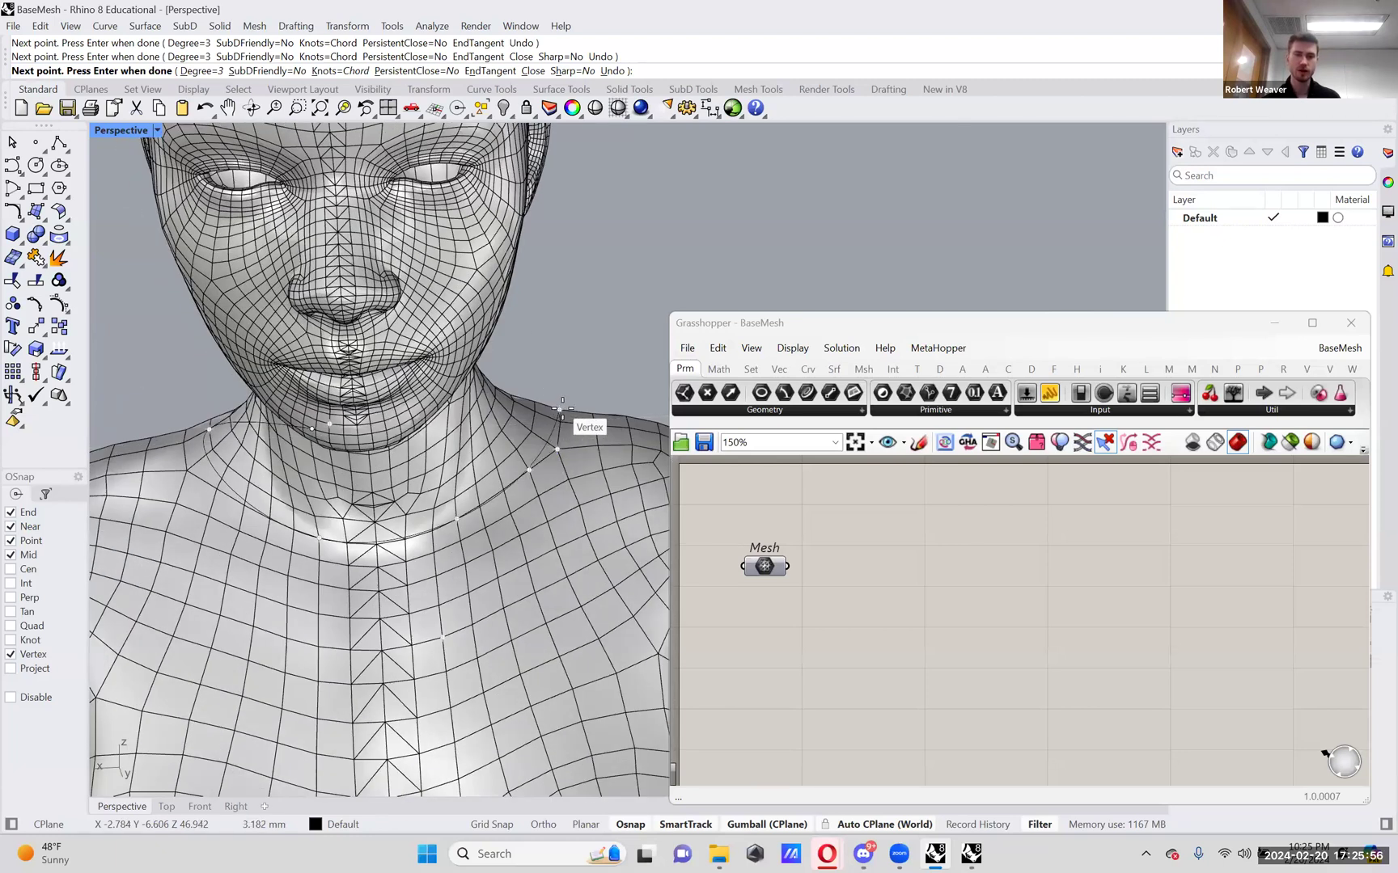
click(560, 410)
right_drag(557, 427, 245, 580)
key(F8)
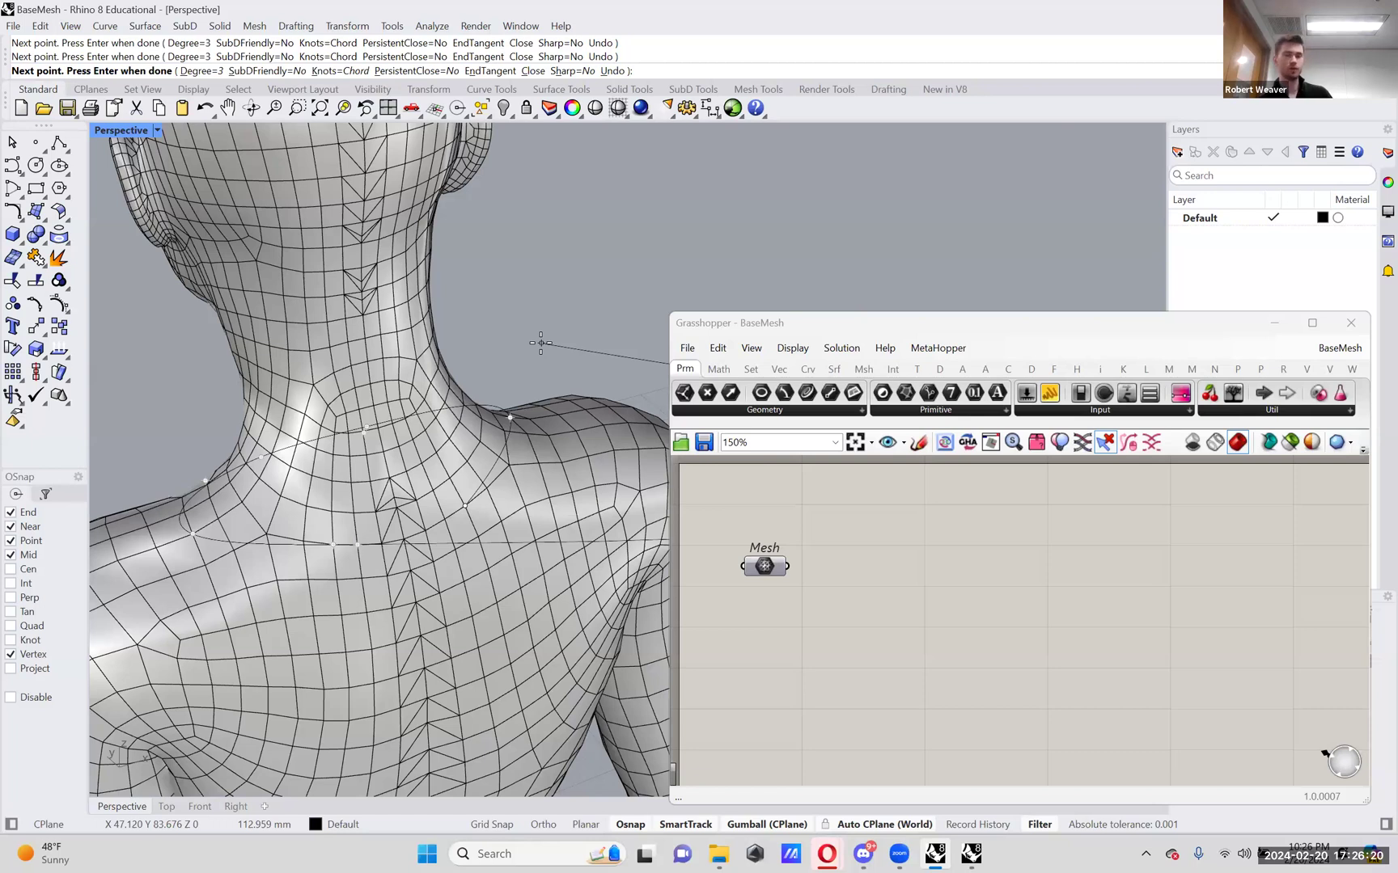
key(Escape)
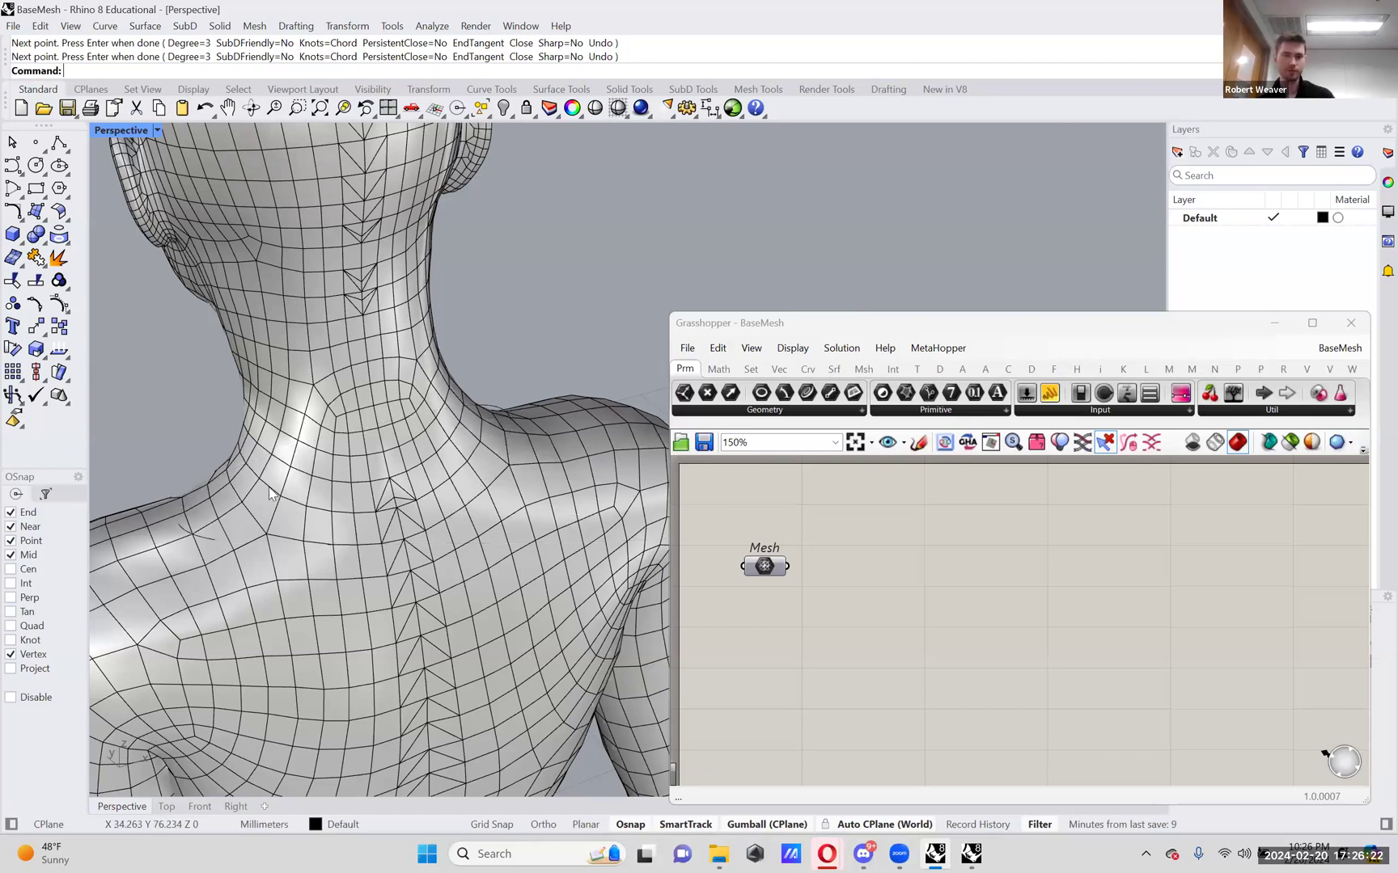
- Select the new neckline curve to check its shape, and shrink the Grasshopper window to uncover more of the viewport
click(209, 537)
click(487, 352)
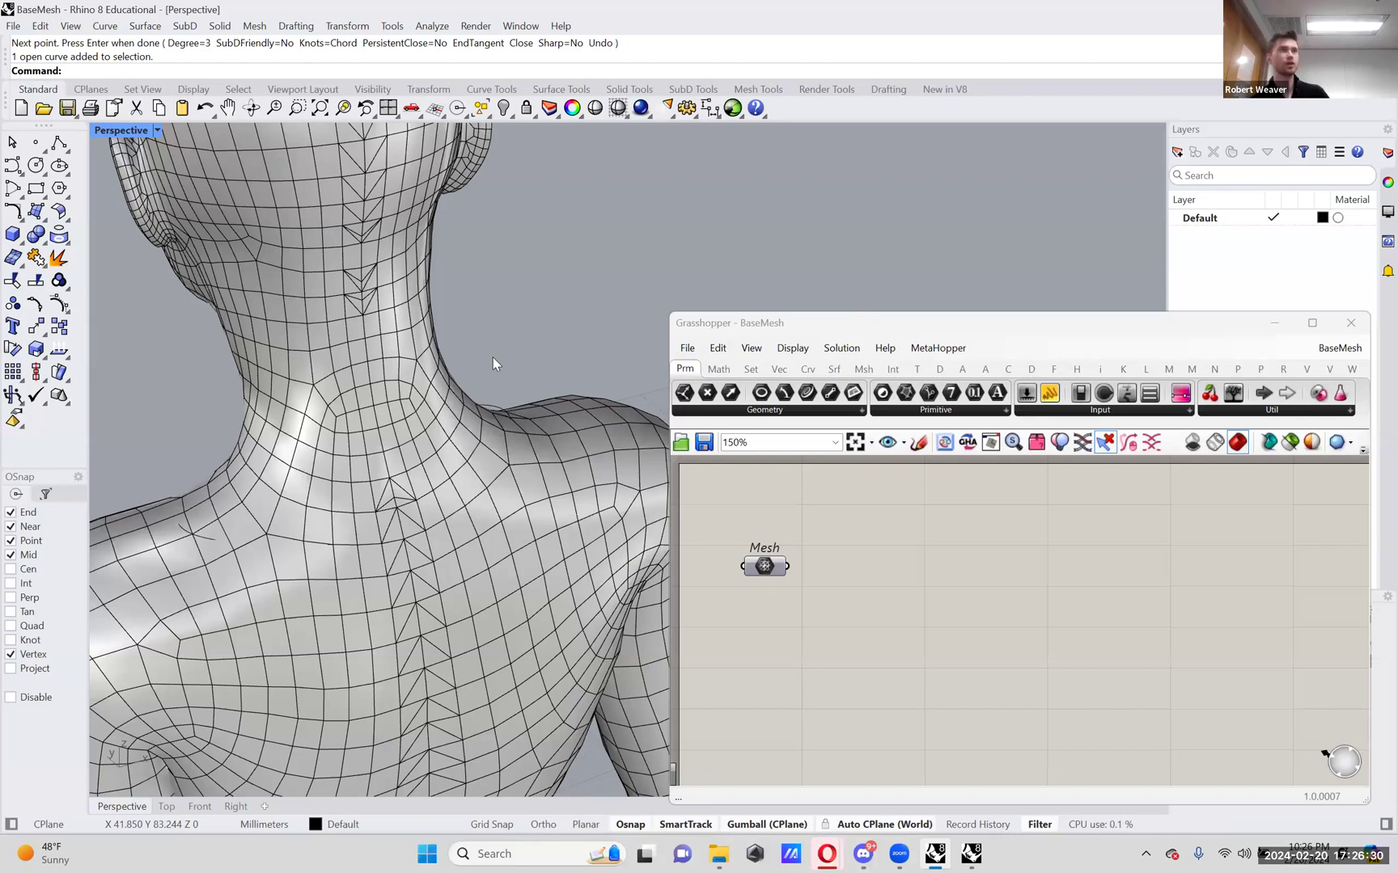
click(497, 410)
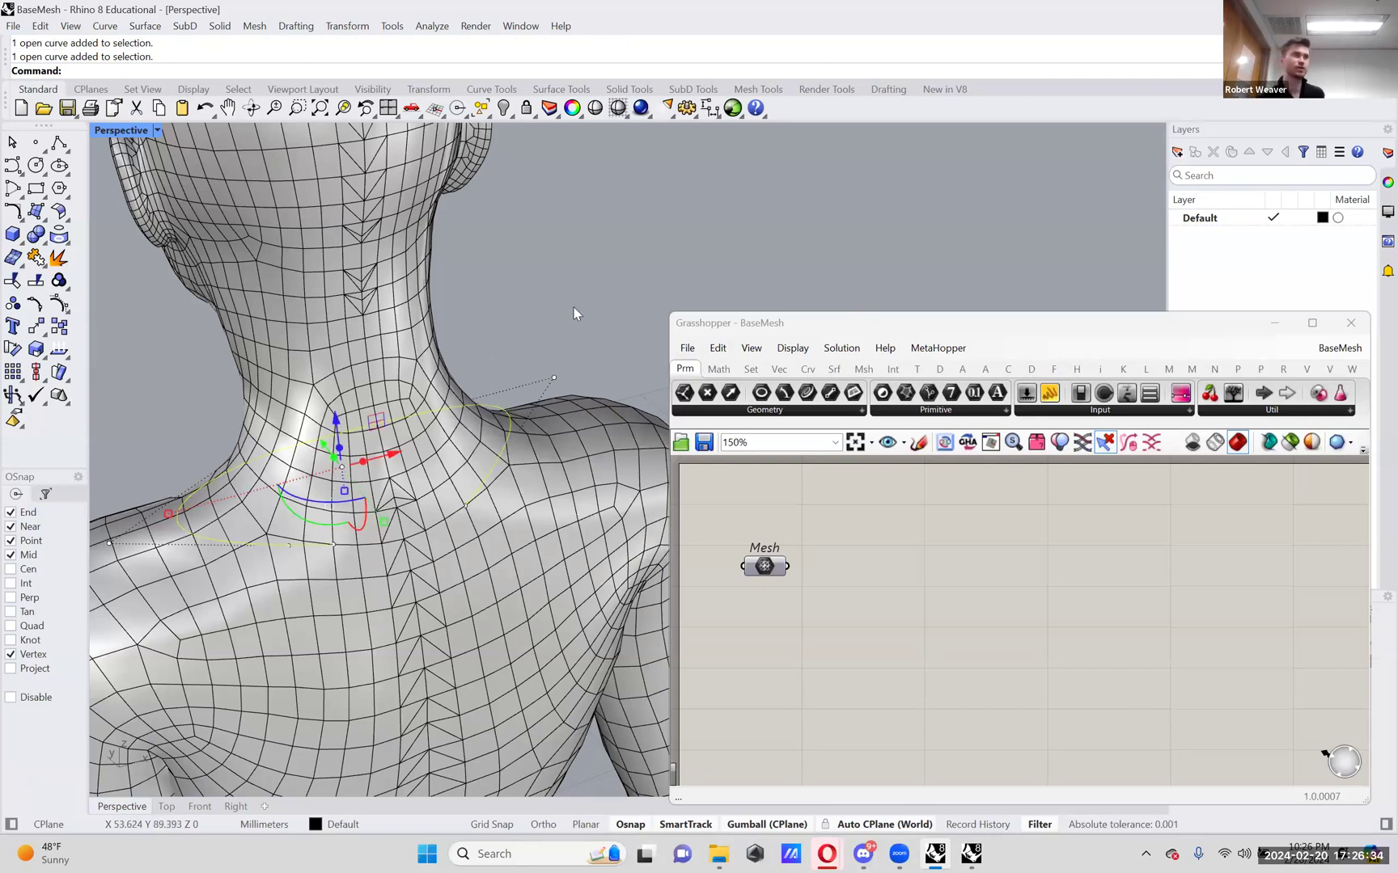
mouse_move(542, 339)
right_down()
mouse_move(555, 303)
mouse_move(537, 356)
right_up()
click(538, 351)
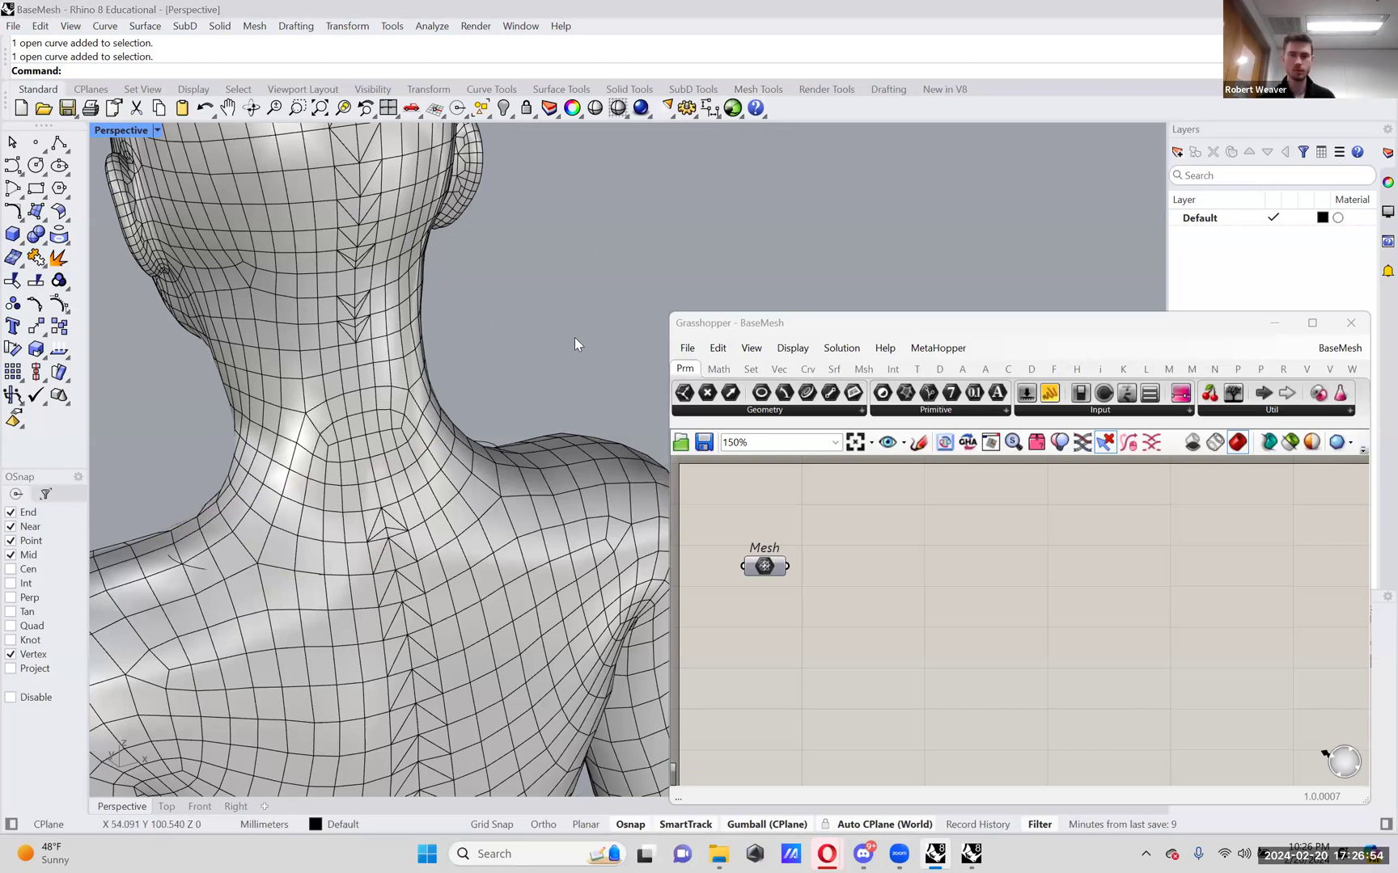
drag(879, 310, 936, 472)
- Alternately select the neckline curve and the body mesh to compare how each is picked, clearing the selection at the end
click(491, 441)
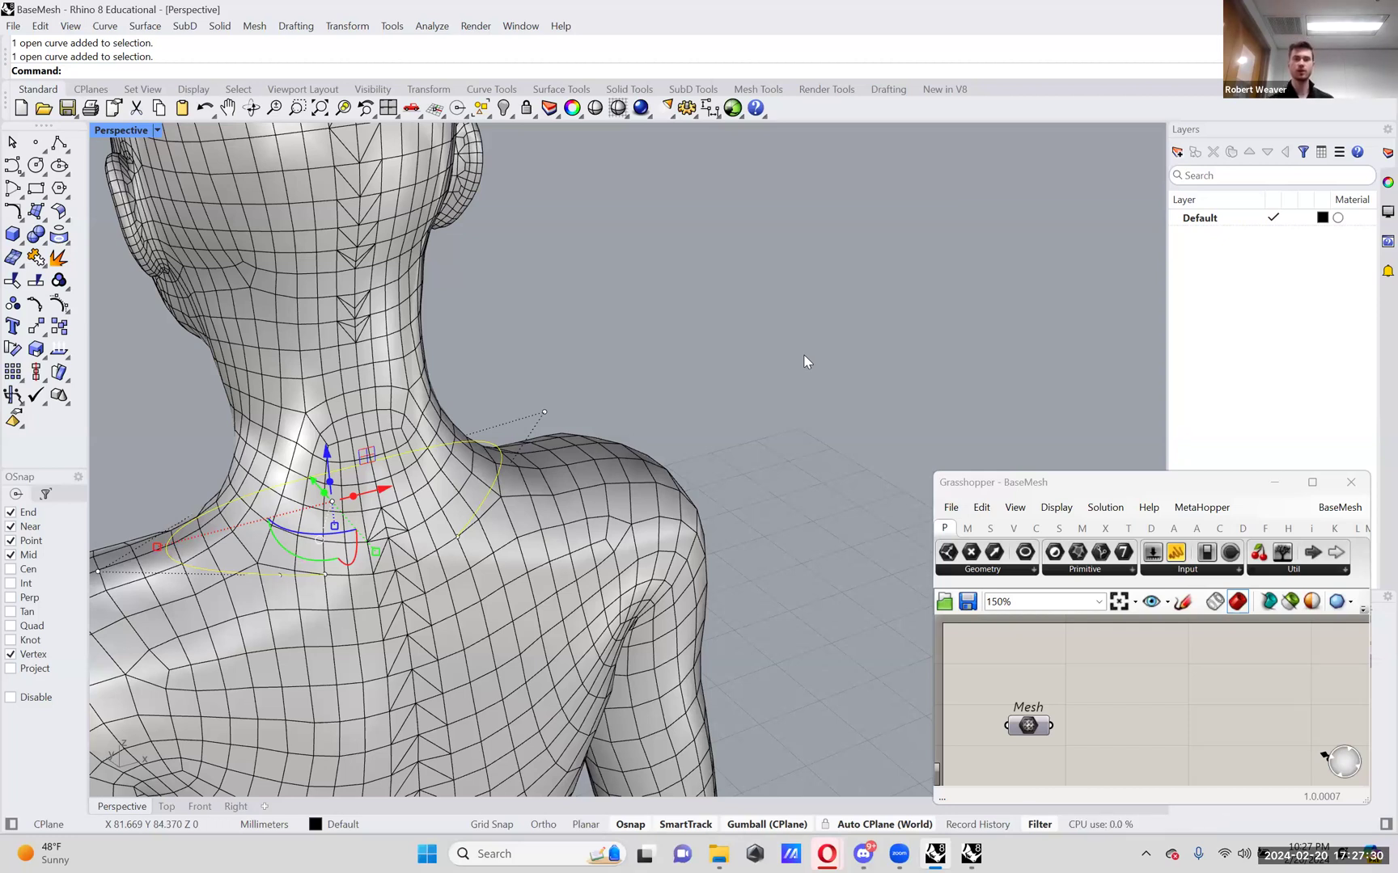
click(671, 498)
right_drag(788, 392, 506, 490)
key(Escape)
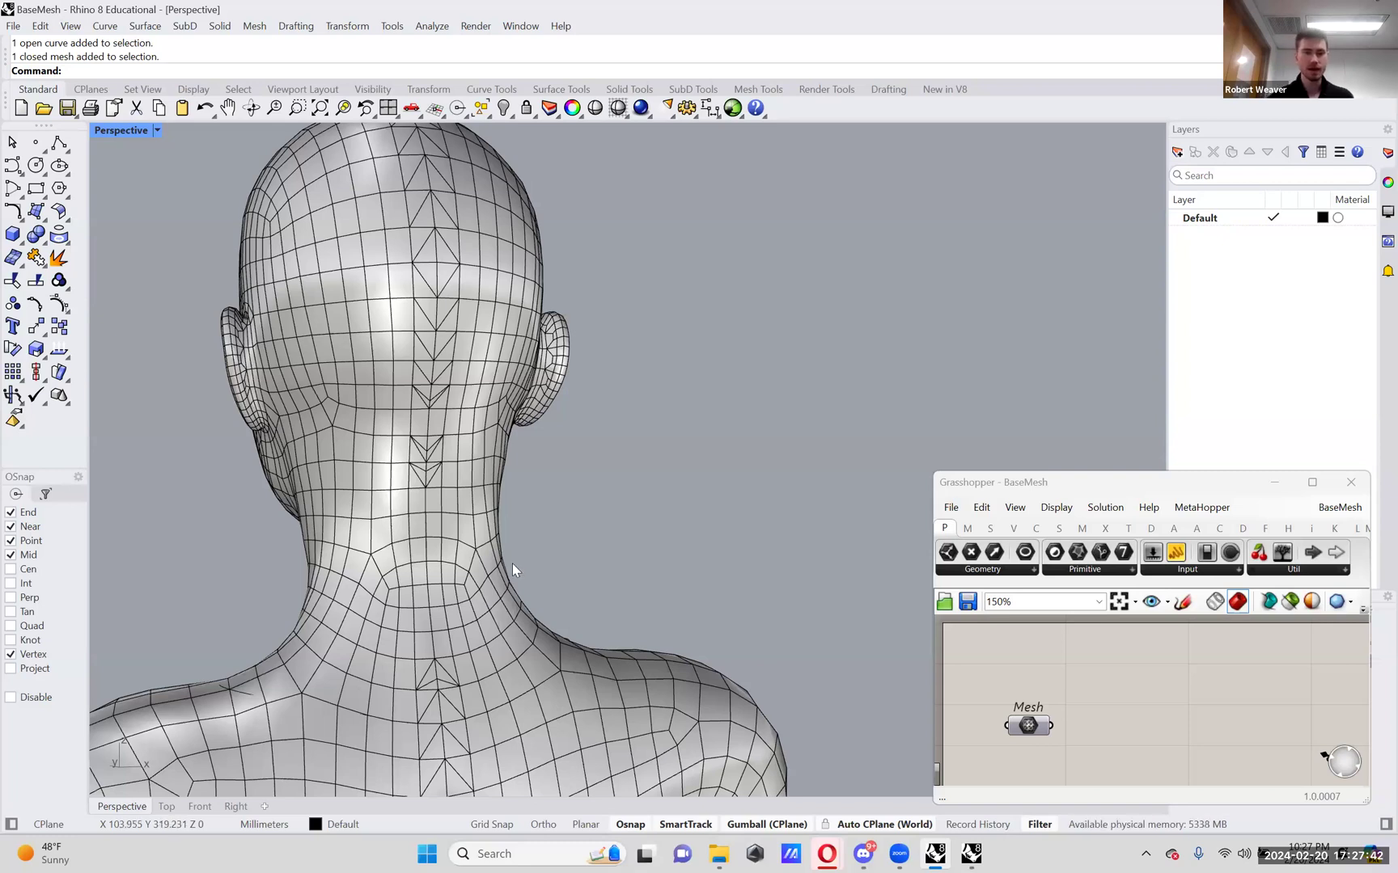
click(244, 701)
click(285, 746)
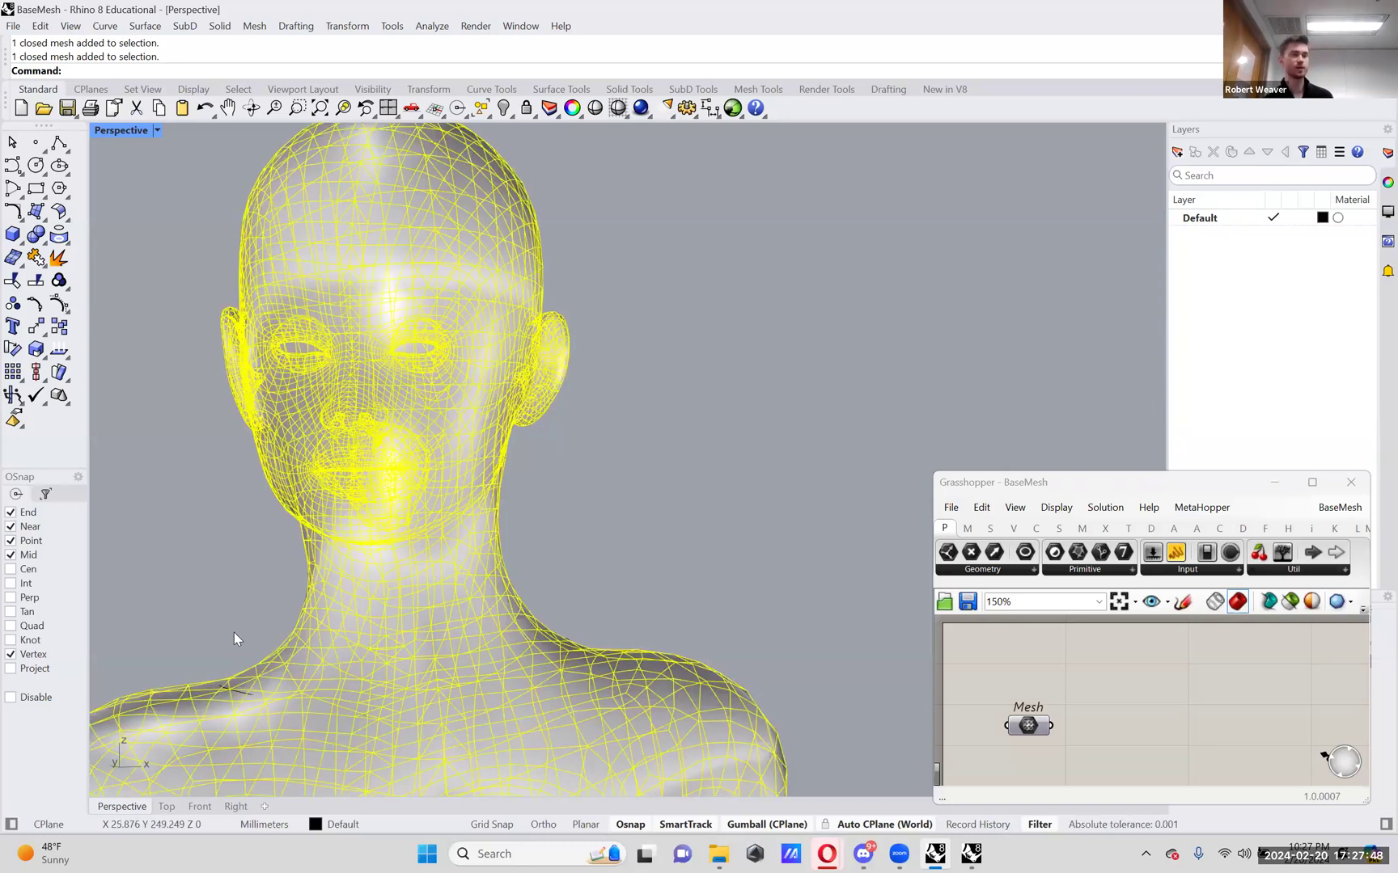
click(234, 632)
click(245, 698)
click(271, 659)
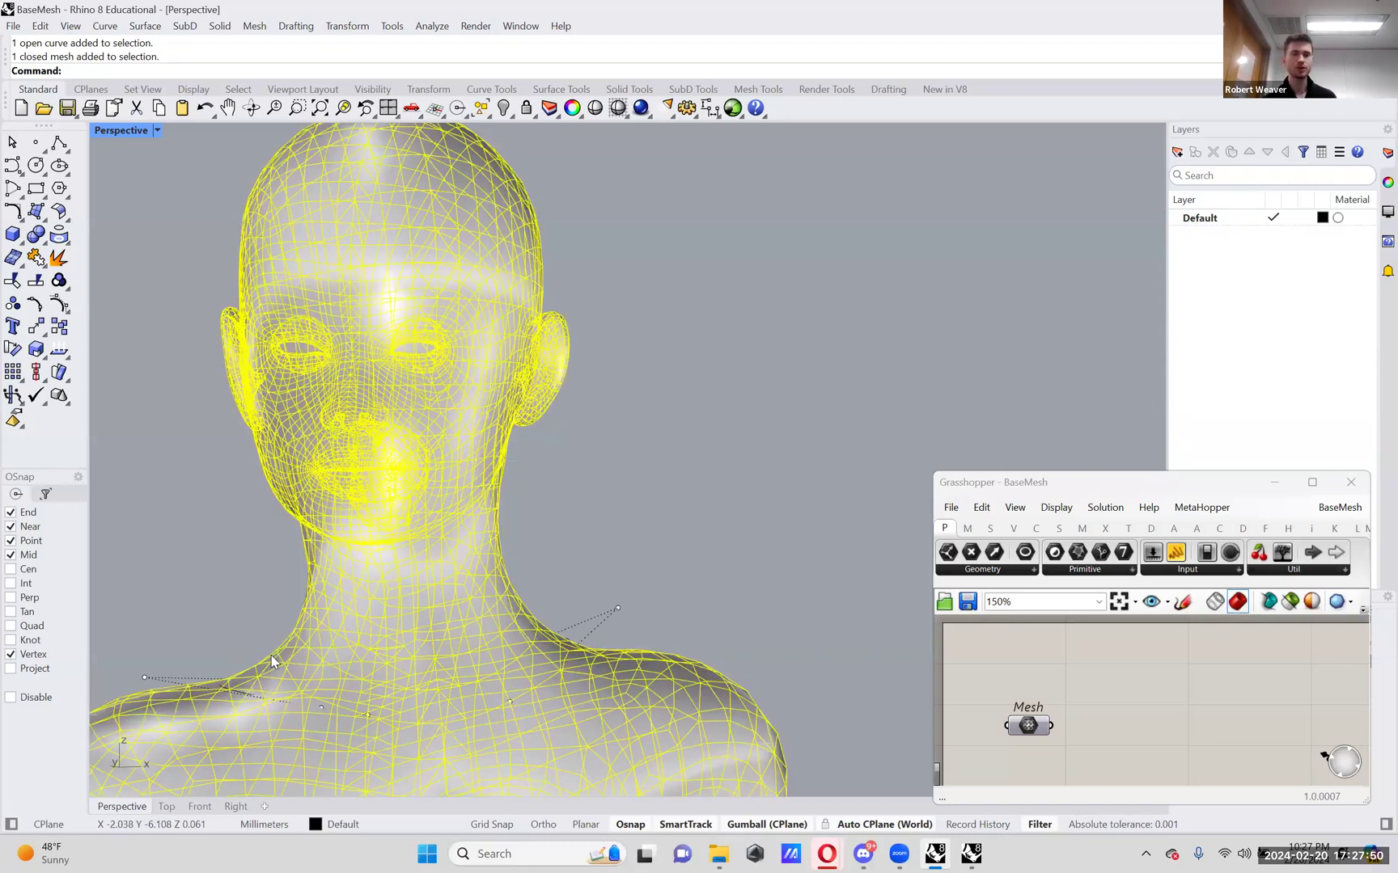
click(256, 609)
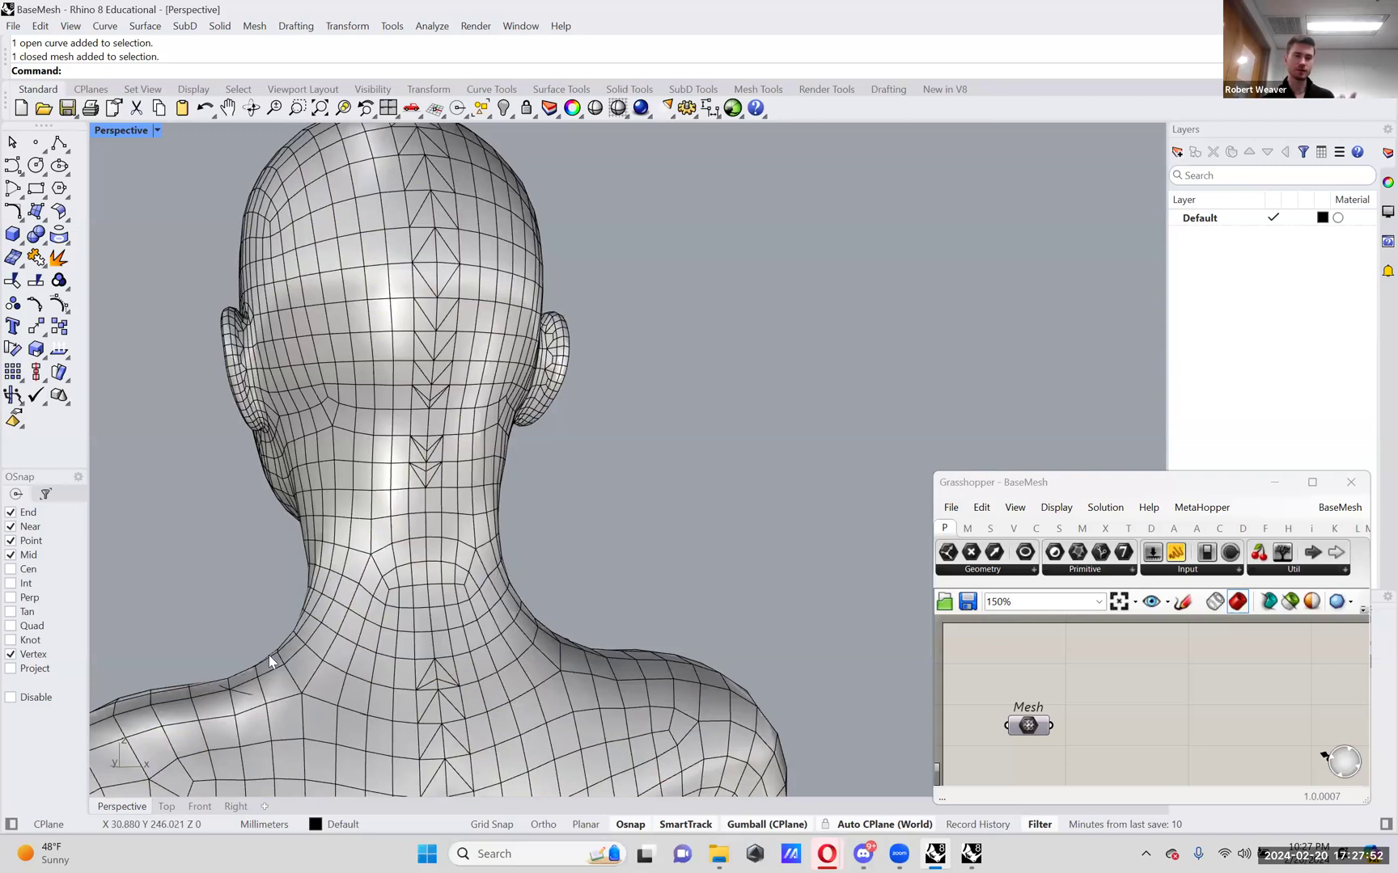
click(247, 699)
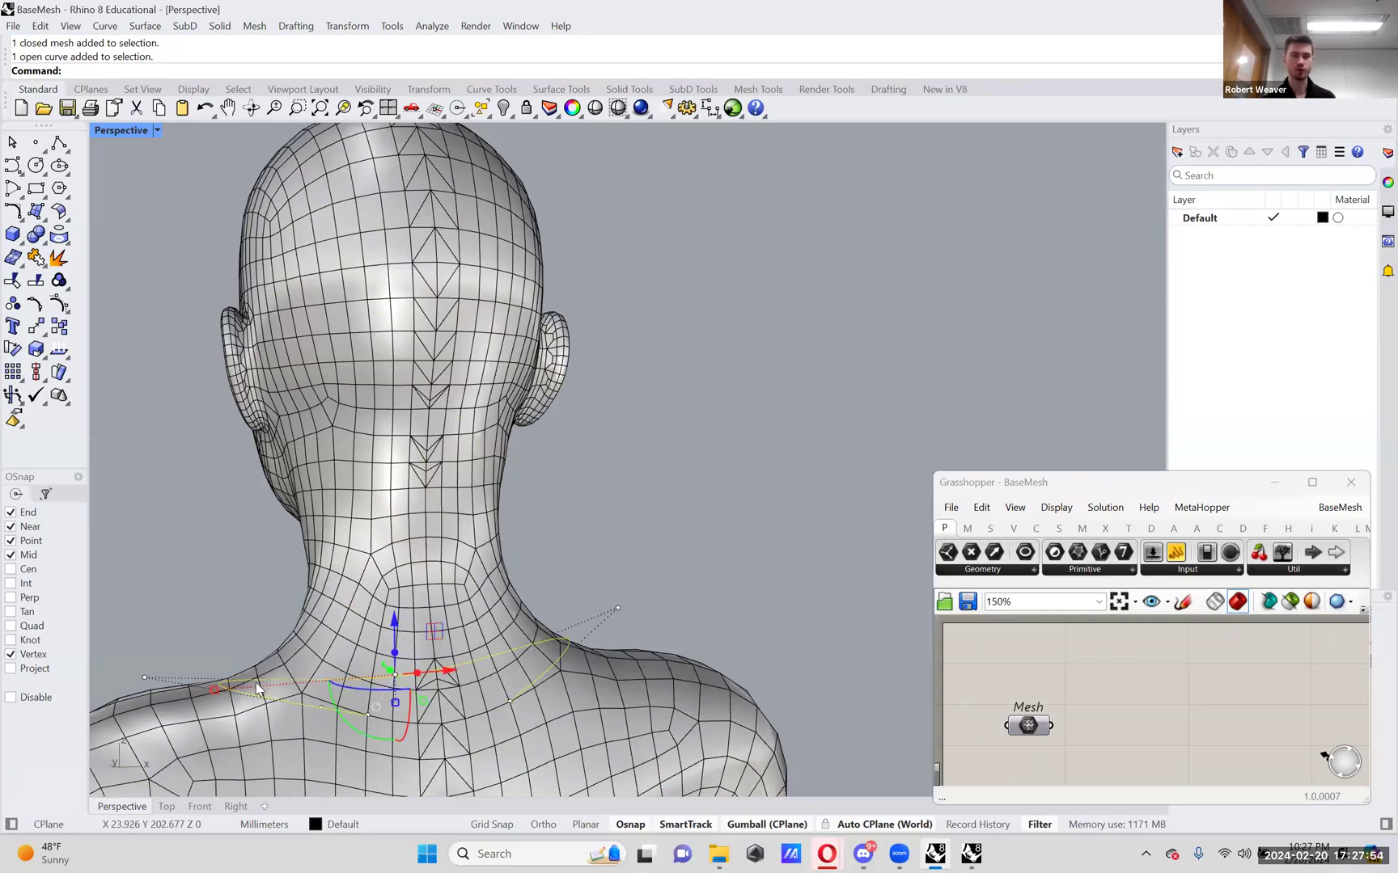
click(263, 646)
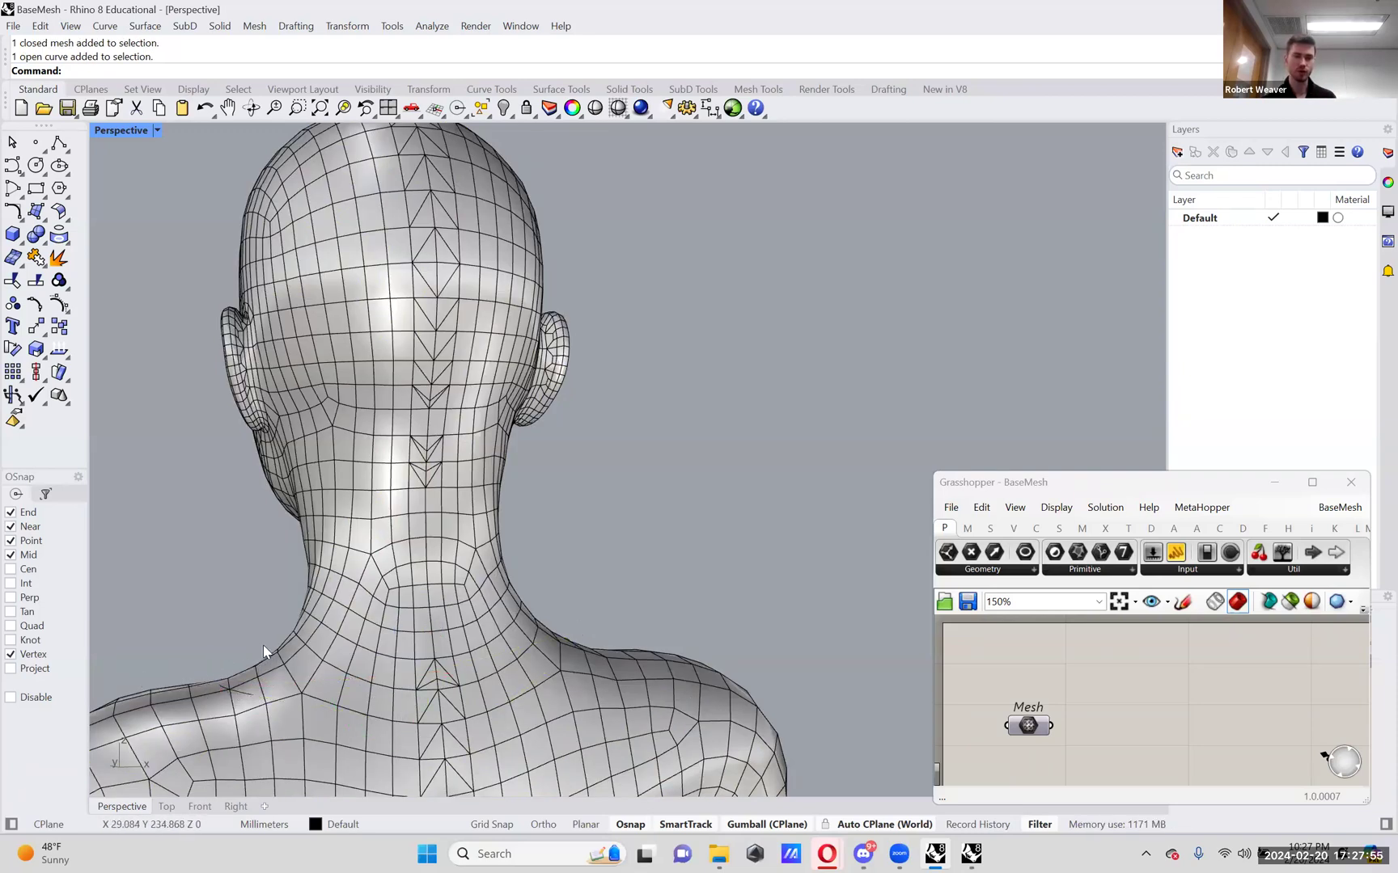
click(324, 626)
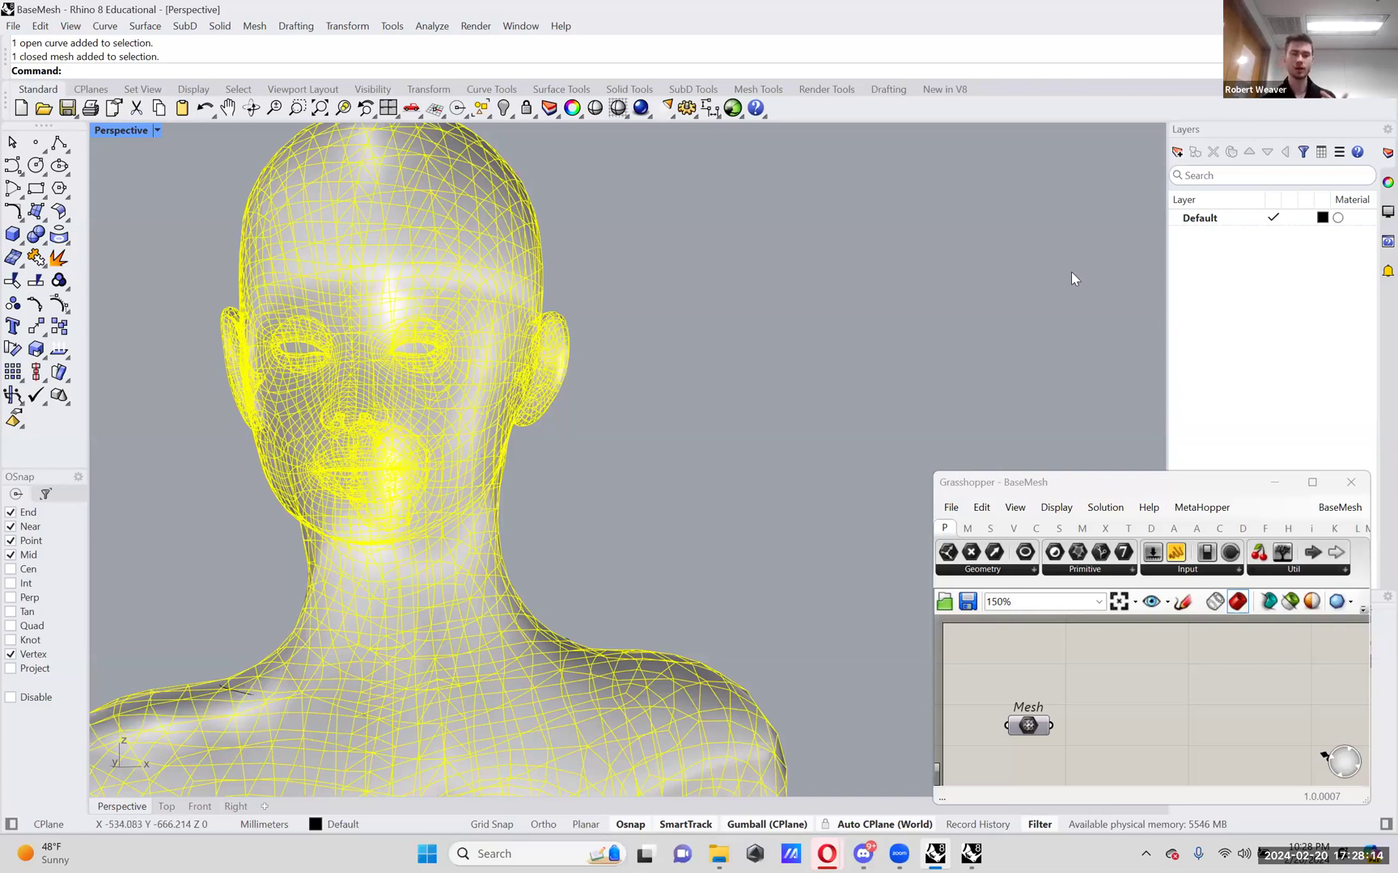
key(Escape)
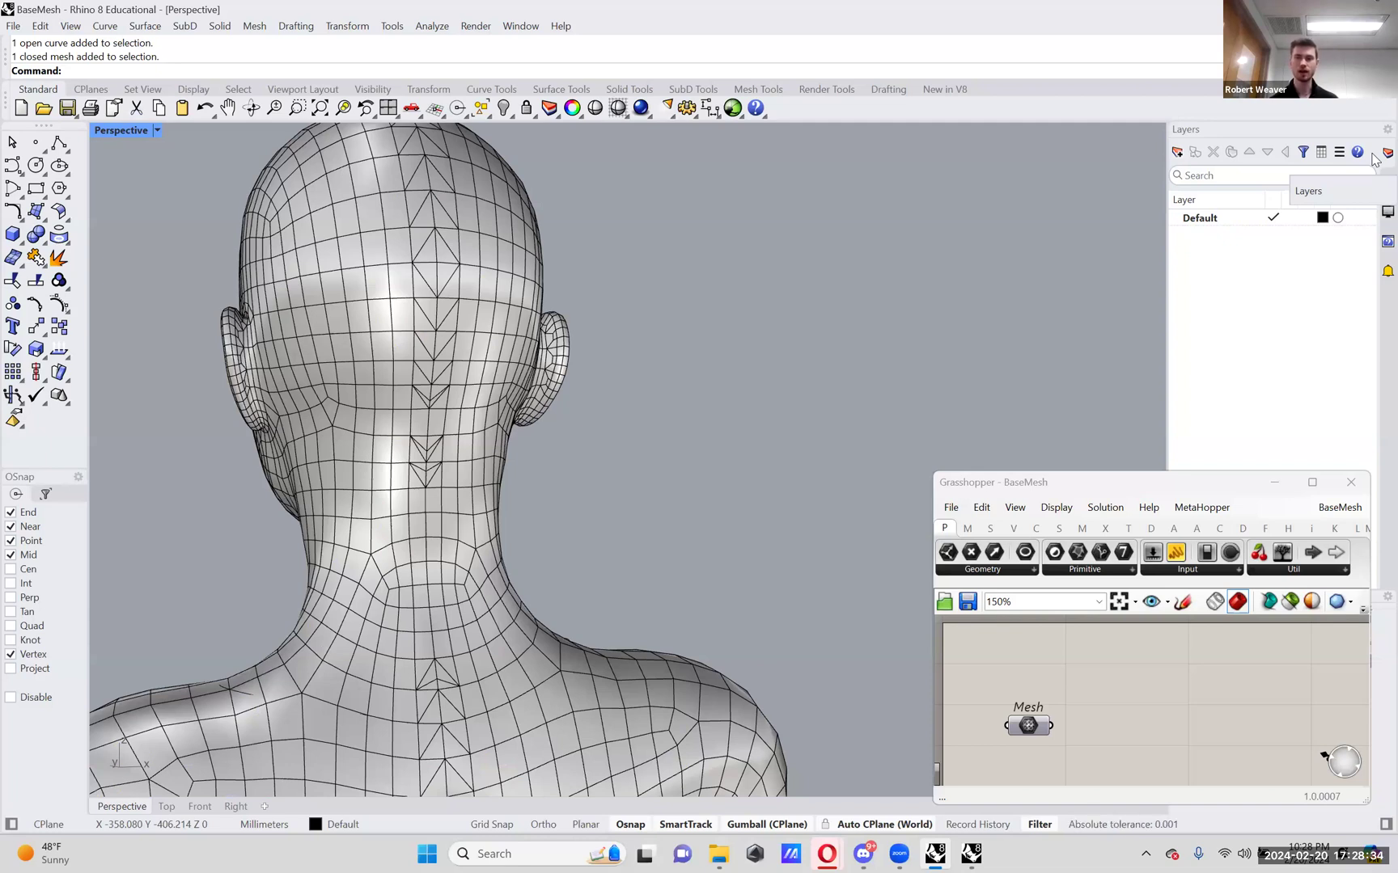
- Create a layer named Mesh and move the body mesh onto it
click(1184, 154)
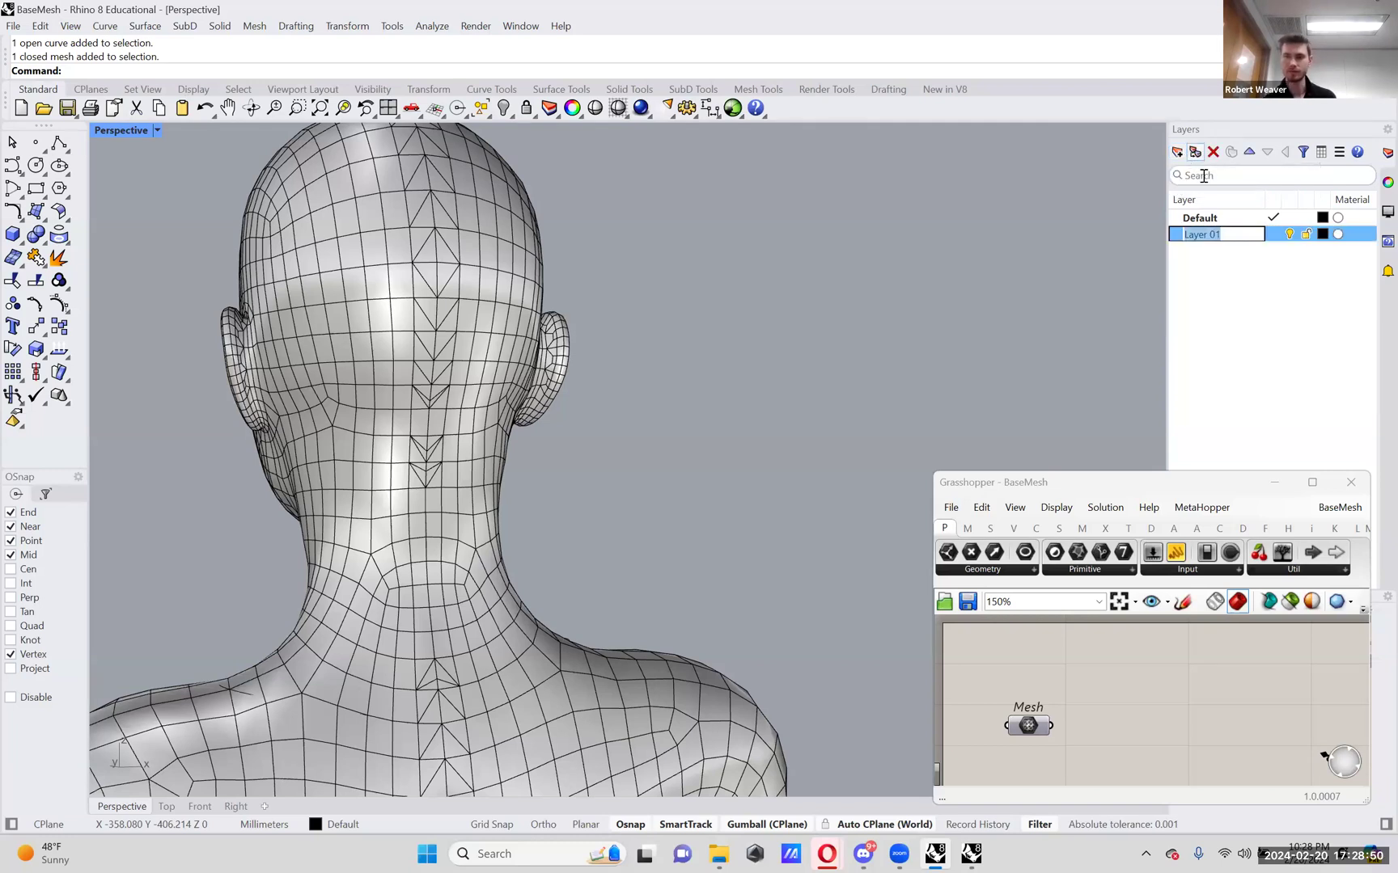
text(Mesh)
key(Return)
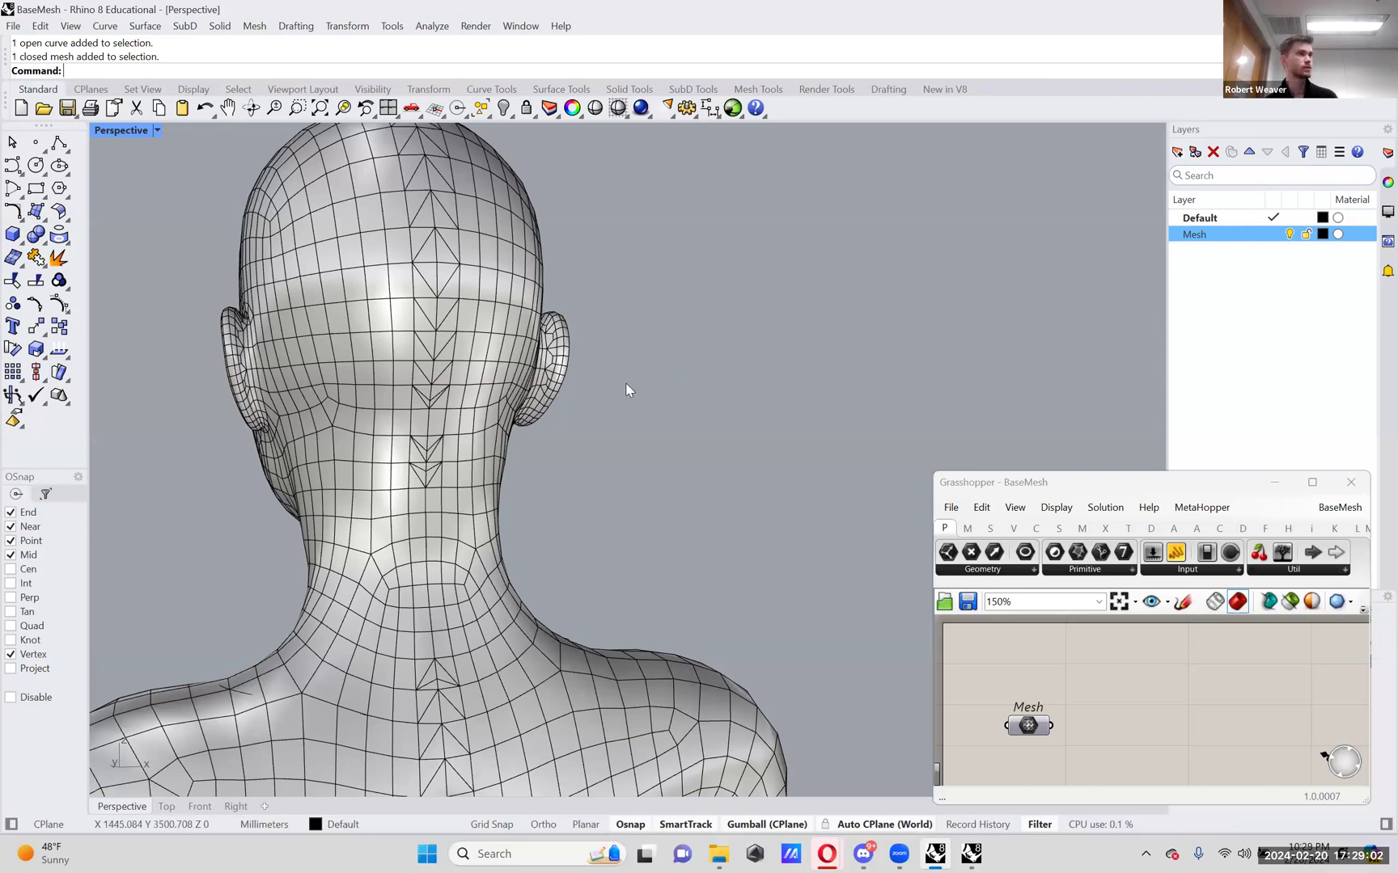
click(512, 330)
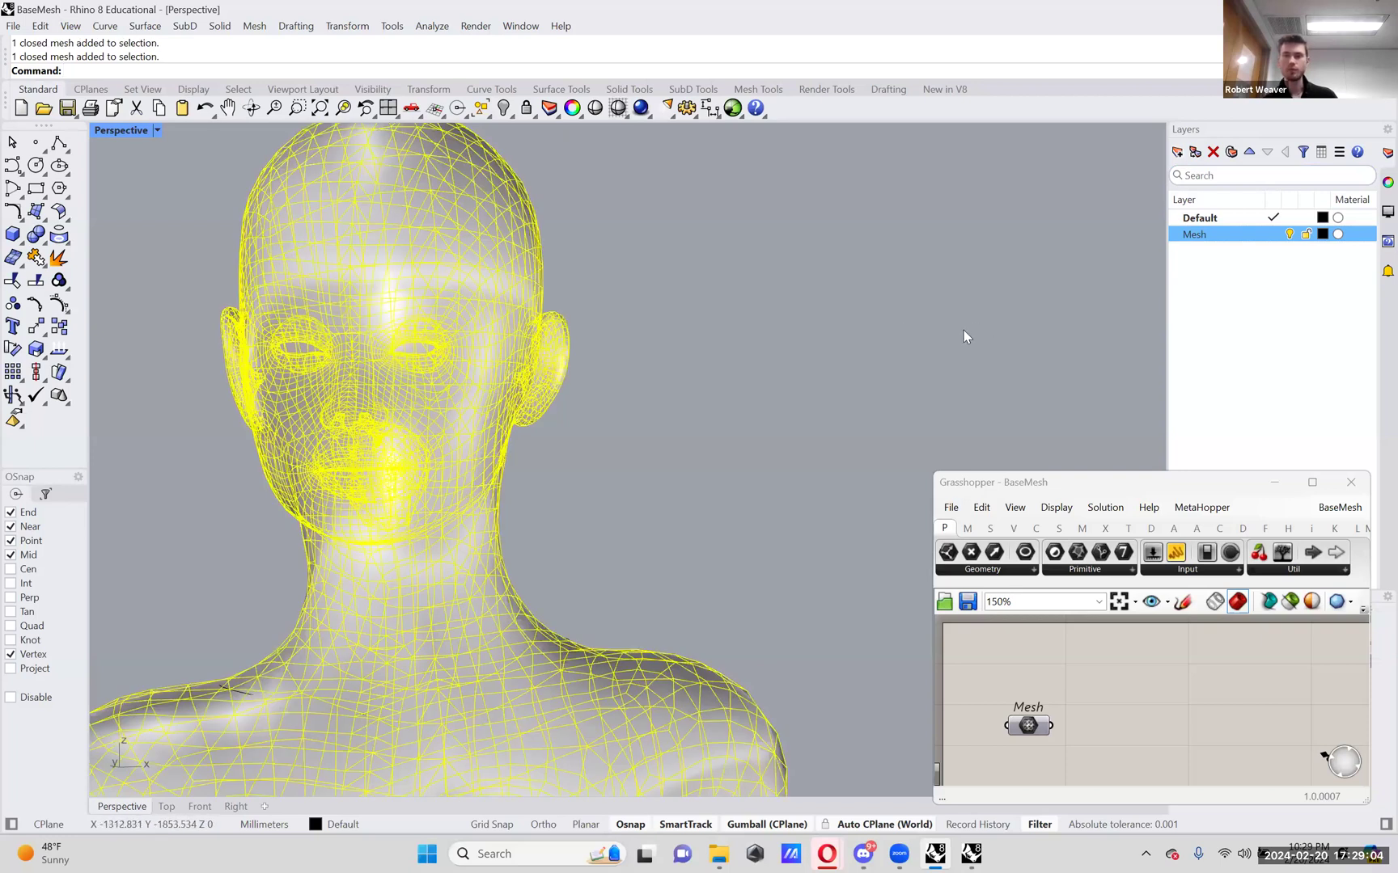
right_click(1211, 235)
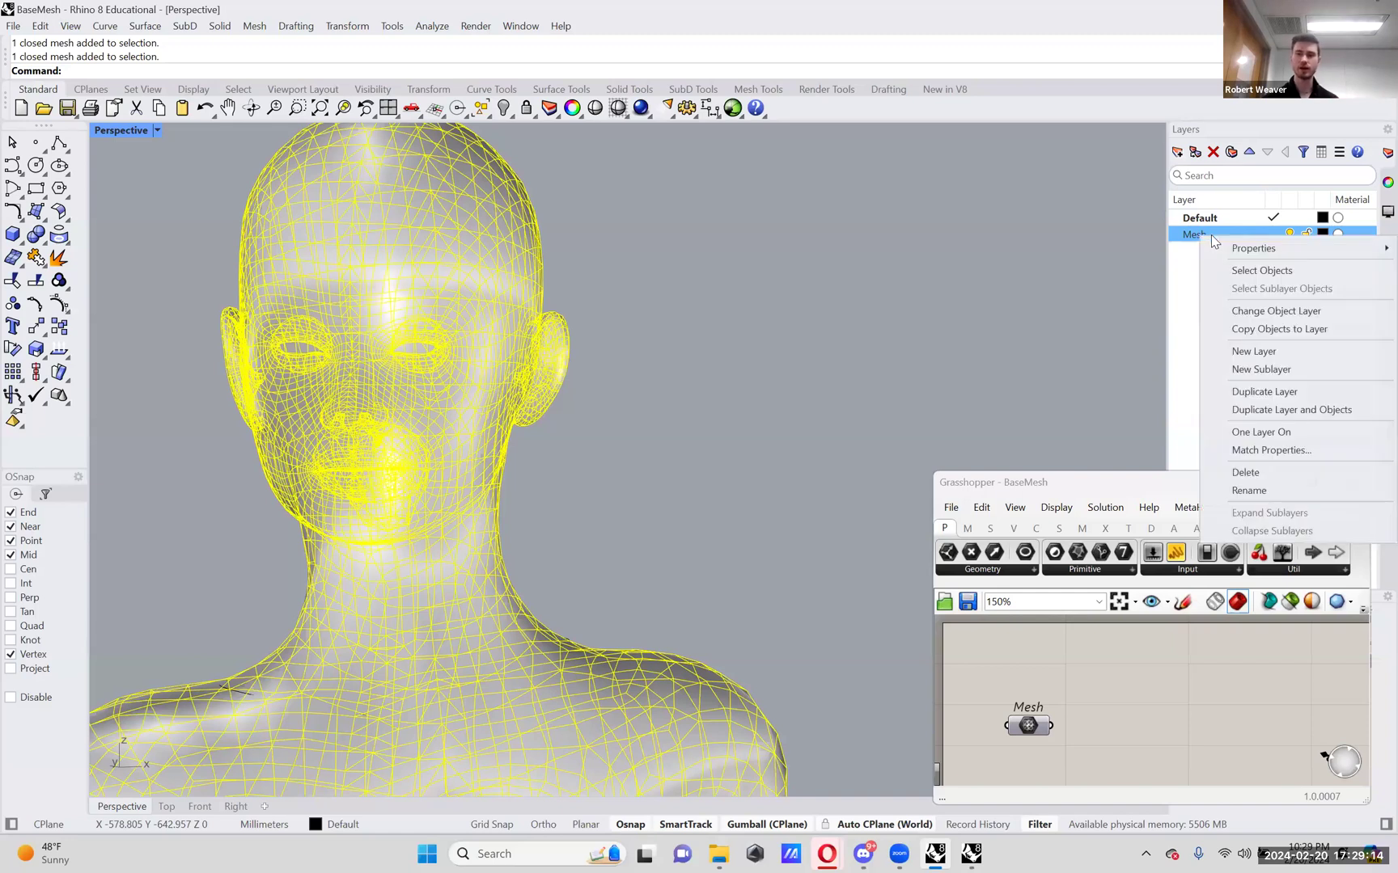
click(1347, 309)
click(784, 389)
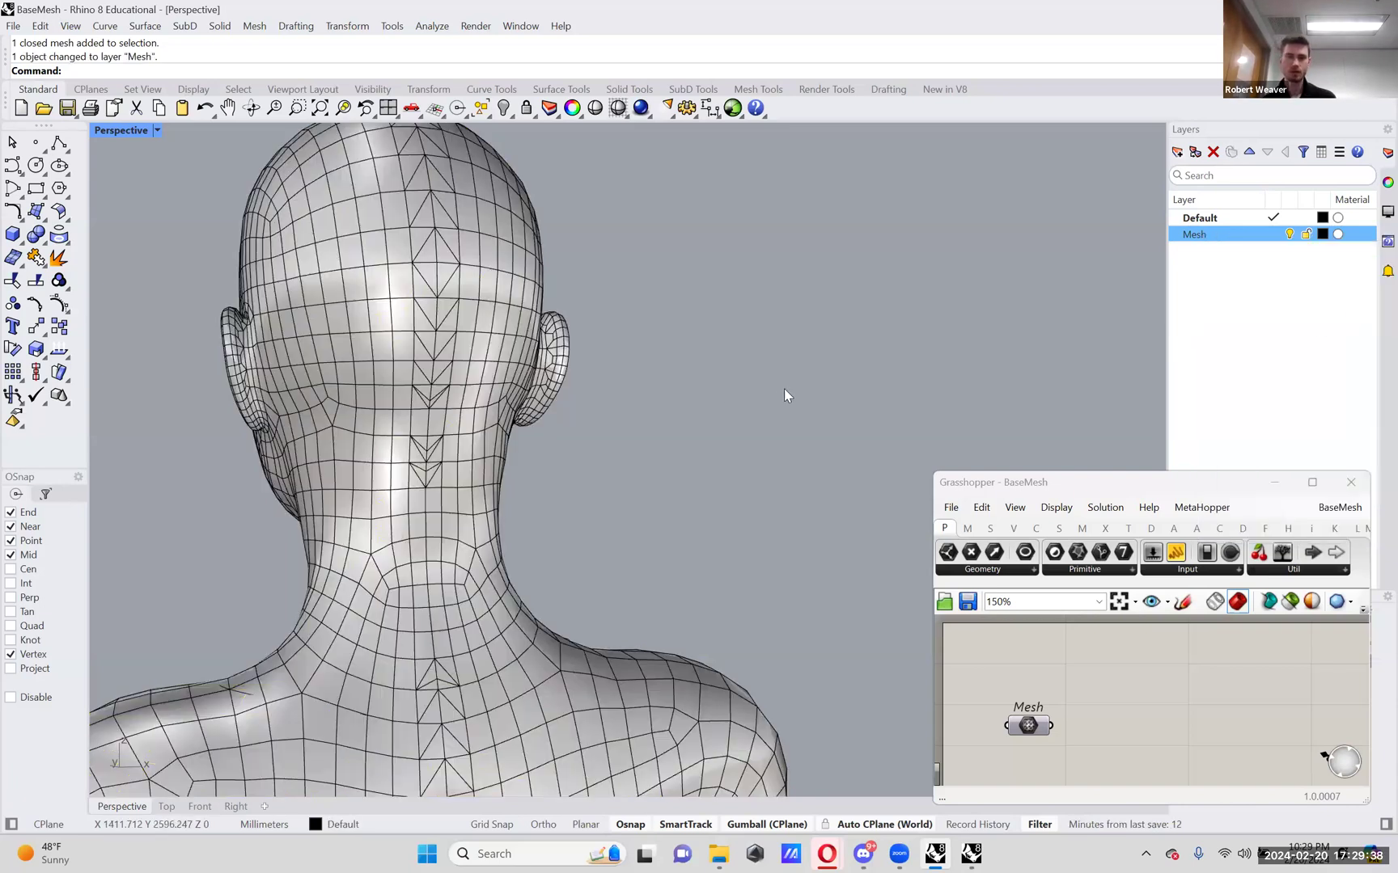
- Switch the Mesh layer's visibility off and on again to show the curve alone, and lock the layer
scroll(786, 389, down, 3)
mouse_move(683, 436)
right_down()
mouse_move(689, 446)
mouse_move(660, 429)
mouse_move(664, 445)
right_up()
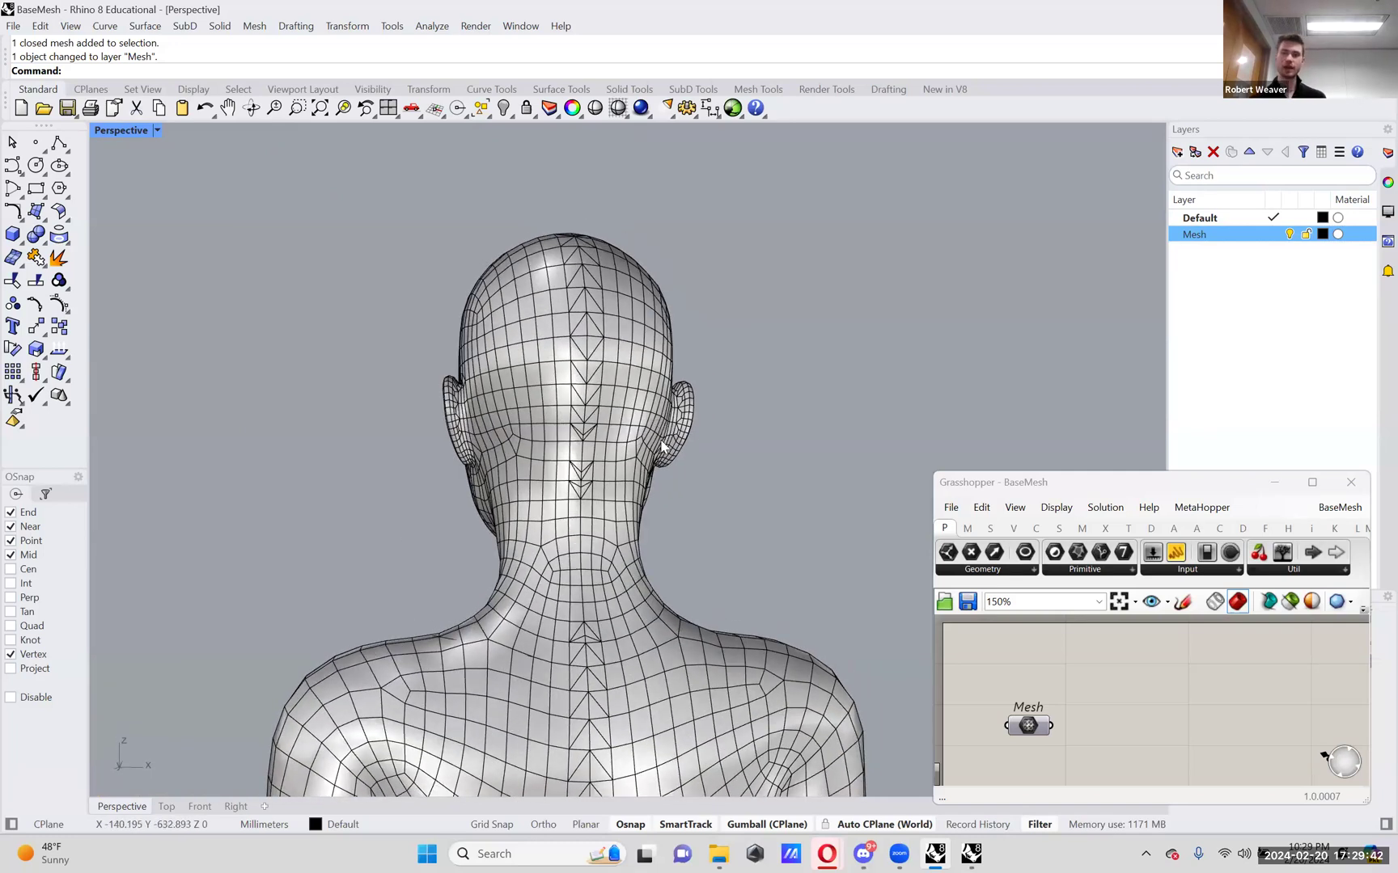
click(1290, 235)
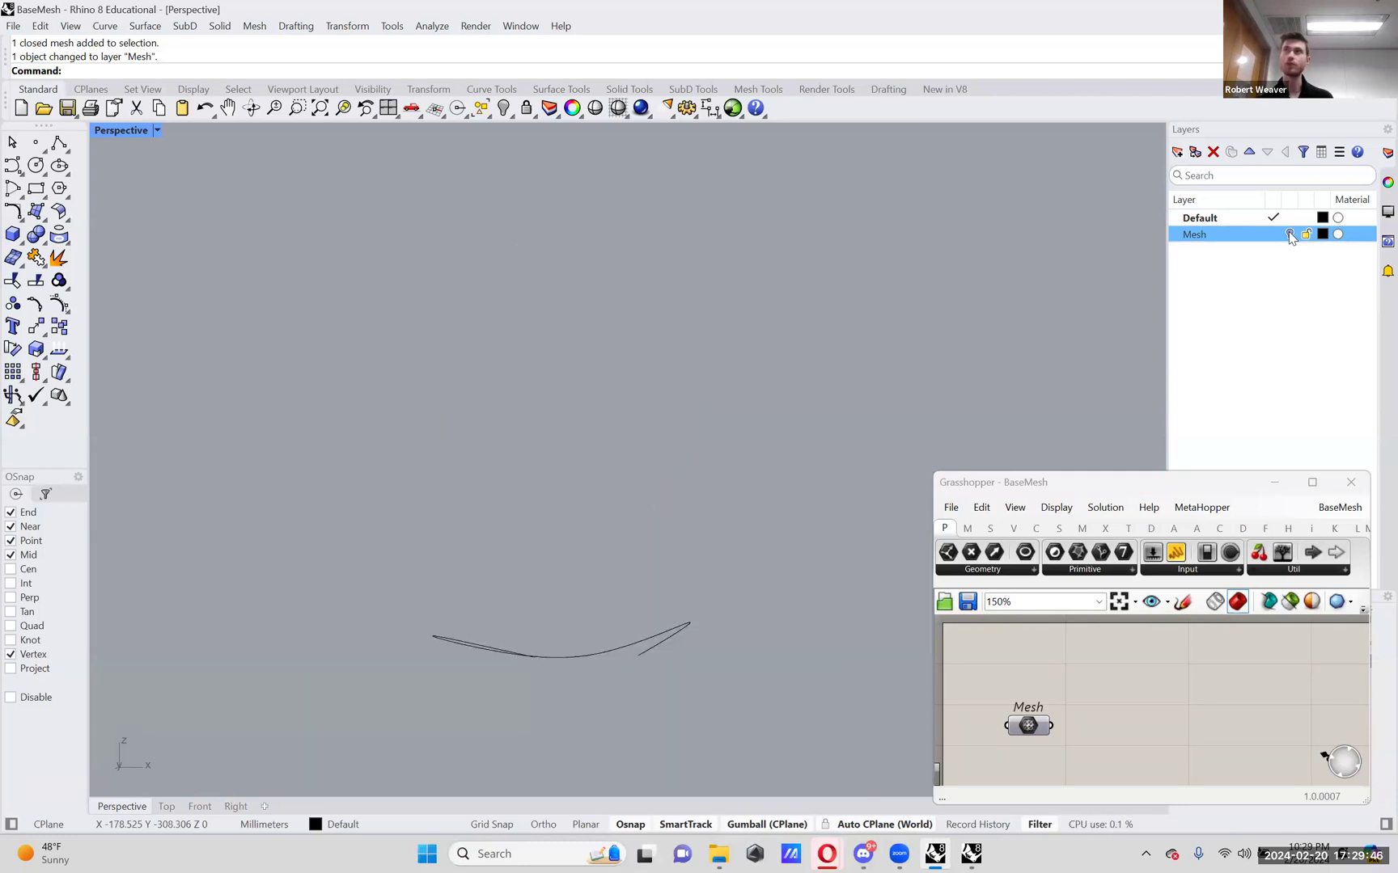
click(1290, 234)
click(1290, 234)
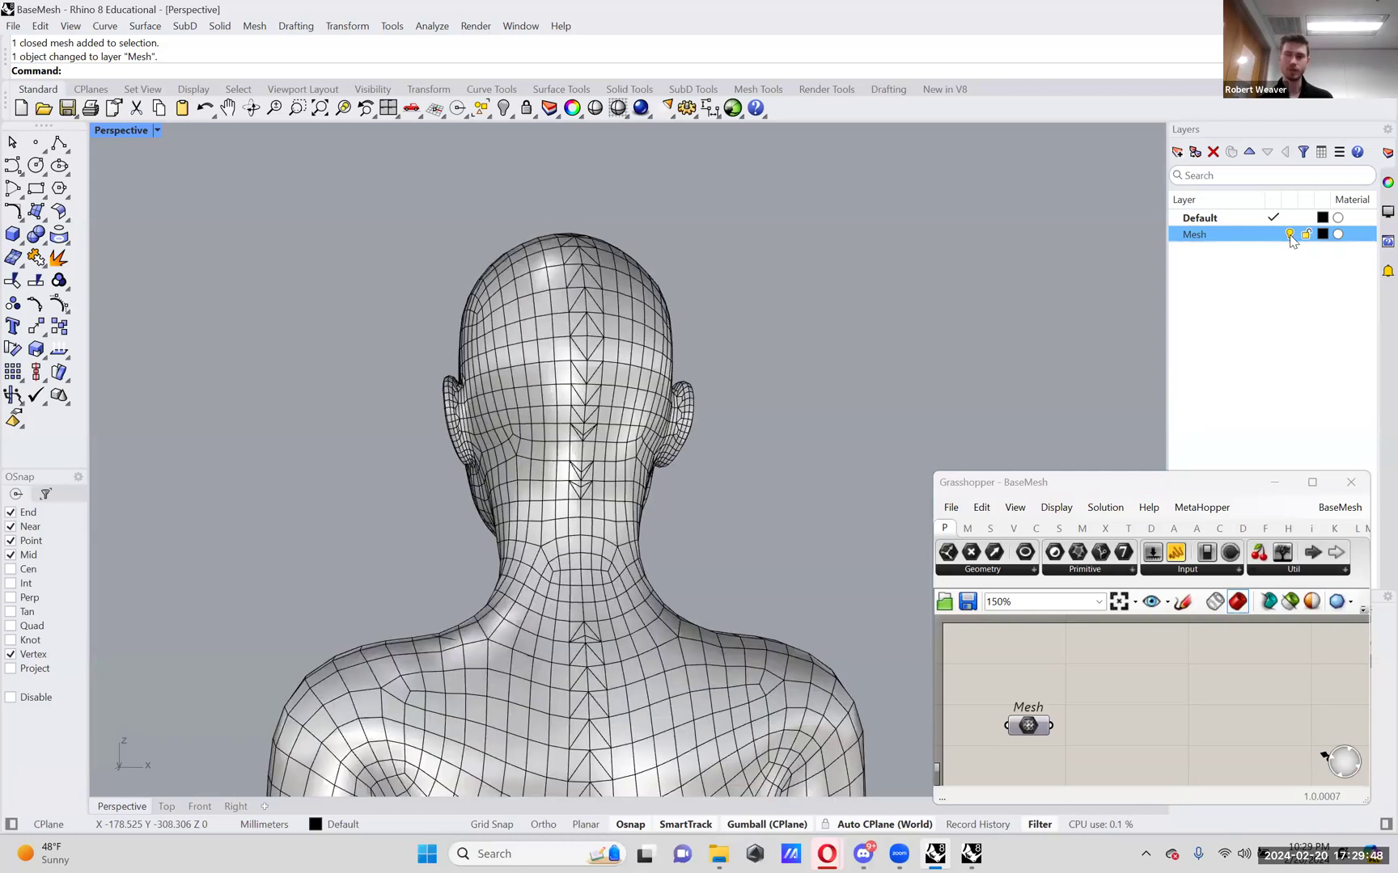
click(1290, 235)
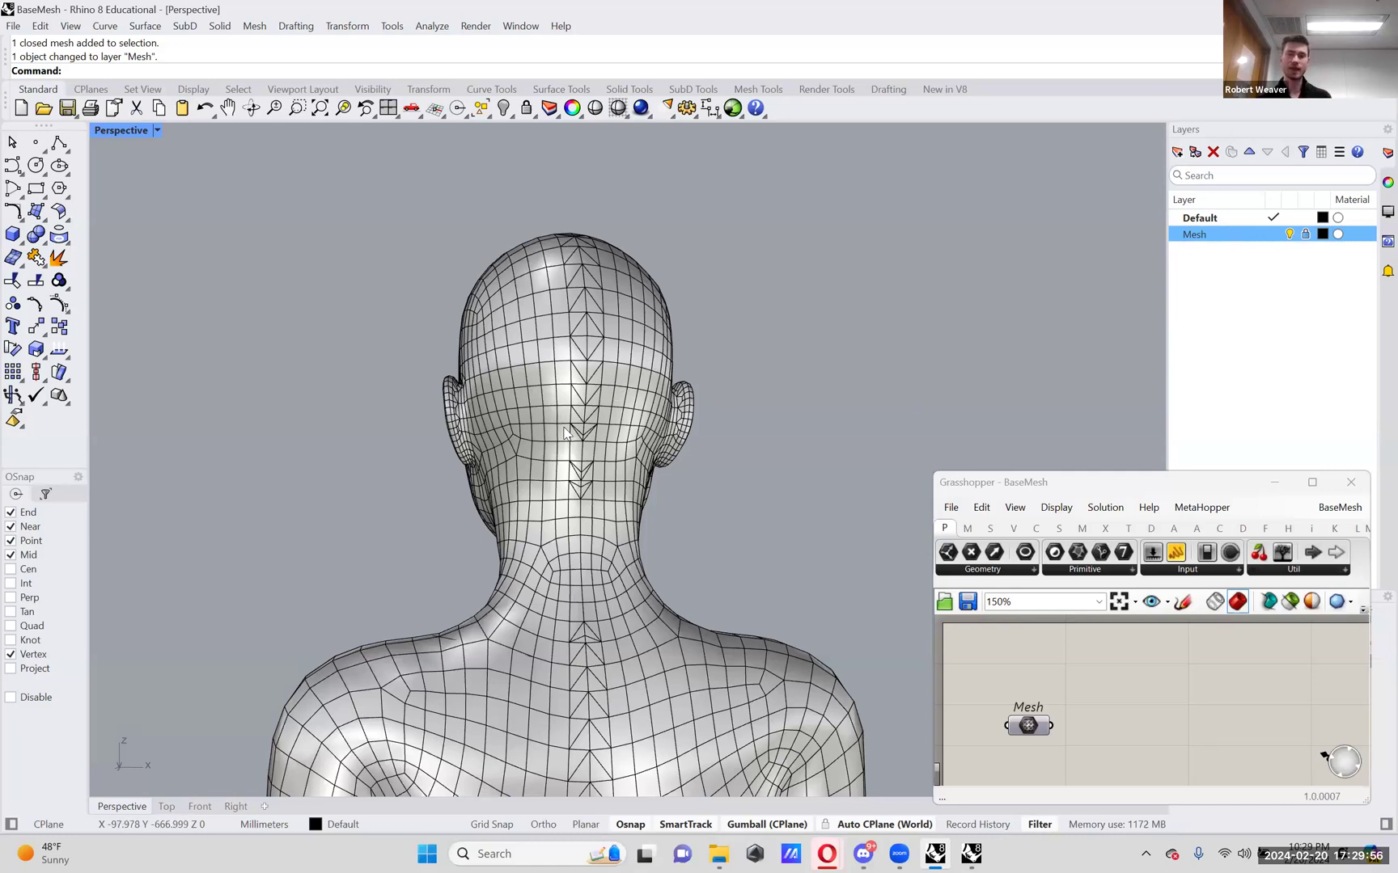
- Test selecting the neckline curve over the locked body mesh with selection windows and single picks, leaving the curve selected
drag(815, 715, 277, 319)
right_drag(277, 319, 740, 517)
scroll(651, 503, down, 3)
scroll(580, 515, down, 2)
click(731, 592)
drag(811, 656, 202, 302)
click(728, 606)
drag(813, 655, 263, 328)
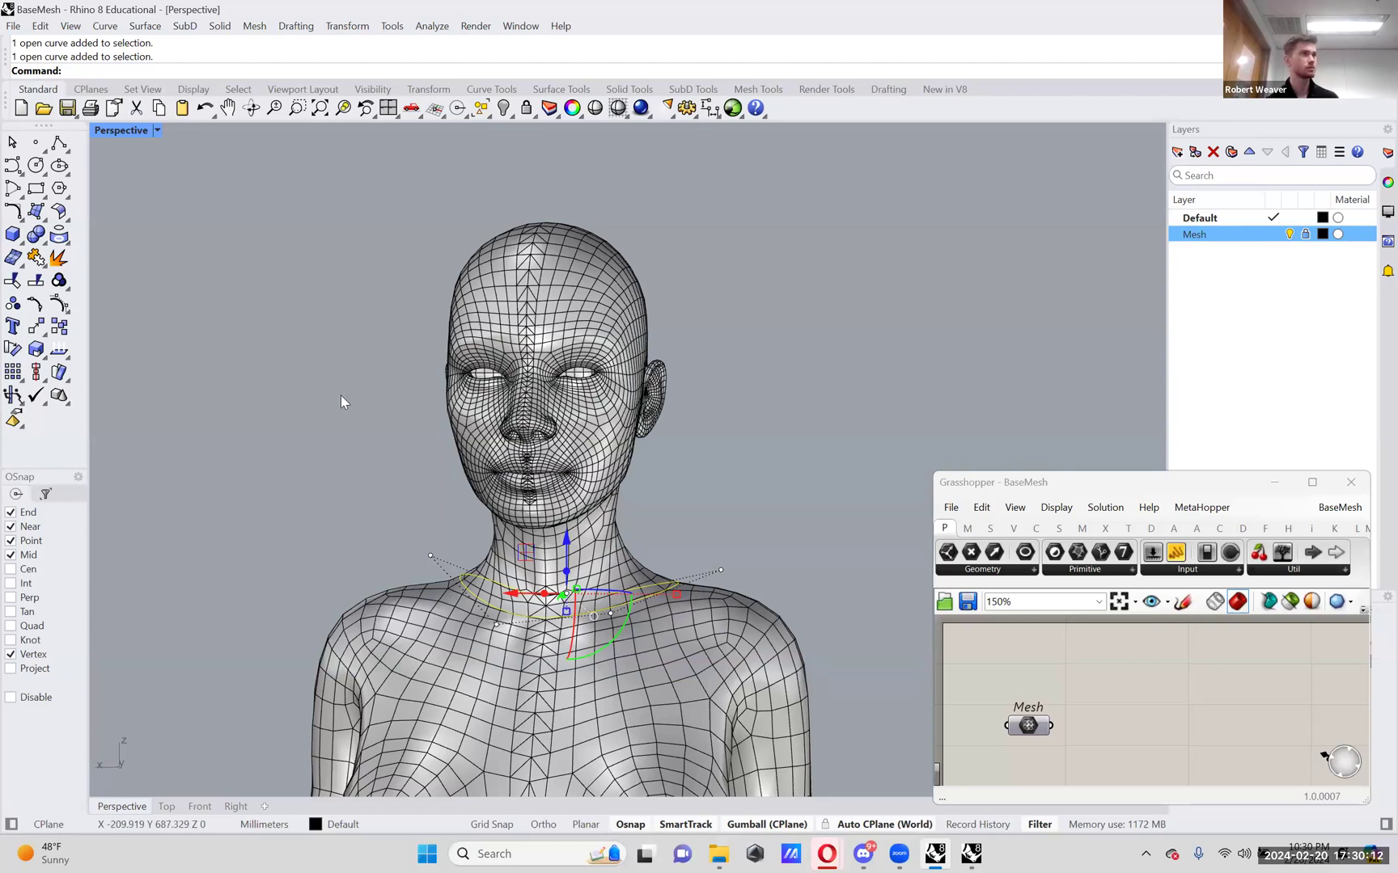
key(Escape)
click(630, 603)
right_drag(670, 593, 700, 584)
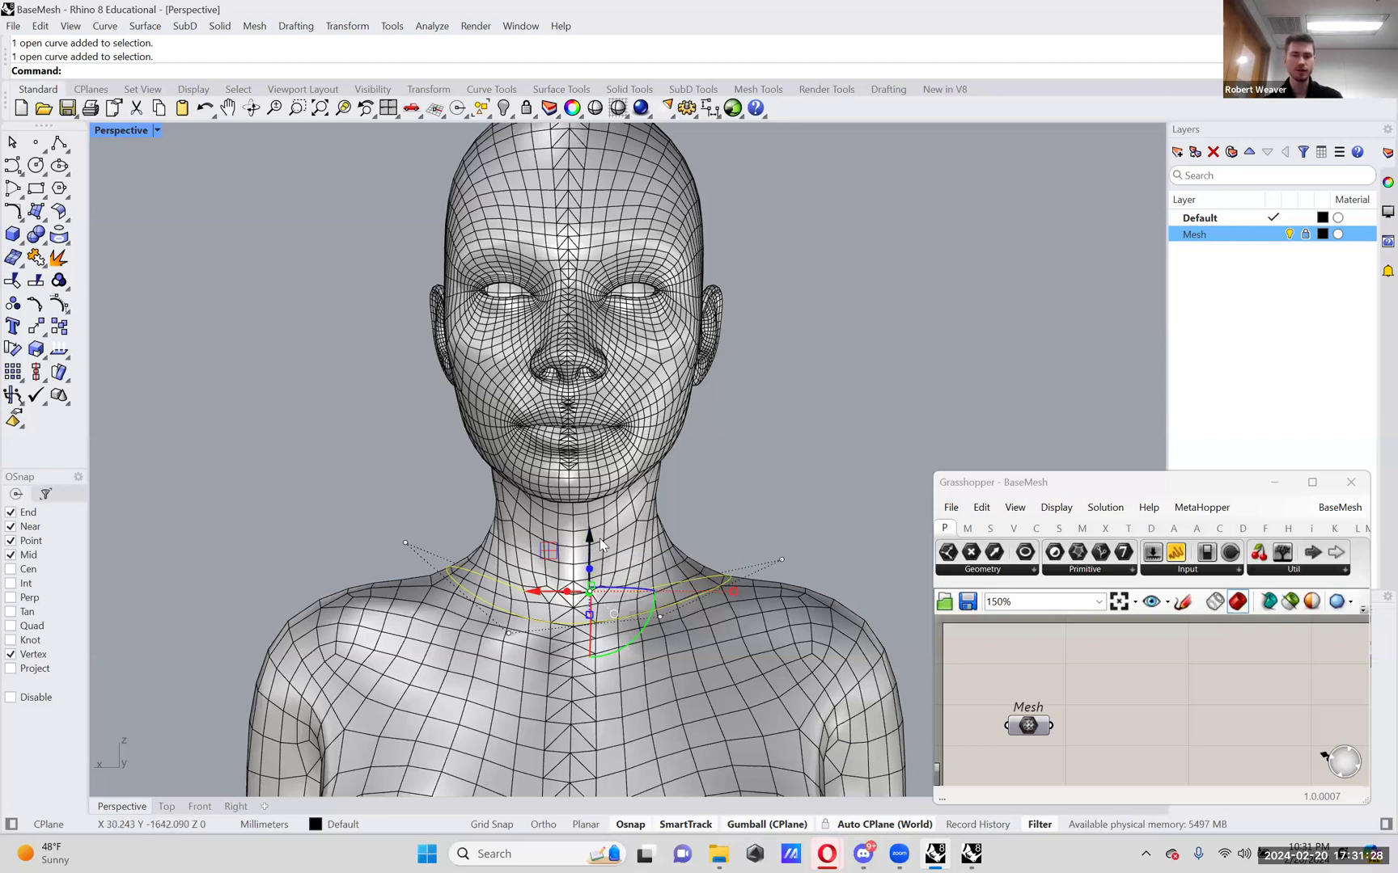
- Duplicate the neckline curve straight up to just below the chin
drag(592, 547, 592, 458)
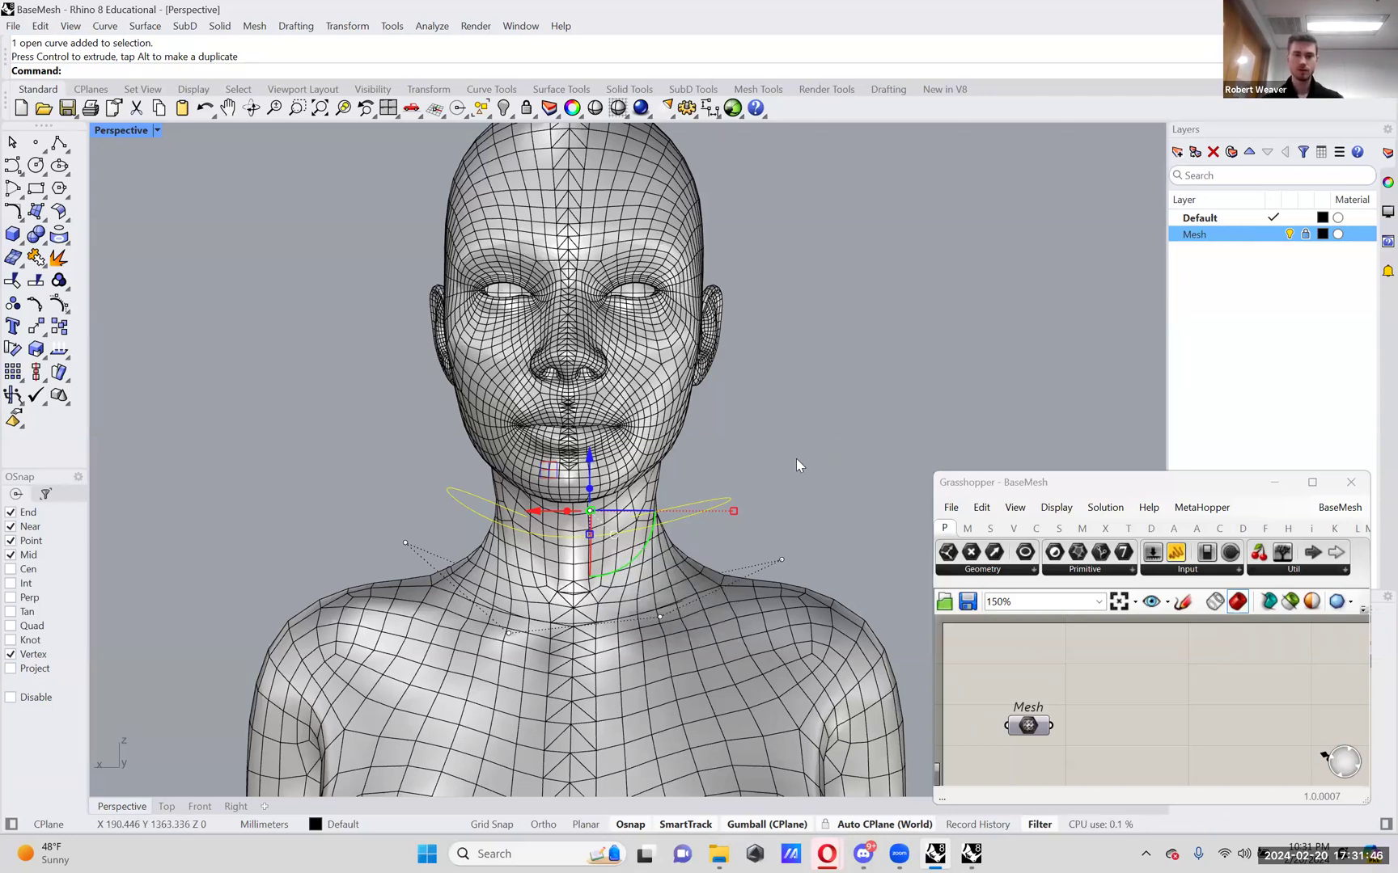
drag(589, 456, 589, 456)
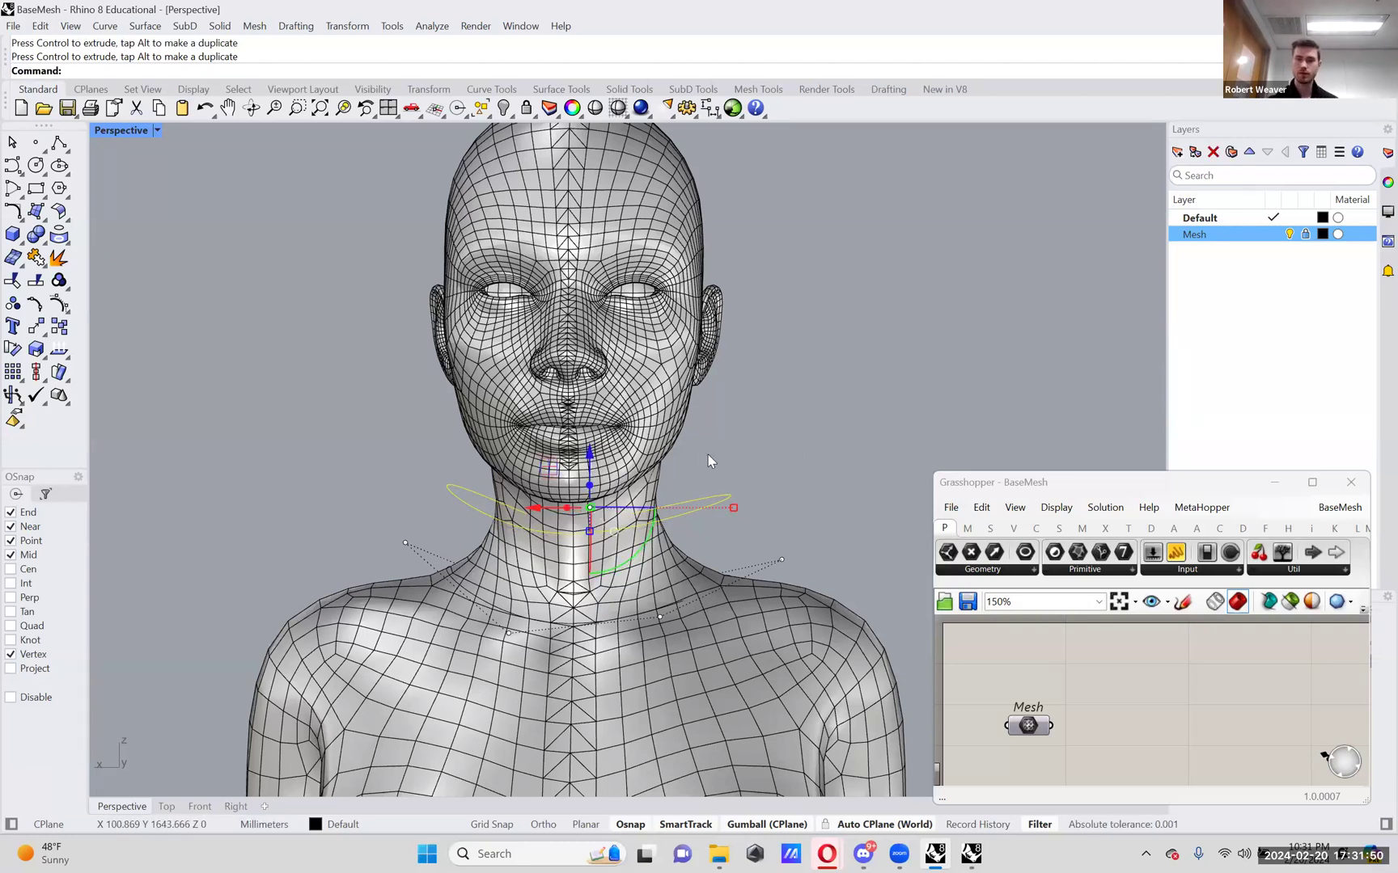
- Enlarge the Grasshopper window and sketch a black head-and-shoulders outline with a neckline loop on its canvas
click(932, 469)
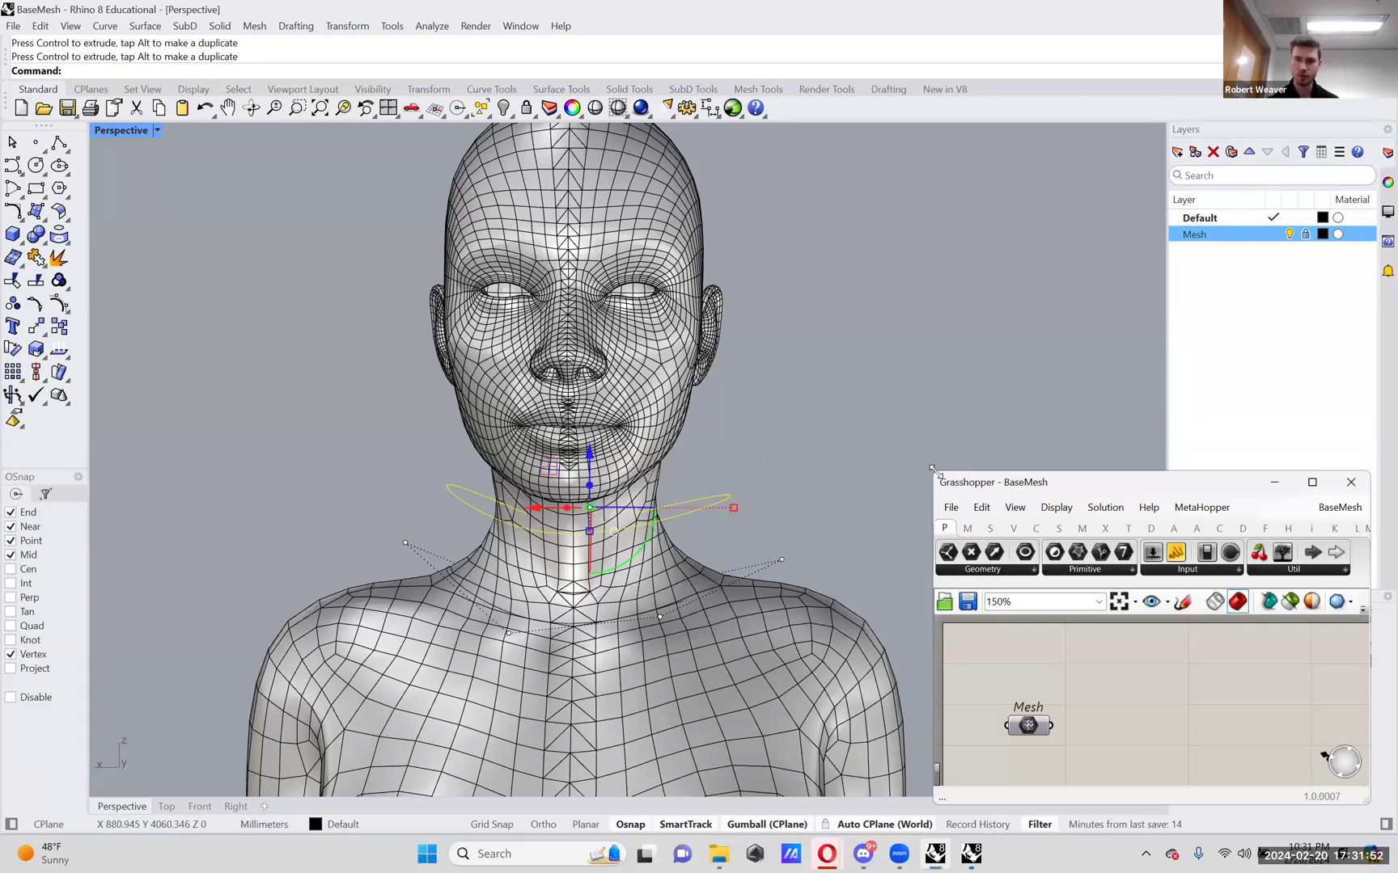
drag(932, 469, 654, 146)
click(904, 276)
mouse_move(817, 633)
mouse_down()
mouse_move(942, 566)
mouse_move(967, 396)
mouse_move(1128, 643)
mouse_up()
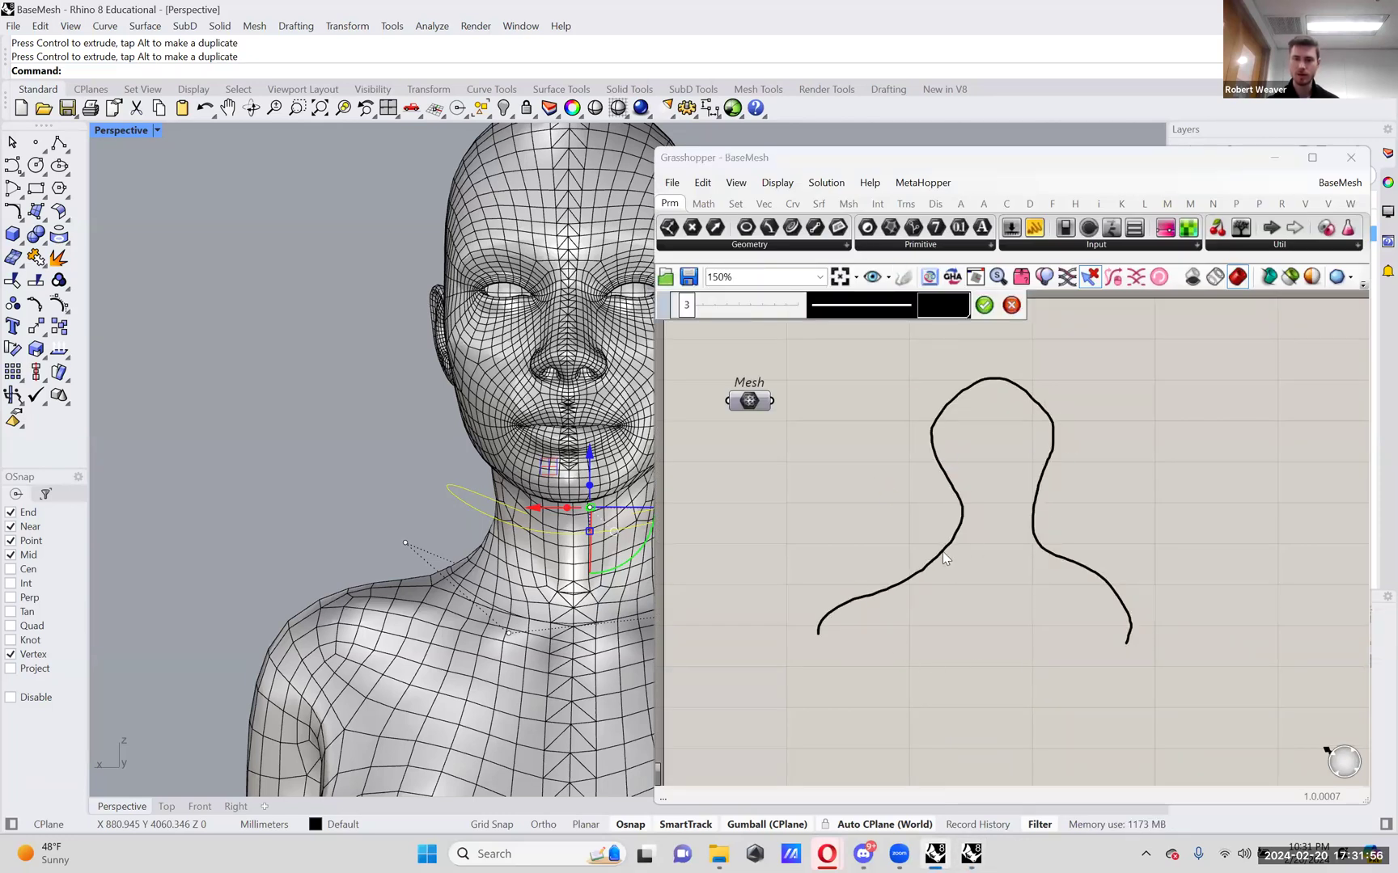
mouse_move(902, 561)
mouse_down()
mouse_move(1100, 566)
mouse_move(1069, 544)
mouse_up()
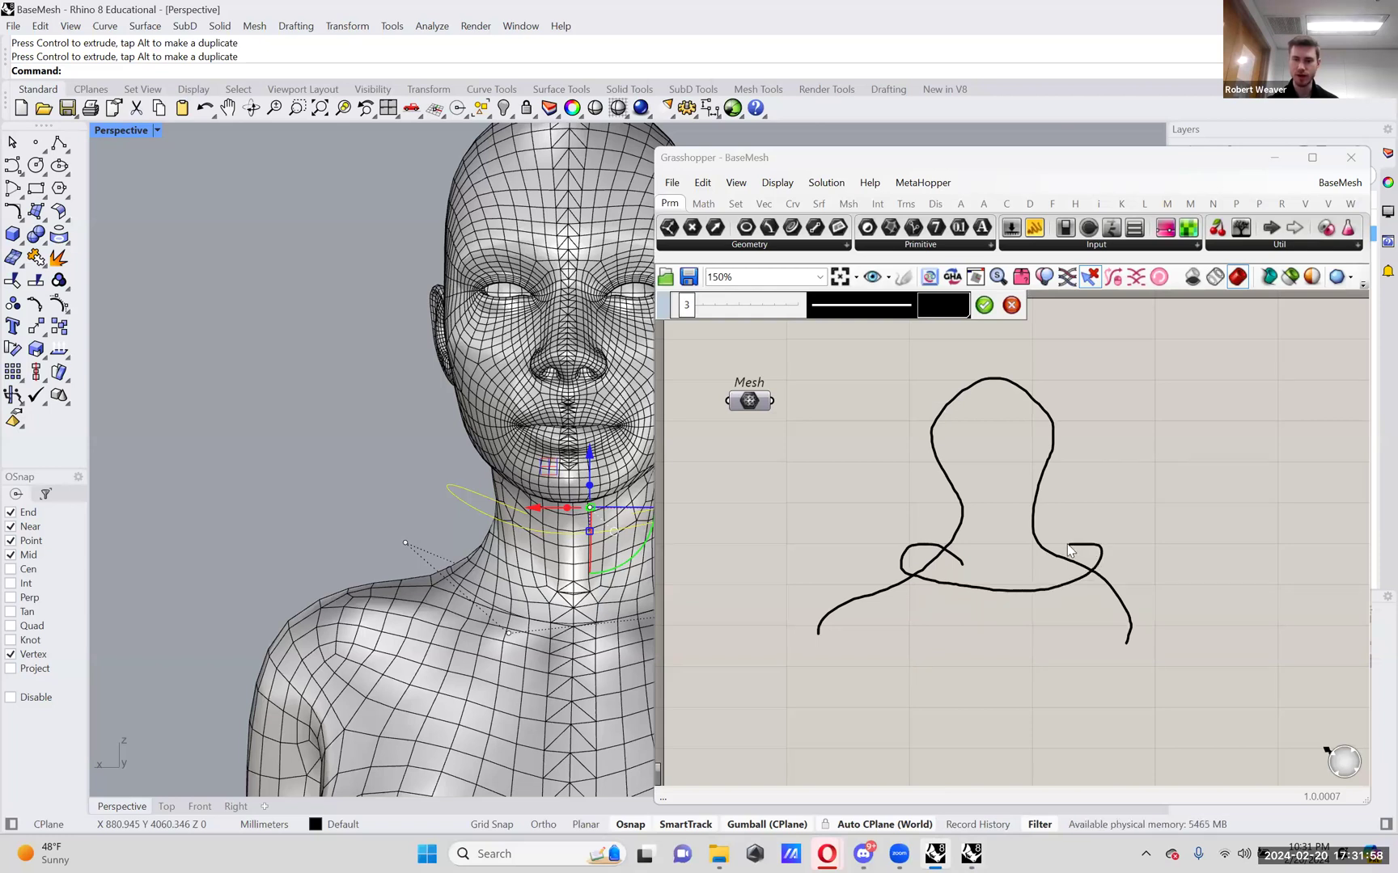
click(983, 305)
- Sketch red rail loops around the drawn neck, connect their cross-section, and mark its corners
click(903, 277)
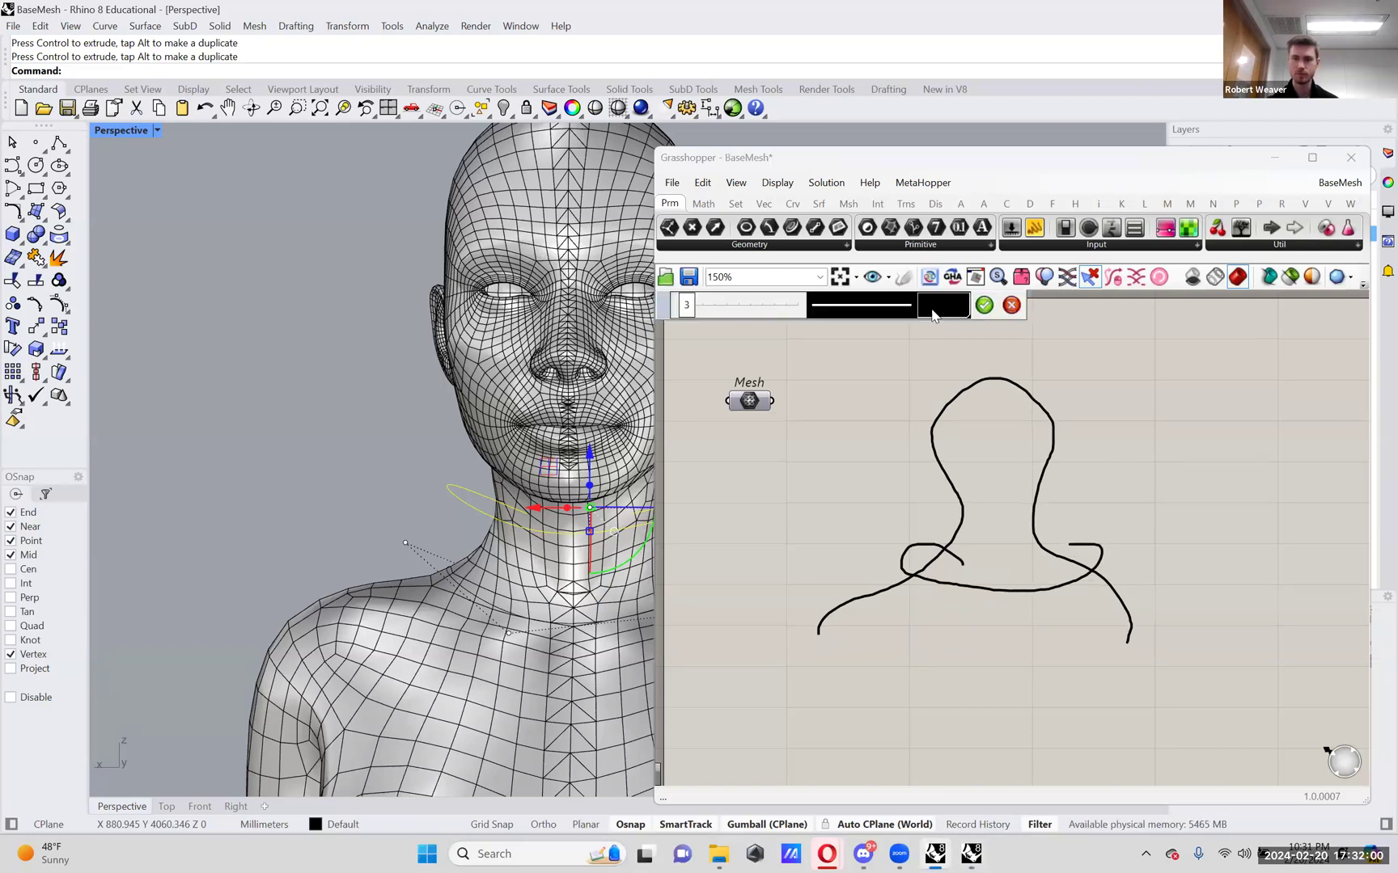
click(943, 304)
click(792, 526)
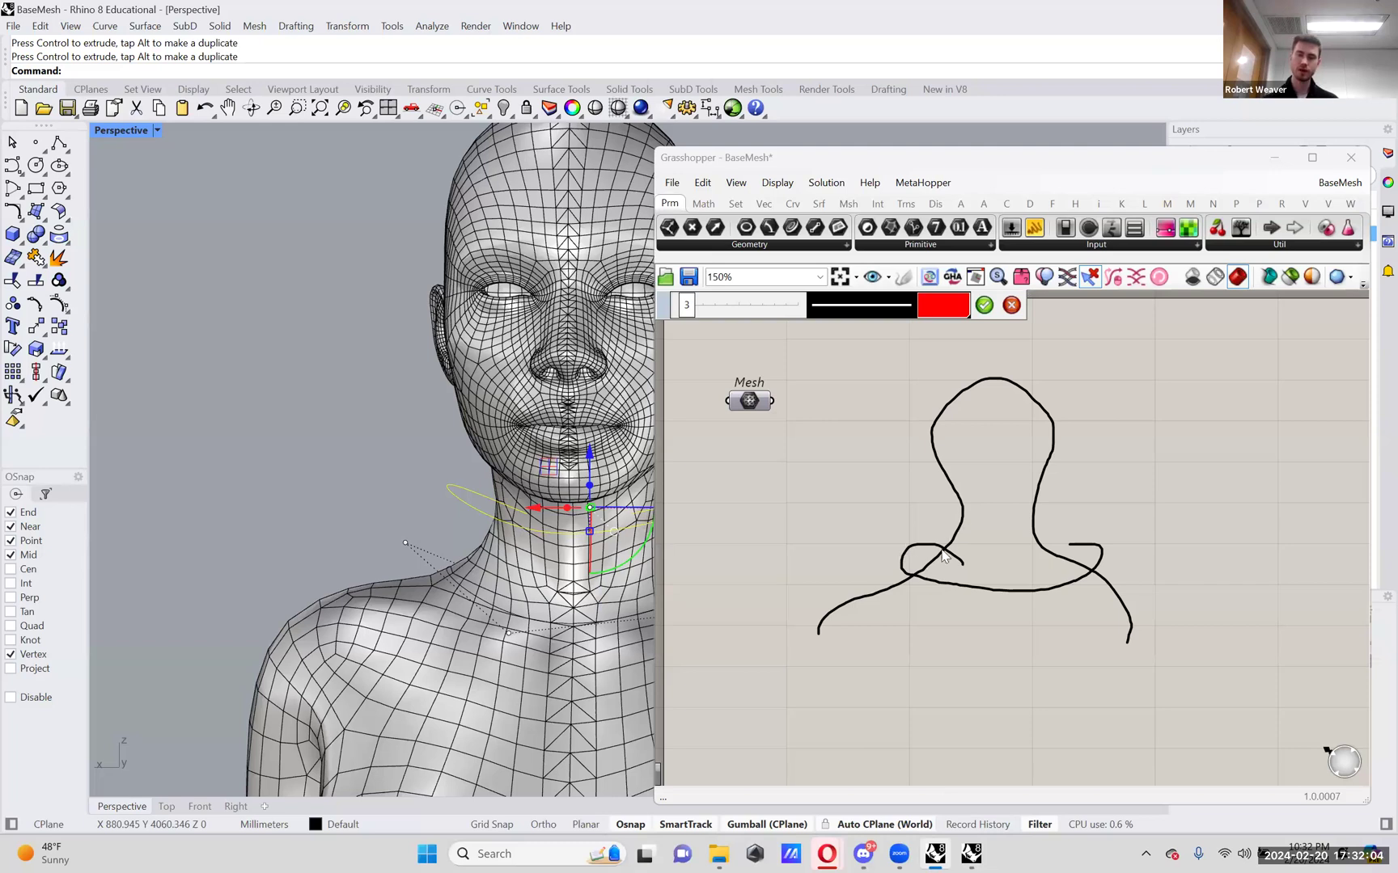
mouse_move(924, 543)
mouse_down()
mouse_move(945, 509)
mouse_move(846, 518)
mouse_move(893, 547)
mouse_move(923, 539)
mouse_up()
mouse_move(971, 496)
mouse_down()
mouse_move(948, 506)
mouse_move(1038, 500)
mouse_up()
mouse_move(962, 534)
mouse_down()
mouse_move(817, 498)
mouse_move(893, 536)
mouse_move(1135, 519)
mouse_move(1157, 490)
mouse_move(1056, 506)
mouse_up()
mouse_move(966, 576)
mouse_down()
mouse_move(787, 538)
mouse_move(1143, 571)
mouse_move(1160, 538)
mouse_move(1007, 556)
mouse_up()
click(1372, 637)
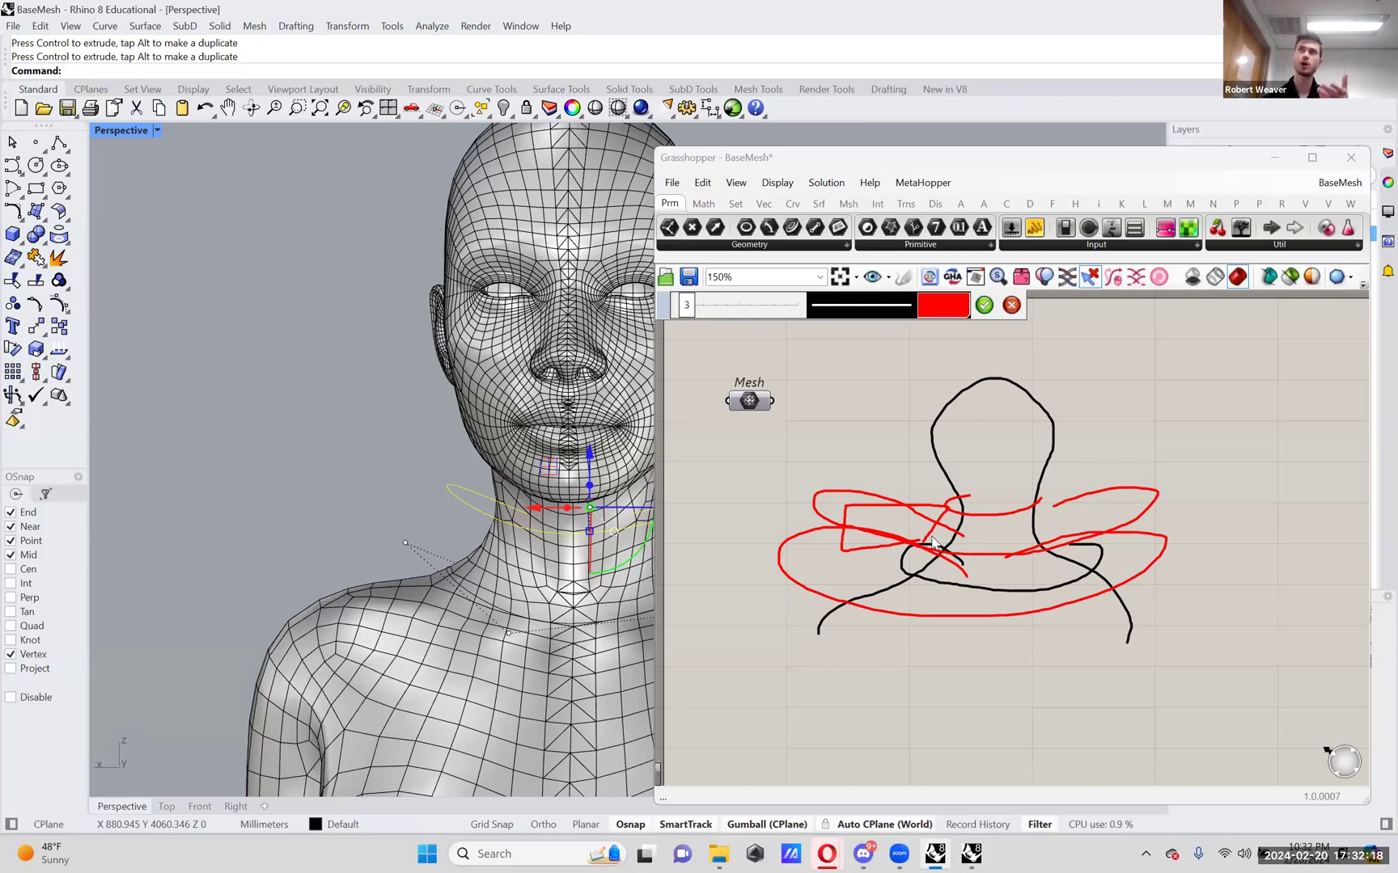
drag(921, 555, 954, 509)
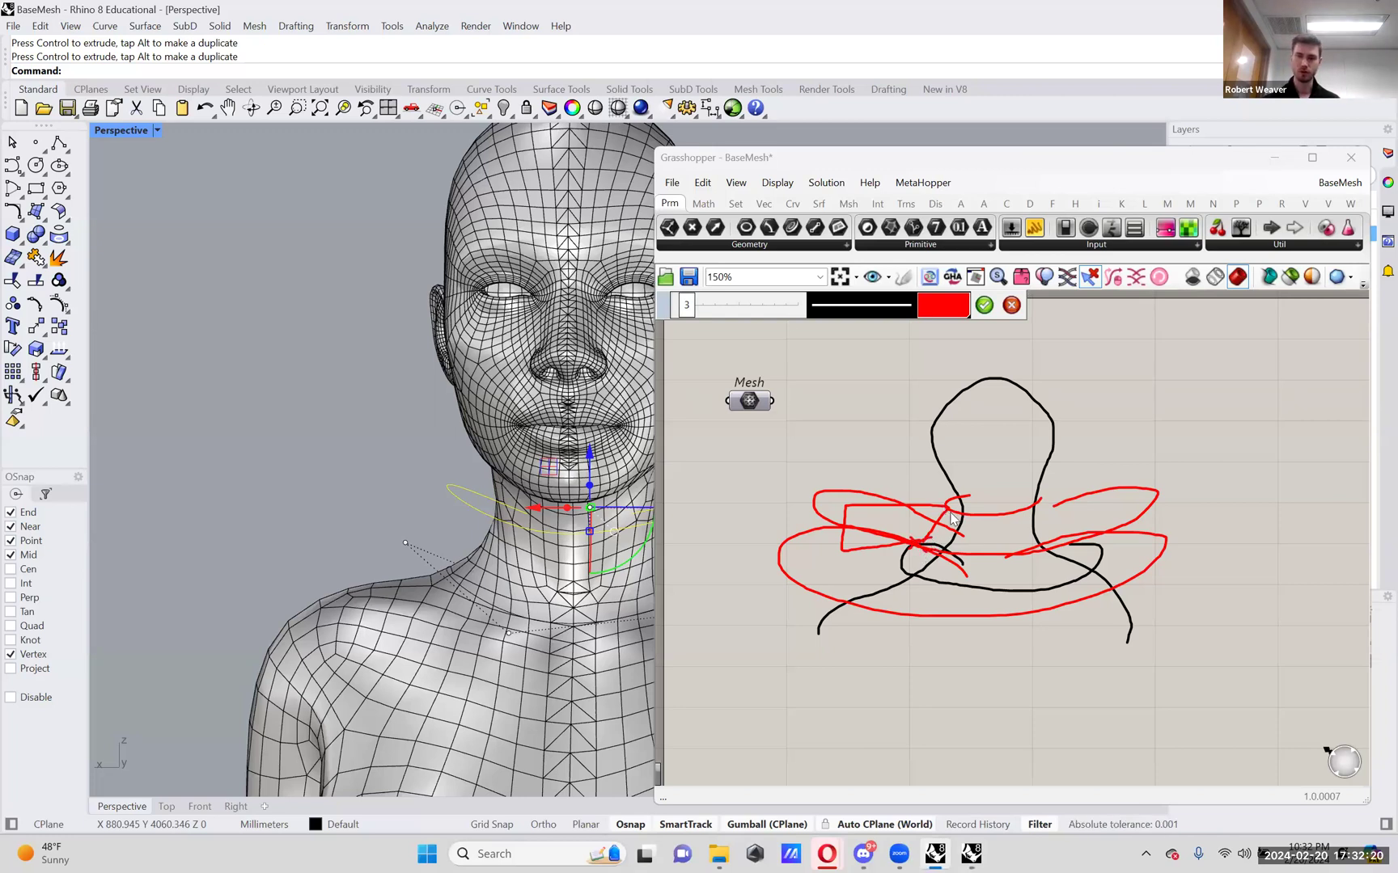
drag(866, 486, 766, 553)
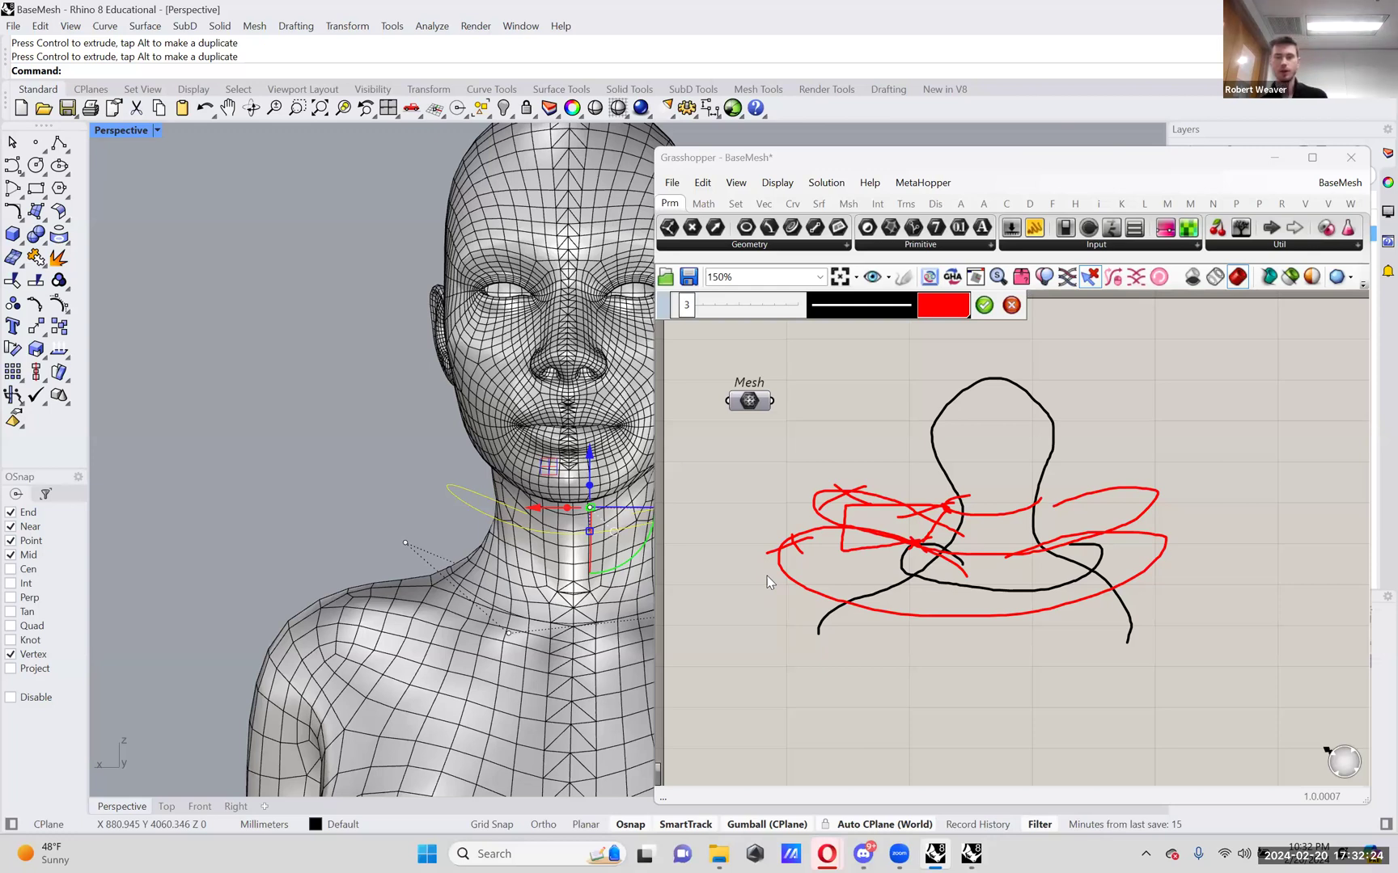
- Finish sketching, delete all canvas sketches, and shrink the Grasshopper window to uncover the model
click(984, 305)
mouse_move(1196, 666)
mouse_down()
mouse_move(880, 452)
mouse_move(909, 453)
mouse_up()
key(Delete)
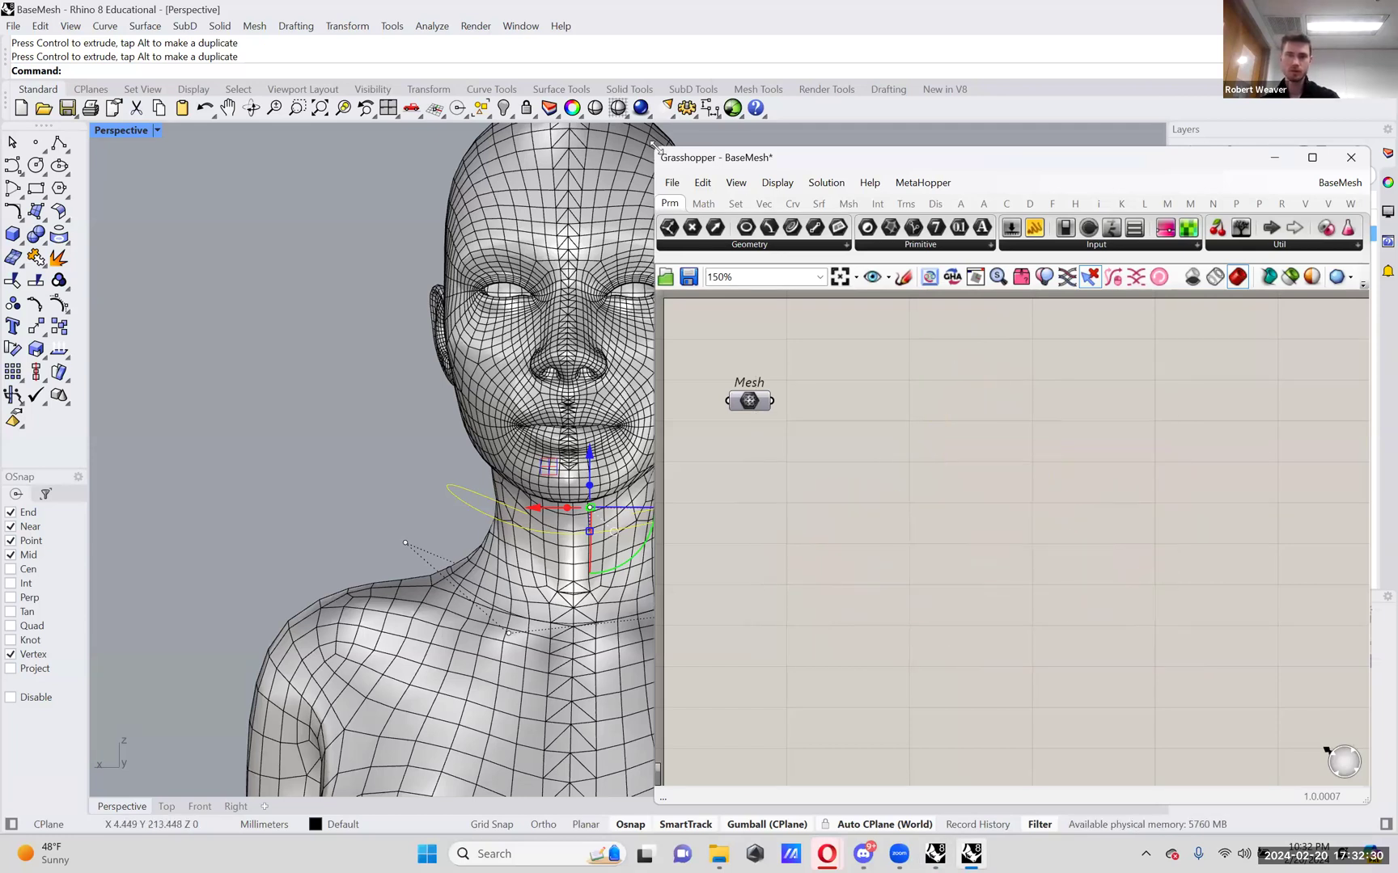
drag(656, 148, 1065, 526)
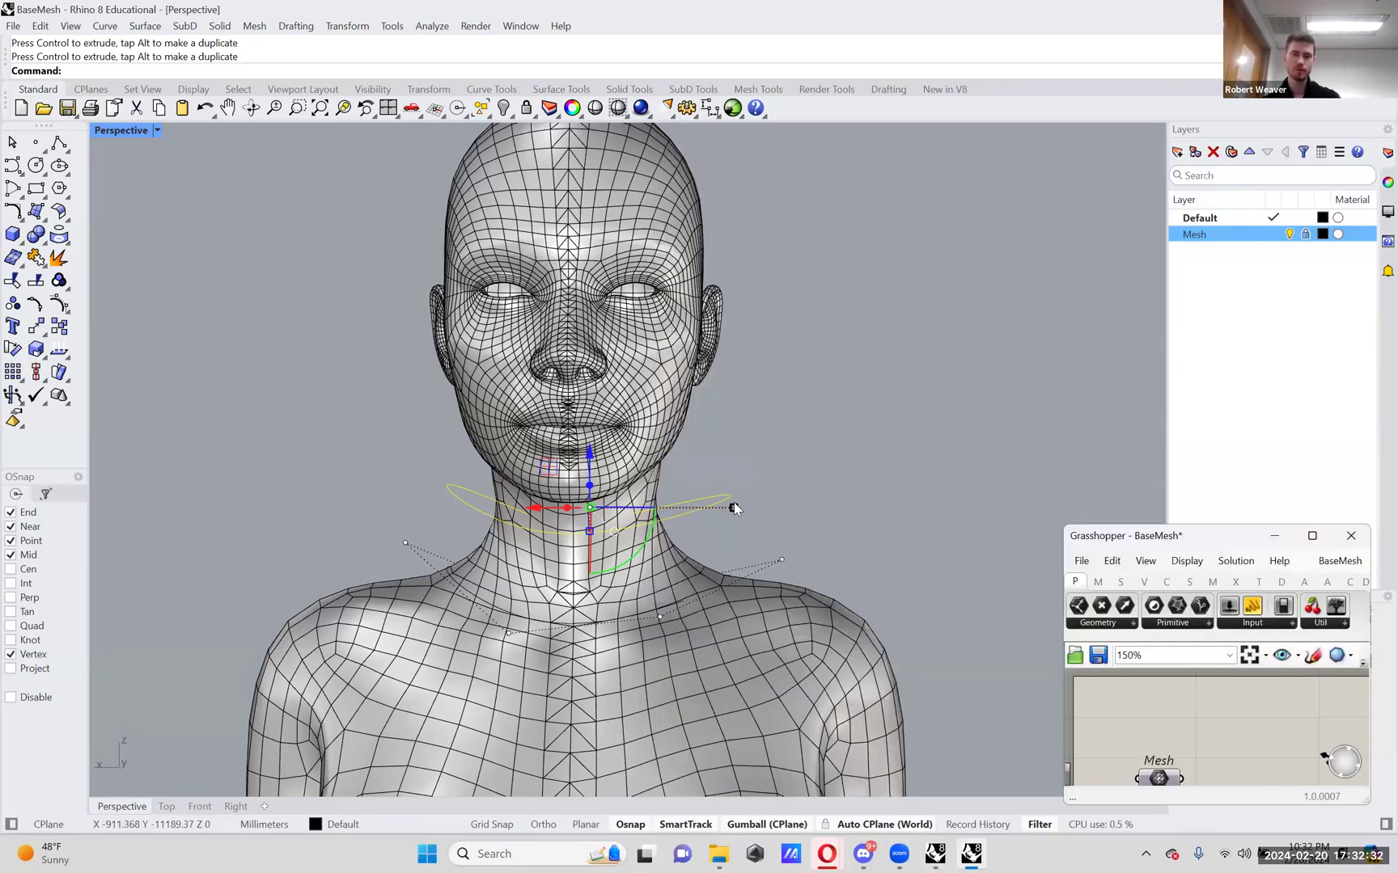
- Narrow the upper neck curve and reposition it around the neck, checking its fit from several angles
right_drag(824, 534, 736, 505)
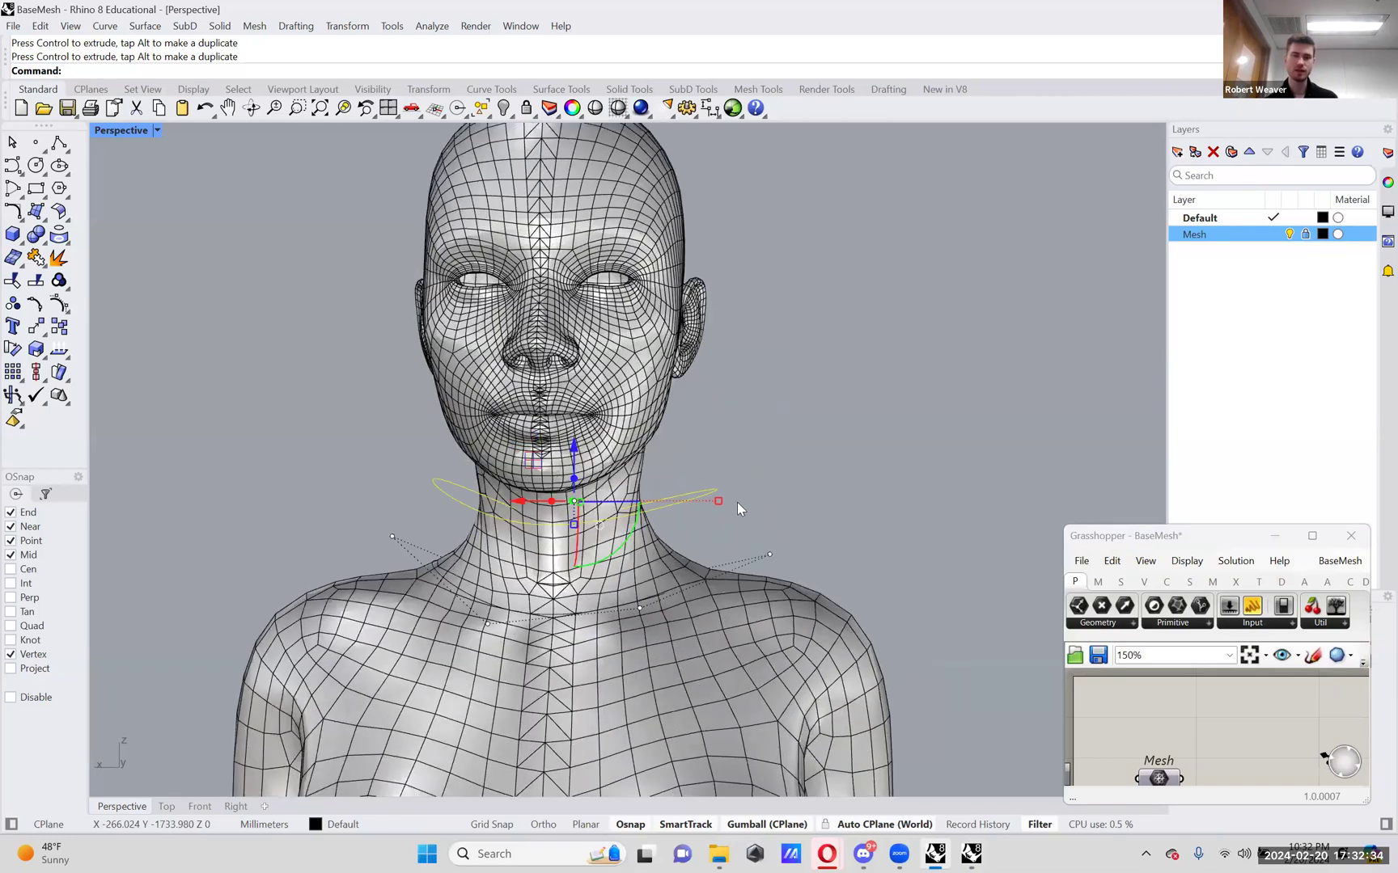
drag(719, 502, 688, 513)
click(540, 506)
drag(540, 509, 581, 512)
right_drag(580, 512, 865, 494)
middle_click(873, 489)
shift+right_drag(761, 475, 692, 472)
shift+right_drag(789, 520, 663, 519)
scroll(686, 518, up, 2)
drag(836, 528, 852, 531)
right_drag(825, 526, 669, 519)
shift+right_drag(772, 511, 810, 482)
click(833, 524)
- Duplicate the upper neck curve slightly lower and widen the copy past the neck as the upper outer rail
drag(910, 686, 290, 386)
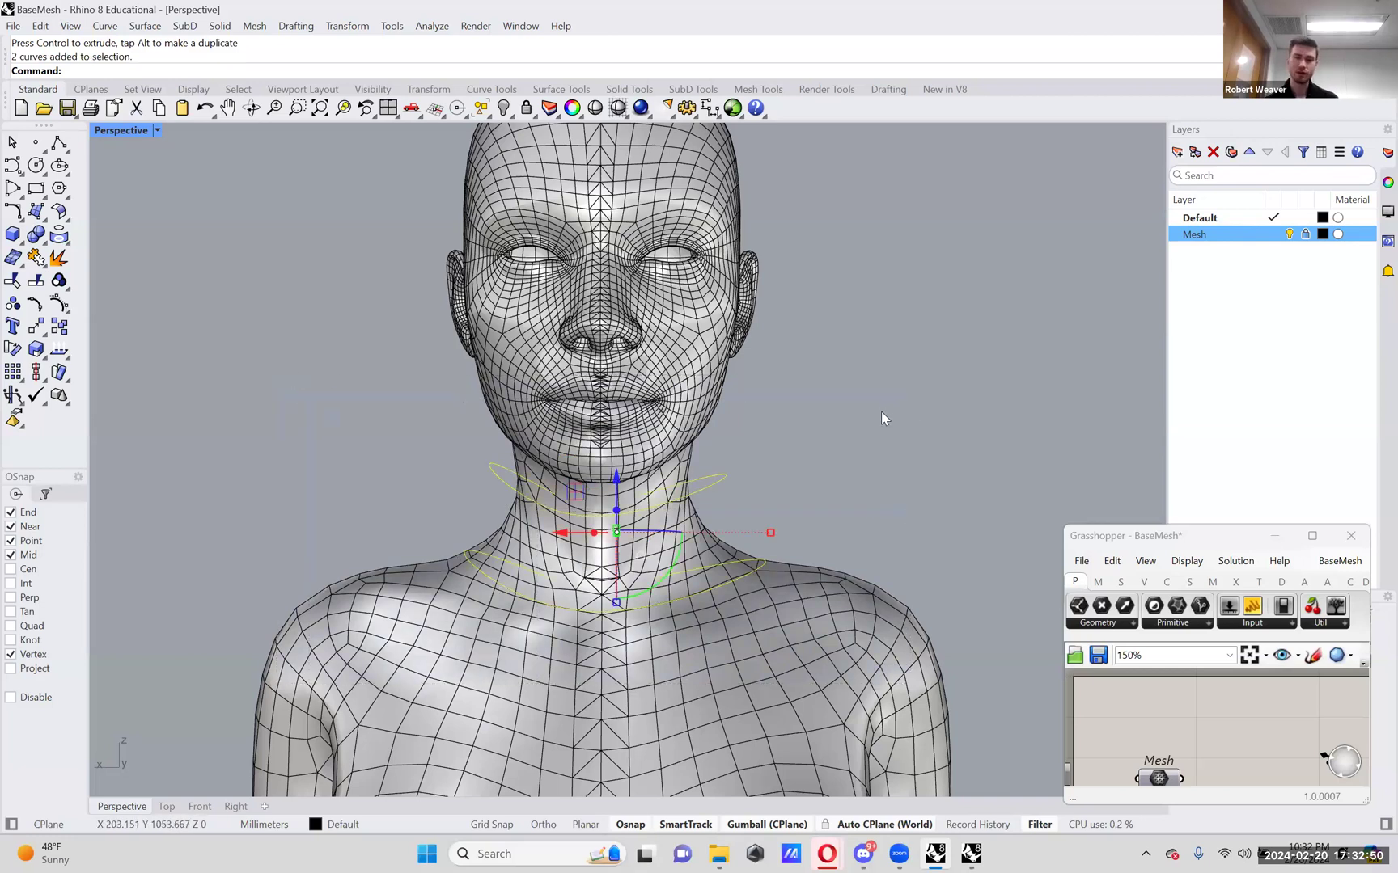
click(689, 485)
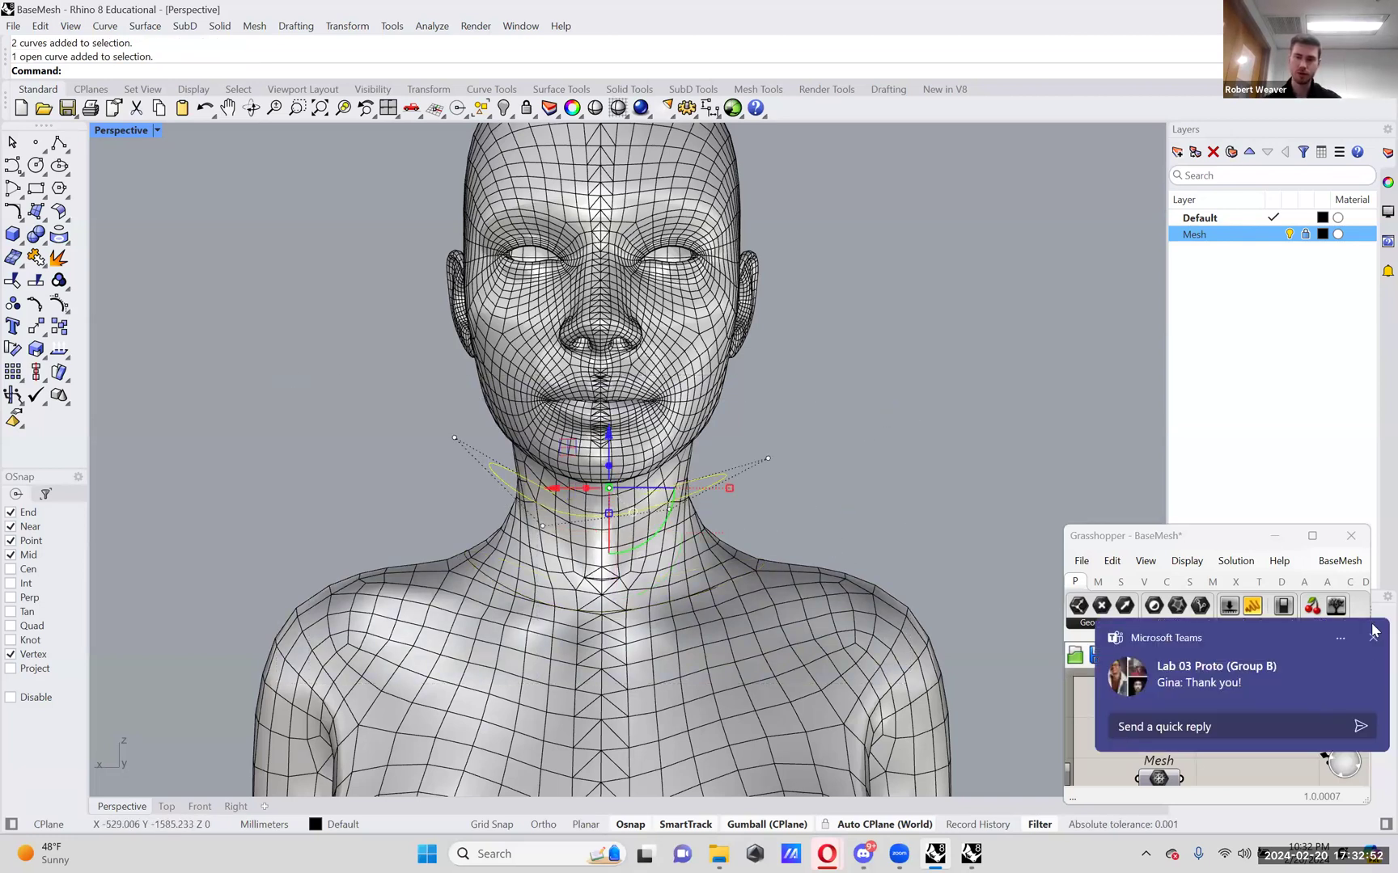
drag(609, 465, 557, 491)
drag(729, 509, 923, 510)
- Duplicate the widened curve downward and scale the copy somewhat narrower as the lower outer rail
right_drag(795, 489, 596, 447)
key(alt)
drag(596, 447, 596, 492)
drag(912, 537, 849, 539)
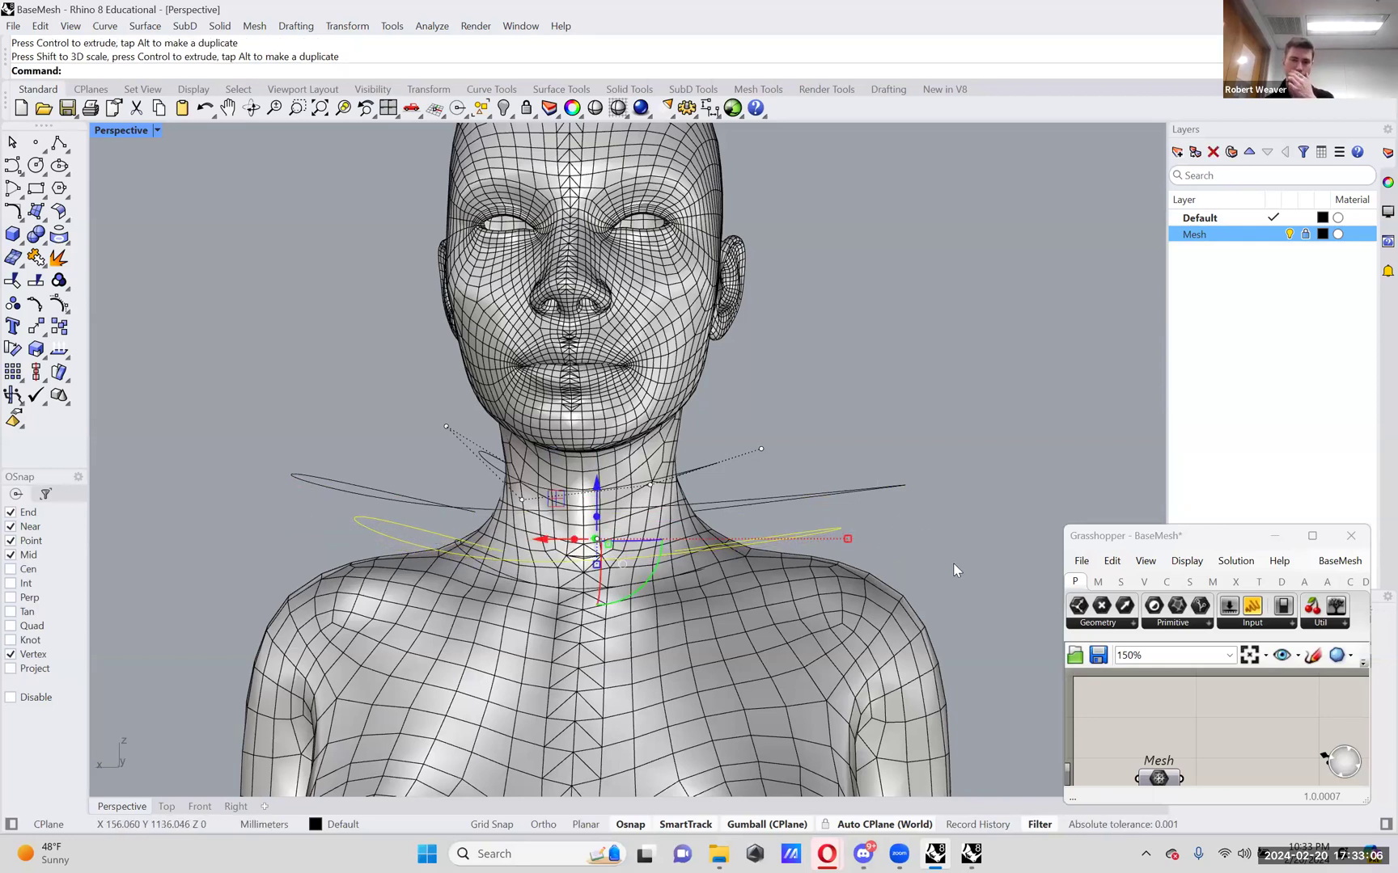
- Examine the four rail curves together, check the two outer ones individually, and clear the selection
right_drag(953, 564, 989, 637)
drag(989, 637, 190, 306)
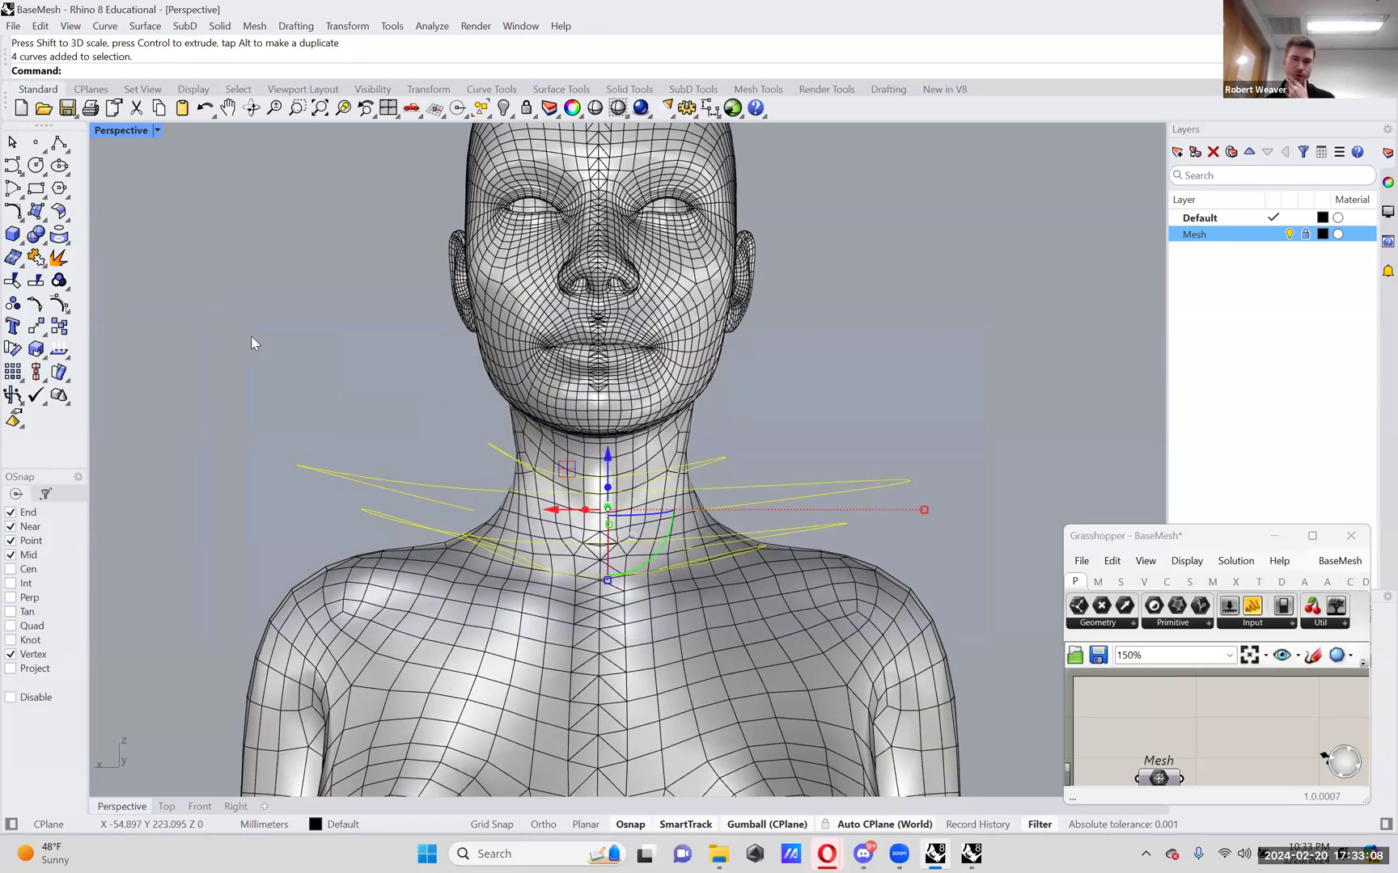
right_drag(250, 337, 247, 338)
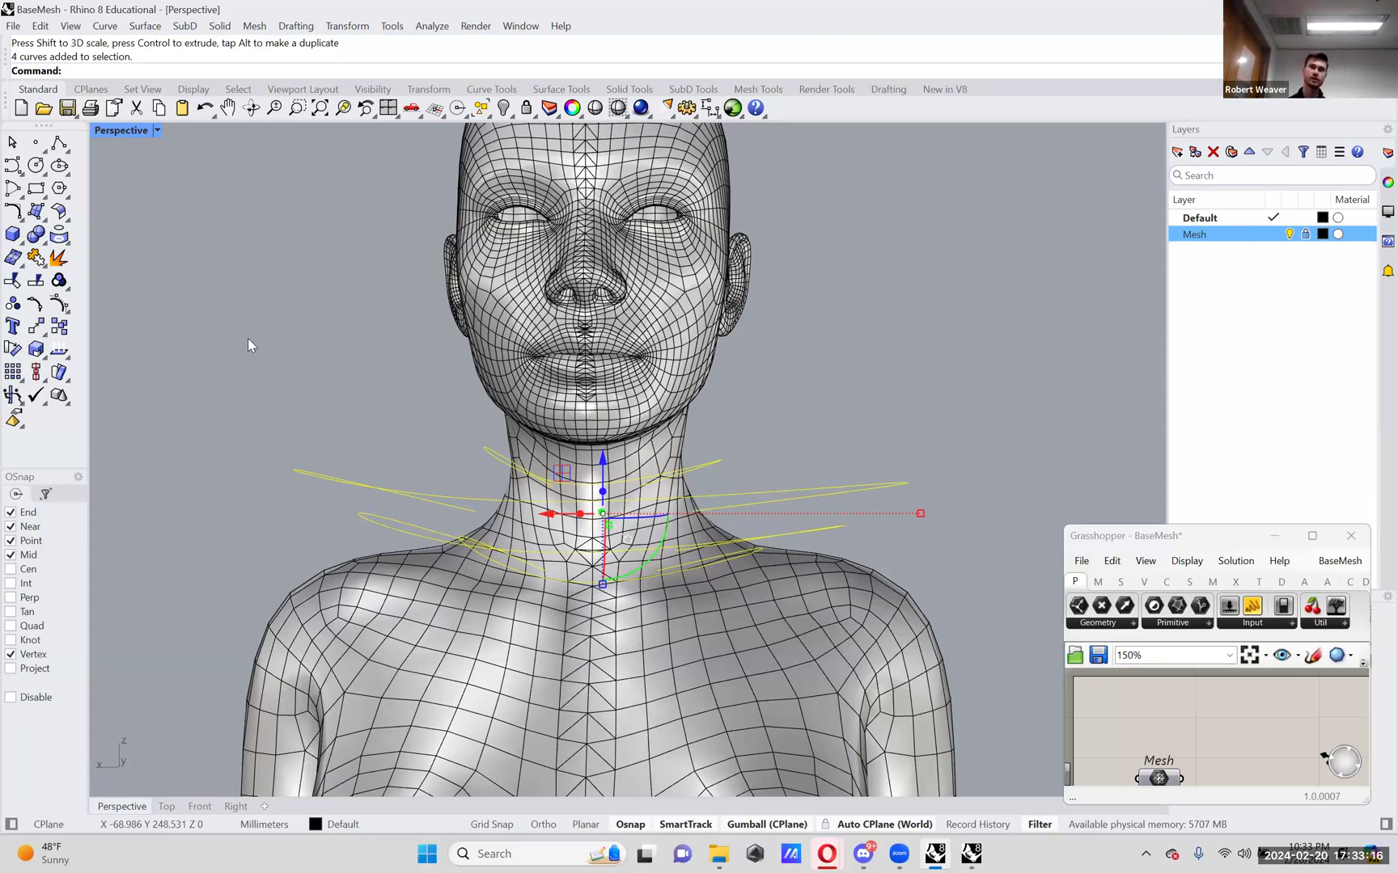
right_drag(288, 351, 287, 352)
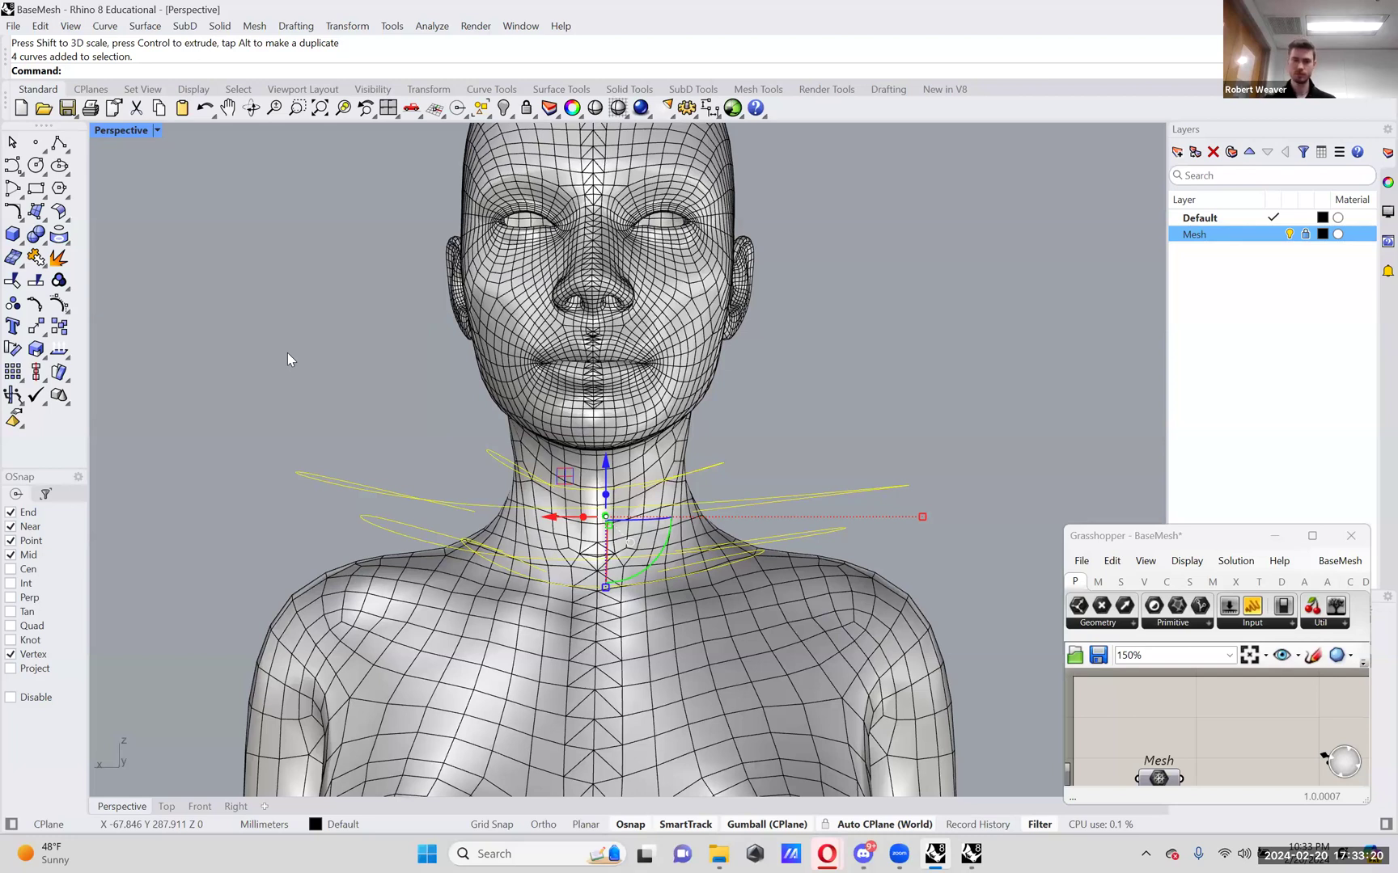
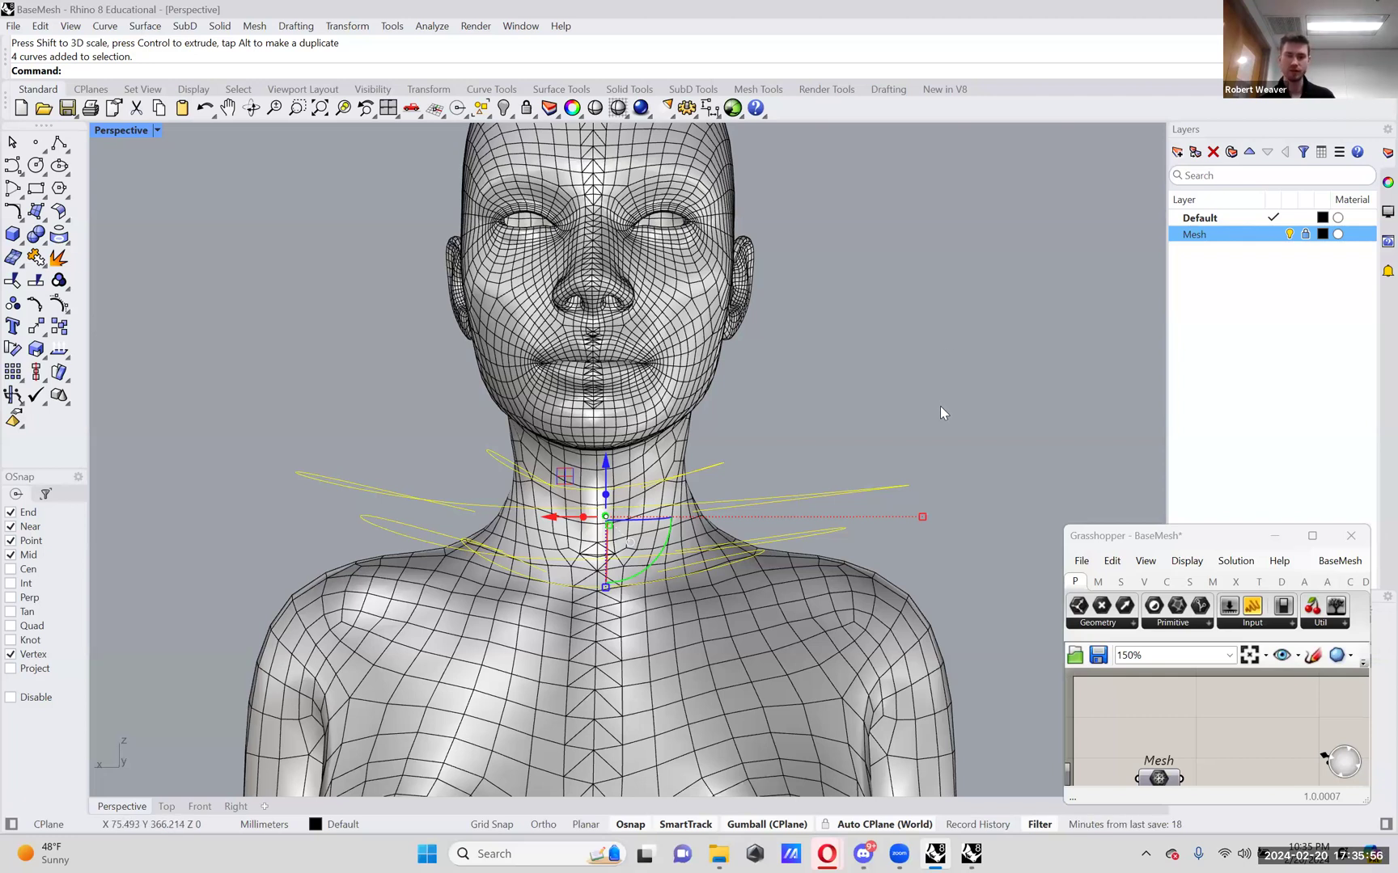
key(Escape)
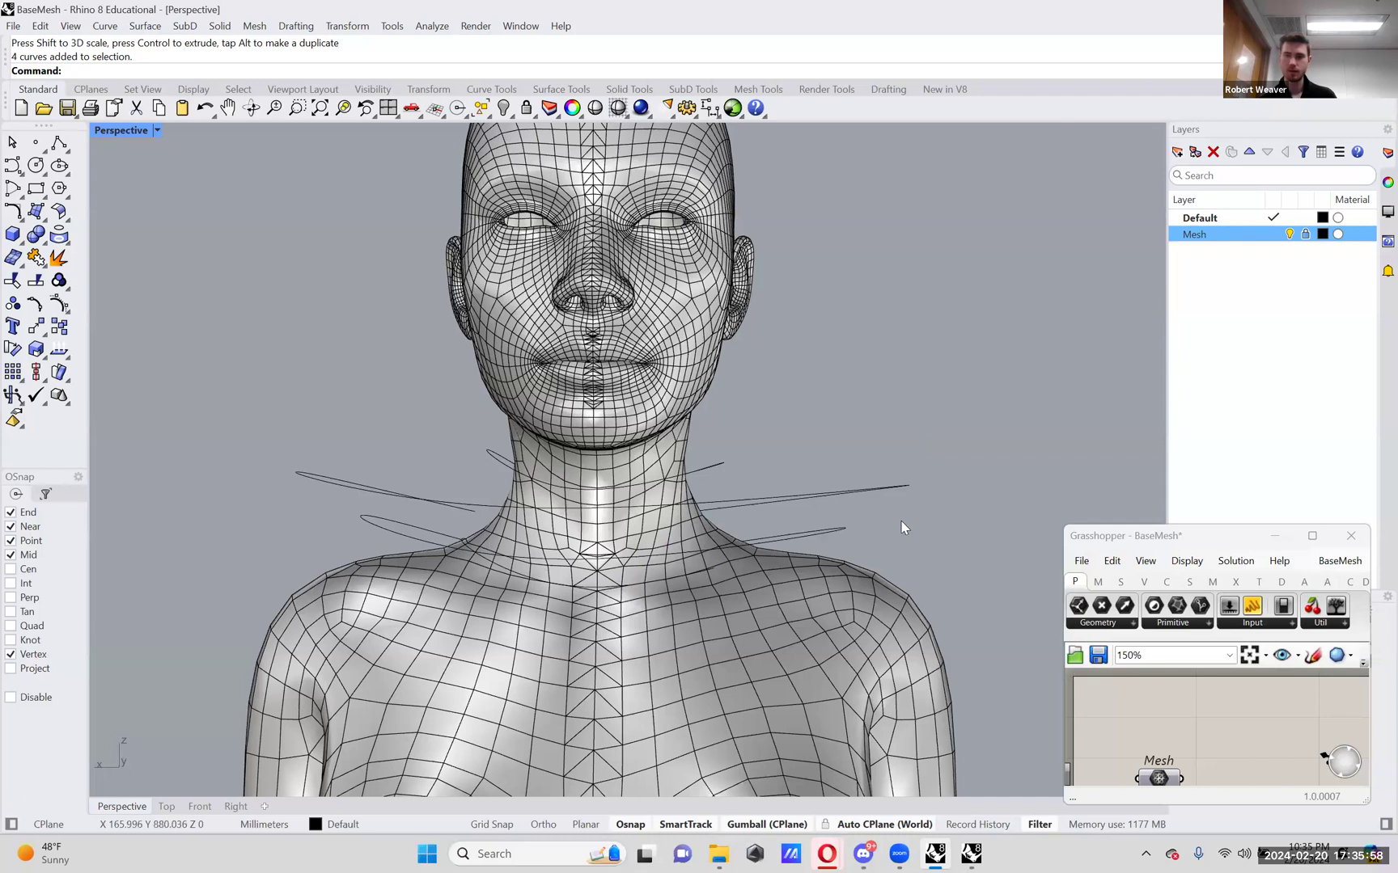
click(839, 534)
click(902, 487)
key(Escape)
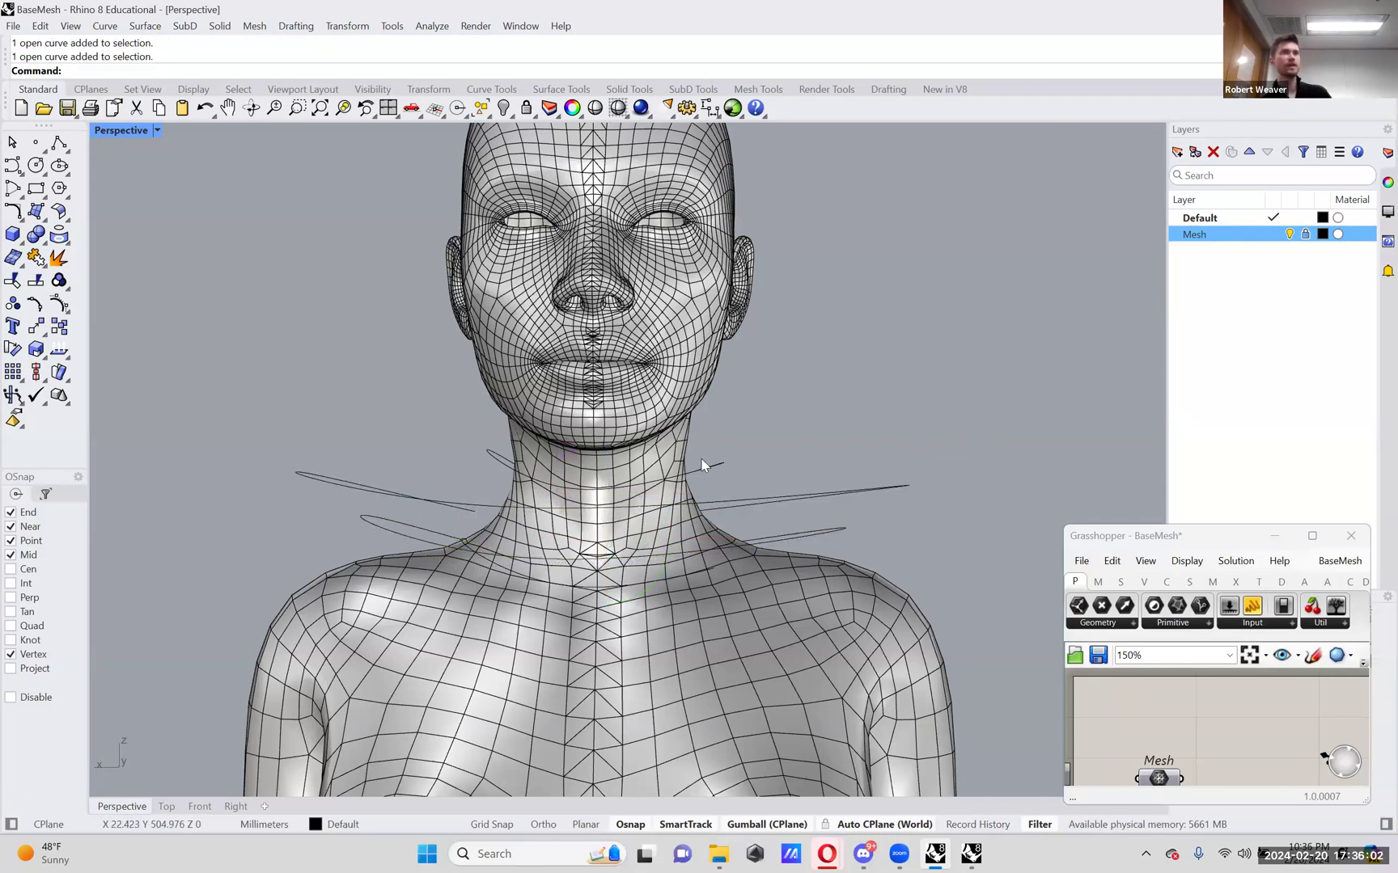
- Pull the upper outer rail's control point on the figure's left side farther outward and up
click(857, 493)
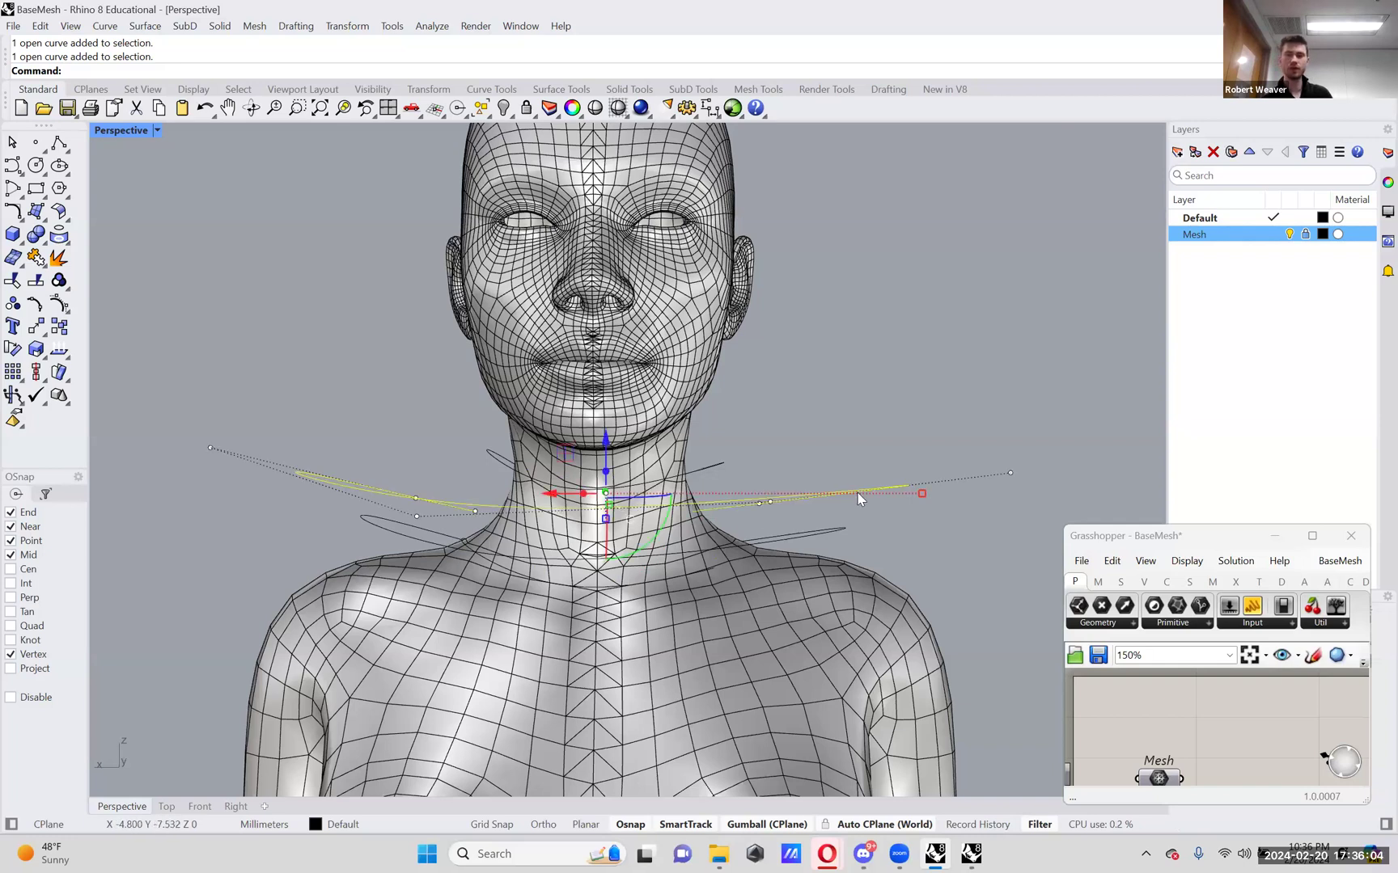
right_drag(906, 441, 1016, 487)
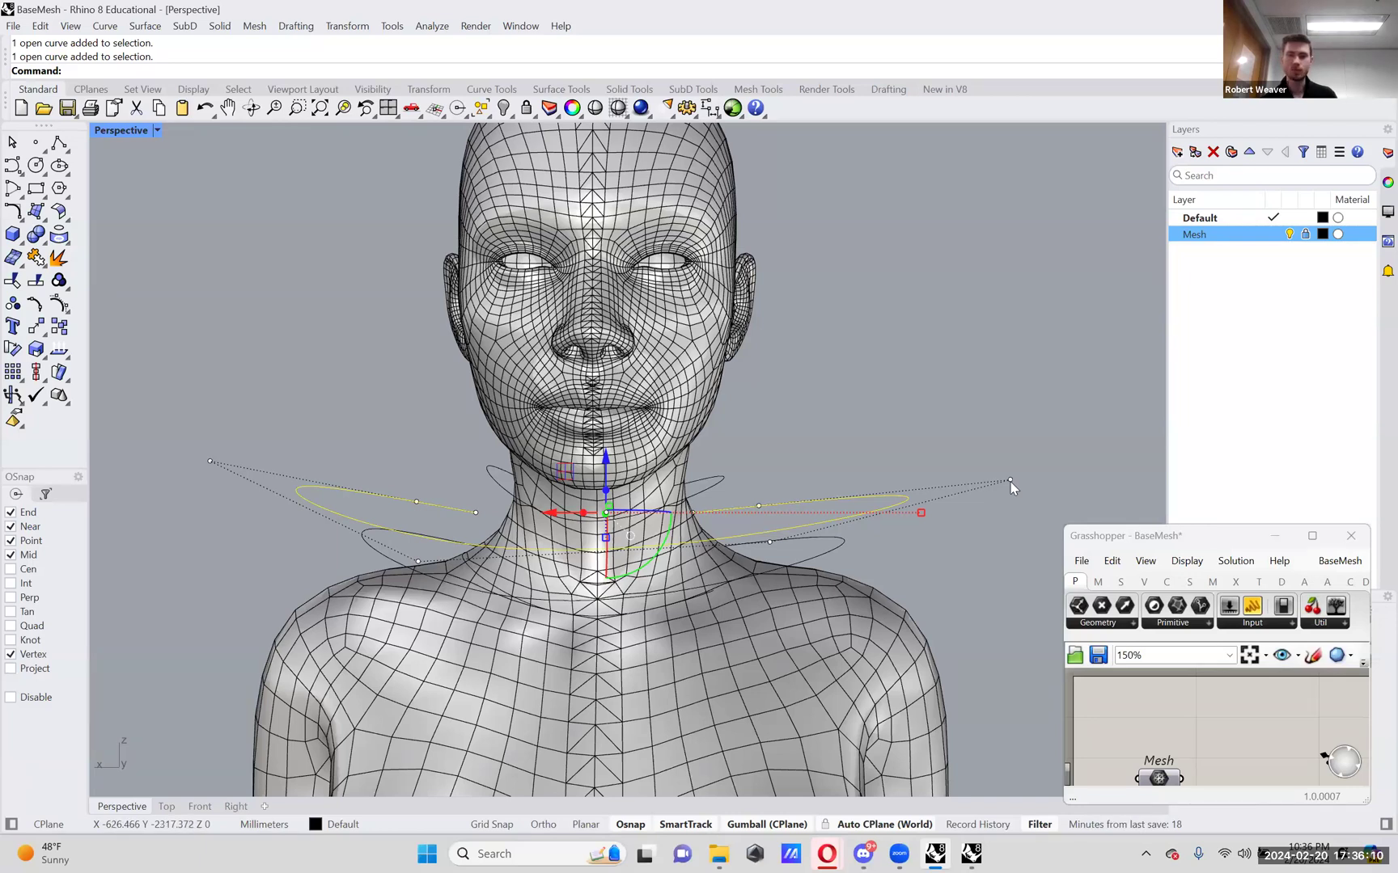
click(1010, 482)
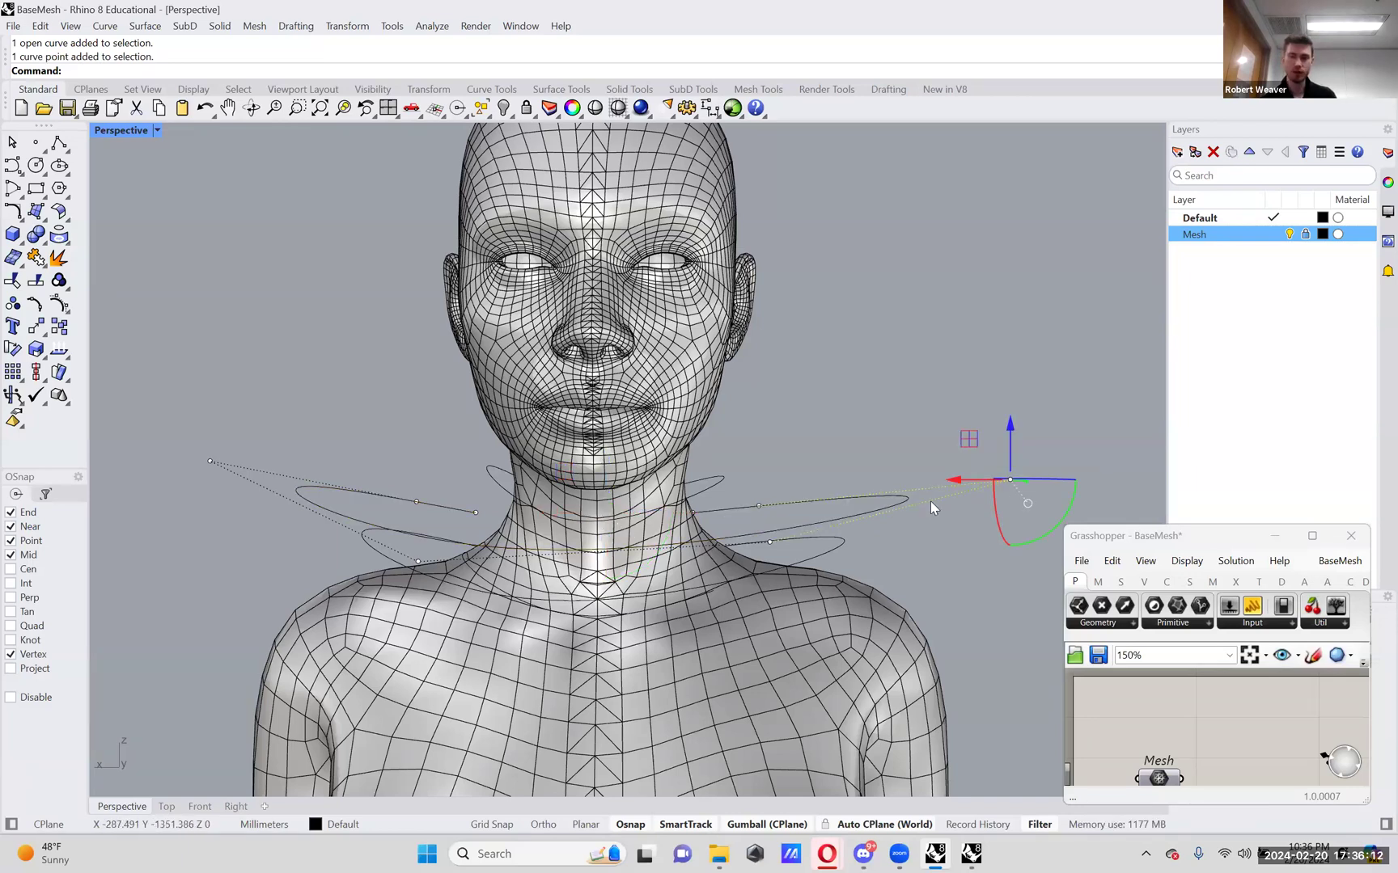
drag(970, 439, 1142, 298)
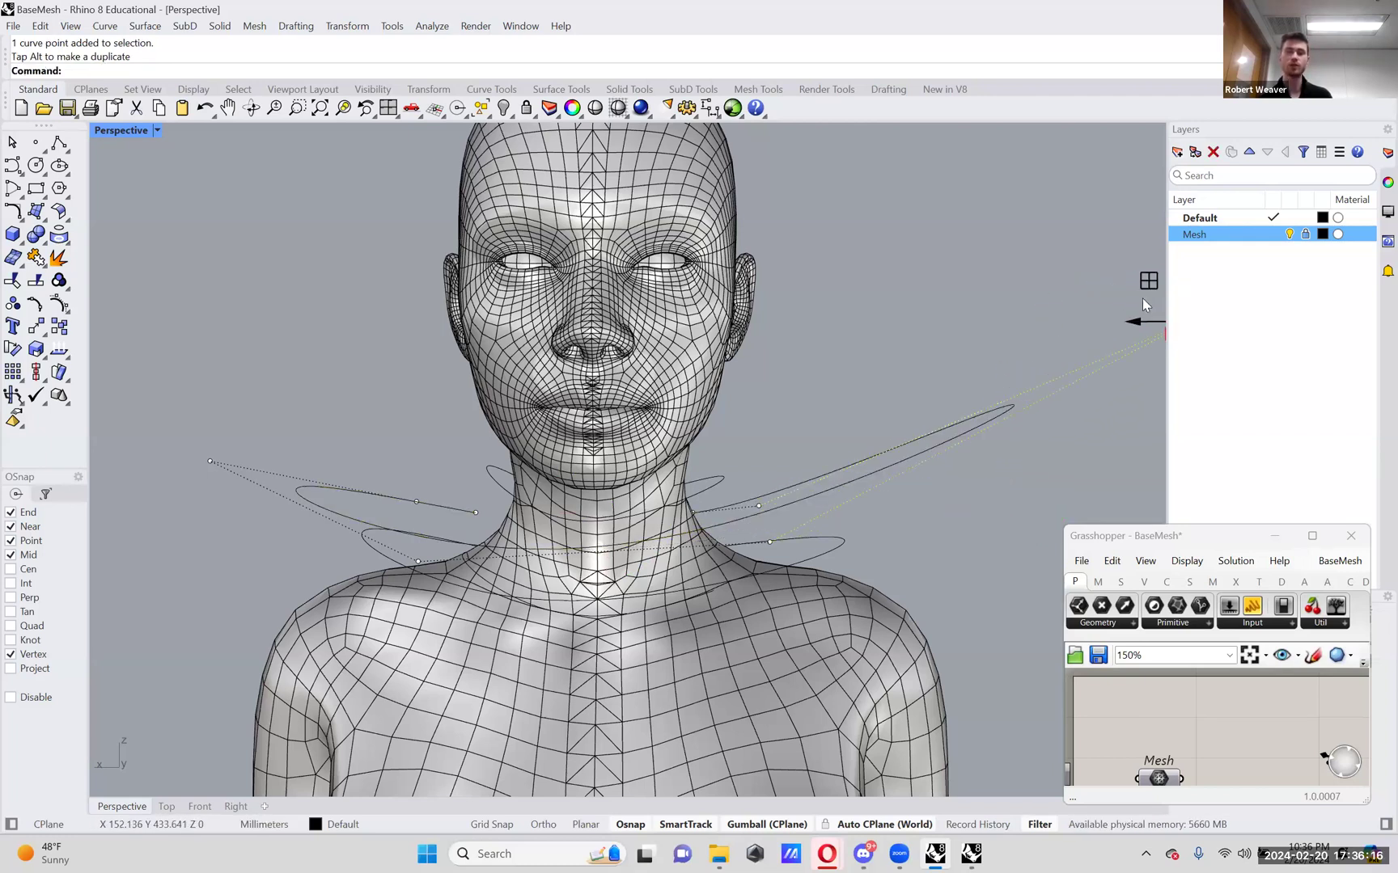
- Pull the upper outer rail's control point on the figure's right side inward and slightly down
click(209, 462)
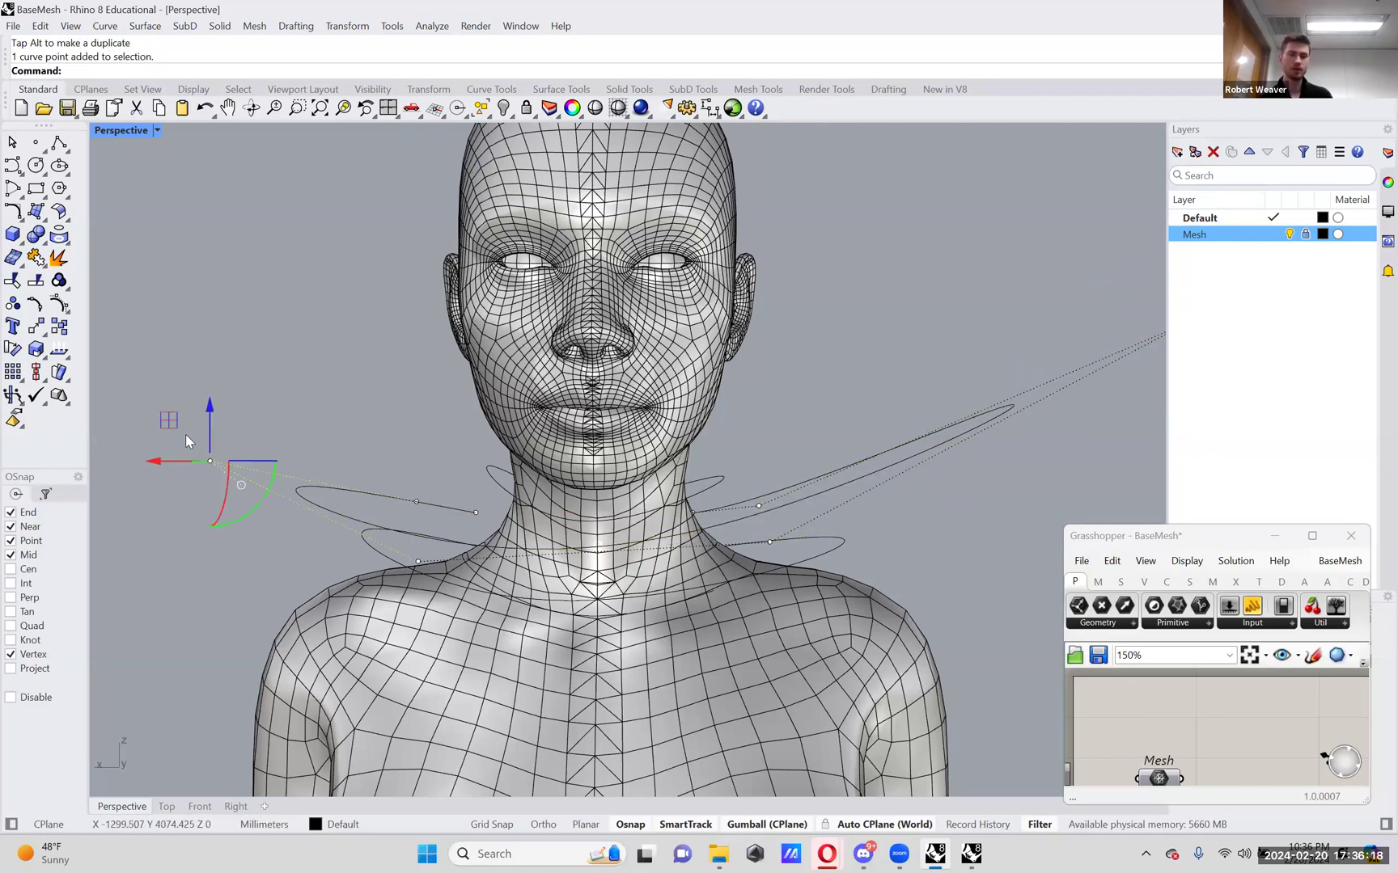
click(217, 466)
drag(209, 462, 339, 498)
click(477, 512)
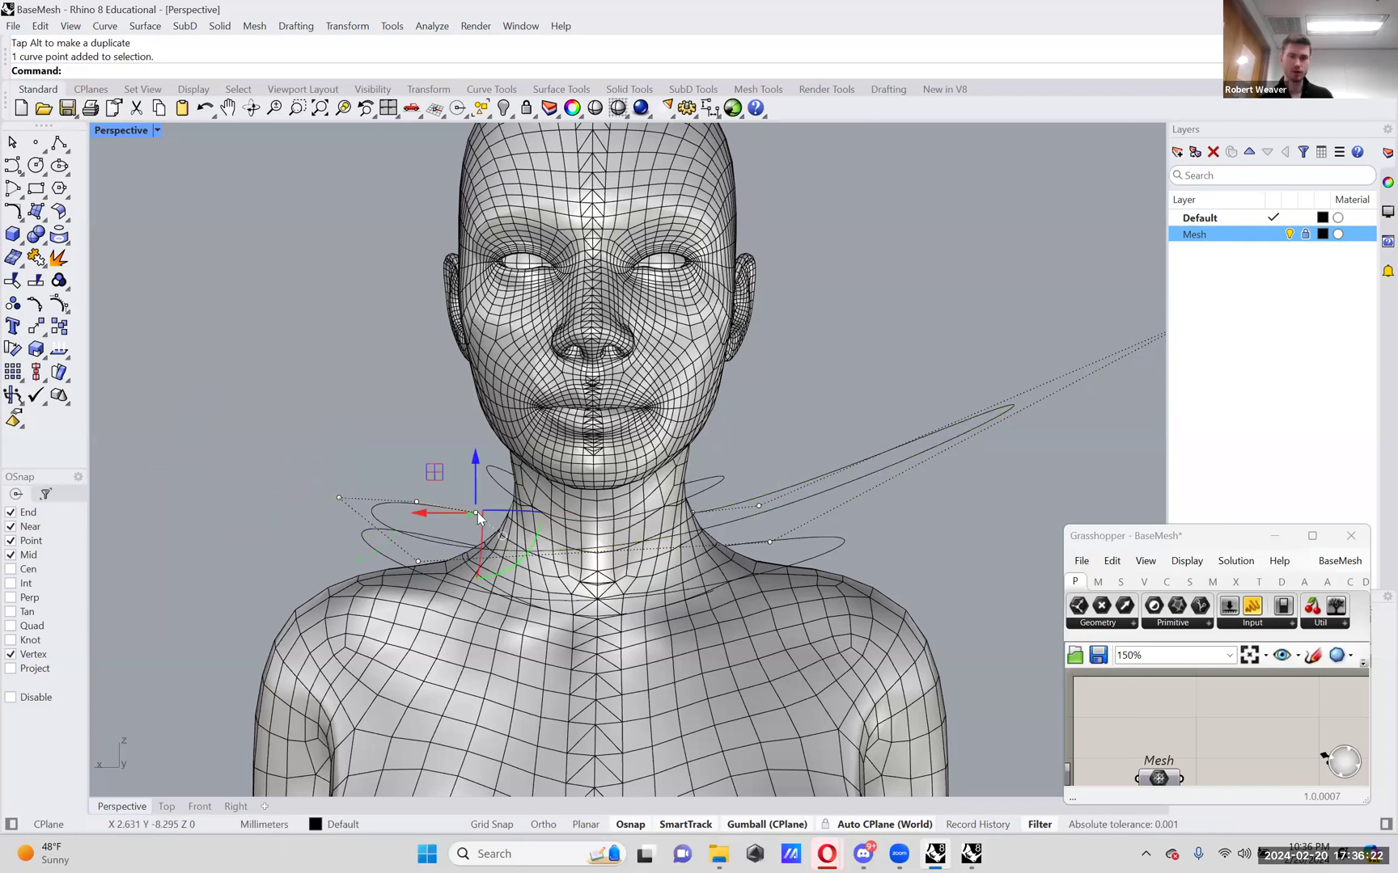
- Move the upper outer rail's front control point over the figure's left shoulder and check it from the side
right_drag(324, 489, 798, 534)
click(798, 534)
scroll(798, 566, up, 4)
right_drag(798, 614, 717, 677)
mouse_move(727, 605)
mouse_down()
mouse_move(716, 623)
mouse_move(697, 602)
mouse_move(712, 594)
mouse_up()
right_drag(712, 594, 714, 583)
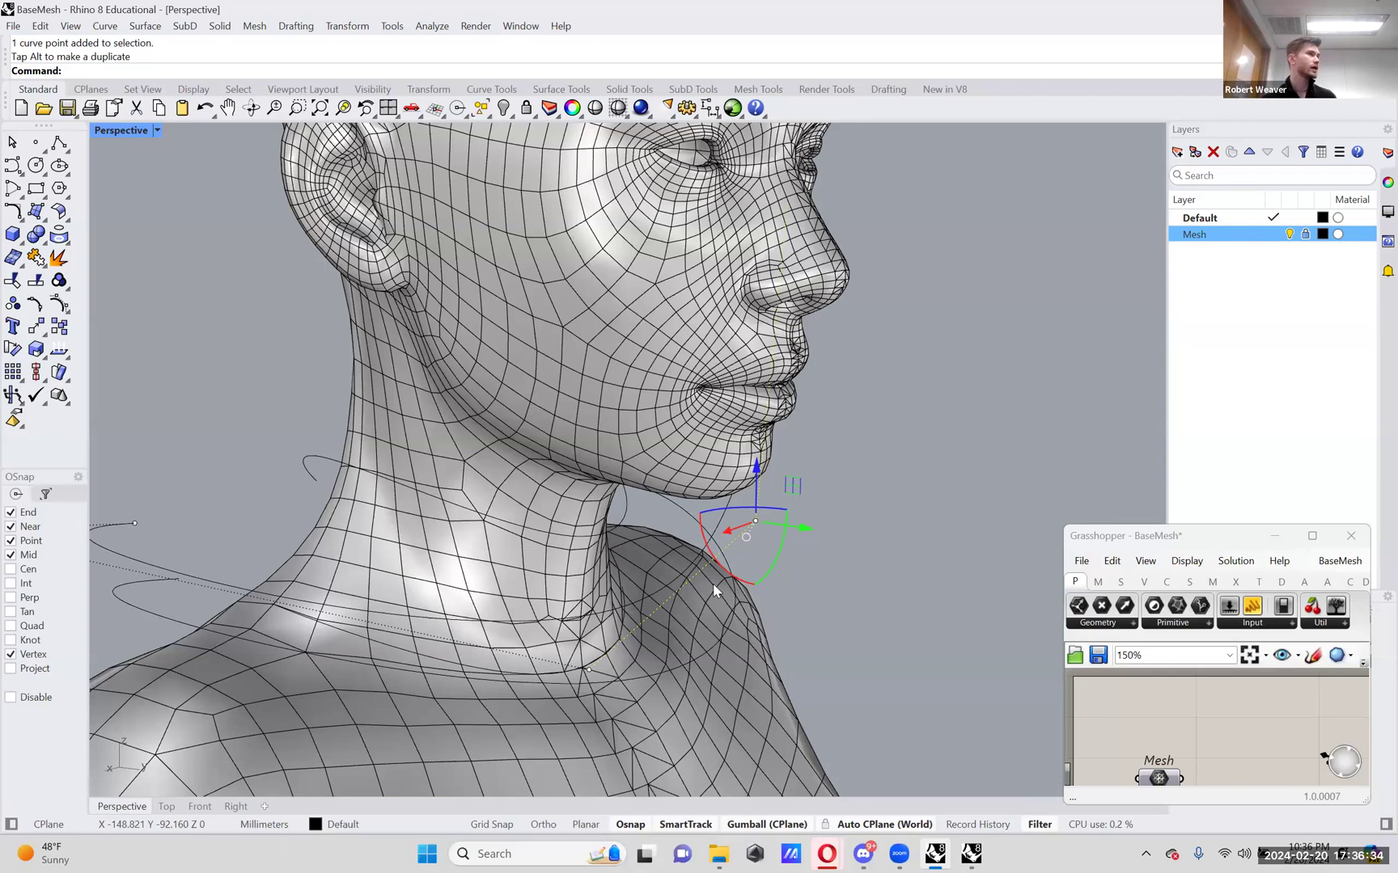
right_drag(677, 583, 600, 588)
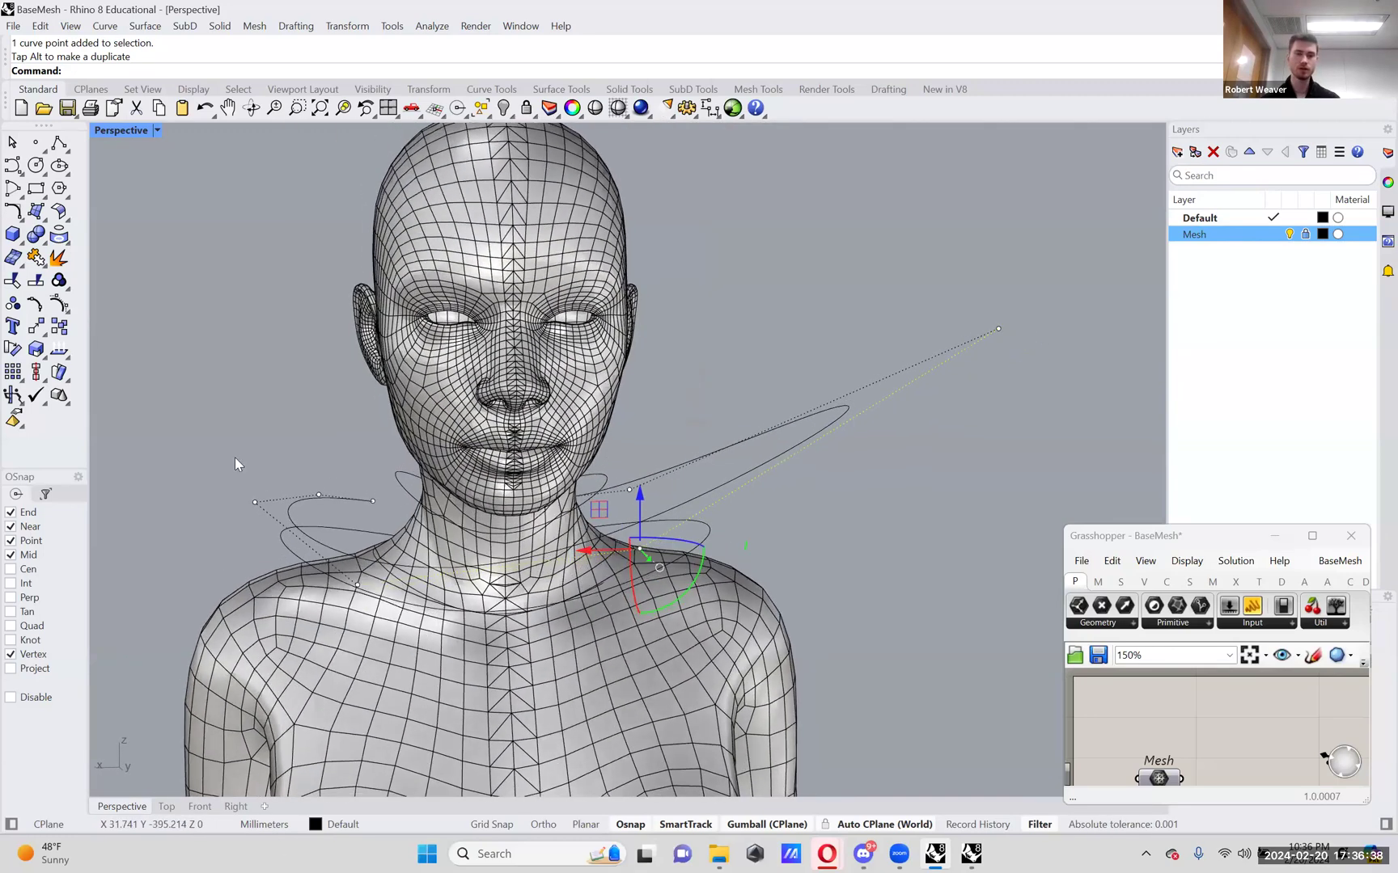
- Select the three upper outer rail control points on the figure's right side and shift them together
click(254, 503)
shift+click(319, 495)
shift+click(373, 500)
right_drag(592, 498, 657, 496)
drag(893, 492, 793, 523)
- Move the upper outer rail's open end point toward the center of the back of the neck
right_drag(792, 522, 783, 597)
click(536, 598)
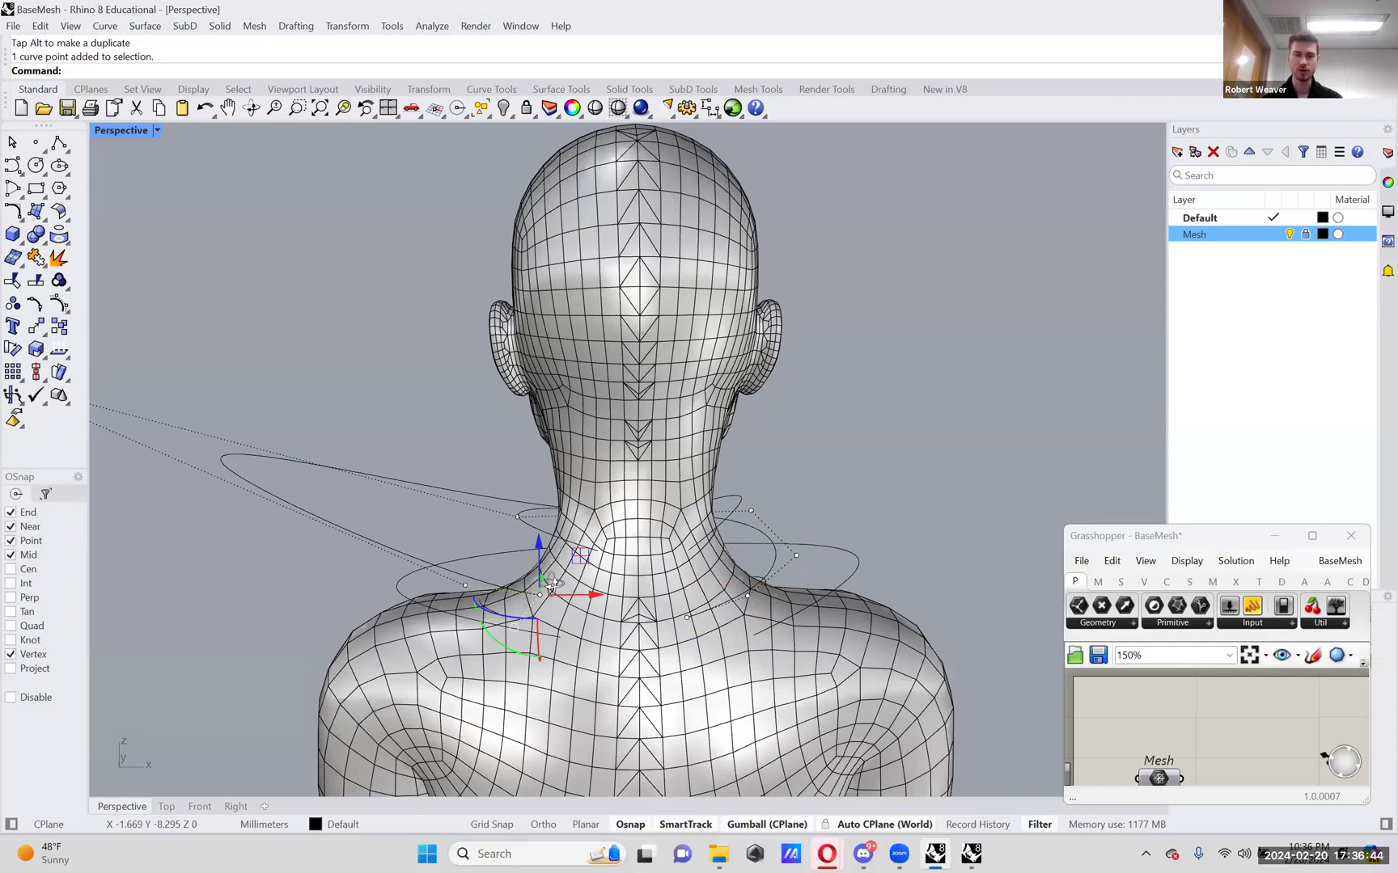
right_drag(537, 598, 591, 524)
drag(590, 524, 659, 534)
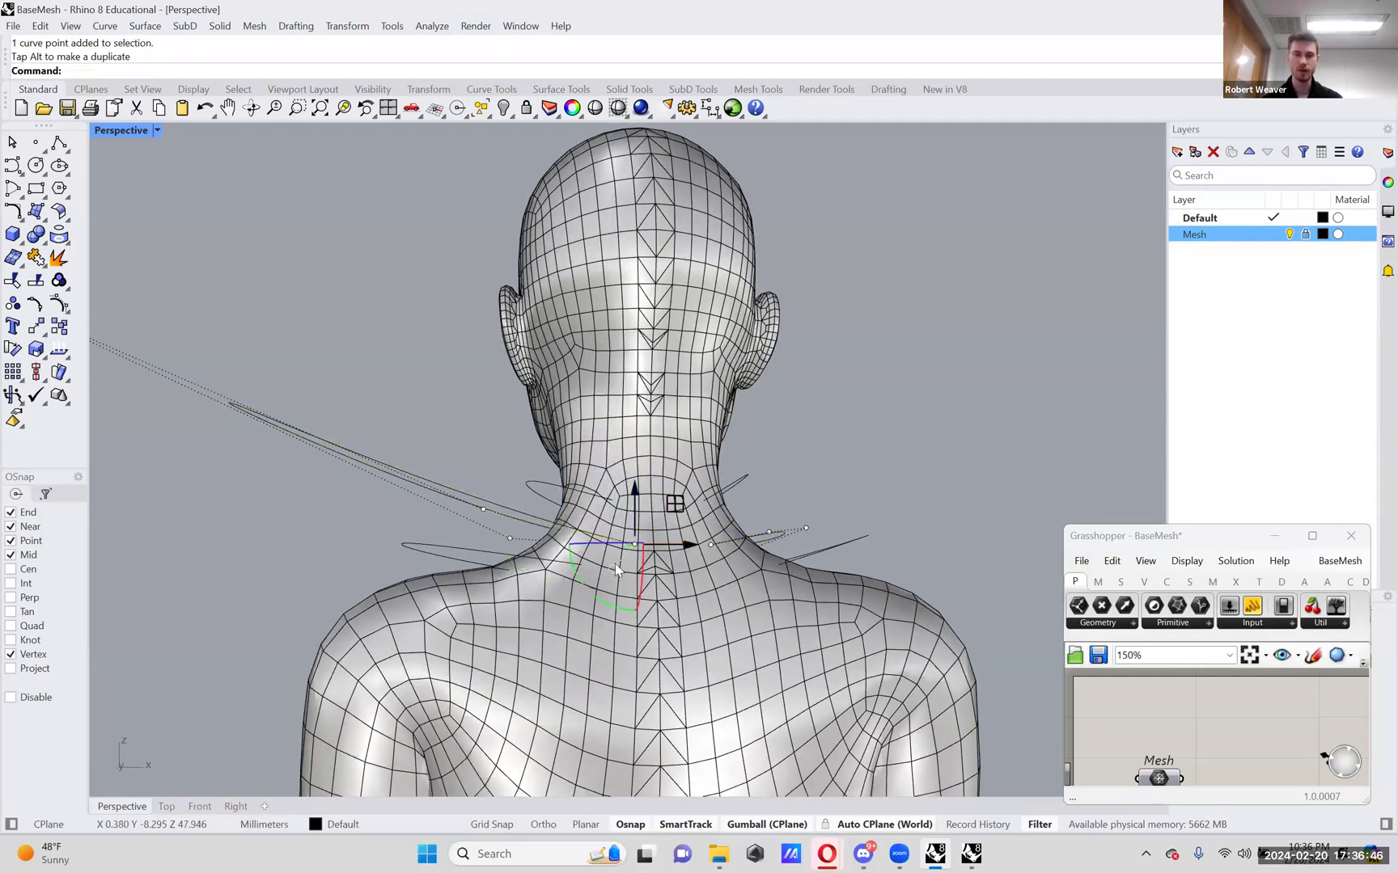
- Pull the outermost control point over the figure's right shoulder farther outward and up
right_drag(509, 570, 777, 542)
click(729, 549)
click(801, 528)
drag(802, 528, 1066, 465)
- Reposition an outer rail control point near the back of the neck
right_drag(717, 561, 705, 624)
scroll(619, 639, up, 3)
click(611, 668)
right_drag(783, 592, 732, 635)
drag(722, 621, 640, 631)
- Shift two more outer rail control points to refine the curve's sweep around the shoulders
right_drag(674, 577, 728, 530)
click(584, 539)
drag(626, 500, 694, 509)
click(272, 475)
drag(311, 429, 447, 447)
- Lower one rail control point slightly and move another sideways to adjust the curve around the body
right_drag(611, 452, 864, 485)
click(781, 581)
drag(865, 521, 867, 552)
right_drag(867, 552, 626, 444)
click(745, 494)
drag(626, 445, 533, 446)
- Inspect the reshaped rails and their control points from behind the shoulder and open the point-editing tools
right_drag(534, 447, 523, 559)
click(509, 491)
click(520, 559)
click(405, 528)
right_drag(405, 528, 398, 481)
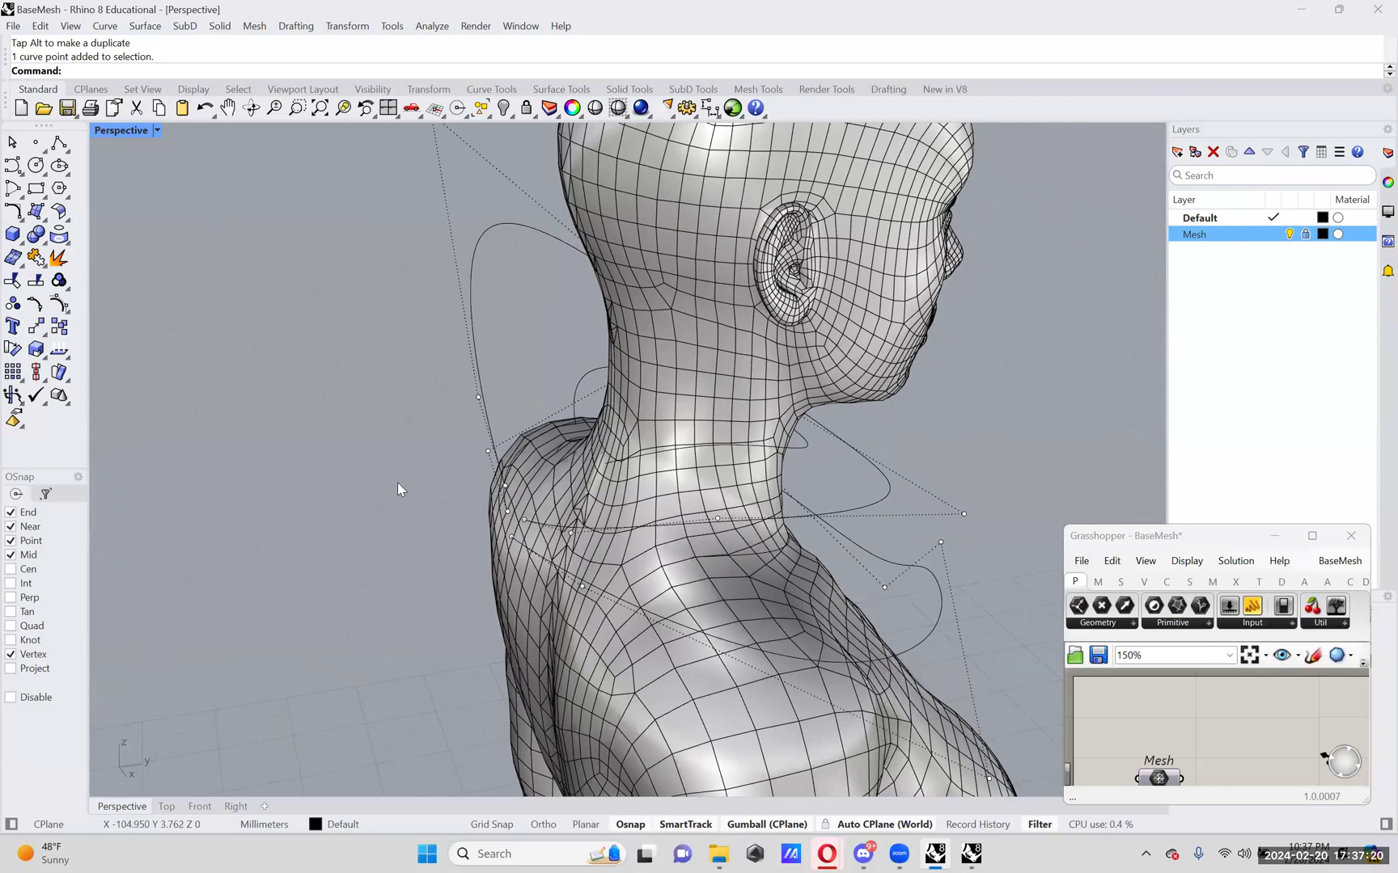
click(66, 314)
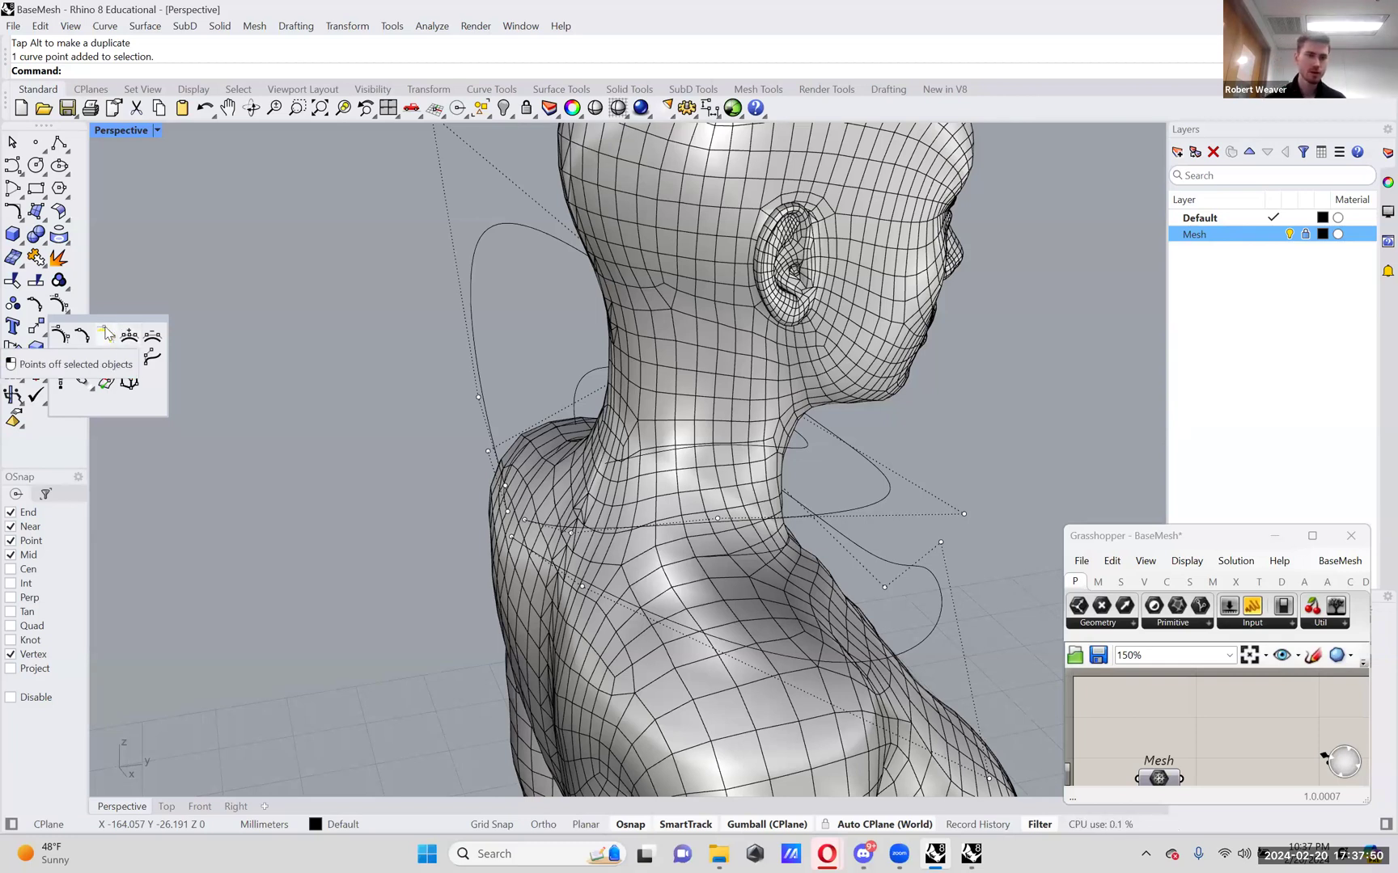
- Select clustered rail control points behind the shoulder and nudge them into a new position
right_drag(321, 405, 525, 454)
click(540, 573)
click(573, 611)
drag(525, 455, 518, 485)
mouse_move(518, 485)
right_down()
mouse_move(508, 524)
mouse_move(501, 477)
mouse_move(519, 472)
right_up()
click(508, 522)
shift+click(507, 492)
shift+click(506, 491)
drag(544, 459, 574, 479)
- Raise a rail control point and reposition another after viewing the curves from a different side
right_drag(574, 479, 728, 433)
click(785, 490)
click(728, 431)
drag(596, 394, 595, 338)
right_drag(489, 396, 728, 404)
drag(732, 428, 623, 364)
- Select another rail control point and shift it up along the neck and shoulder area
right_drag(599, 396, 702, 425)
click(631, 552)
right_drag(631, 551, 443, 561)
drag(474, 541, 534, 470)
- Move a rail's end control point down the back of the neck near the body's centerline
right_drag(534, 470, 635, 366)
scroll(492, 461, up, 2)
click(537, 391)
click(523, 374)
drag(635, 367, 664, 491)
right_drag(665, 492, 550, 534)
drag(566, 552, 570, 558)
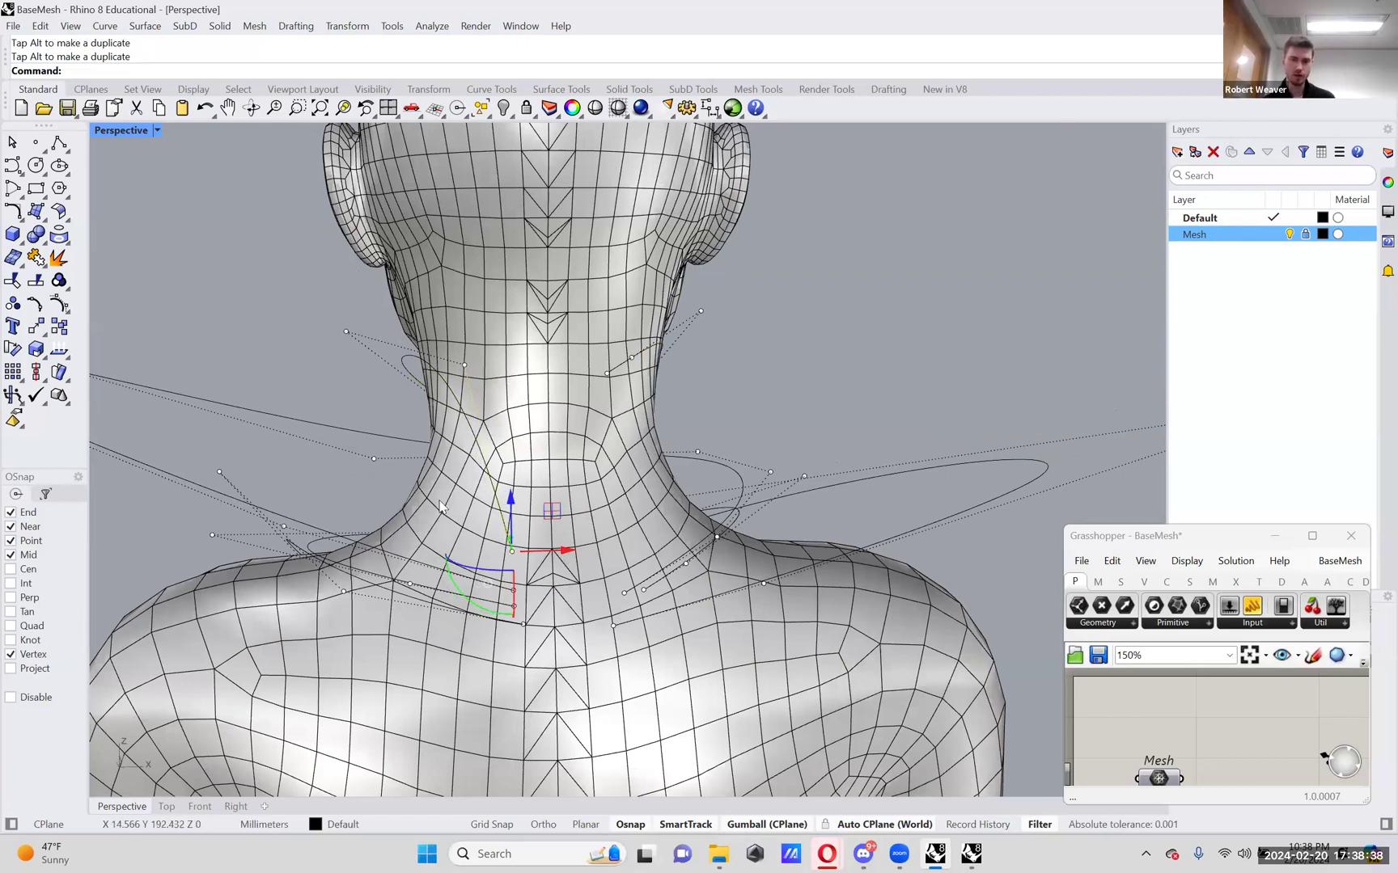
- Lower a rail control point beside the back of the neck and shift it slightly sideways
right_drag(531, 536, 593, 558)
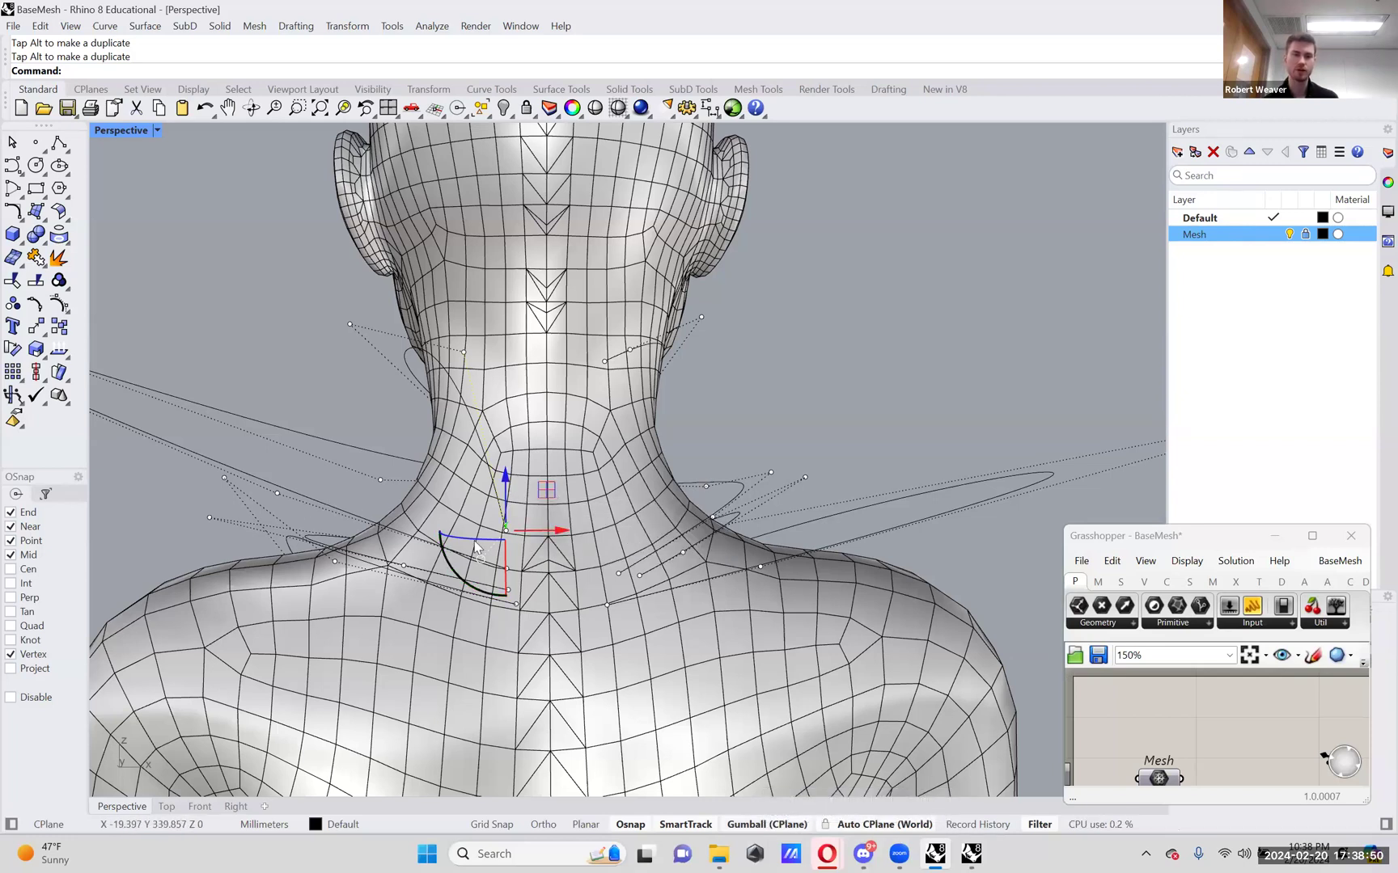
click(605, 362)
drag(645, 321, 645, 506)
right_drag(708, 519, 849, 521)
drag(634, 545, 674, 548)
- Select the neighbouring rail control point on the same side of the neck and move it down
right_drag(606, 540, 658, 334)
click(625, 357)
drag(658, 320, 674, 380)
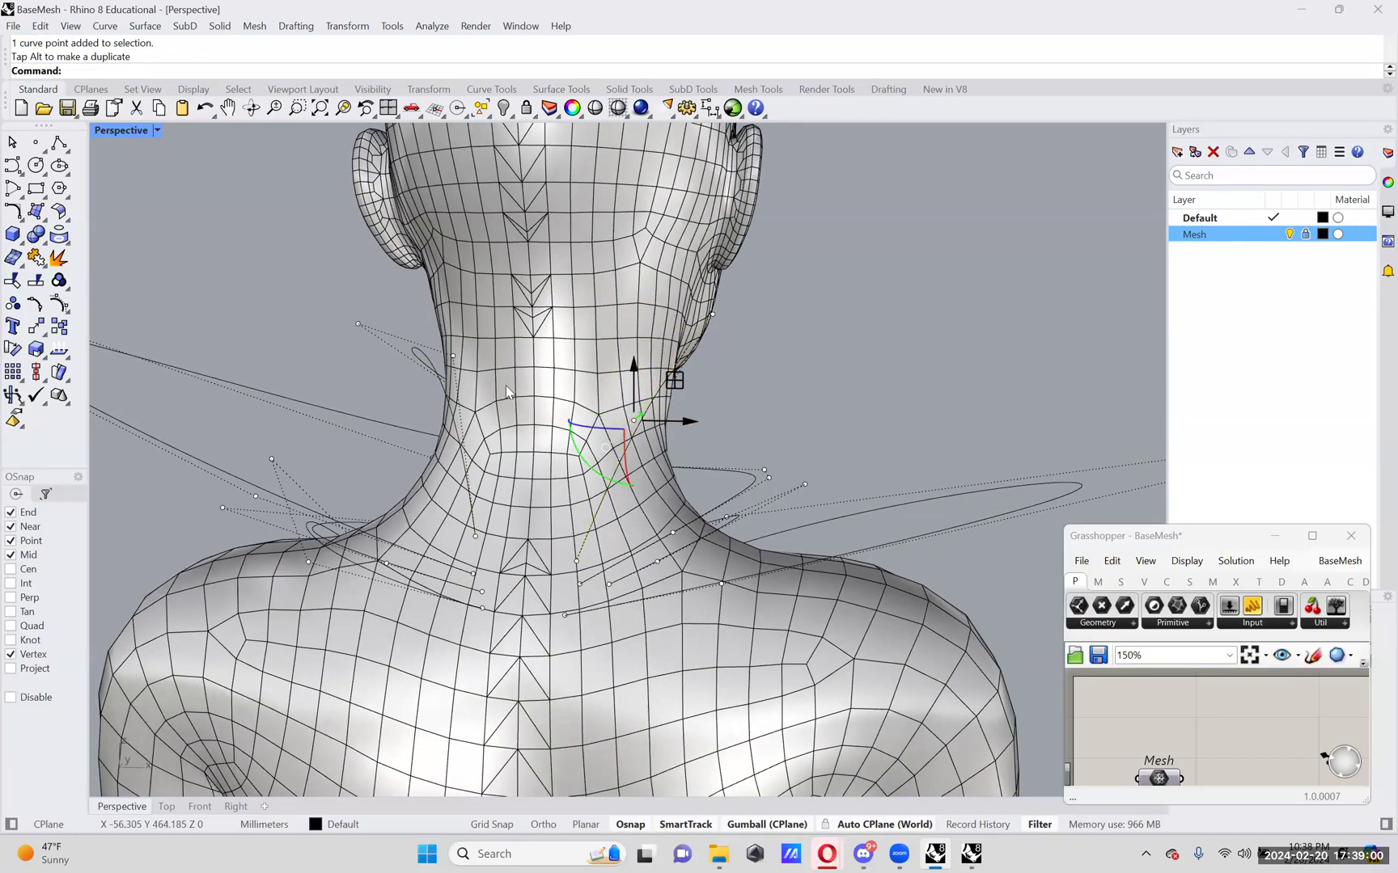
- Lower the rail control point on the opposite side of the neck and fine-tune its position from another angle
click(453, 356)
right_drag(452, 355, 517, 344)
drag(518, 307, 514, 380)
right_drag(515, 380, 654, 378)
drag(652, 378, 646, 372)
- Select two rail control points together behind the neck and move them down
right_drag(646, 372, 449, 463)
click(547, 488)
shift+click(688, 457)
drag(449, 463, 434, 548)
- Check the rail curves from the front of the body and hide their control points
right_drag(437, 546, 349, 375)
scroll(350, 375, up, 2)
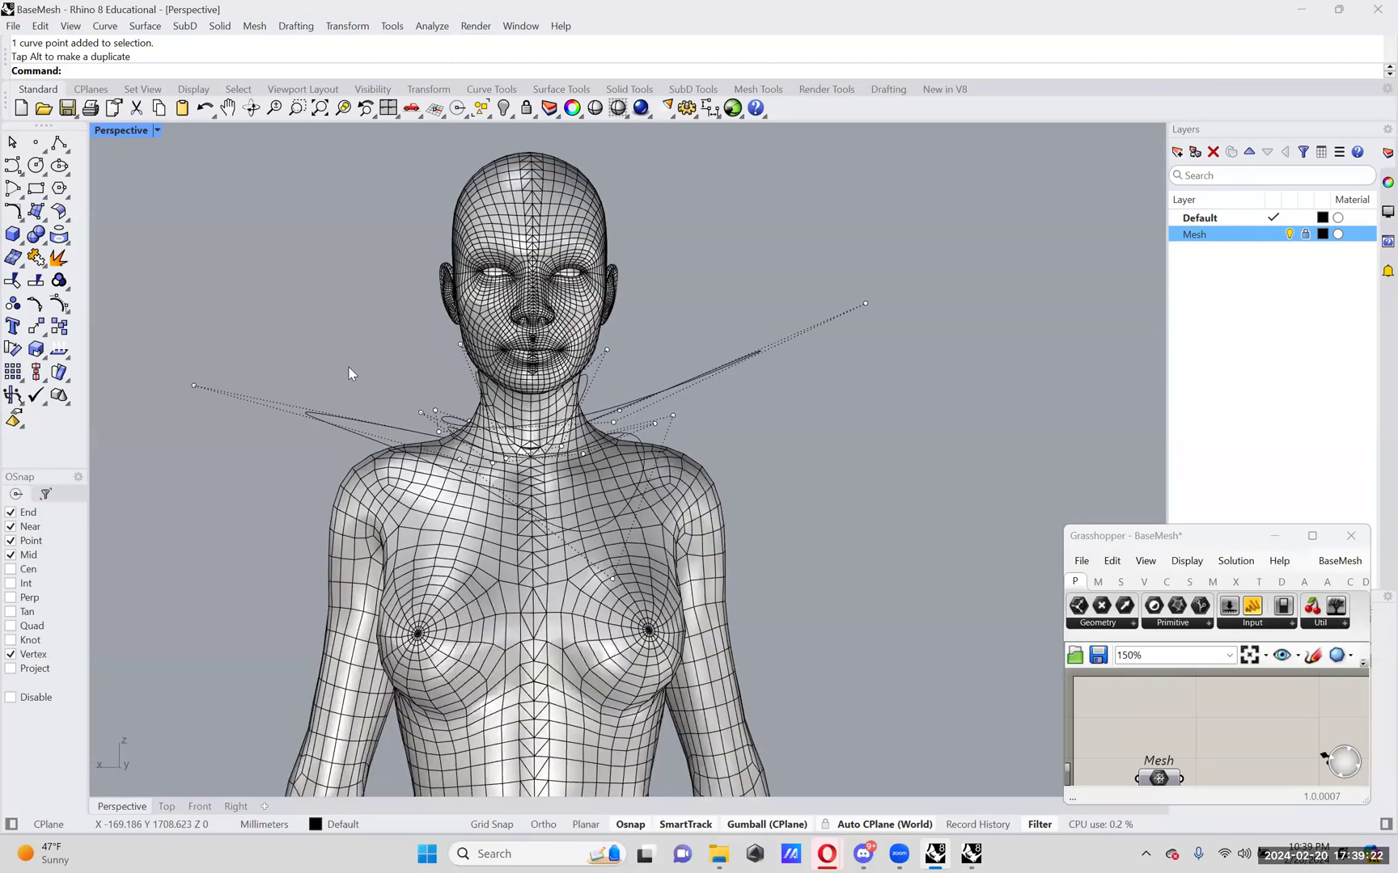
scroll(340, 375, up, 1)
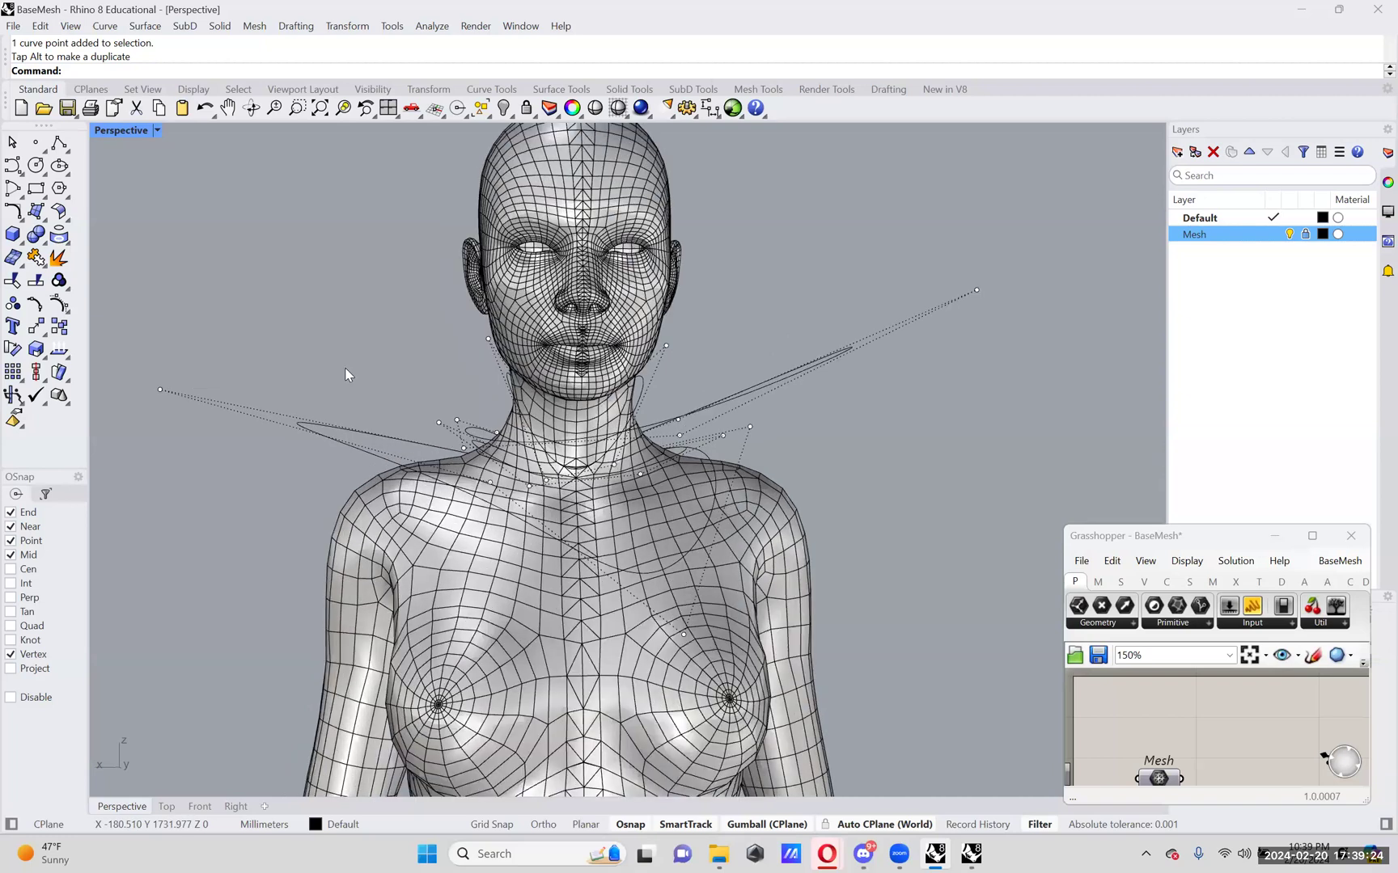
right_drag(343, 374, 354, 396)
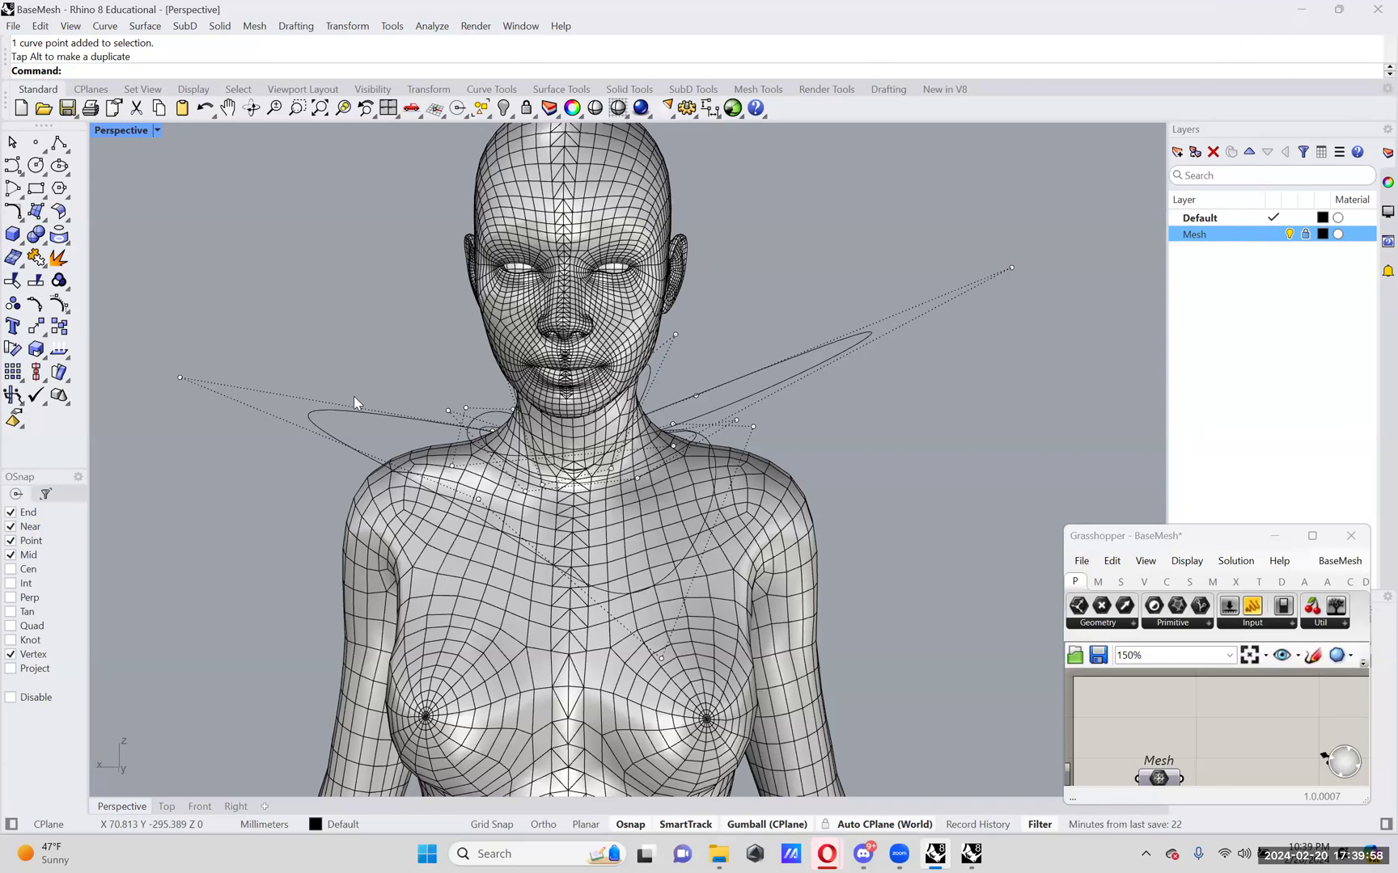
mouse_move(362, 389)
right_down()
mouse_move(372, 336)
mouse_move(387, 362)
mouse_move(470, 366)
mouse_move(364, 373)
mouse_move(378, 395)
mouse_move(380, 363)
mouse_move(381, 381)
right_up()
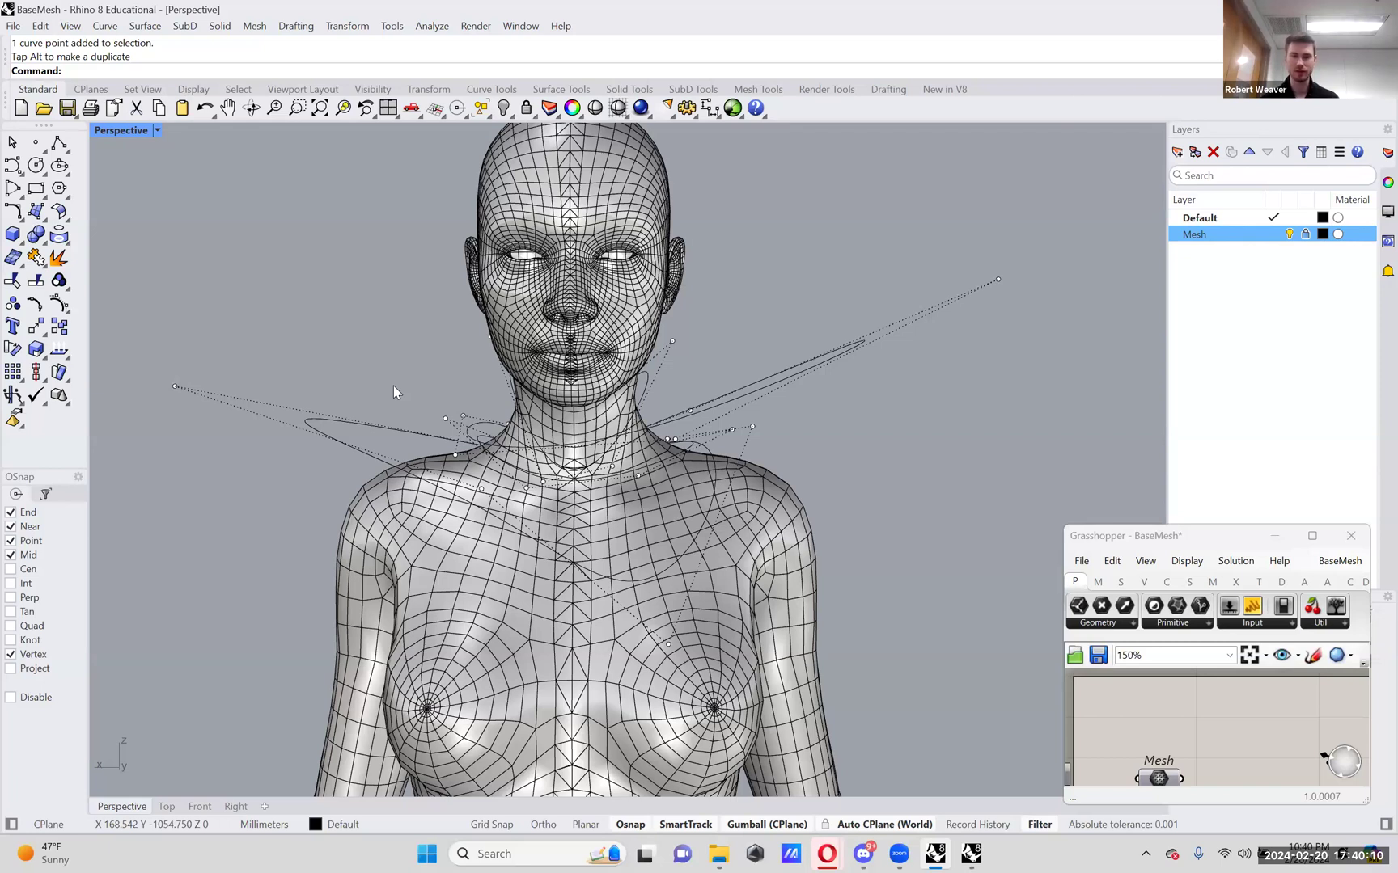
right_drag(390, 383, 477, 484)
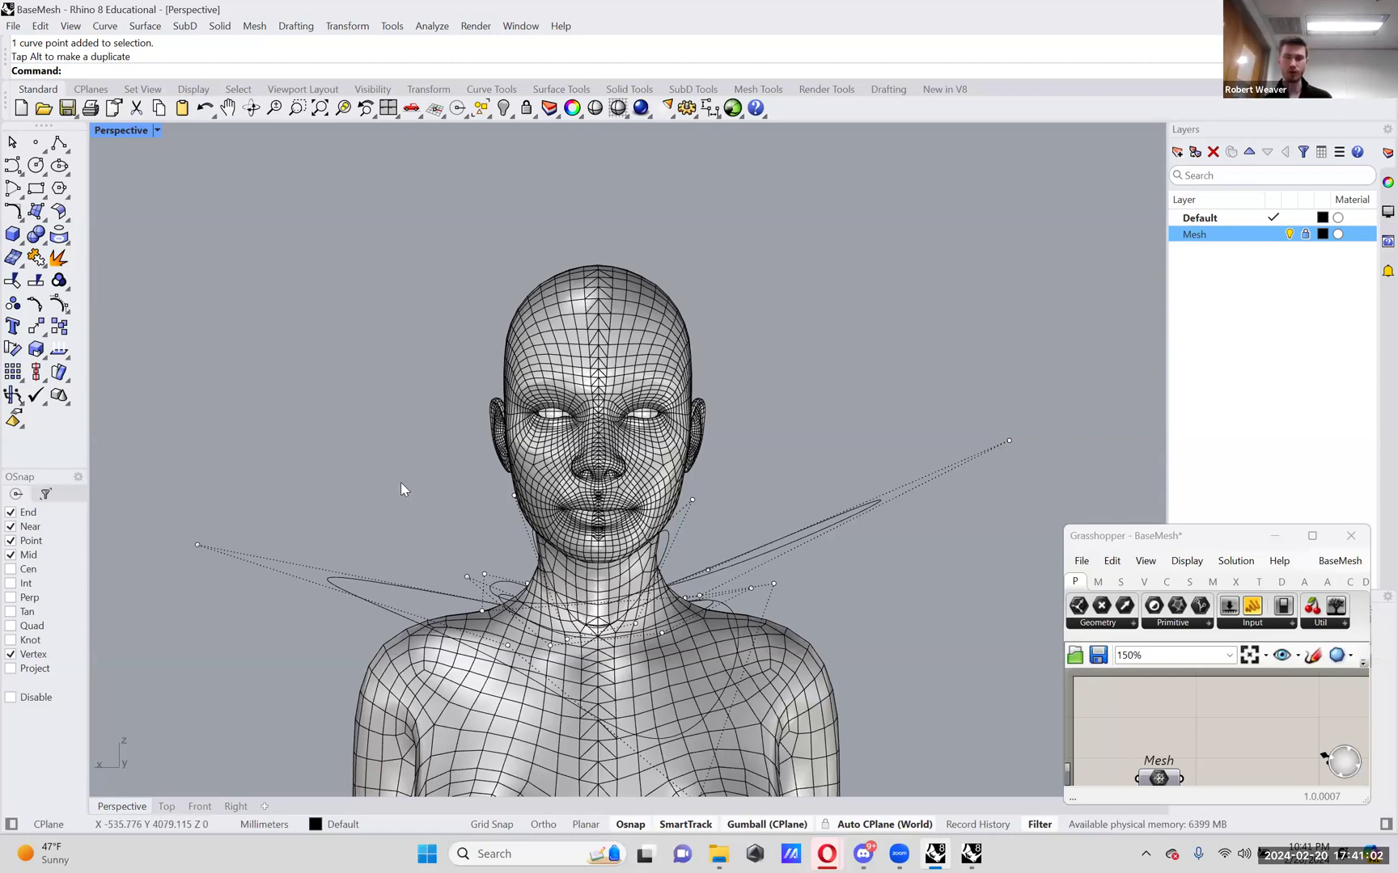
right_click(59, 306)
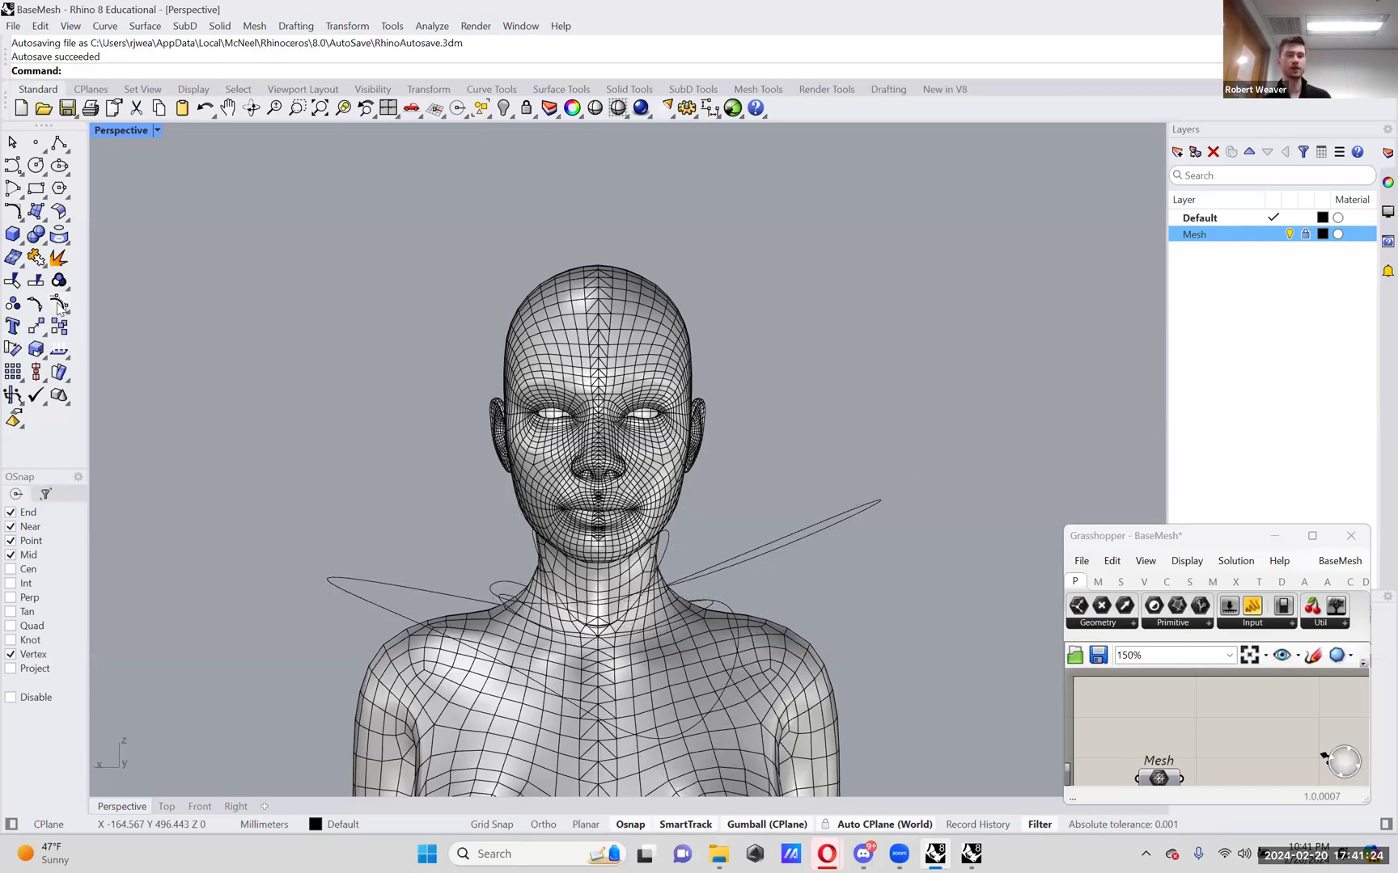
- Show the control points of the outer rail curves that extend beyond the shoulders
click(58, 306)
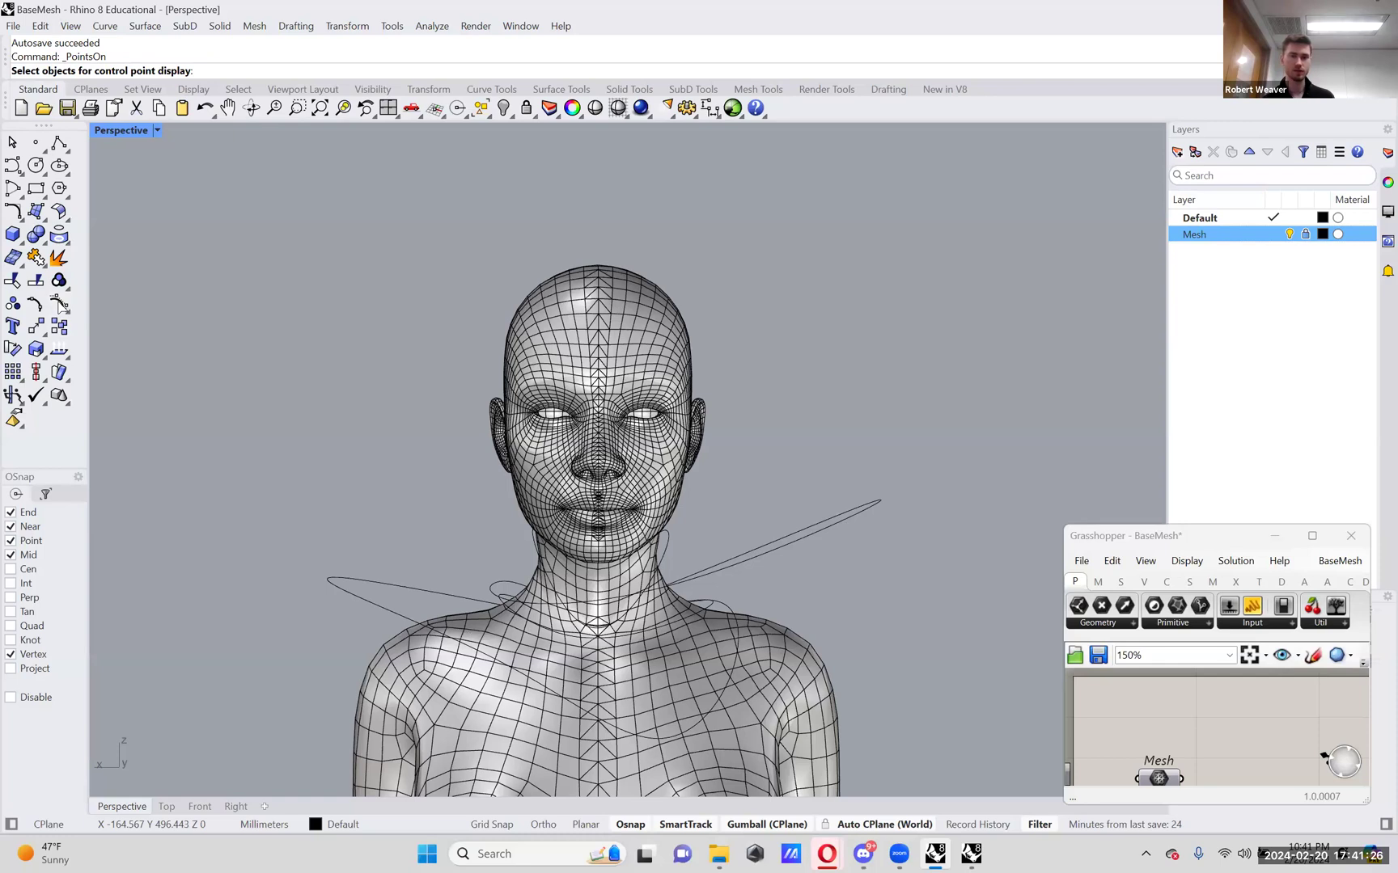
click(749, 562)
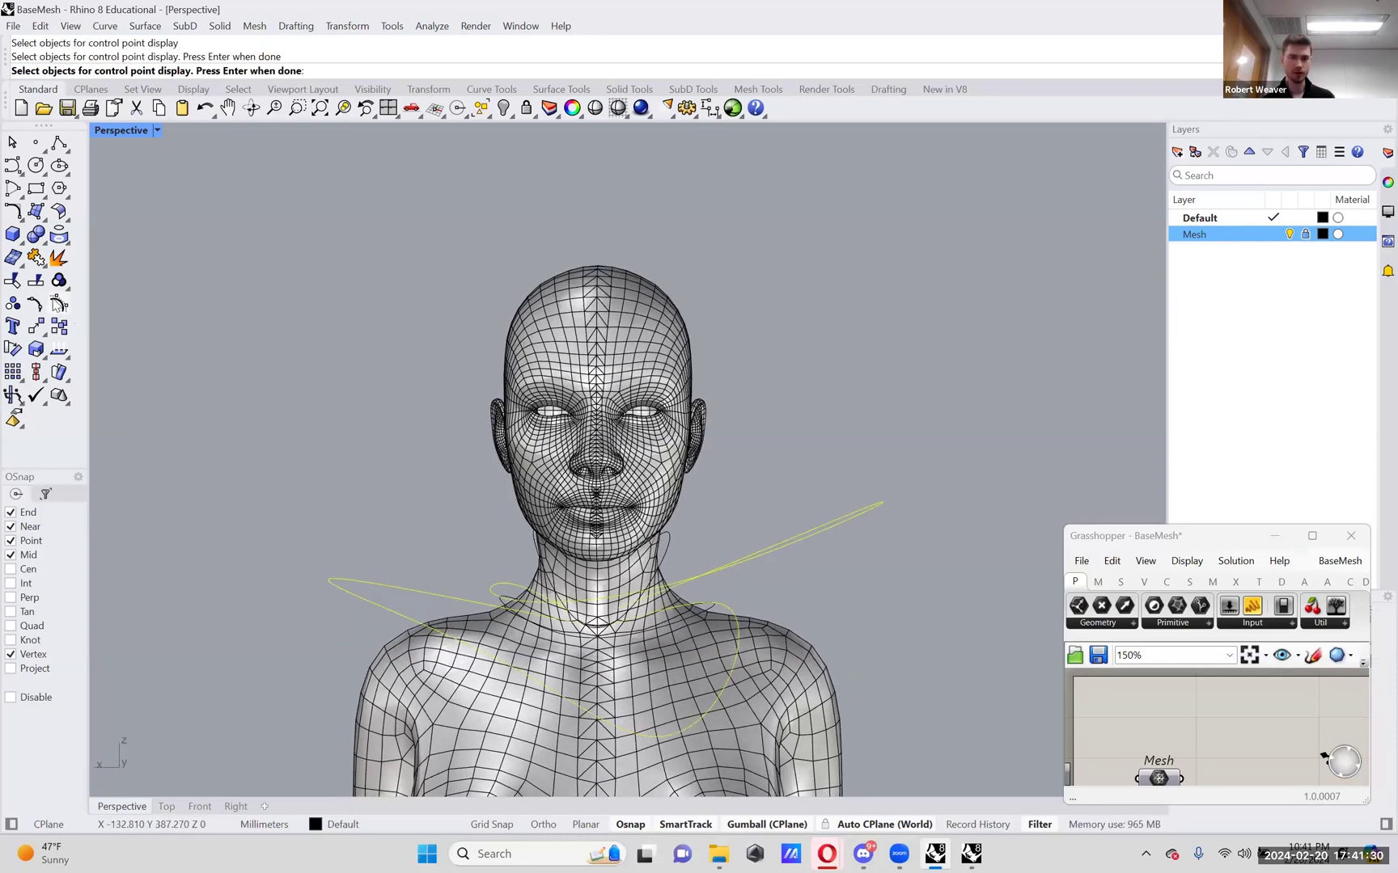
click(58, 306)
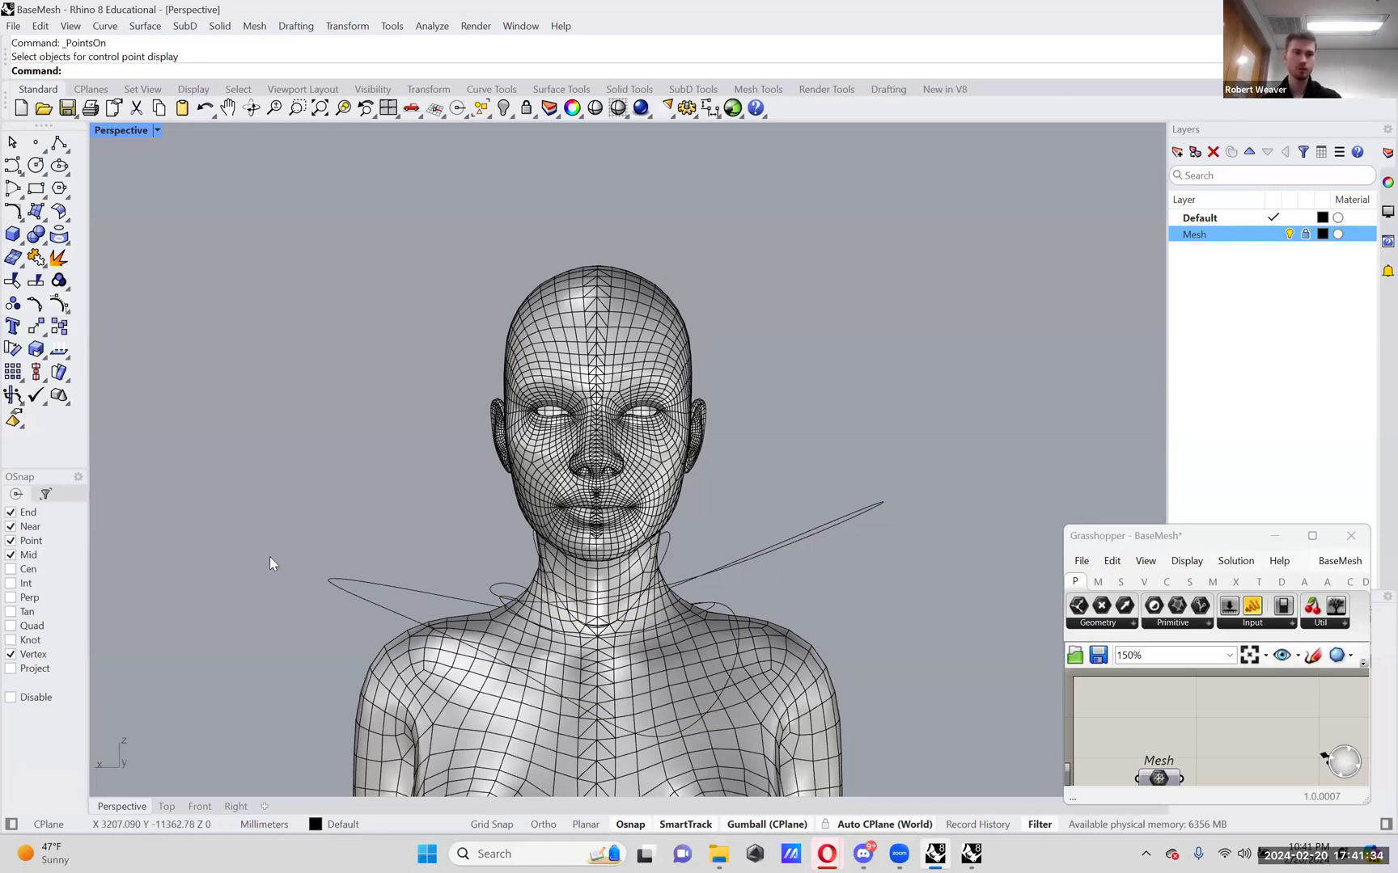
click(784, 550)
click(387, 587)
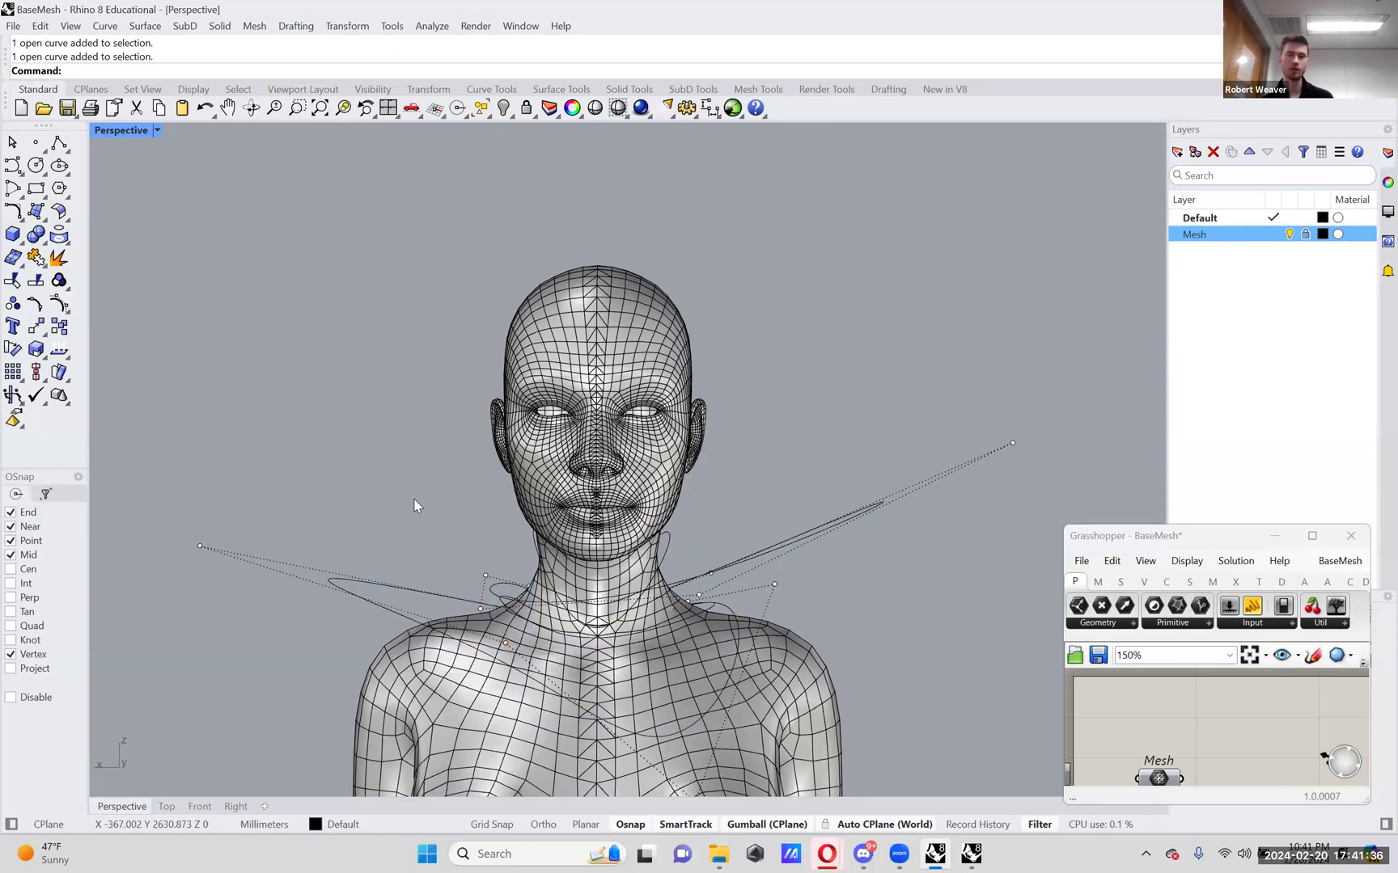
click(403, 589)
key(Escape)
- Nudge the control point at the outer rail's far raised tip and hide the control points
click(873, 509)
click(1016, 436)
click(882, 505)
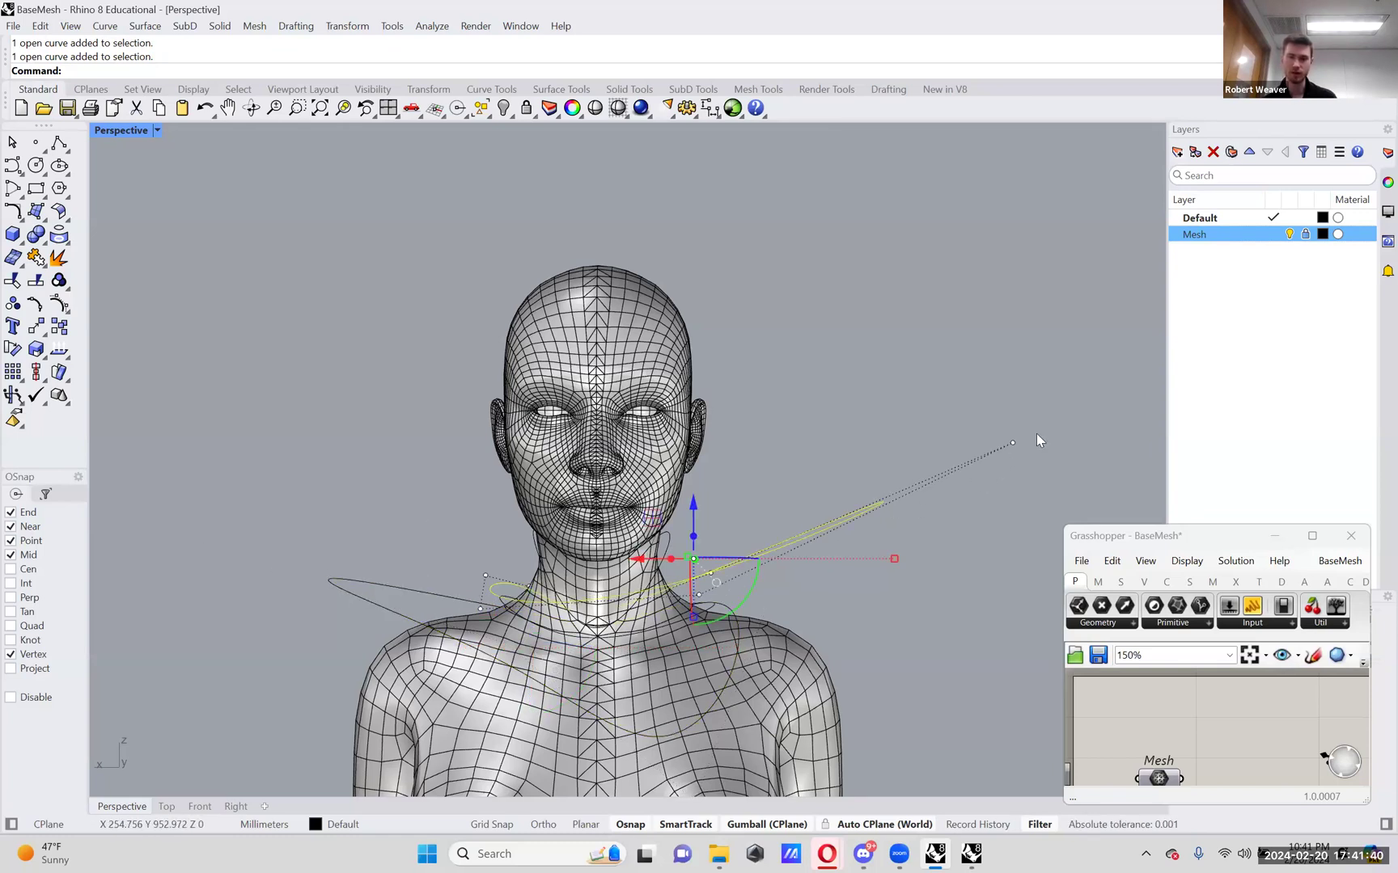
click(1013, 441)
drag(935, 411, 940, 400)
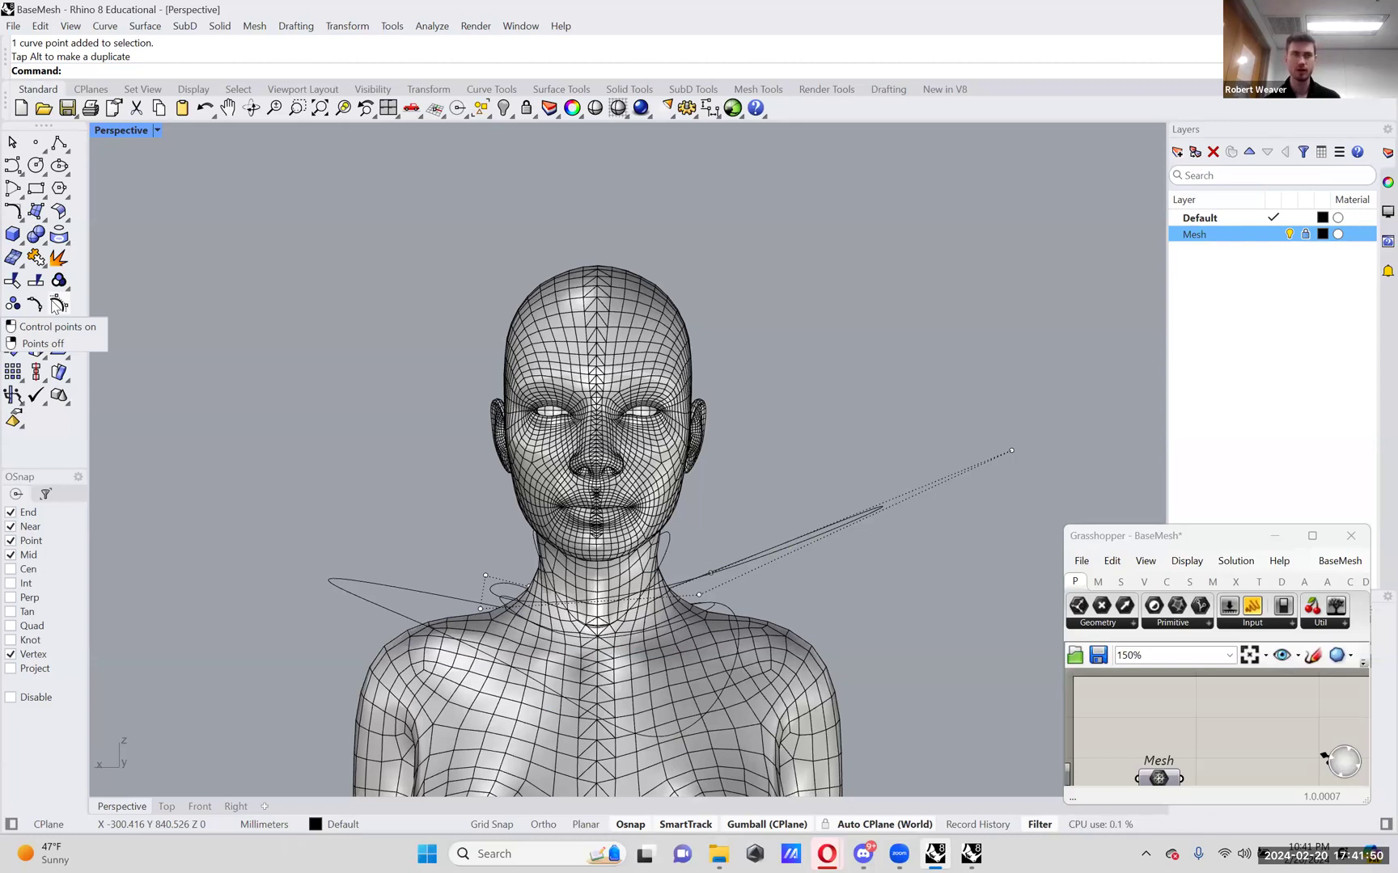
right_click(55, 306)
mouse_move(409, 475)
right_down()
mouse_move(396, 458)
mouse_move(566, 473)
mouse_move(384, 476)
mouse_move(400, 471)
right_up()
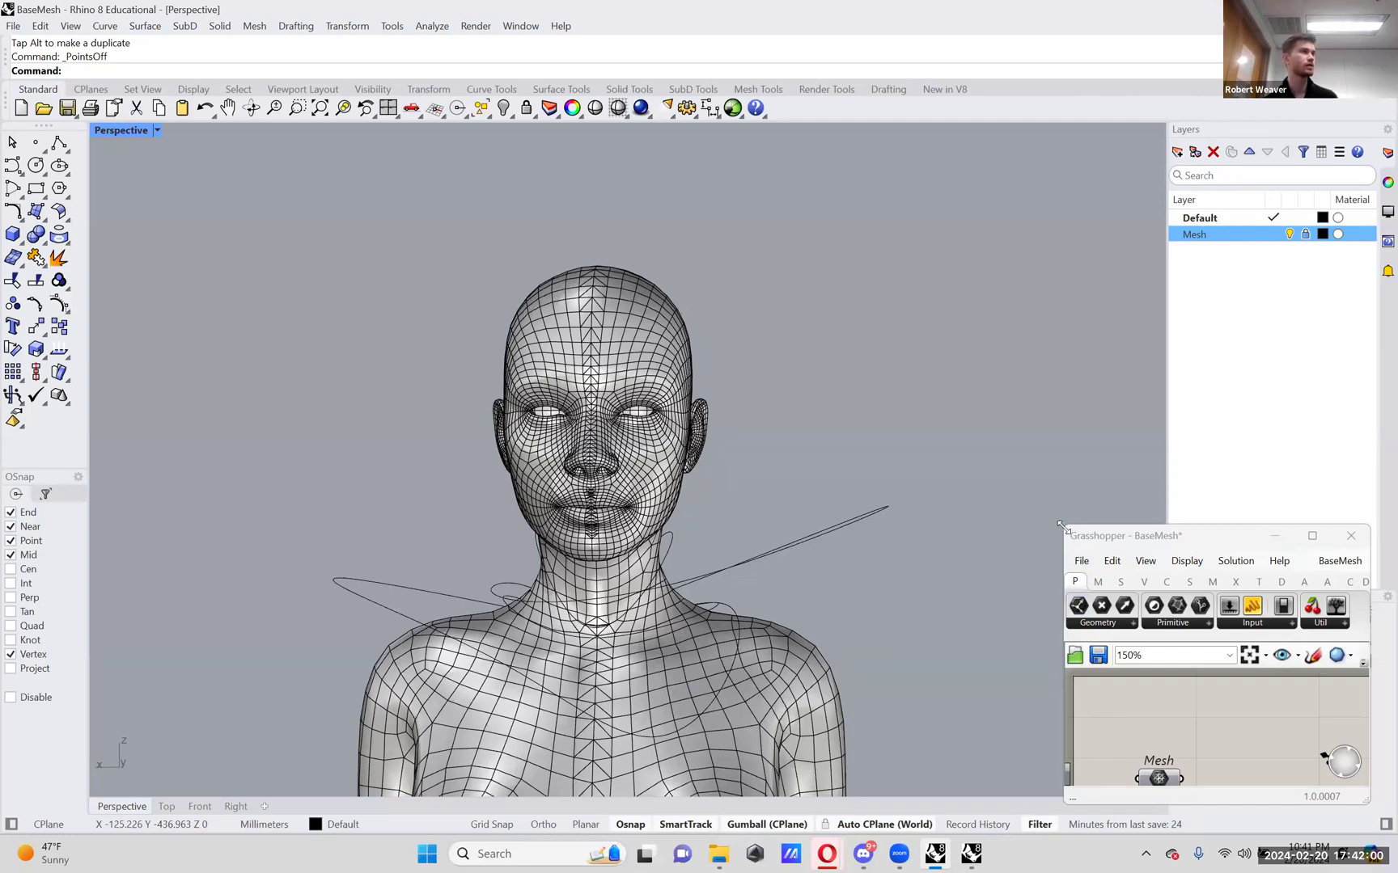
- Enlarge the Grasshopper window and reframe the body mesh in the remaining viewport space
drag(1062, 527, 829, 191)
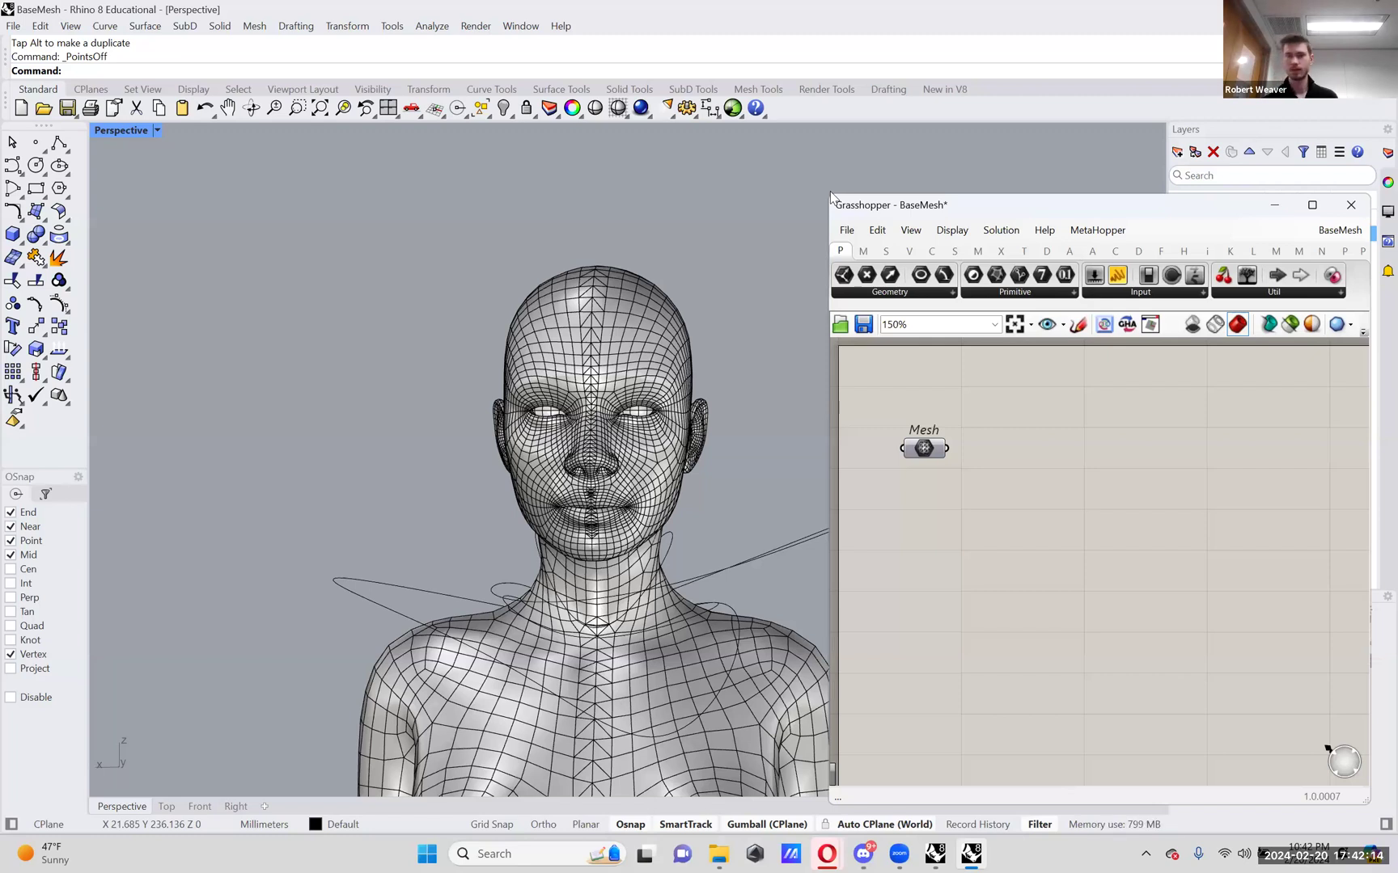
drag(825, 199, 805, 100)
right_drag(706, 317, 537, 310)
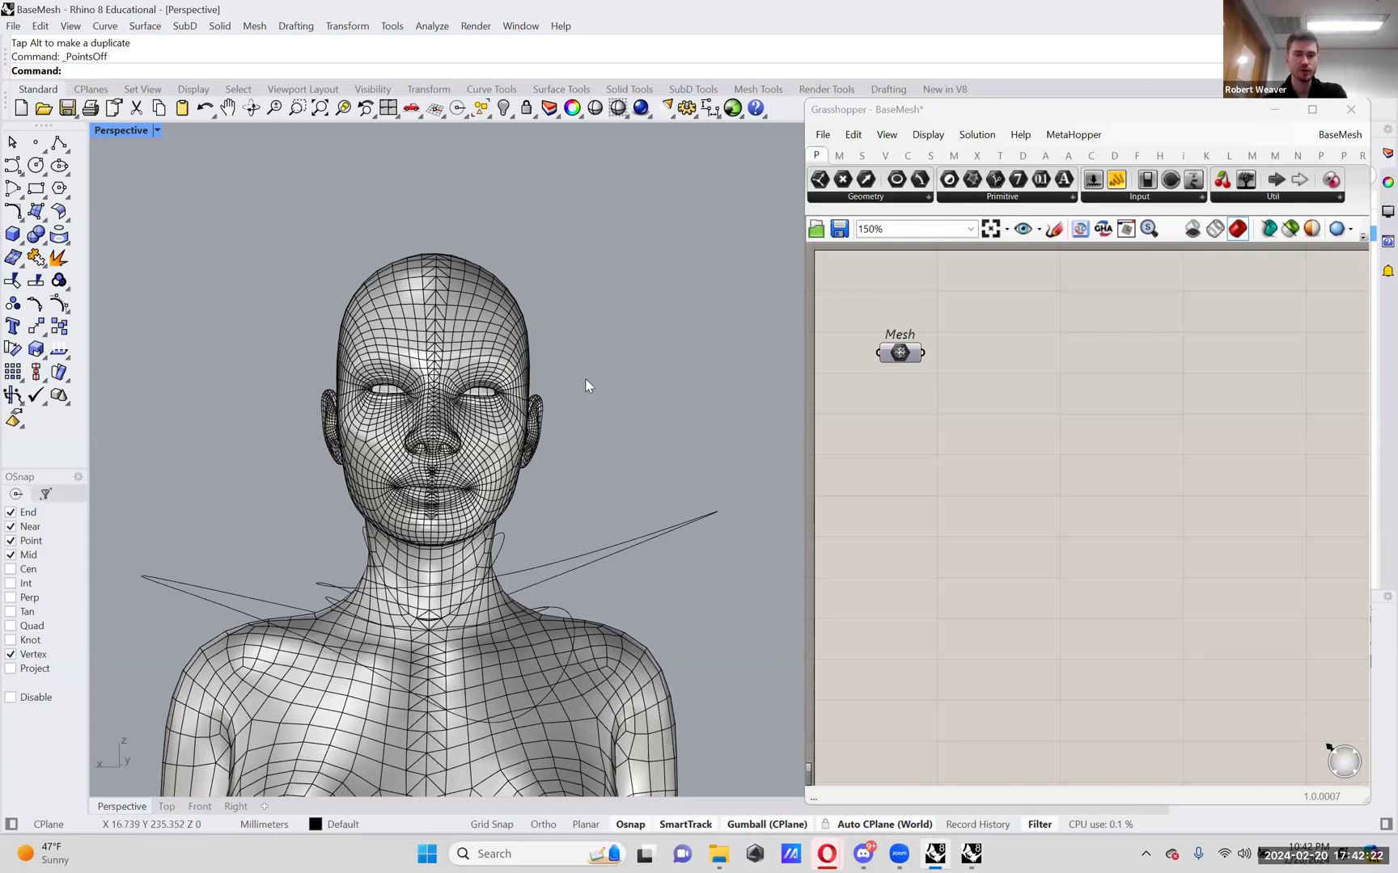
right_drag(584, 436, 768, 441)
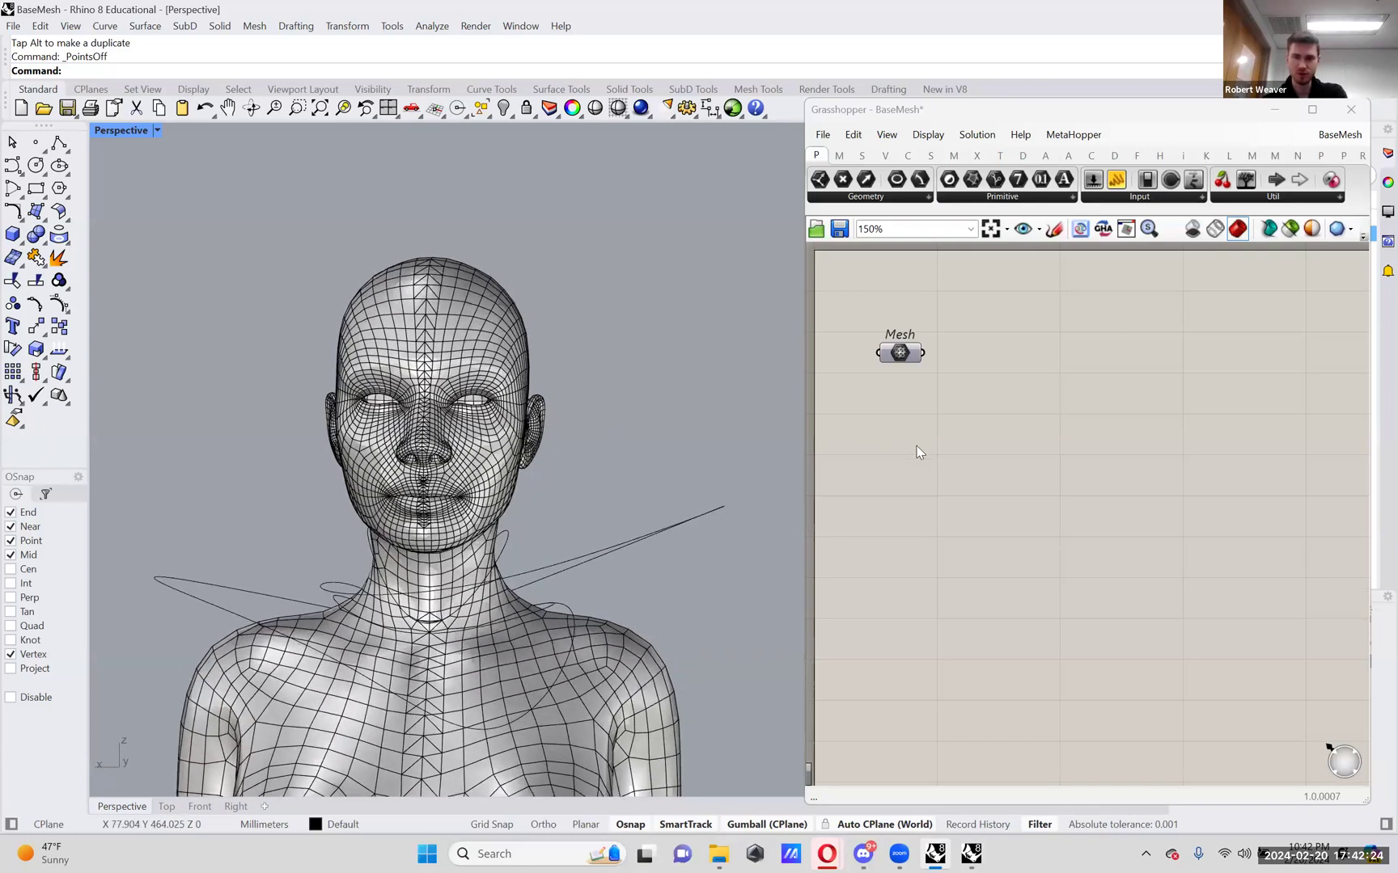
- Add a Curve parameter to the Grasshopper canvas and place it below the Mesh parameter
double_click(918, 512)
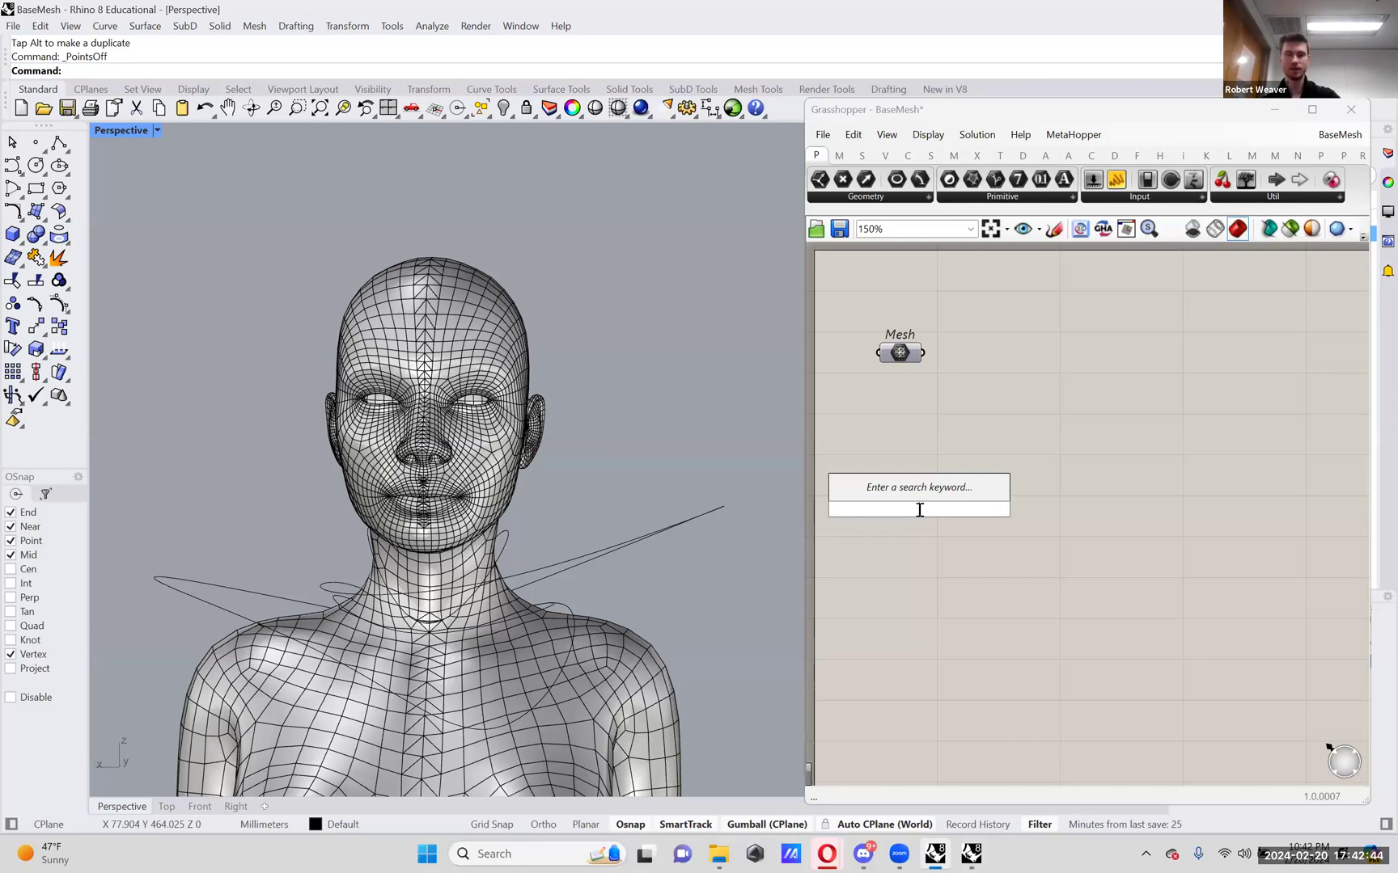
click(868, 200)
mouse_move(1002, 200)
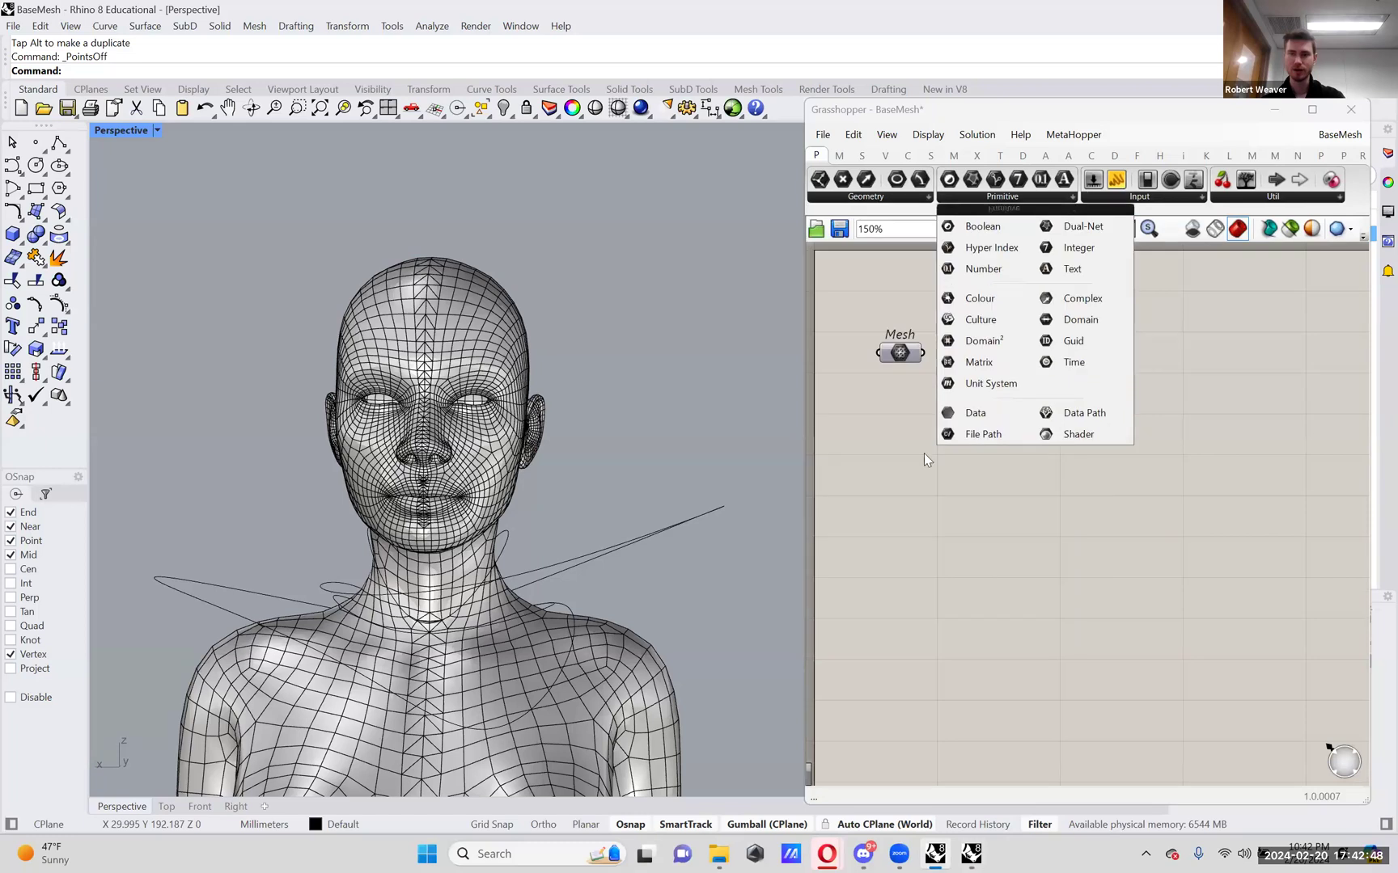
double_click(920, 540)
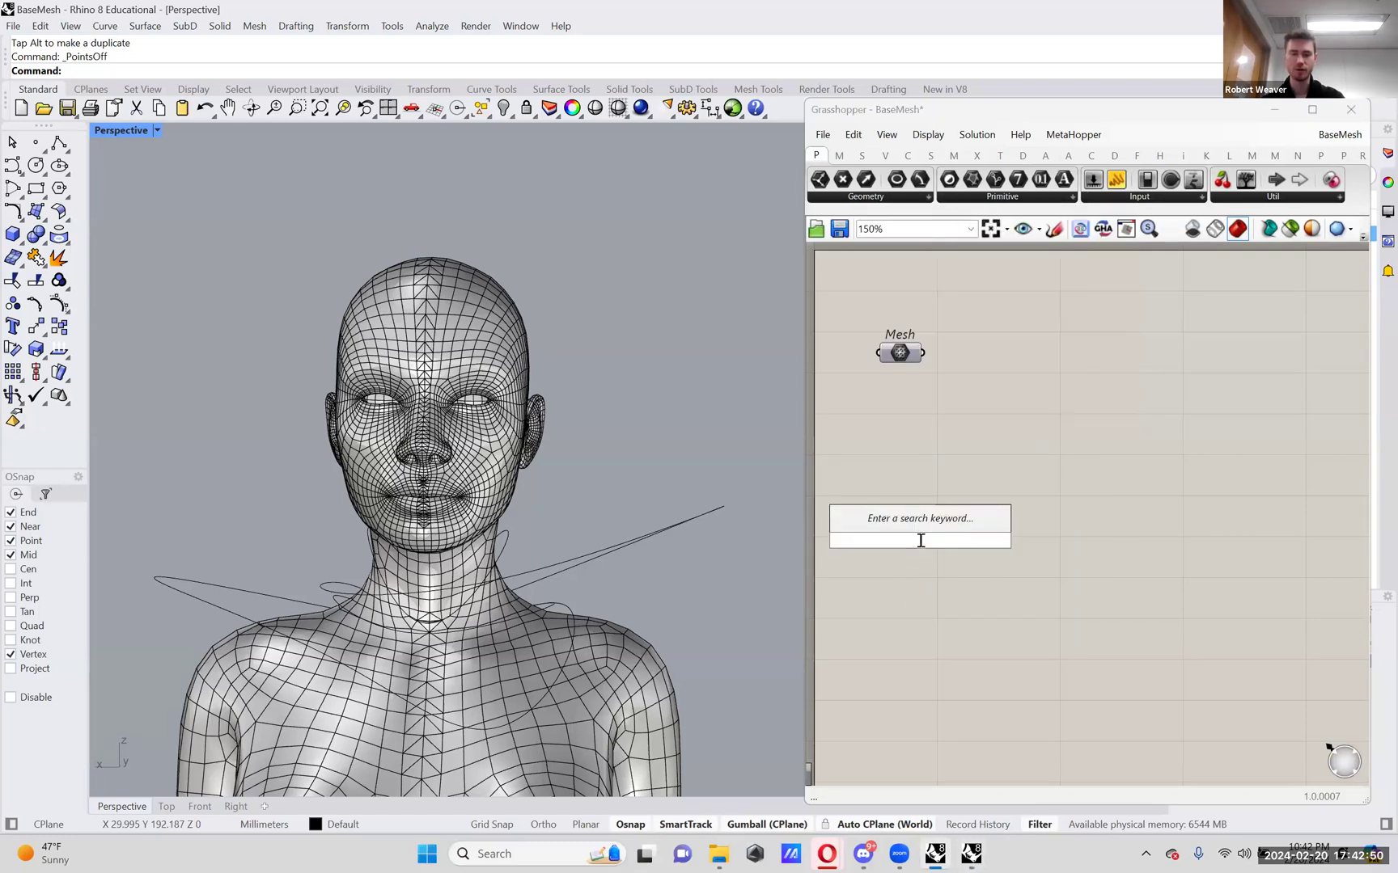
text(crv)
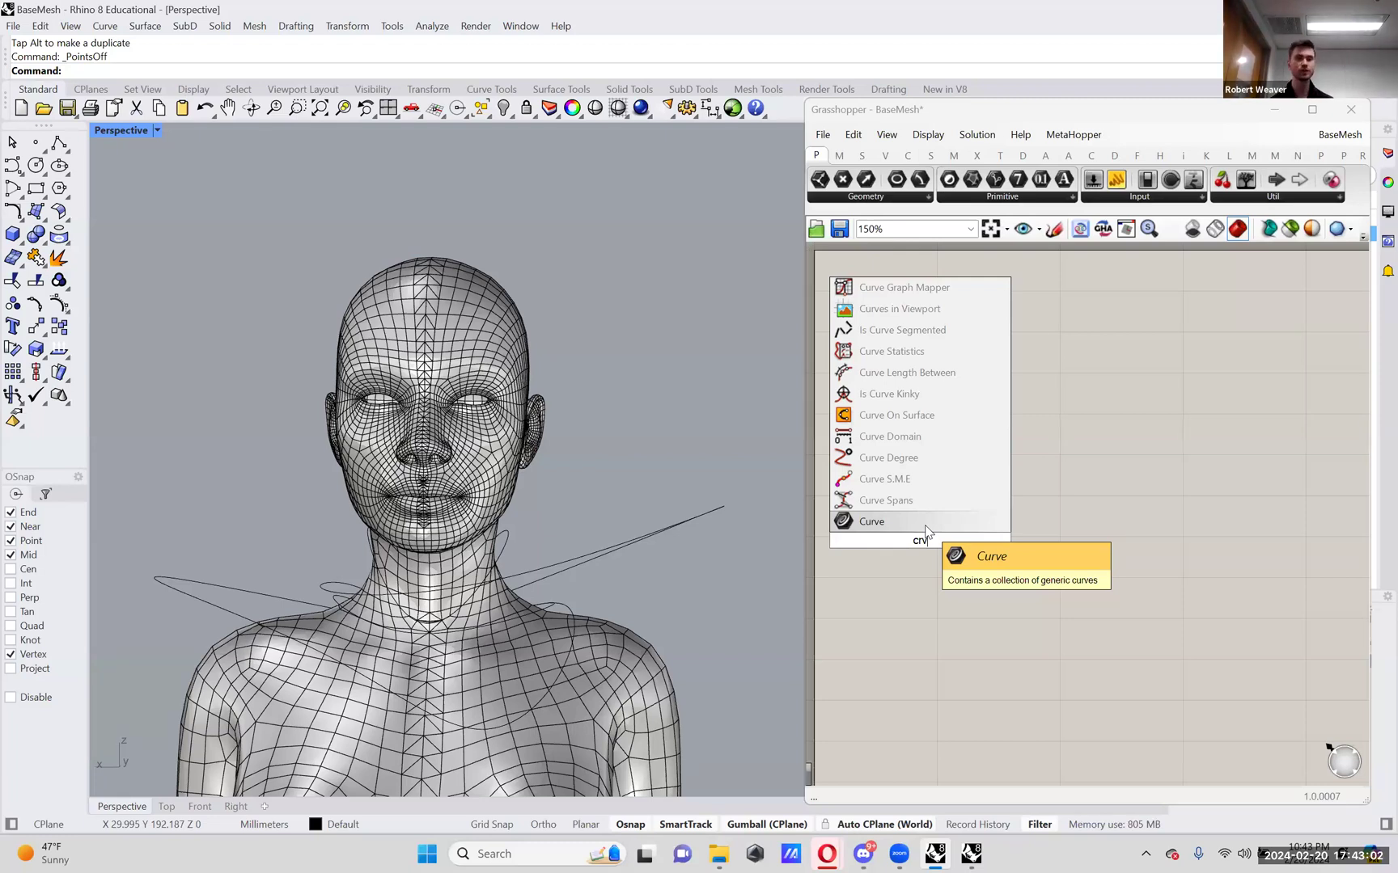
click(925, 526)
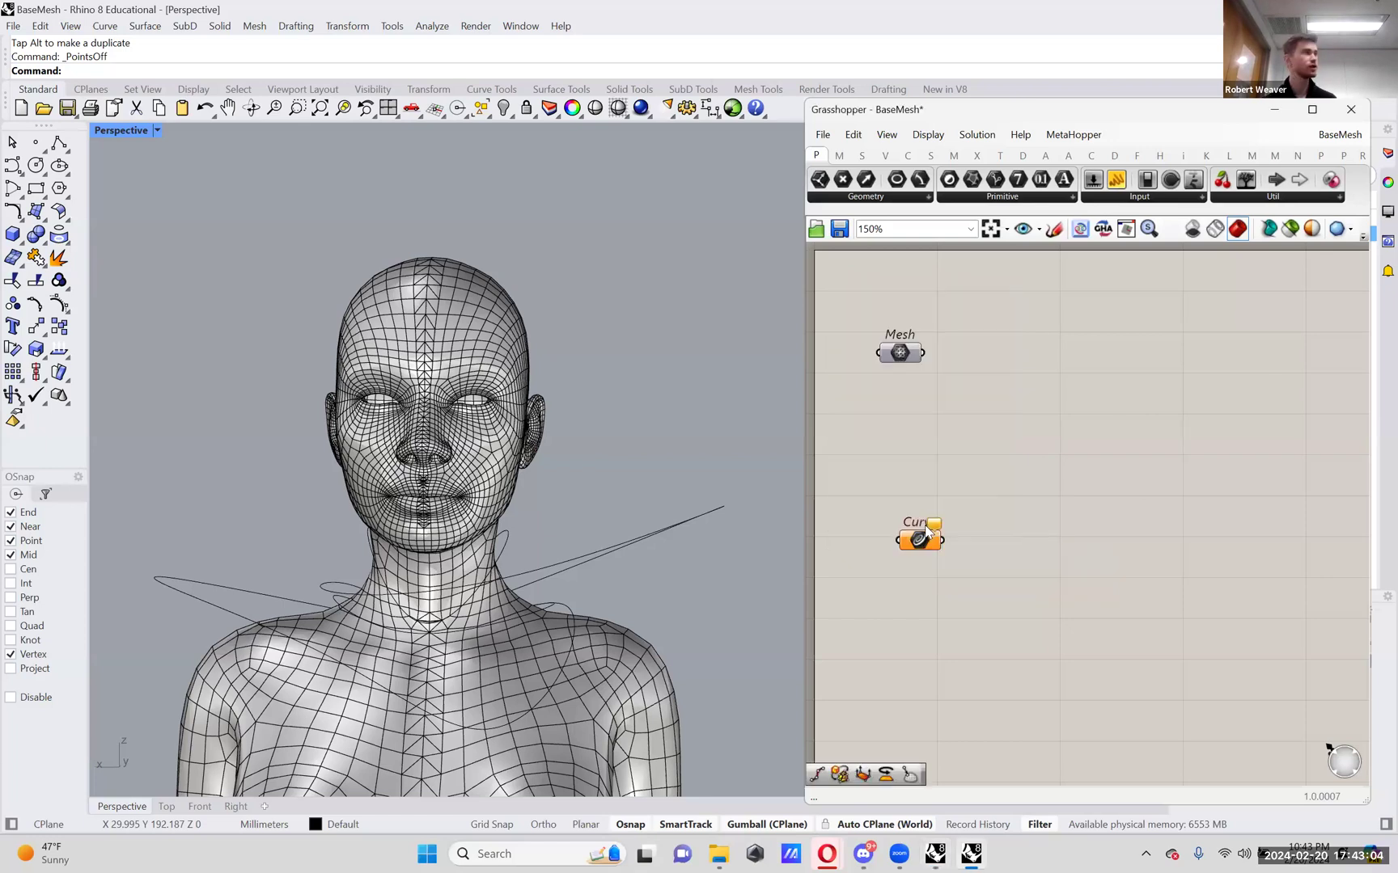
drag(929, 542, 930, 476)
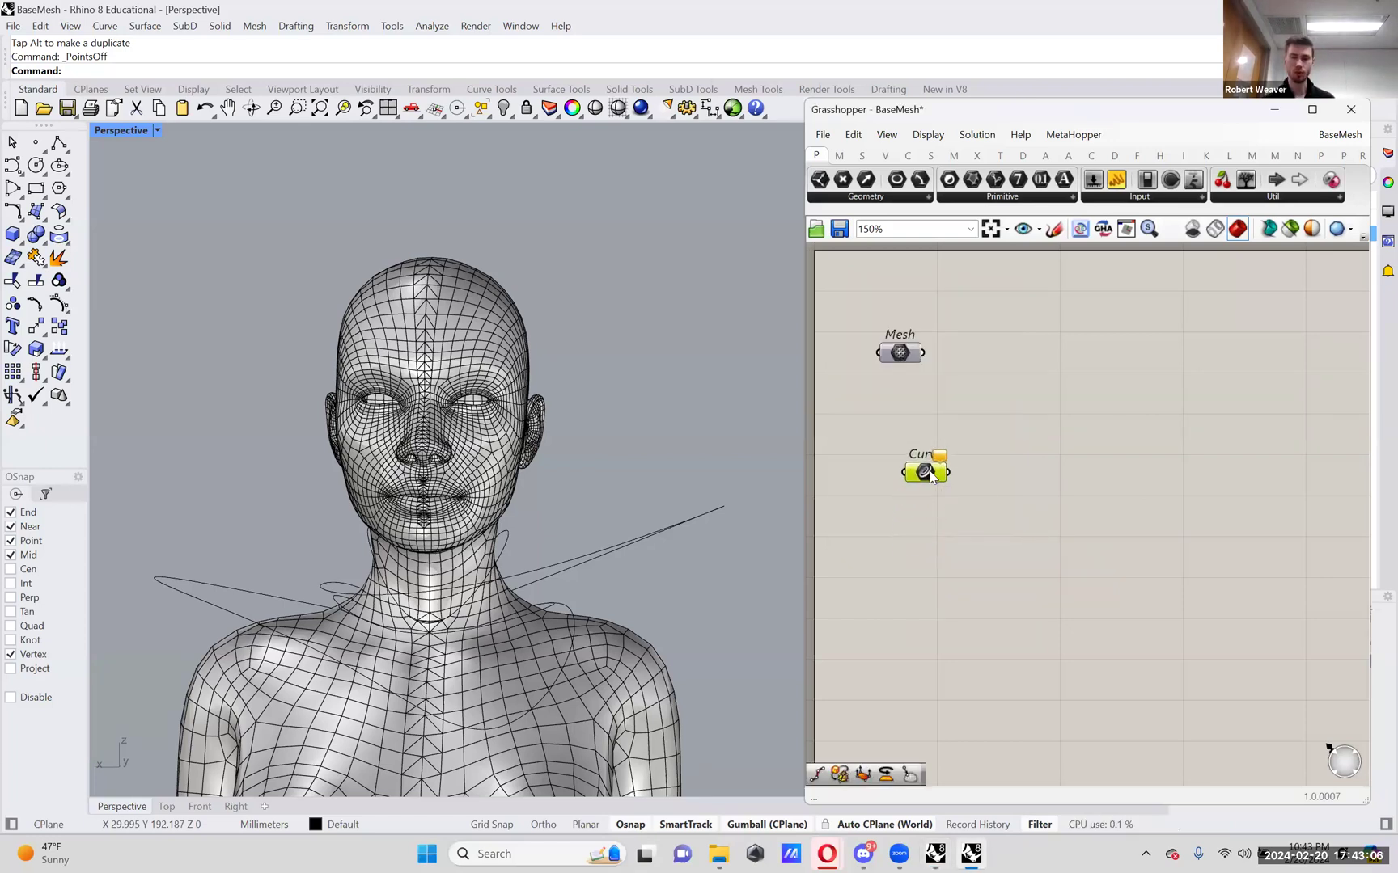
- Duplicate the Curve parameter to make a vertical stack of four
scroll(930, 475, up, 3)
scroll(988, 484, down, 3)
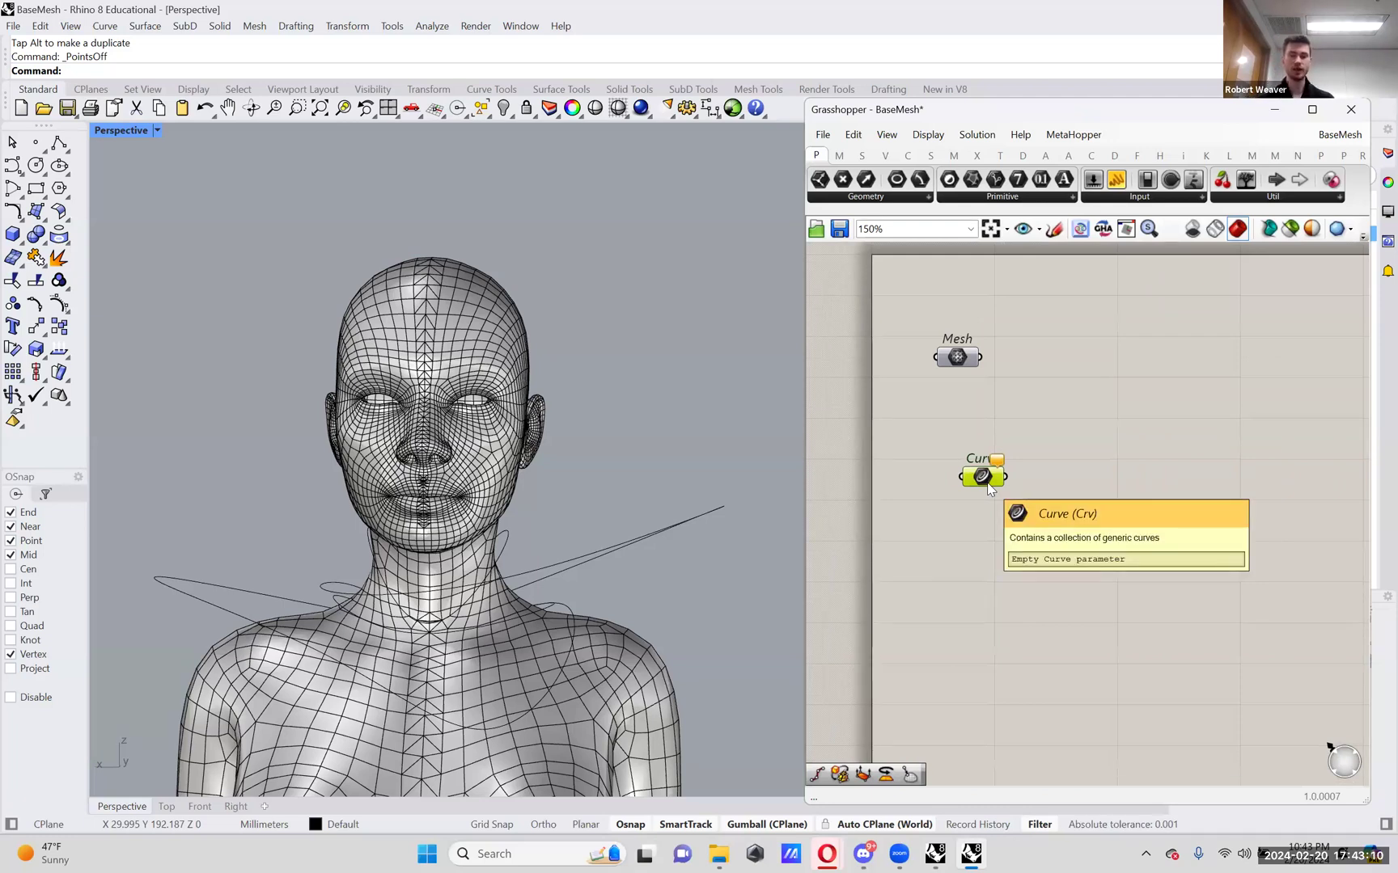
alt+drag(987, 484, 952, 441)
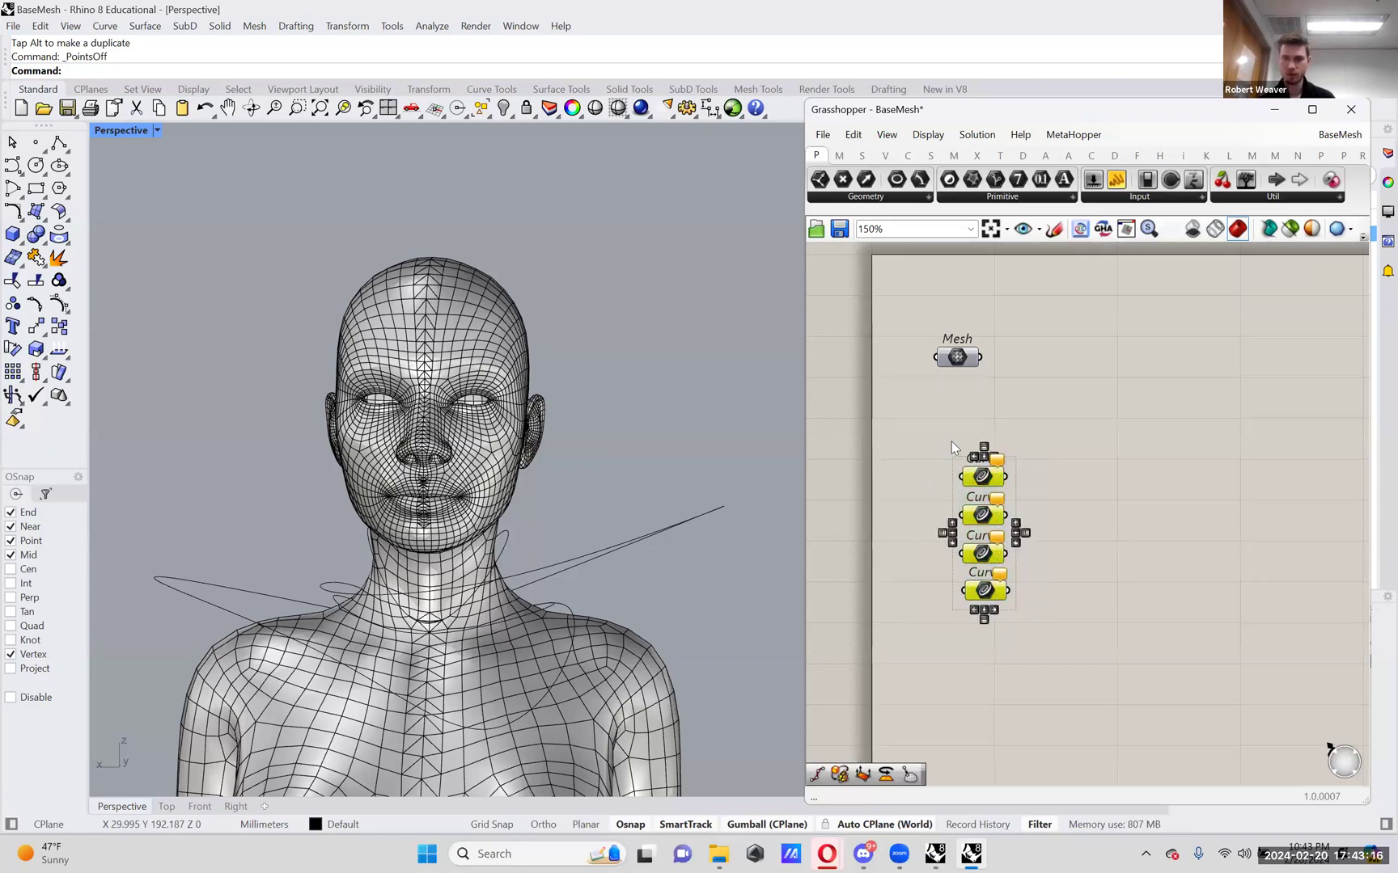
click(1059, 416)
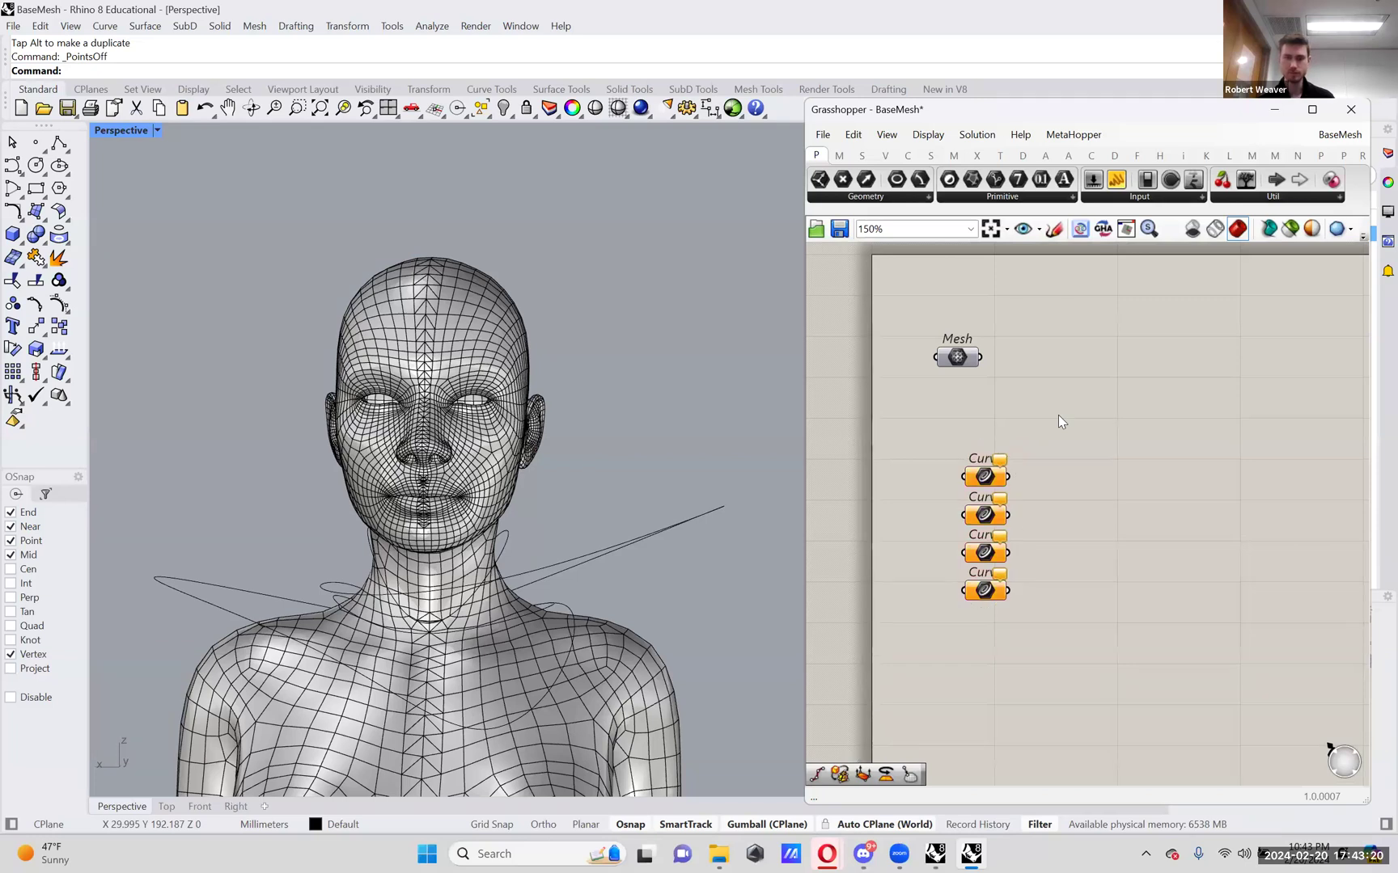
right_drag(1067, 465, 990, 458)
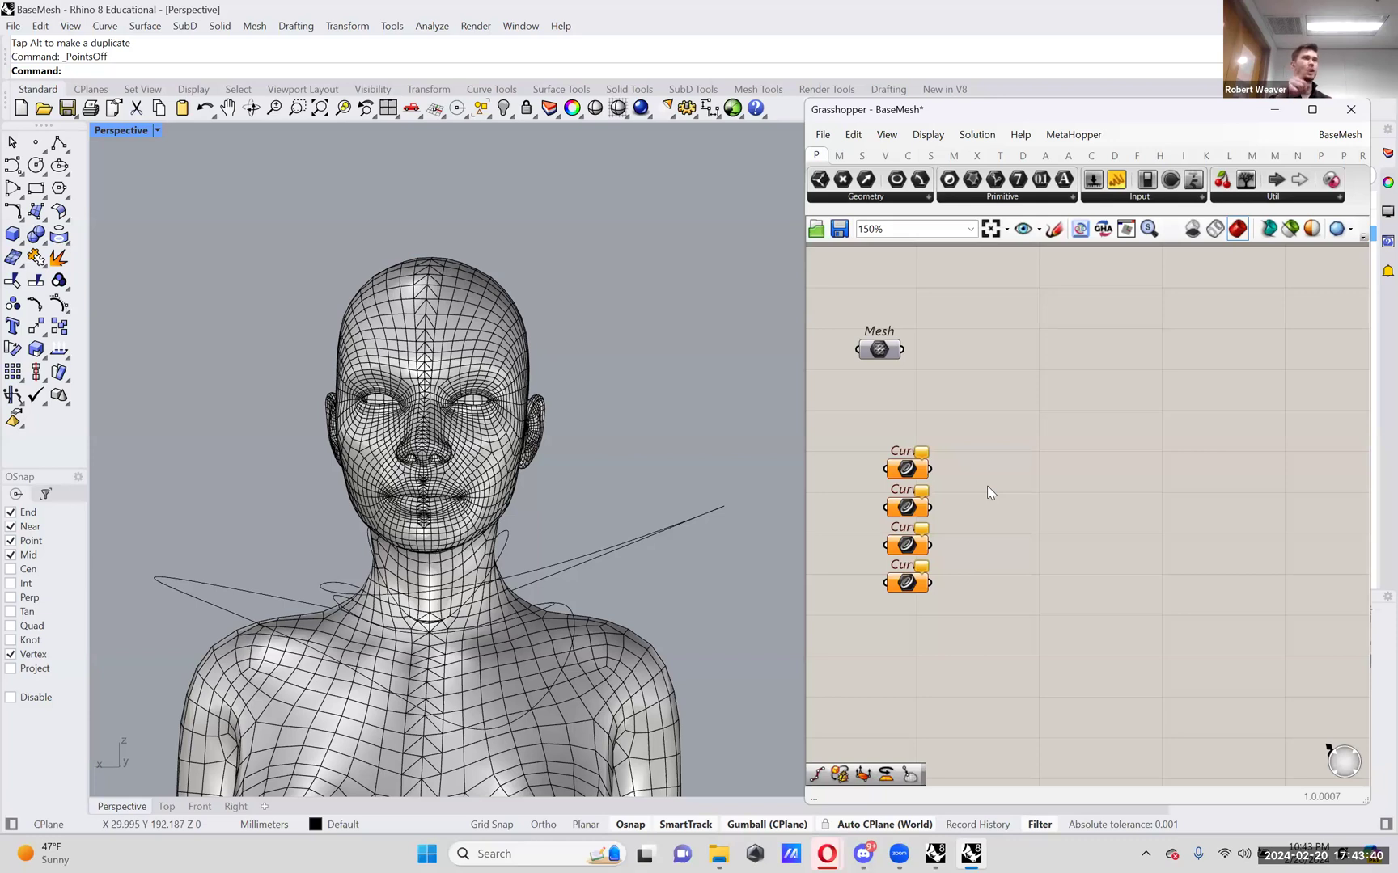
- Sketch four crosses in a square arrangement on the empty canvas beside the Curve parameters
right_click(912, 469)
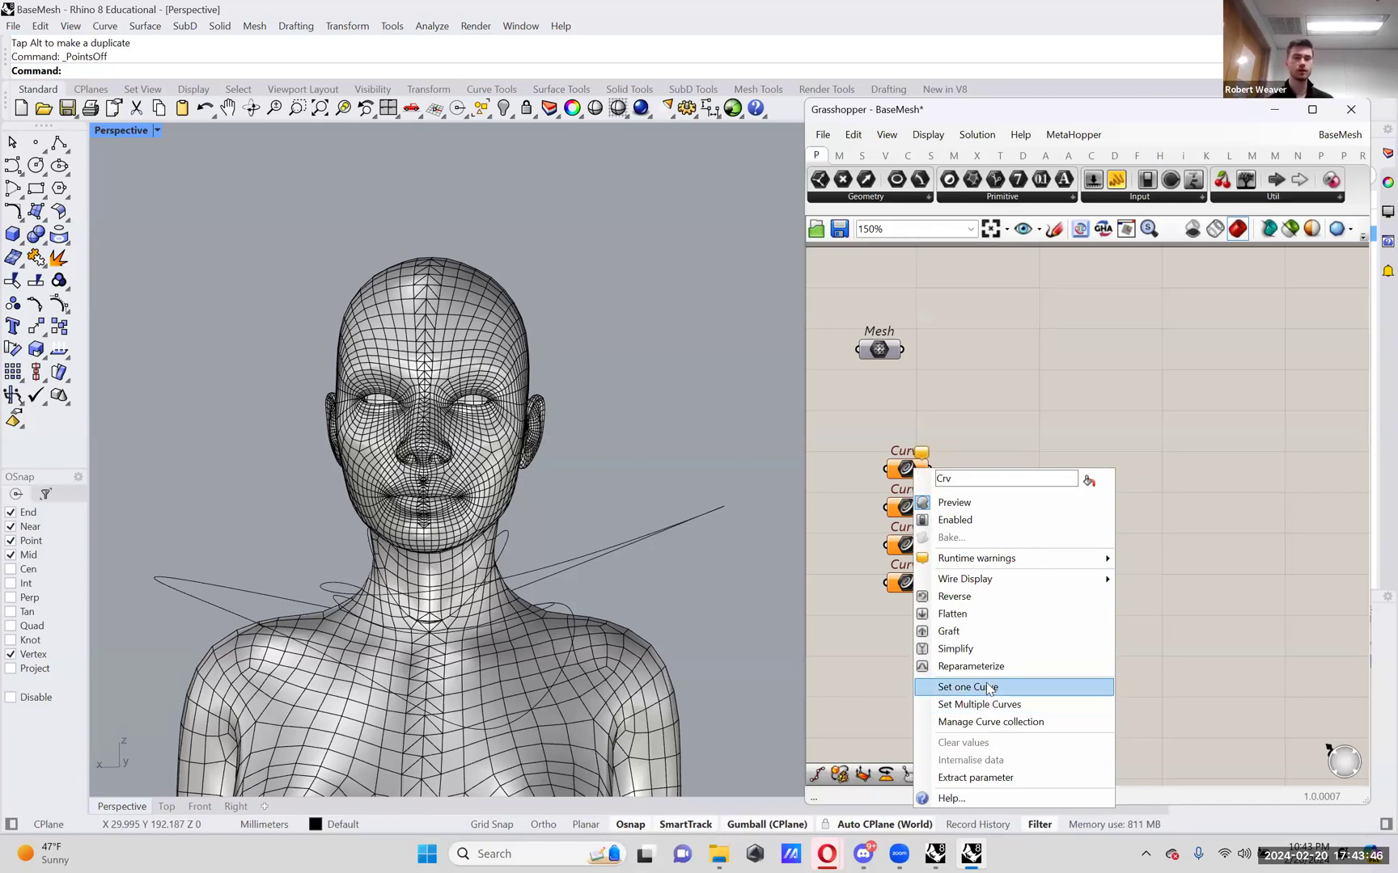
click(1121, 394)
click(1054, 229)
drag(1043, 428, 1095, 407)
drag(1223, 411, 1155, 445)
mouse_move(1060, 534)
mouse_down()
mouse_move(1073, 552)
mouse_move(1091, 530)
mouse_up()
mouse_move(1183, 526)
mouse_down()
mouse_move(1198, 553)
mouse_move(1167, 552)
mouse_up()
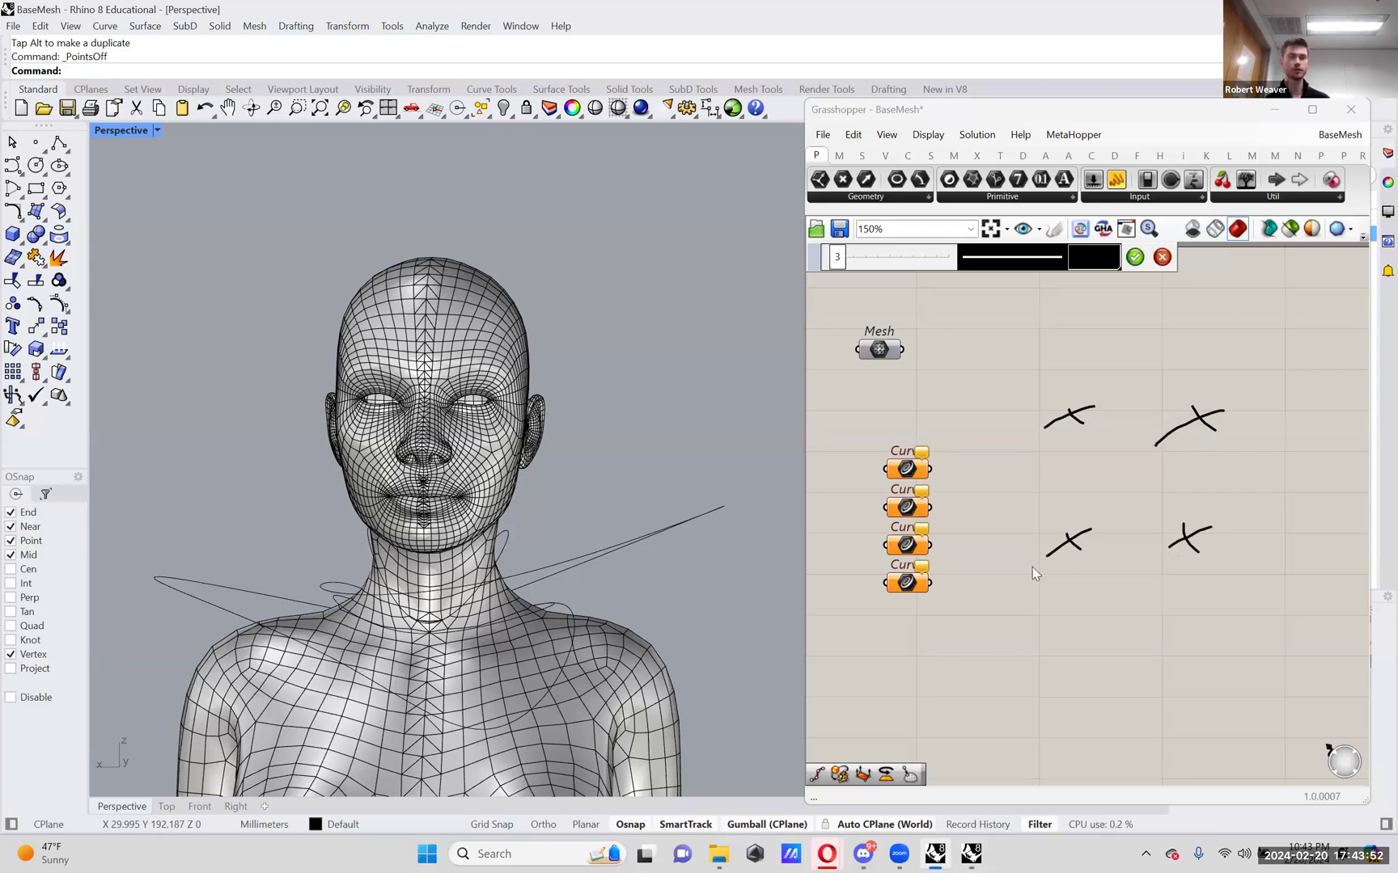
- Sketch a body outline, circles around the crosses and arrows linking them clockwise and diagonally, and discard the sketch
mouse_move(1248, 590)
mouse_down()
mouse_move(996, 453)
mouse_move(930, 304)
mouse_up()
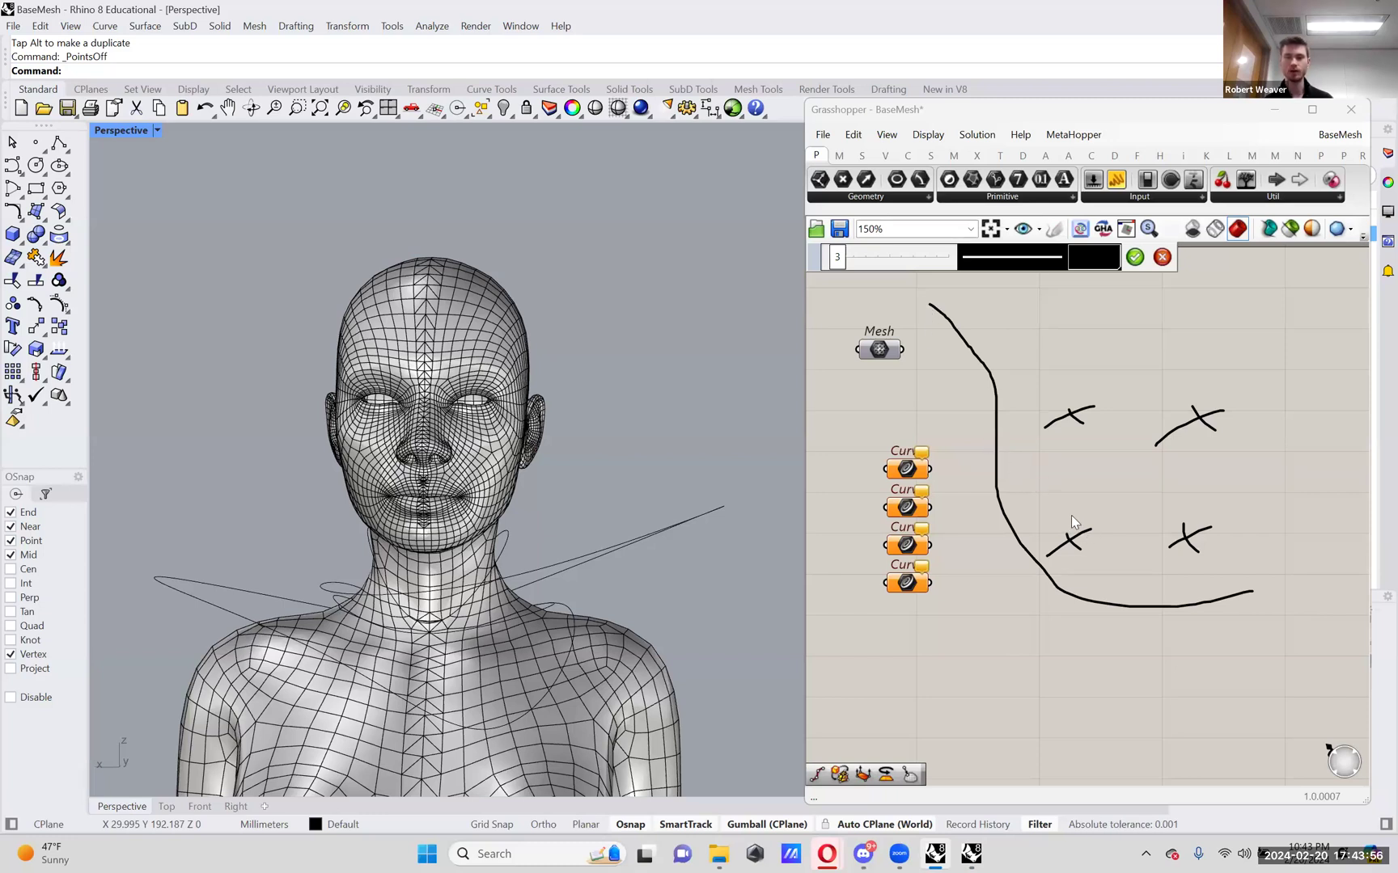
drag(1050, 516, 1043, 443)
mouse_move(1085, 393)
mouse_down()
mouse_move(1223, 413)
mouse_move(1214, 509)
mouse_move(1229, 508)
mouse_up()
drag(1177, 562, 1119, 576)
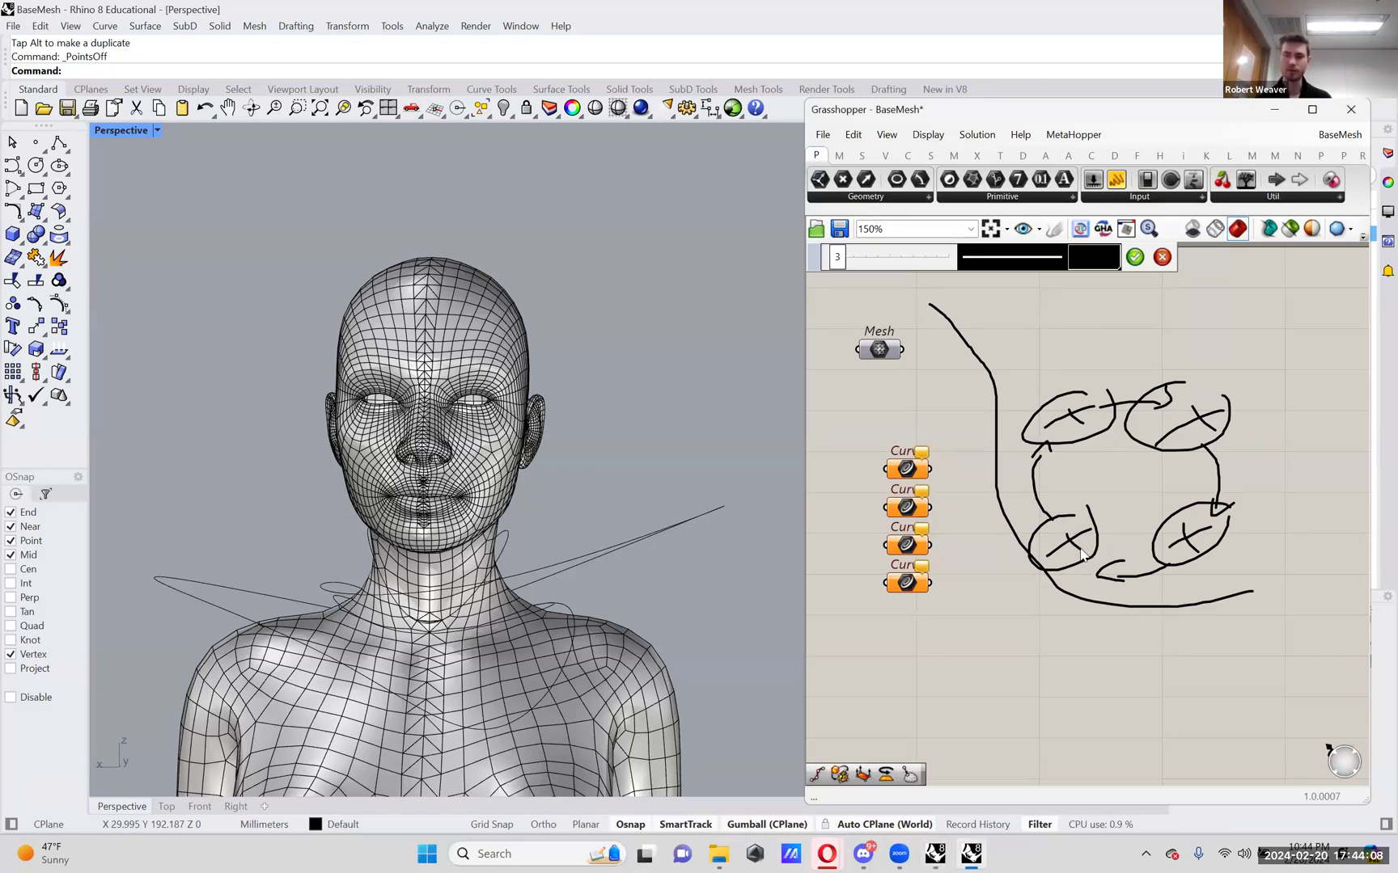
mouse_move(1090, 520)
mouse_down()
mouse_move(1147, 461)
mouse_move(1158, 502)
mouse_move(1153, 463)
mouse_up()
mouse_move(1085, 417)
mouse_down()
mouse_move(1142, 415)
mouse_move(1213, 449)
mouse_up()
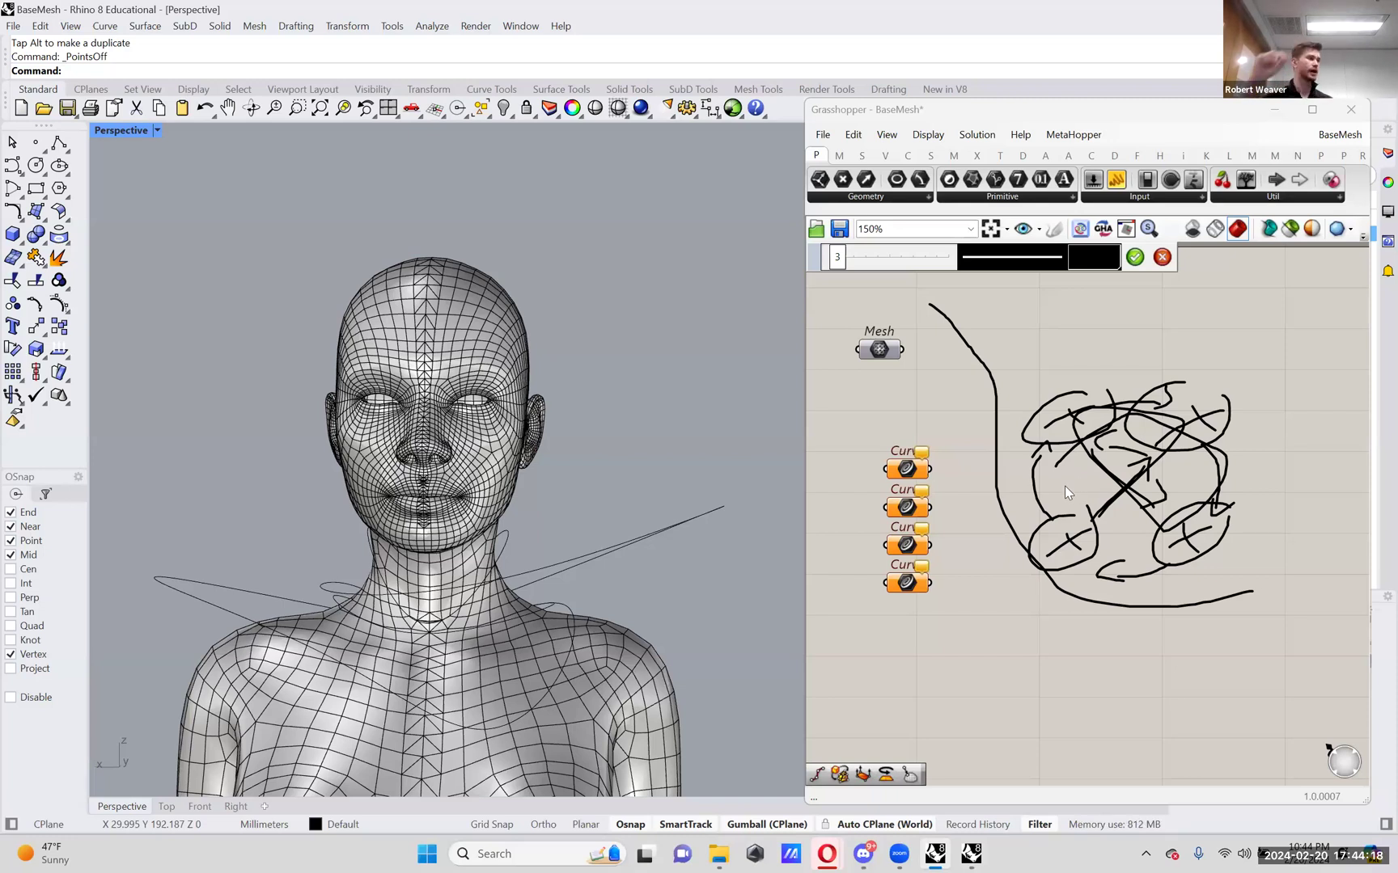
click(1170, 265)
right_drag(1093, 493, 1128, 489)
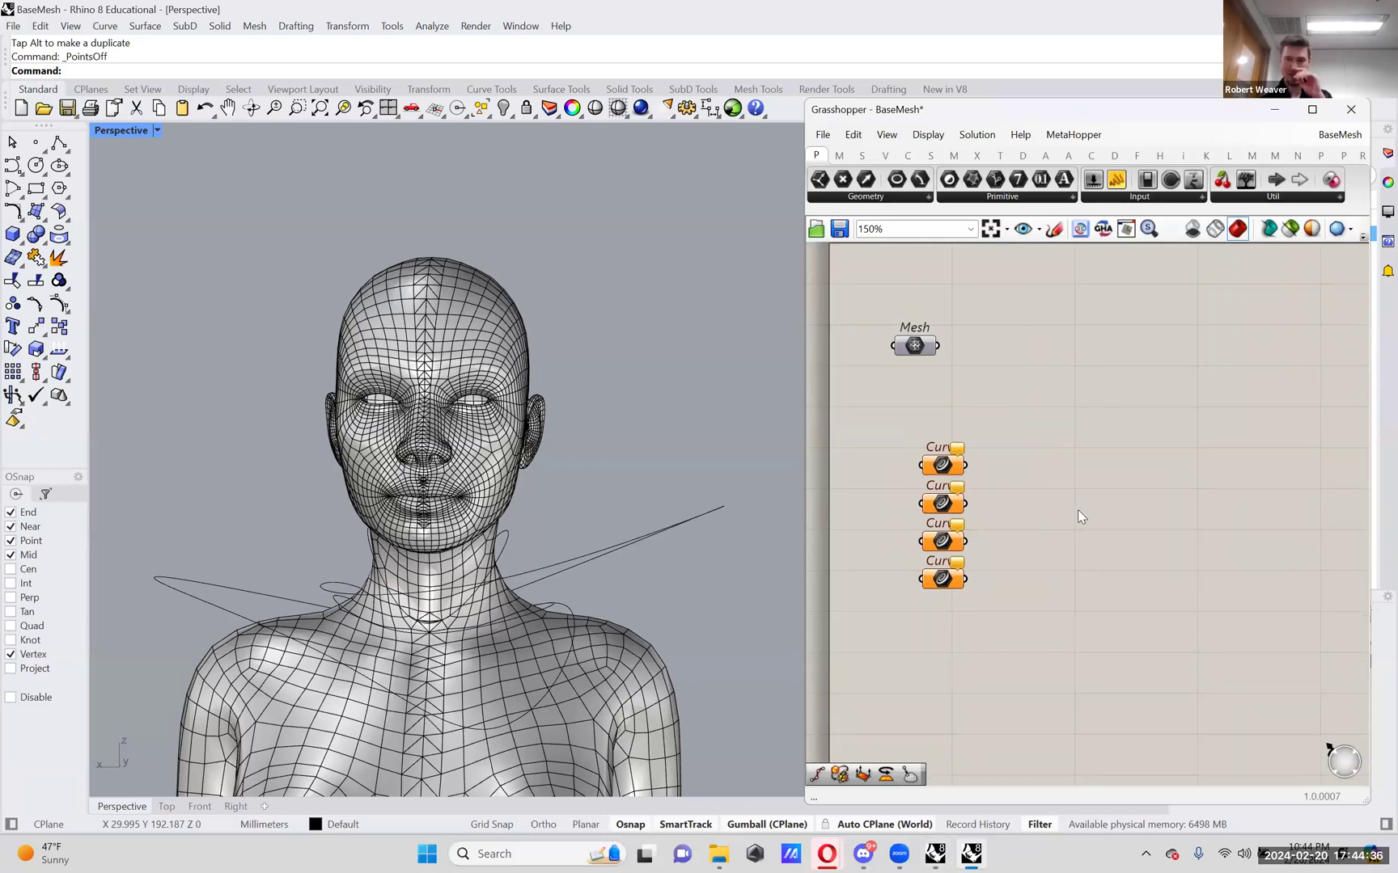
- Assign the rail curve running across the front of the neck to the first Curve parameter
scroll(538, 633, up, 3)
click(531, 624)
right_click(941, 466)
click(970, 684)
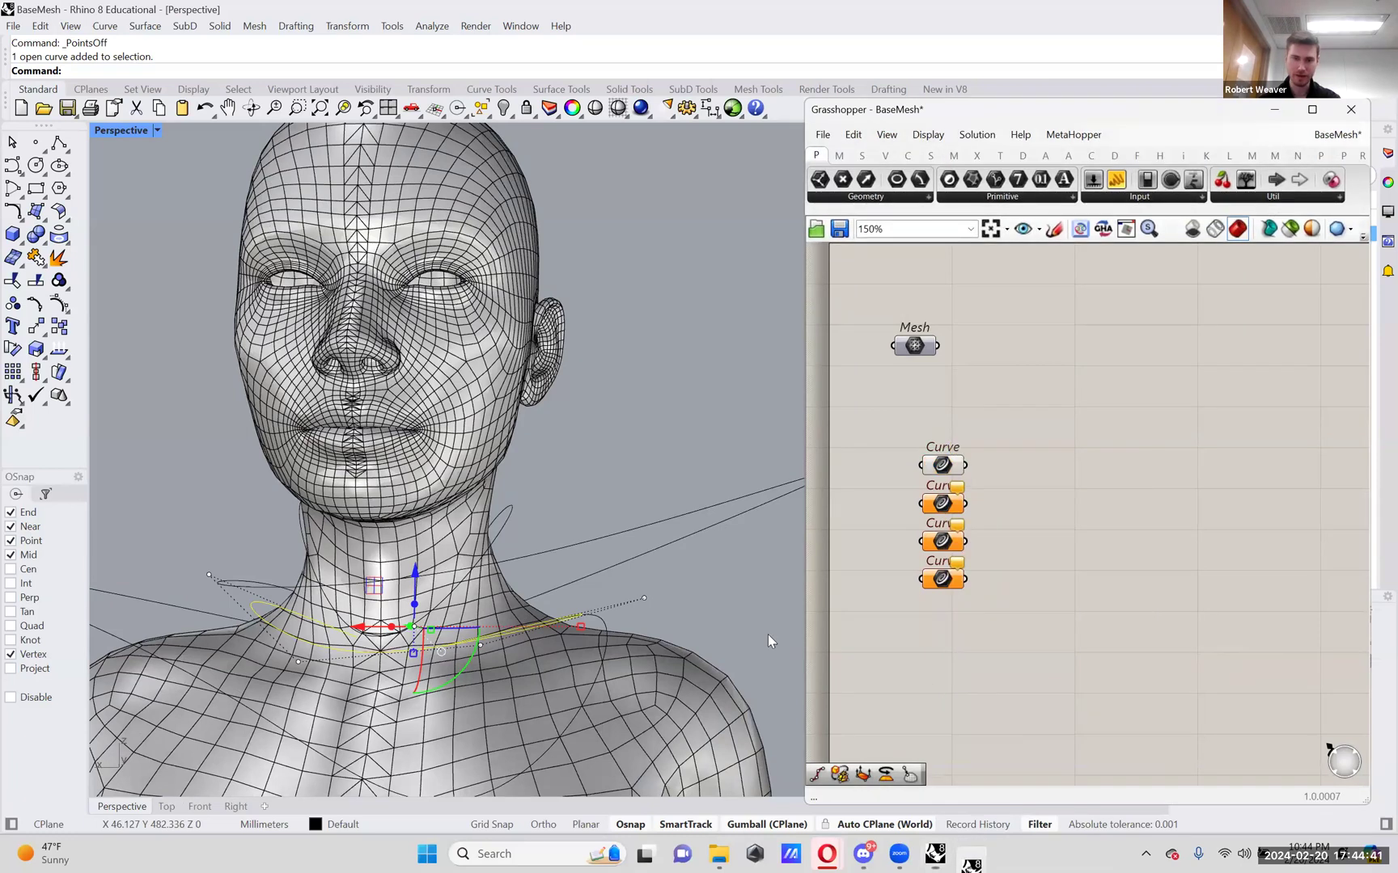
- Assign the rail curve hugging the neck to the second Curve parameter and the curve flaring out past the shoulders to the third
click(508, 512)
right_click(941, 503)
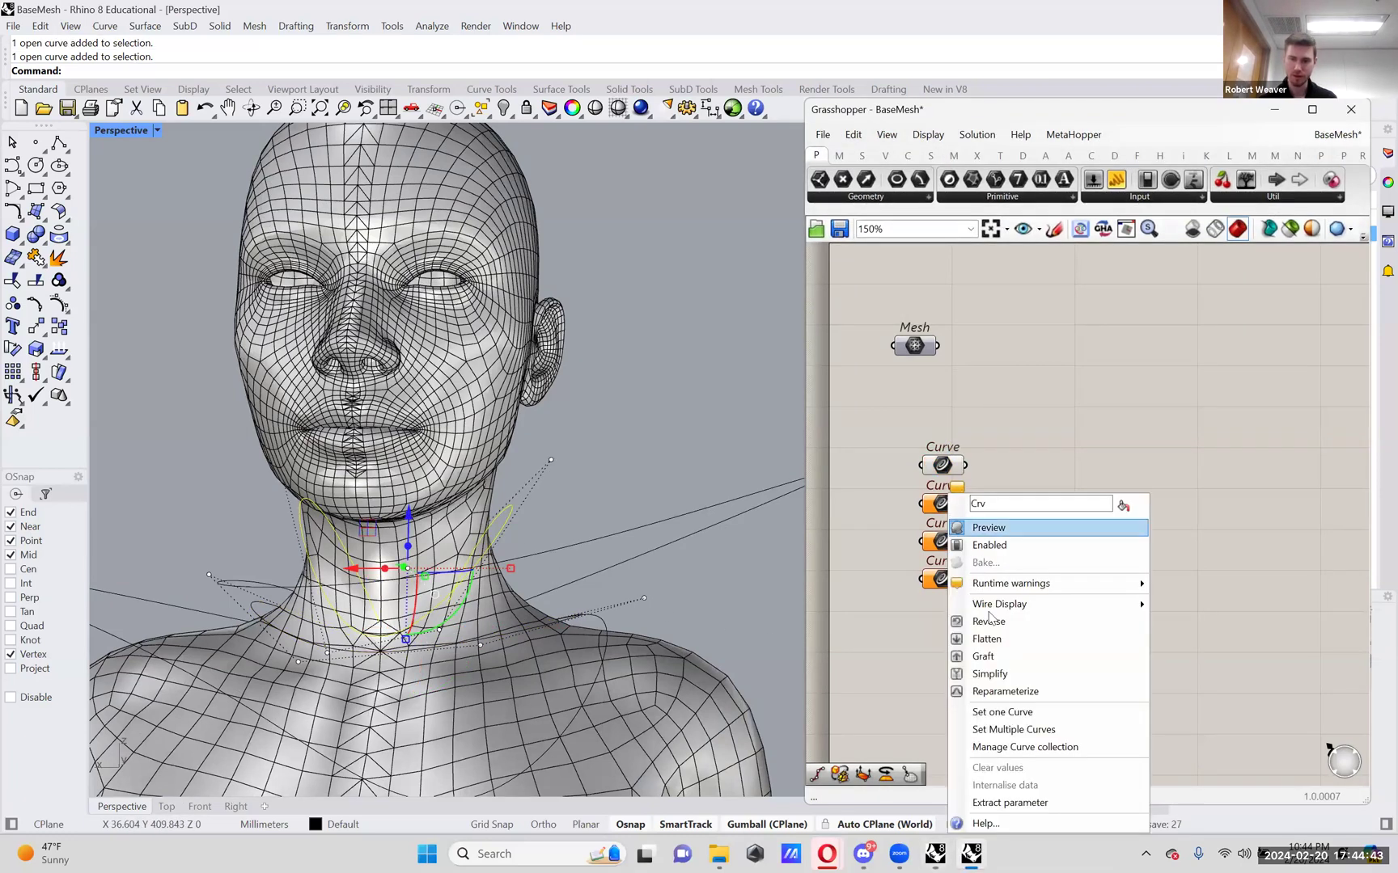
click(1003, 712)
scroll(564, 520, down, 3)
click(700, 506)
right_click(940, 540)
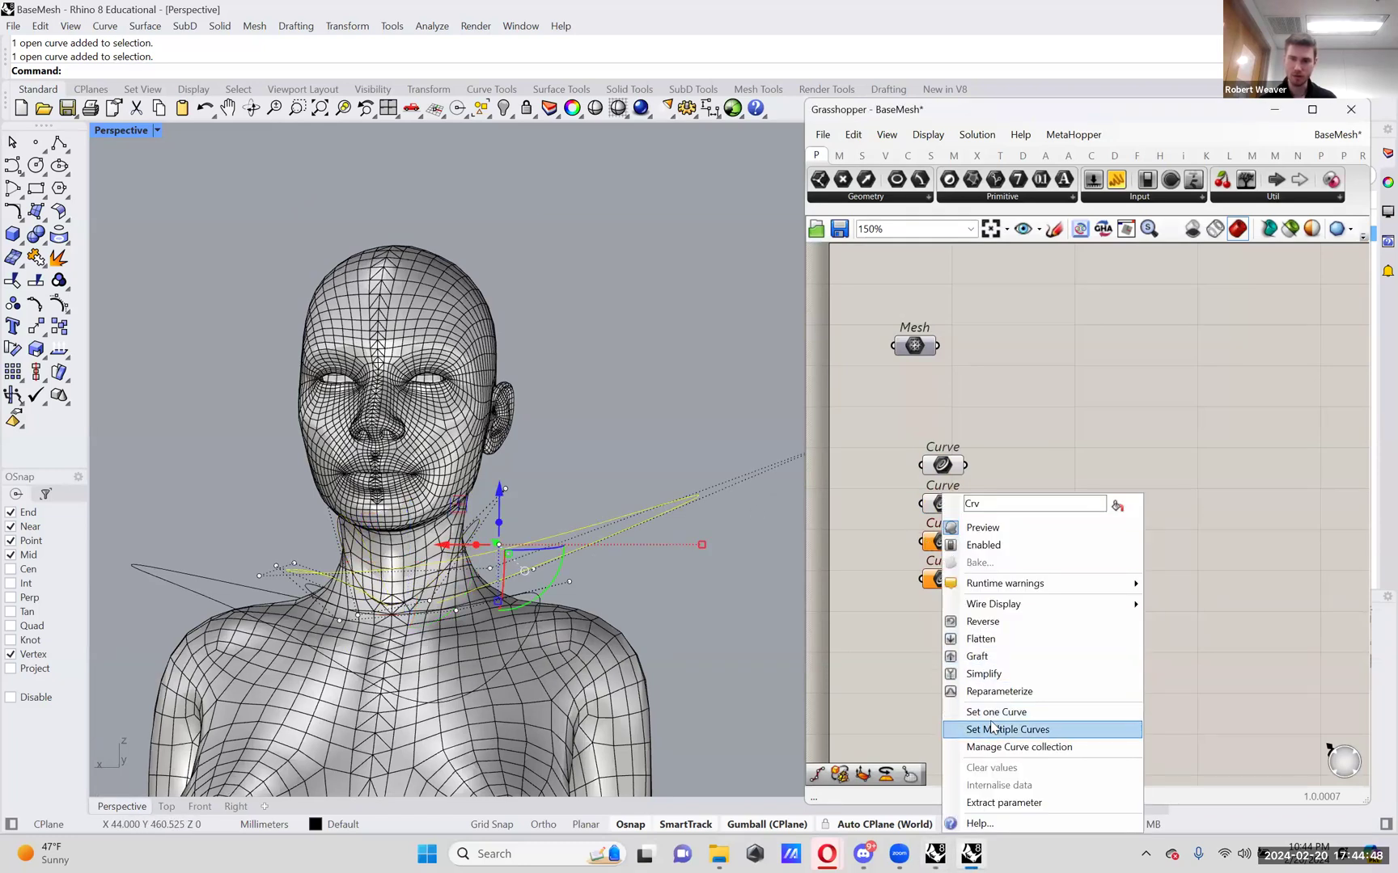
click(1003, 729)
- Assign the rail curve draped across the chest and shoulders to the fourth Curve parameter
scroll(618, 611, up, 5)
click(499, 614)
right_click(941, 579)
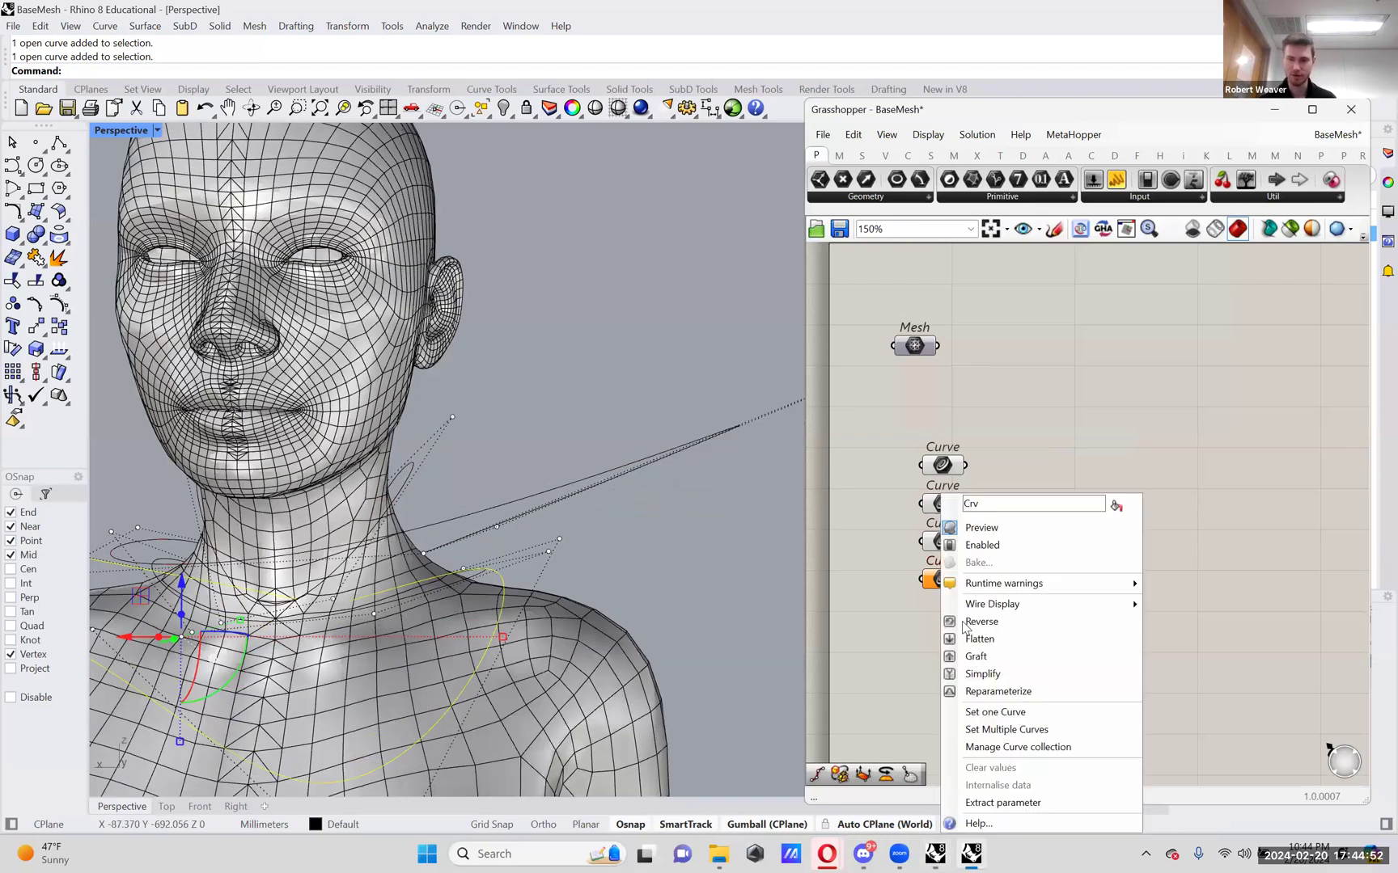
click(997, 712)
click(681, 529)
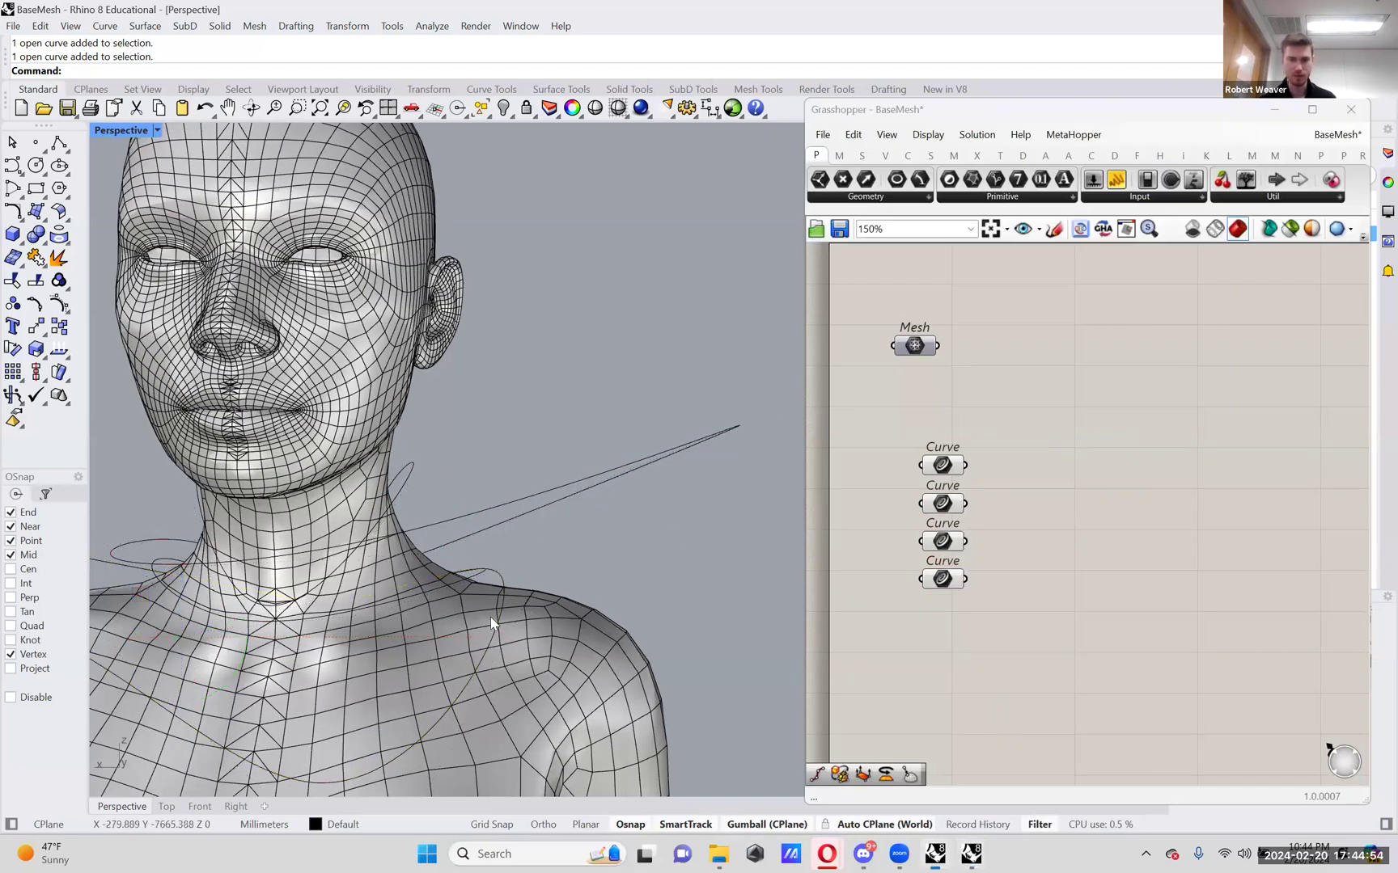
right_drag(492, 621, 564, 604)
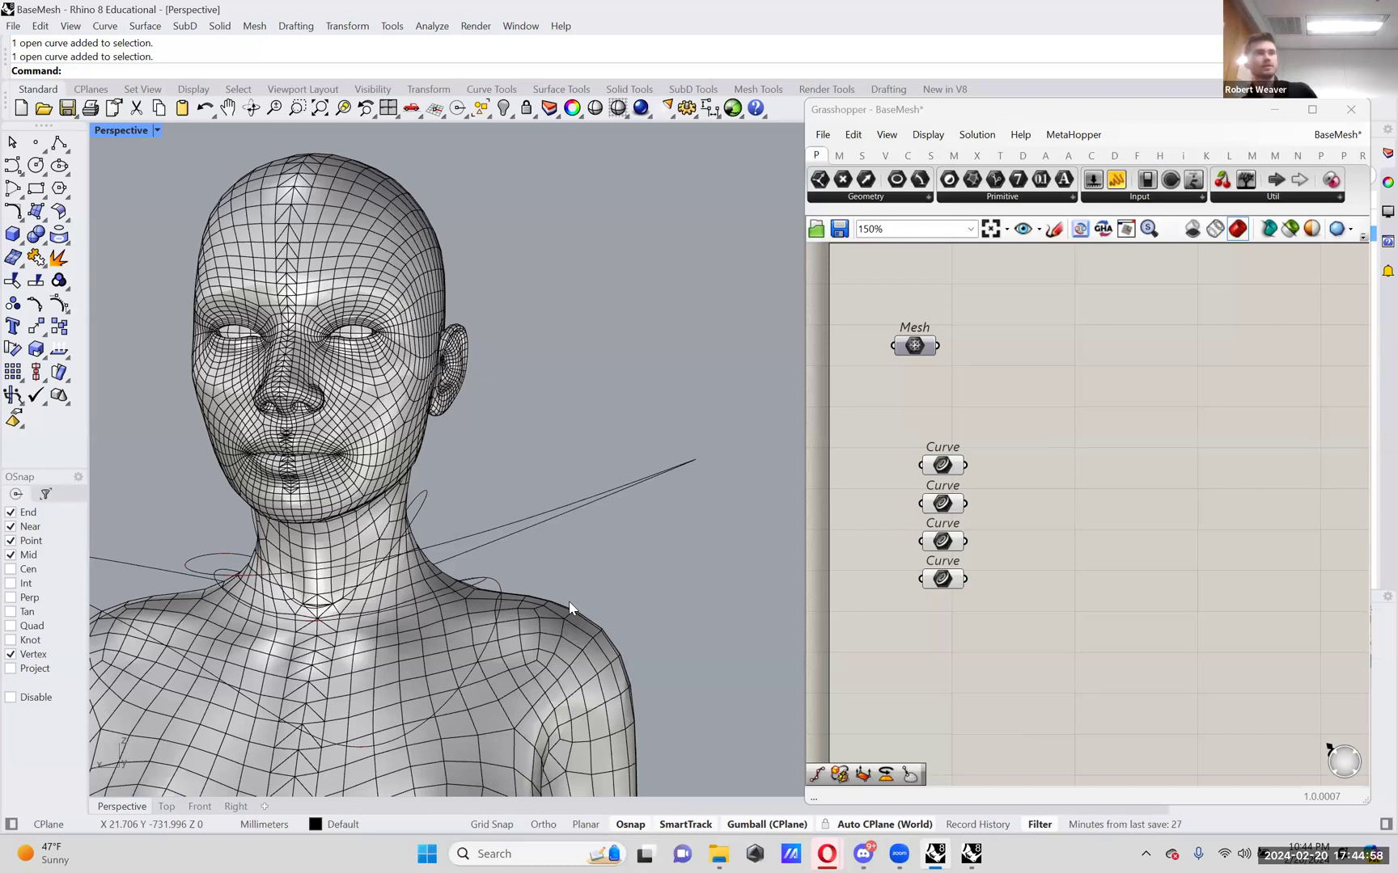
- Add a Loft component beside the Curve parameters and connect all four curves in order to its curve input
right_drag(1096, 485, 1118, 449)
double_click(1117, 450)
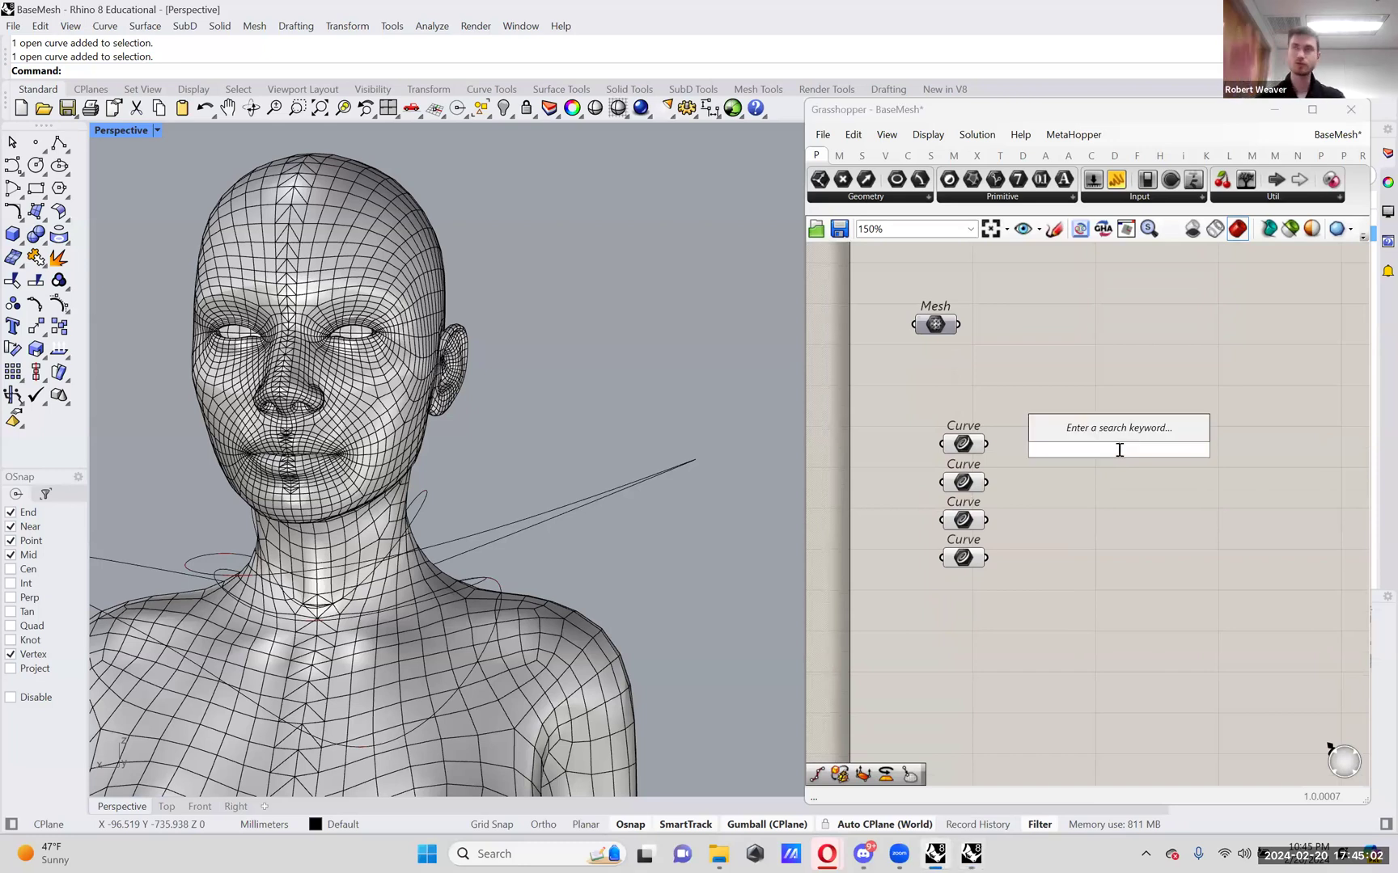
text(loft)
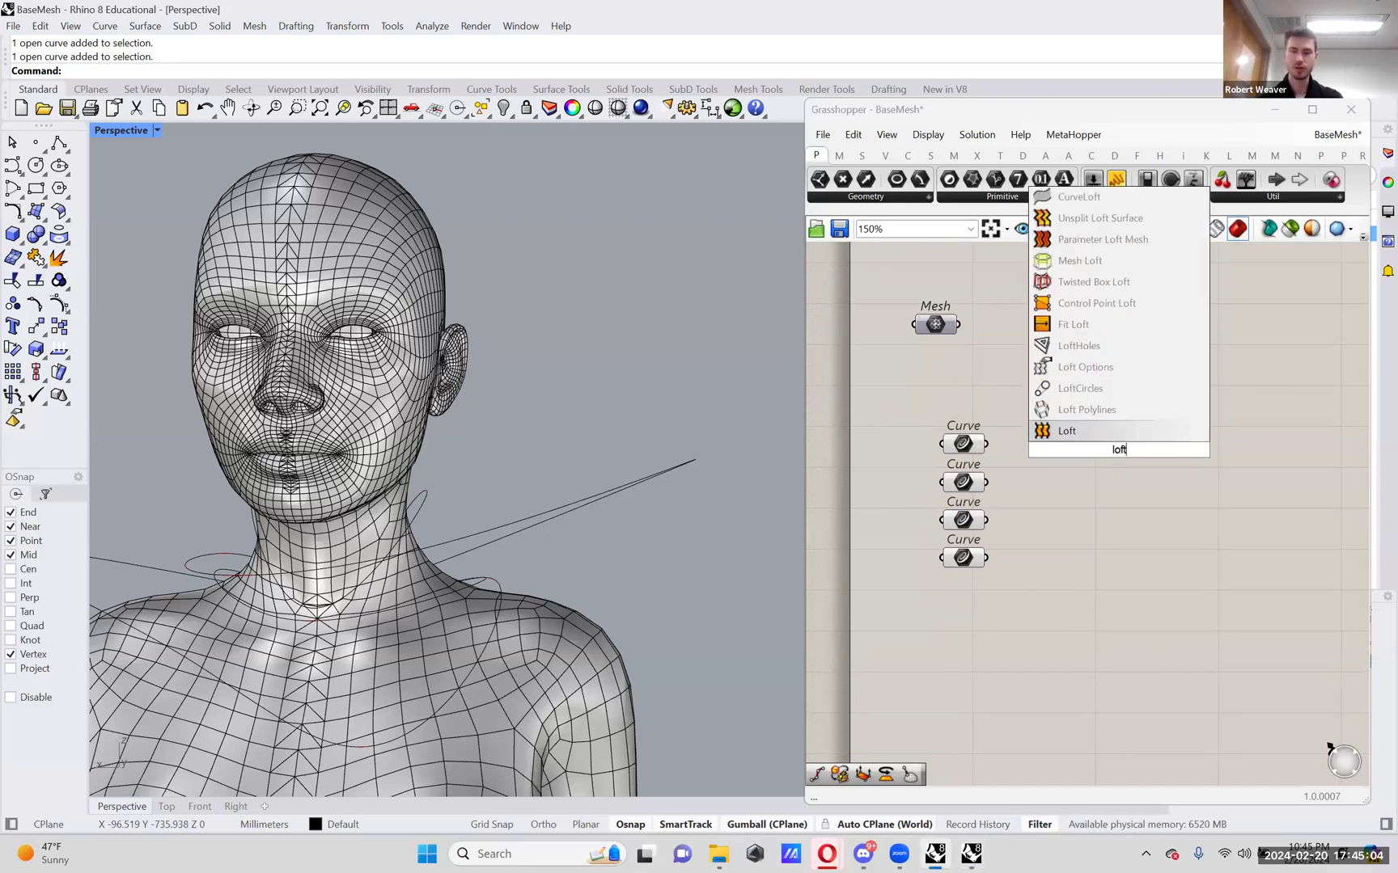
key(Return)
drag(1120, 462, 1132, 493)
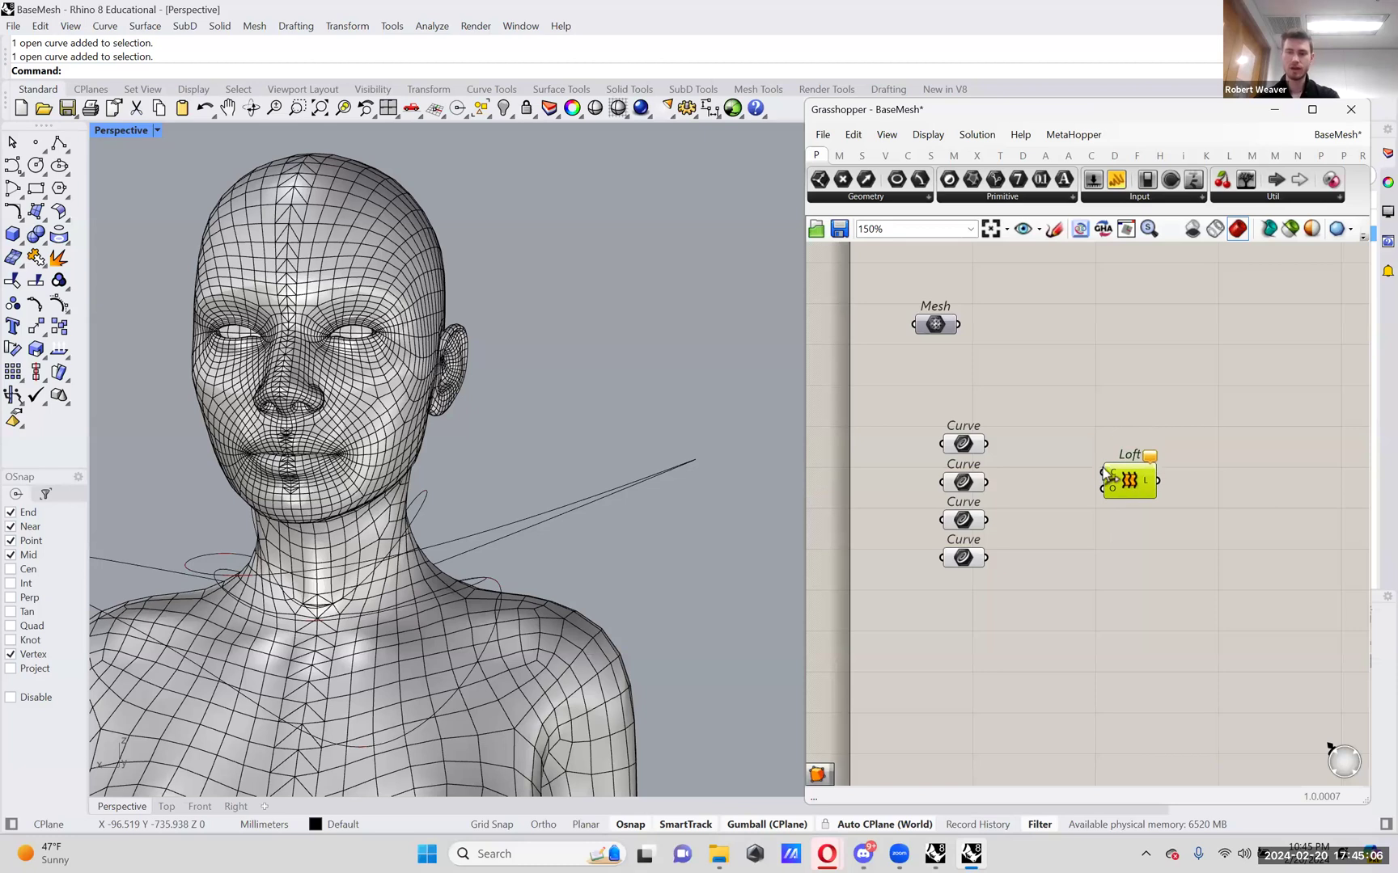
drag(986, 443, 1103, 472)
shift+drag(987, 482, 1103, 474)
shift+drag(986, 519, 1103, 473)
shift+drag(986, 557, 1103, 474)
mouse_move(638, 567)
right_down()
mouse_move(661, 524)
mouse_move(639, 540)
mouse_move(634, 561)
mouse_move(647, 567)
right_up()
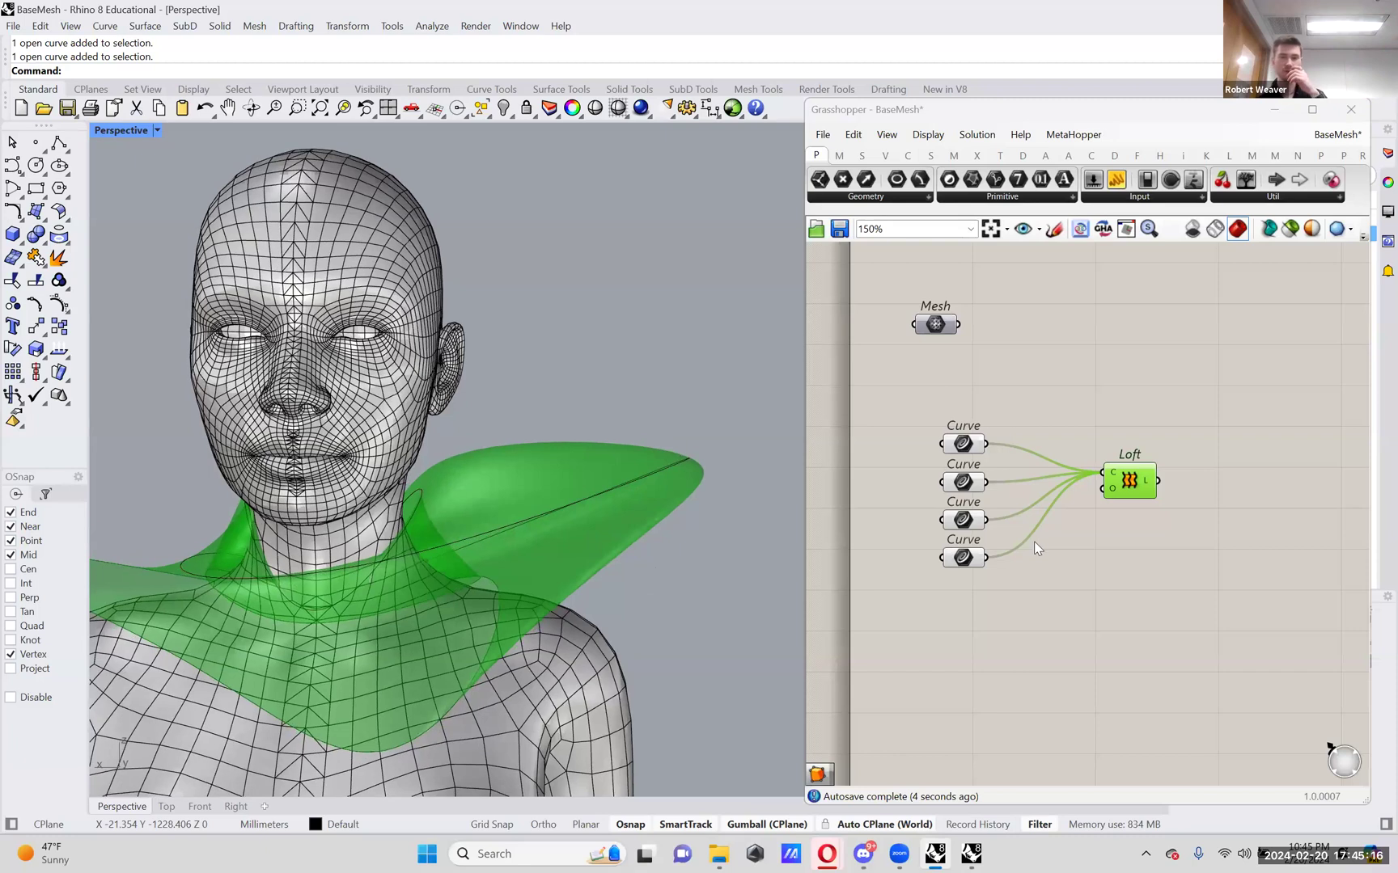
- Insert a Merge component before the Loft, wiring the four curves to D1 through D4 and the merged result to the Loft's curve input
drag(1101, 497, 1138, 480)
double_click(1108, 522)
text(merge)
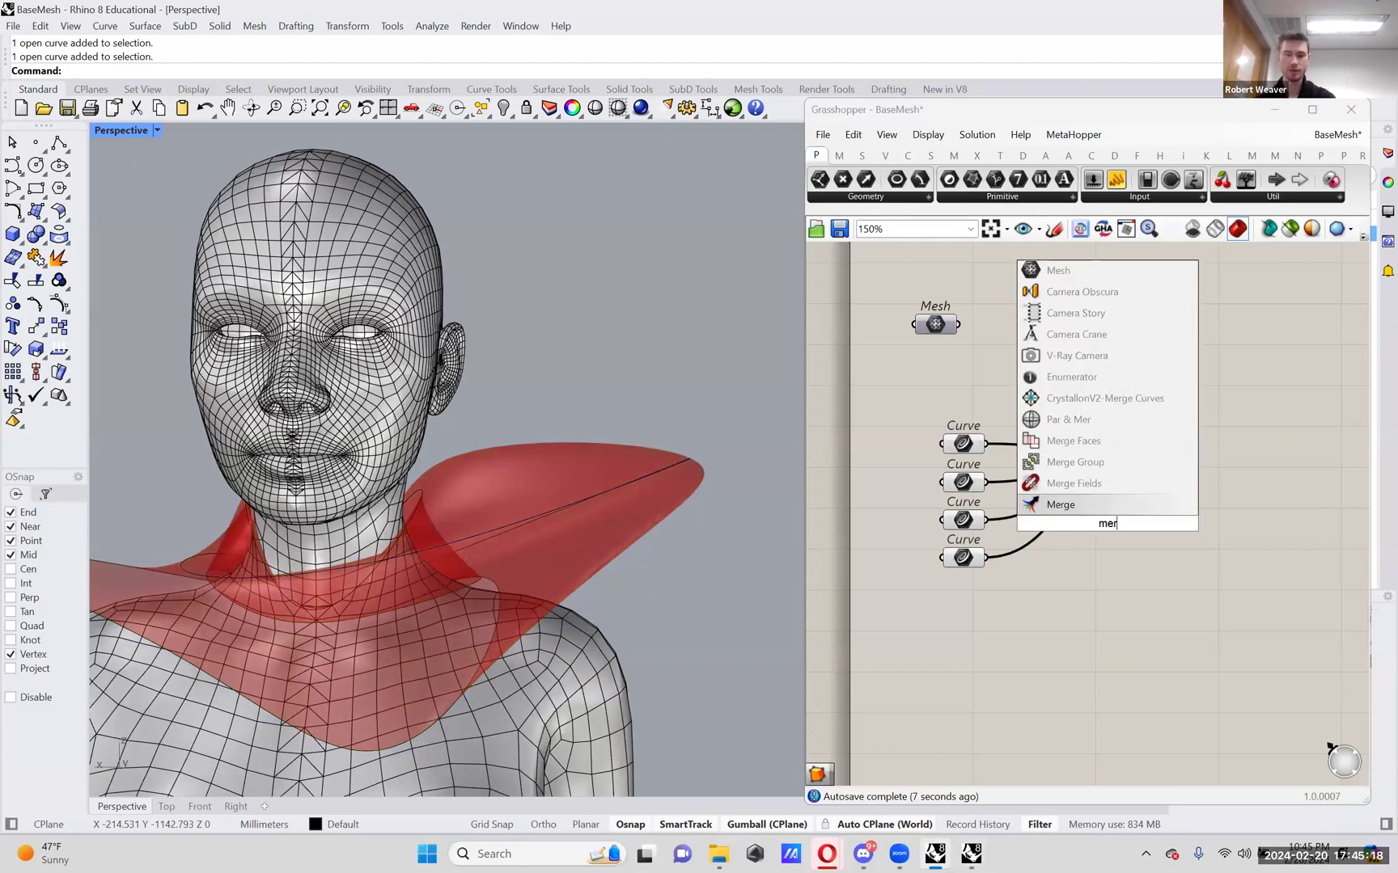
key(Return)
drag(988, 445, 1079, 515)
drag(987, 482, 1080, 532)
drag(986, 520, 1077, 538)
drag(1003, 566, 1190, 530)
click(917, 580)
right_drag(665, 589, 1045, 462)
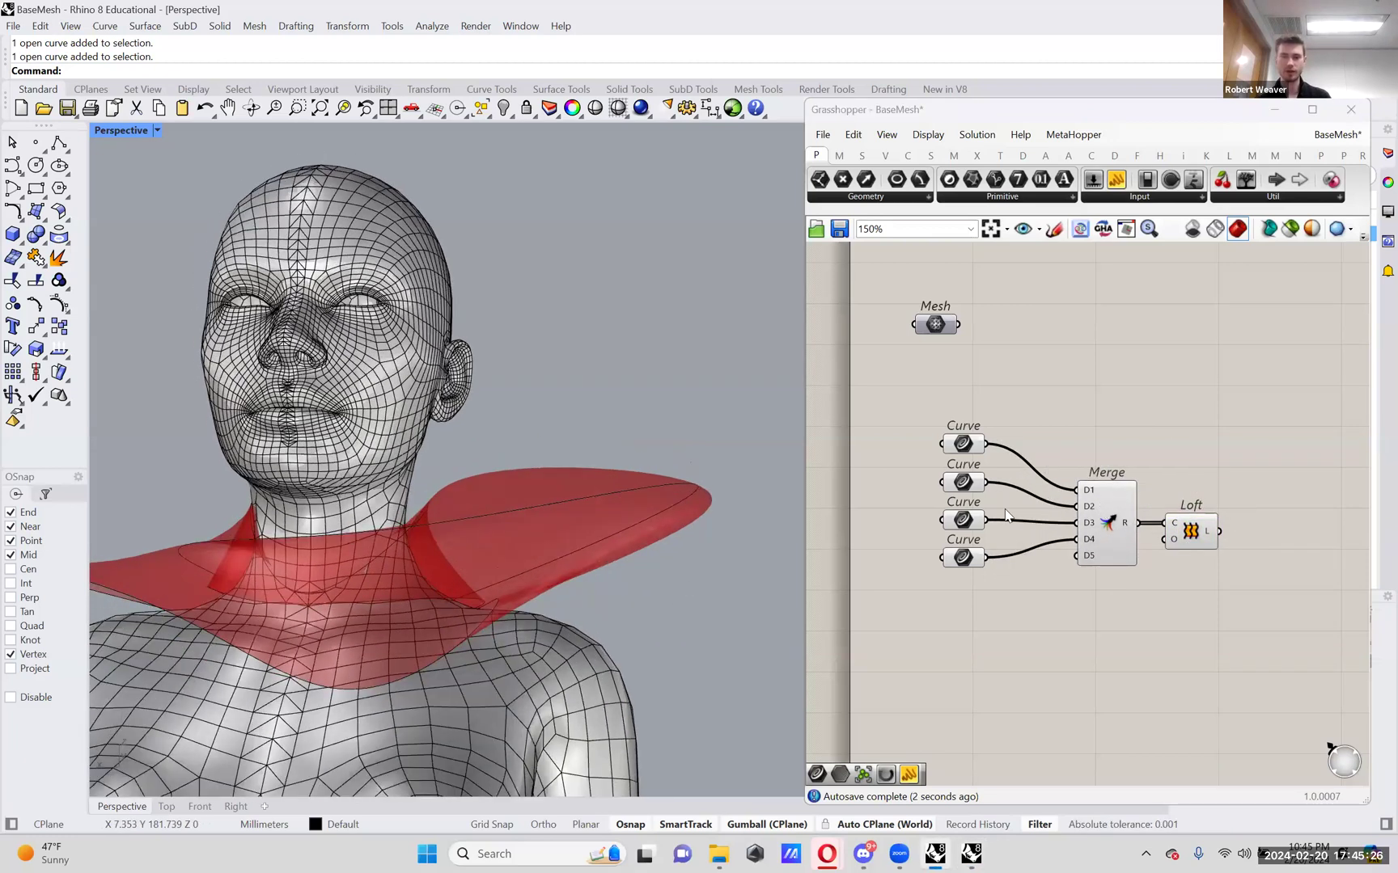
right_drag(437, 536, 565, 577)
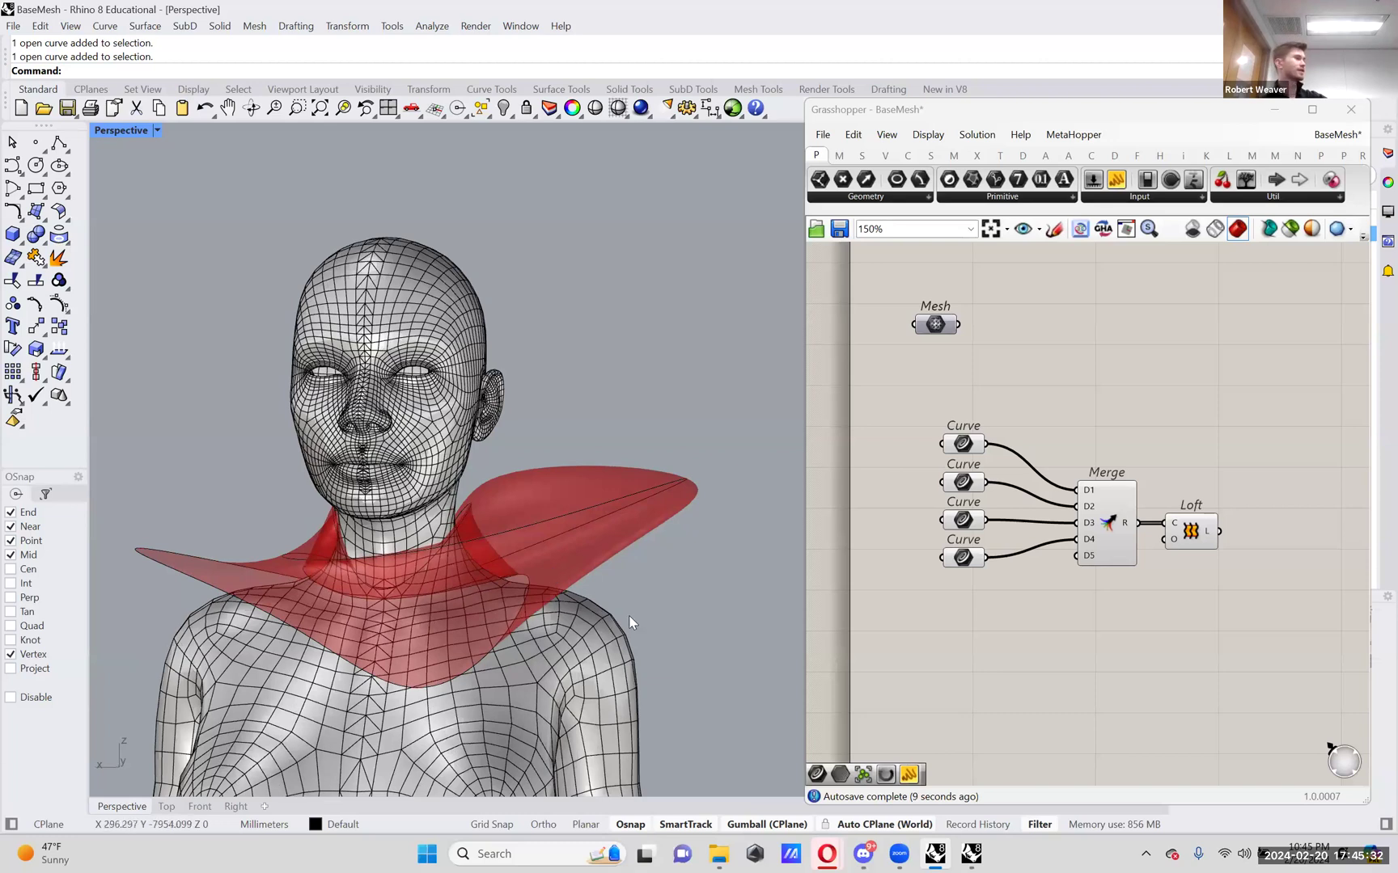
- Swap the second and third curves at the Merge's D2 and D3 inputs and inspect the resulting loft around the neck
scroll(987, 509, up, 2)
drag(986, 474, 1110, 508)
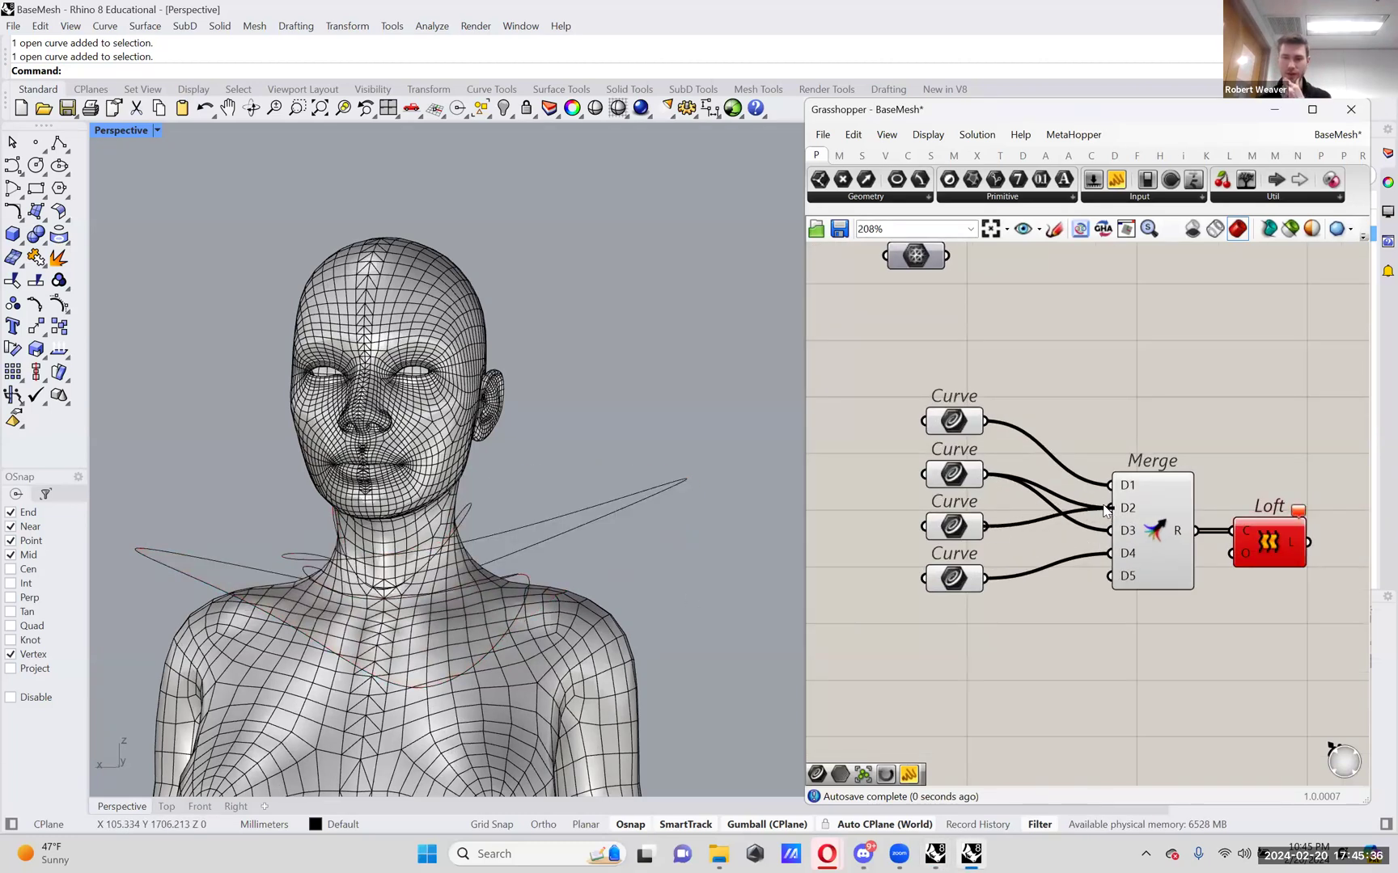
right_drag(453, 517, 423, 531)
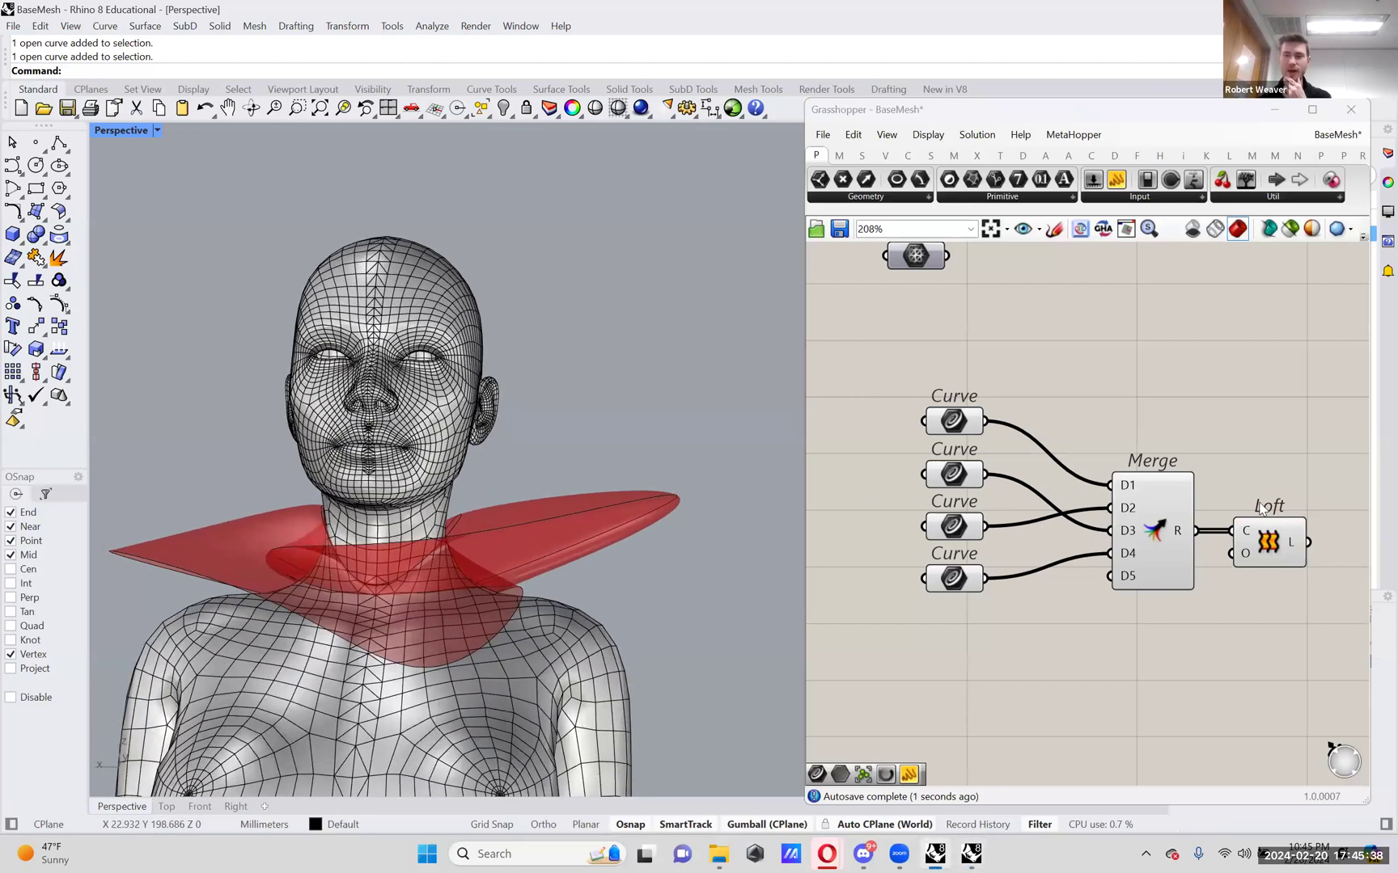
click(1271, 529)
scroll(506, 592, up, 2)
right_drag(523, 596, 570, 568)
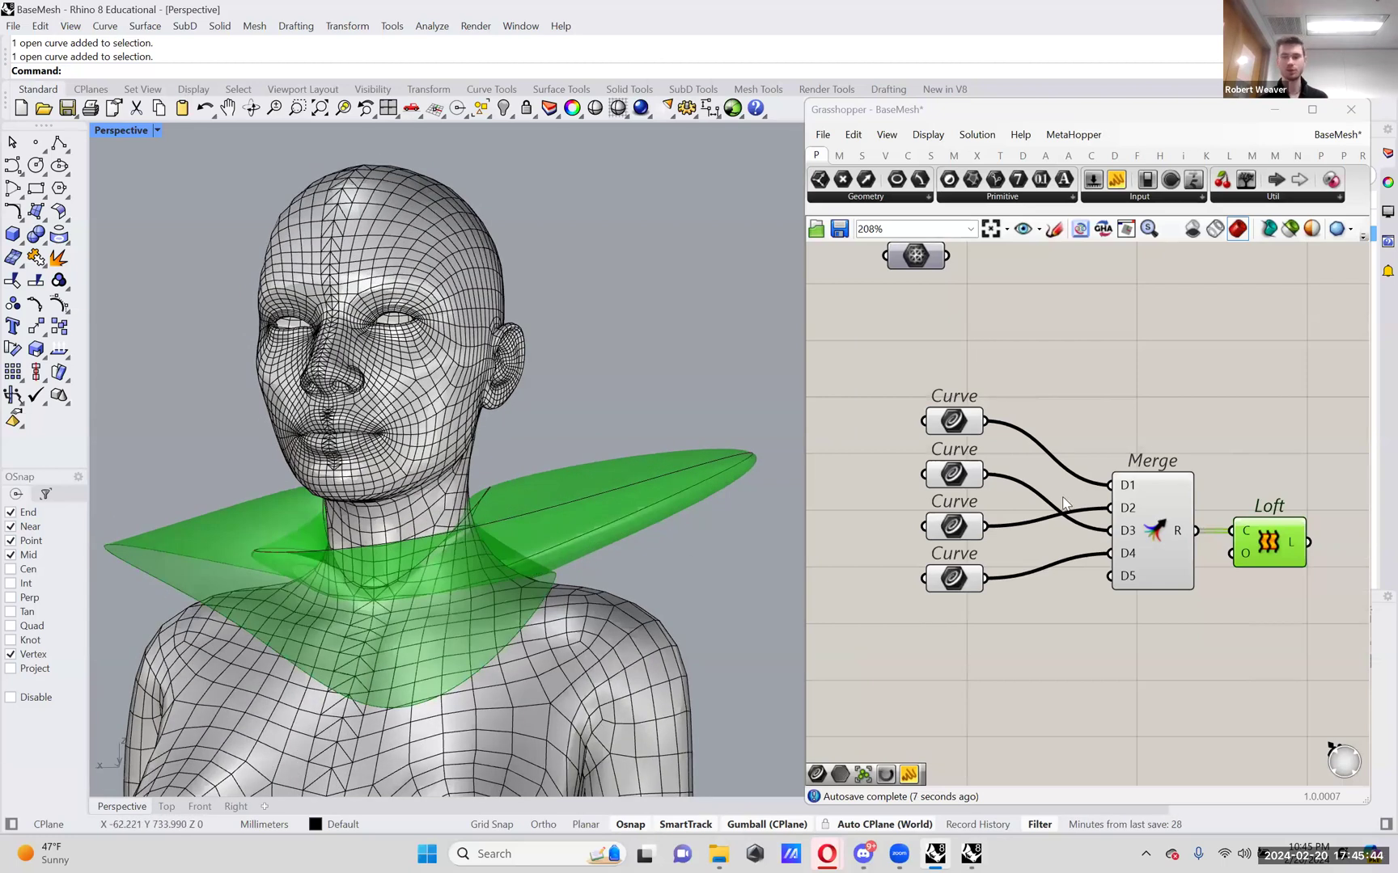
- Rewire the second Curve parameter to D2 and the third to D3 on the Merge component
drag(981, 477, 1110, 508)
drag(989, 526, 1110, 531)
right_drag(645, 560, 661, 556)
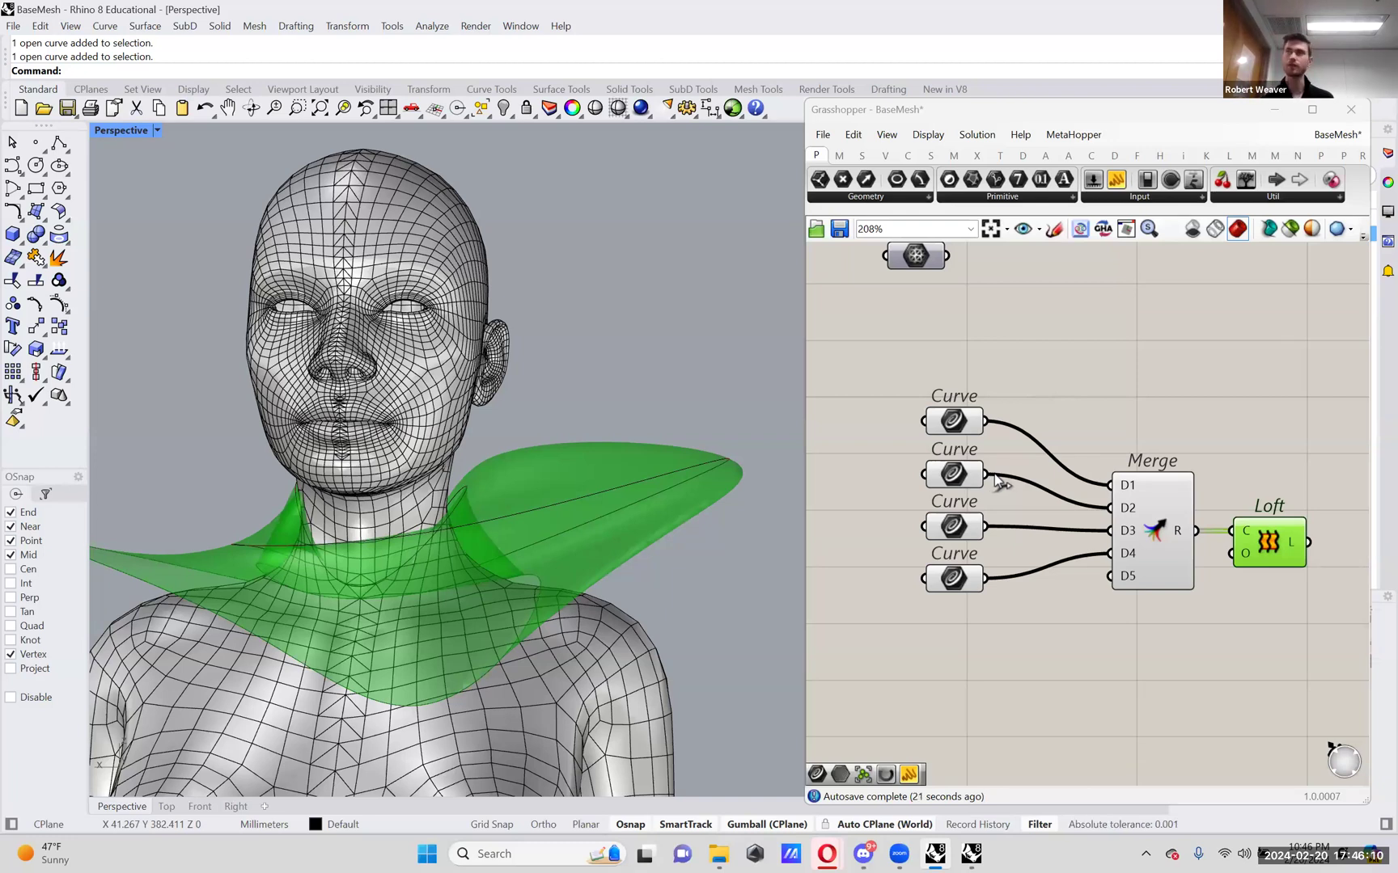
- Delete the Merge and Loft components, keeping the four Curve parameters
scroll(1015, 521, down, 3)
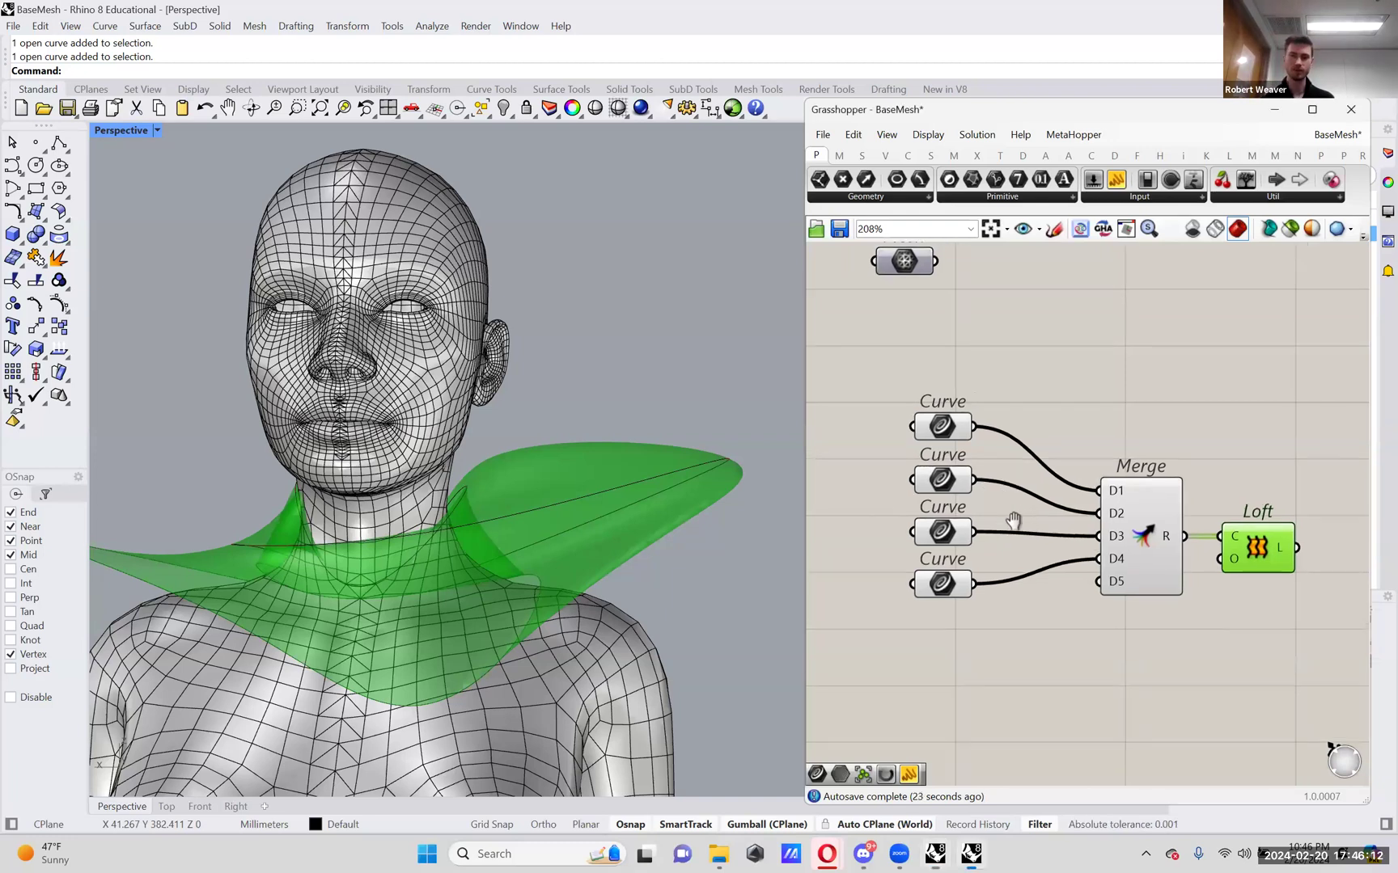
drag(1081, 575, 1048, 564)
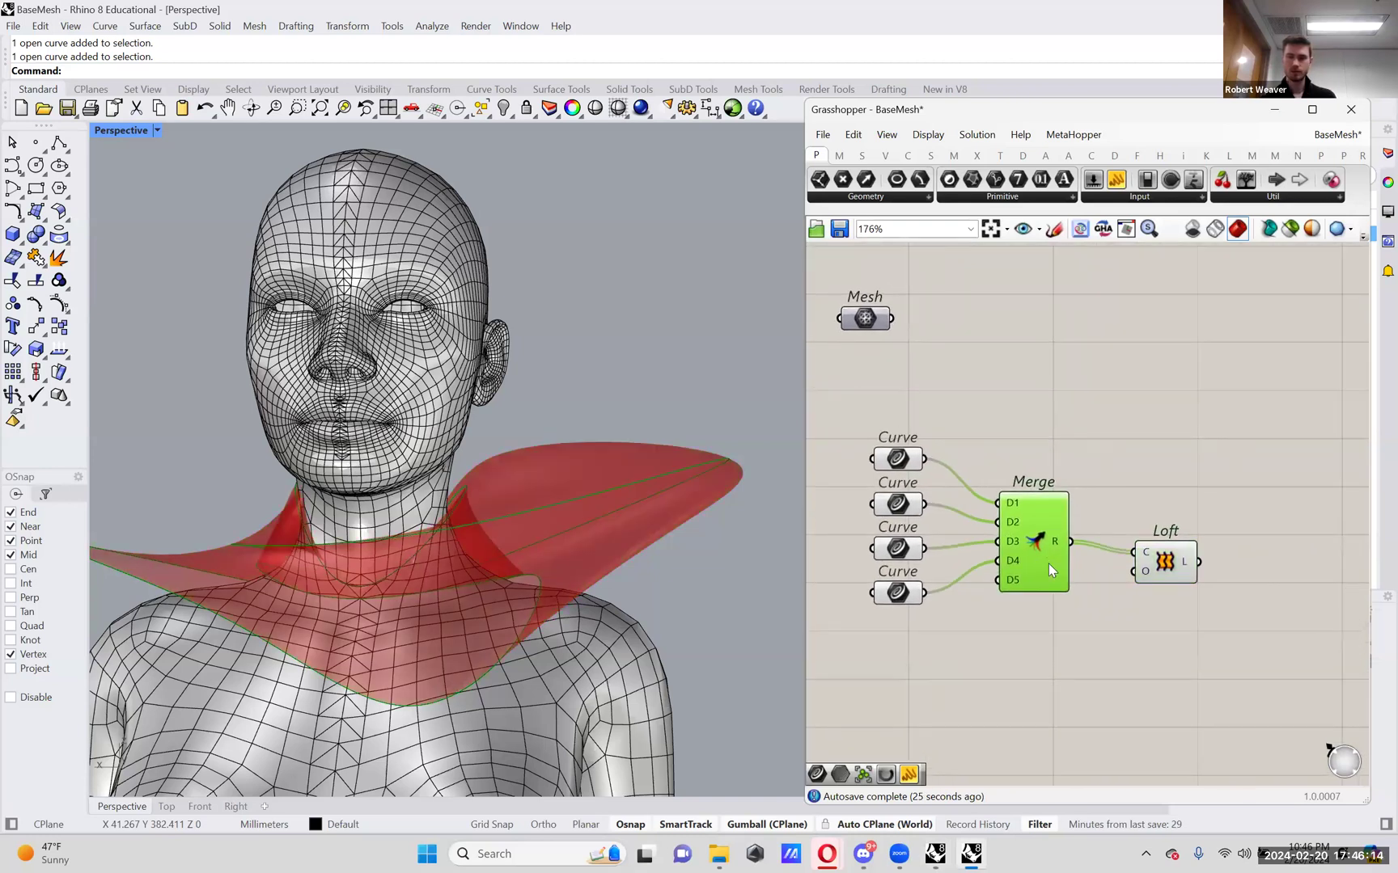
drag(1161, 577, 1139, 566)
drag(1168, 620, 1026, 530)
drag(1026, 537, 1041, 612)
key(Delete)
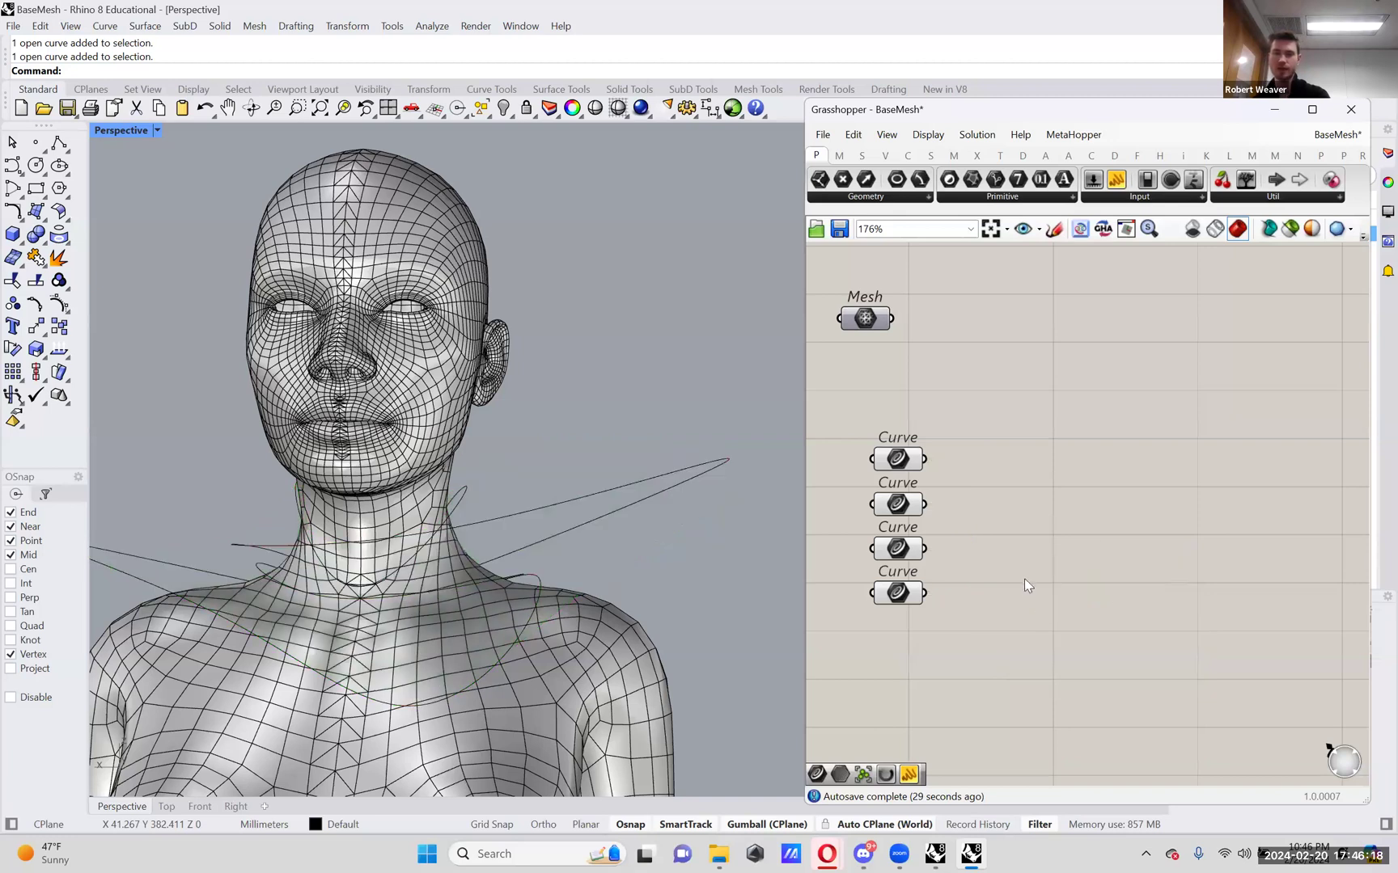
- Add a Twisted Box Sweep component on the canvas beside the stack of Curve parameters
right_drag(1036, 574, 1043, 577)
right_drag(1106, 517, 1166, 510)
double_click(1151, 478)
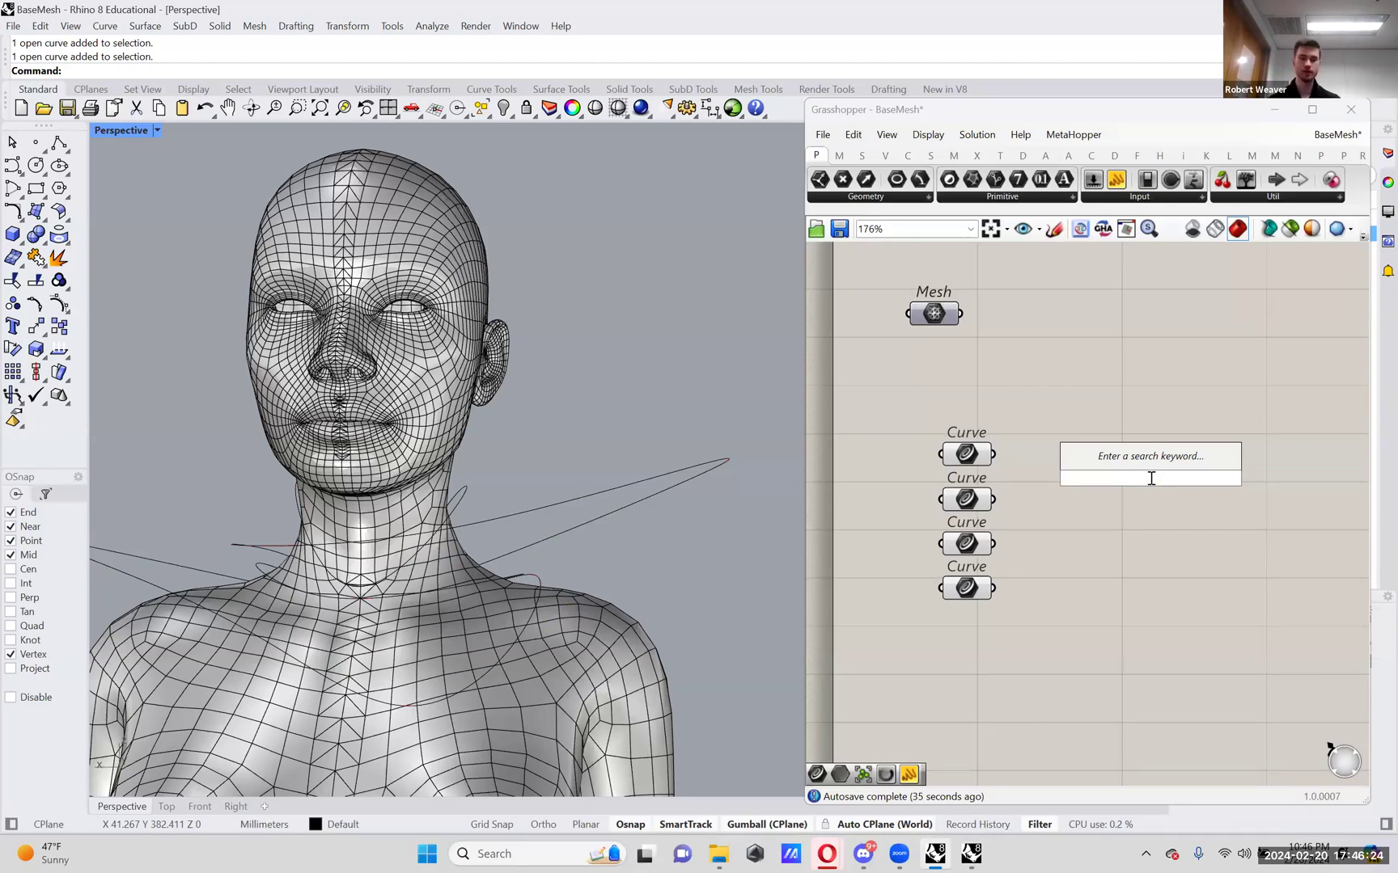
text(twist)
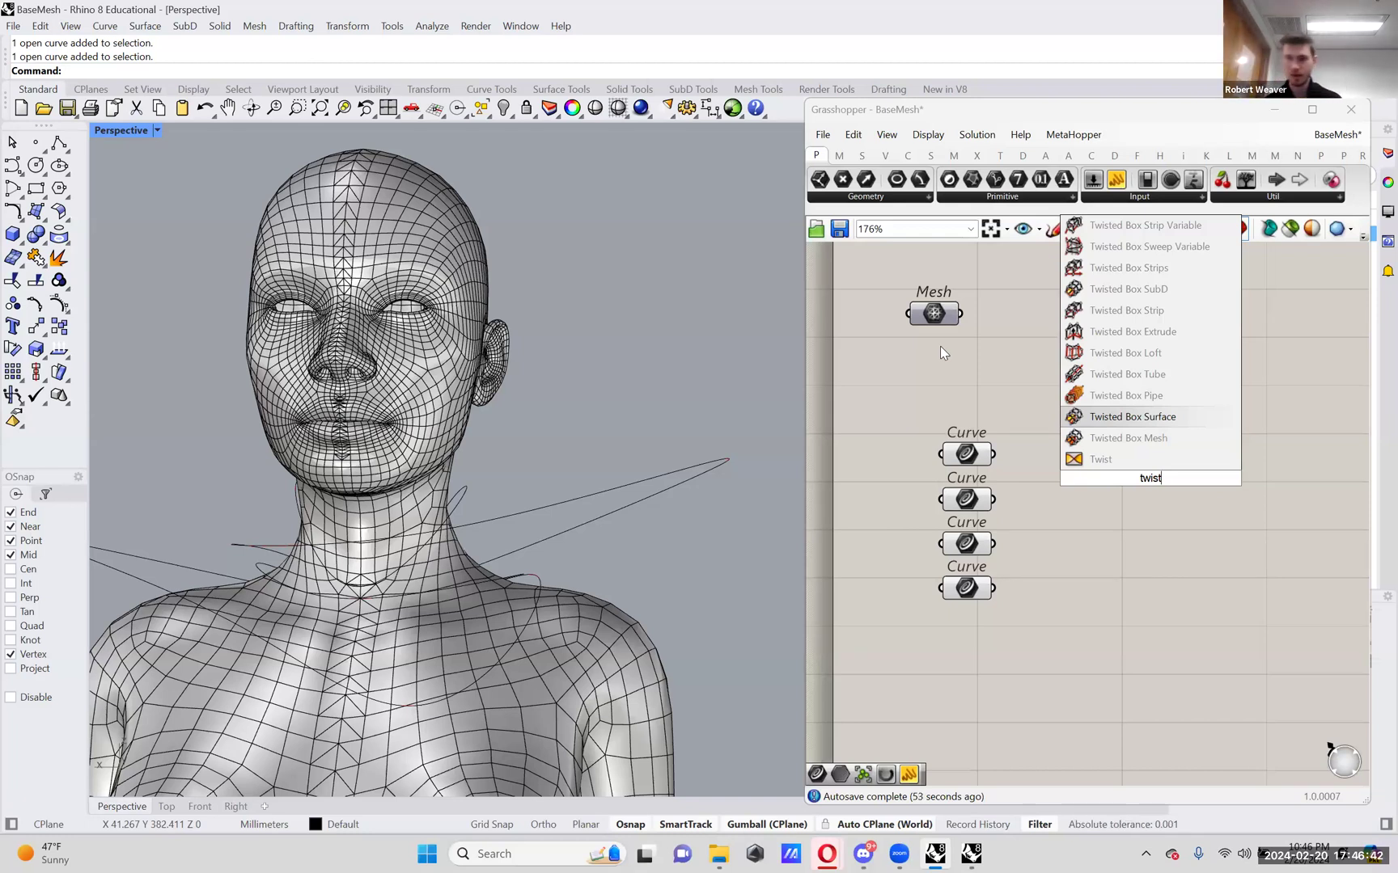
text(box sw)
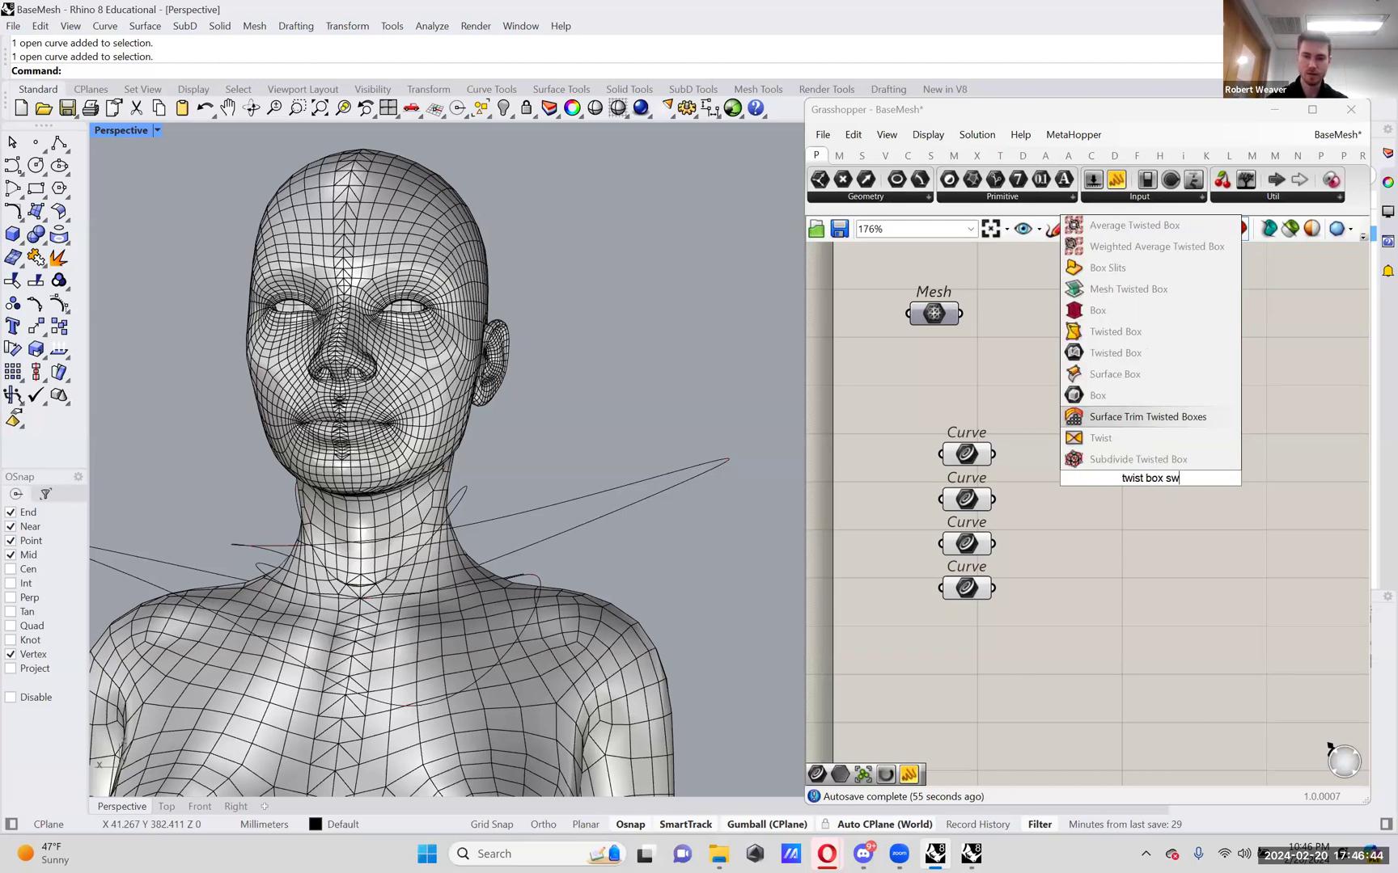
text(ee)
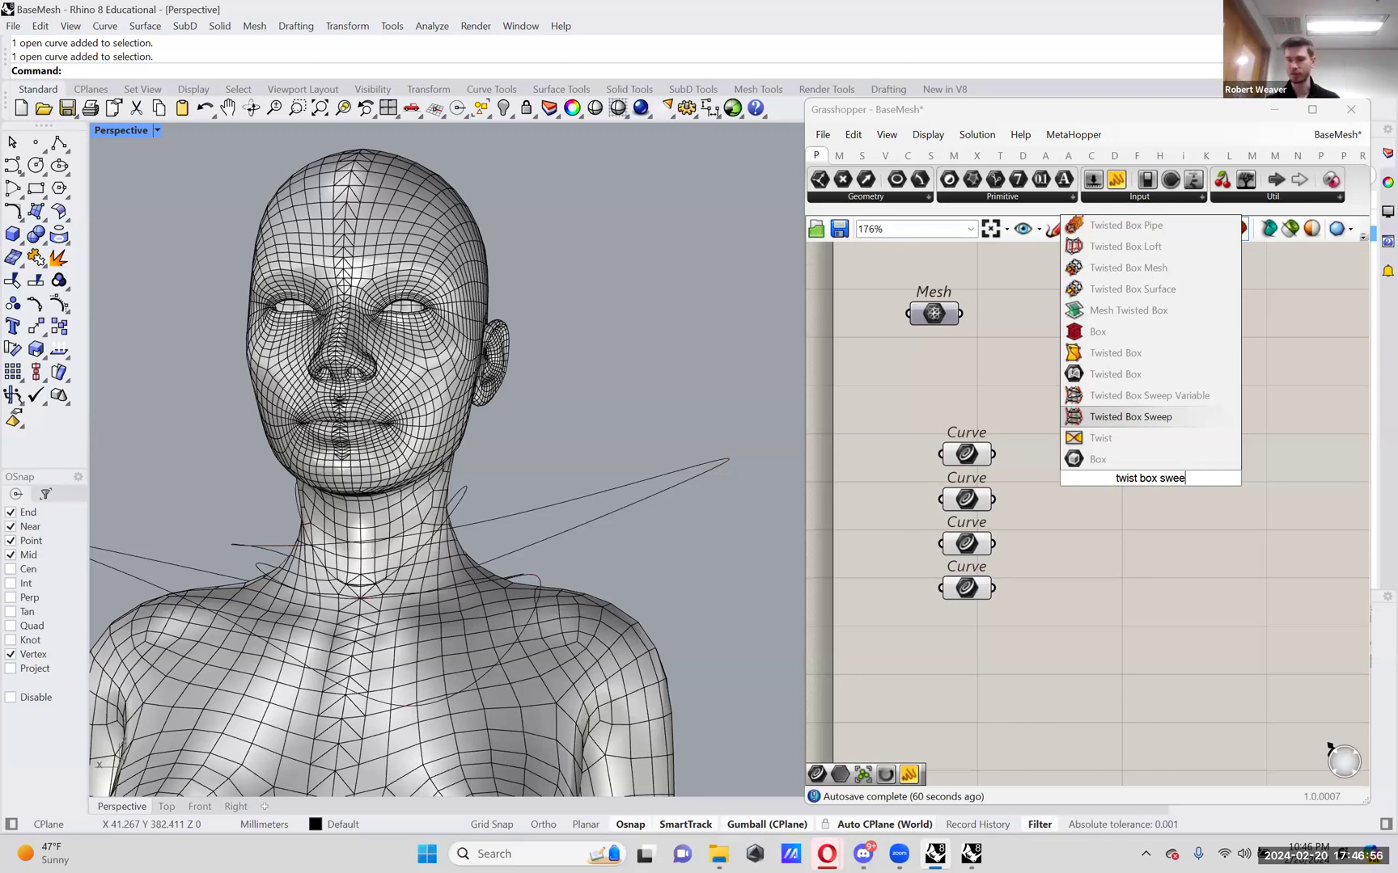
click(1132, 417)
mouse_move(1140, 448)
mouse_down()
mouse_move(1138, 496)
mouse_move(1137, 470)
mouse_up()
click(1211, 450)
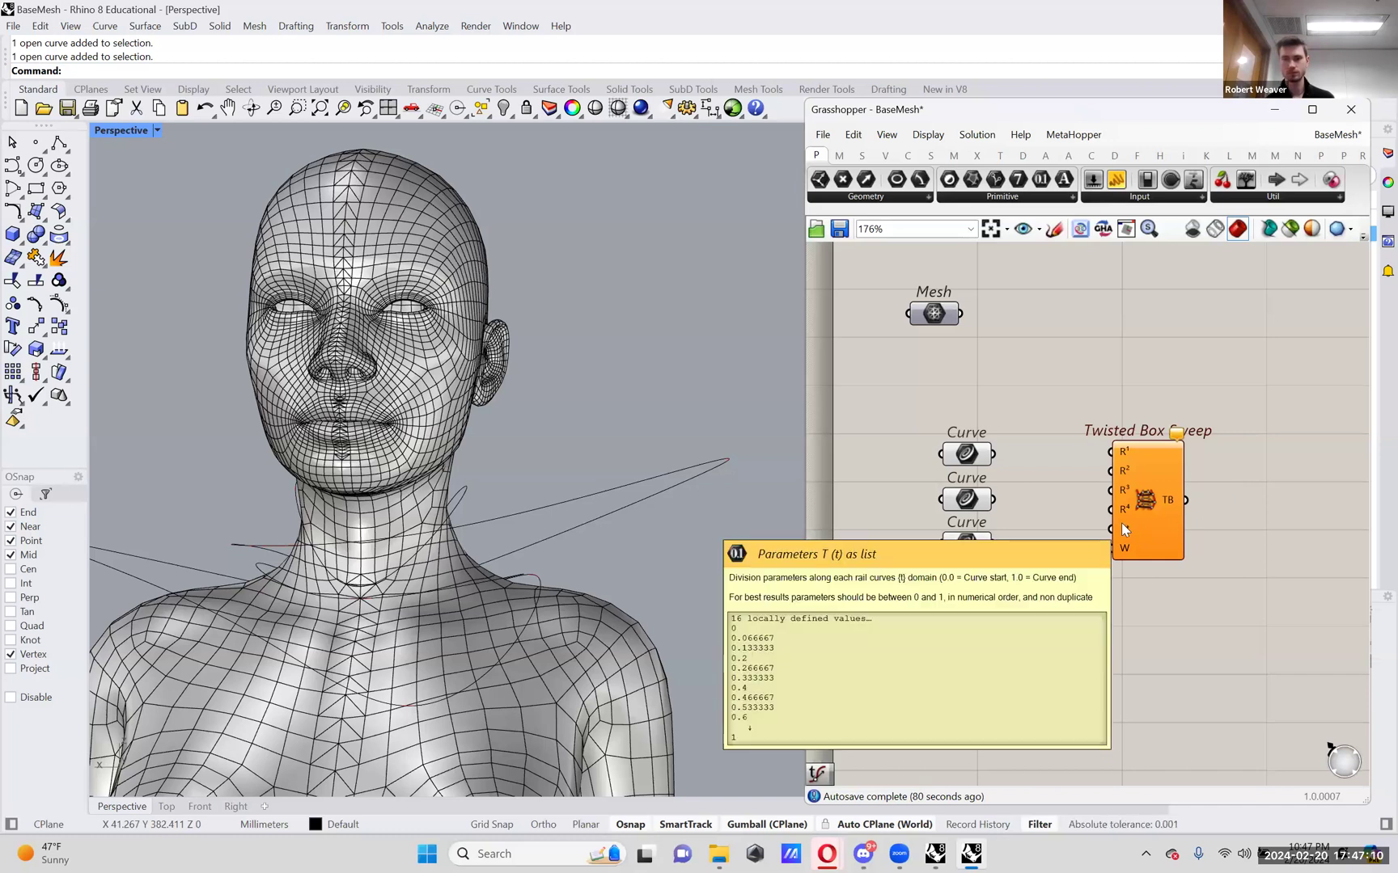
drag(1140, 469, 1157, 478)
click(1095, 481)
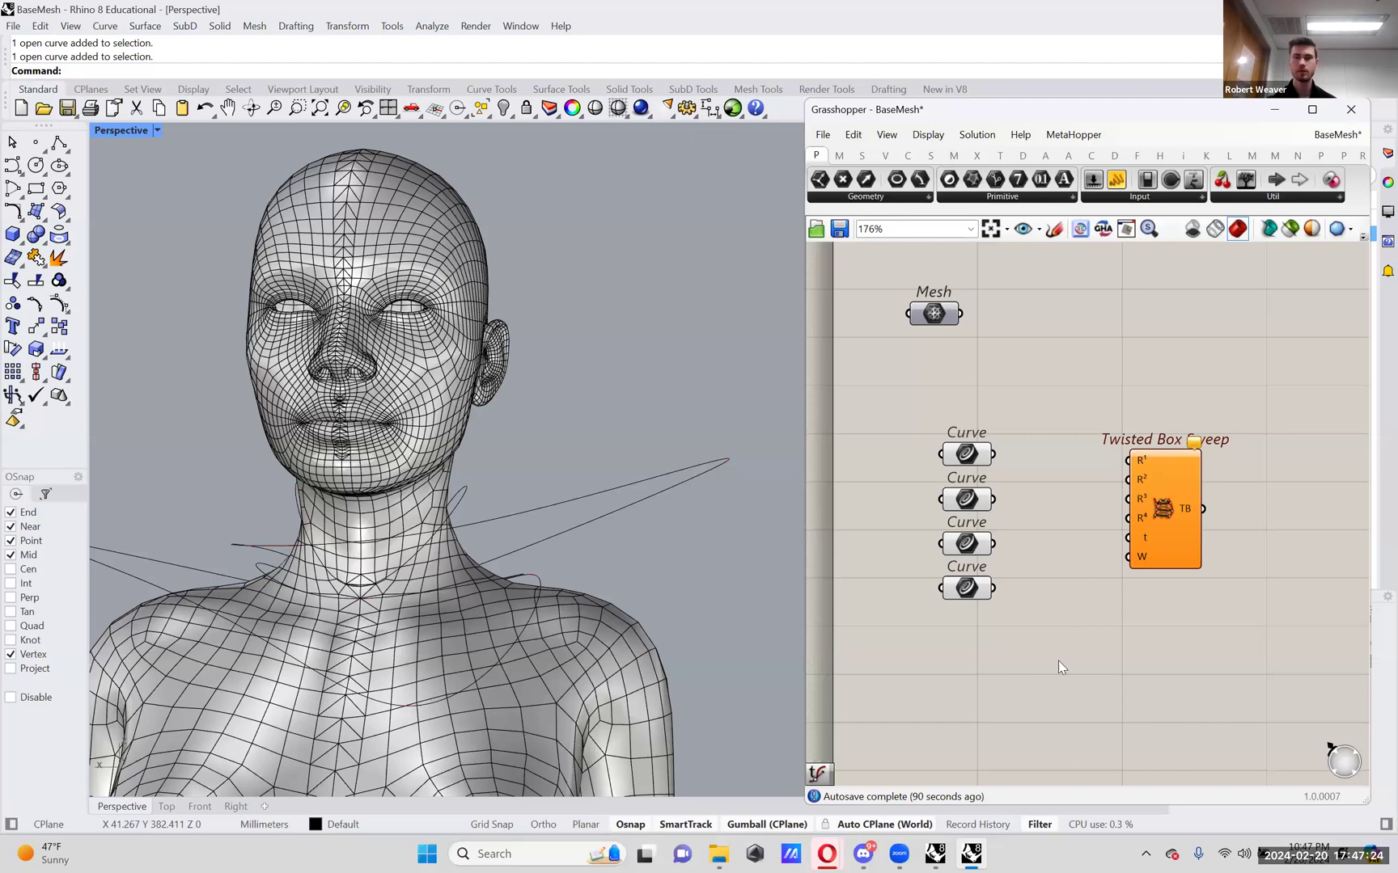
- Connect the four Curve parameters in order to the R1, R2, R3 and R4 rail inputs of Twisted Box Sweep
scroll(1057, 562, up, 2)
right_drag(1057, 562, 1066, 553)
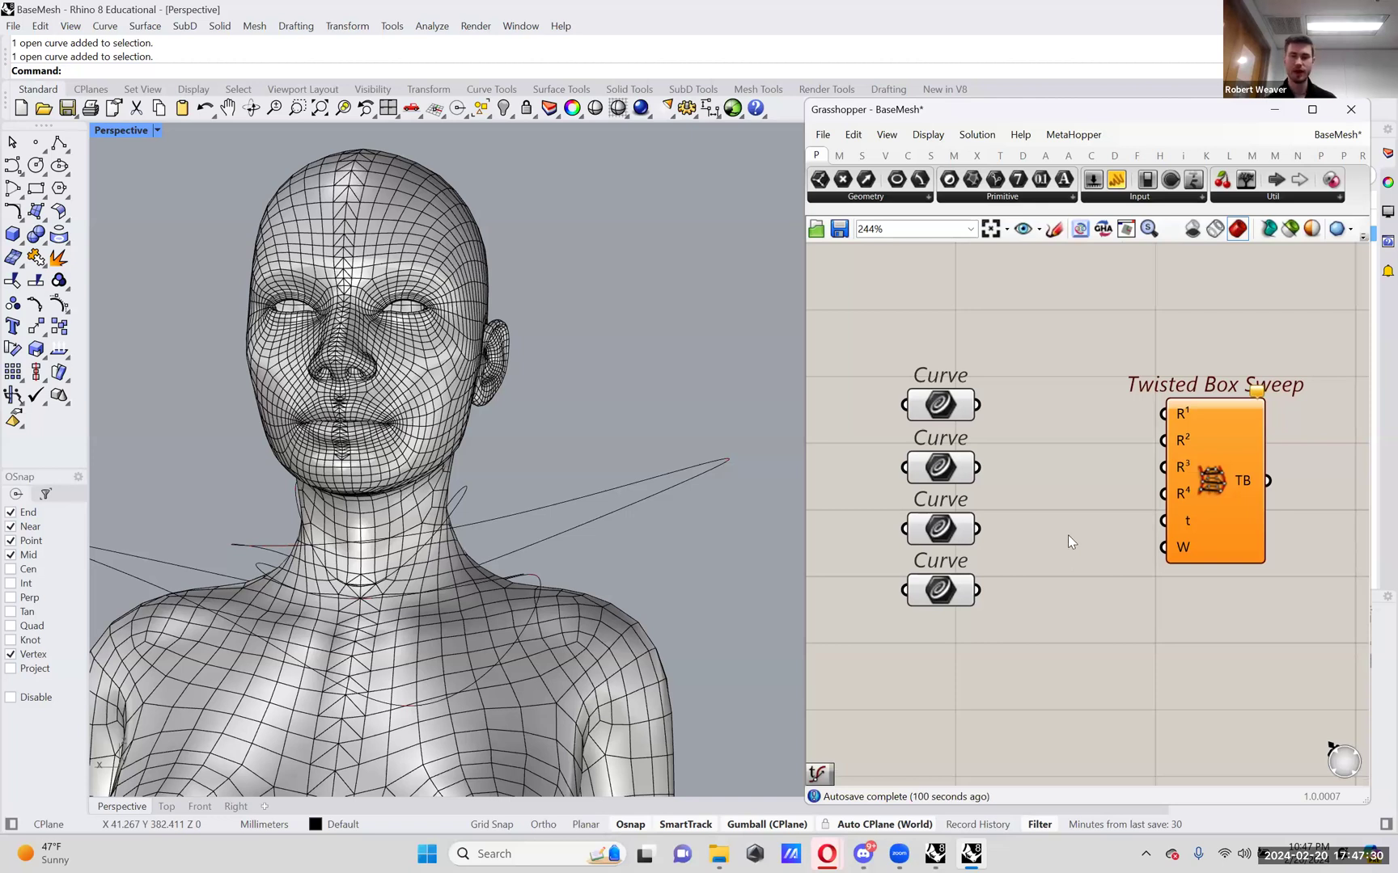
drag(977, 404, 1163, 413)
drag(978, 466, 1163, 440)
drag(977, 529, 1164, 466)
drag(978, 589, 1164, 494)
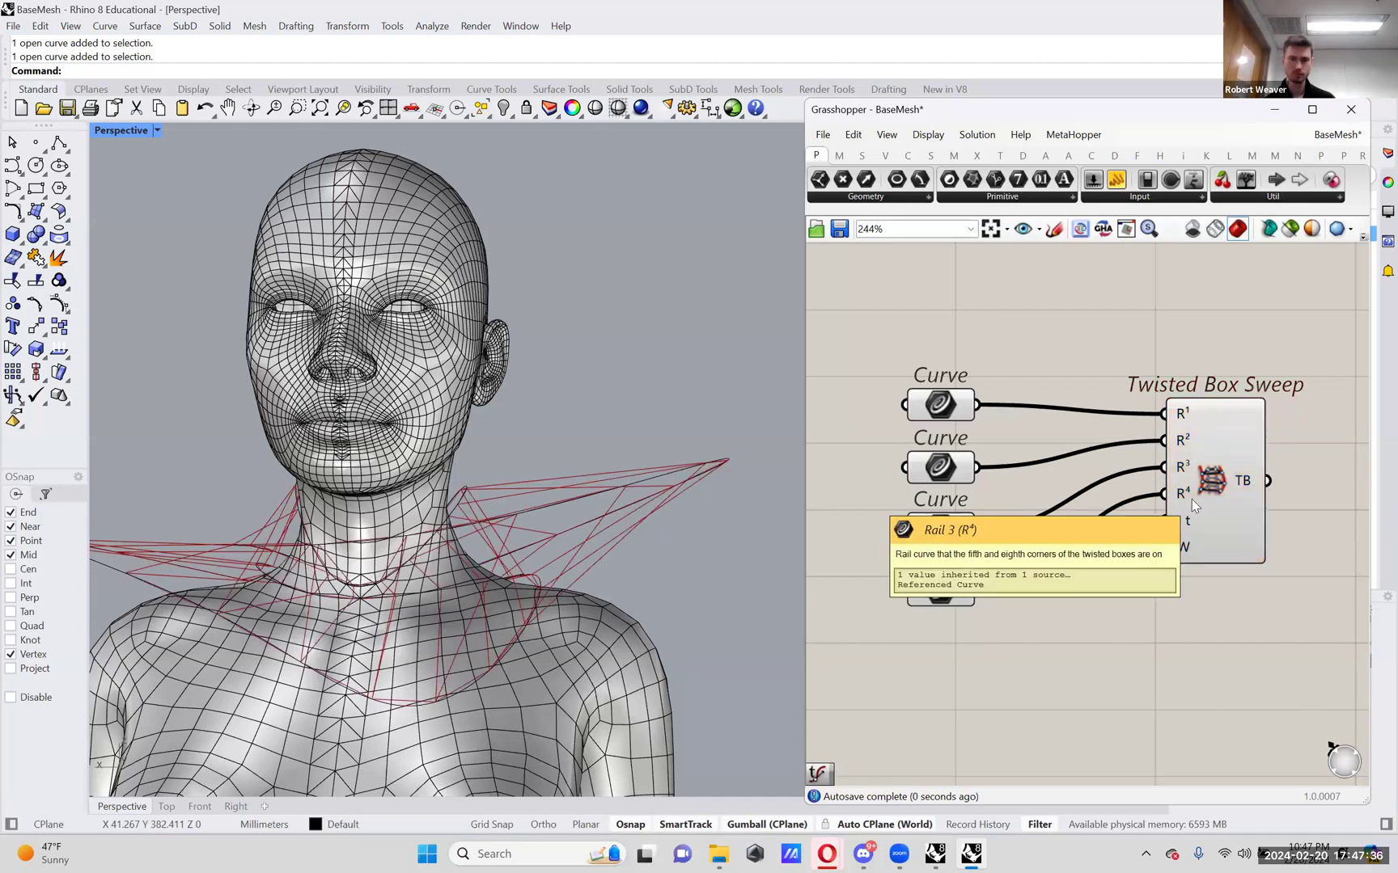
right_drag(546, 496, 608, 500)
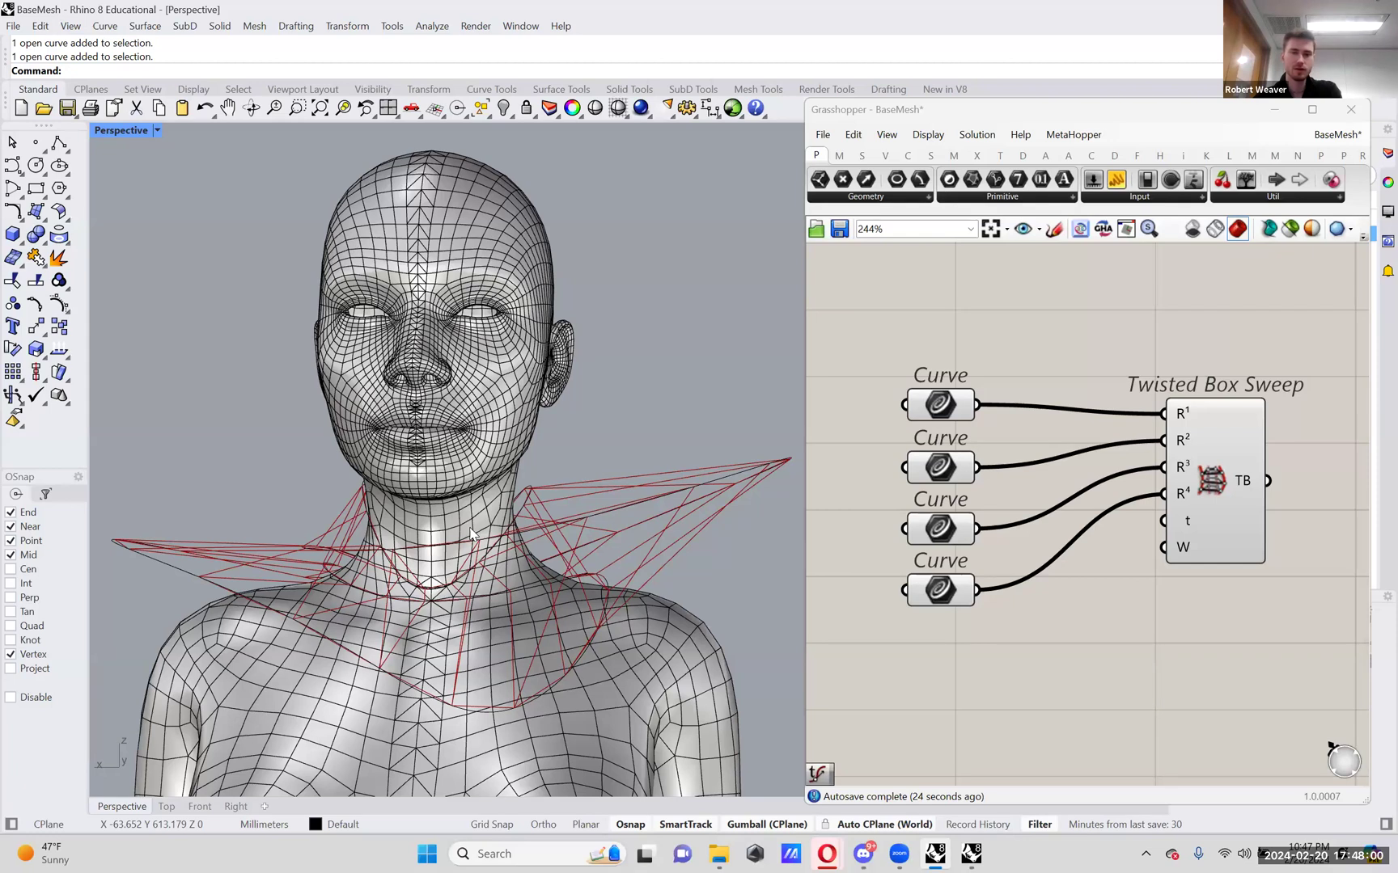
right_drag(1130, 531, 1117, 548)
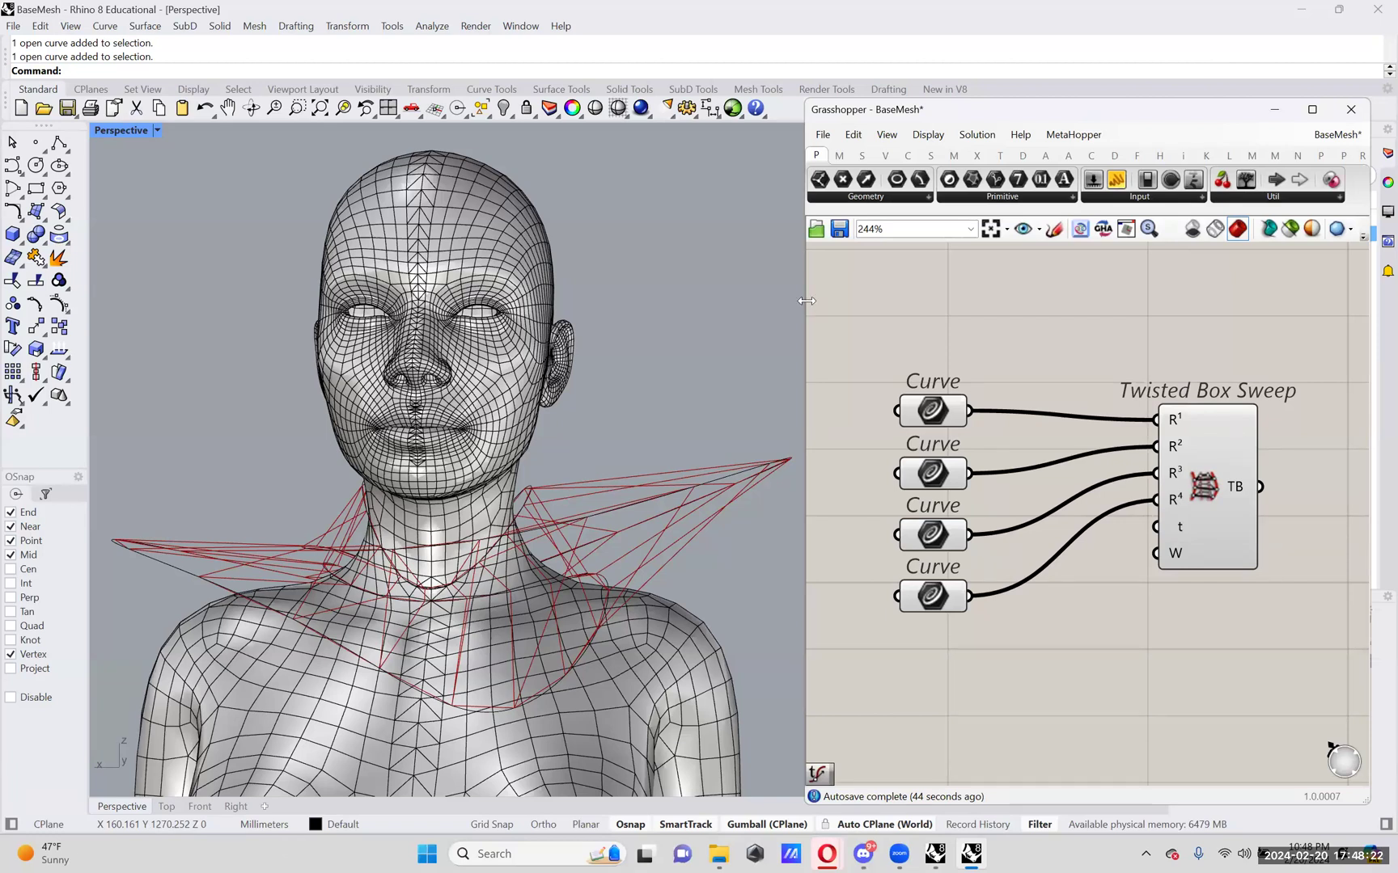
- Widen the Grasshopper window and examine the plug-in's component lists for Twisted Box, SubD and Vector
drag(799, 209, 299, 209)
click(1225, 155)
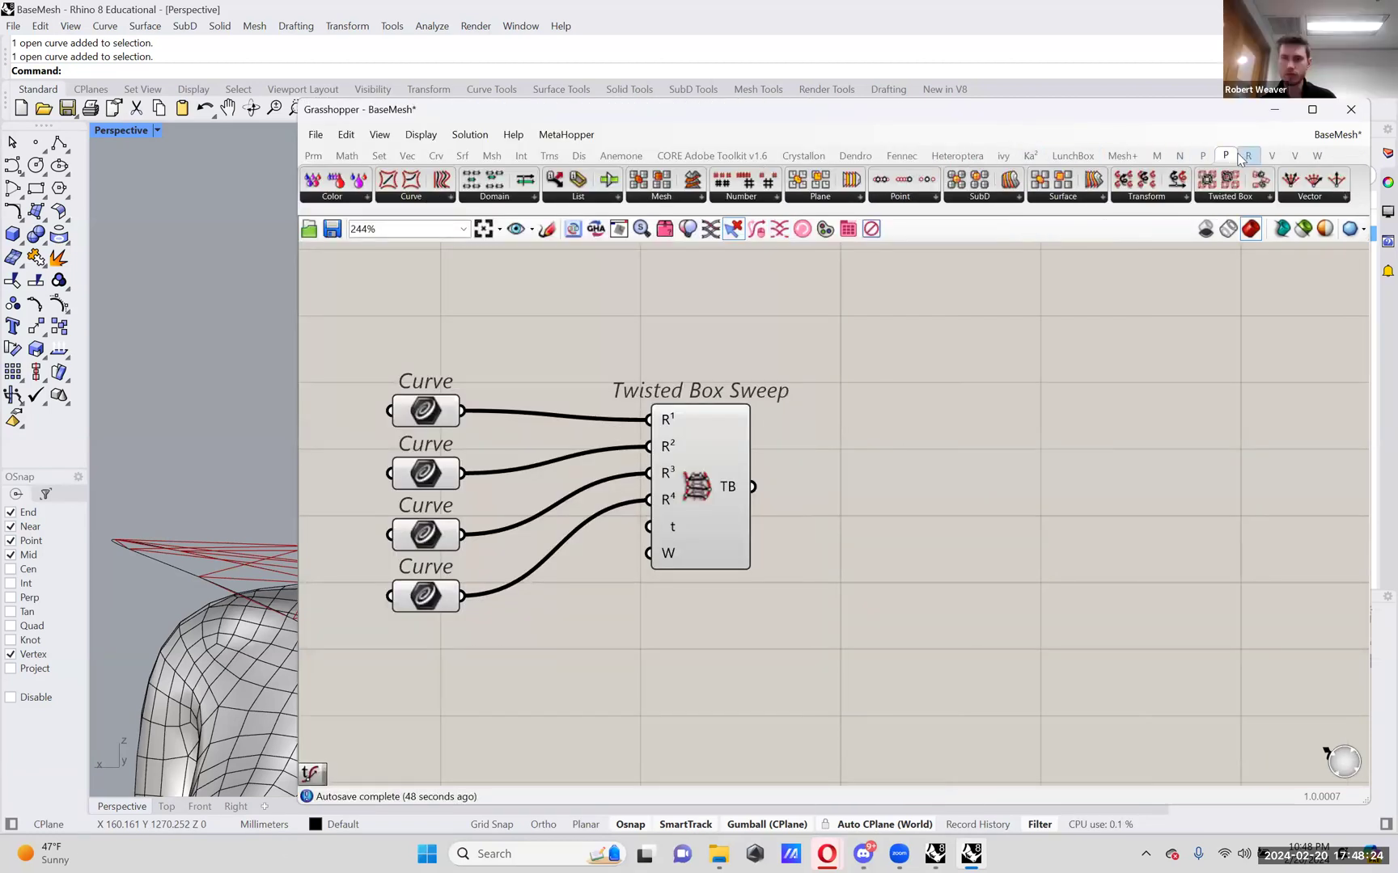
click(1224, 199)
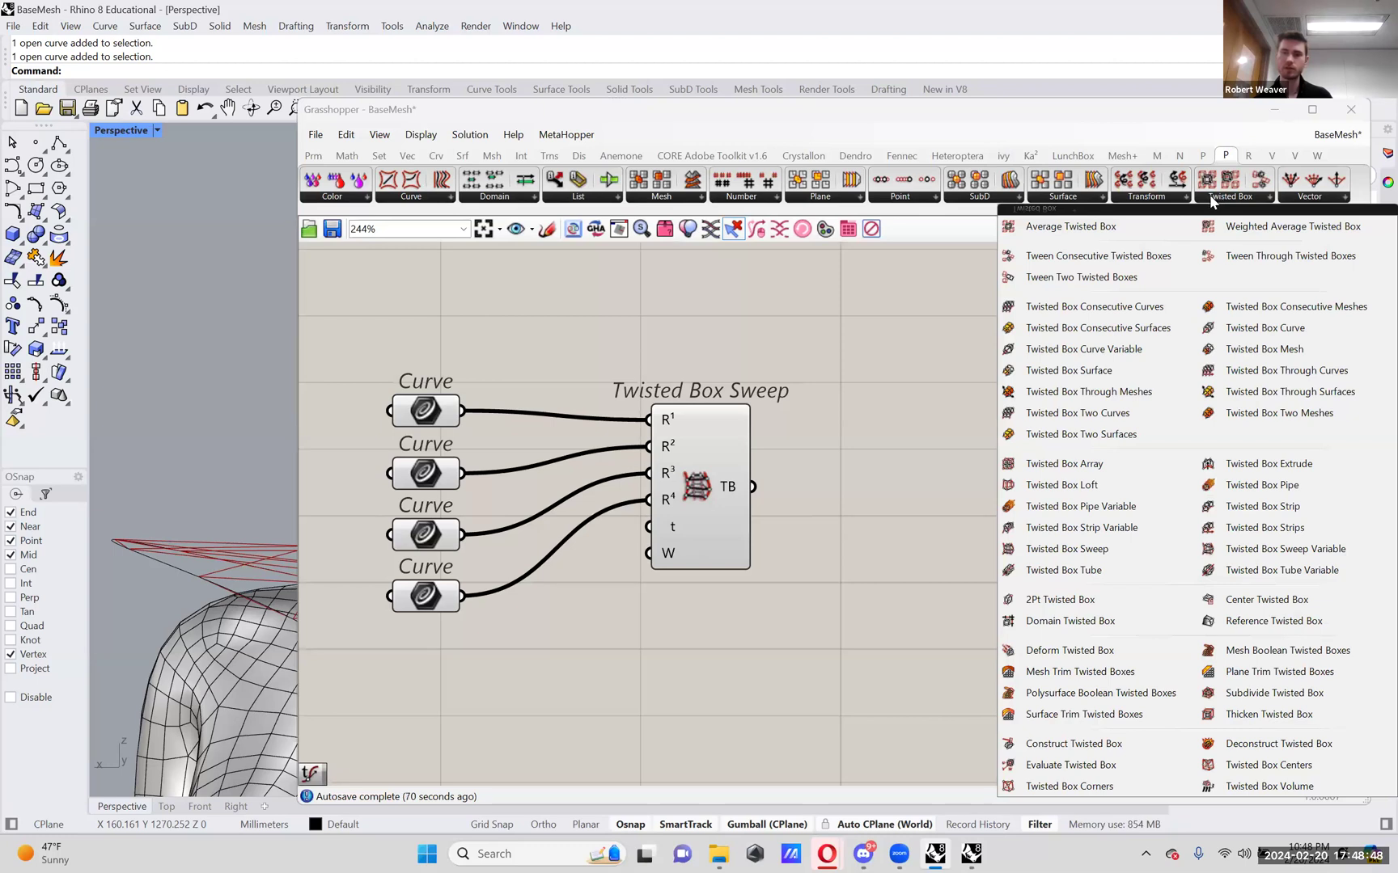
click(1003, 196)
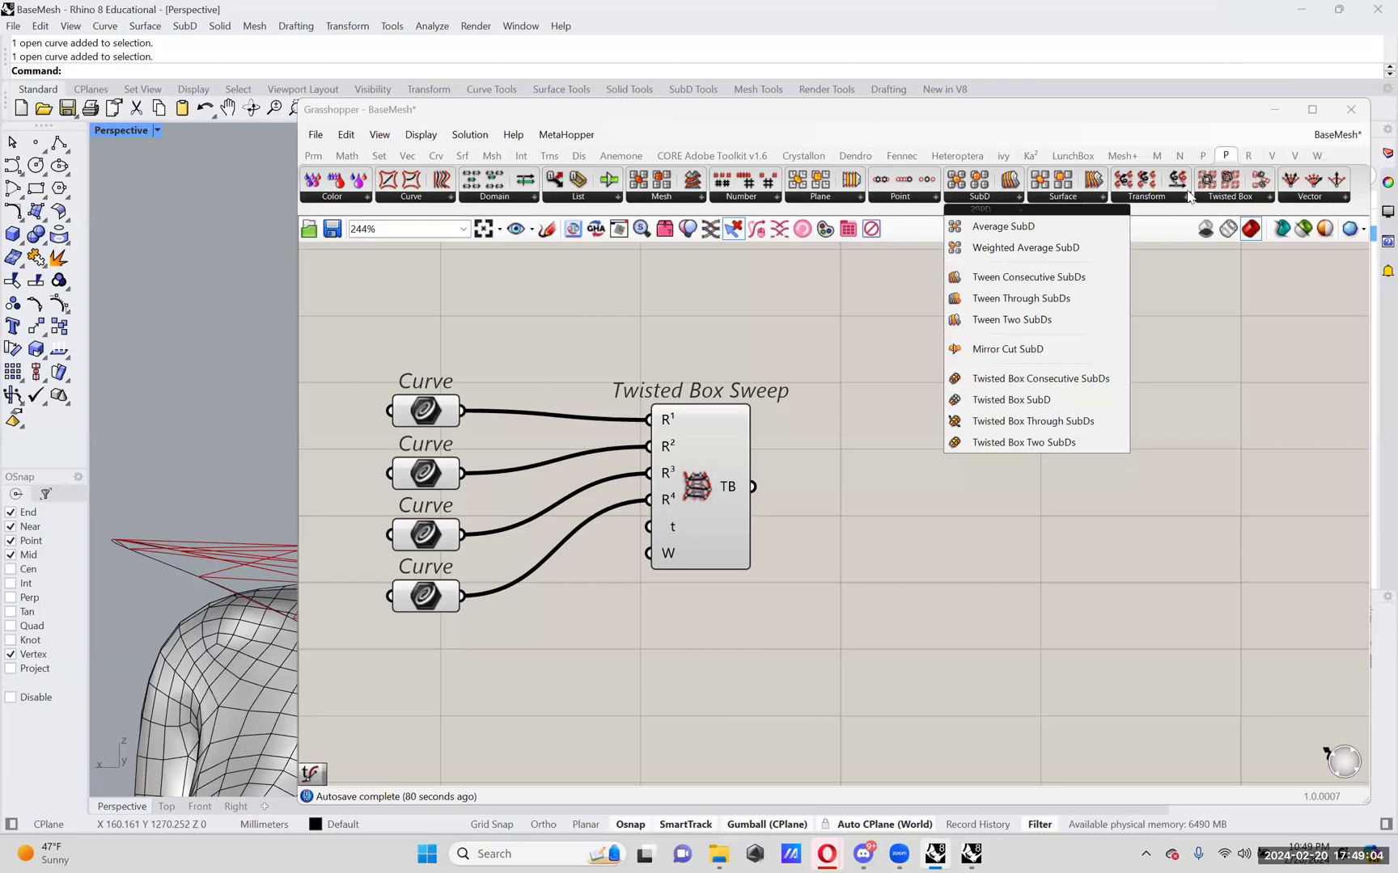
mouse_move(1294, 203)
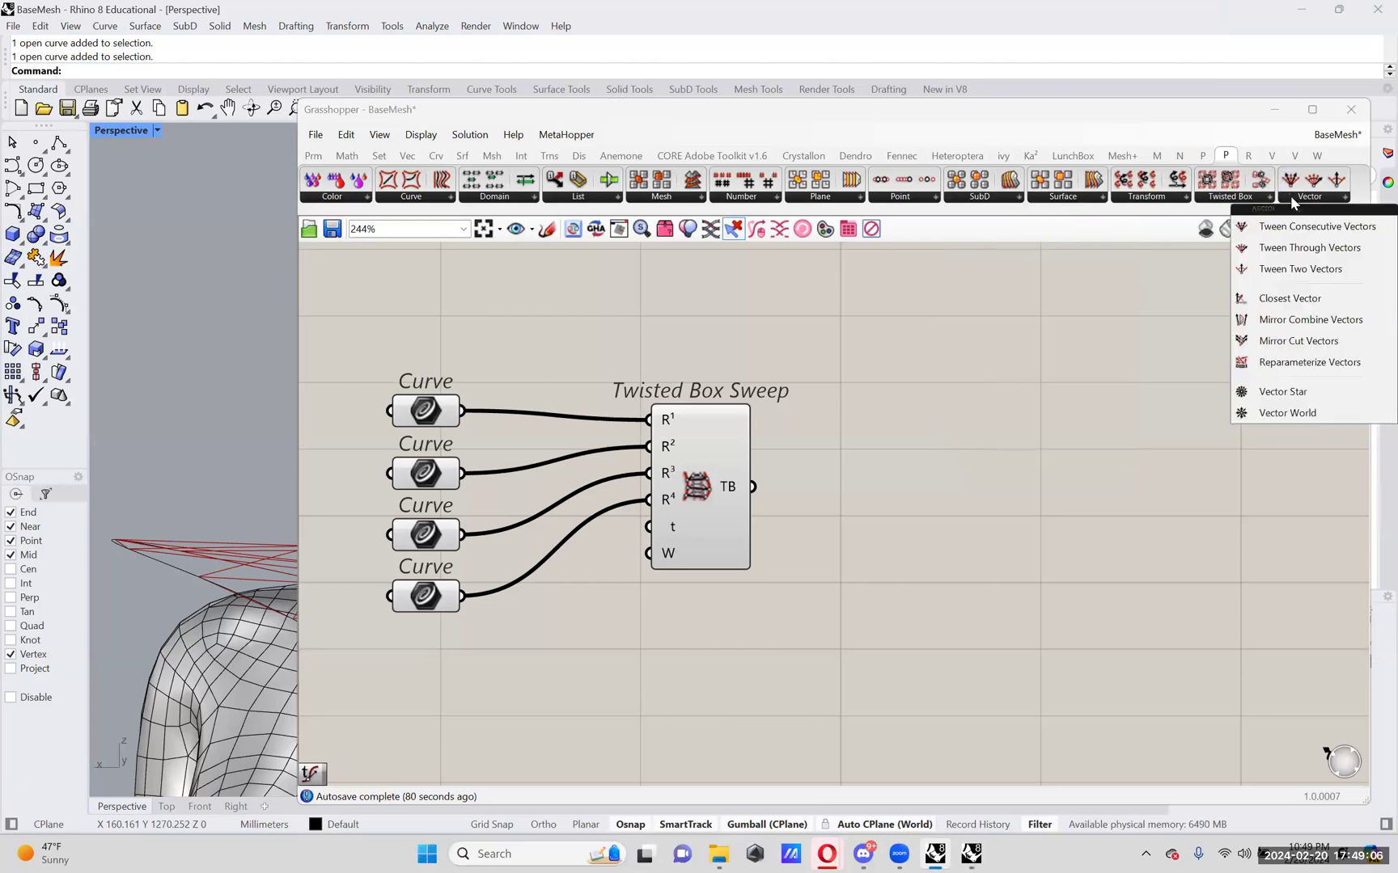
mouse_move(1252, 203)
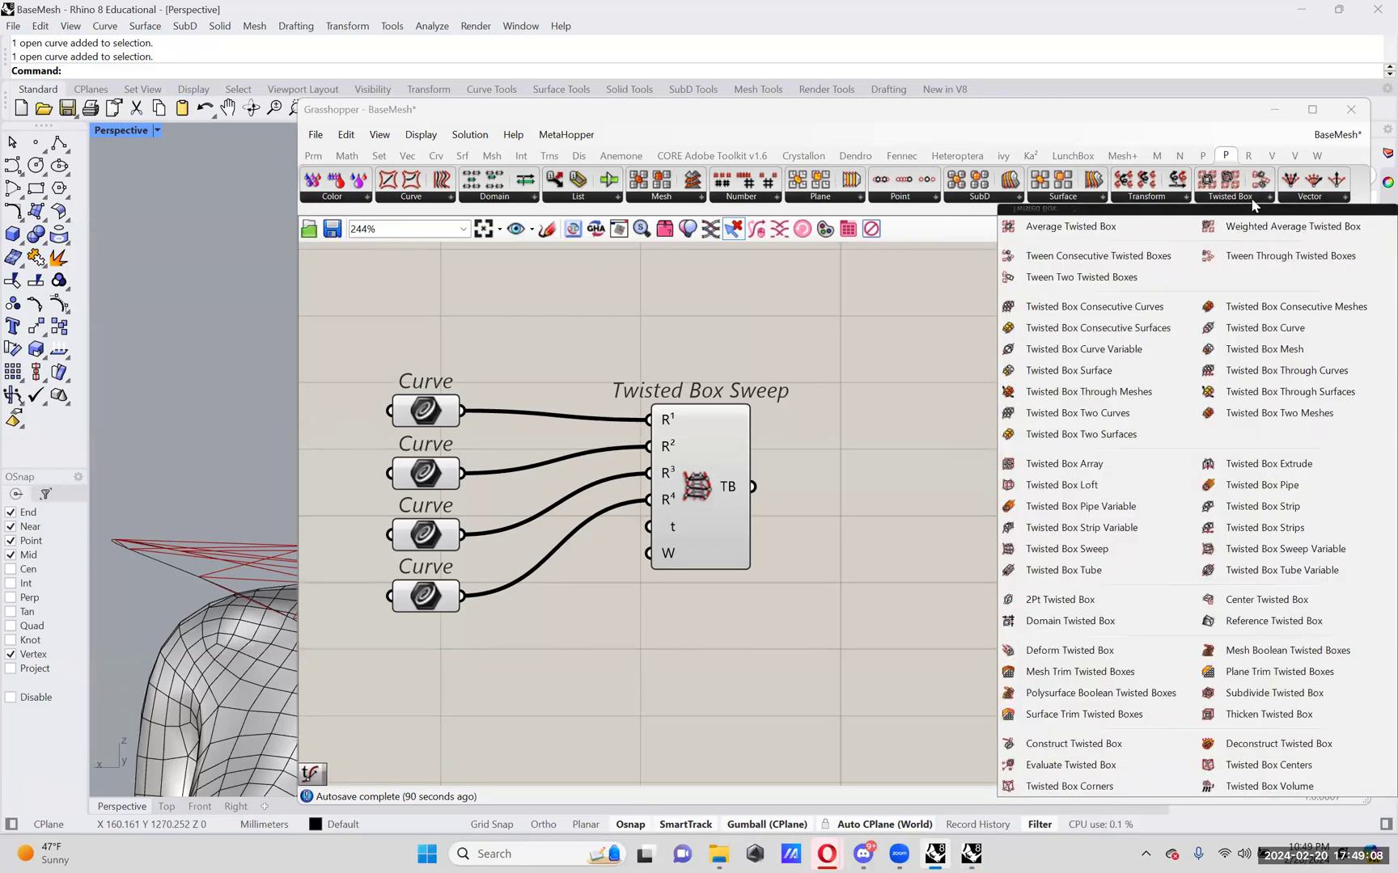
- Open Grasshopper's Components folder and look inside its Pufferfish subfolder, closing the file window when done
click(315, 134)
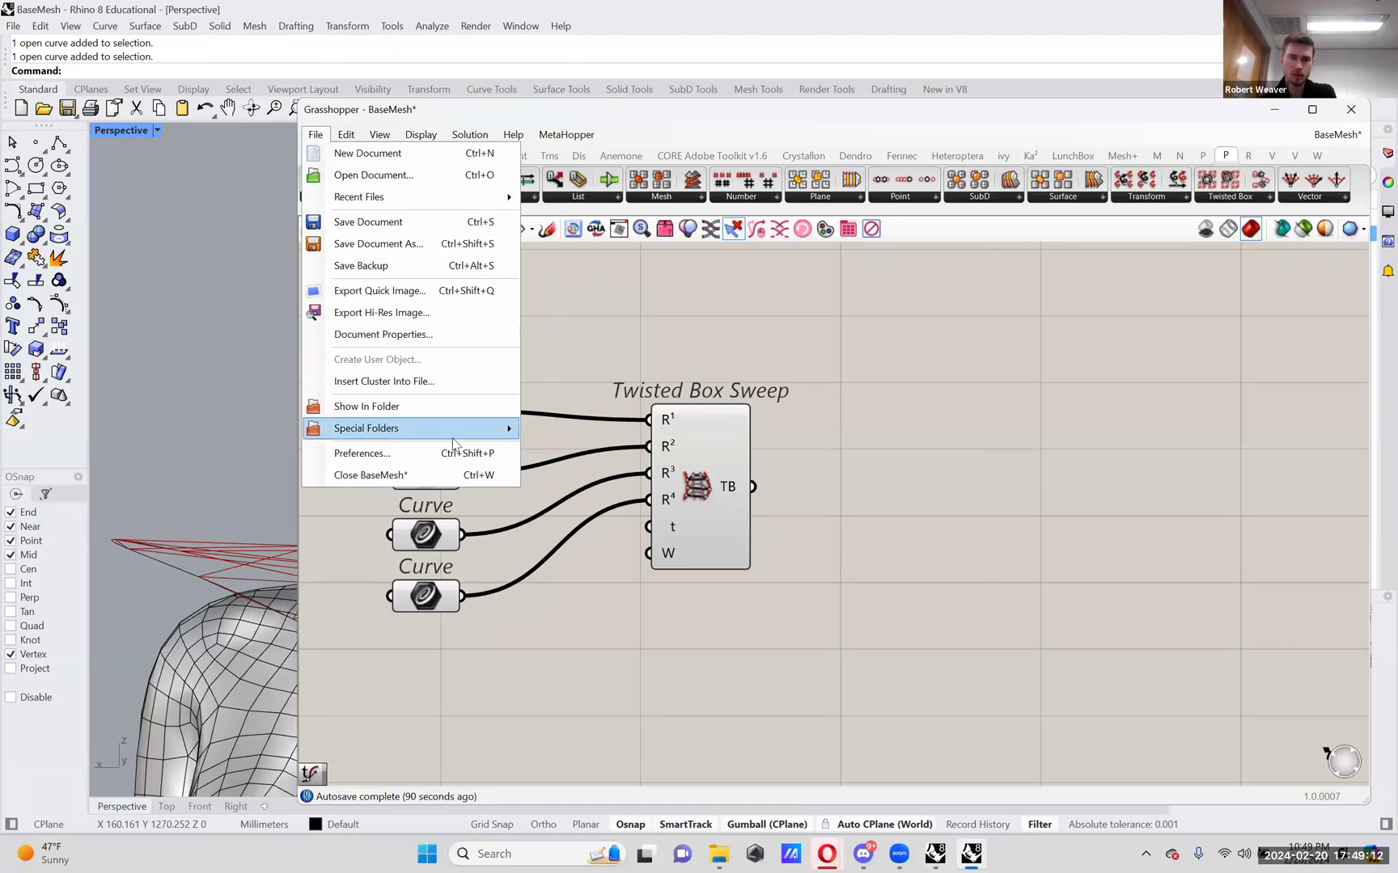
mouse_move(466, 429)
click(544, 428)
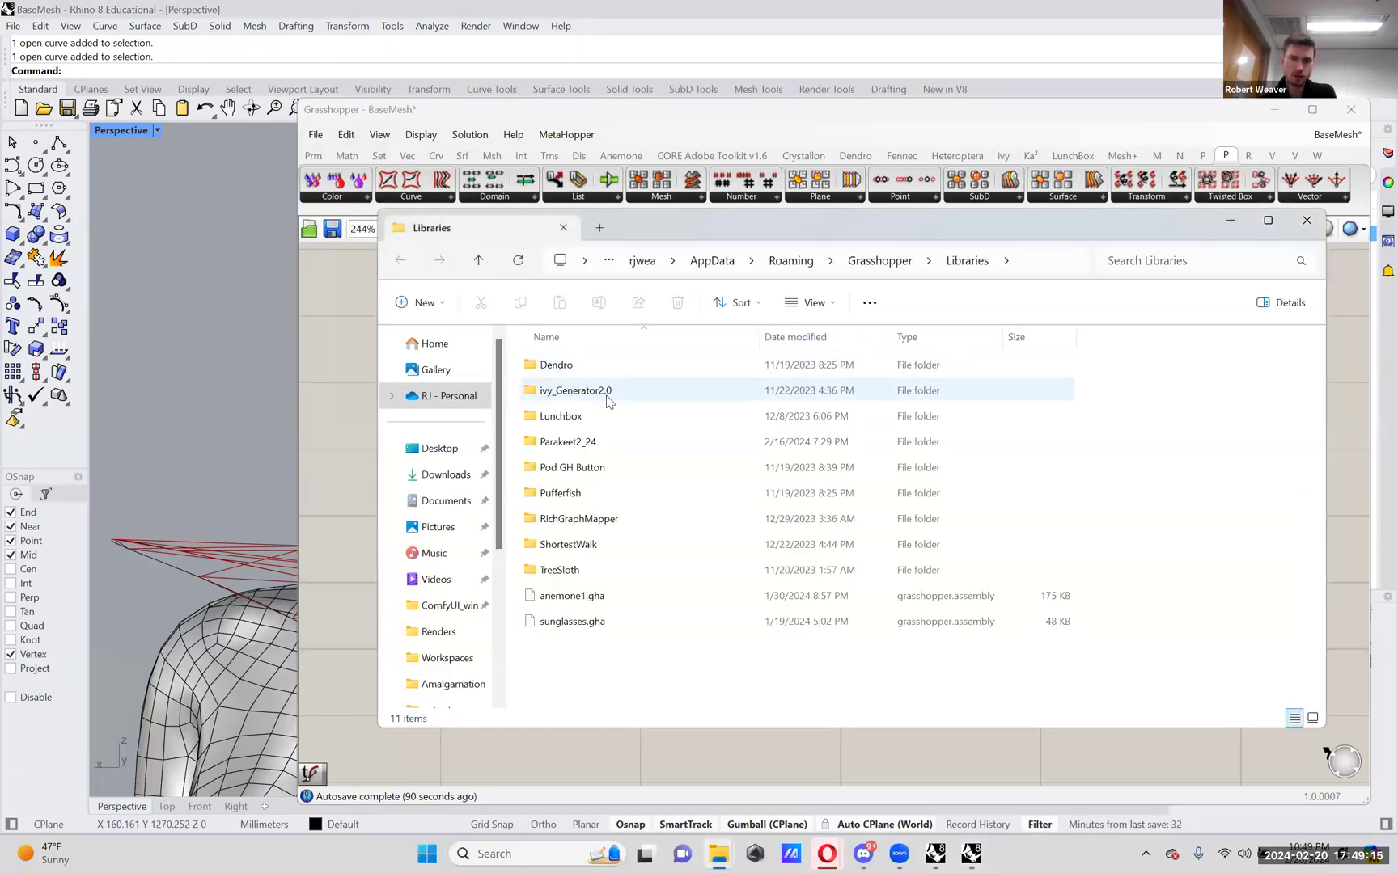
double_click(620, 492)
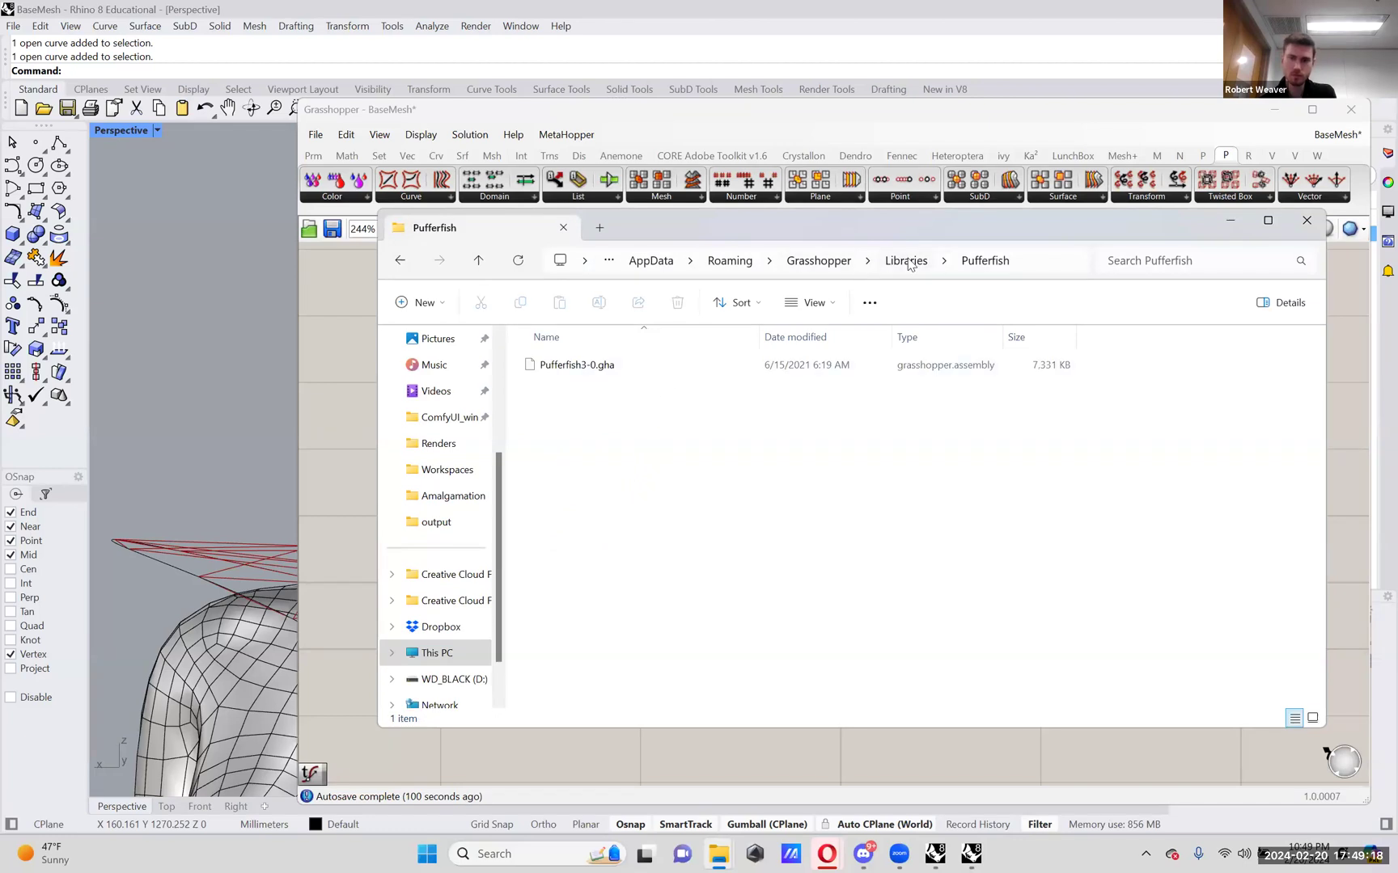
click(1304, 221)
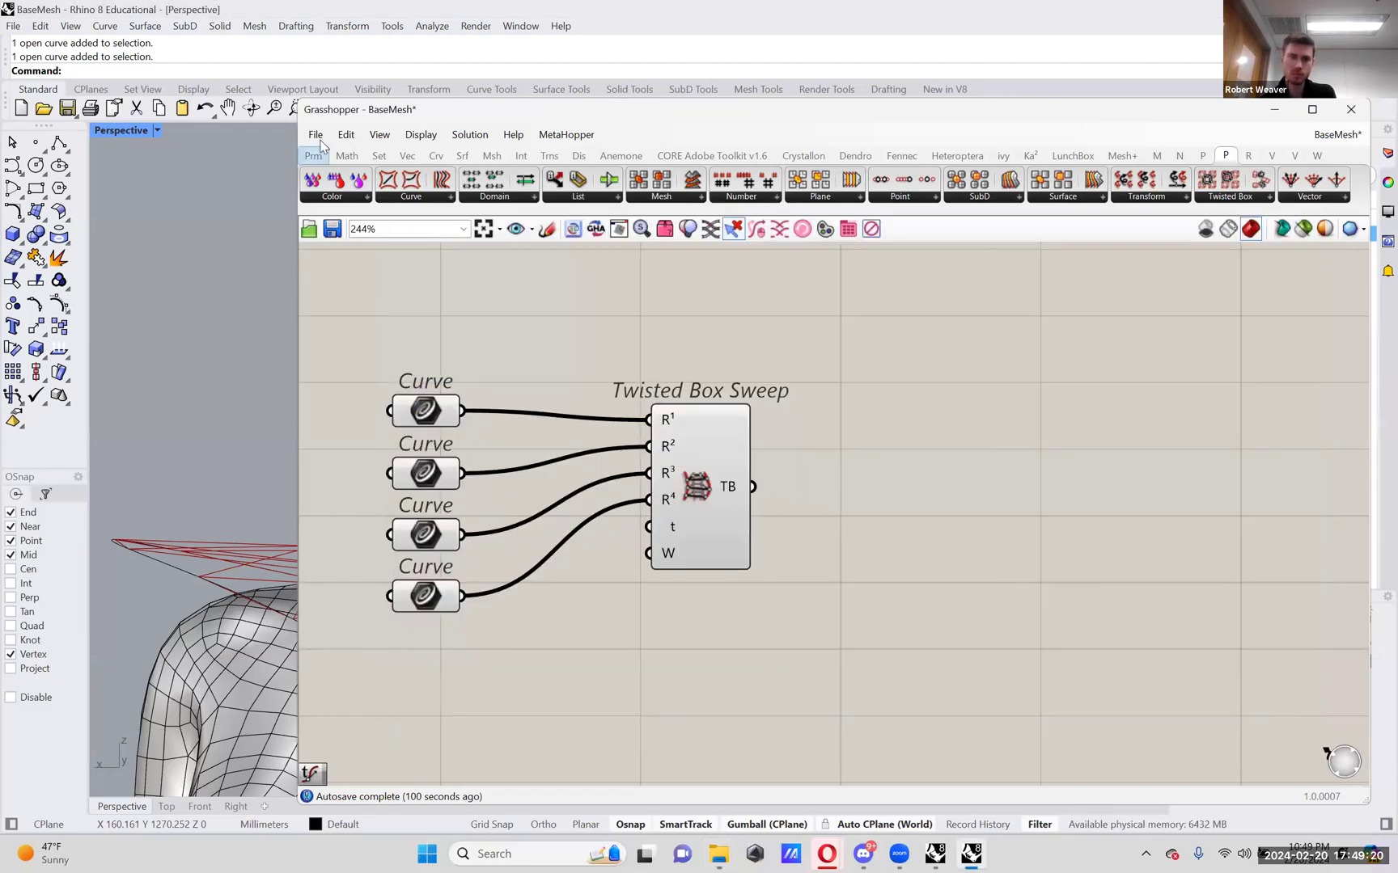
- Open Grasshopper's User Object folder and review the files in the Pufferfish WIP SubD Components subfolder, closing the file window when done
click(316, 134)
mouse_move(436, 427)
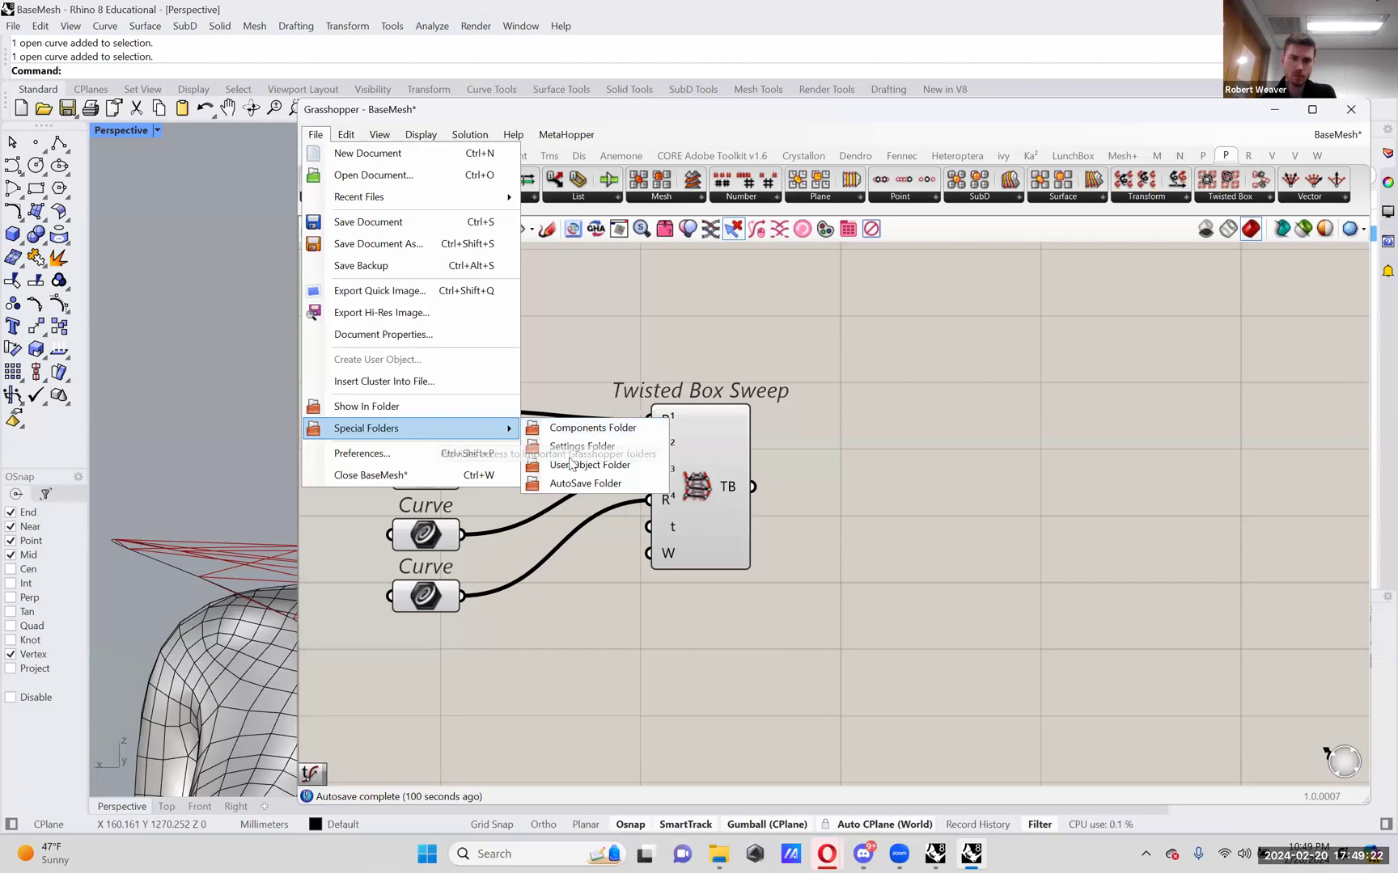
click(558, 445)
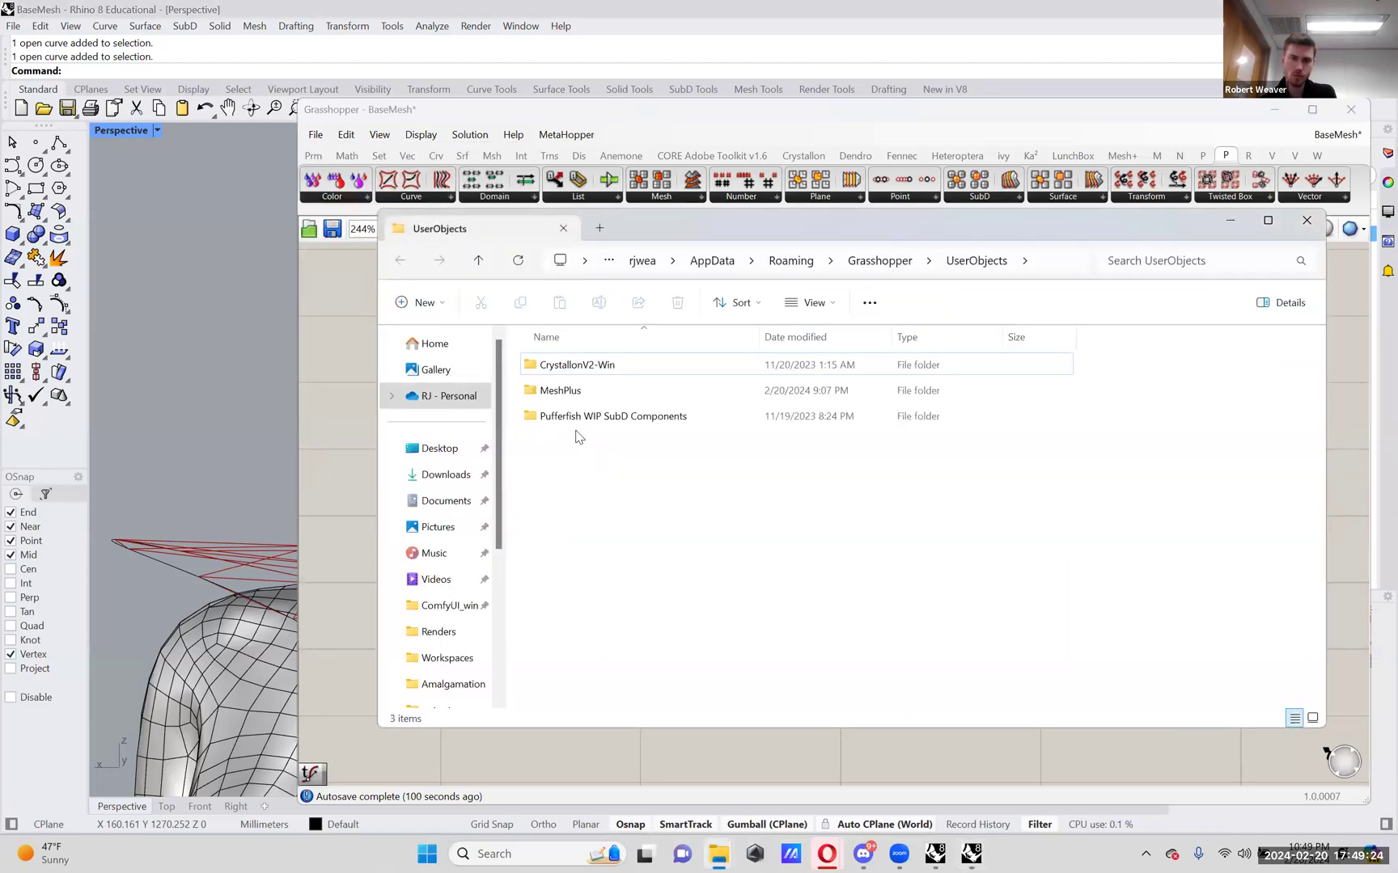
double_click(651, 415)
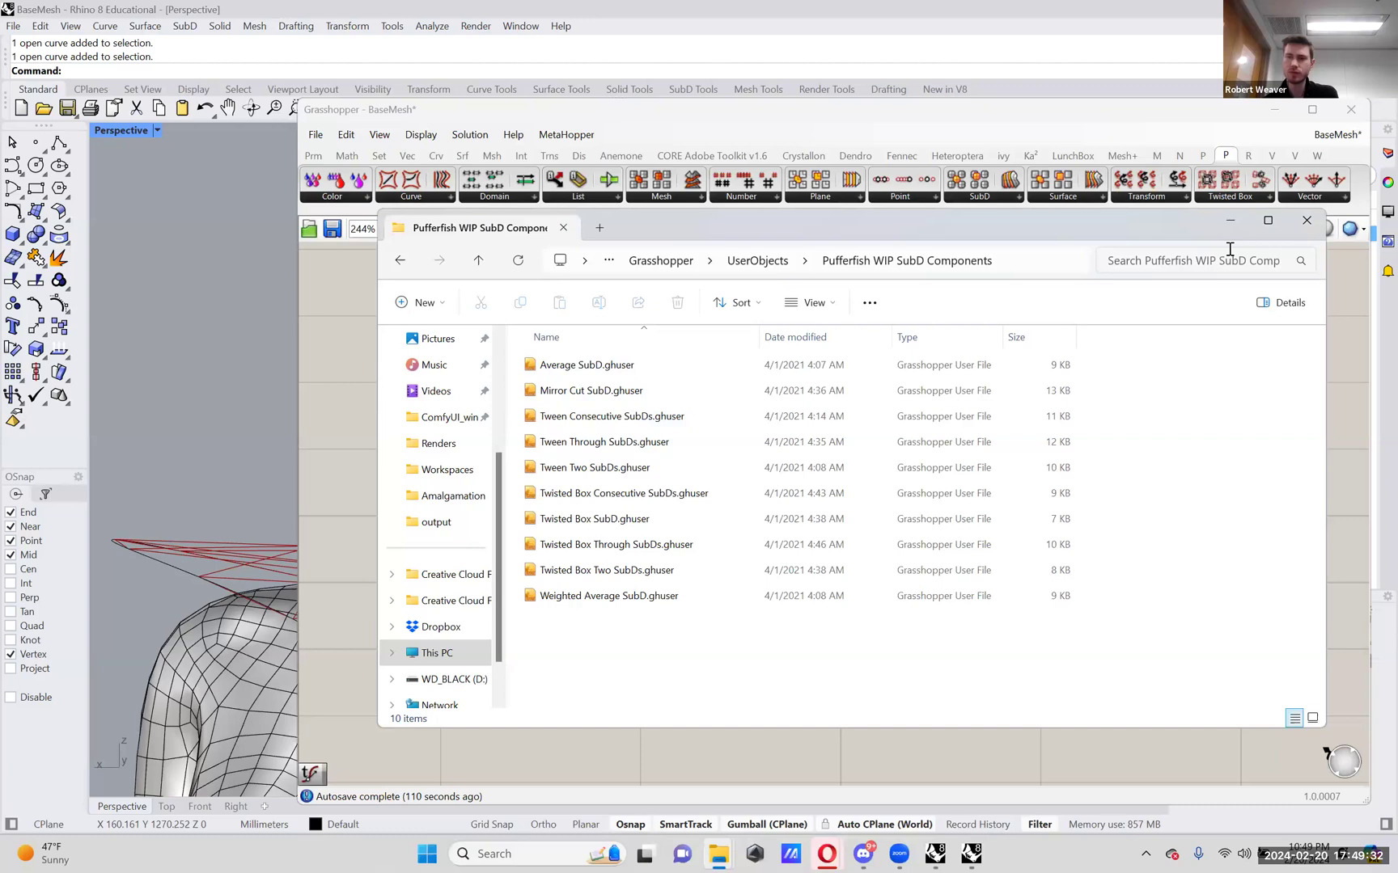
click(1304, 223)
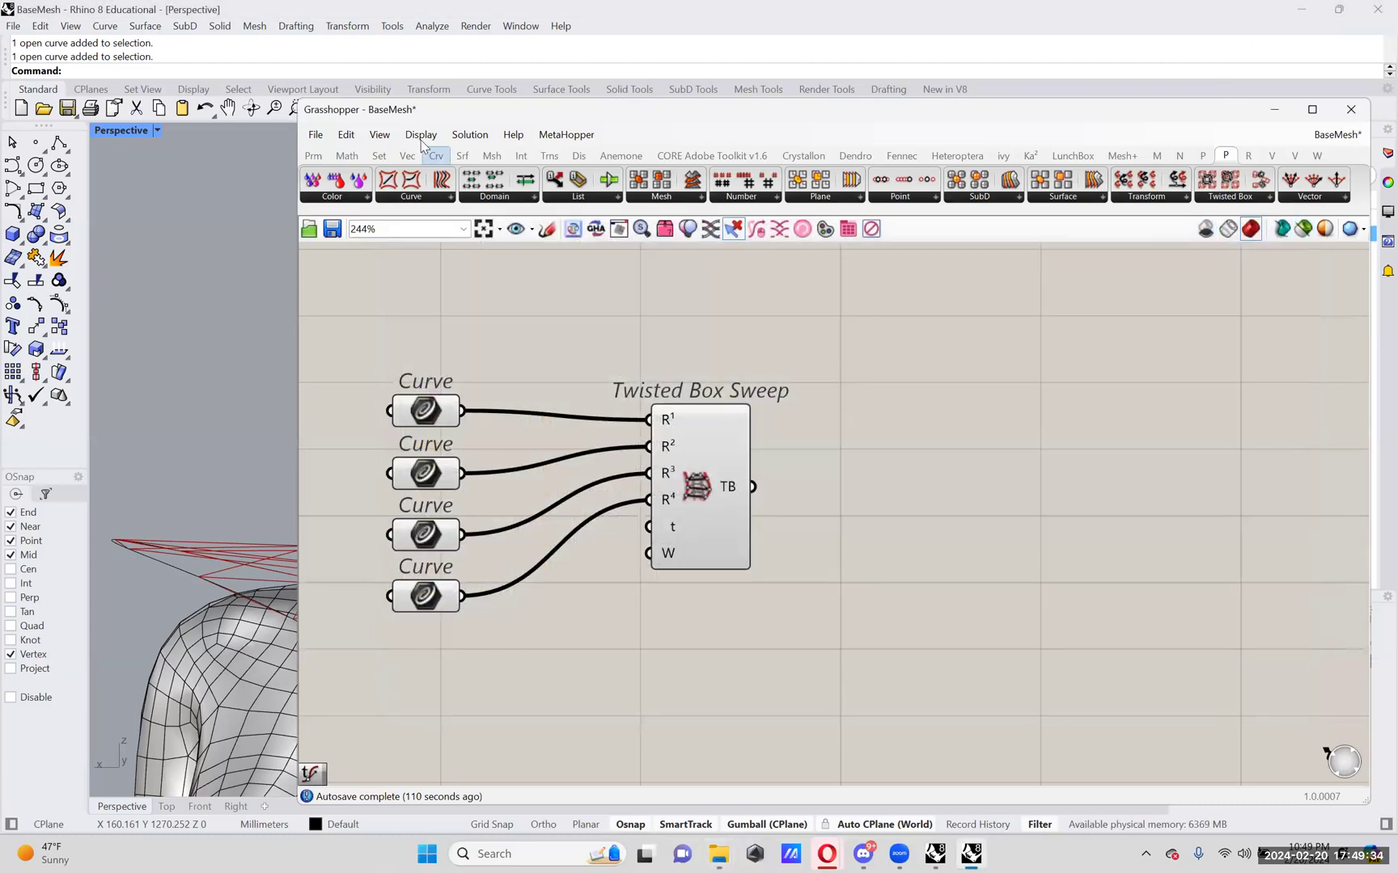
- Reopen the Components folder and check the Pufferfish3-0.gha assembly in the Pufferfish subfolder, closing the file window when done
click(328, 135)
mouse_move(464, 423)
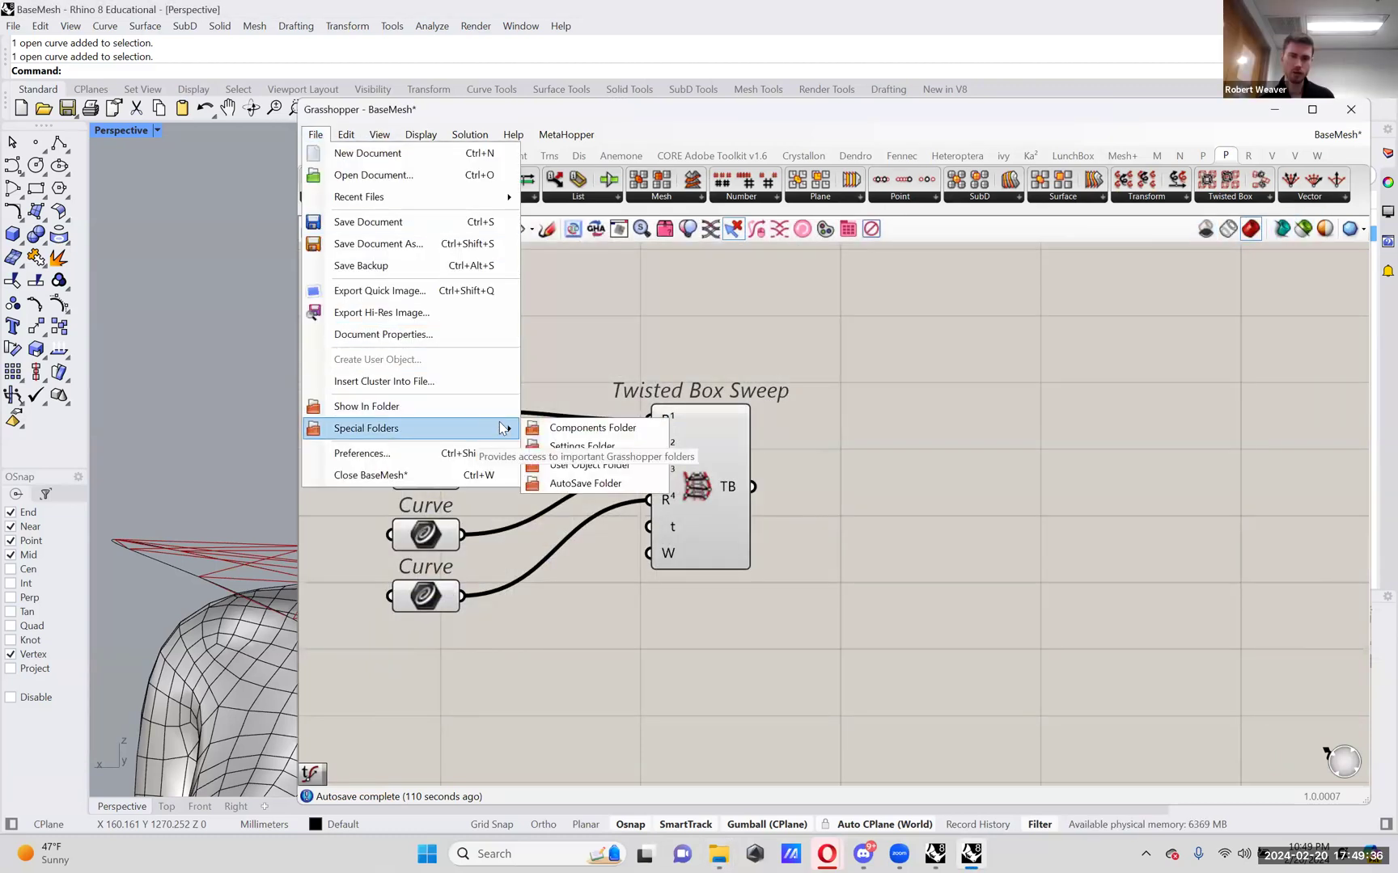
click(568, 420)
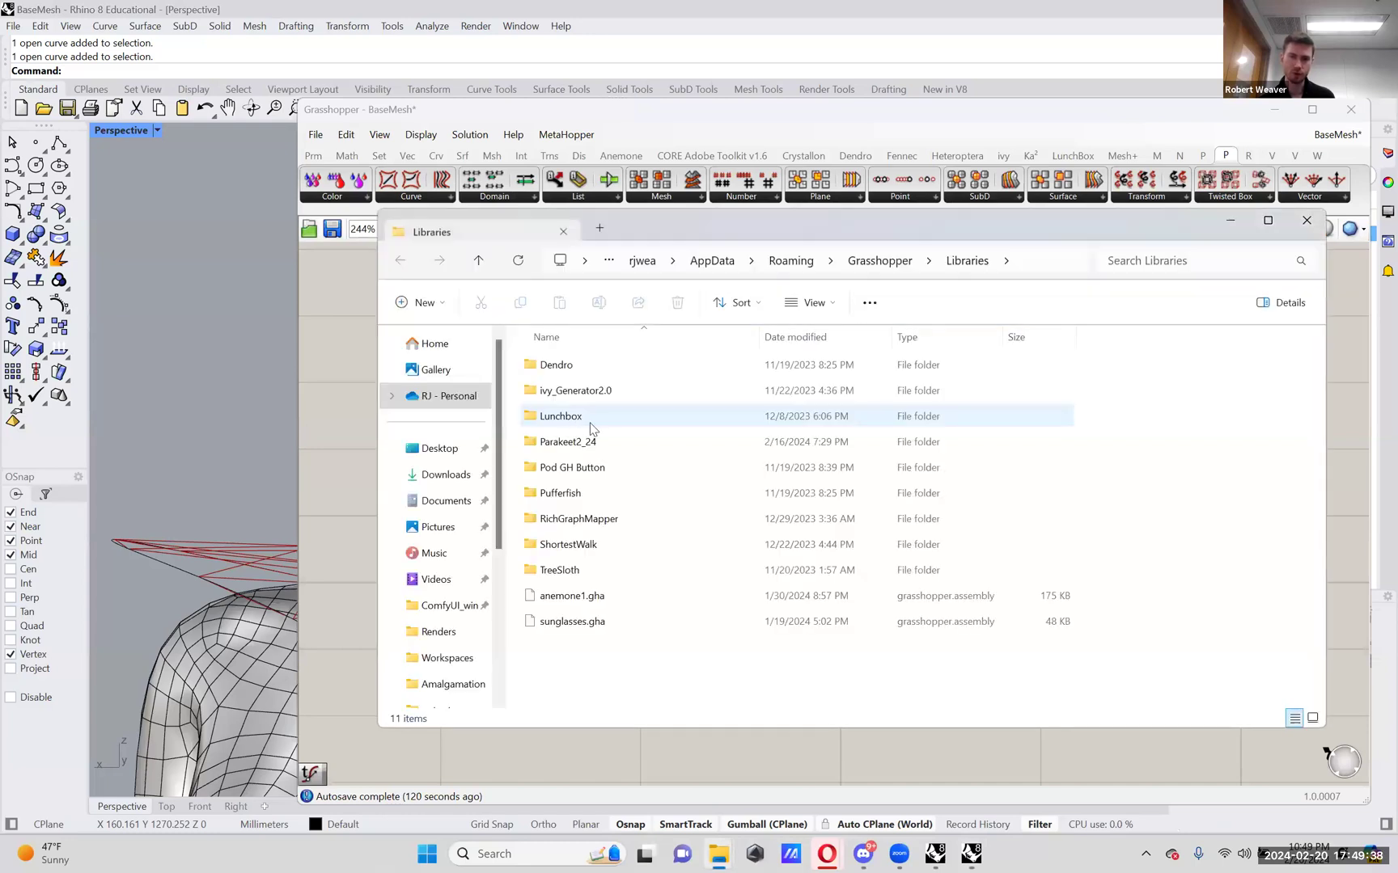
double_click(608, 493)
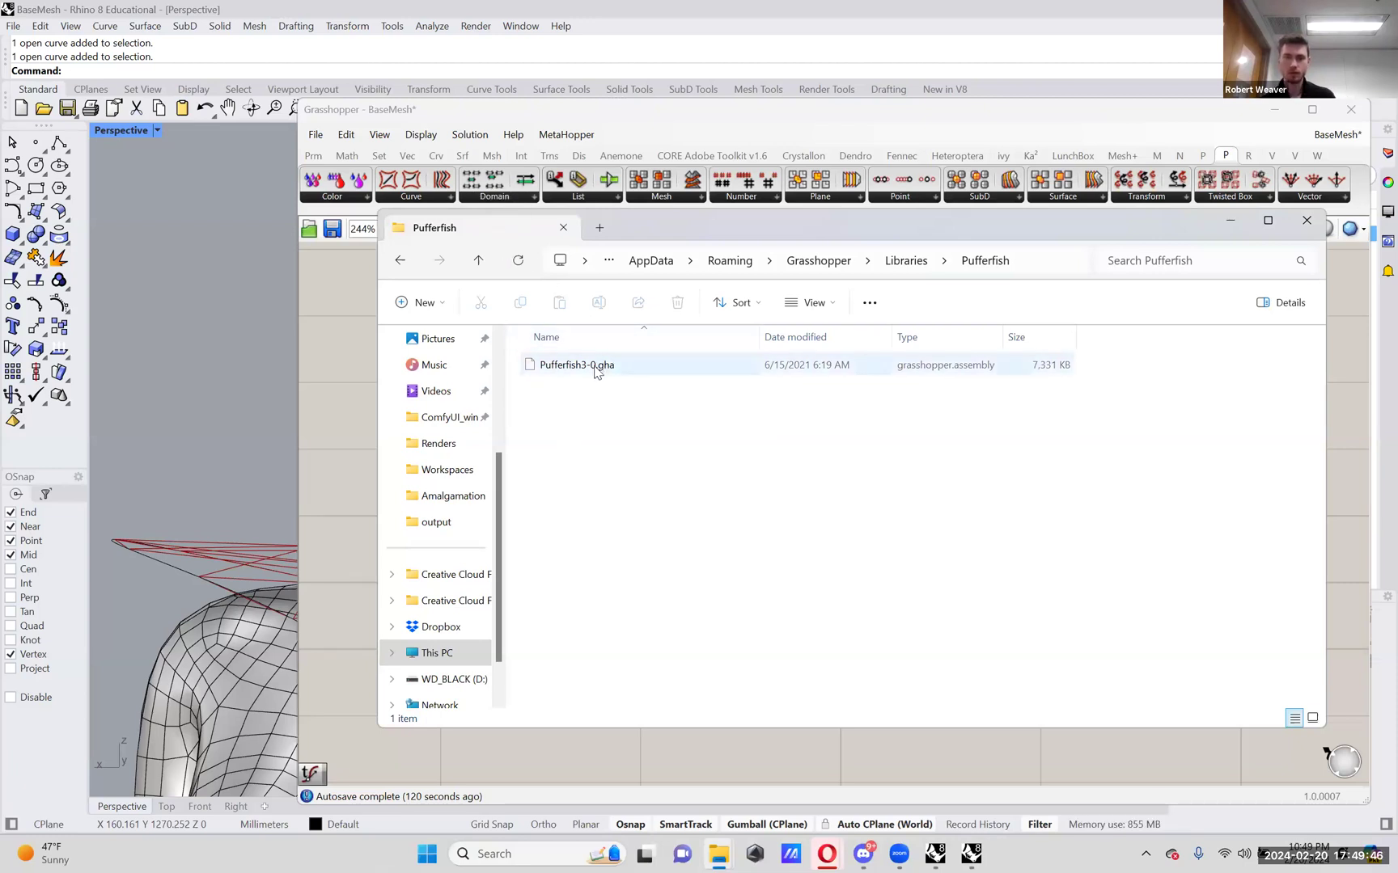
mouse_move(680, 222)
mouse_down()
mouse_move(684, 268)
mouse_move(683, 247)
mouse_up()
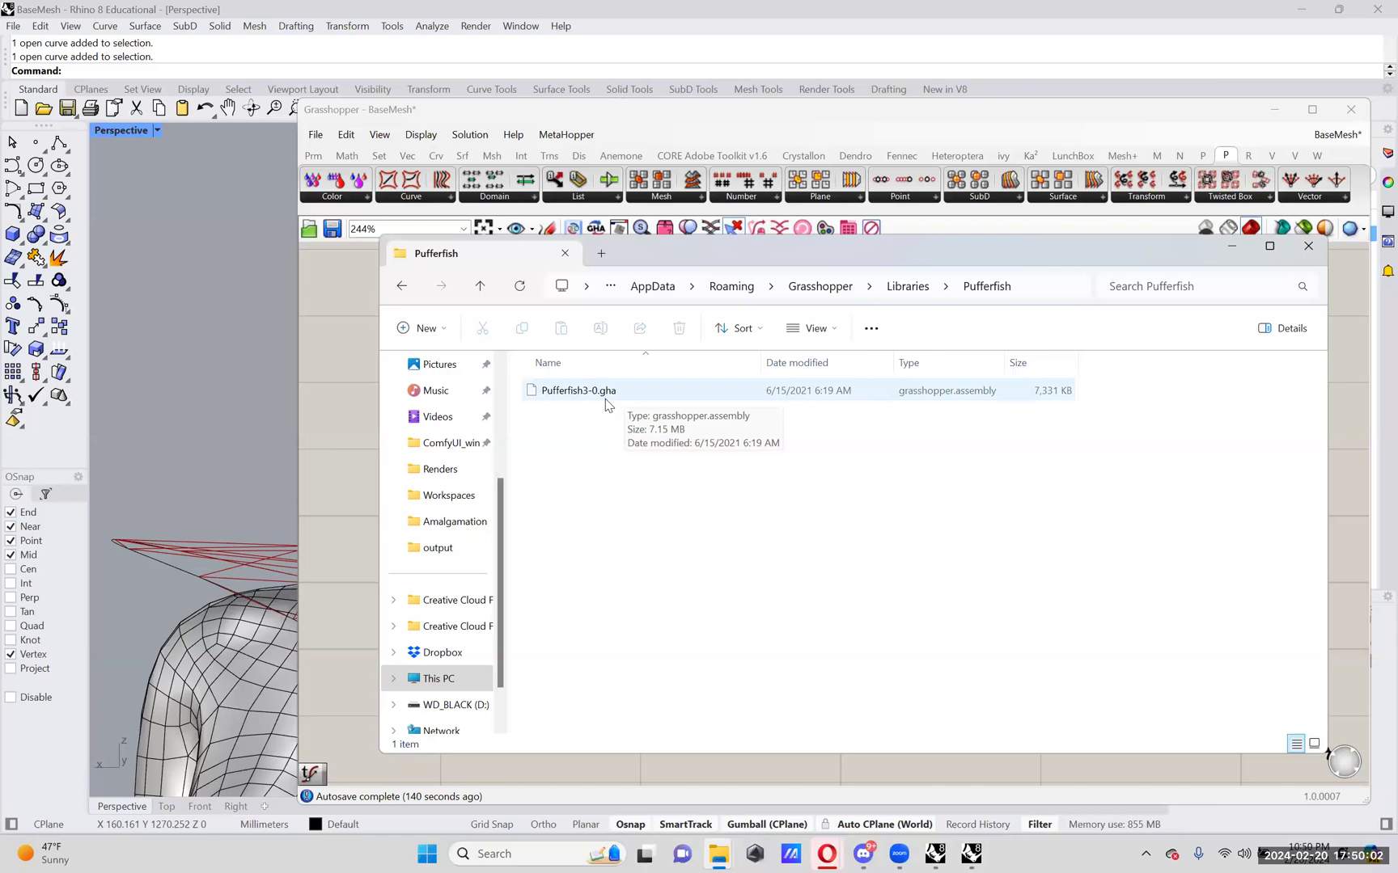
click(1312, 251)
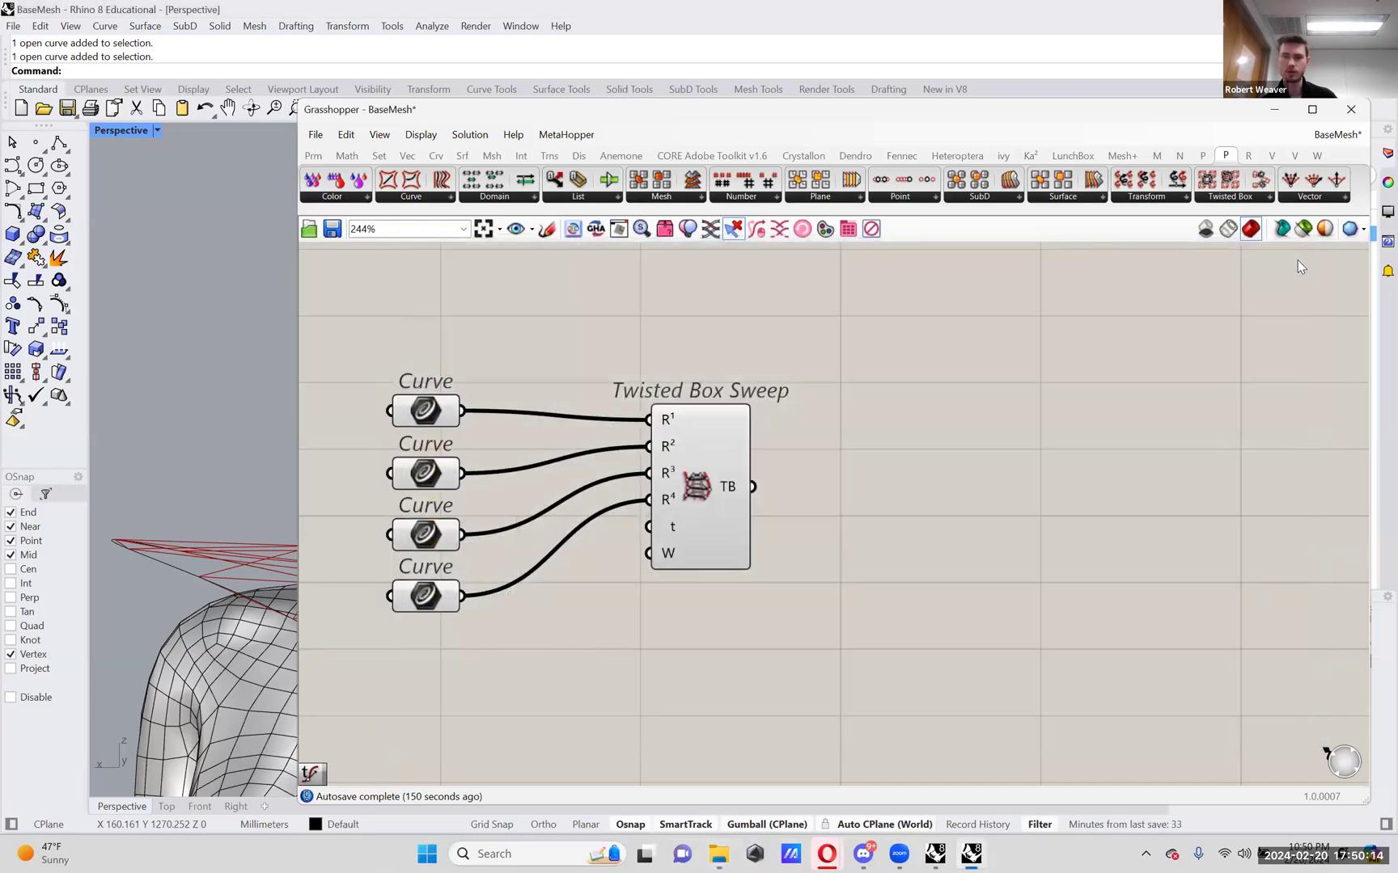
- Review the list of Twisted Box components and move Twisted Box Sweep slightly closer to the Curve parameters
click(1246, 199)
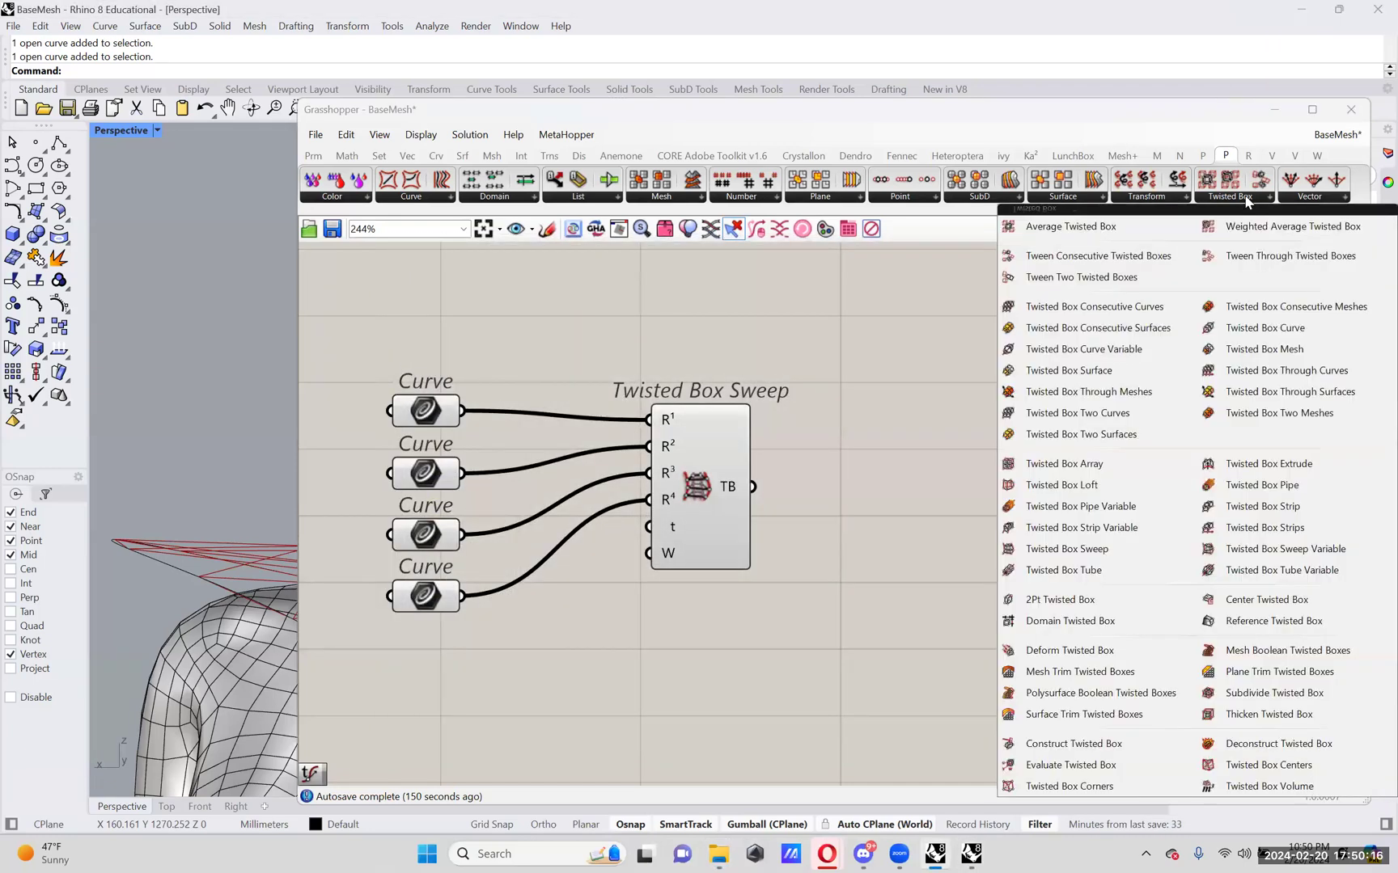
click(1246, 198)
click(1246, 198)
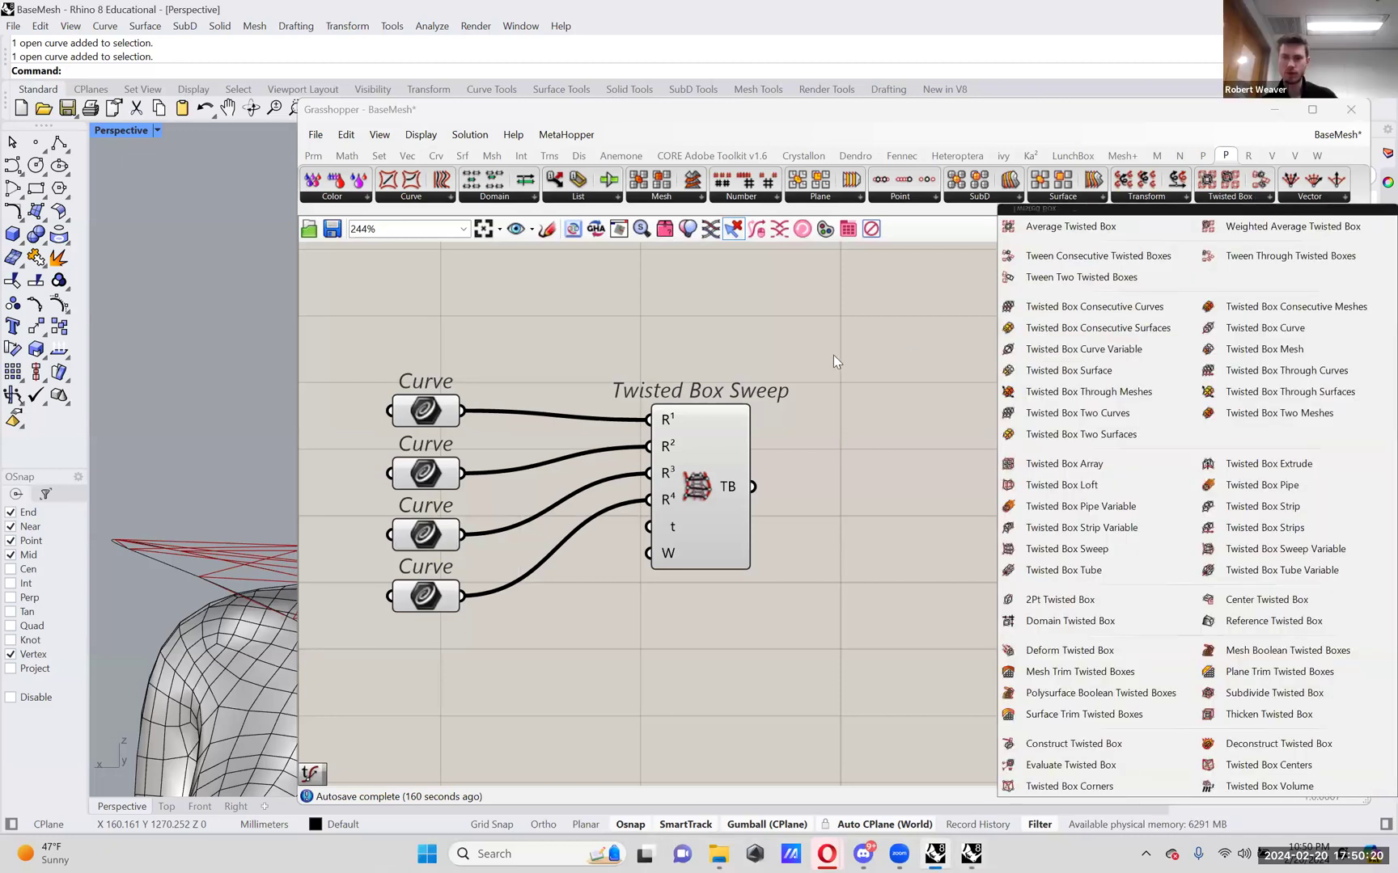
drag(674, 450, 631, 440)
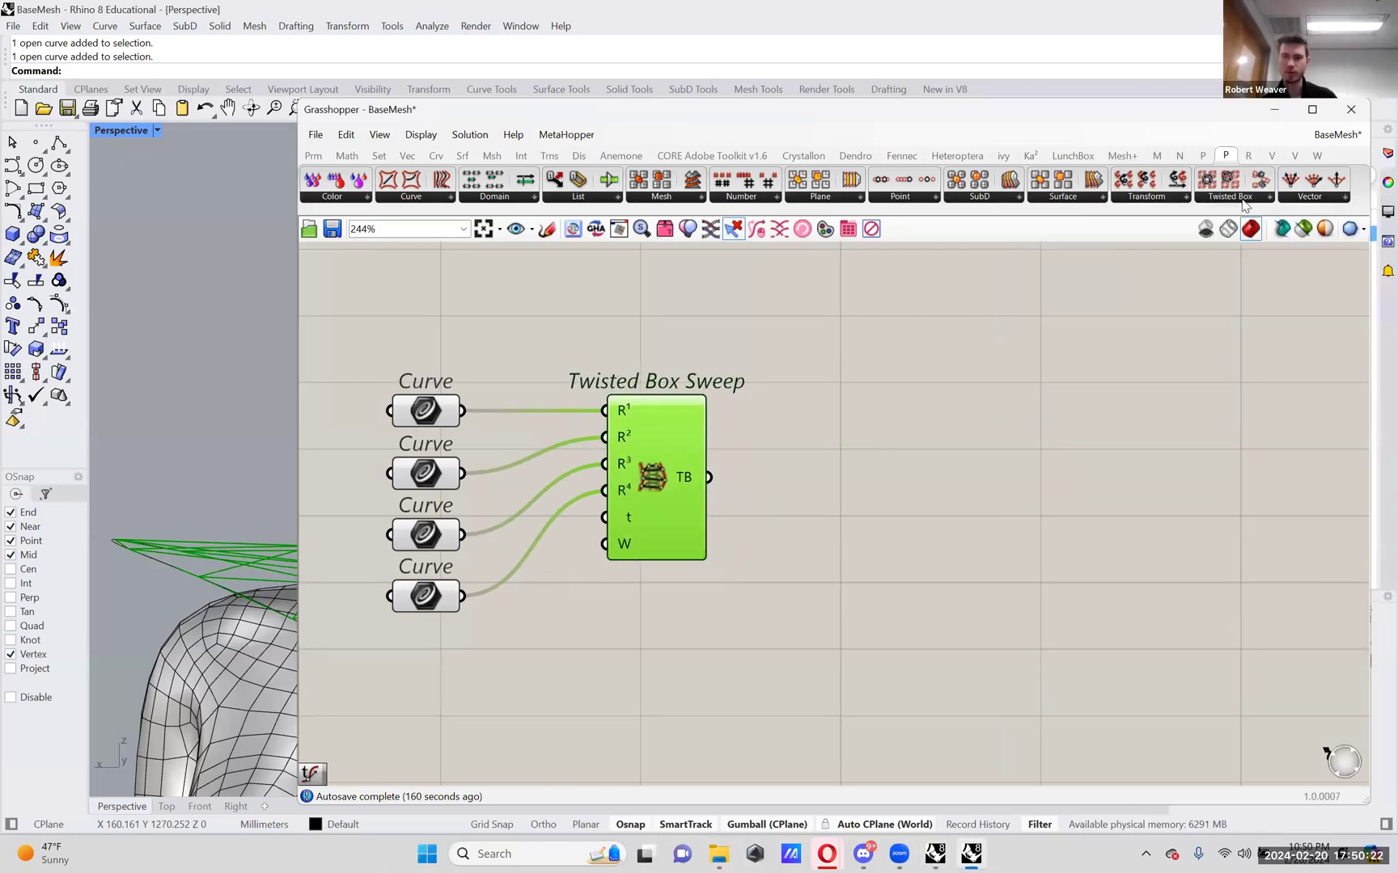
click(1244, 203)
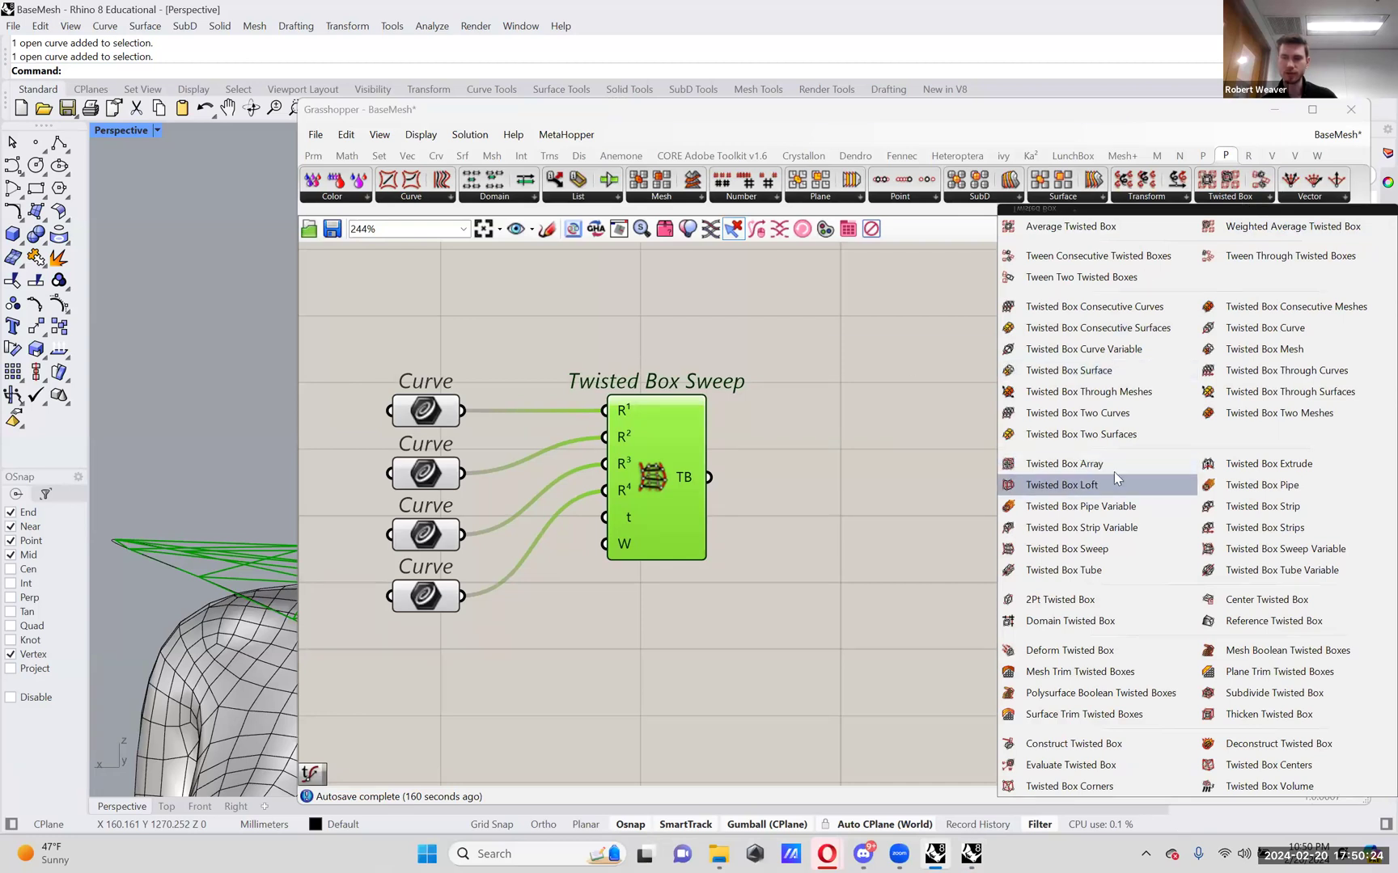
click(891, 422)
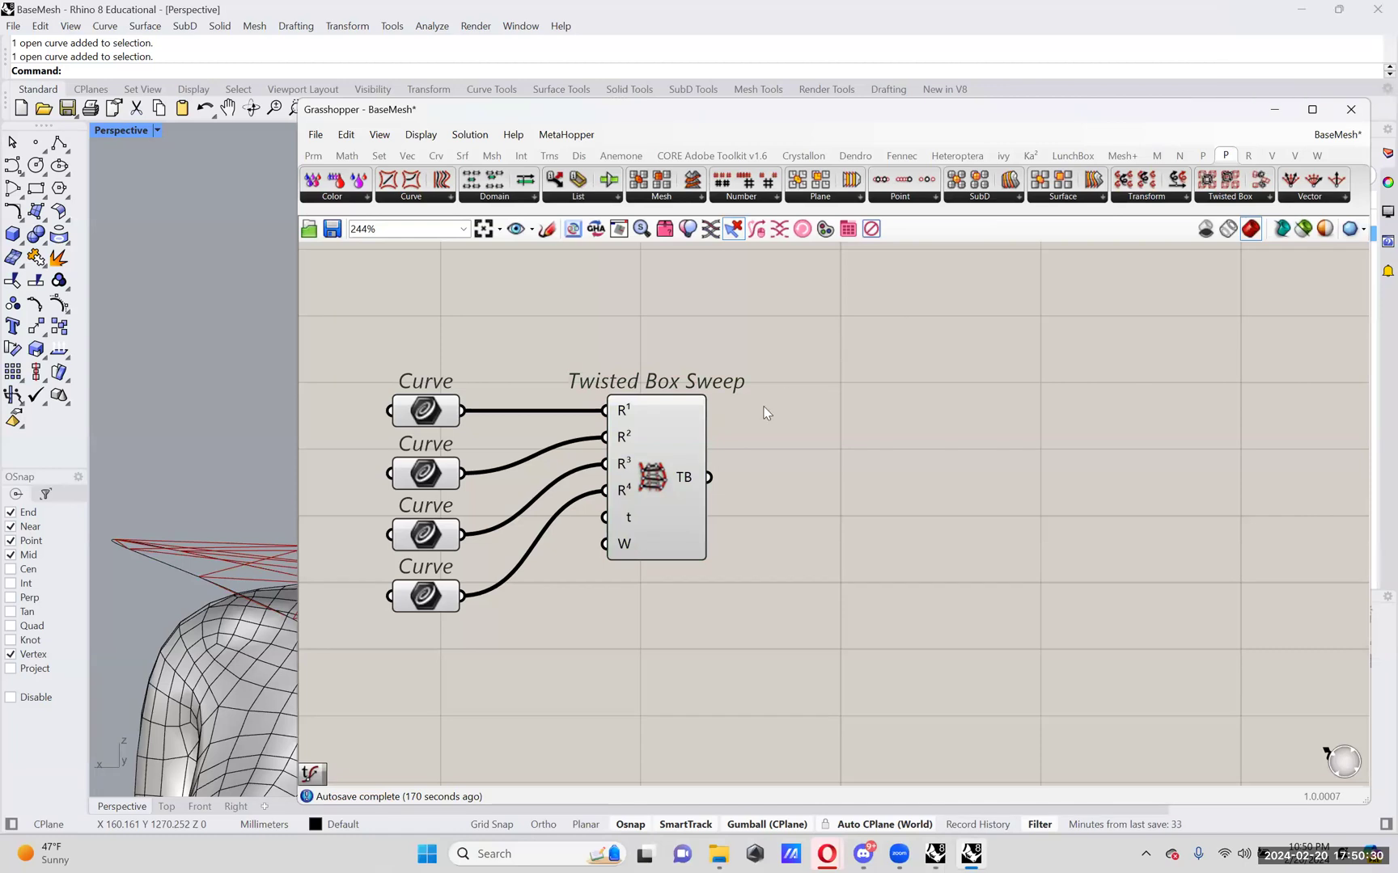
- Narrow the Grasshopper window to reveal the body mesh and inspect the t division parameters input of Twisted Box Sweep
right_drag(756, 414, 961, 414)
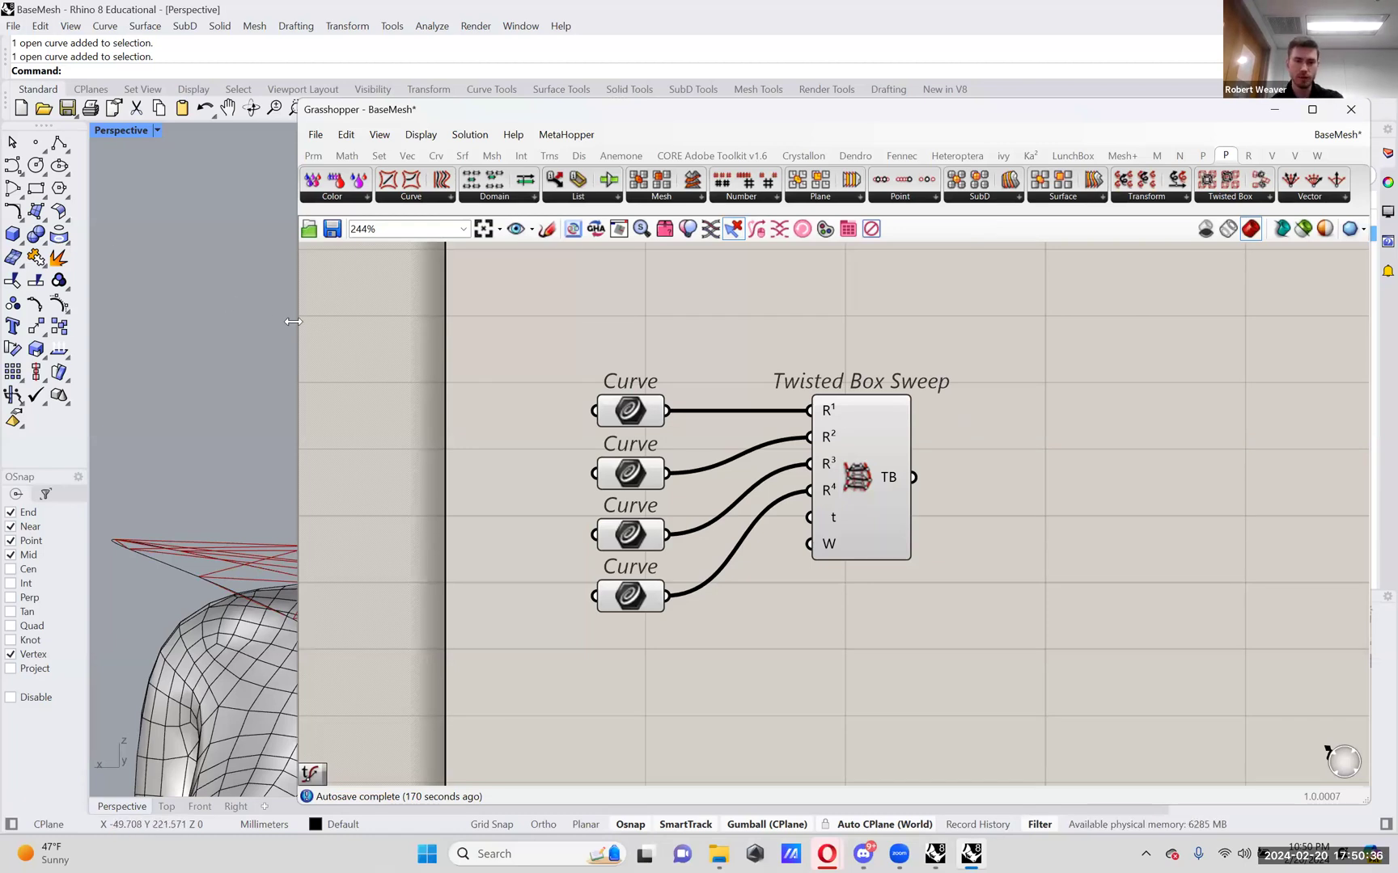
drag(293, 321, 807, 479)
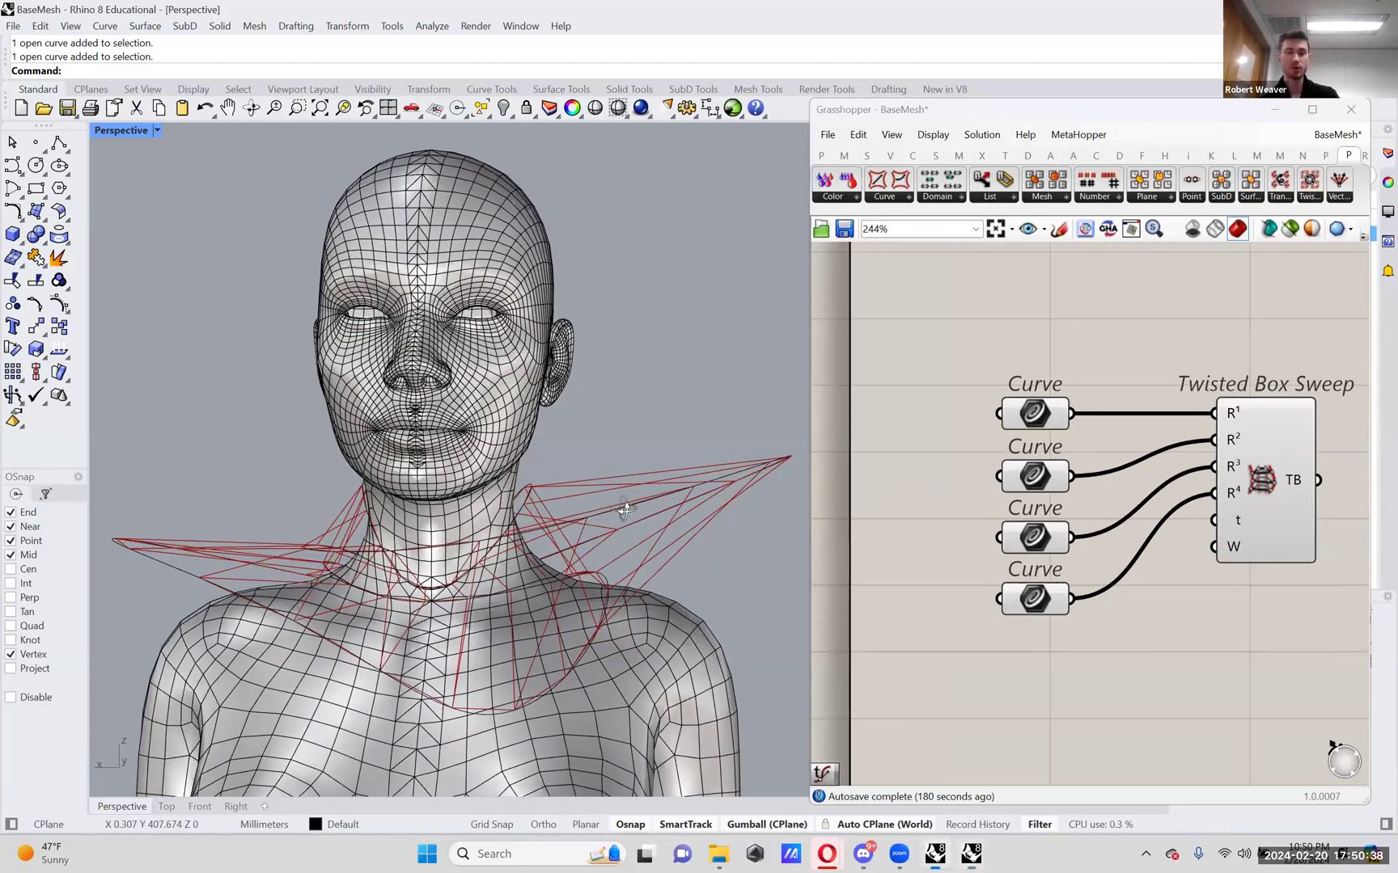
mouse_move(618, 550)
right_down()
mouse_move(618, 421)
mouse_move(622, 555)
right_up()
right_drag(1253, 518, 1120, 510)
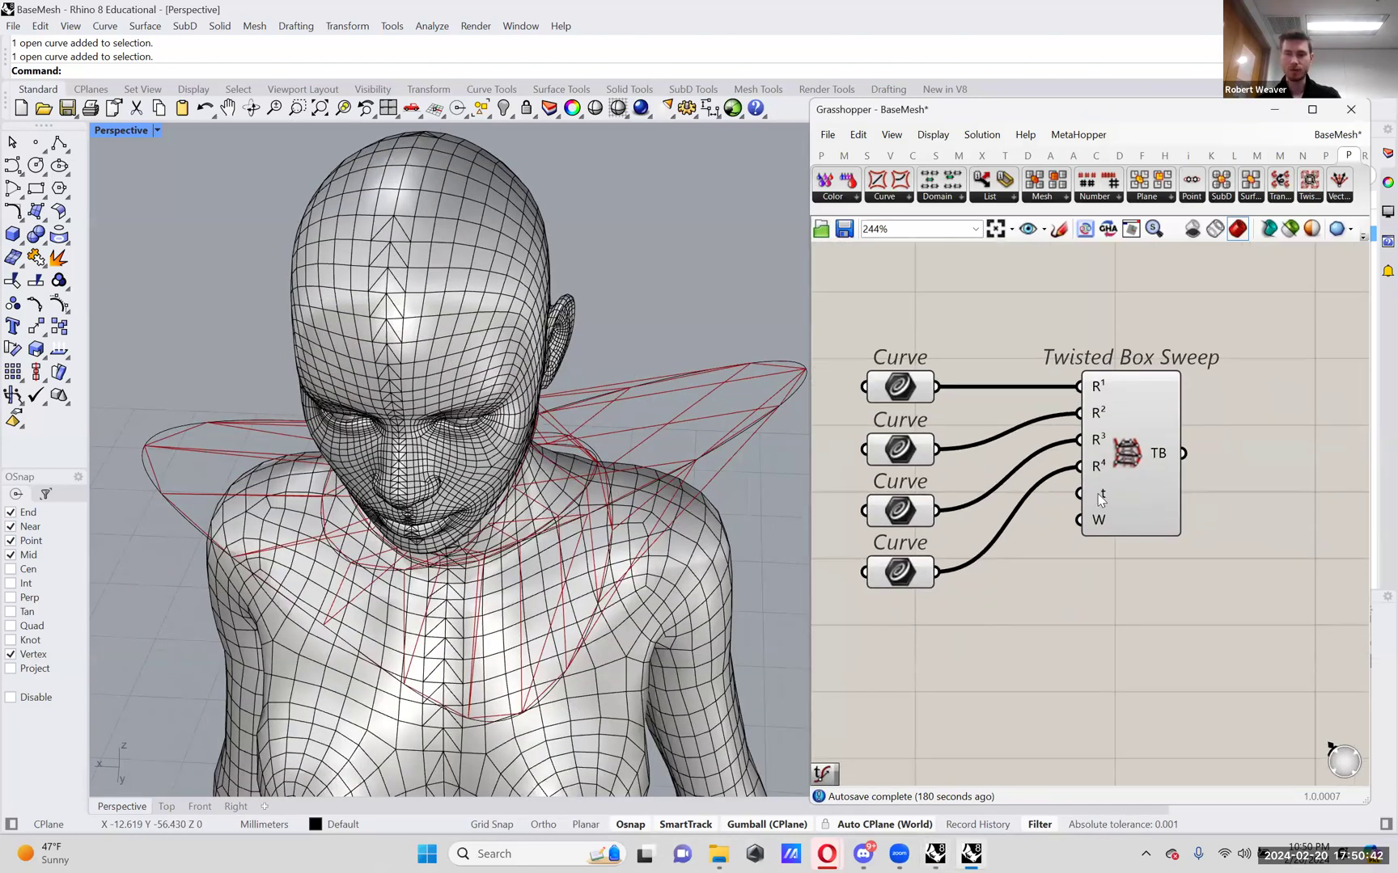
mouse_move(1100, 500)
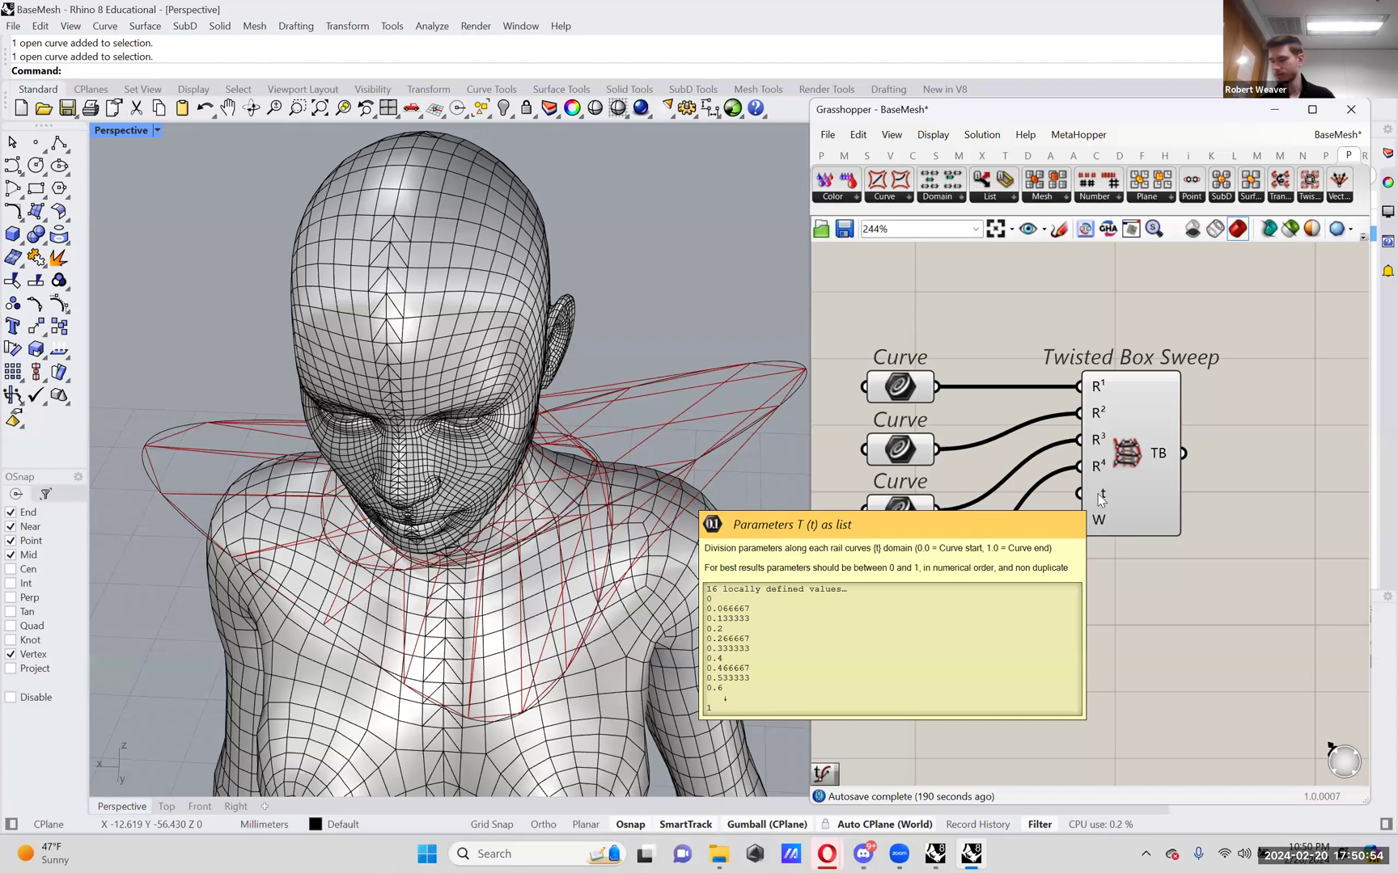
right_drag(1099, 500, 1163, 414)
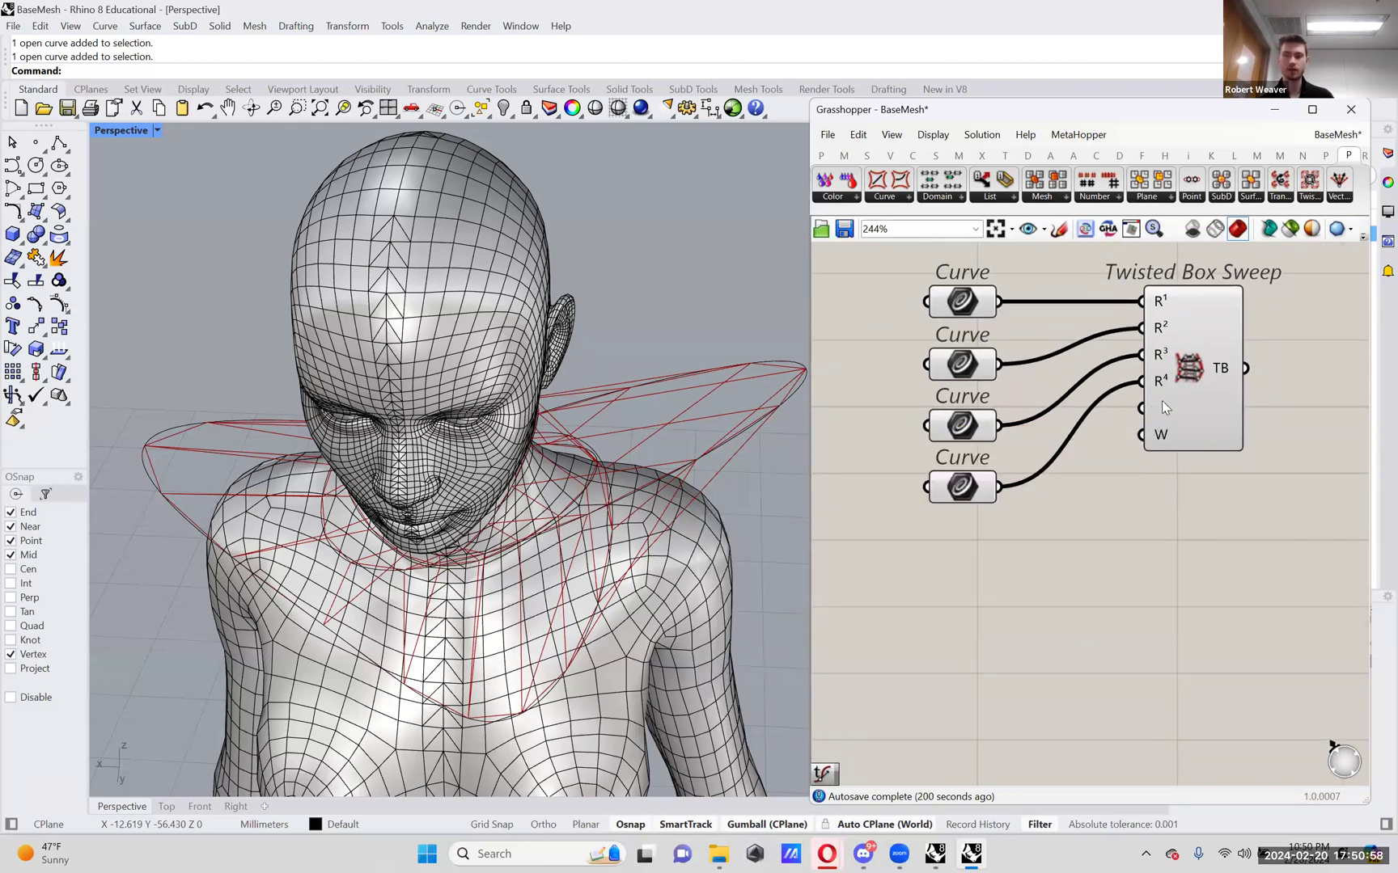
mouse_move(1164, 407)
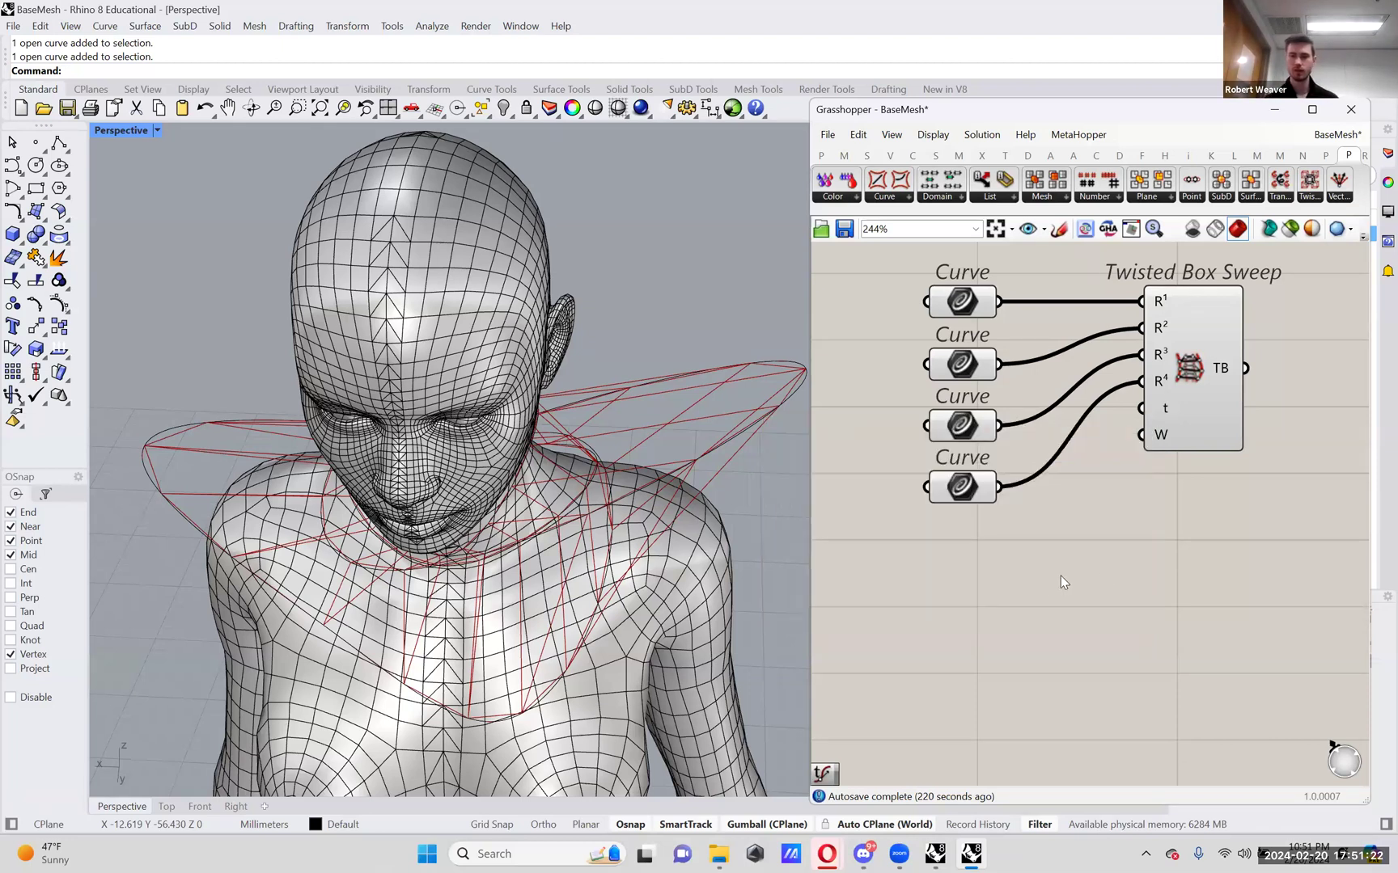
- Add a numeric Range component below the Curve parameters and inspect its Domain and Steps inputs
double_click(1061, 575)
text(range)
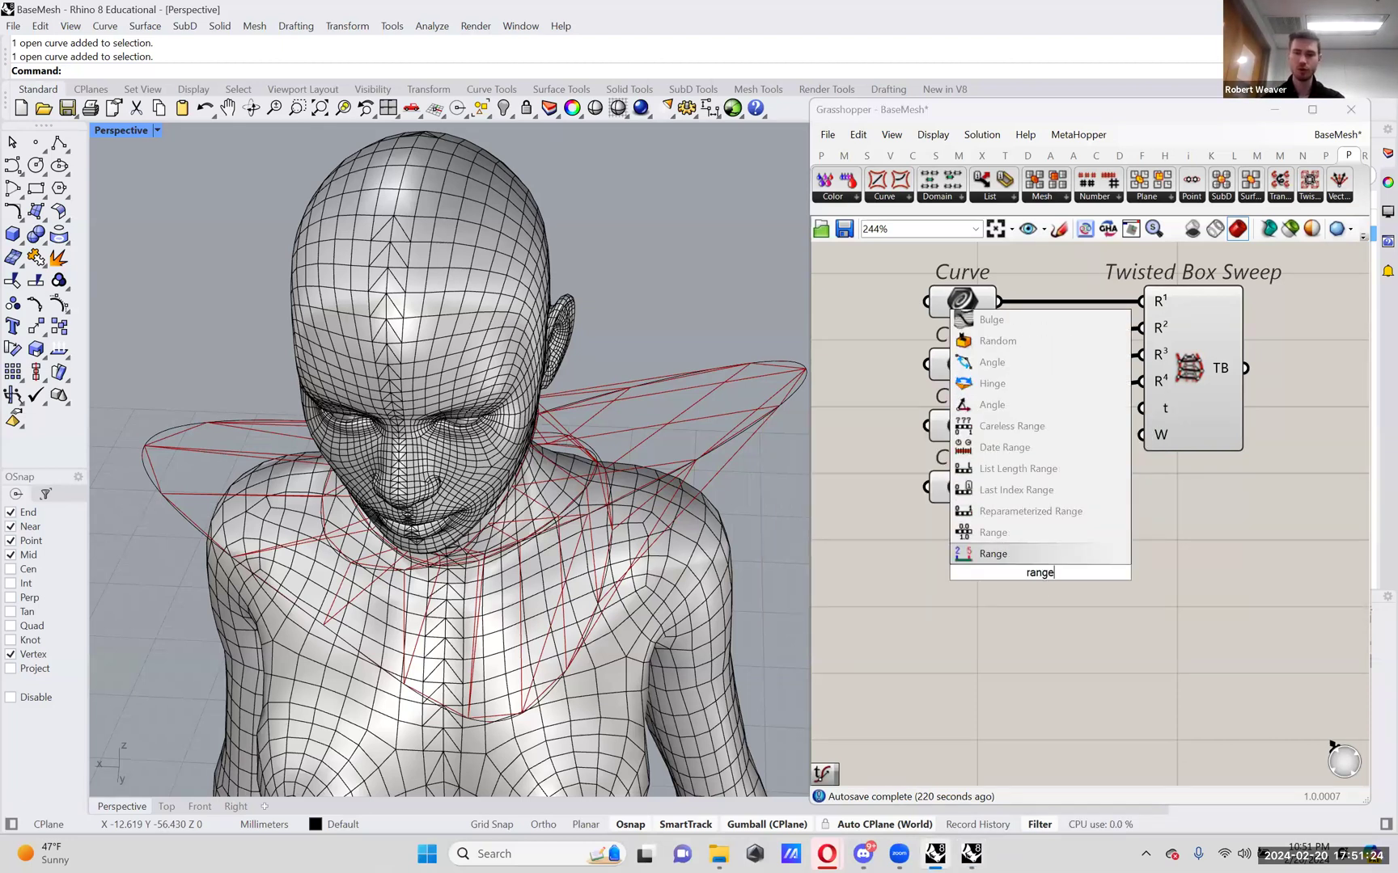
key(Up)
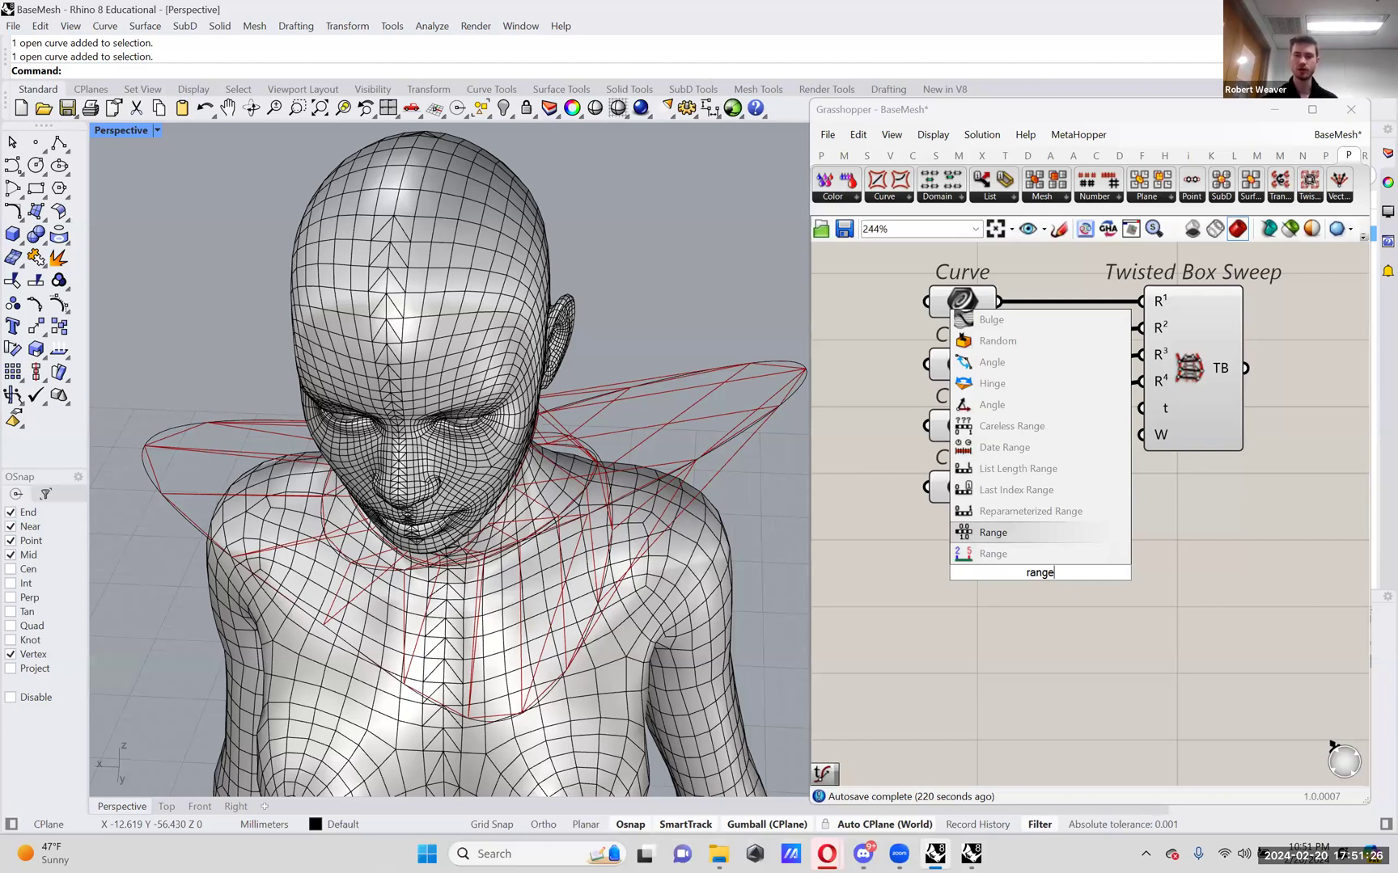
key(Return)
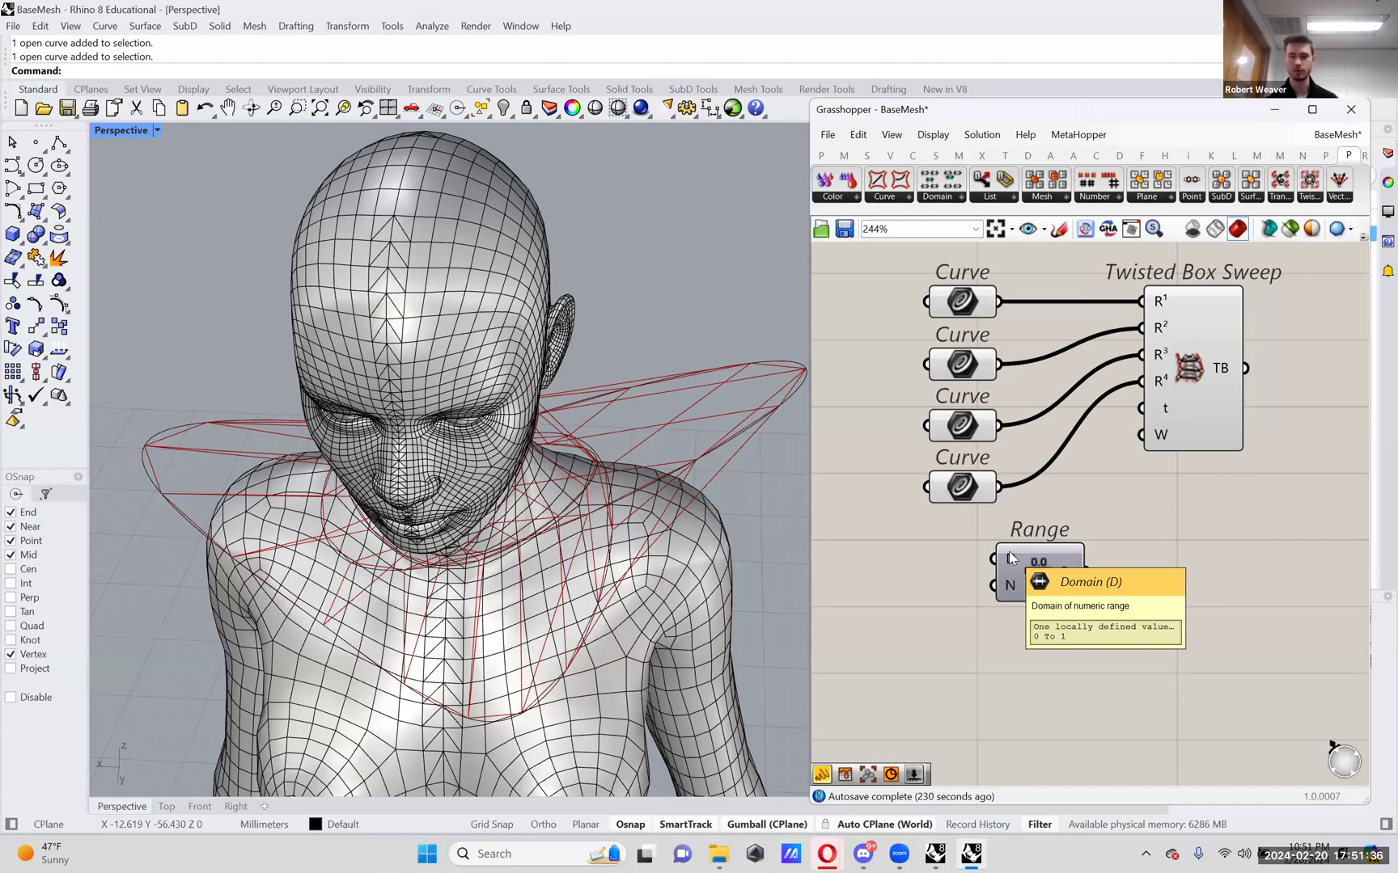
right_drag(1010, 558, 1077, 485)
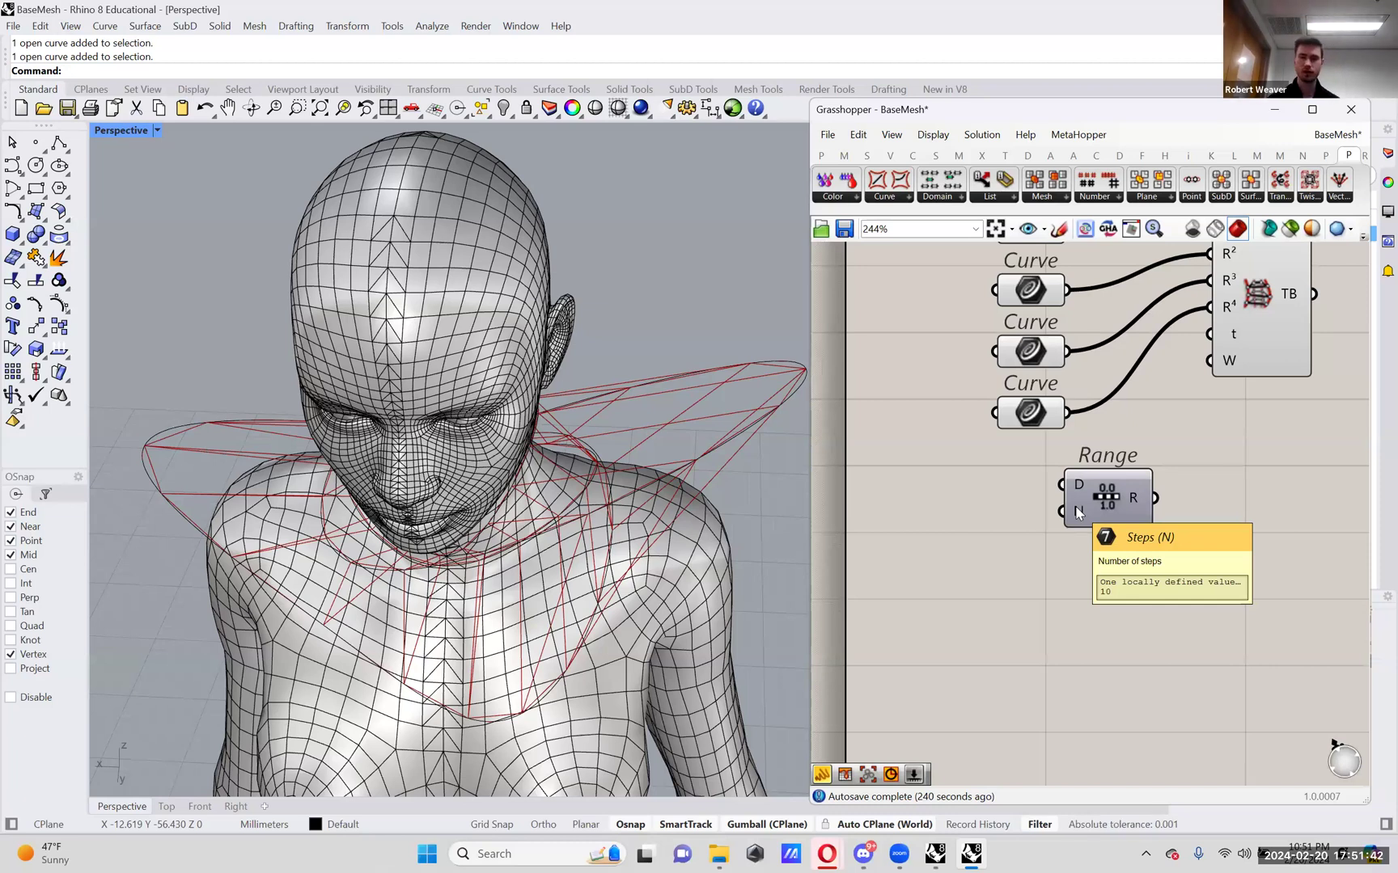
mouse_move(1135, 501)
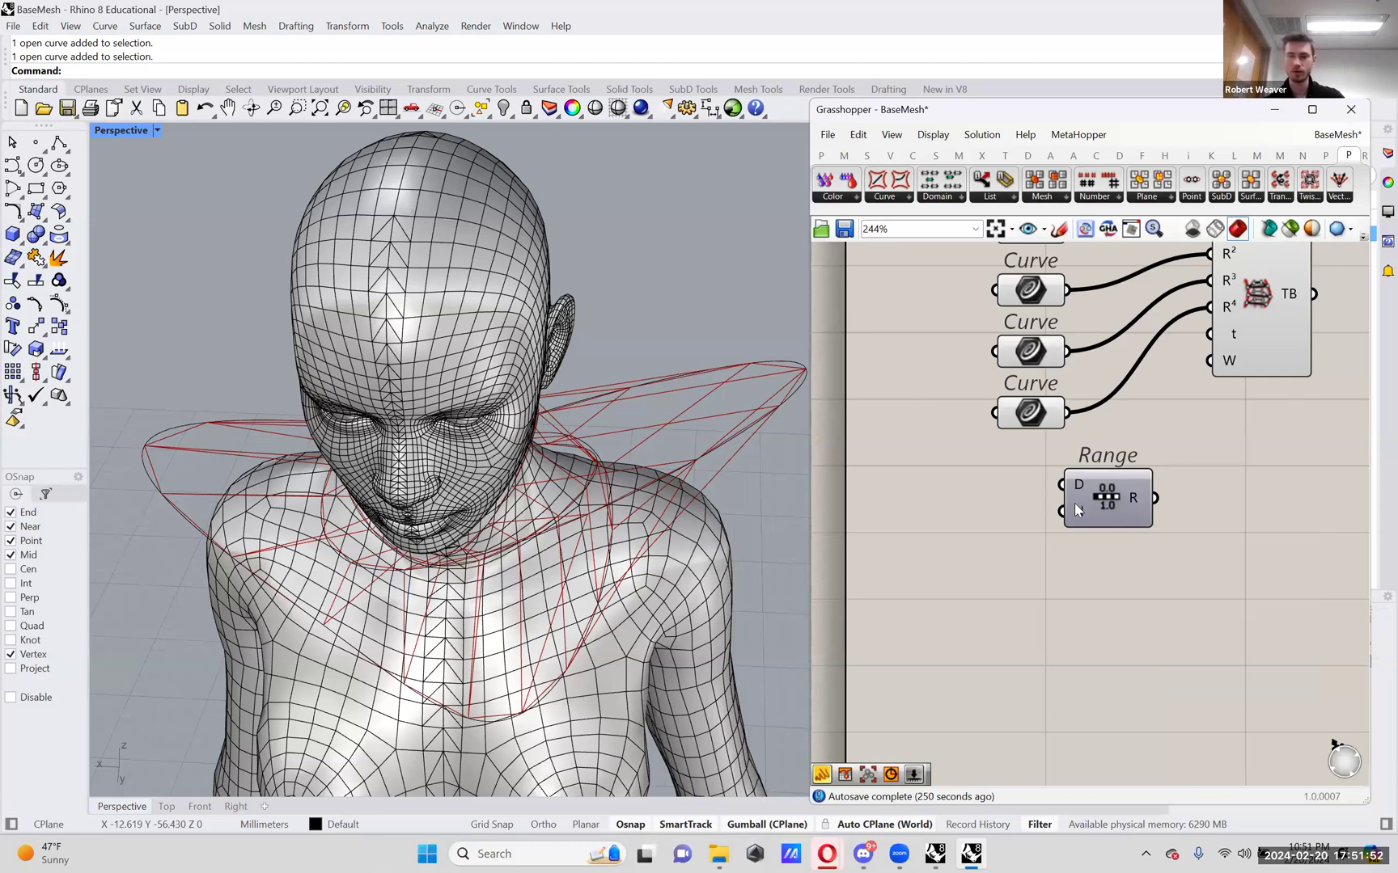
mouse_move(1076, 510)
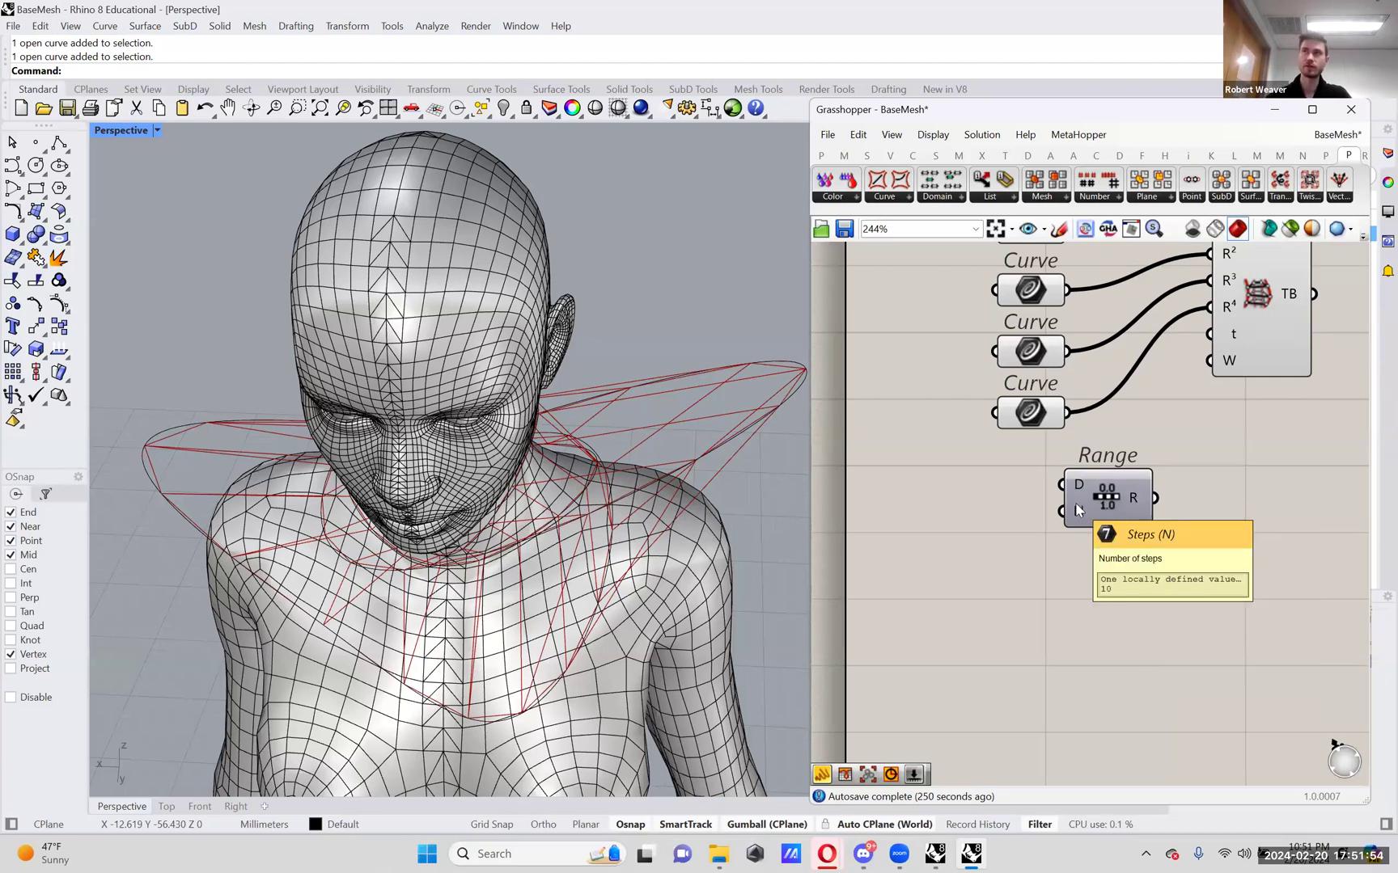
- Feed a new 2 to 100 integer Number Slider into Range's N input and connect Range's output to Twisted Box Sweep's t input
double_click(951, 565)
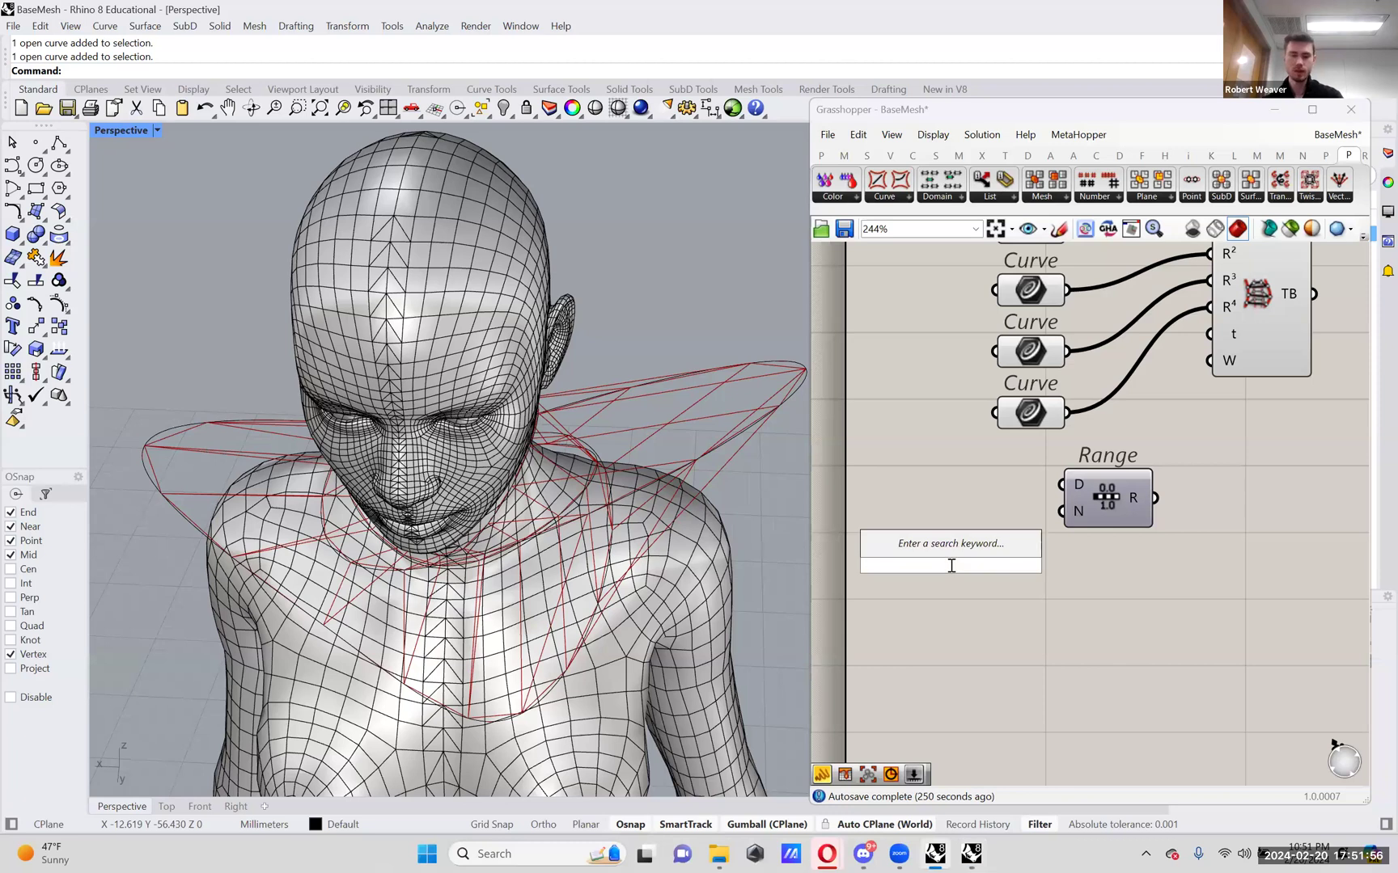
text(2..100)
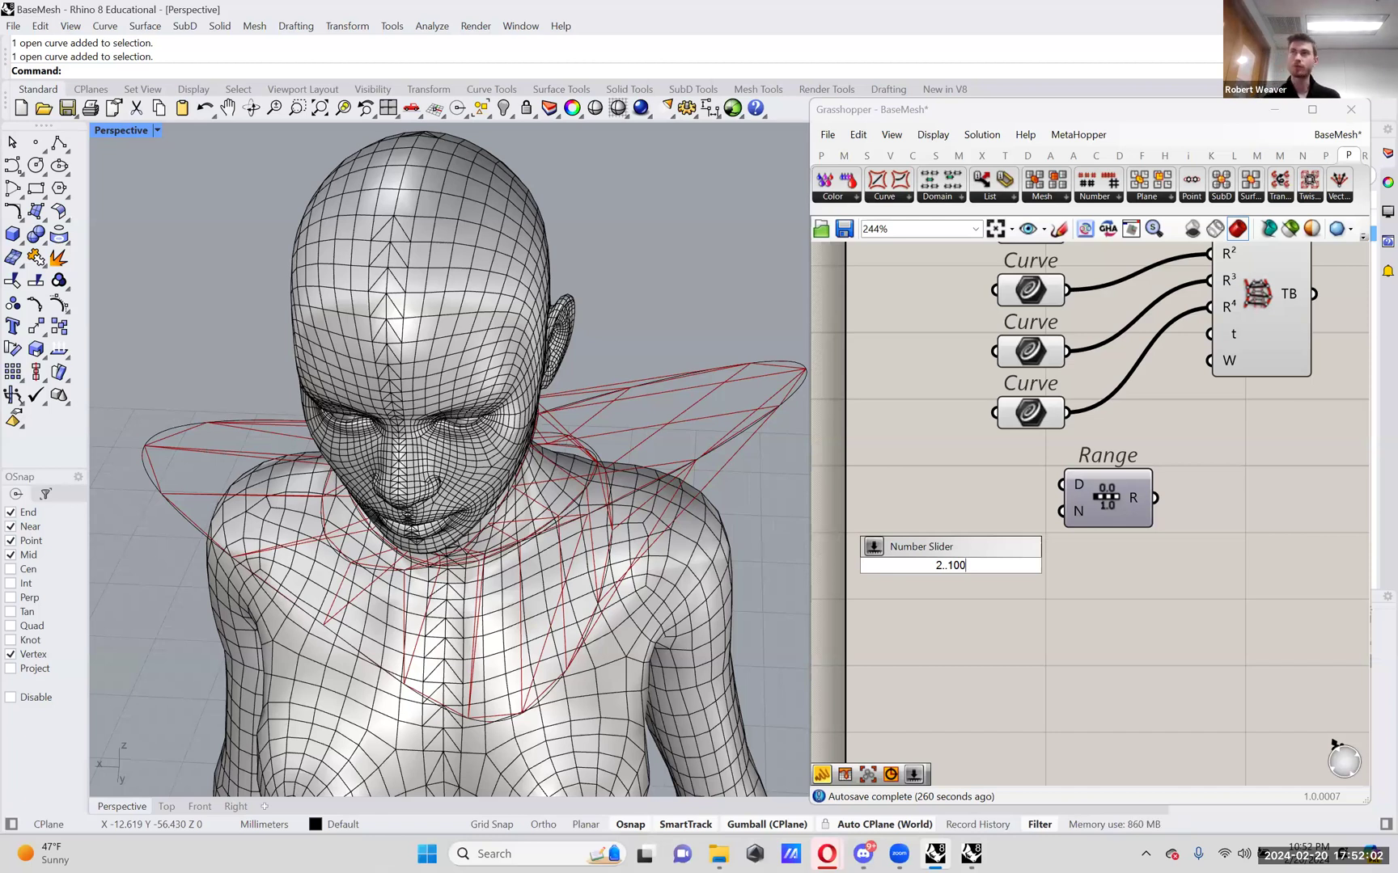
key(Return)
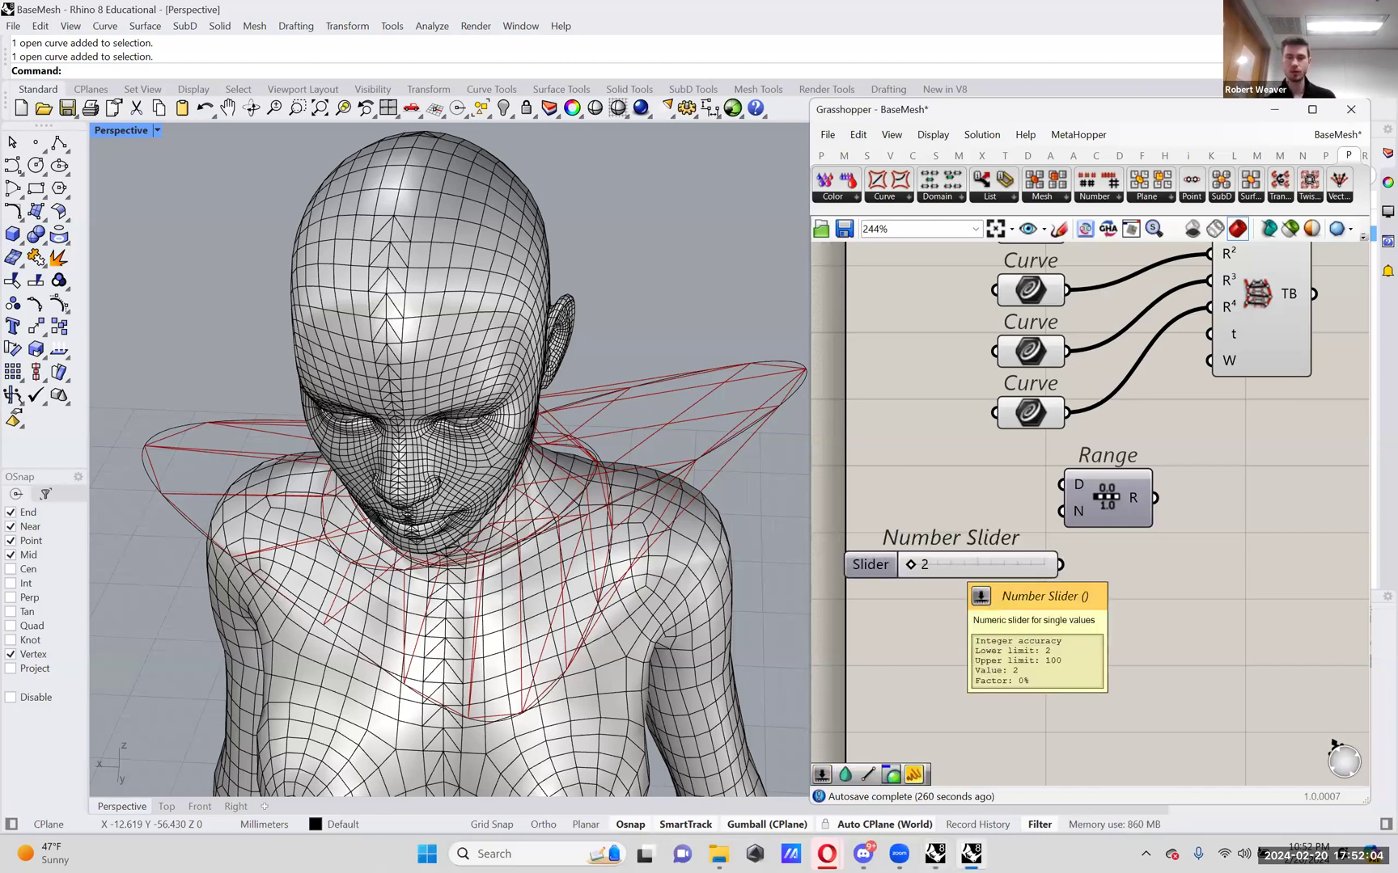
drag(1059, 564, 1013, 501)
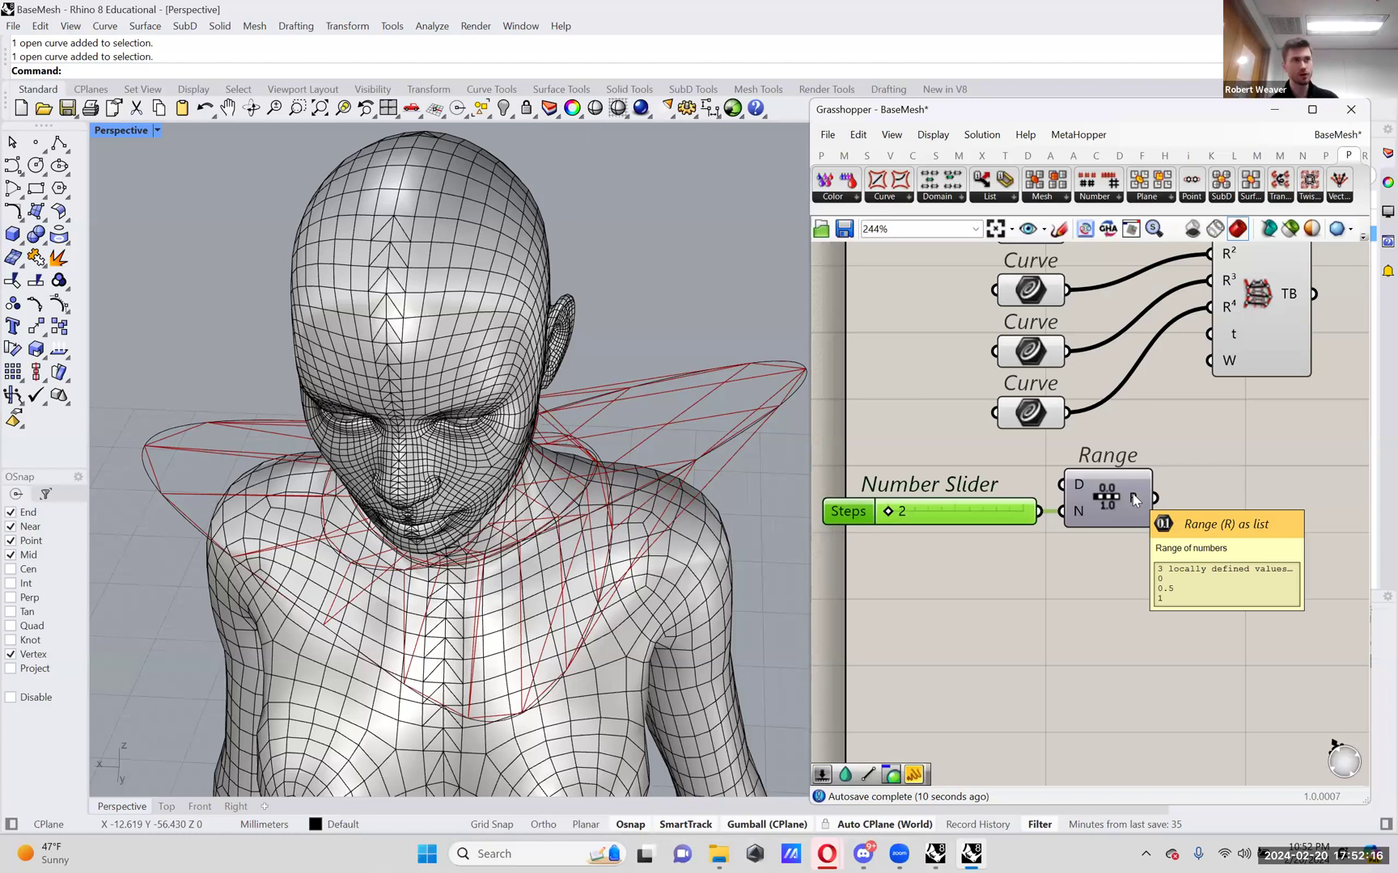
drag(1155, 498, 1242, 321)
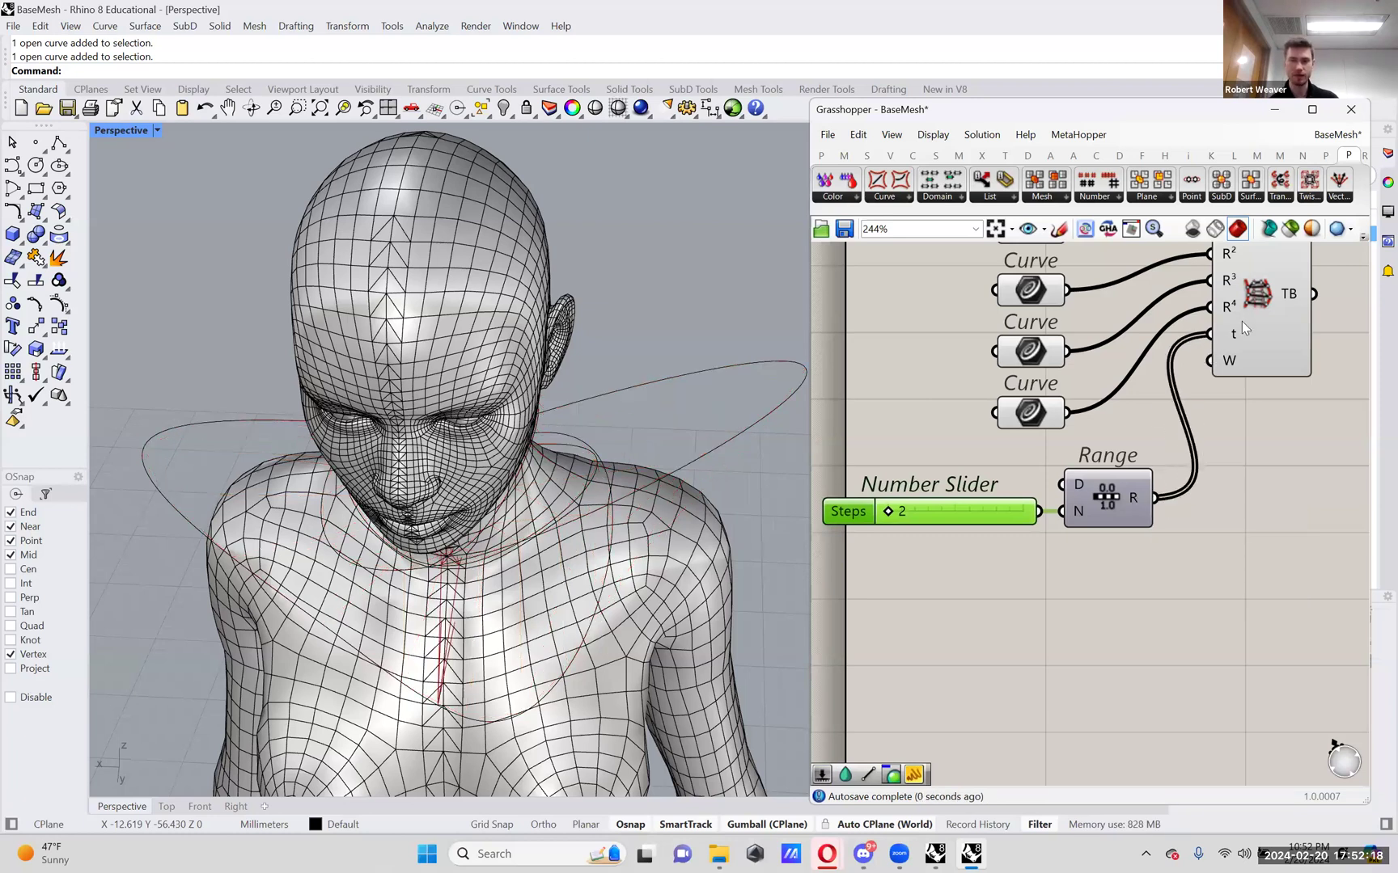
- Set the Steps slider to 6 to add twisted boxes along the neck rails and inspect the Range output values
click(1254, 318)
mouse_move(890, 510)
mouse_down()
mouse_move(958, 512)
mouse_move(892, 511)
mouse_up()
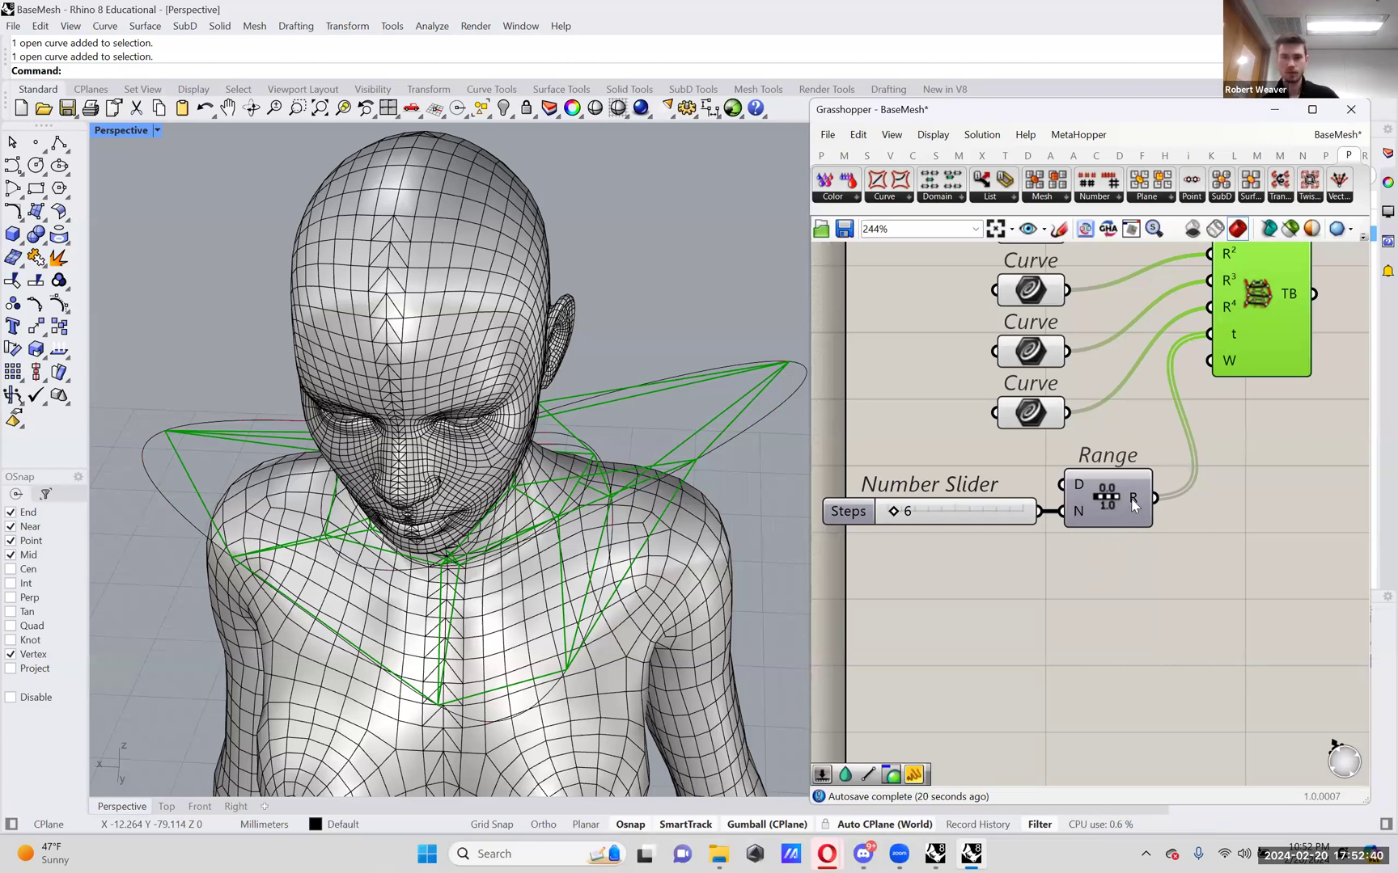
mouse_move(1132, 505)
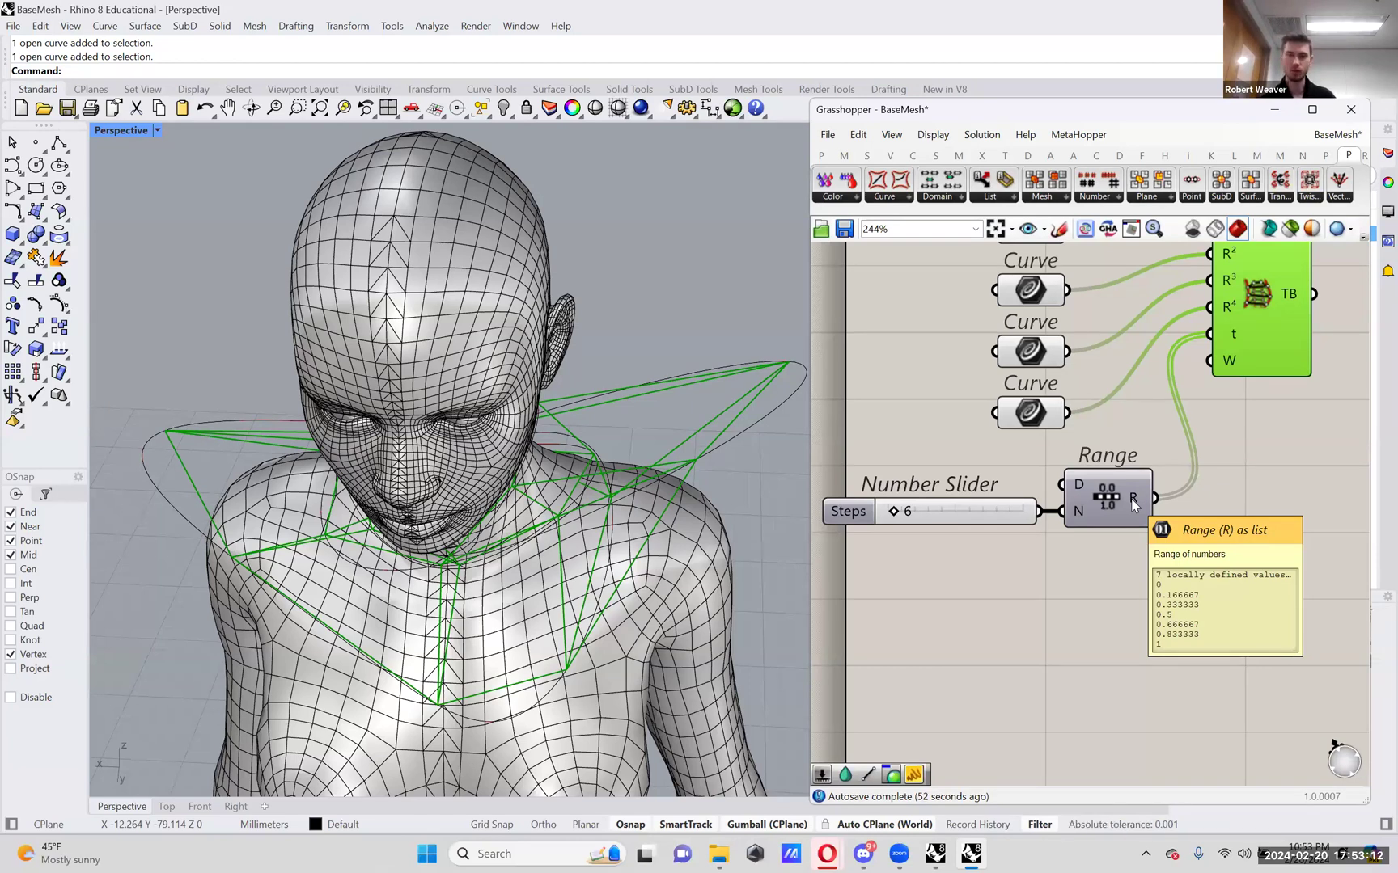
- Move the Mesh parameter aside to free canvas space above the Twisted Box Sweep component
right_drag(1133, 505, 1094, 524)
scroll(1153, 449, down, 2)
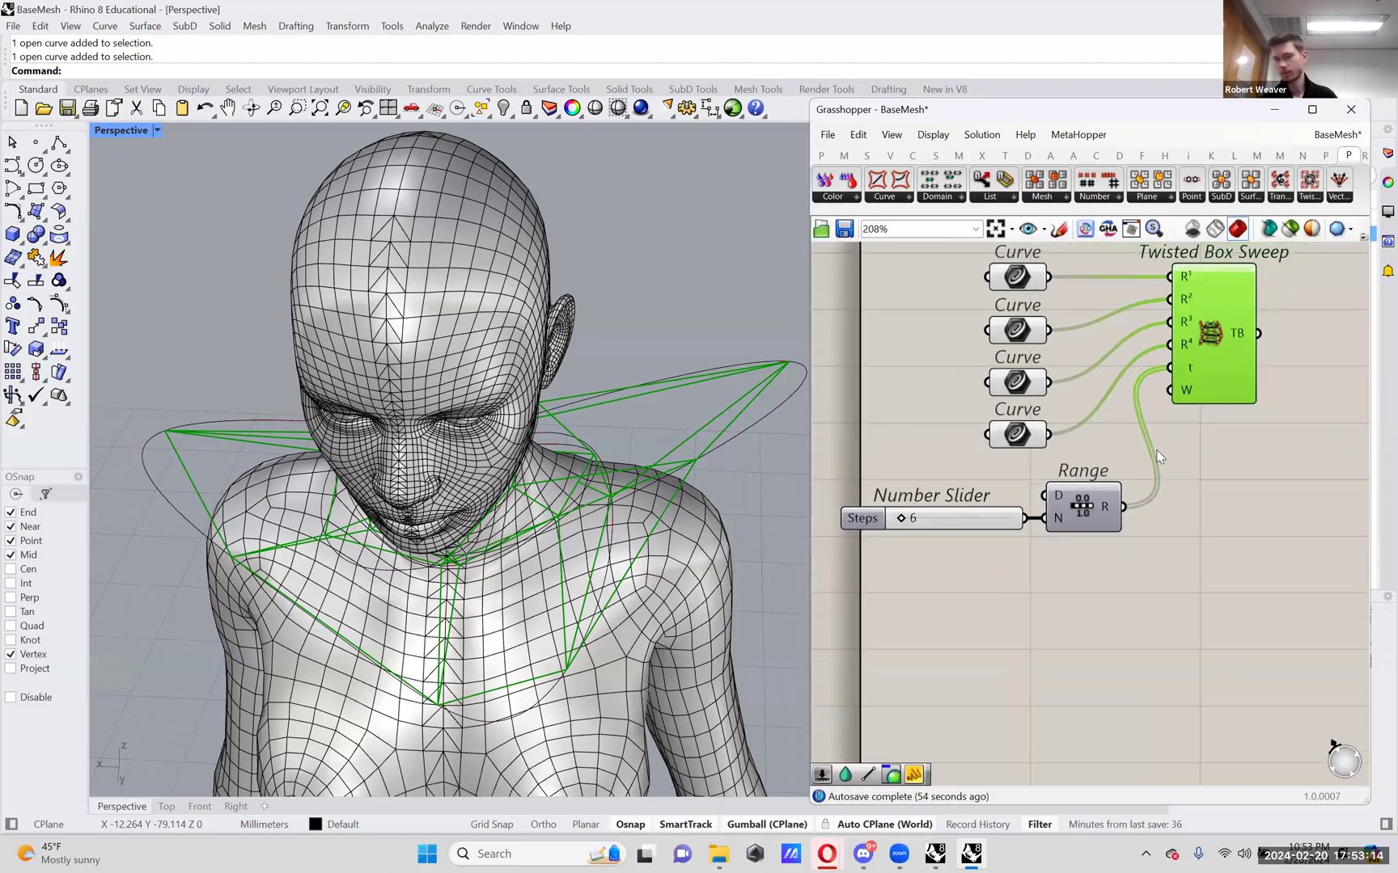
mouse_move(1142, 438)
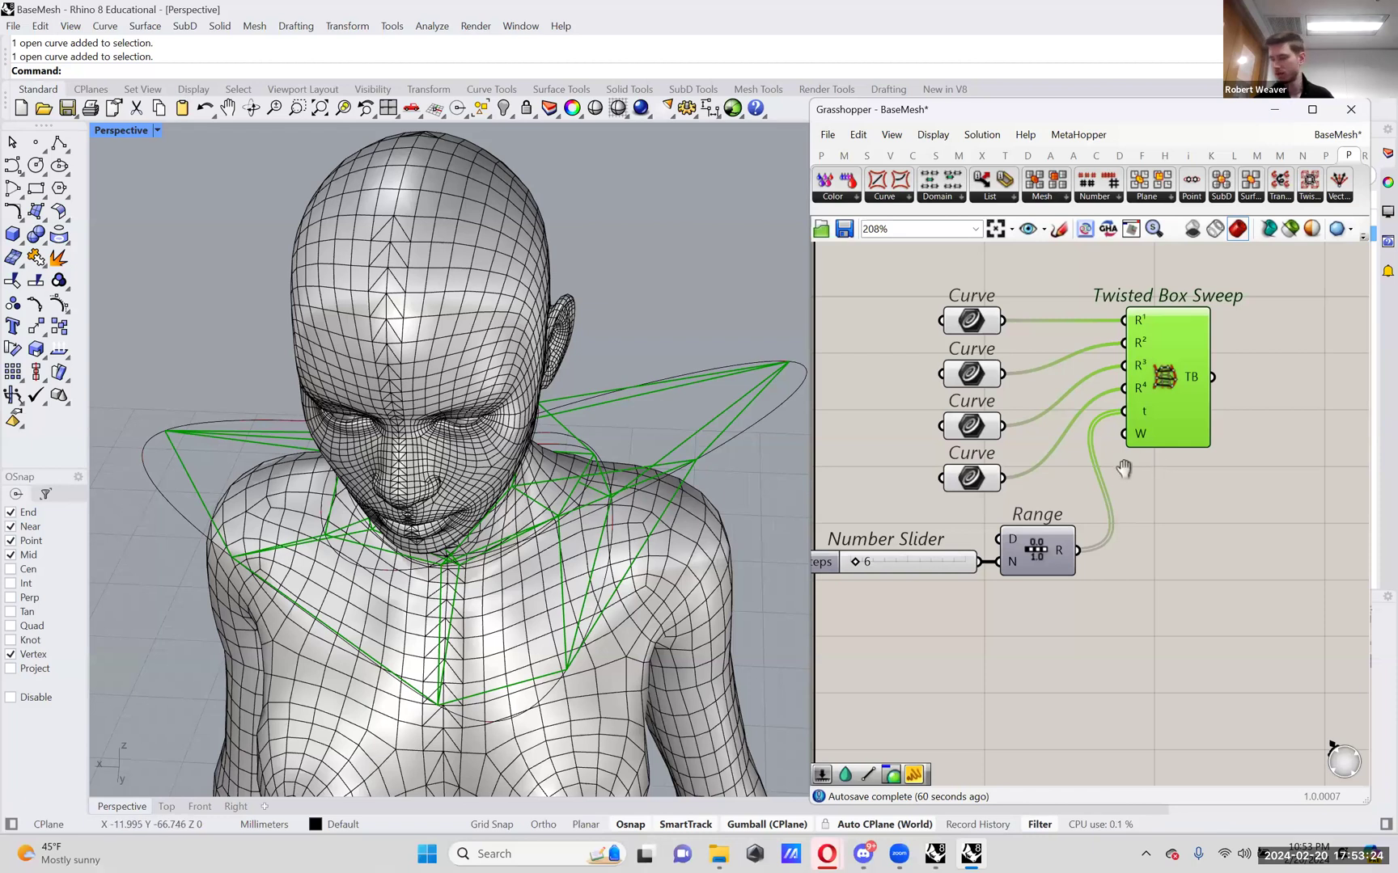
right_drag(1124, 469, 1041, 495)
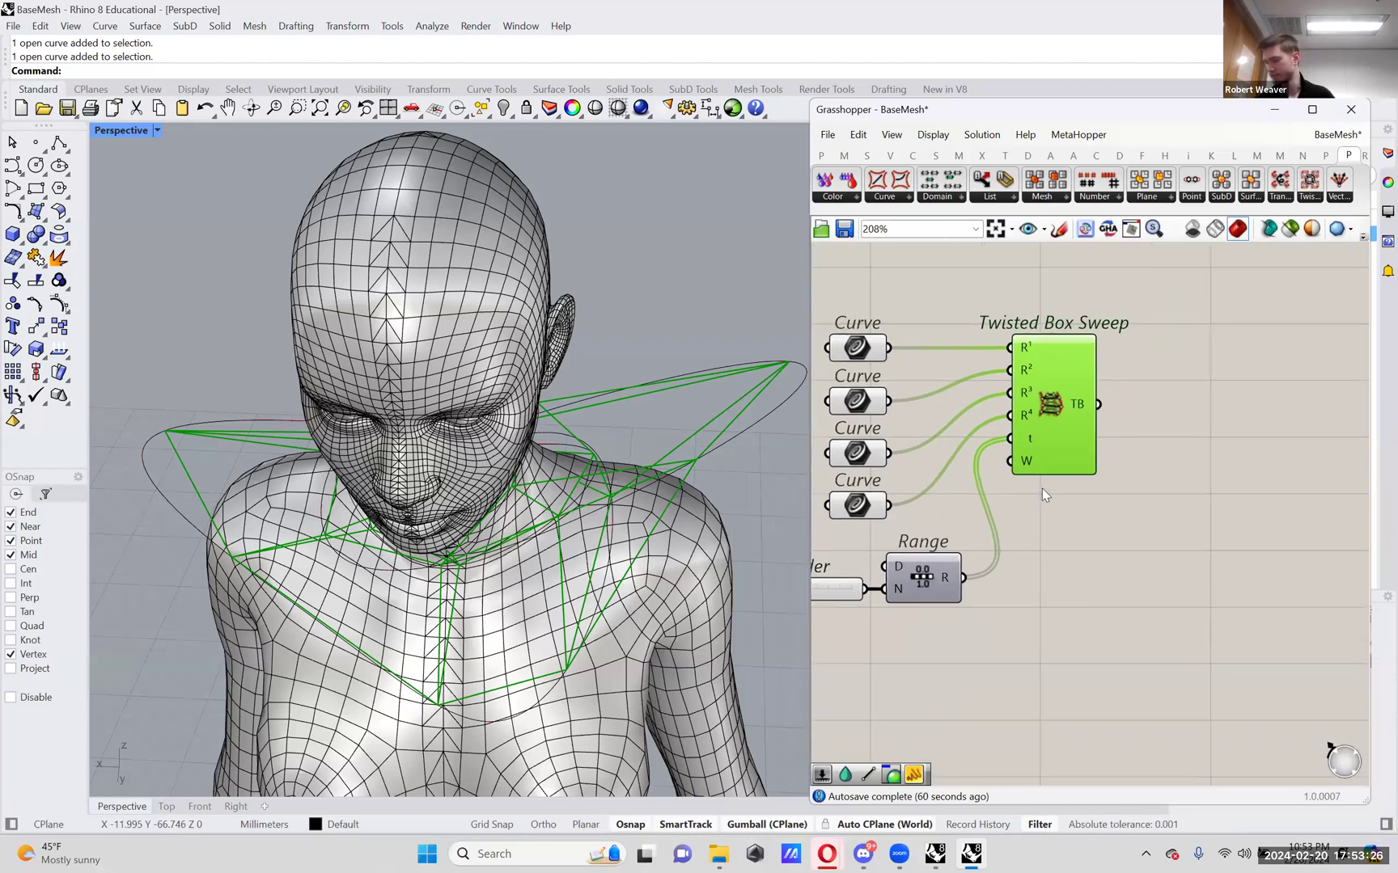
right_drag(1169, 431, 1224, 590)
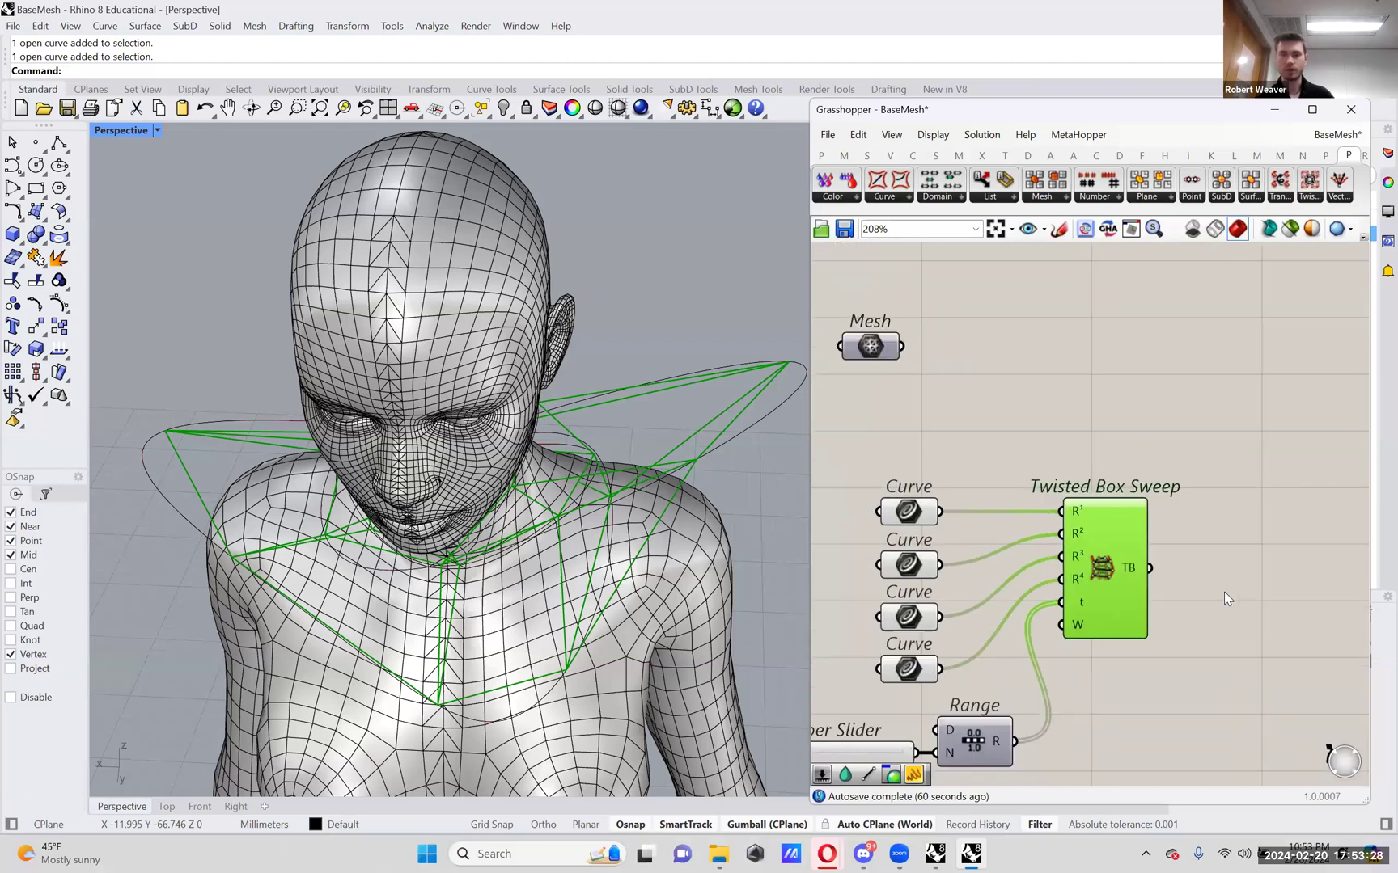
drag(878, 350, 827, 391)
right_drag(963, 395, 1007, 439)
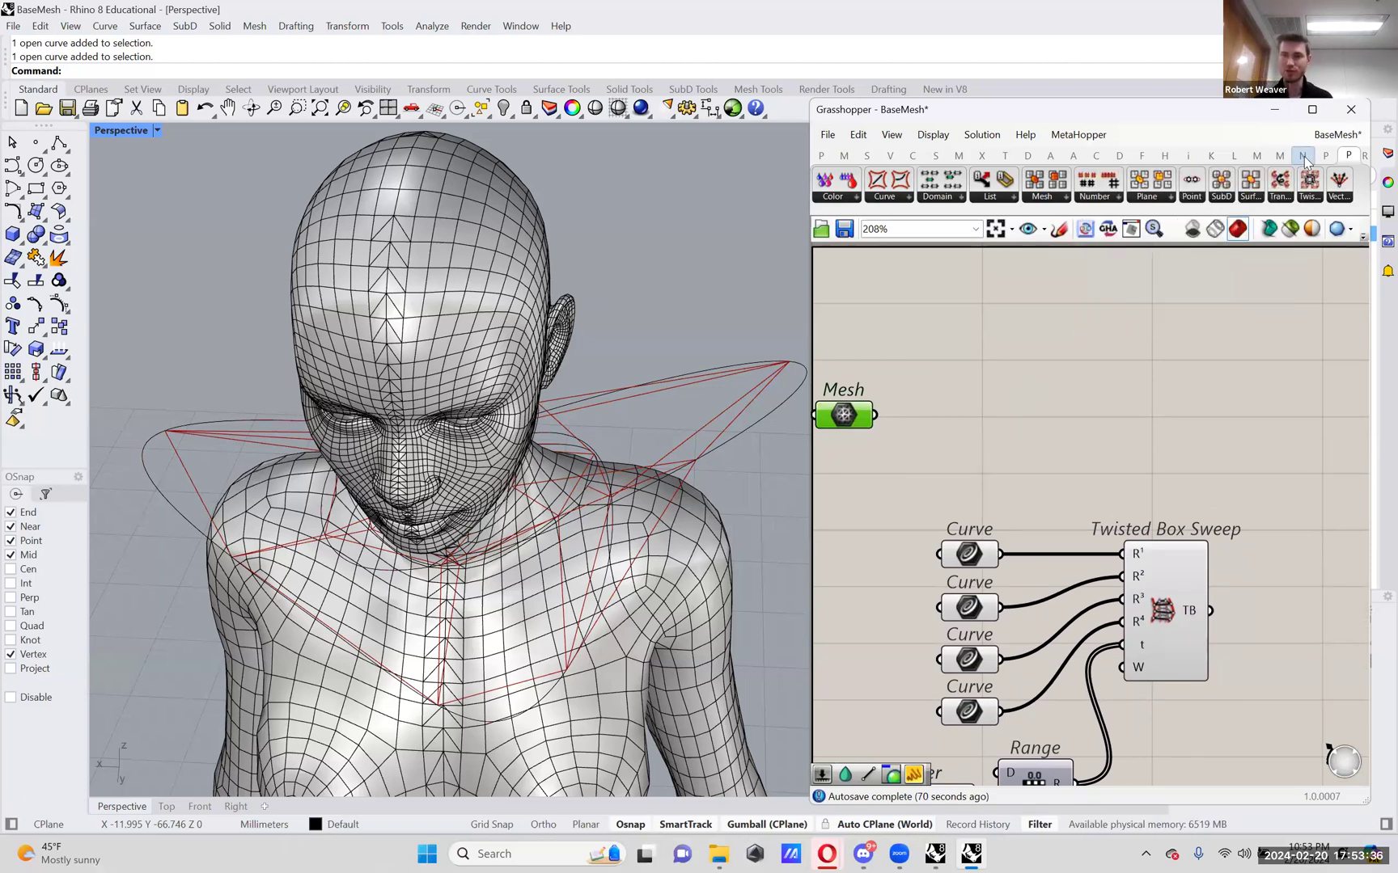
- Find the Mesh+ volumetric components and add a Batwing component above Twisted Box Sweep
click(1279, 155)
click(1258, 160)
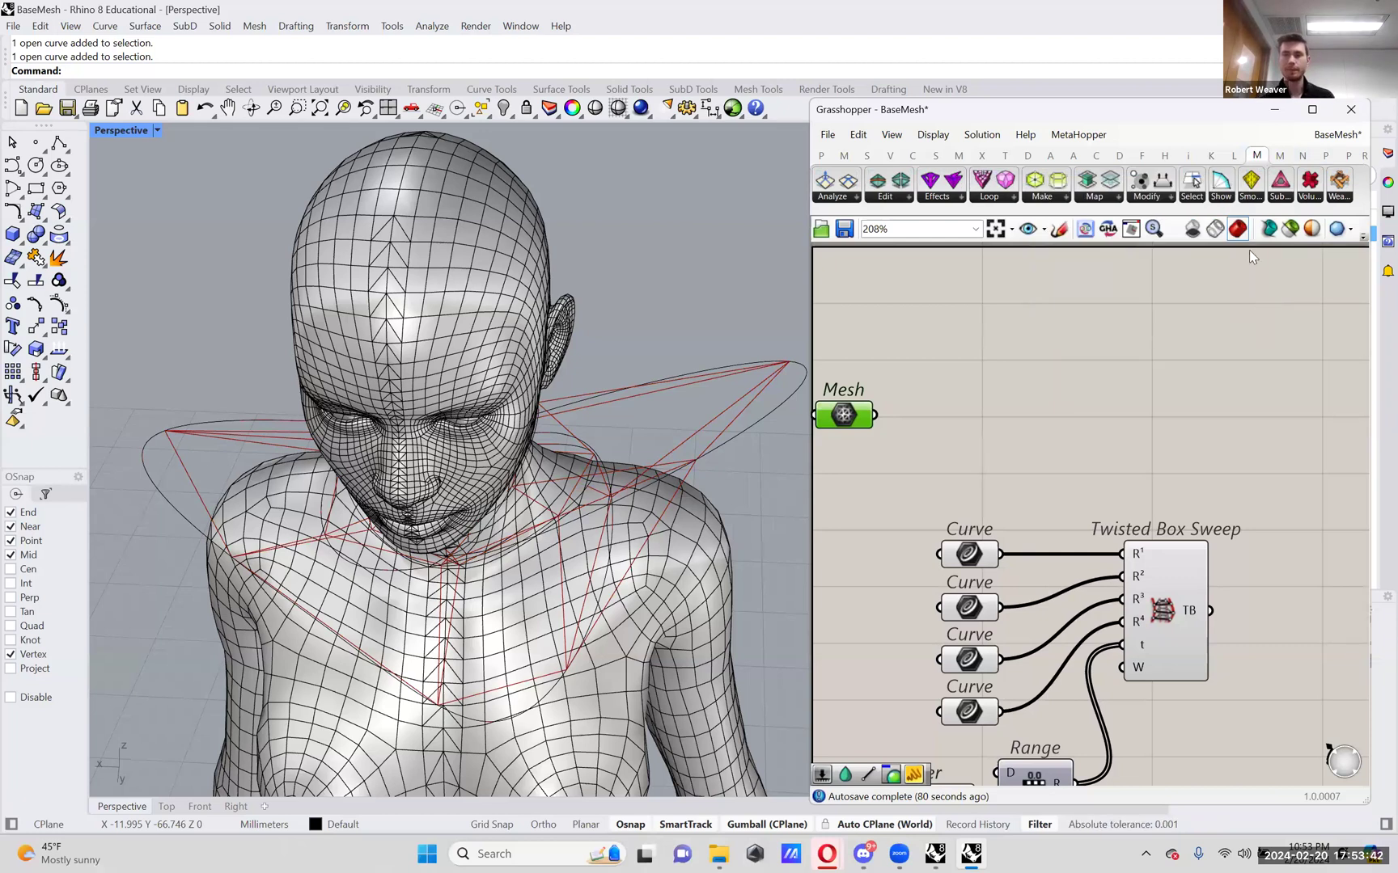
mouse_move(1257, 156)
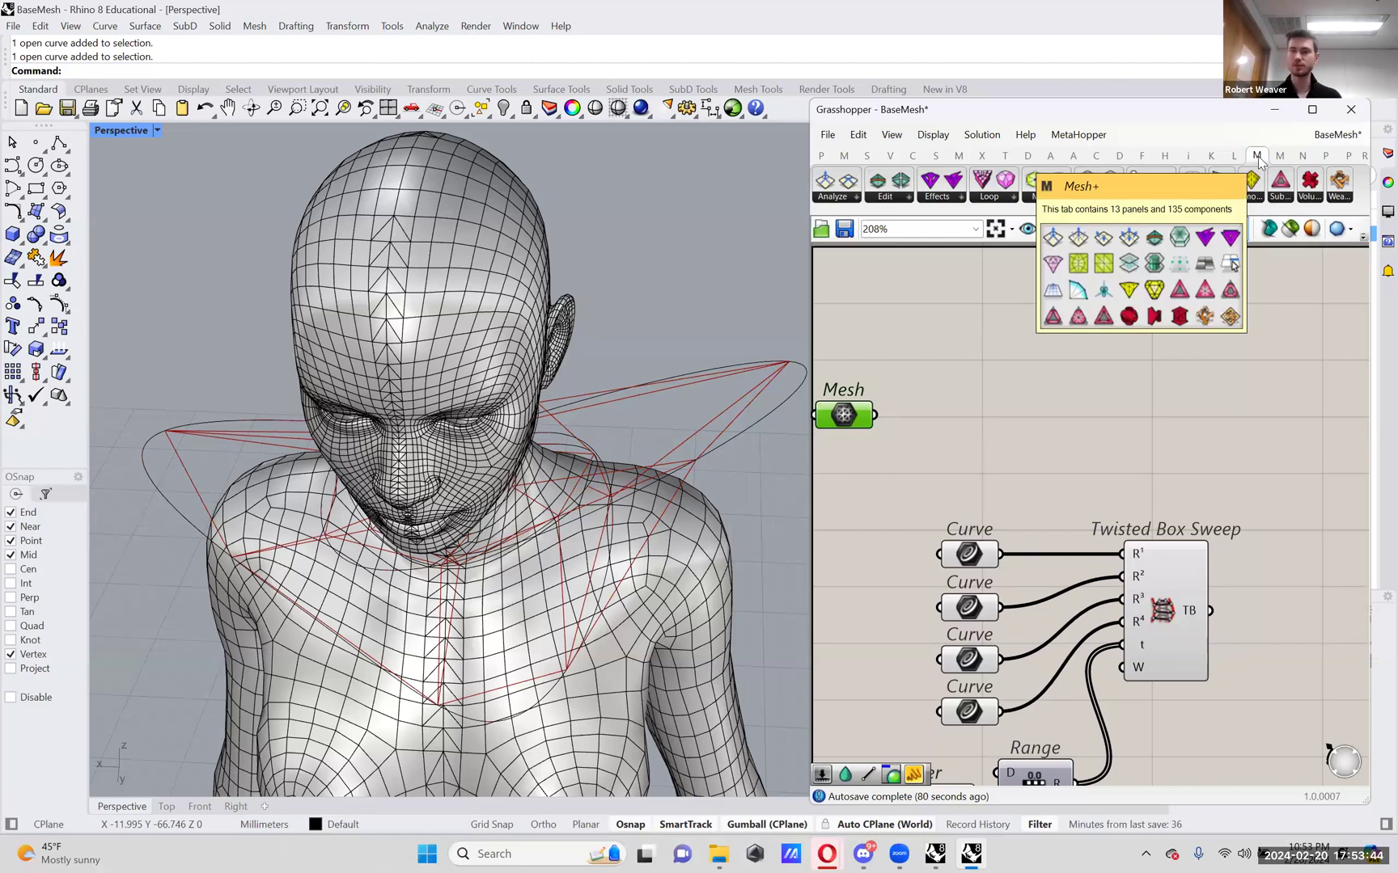
click(1311, 199)
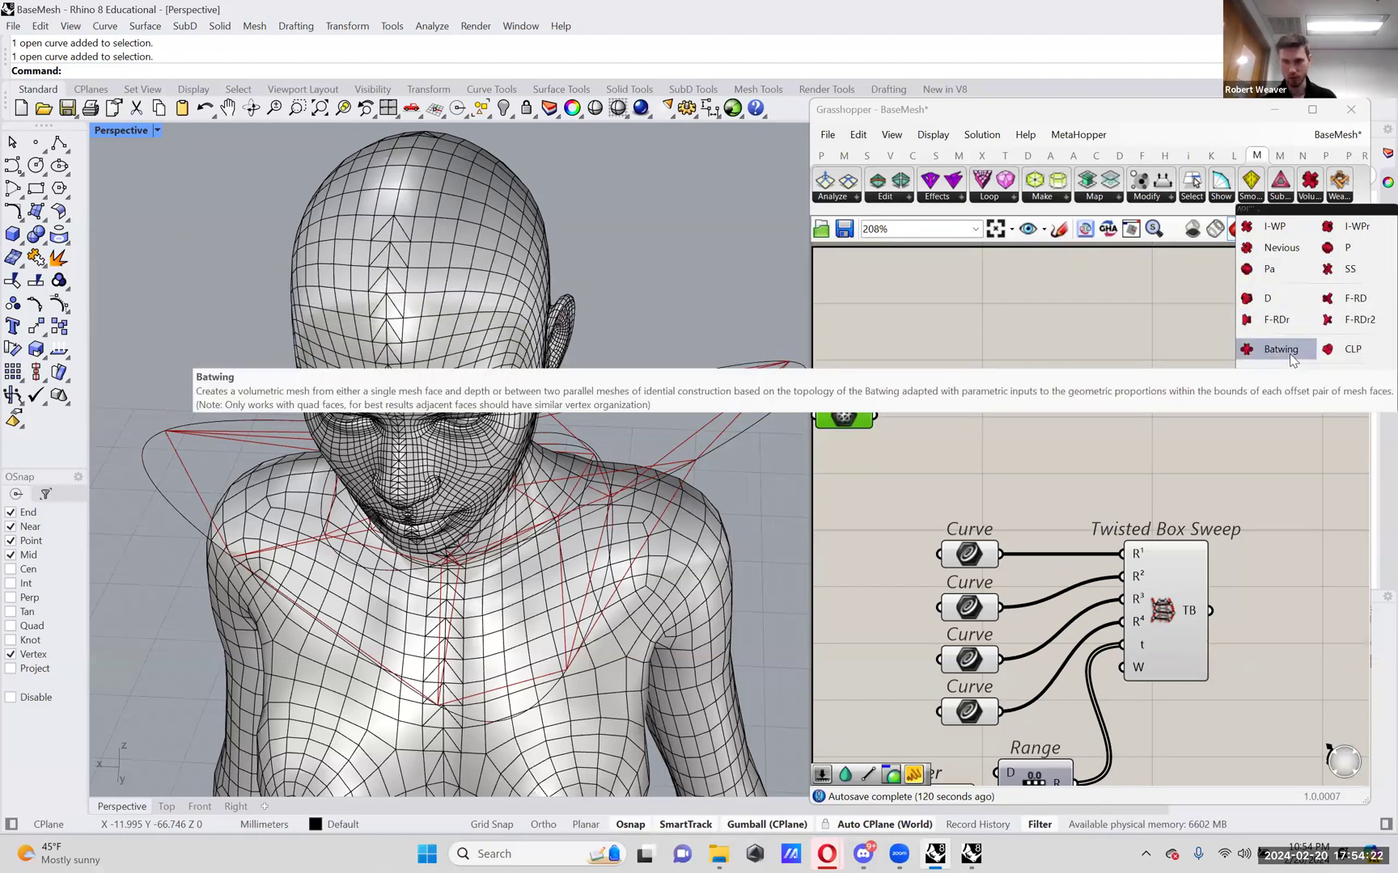
drag(1292, 360, 1167, 408)
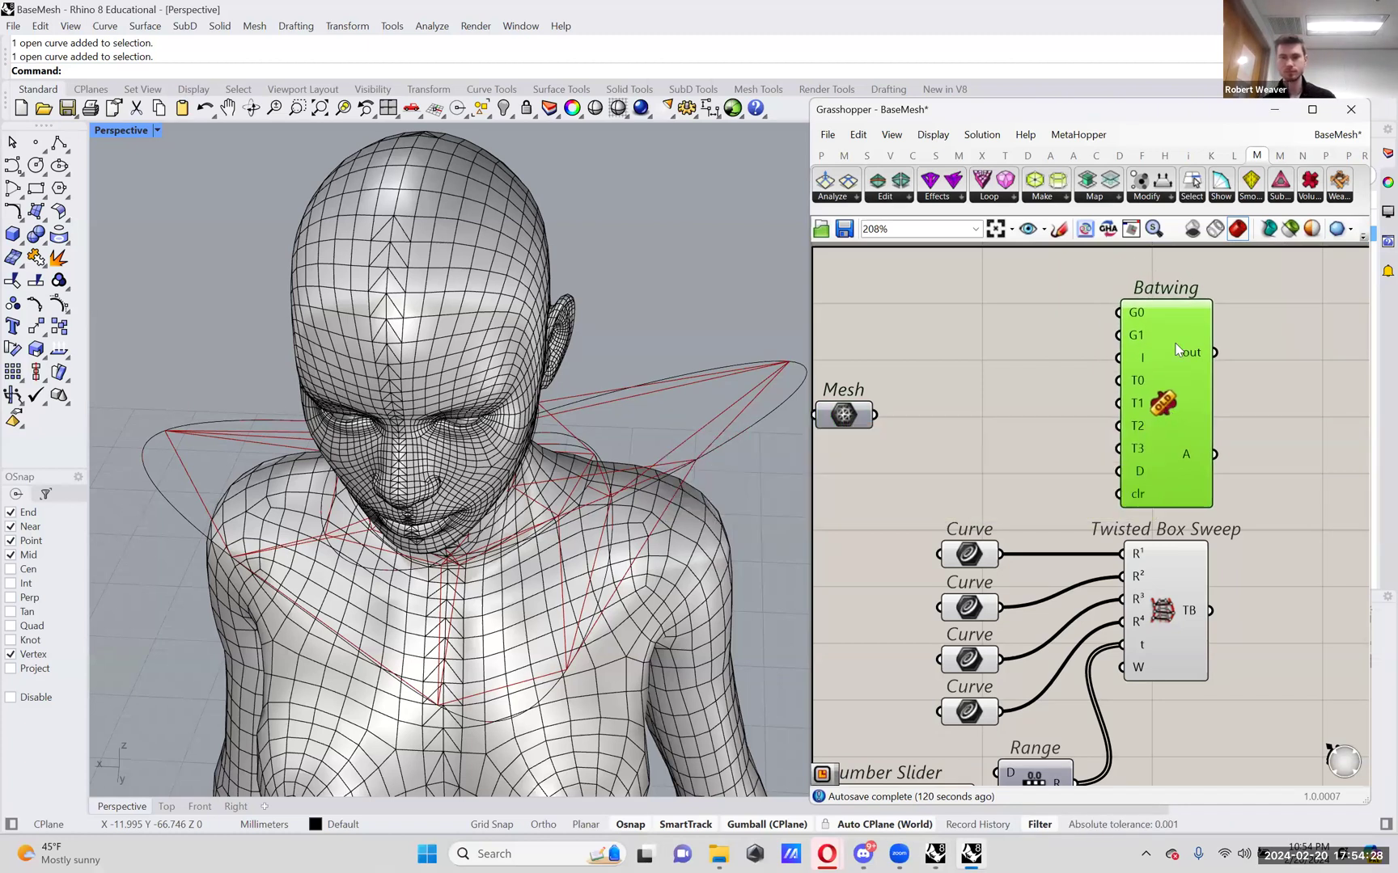
- Move the Mesh parameter farther away from the Batwing component to make room for its input geometry
scroll(534, 315, down, 10)
mouse_move(536, 631)
right_down()
mouse_move(541, 518)
mouse_move(550, 647)
right_up()
shift+right_drag(557, 777, 560, 490)
scroll(518, 660, up, 16)
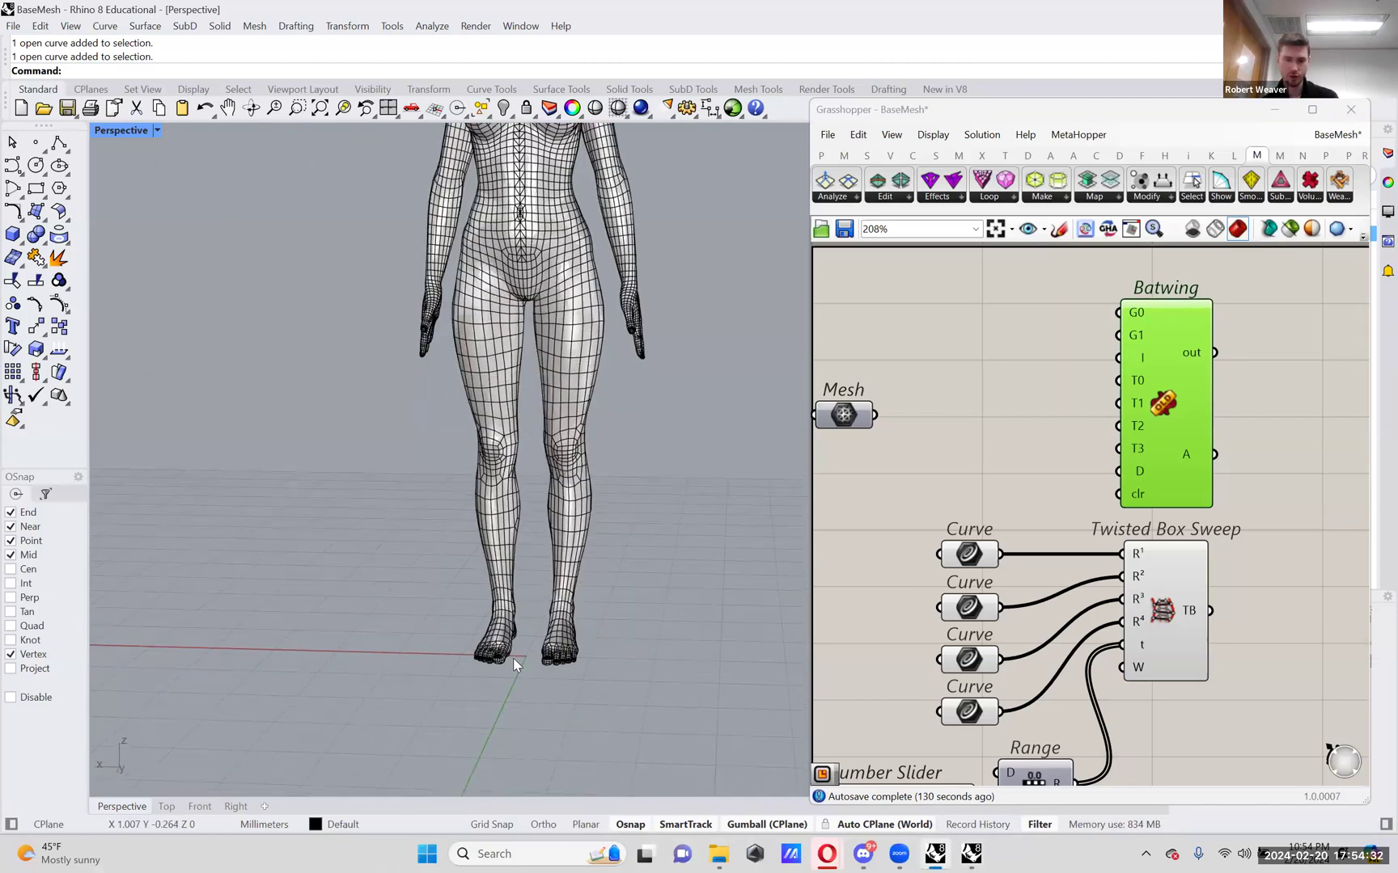
scroll(550, 637, up, 2)
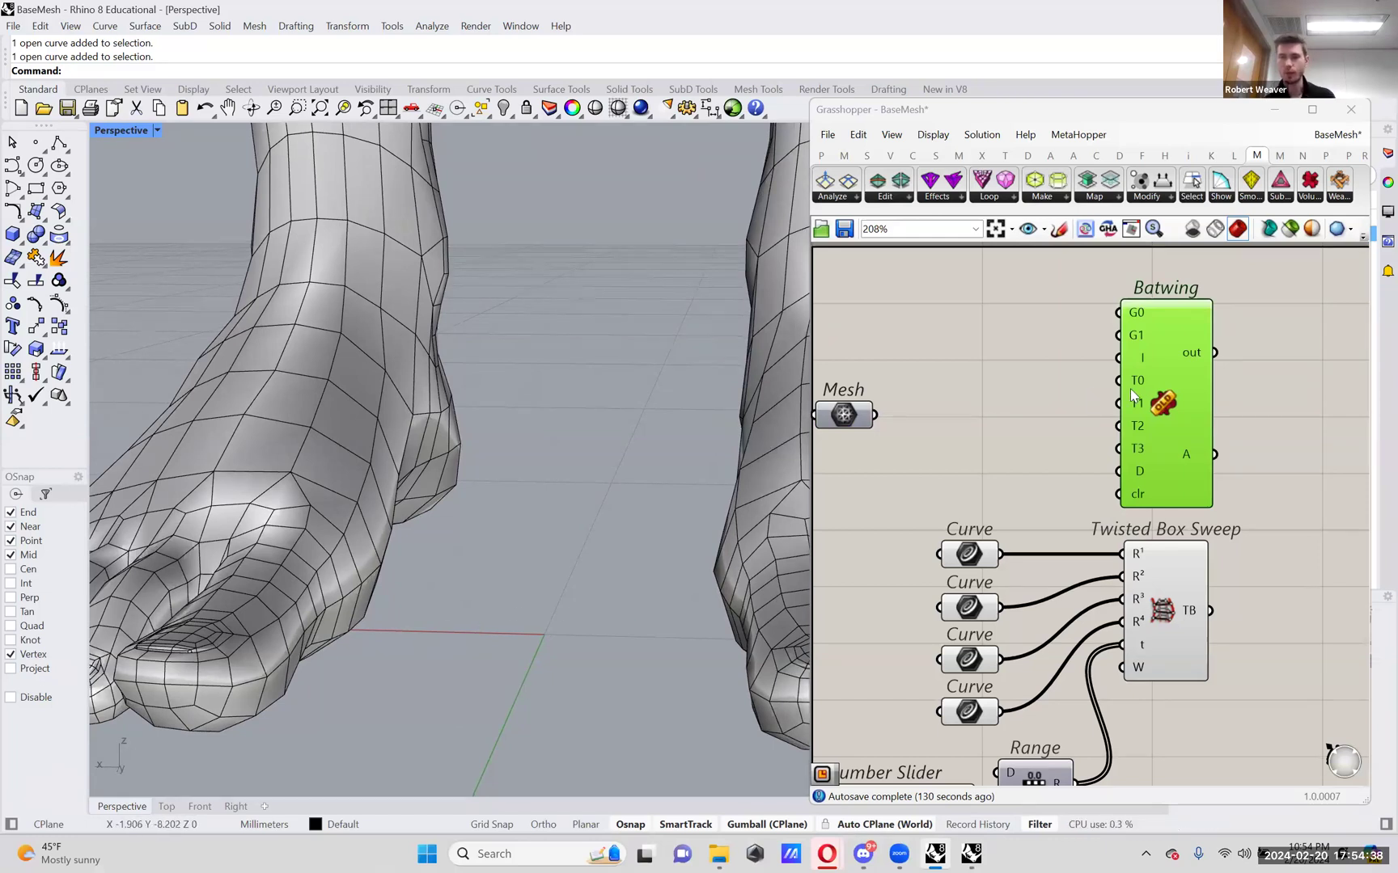
right_drag(1043, 407, 1041, 464)
drag(898, 469, 835, 504)
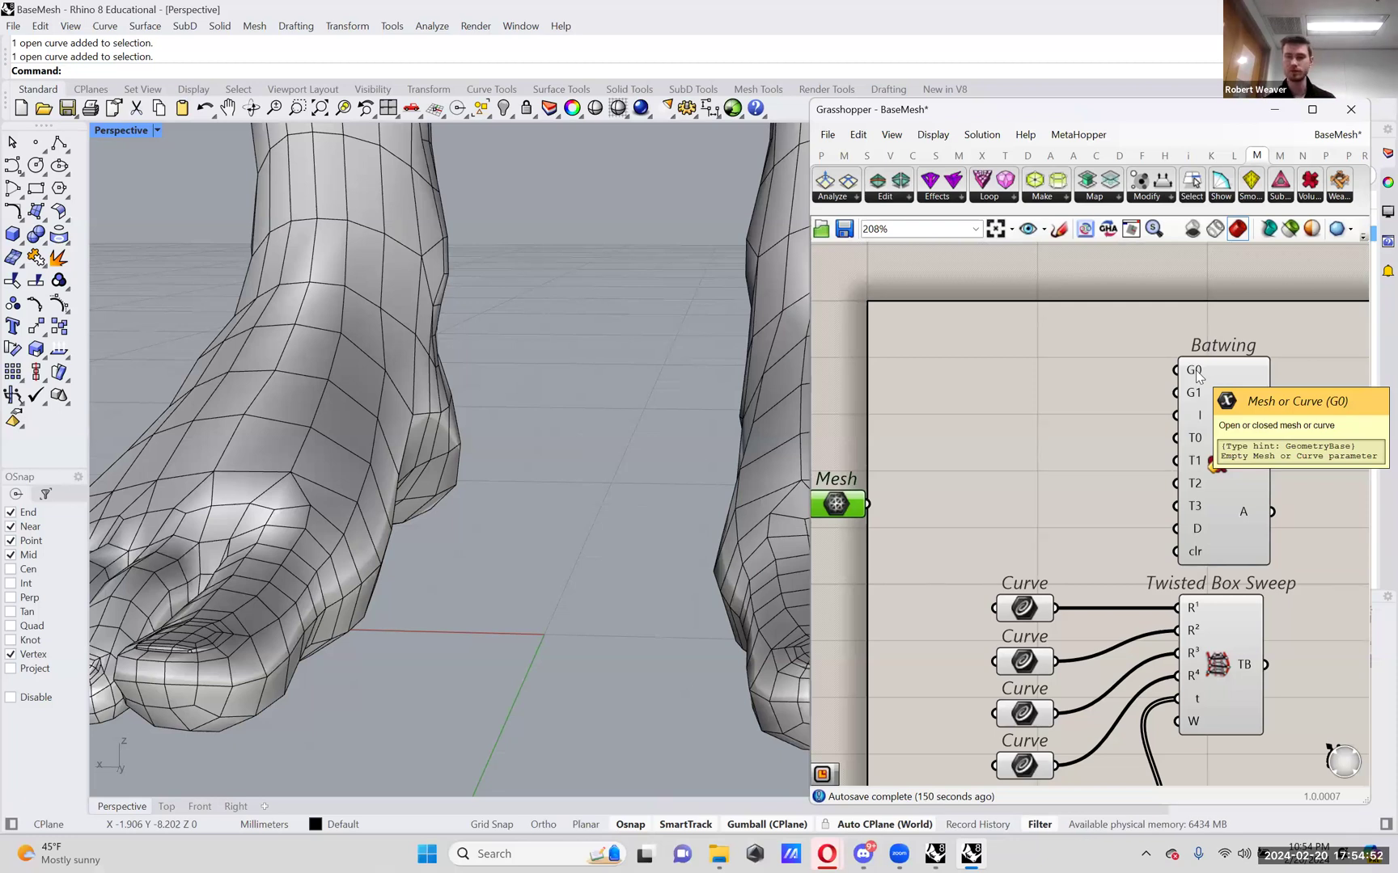
- Add a Rectangle component beside Batwing, connect its R output to Batwing's G0 input, and align the two
double_click(1016, 362)
text(rec)
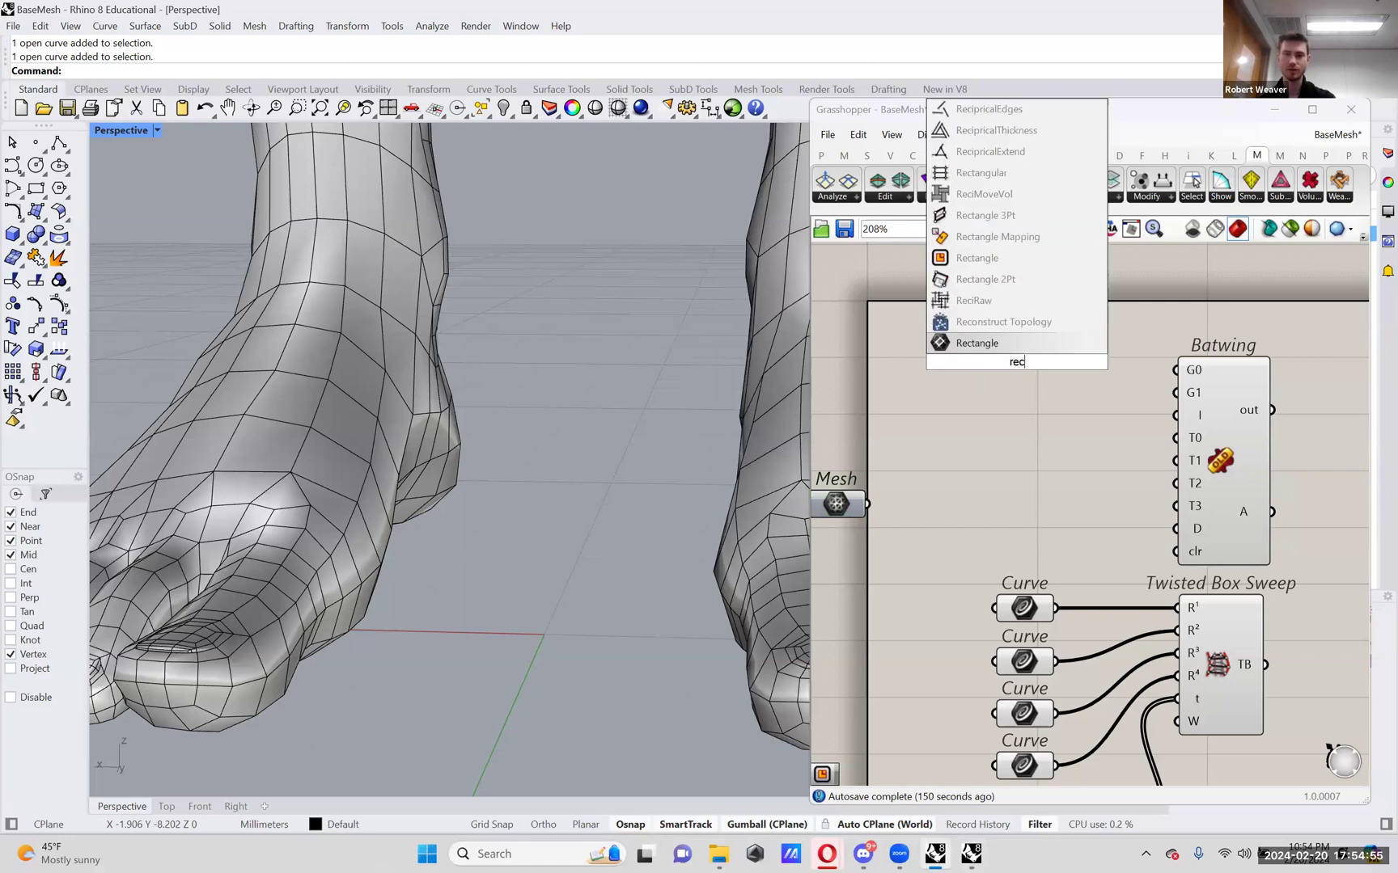
click(1010, 260)
drag(1033, 375, 1040, 401)
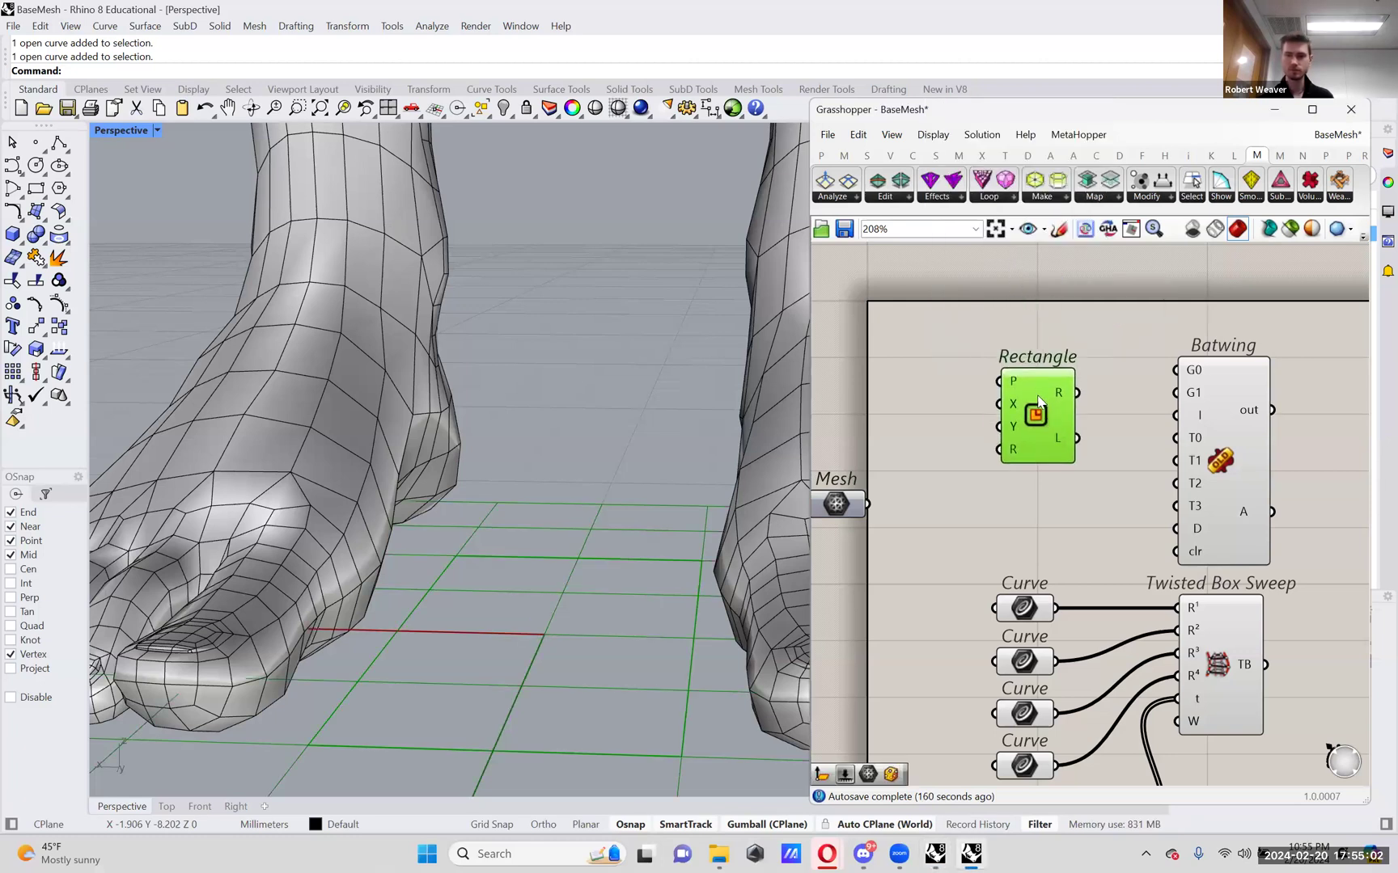
click(1139, 348)
drag(1080, 393, 1178, 370)
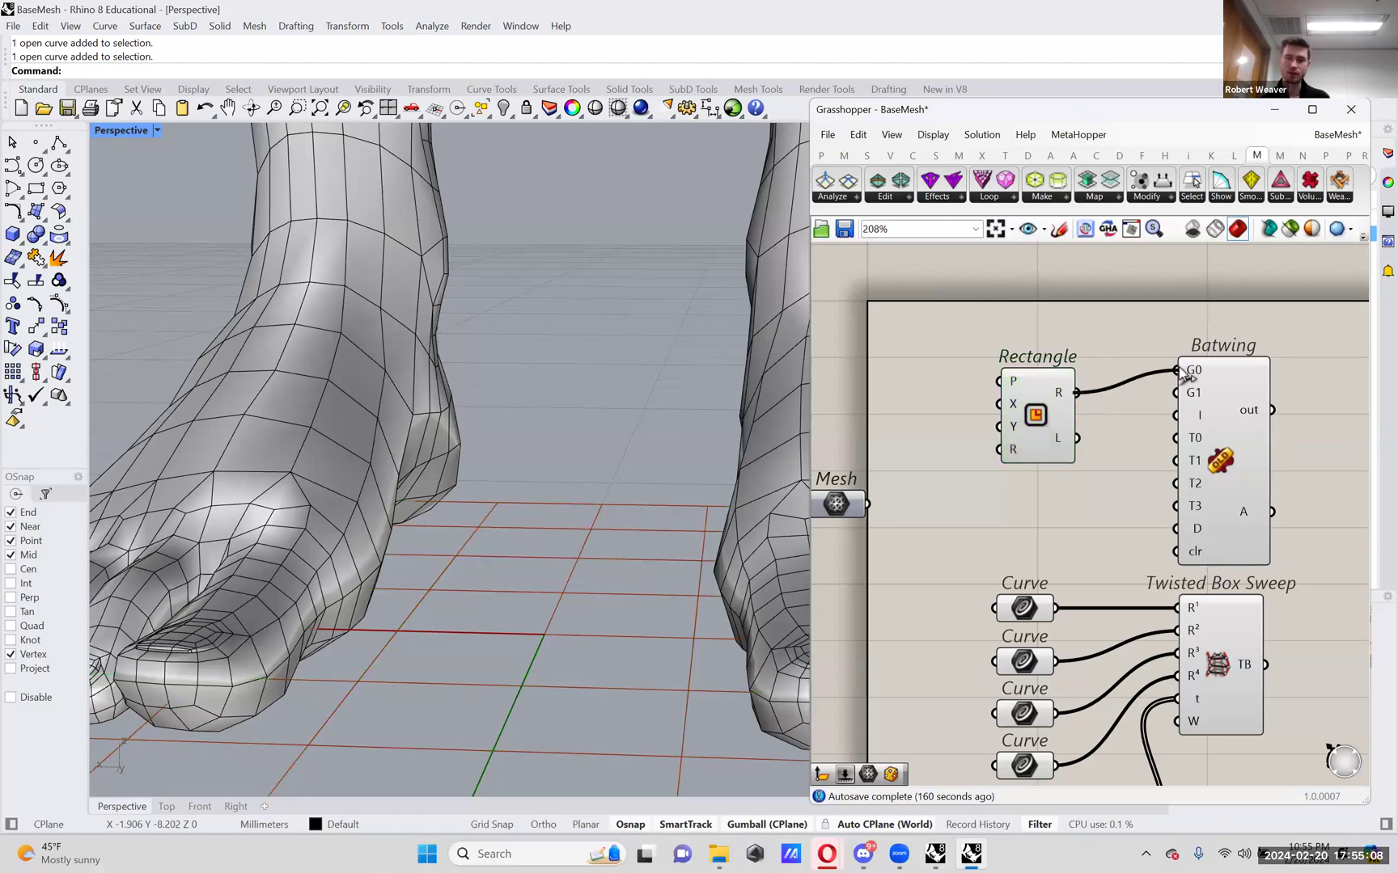
drag(1053, 421, 1057, 404)
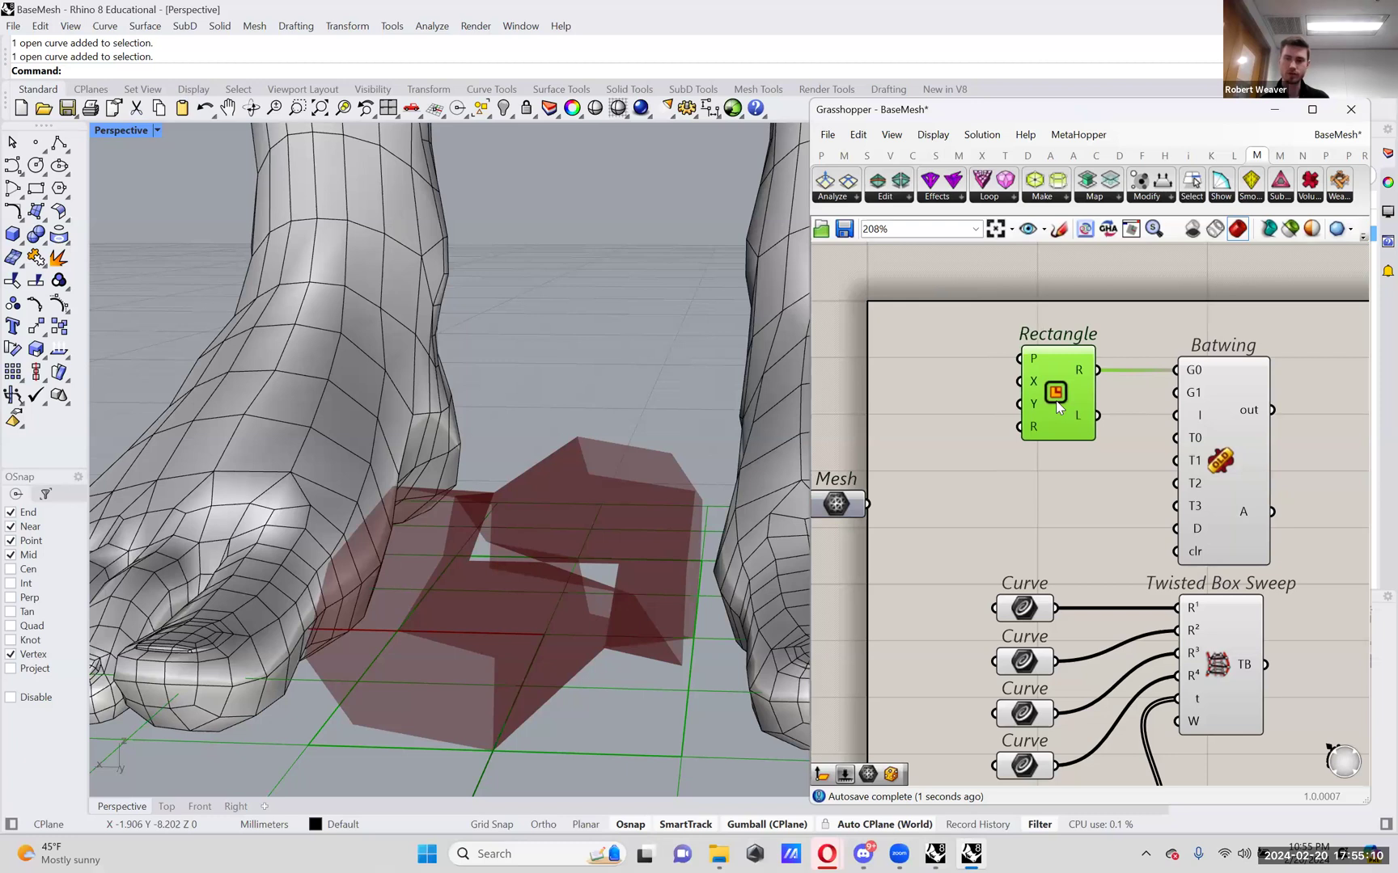
- Examine the Batwing mesh against its source rectangle at the origin and read the Batwing component description
right_drag(643, 440, 678, 512)
scroll(683, 494, up, 5)
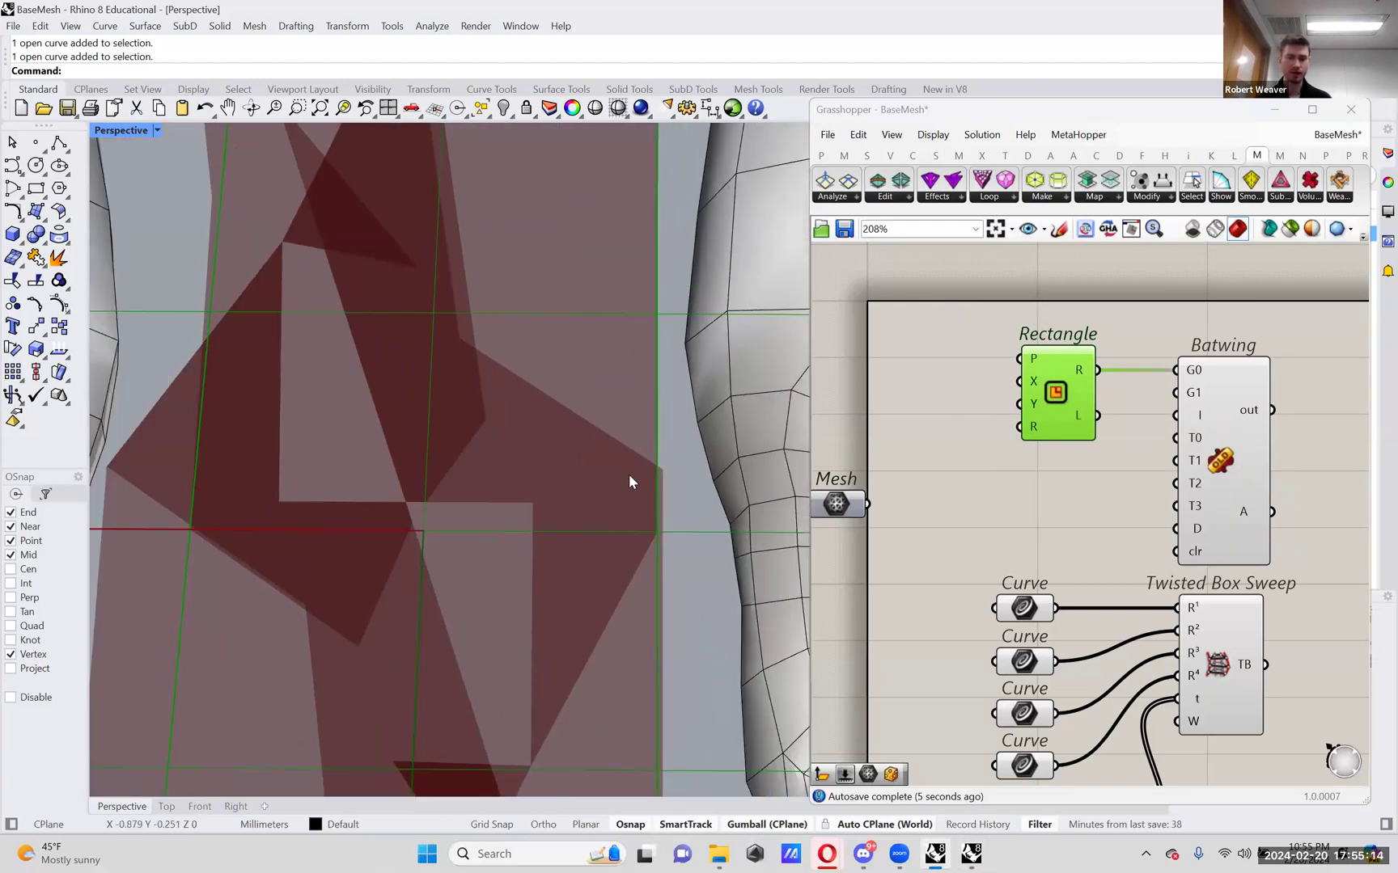
right_drag(585, 477, 684, 424)
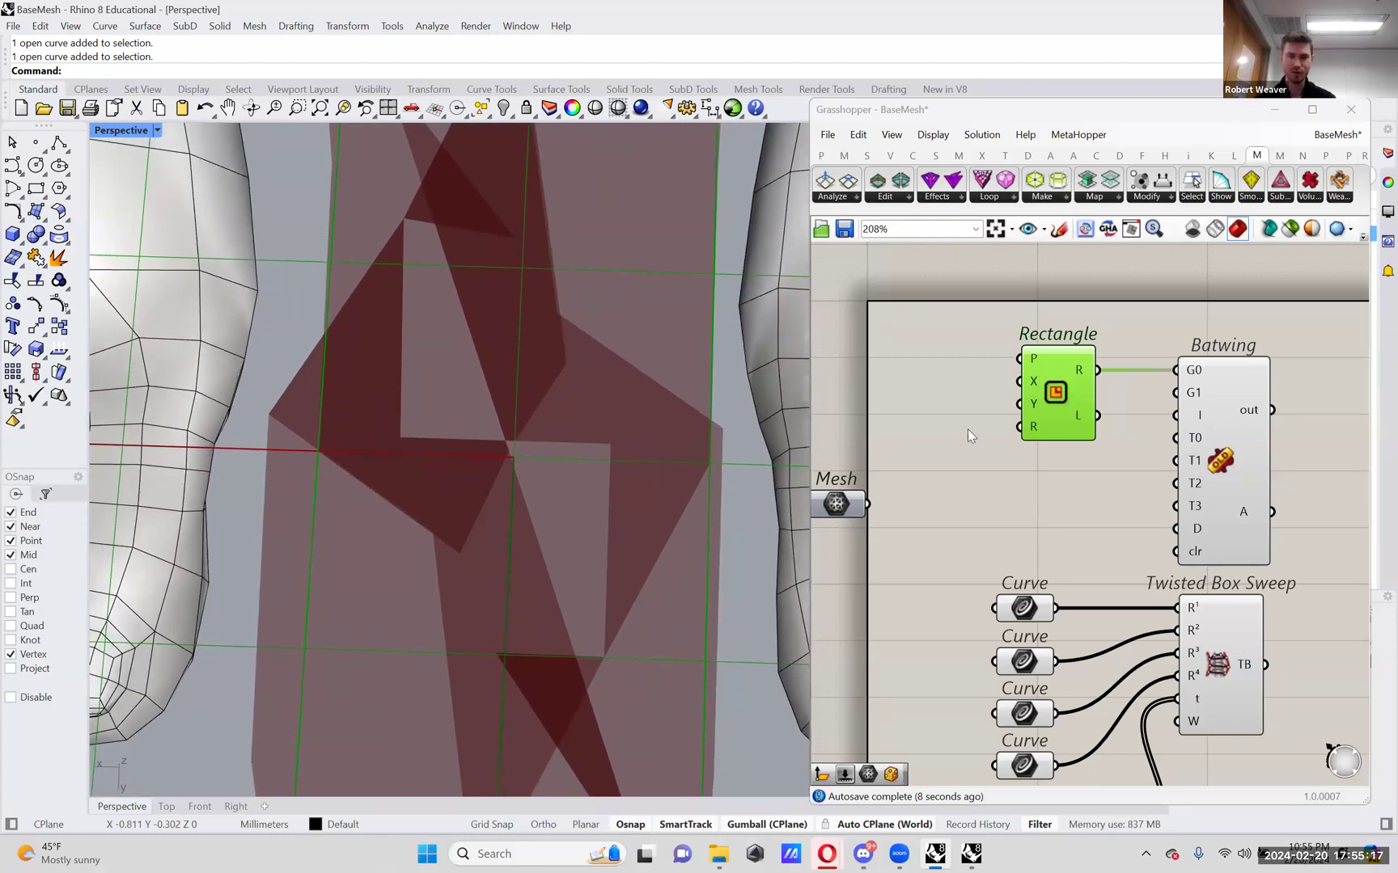
click(1225, 459)
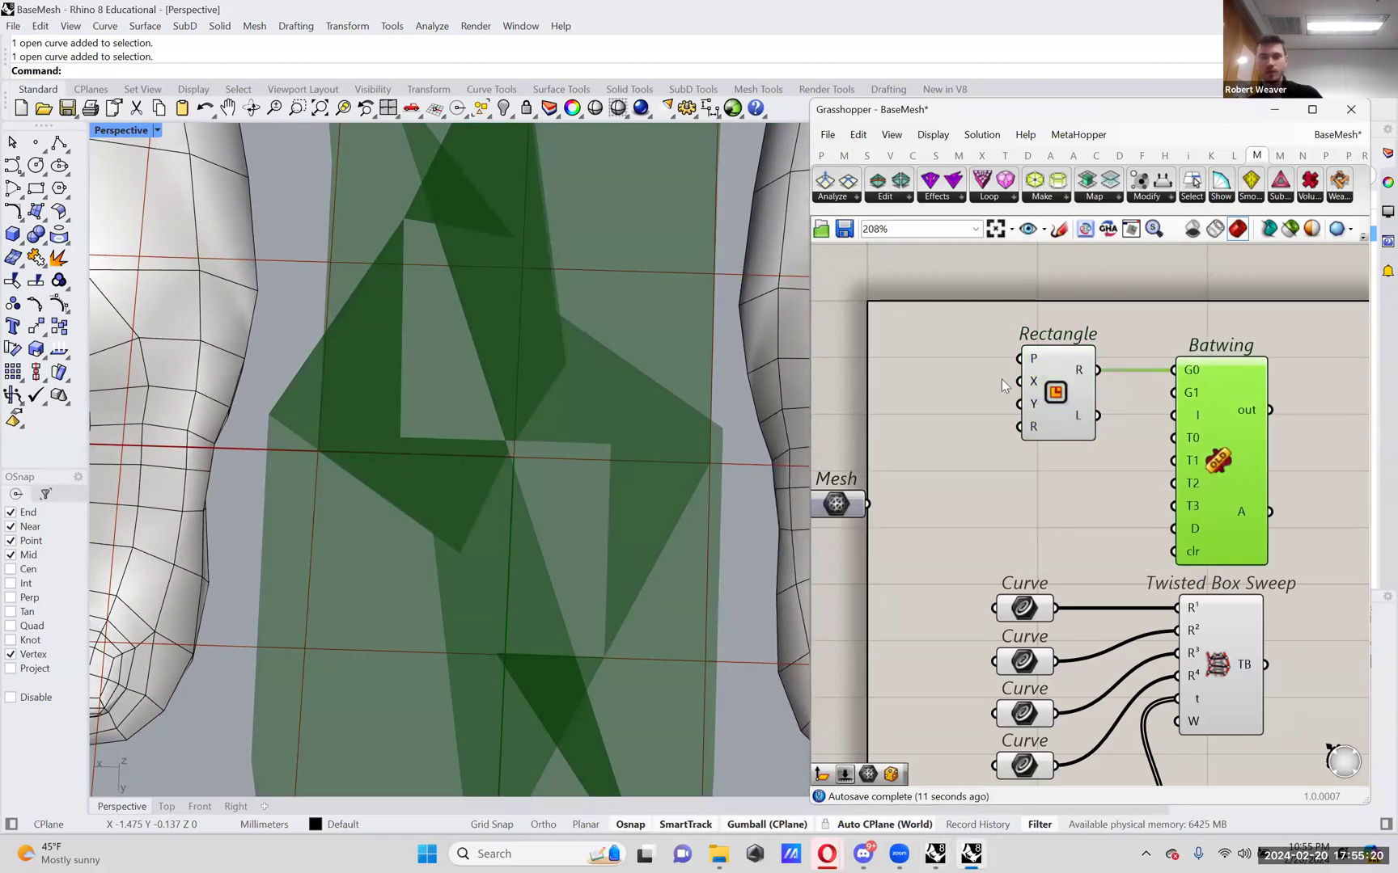
click(1033, 398)
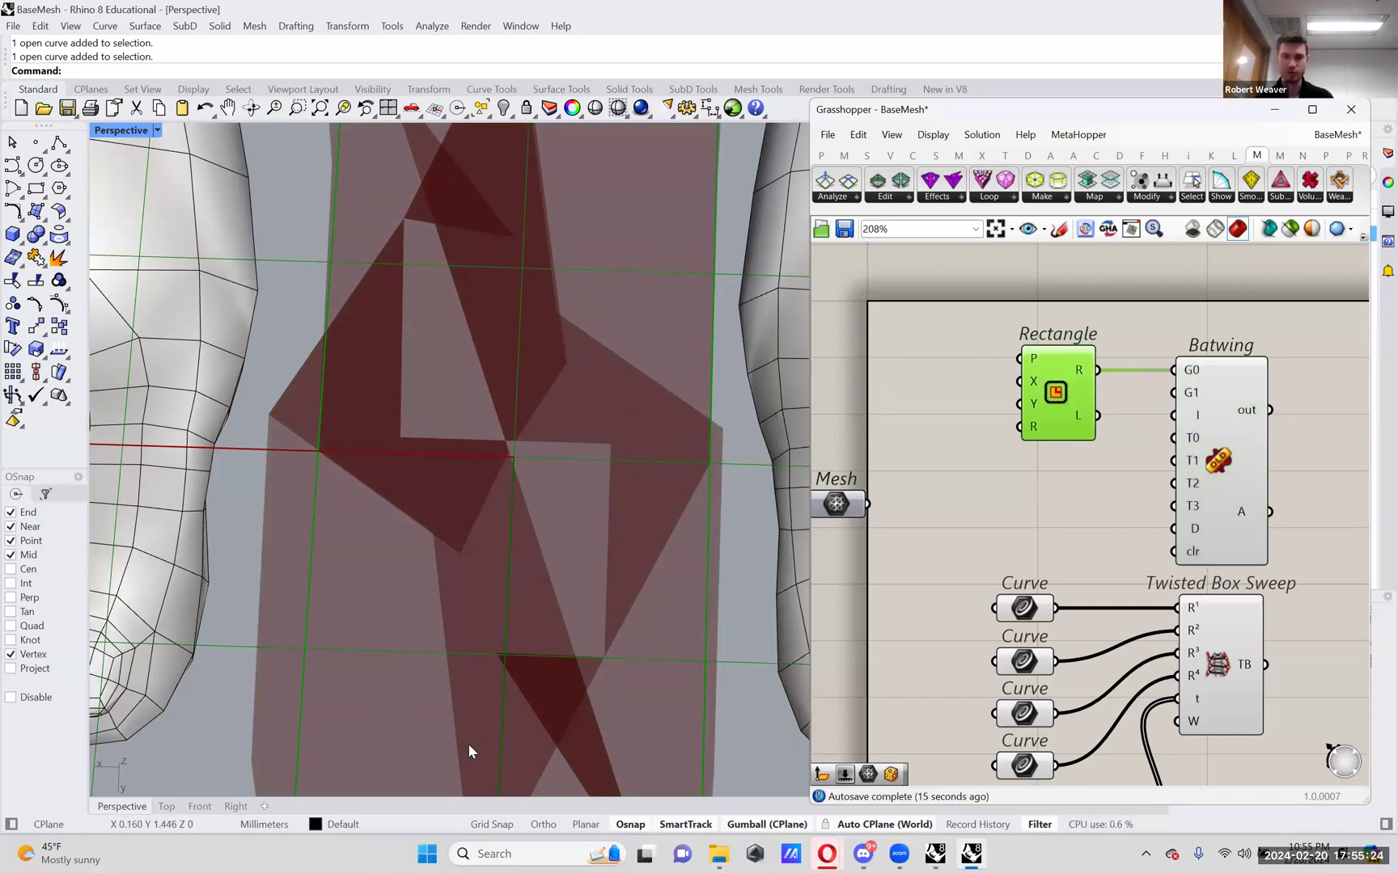
right_drag(1225, 470, 1078, 472)
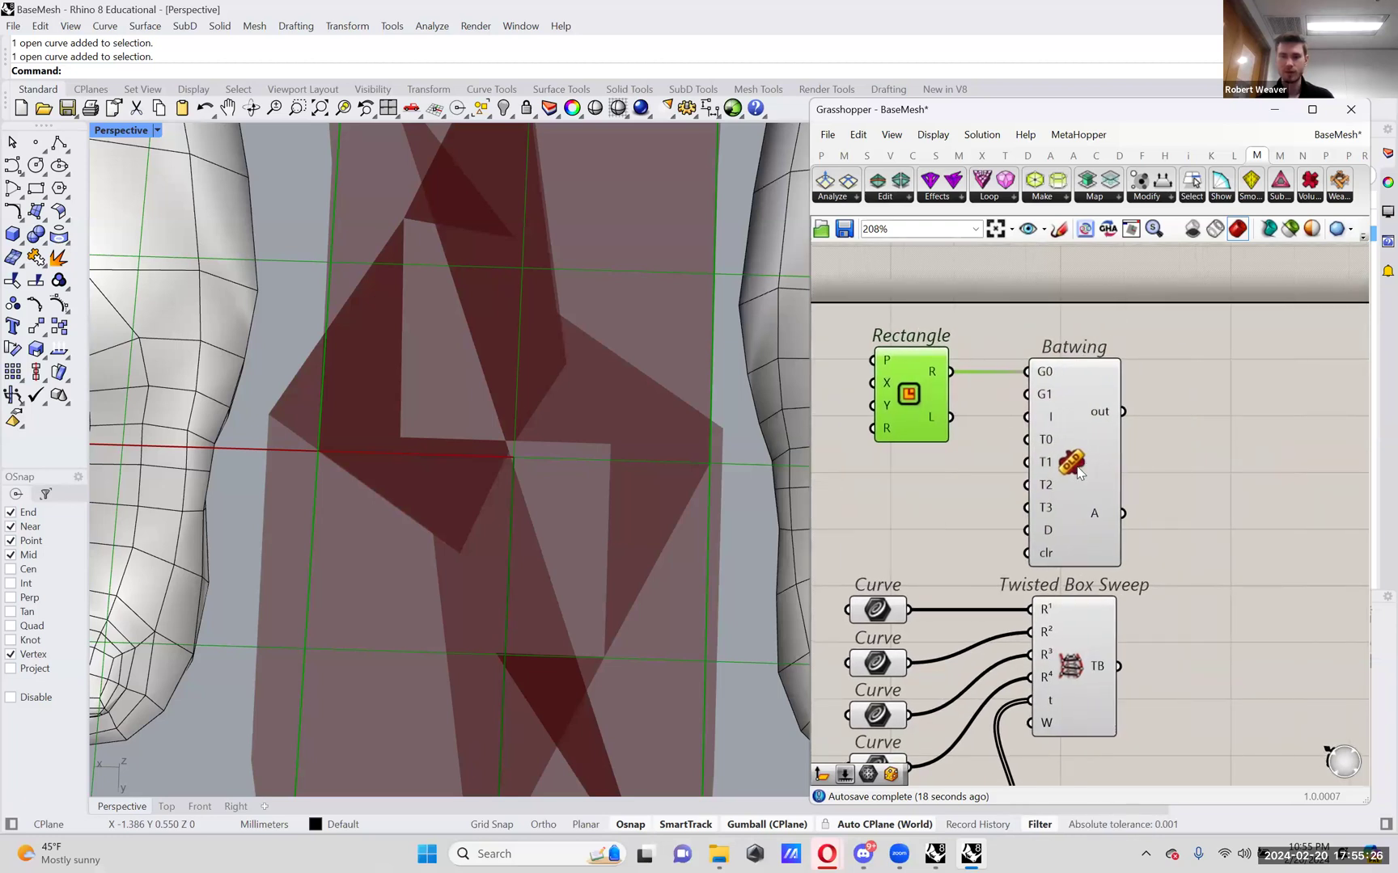
mouse_move(1074, 484)
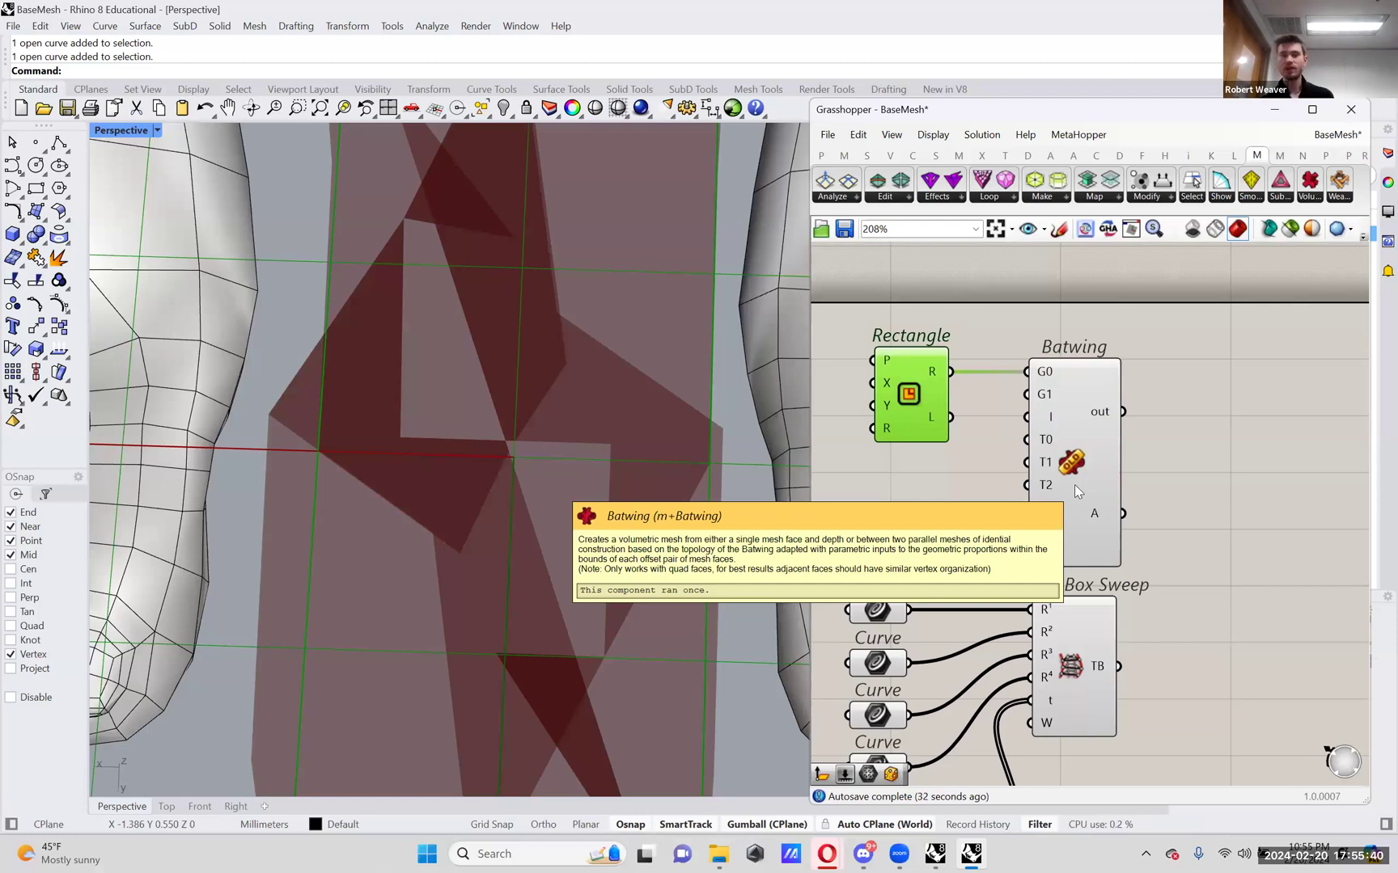
- Compare the twisted boxes around the neck with the Batwing module between the feet
scroll(584, 449, down, 5)
right_drag(584, 449, 538, 368)
scroll(537, 572, down, 8)
scroll(546, 328, up, 10)
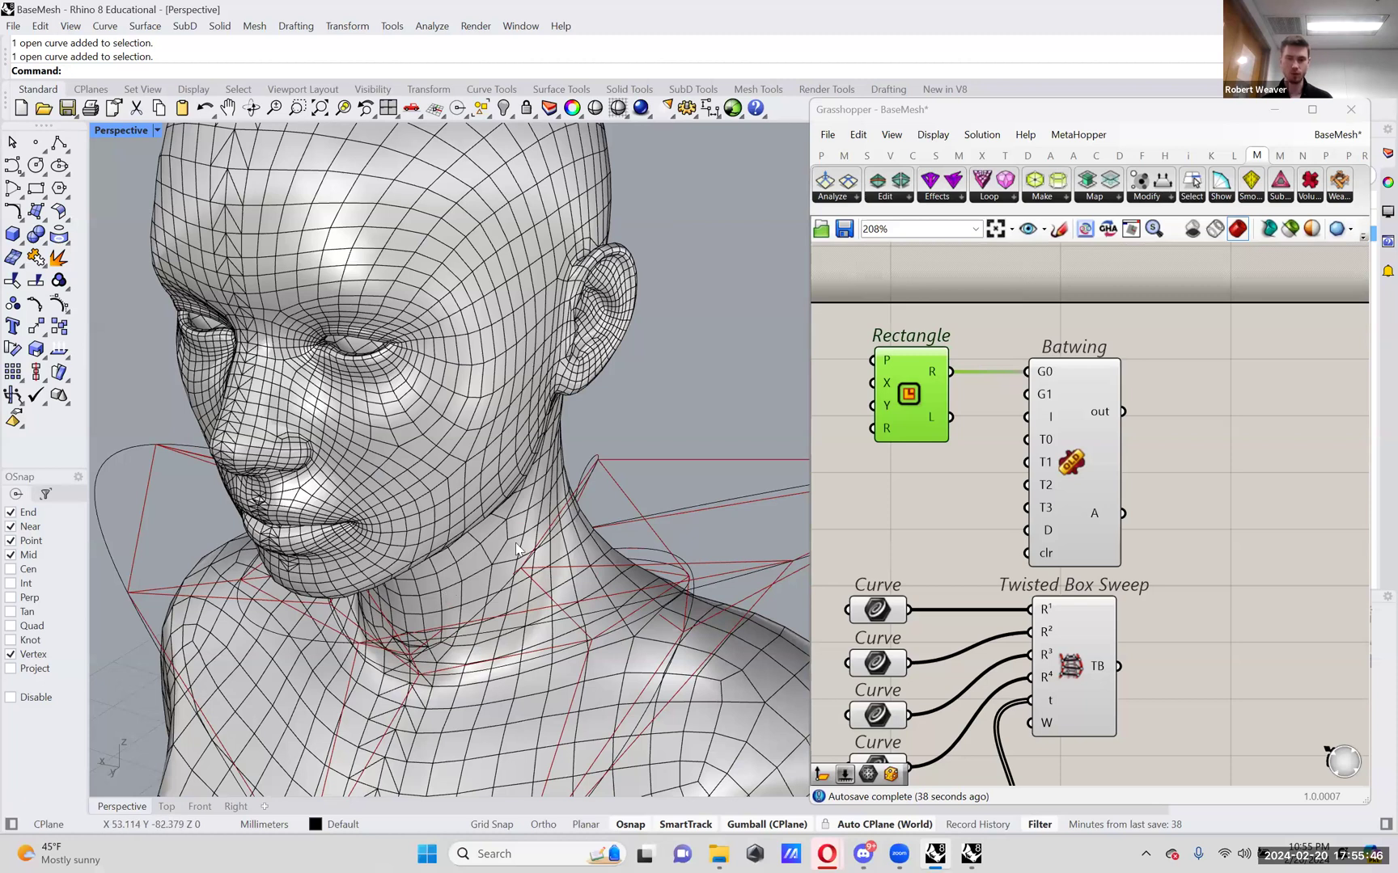
scroll(670, 374, down, 10)
scroll(686, 570, up, 6)
scroll(686, 571, up, 7)
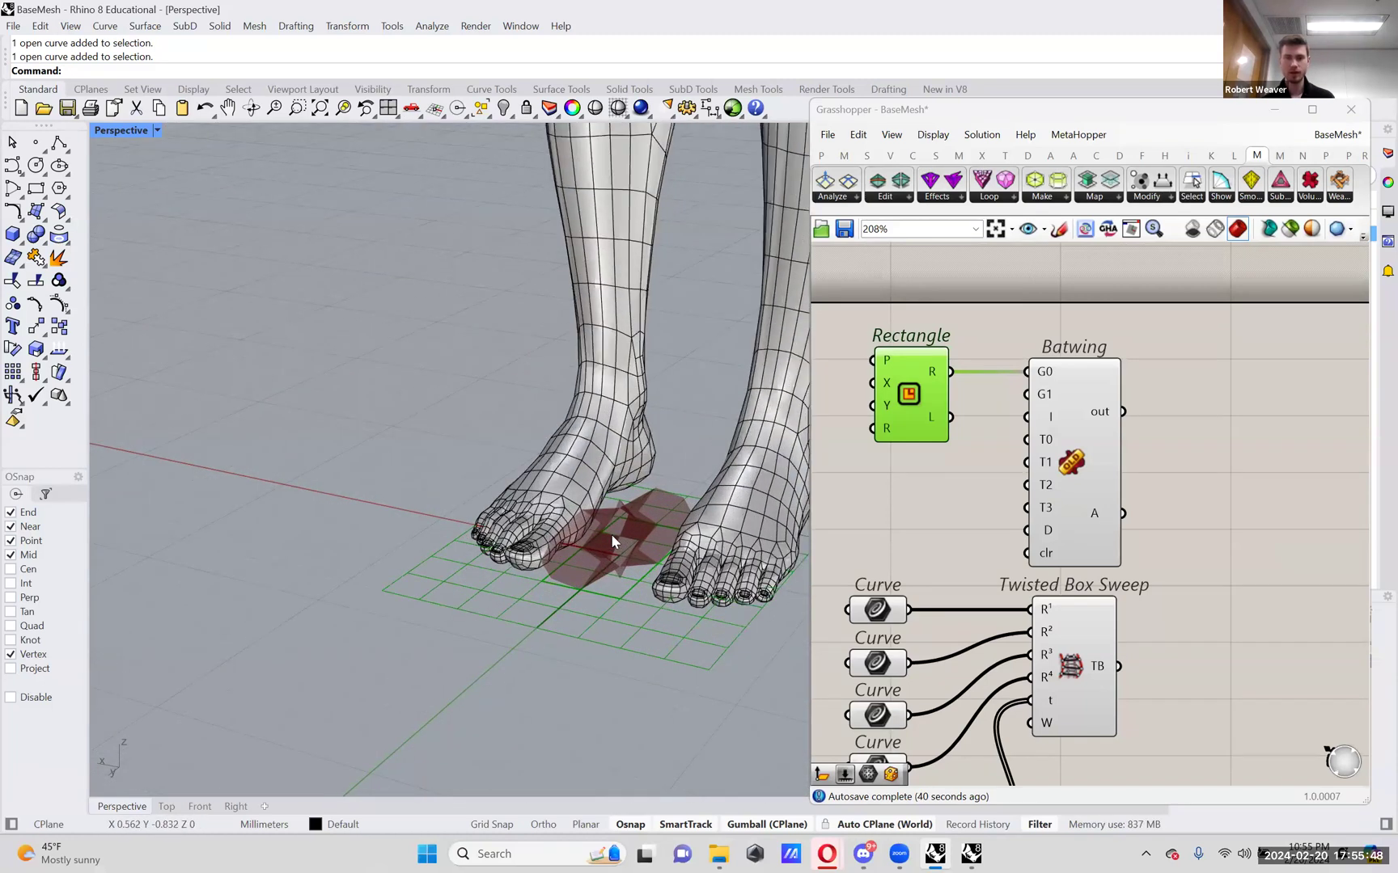
scroll(611, 534, up, 7)
scroll(632, 535, down, 3)
- Add a Bounding Box component beside Batwing and connect Batwing's mesh output A to its content input
right_drag(1218, 448, 1163, 448)
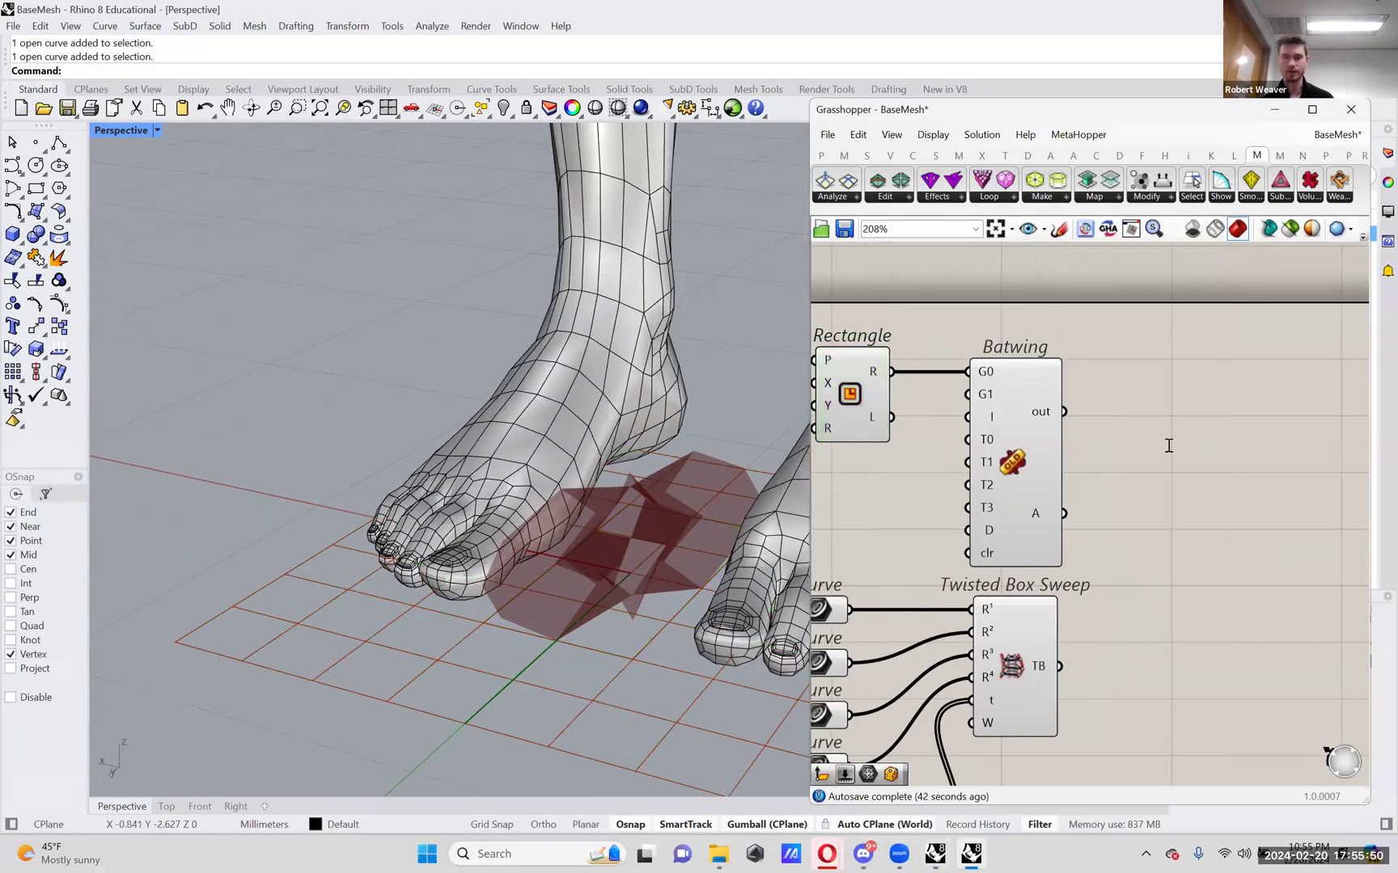
double_click(1167, 444)
text(bound)
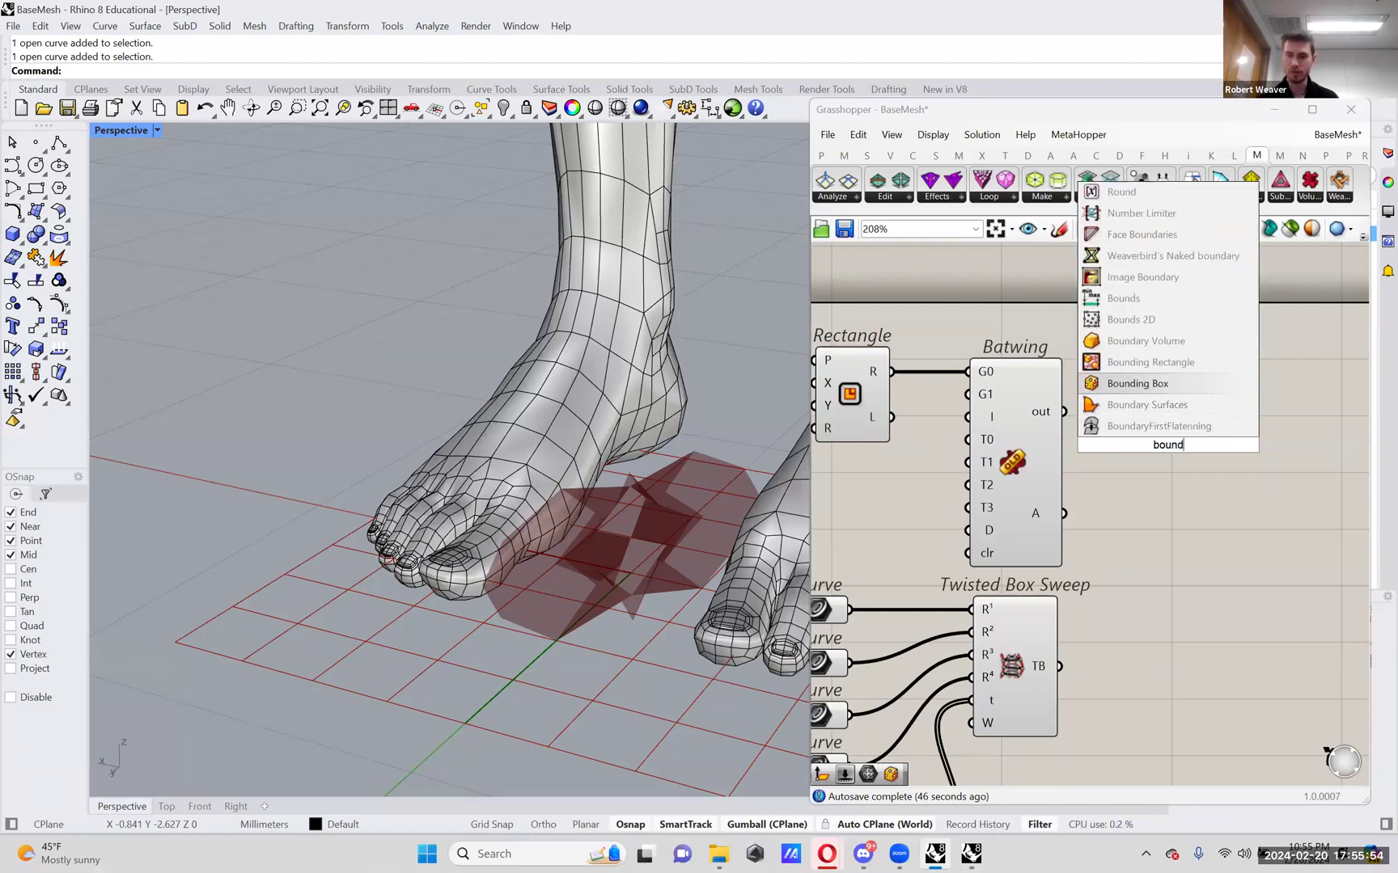
key(Return)
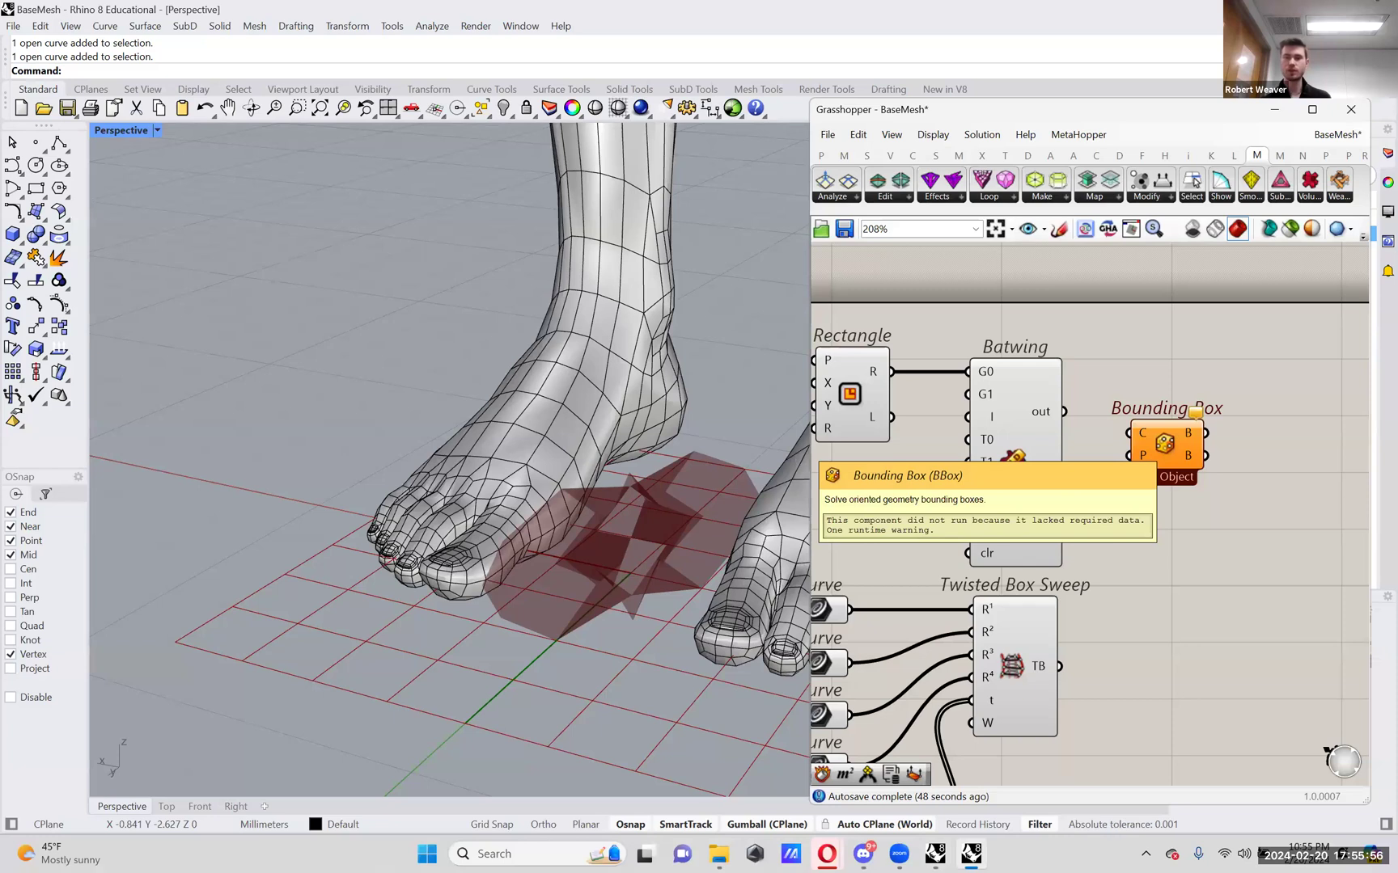
drag(1165, 443, 1162, 534)
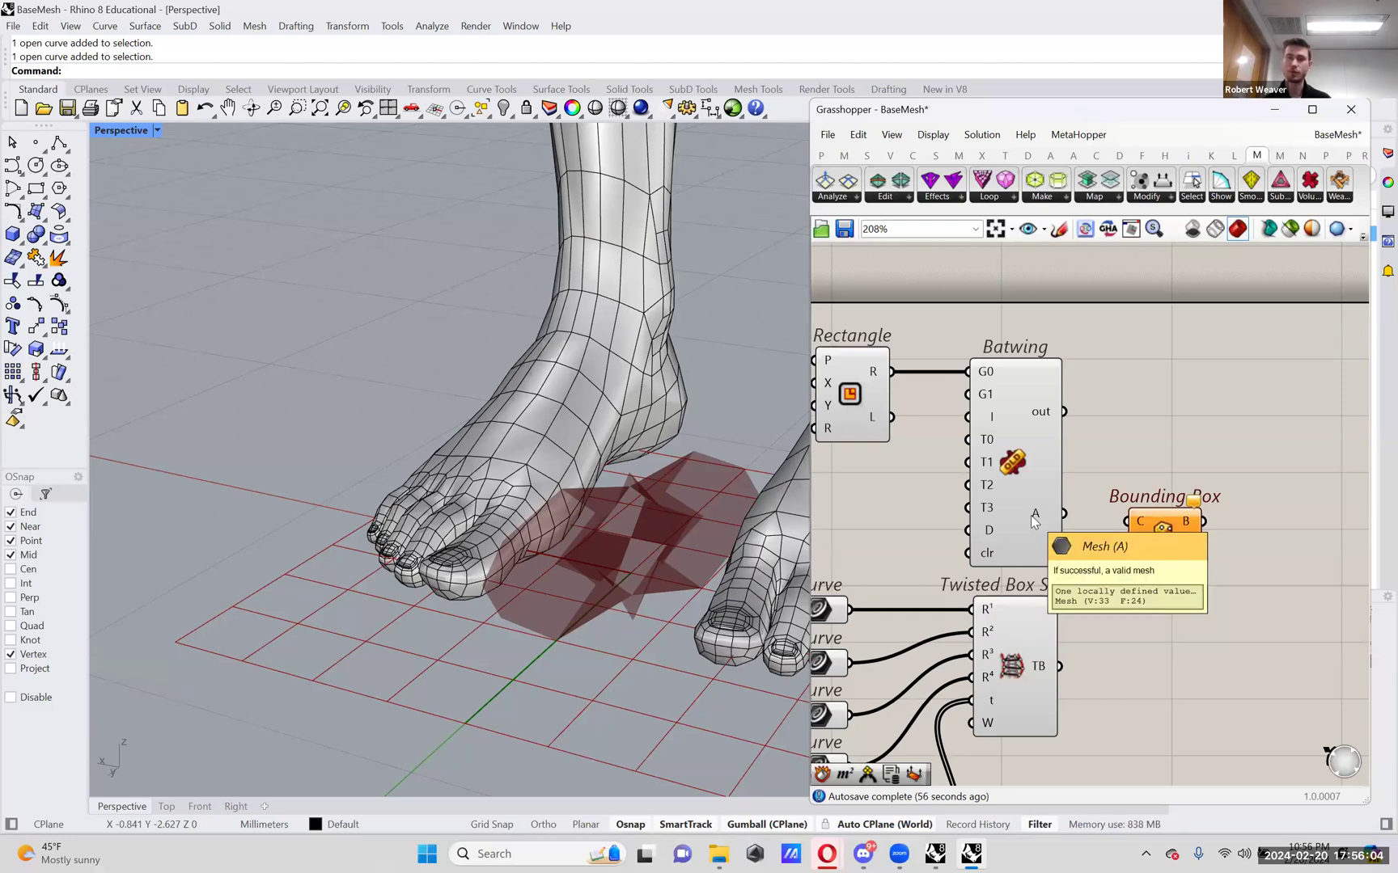
drag(1064, 514, 1161, 524)
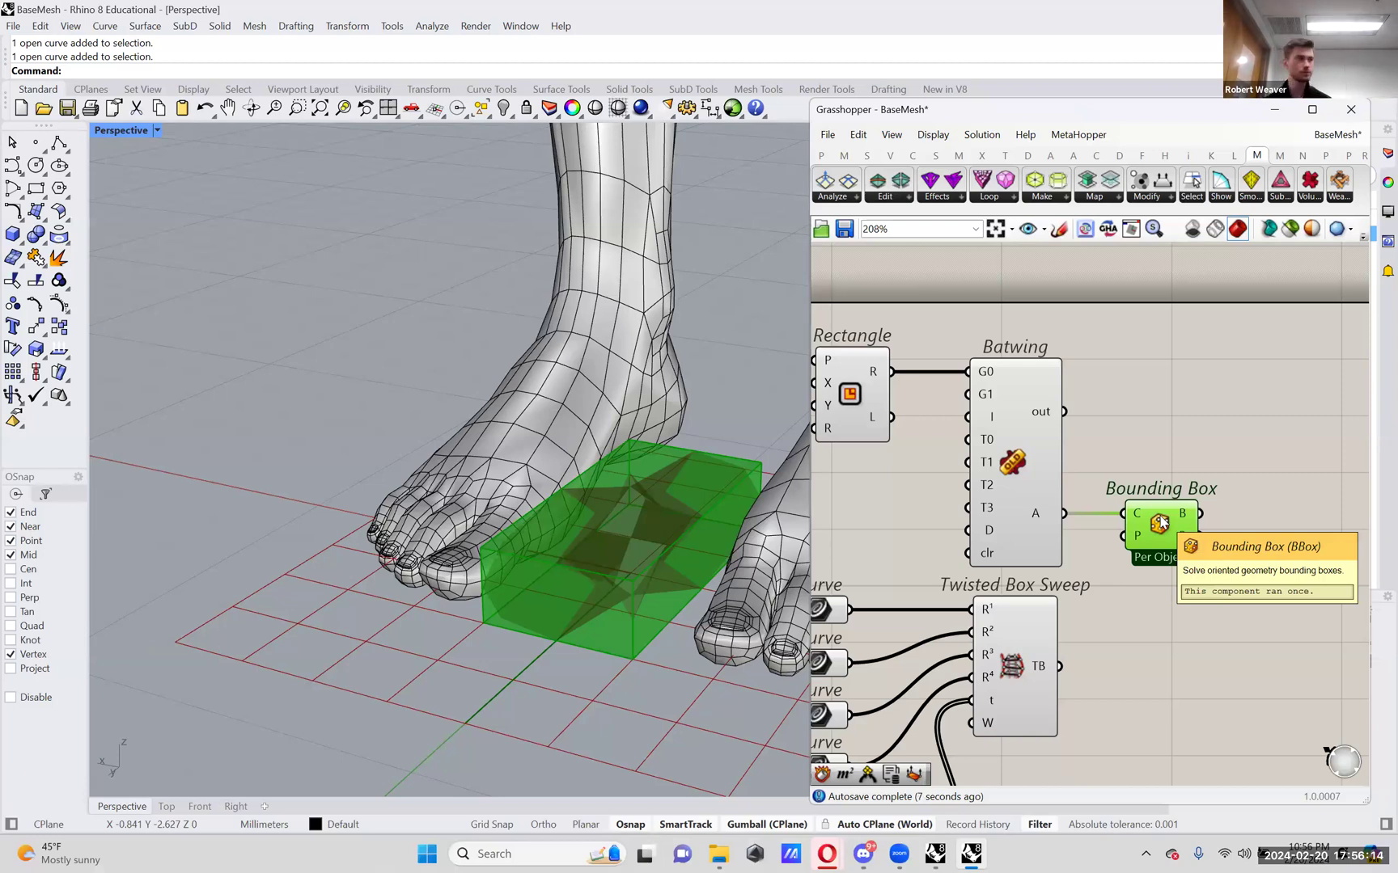
- Lower the Bounding Box component so it sits near the Twisted Box Sweep component
right_drag(1167, 492, 1104, 387)
drag(1102, 429, 1118, 475)
click(1162, 473)
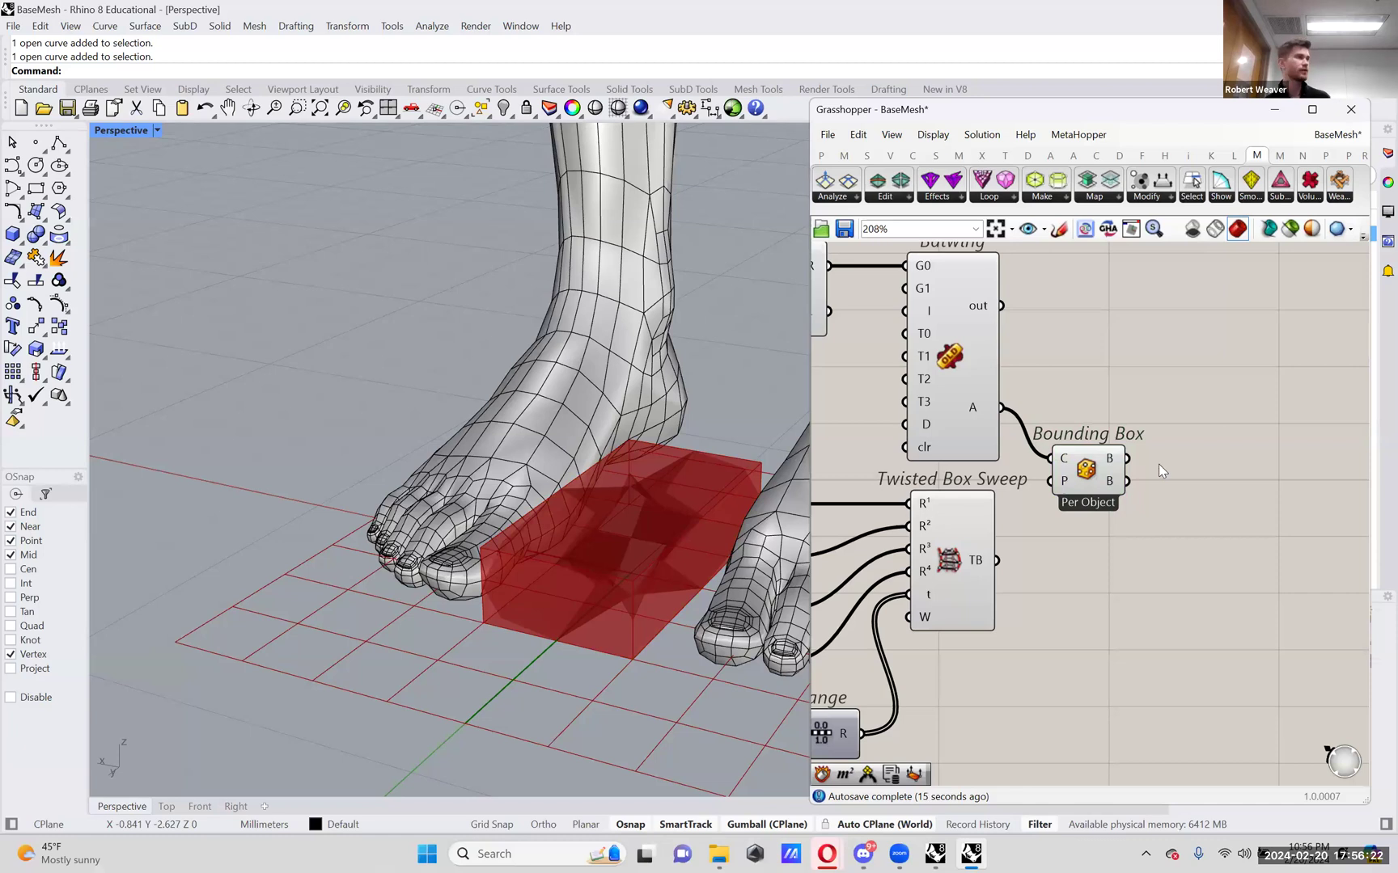
- Examine the Twisted Box Sweep boxes around the neck and shift Bounding Box slightly closer to that component
click(957, 531)
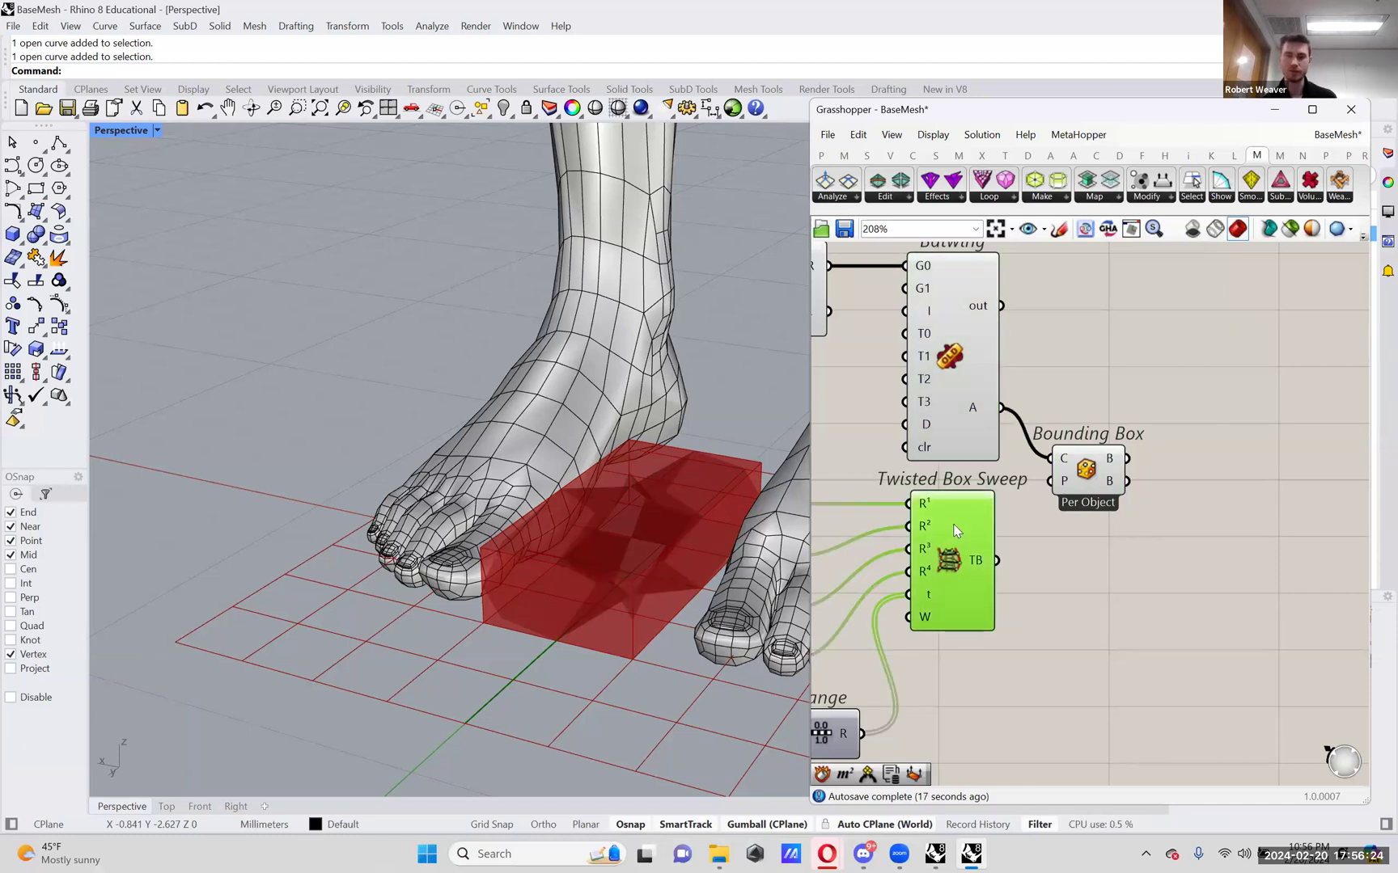
scroll(483, 668, down, 10)
scroll(557, 422, up, 10)
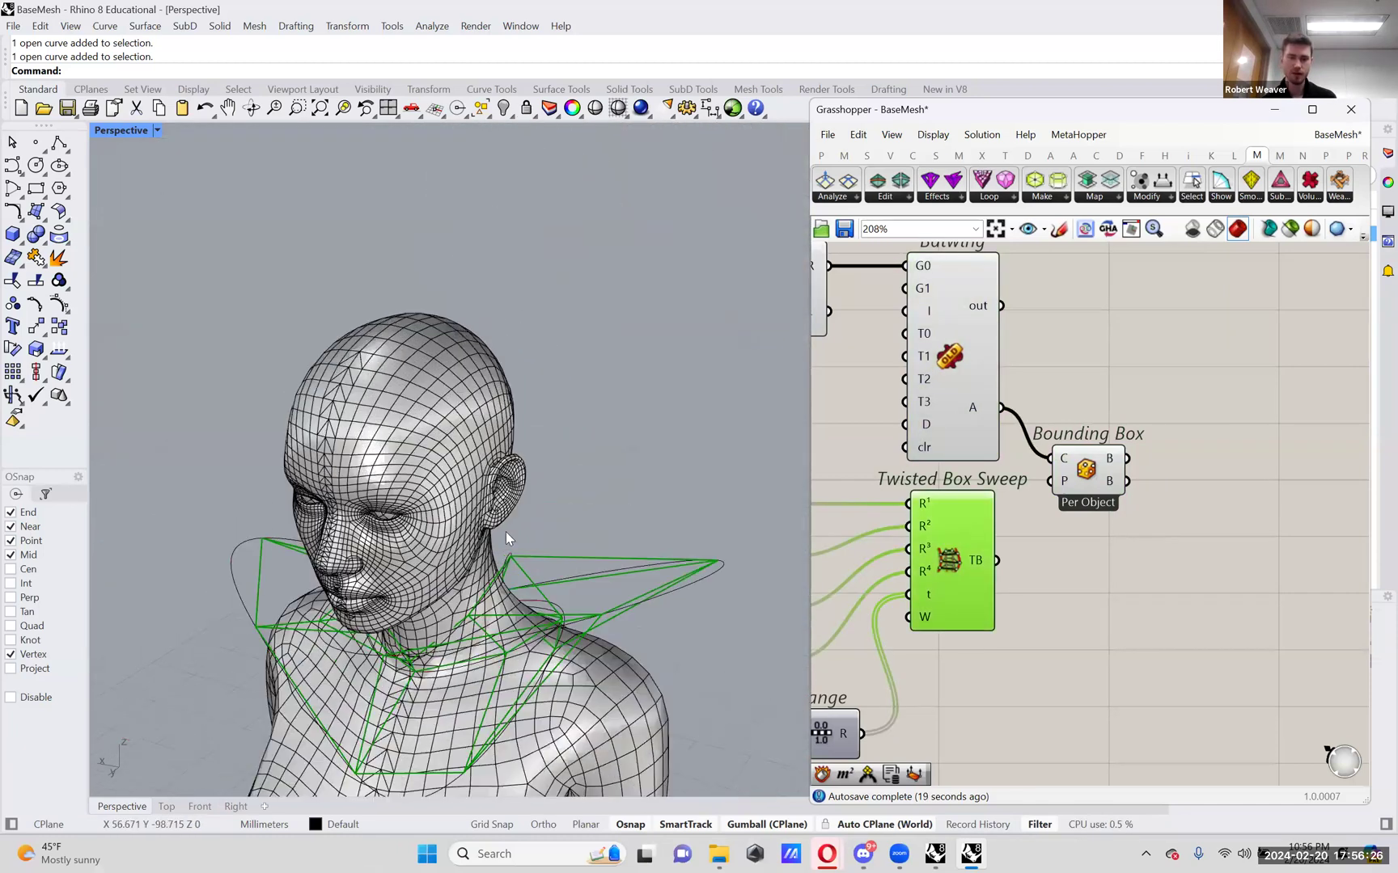
click(1085, 469)
drag(1085, 469, 1068, 477)
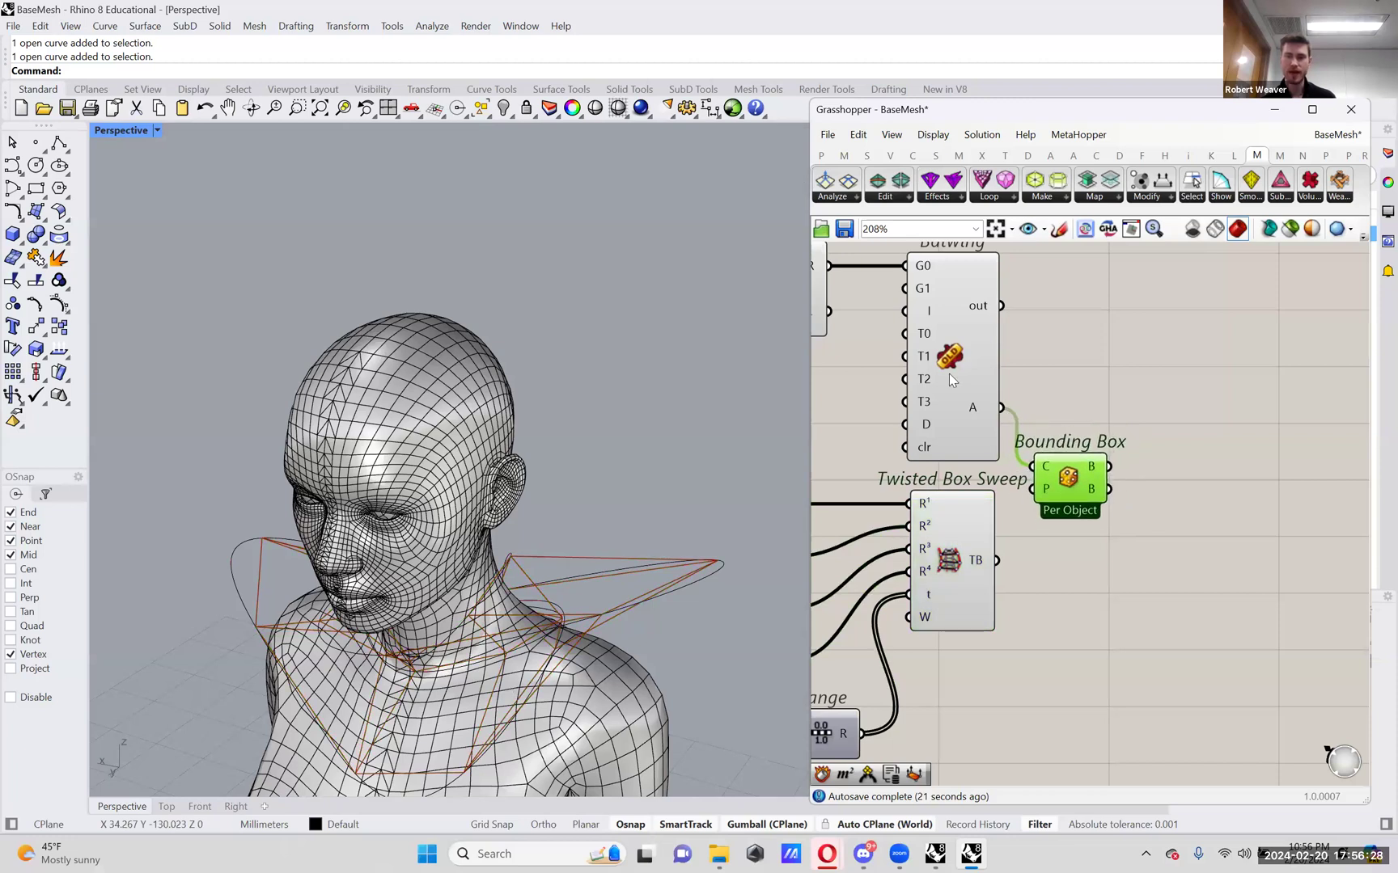
- Add a Morph To Twisted Box component beside the Bounding Box component
double_click(1195, 493)
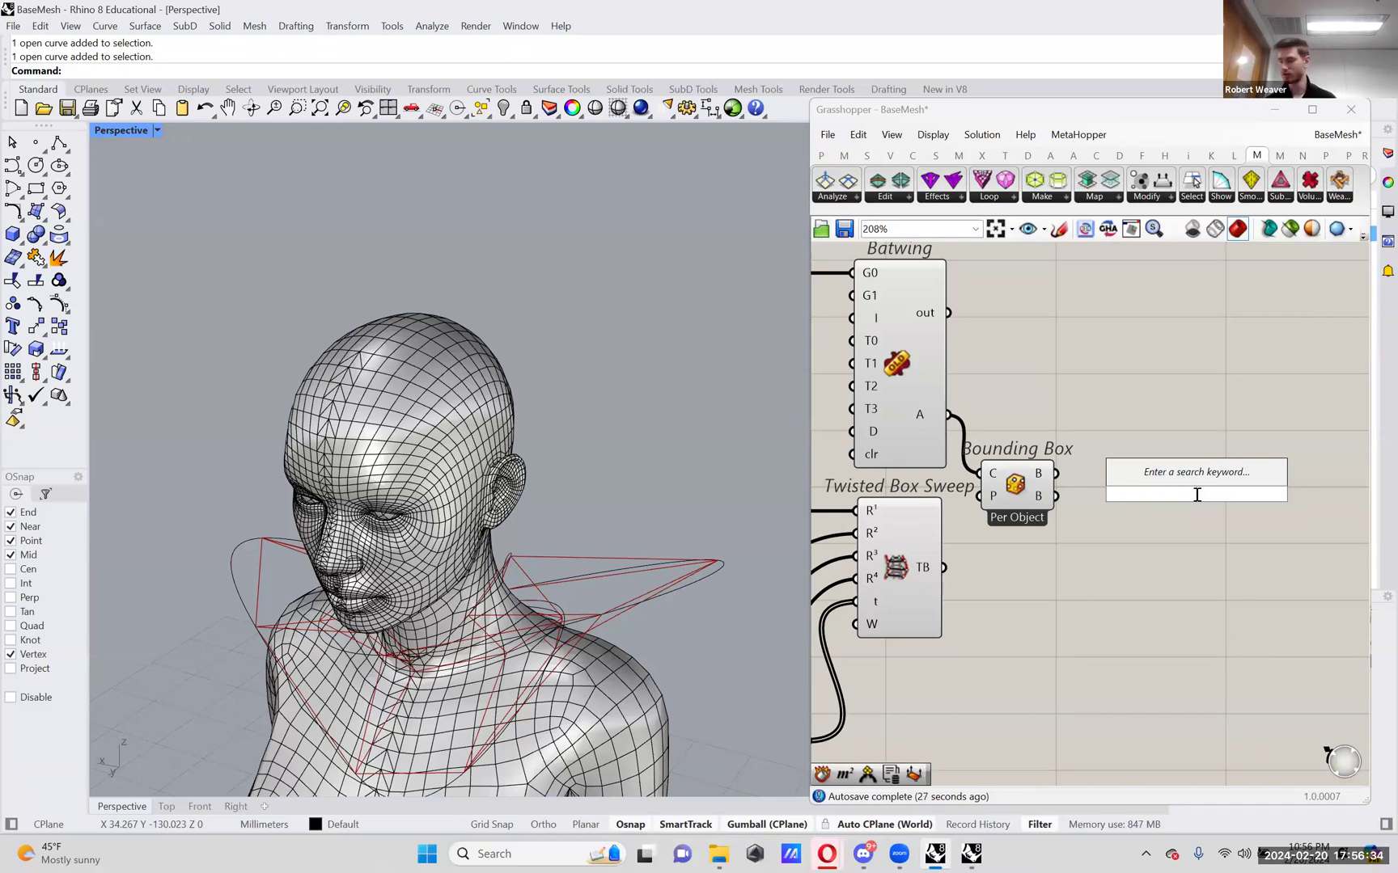
text(morph)
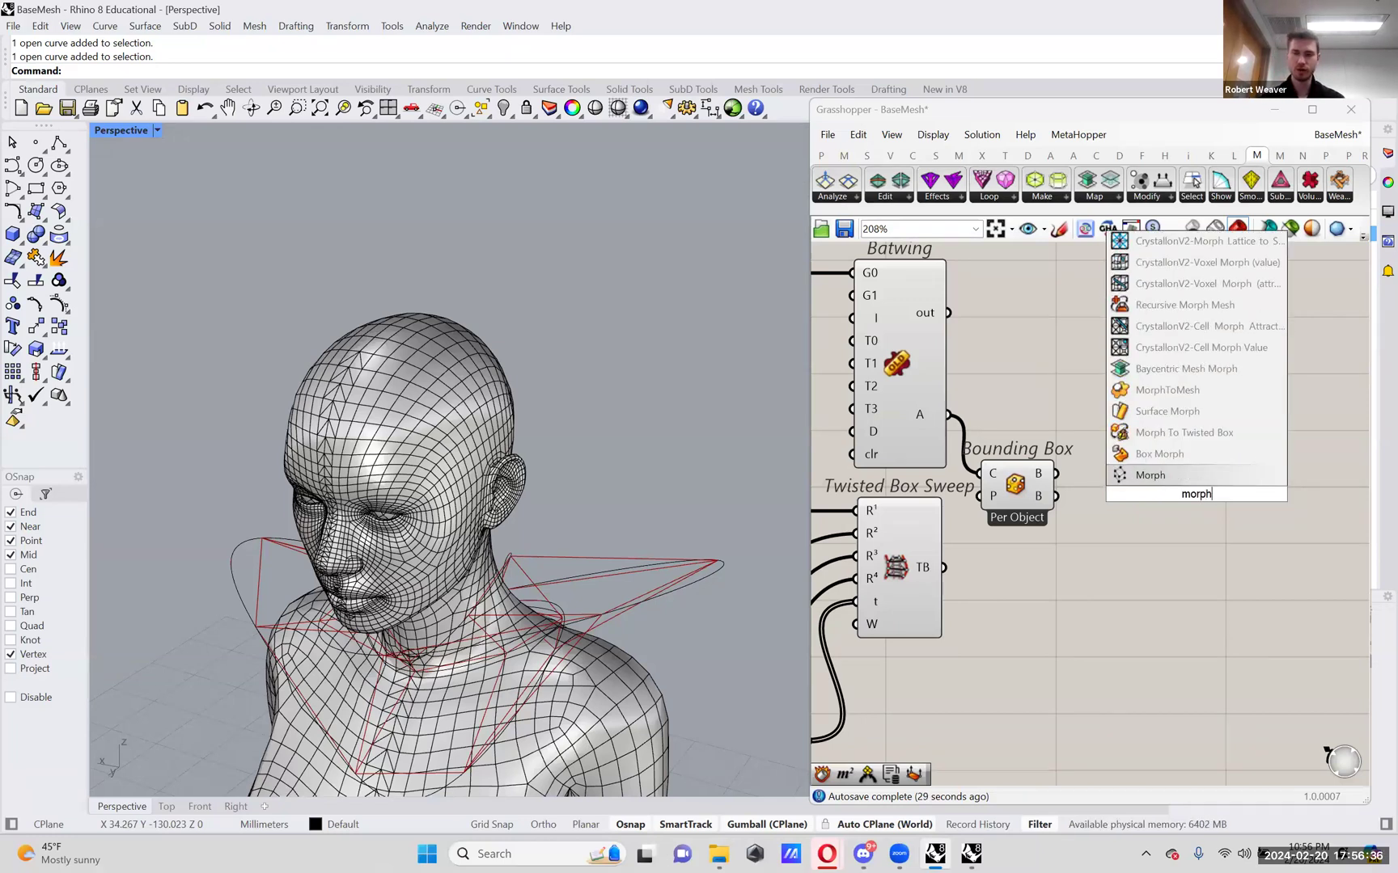
key(Up)
key(Up)
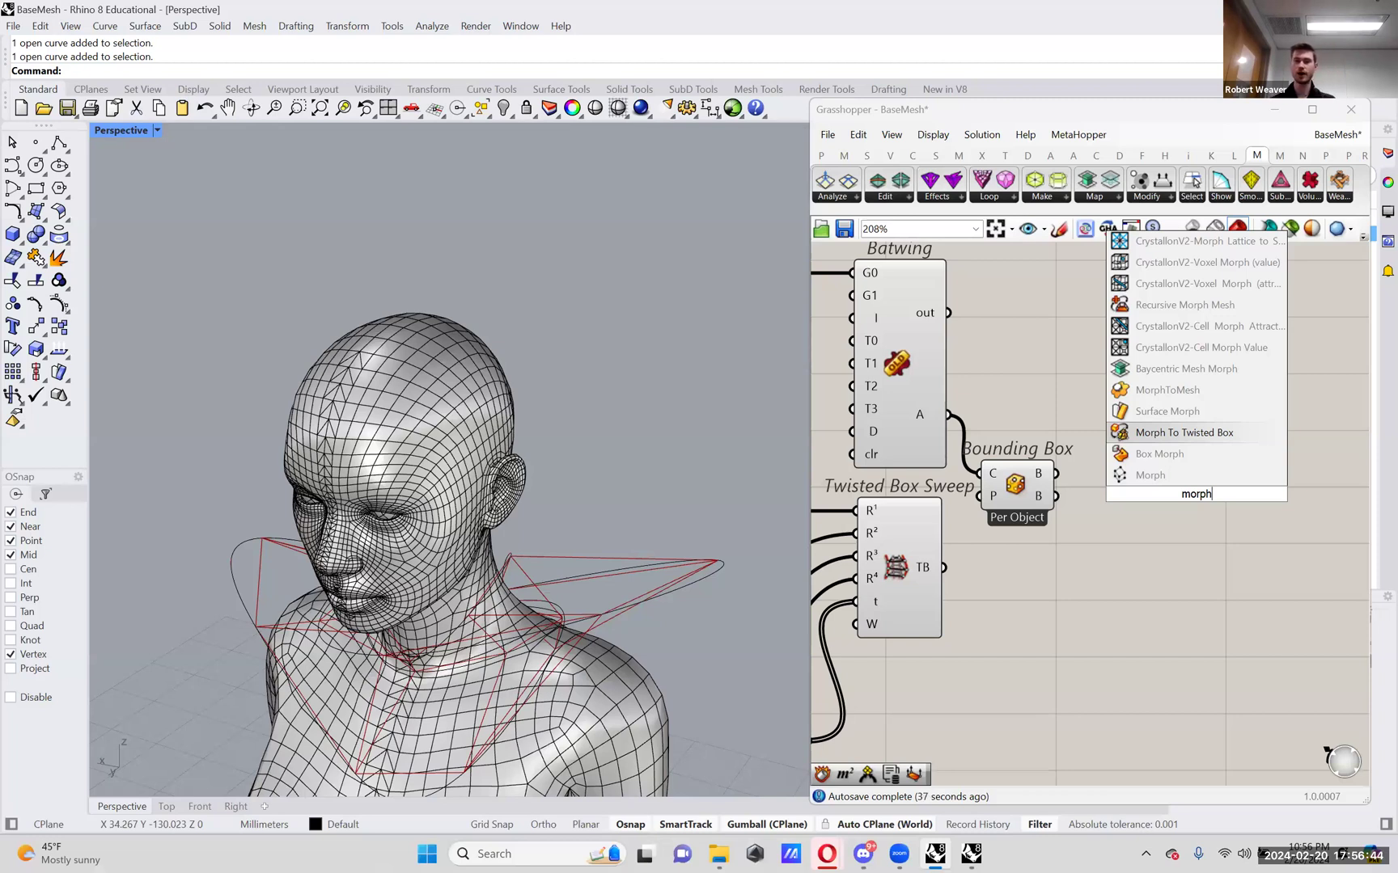
key(Return)
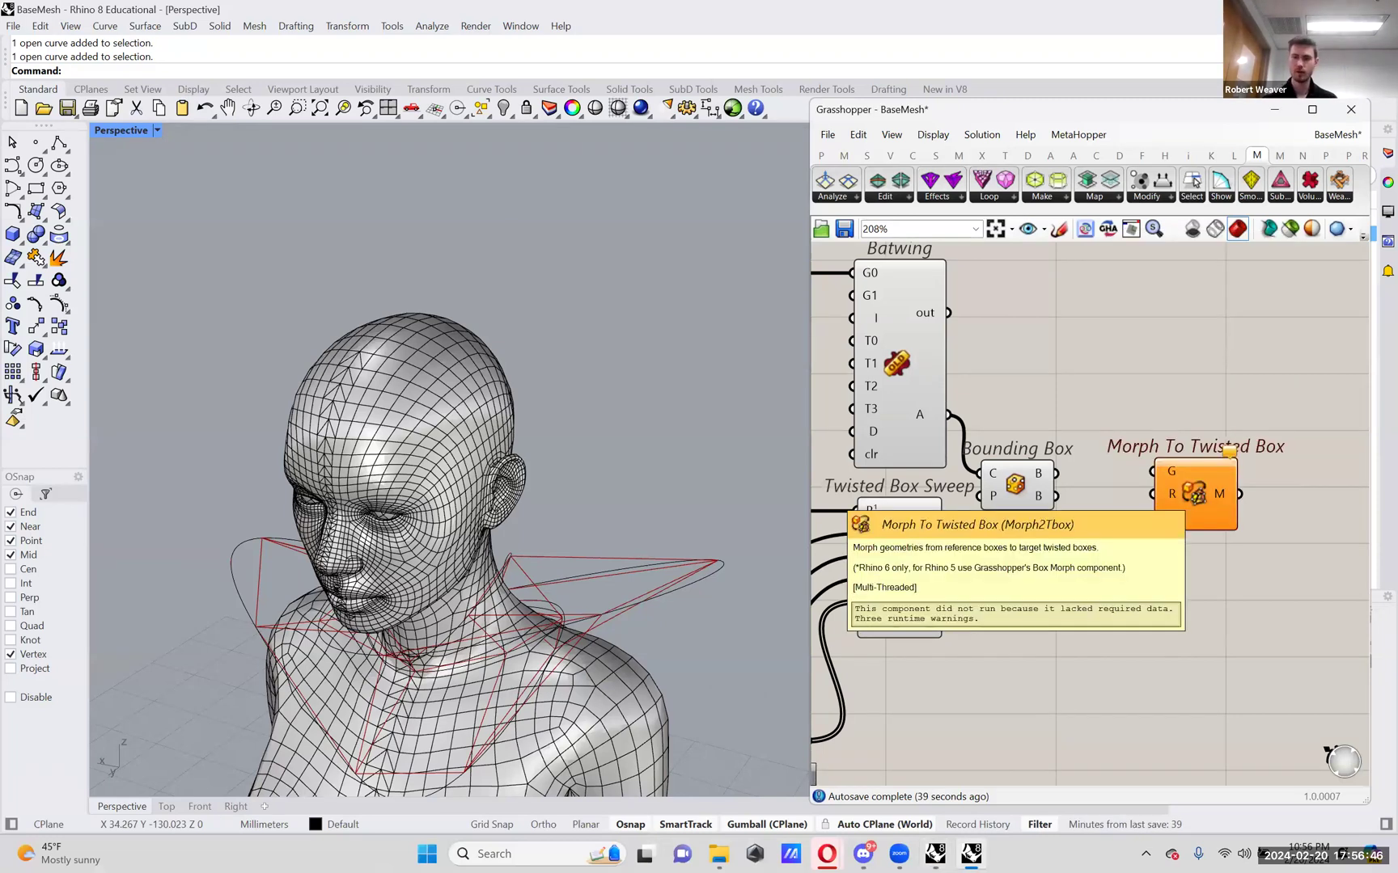
click(1201, 501)
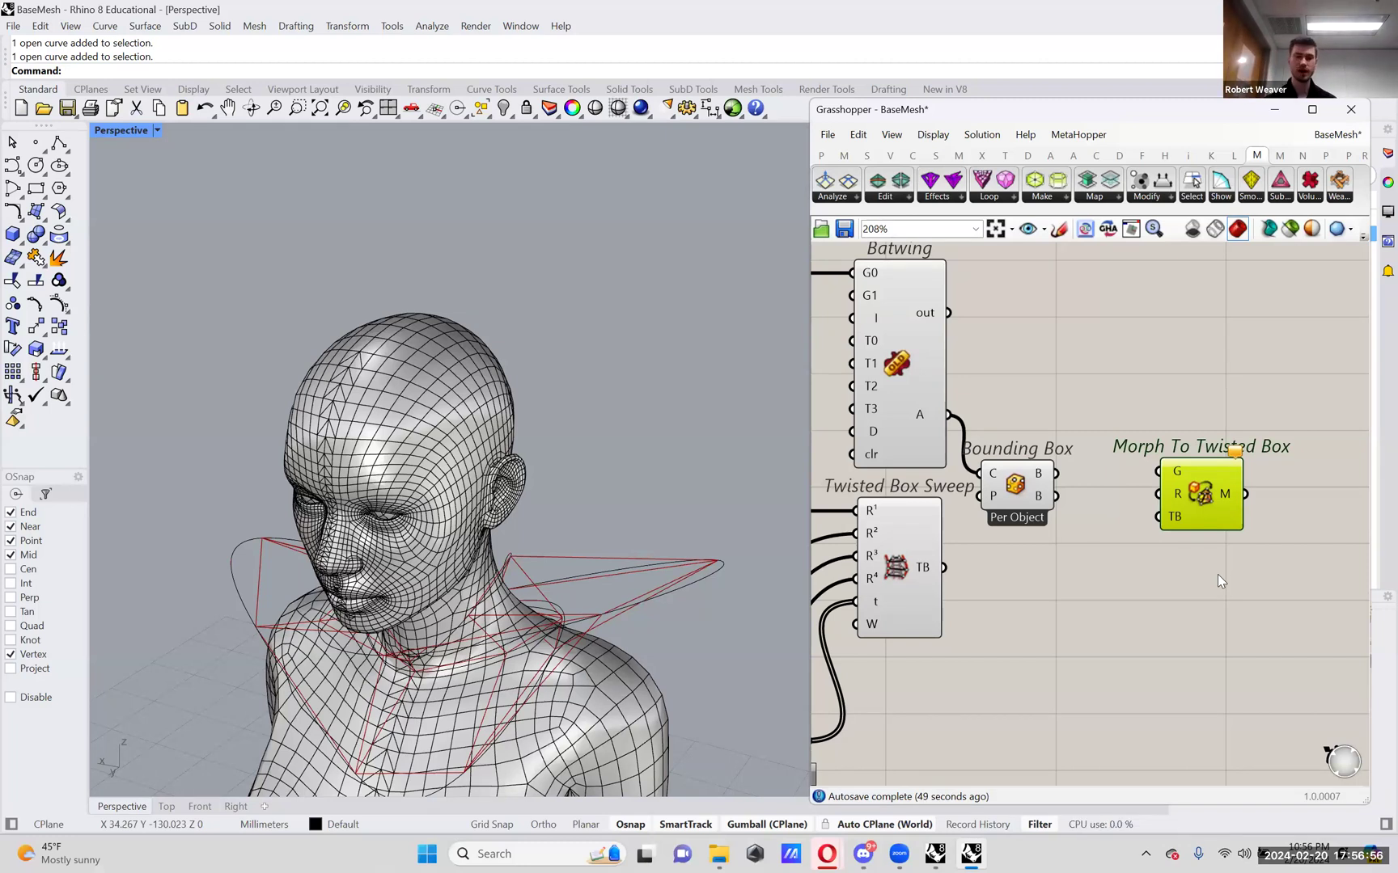
- Connect Batwing's output A to Morph To Twisted Box's G input and Bounding Box's box output B to its R input
right_drag(711, 673, 597, 644)
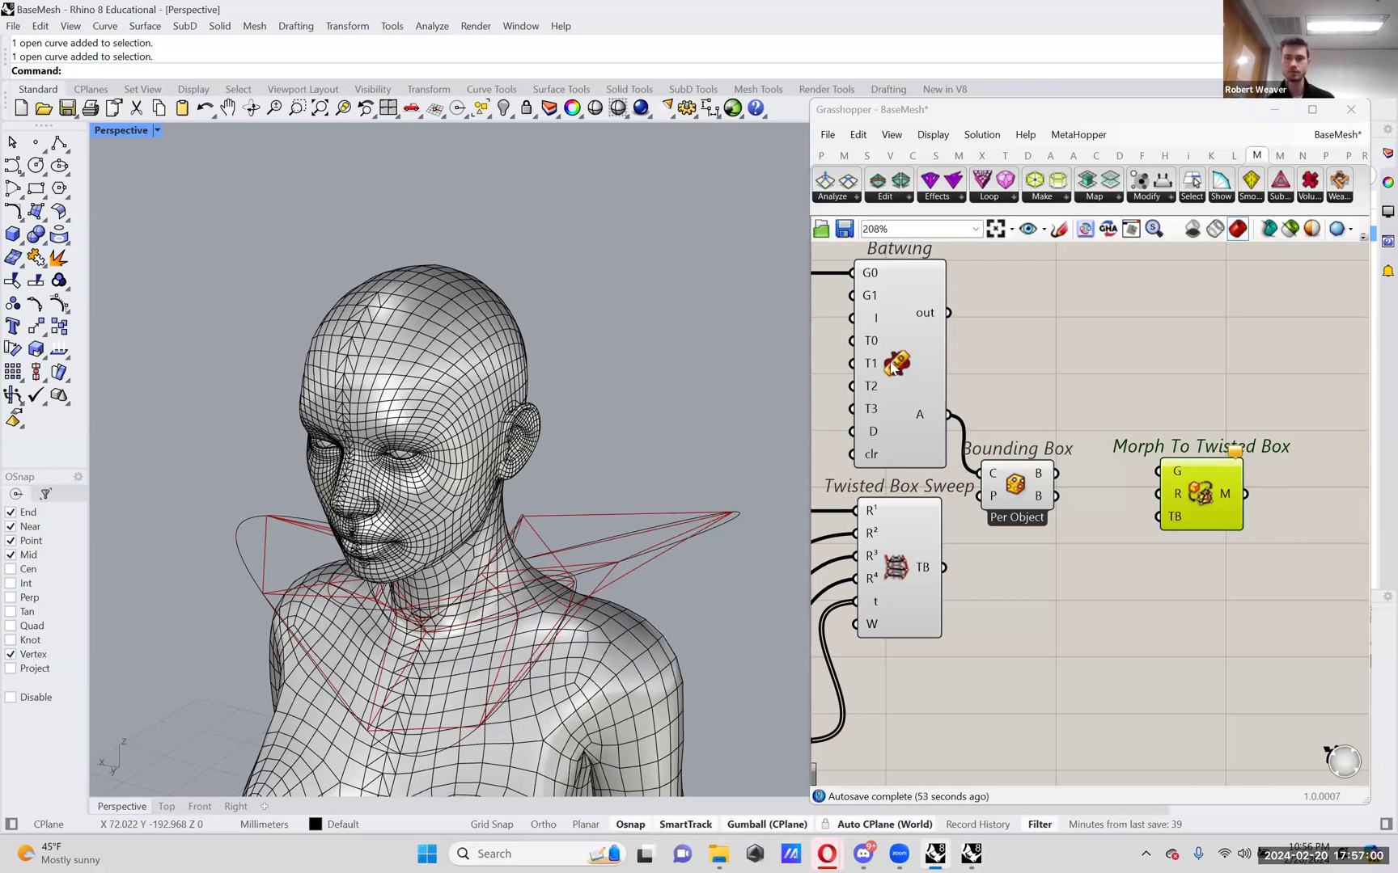
drag(948, 414, 1173, 471)
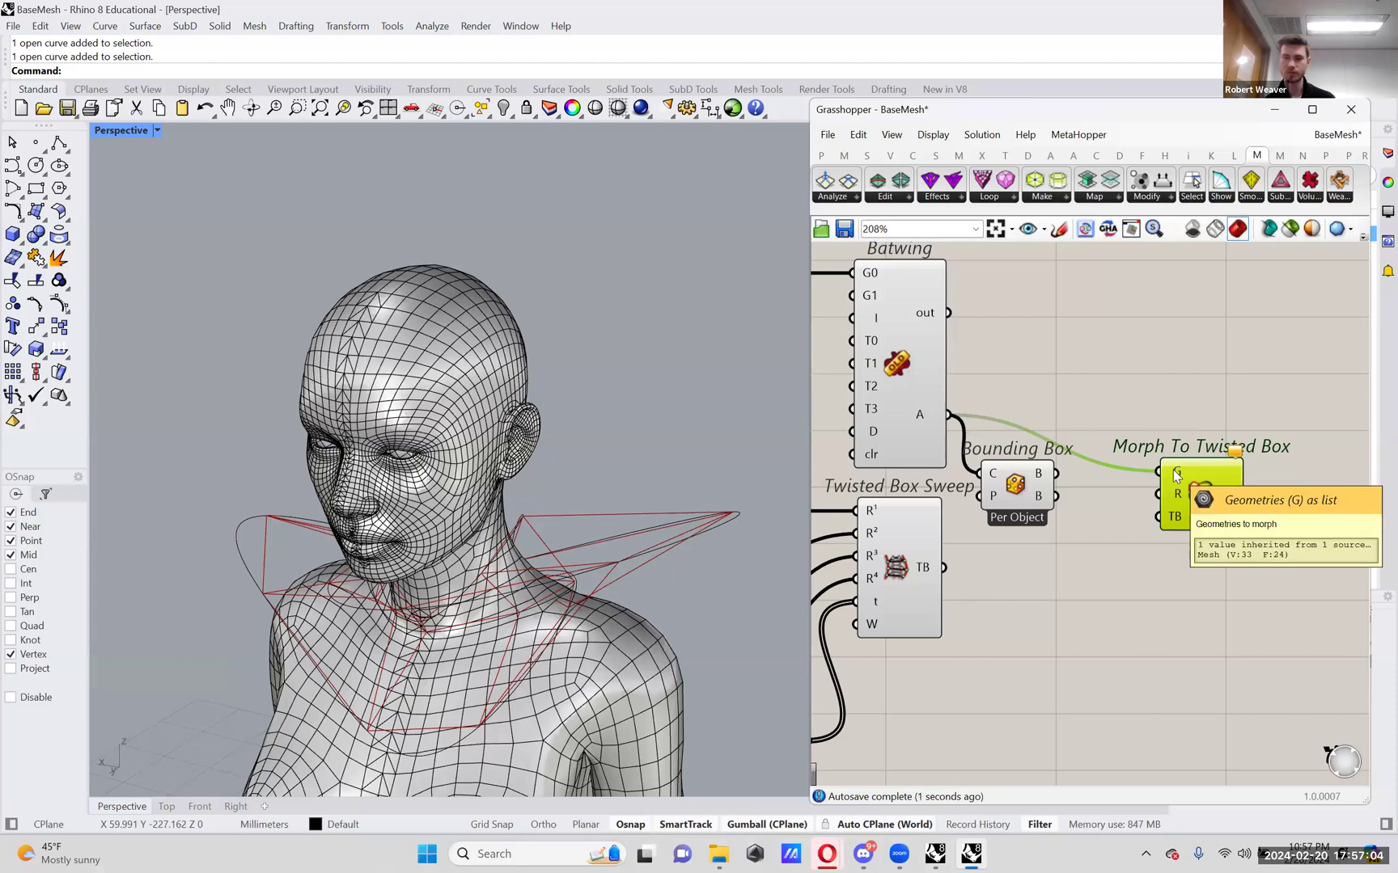
drag(1055, 473, 1157, 494)
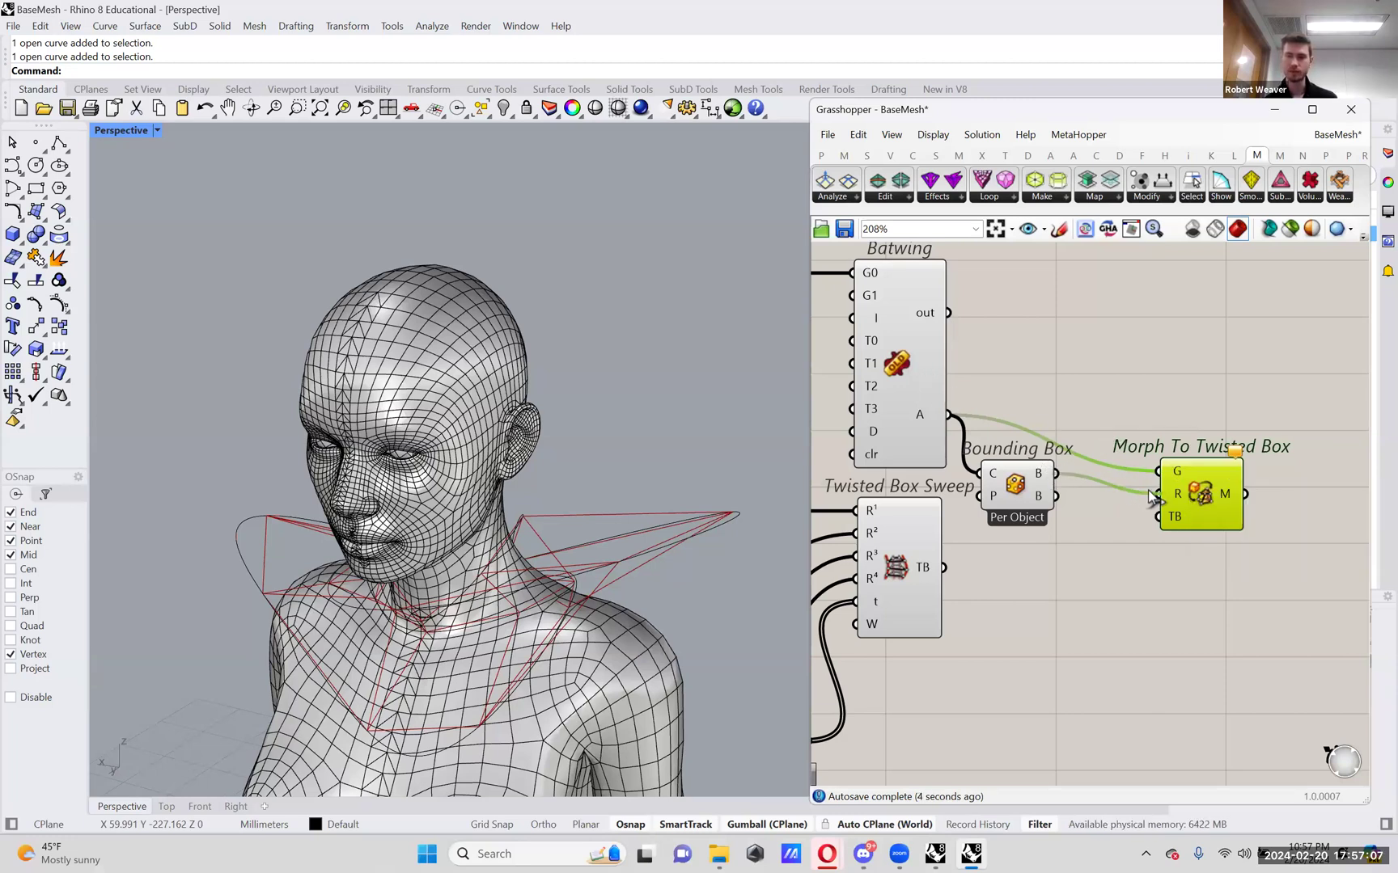
click(1015, 484)
click(896, 368)
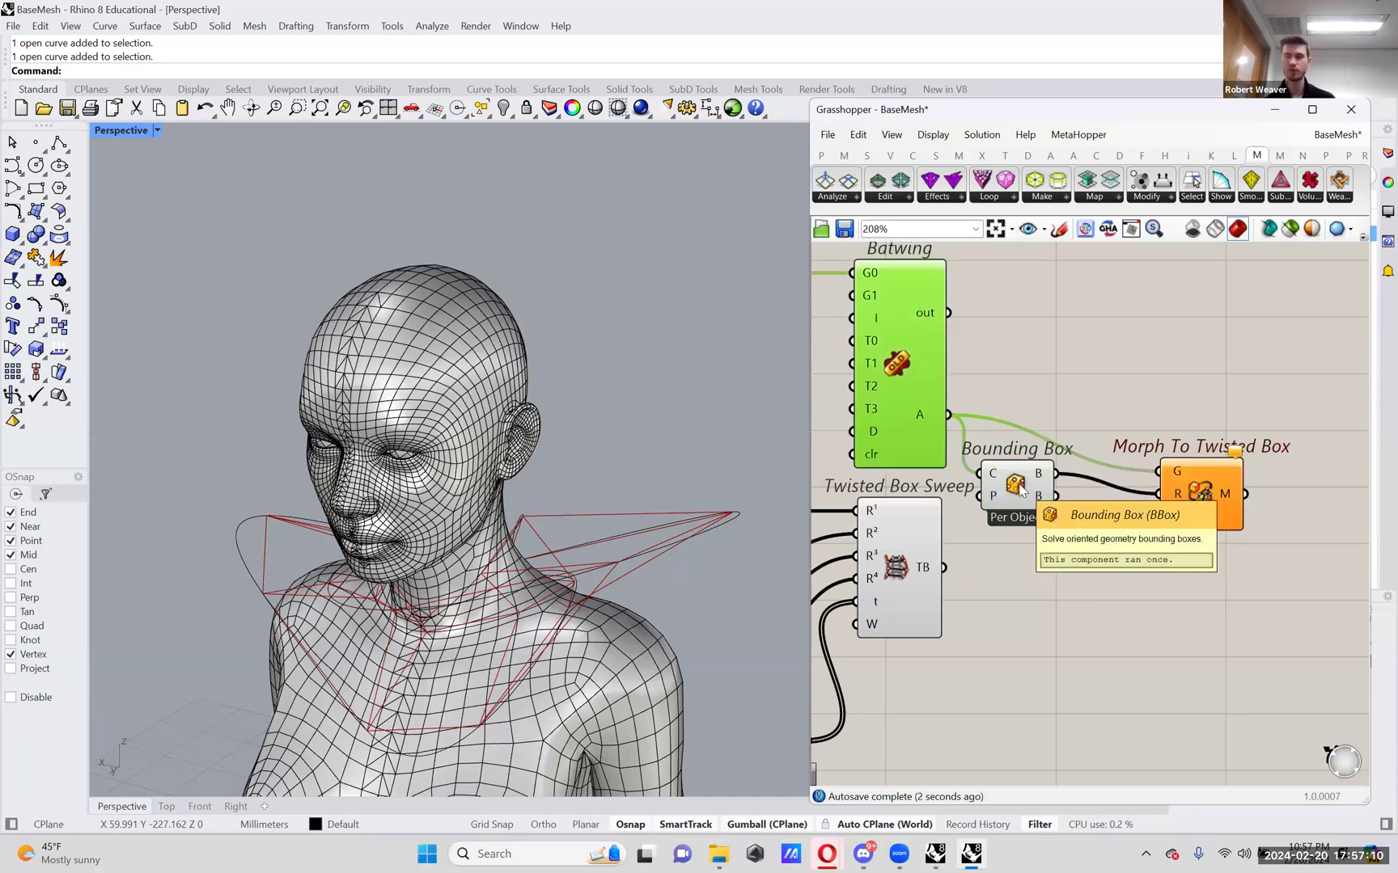
click(1151, 545)
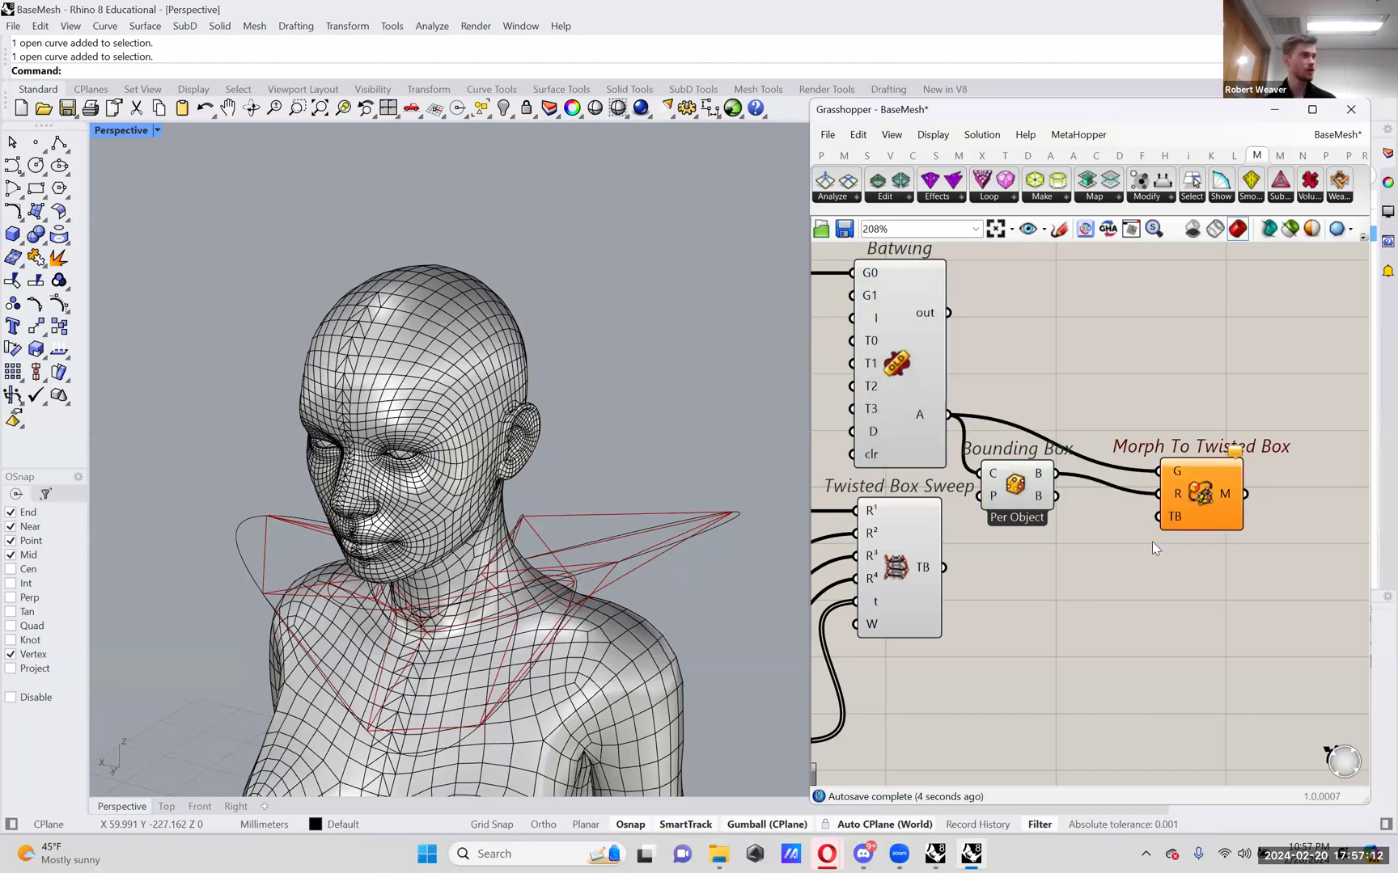
- Connect Twisted Box Sweep's TB output to Morph To Twisted Box's TB input and highlight the morphed geometry around the neck
drag(943, 568, 1162, 517)
click(1195, 509)
right_drag(522, 551, 614, 565)
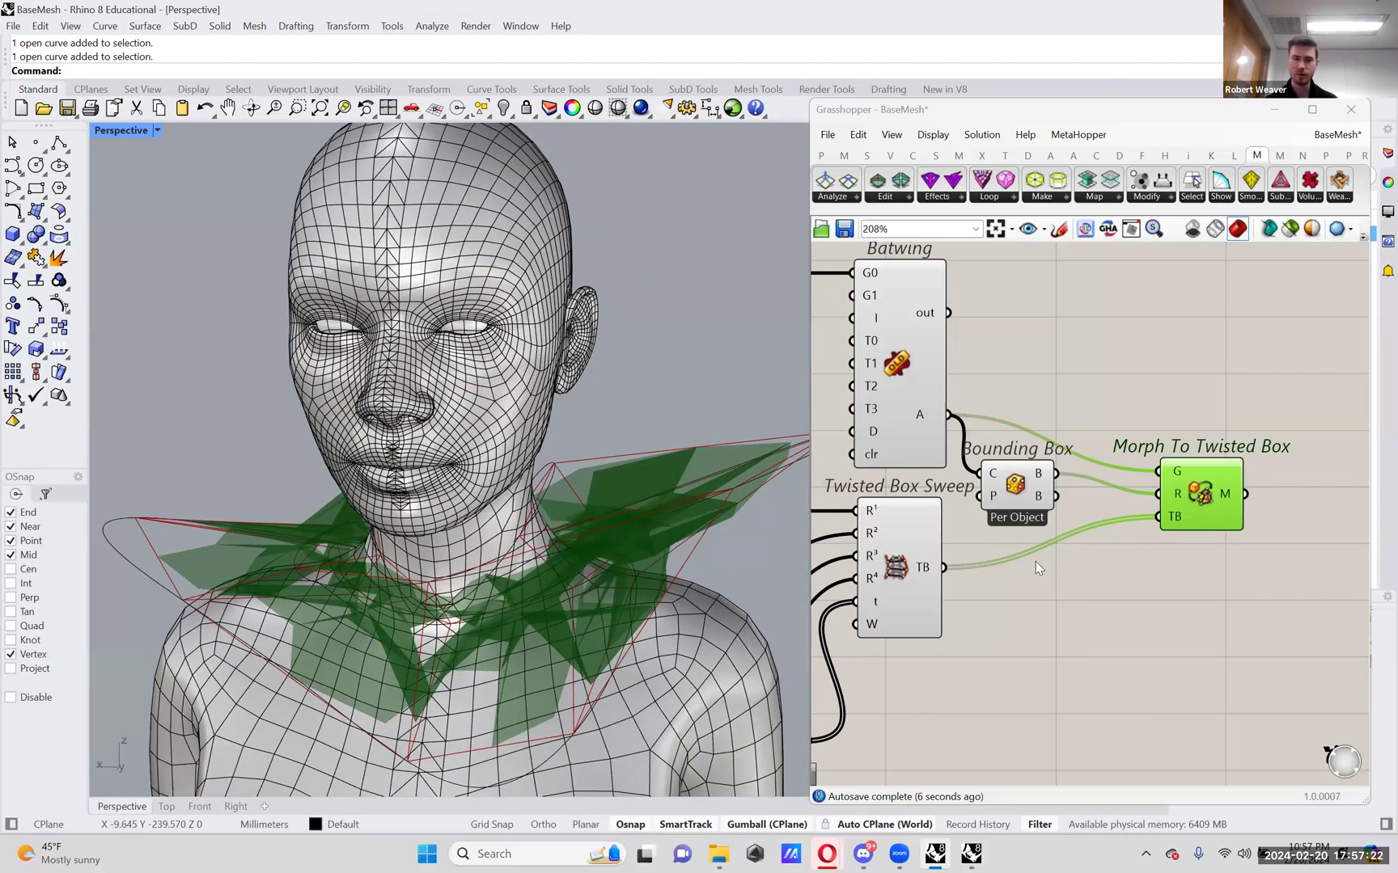
- Set the Steps number slider feeding the Range component to 18
scroll(1035, 561, down, 2)
right_drag(1035, 561, 1172, 507)
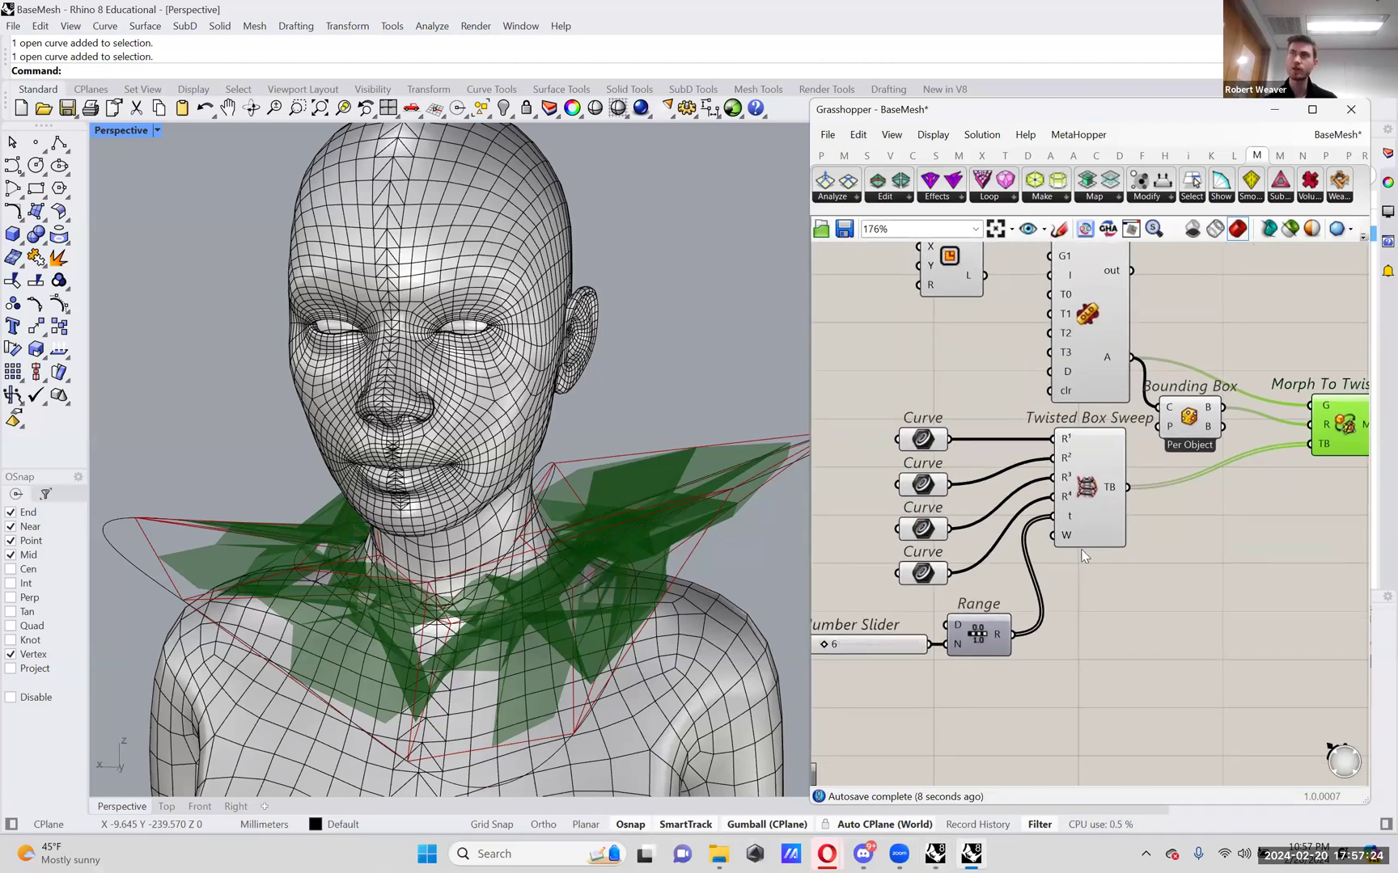
right_drag(1104, 578, 1258, 557)
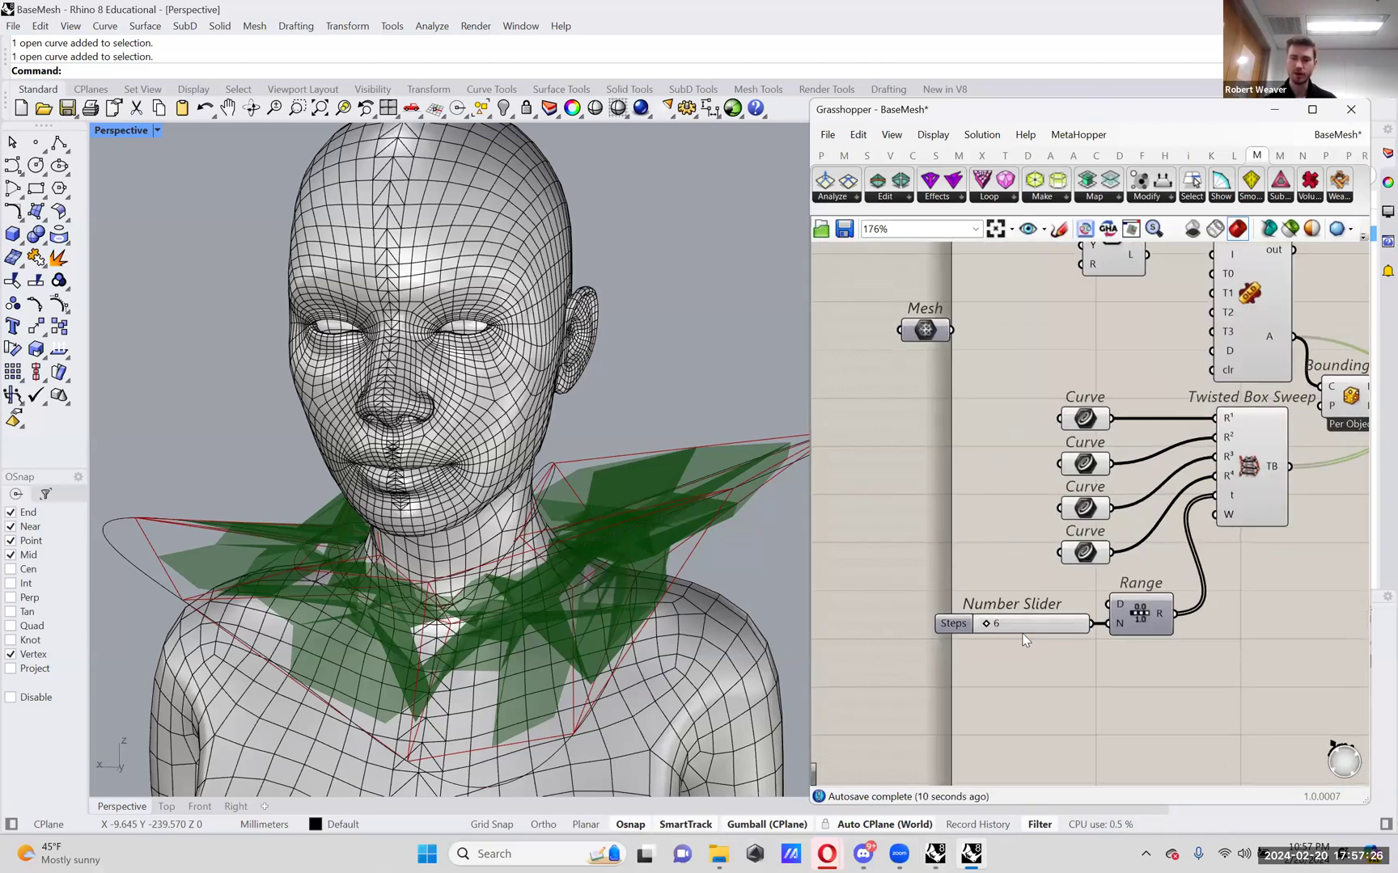
scroll(953, 622, up, 3)
drag(950, 612, 968, 616)
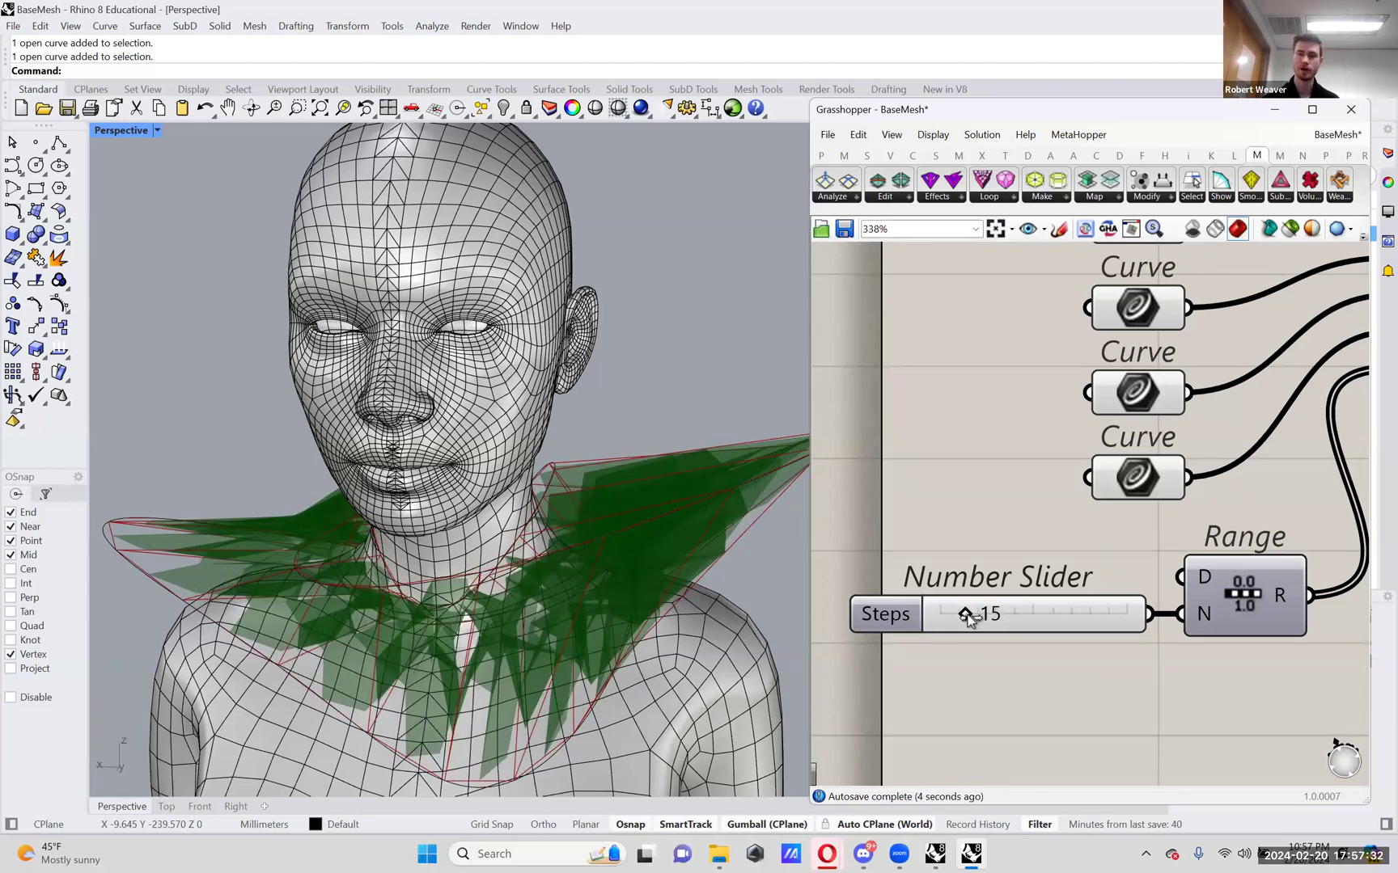
drag(969, 616, 973, 617)
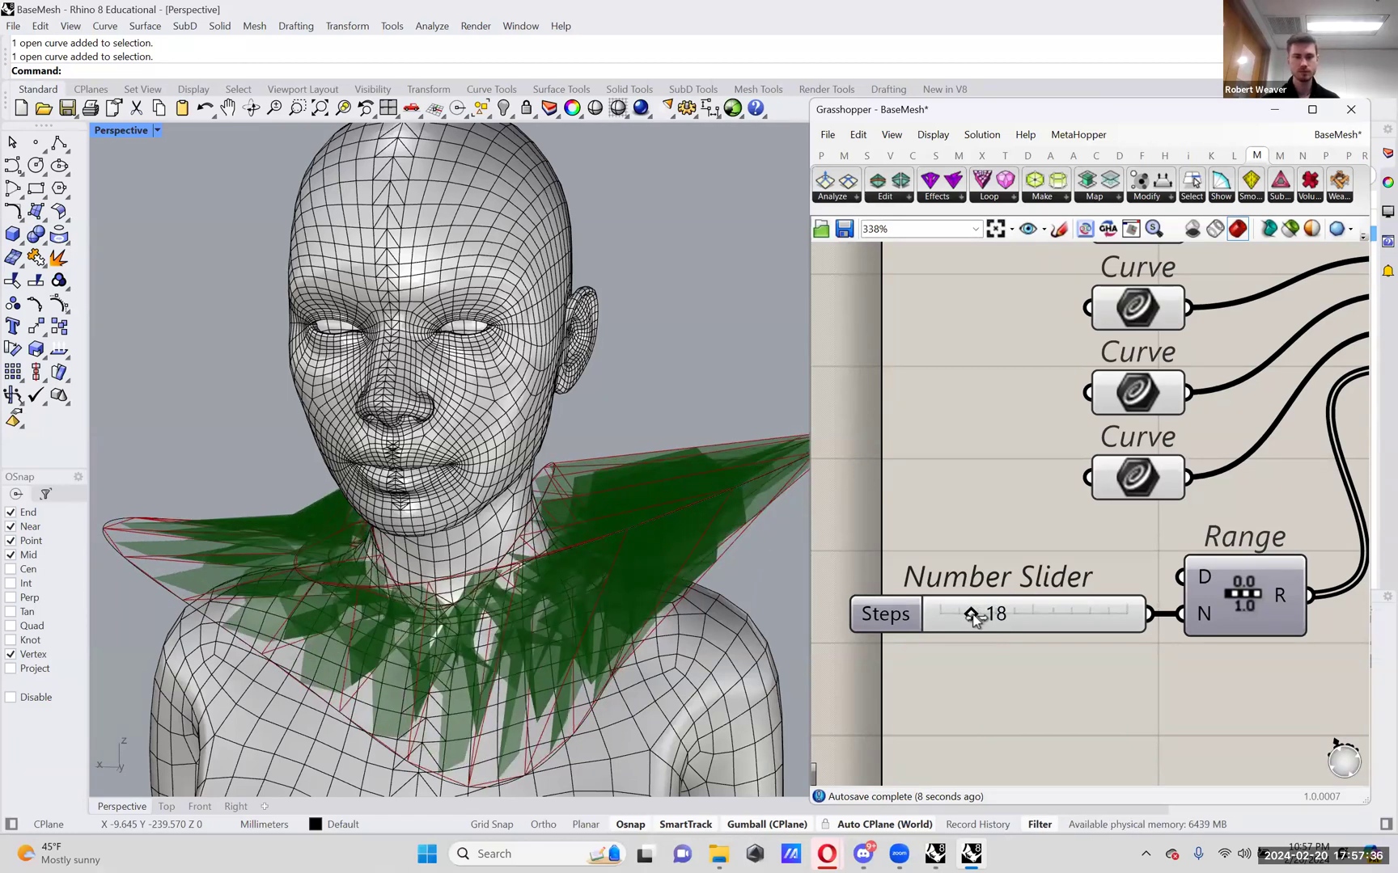
- Pull the rail curve's control point at the collar tip over the figure's left shoulder upward and outward
scroll(722, 476, down, 5)
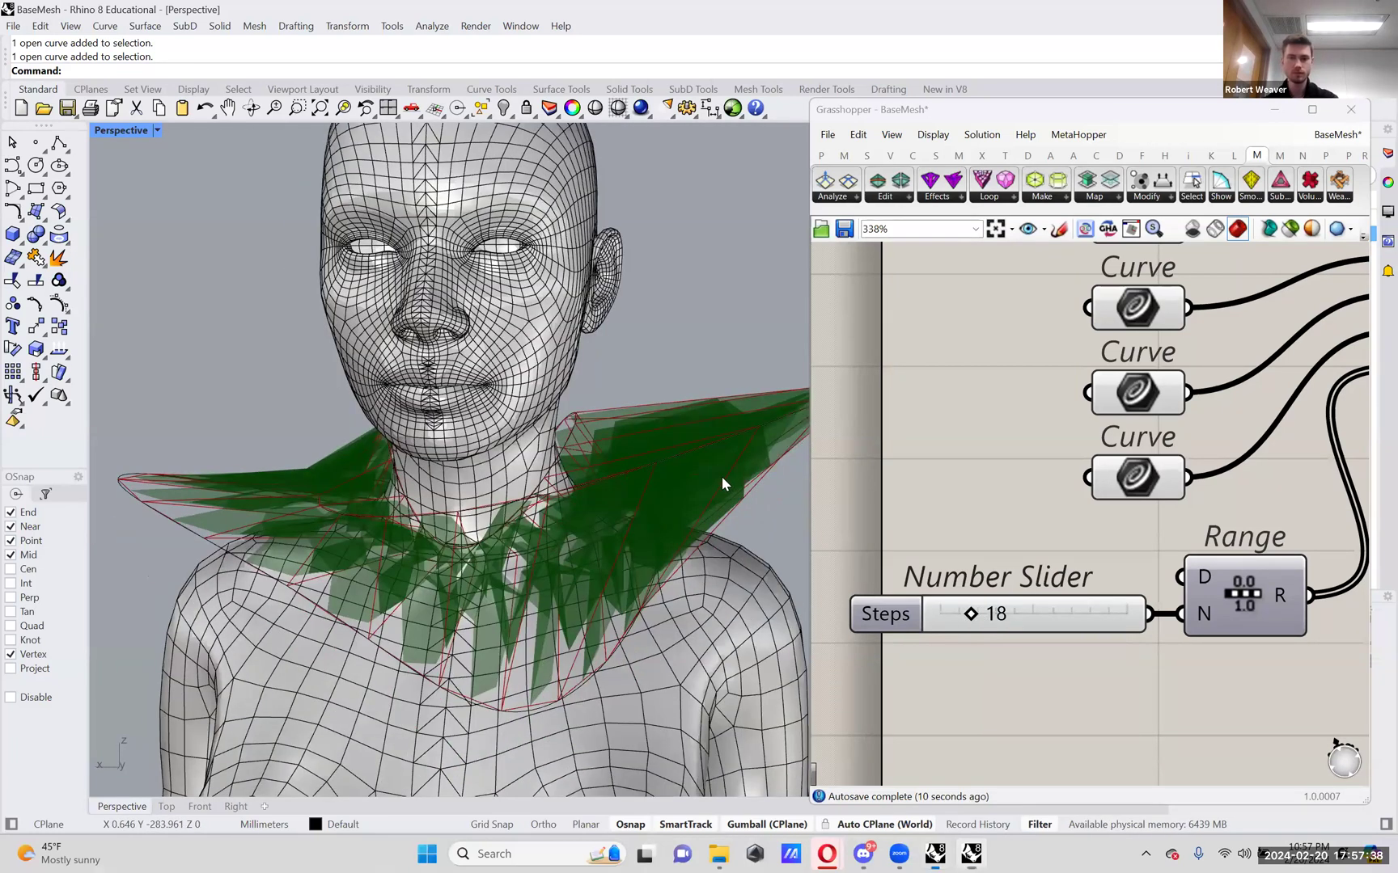
scroll(665, 581, up, 3)
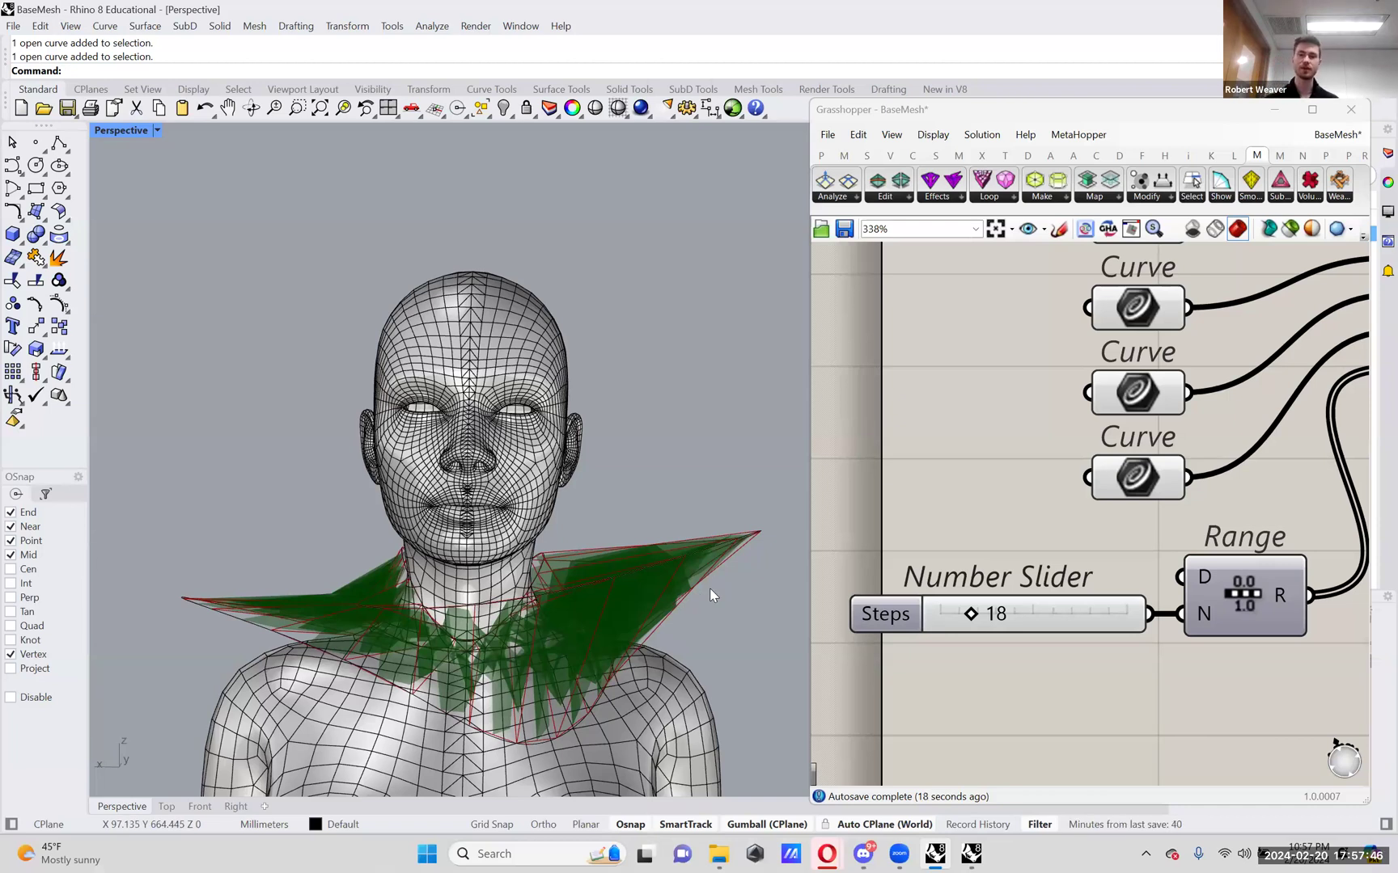
click(754, 533)
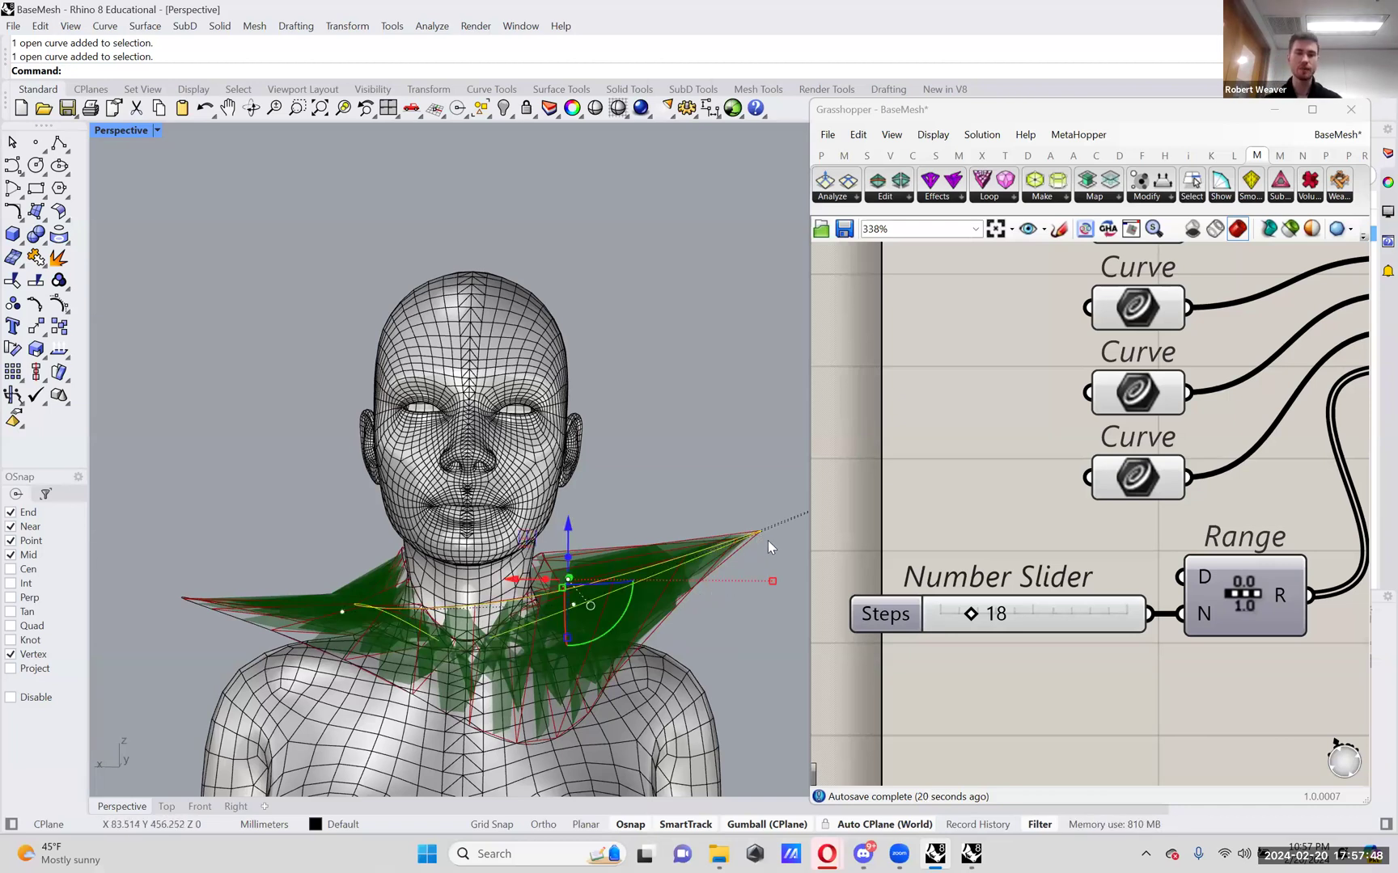
scroll(767, 540, down, 4)
click(780, 509)
drag(755, 479, 707, 345)
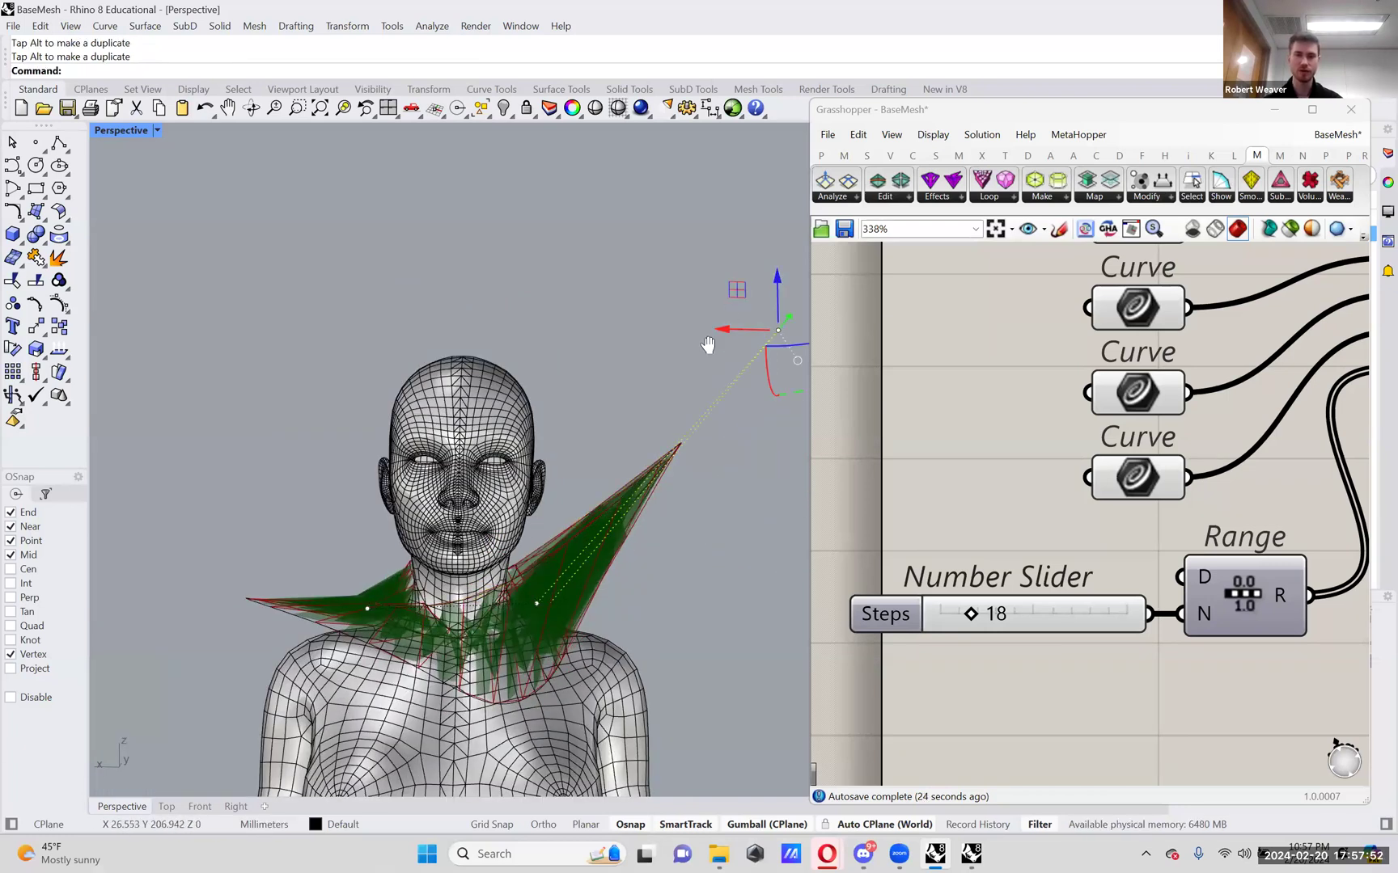
shift+right_drag(708, 346, 617, 415)
drag(650, 360, 776, 281)
shift+right_drag(601, 453, 715, 360)
- Pull the control points at the collar tip over the figure's right shoulder outward and slightly upward
drag(269, 576, 162, 552)
shift+right_drag(291, 530, 361, 539)
drag(191, 523, 103, 502)
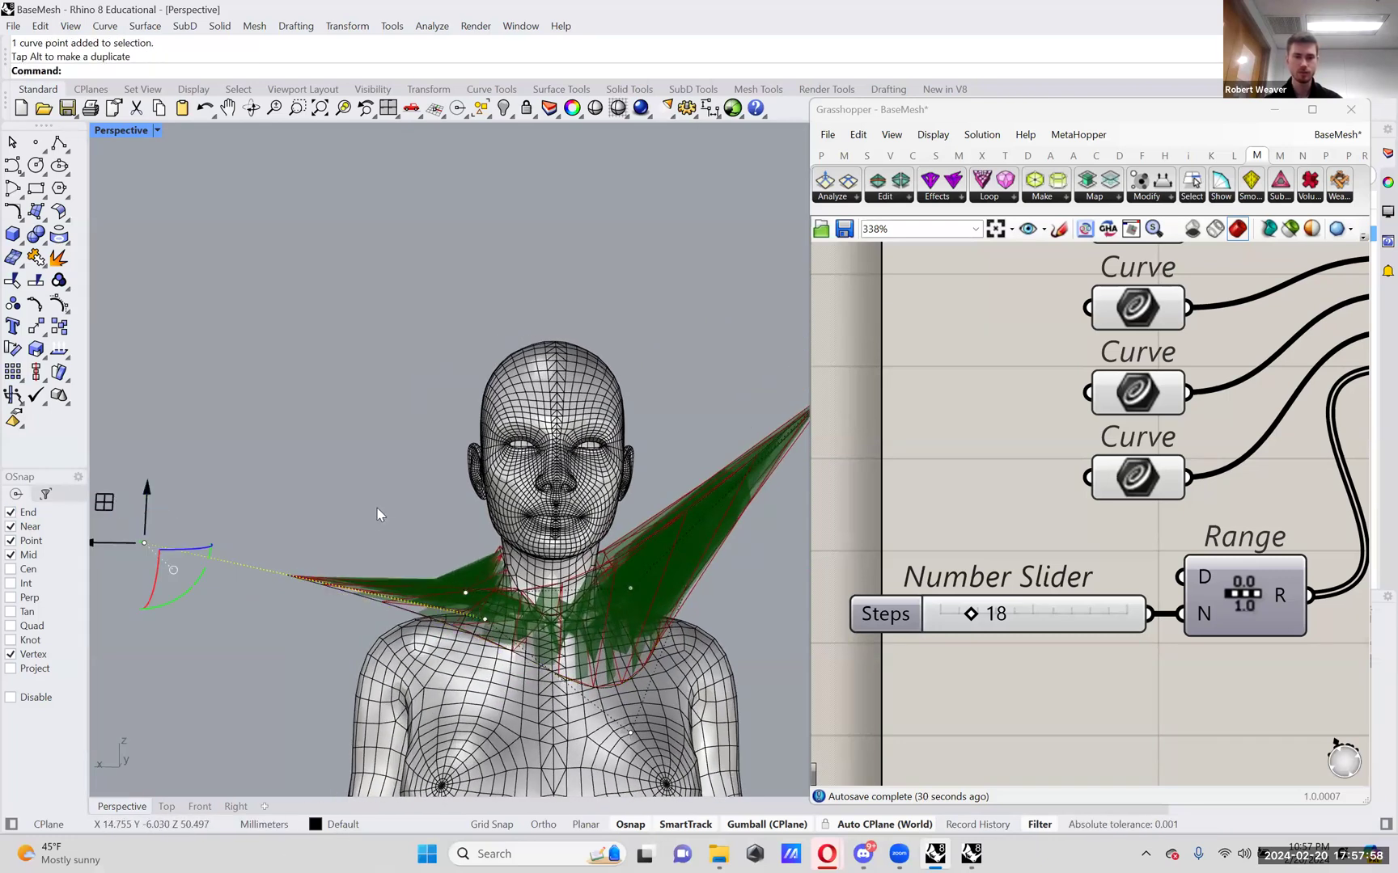
- Extend the front of the collar farther down over the chest by moving a lower rail curve's control point
right_drag(420, 527, 658, 586)
click(558, 715)
drag(658, 587, 739, 659)
right_drag(740, 658, 604, 515)
click(675, 560)
scroll(675, 560, up, 5)
scroll(607, 516, down, 2)
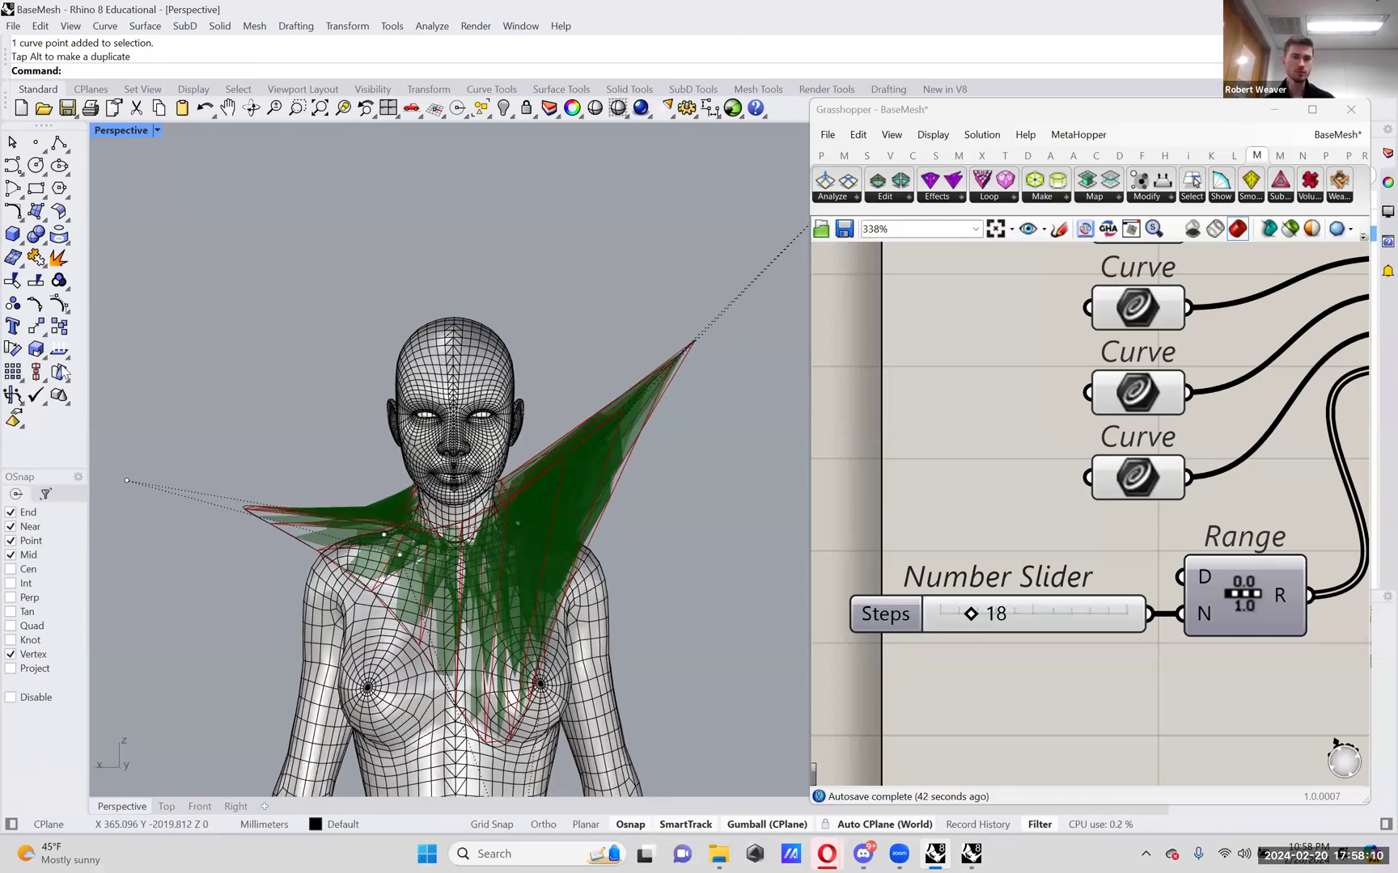
- Turn off the rail curves' control points and clear the selection
right_click(60, 303)
right_drag(549, 468, 552, 503)
click(293, 503)
click(288, 479)
right_drag(376, 476, 436, 355)
key(Escape)
key(Escape)
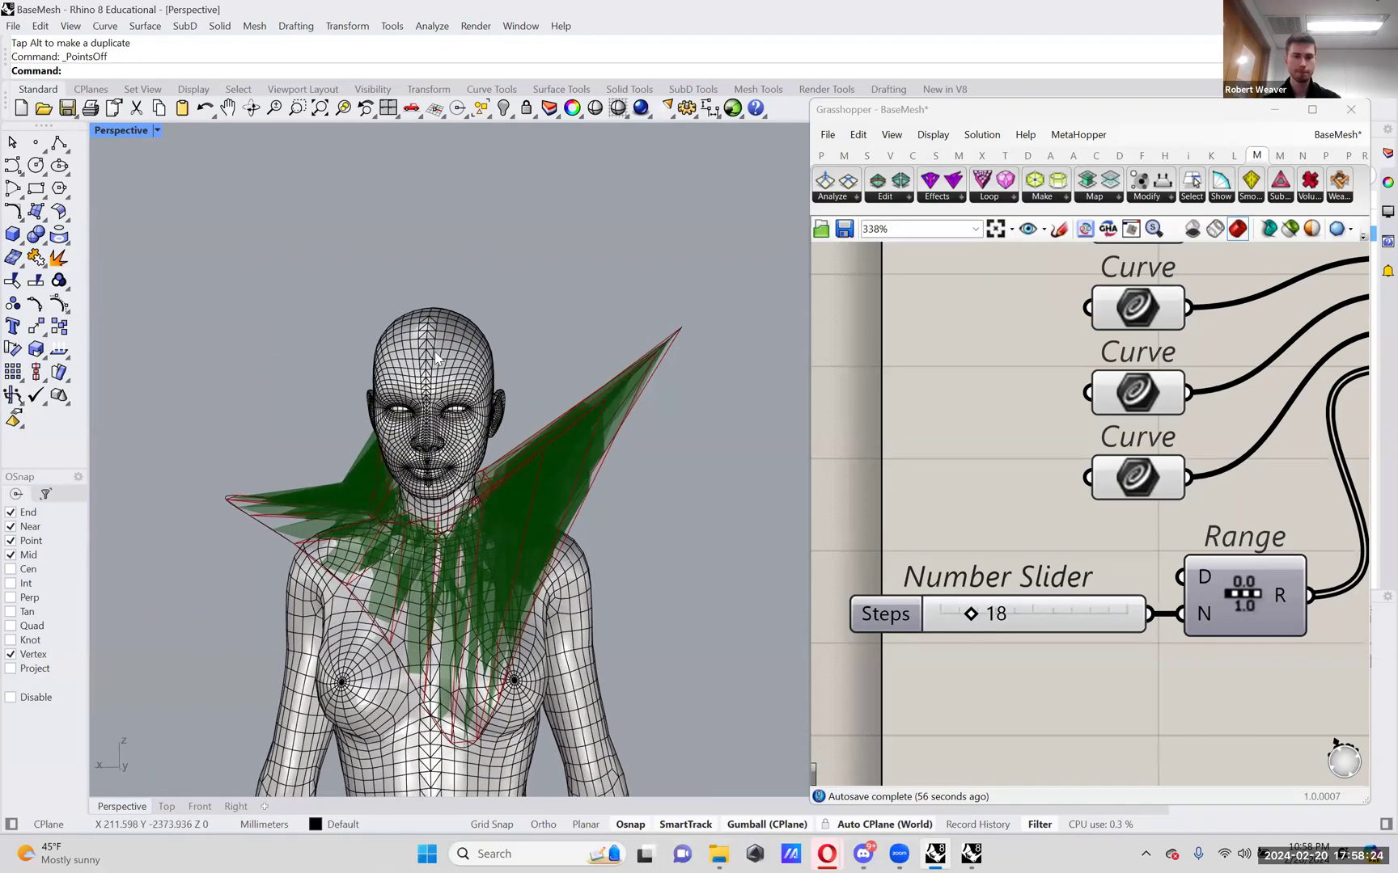
- Add a Mesh Join component beside Morph To Twisted Box
scroll(497, 550, up, 4)
scroll(349, 533, up, 1)
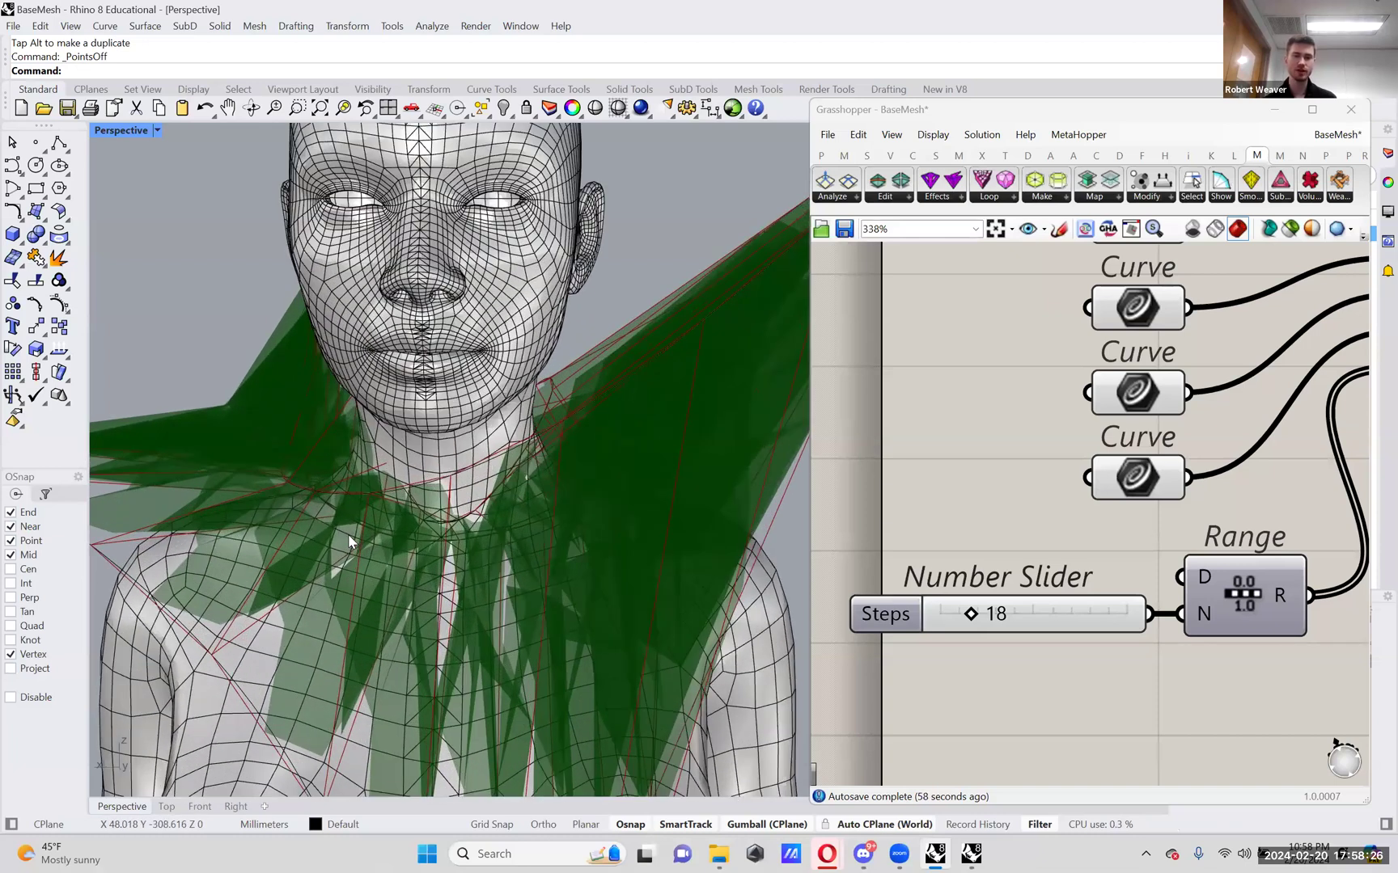
scroll(348, 534, up, 1)
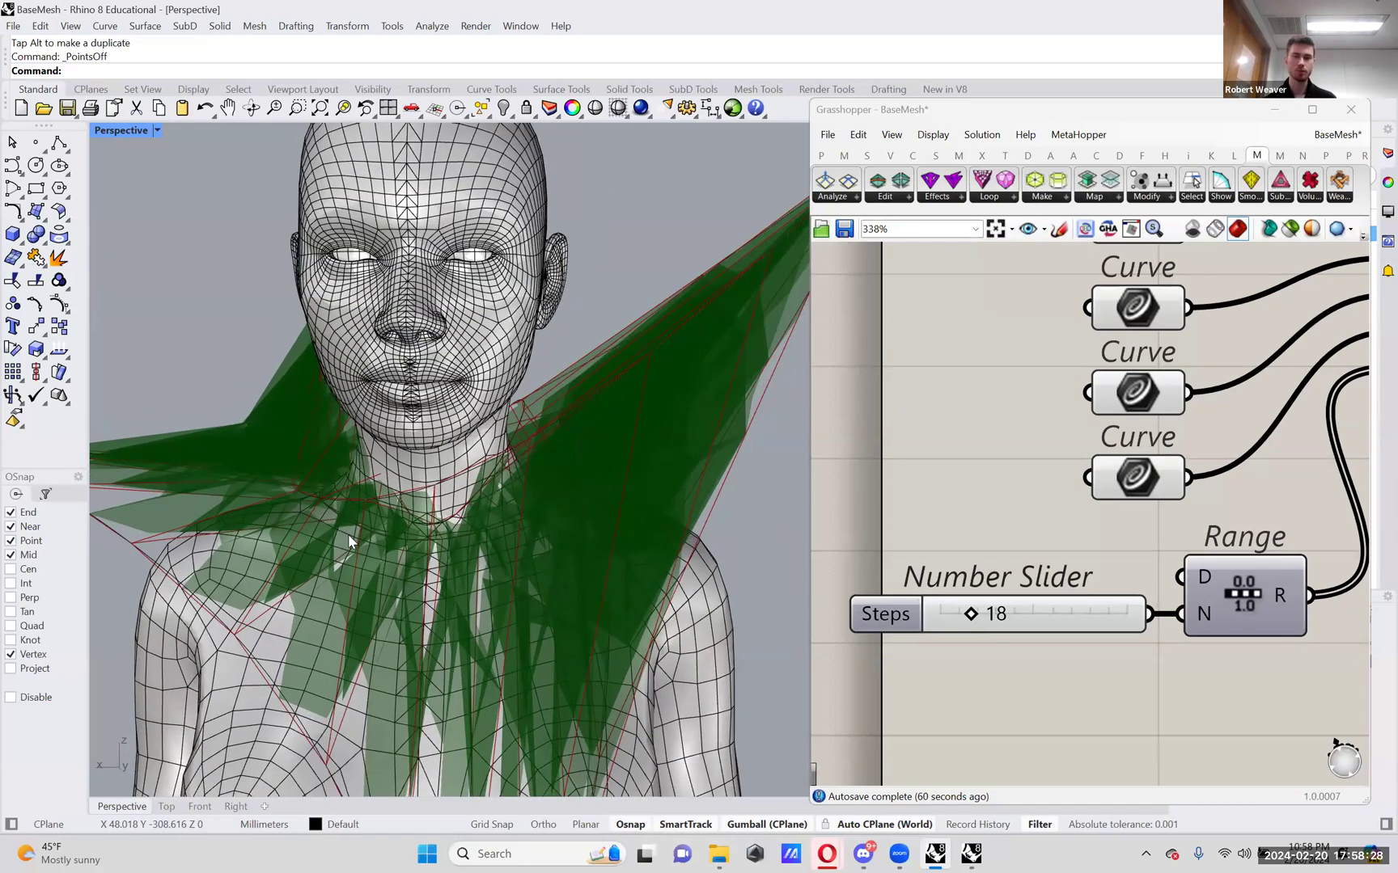
scroll(1120, 571, down, 5)
scroll(1067, 465, up, 5)
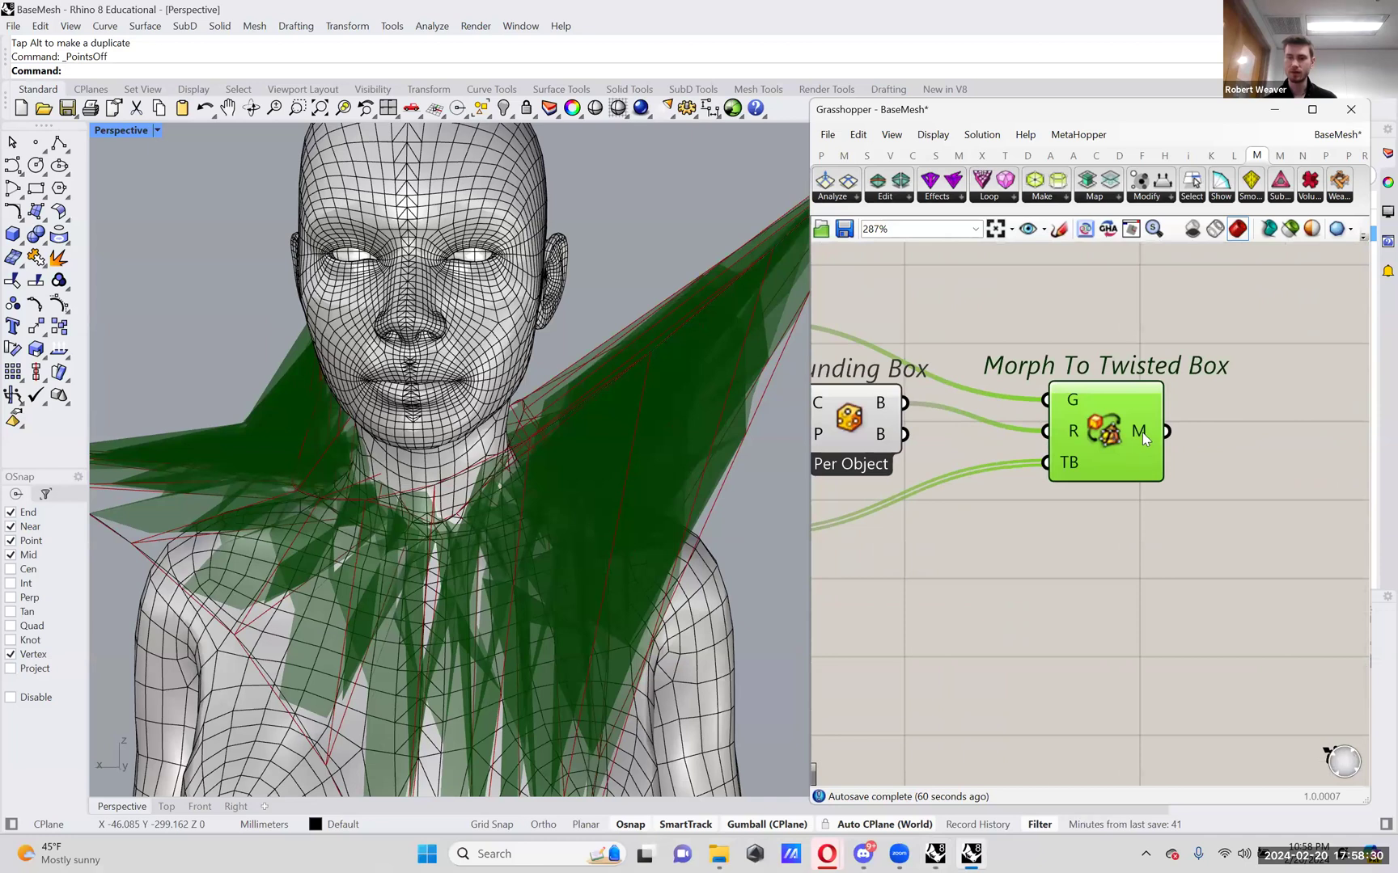
mouse_move(1142, 433)
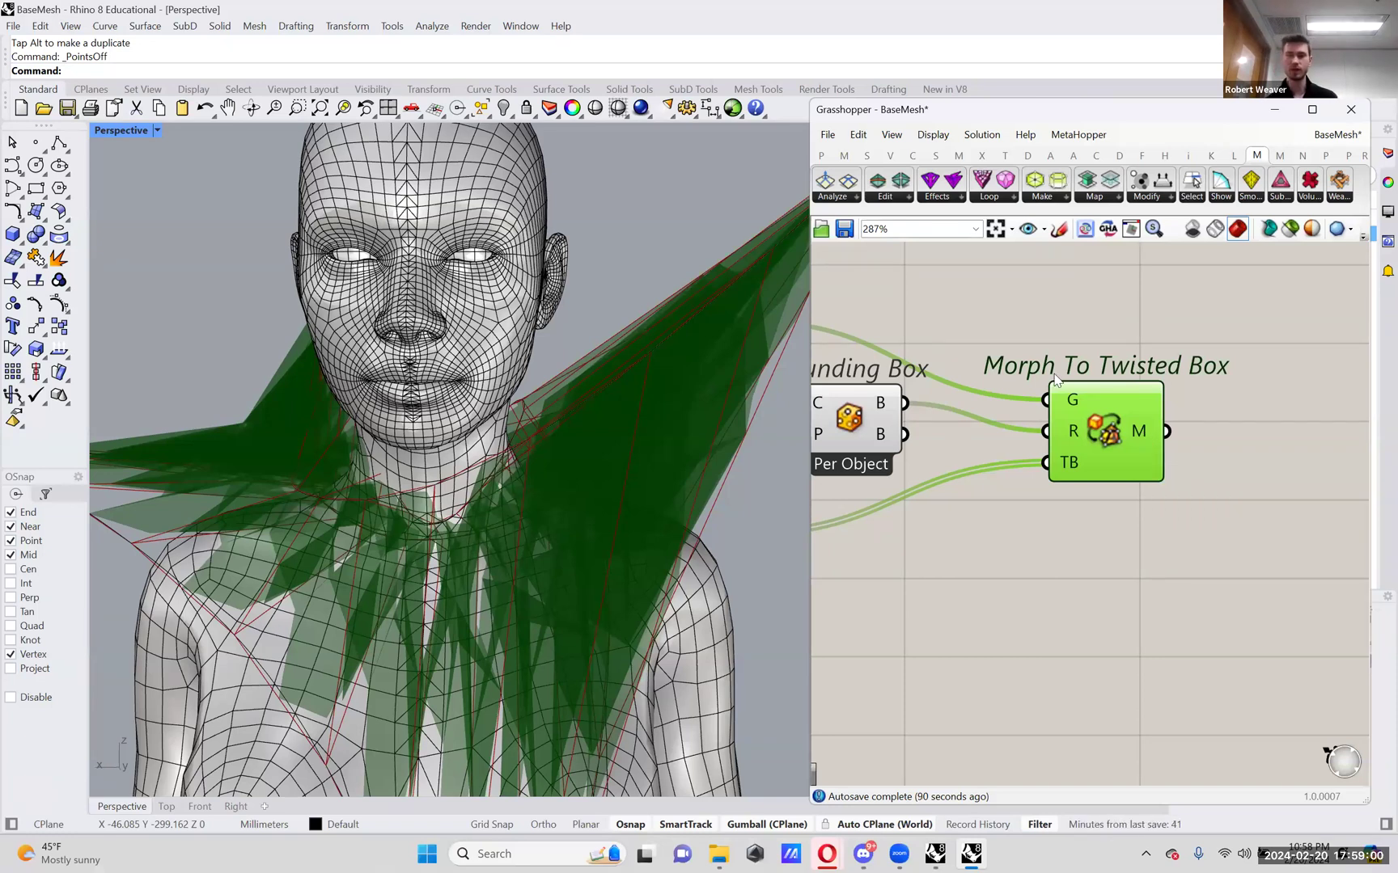
right_drag(1180, 401, 1033, 420)
double_click(1117, 444)
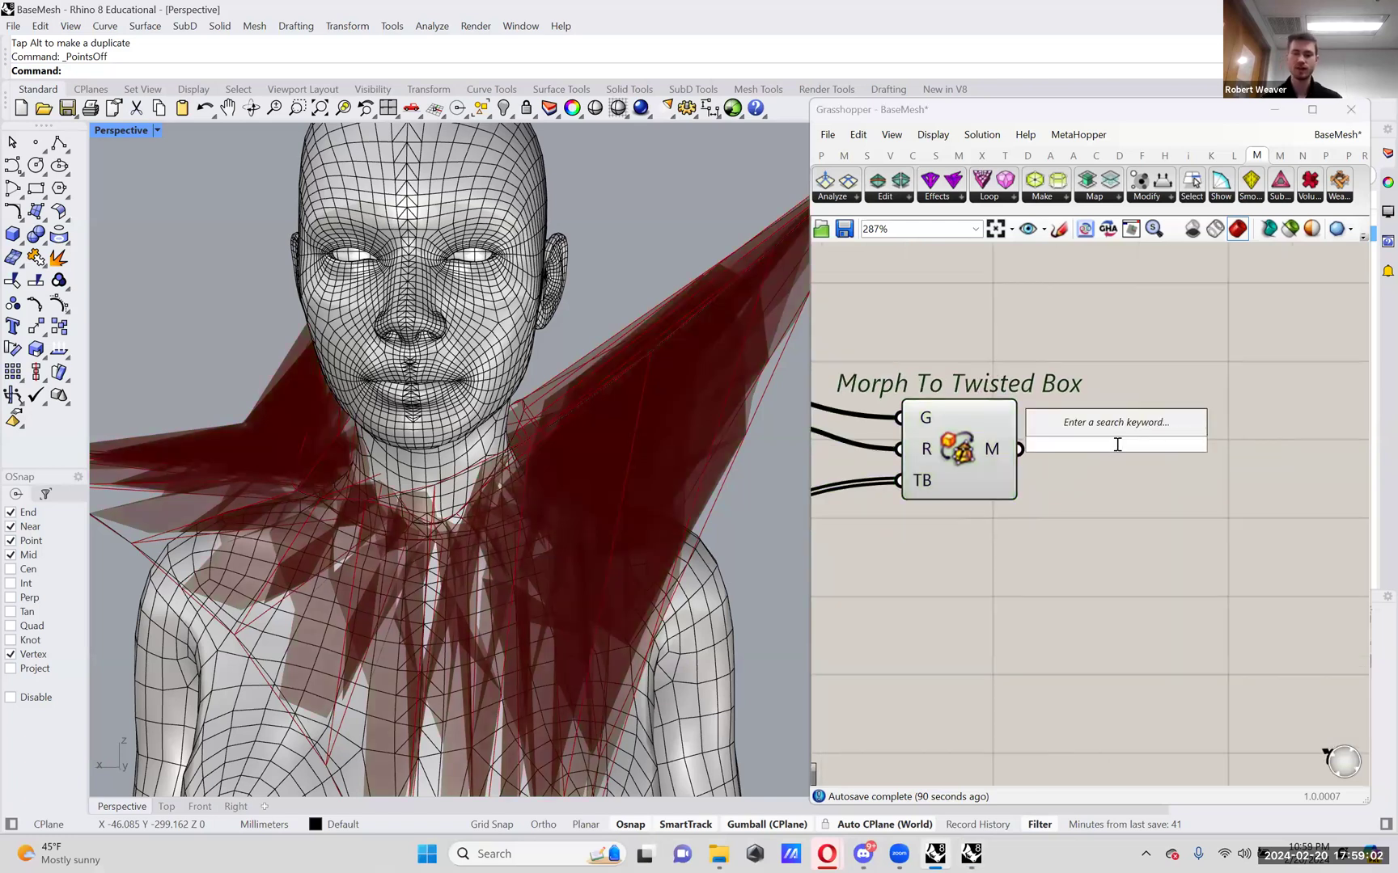
text(join me)
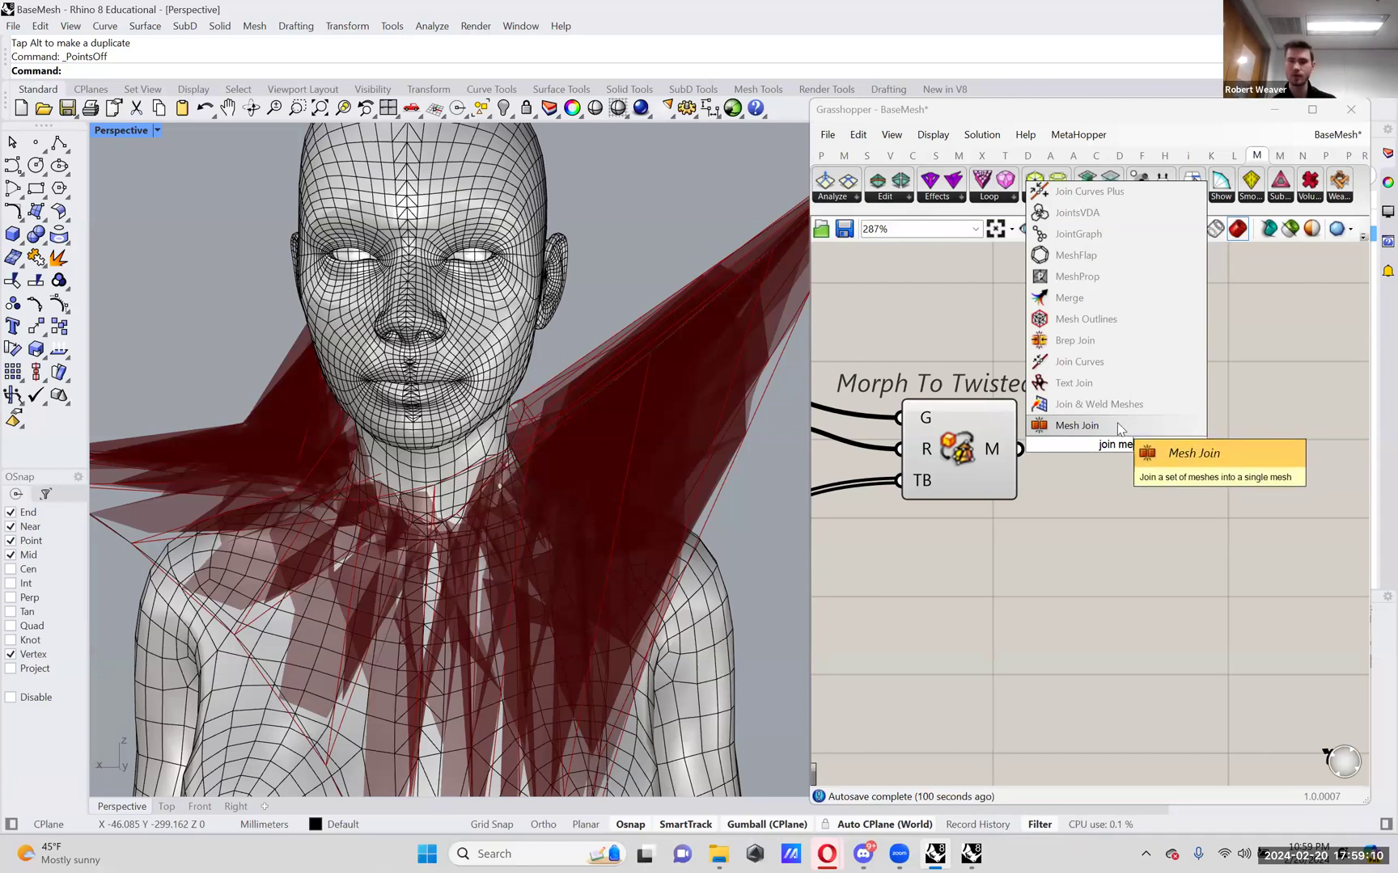
key(Return)
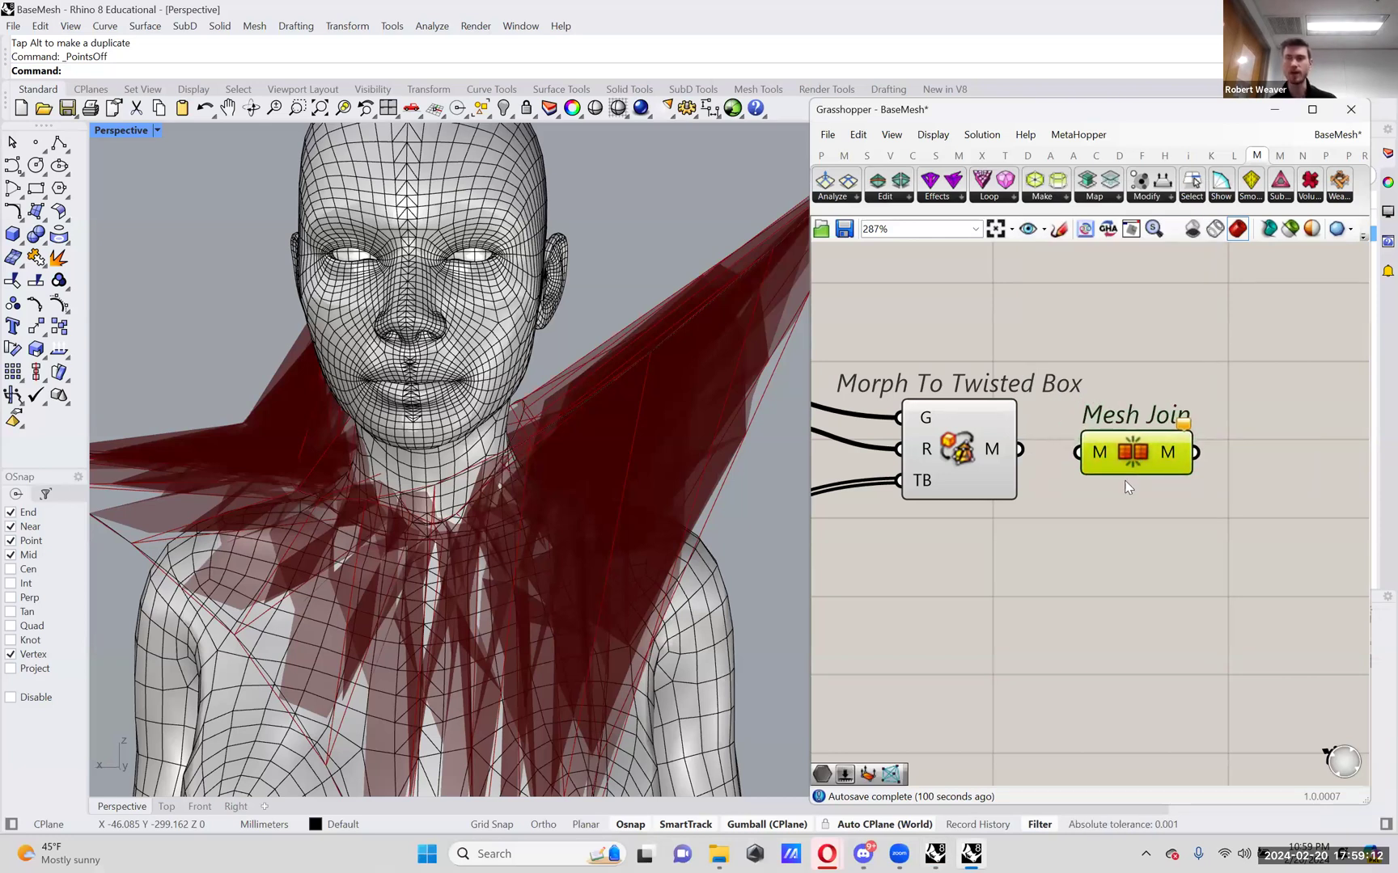
- Connect Morph To Twisted Box's M output to Mesh Join's M input
mouse_move(992, 459)
drag(1018, 450, 1080, 452)
click(1064, 488)
right_drag(1065, 488, 1155, 507)
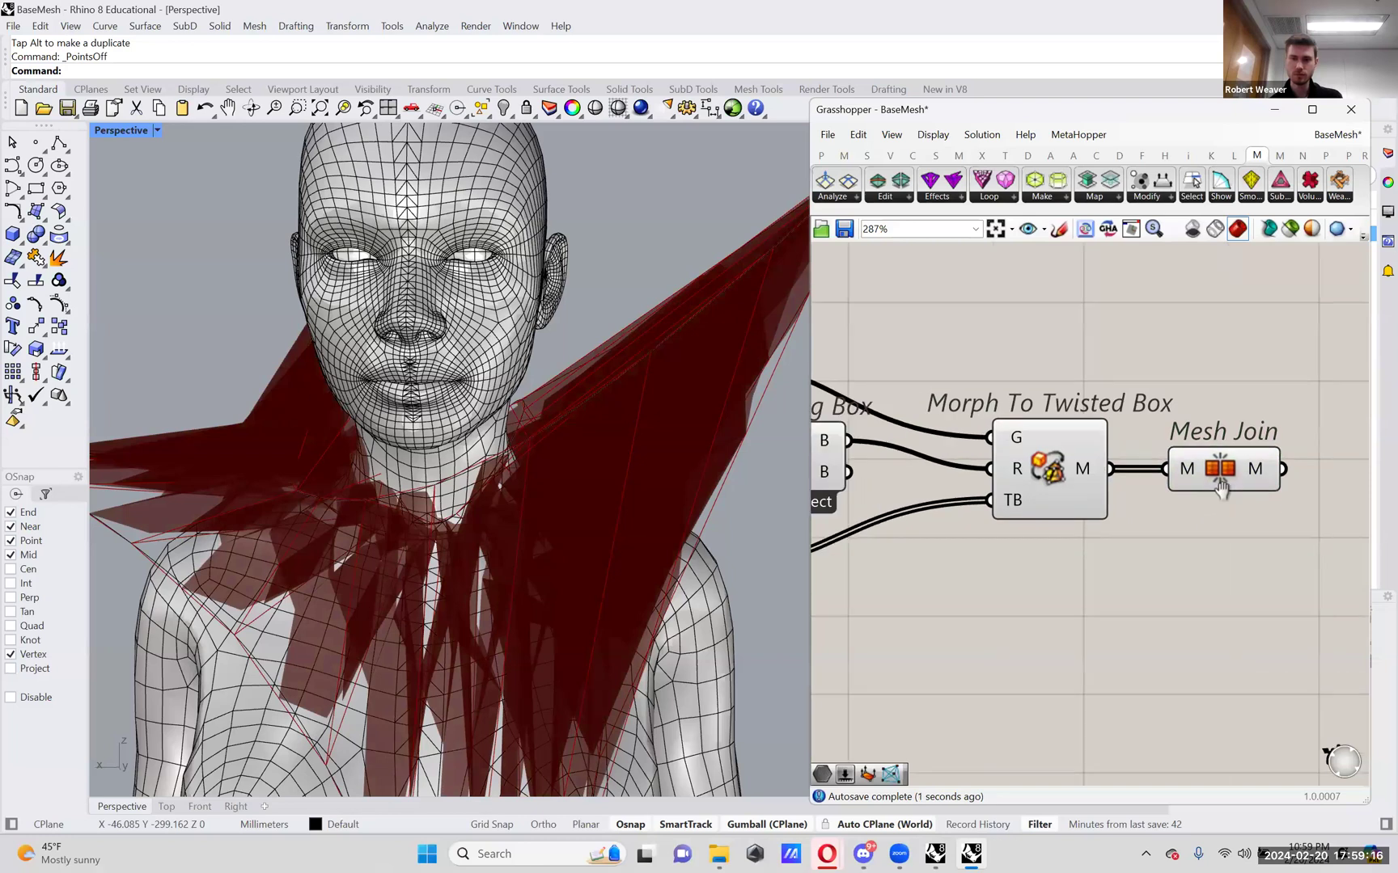
- Turn off the preview of the components upstream of Mesh Join, including Twisted Box Sweep and Morph To Twisted Box
scroll(1222, 488, down, 4)
drag(1237, 554, 871, 303)
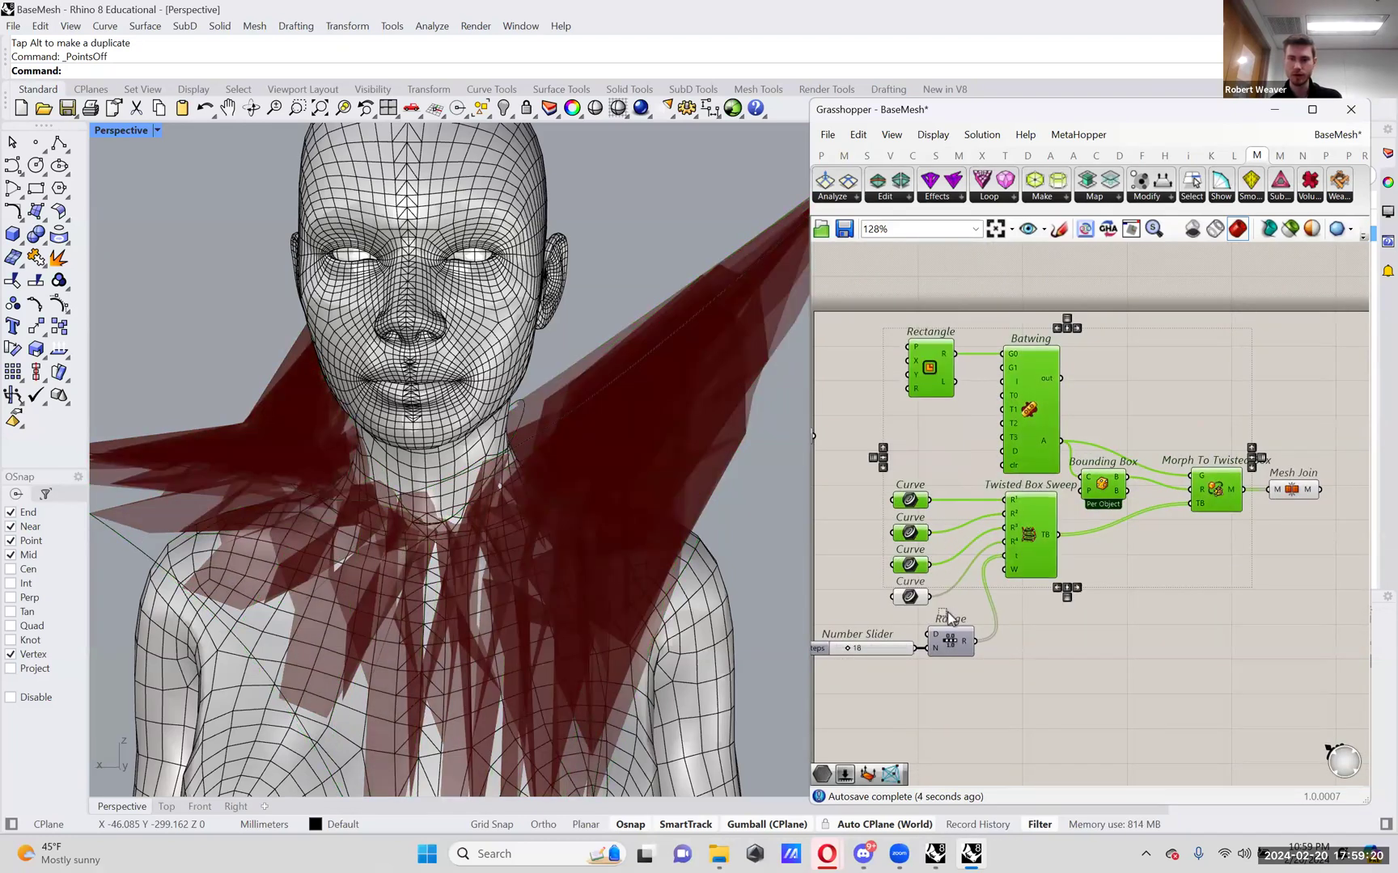
drag(947, 613, 899, 562)
right_click(849, 502)
click(878, 532)
click(880, 532)
- Inspect the data in Mesh Join's M output
scroll(1325, 490, up, 4)
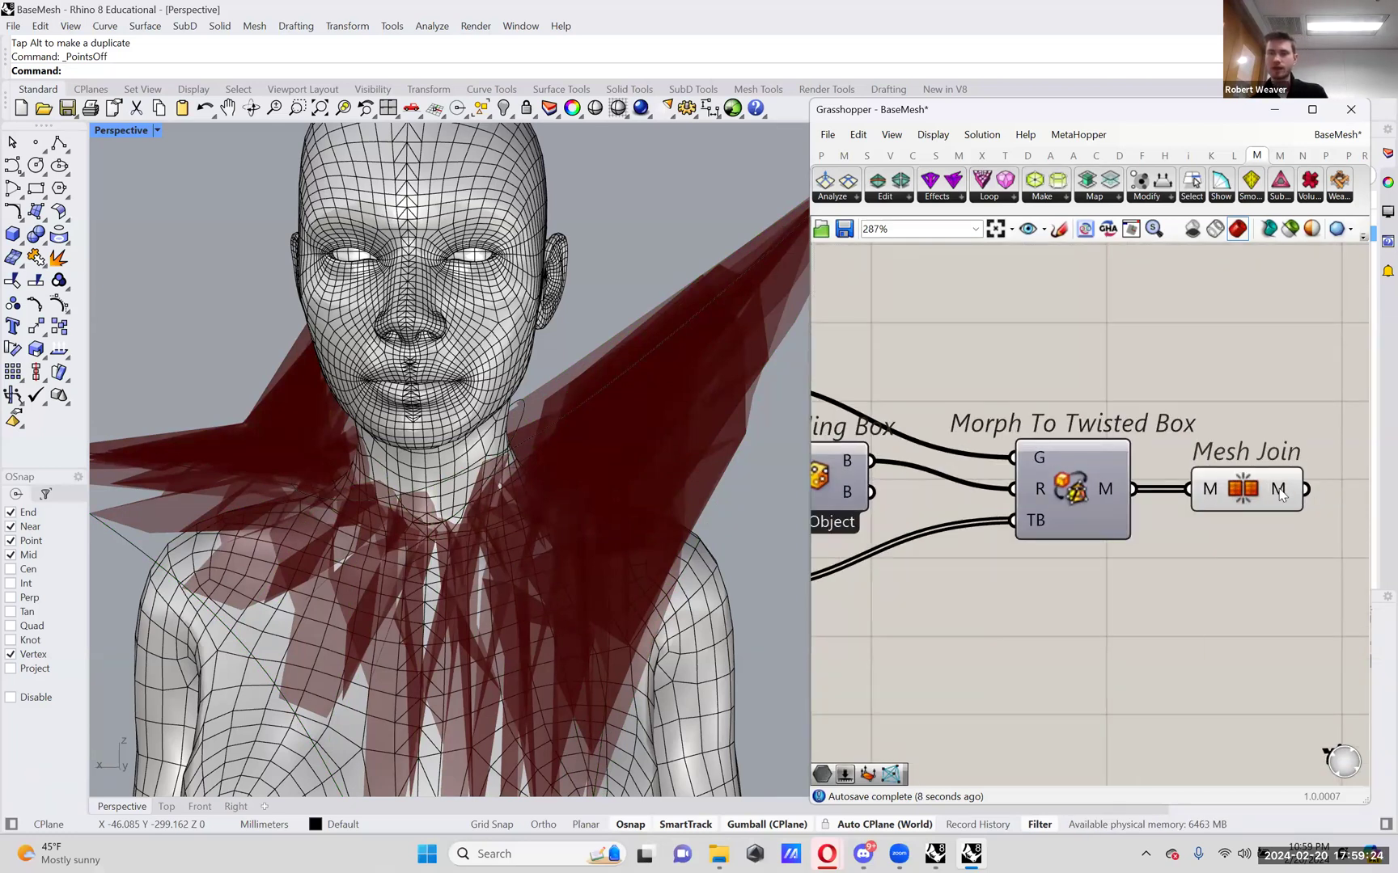
mouse_move(1280, 495)
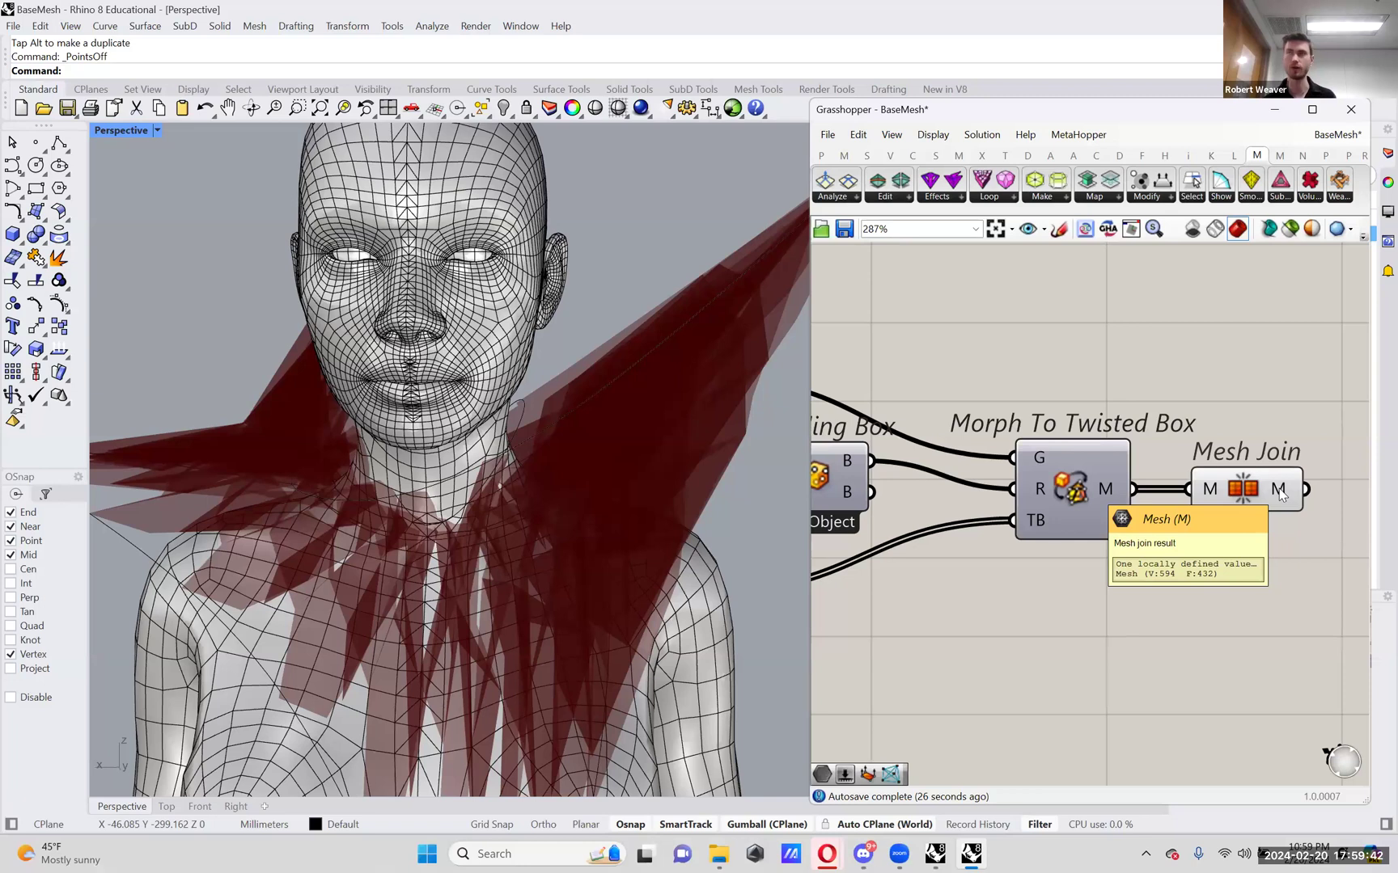
right_drag(1292, 455, 1213, 465)
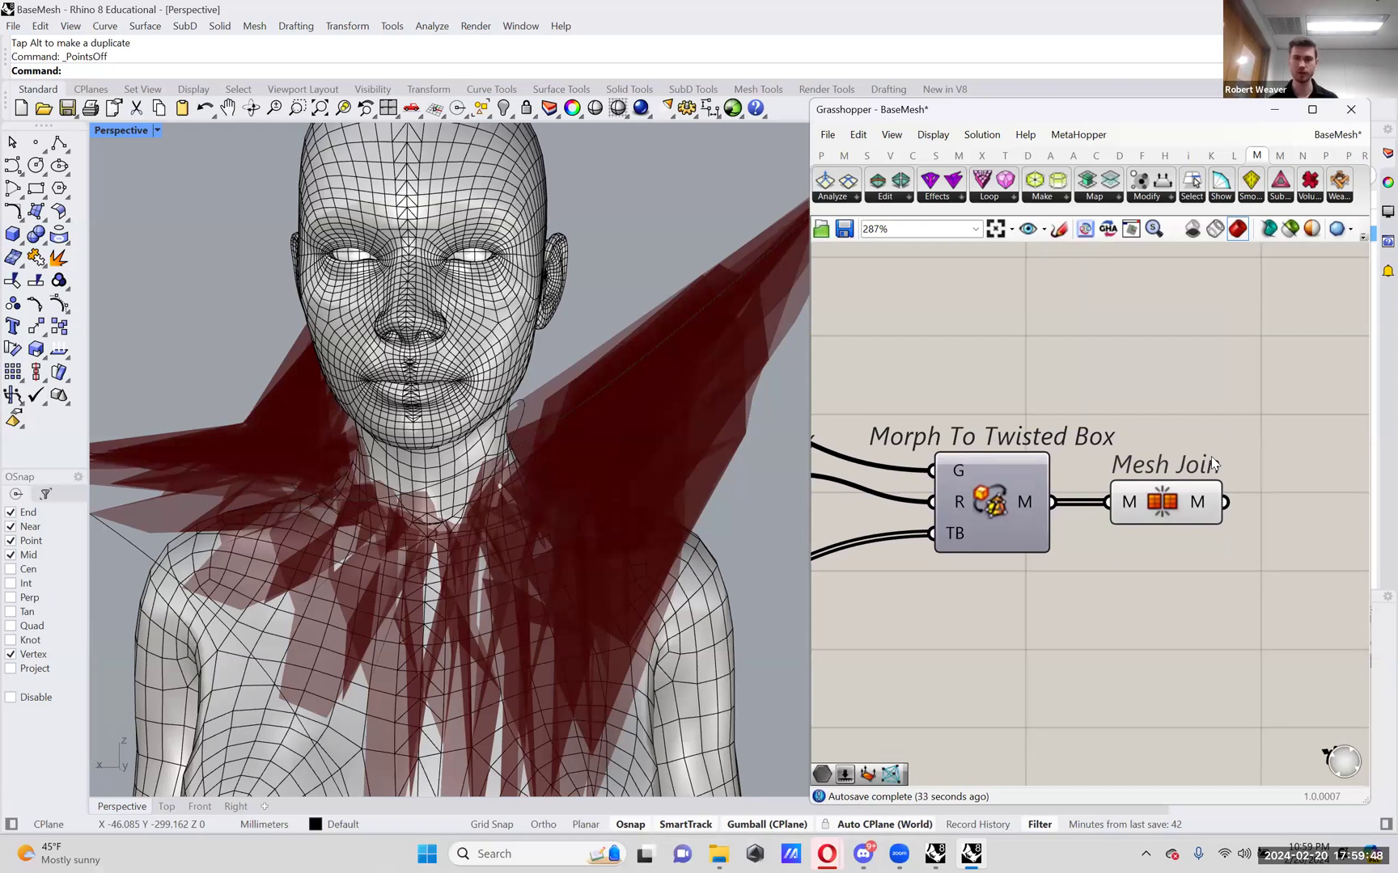
right_drag(1212, 463, 1129, 454)
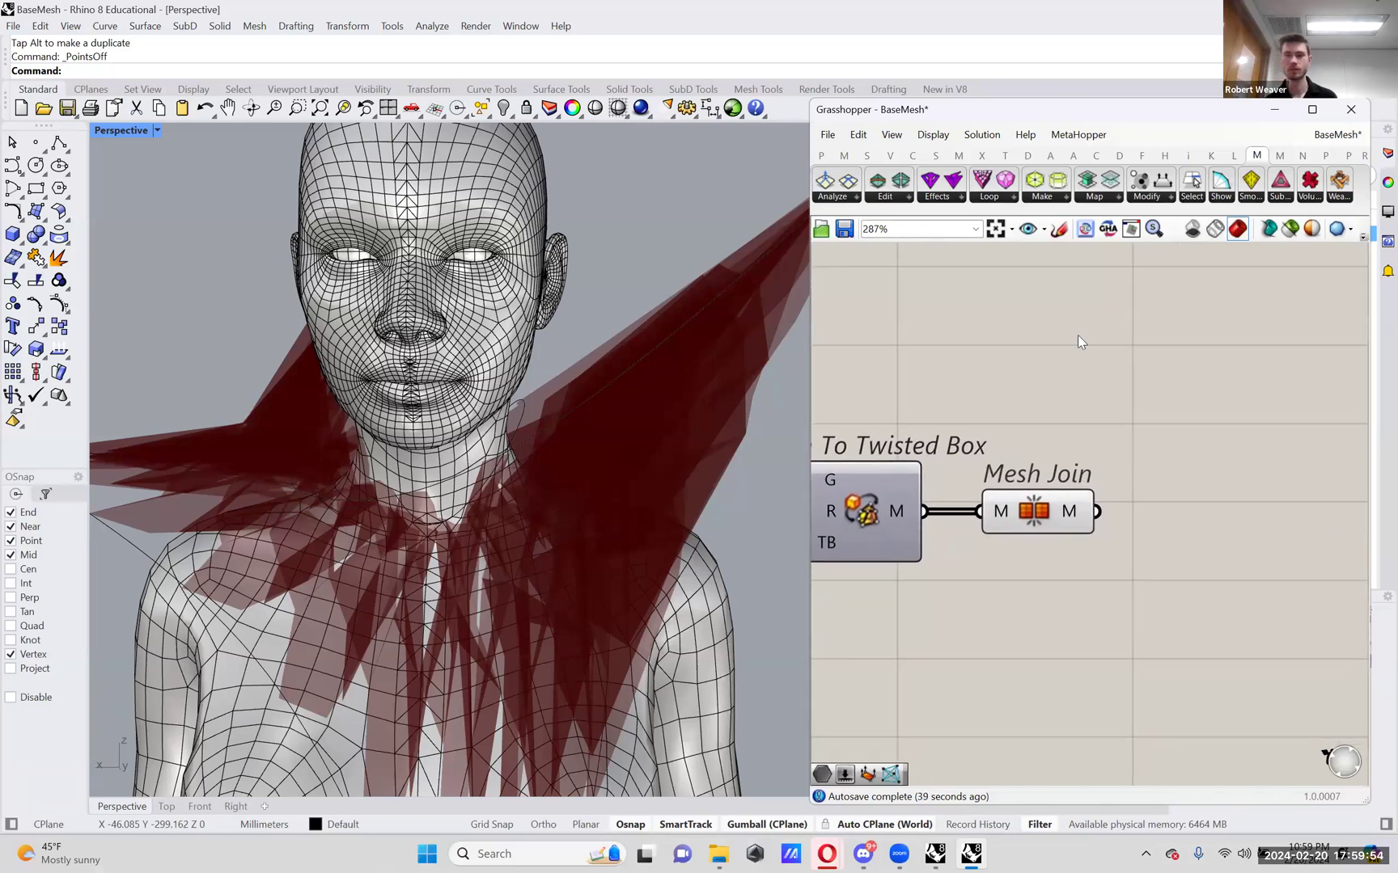
- Sketch a black three-sided outline above Mesh Join, add an adjoining red one sharing its edge, and mark the red outline's shared corners
click(1059, 229)
mouse_move(970, 309)
mouse_down()
mouse_move(1051, 301)
mouse_move(1003, 393)
mouse_move(973, 396)
mouse_up()
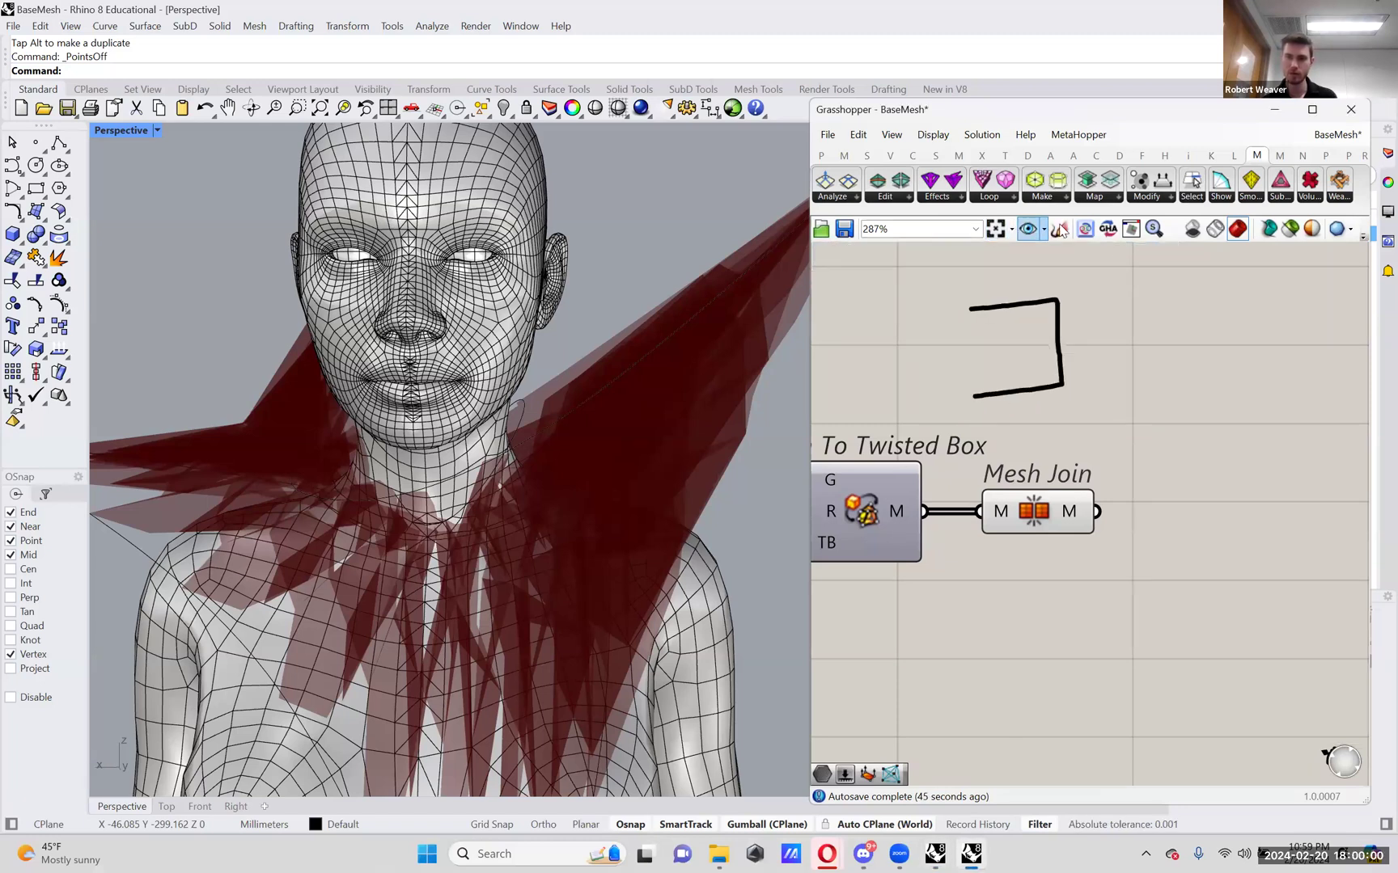
click(1100, 257)
click(1118, 323)
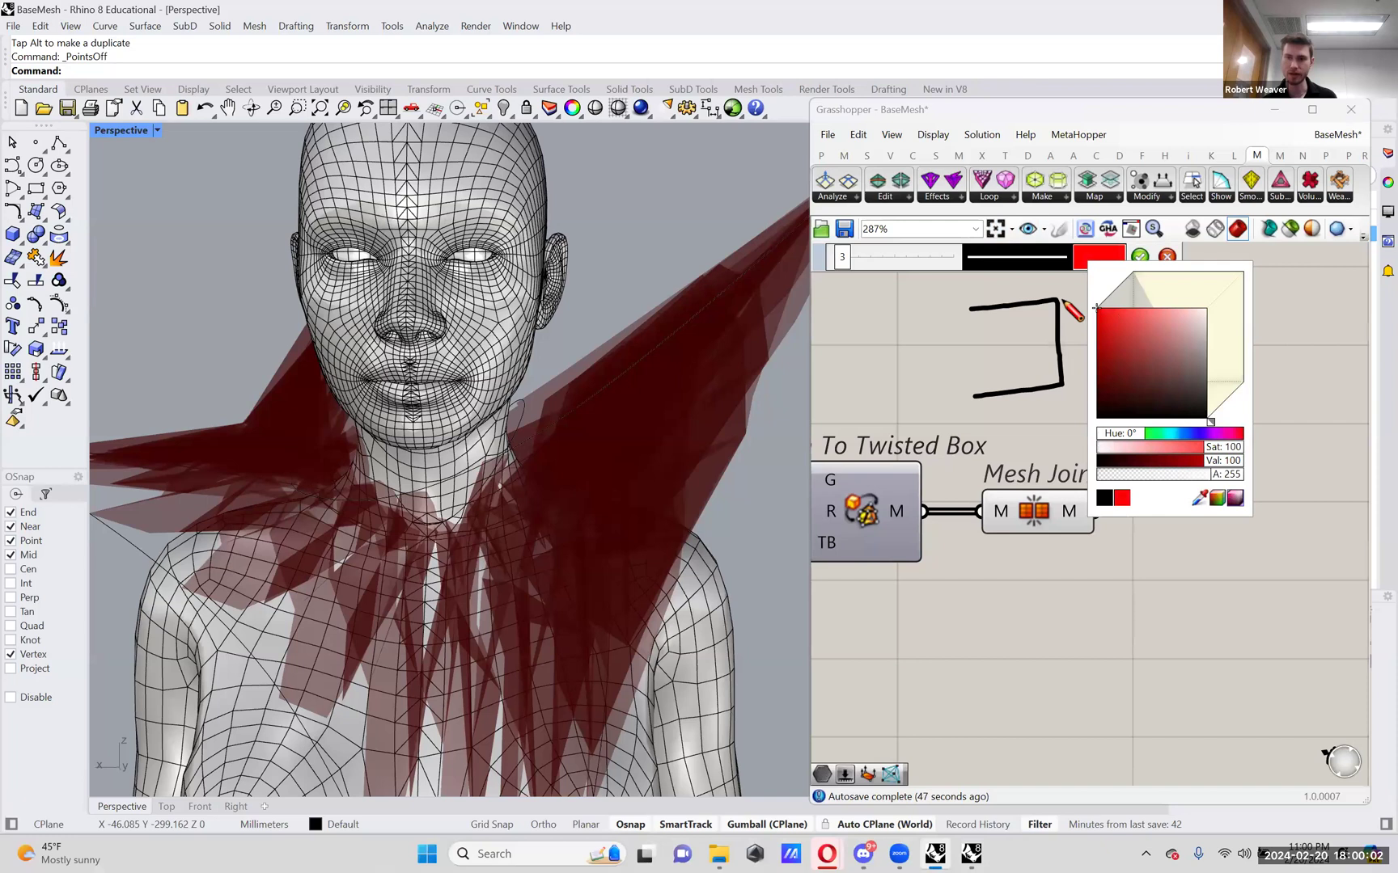
mouse_move(1062, 387)
mouse_down()
mouse_move(1125, 387)
mouse_move(1060, 379)
mouse_move(1058, 301)
mouse_up()
drag(1125, 386, 1164, 382)
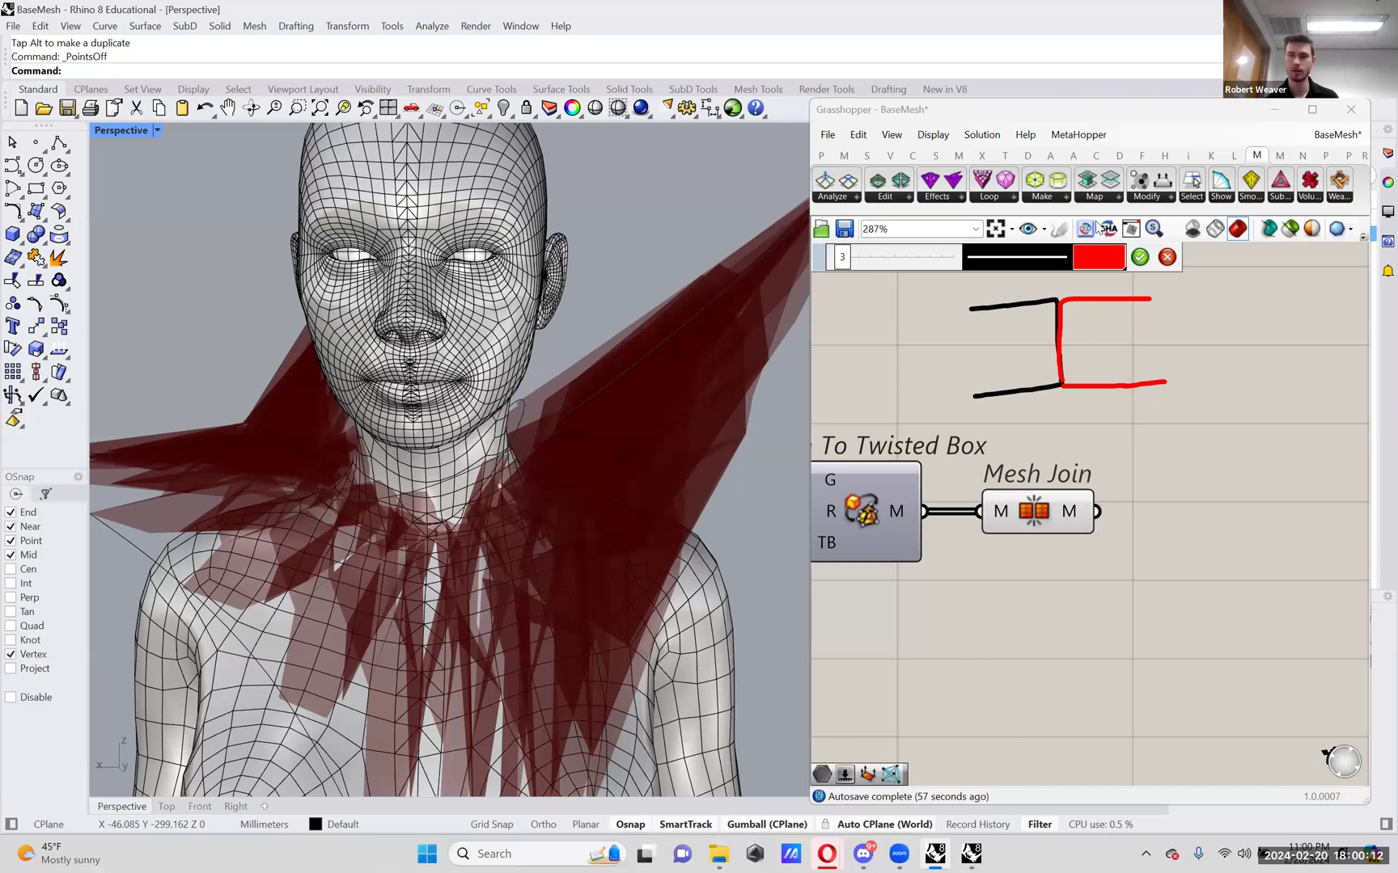
mouse_move(1055, 291)
mouse_down()
mouse_move(1070, 305)
mouse_move(1055, 306)
mouse_up()
mouse_move(1068, 377)
mouse_down()
mouse_move(1053, 392)
mouse_move(1069, 391)
mouse_up()
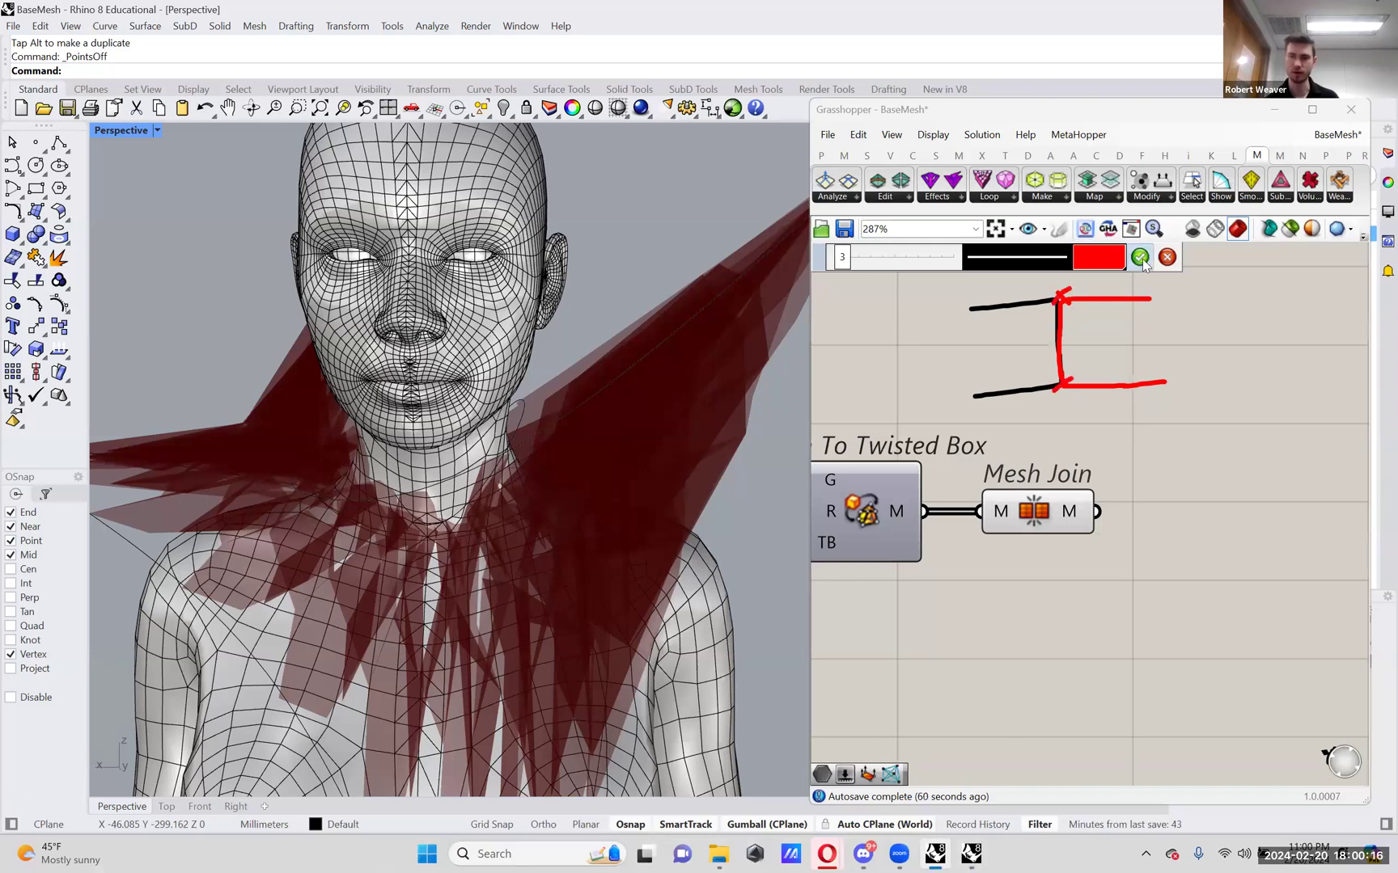
click(1140, 257)
- Mark the black outline's two shared corners with small black crosses
click(1061, 234)
mouse_move(1046, 295)
mouse_down()
mouse_move(1060, 309)
mouse_move(1046, 305)
mouse_up()
mouse_move(1044, 375)
mouse_down()
mouse_move(1058, 392)
mouse_move(1043, 393)
mouse_up()
click(1139, 257)
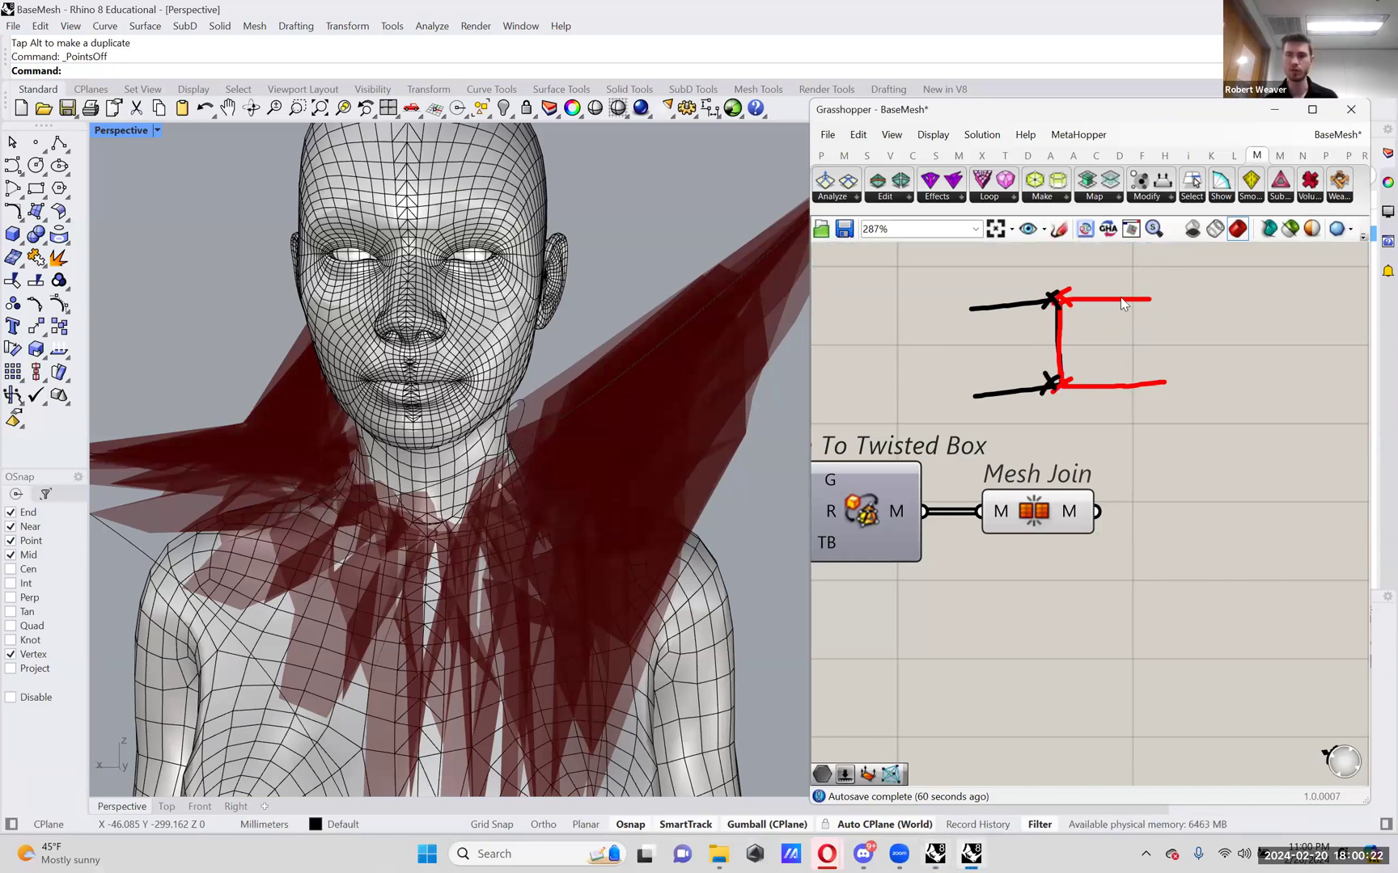
- Circle both pairs of coincident corners in the sketch, recolour the circles blue, and cross them out
click(1061, 233)
mouse_move(1059, 282)
mouse_down()
mouse_move(1035, 318)
mouse_move(1061, 305)
mouse_up()
mouse_move(1061, 369)
mouse_down()
mouse_move(1075, 394)
mouse_move(1066, 376)
mouse_up()
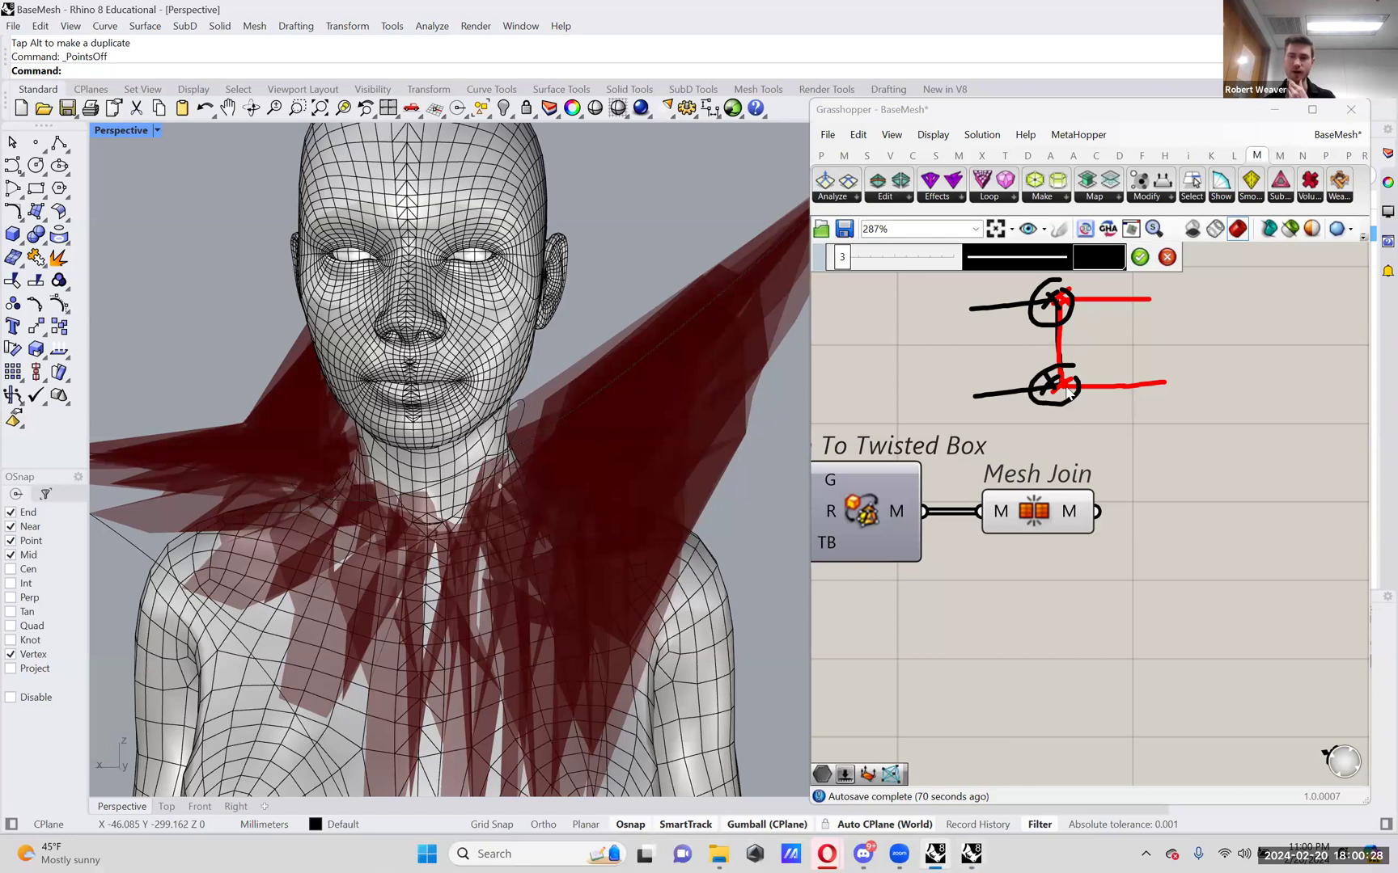
click(1098, 258)
click(1152, 325)
click(1203, 431)
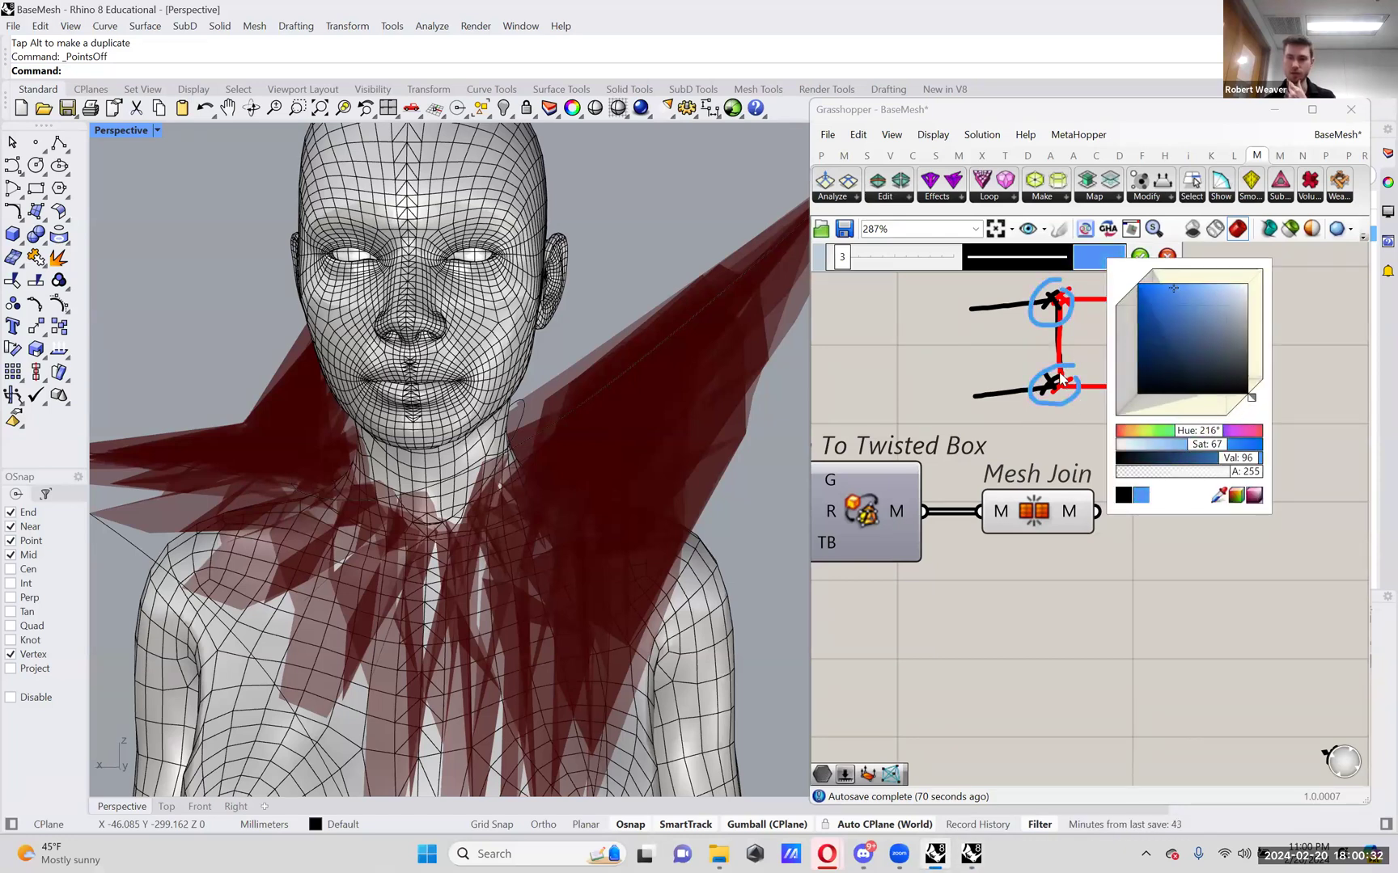
click(1027, 350)
drag(1026, 351, 1086, 414)
drag(1082, 348, 1017, 408)
drag(1027, 276, 1098, 338)
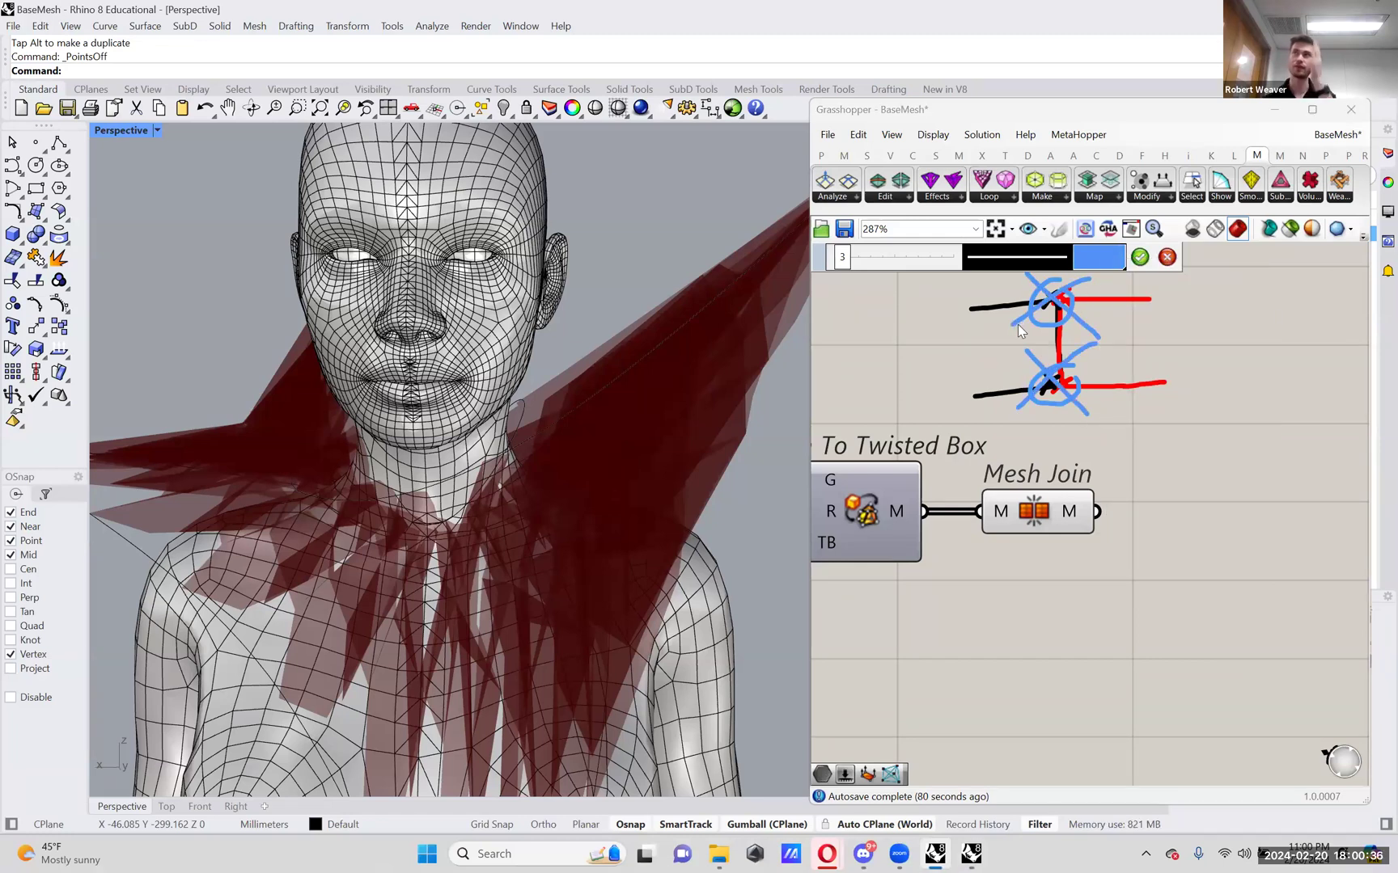
click(1140, 259)
- Shift the red outline and the black outline slightly to distinguish their shared edge
right_drag(1152, 332, 1167, 364)
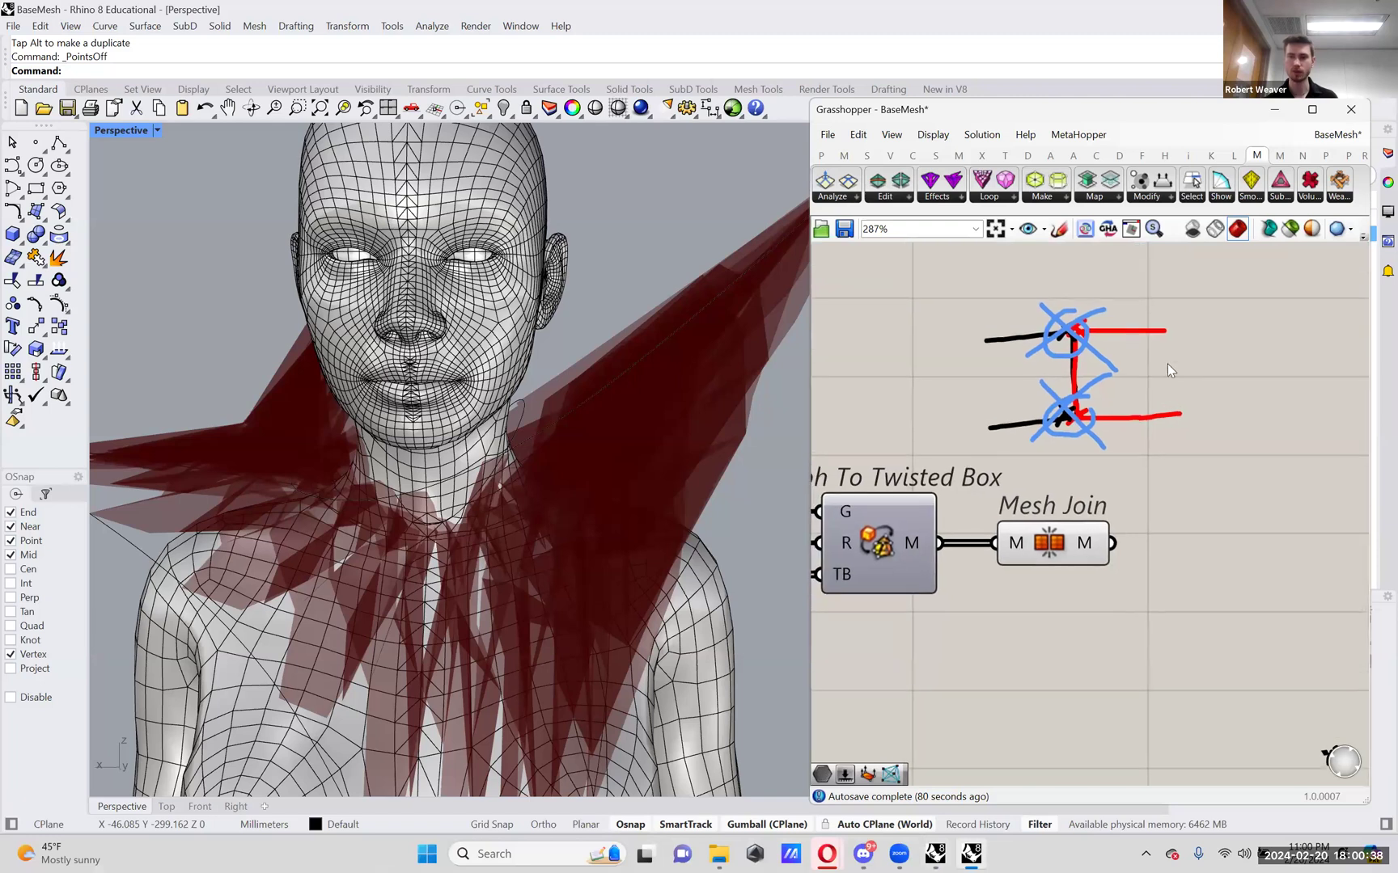
drag(1155, 338, 1159, 343)
drag(1007, 343, 1003, 348)
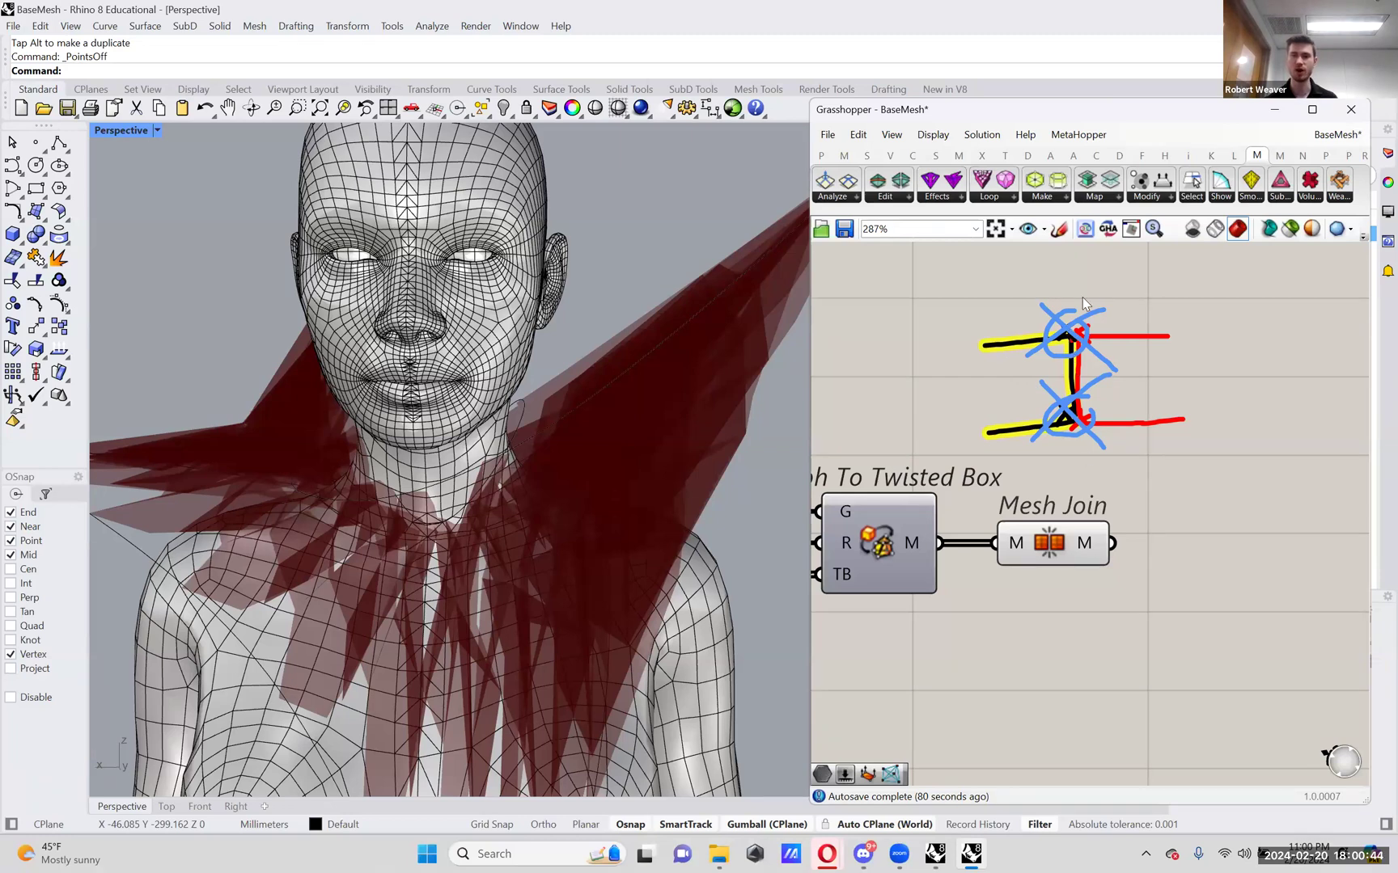
click(1232, 465)
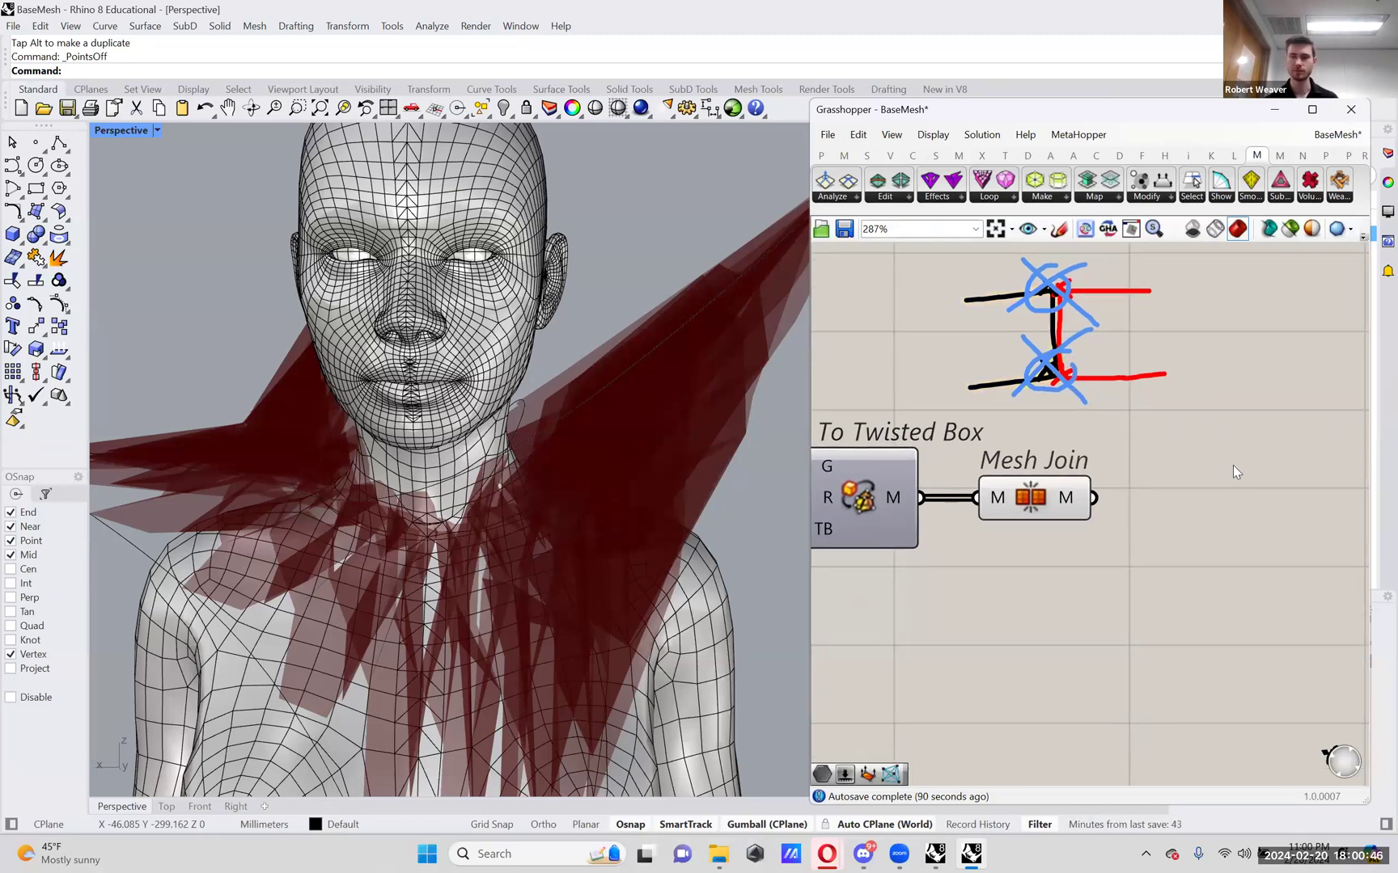
- Add a Weaverbird's Join Meshes and Weld component beside Mesh Join
double_click(1233, 468)
text(weld)
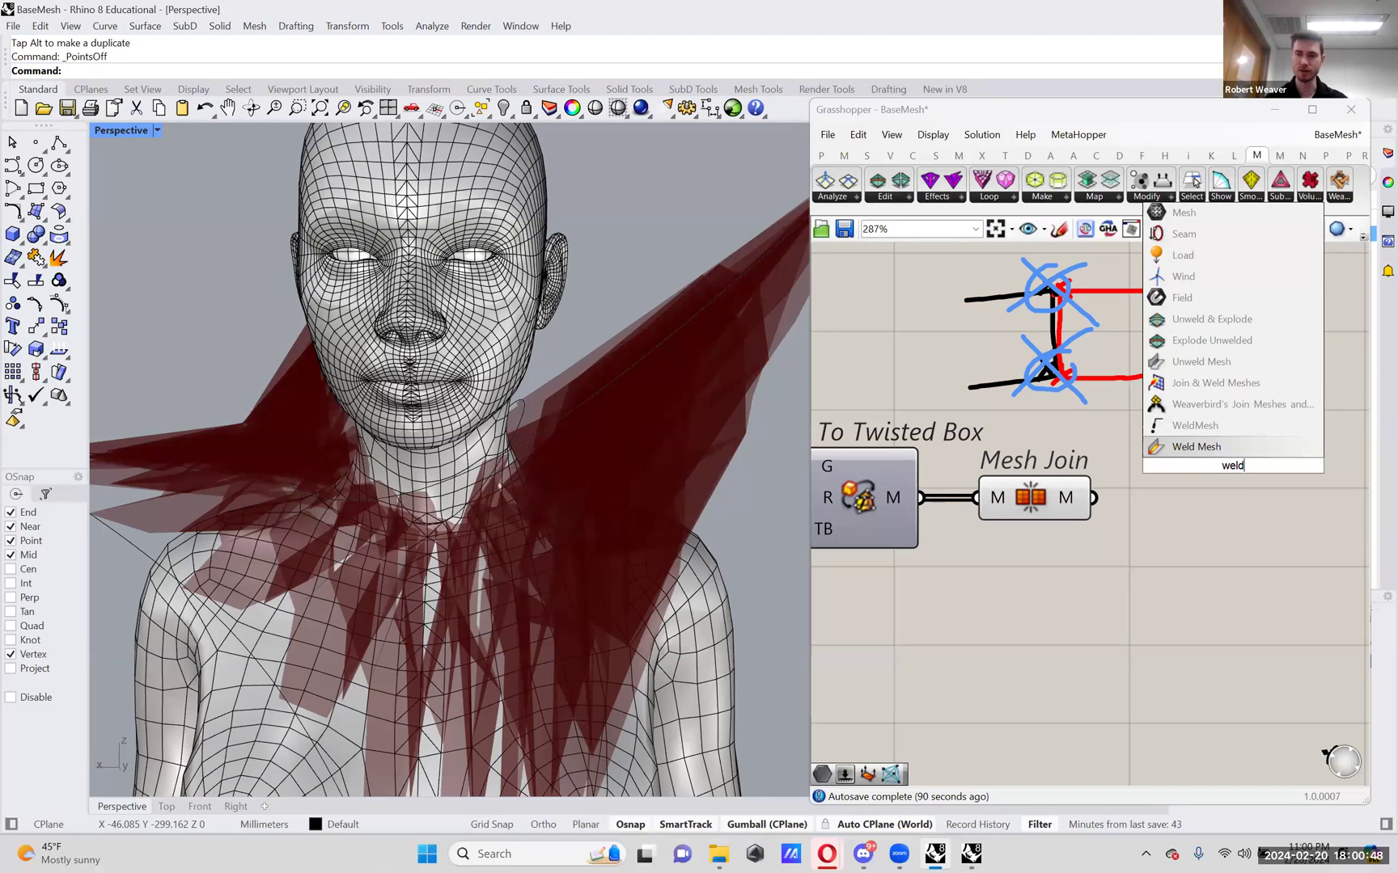
key(Up)
key(Up)
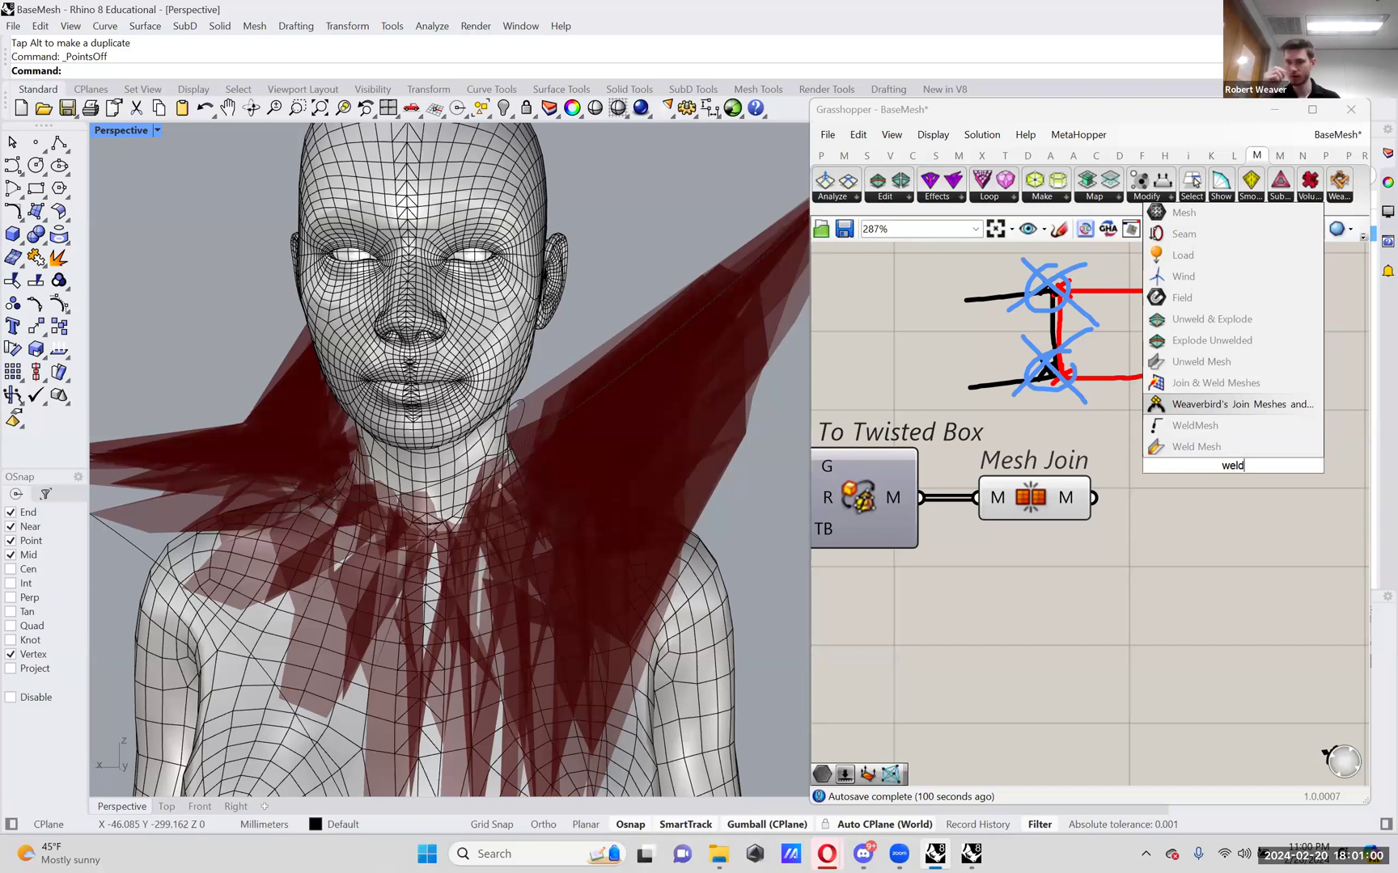
key(Return)
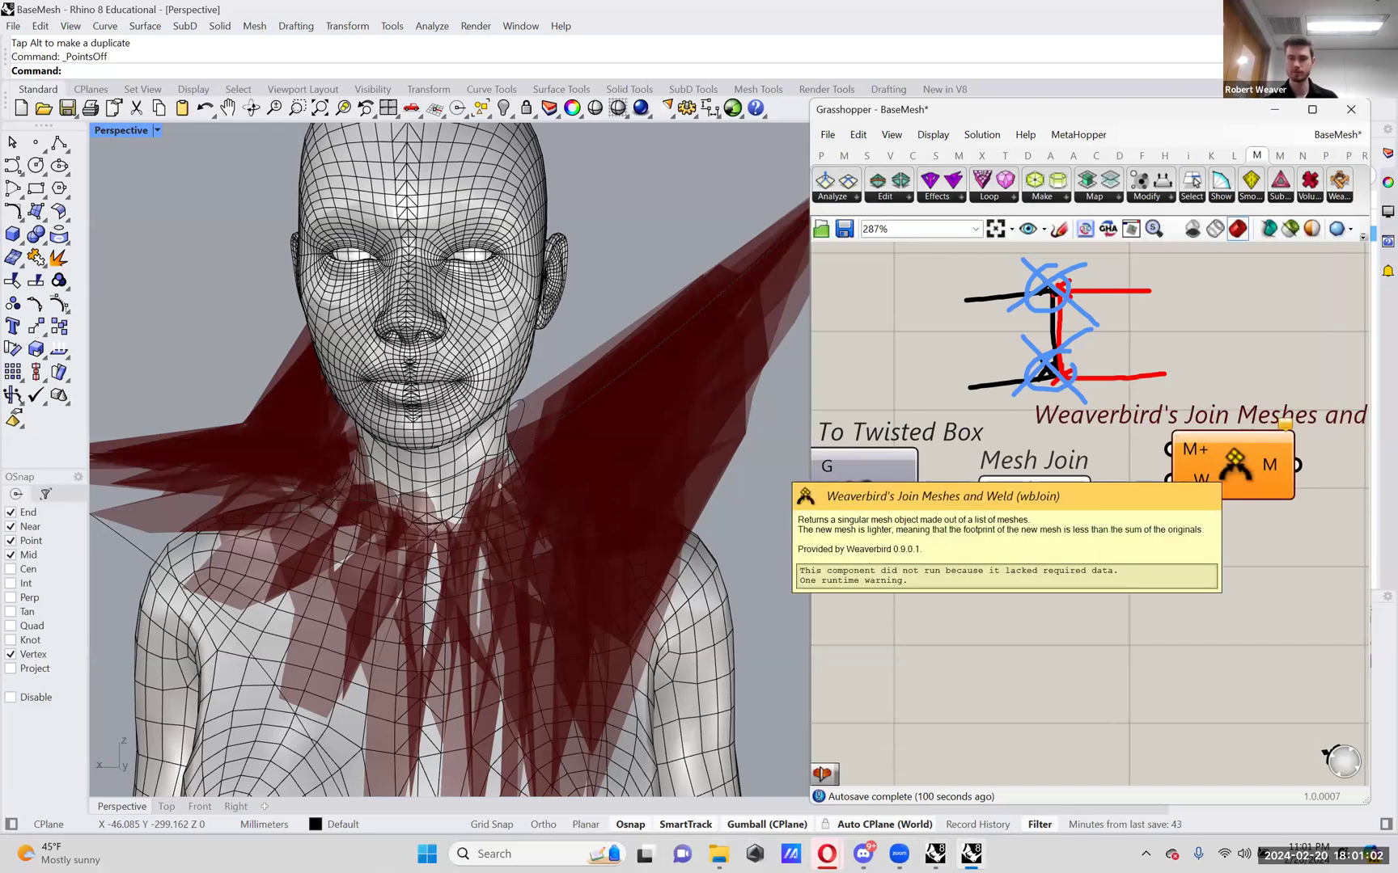
drag(1259, 492, 1272, 484)
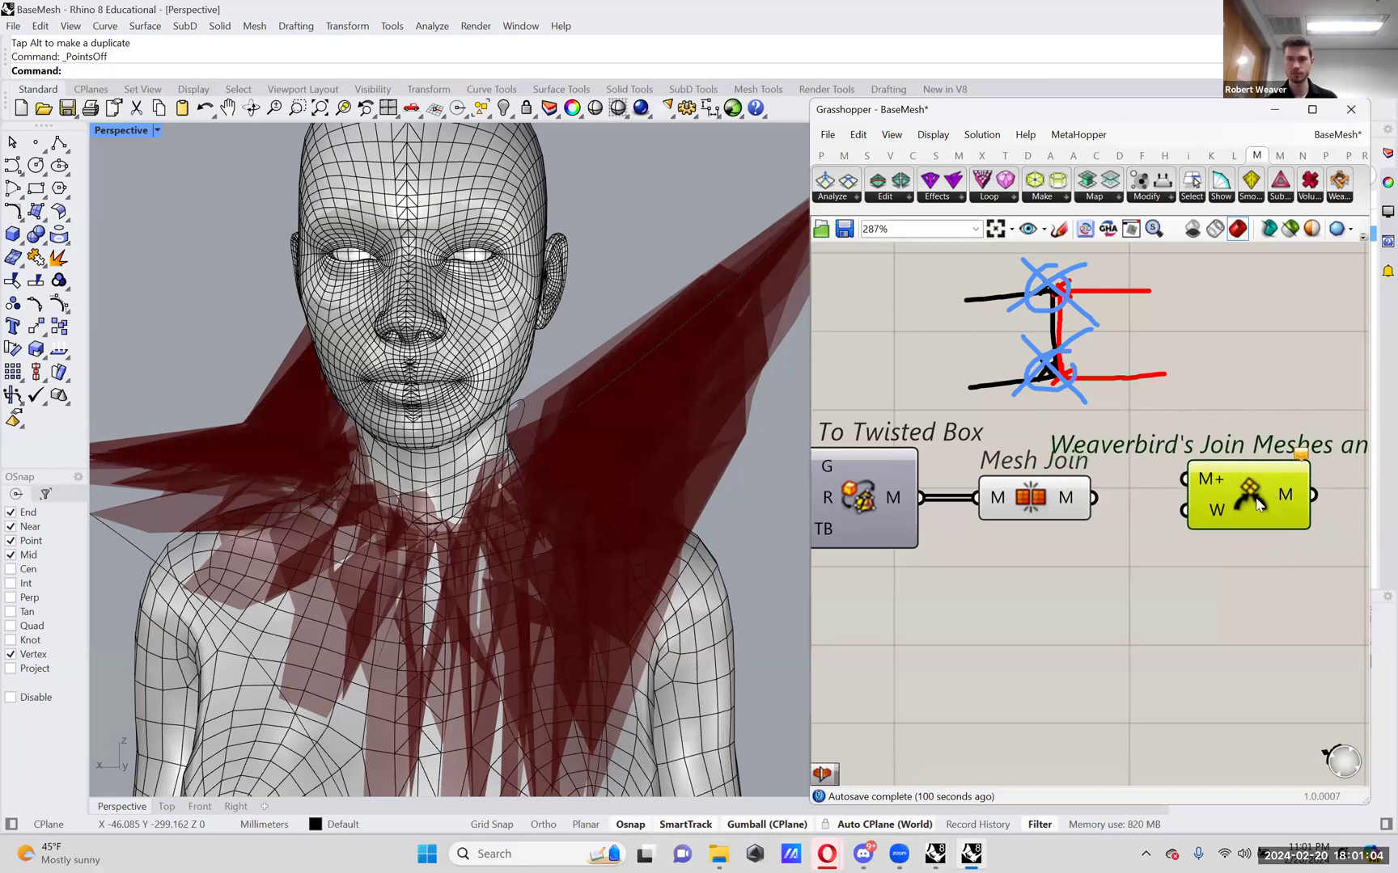
right_drag(1237, 495, 1221, 498)
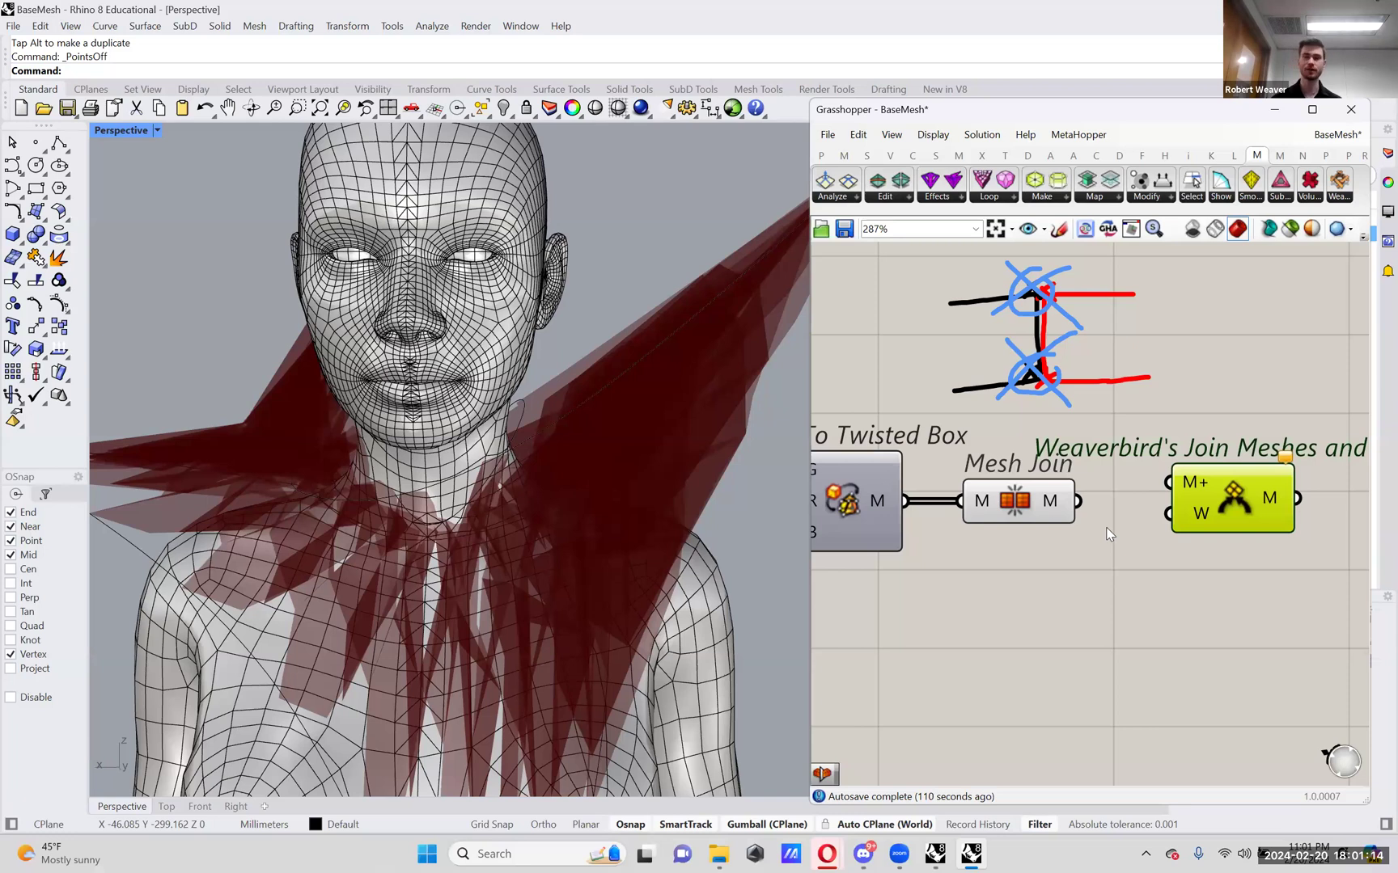
- Connect Mesh Join's M output to the M+ input of Weaverbird's Join Meshes and Weld
right_drag(1093, 522, 1065, 526)
drag(1050, 506, 1232, 512)
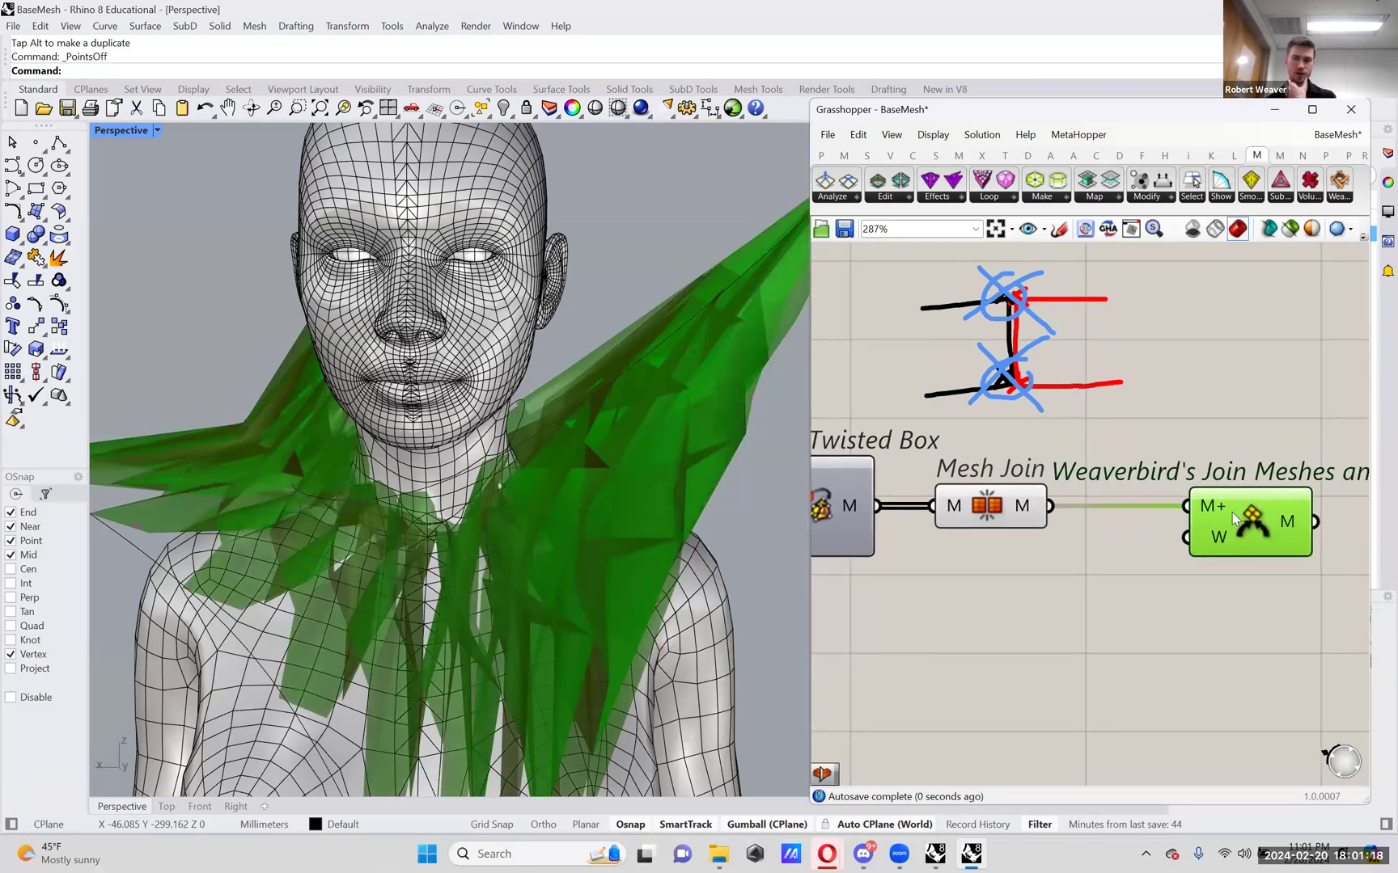
right_drag(1230, 512, 1127, 524)
- Add a Boolean Toggle connected to the W input of Join Meshes and Weld, and set it to True
mouse_move(1116, 551)
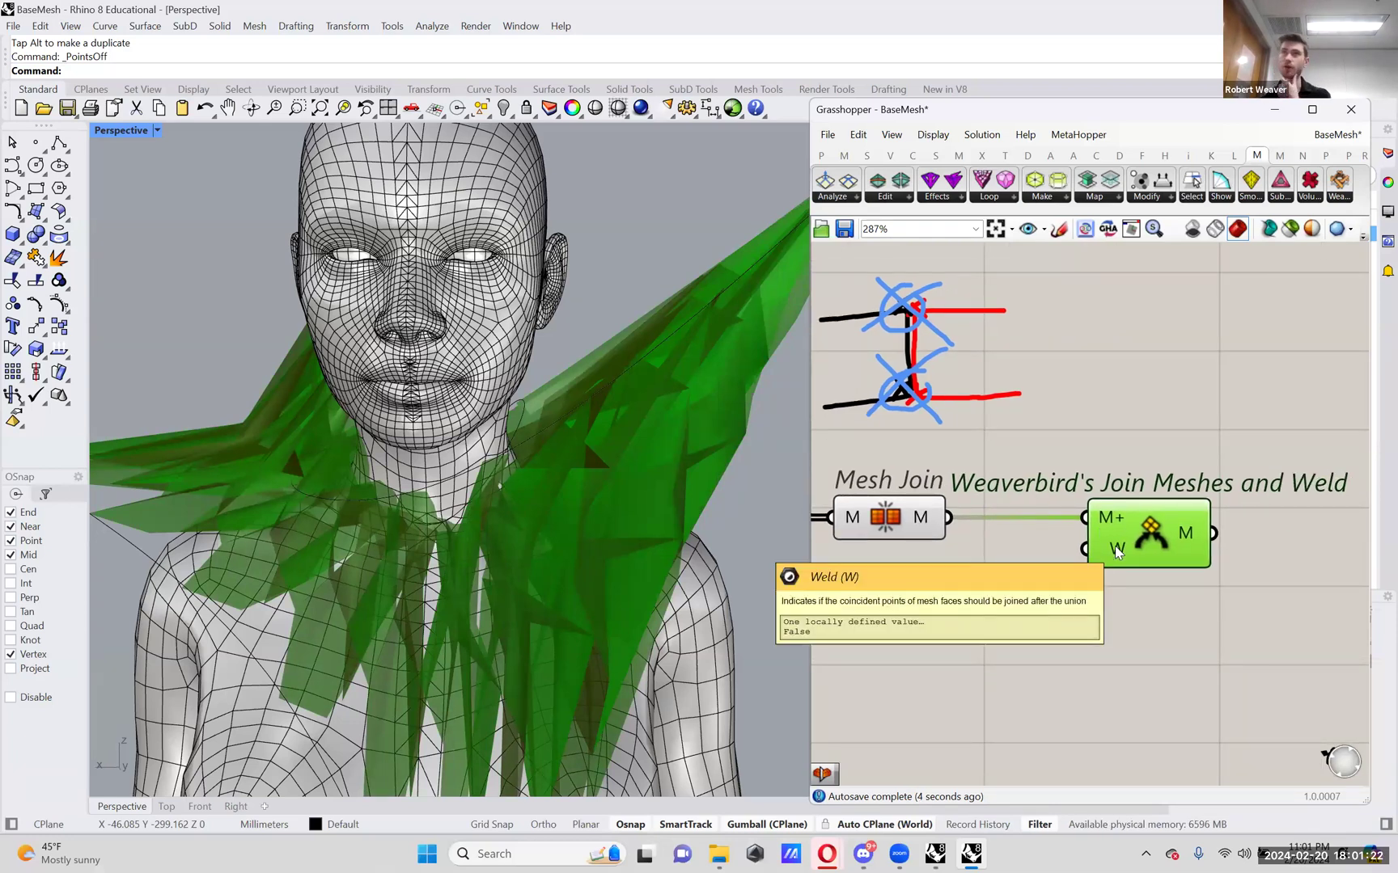
right_drag(1064, 560, 1152, 509)
click(1014, 568)
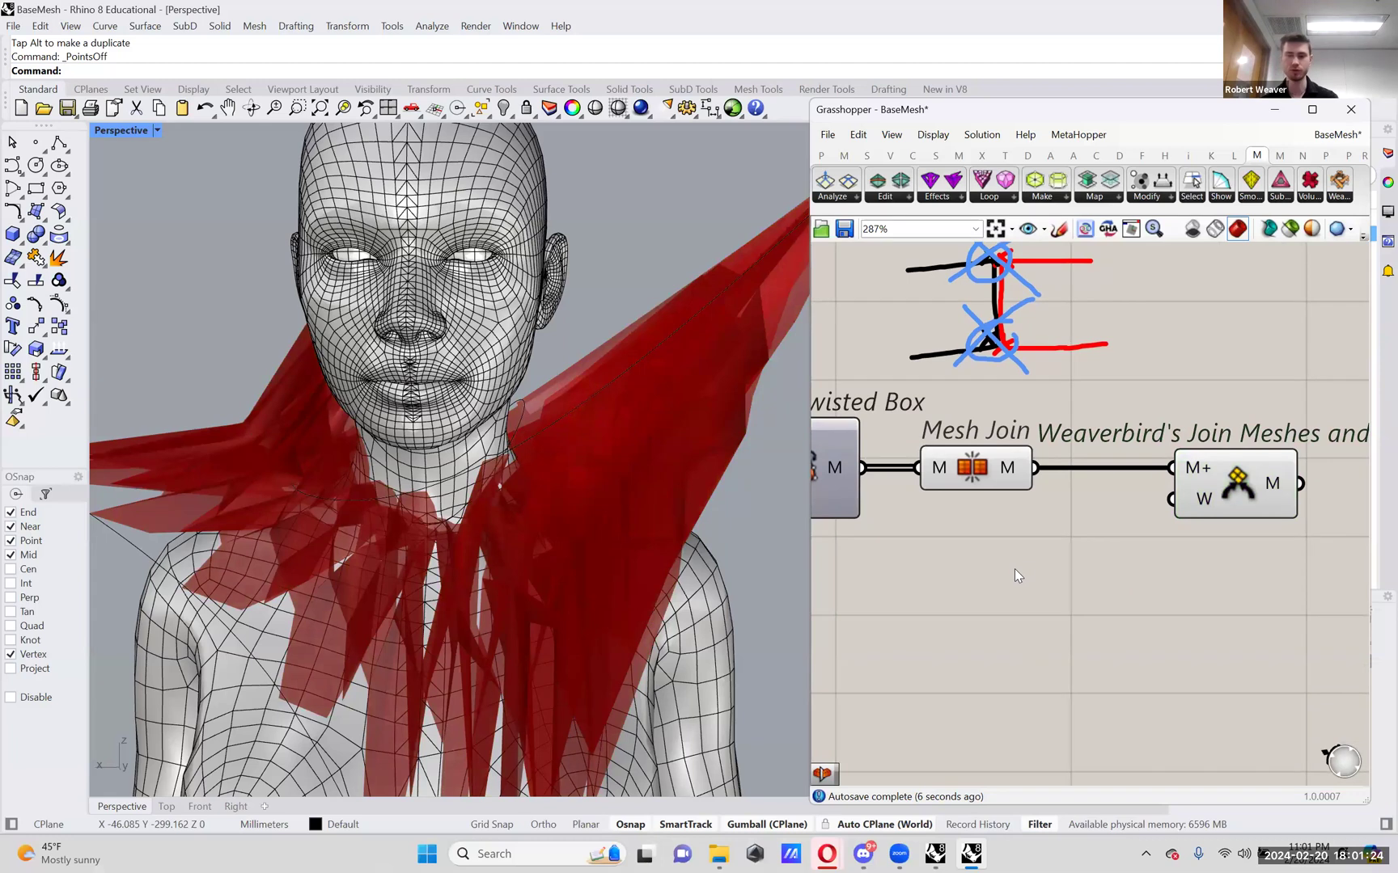
double_click(1014, 568)
text(togg)
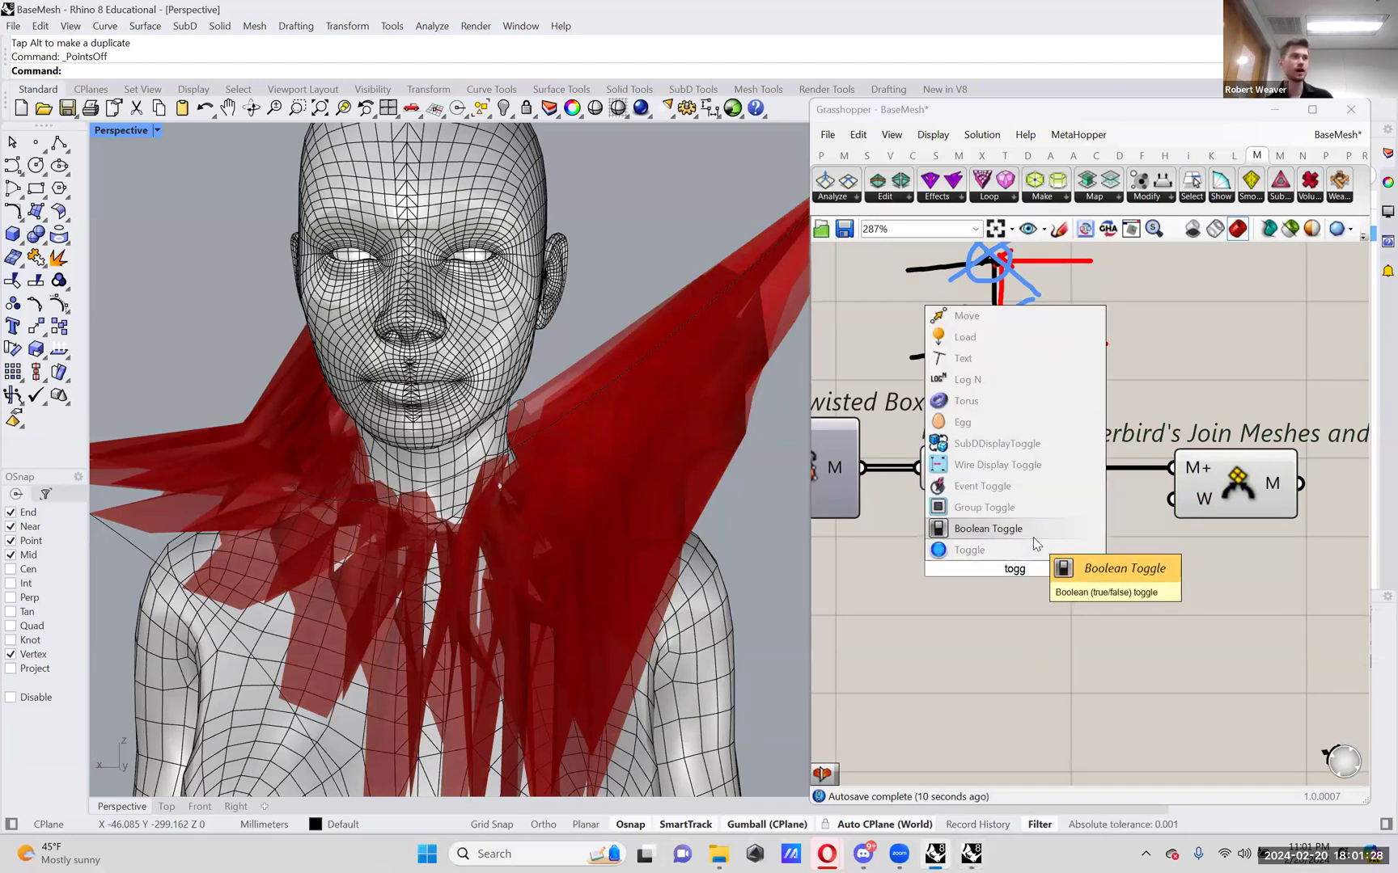
click(1033, 533)
drag(1100, 567, 1172, 499)
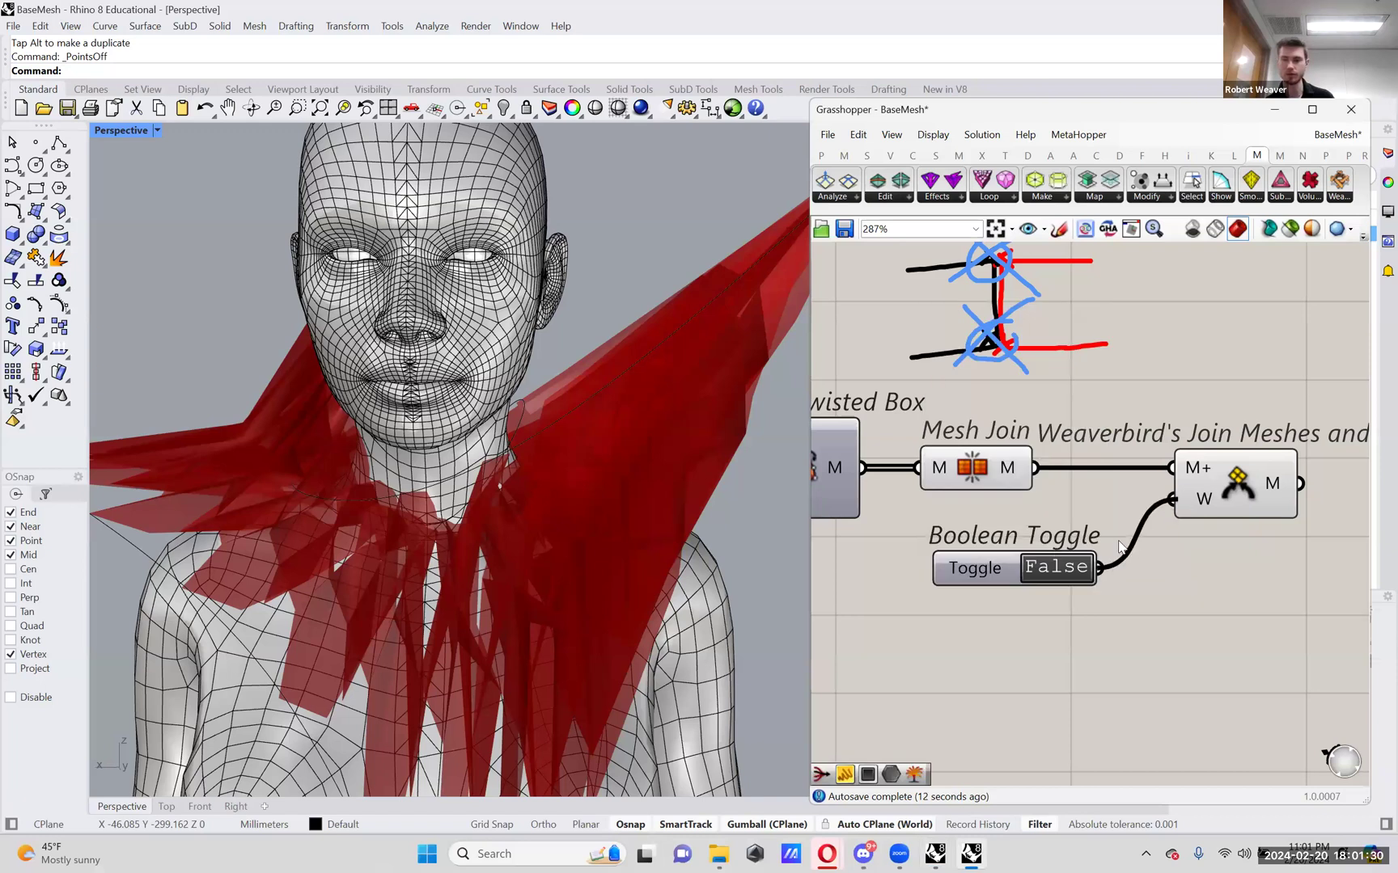
click(1069, 570)
- Turn off the preview of the Mesh Join component
right_drag(1181, 543, 1133, 563)
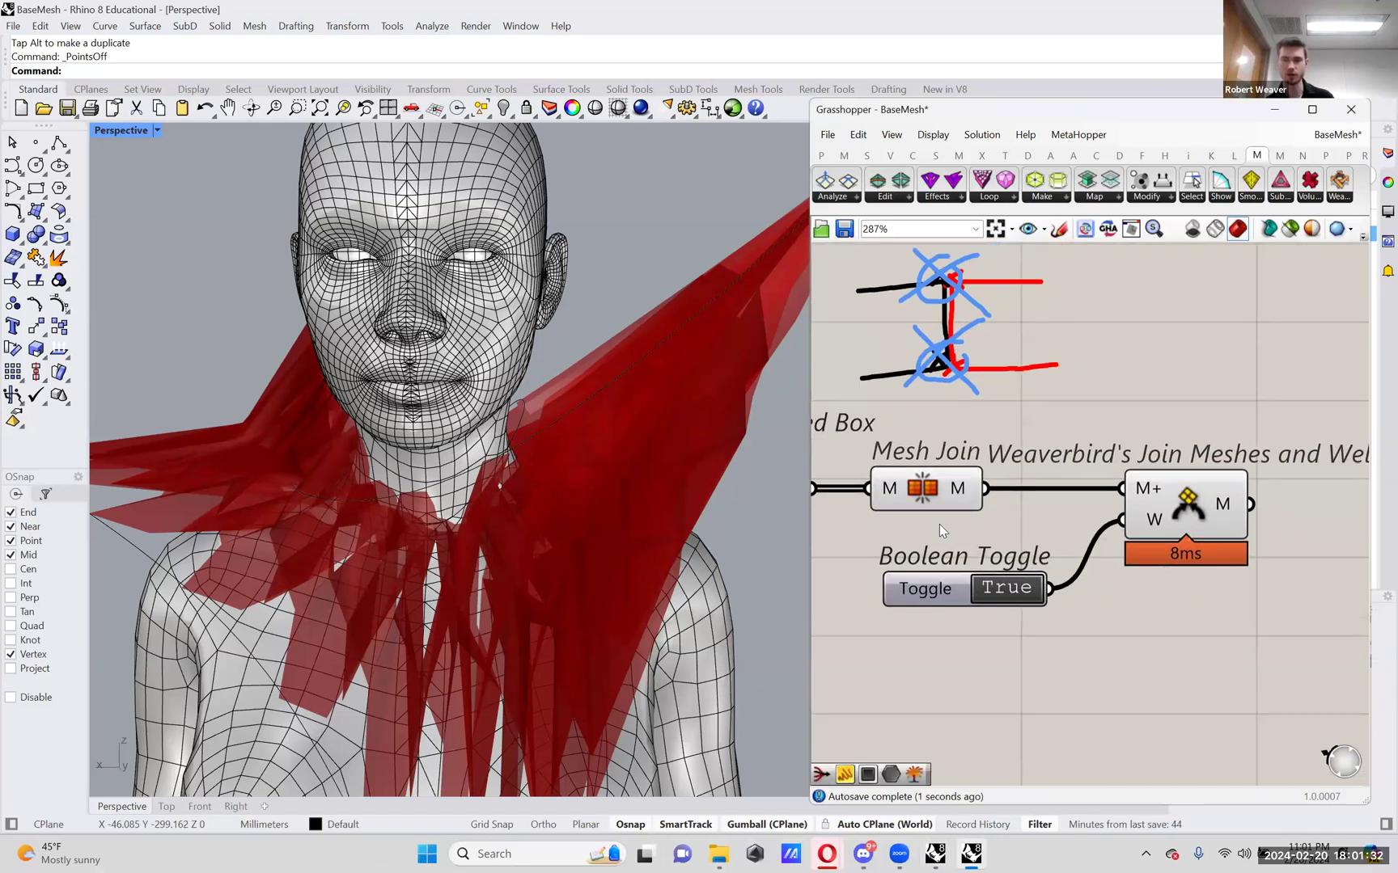
right_click(916, 495)
scroll(1067, 518, down, 2)
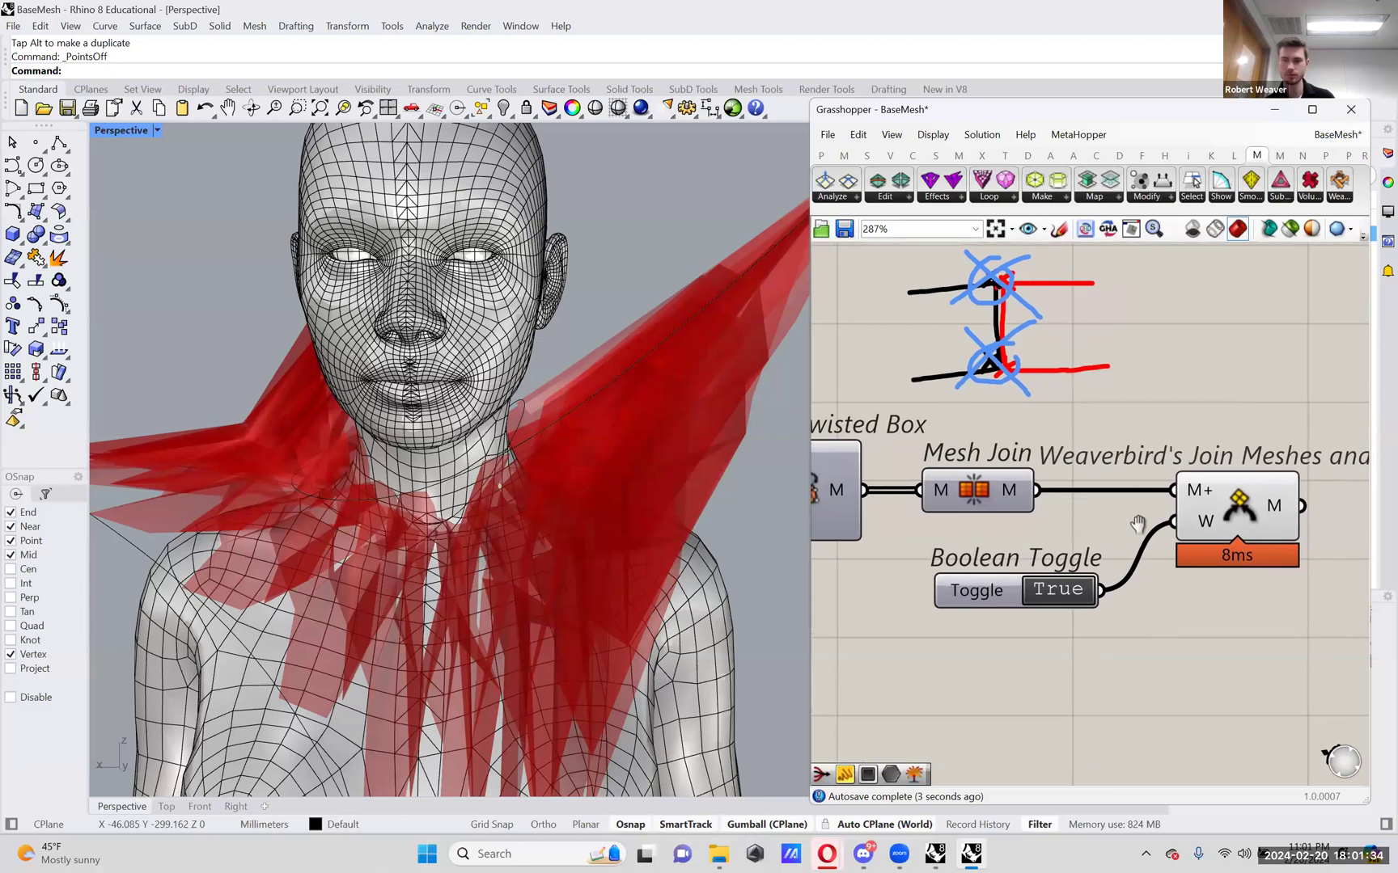
- Compare the vertex and face data in the M outputs of Join Meshes and Weld and Mesh Join
mouse_move(1331, 505)
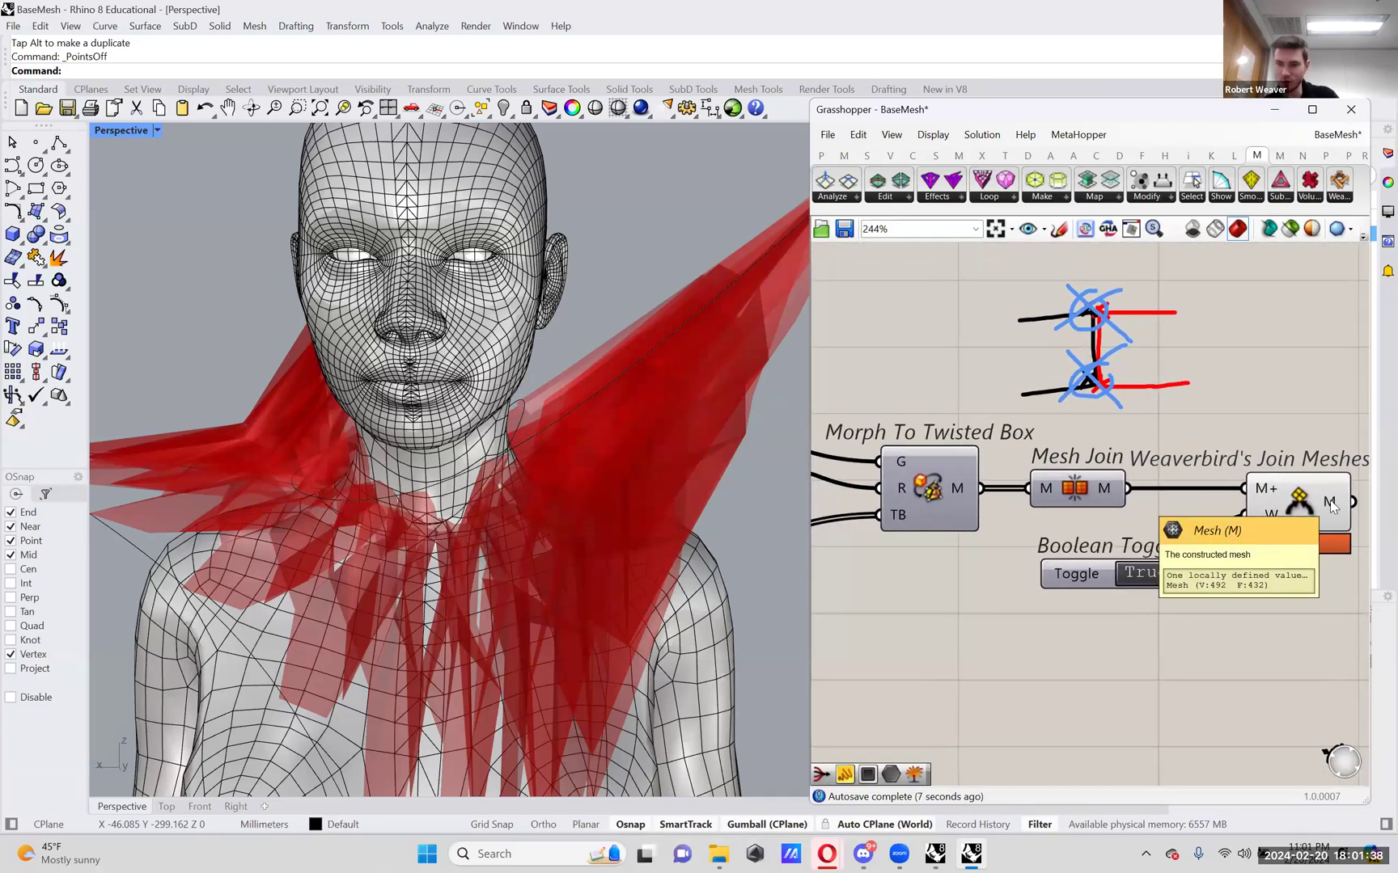
mouse_move(1110, 489)
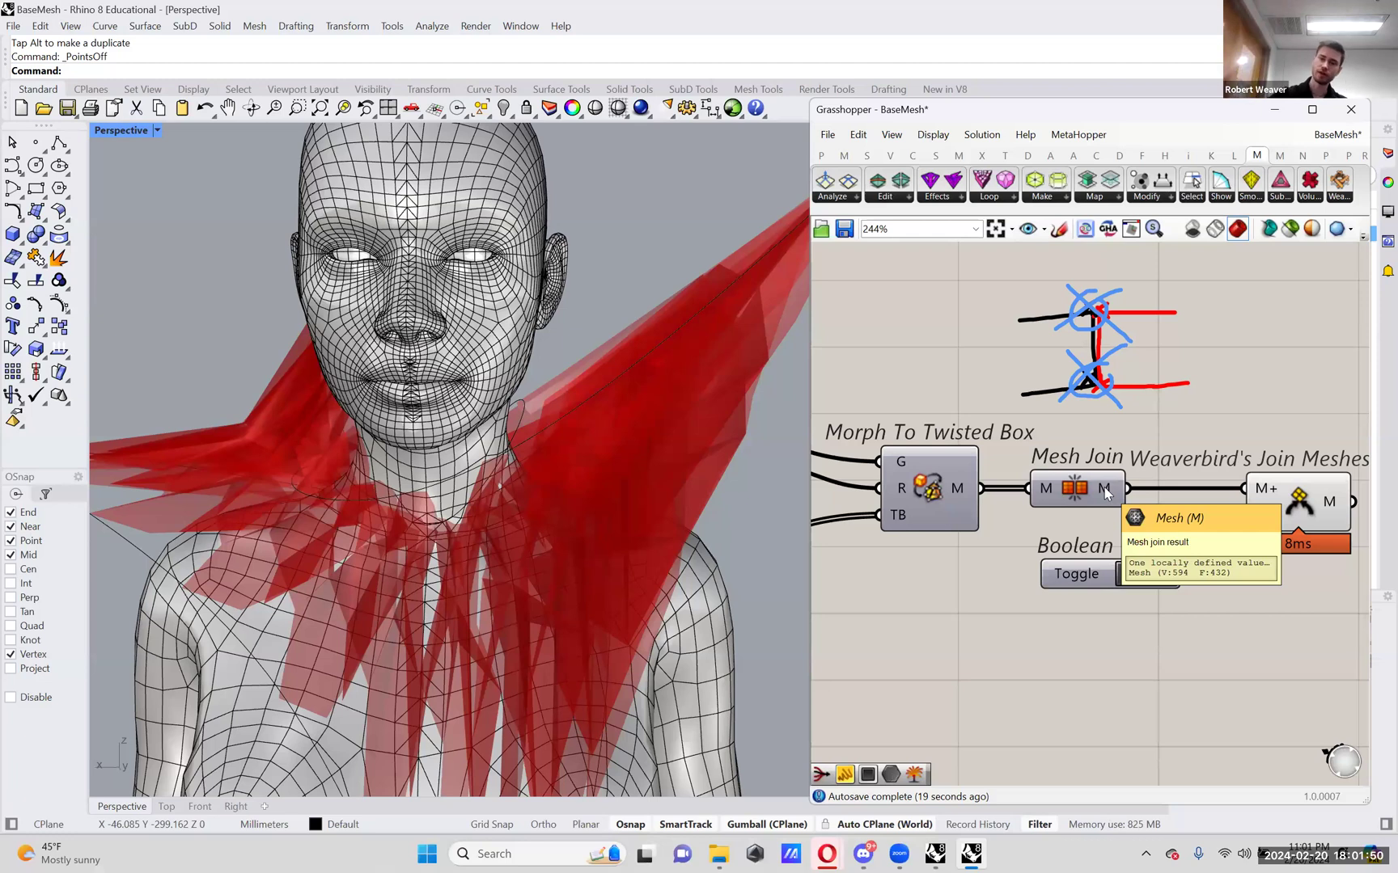
right_drag(1106, 493, 1059, 498)
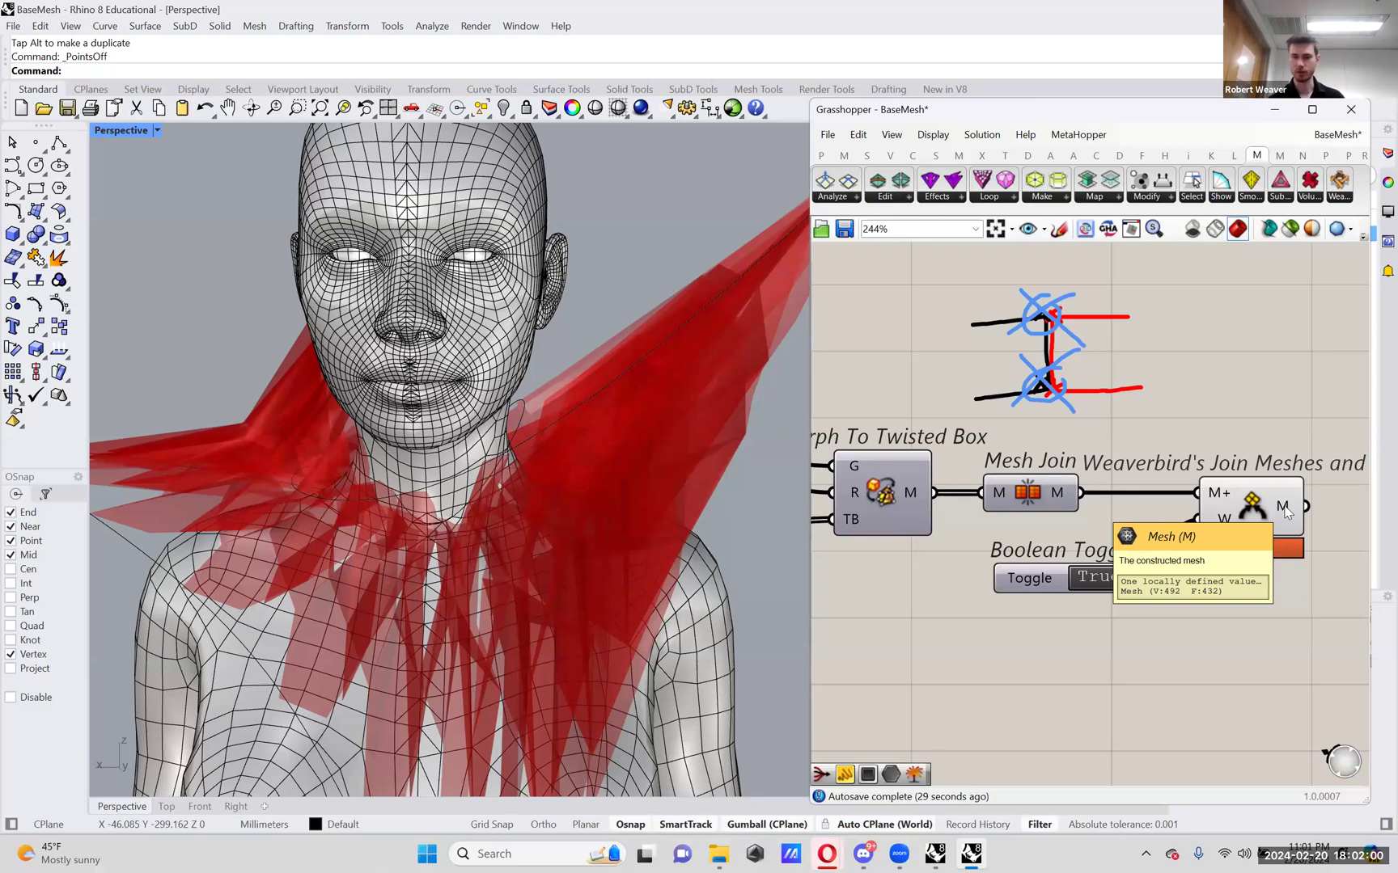
- Nudge the Boolean Toggle upward and delete the explanatory sketches above the mesh components
drag(1049, 579, 1044, 574)
right_drag(1280, 512, 1194, 525)
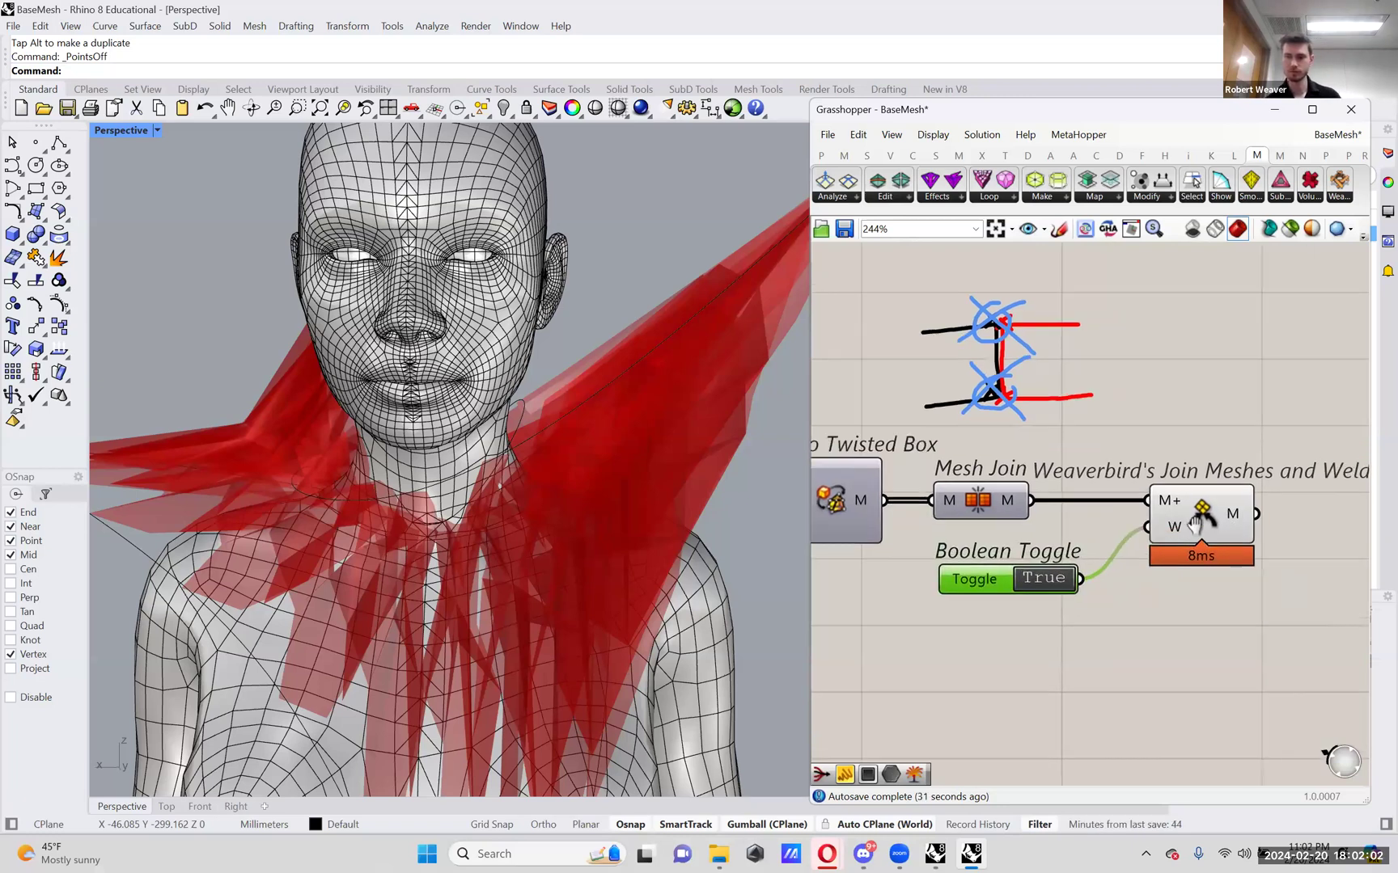
scroll(1196, 525, down, 3)
mouse_move(1151, 436)
mouse_down()
mouse_move(1069, 395)
mouse_move(998, 323)
mouse_up()
key(Delete)
right_drag(1136, 443, 1176, 427)
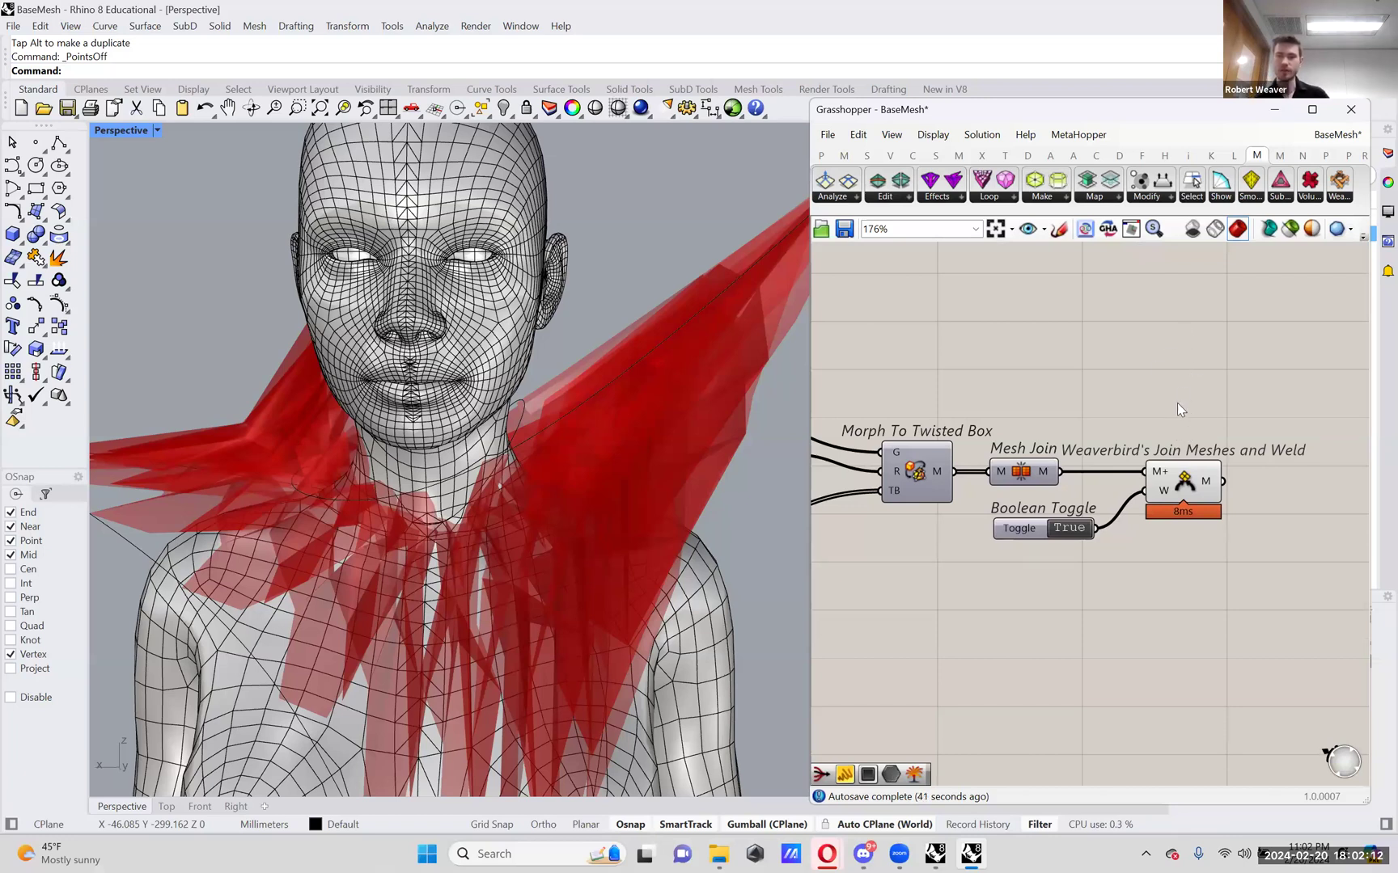
right_click(1183, 477)
click(1183, 407)
right_drag(1220, 380, 1189, 378)
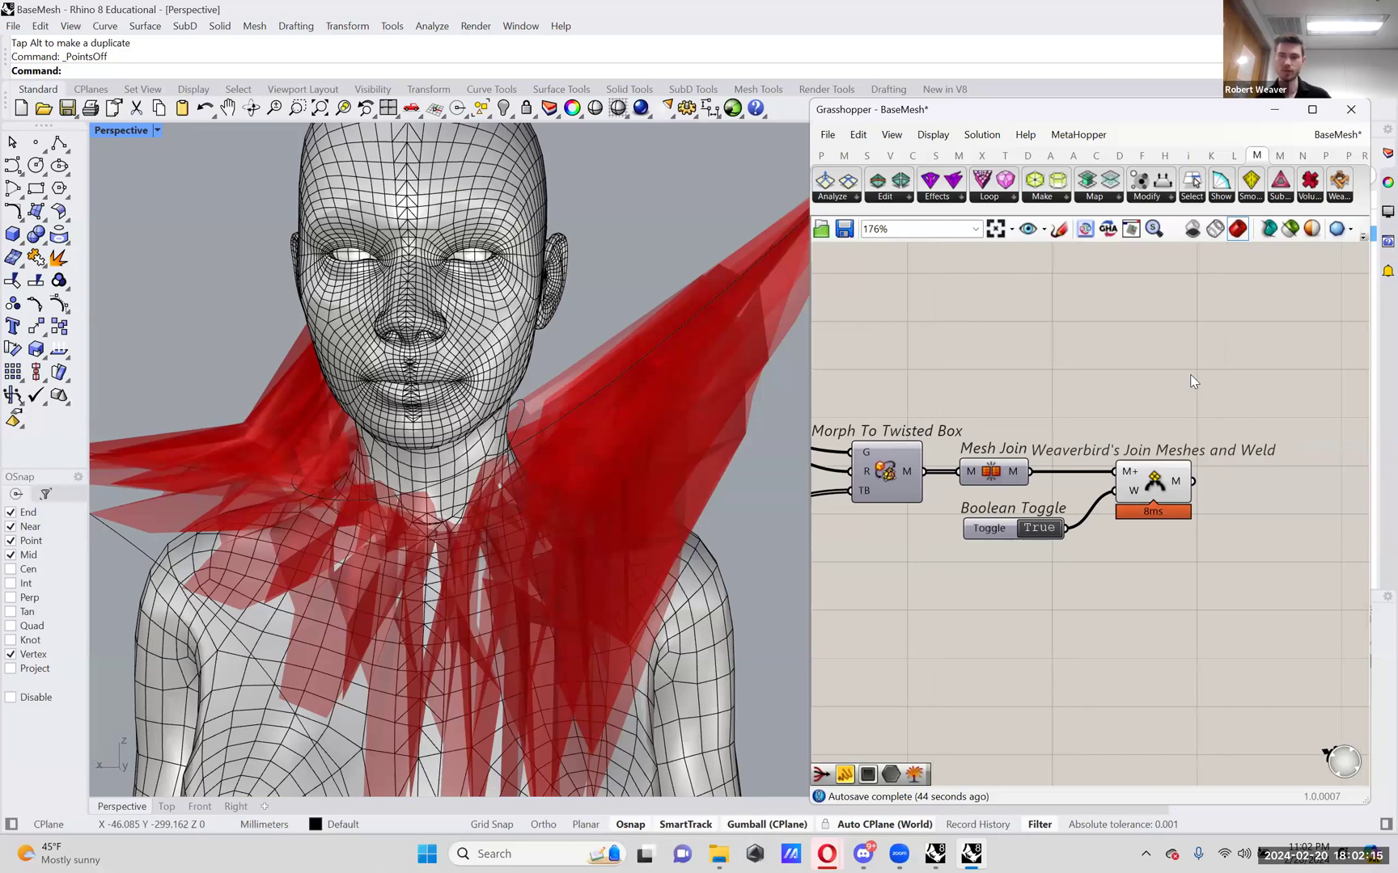
- Widen the node canvas window and add a Weaverbird's Catmull-Clark Subdivision component beside Join Meshes and Weld
click(1328, 156)
drag(812, 287, 564, 287)
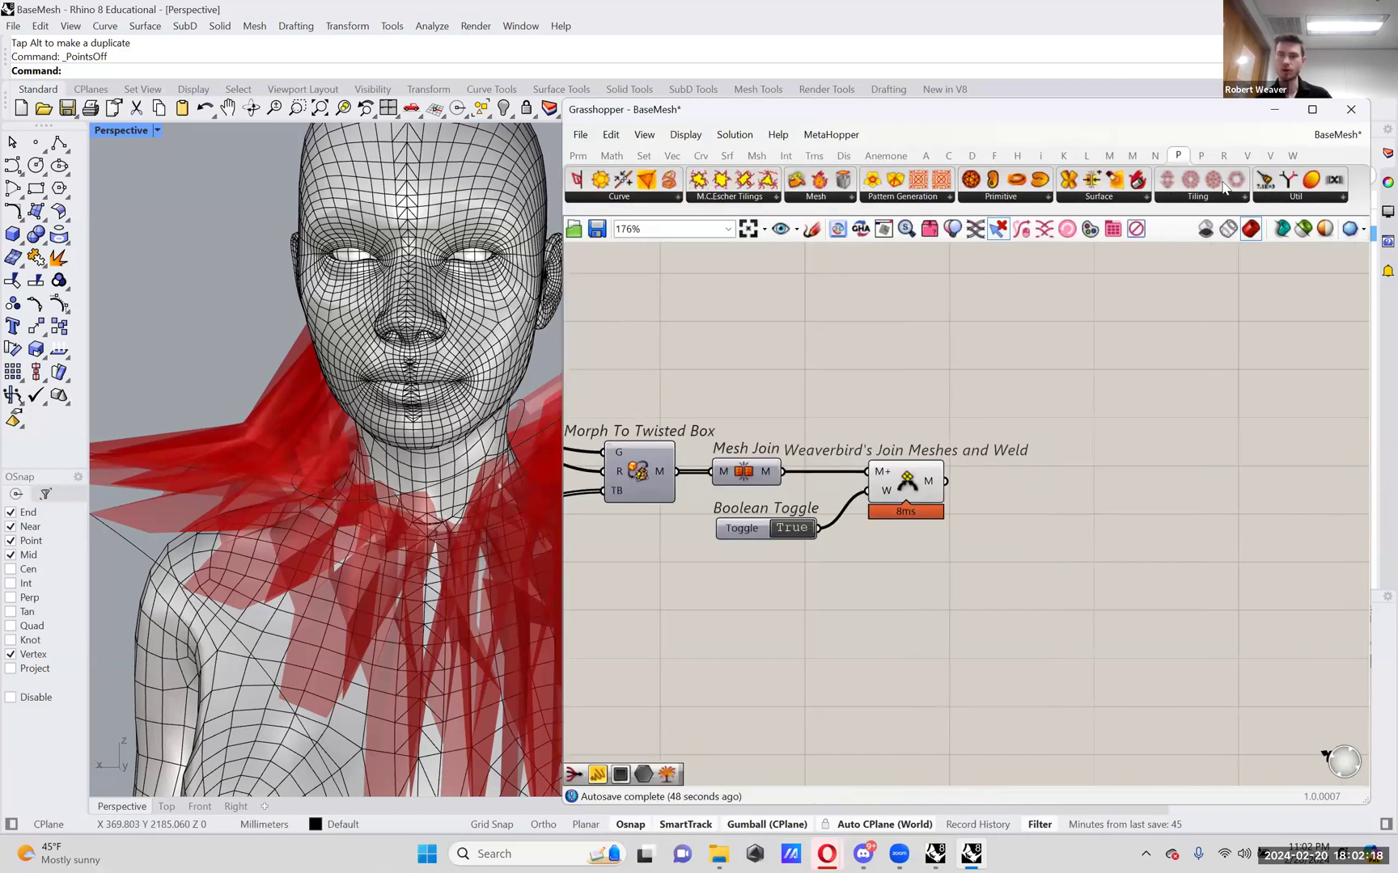
click(1292, 155)
click(1069, 198)
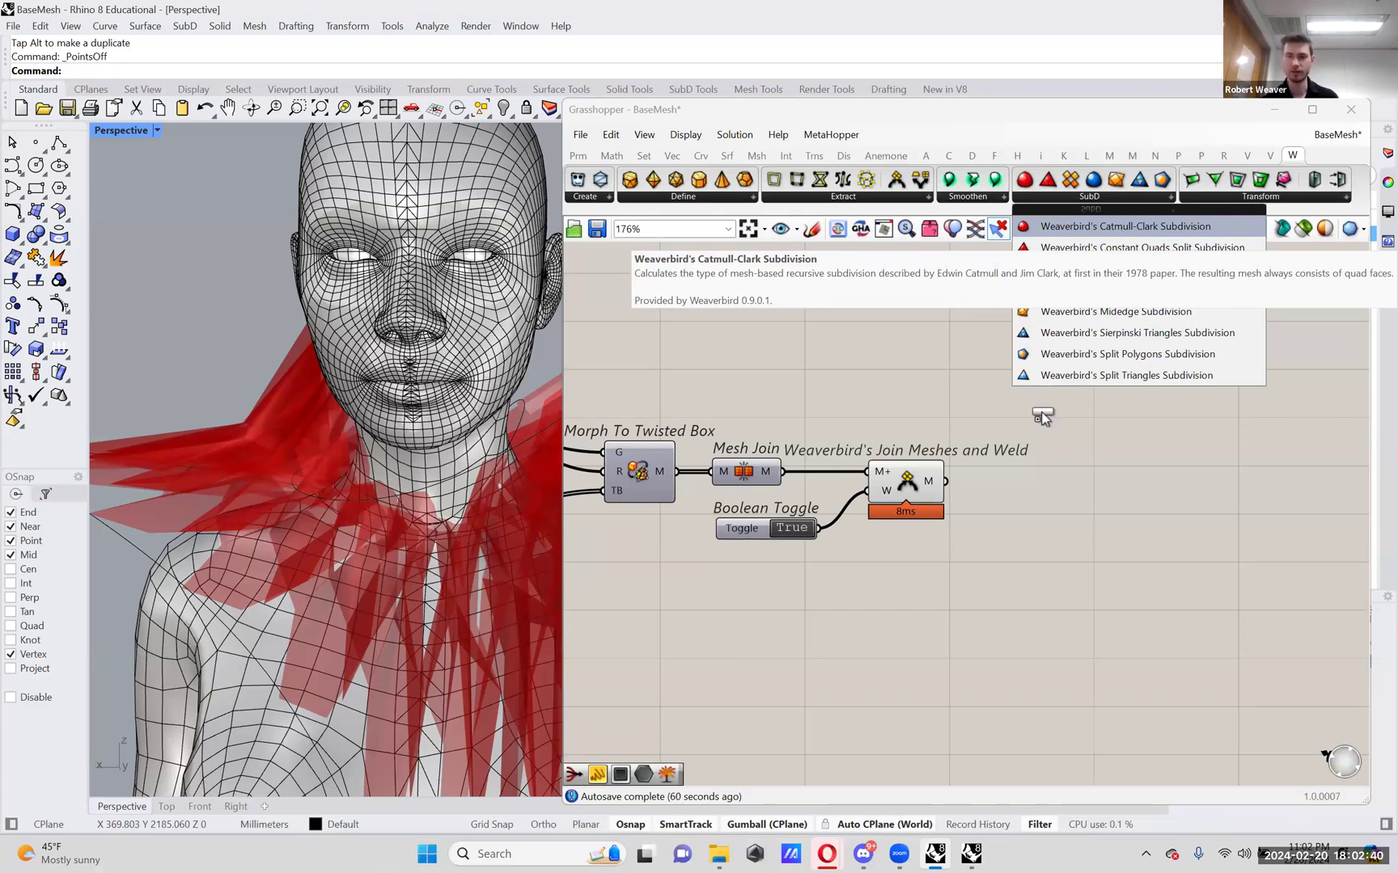
click(1123, 236)
click(1066, 508)
- Connect Join Meshes and Weld's M output to Catmull-Clark Subdivision's M input, and turn off Join Meshes and Weld's preview
scroll(1029, 500, up, 2)
drag(976, 474, 1134, 503)
right_drag(884, 490, 905, 491)
right_click(905, 492)
click(922, 497)
- Examine the subdivided collar around the neck and the mesh data in the Join Meshes and Weld and Catmull-Clark outputs
scroll(266, 452, down, 3)
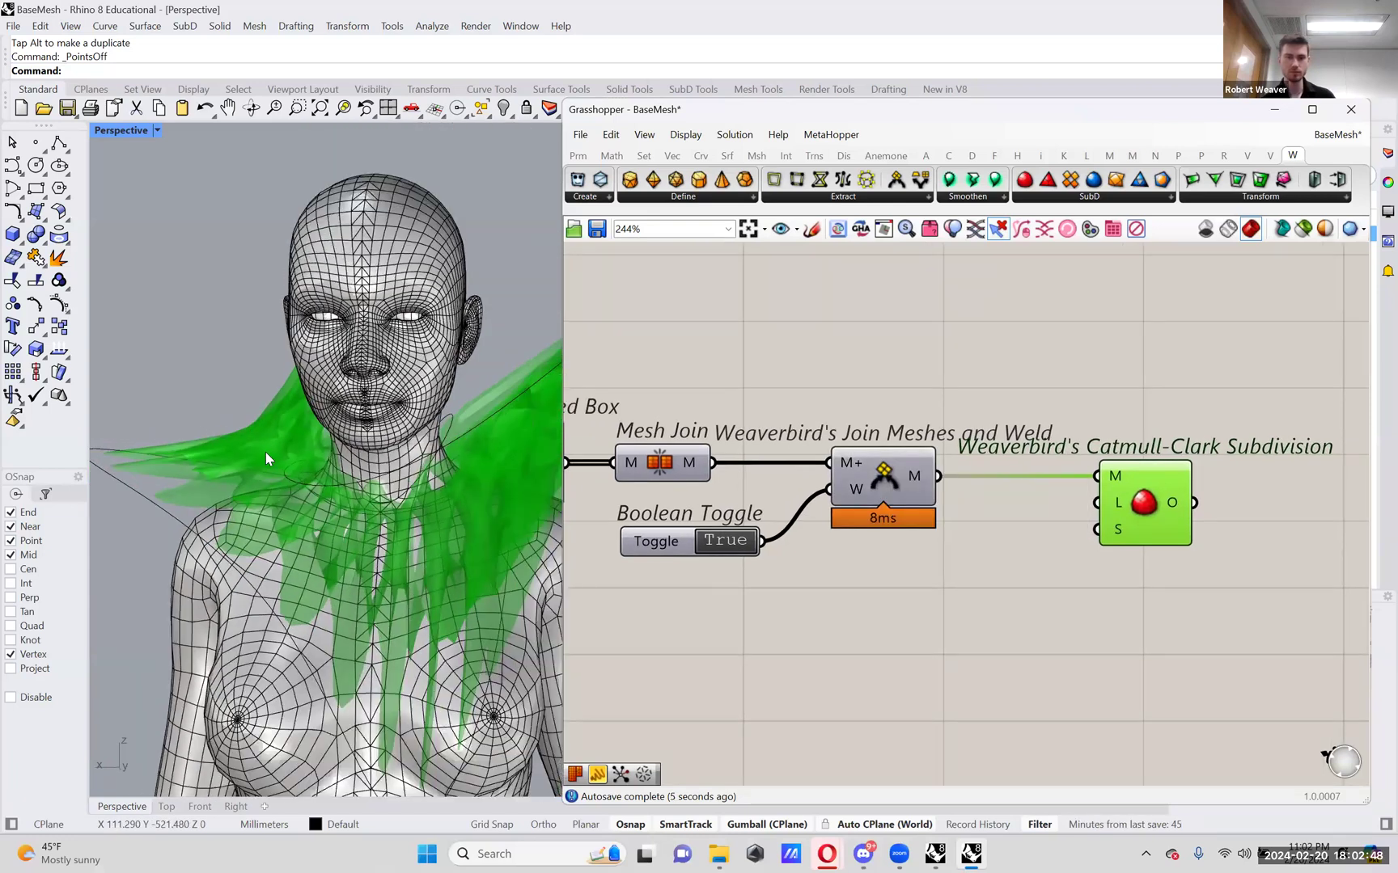
scroll(265, 452, down, 4)
right_drag(393, 450, 406, 440)
scroll(406, 440, up, 2)
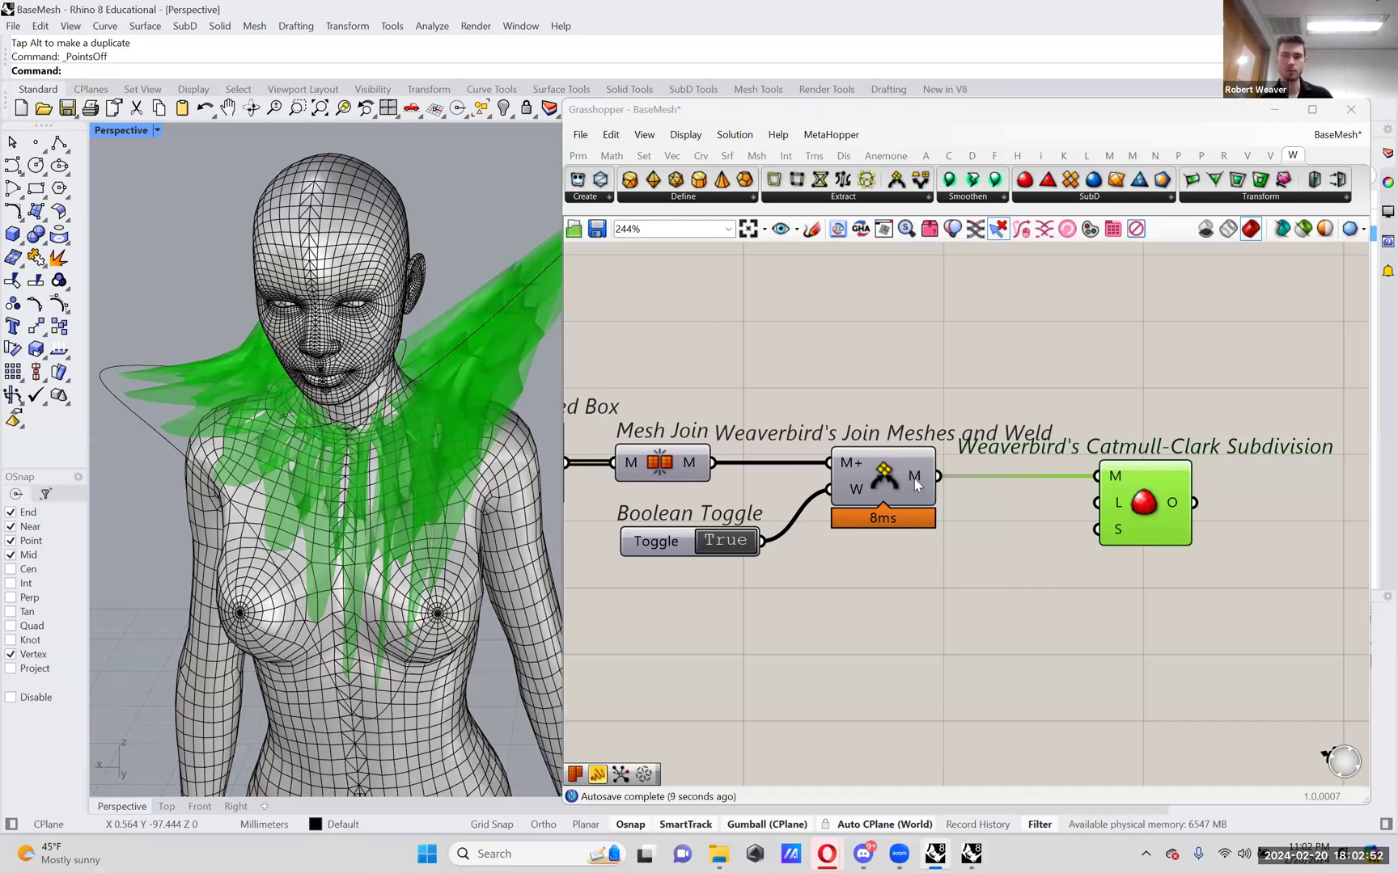
mouse_move(914, 478)
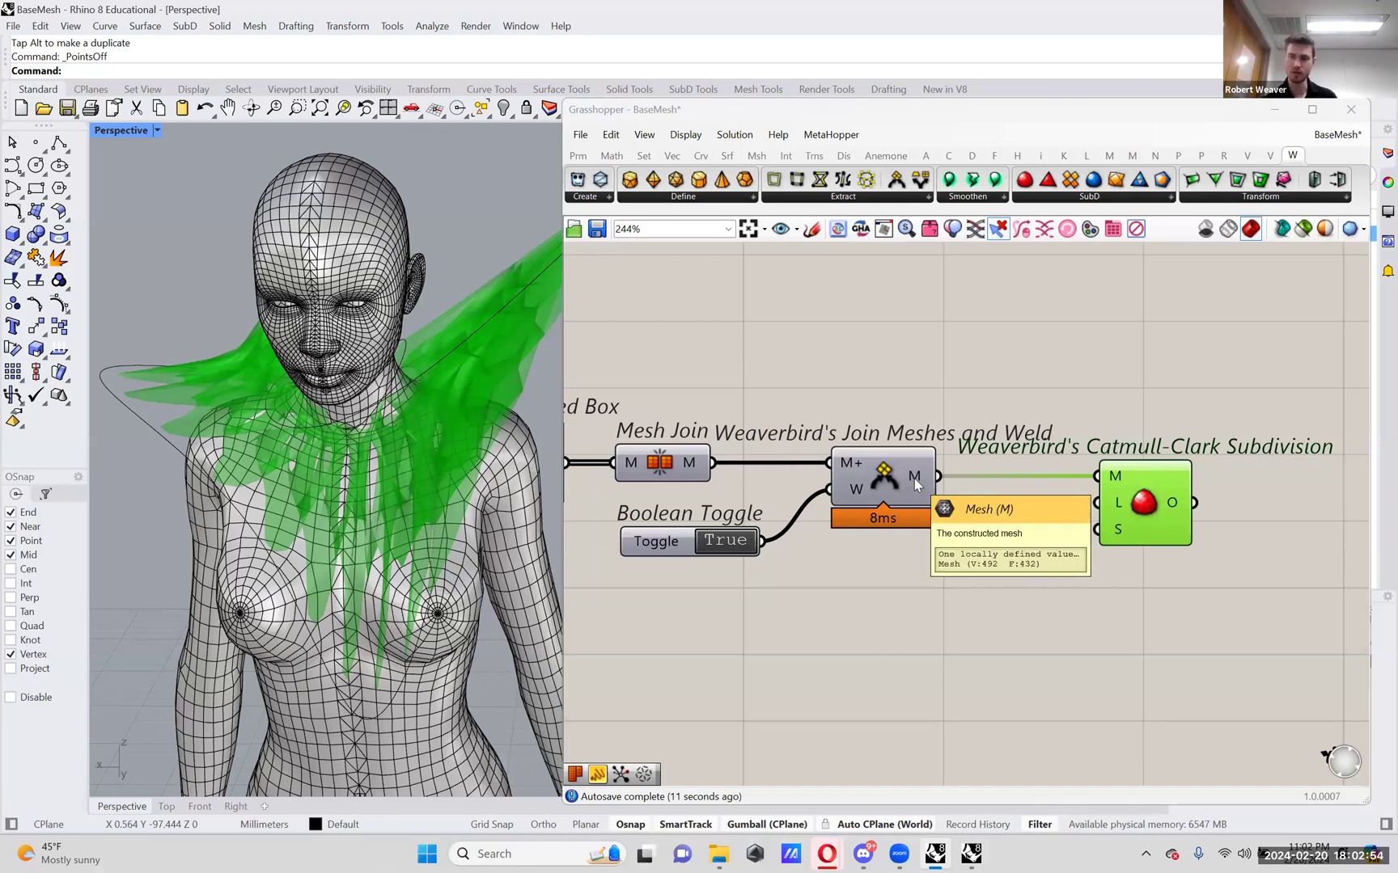
mouse_move(1174, 505)
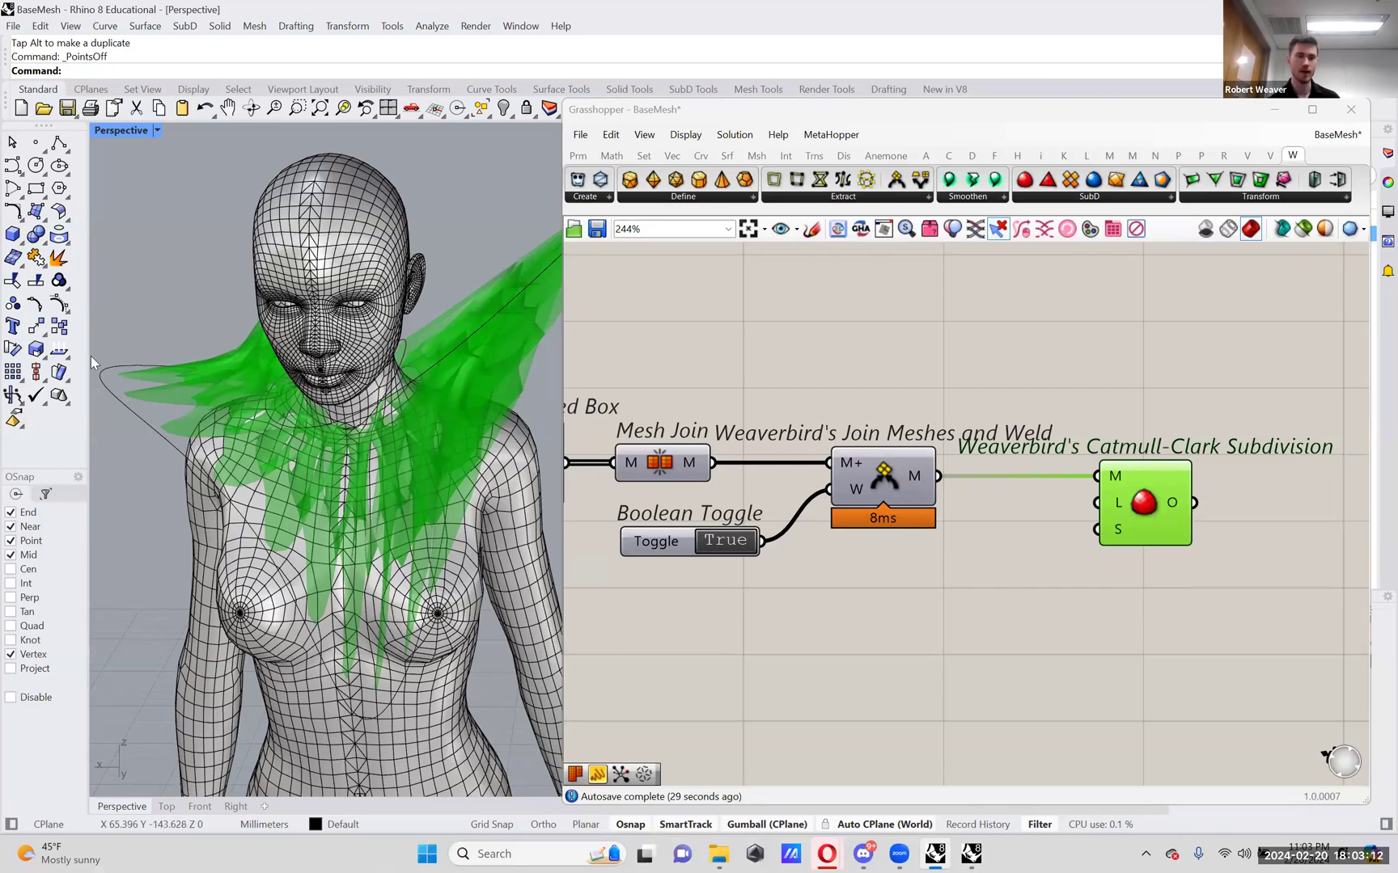
- Examine the subdivided collar around the neck with the Join Meshes and Weld component selected for comparison
scroll(113, 371, up, 1)
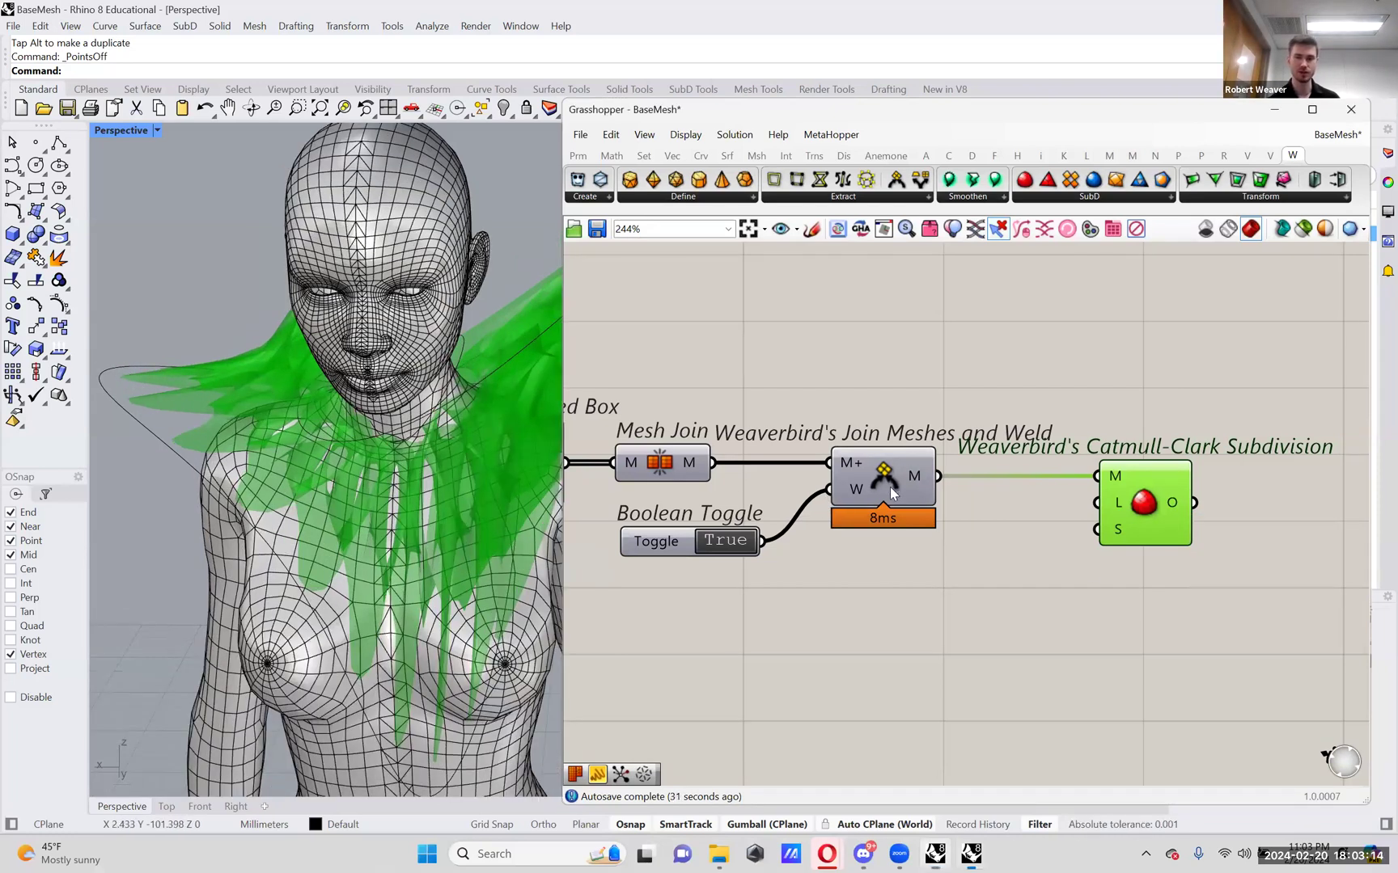
click(890, 485)
right_drag(289, 387, 299, 449)
right_click(886, 481)
click(918, 516)
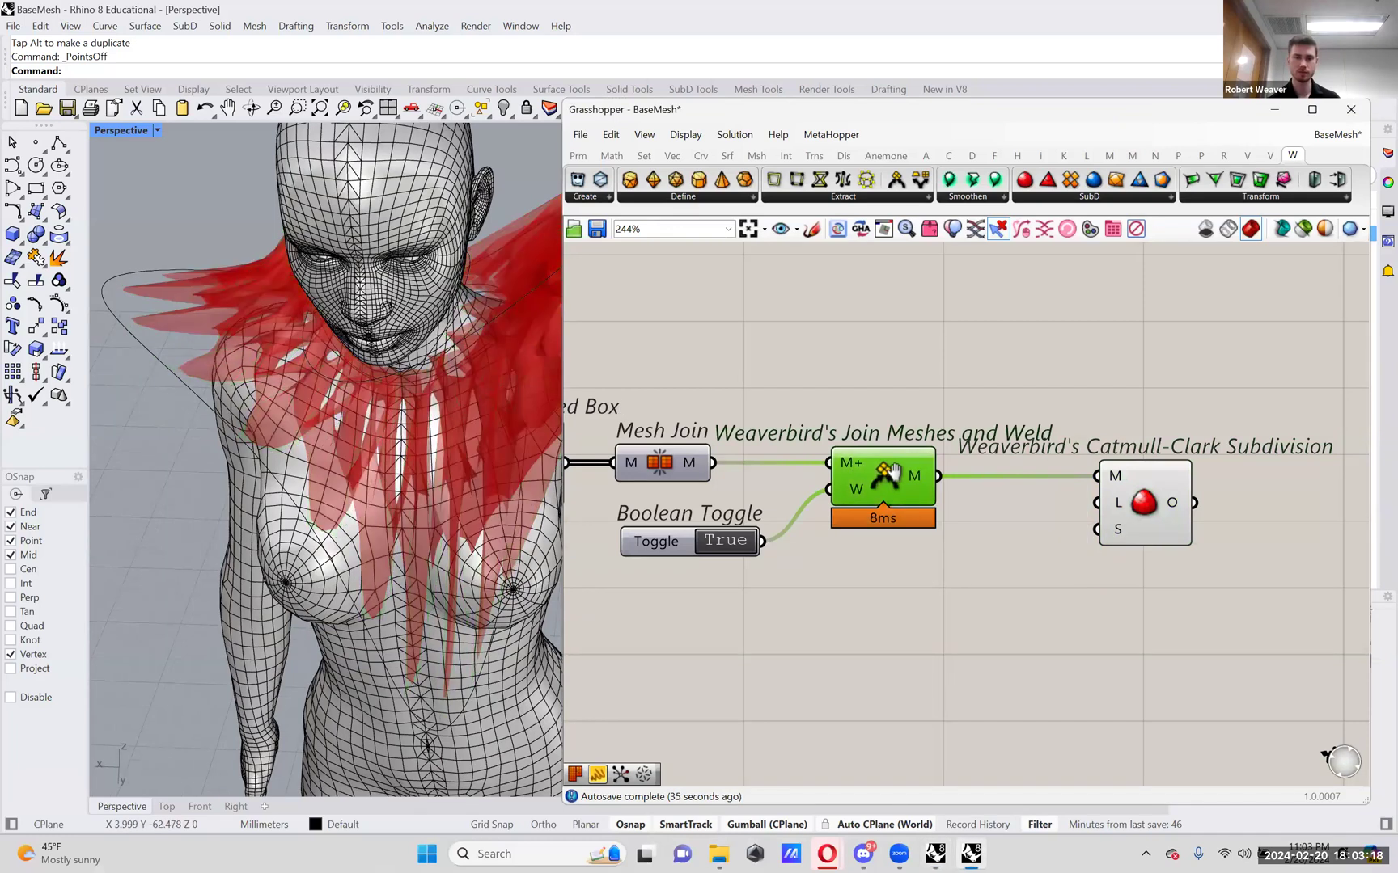
right_drag(435, 459, 438, 396)
- Try feeding Morph To Twisted Box's M output directly into Catmull-Clark Subdivision's M input
right_drag(937, 401, 1070, 436)
scroll(675, 484, down, 1)
drag(750, 486, 1213, 424)
click(1083, 358)
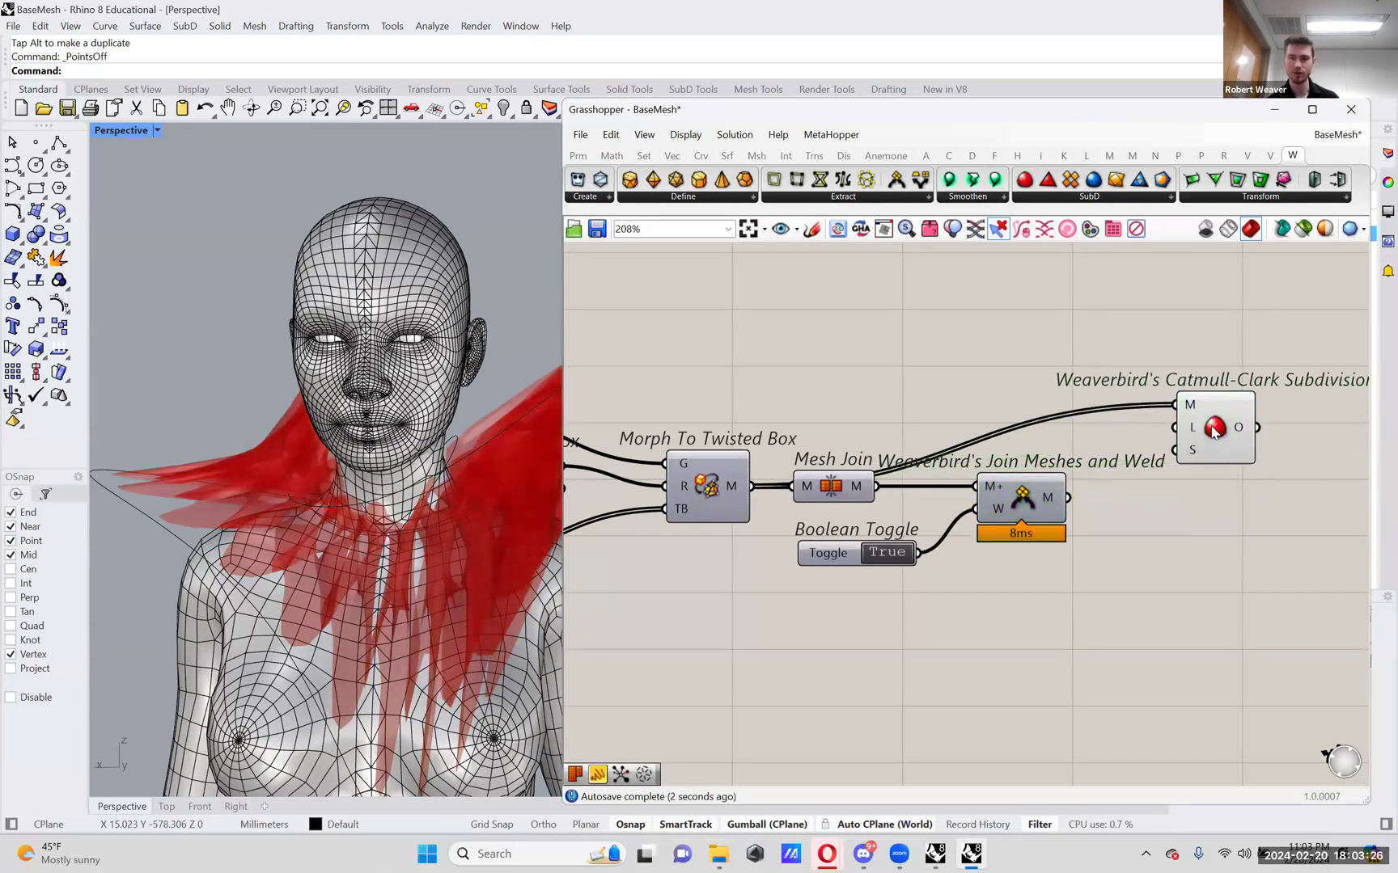
click(1210, 426)
- Try Mesh Join's M output as Catmull-Clark Subdivision's M input and restore the connection from Join Meshes and Weld's M output
drag(1069, 498, 1175, 412)
shift+drag(876, 486, 1173, 404)
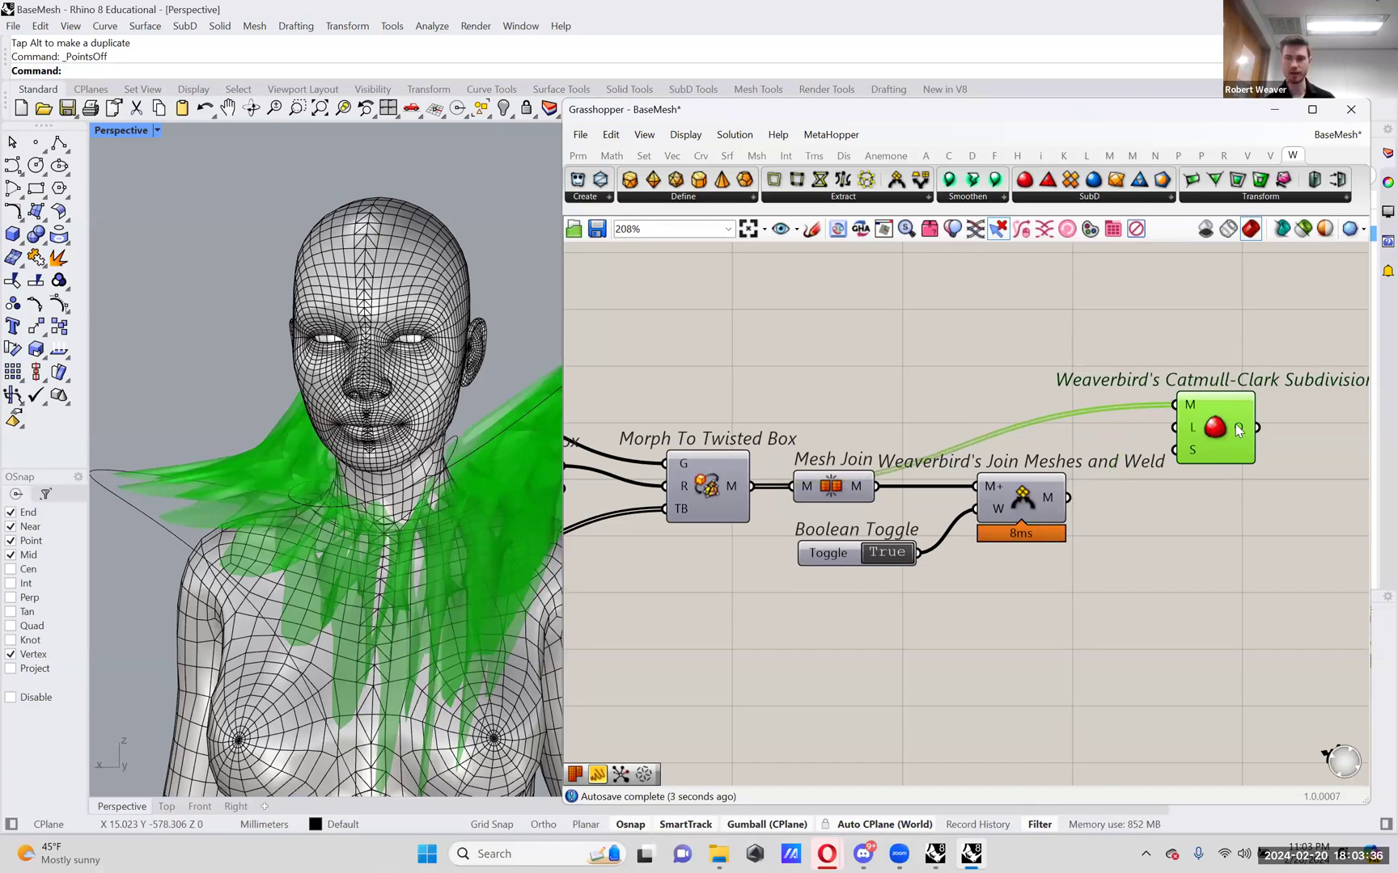
mouse_move(1210, 447)
drag(1067, 497, 1174, 404)
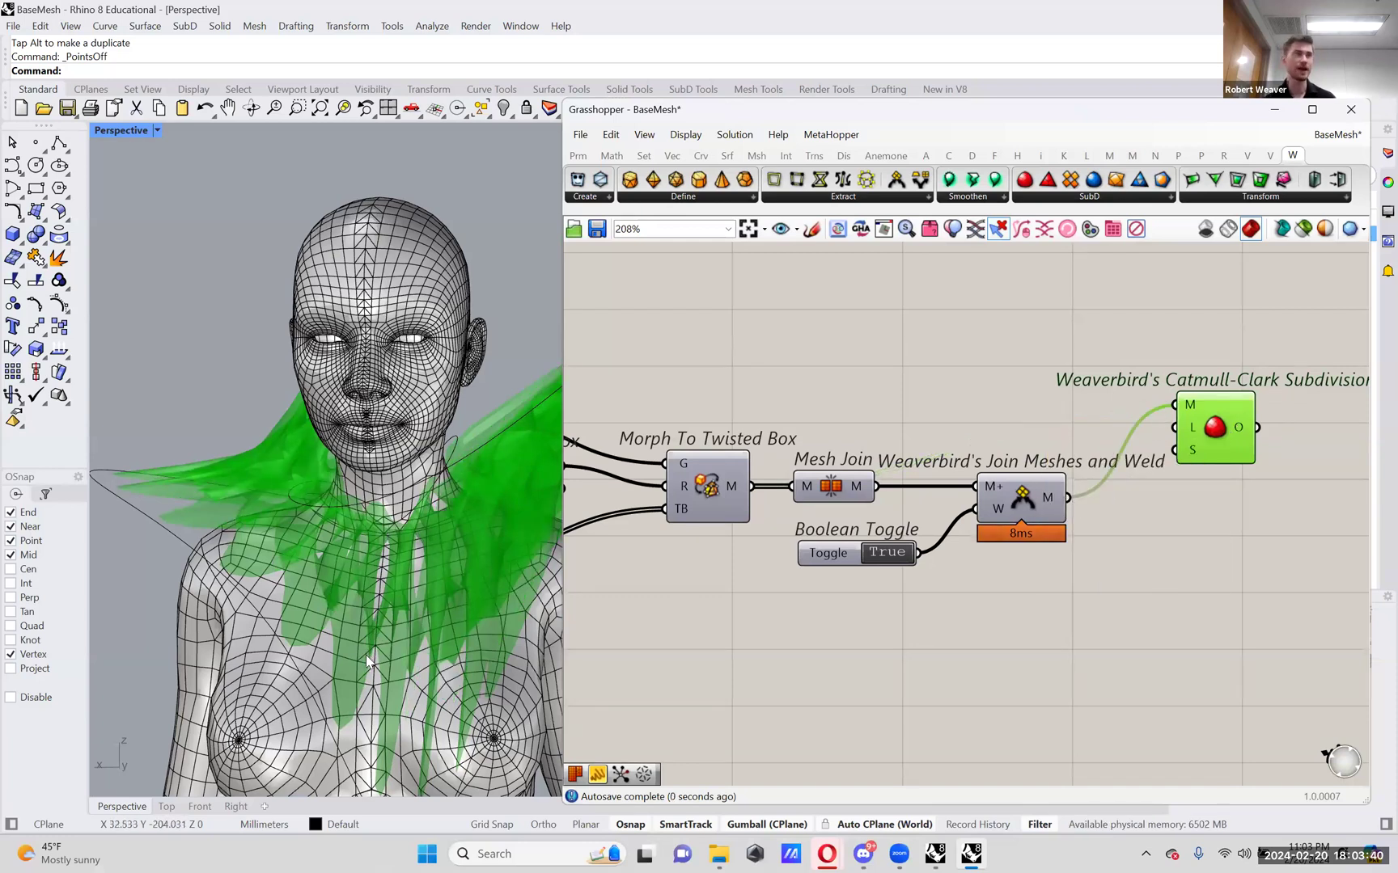
right_drag(366, 656, 395, 624)
- Move Catmull-Clark Subdivision down beside Join Meshes and Weld, clear the selection and check the collar
drag(1205, 429, 1143, 521)
click(1372, 639)
right_drag(1173, 567, 1027, 557)
drag(1009, 514, 1036, 513)
right_drag(449, 522, 437, 473)
click(744, 416)
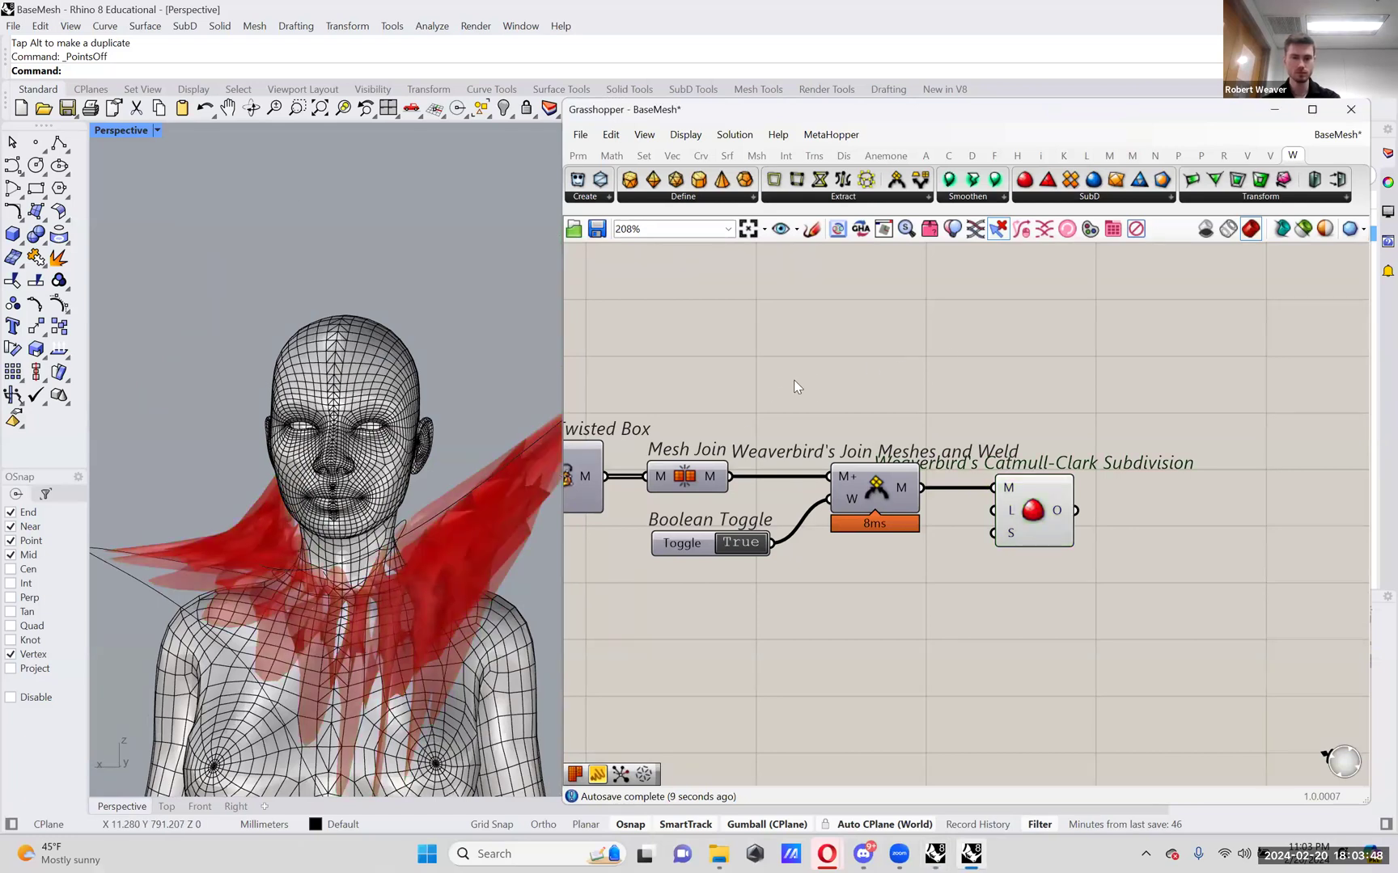
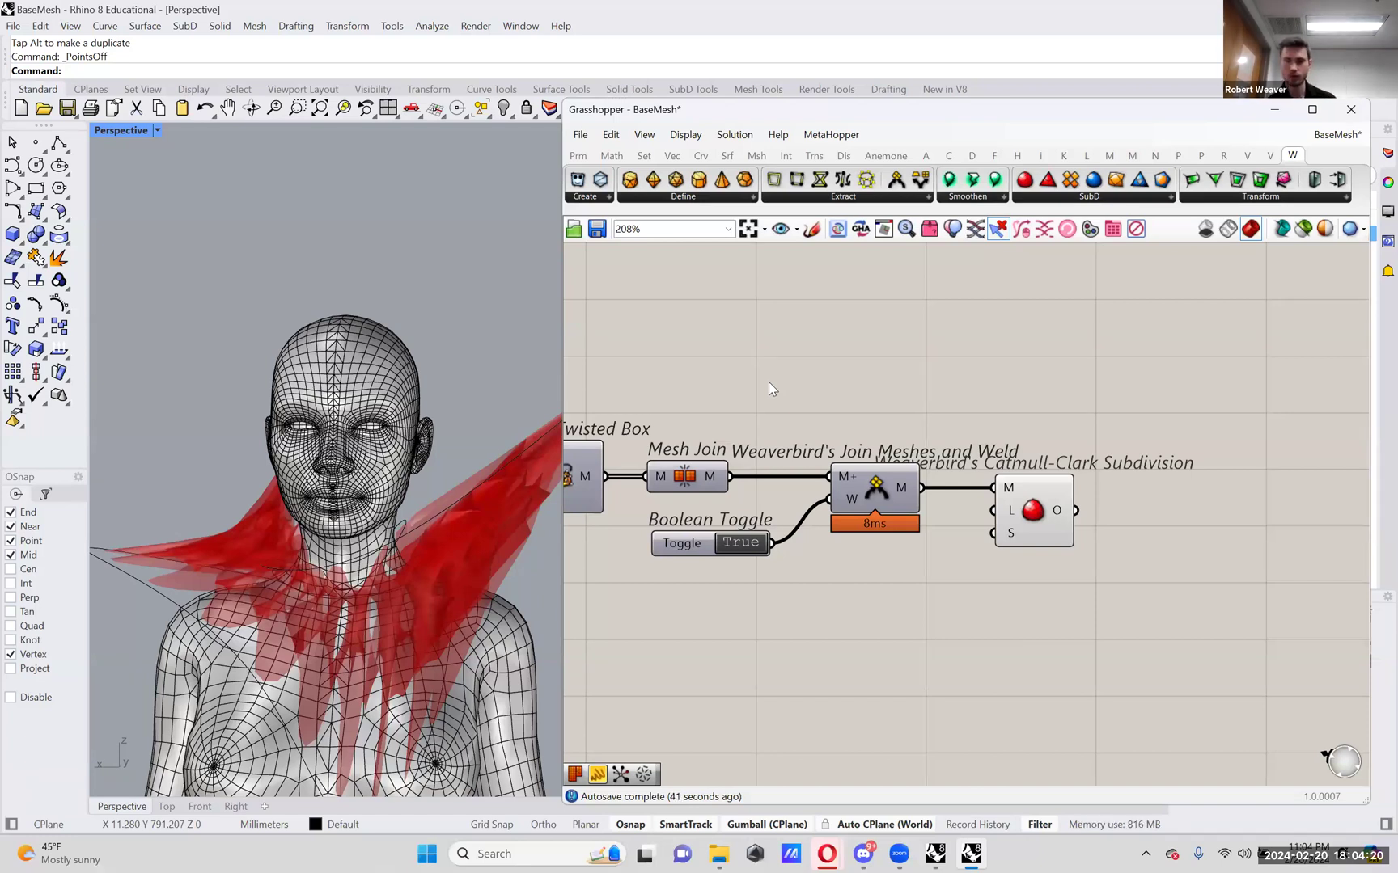
right_click(1034, 496)
click(1029, 415)
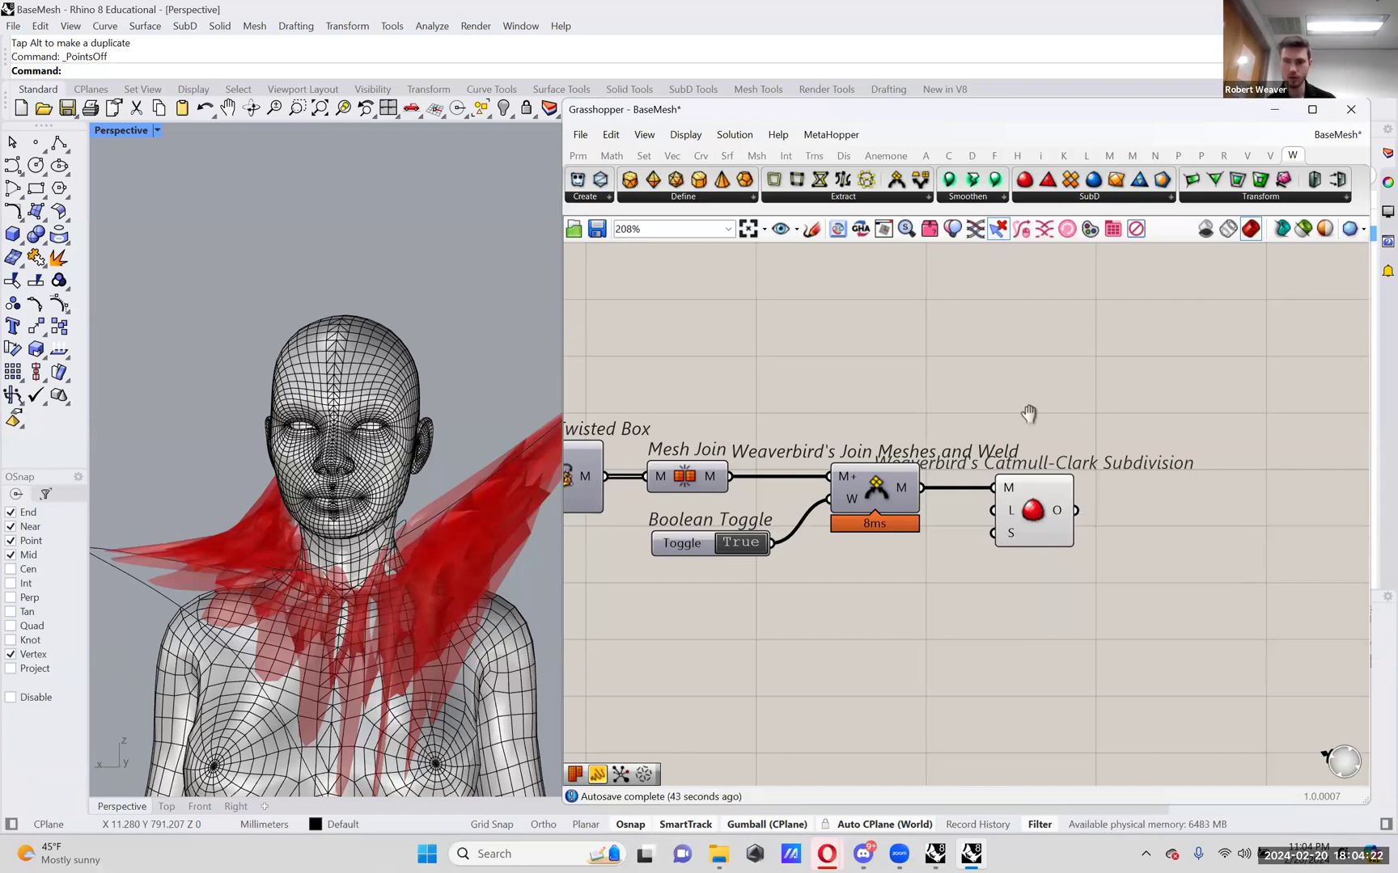
right_drag(1117, 465, 991, 502)
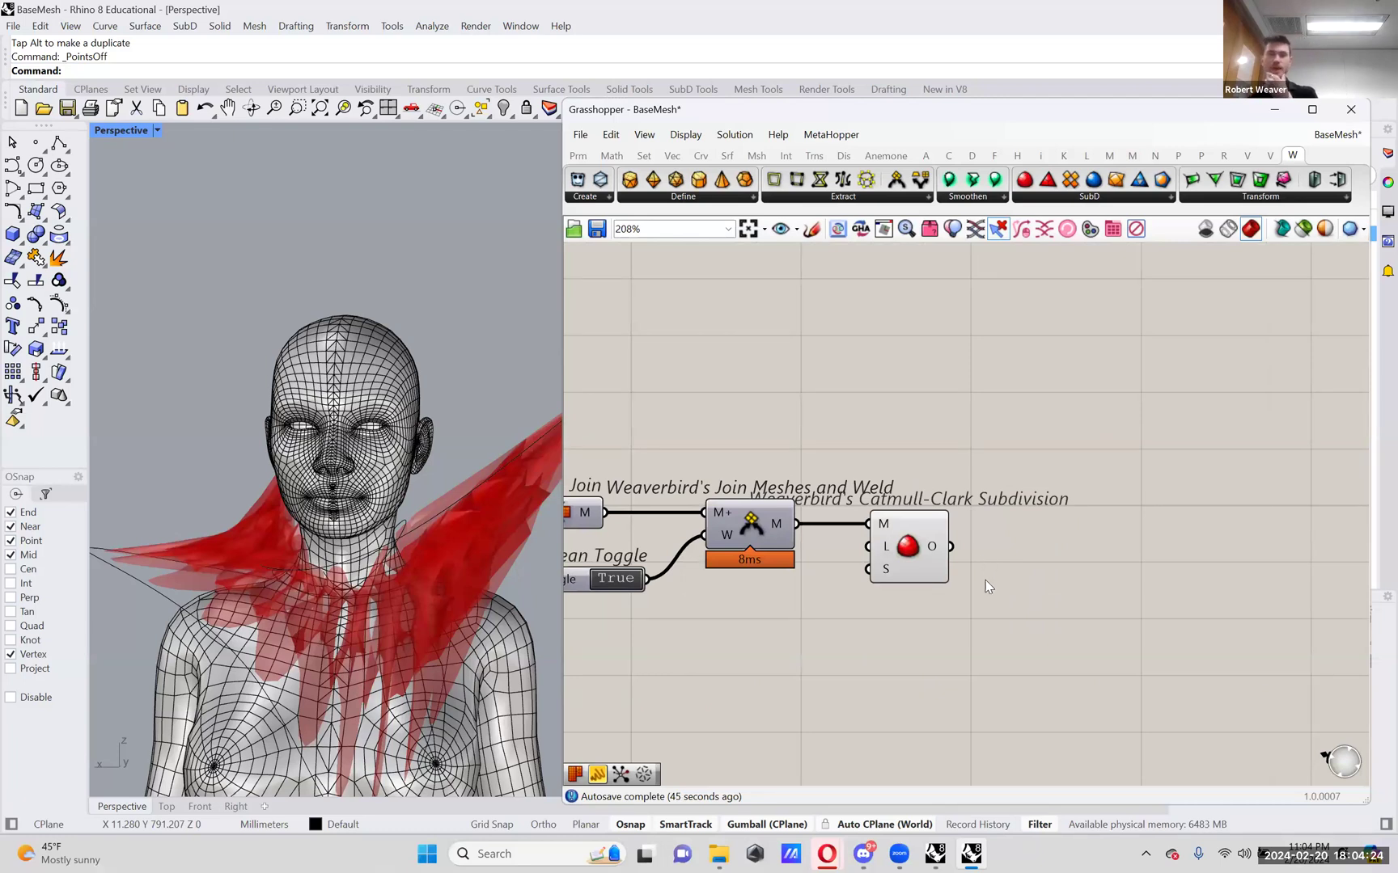
scroll(437, 552, up, 3)
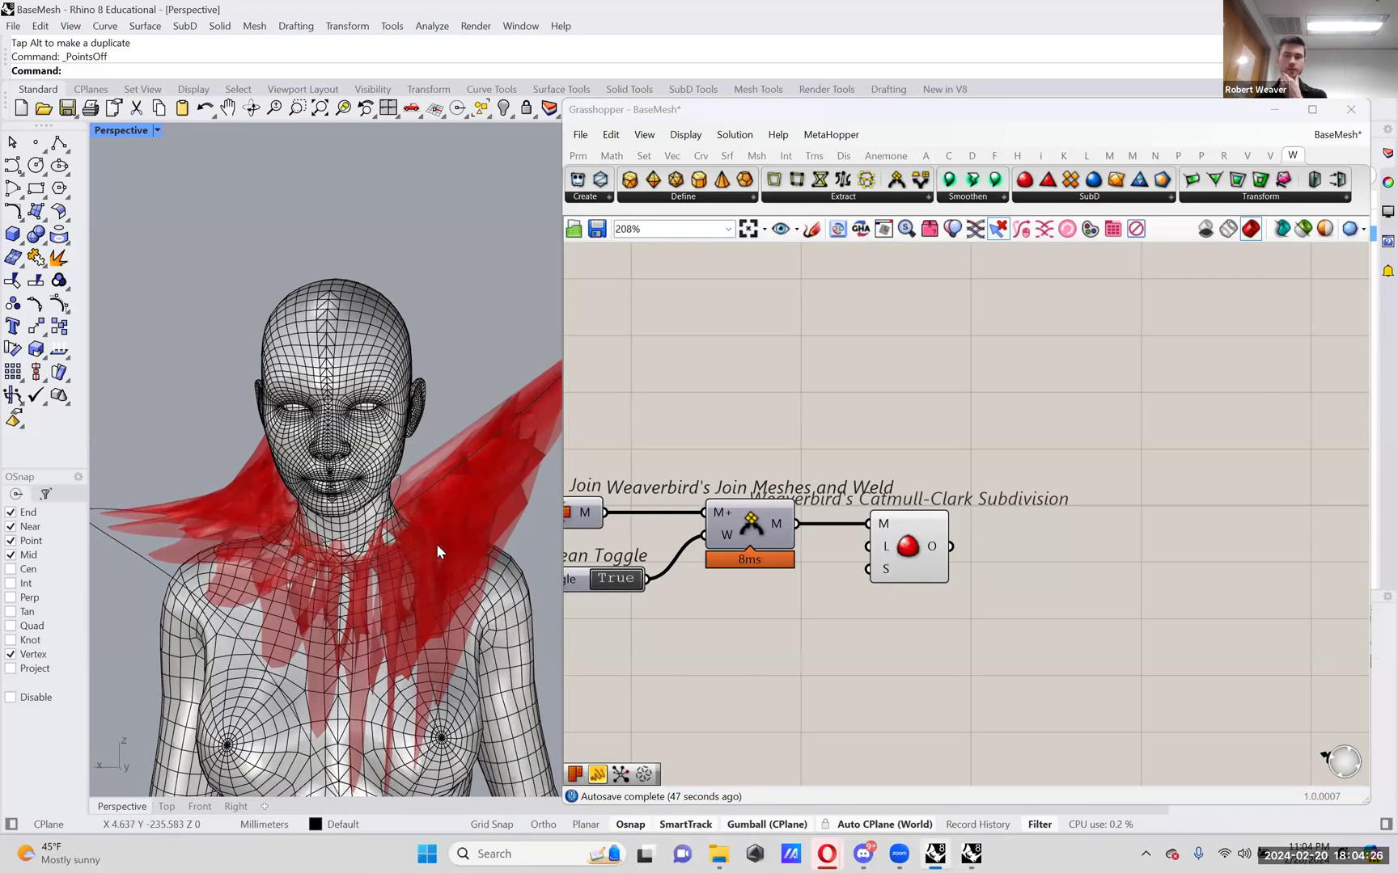
- Inspect the subdivided collar's edges with a Mesh Edges component fed by Catmull-Clark Subdivision's O output, and delete that component
right_drag(1101, 591, 1121, 547)
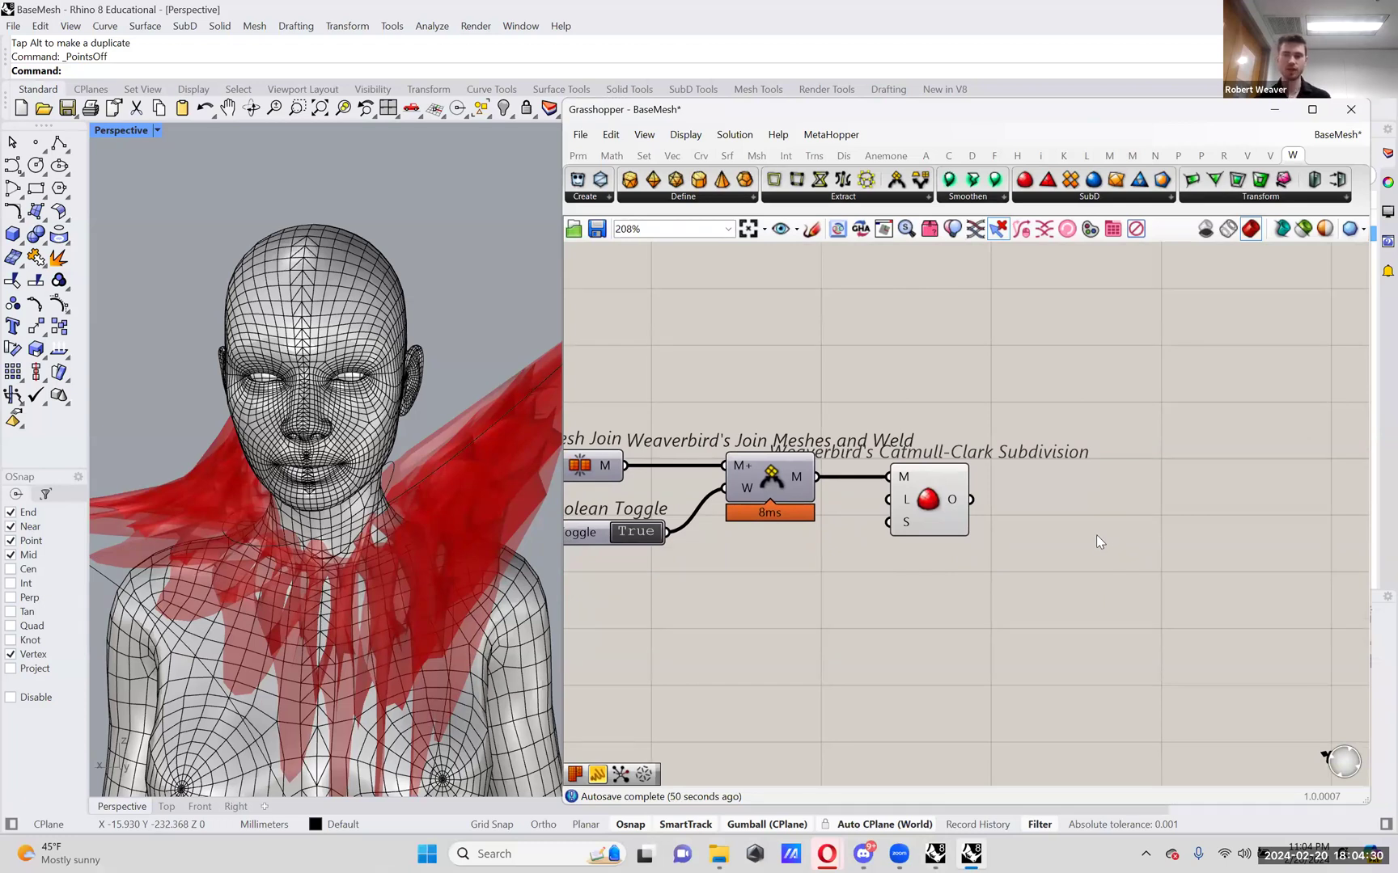
double_click(1068, 542)
text(mes edg)
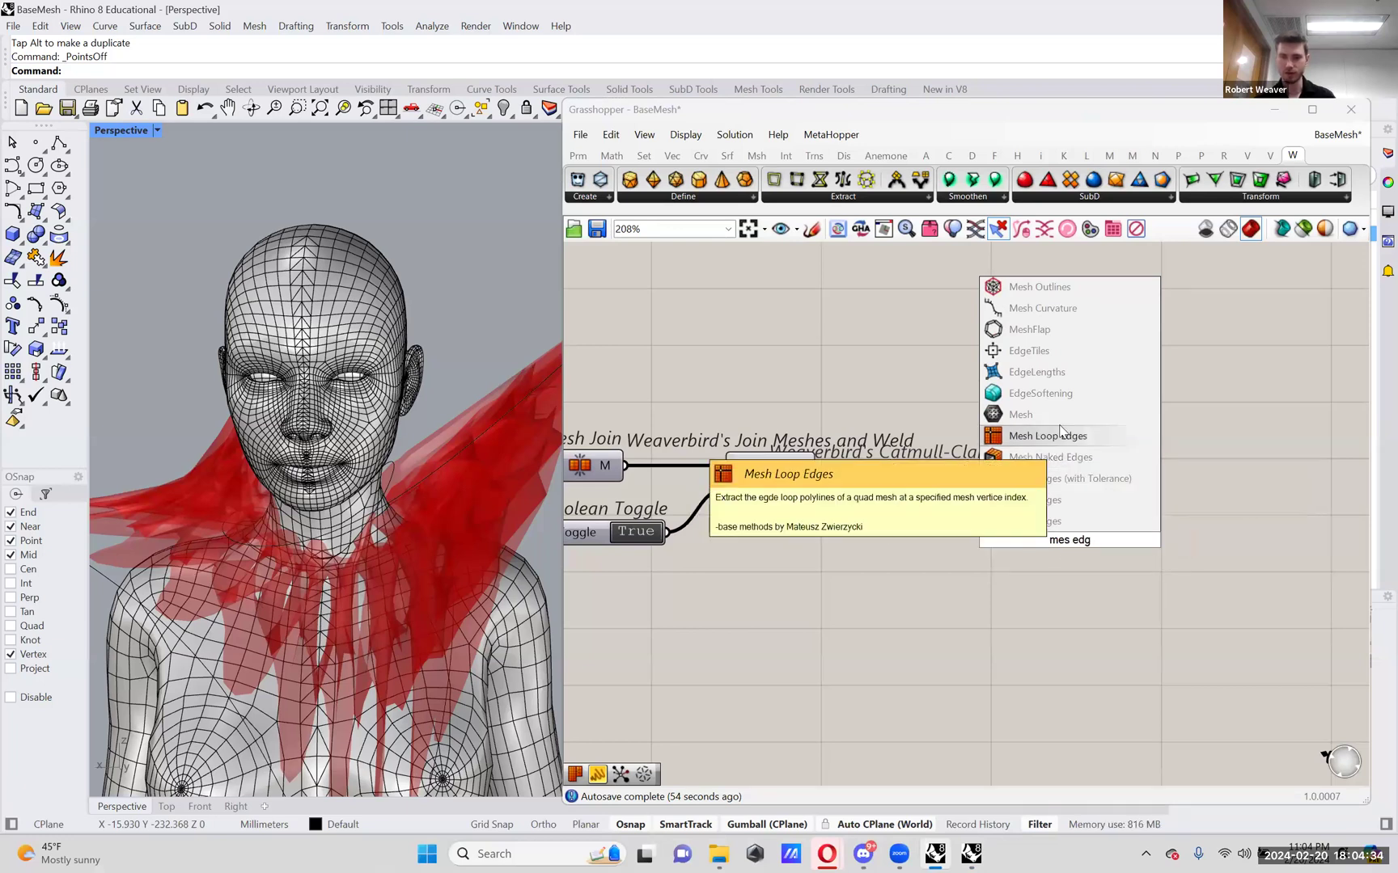
click(1040, 521)
drag(971, 499, 1074, 554)
right_drag(244, 548, 290, 561)
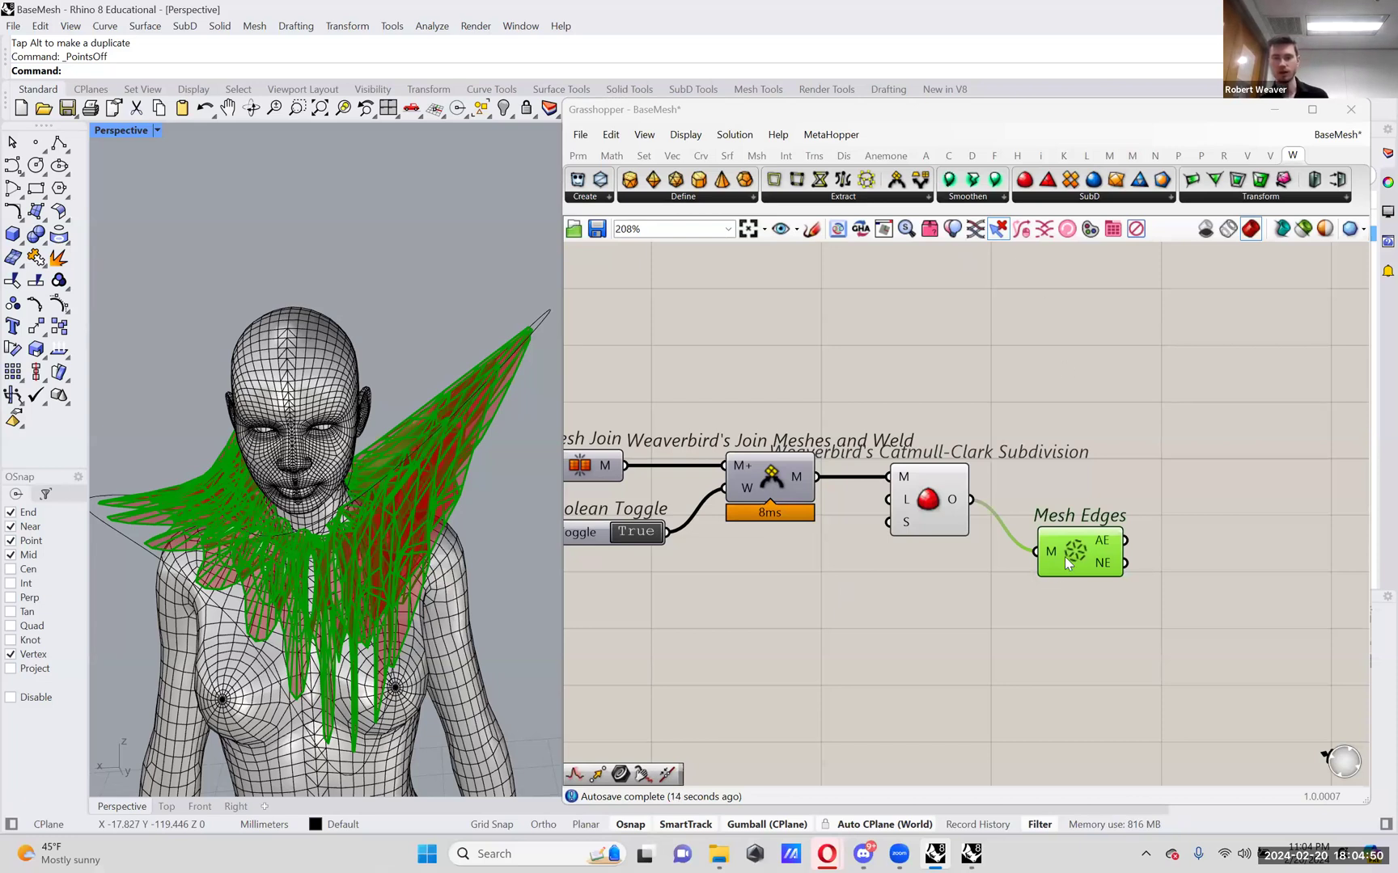
key(Delete)
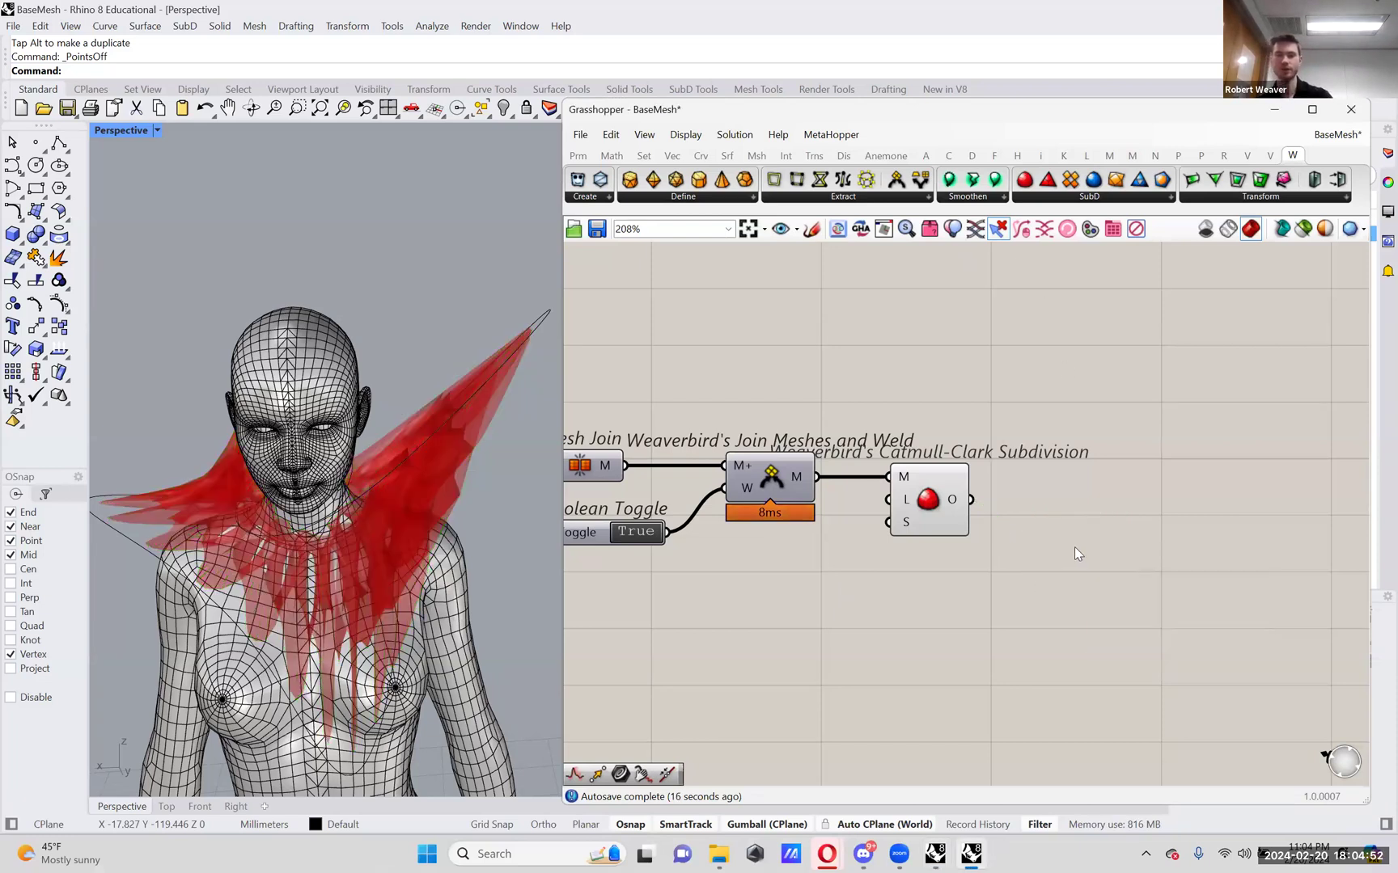
- Place a Quad Remesh component below Catmull-Clark Subdivision and delete it without connecting it
text(qu)
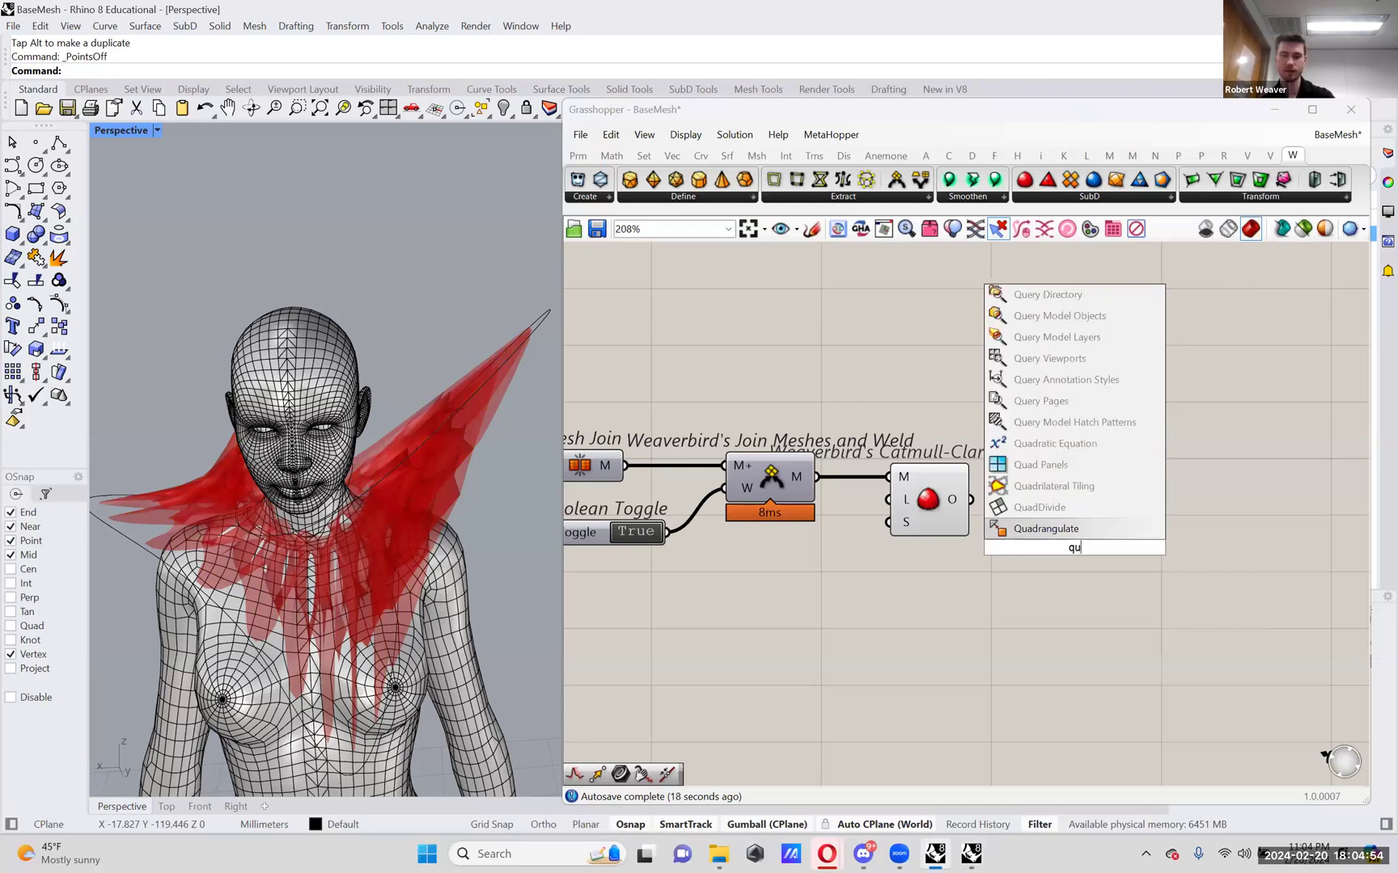
text( rem)
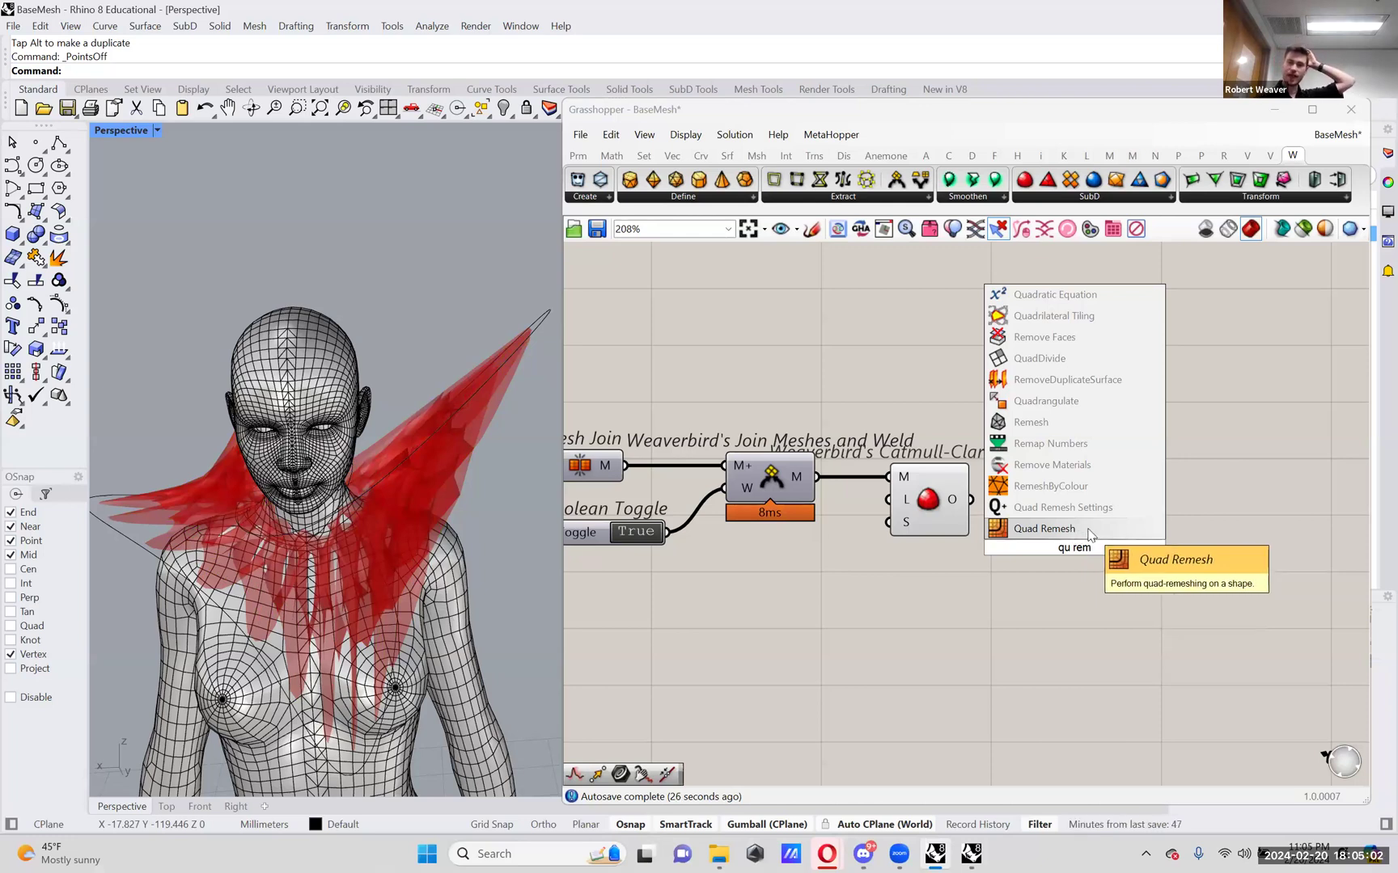
click(1089, 528)
drag(1068, 554, 1104, 595)
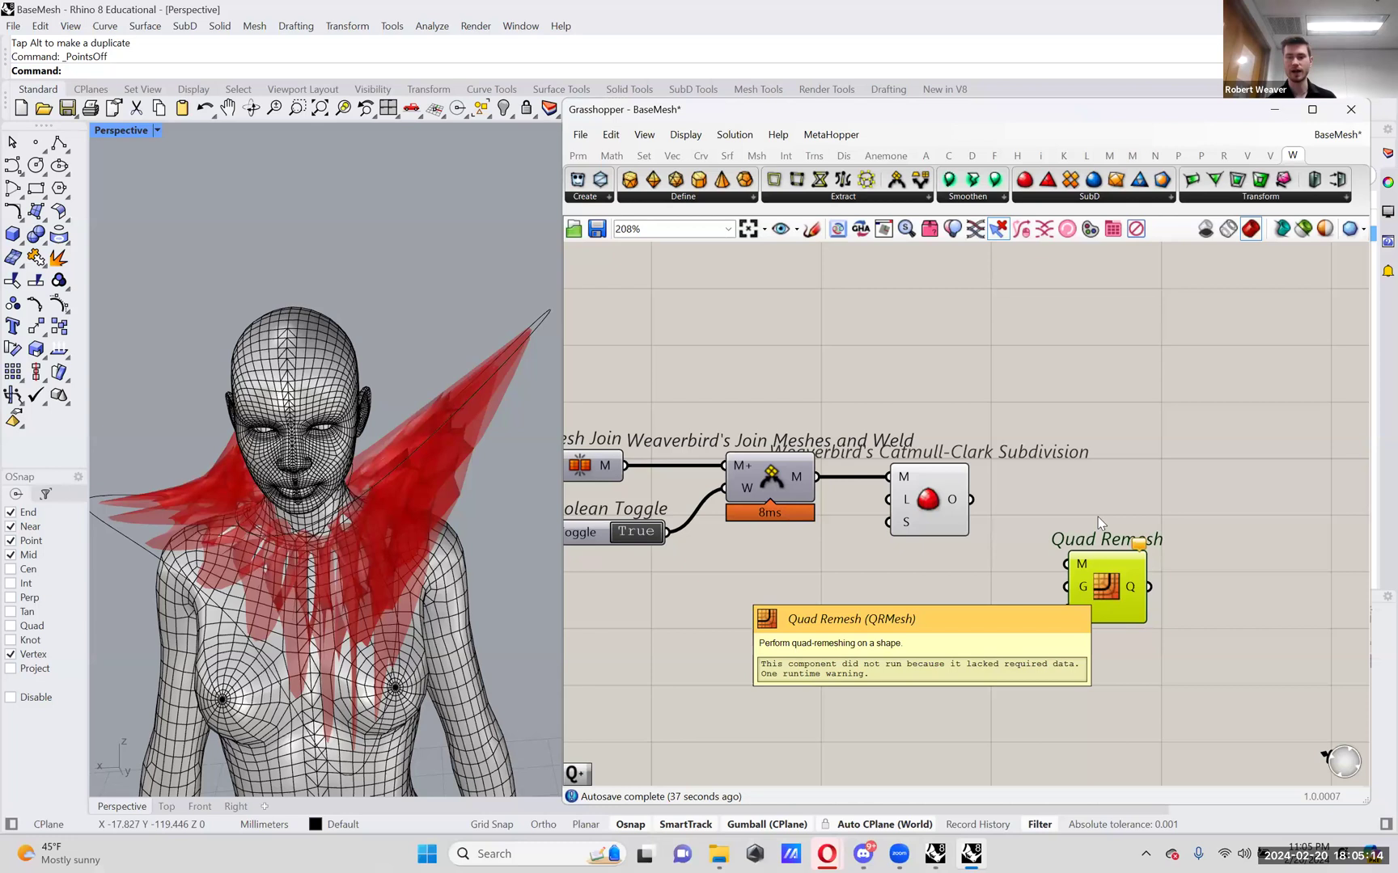
drag(1121, 585, 1073, 645)
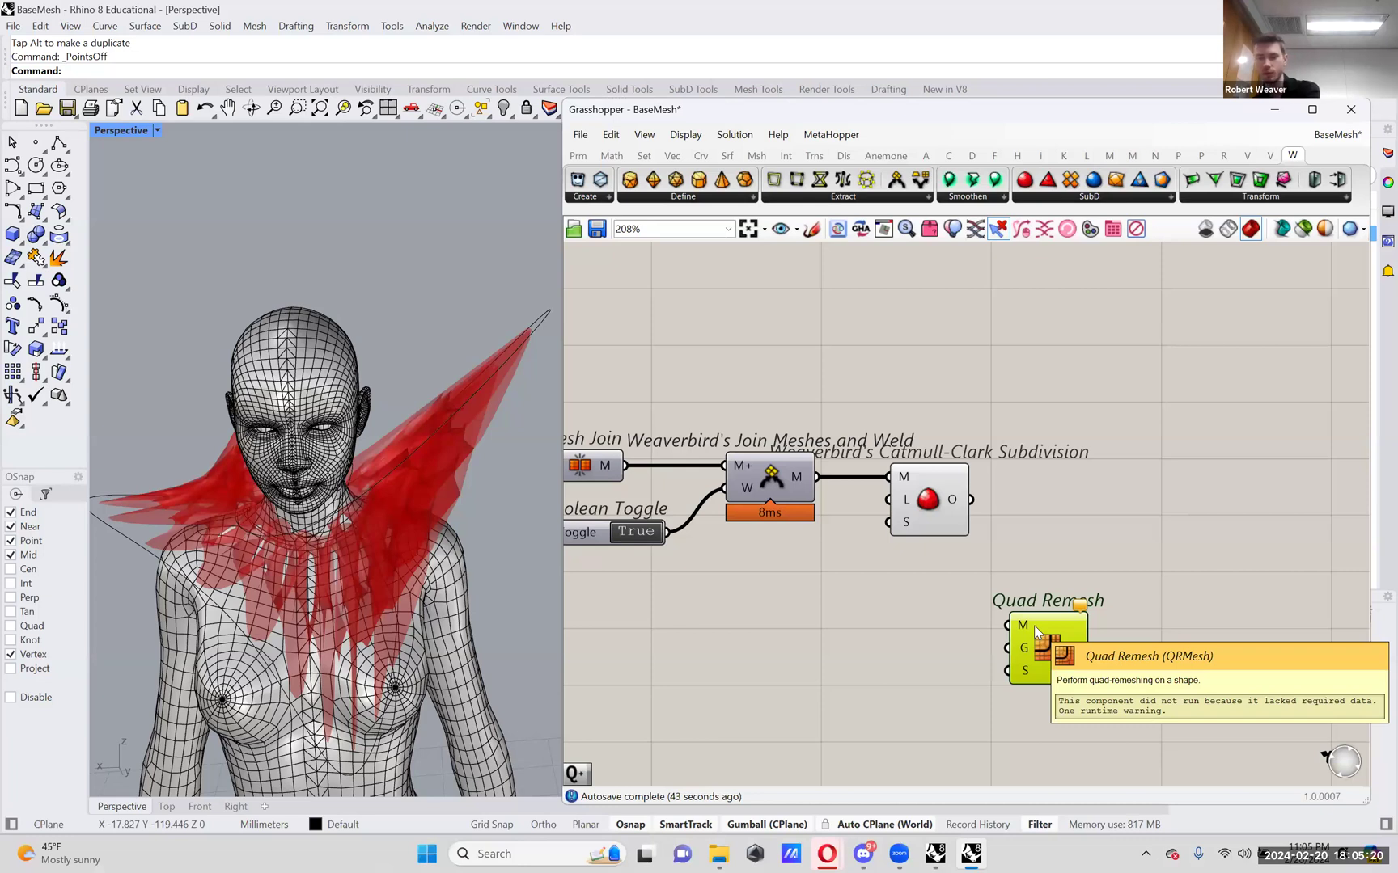
mouse_move(1034, 626)
mouse_down()
mouse_move(1036, 606)
mouse_move(1052, 643)
mouse_up()
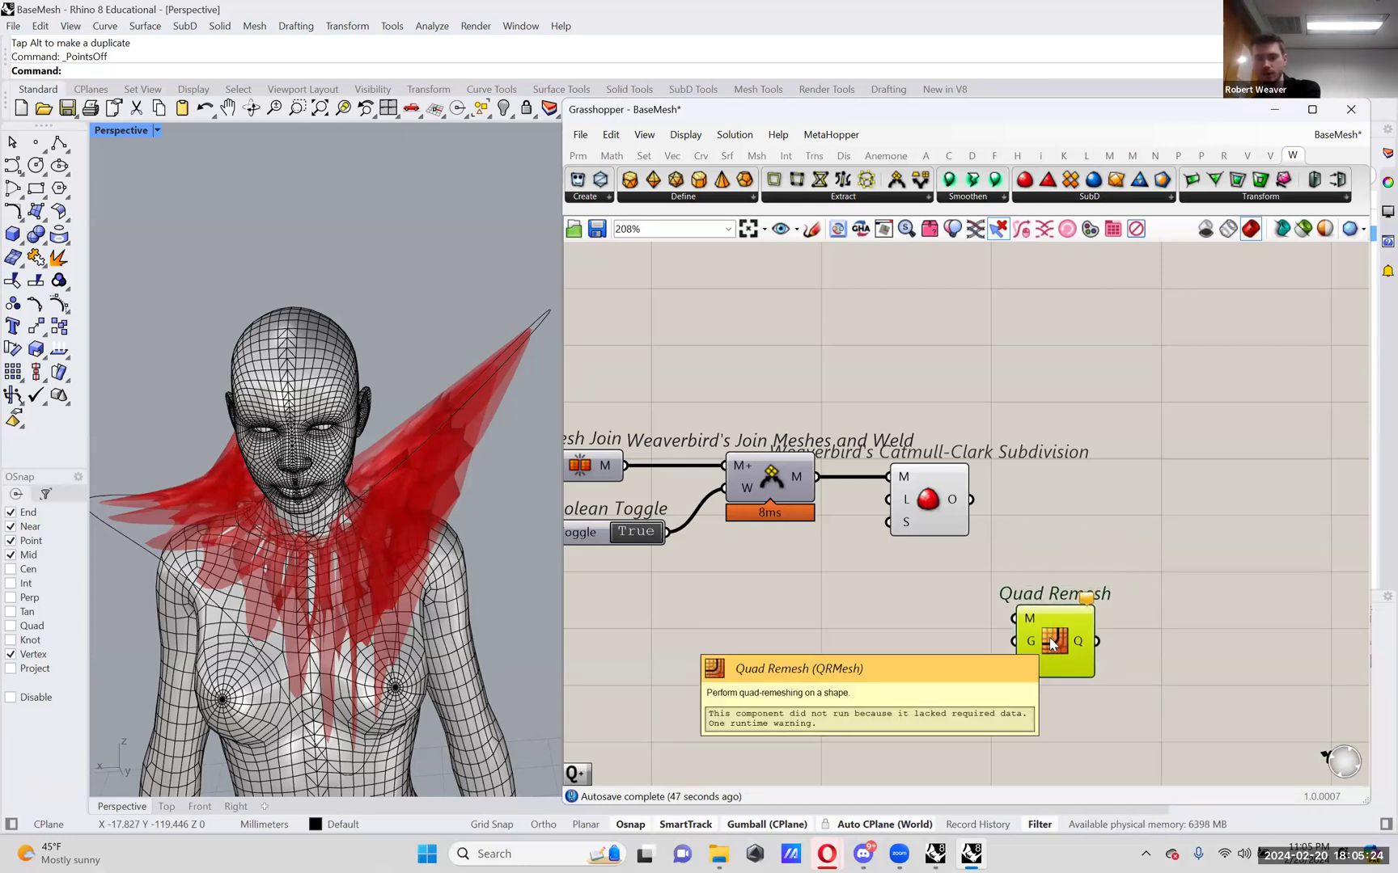
key(Delete)
right_drag(1048, 631, 1071, 612)
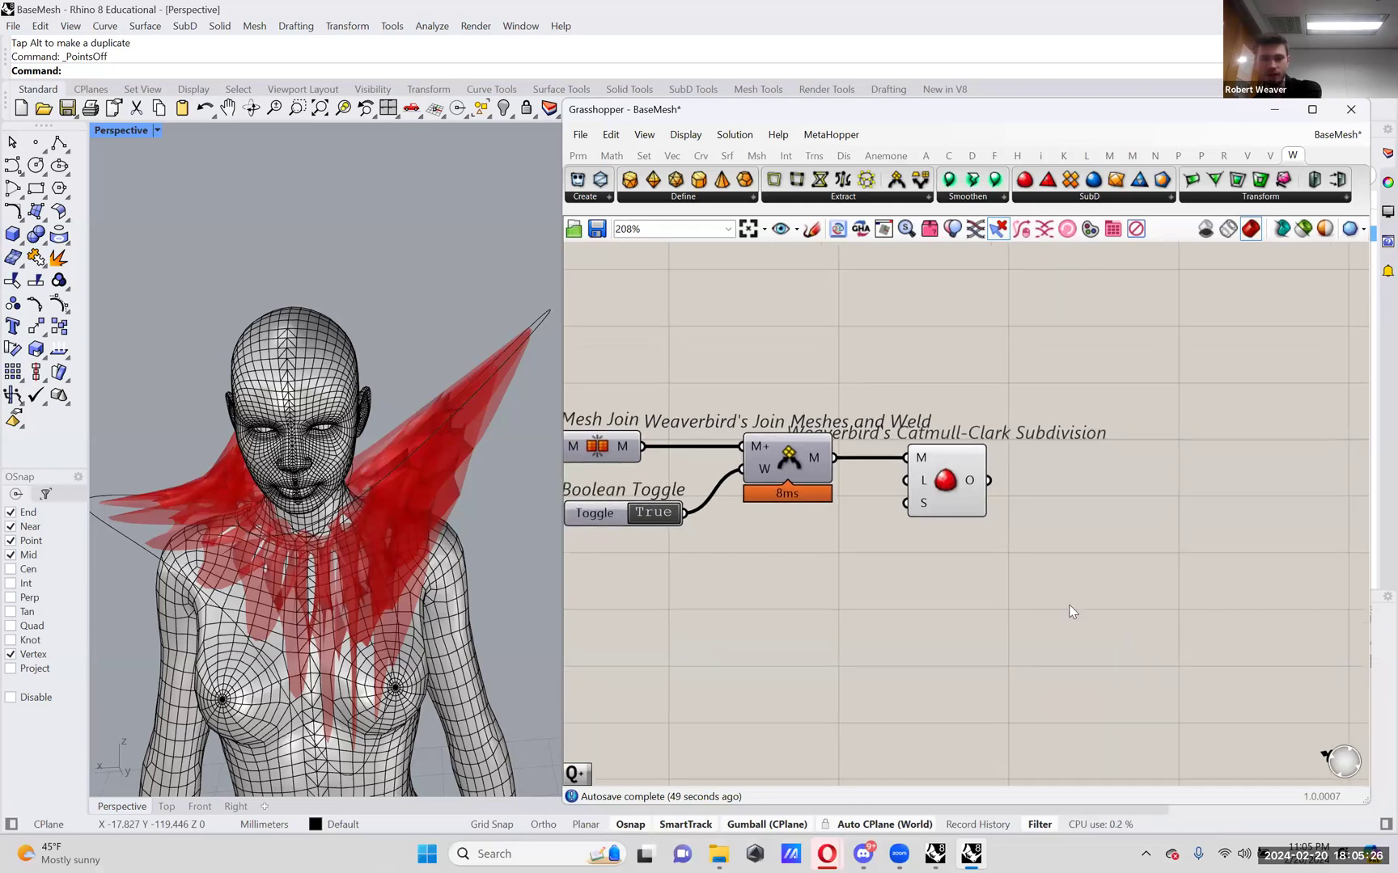
double_click(1070, 597)
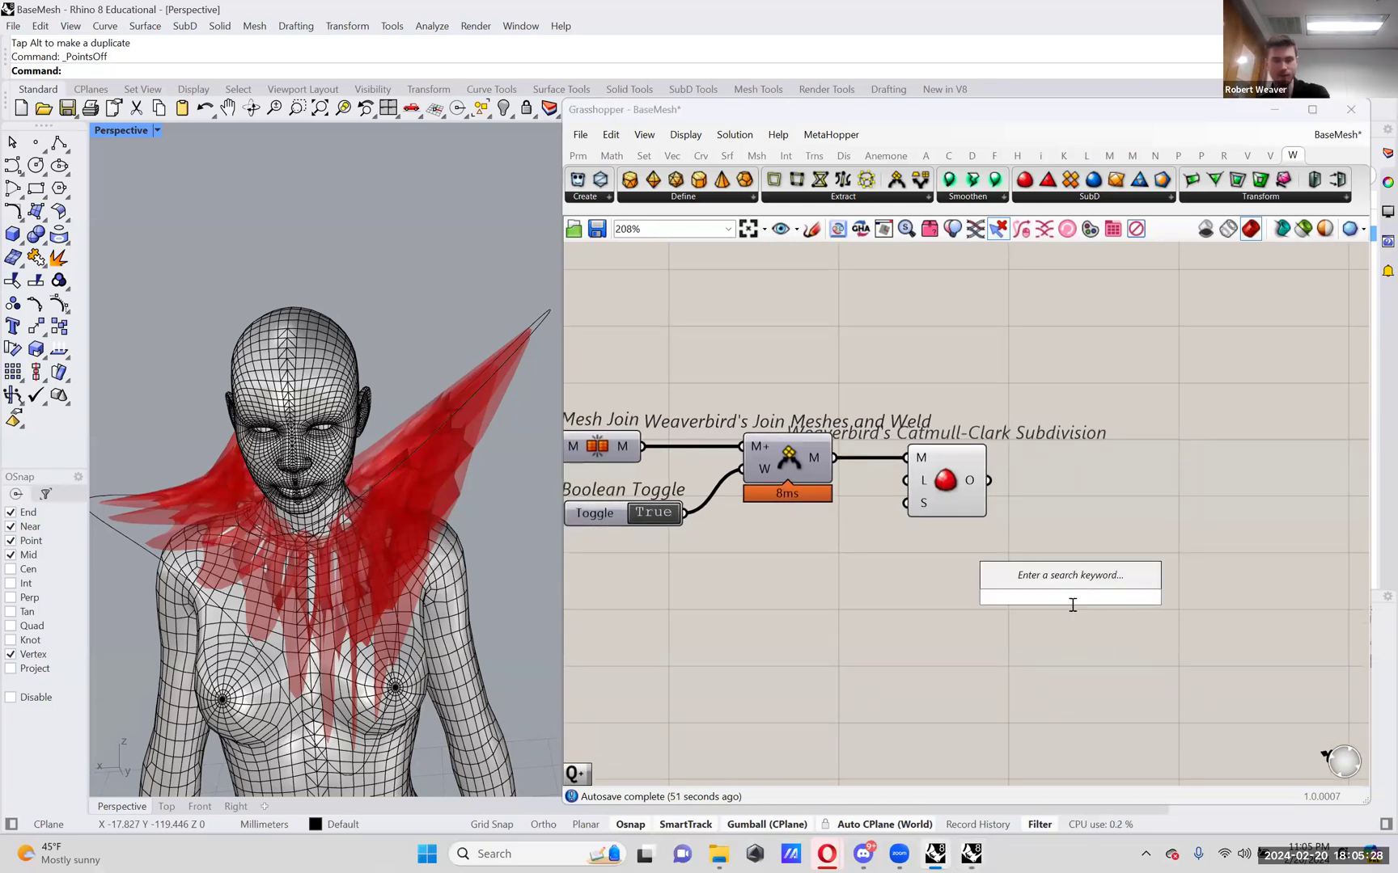
text(shrink)
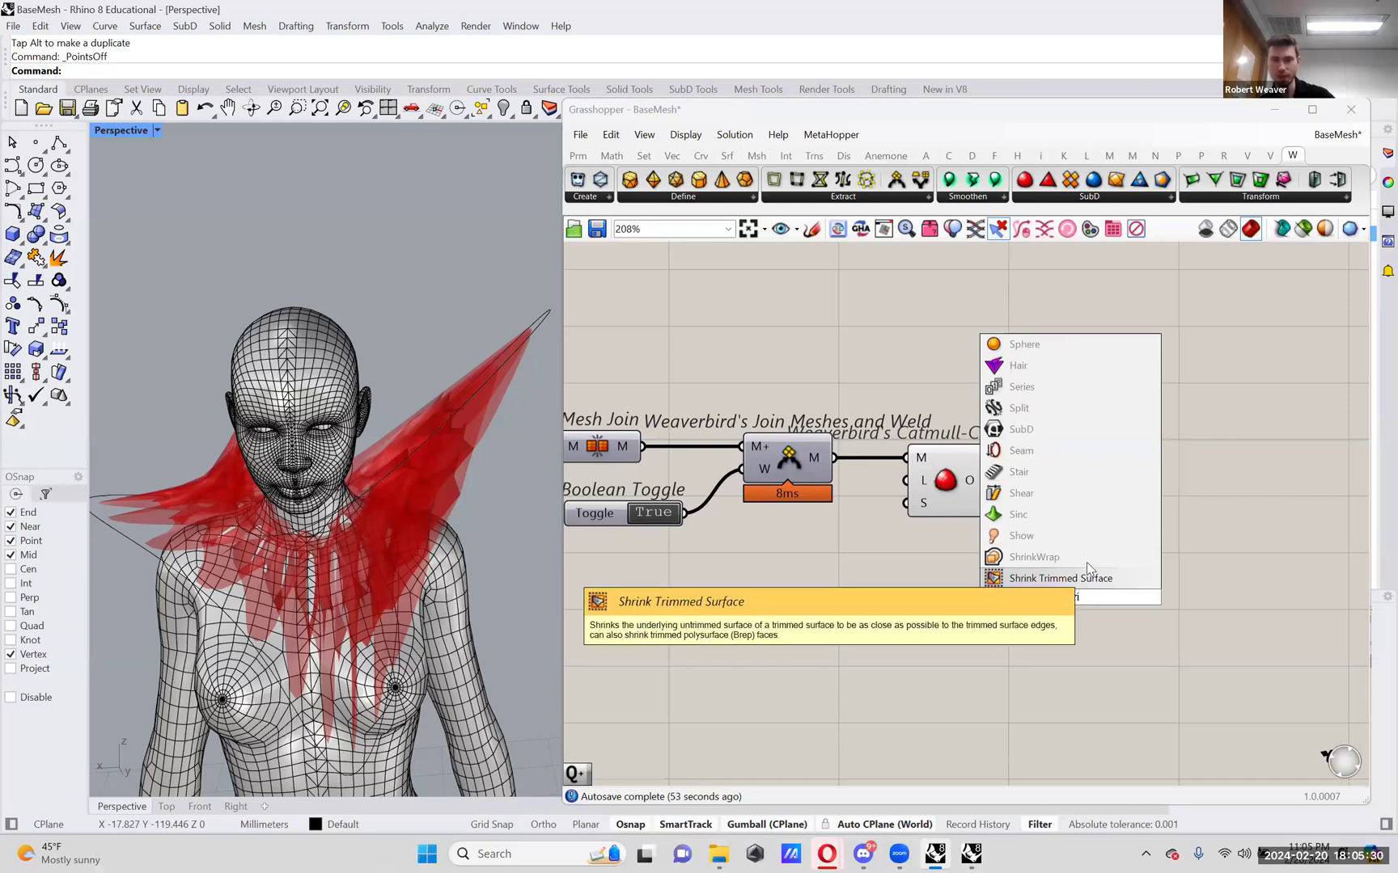
click(1086, 561)
drag(1087, 566, 1070, 636)
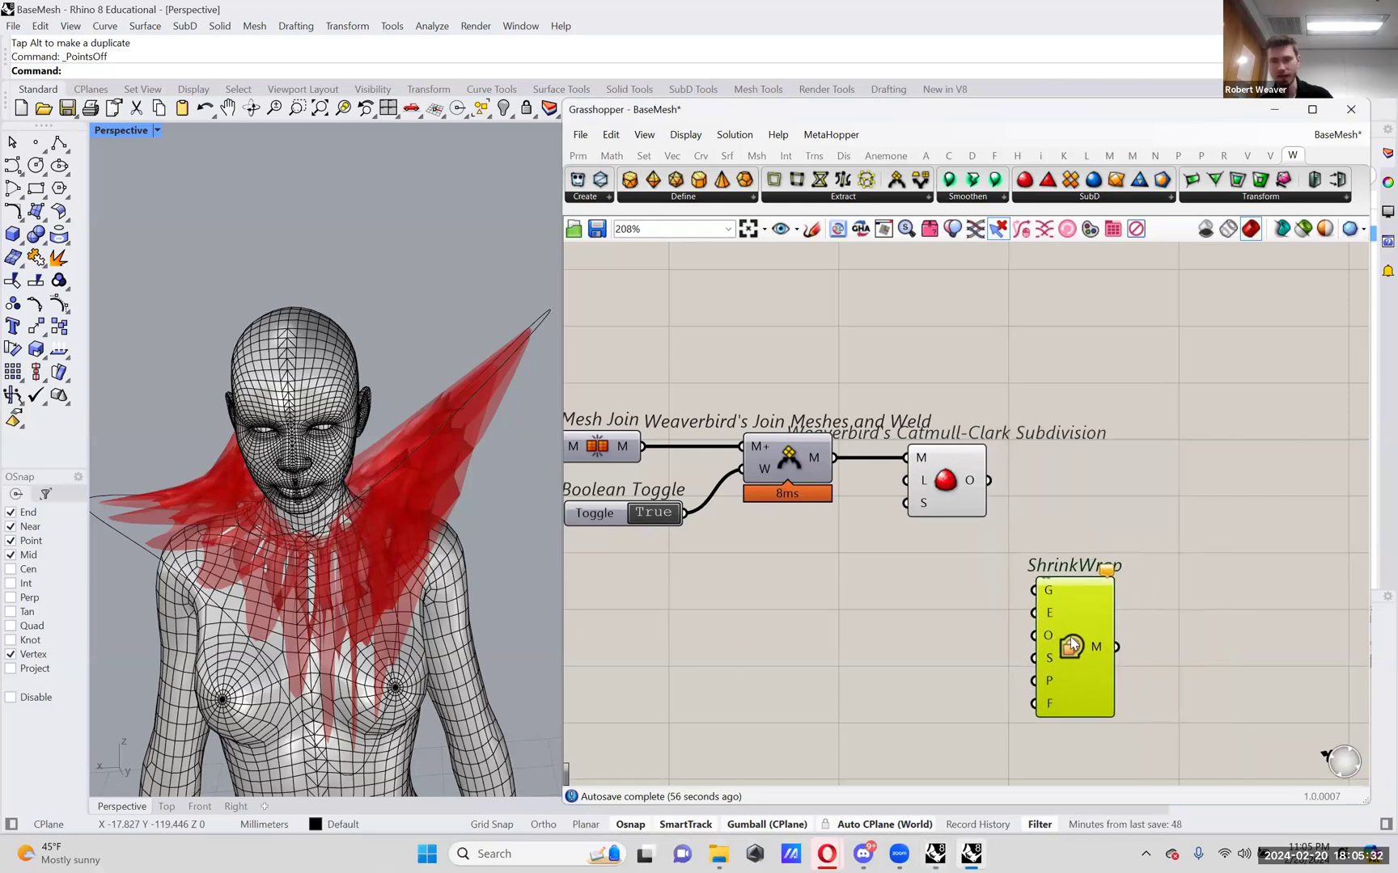
key(Delete)
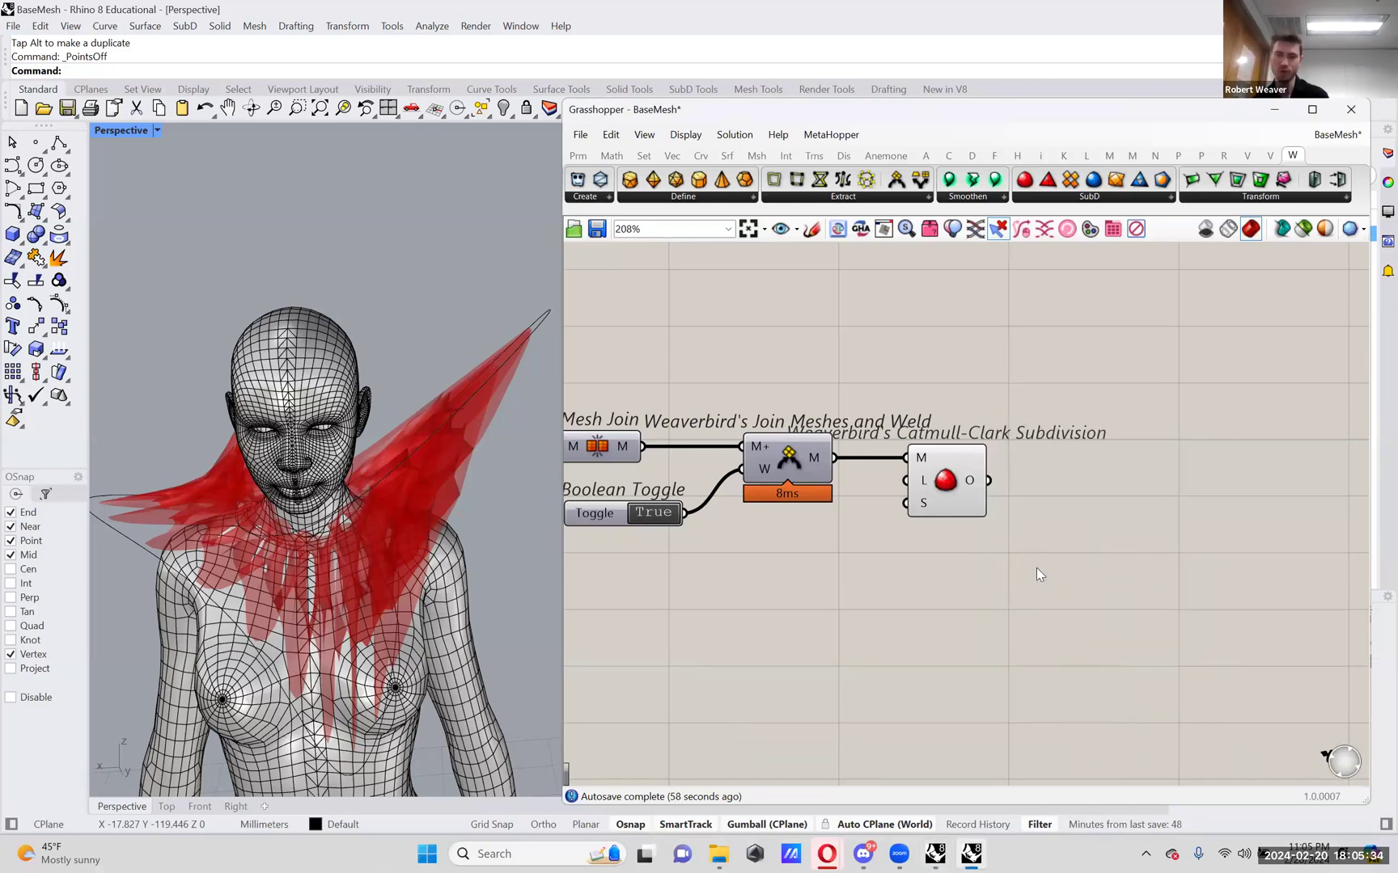
- Add an Offset Mesh component and feed its mesh input from the Catmull-Clark Subdivision output
scroll(1016, 534, up, 1)
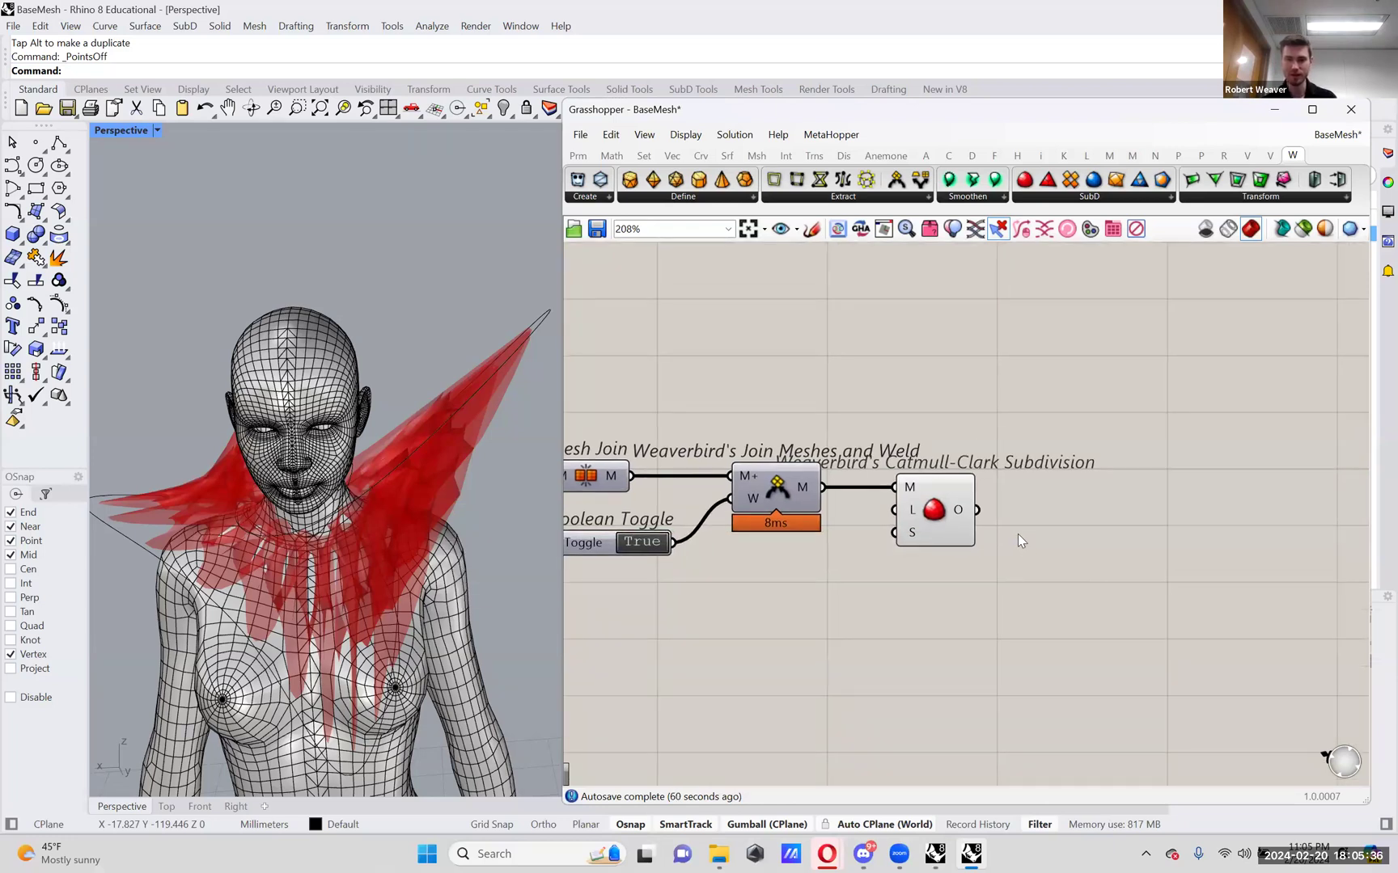
scroll(962, 518, up, 1)
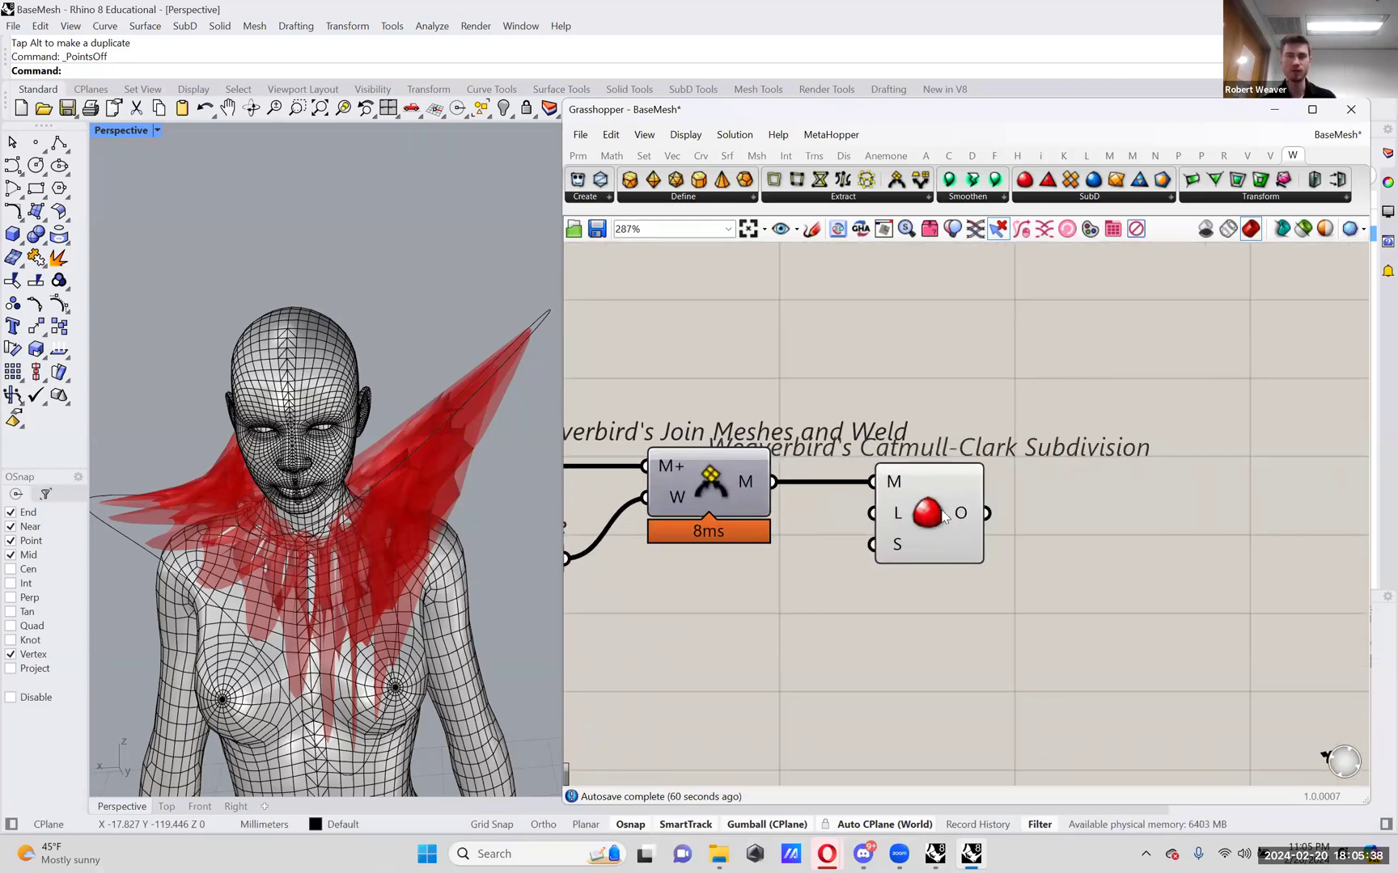
click(947, 517)
right_drag(1091, 610, 972, 554)
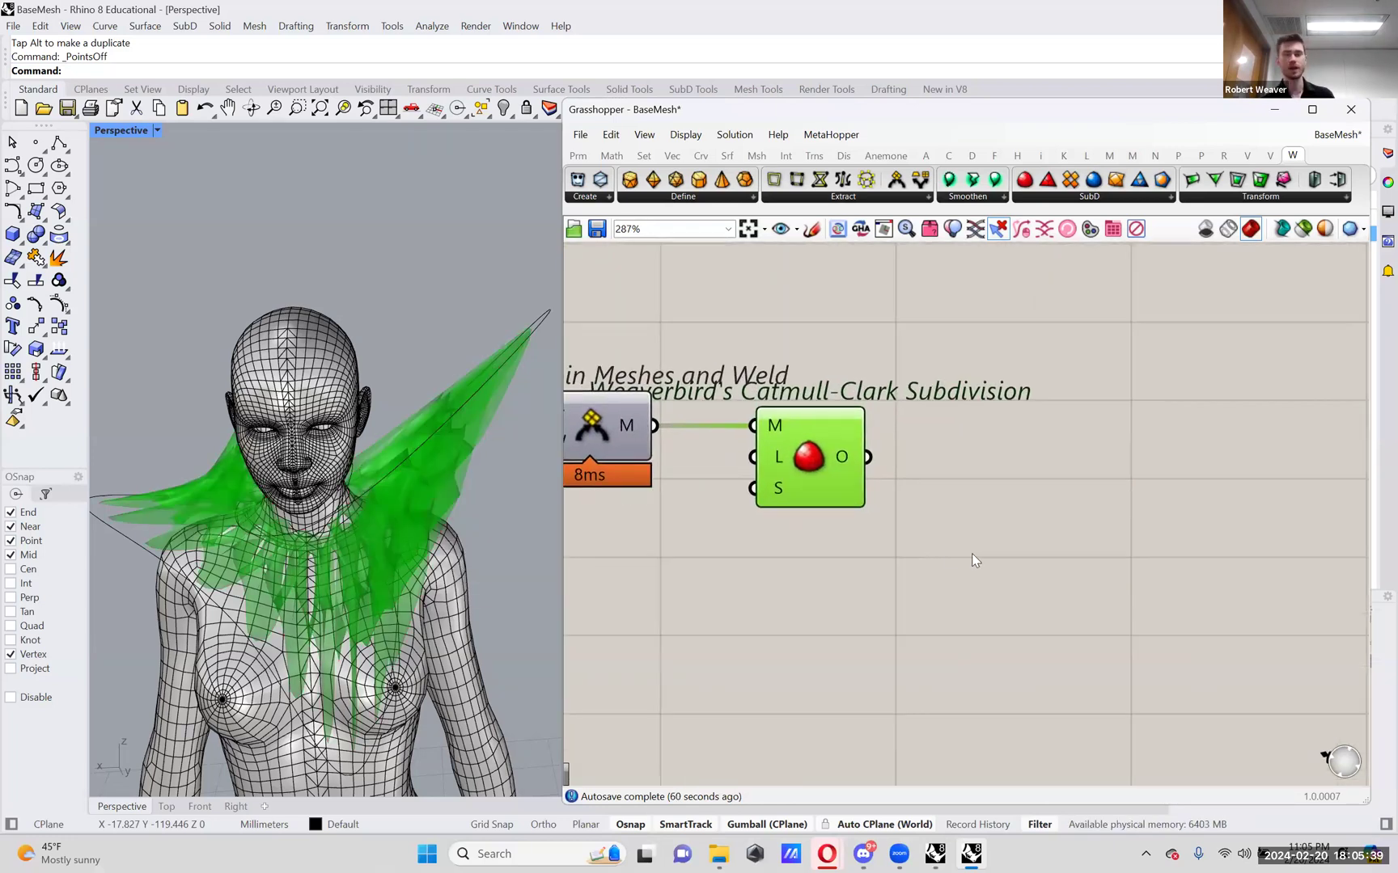
scroll(1054, 590, down, 1)
double_click(1053, 590)
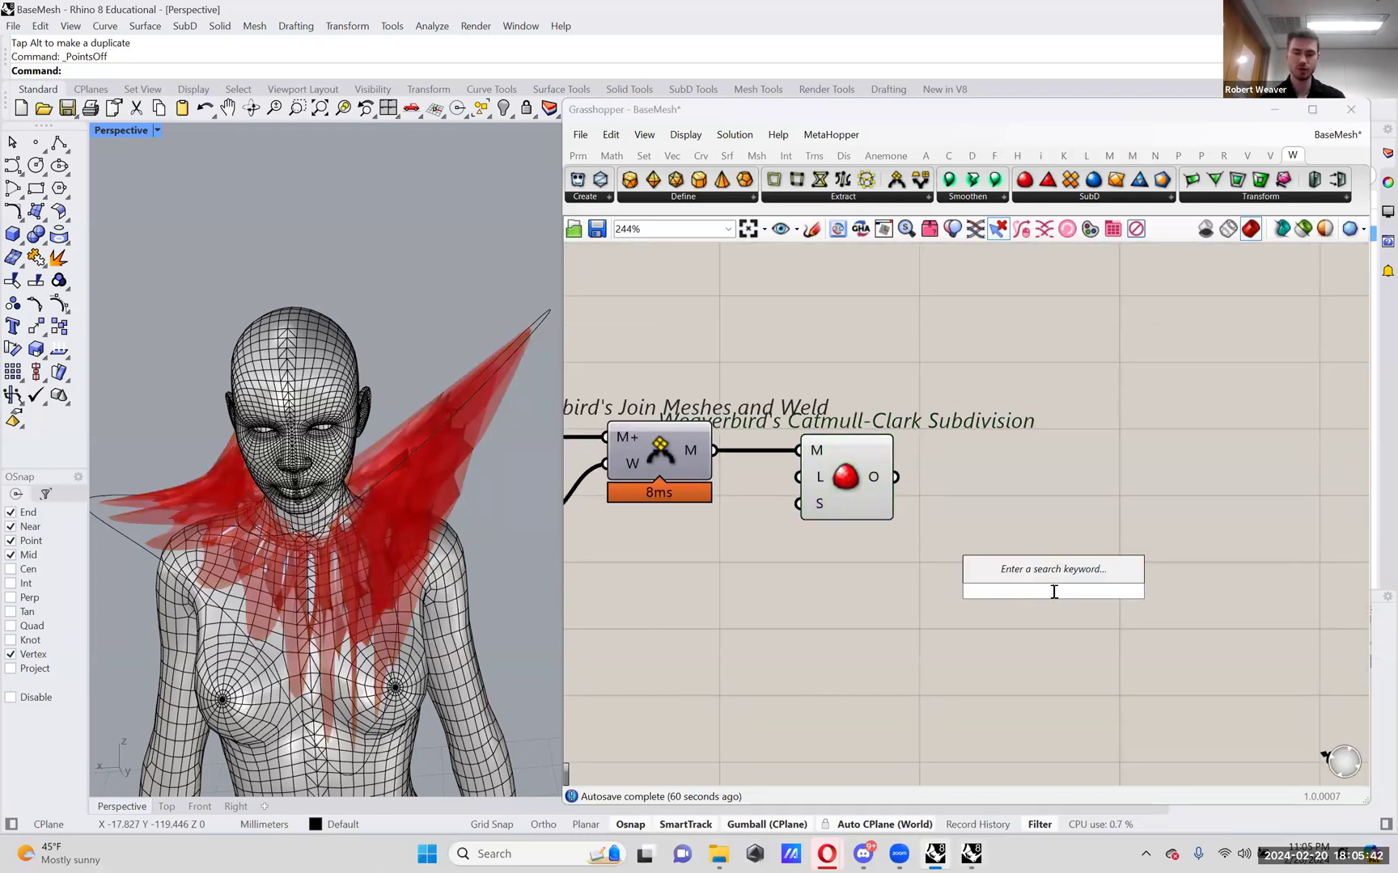
text(off mes)
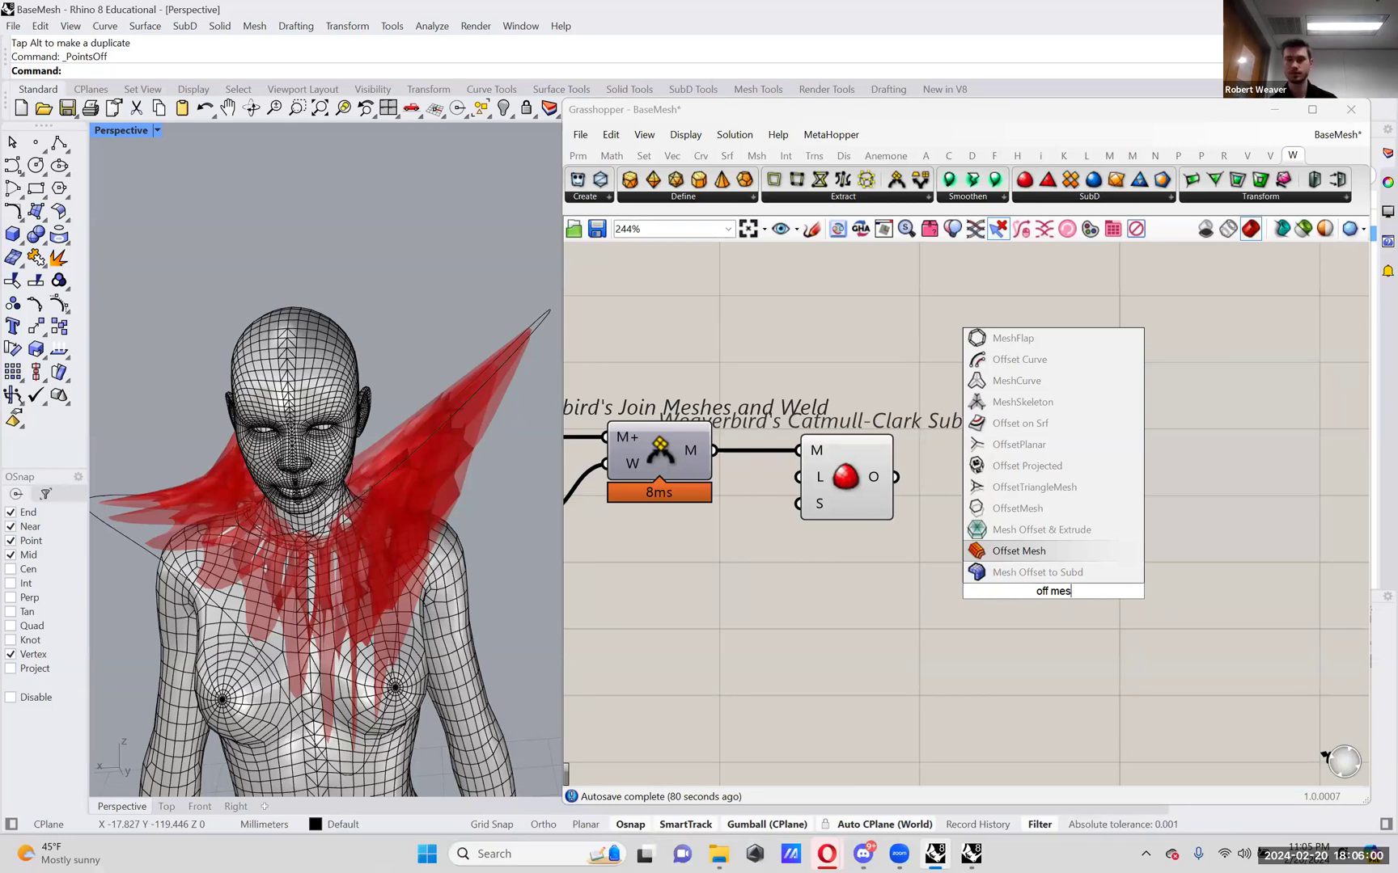
key(Return)
drag(1048, 572, 1087, 522)
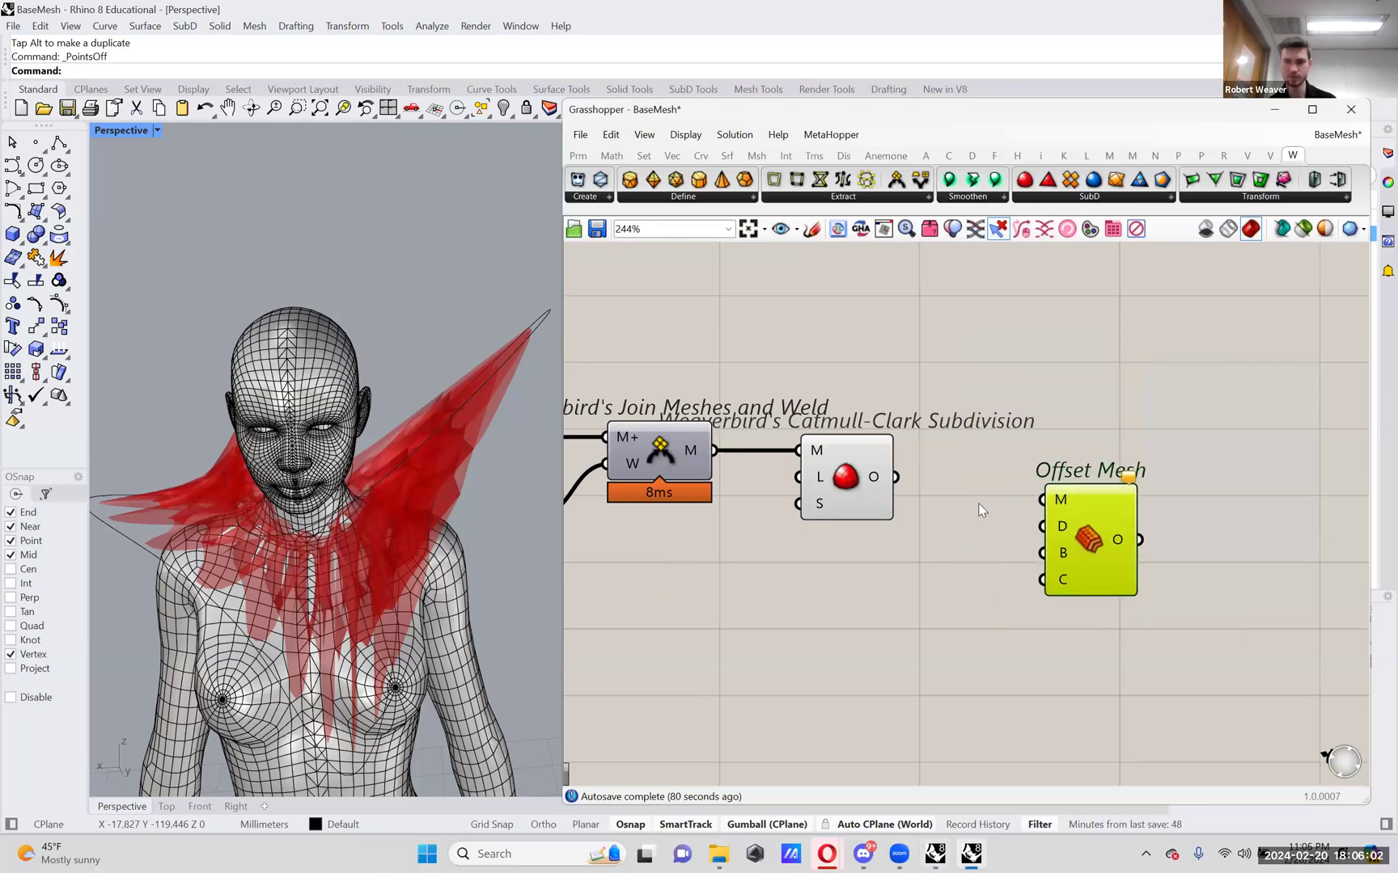
drag(895, 477, 1063, 495)
mouse_move(1057, 482)
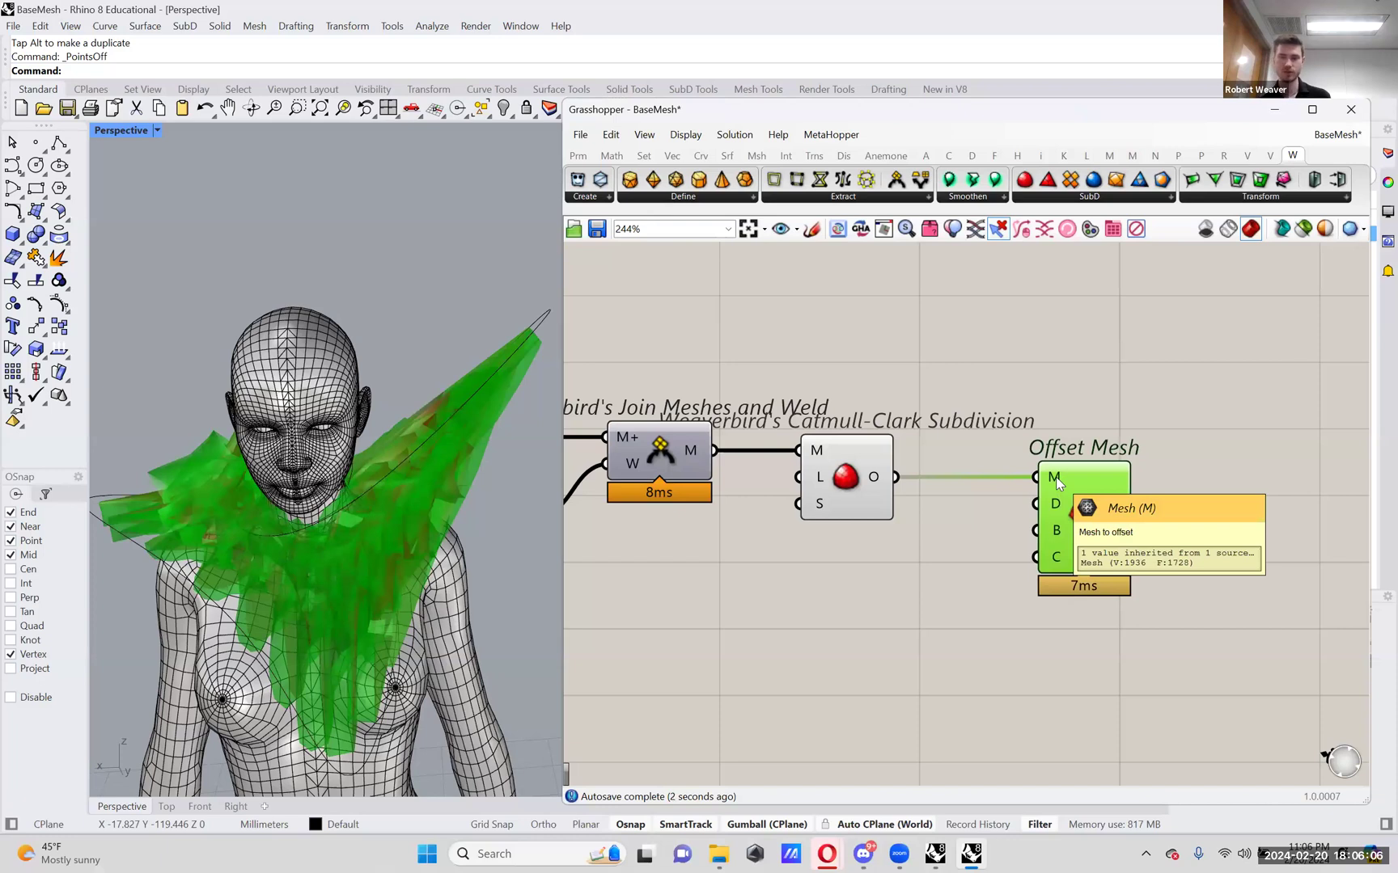
- Hide the preview of the Catmull-Clark Subdivision component so that only the offset collar mesh displays
right_click(853, 488)
click(881, 520)
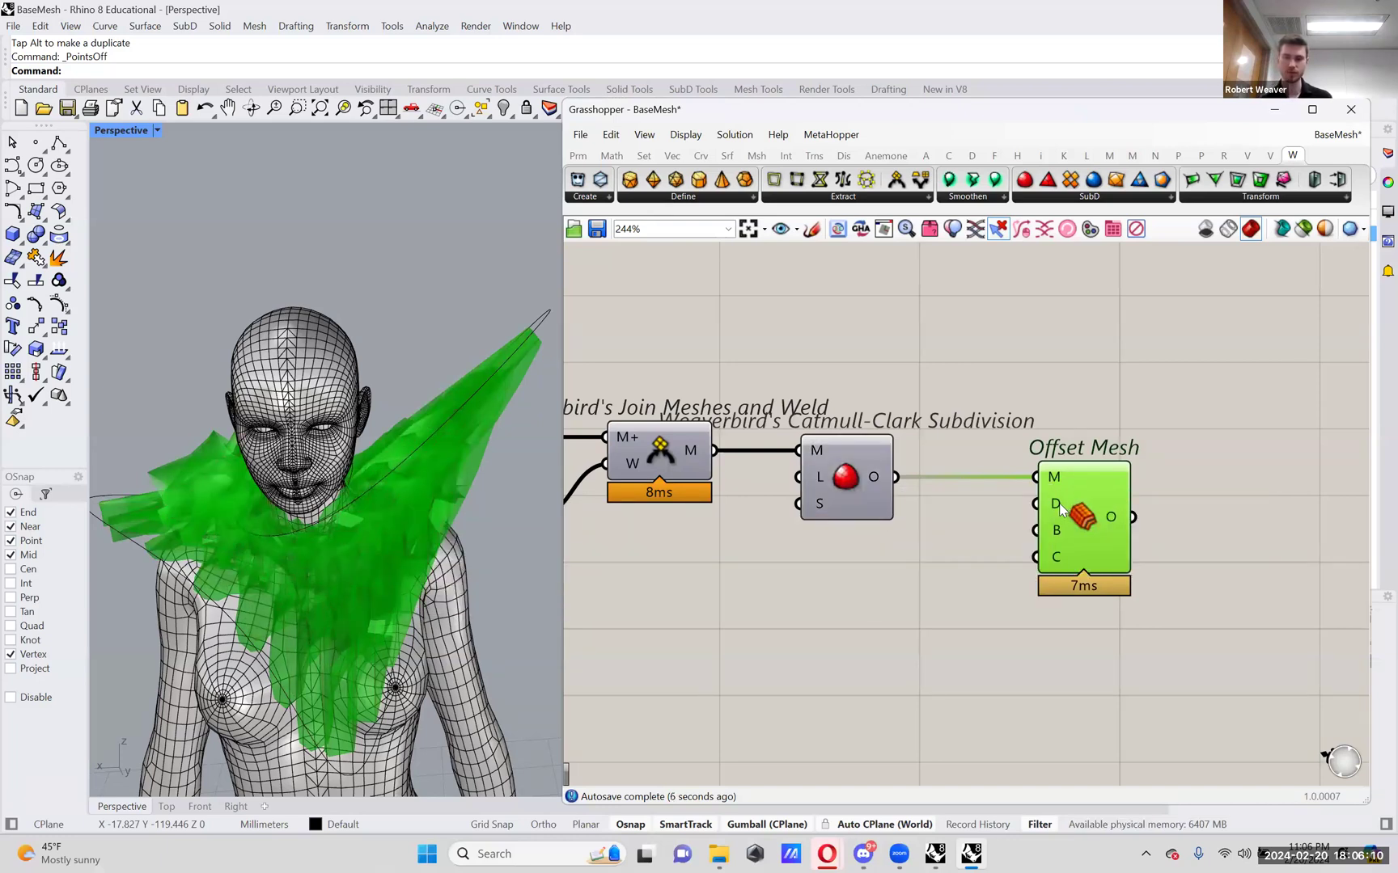
mouse_move(1060, 508)
right_drag(422, 488, 505, 471)
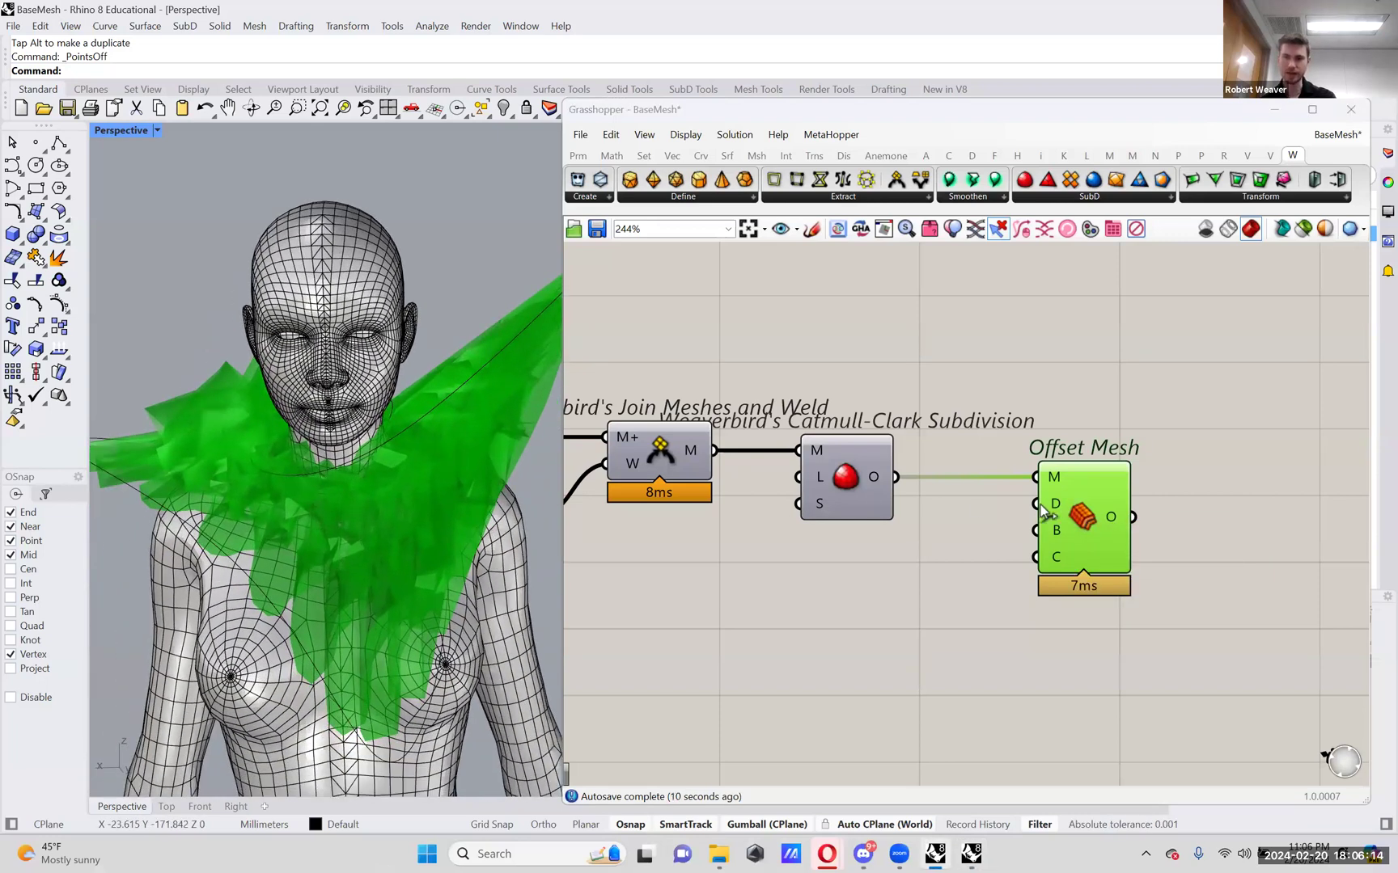
mouse_move(1049, 508)
mouse_move(408, 537)
right_down()
mouse_move(534, 513)
mouse_move(458, 571)
mouse_move(414, 531)
mouse_move(425, 522)
right_up()
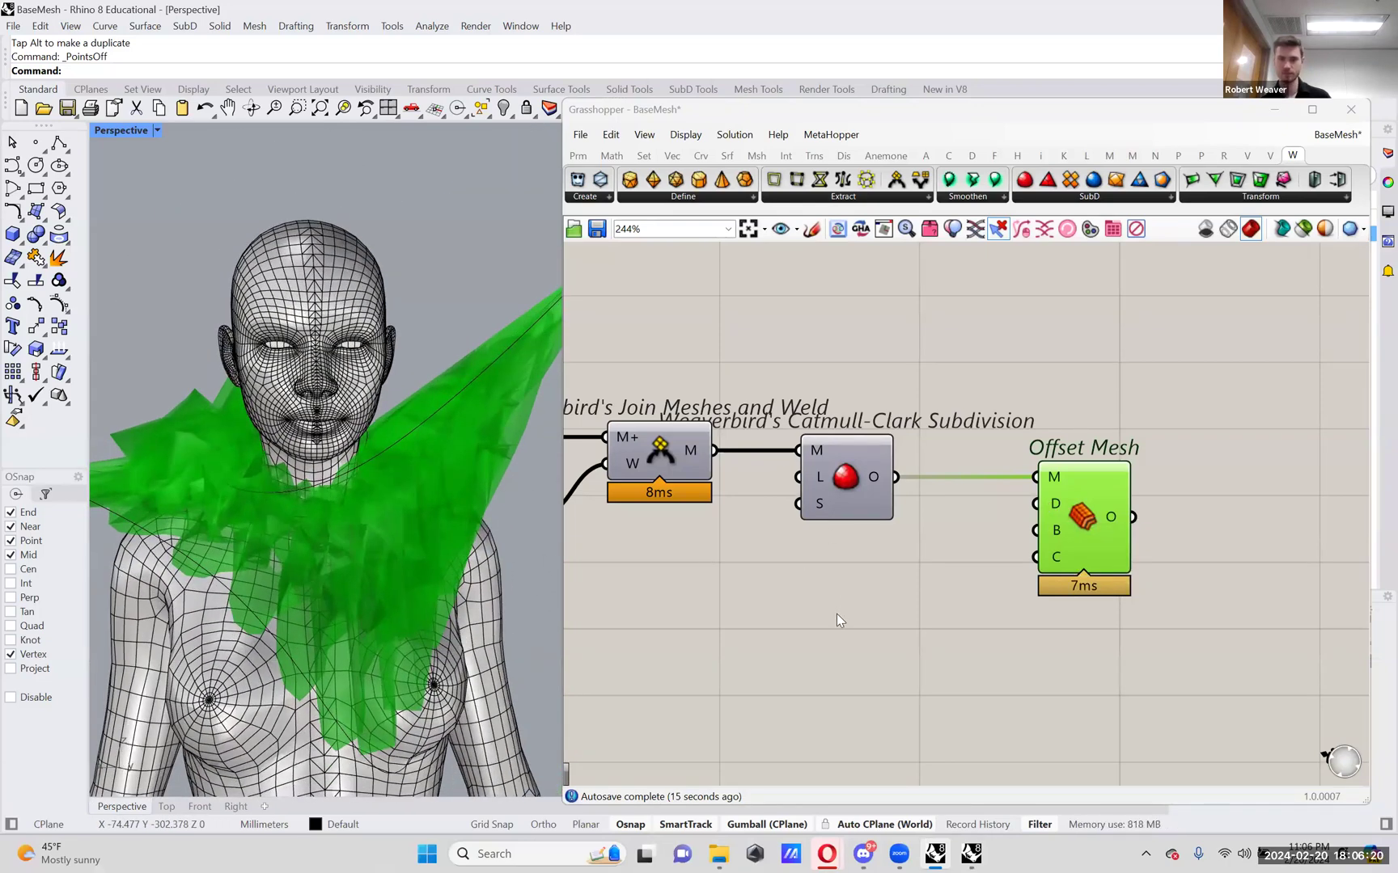
- Add a number slider ranging from 0.01 to 1, wire it to the Offset Mesh distance, and set it to 0.28
double_click(837, 614)
text(.01..1)
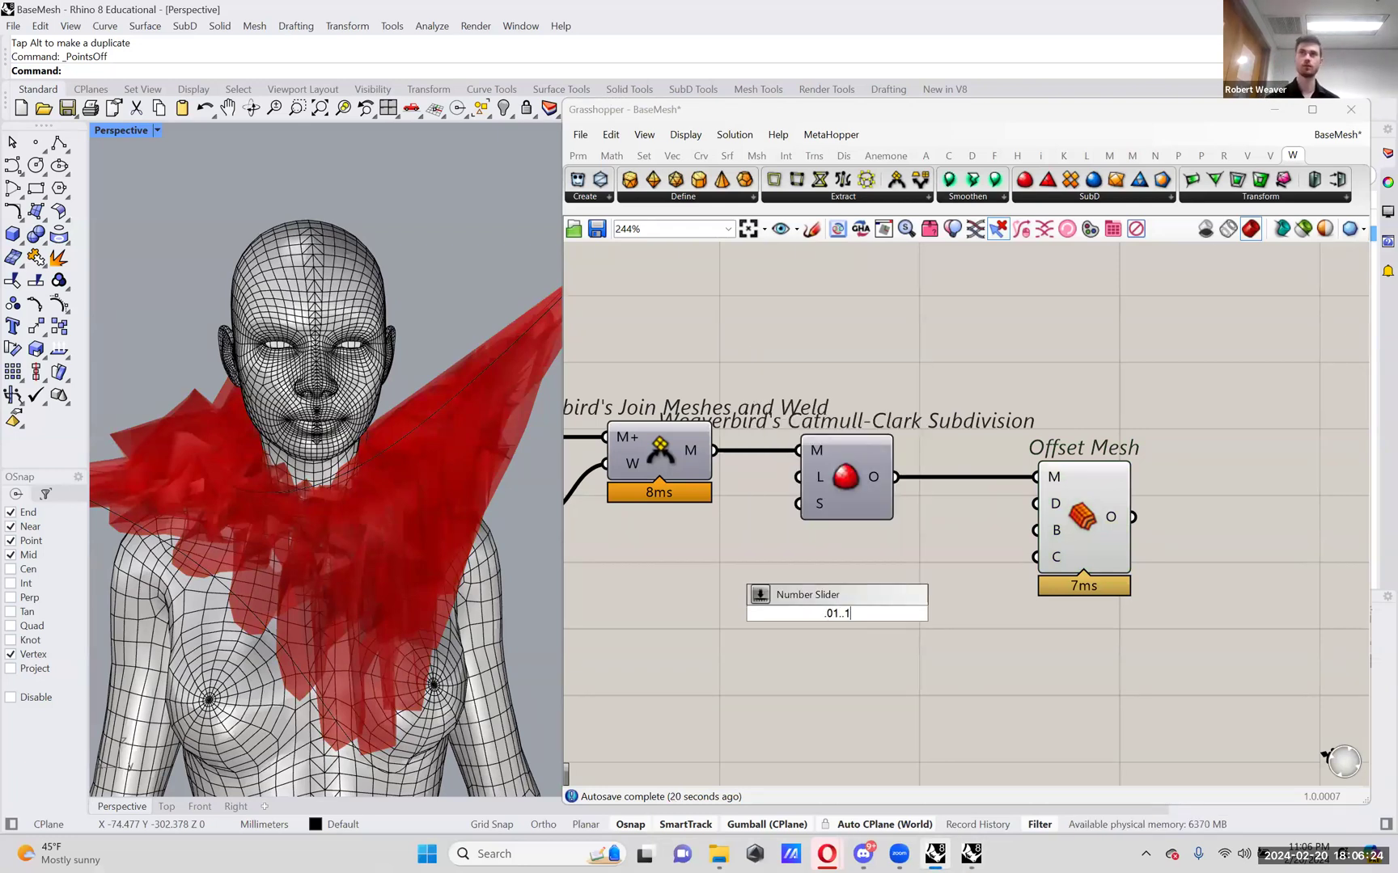
key(Return)
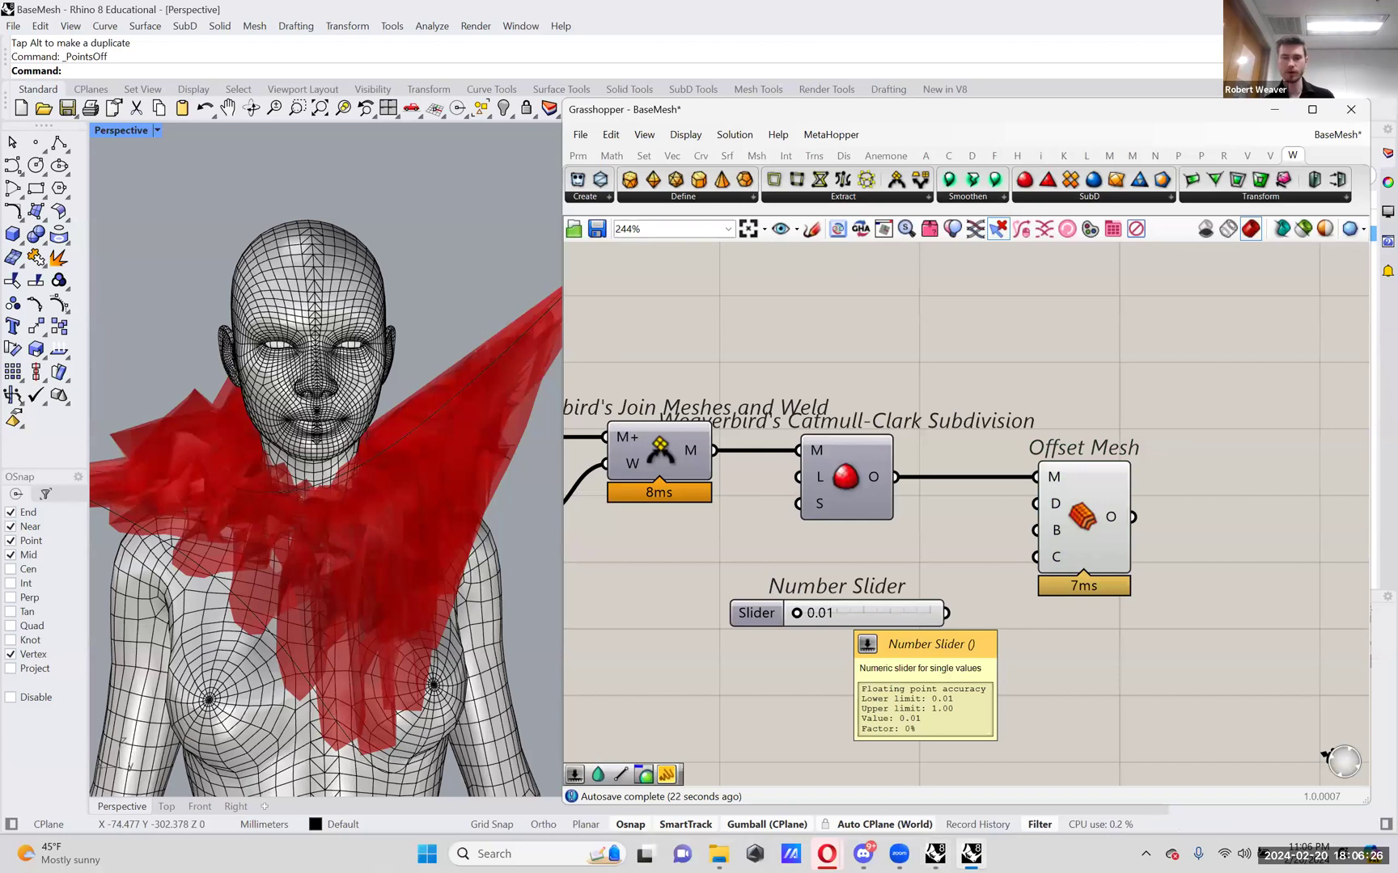
drag(874, 604, 1036, 504)
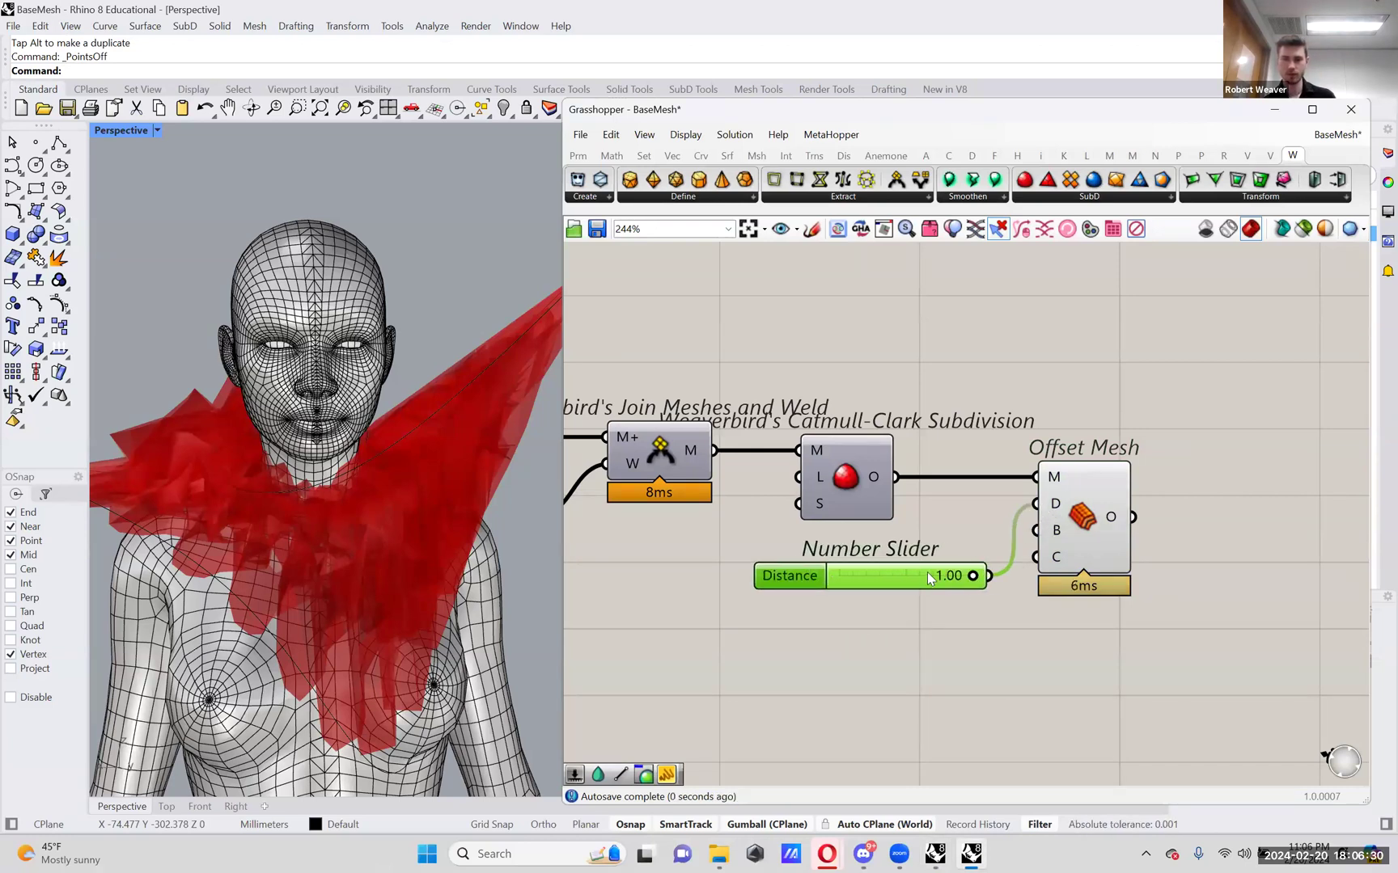
drag(970, 577, 877, 578)
right_drag(329, 592, 508, 547)
scroll(437, 537, down, 5)
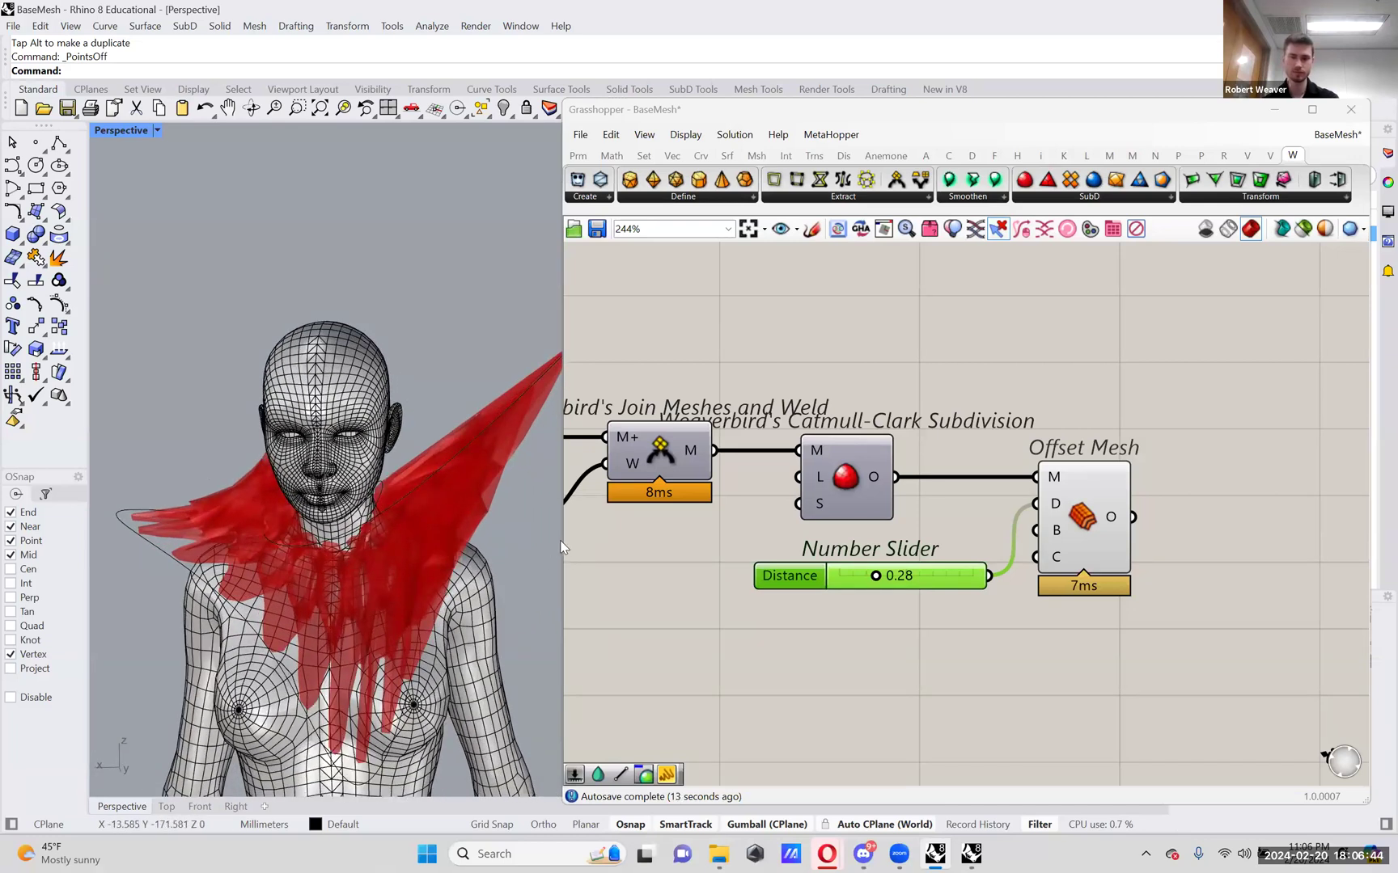
- Narrow the Grasshopper window to widen the Rhino viewport, and reposition the distance slider beneath the subdivision component
drag(564, 546, 678, 550)
right_drag(939, 564, 912, 606)
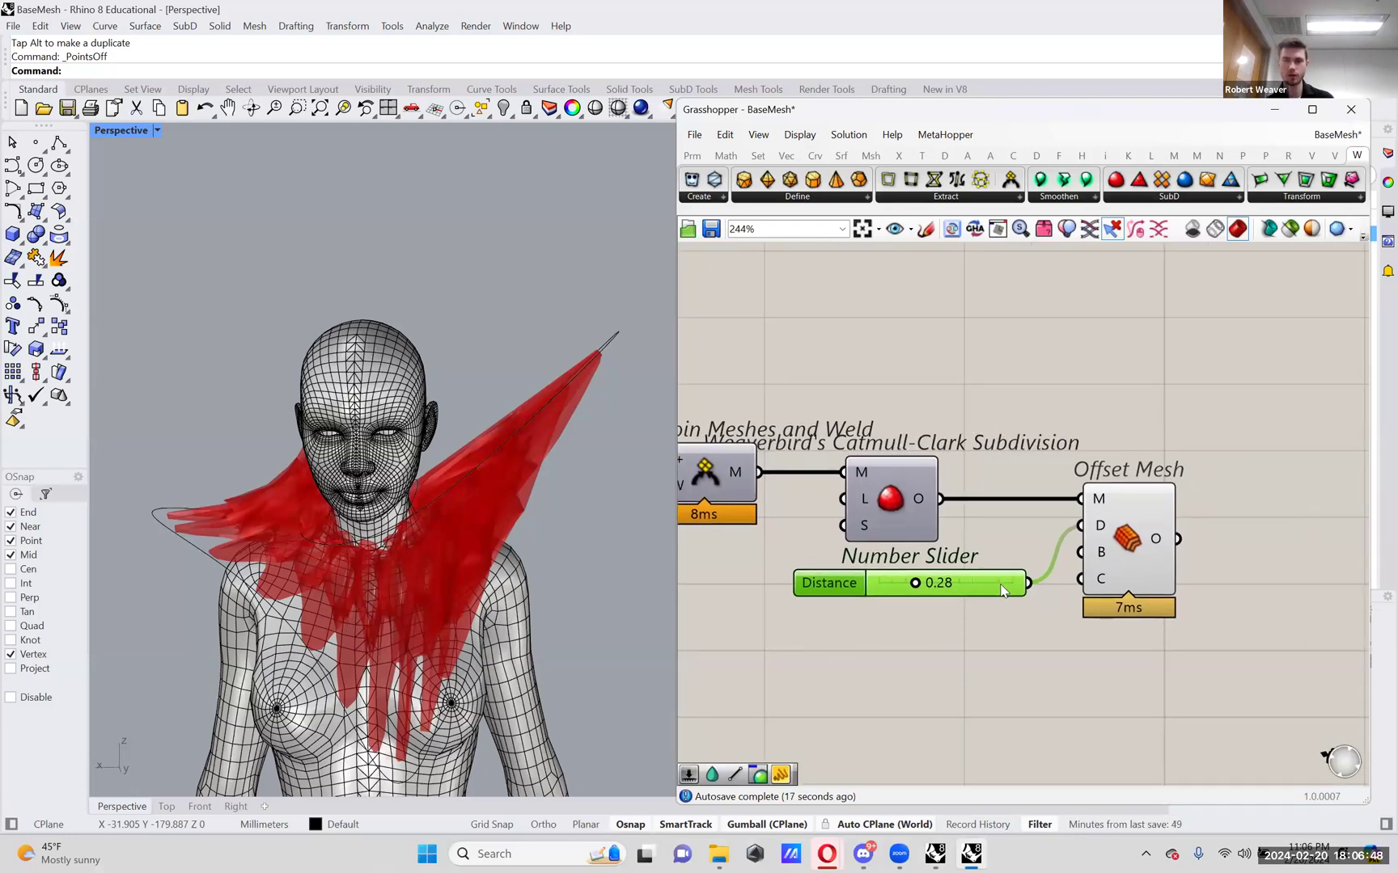
drag(1001, 591, 986, 584)
mouse_move(1099, 554)
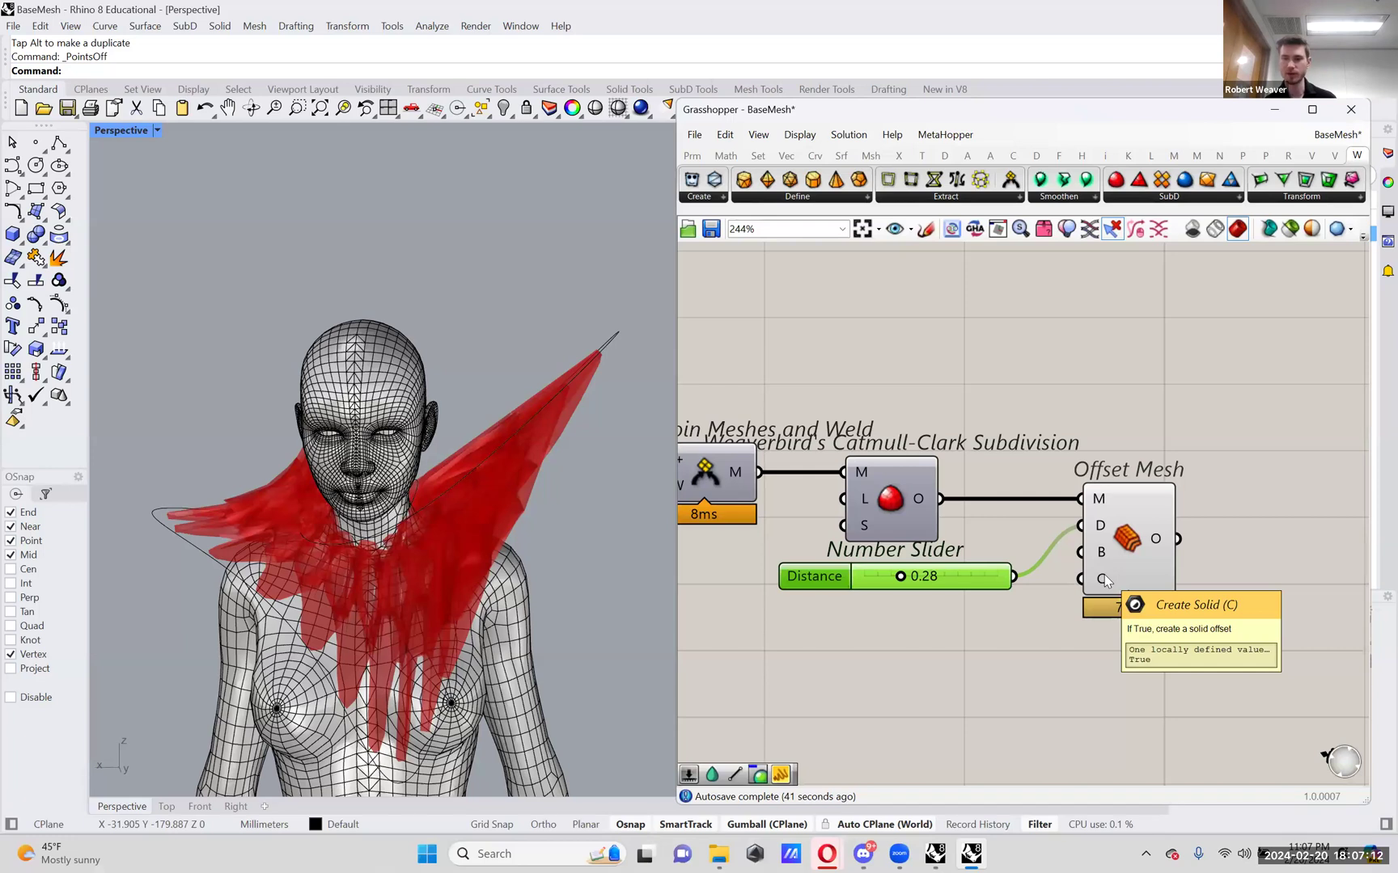
- Bake the Offset Mesh output into the Rhino model with the default attributes
right_drag(1131, 543, 1062, 544)
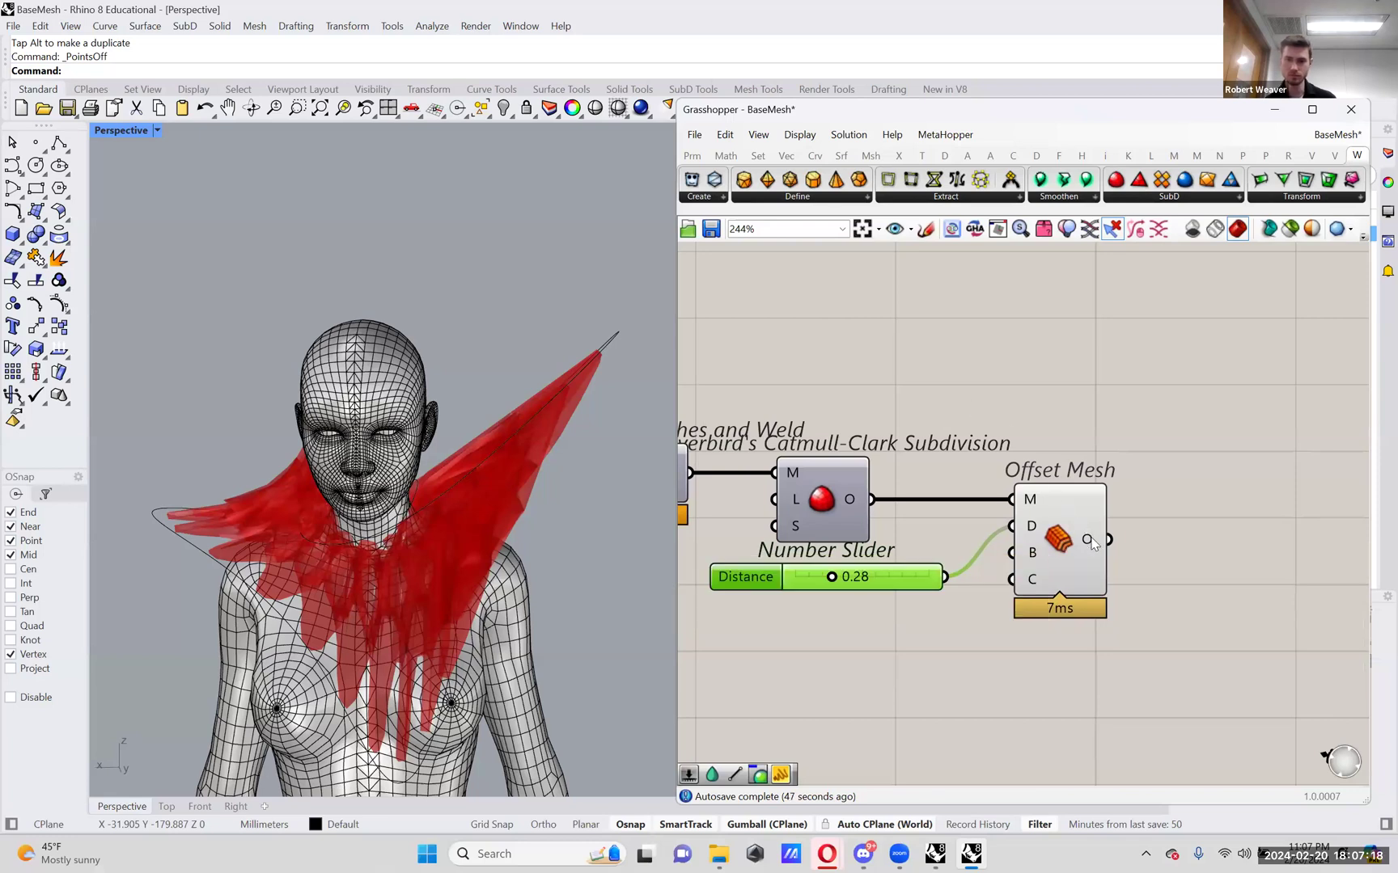
right_click(1087, 540)
click(1108, 601)
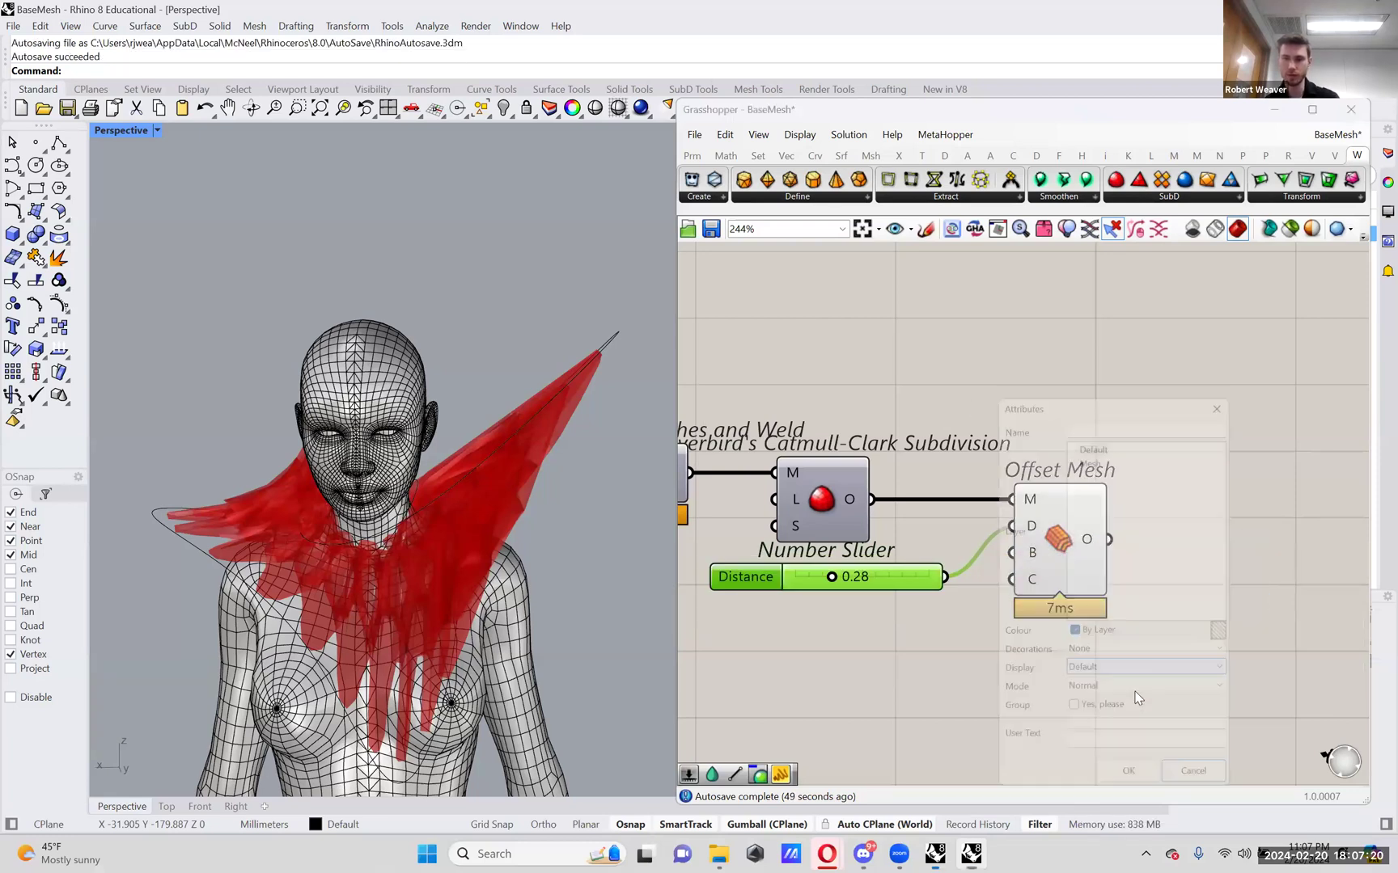
click(1128, 770)
- Move the baked collar mesh sideways, clear of the figure, and deselect it
click(410, 491)
scroll(410, 491, down, 3)
drag(394, 513, 145, 514)
click(243, 381)
- Examine the thickness, edges and overlapping folds of the baked collar mesh up close
shift+right_drag(439, 403, 465, 490)
scroll(481, 487, up, 5)
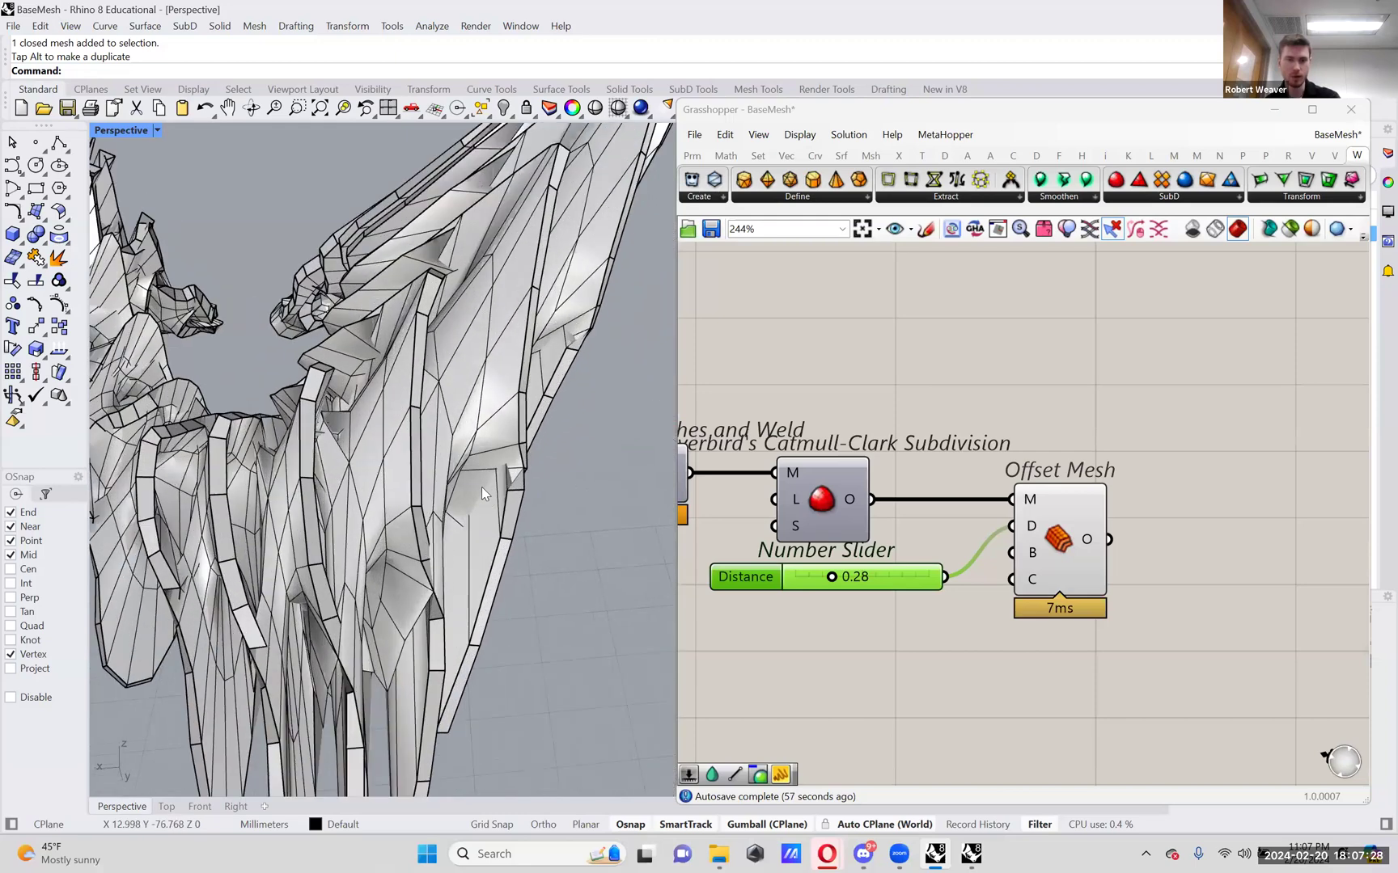
scroll(490, 485, up, 5)
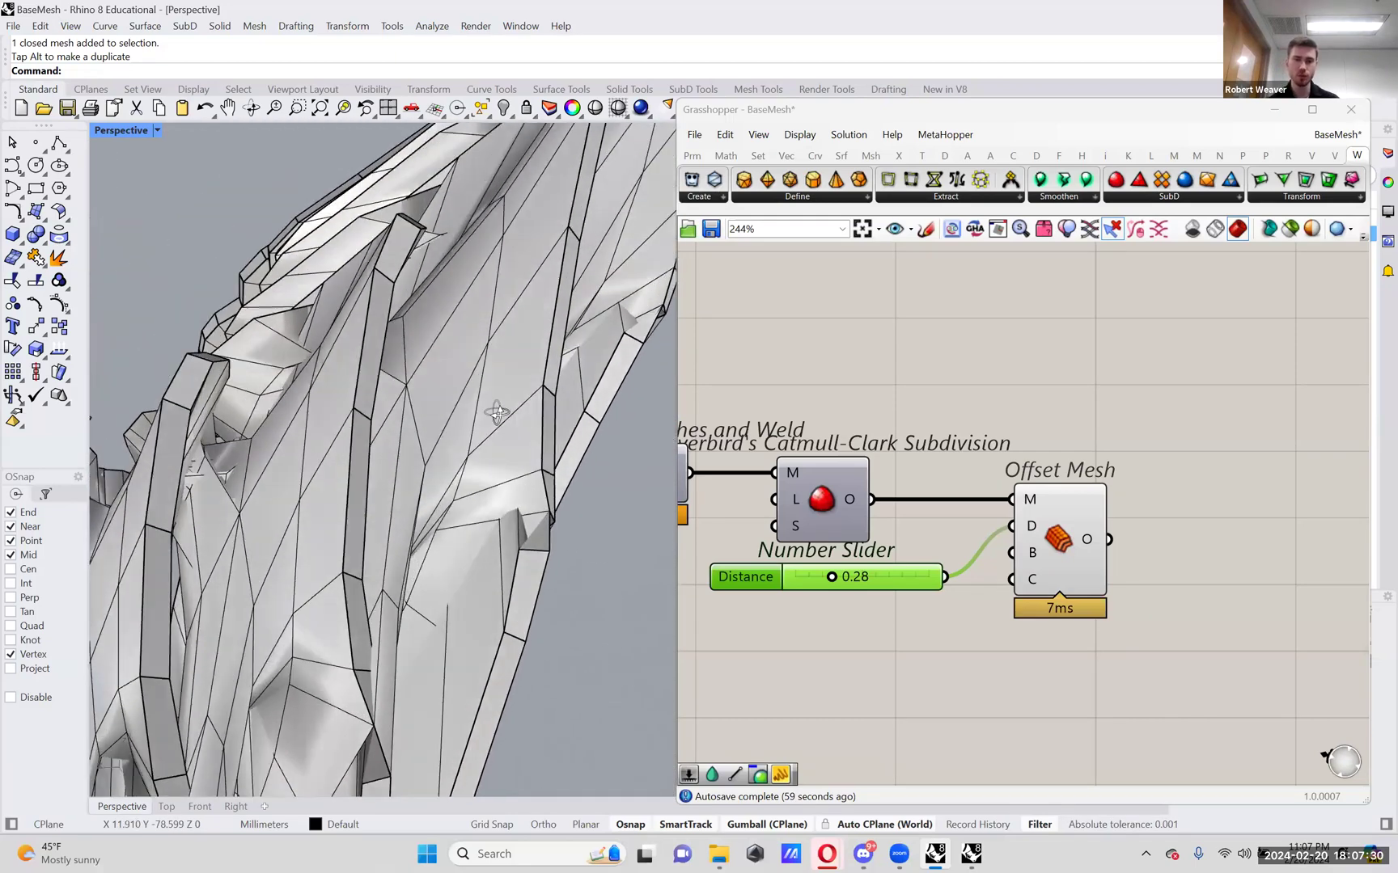
right_drag(477, 467, 487, 405)
scroll(486, 485, down, 5)
scroll(477, 493, up, 7)
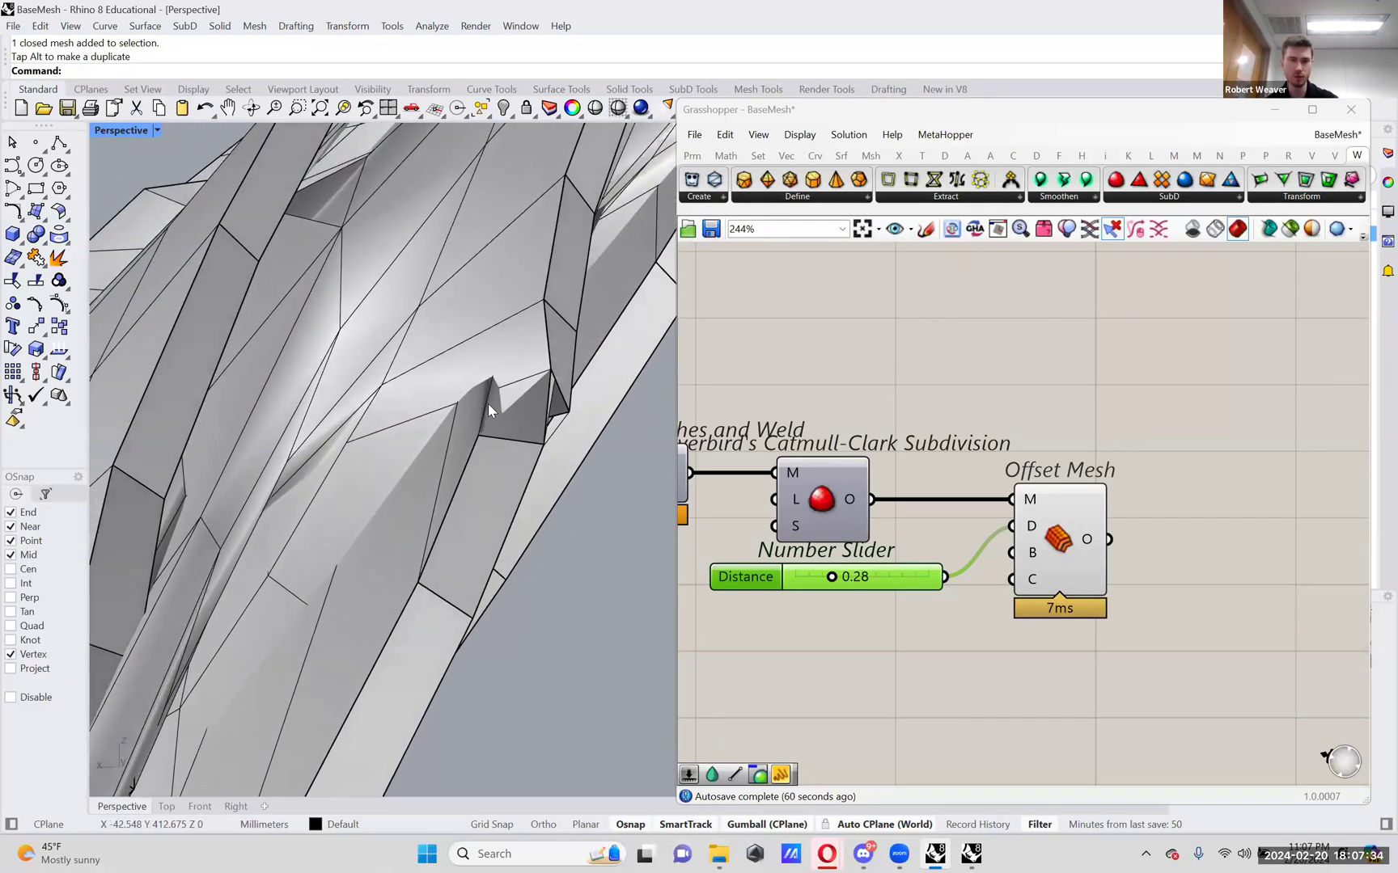
scroll(474, 445, down, 3)
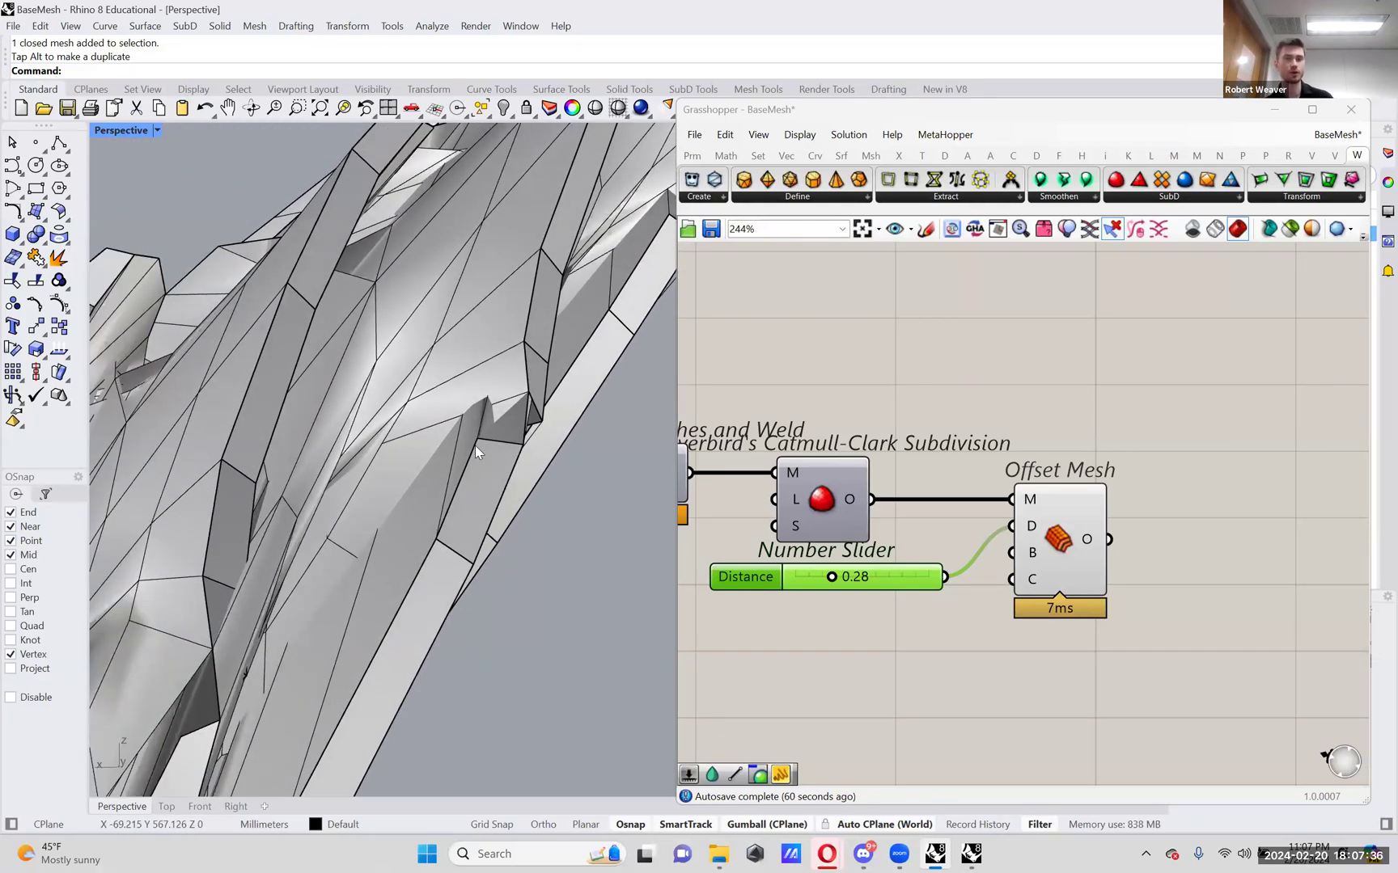
right_drag(475, 446, 485, 566)
scroll(504, 392, up, 5)
scroll(495, 514, down, 10)
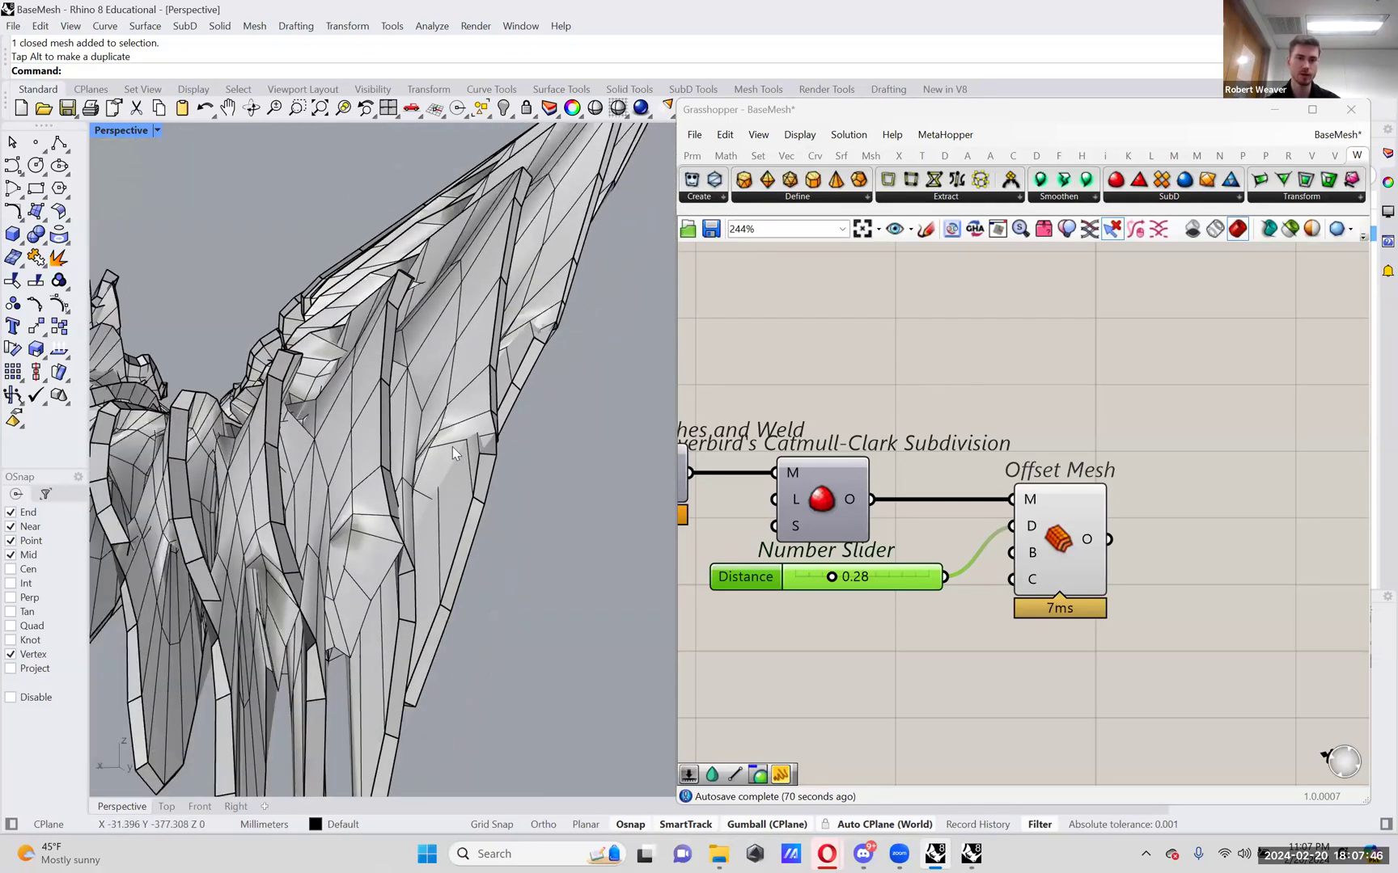
right_drag(575, 513, 470, 511)
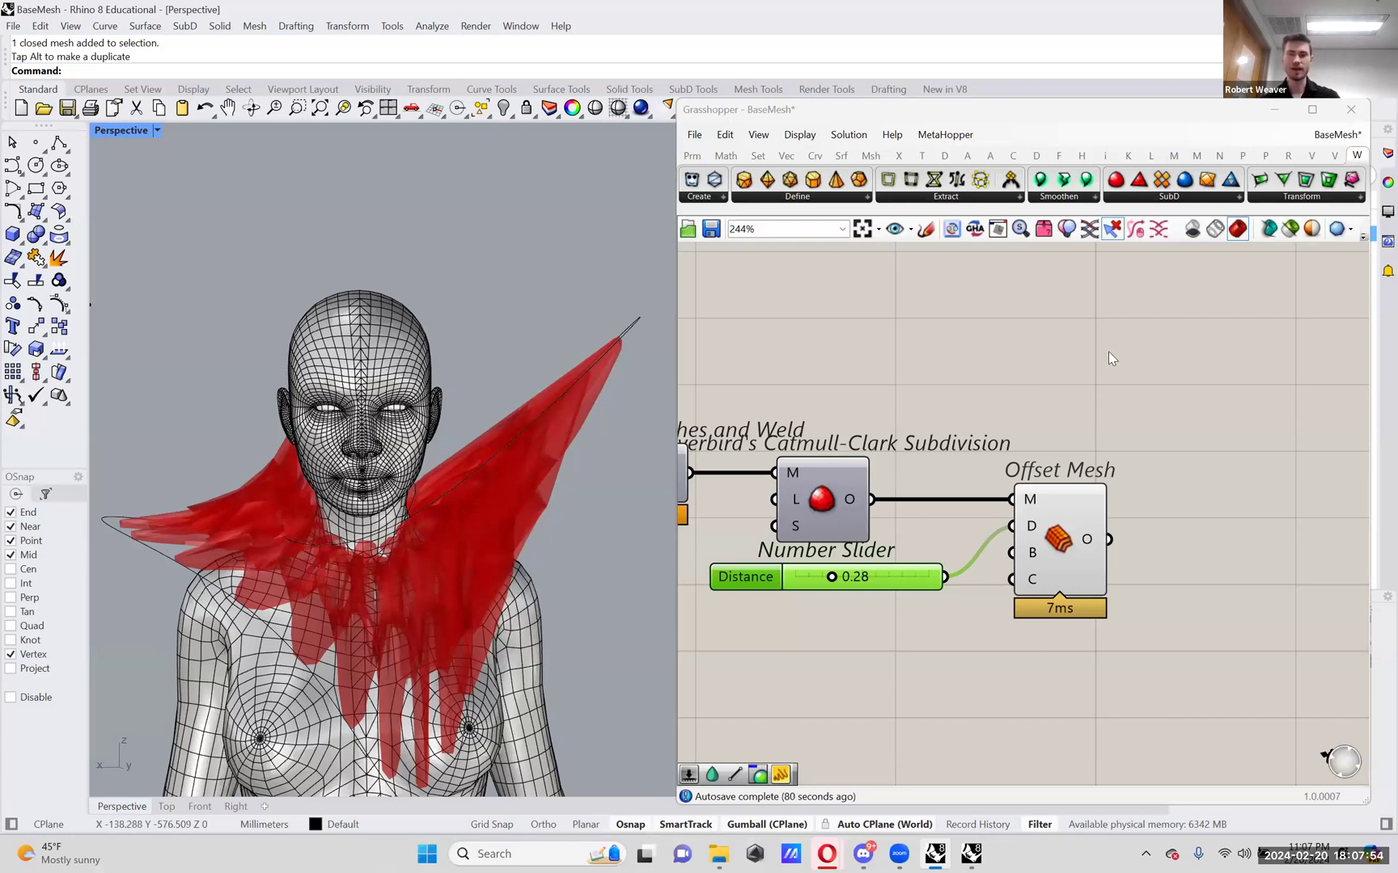
- Add a Create Settings component for volume conversion to the canvas below Offset Mesh
click(947, 157)
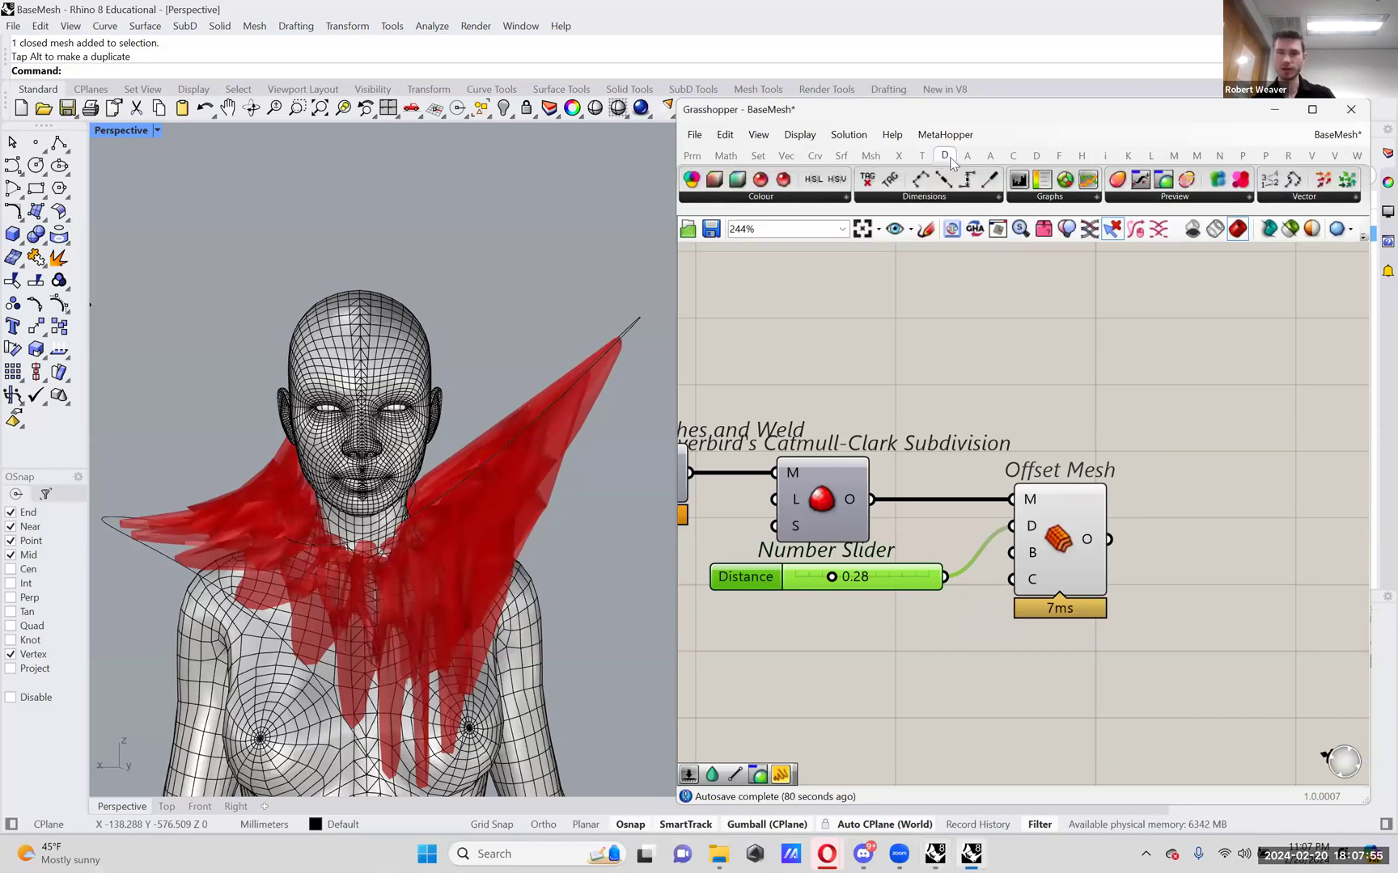
click(1035, 157)
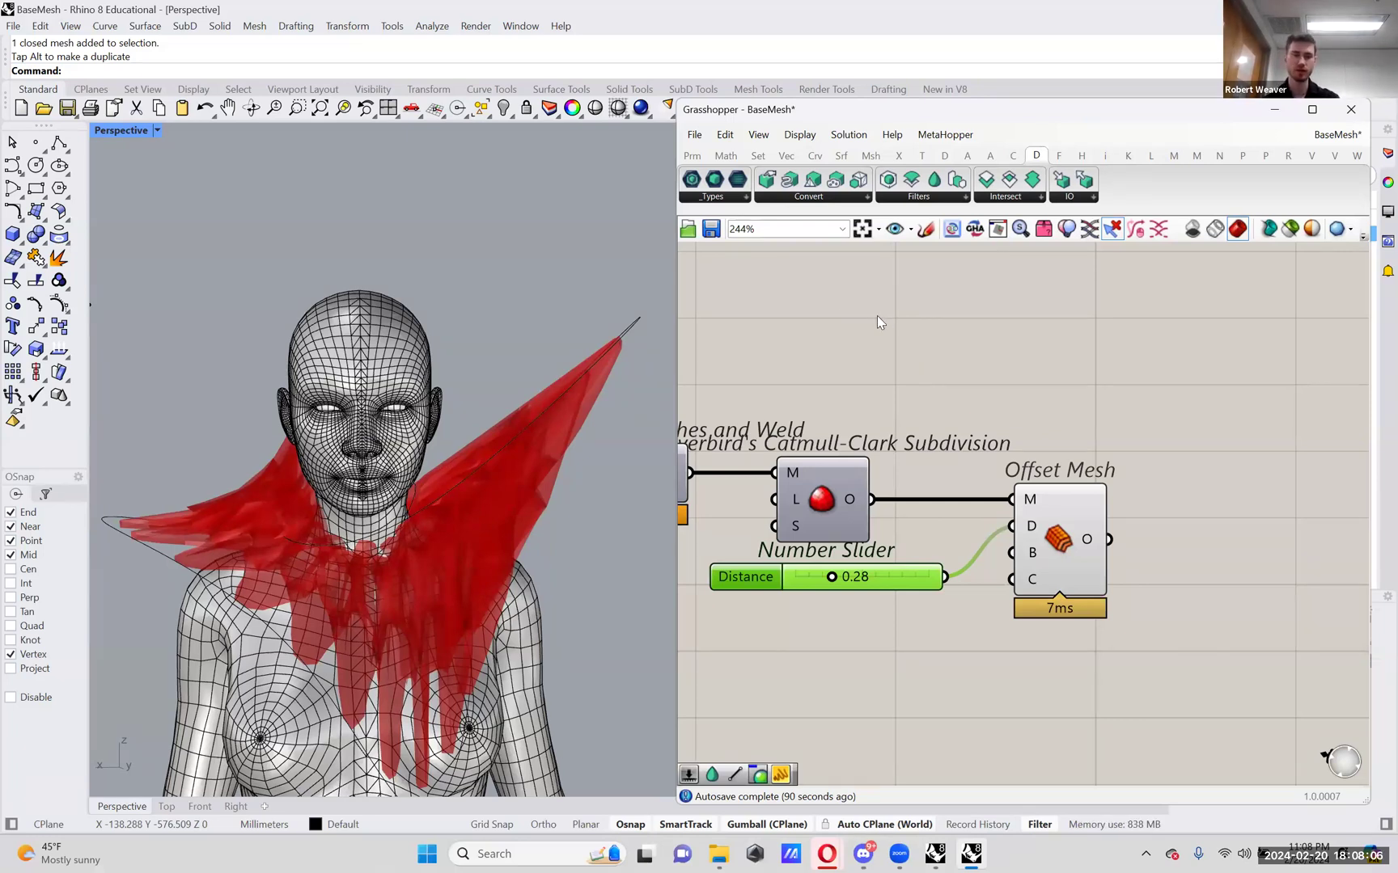
right_drag(1120, 376, 1100, 370)
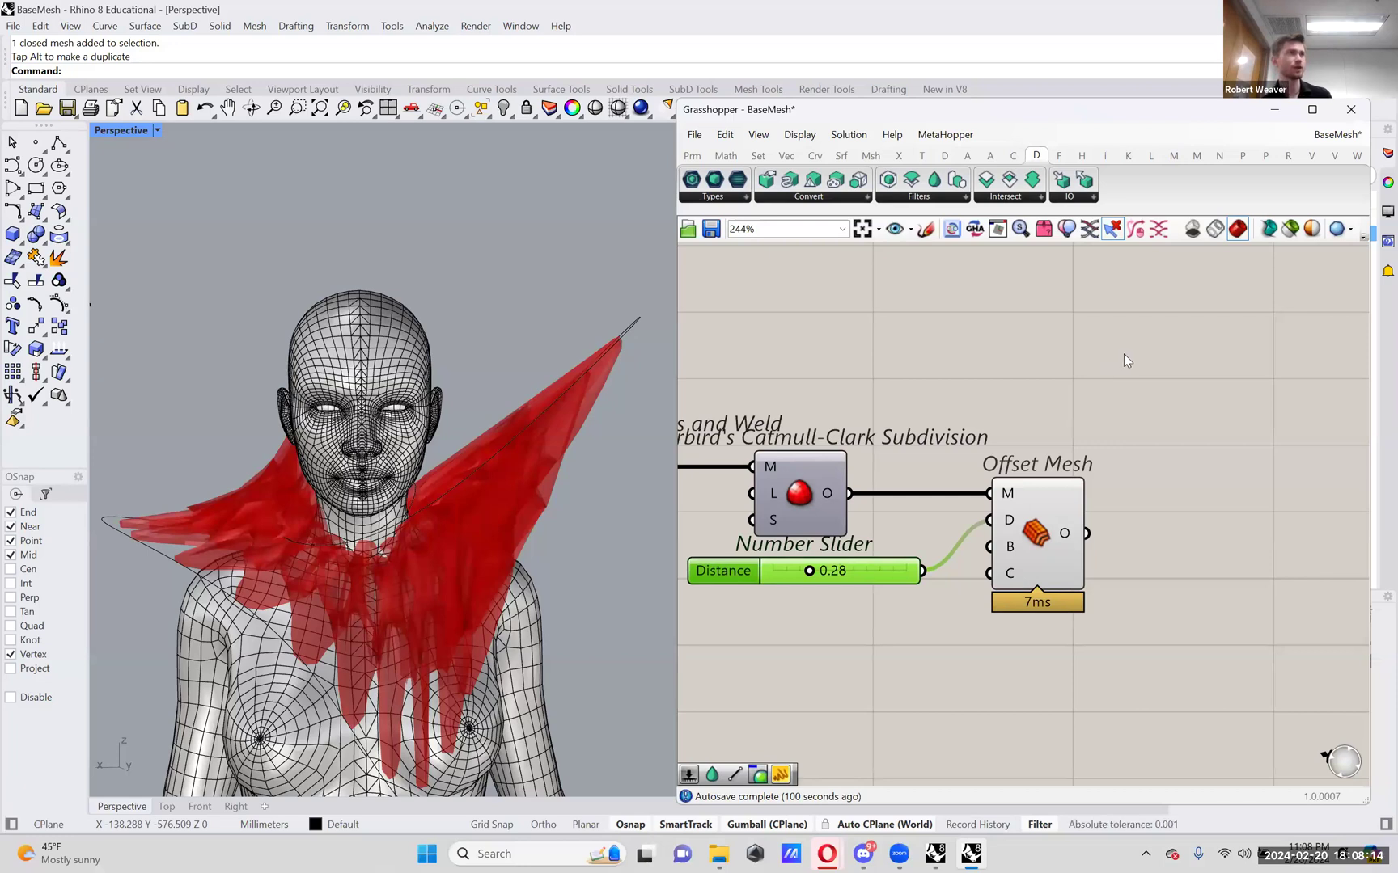
scroll(1105, 410, down, 2)
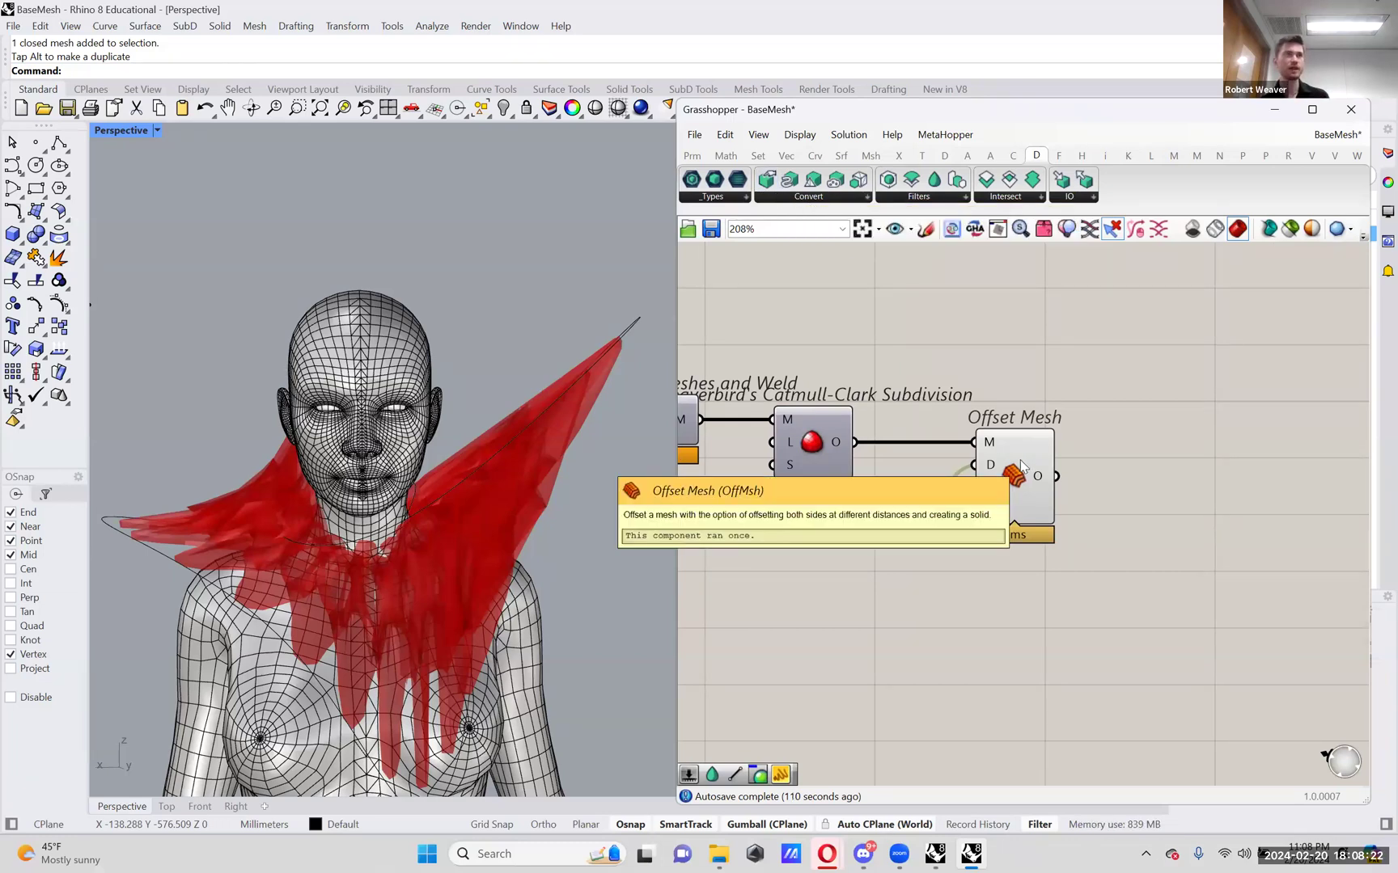
right_drag(1020, 461, 1050, 444)
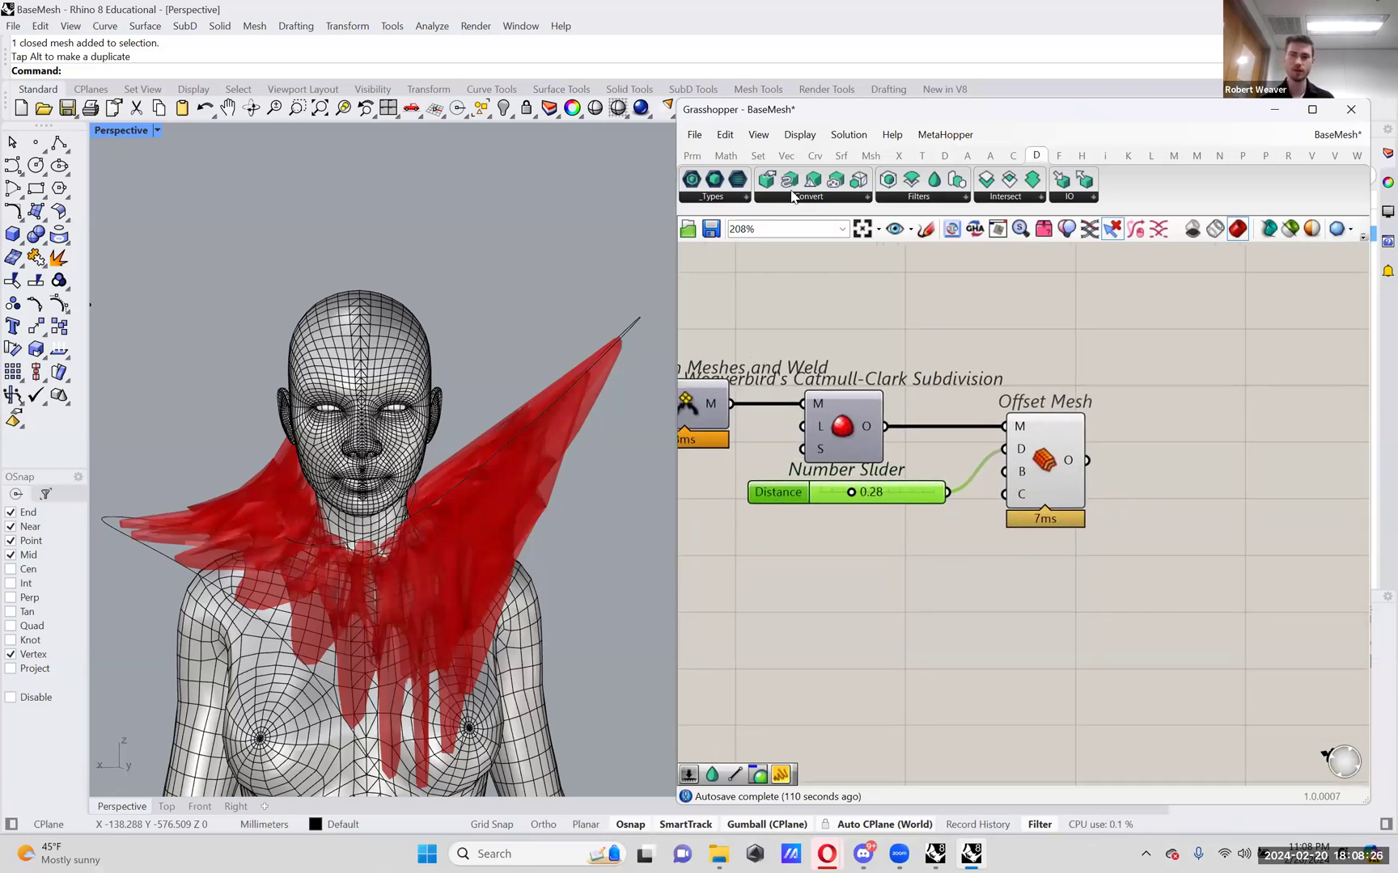
drag(766, 180, 1056, 645)
mouse_move(1029, 616)
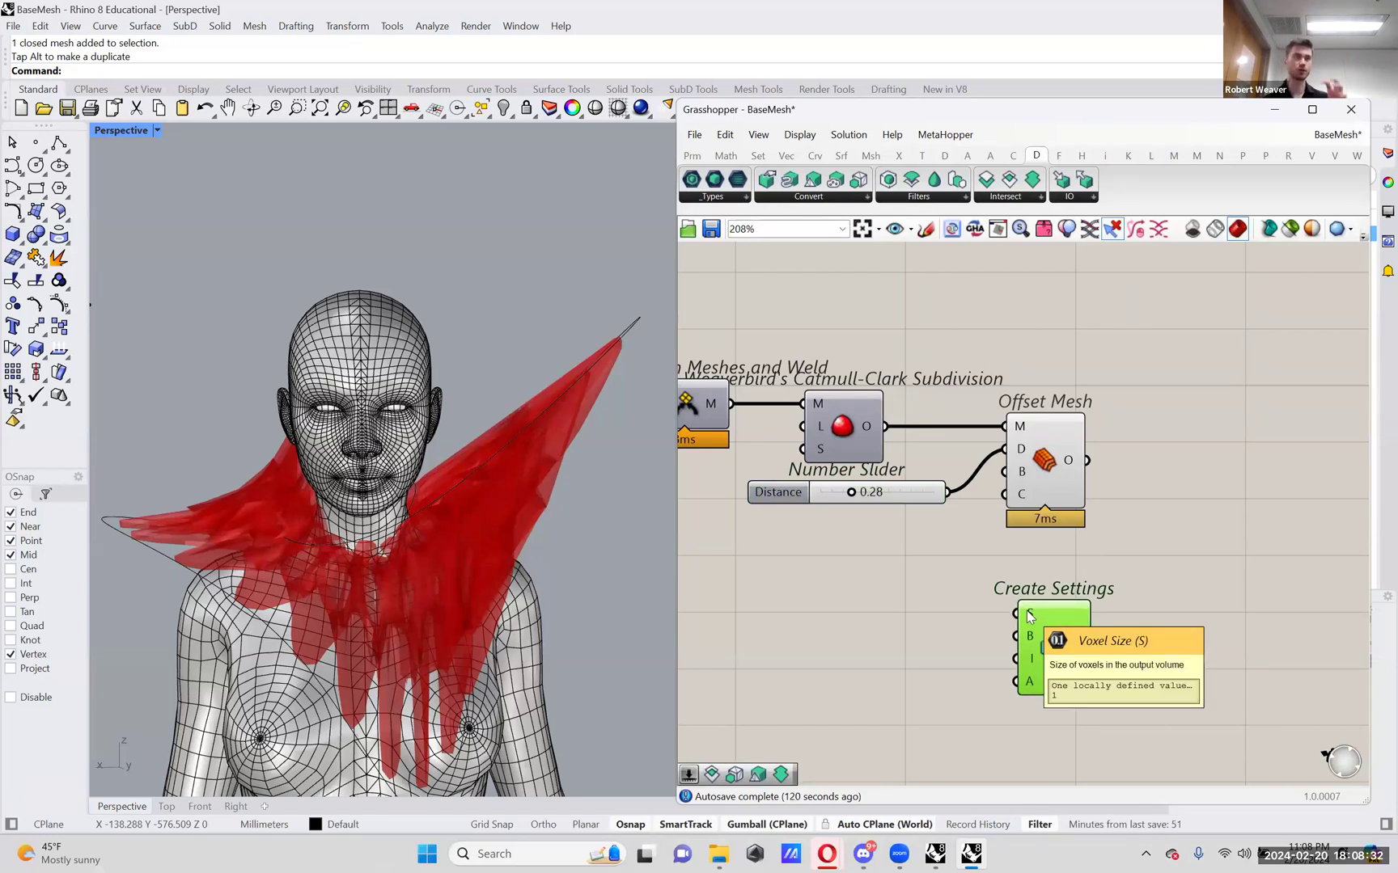
drag(1056, 646, 1063, 676)
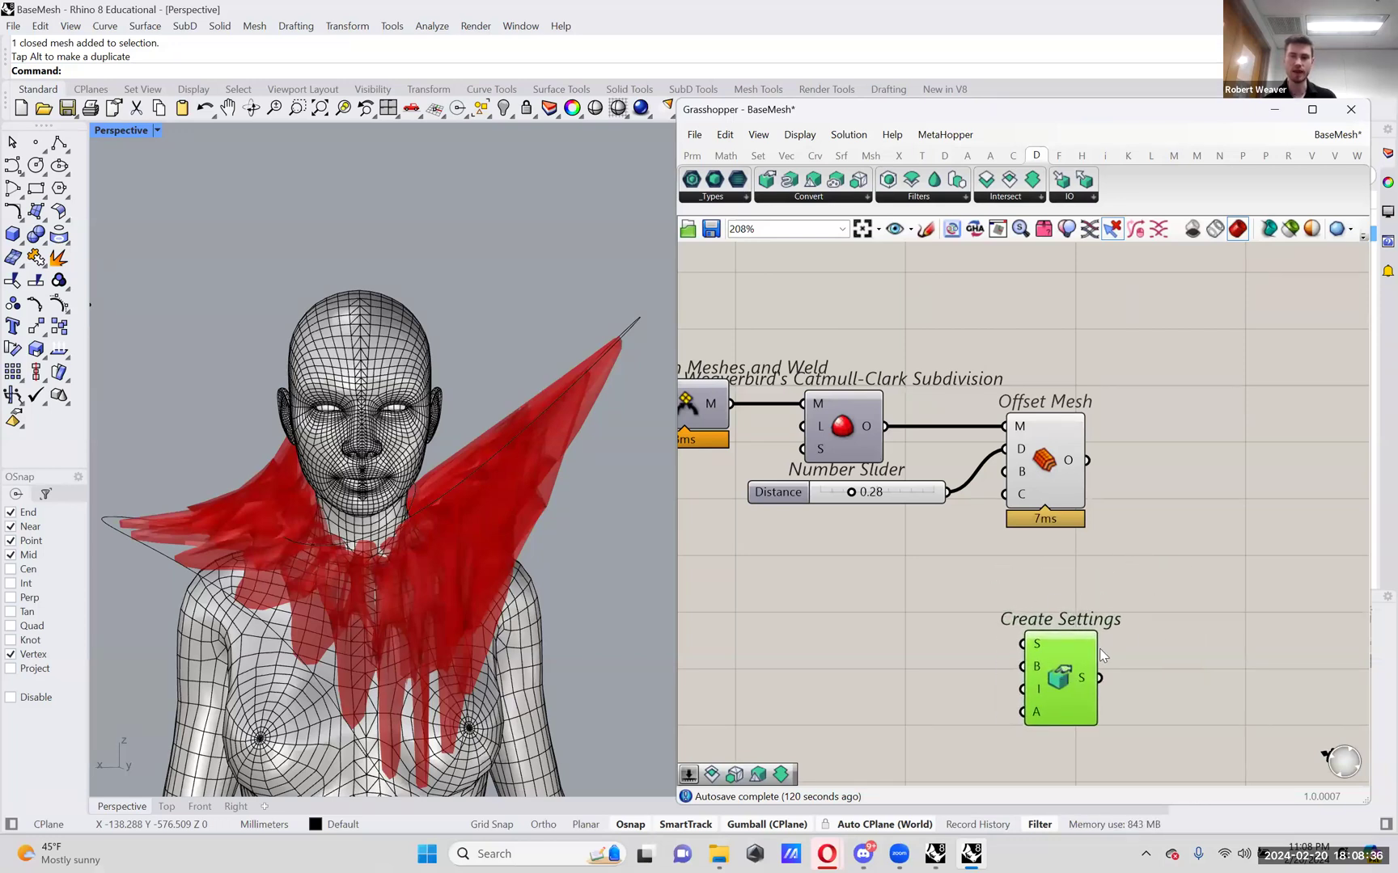
- Add a number slider ranging from 0.01 to 1 beside Create Settings and set it to 1.00
right_drag(1060, 641, 1060, 614)
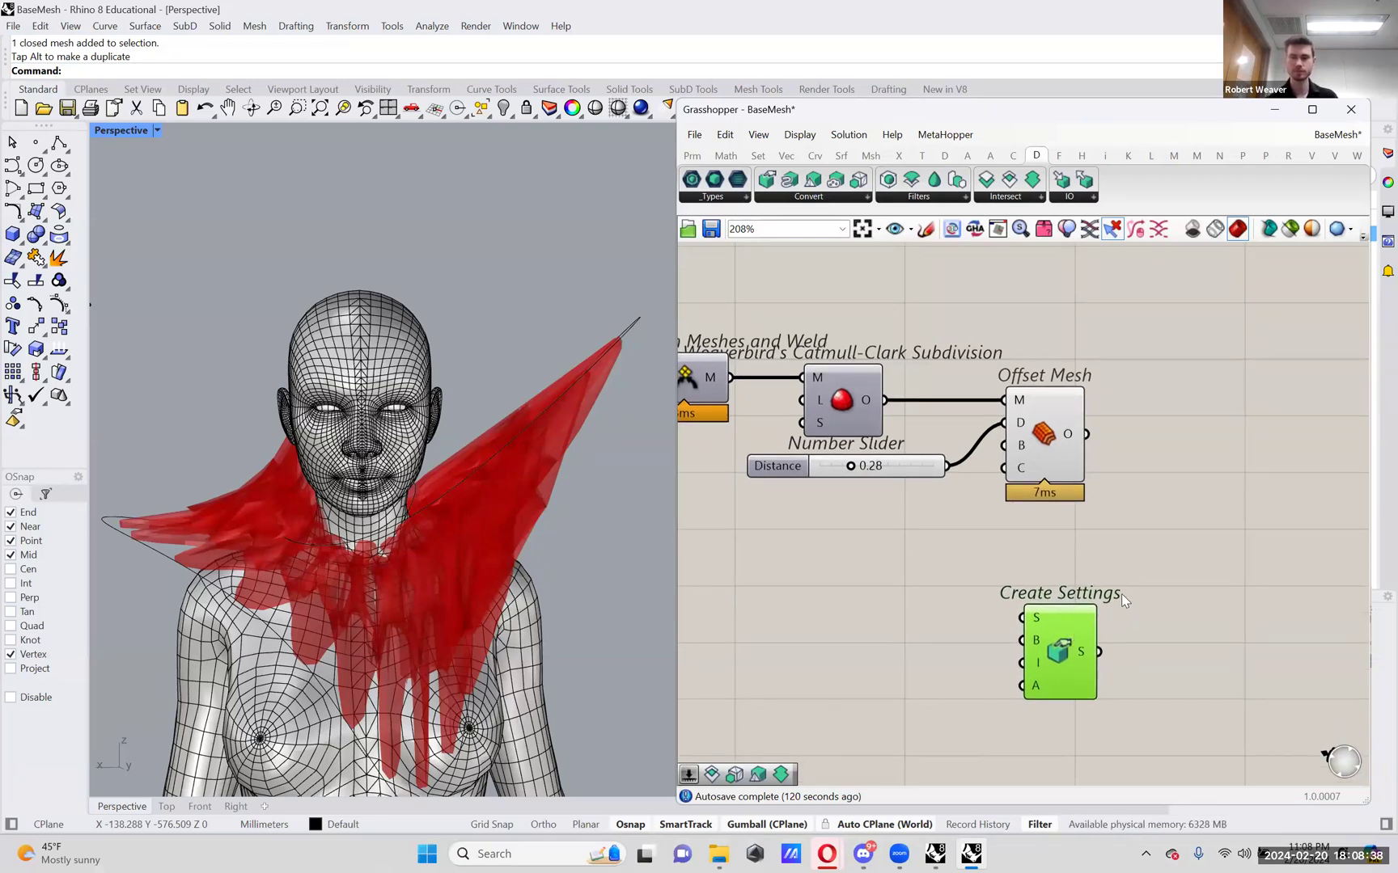
right_drag(945, 564, 966, 553)
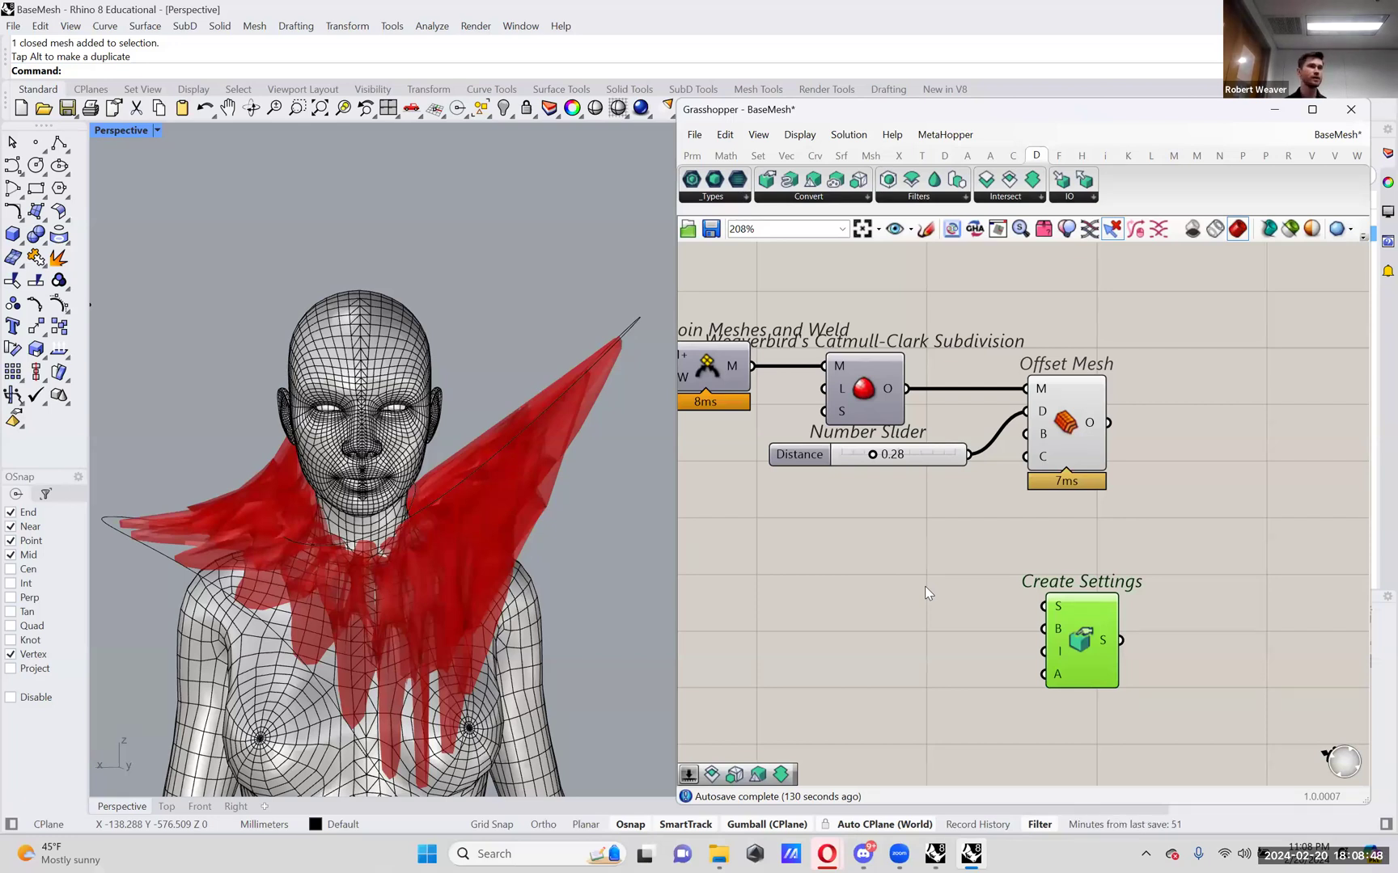
double_click(928, 592)
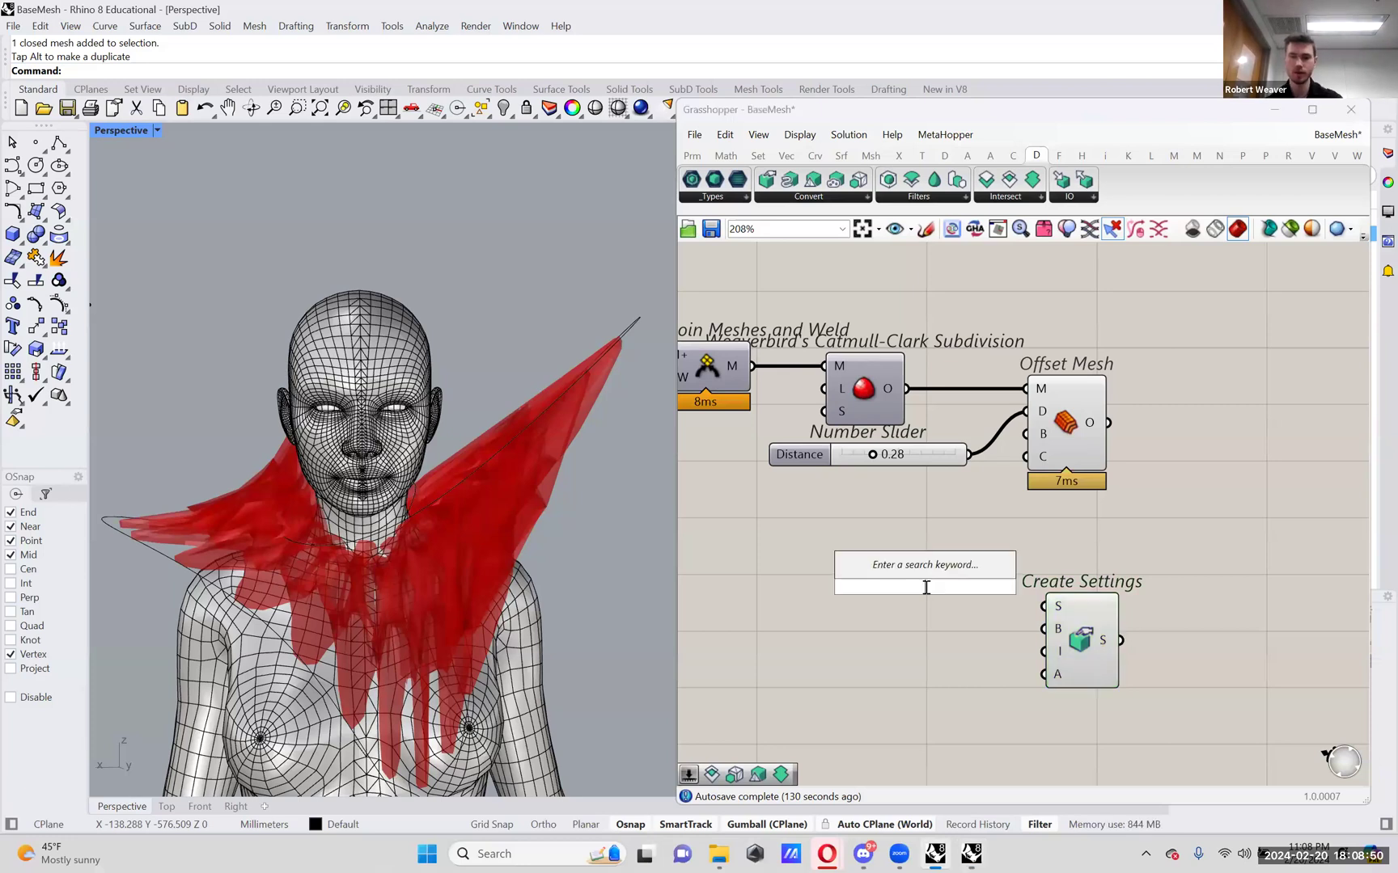
text(.01..1)
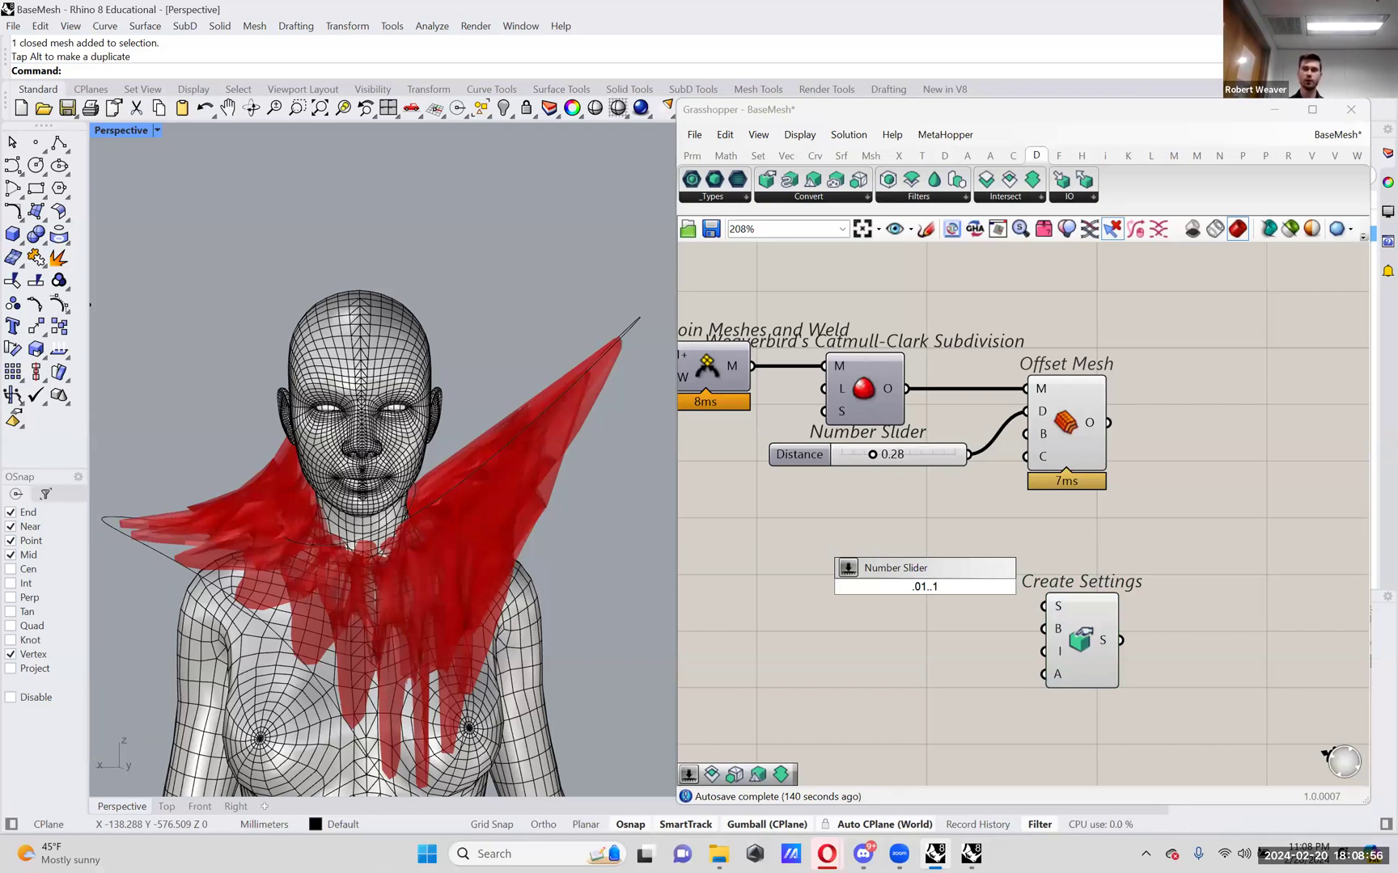
key(Return)
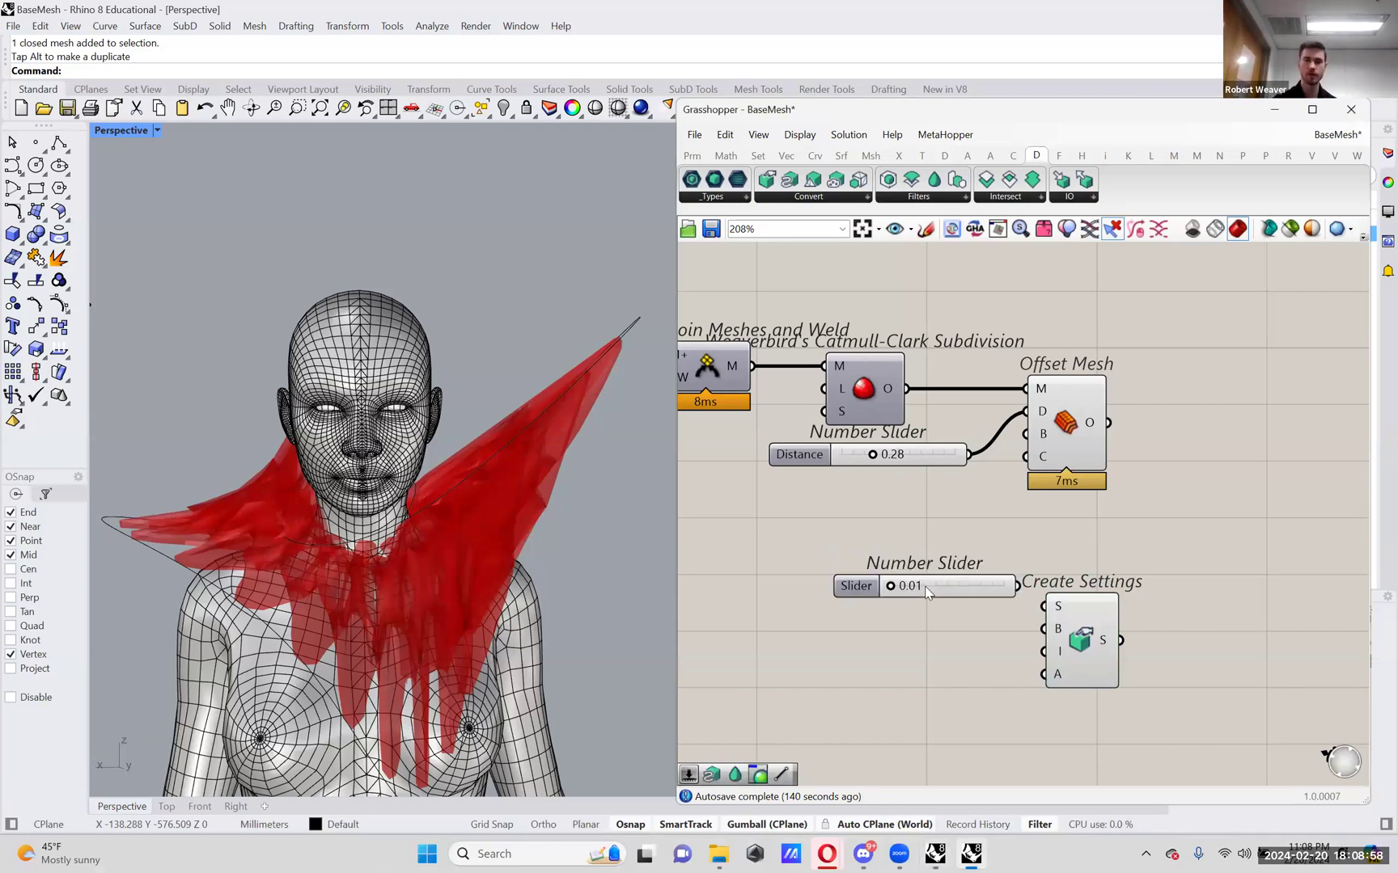
drag(926, 590, 901, 612)
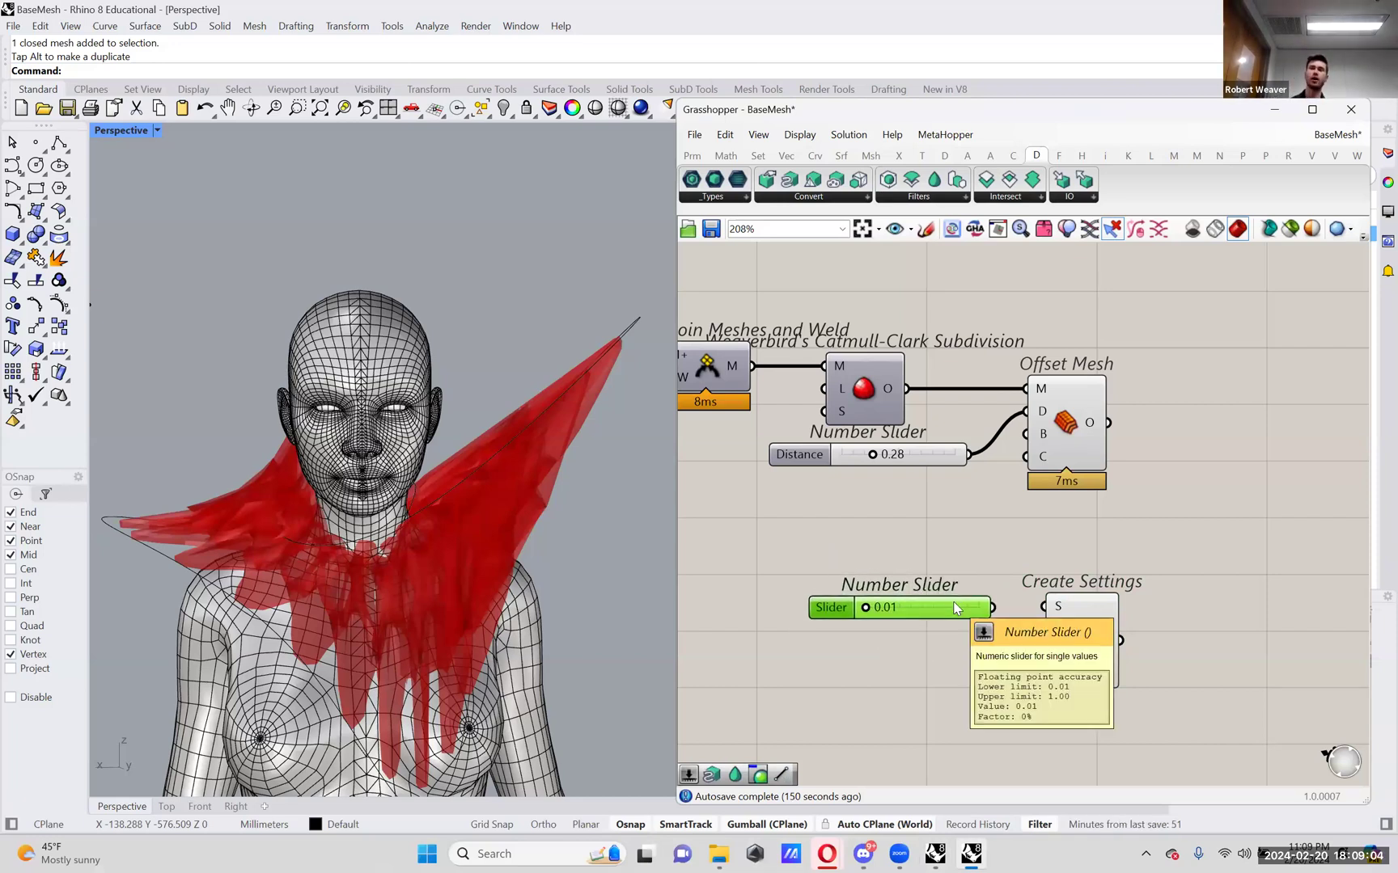
drag(866, 608, 1039, 609)
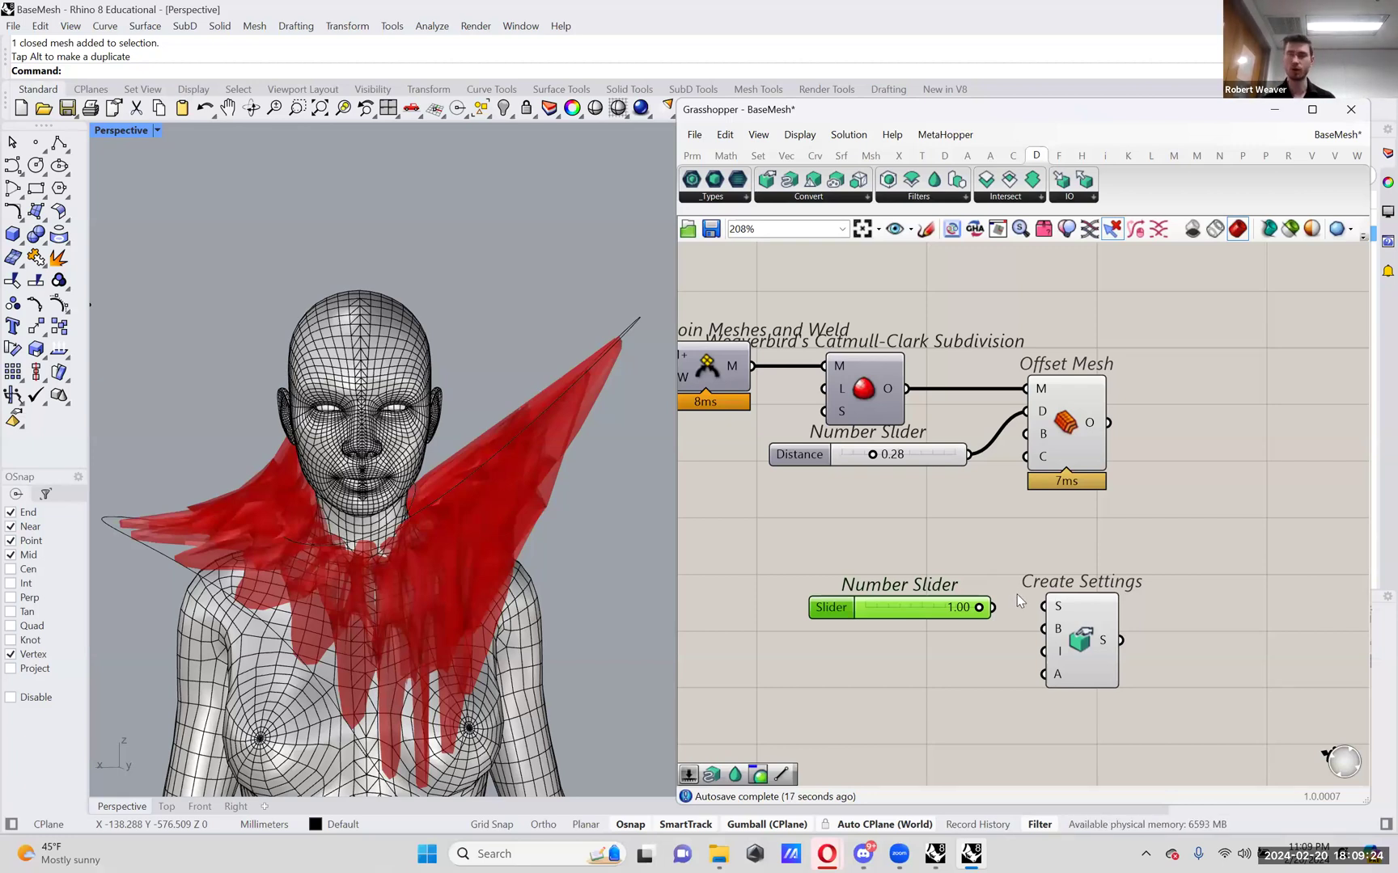
- Connect the new number slider to the voxel size input of Create Settings and shift the component slightly
right_drag(1017, 590, 961, 597)
click(1001, 612)
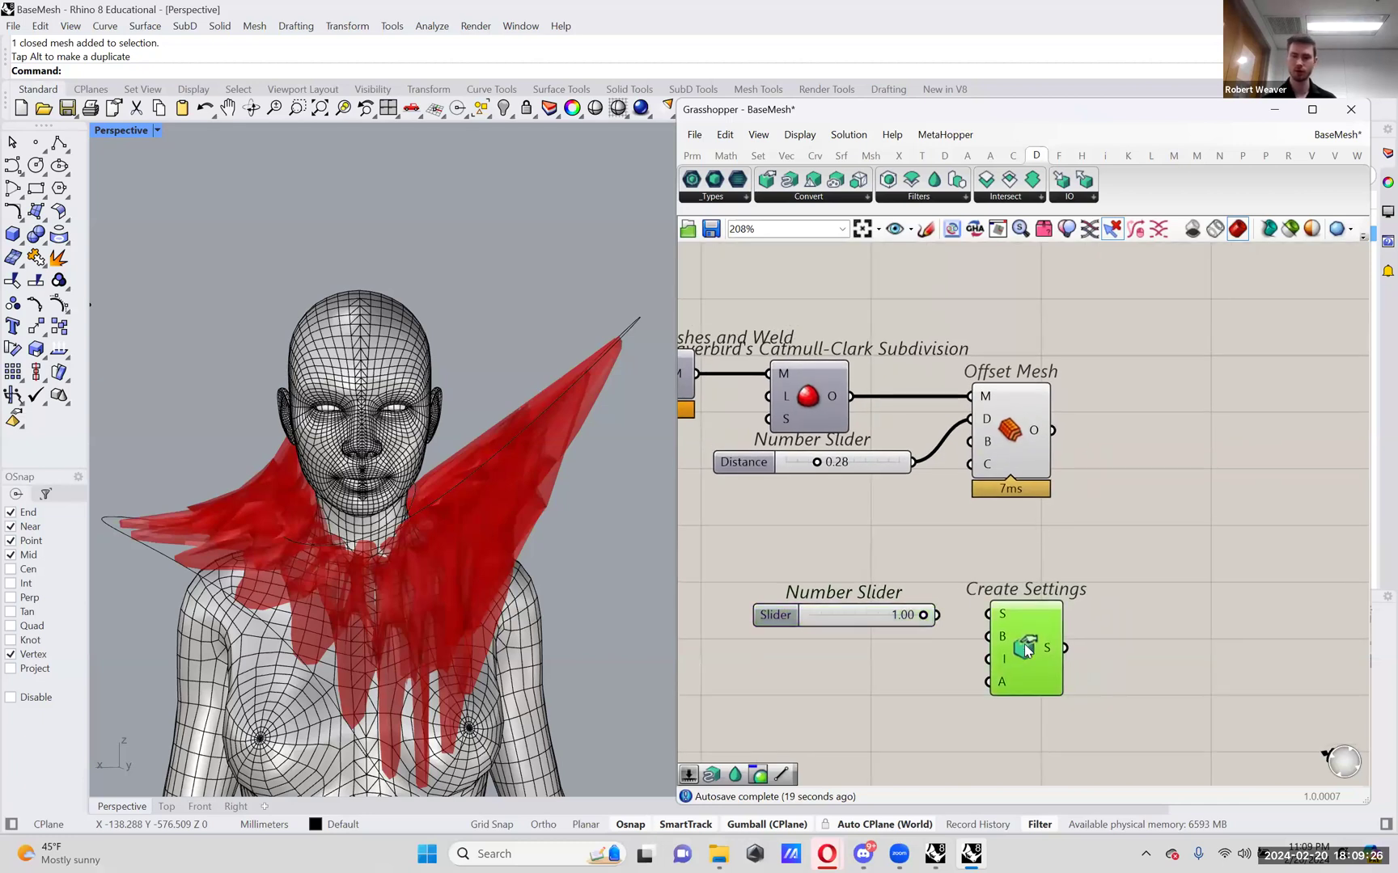
drag(938, 615, 985, 621)
drag(1017, 633, 1069, 627)
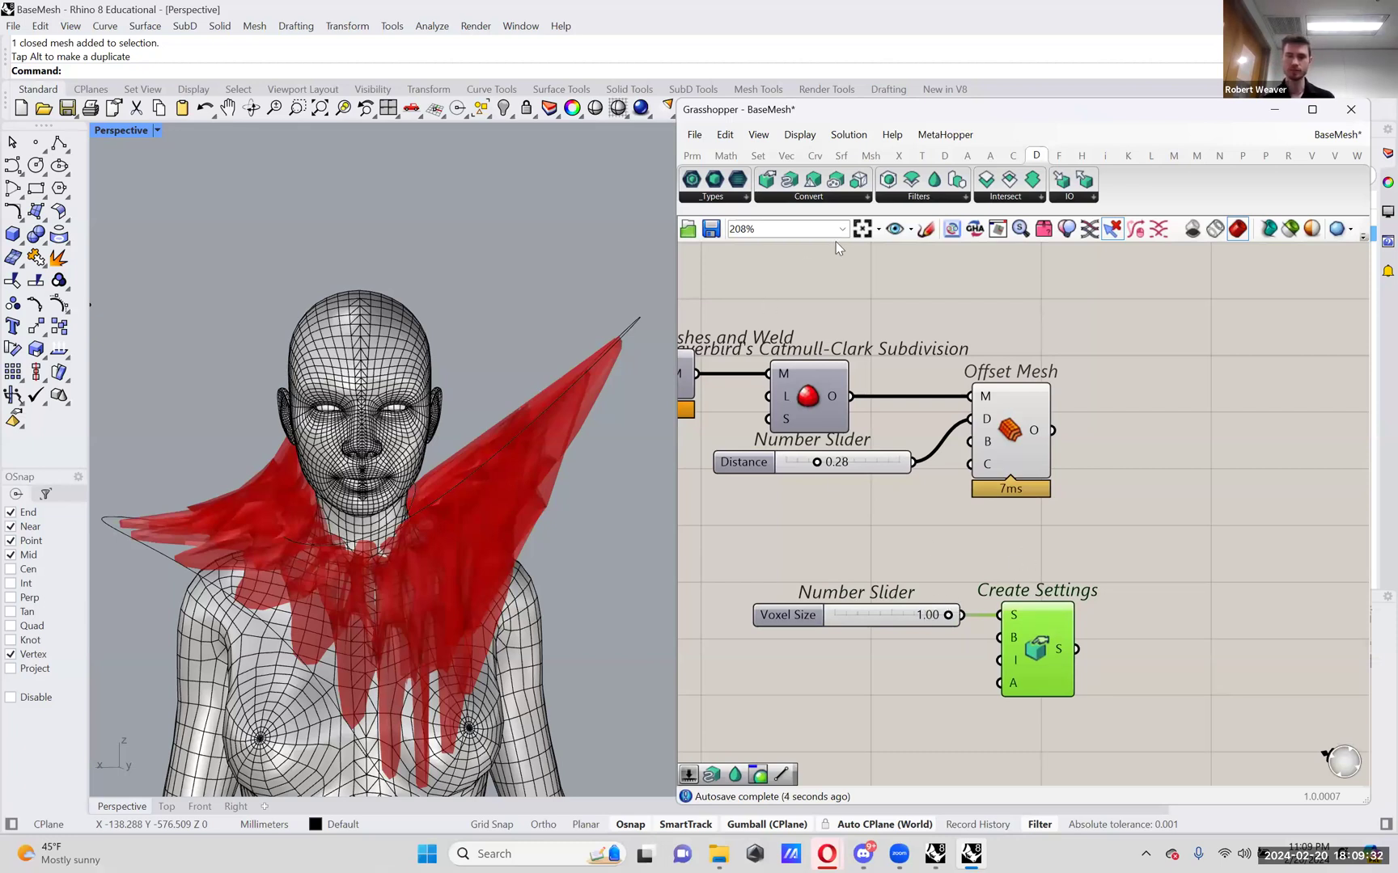
- Add a Mesh to Volume component and feed it the Offset Mesh output and the Create Settings output
click(1018, 436)
click(1137, 482)
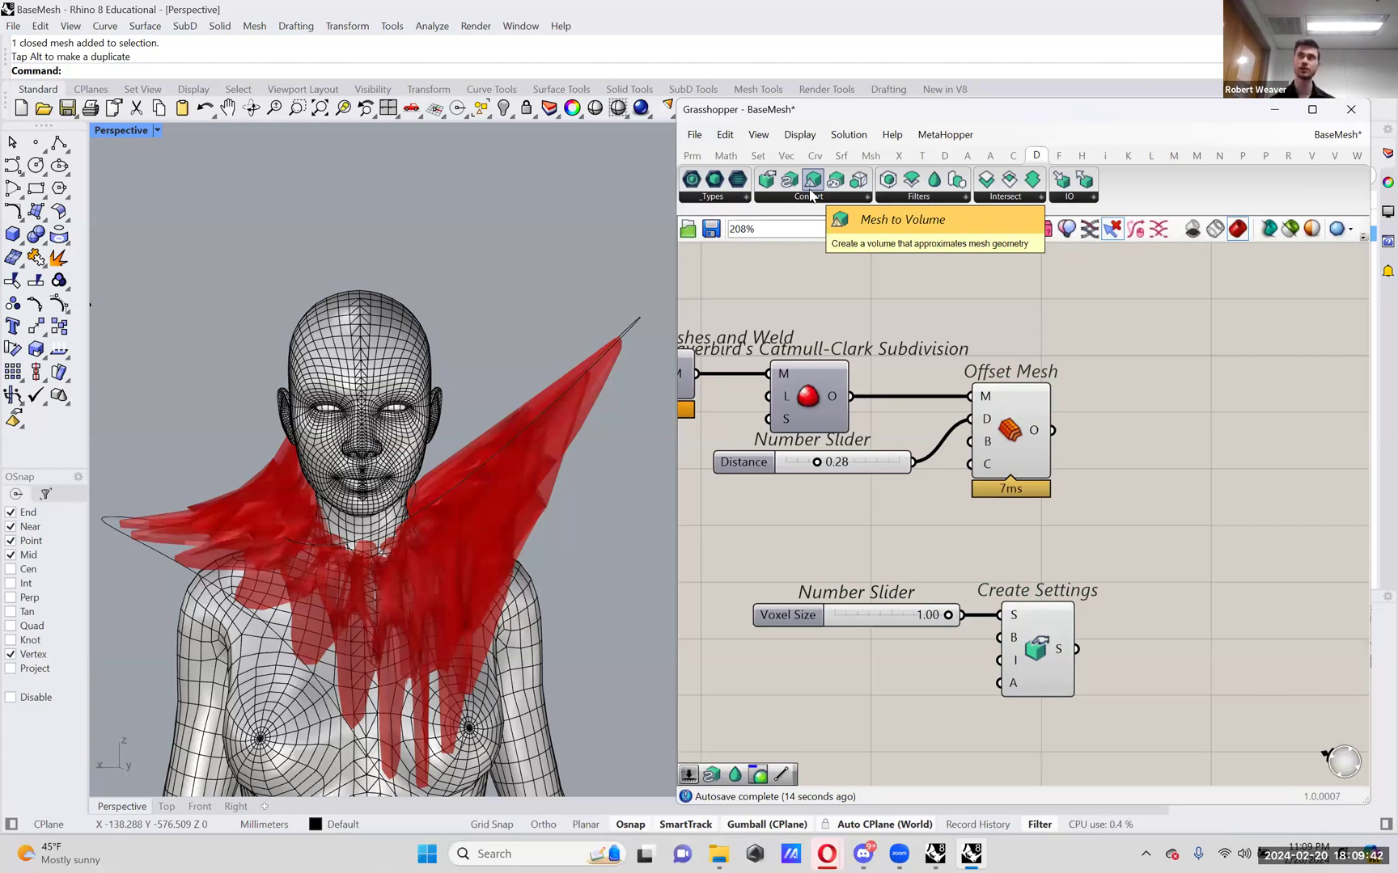
drag(811, 181, 1205, 487)
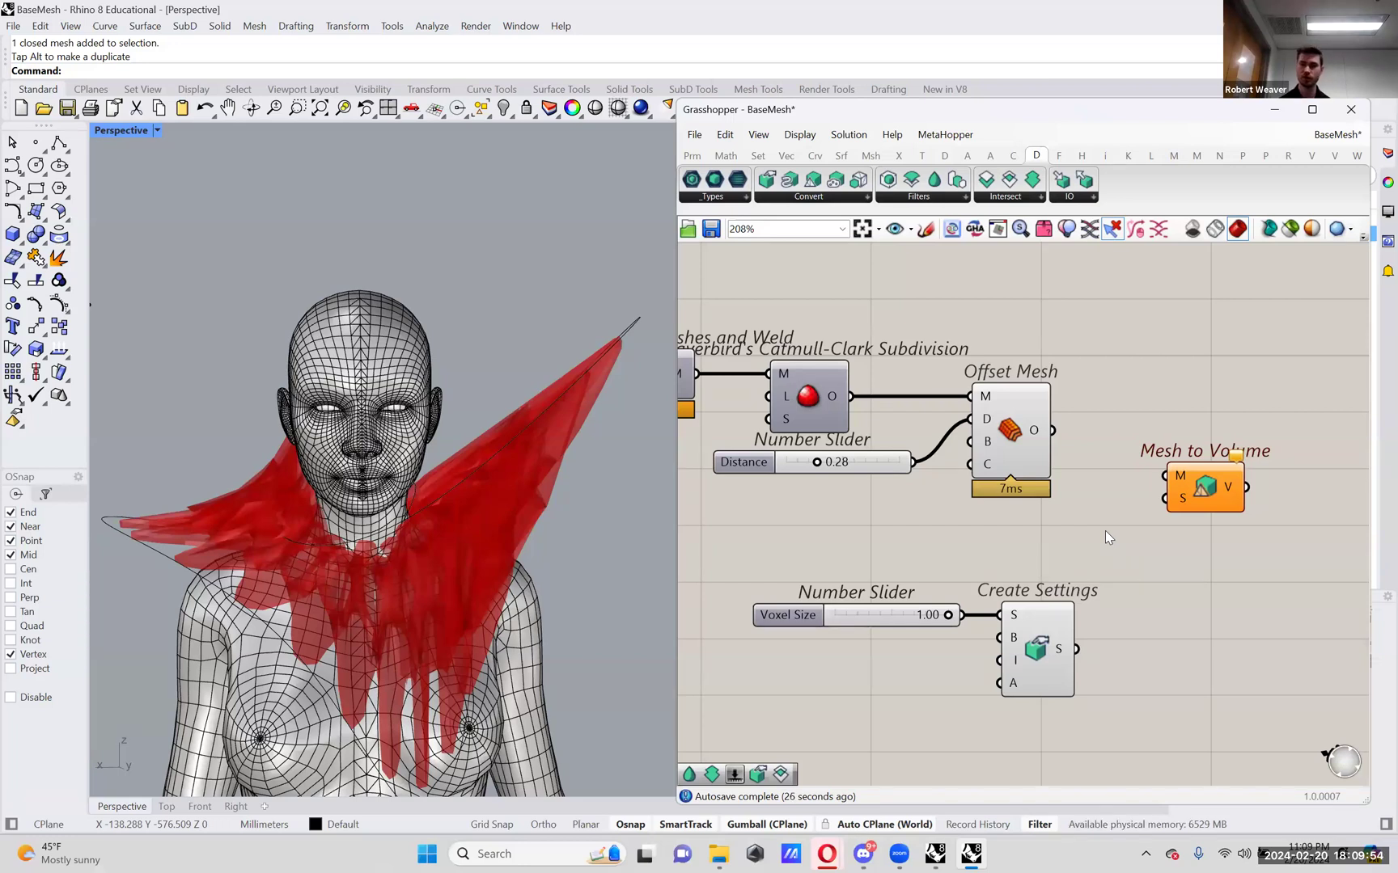
drag(1053, 430, 1132, 441)
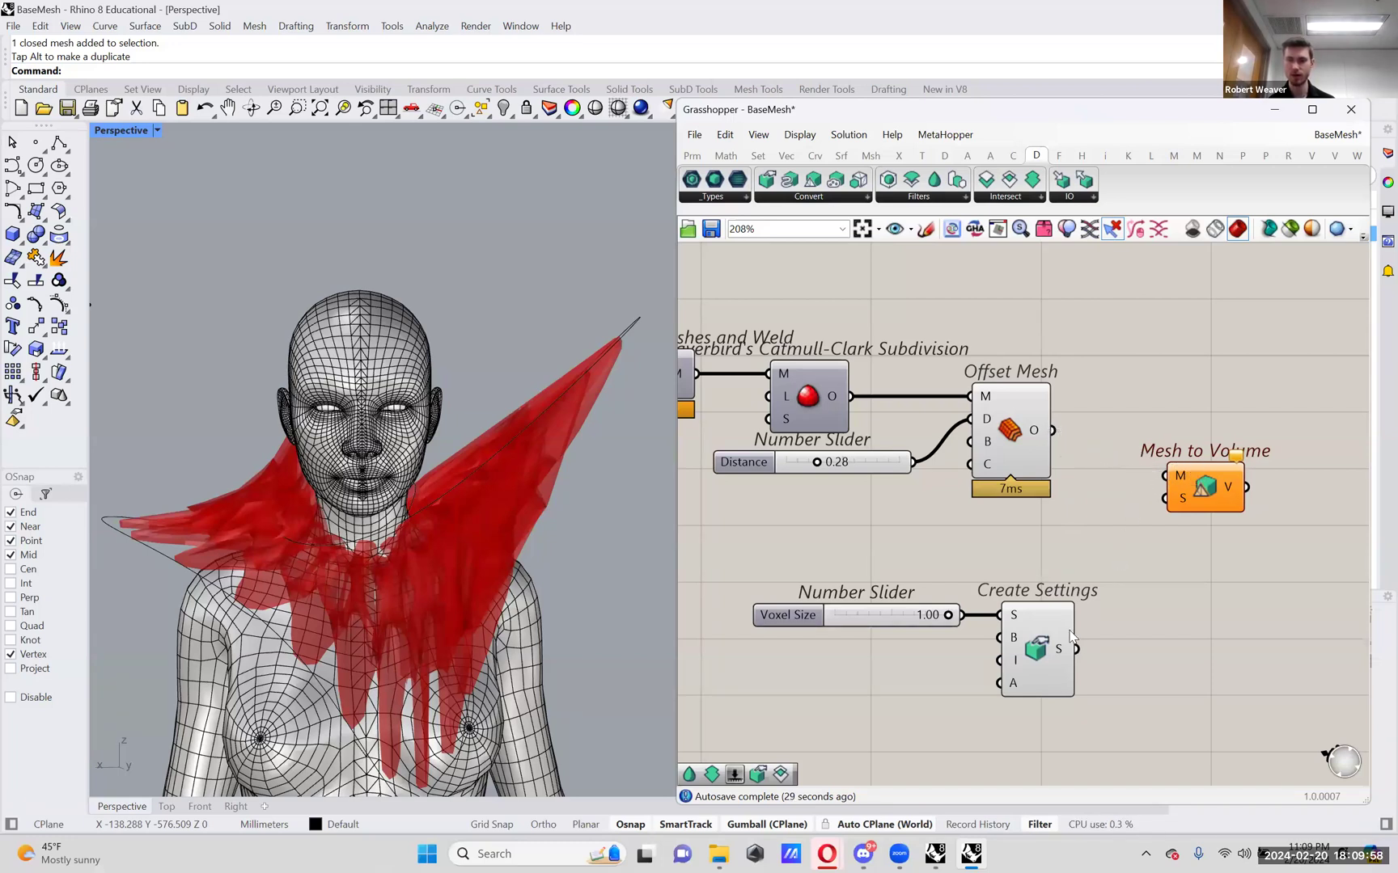
drag(1076, 649, 1165, 500)
drag(1052, 431, 1207, 497)
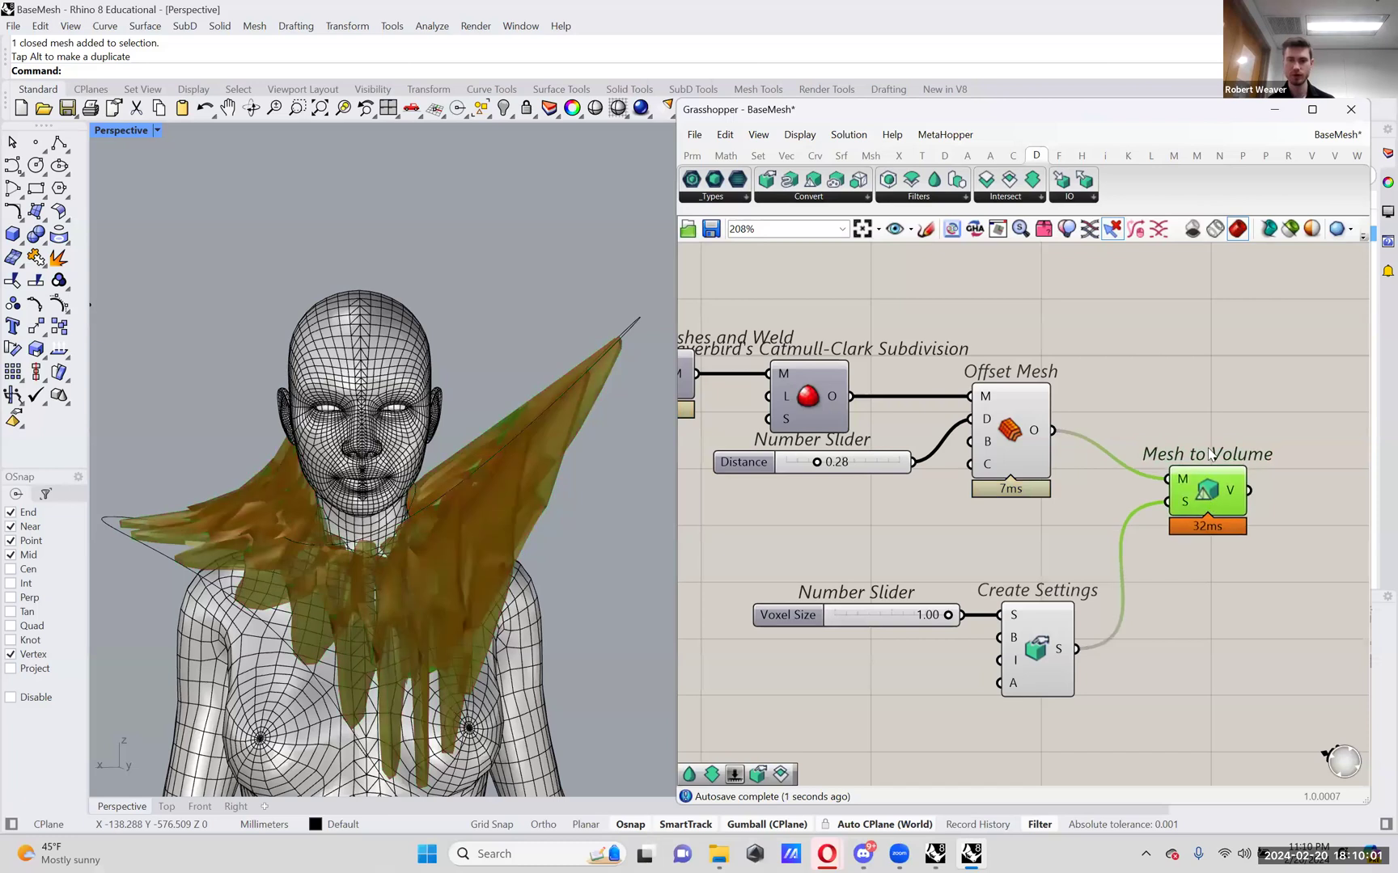
click(1211, 406)
- Examine the Mesh to Volume output, the baked collar mesh's overlapping folds up close, and the collar preview on the figure
mouse_move(1231, 494)
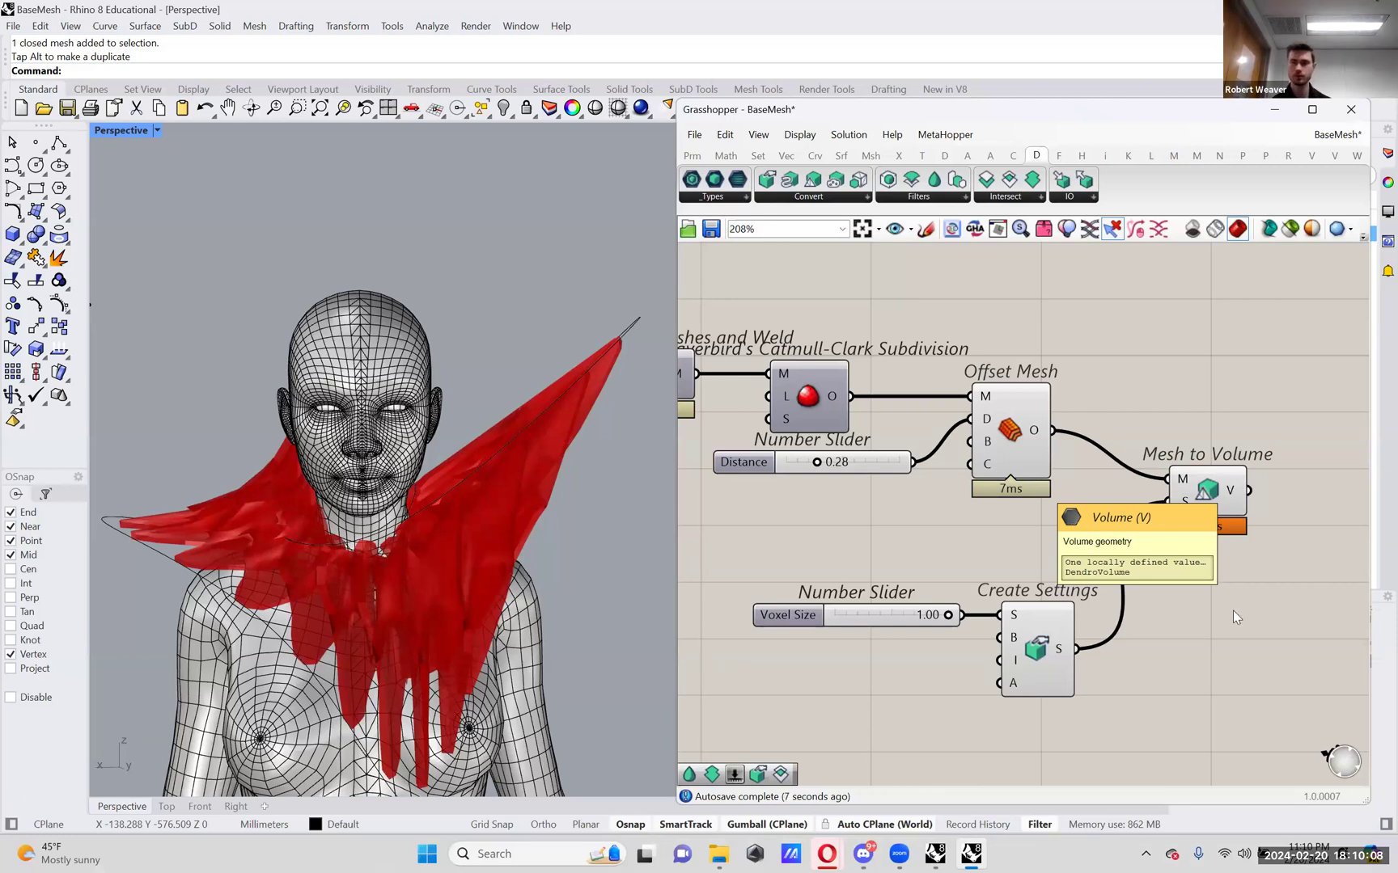
right_drag(1231, 646, 1217, 636)
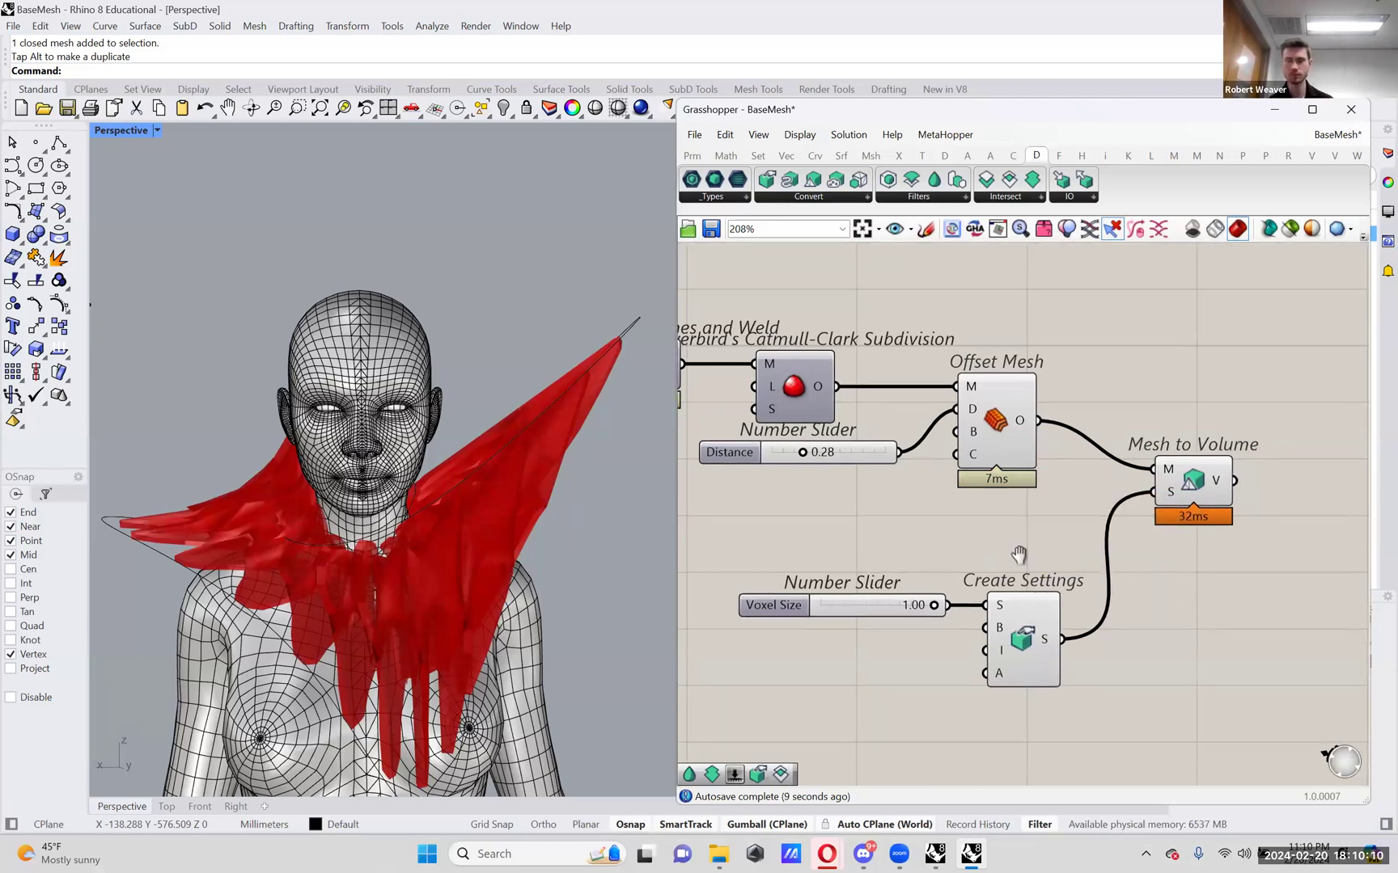
right_drag(1019, 555, 1057, 574)
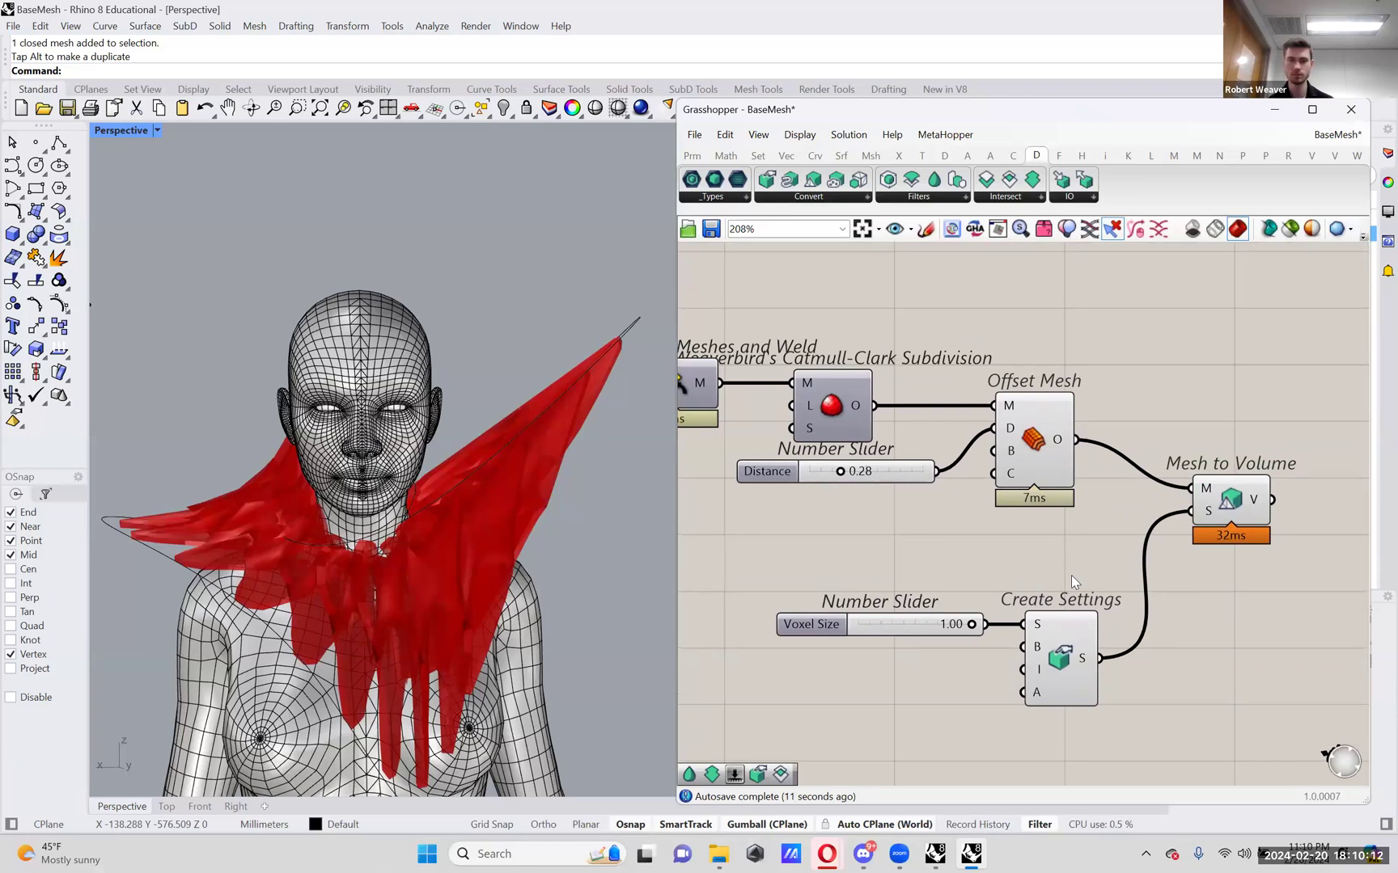
right_drag(1088, 574, 1041, 564)
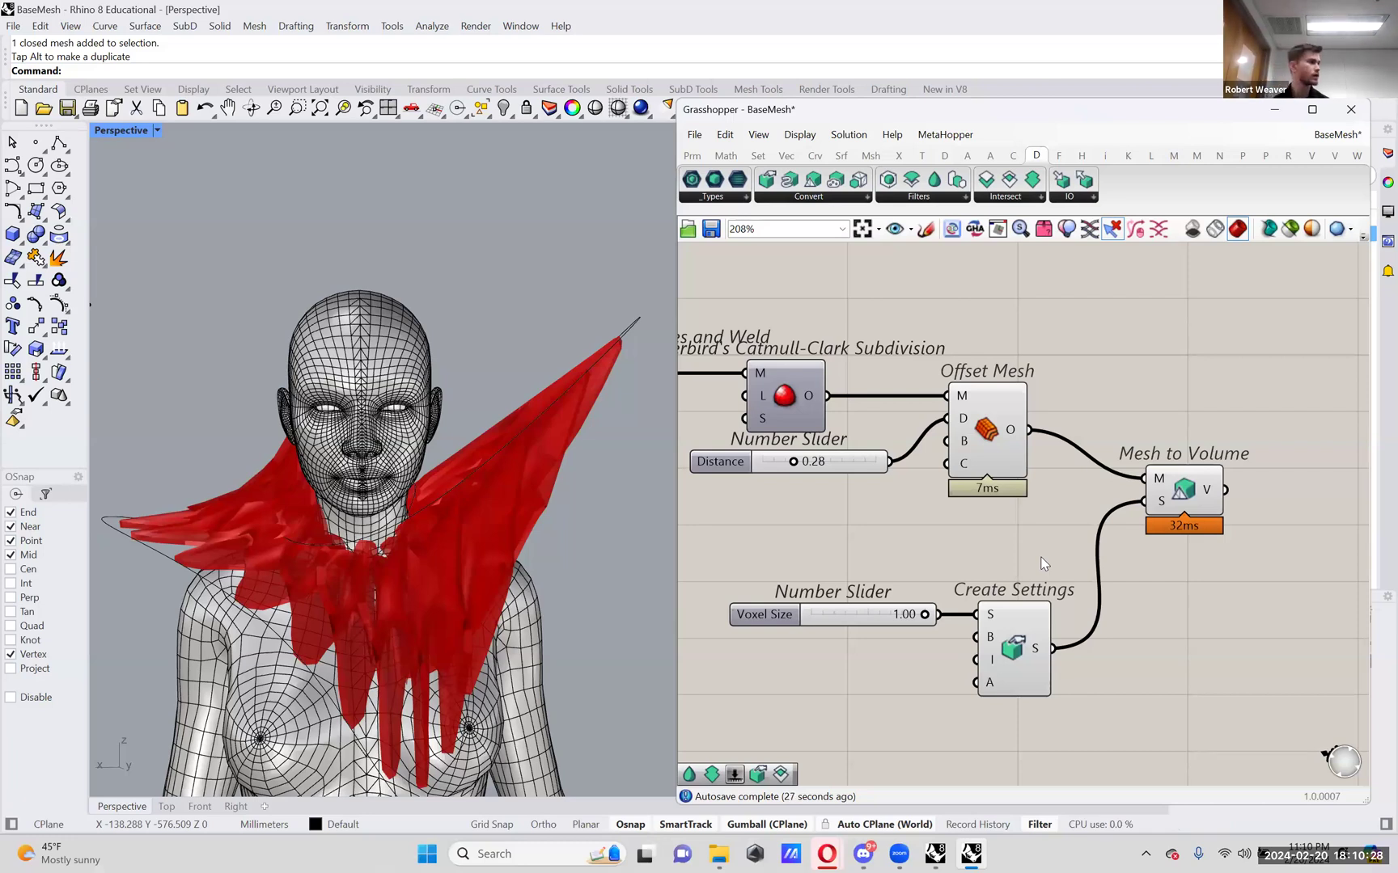
scroll(1012, 557, down, 3)
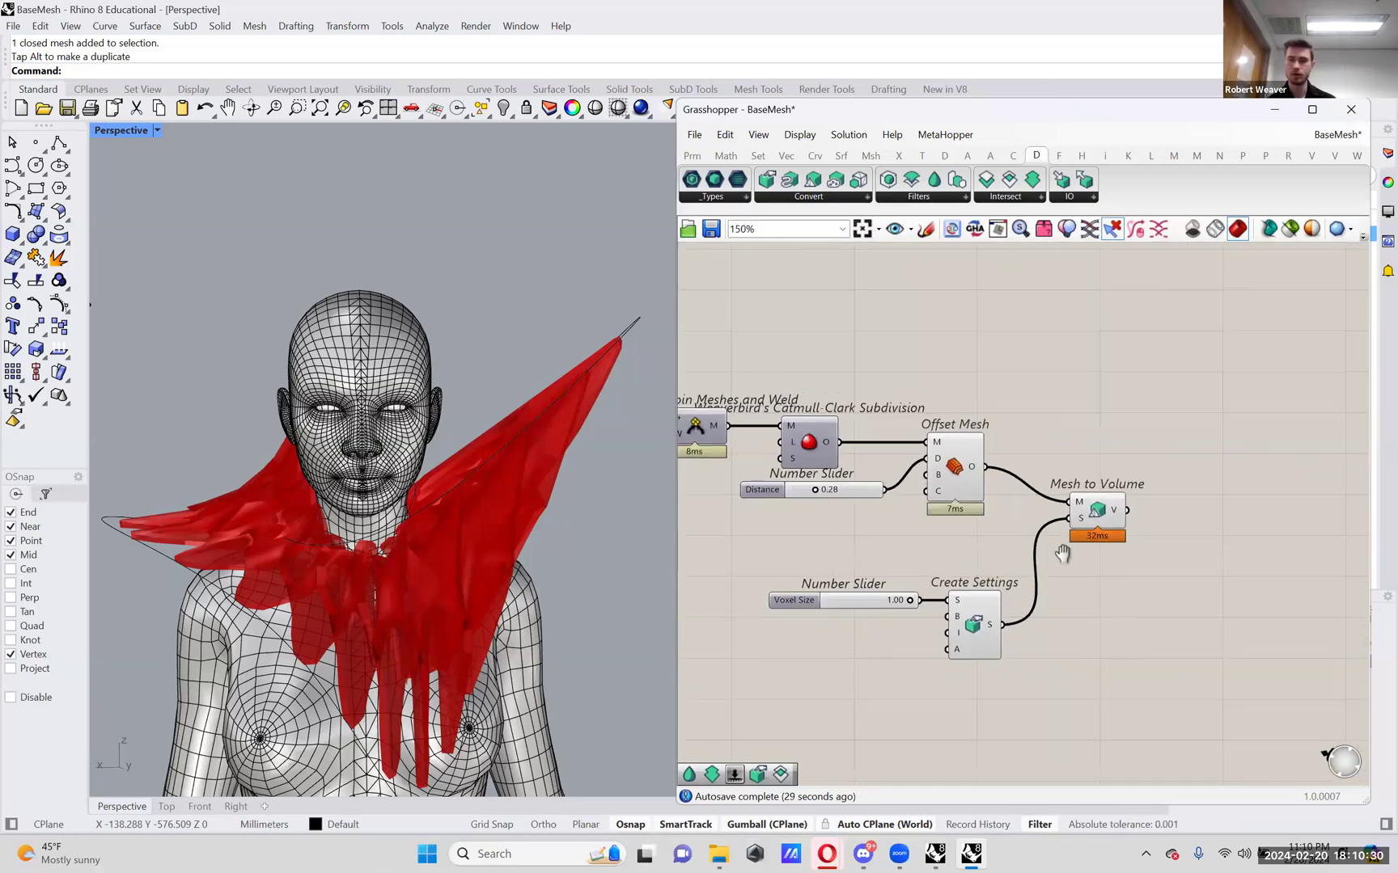
scroll(1035, 416, up, 1)
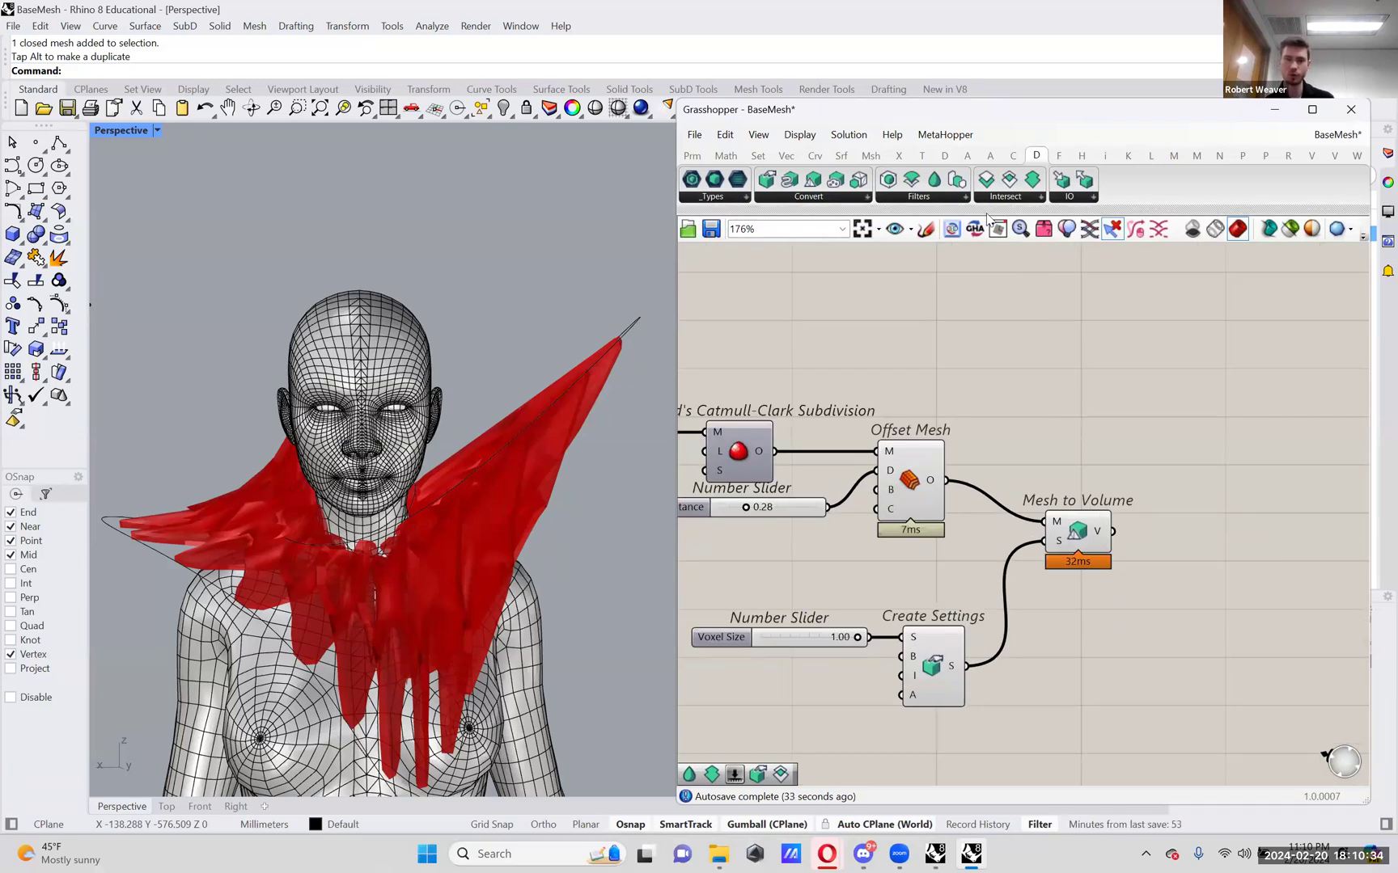
scroll(441, 473, down, 1)
right_drag(442, 473, 540, 702)
scroll(370, 697, down, 5)
scroll(276, 633, up, 6)
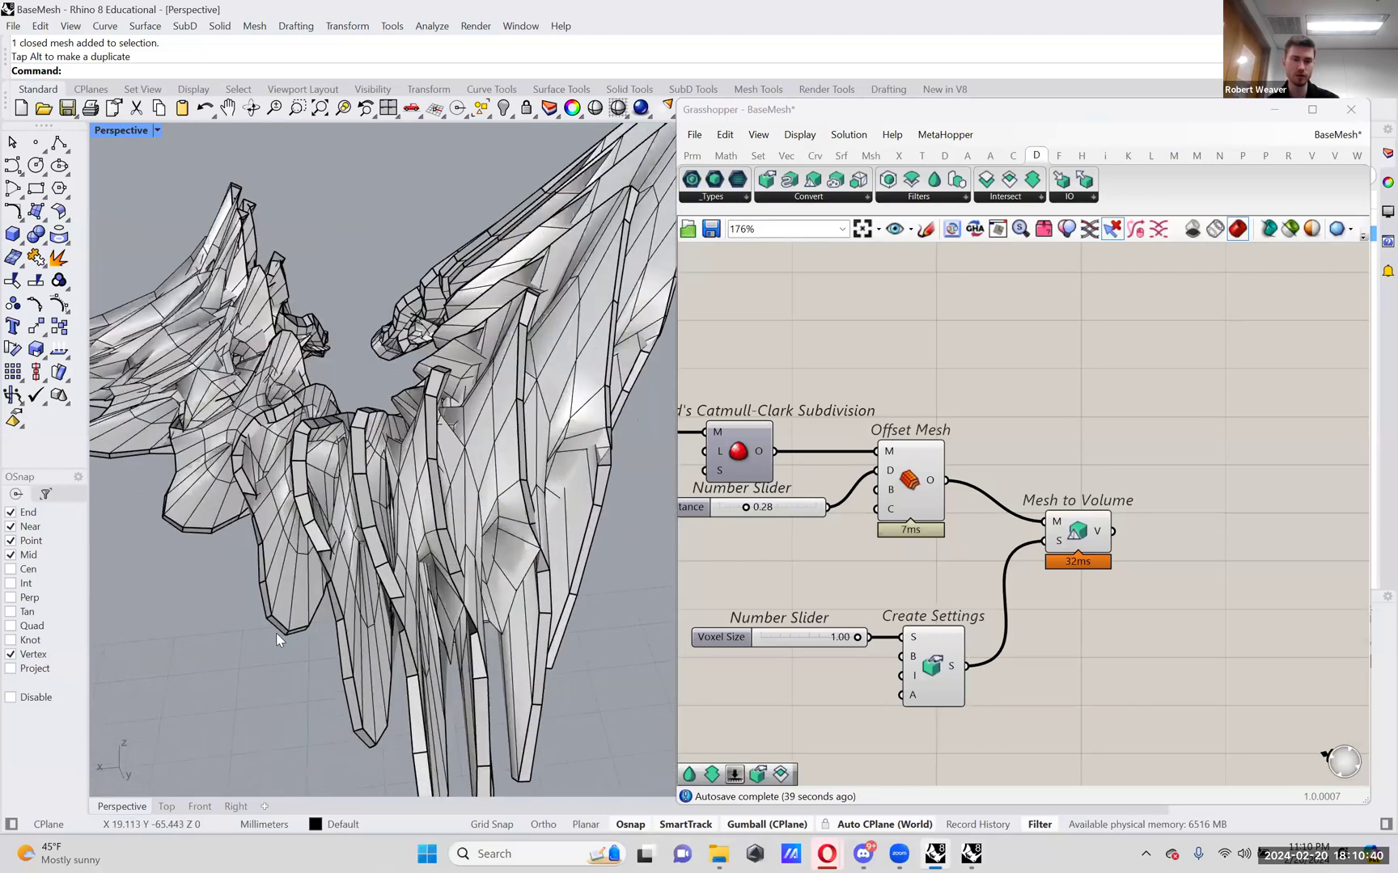
scroll(241, 576, down, 4)
scroll(245, 583, down, 5)
right_drag(245, 584, 568, 444)
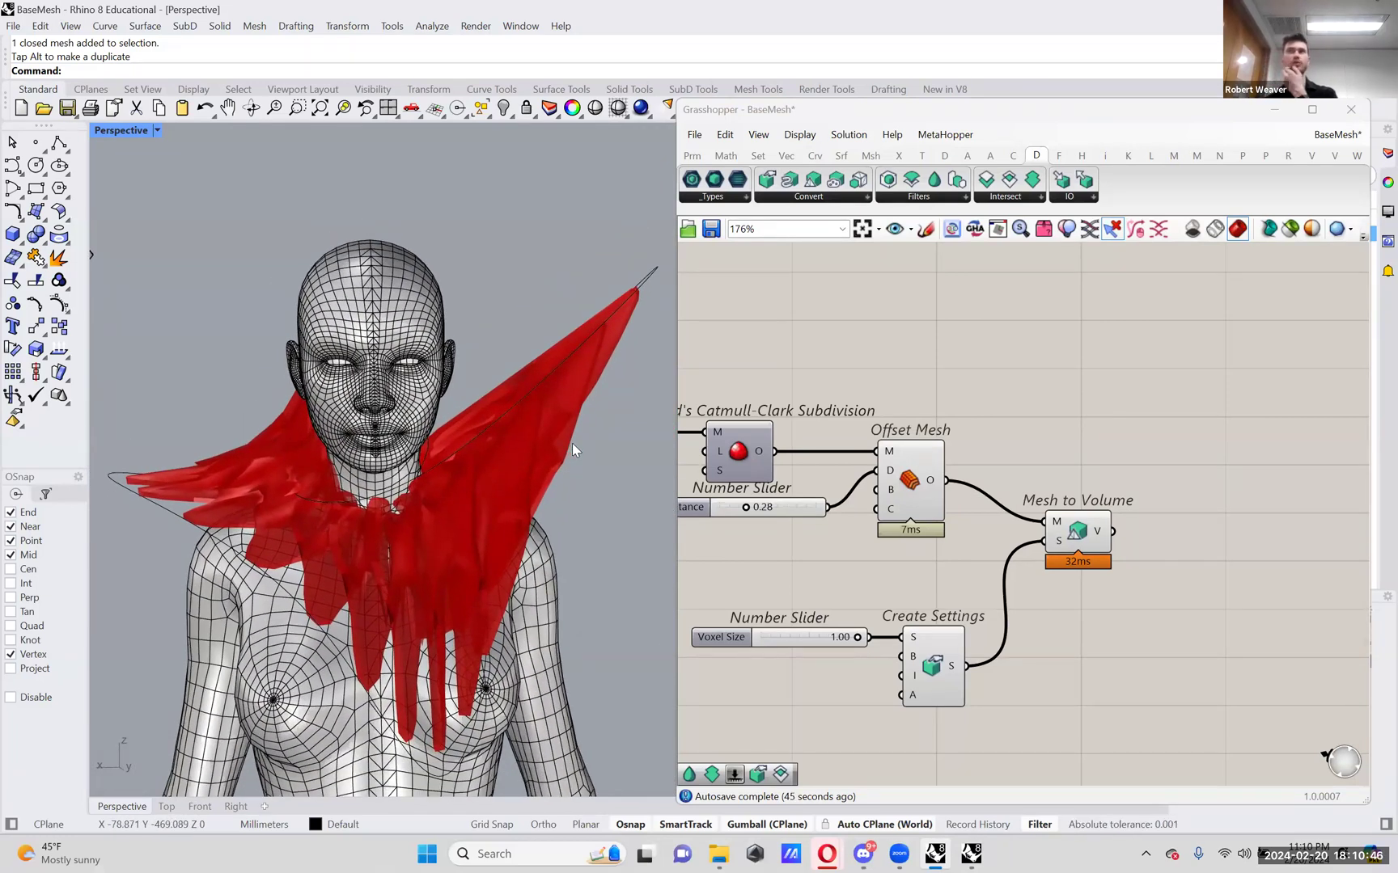
mouse_move(565, 482)
right_down()
mouse_move(582, 480)
mouse_move(550, 489)
mouse_move(574, 490)
right_up()
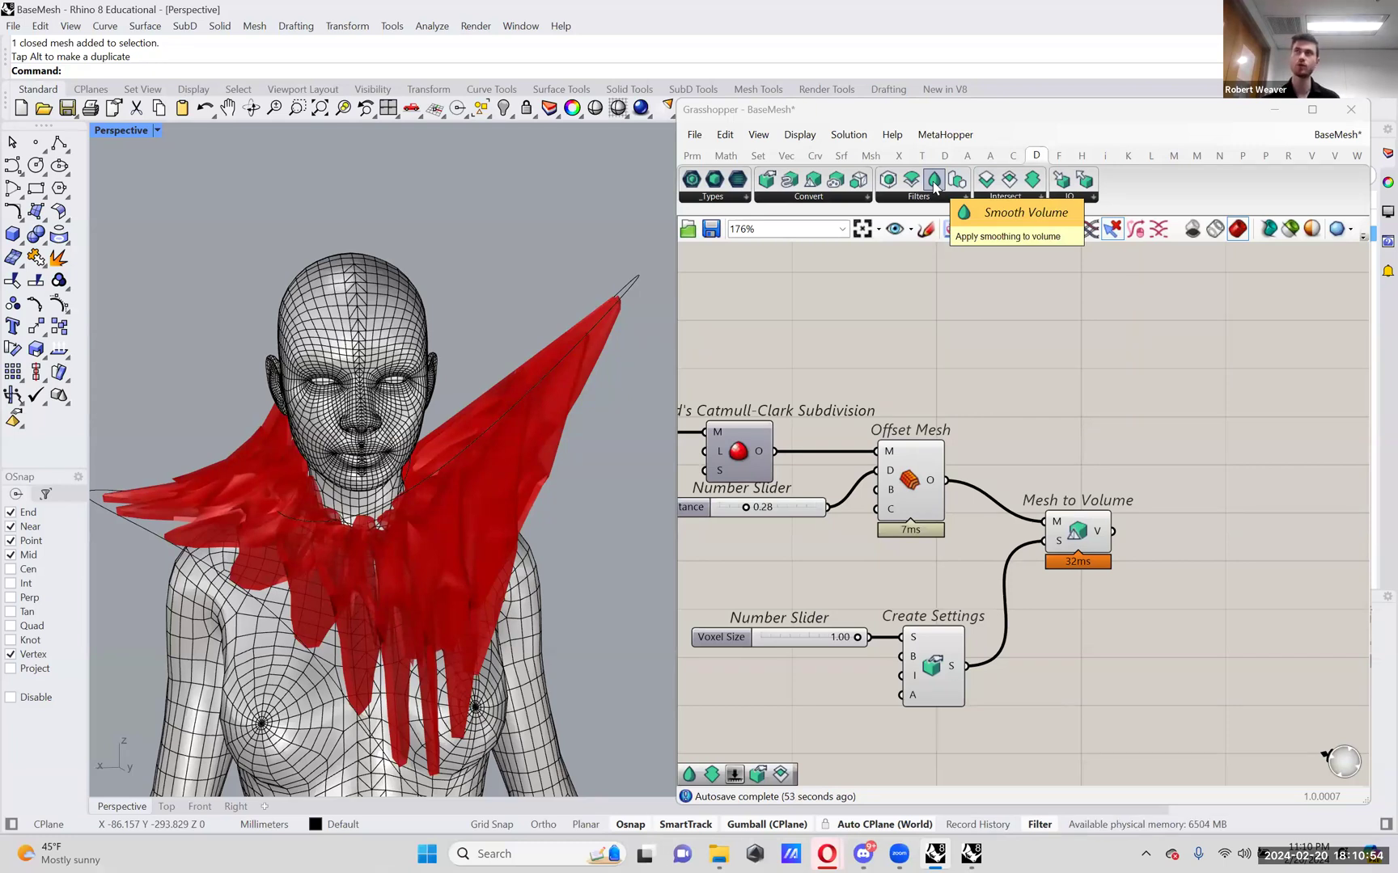
- Add a Smooth Volume component and connect the Mesh to Volume output to its volume input
drag(935, 189, 1219, 566)
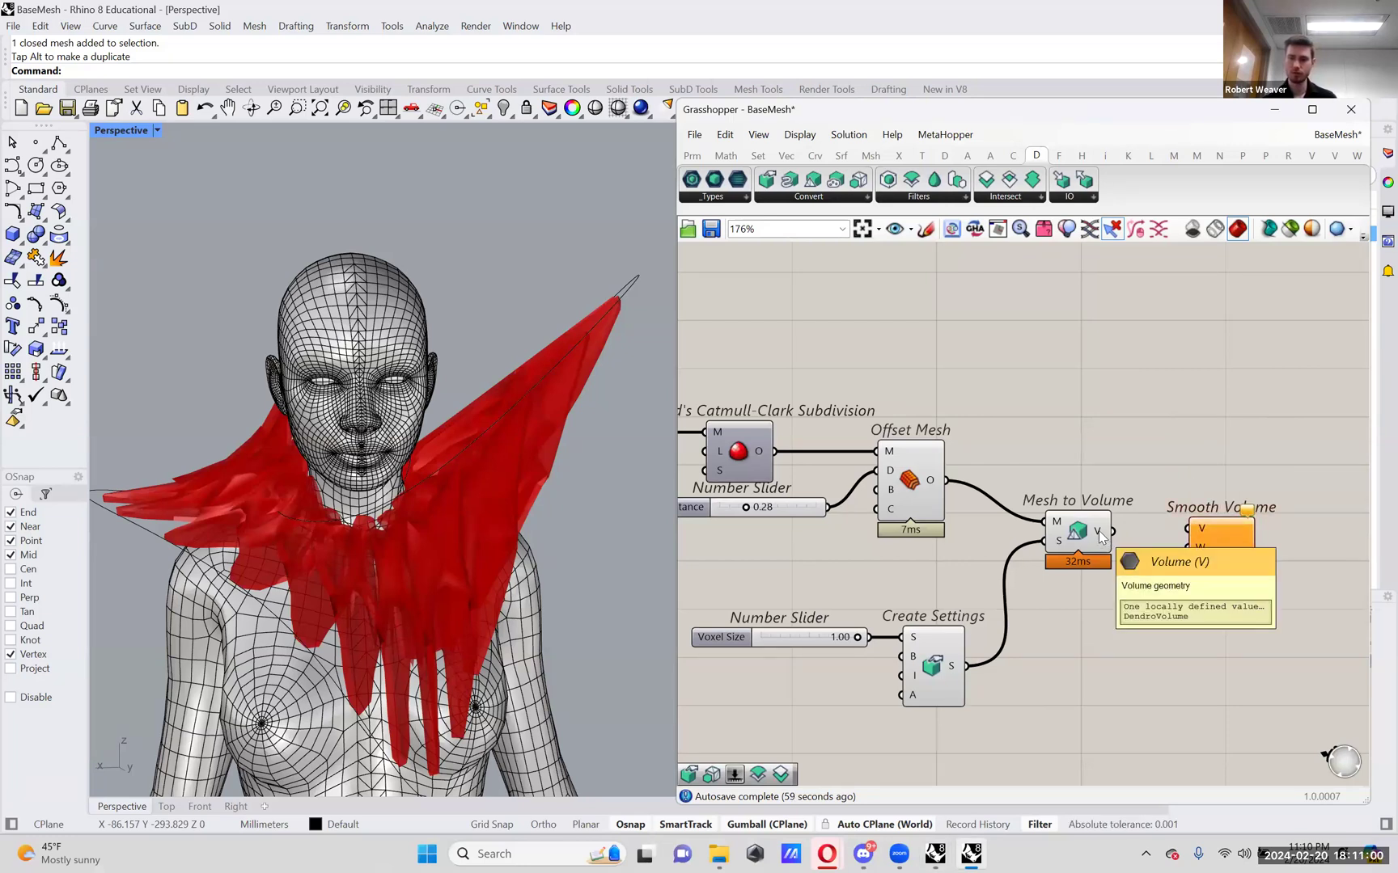
drag(1101, 535, 1205, 540)
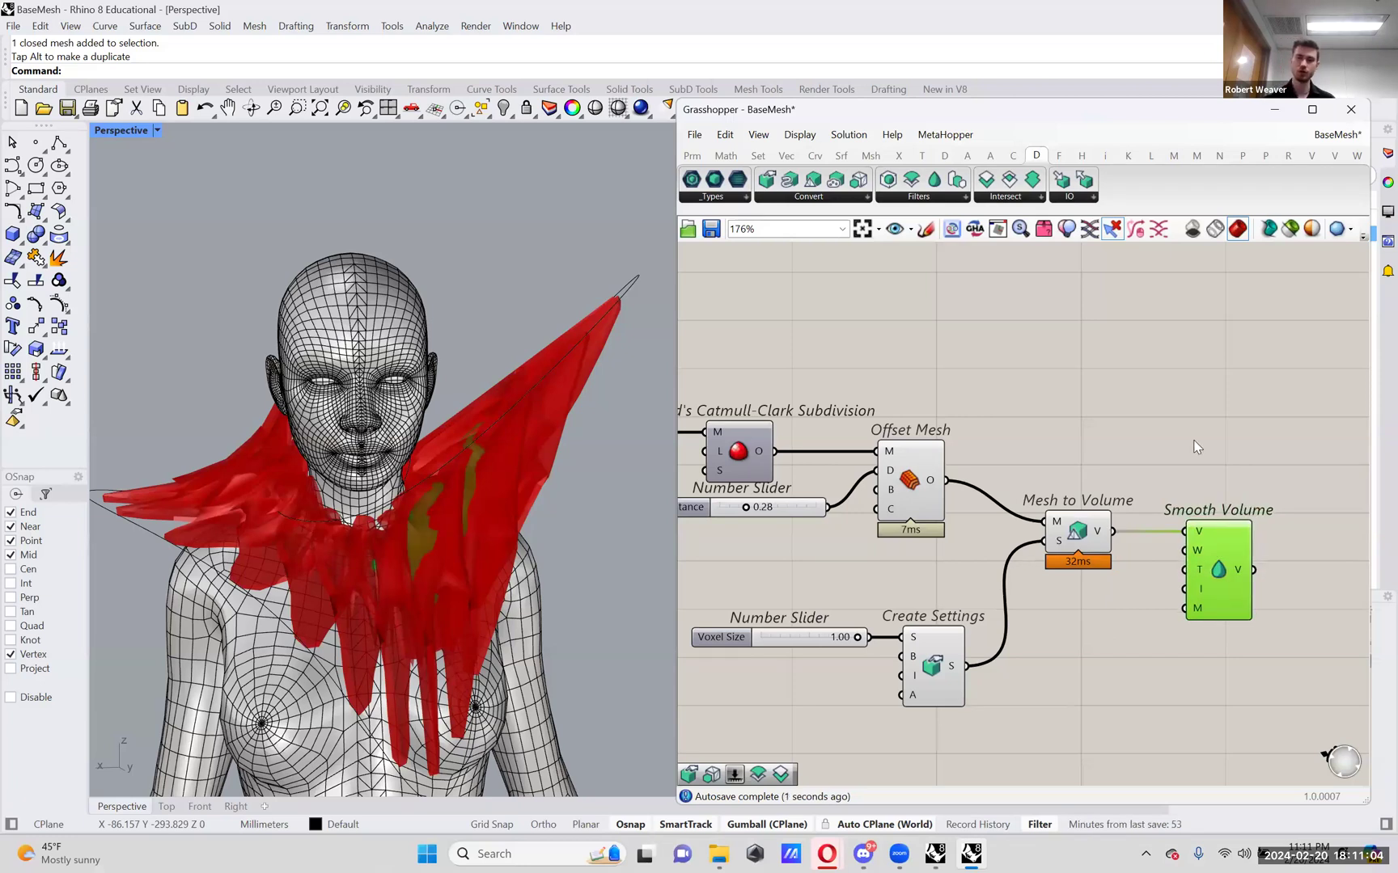
right_drag(1197, 448, 1238, 418)
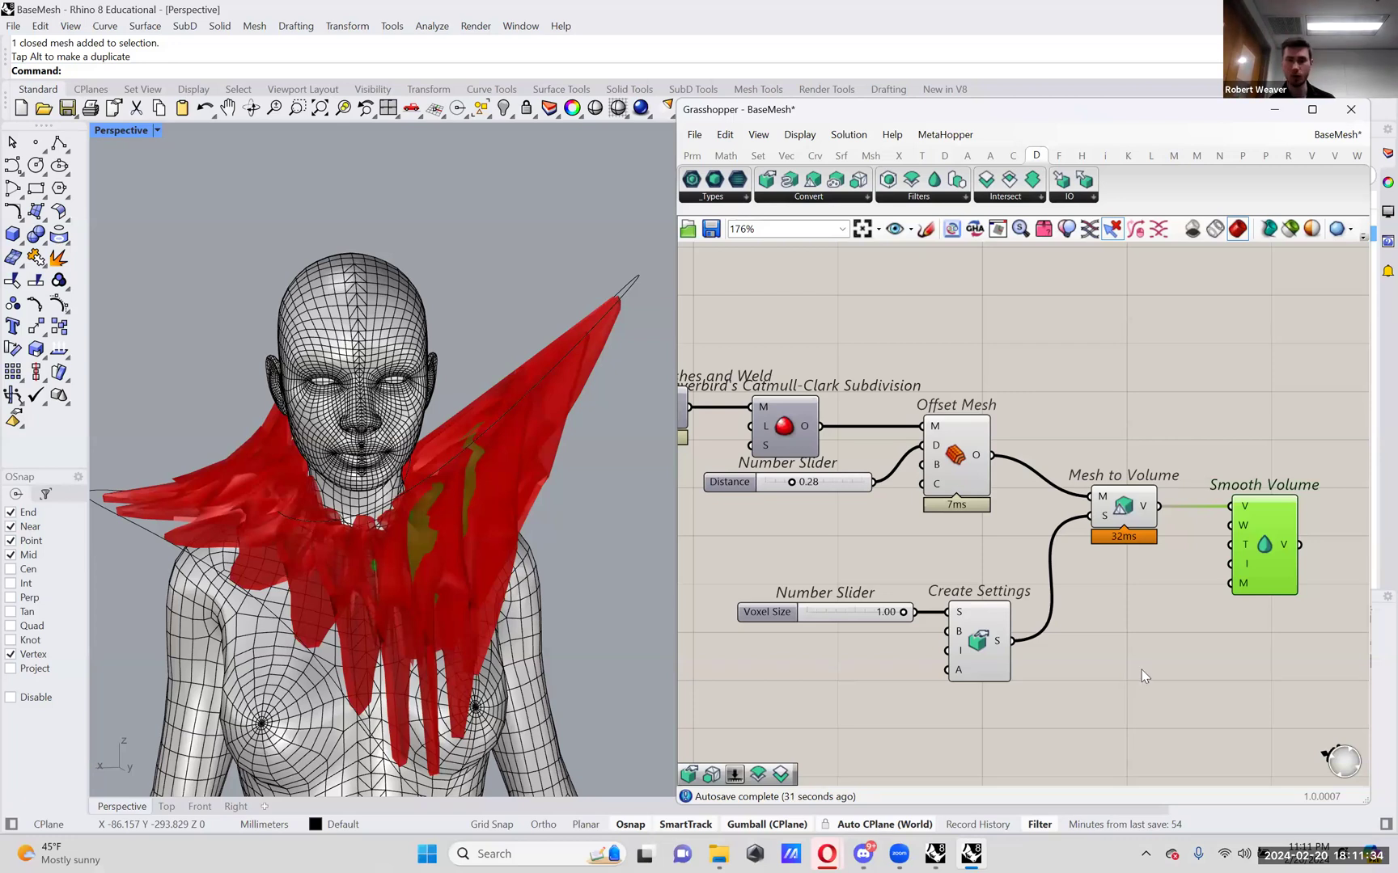
- Turn off the preview of the Catmull-Clark Subdivision, Offset Mesh, Create Settings and Mesh to Volume components, then deselect them
drag(1153, 681, 792, 305)
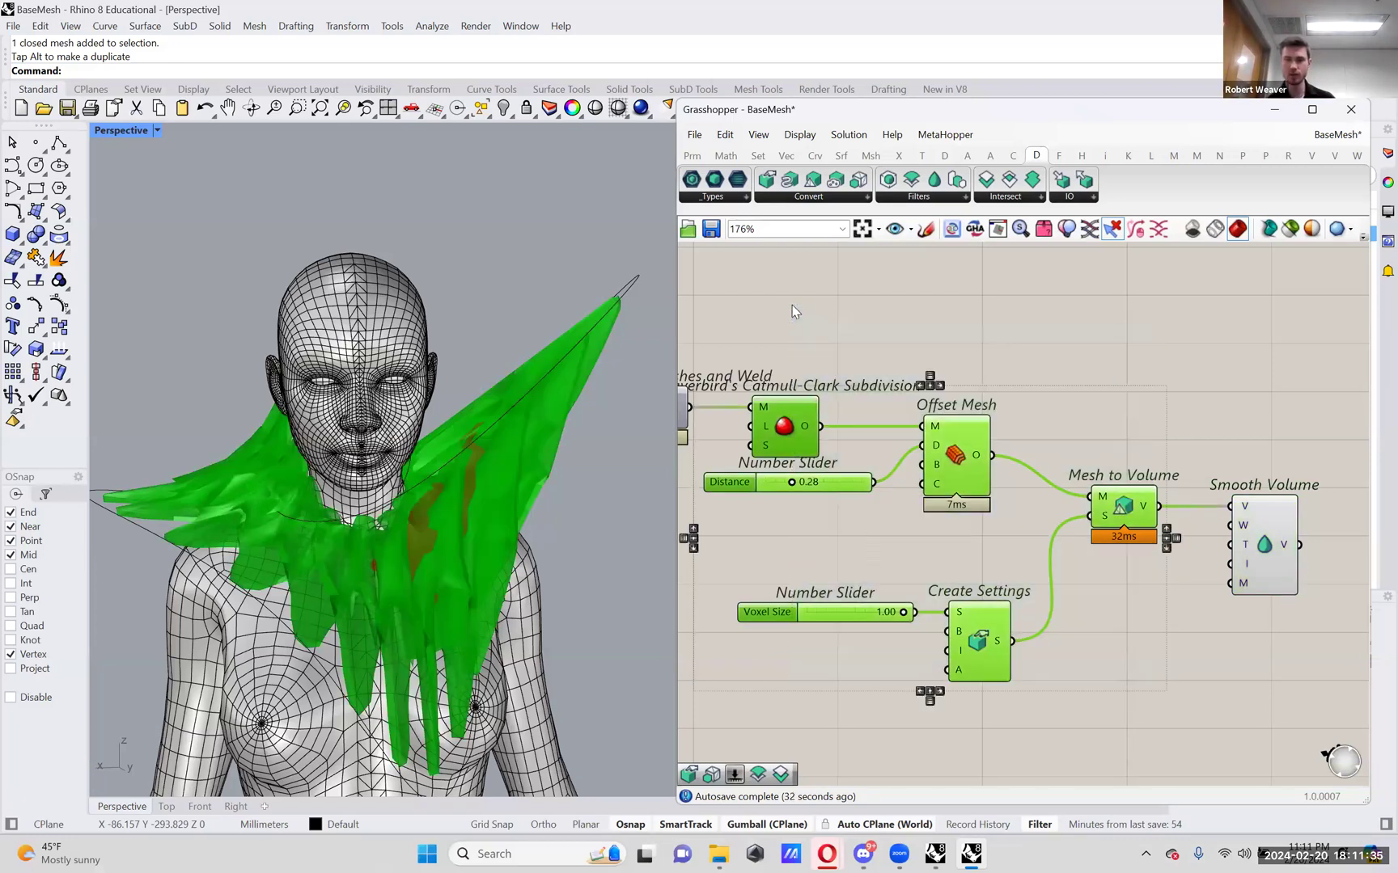
right_click(855, 292)
click(899, 321)
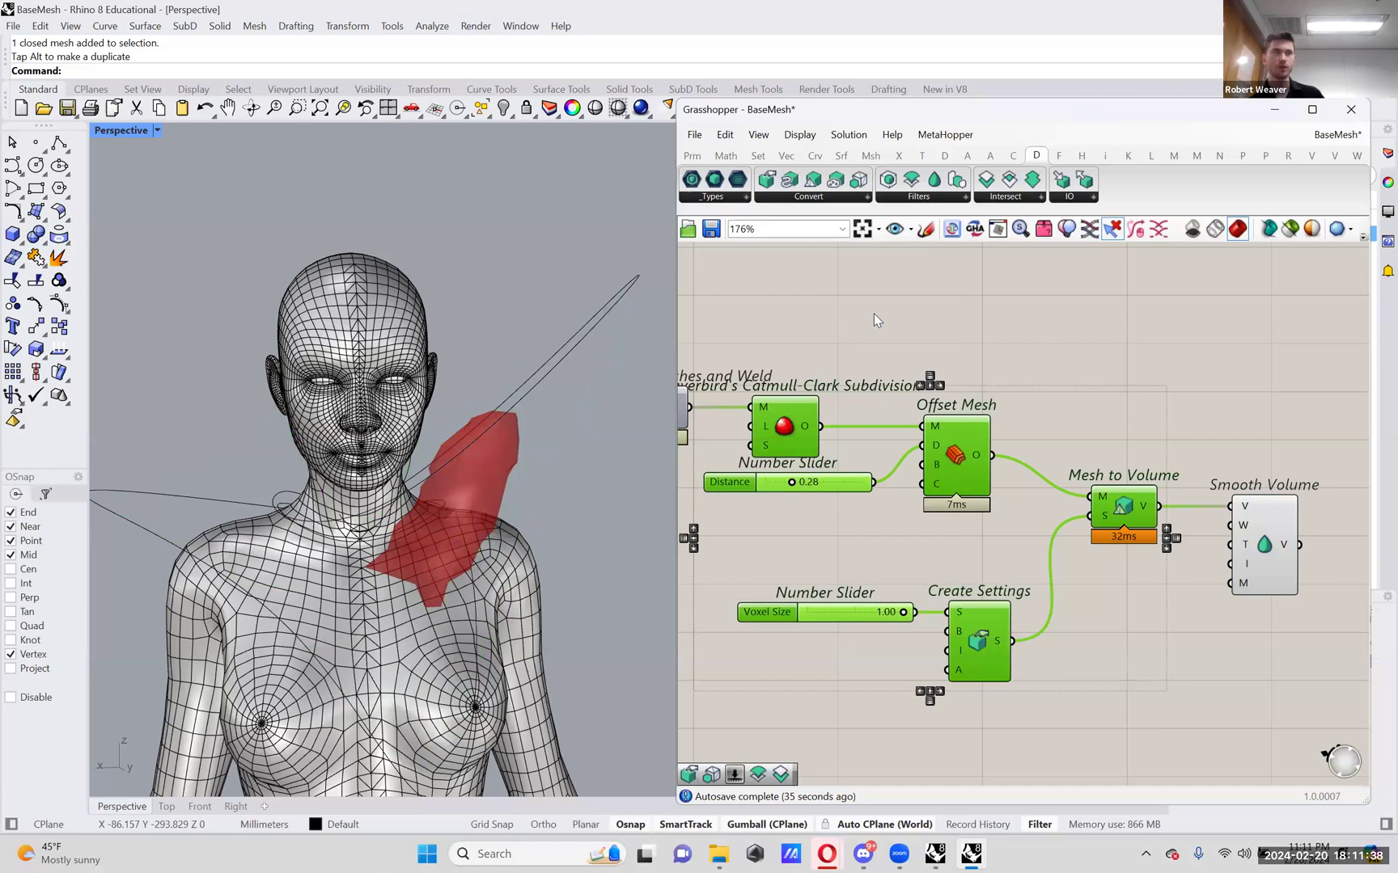
click(889, 334)
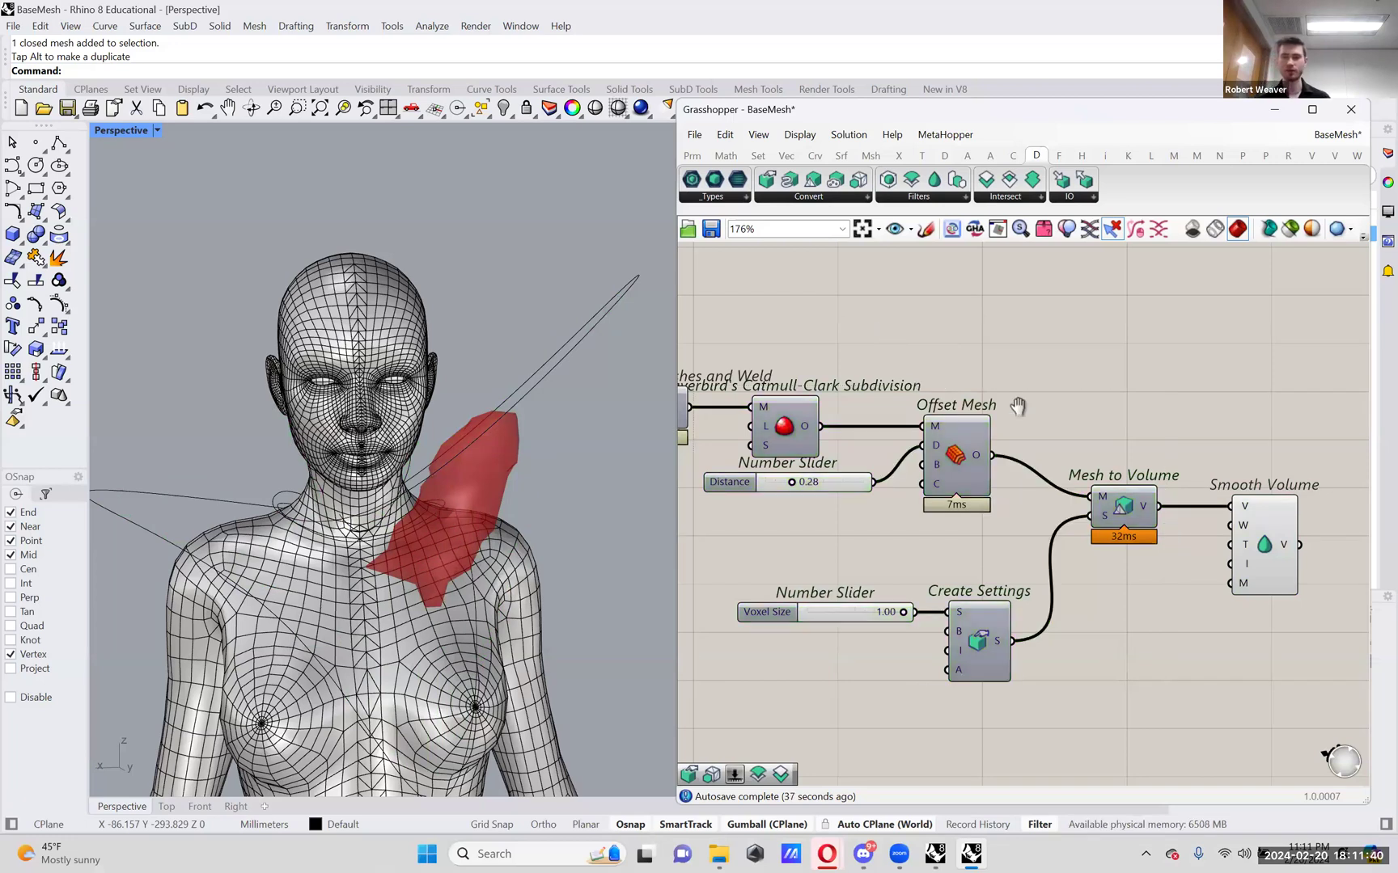
scroll(1181, 485, down, 3)
scroll(1291, 465, up, 4)
right_drag(1292, 465, 1248, 453)
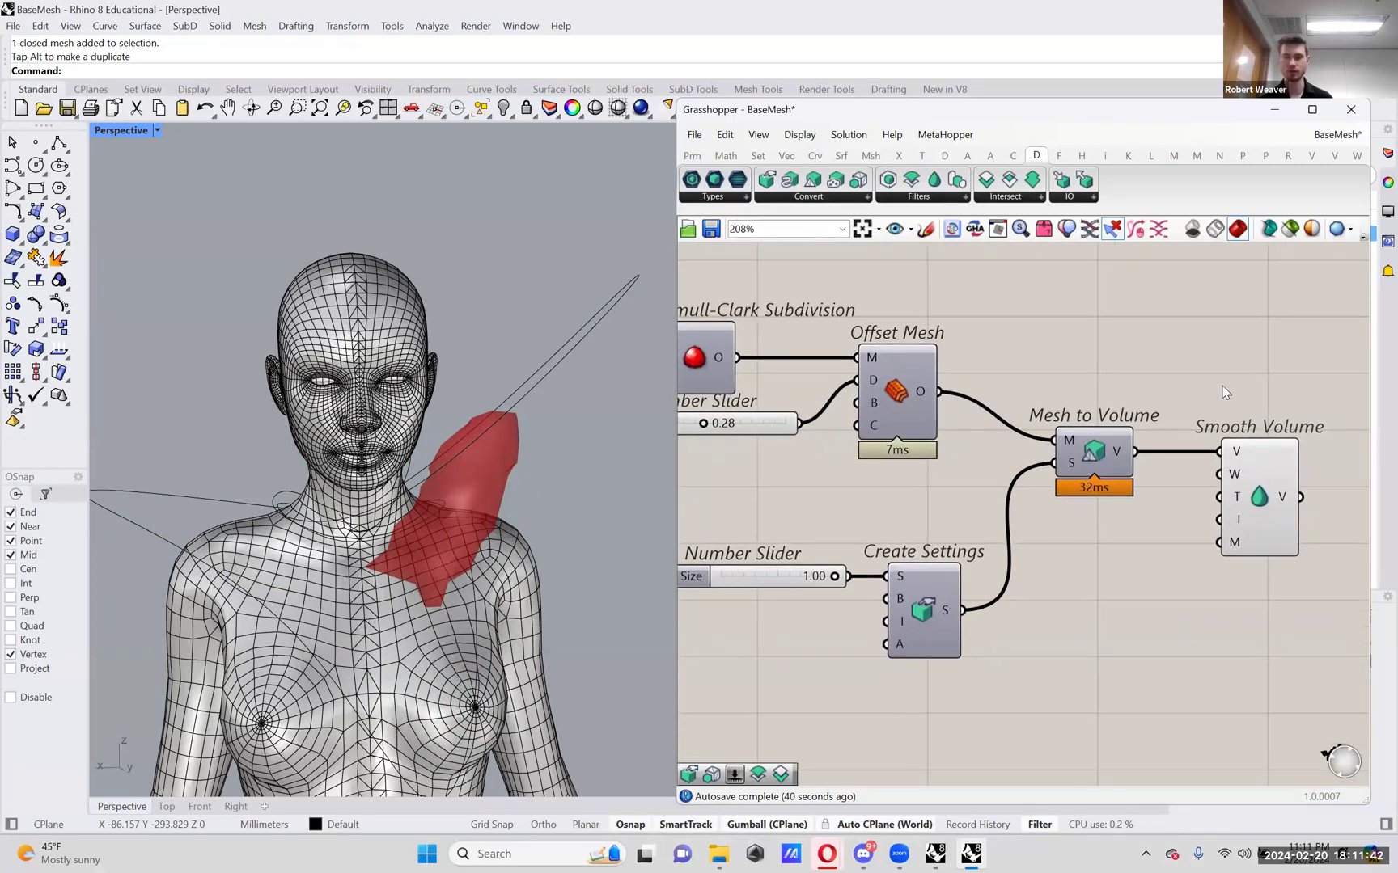
right_drag(1221, 362, 1251, 345)
scroll(1266, 342, down, 1)
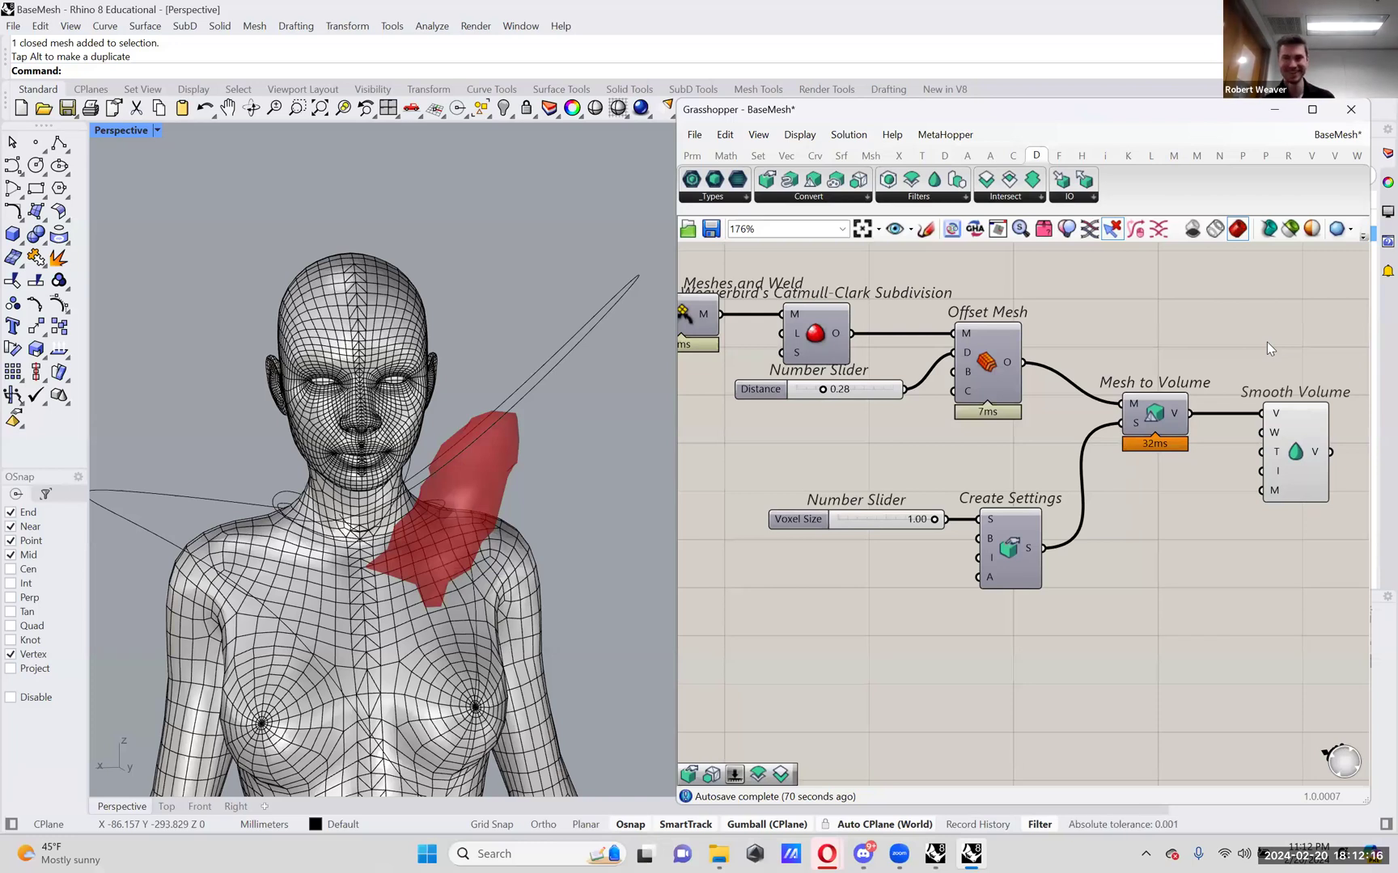
right_drag(1258, 435, 1233, 457)
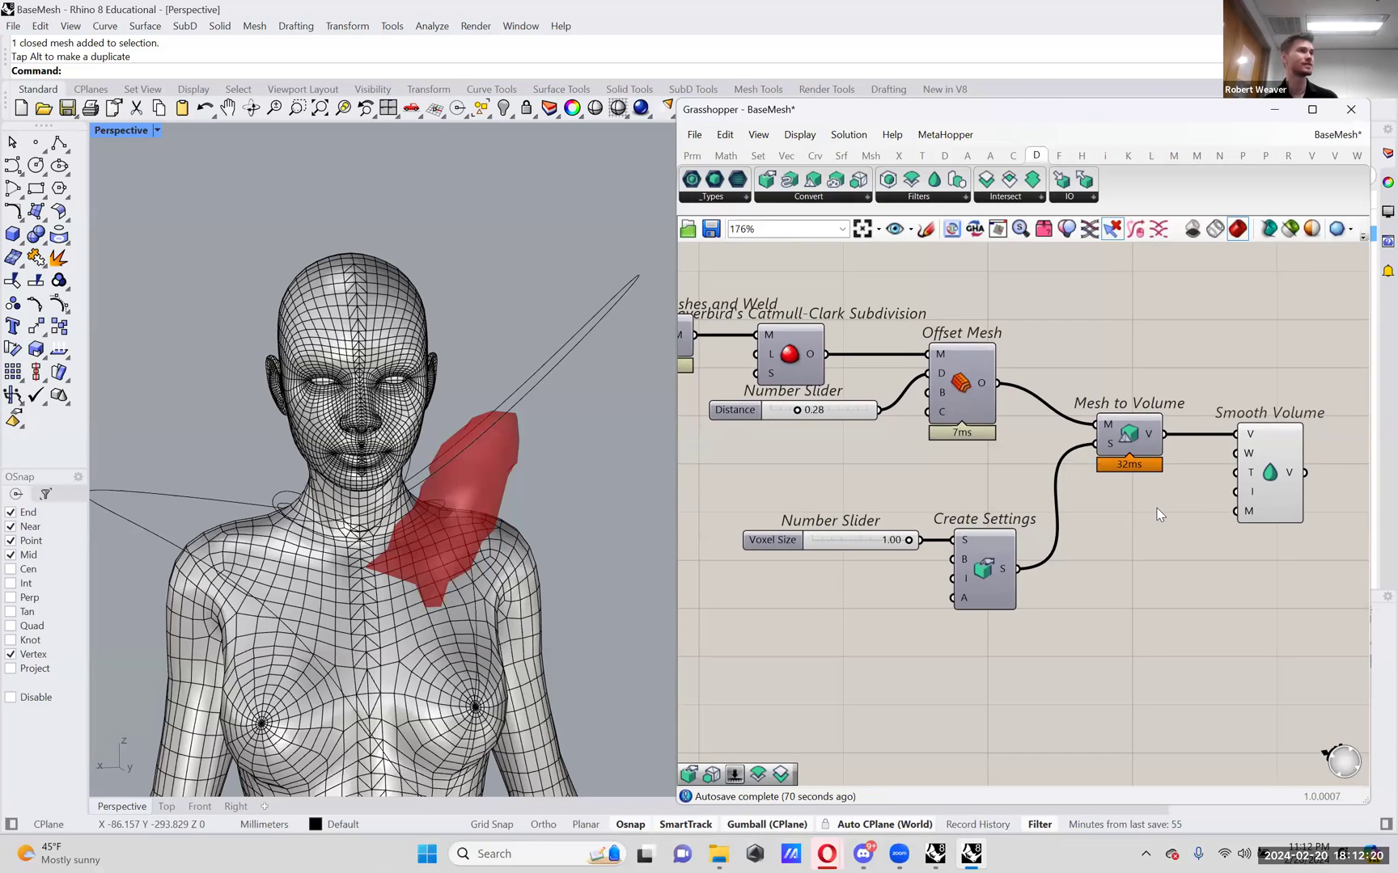
right_drag(1156, 508, 1164, 529)
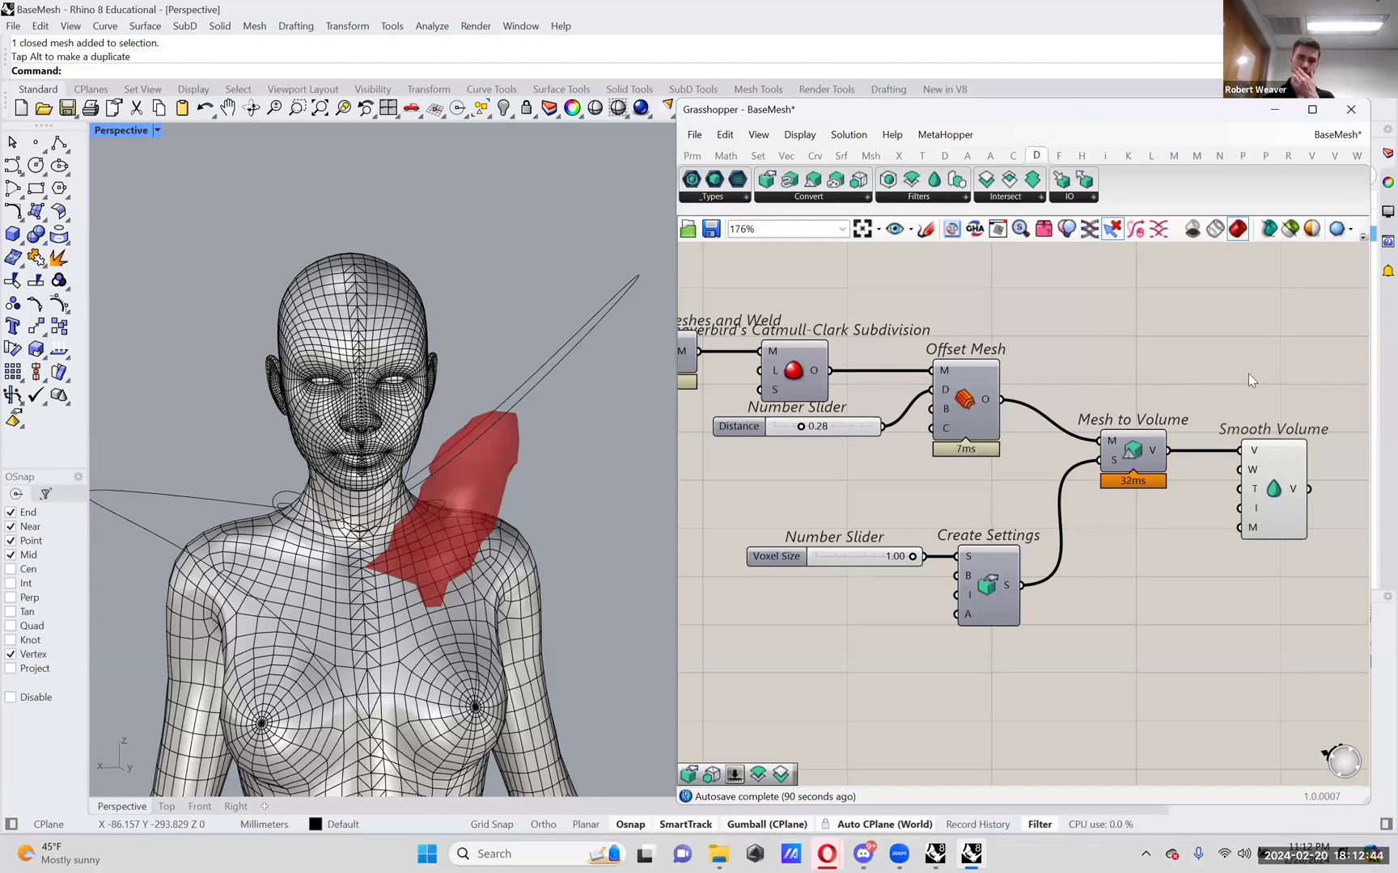
- Reduce the Voxel Size slider to 0.53 and further to 0.27 for a finer collar volume
right_drag(1299, 354, 1270, 379)
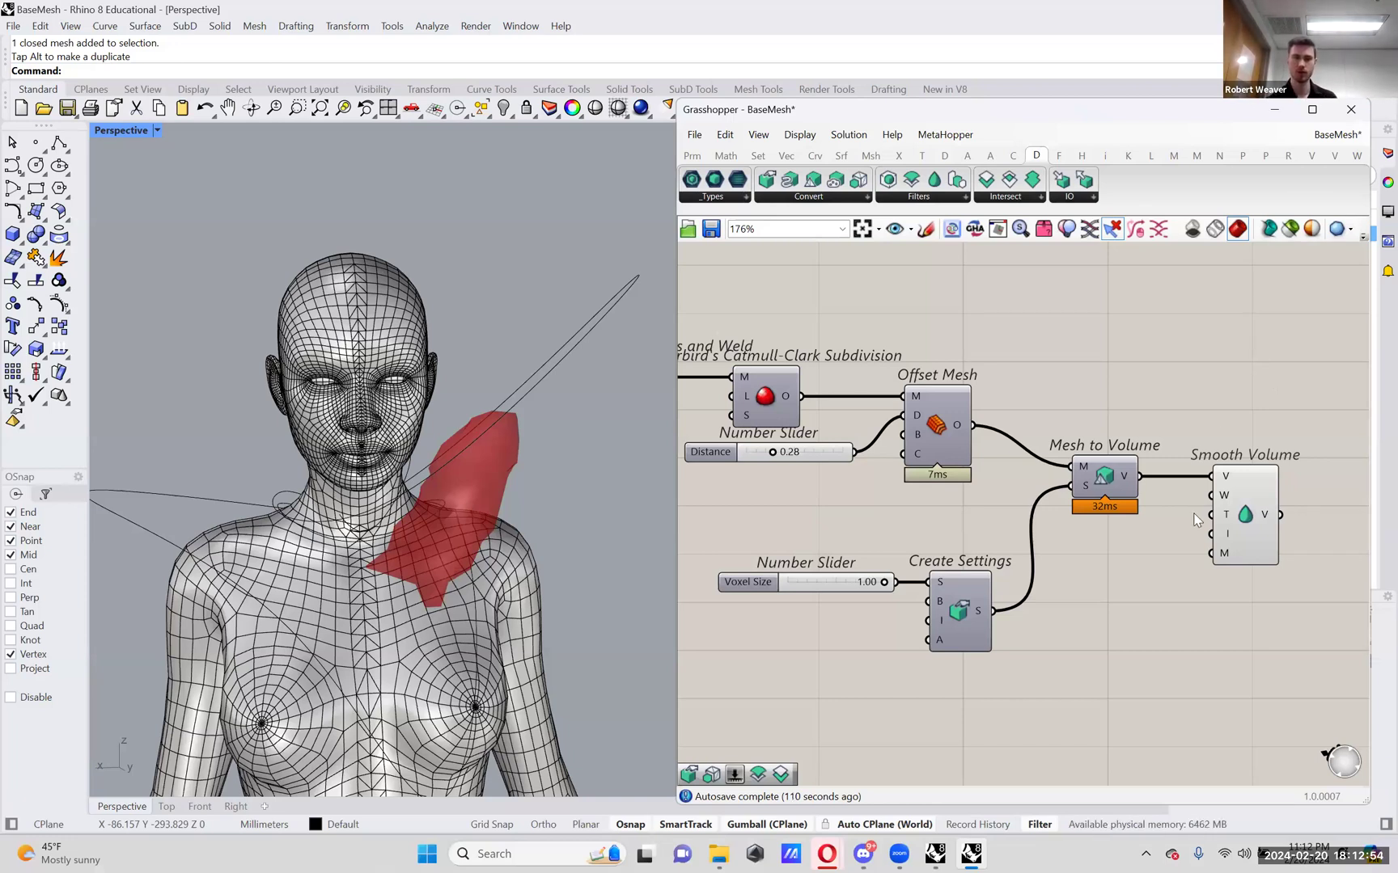
drag(884, 582, 837, 583)
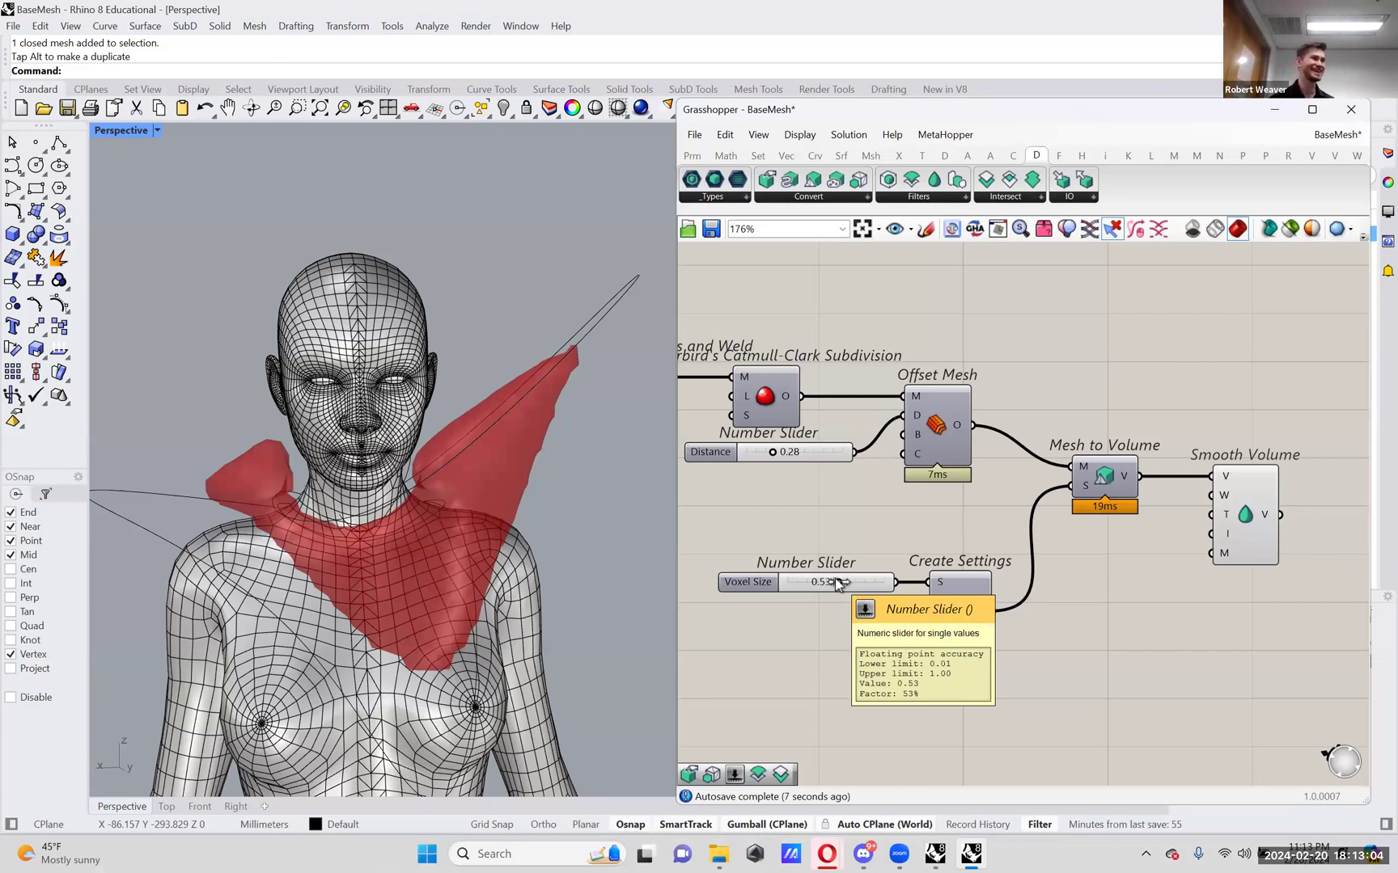
drag(839, 583, 811, 583)
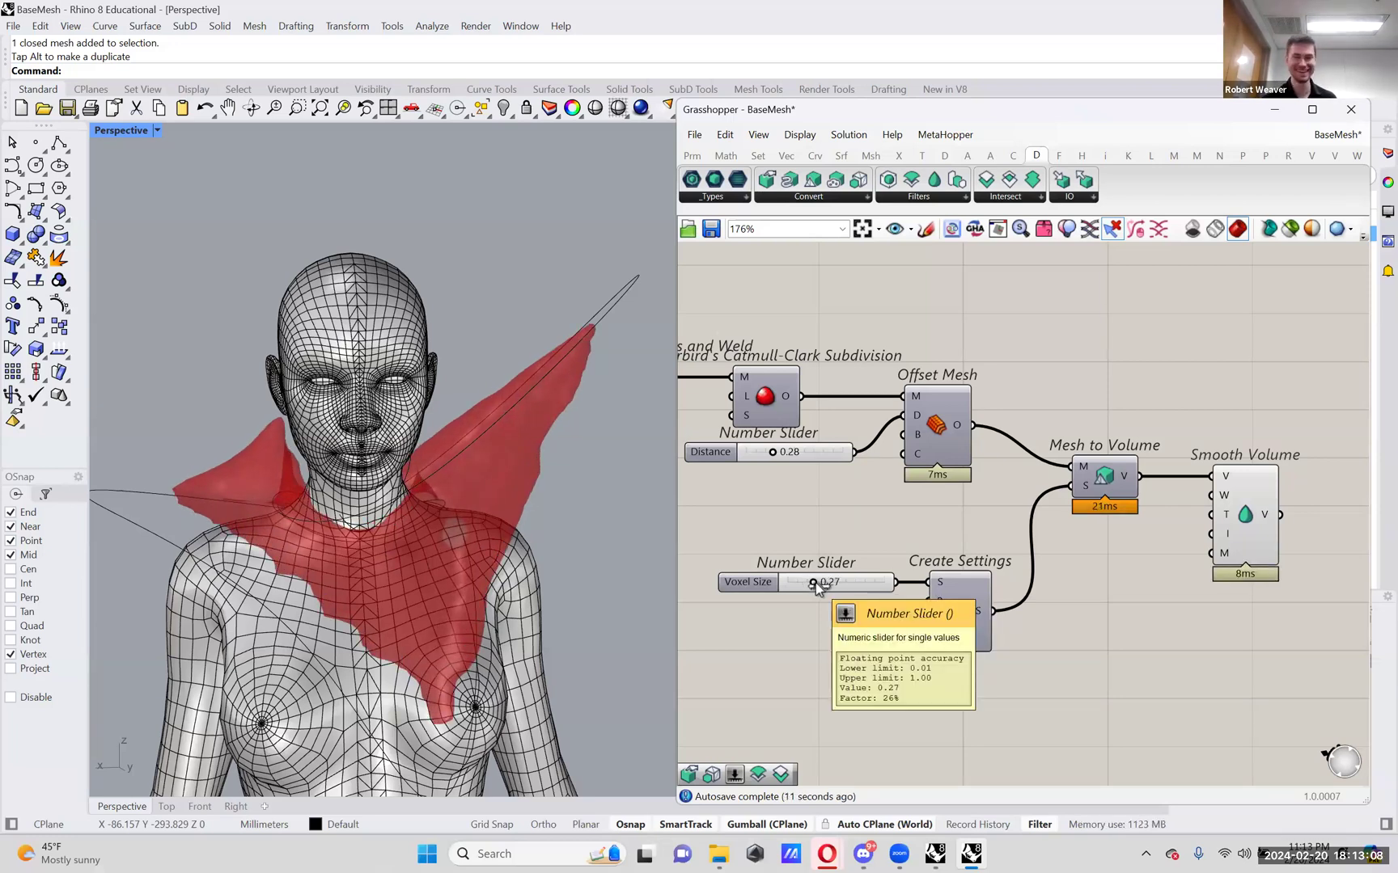
- Set the Voxel Size slider to 0.06 and view the refined collar volume on the figure
scroll(813, 586, up, 2)
scroll(812, 590, up, 2)
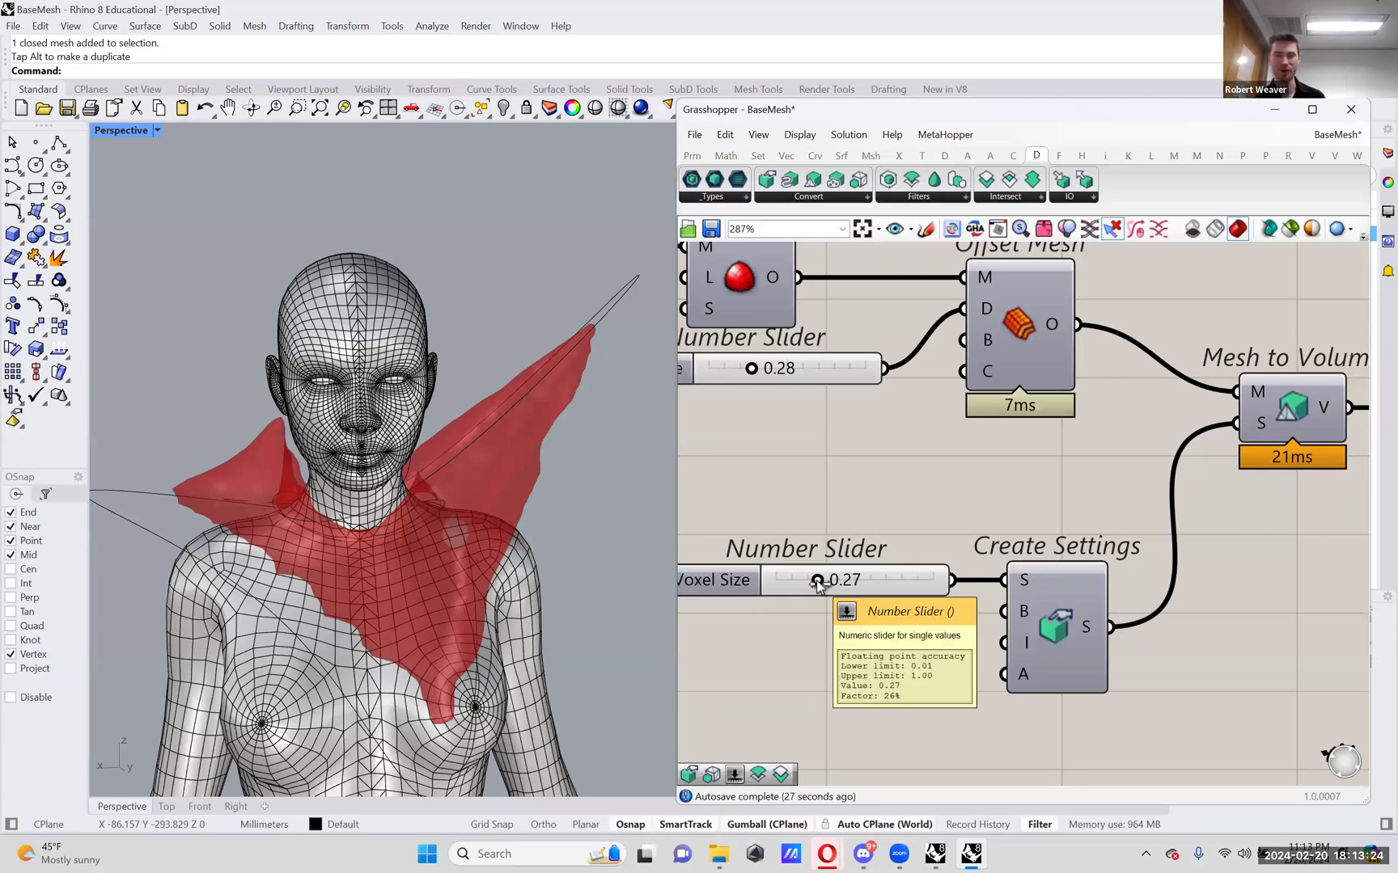
scroll(818, 583, up, 5)
drag(861, 573, 785, 574)
scroll(411, 575, up, 2)
right_drag(430, 593, 495, 477)
scroll(512, 565, up, 3)
scroll(494, 486, up, 2)
scroll(479, 487, down, 5)
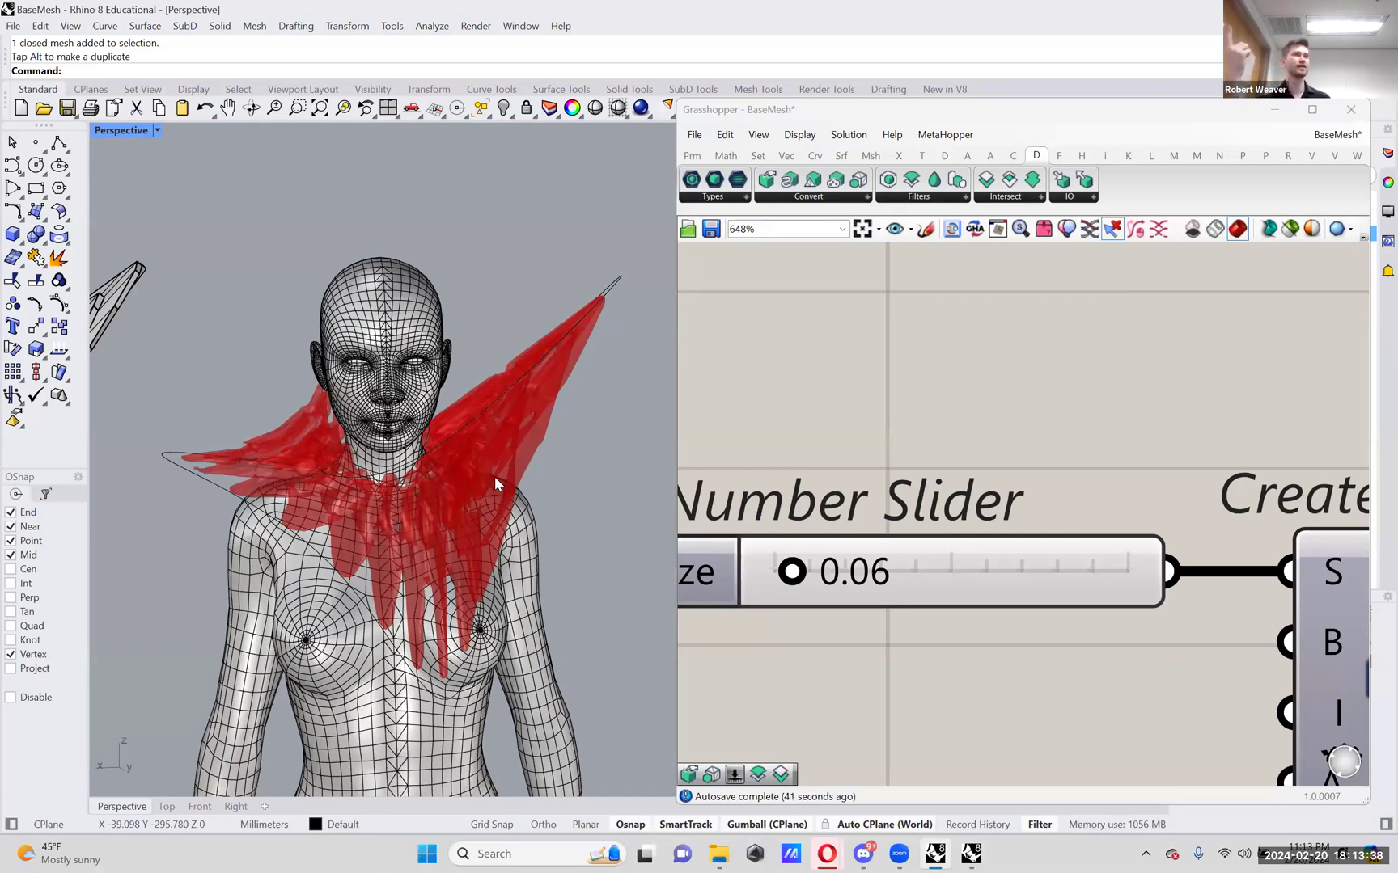
- Make the document's normal preview colour fully opaque by setting its alpha to 255
click(1312, 229)
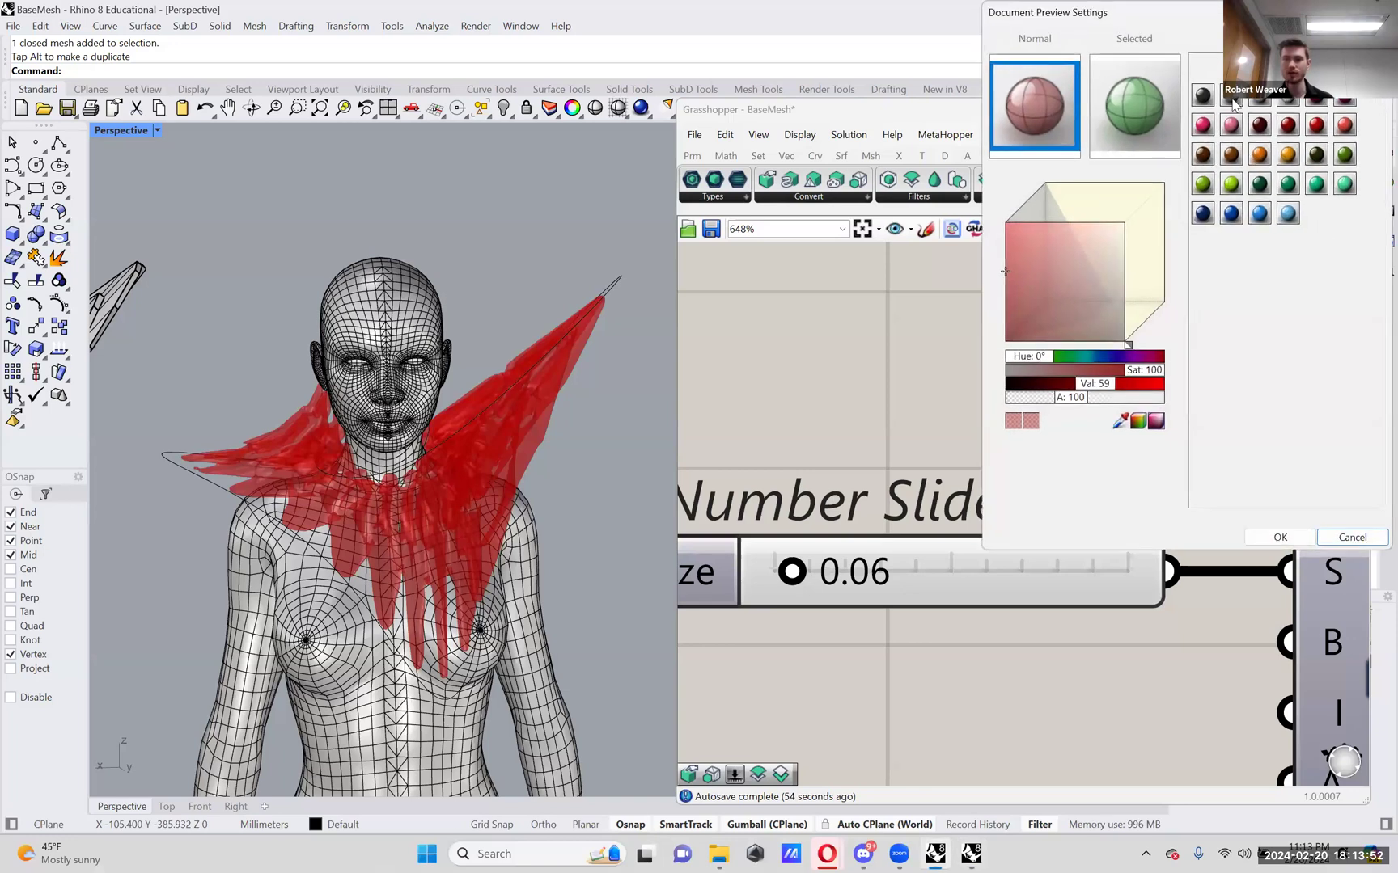
drag(1210, 14, 919, 198)
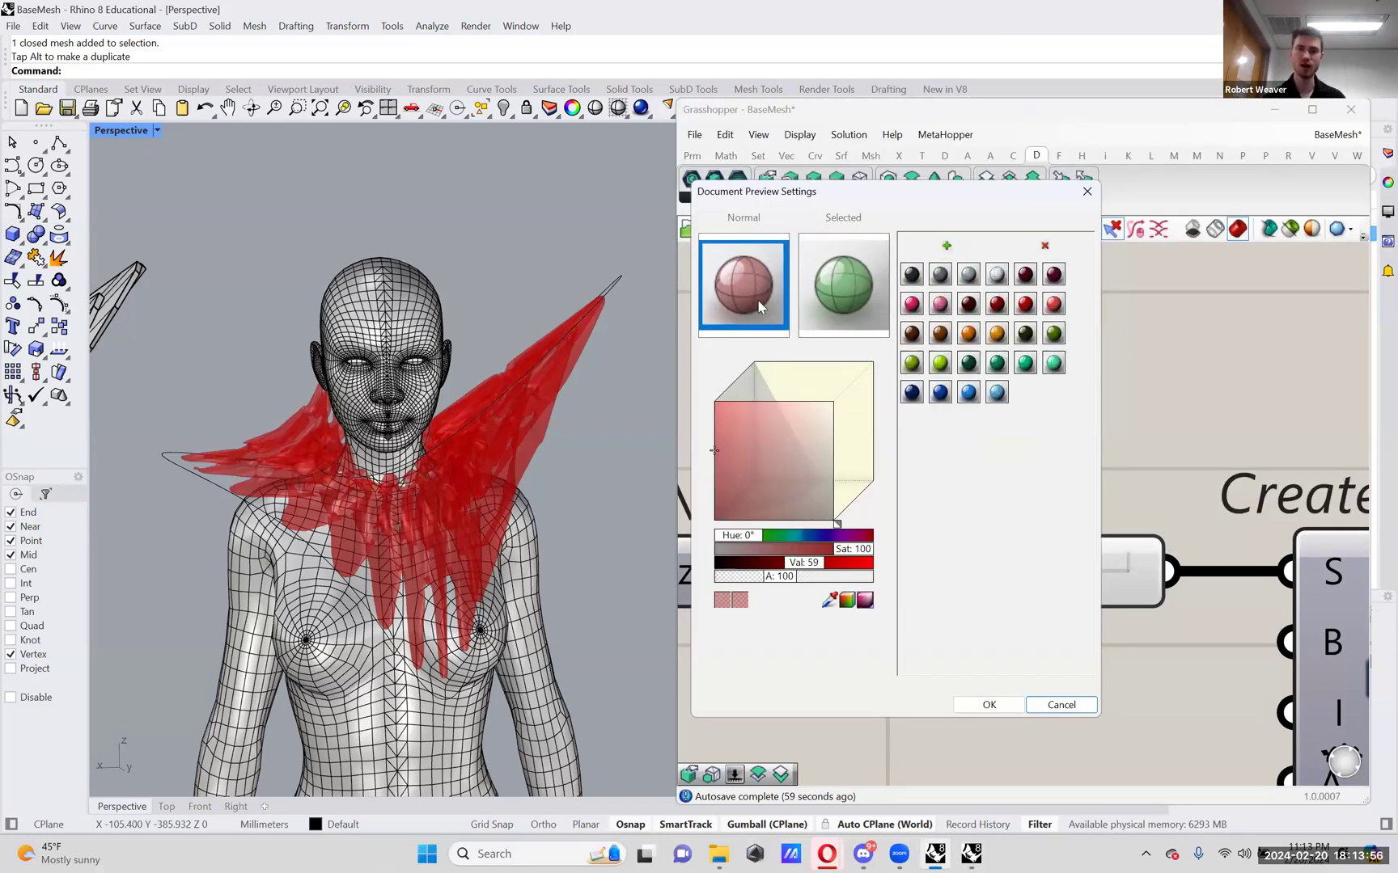
drag(892, 191, 730, 247)
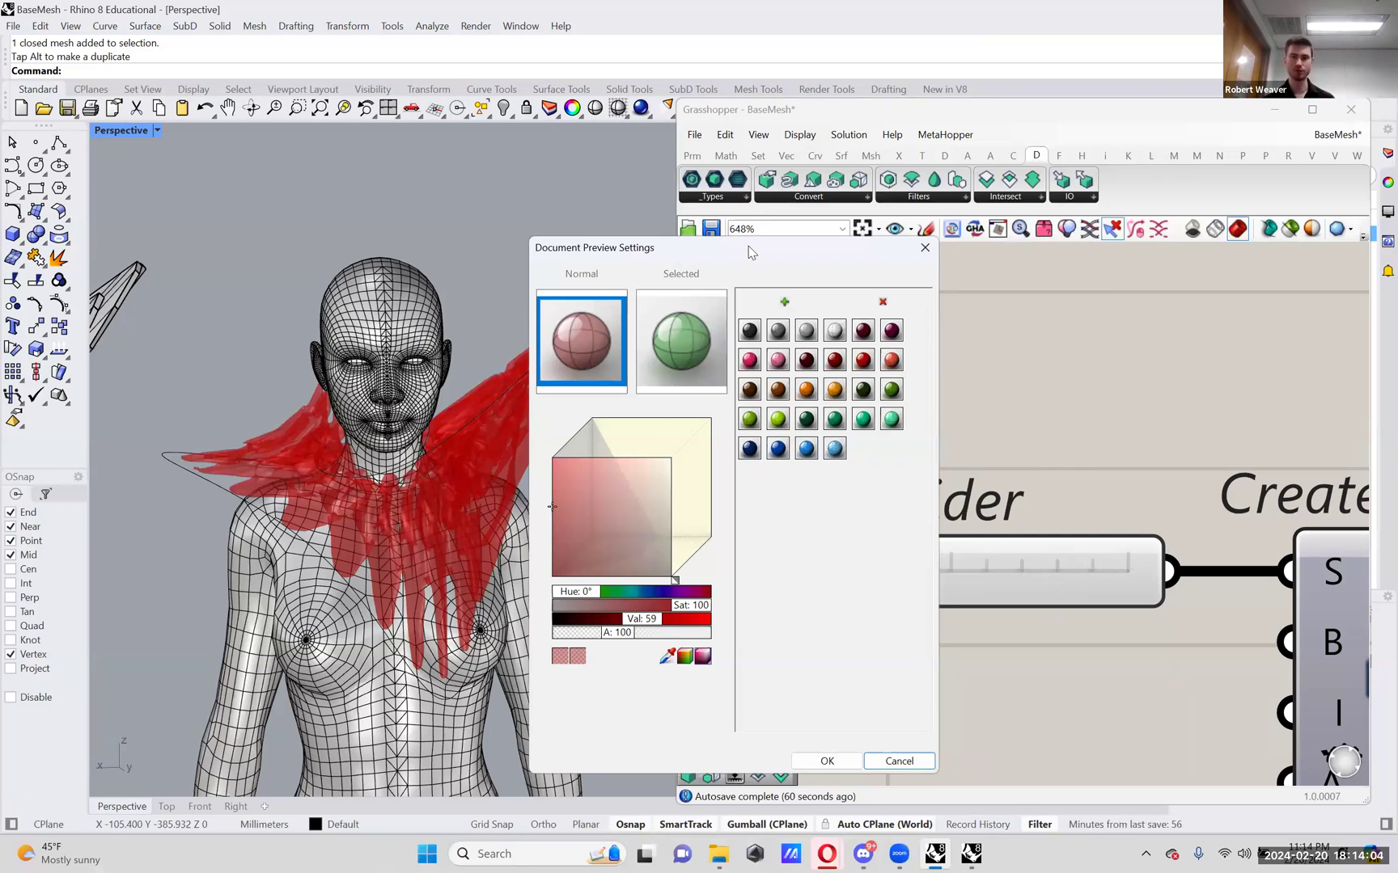
drag(745, 250, 771, 223)
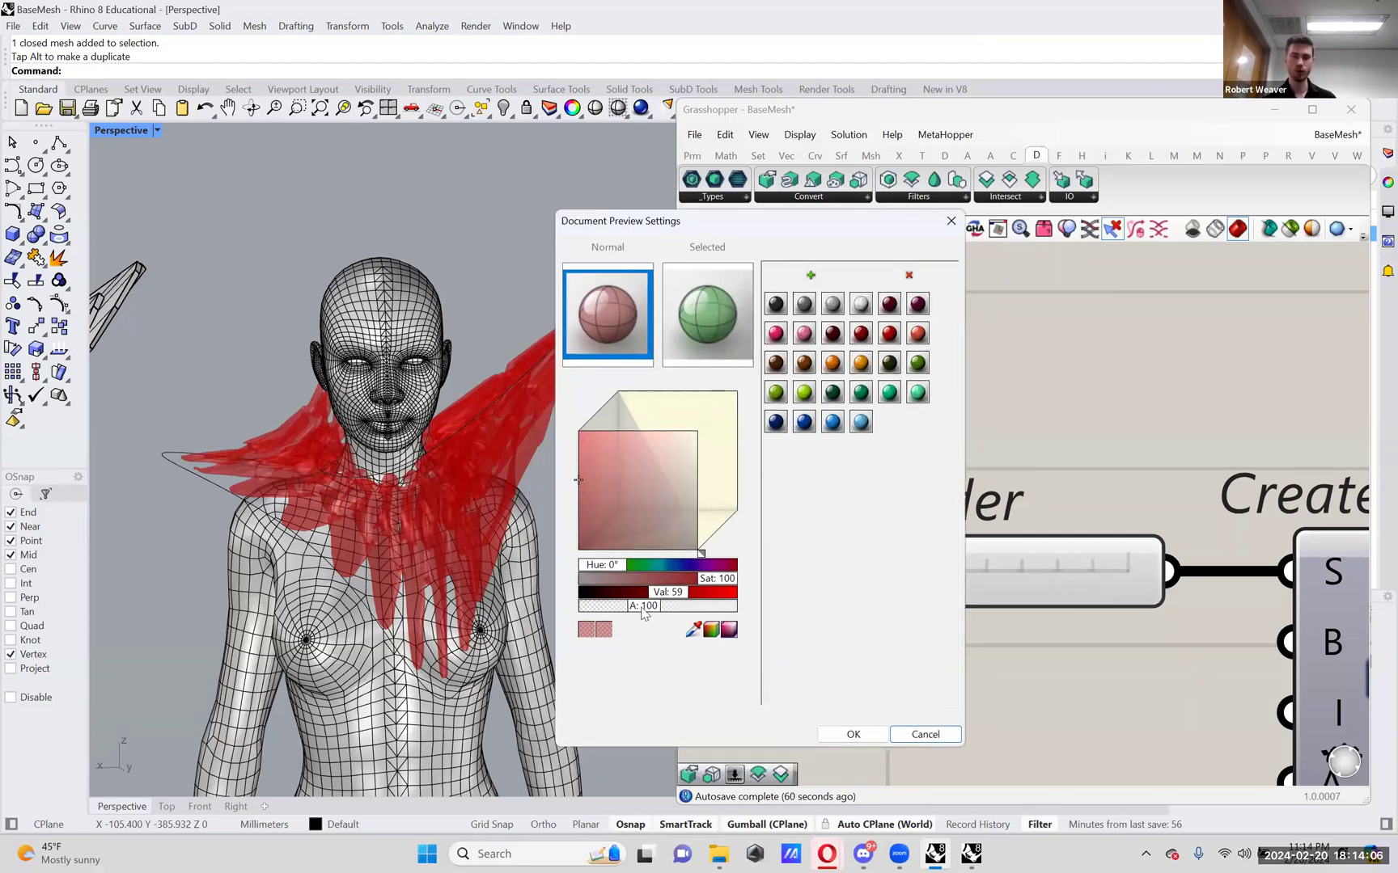
drag(641, 613, 785, 605)
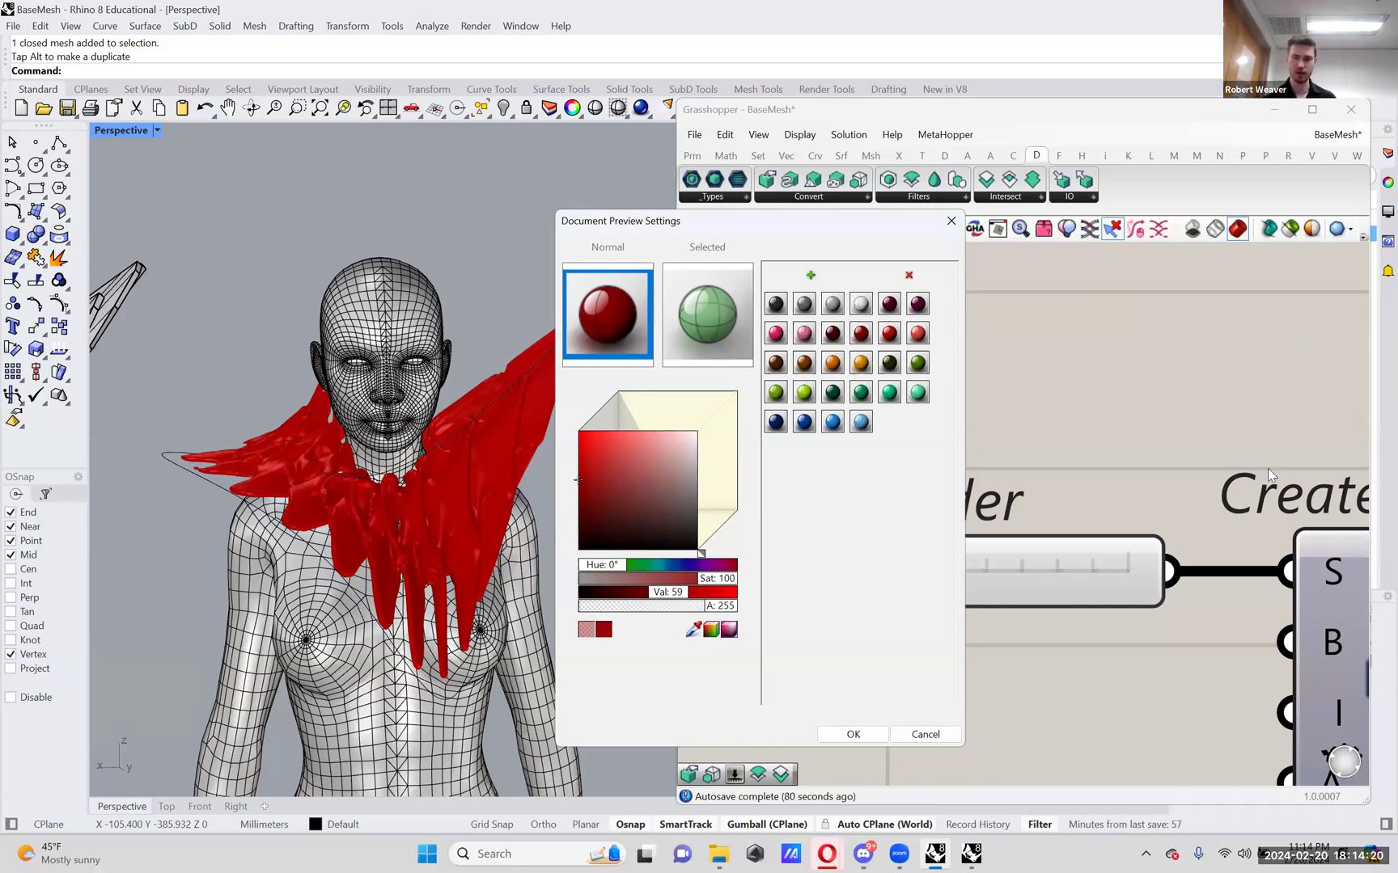
click(853, 734)
- Examine the opaque collar preview up close around the neck and chest, and from another angle
scroll(393, 513, up, 5)
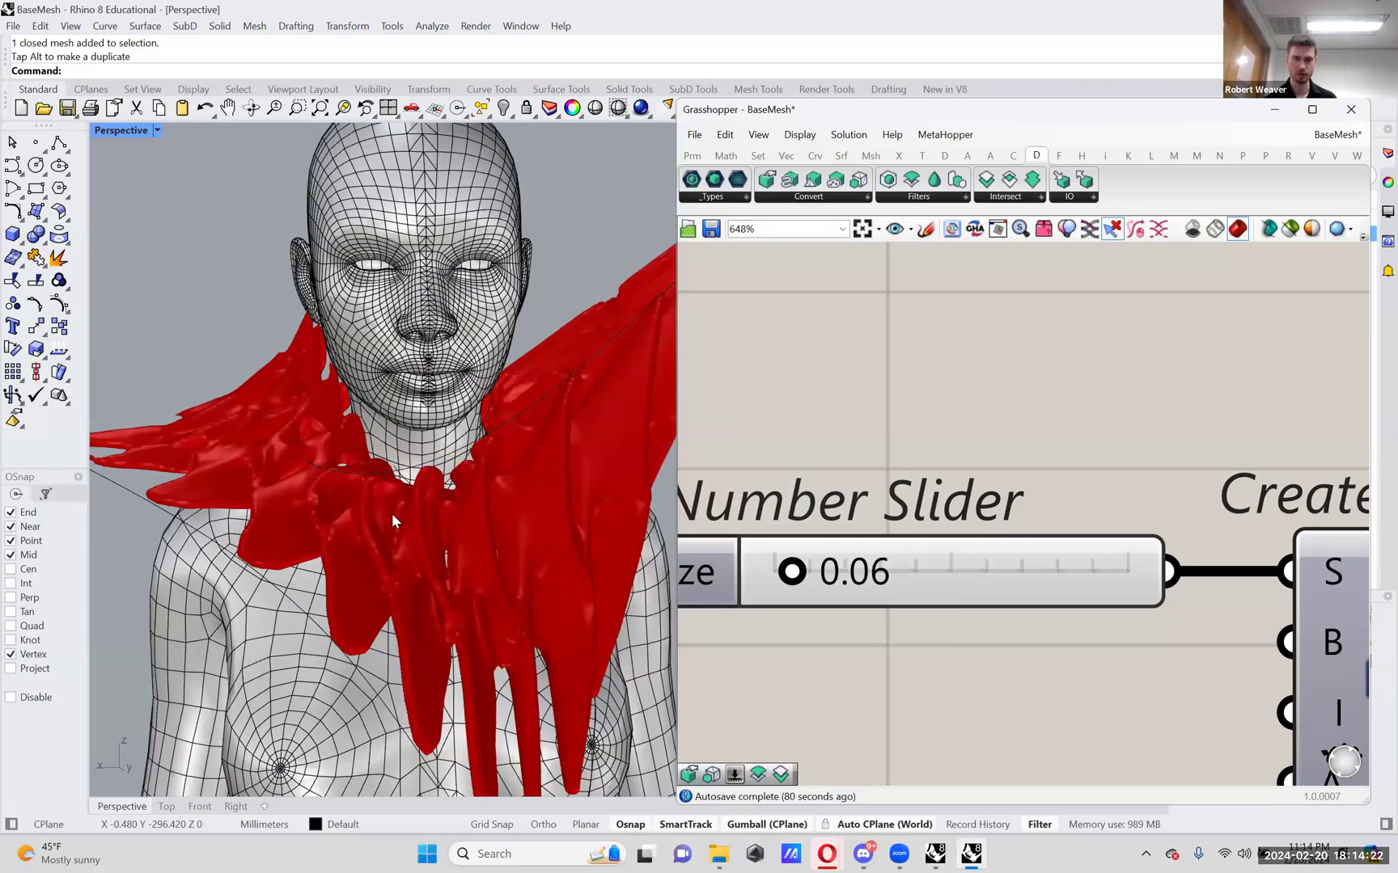
scroll(793, 576, up, 2)
scroll(793, 579, up, 1)
mouse_move(795, 579)
mouse_down()
mouse_move(780, 581)
mouse_move(795, 579)
mouse_up()
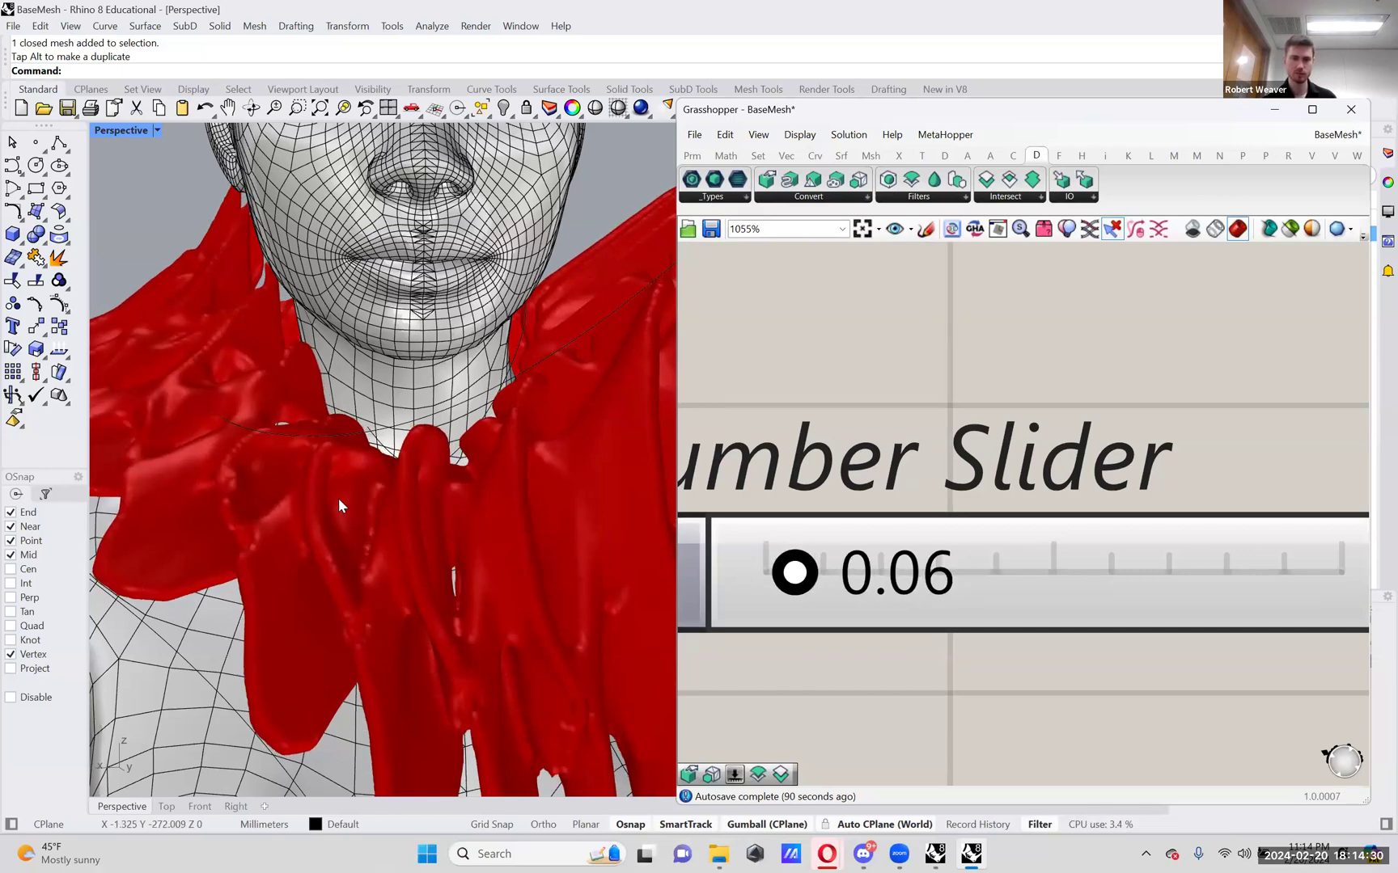
scroll(446, 487, down, 3)
right_drag(447, 487, 558, 441)
scroll(507, 562, up, 2)
scroll(1012, 600, down, 8)
scroll(889, 599, down, 3)
scroll(1092, 590, up, 3)
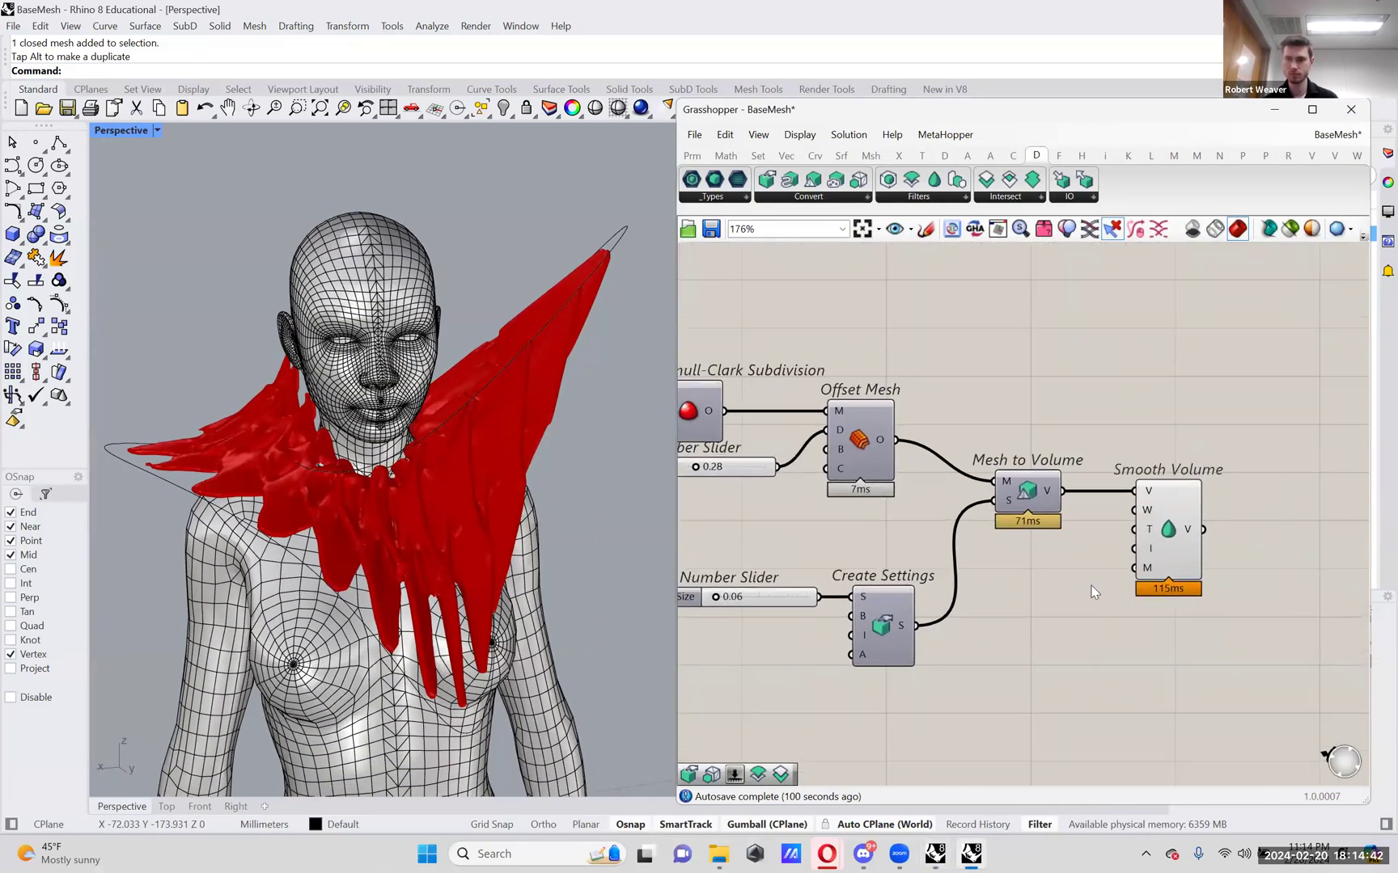
- Move the Smooth Volume component slightly closer to the Mesh to Volume component
drag(1167, 545, 1138, 544)
click(998, 608)
right_drag(998, 609, 1053, 596)
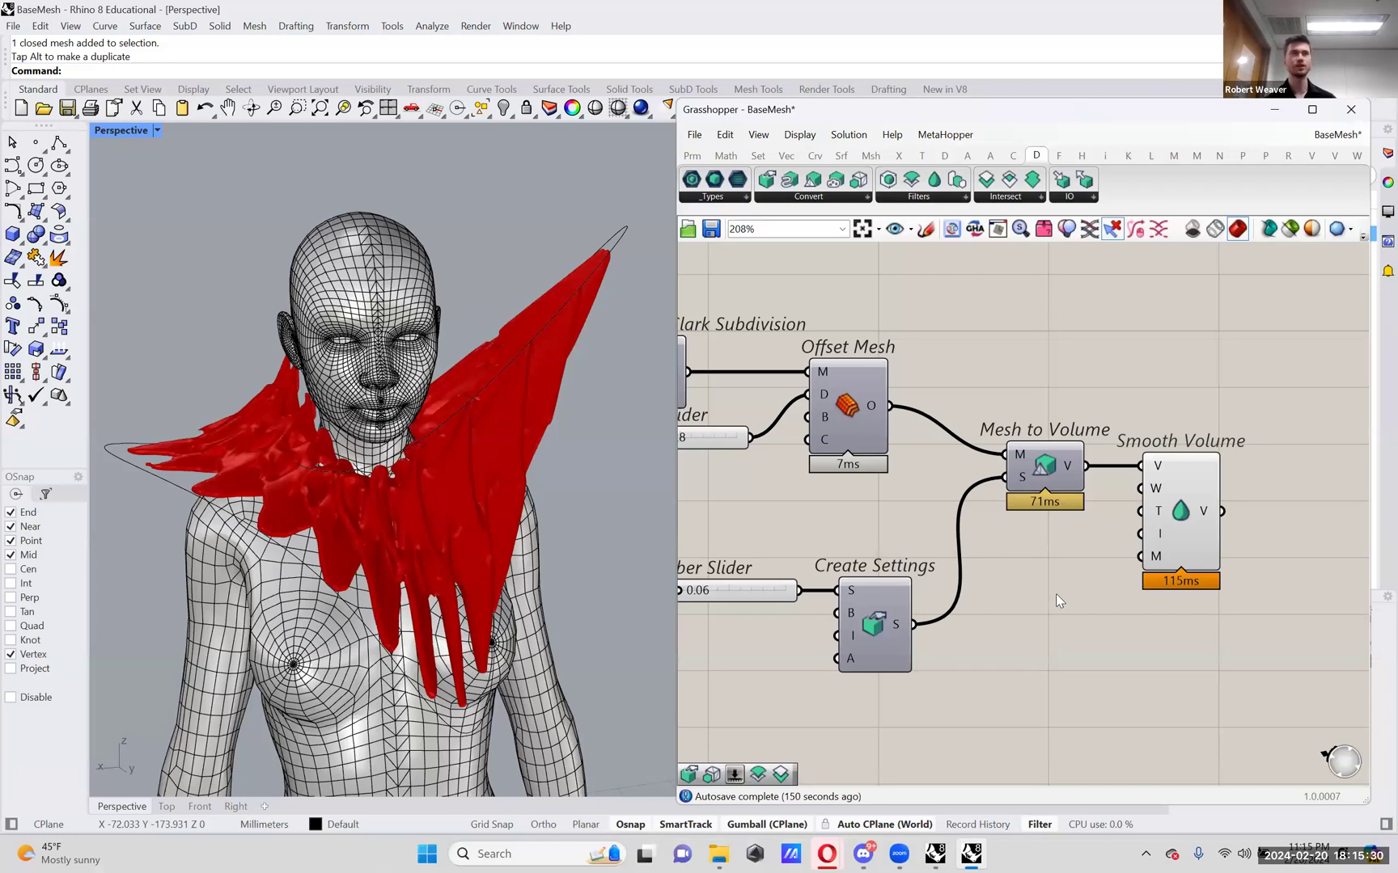
- Review the definition from the Steps slider and Twisted Box Sweep through the Offset Mesh Distance slider to the volume components
scroll(1057, 597, down, 5)
right_drag(732, 646, 1114, 606)
scroll(830, 588, up, 7)
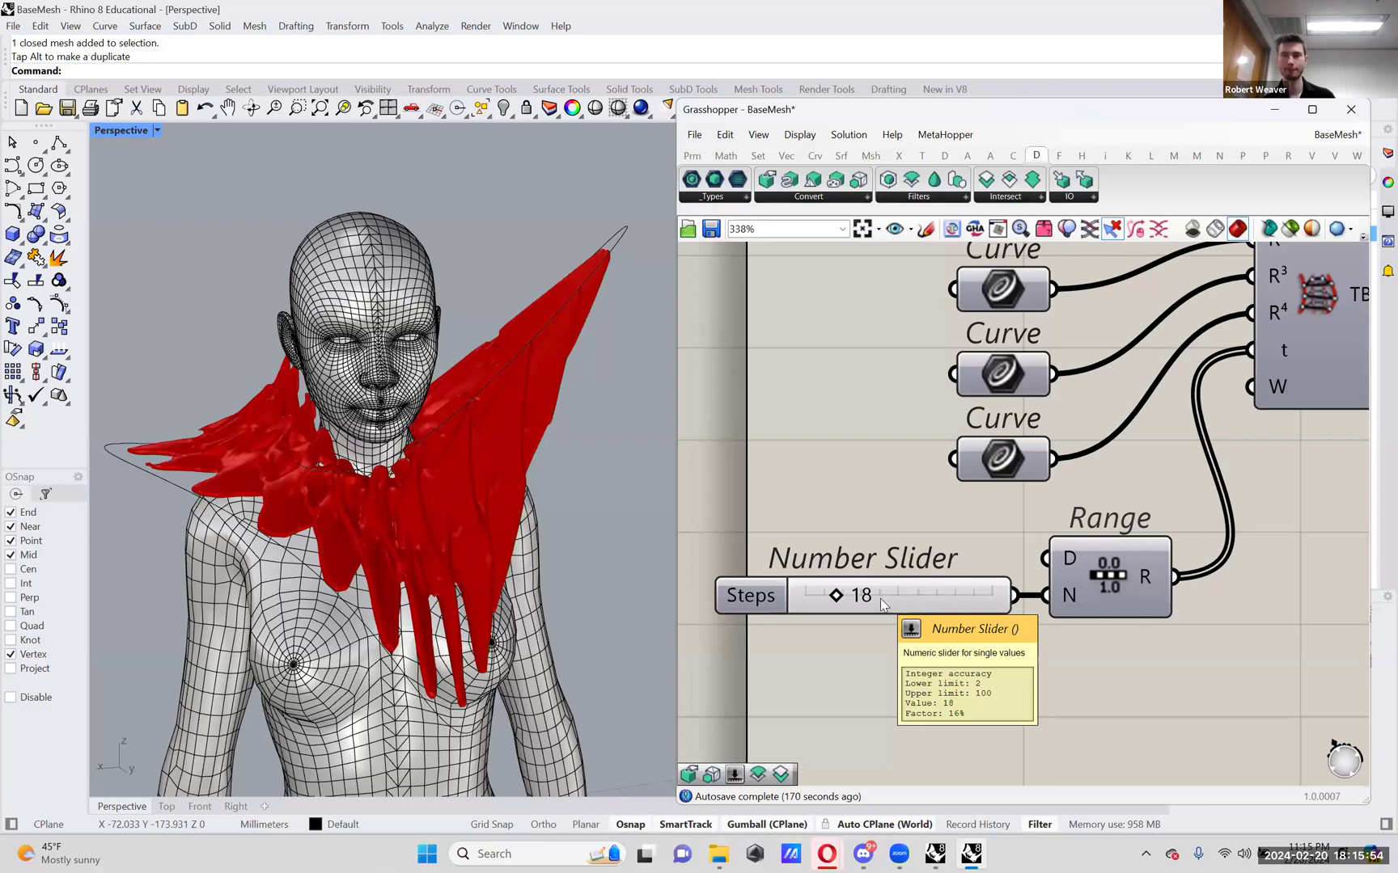
scroll(880, 599, down, 4)
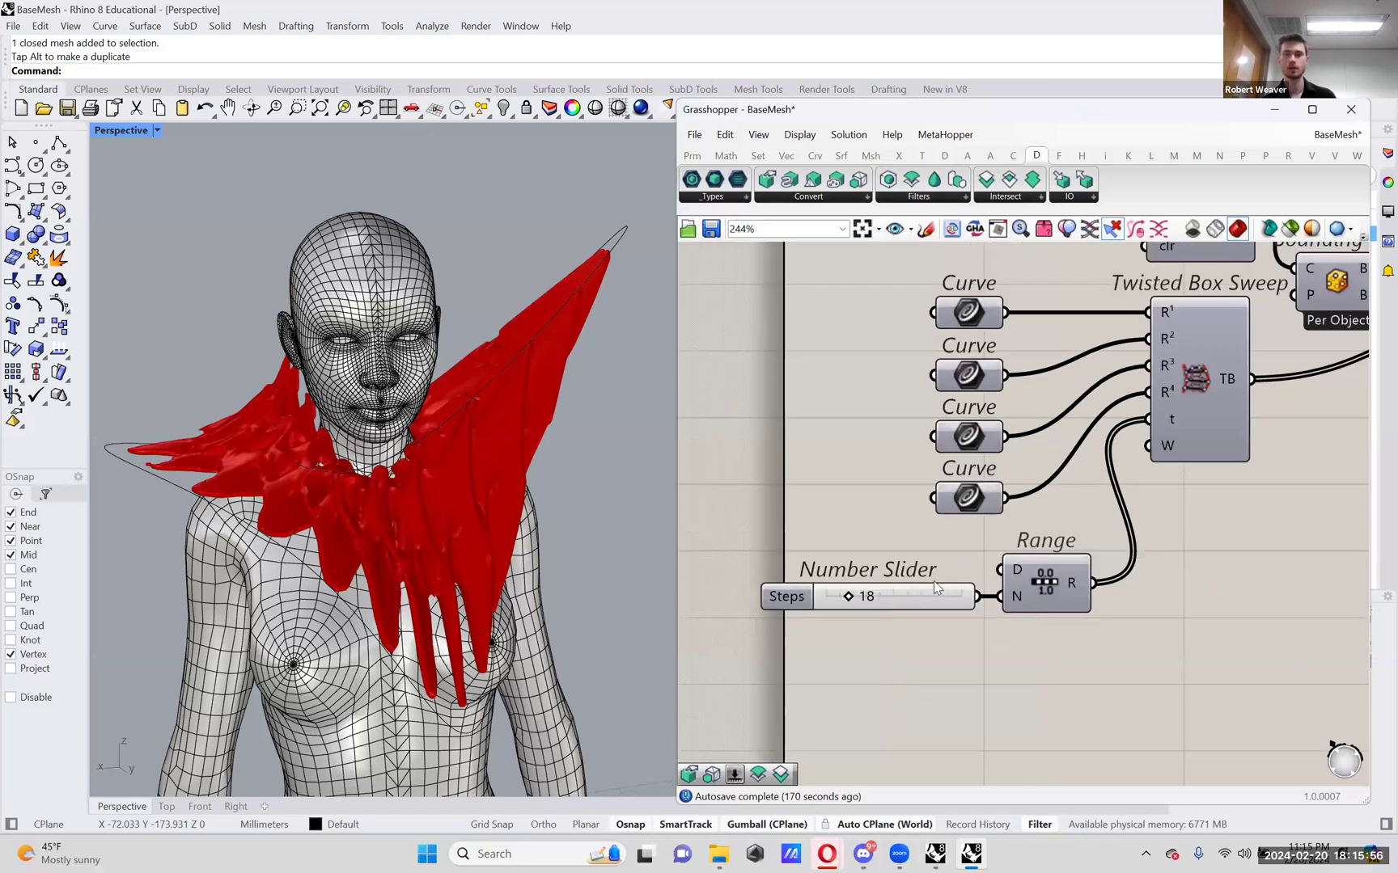
scroll(981, 616, up, 1)
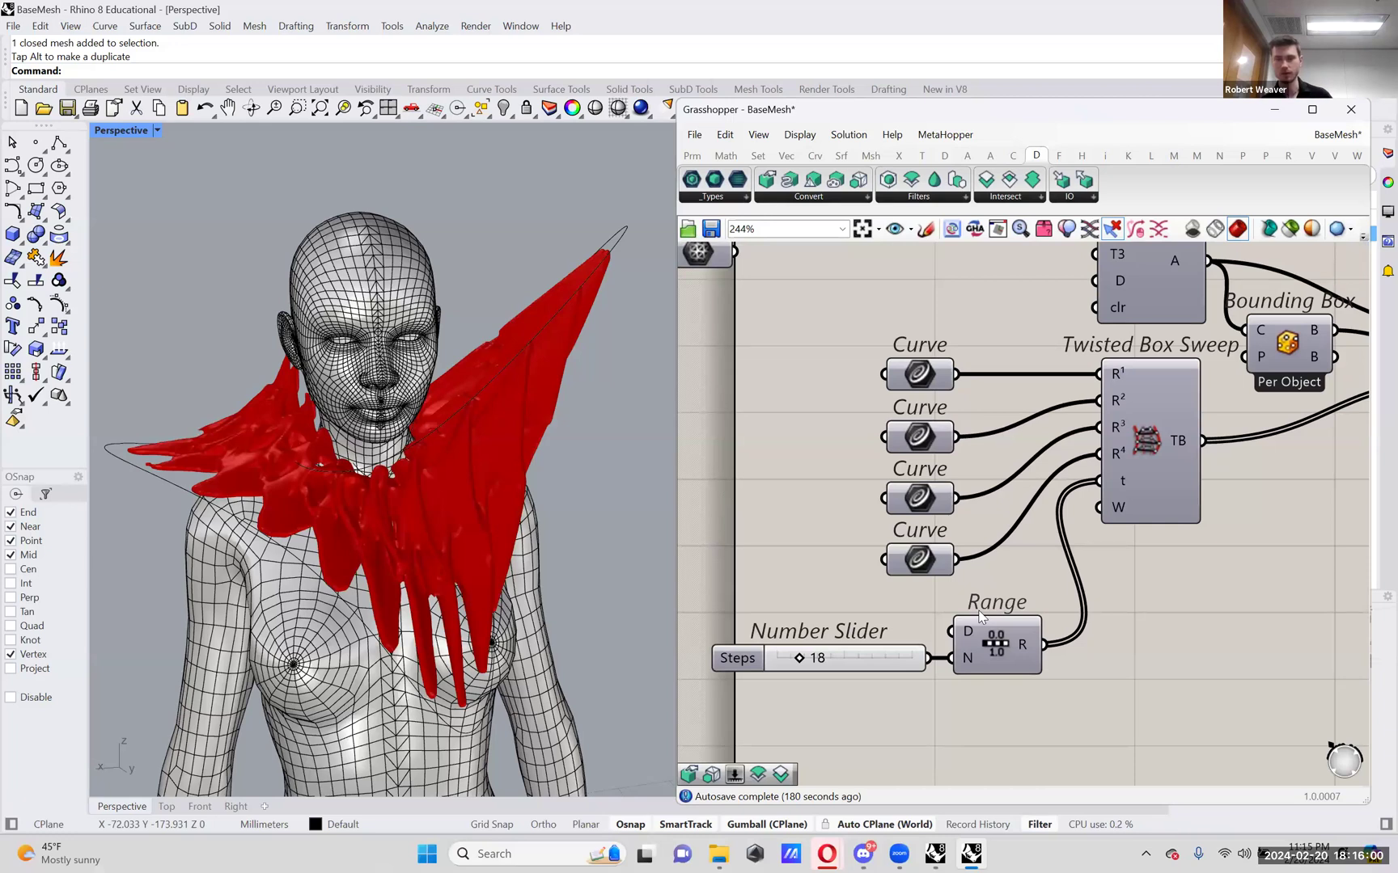
scroll(978, 616, down, 3)
scroll(1182, 594, up, 3)
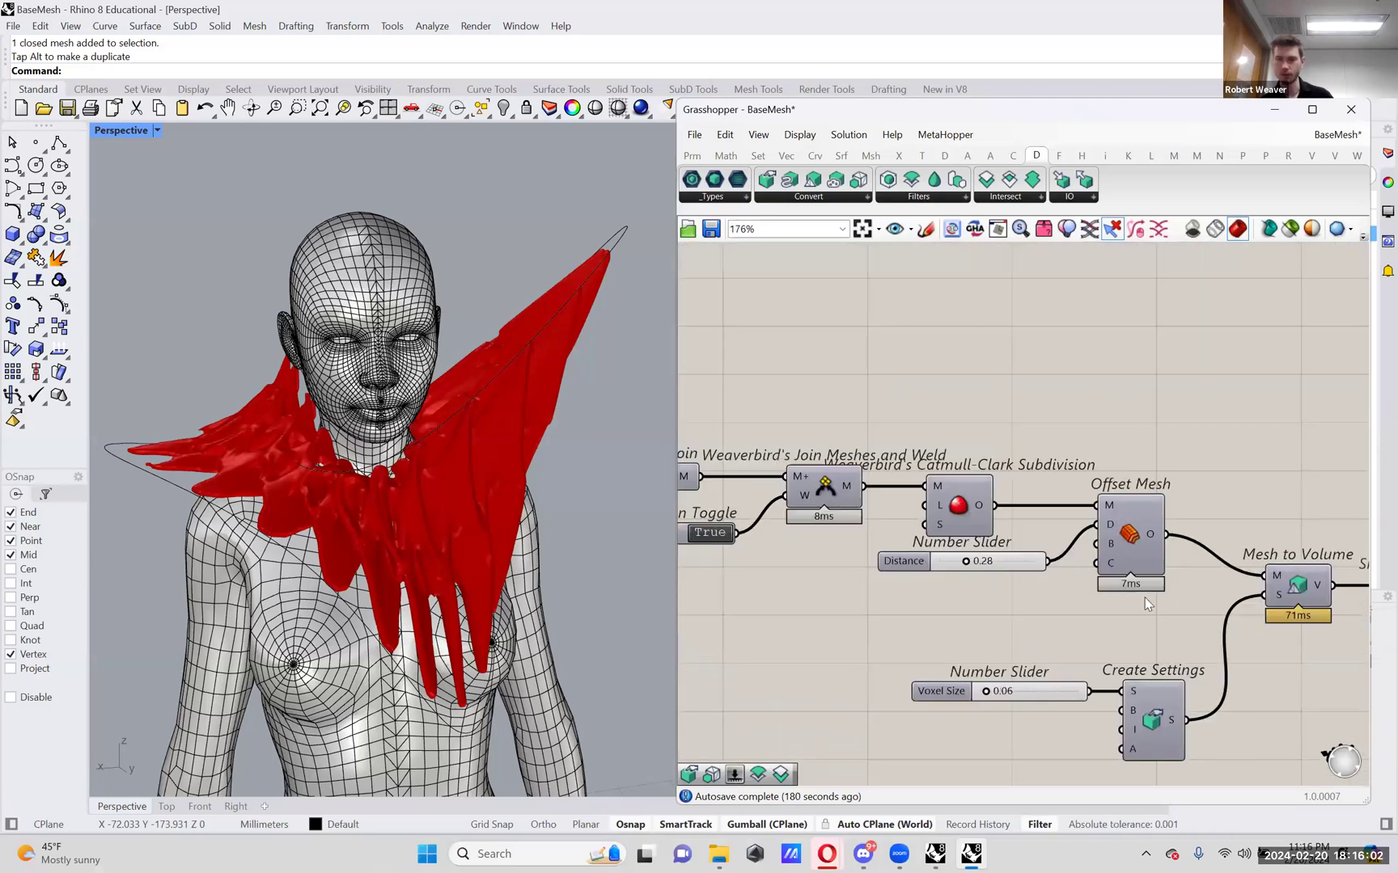
scroll(1070, 589, up, 2)
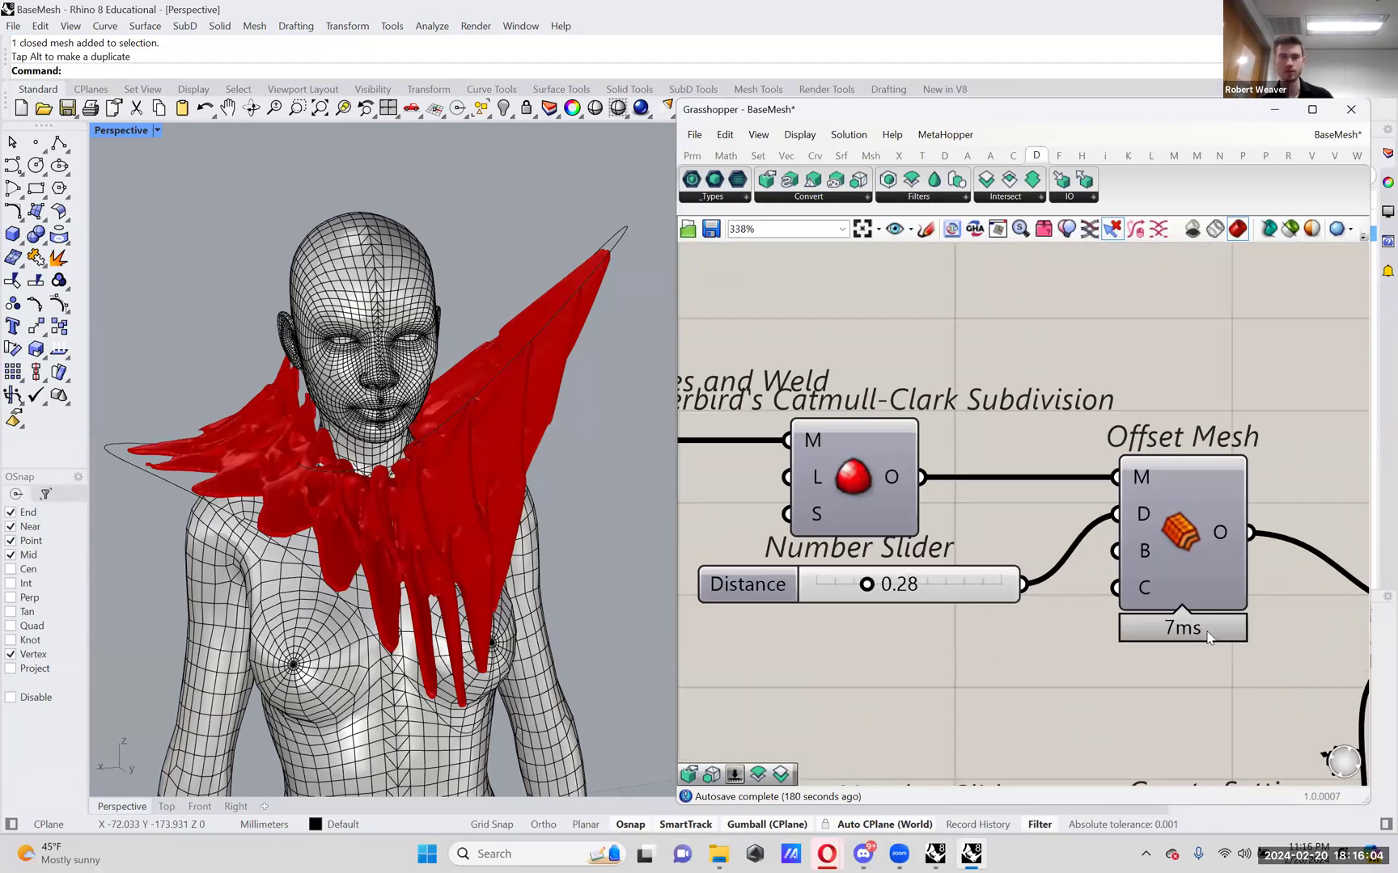
scroll(1099, 552, down, 2)
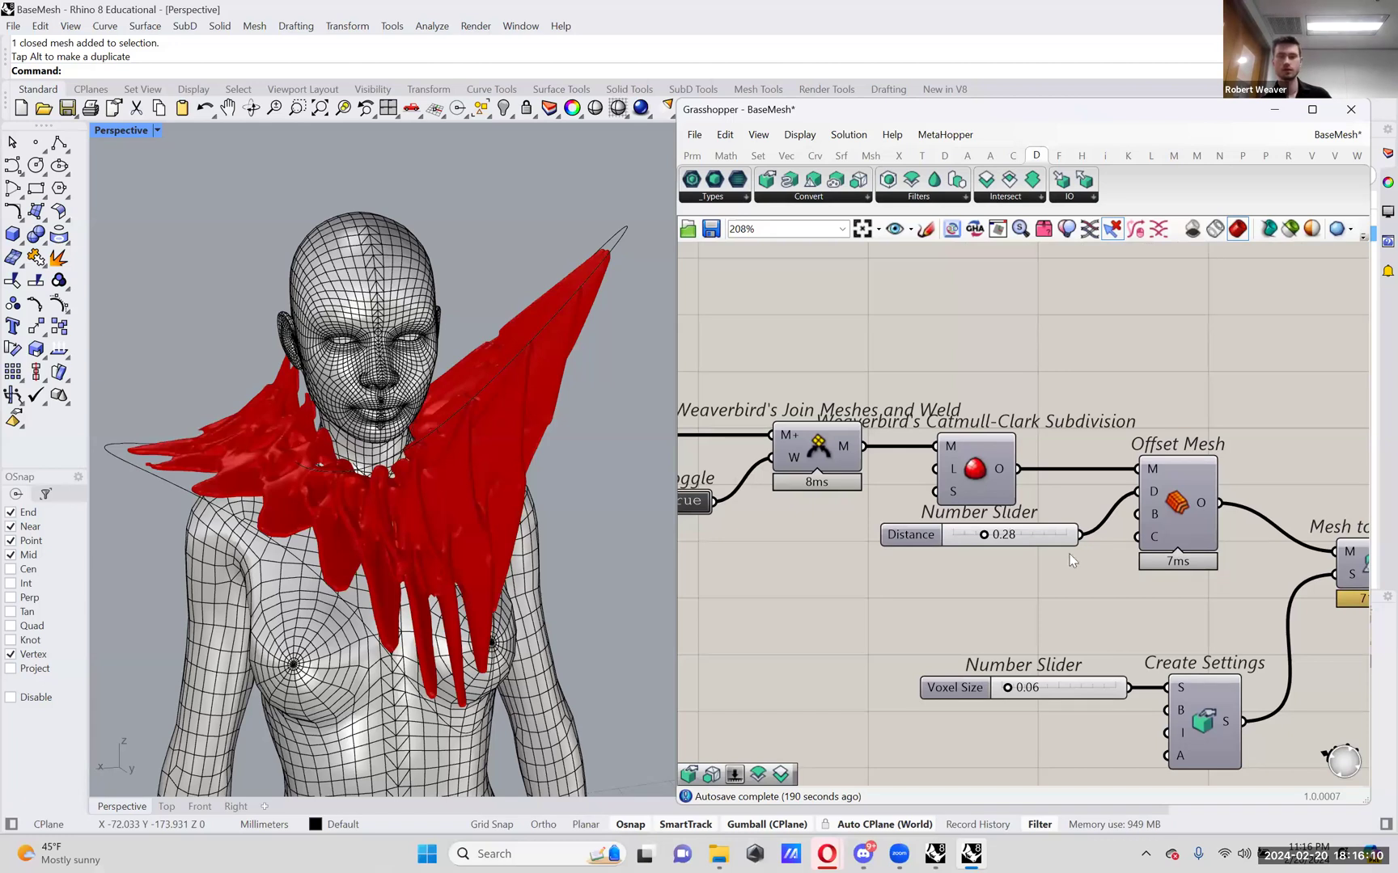
scroll(1060, 547, up, 4)
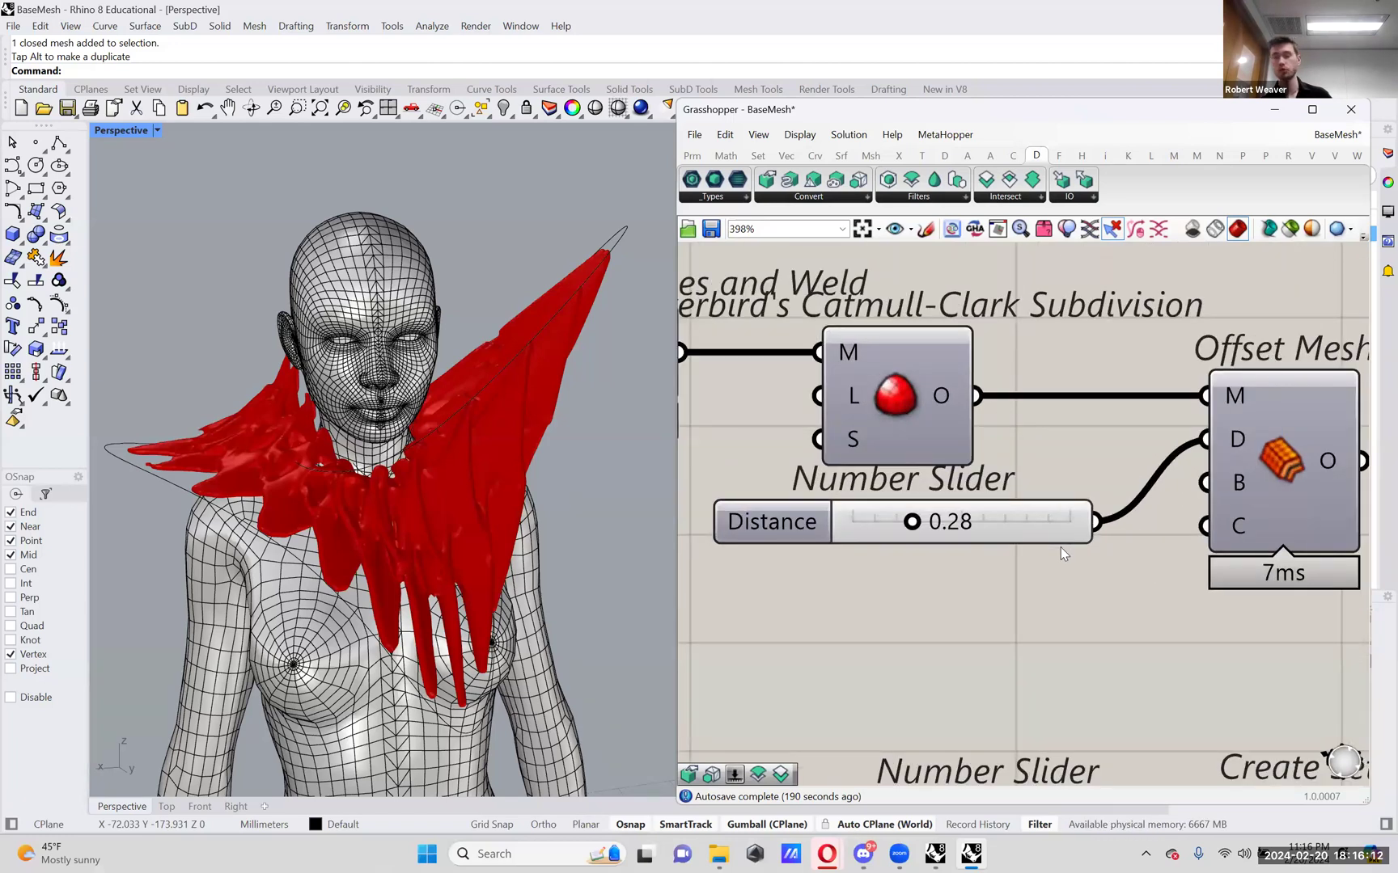
scroll(964, 593, down, 4)
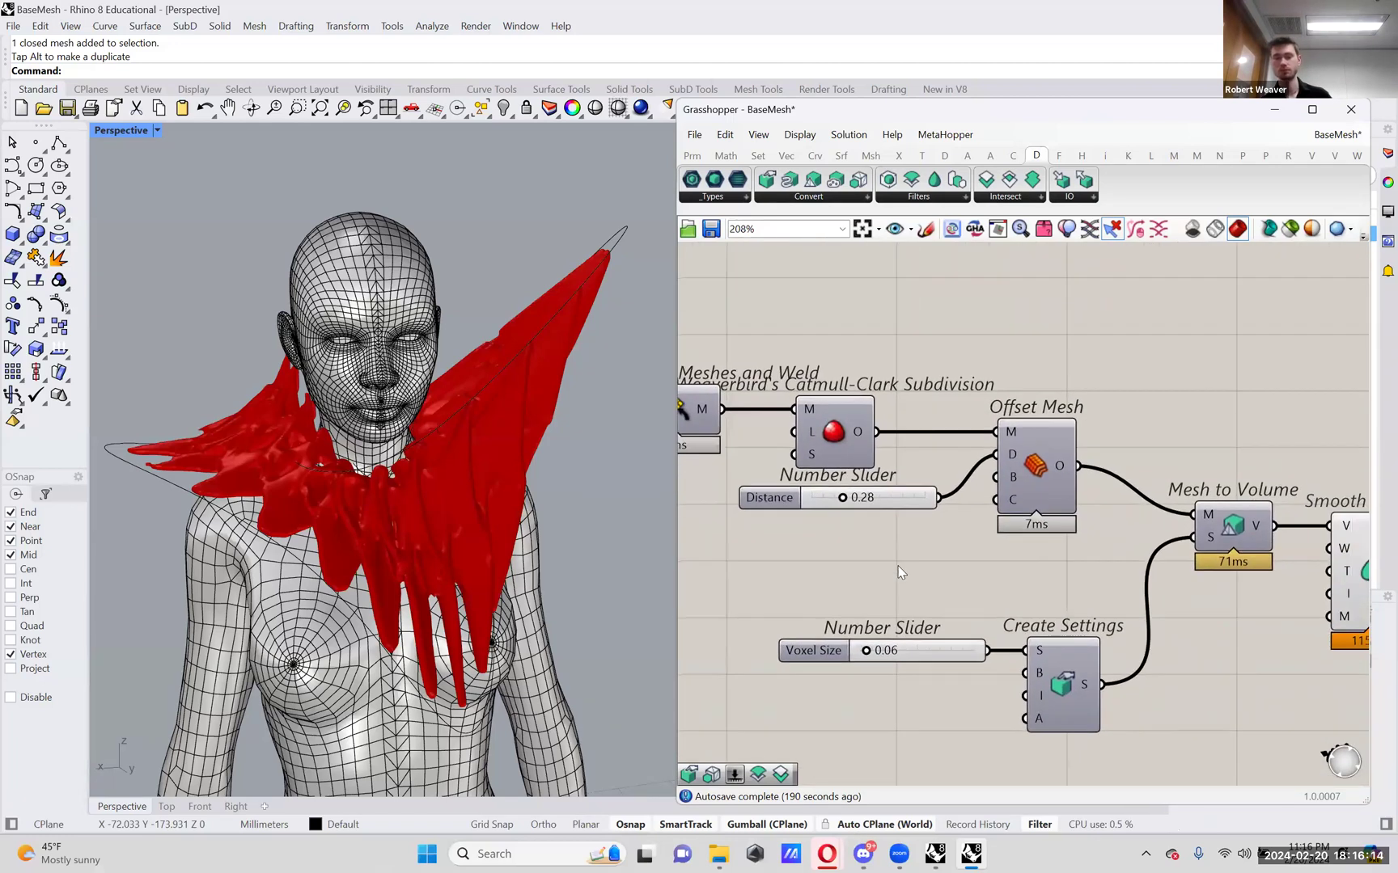
scroll(900, 572, down, 1)
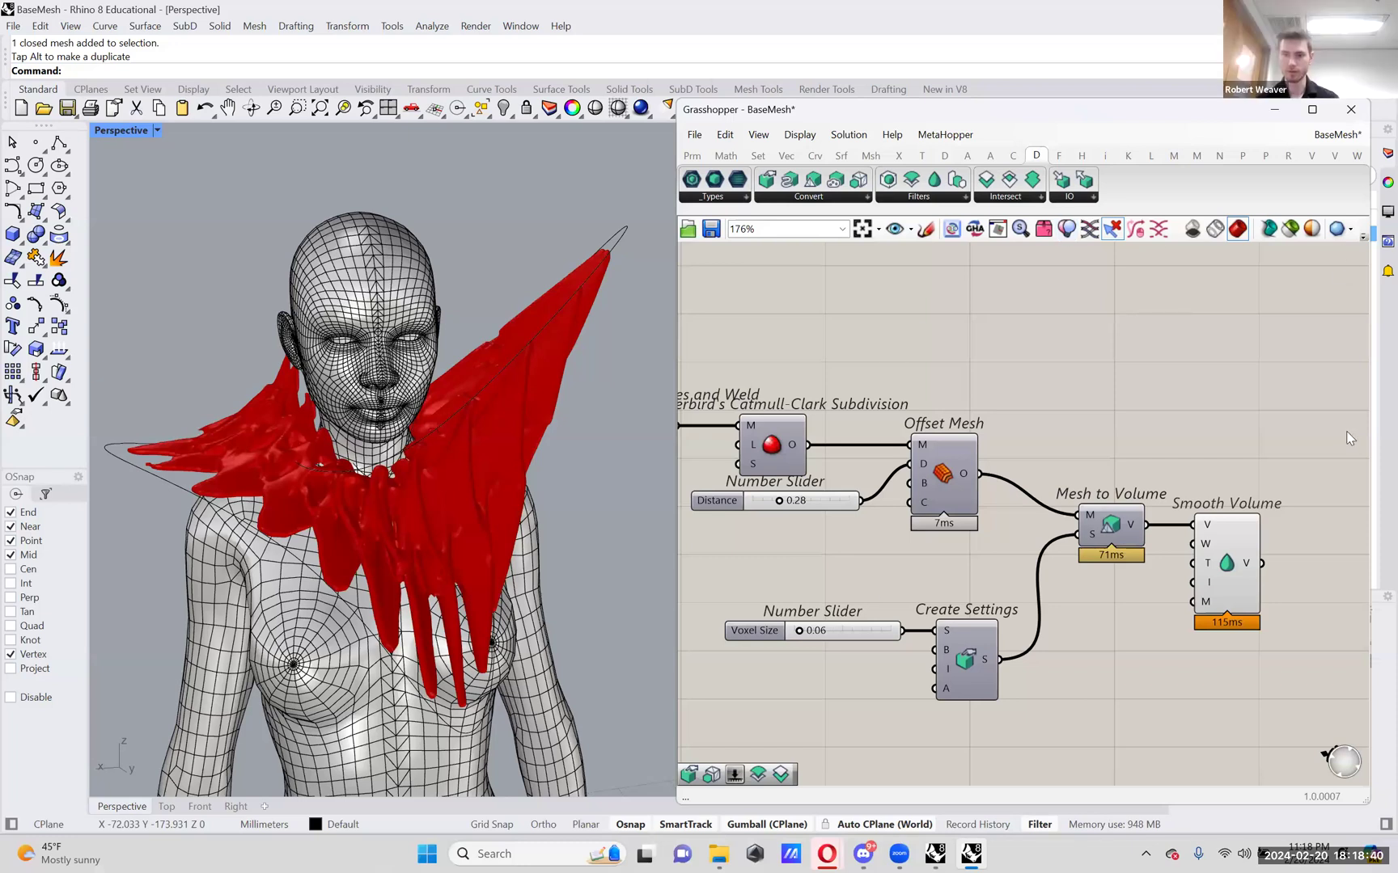
- Widen the Grasshopper window to show the whole definition and recentre the figure in the remaining viewport
scroll(1327, 437, down, 3)
drag(678, 507, 314, 507)
right_drag(665, 424, 1051, 473)
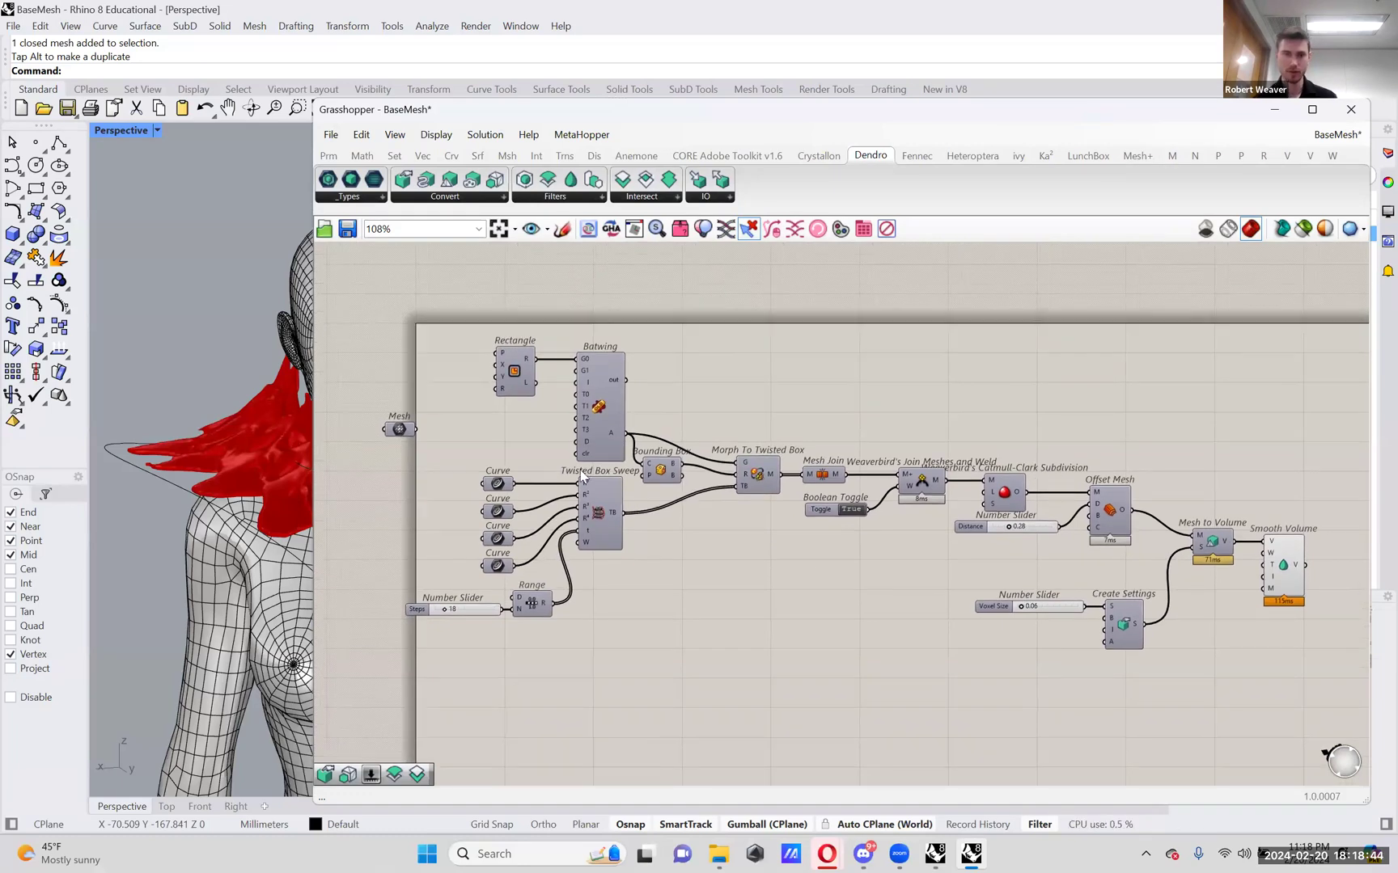
shift+right_drag(190, 411, 75, 392)
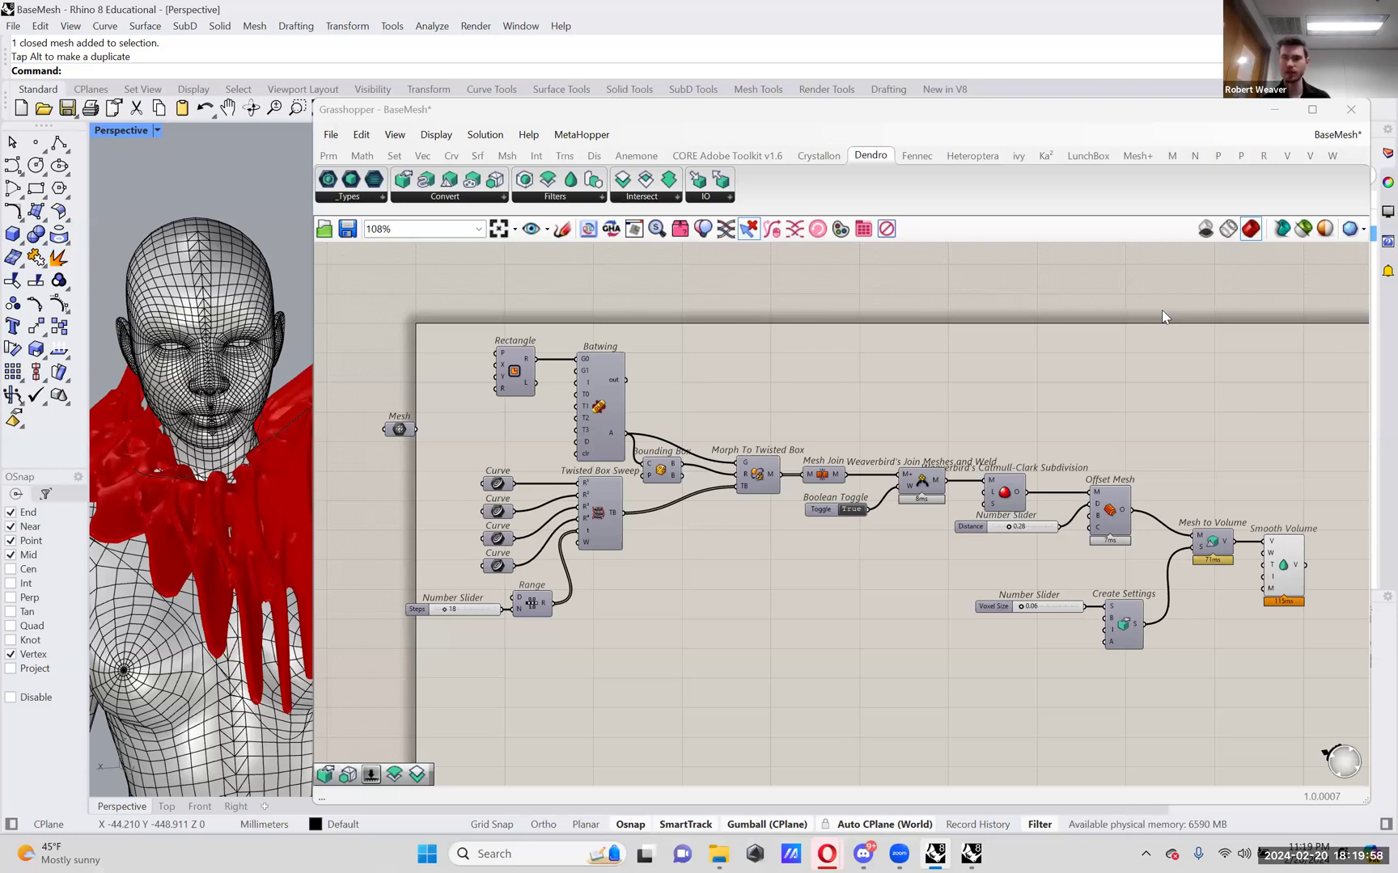
right_click(1283, 568)
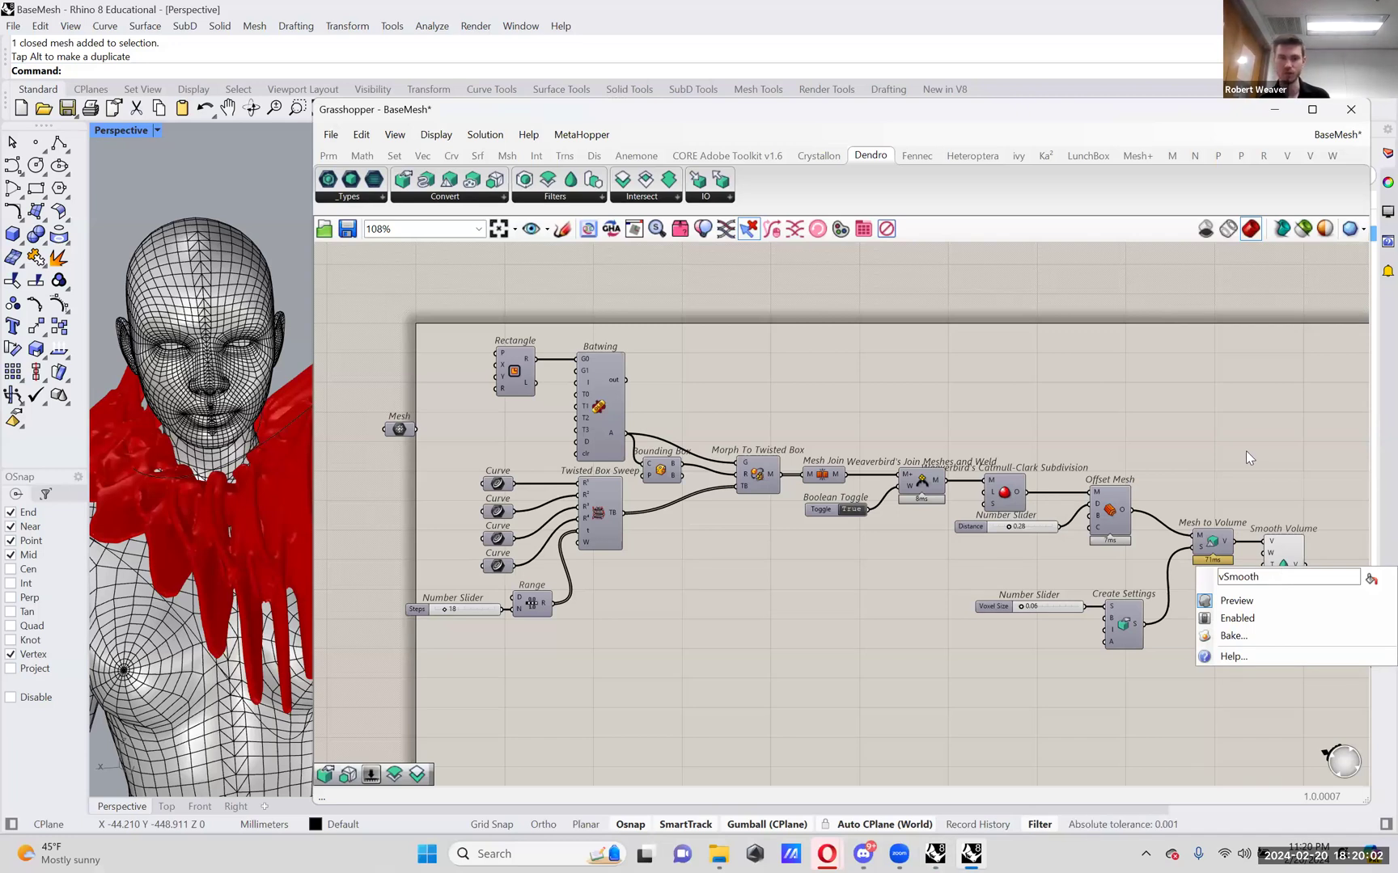
right_drag(1247, 453, 1240, 453)
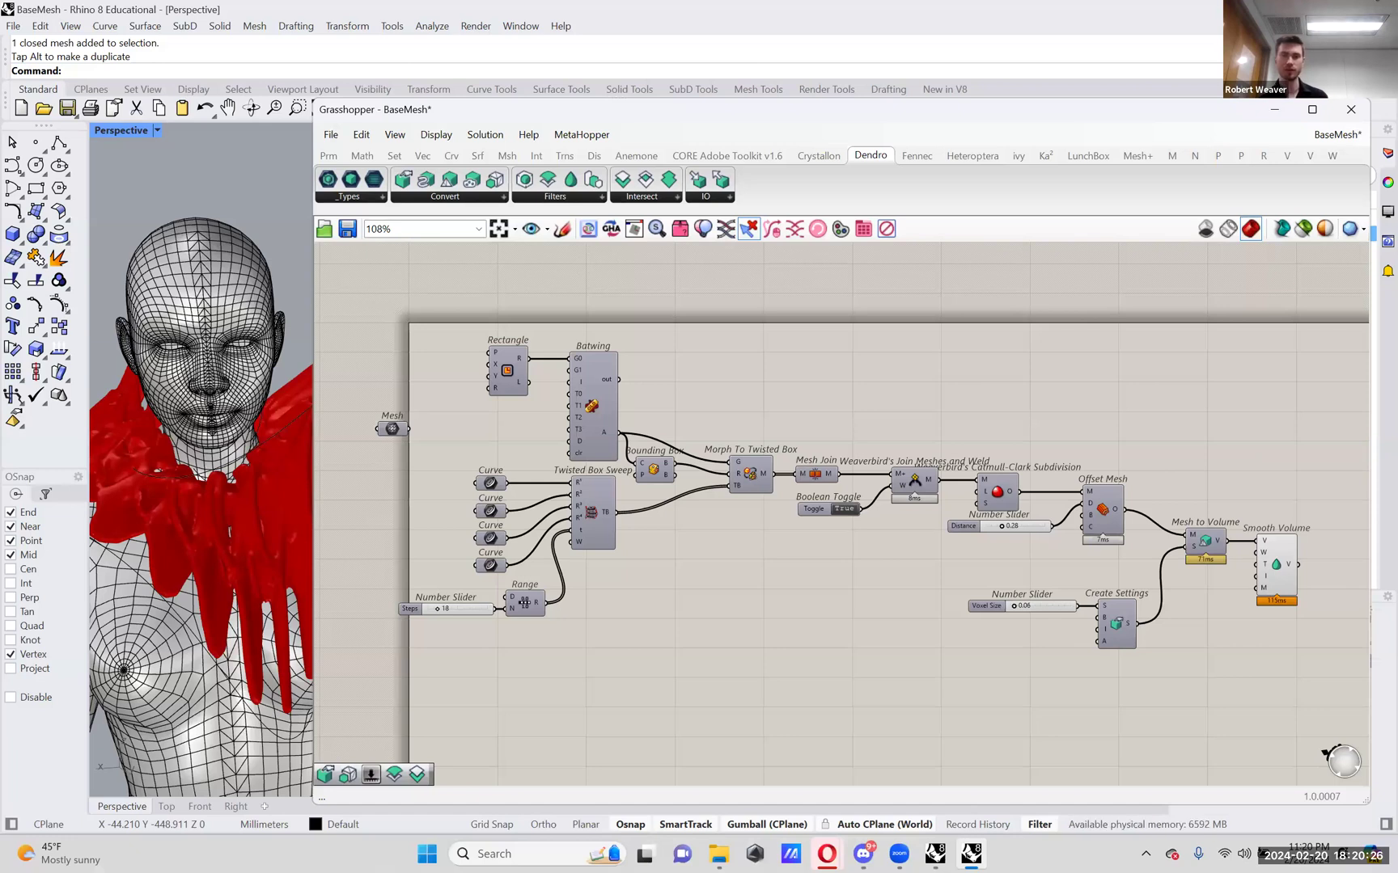
- Add a Volume to Mesh component after Smooth Volume and connect the smoothed volume to its volume input
click(474, 200)
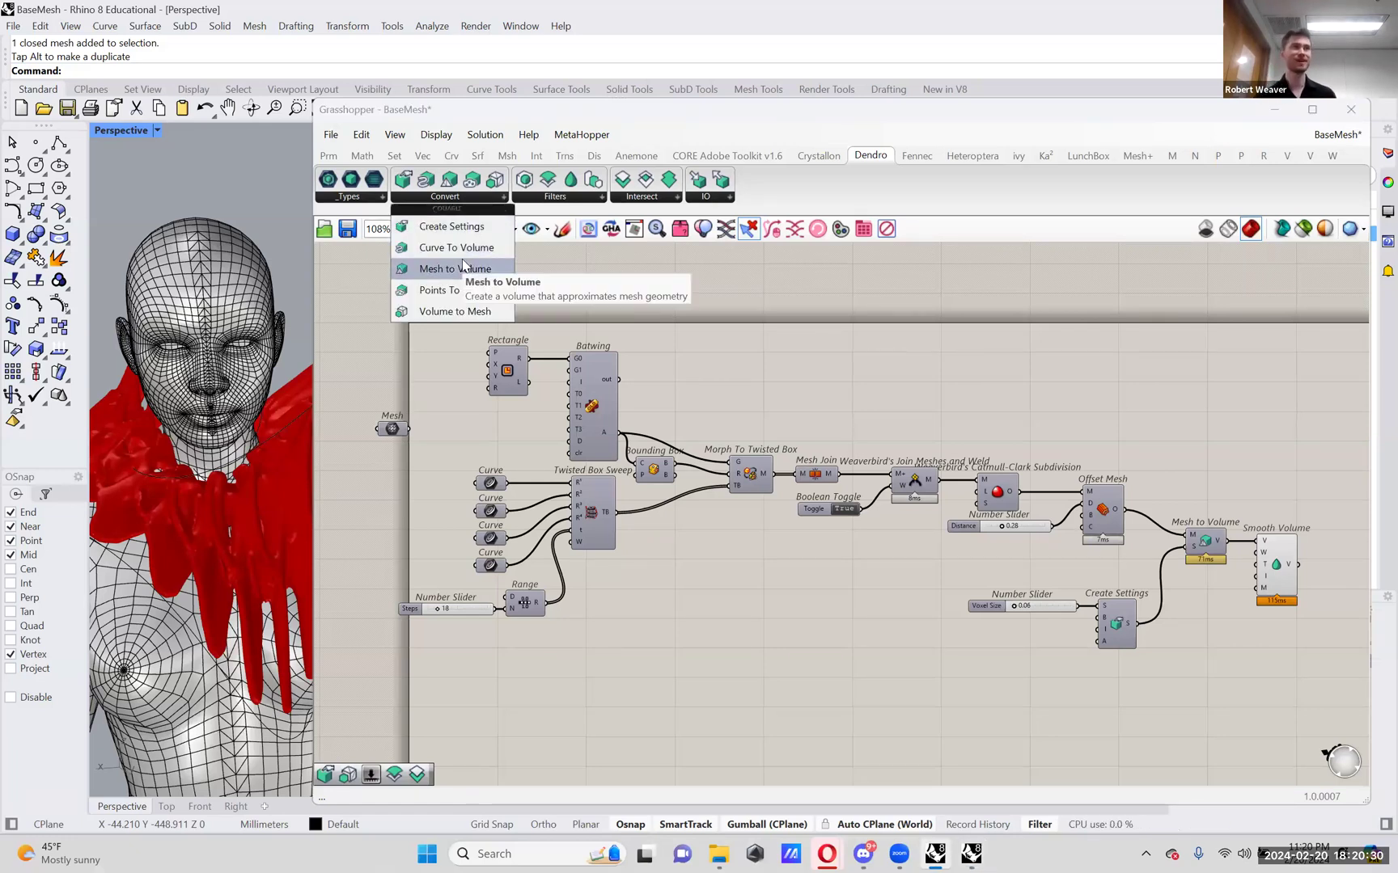
click(486, 313)
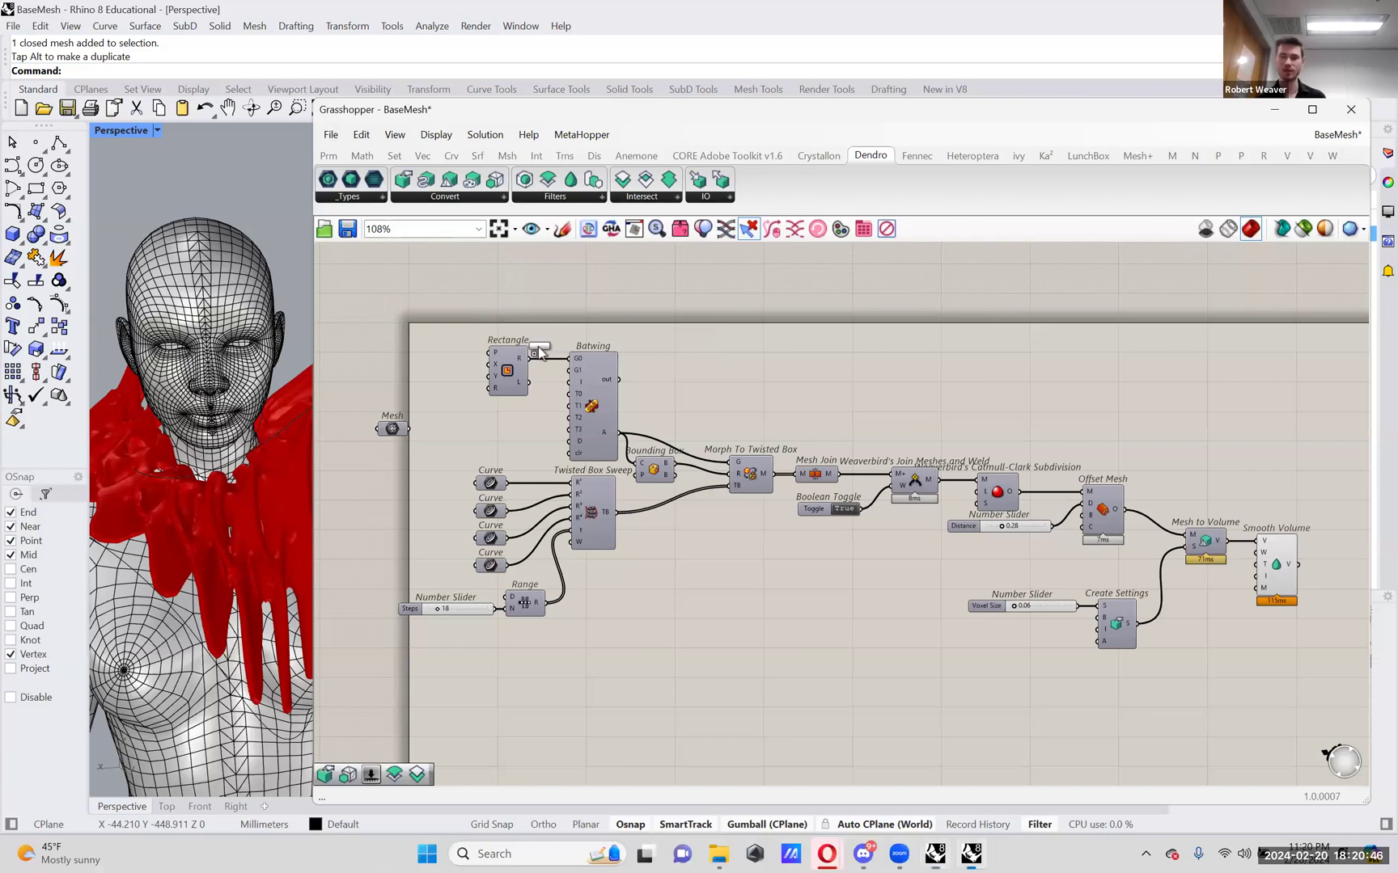
click(1317, 566)
right_drag(1320, 566, 1147, 530)
scroll(1146, 530, up, 4)
drag(1165, 531, 1239, 596)
scroll(1239, 596, down, 2)
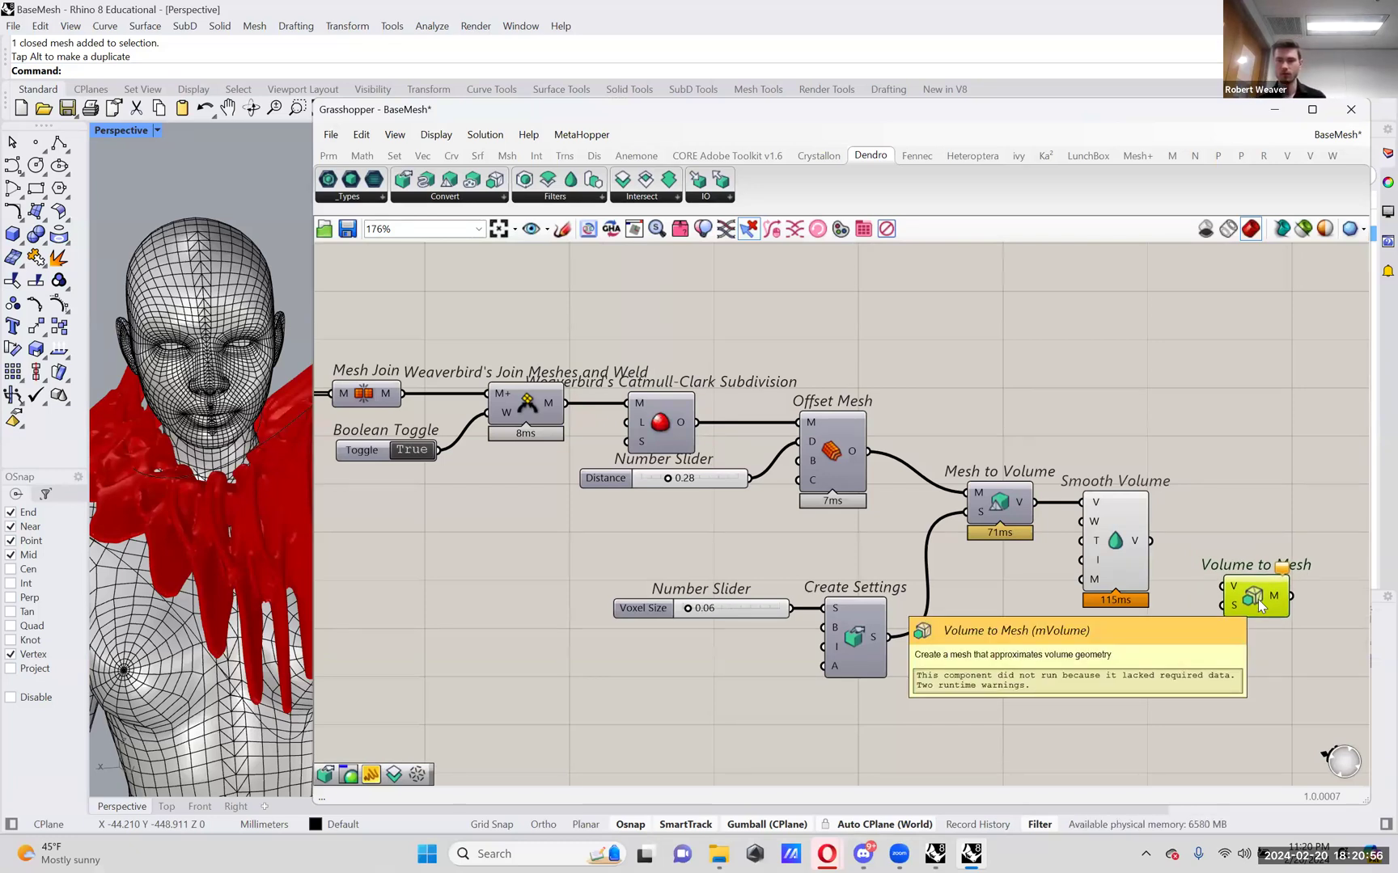
drag(1150, 540, 1243, 613)
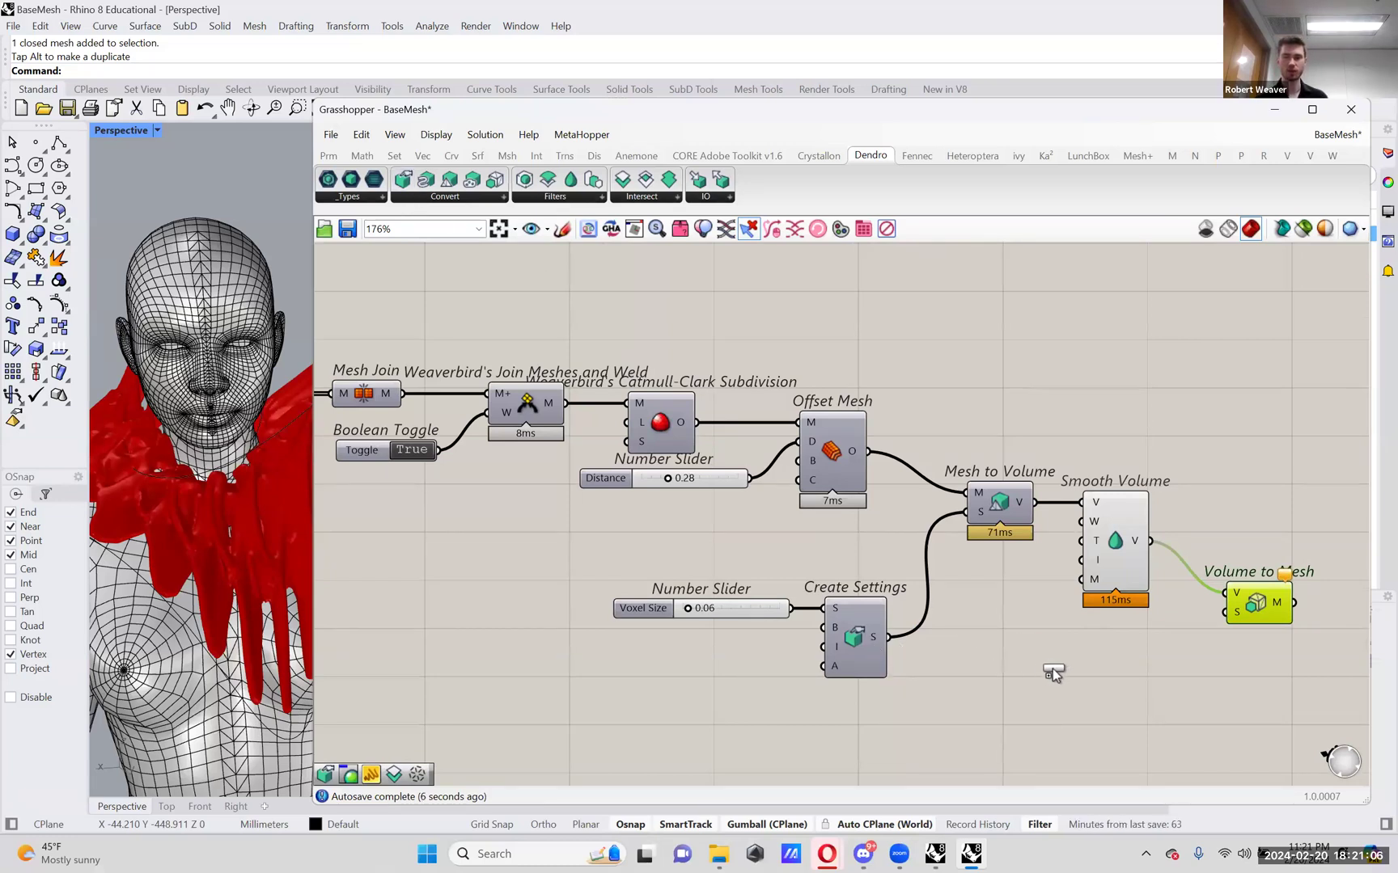
- Add a second Create Settings component below Smooth Volume and connect it to the settings input of Volume to Mesh
key(ctrl+v)
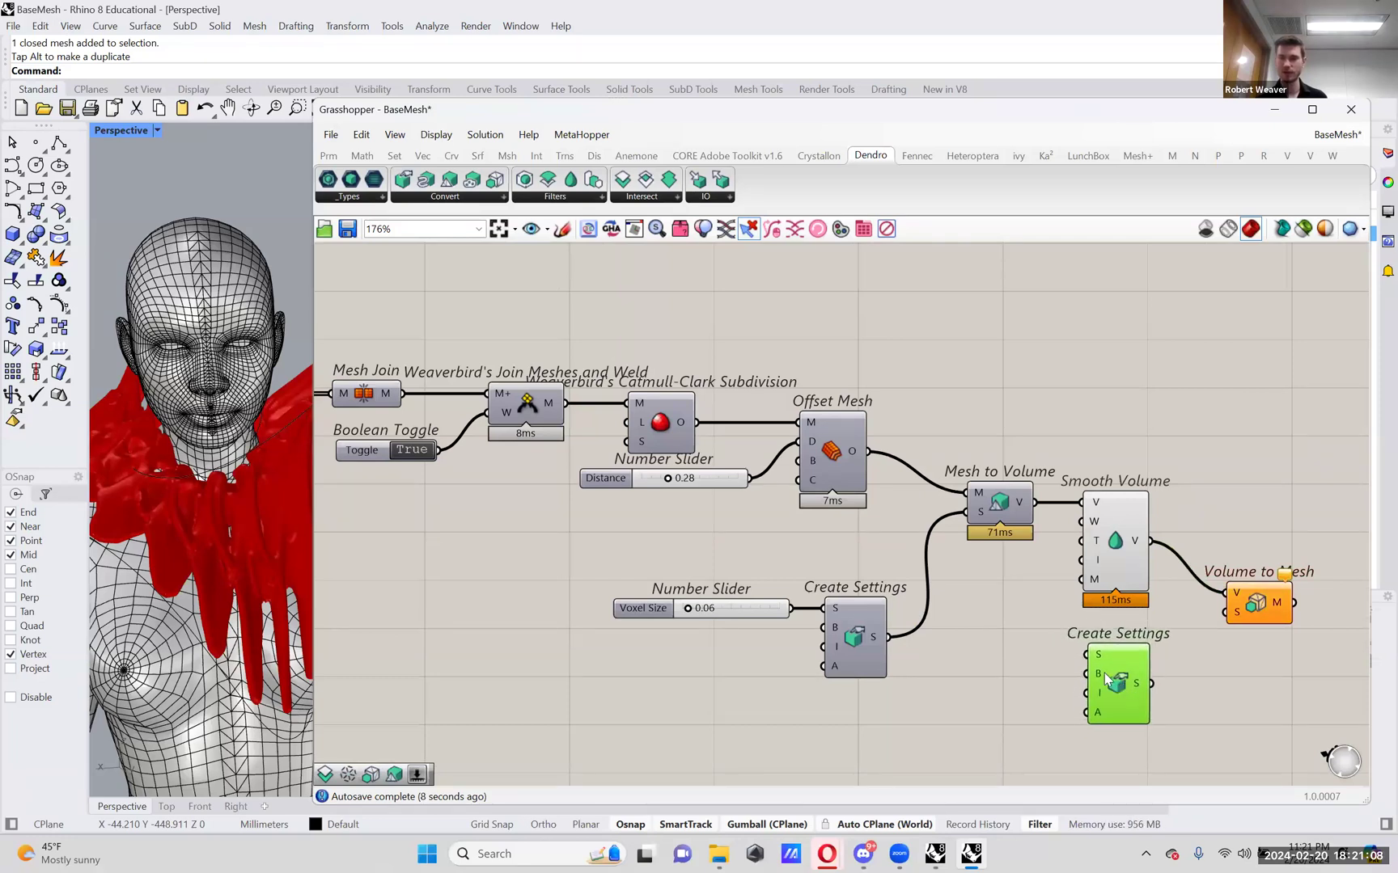
right_click(1104, 673)
key(Escape)
drag(1150, 684, 1238, 617)
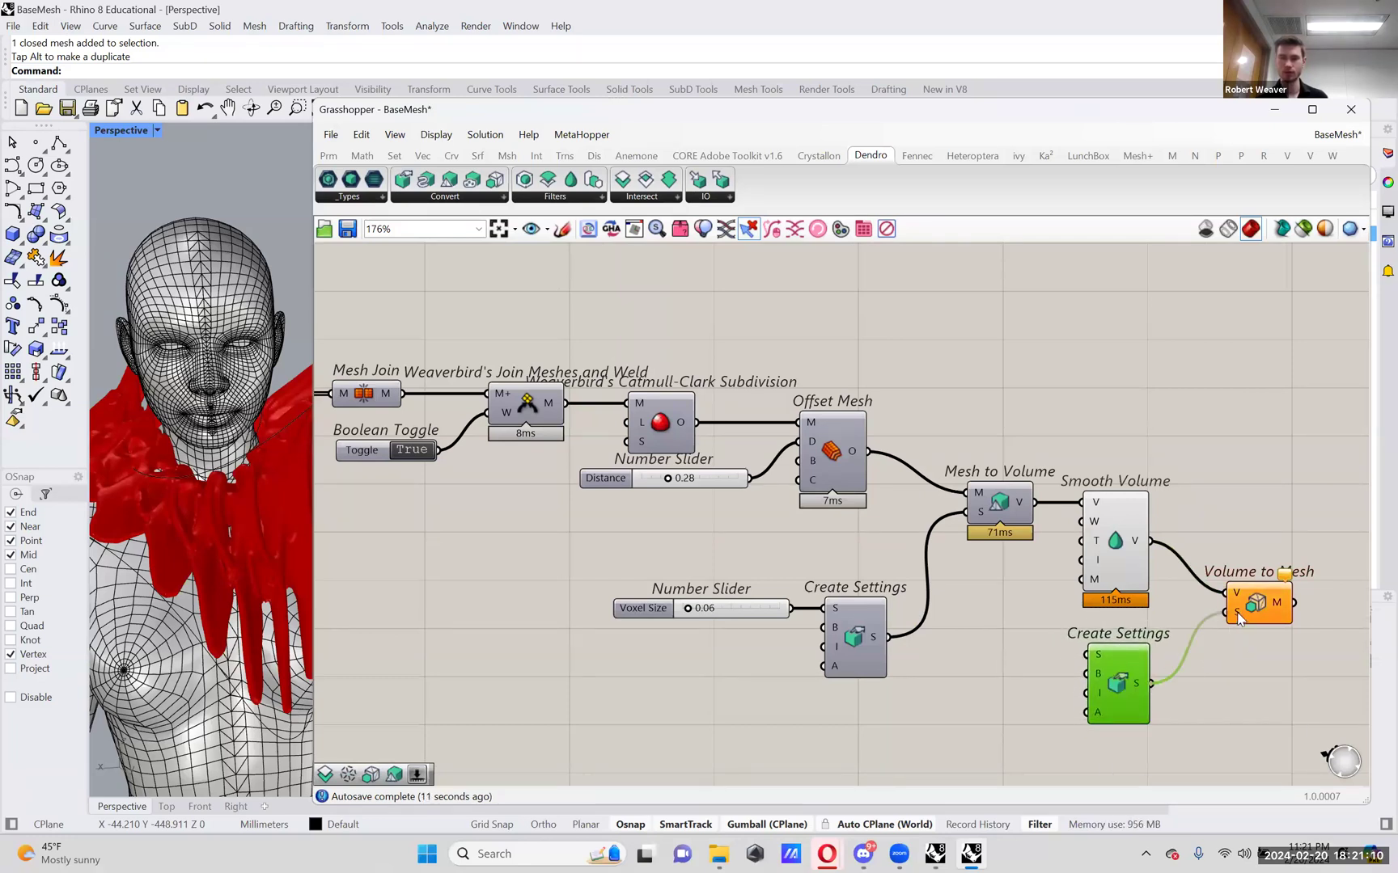
right_drag(1272, 619, 1182, 616)
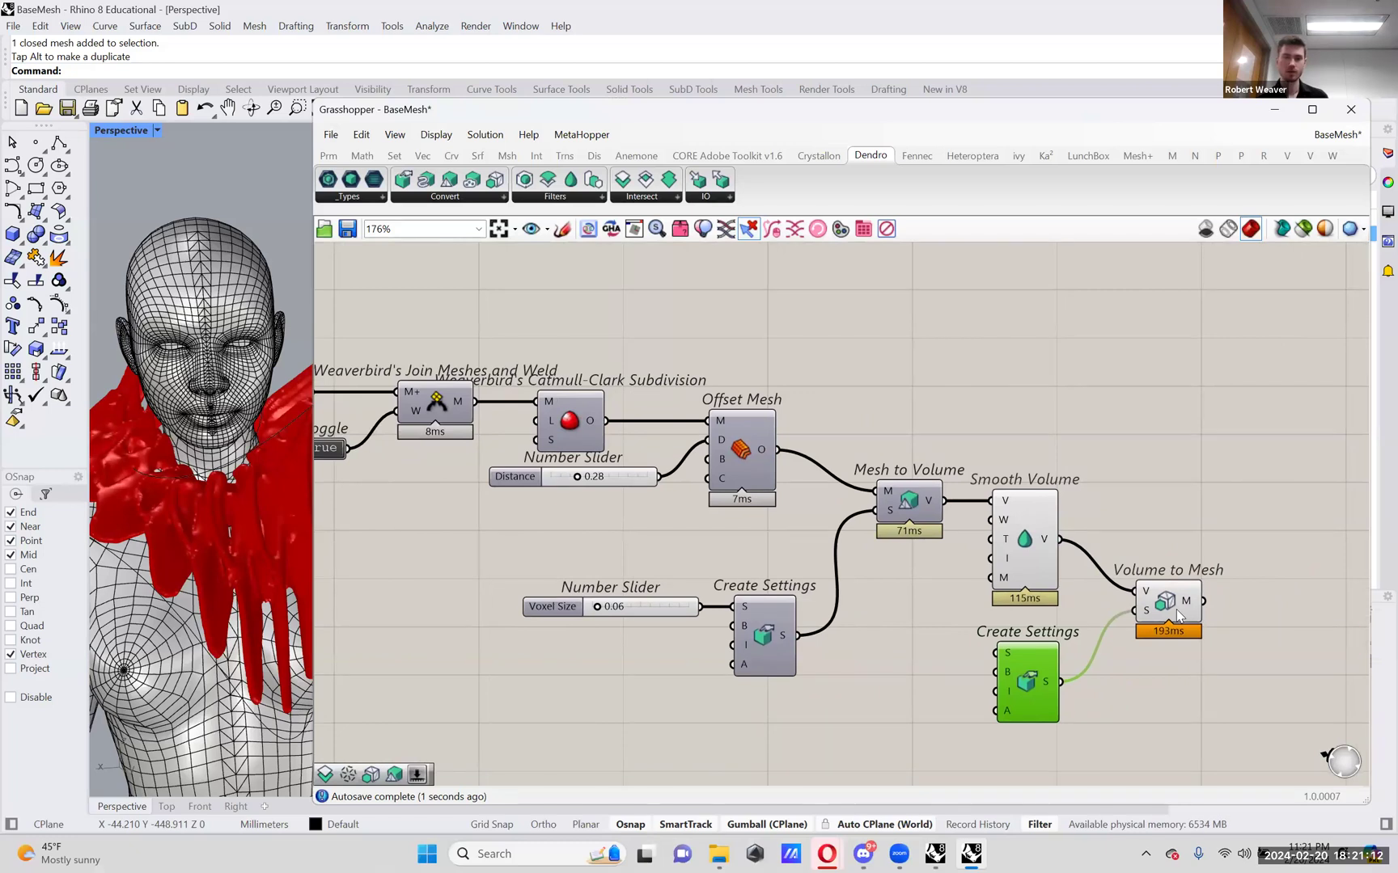
drag(962, 627, 1086, 739)
click(1104, 734)
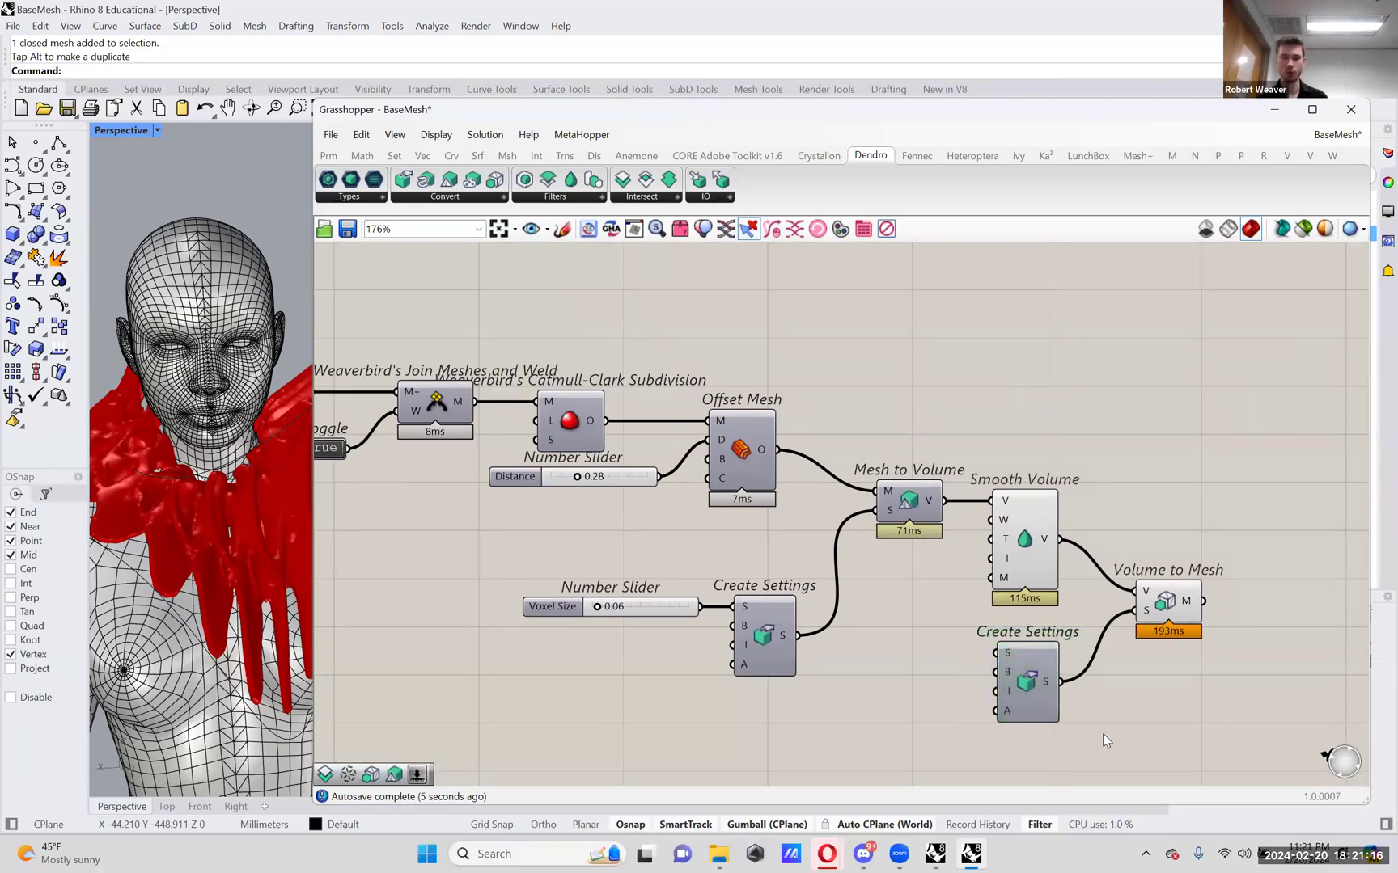
- Select the Volume to Mesh component and inspect its output mesh on the figure's collar
mouse_move(1008, 714)
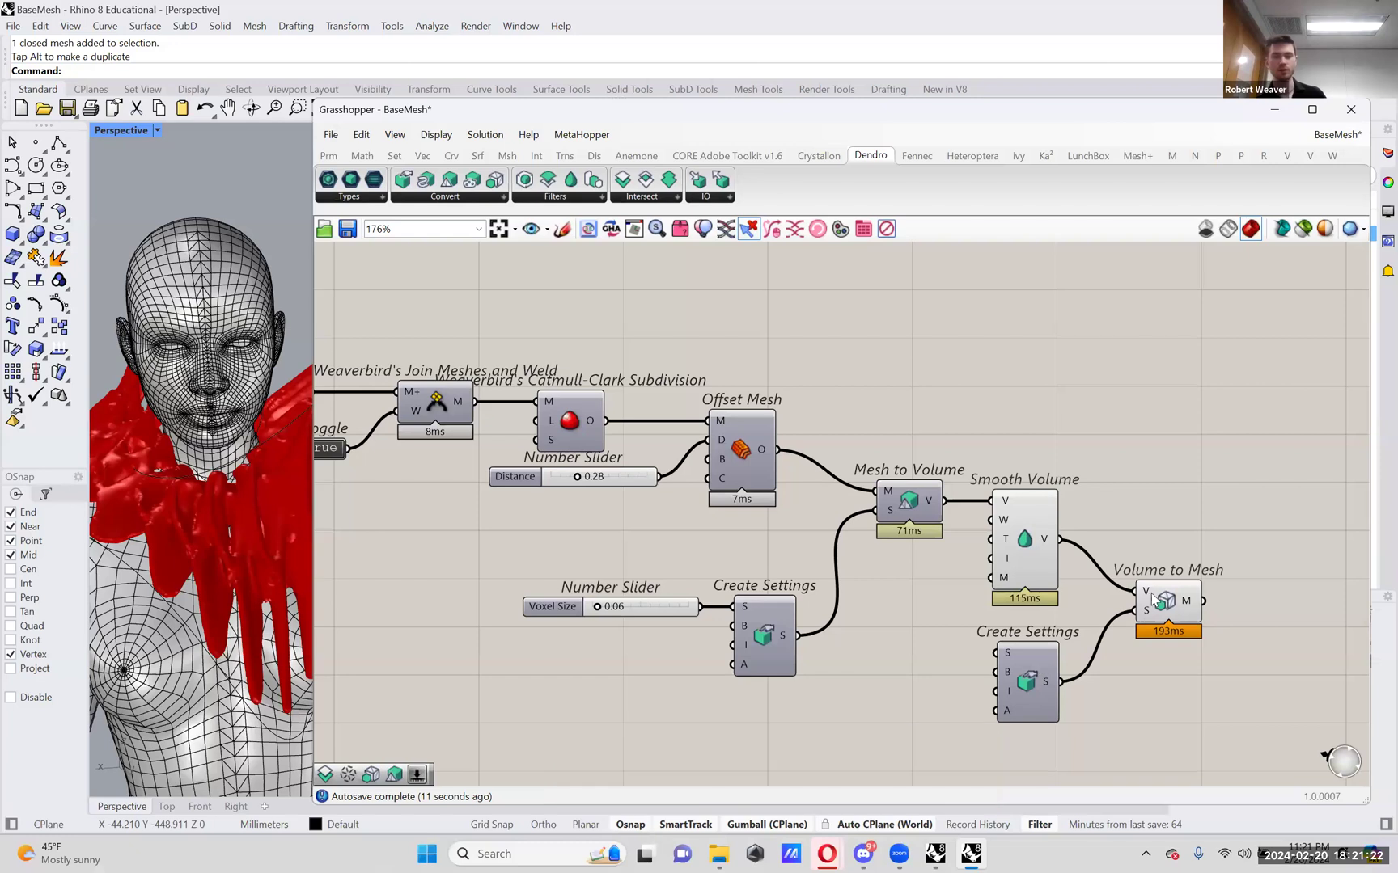
click(1158, 599)
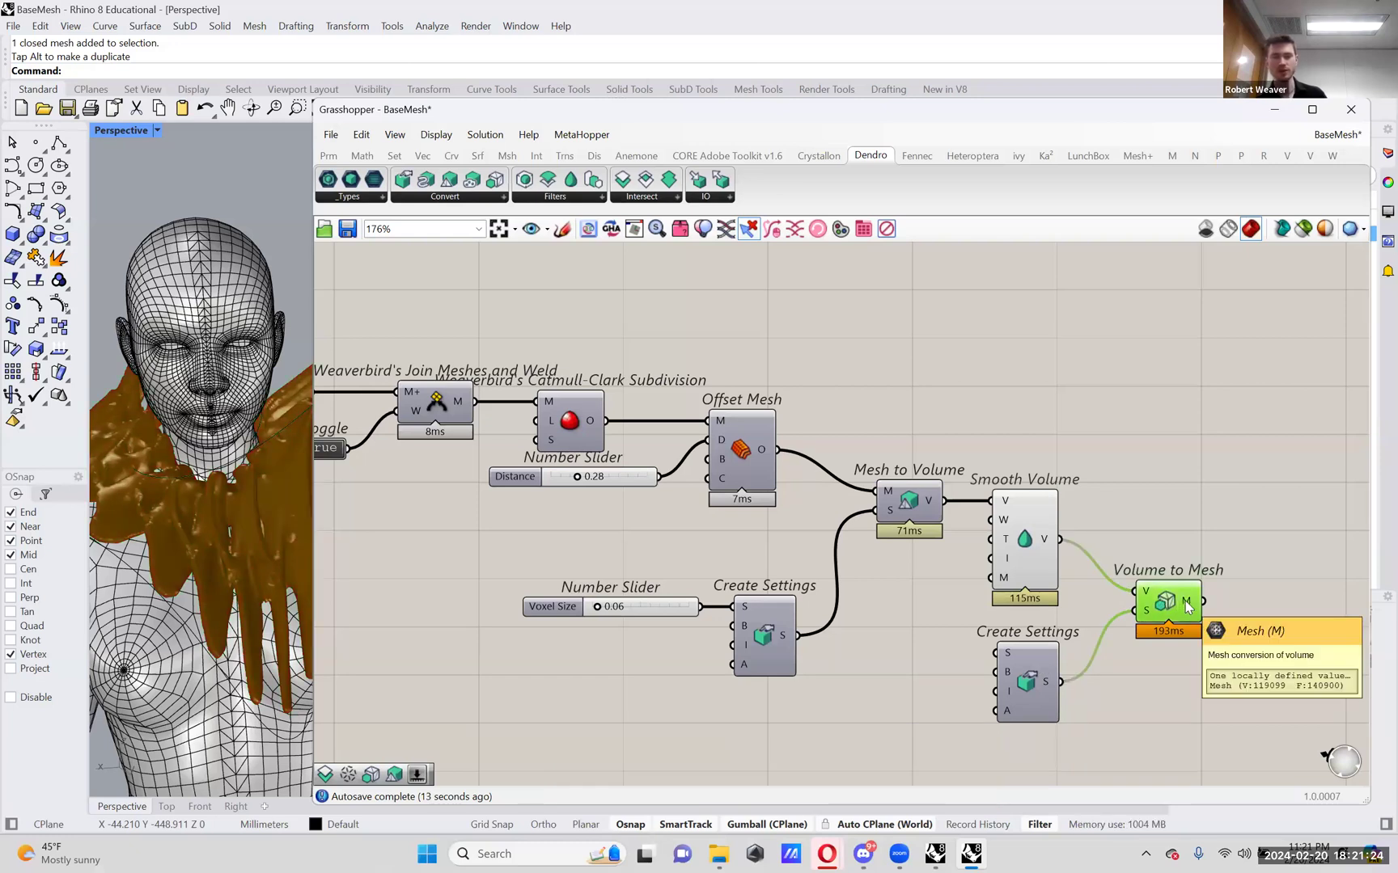
scroll(199, 494, up, 2)
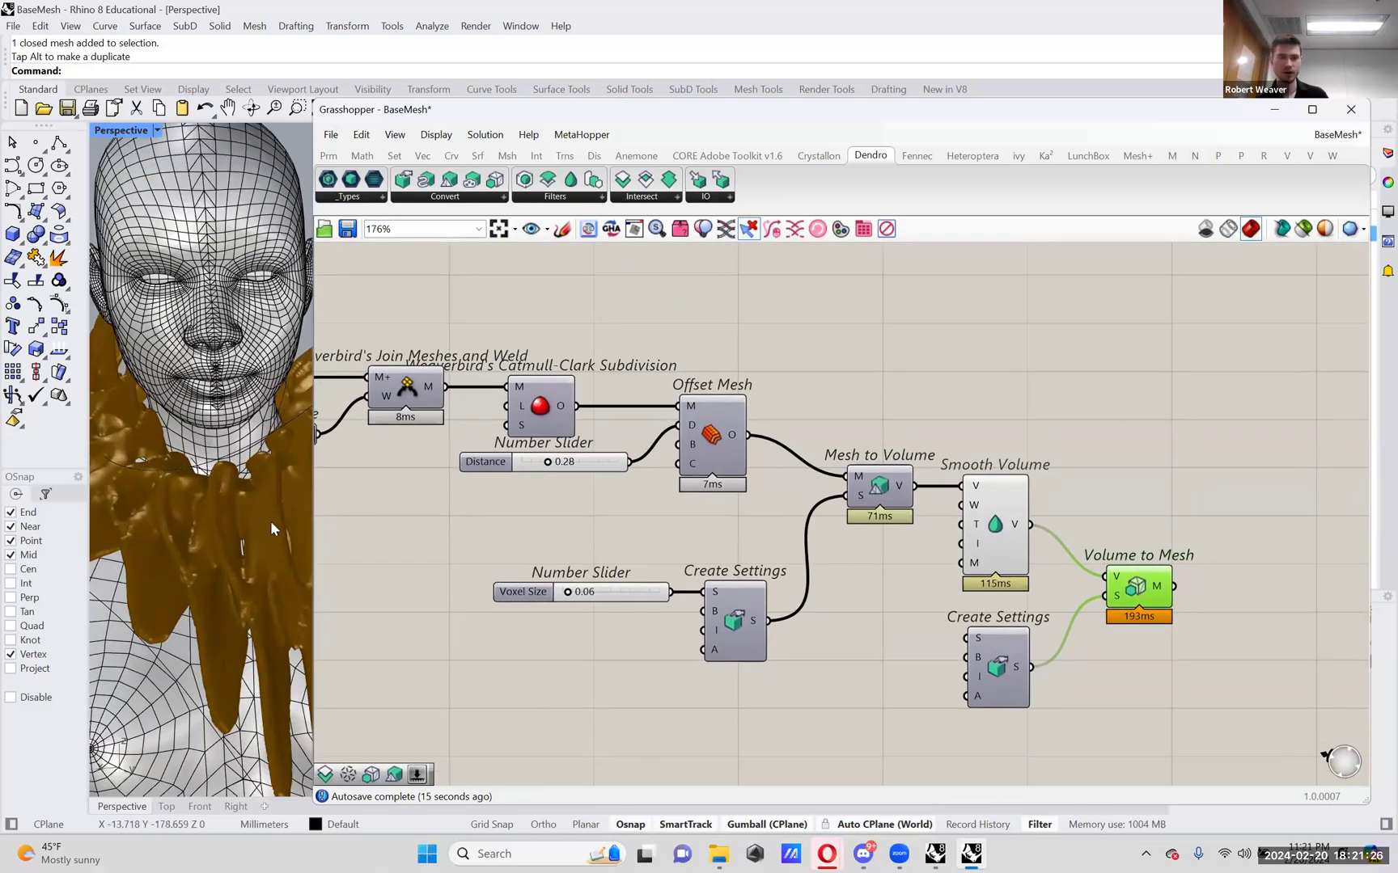
- Add a Mesh Edges component, connect the Volume to Mesh output to it, and view the collar's edge pattern up close
double_click(1228, 492)
text(mesh edges)
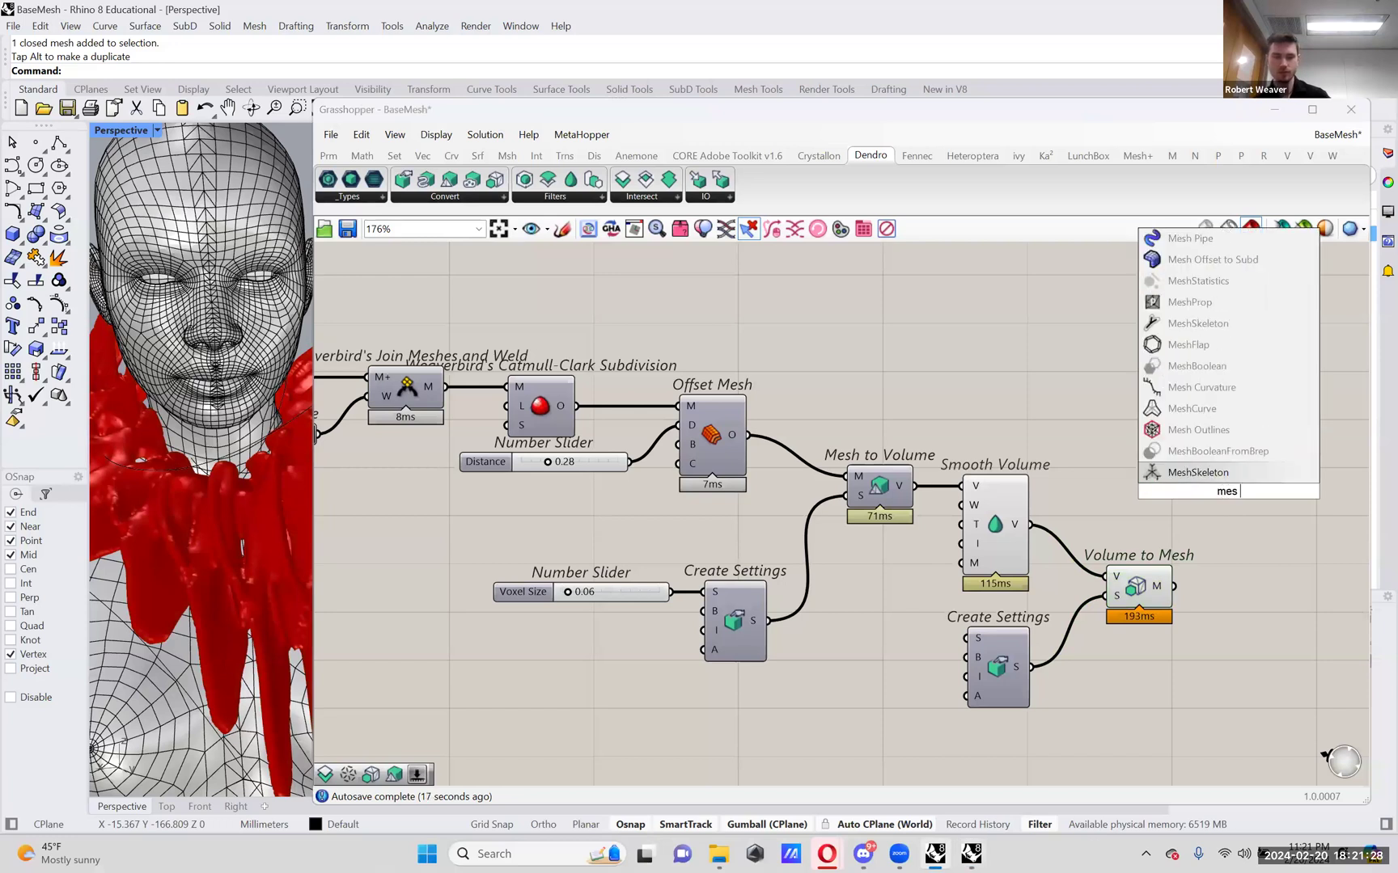
key(Return)
drag(1174, 586, 1266, 547)
scroll(159, 572, up, 8)
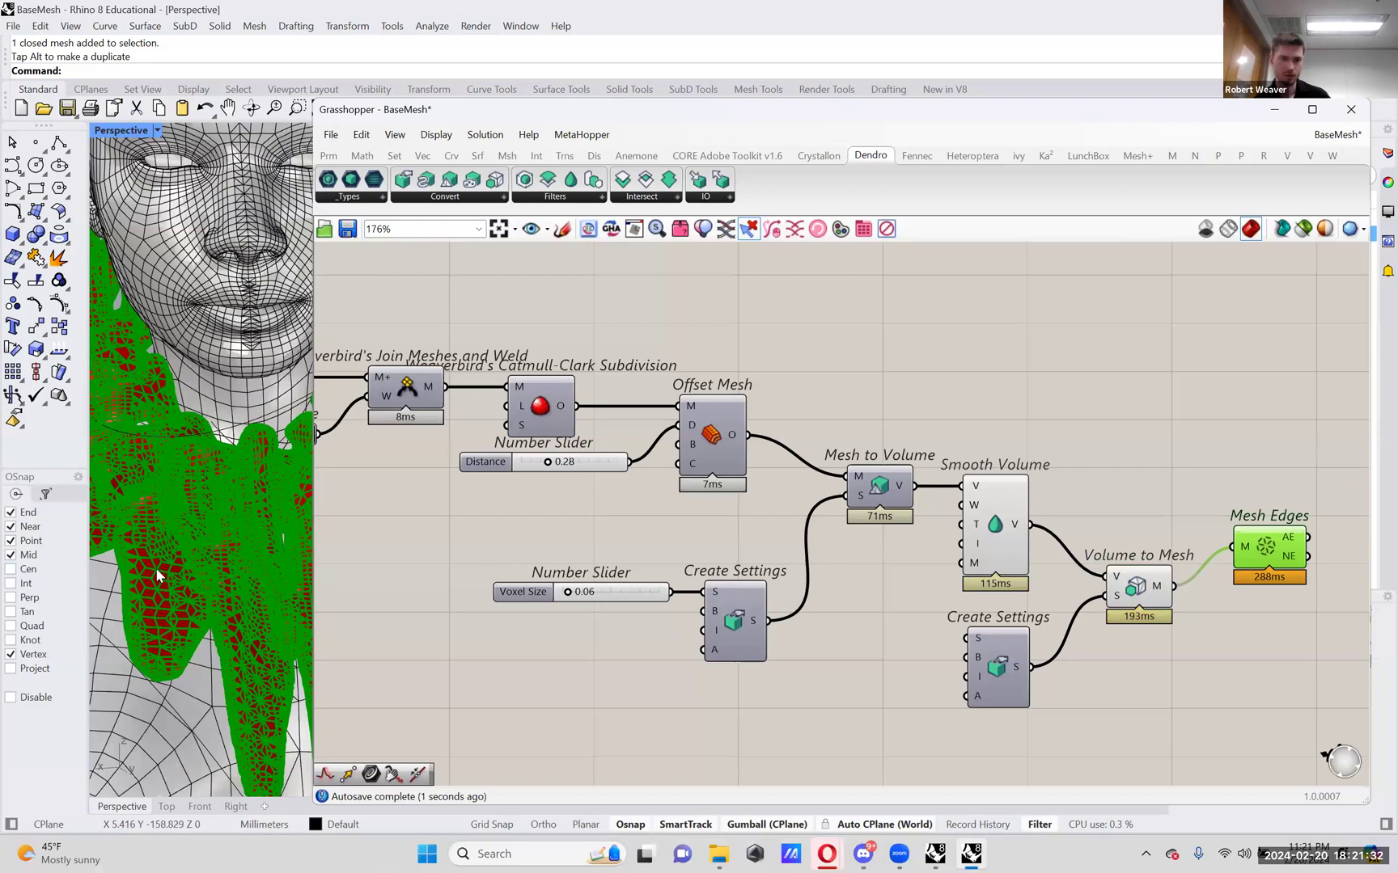
right_drag(890, 701, 930, 650)
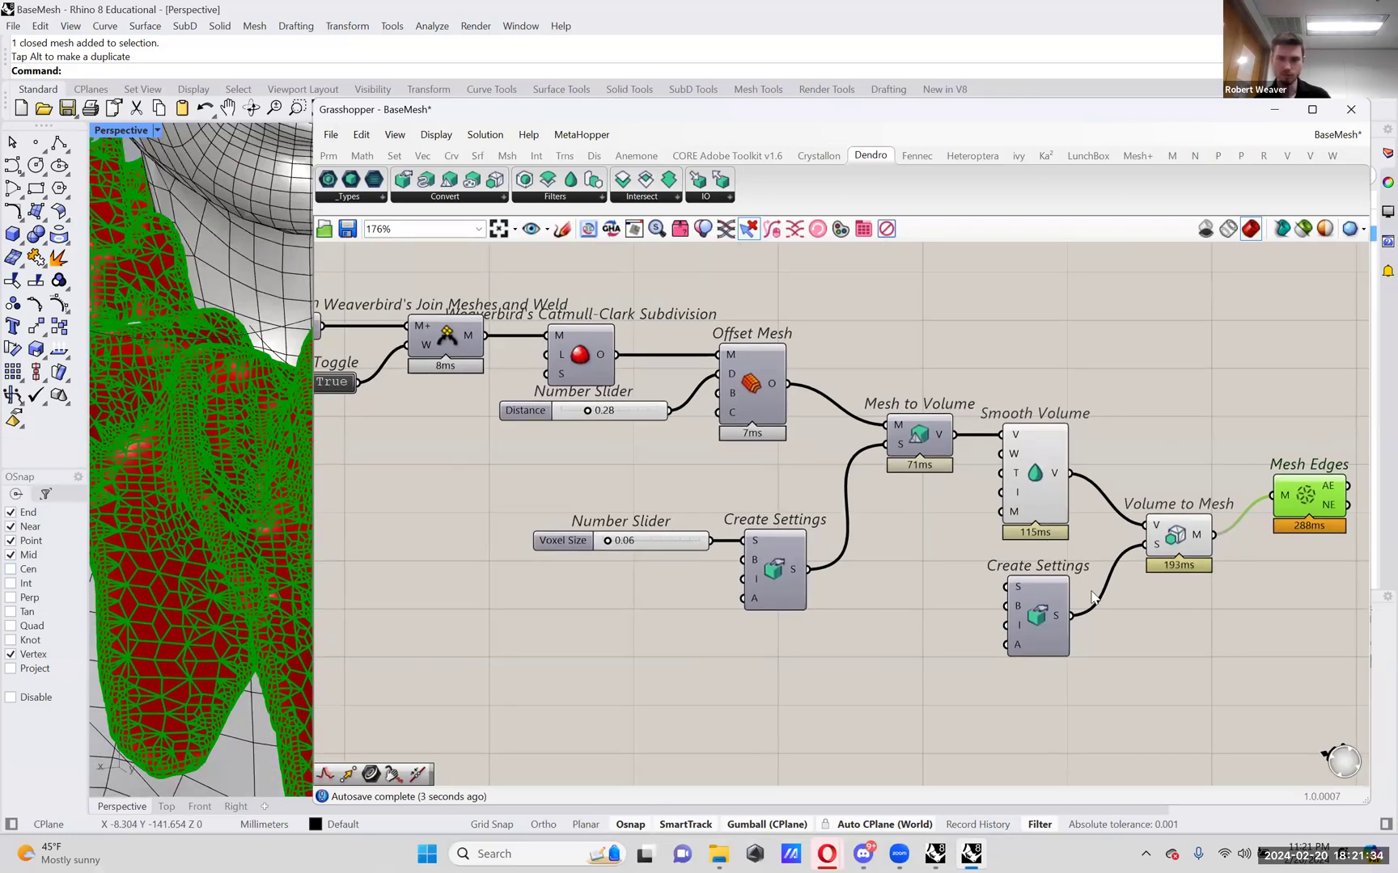
- Add two panels containing .1 and .05 near the second Create Settings component
double_click(845, 662)
text(//.1)
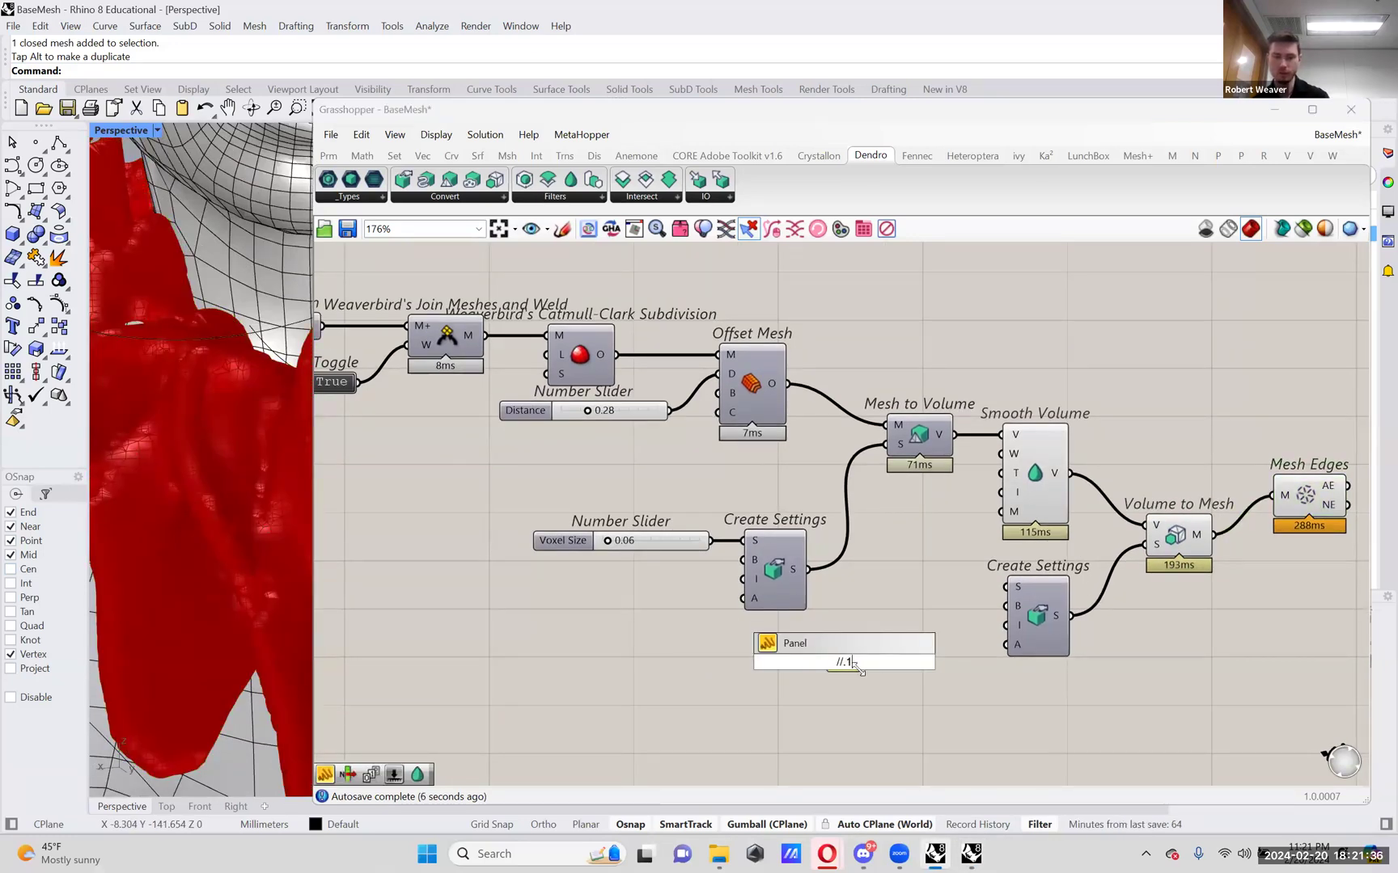
key(Return)
double_click(880, 697)
text(//.05)
key(Return)
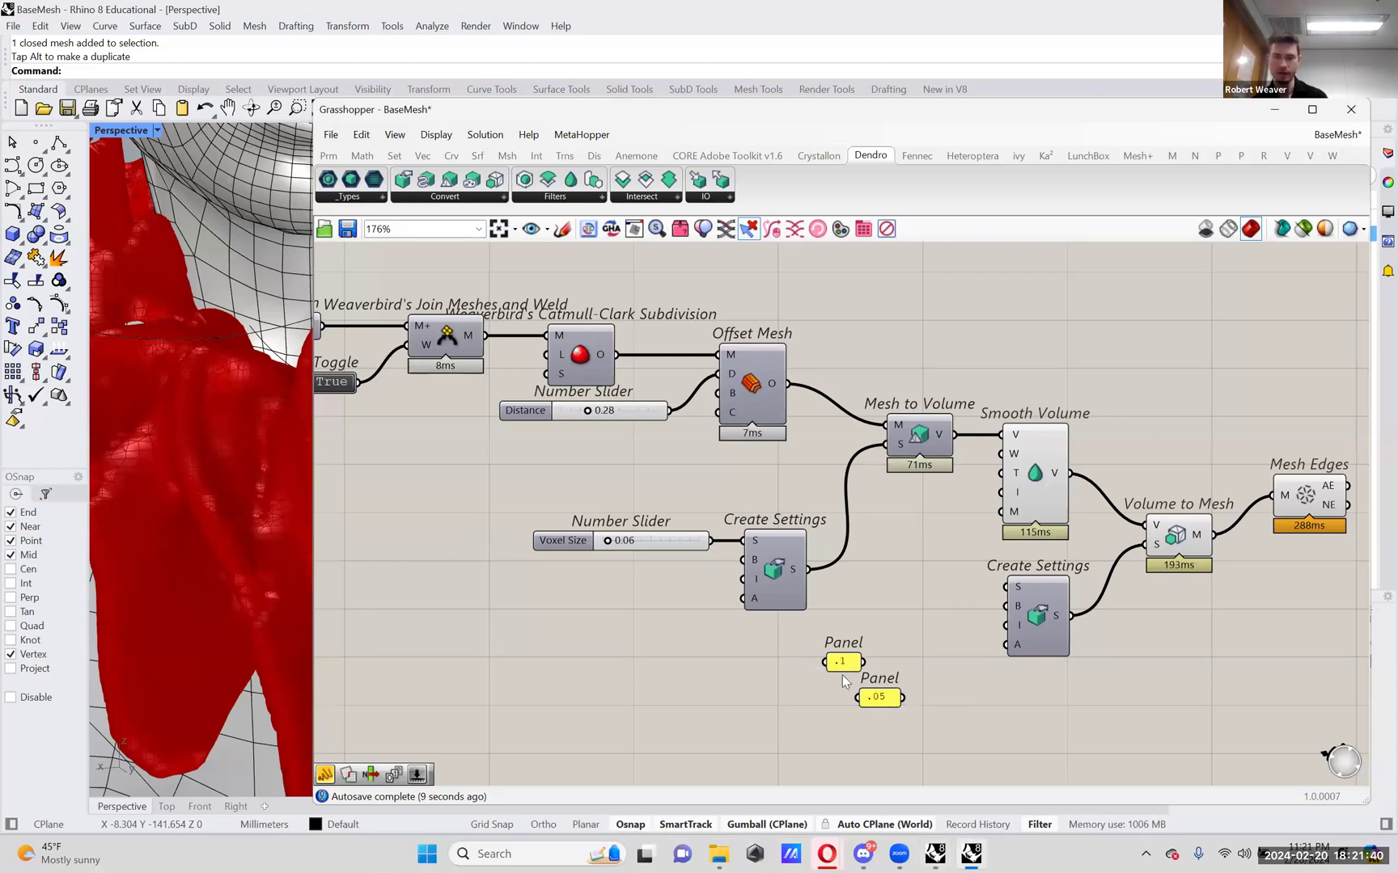
- Try the .1 and .05 panels alternately as the adaptivity input of the second Create Settings component
drag(844, 663, 908, 639)
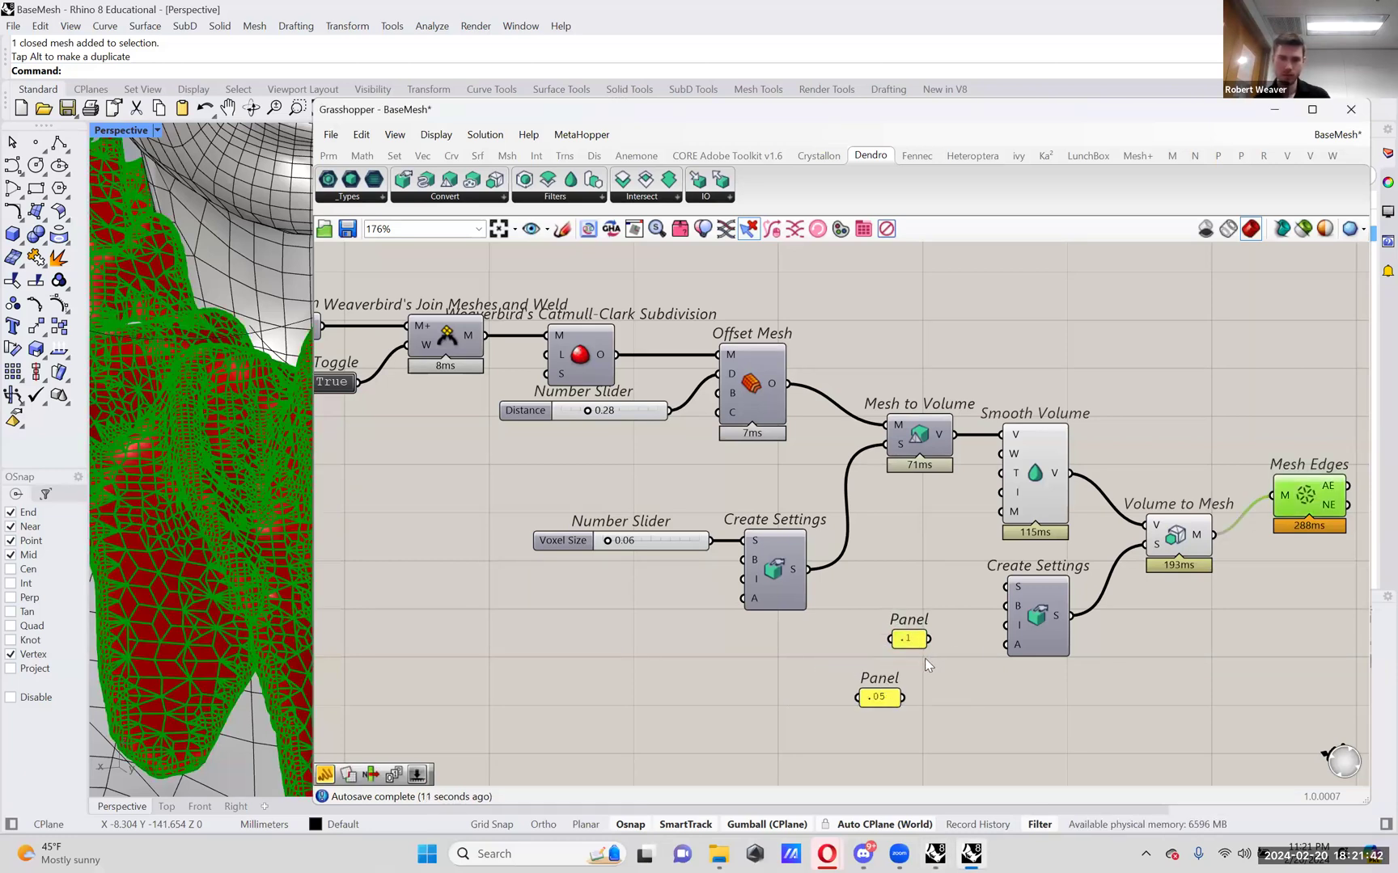
drag(1003, 649, 1005, 645)
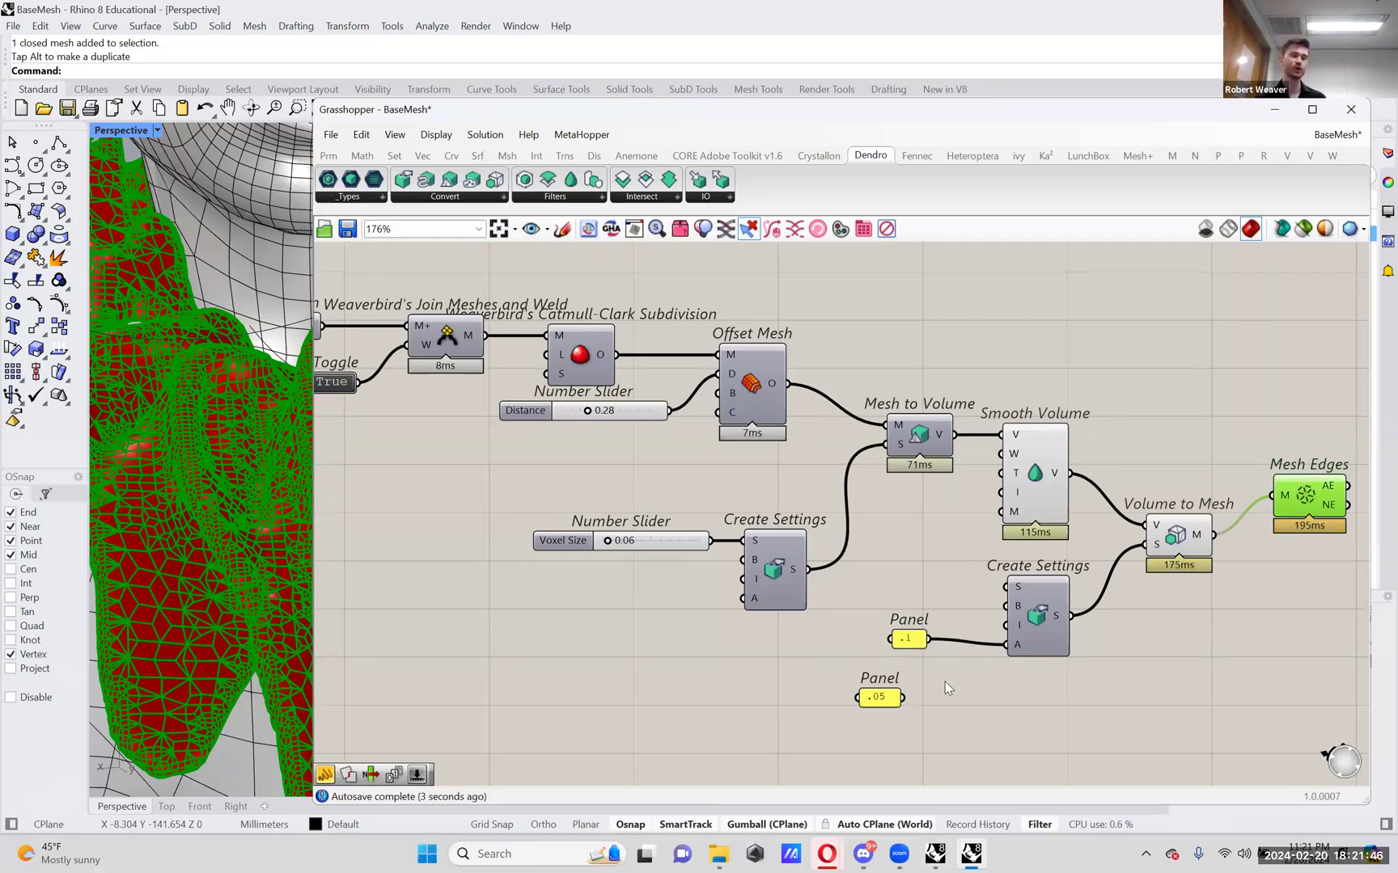
drag(901, 697, 1006, 644)
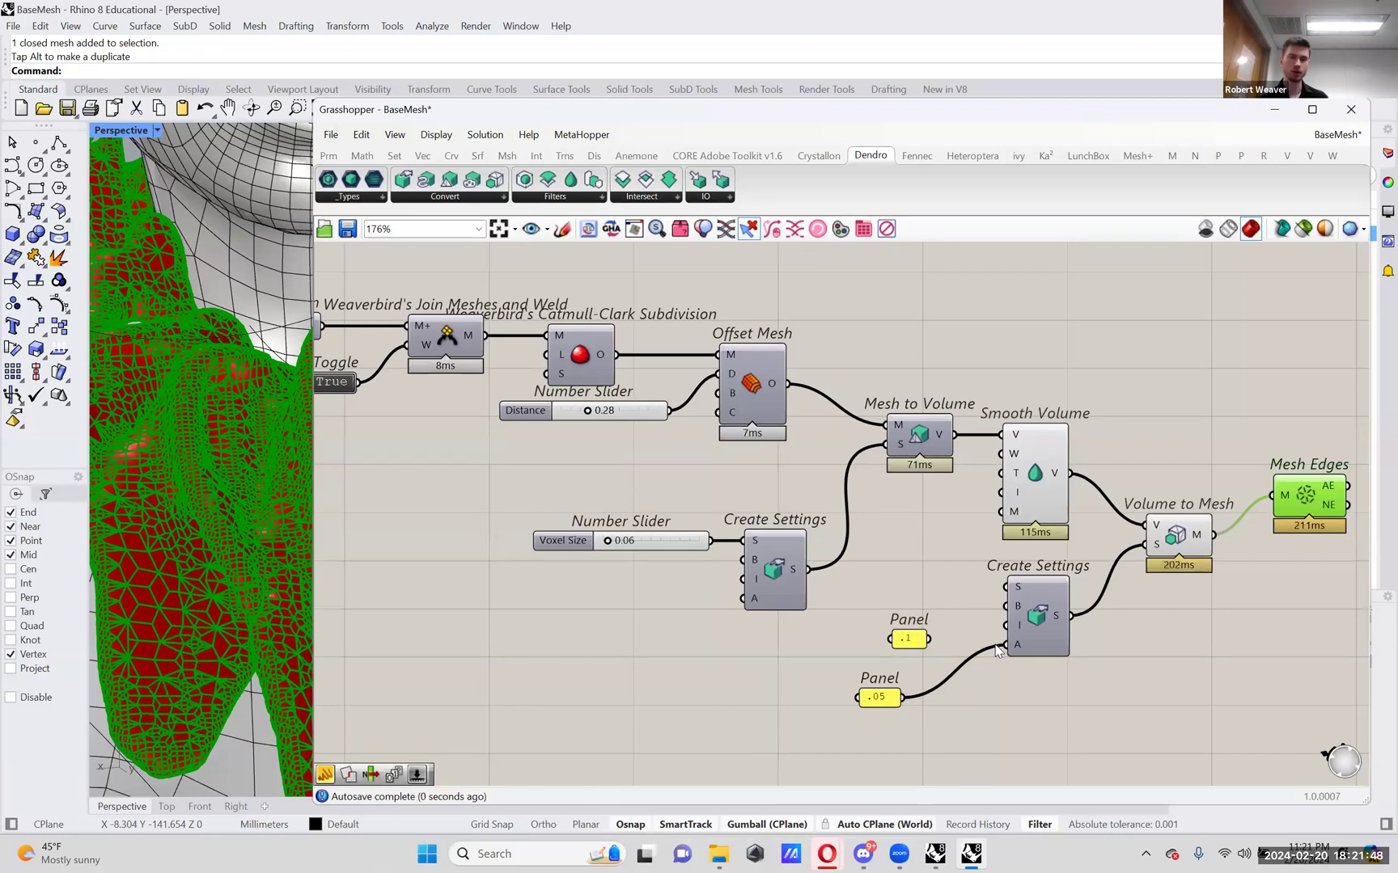
drag(930, 639, 1005, 644)
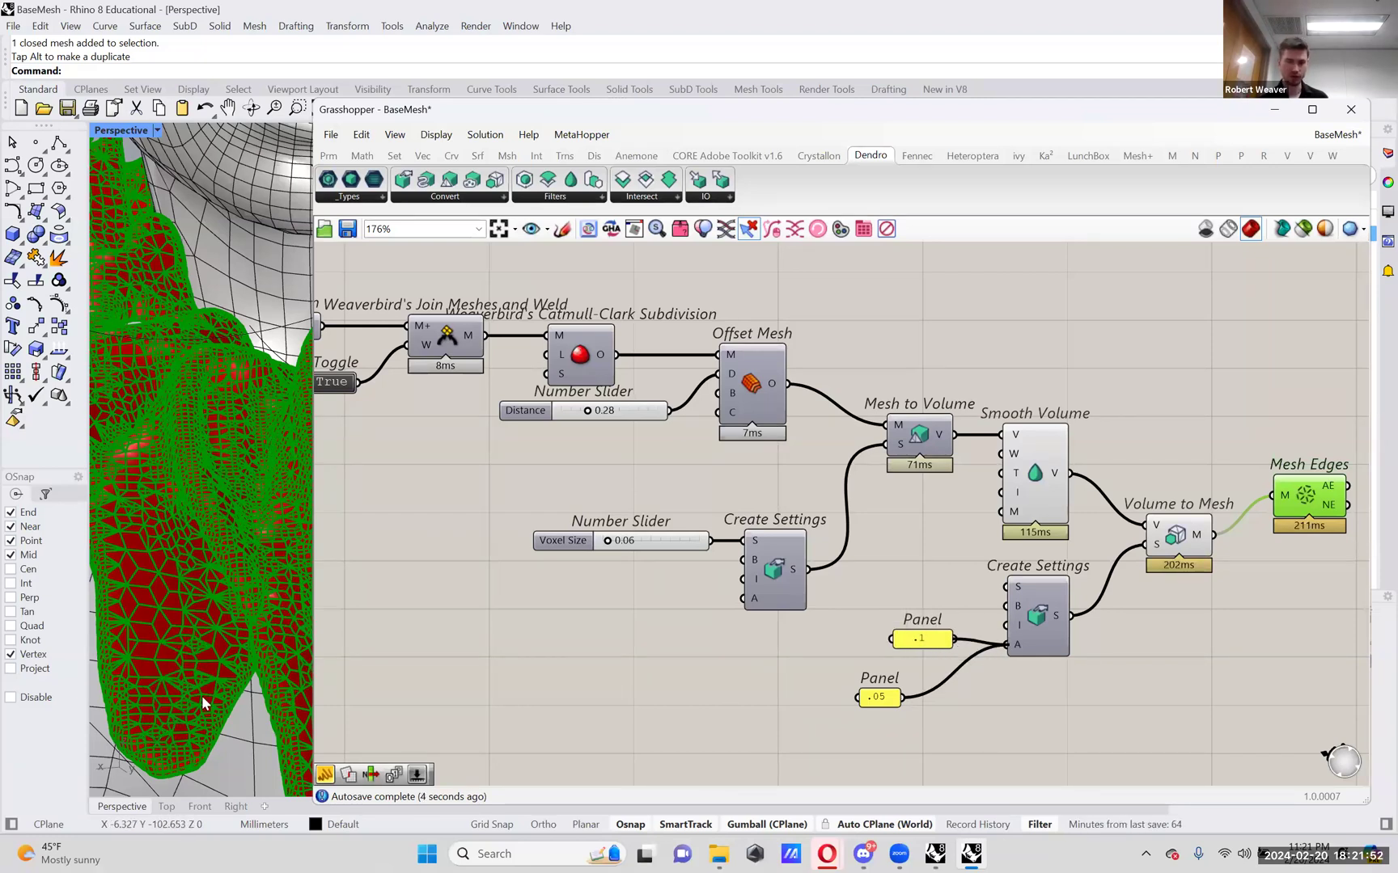
drag(902, 697, 1008, 647)
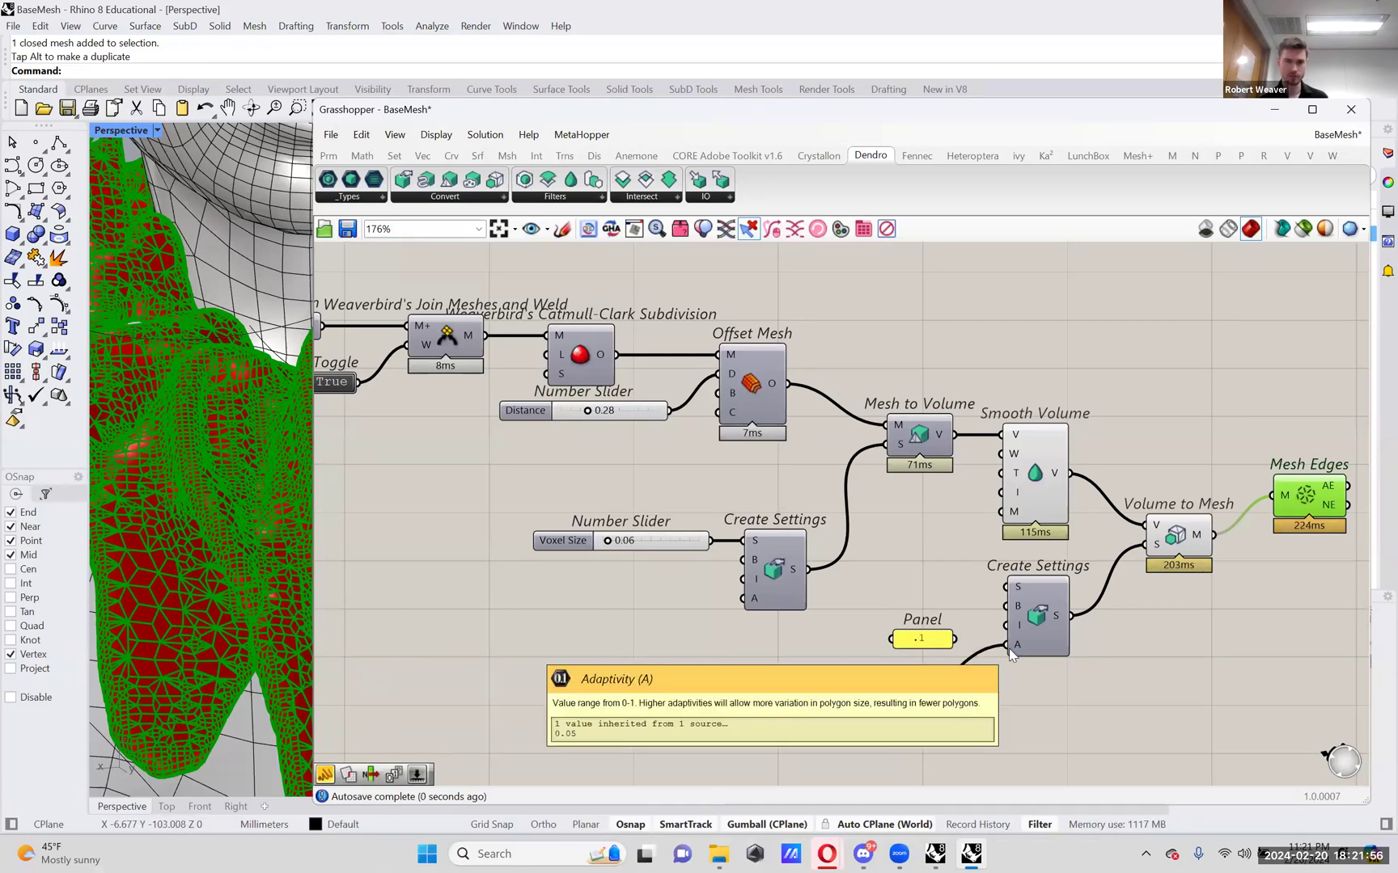
- Delete the two adaptivity panels and the Mesh Edges component
drag(957, 717, 867, 607)
key(Delete)
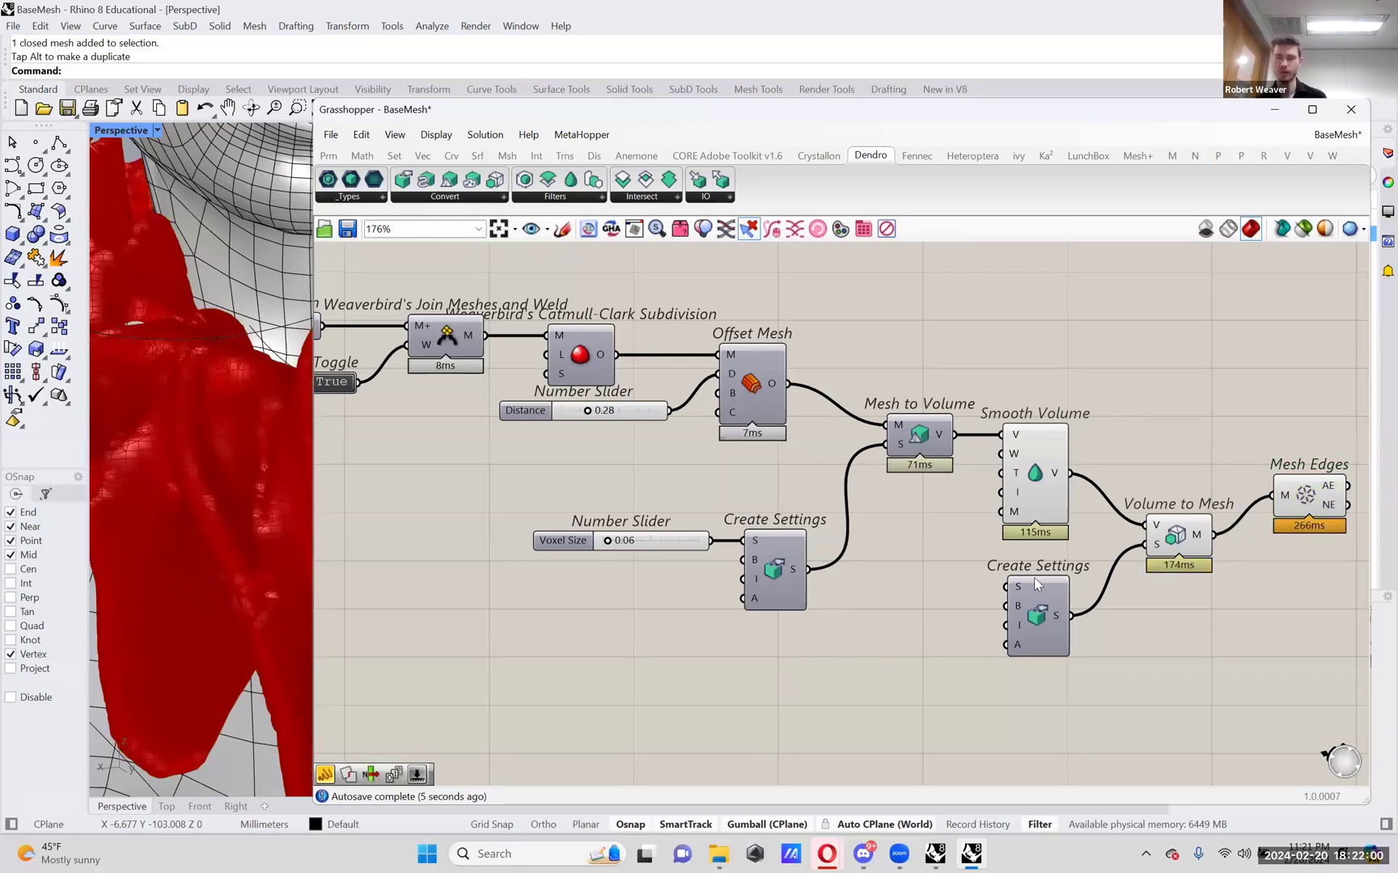
right_drag(1243, 533, 1141, 560)
click(1203, 526)
key(Delete)
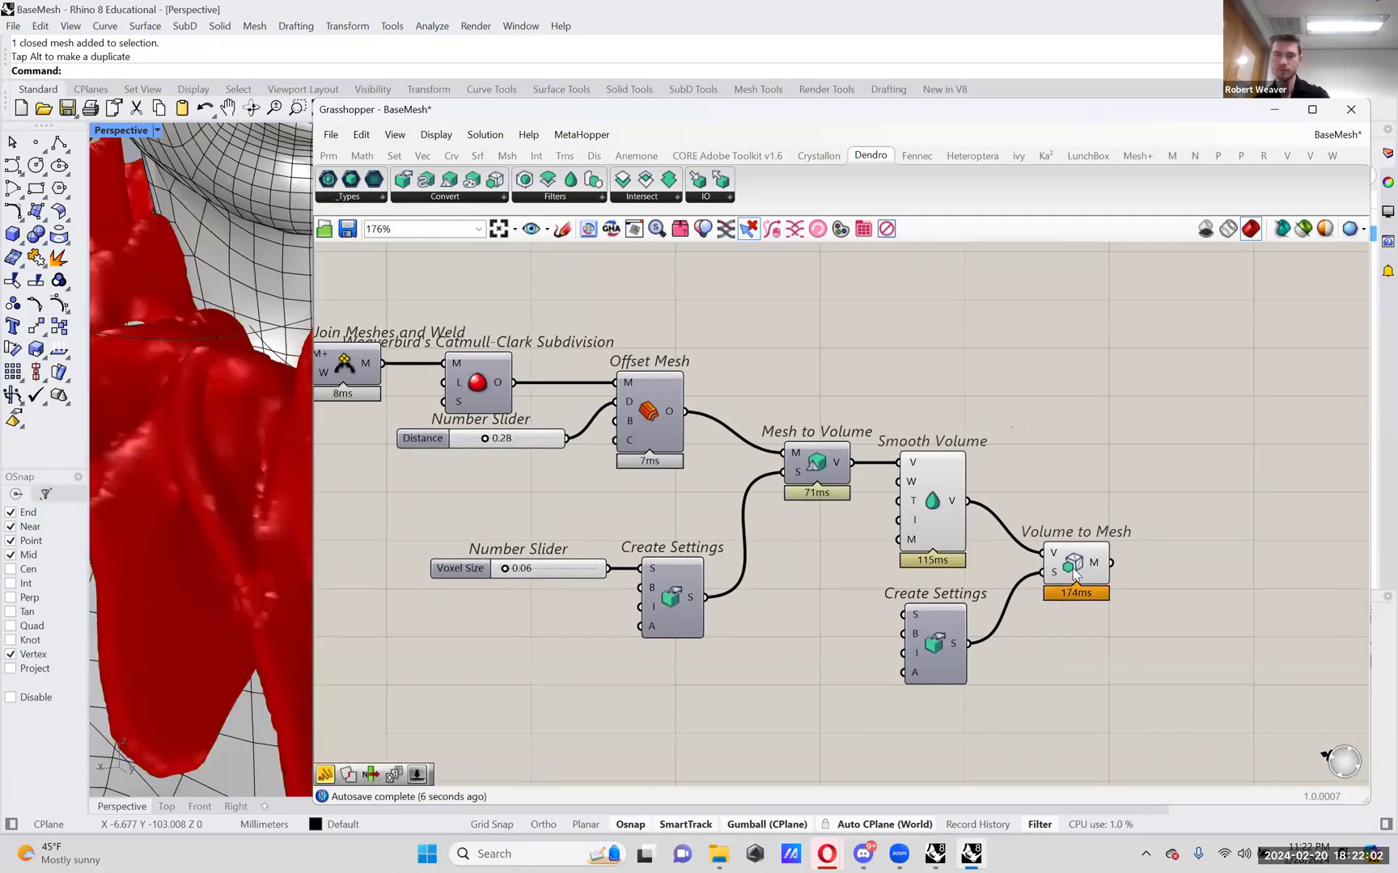
- Select the Volume to Mesh component, narrow the Grasshopper window to enlarge the viewport, and frame the figure with its collar
click(1074, 563)
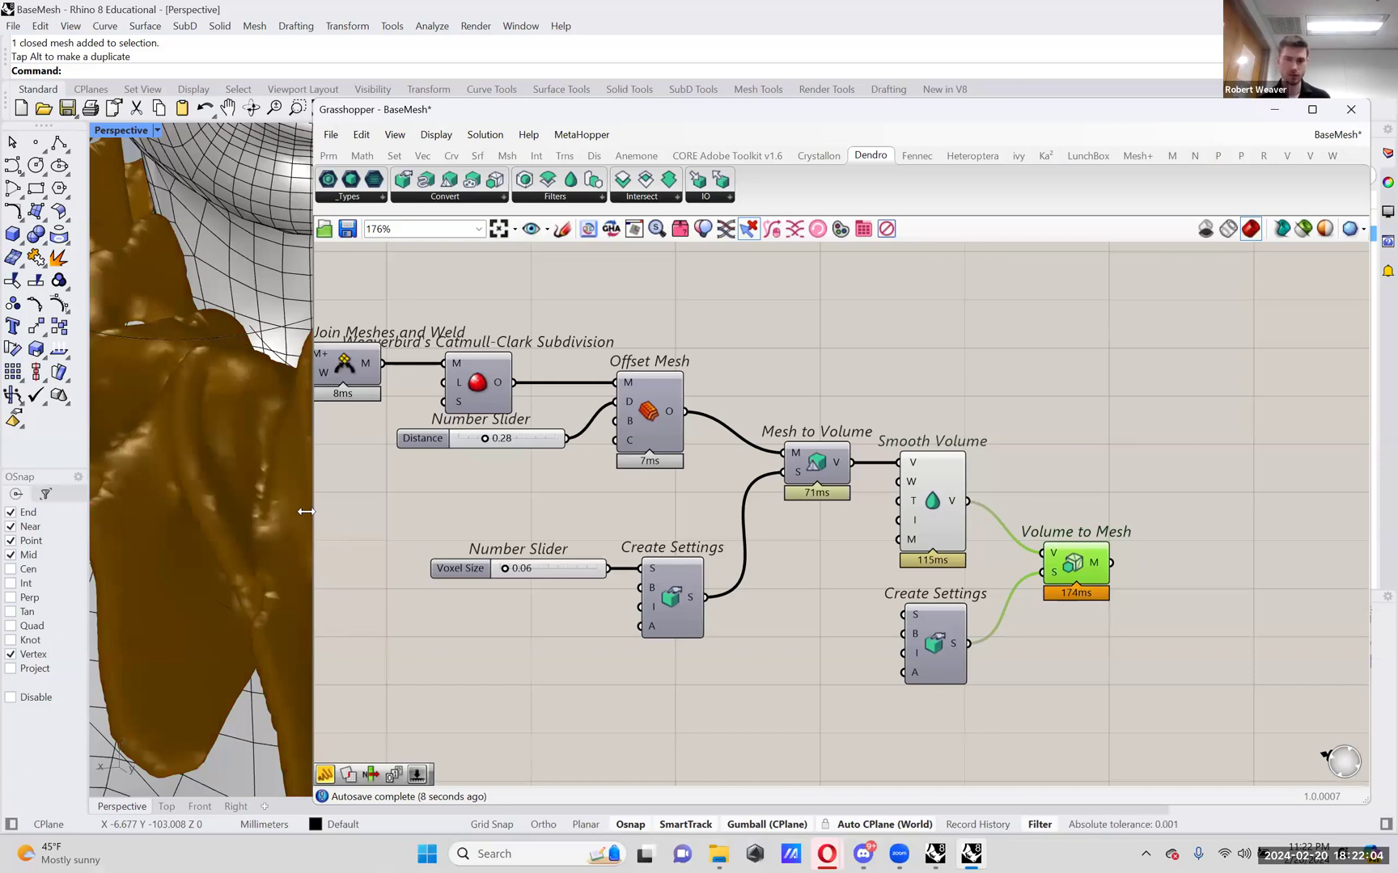
drag(305, 511, 783, 513)
scroll(317, 545, down, 8)
right_drag(317, 545, 399, 545)
scroll(399, 545, down, 6)
scroll(1057, 508, down, 5)
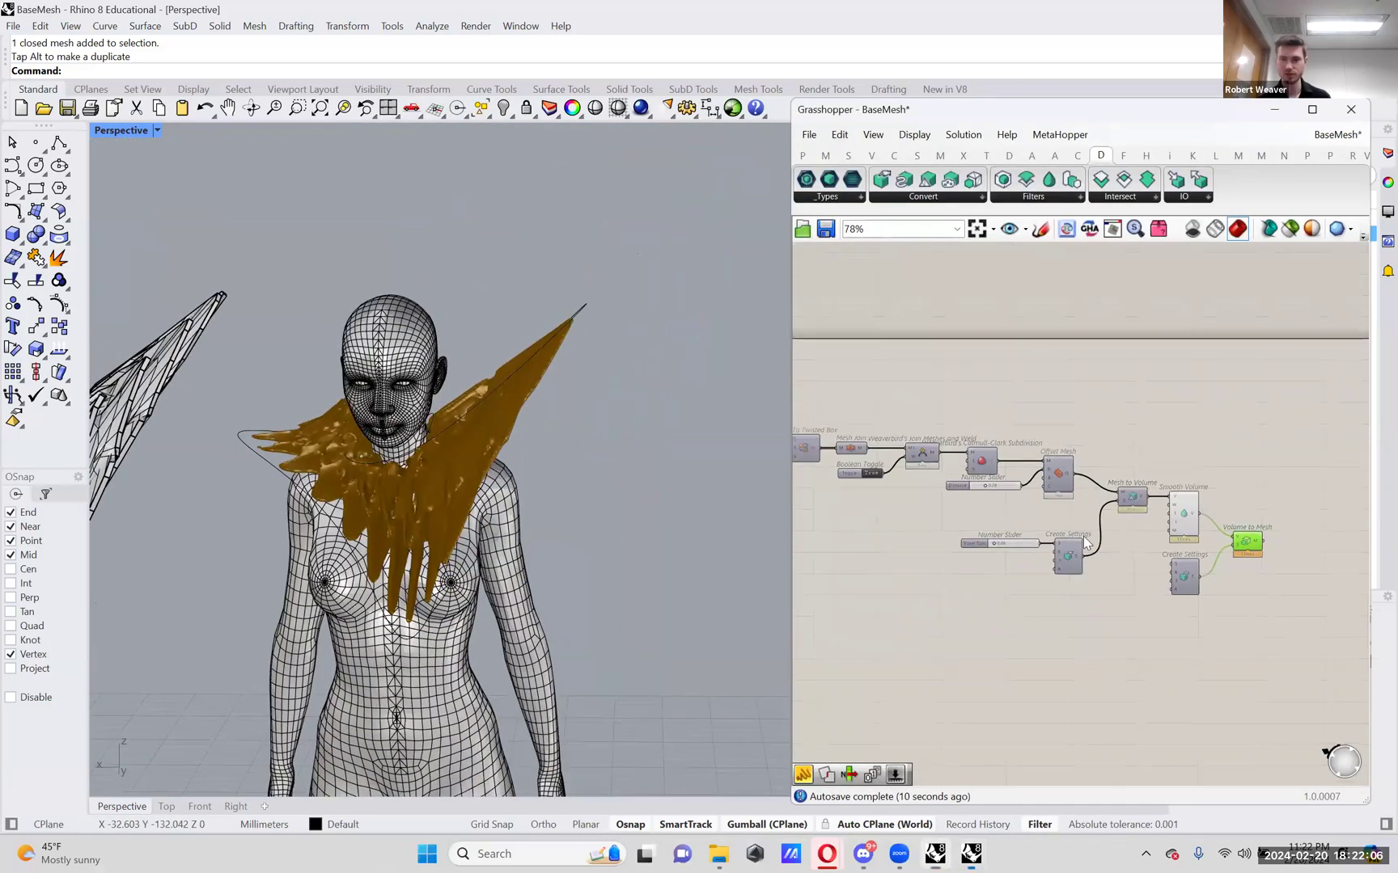
- Turn off the preview of Smooth Volume and bake the Volume to Mesh output
scroll(1085, 543, up, 4)
right_click(1074, 493)
click(1104, 524)
right_click(1199, 552)
click(1226, 617)
click(1227, 805)
- Move the baked smooth collar mesh away from the figure, beyond the earlier low-poly collar copy
click(483, 437)
right_drag(484, 437, 664, 431)
drag(664, 430, 227, 404)
click(372, 381)
scroll(372, 381, up, 5)
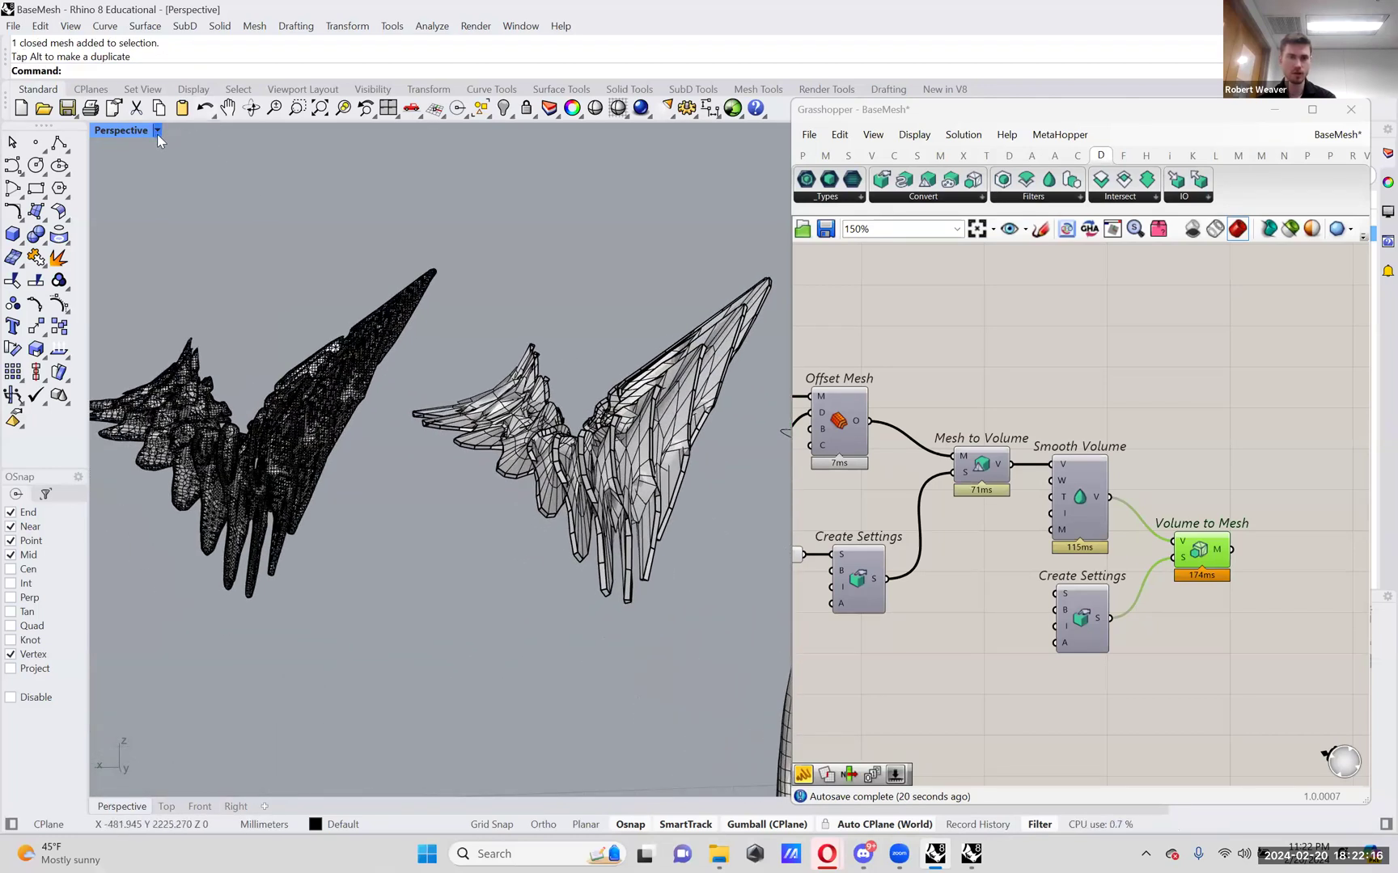
- Switch the viewport to Arctic display, widen it, and compare the smoothed and low-poly collar meshes up close
click(157, 130)
click(190, 364)
right_drag(421, 331, 431, 346)
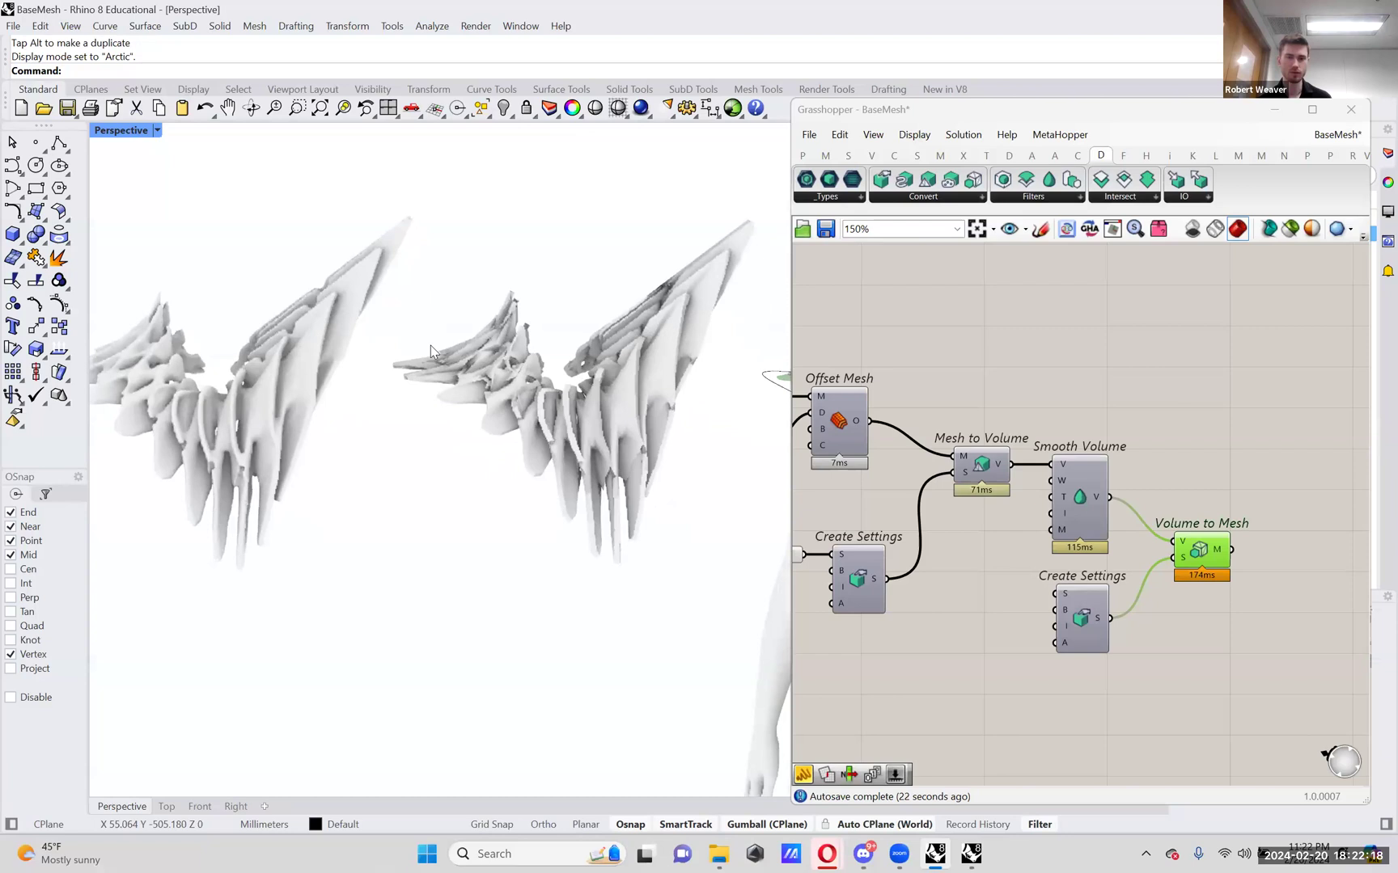
scroll(486, 380, up, 3)
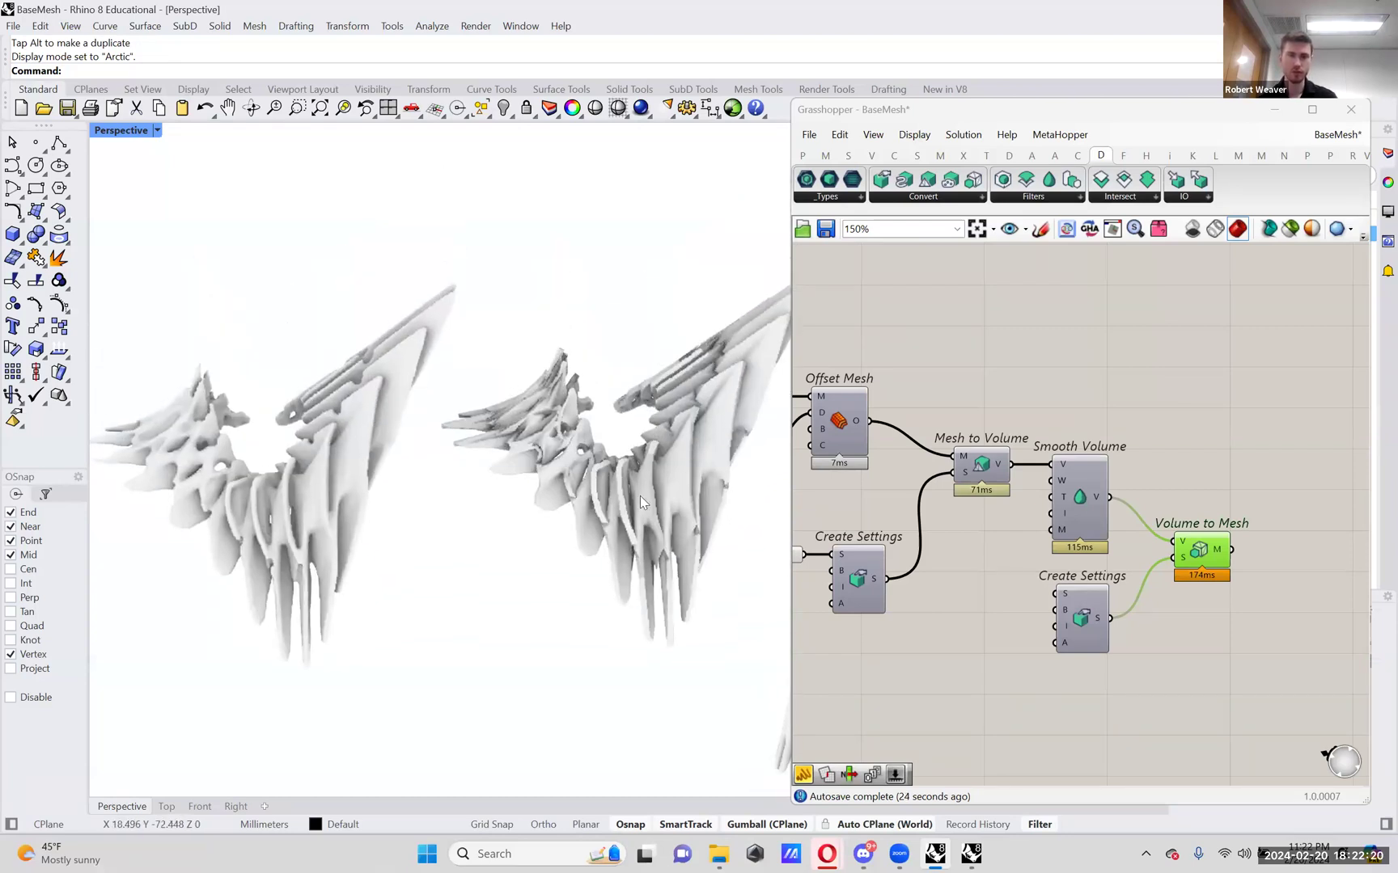
shift+right_drag(640, 496, 673, 494)
click(787, 338)
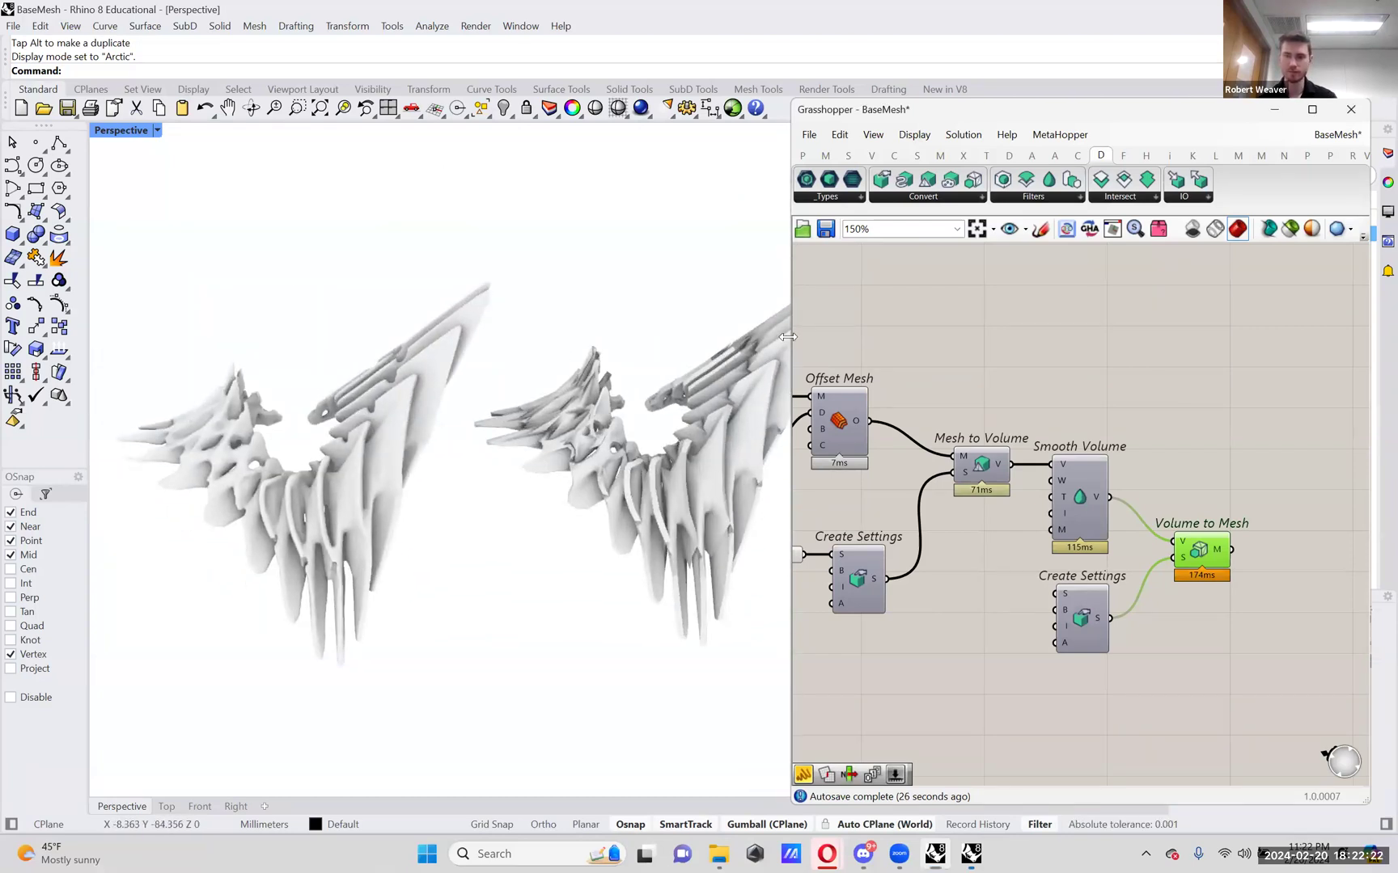
drag(788, 338, 914, 338)
right_drag(638, 348, 605, 506)
scroll(405, 493, up, 5)
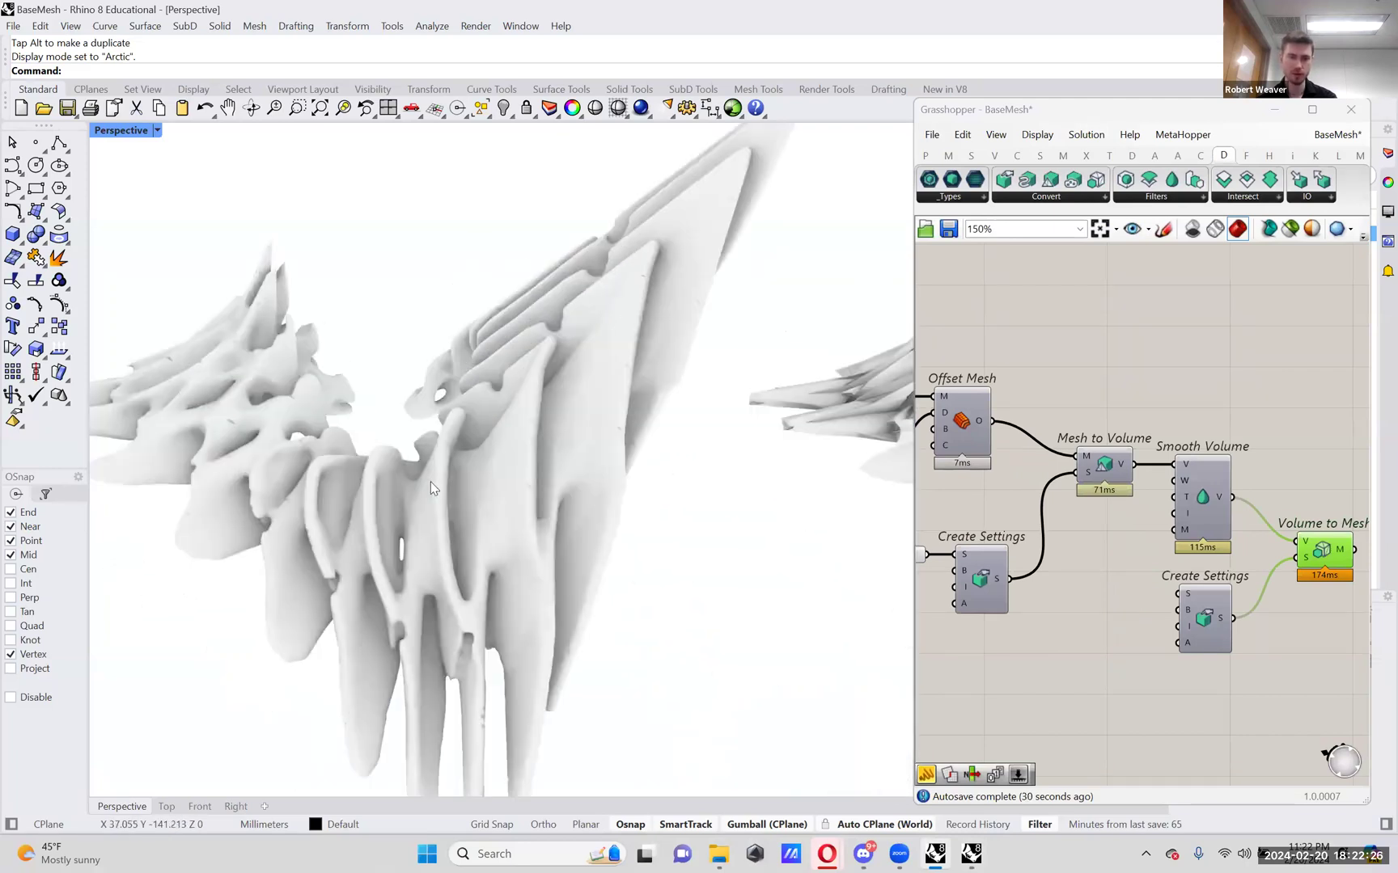
right_drag(481, 476, 465, 404)
scroll(613, 441, down, 5)
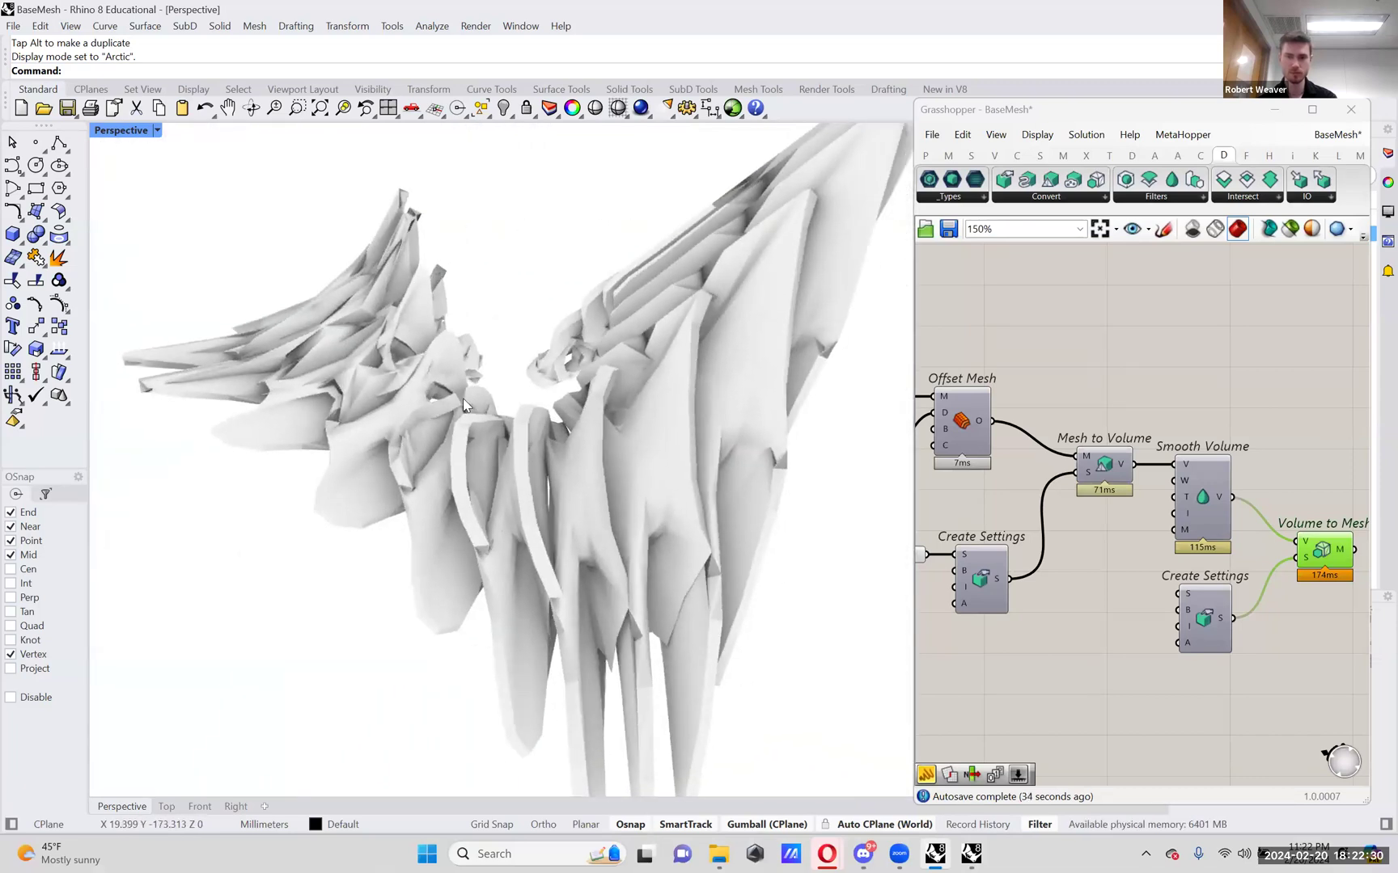
- Examine both collar meshes from behind and from the front, and the previewed collar around the figure's neck and shoulders
mouse_move(334, 397)
shift+right_down()
mouse_move(458, 421)
mouse_move(702, 408)
shift+right_up()
mouse_move(311, 395)
shift+right_down()
mouse_move(496, 397)
mouse_move(632, 465)
shift+right_up()
scroll(555, 400, down, 7)
right_drag(545, 400, 564, 361)
scroll(353, 402, down, 4)
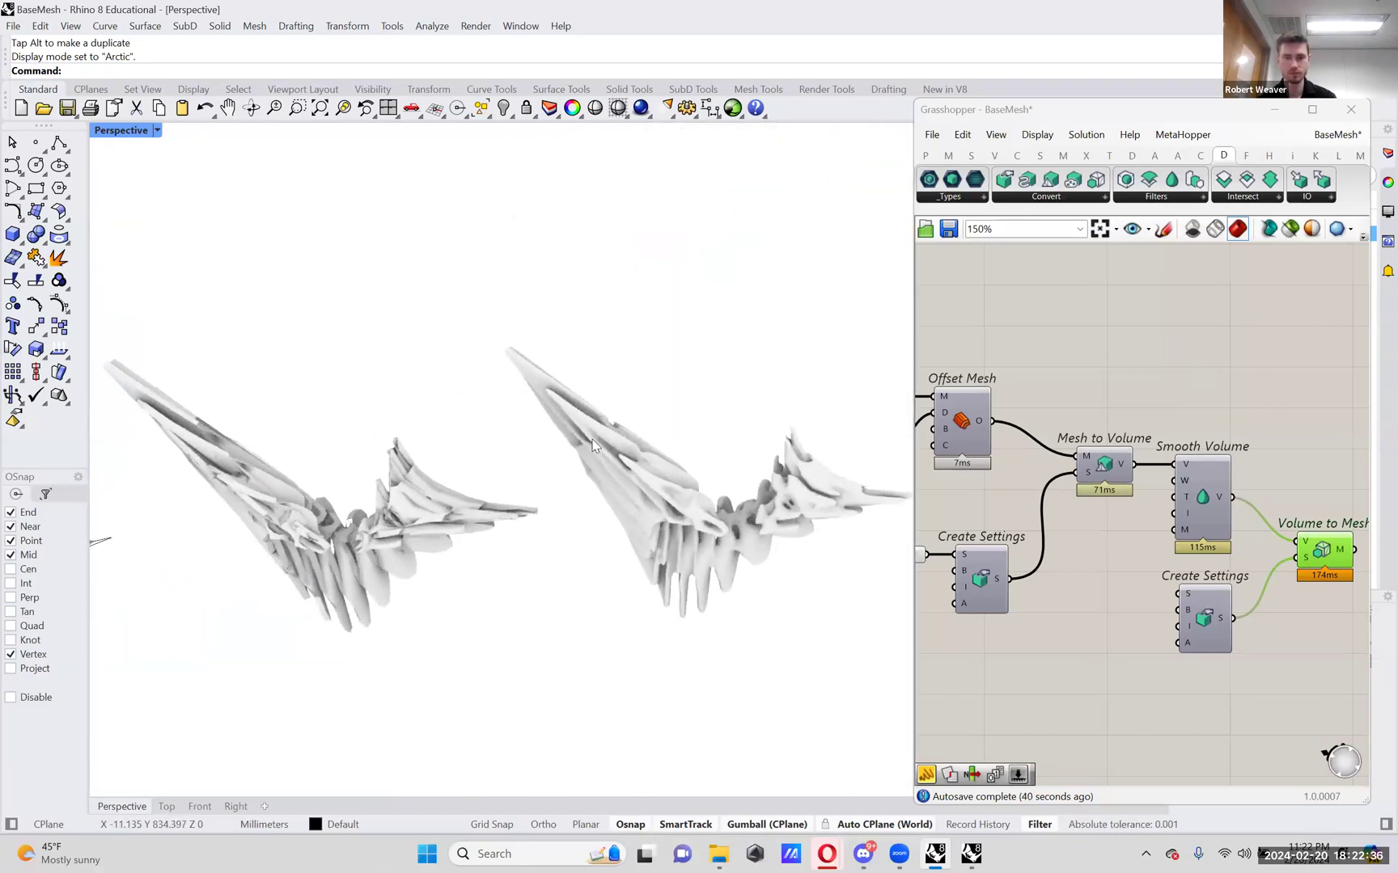
scroll(631, 467, up, 5)
shift+right_drag(631, 467, 437, 449)
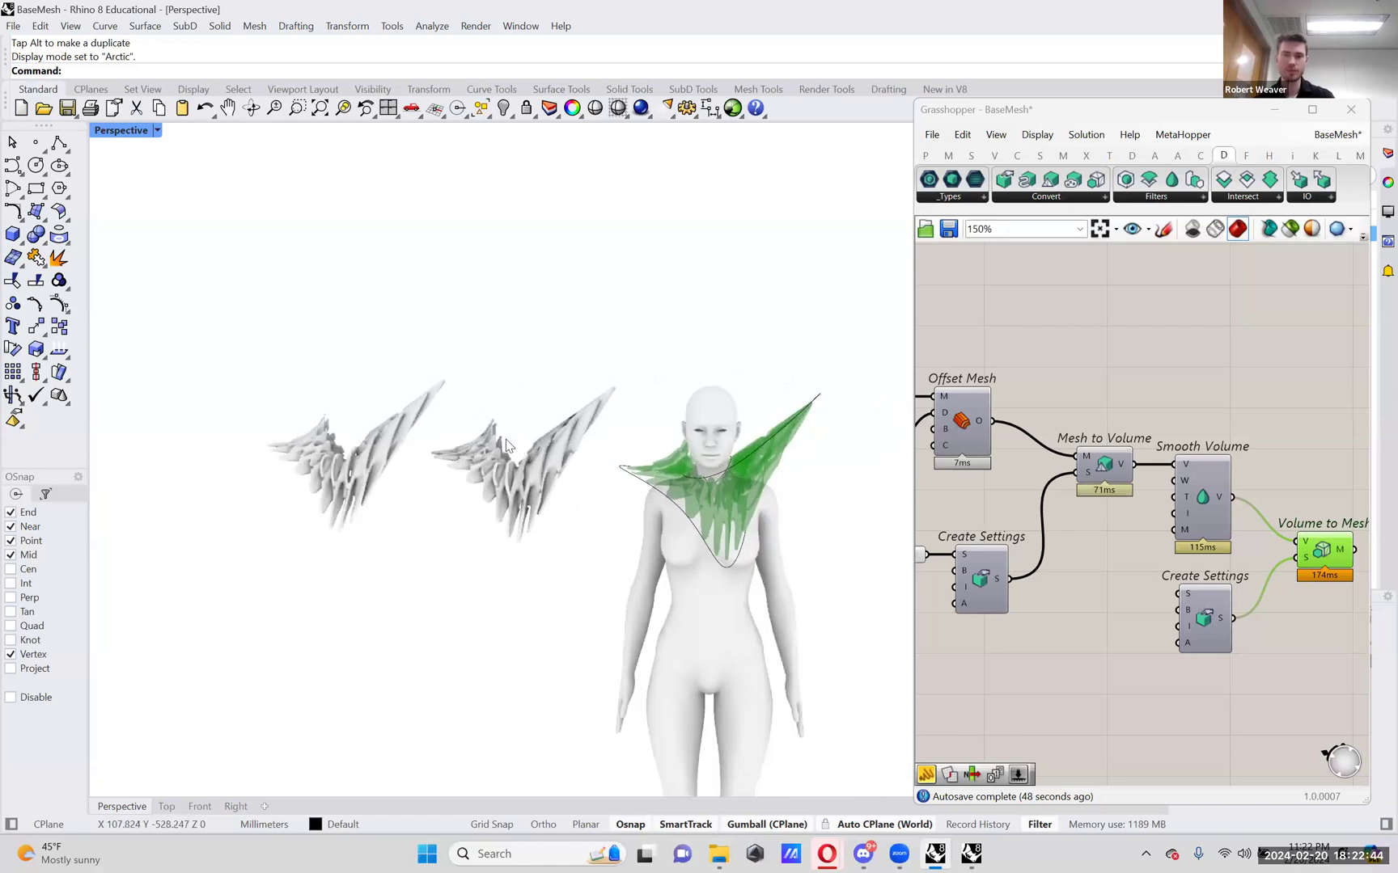
scroll(429, 448, up, 5)
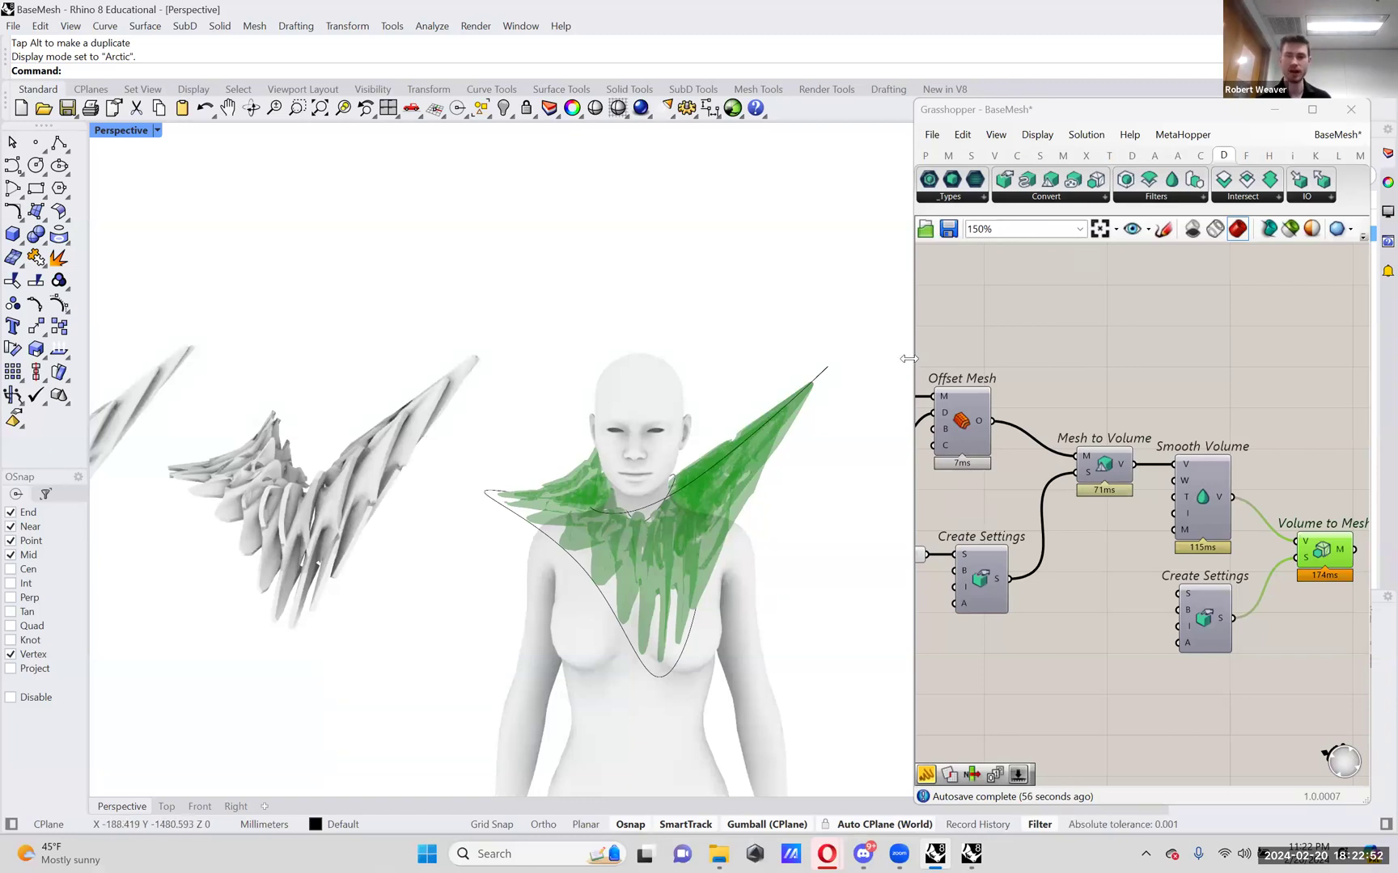
scroll(759, 419, up, 2)
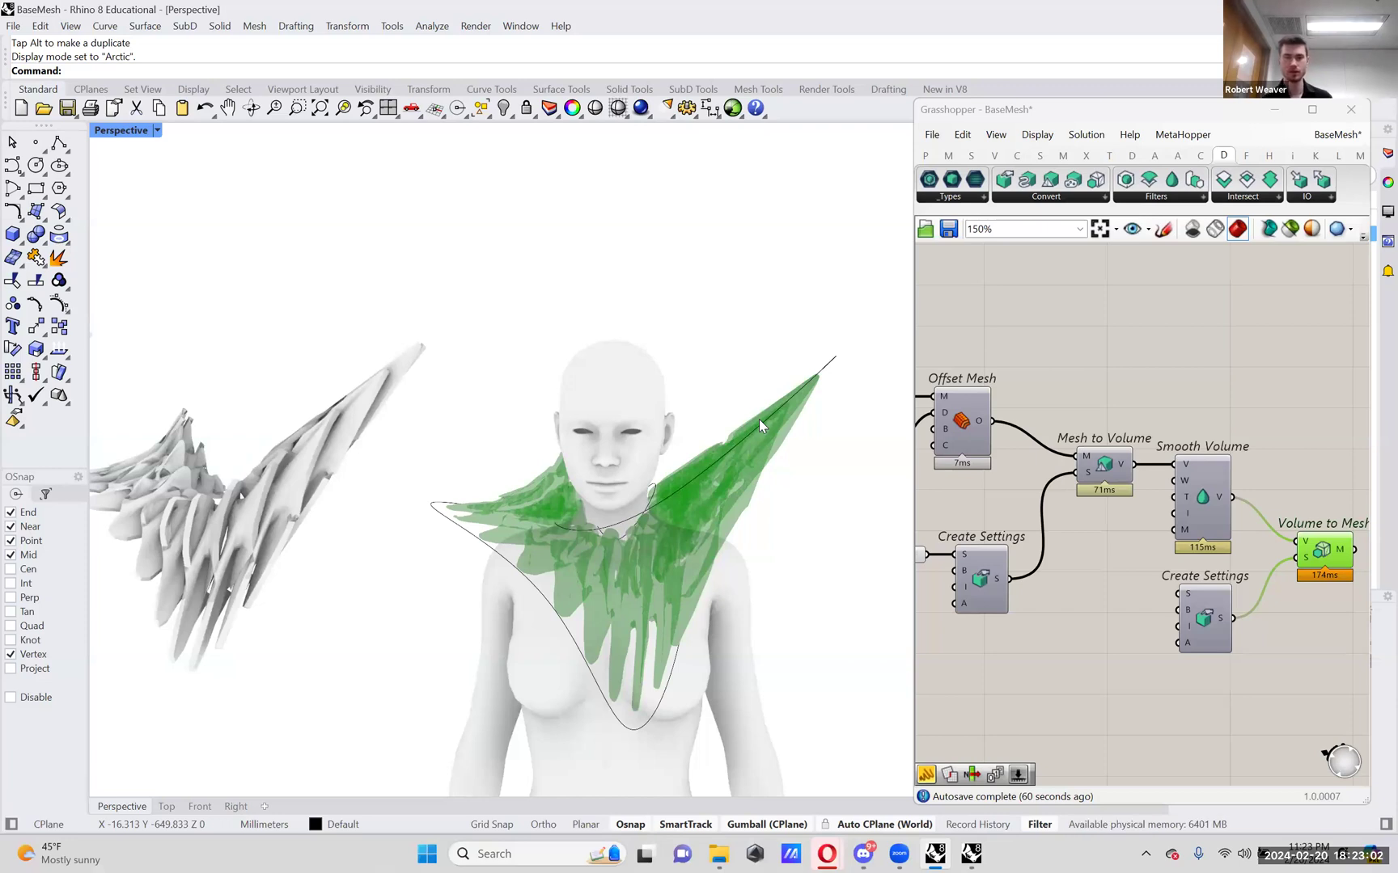
scroll(767, 437, down, 3)
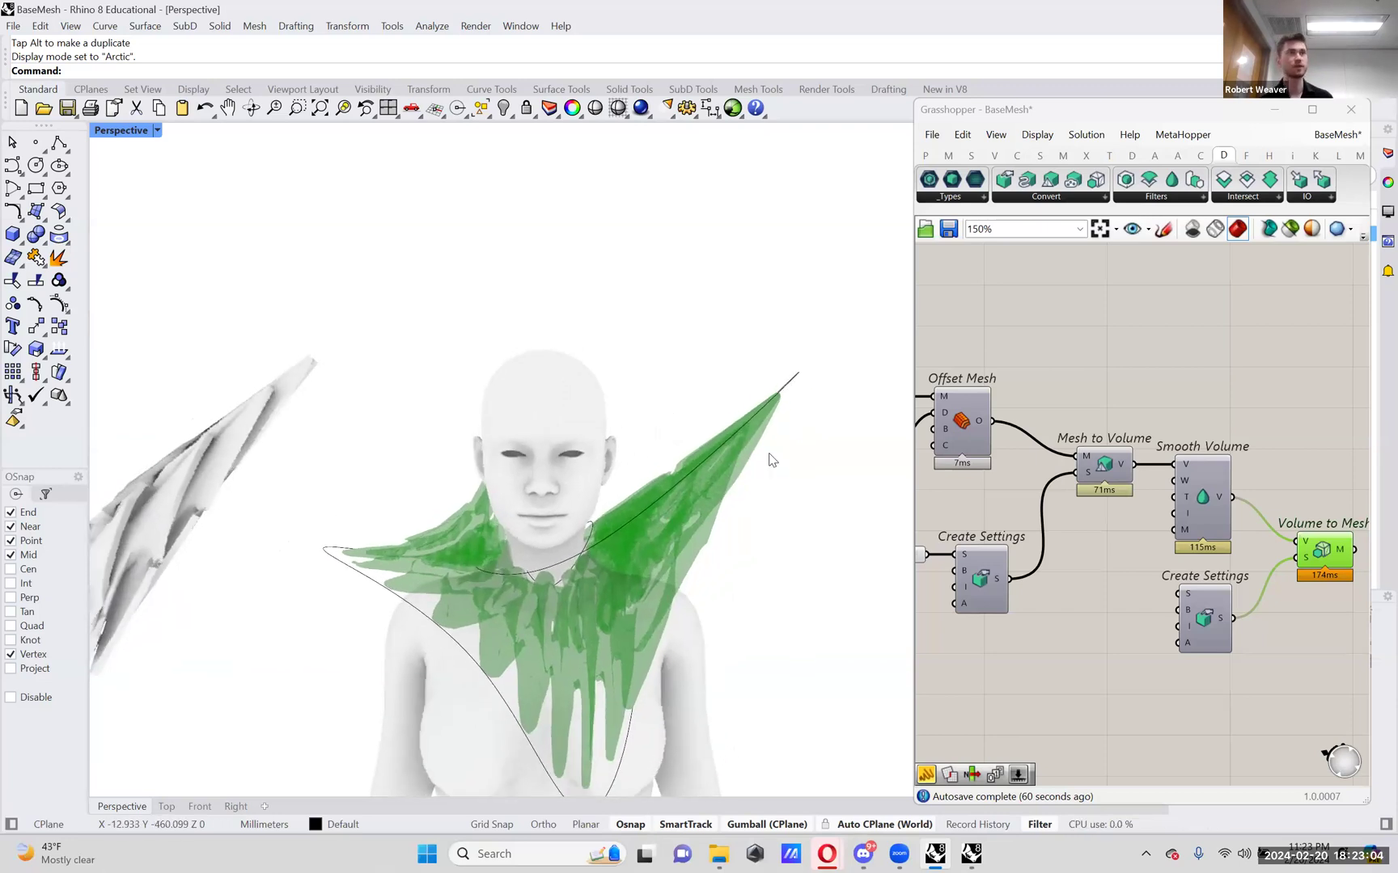
mouse_move(769, 458)
shift+right_down()
mouse_move(770, 360)
mouse_move(769, 391)
shift+right_up()
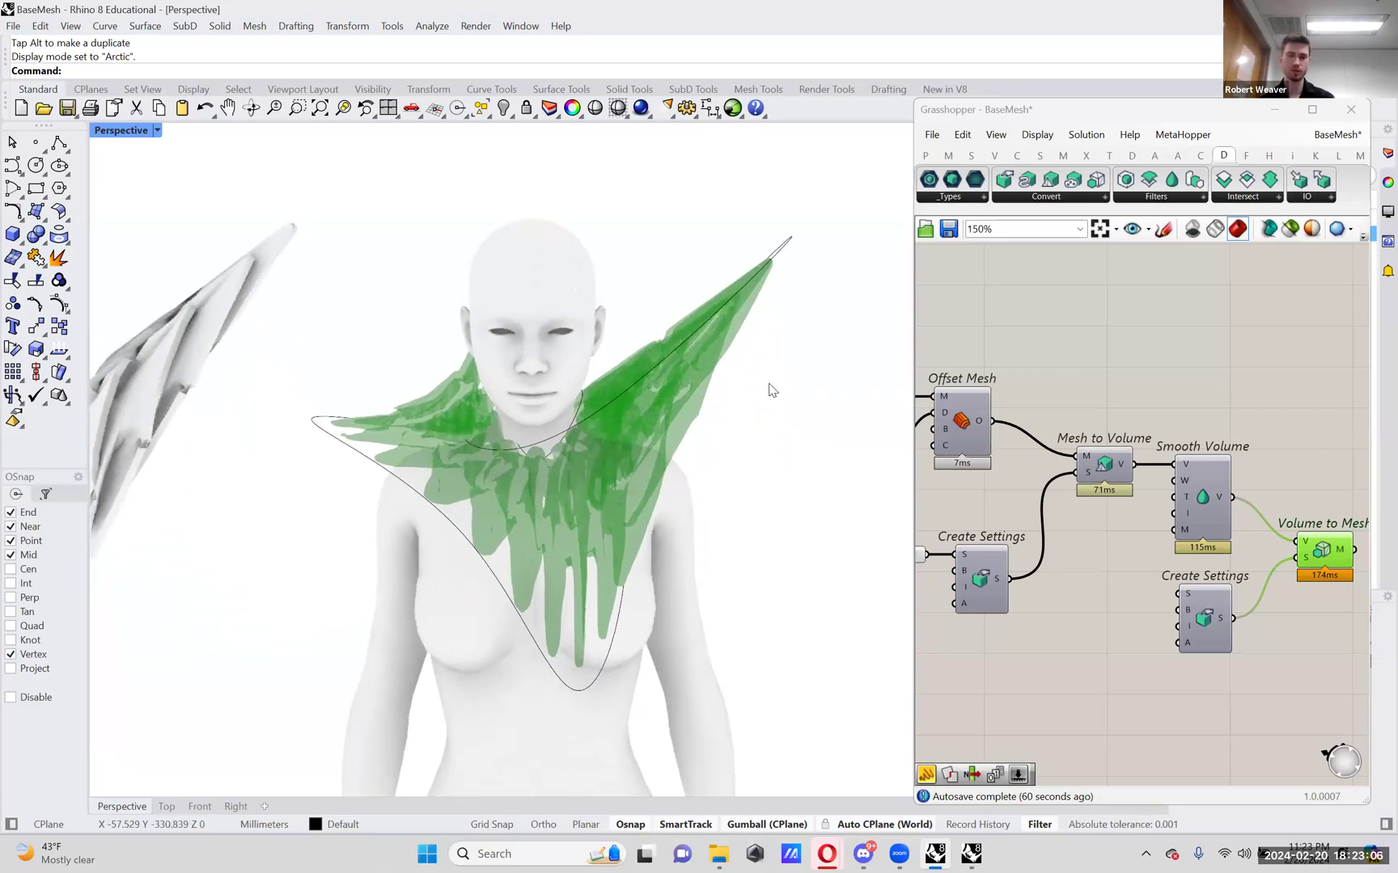
- Switch the viewport back to Shaded display, widen the Grasshopper window slightly, and deselect the Volume to Mesh component
click(157, 130)
click(153, 213)
drag(915, 315, 781, 316)
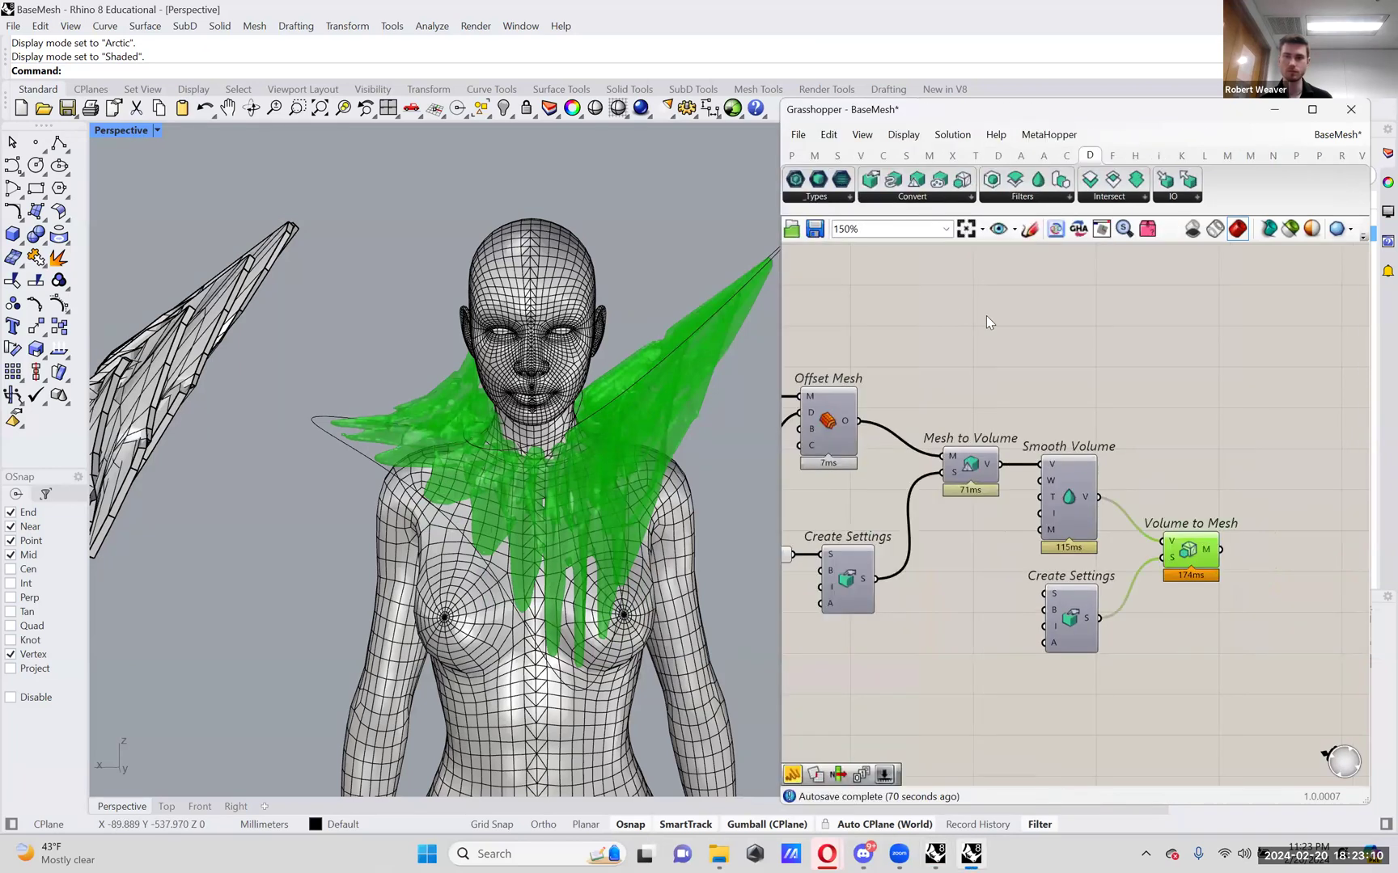
click(986, 315)
right_drag(986, 315, 1081, 326)
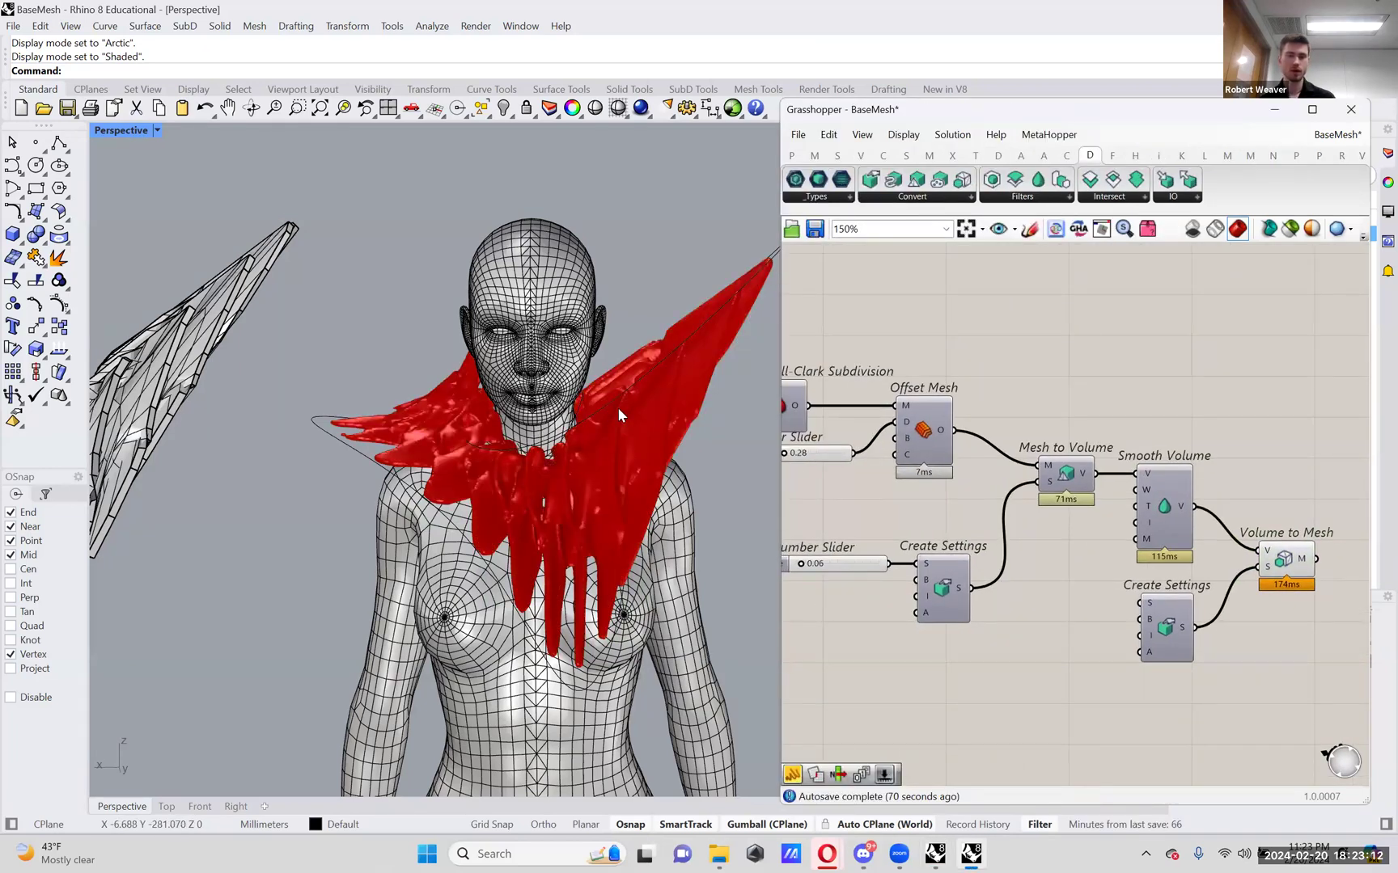
right_drag(618, 408, 627, 410)
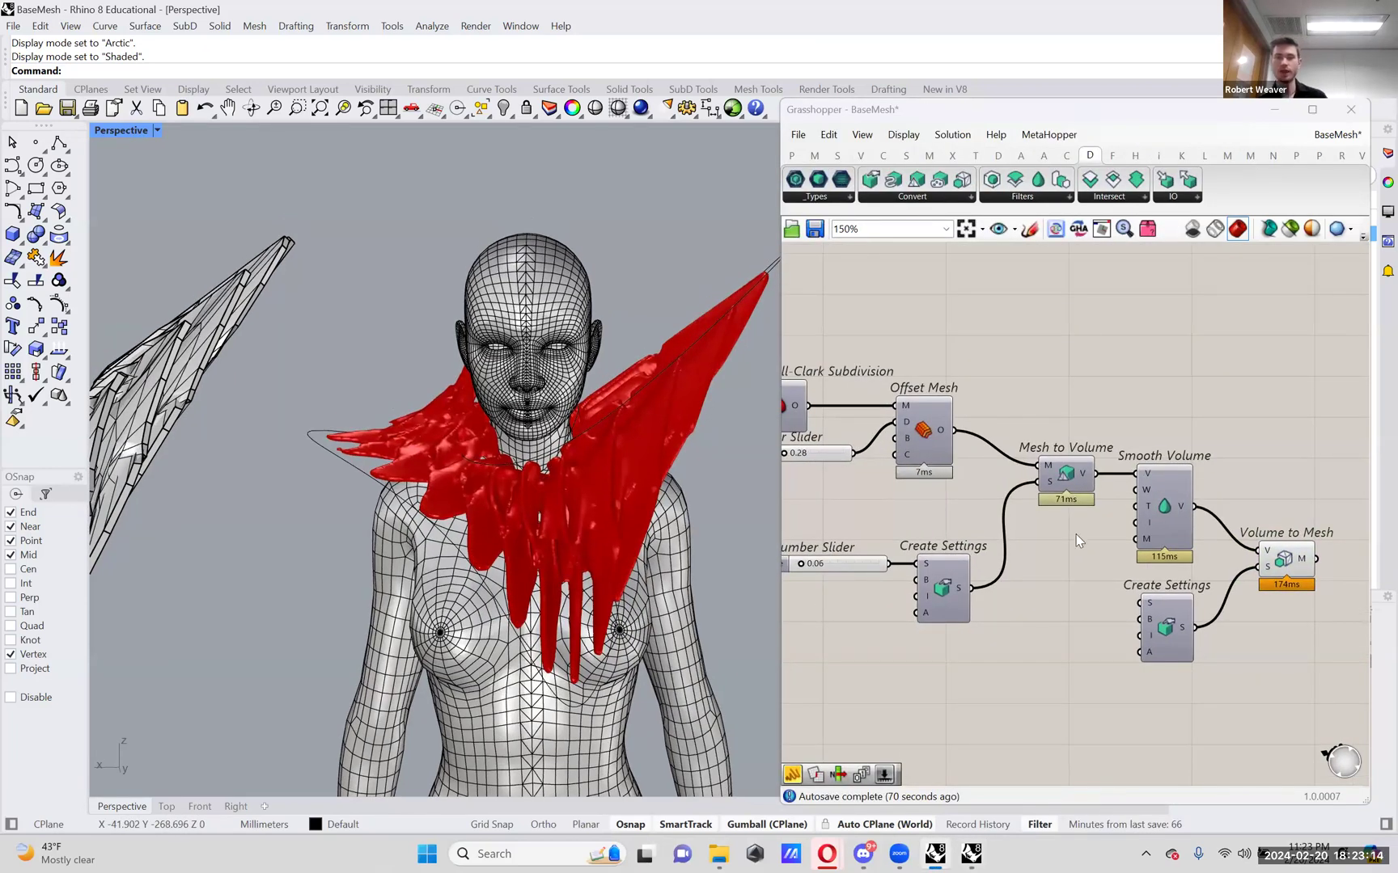
- Review the definition's groups of components from the mesh subdivision and offset through to the volume conversion
right_drag(1076, 389, 1140, 388)
right_drag(1365, 624, 1230, 625)
drag(1253, 639, 805, 506)
right_drag(824, 500, 1203, 528)
drag(1247, 528, 1145, 477)
right_drag(1151, 488, 897, 448)
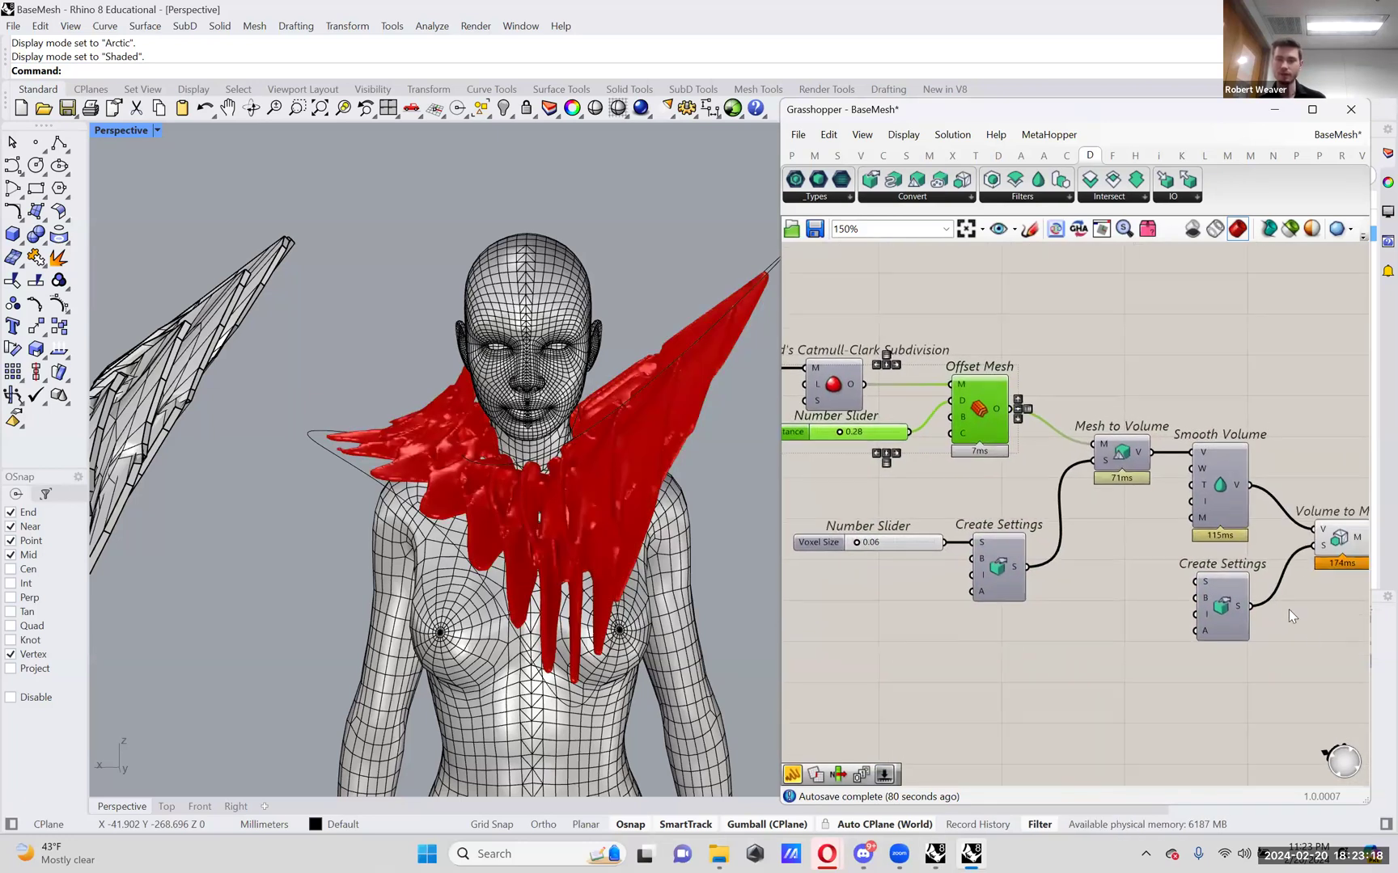
right_drag(1352, 632, 1294, 614)
drag(1294, 614, 853, 451)
right_drag(1070, 353, 1093, 383)
click(1093, 383)
- Inspect the Smooth Volume component and look through Dendro's available filter components
scroll(1093, 382, up, 4)
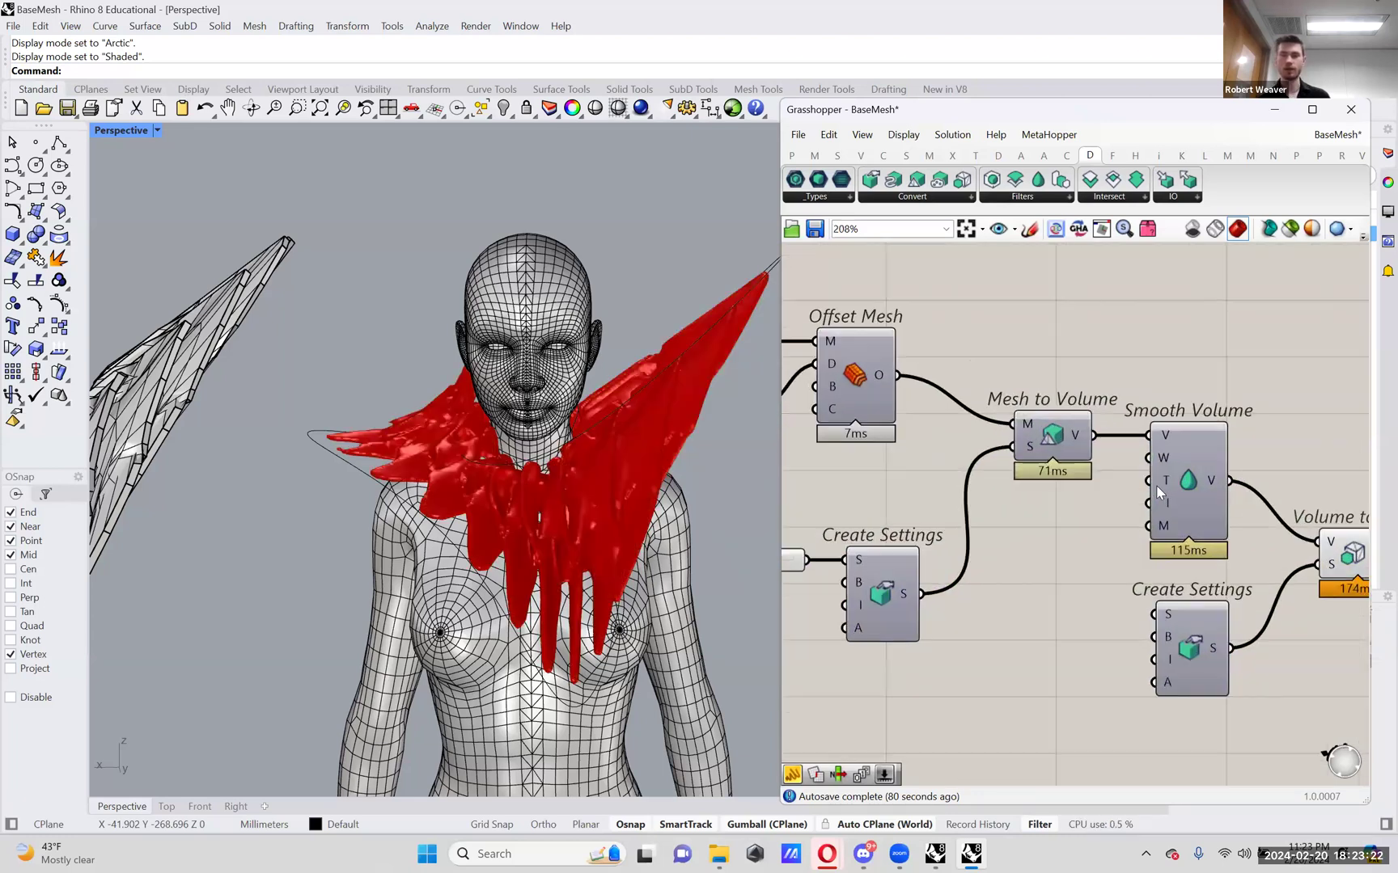
click(1109, 463)
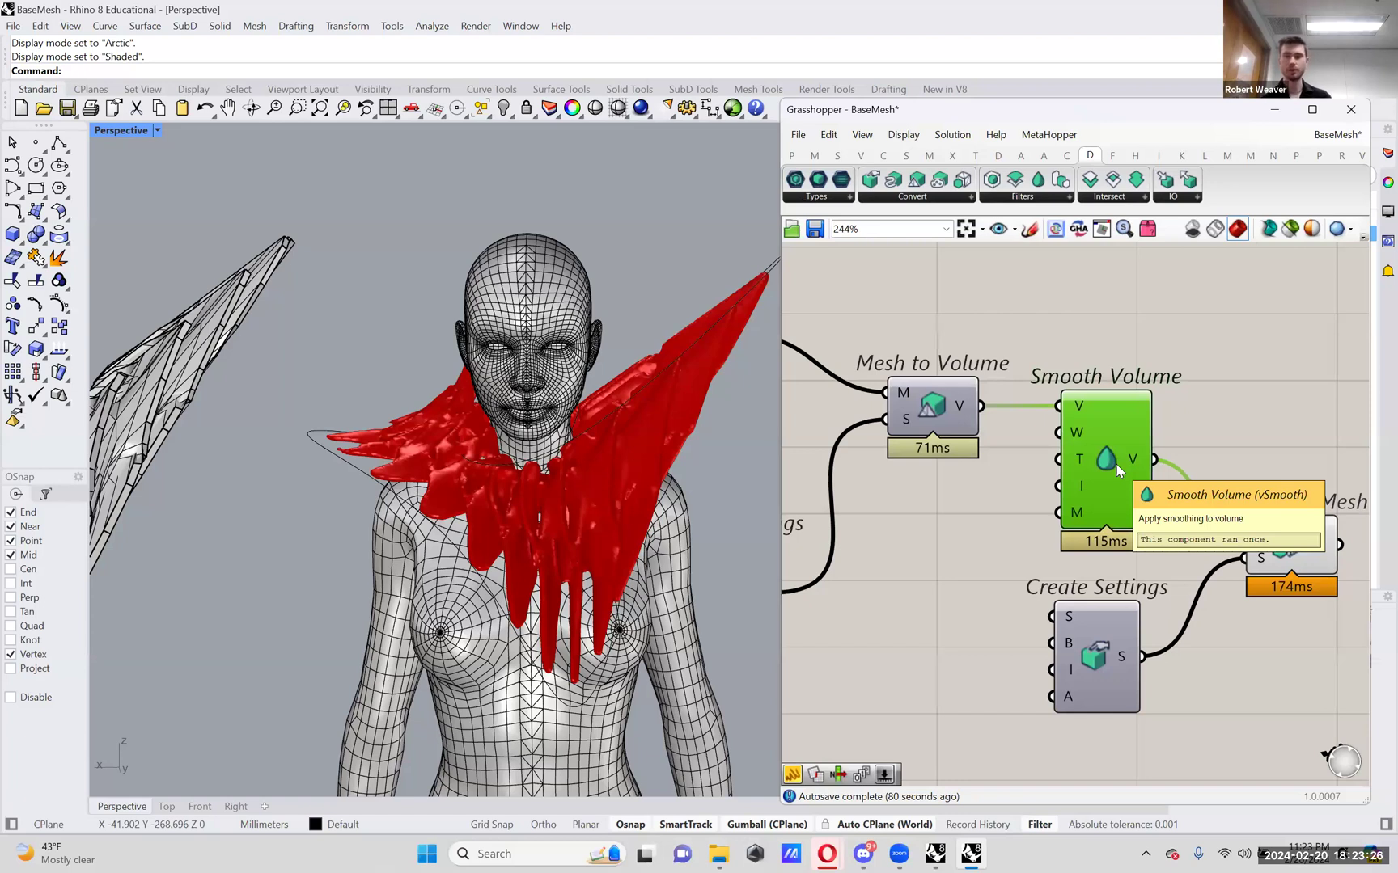
click(1031, 202)
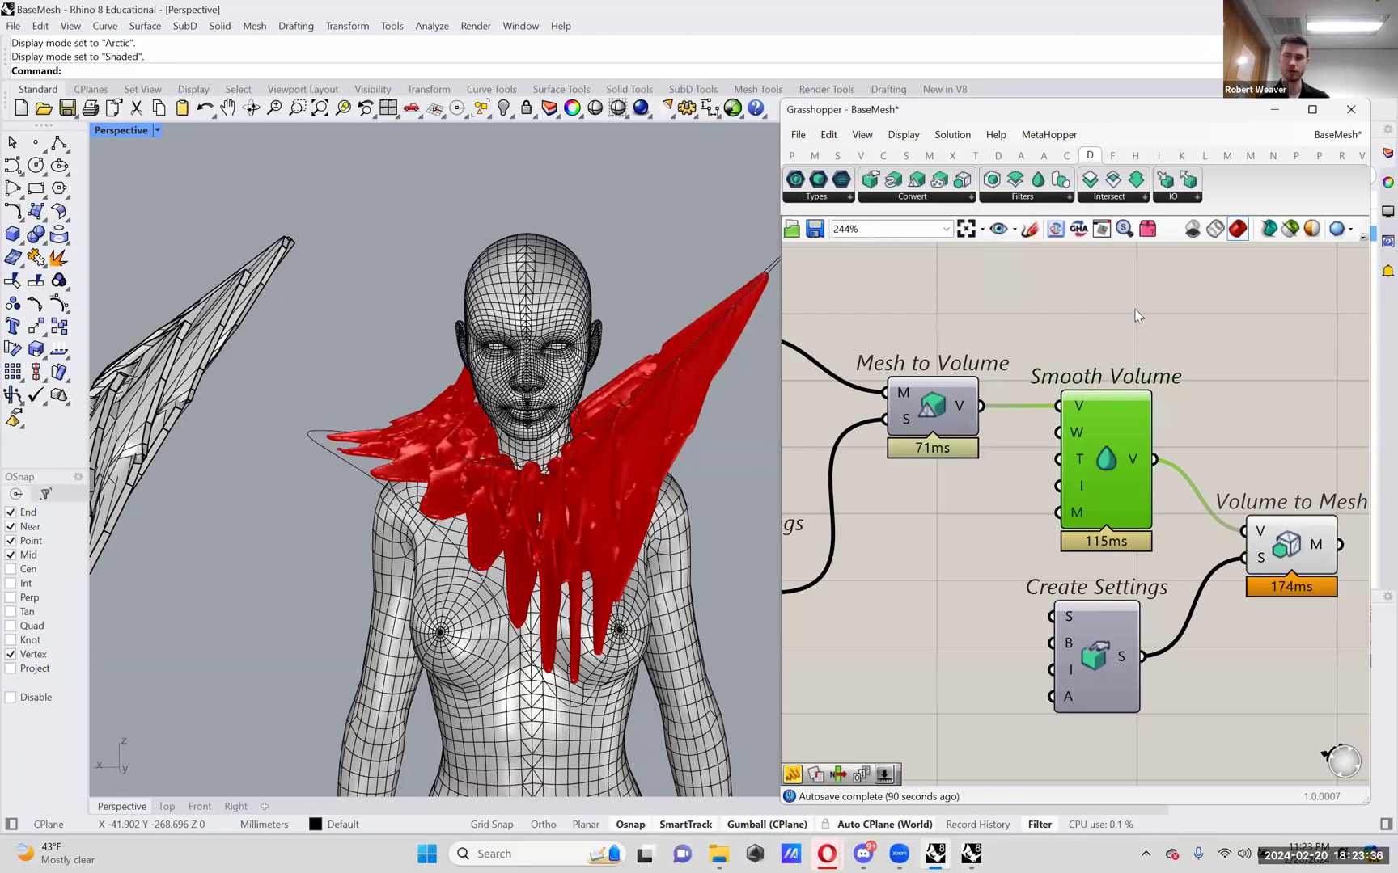
- Move Volume to Mesh up level with the Smooth Volume output, deselect it, and frame the collar closely
scroll(1149, 382, down, 3)
drag(1231, 485, 1244, 441)
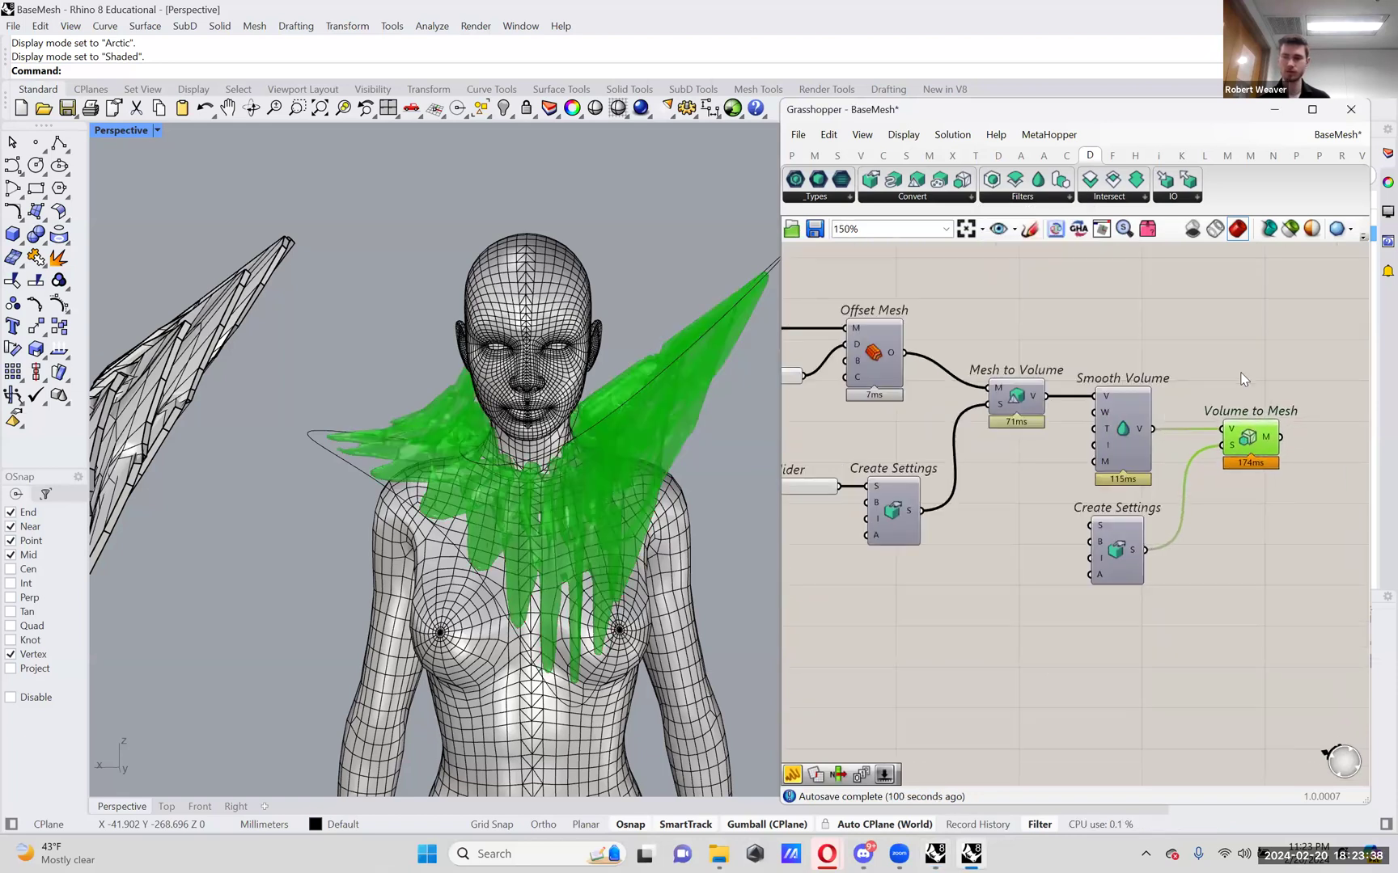
click(1242, 377)
scroll(588, 453, up, 2)
scroll(588, 453, up, 2)
shift+right_drag(588, 453, 484, 420)
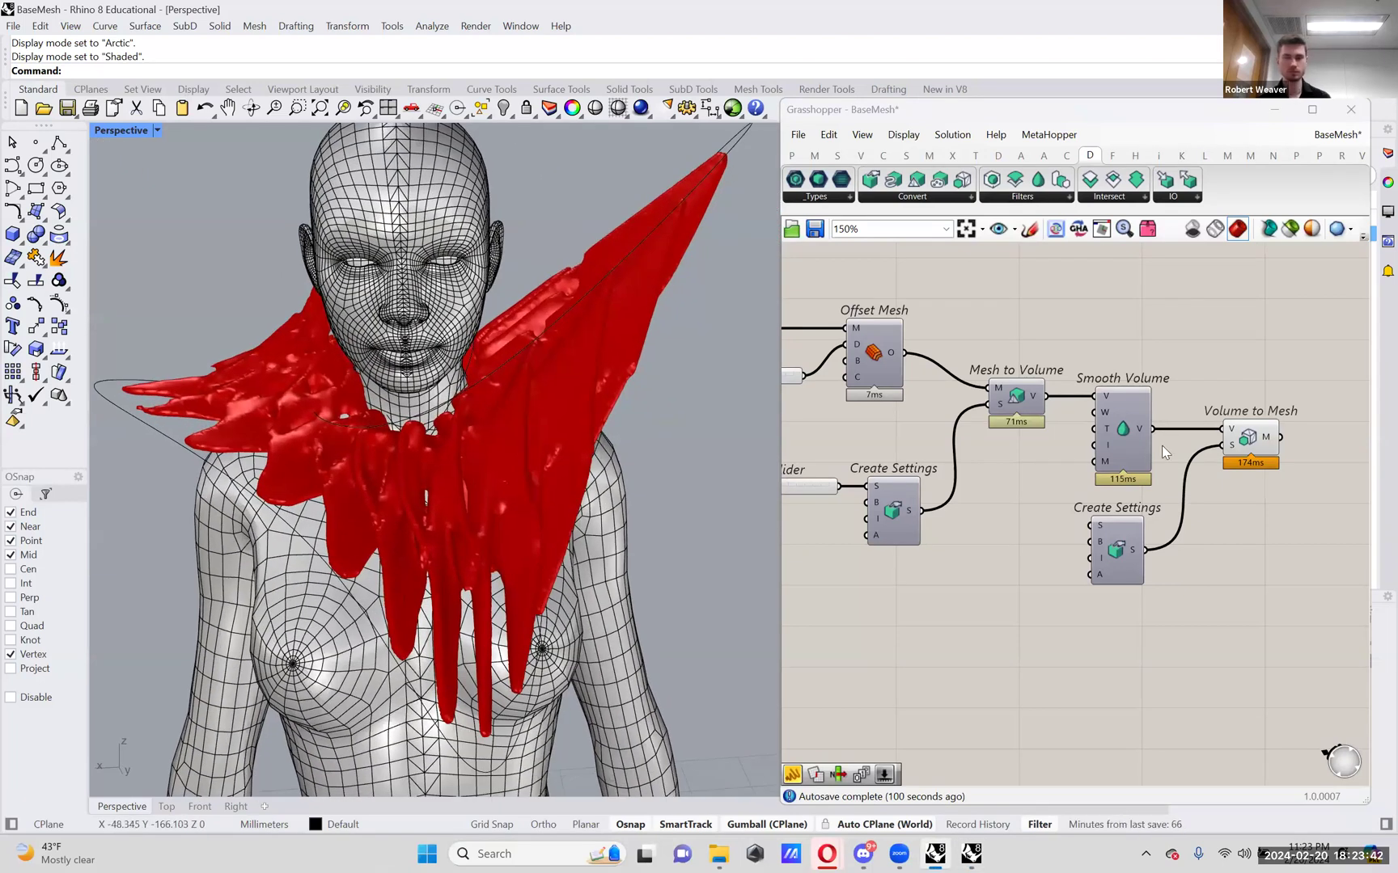
- Widen the Grasshopper window across the viewport so that more of the definition fits on the canvas
mouse_move(681, 466)
right_down()
mouse_move(675, 450)
mouse_move(685, 465)
right_up()
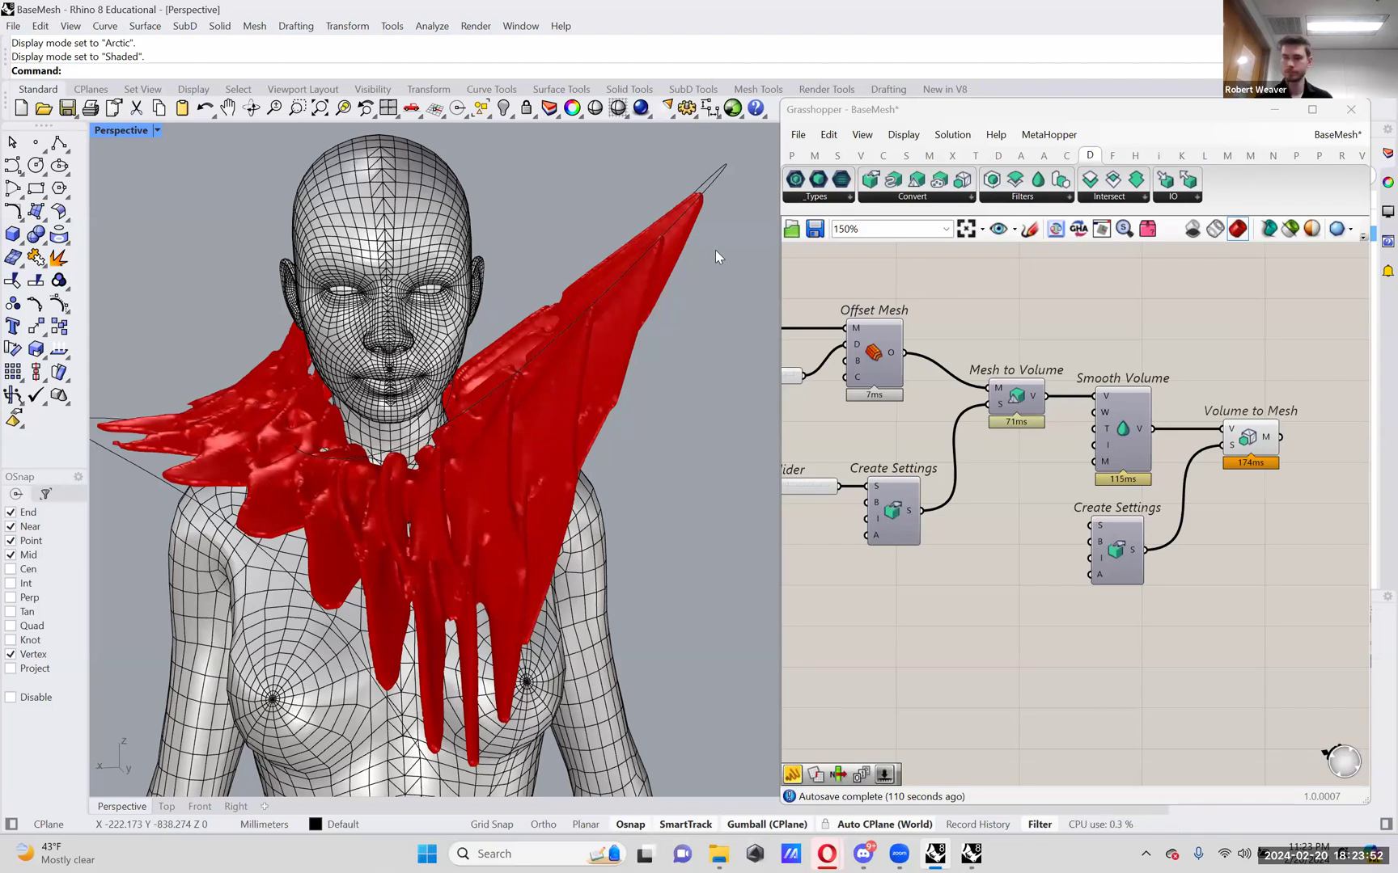
right_drag(1251, 450, 1088, 429)
click(1152, 406)
click(1093, 497)
right_drag(1094, 497, 1086, 568)
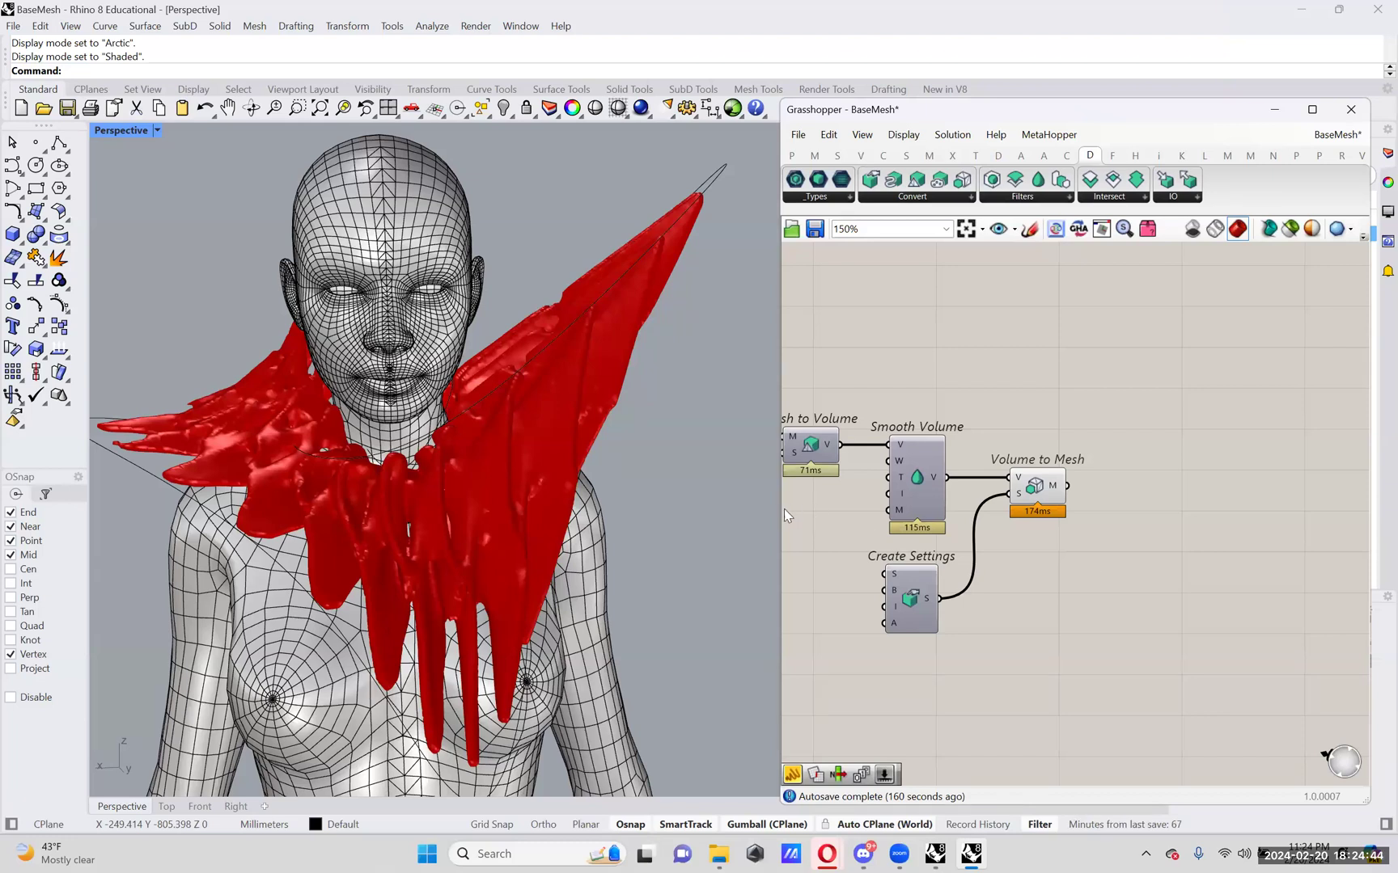
drag(776, 512, 461, 513)
scroll(1280, 558, down, 3)
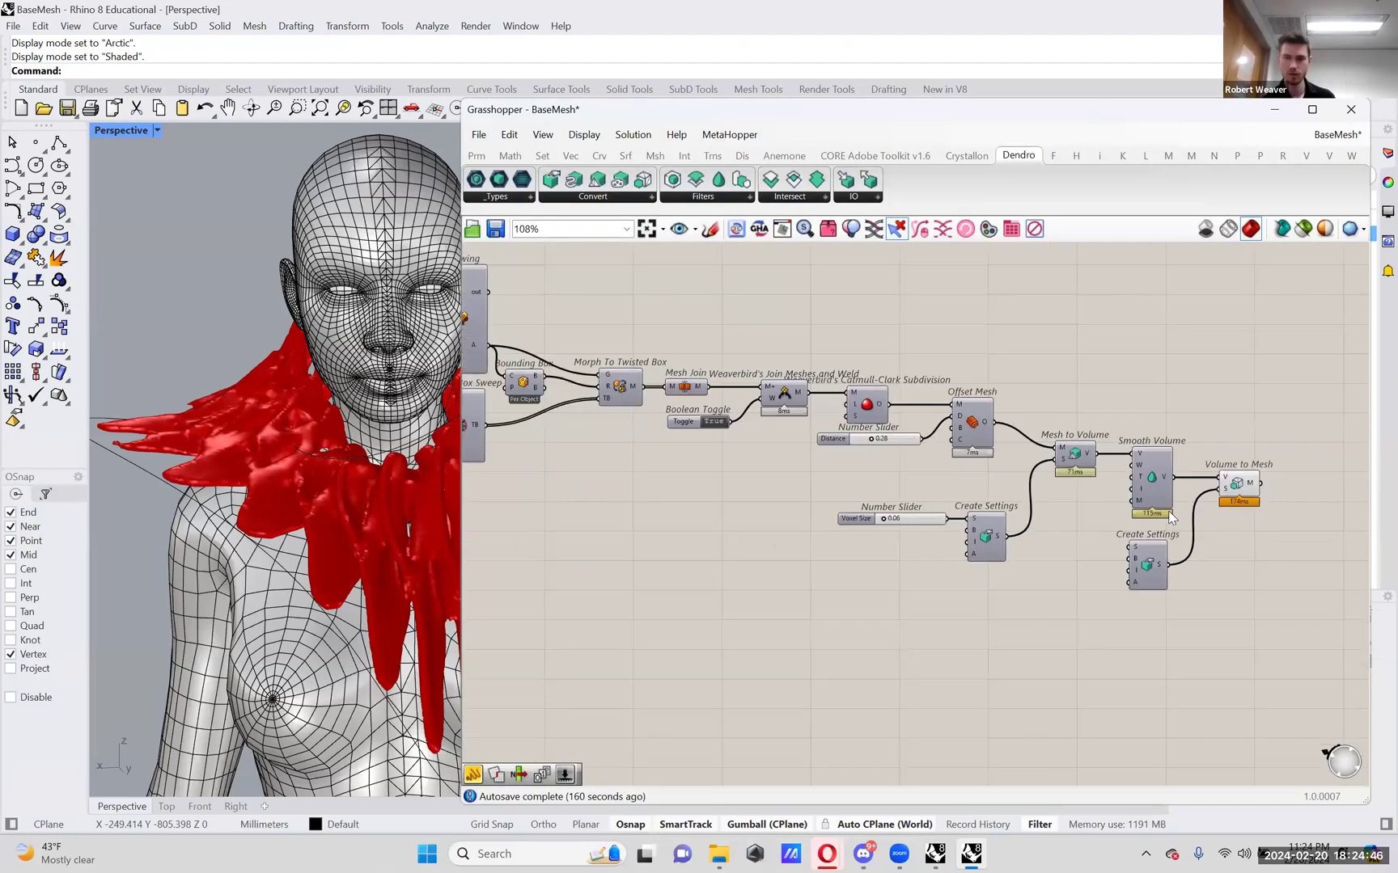
- Add a Mesh Colours component well to the right of Volume to Mesh, leaving space between the two
right_drag(1280, 558, 1249, 546)
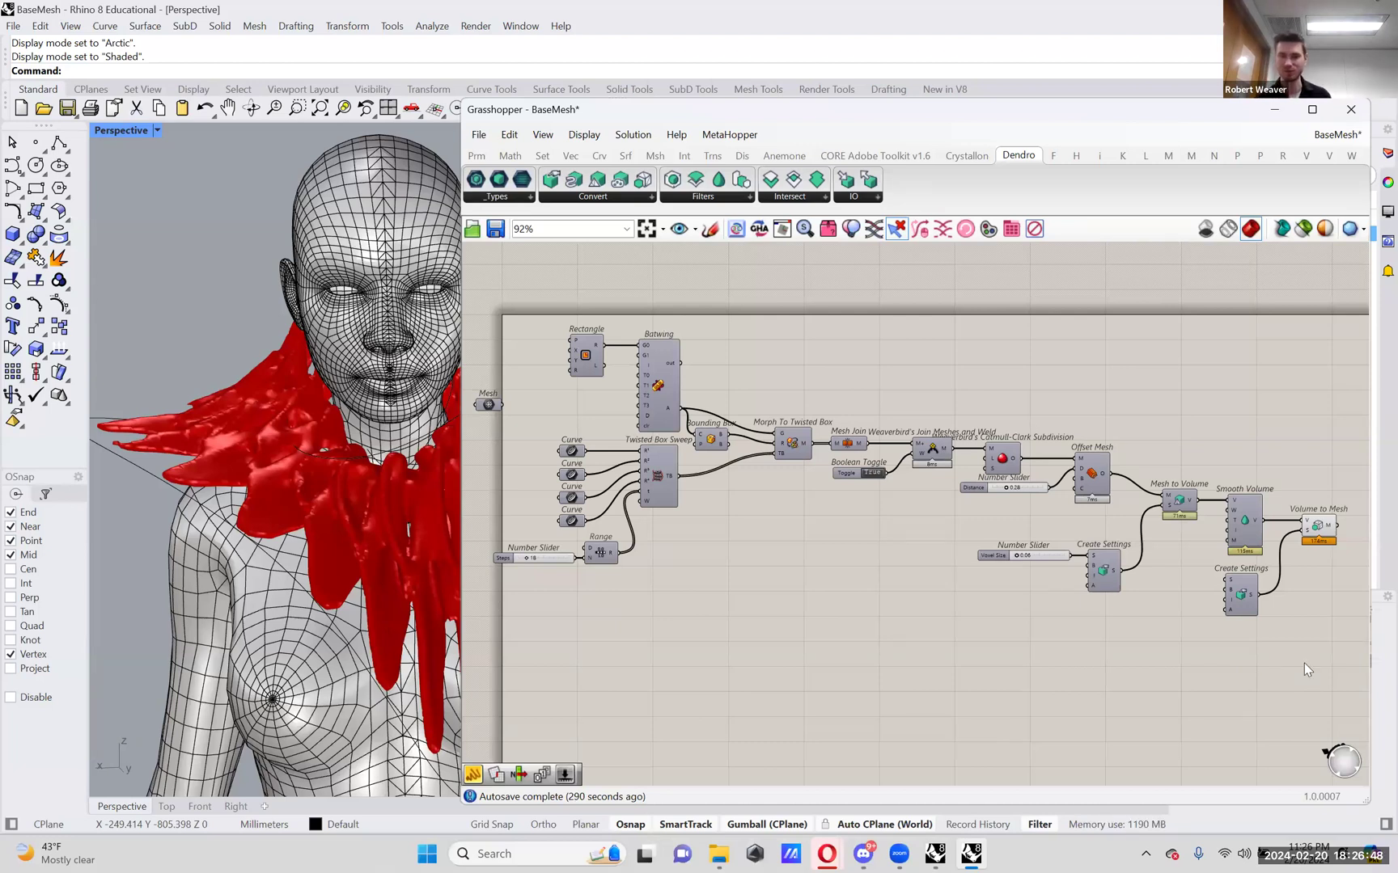
scroll(1304, 662, up, 5)
right_drag(1087, 596, 1116, 597)
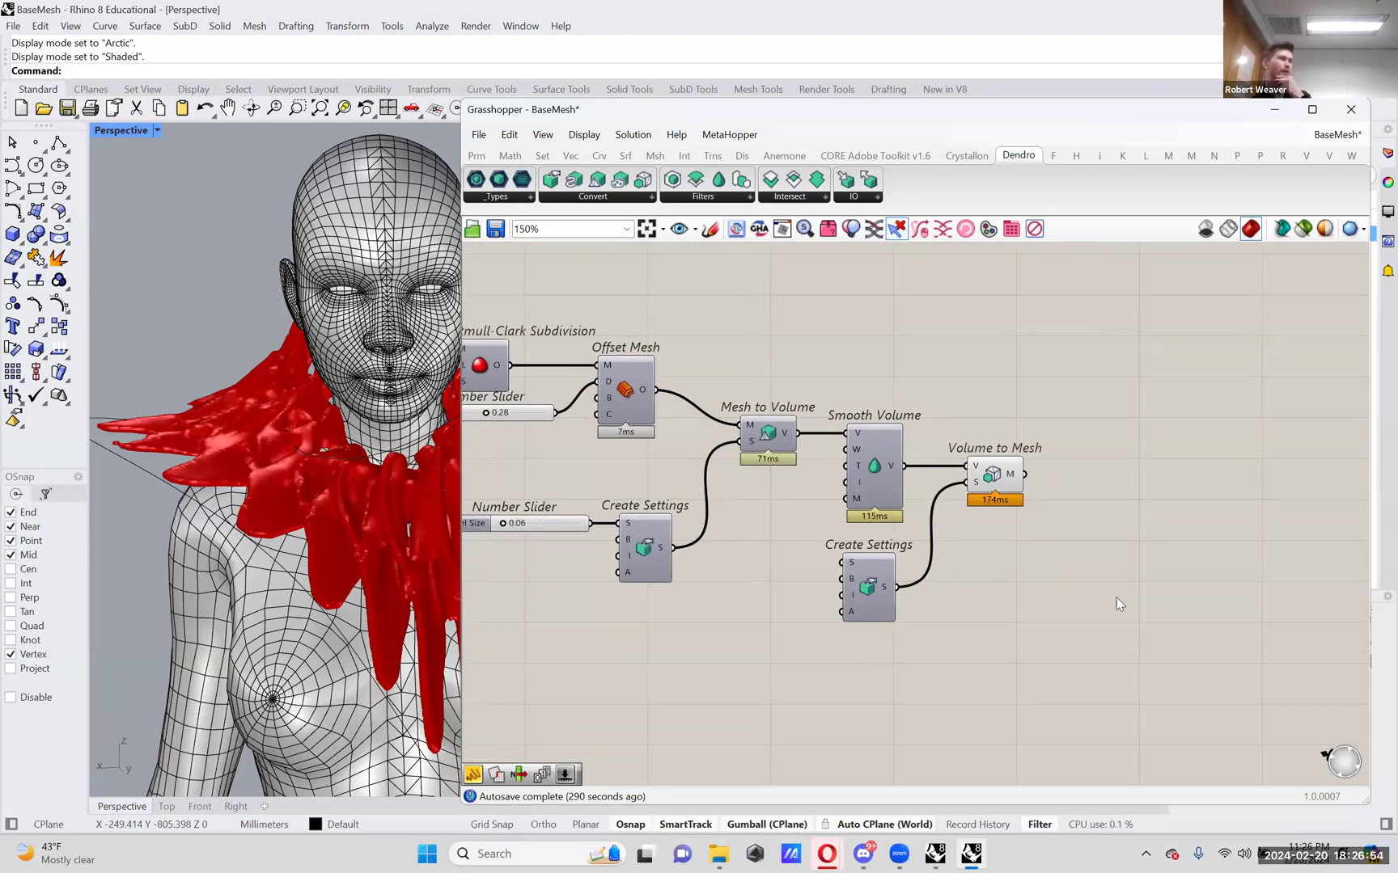
double_click(1241, 494)
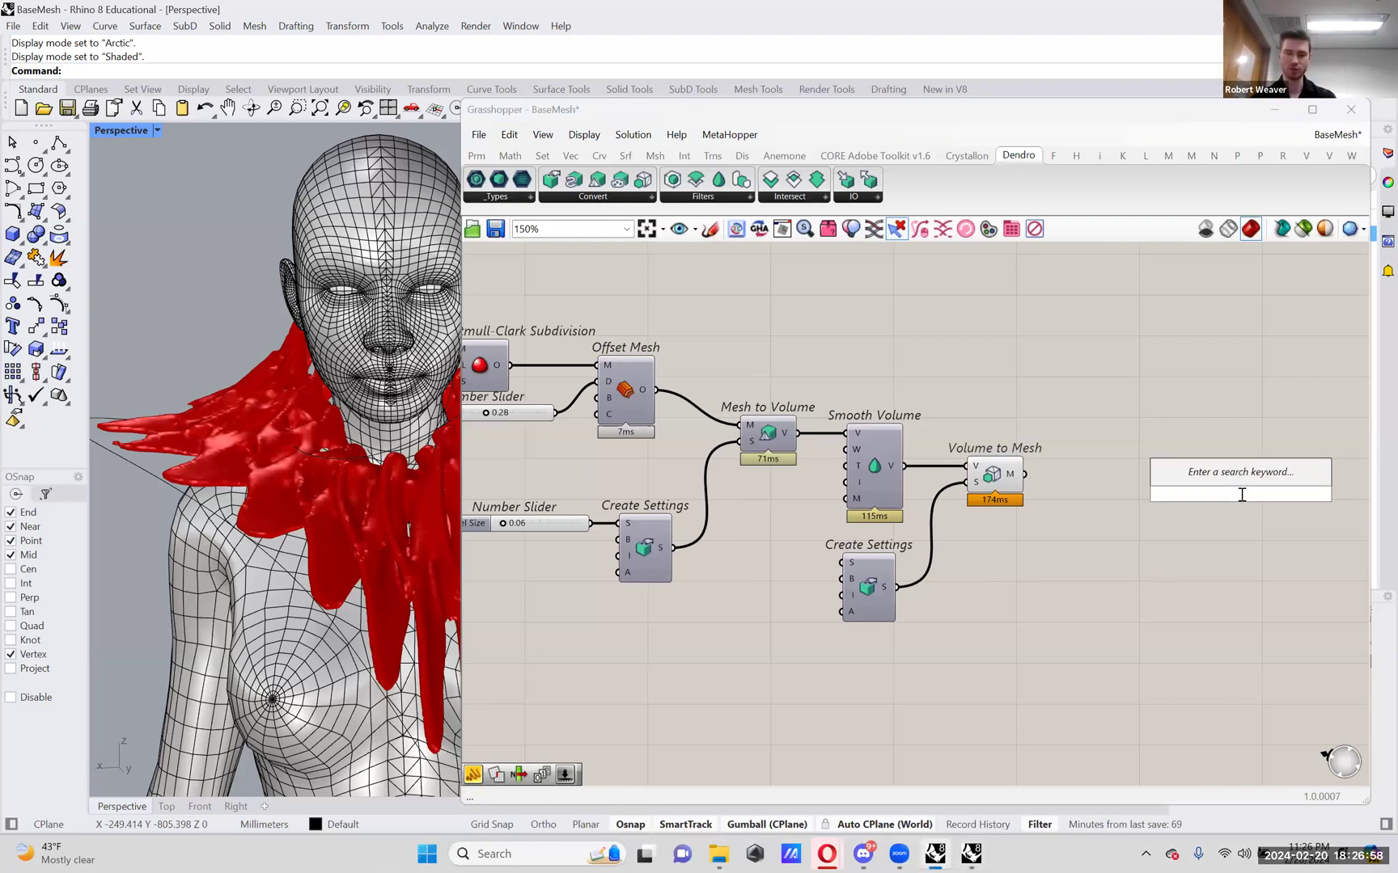
text(mesh)
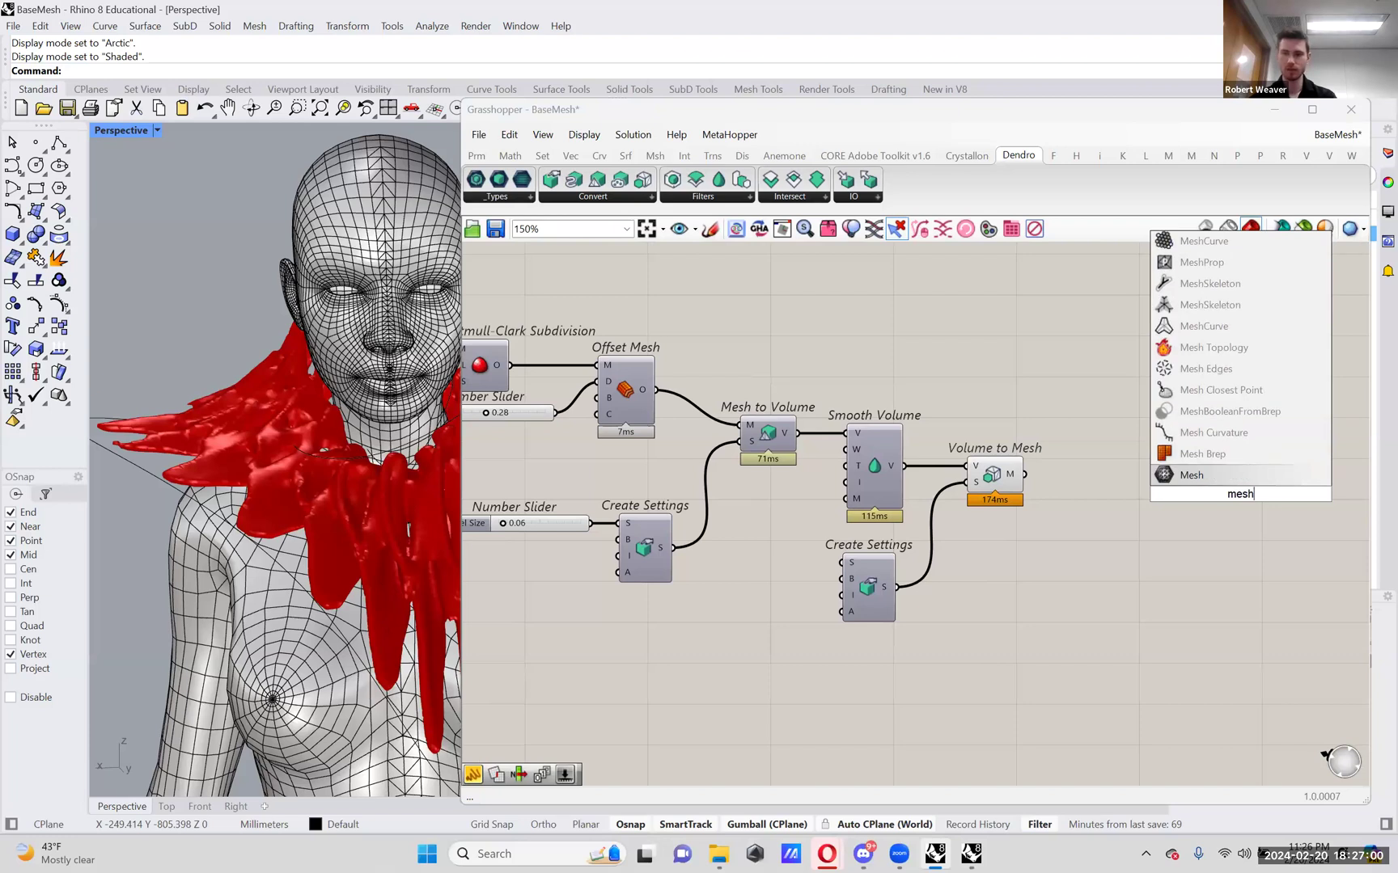
text( col)
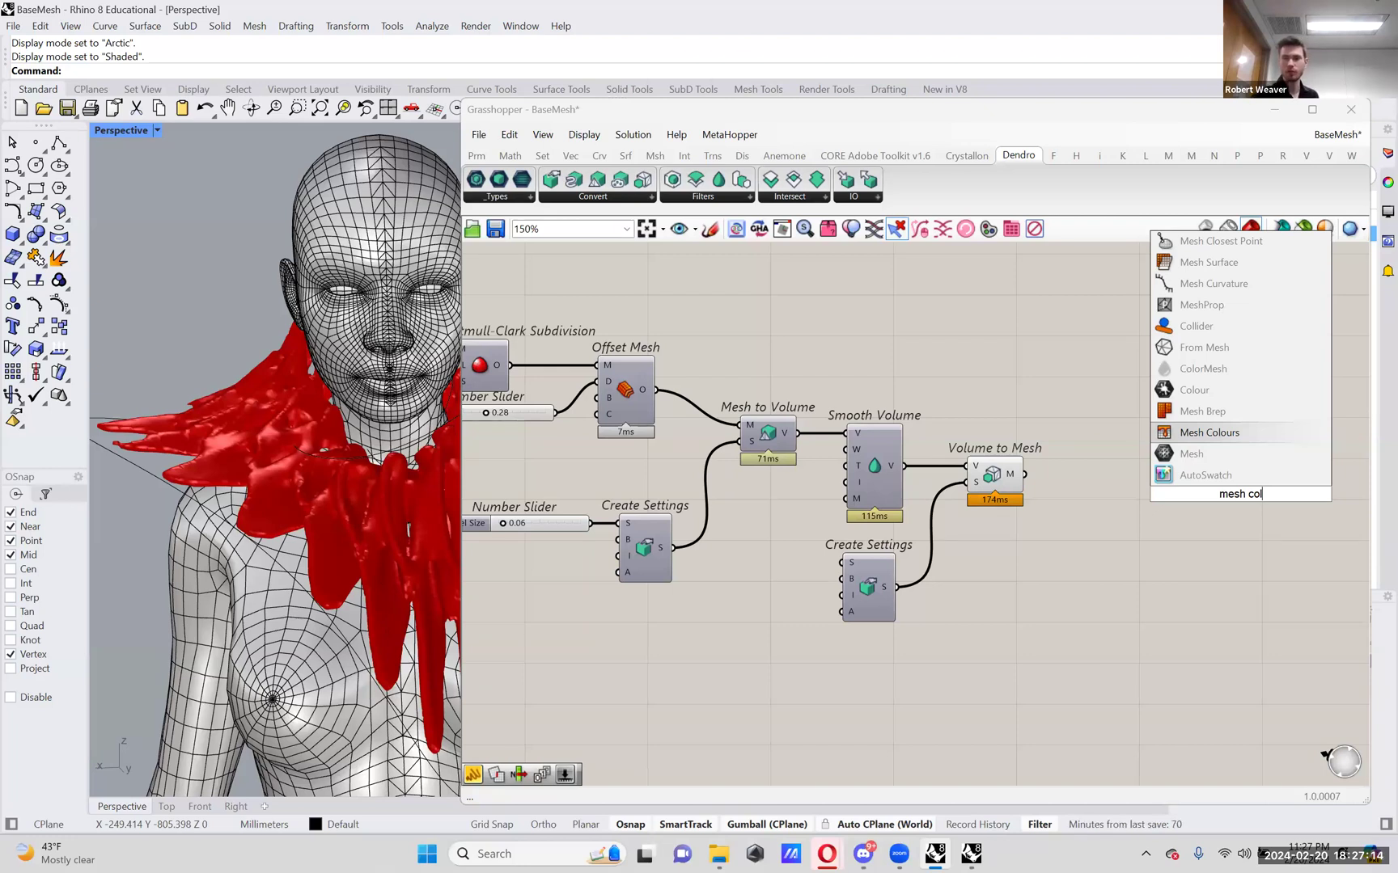
key(Return)
drag(1243, 497, 1294, 495)
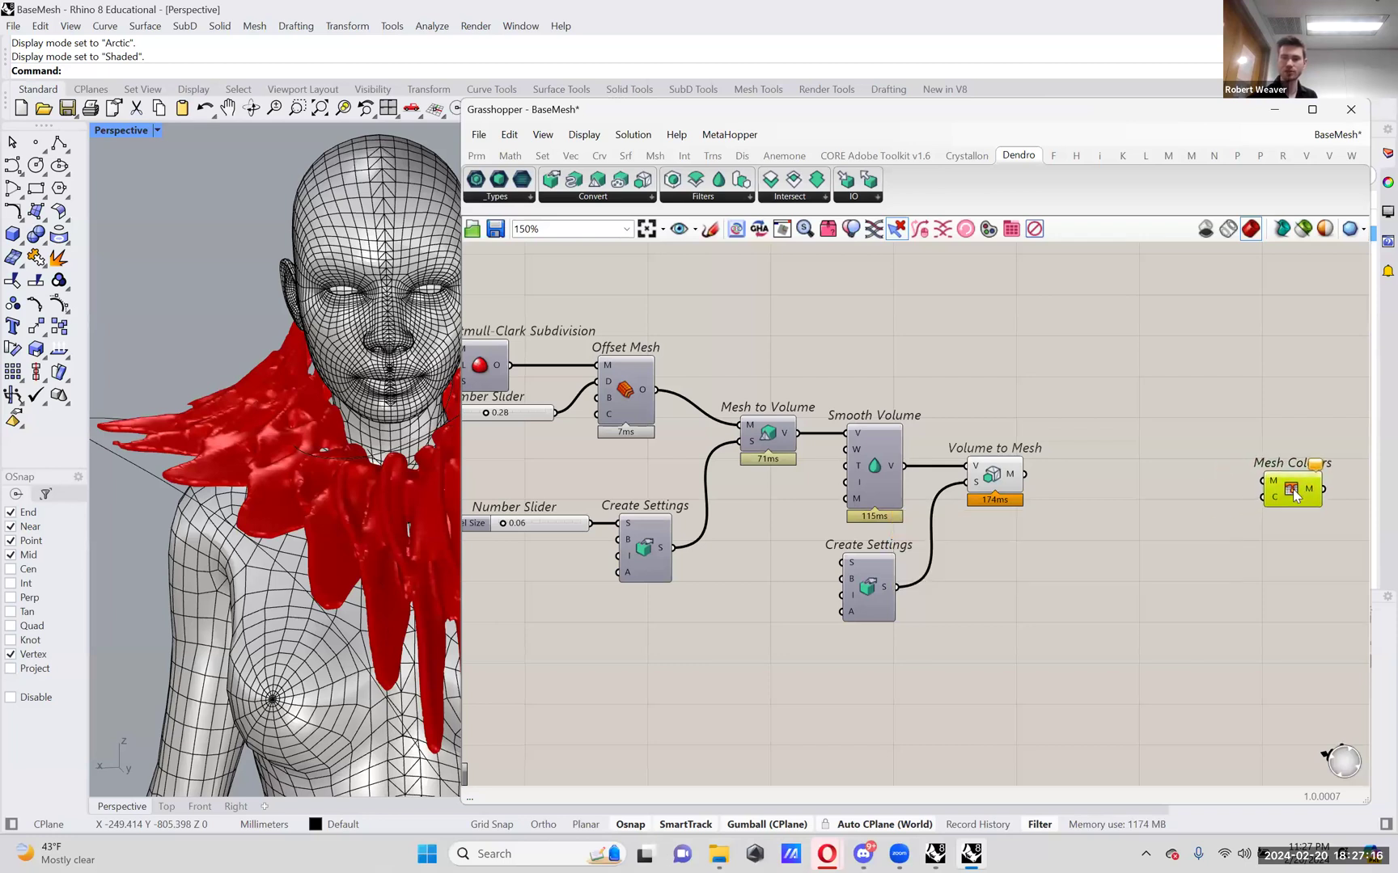
mouse_move(1267, 505)
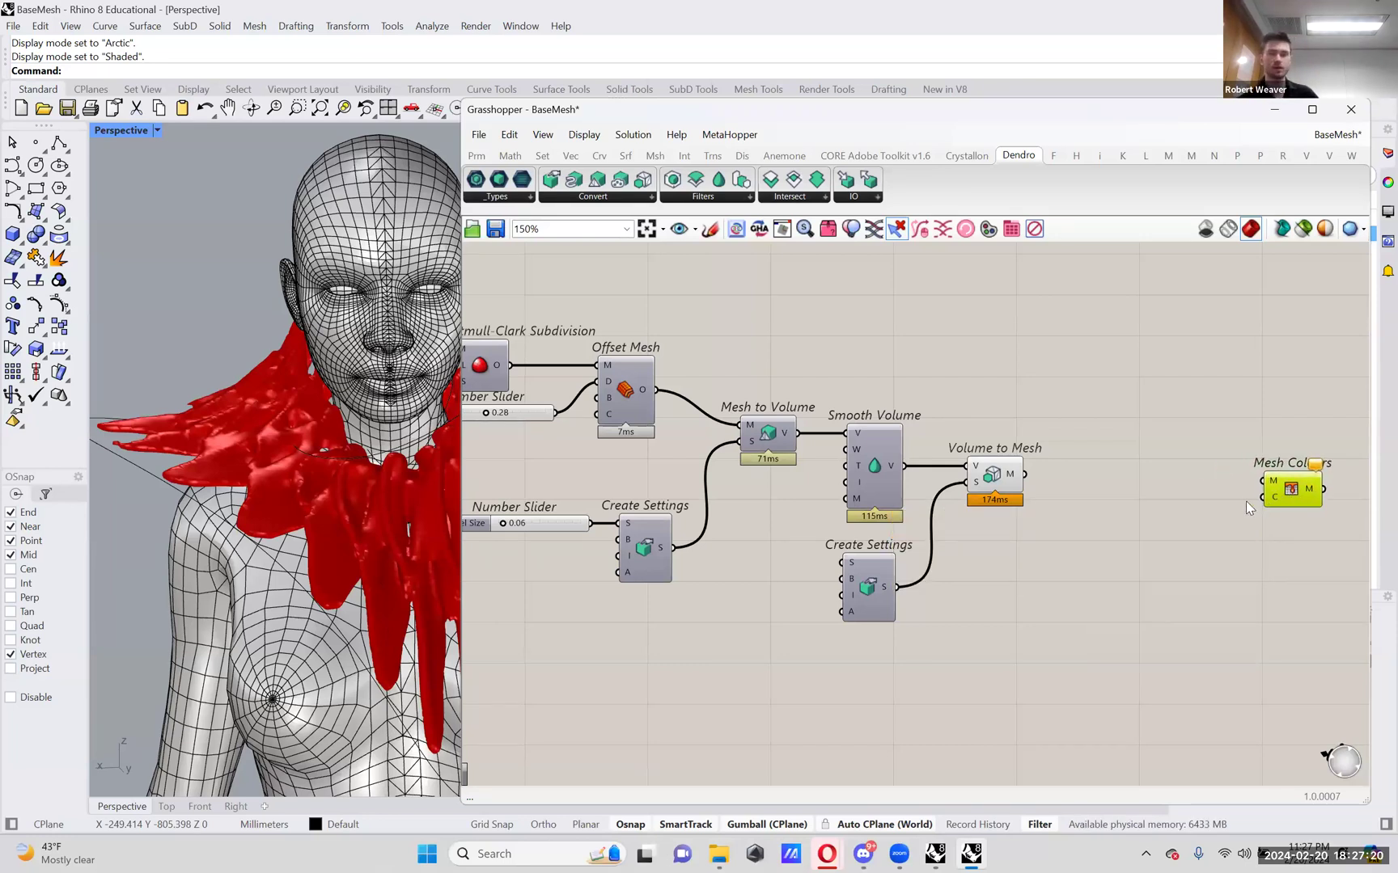
drag(1292, 482, 1294, 488)
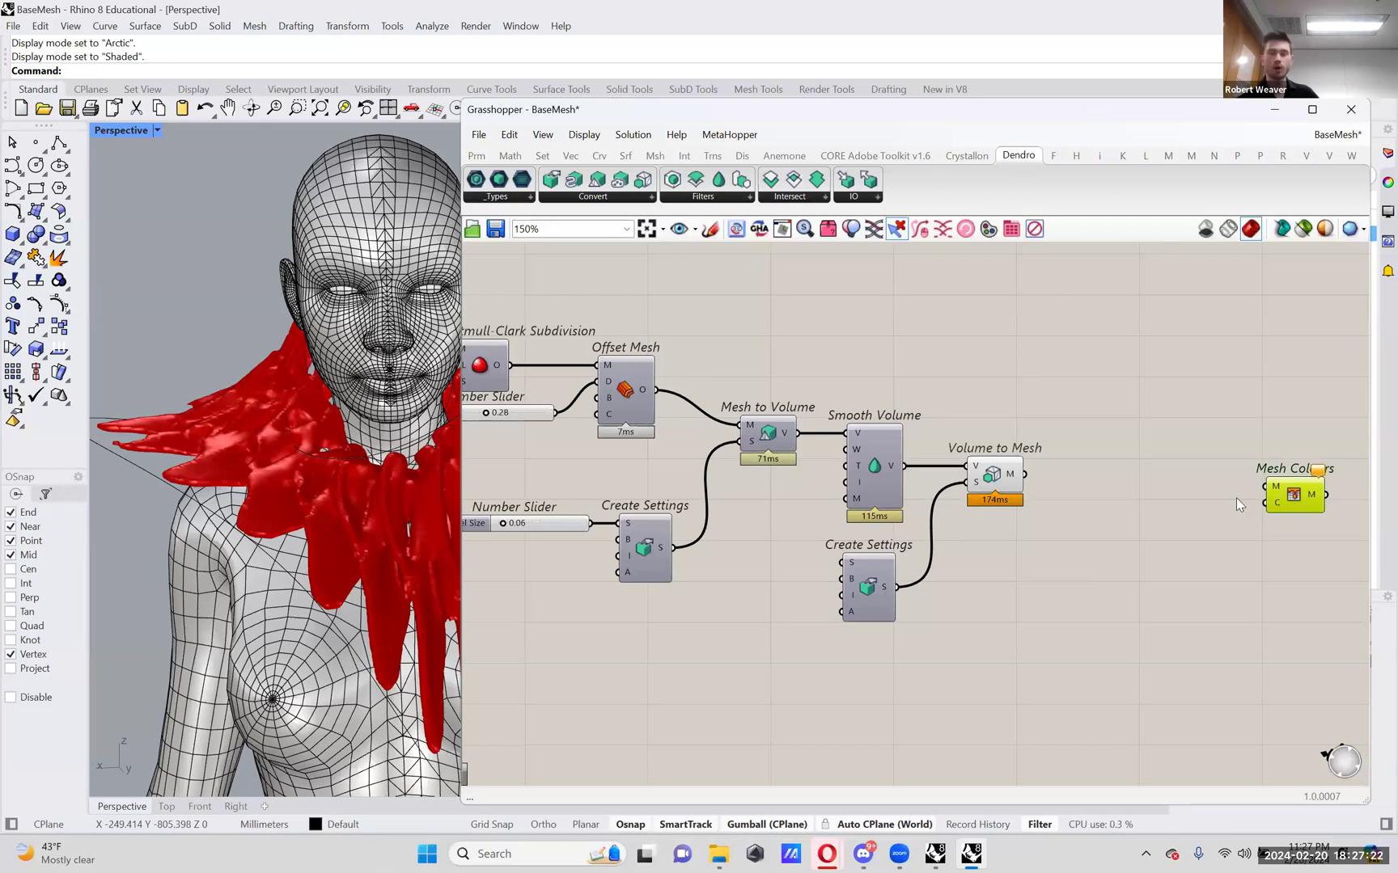
scroll(1229, 493, up, 2)
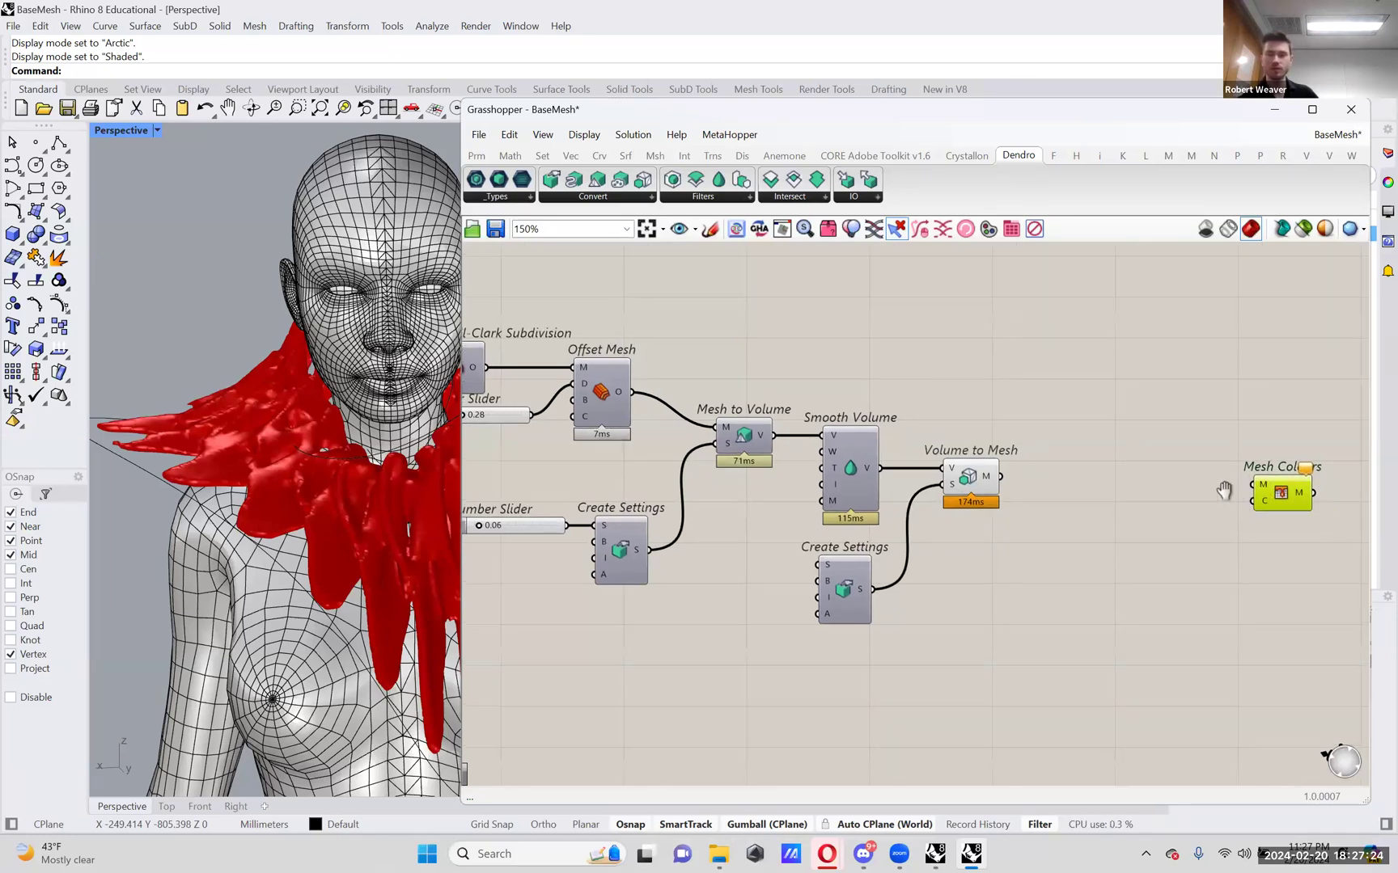
right_drag(1178, 511, 1095, 503)
drag(1095, 503, 1286, 511)
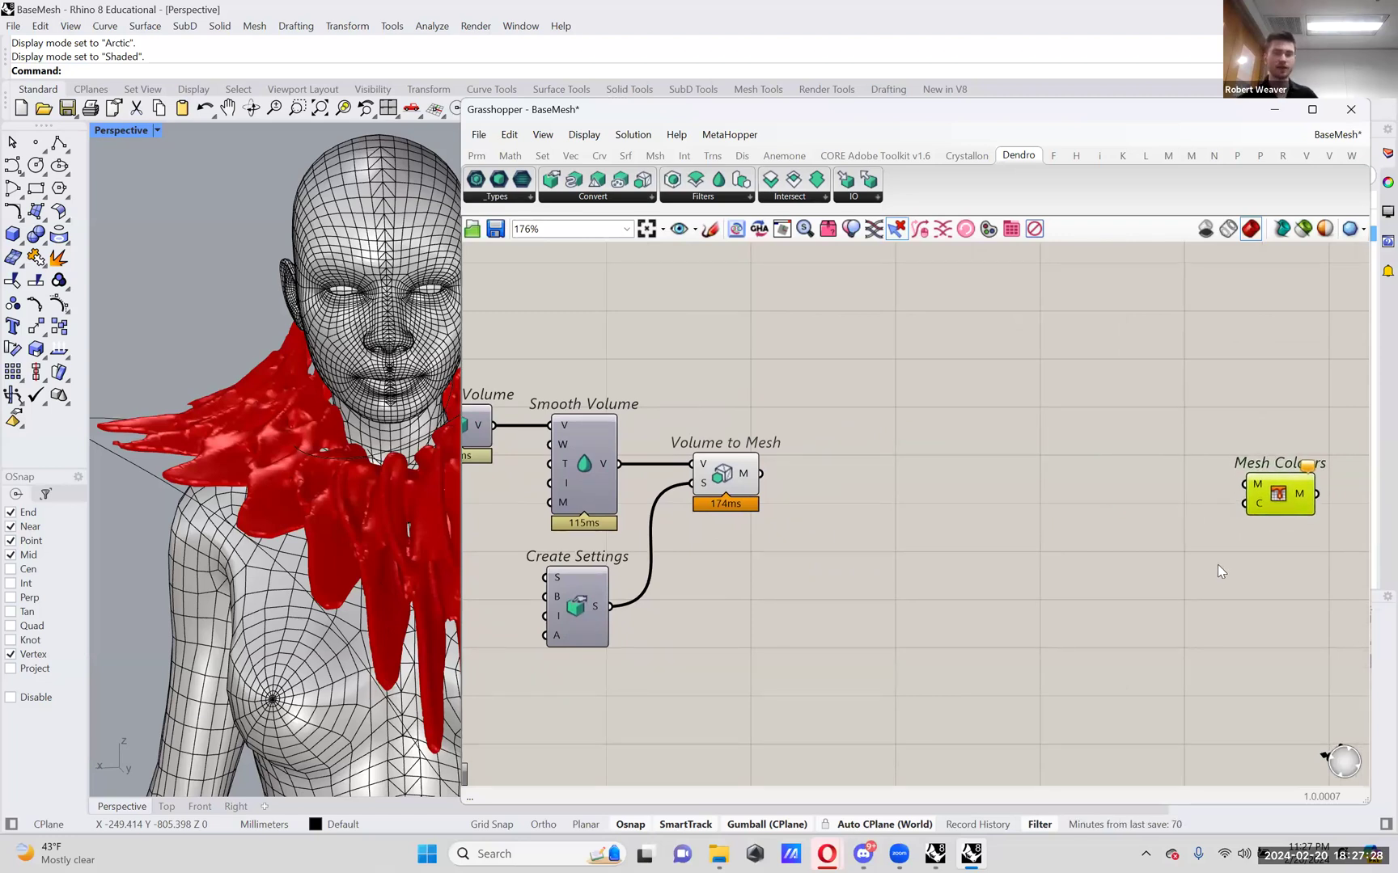
- Add a Gradient component below and to the left of Mesh Colours
scroll(1217, 564, down, 1)
right_drag(1217, 565, 1225, 554)
scroll(1179, 570, up, 1)
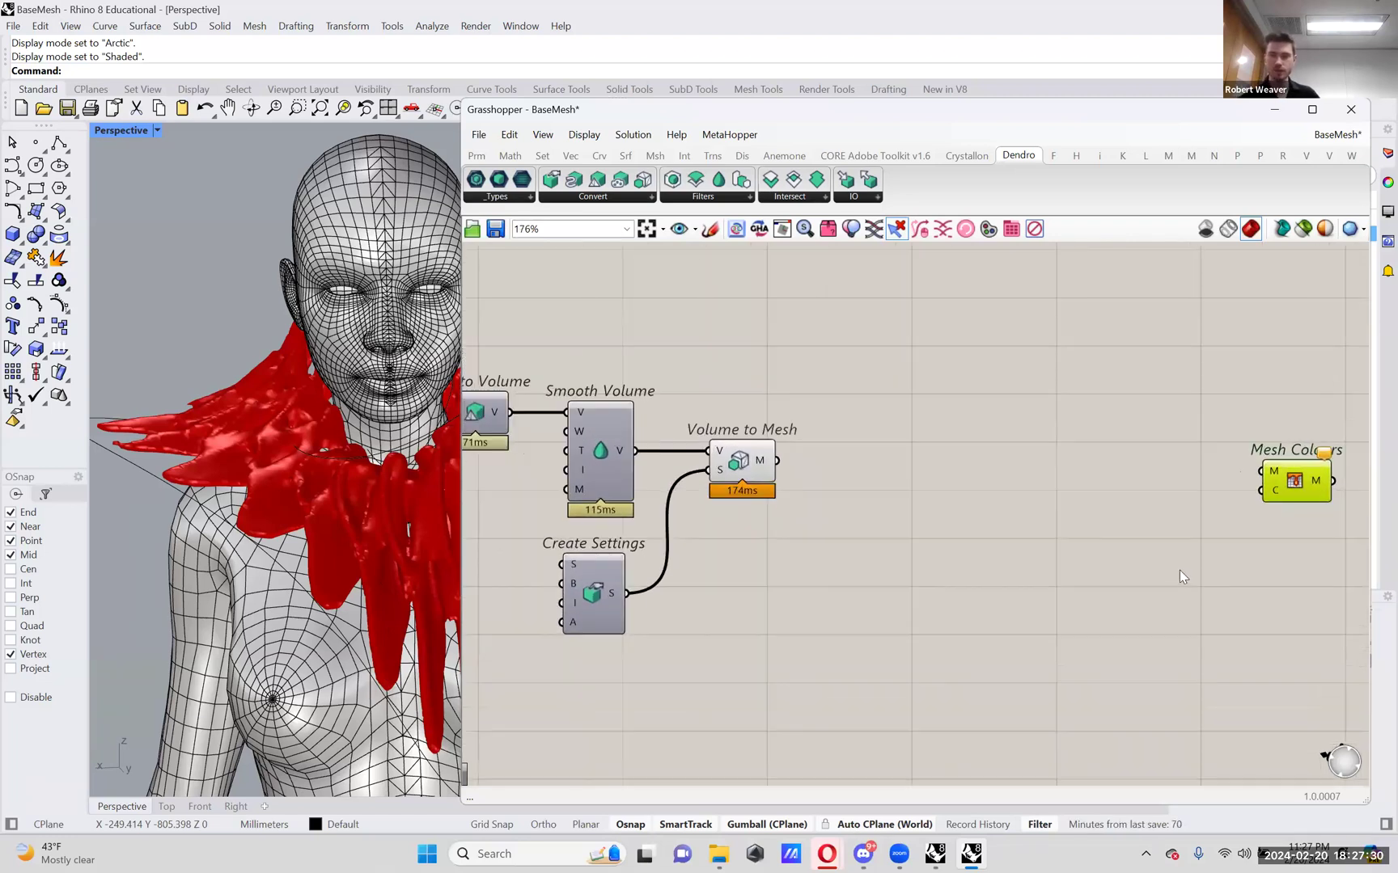
double_click(1176, 569)
text(grad)
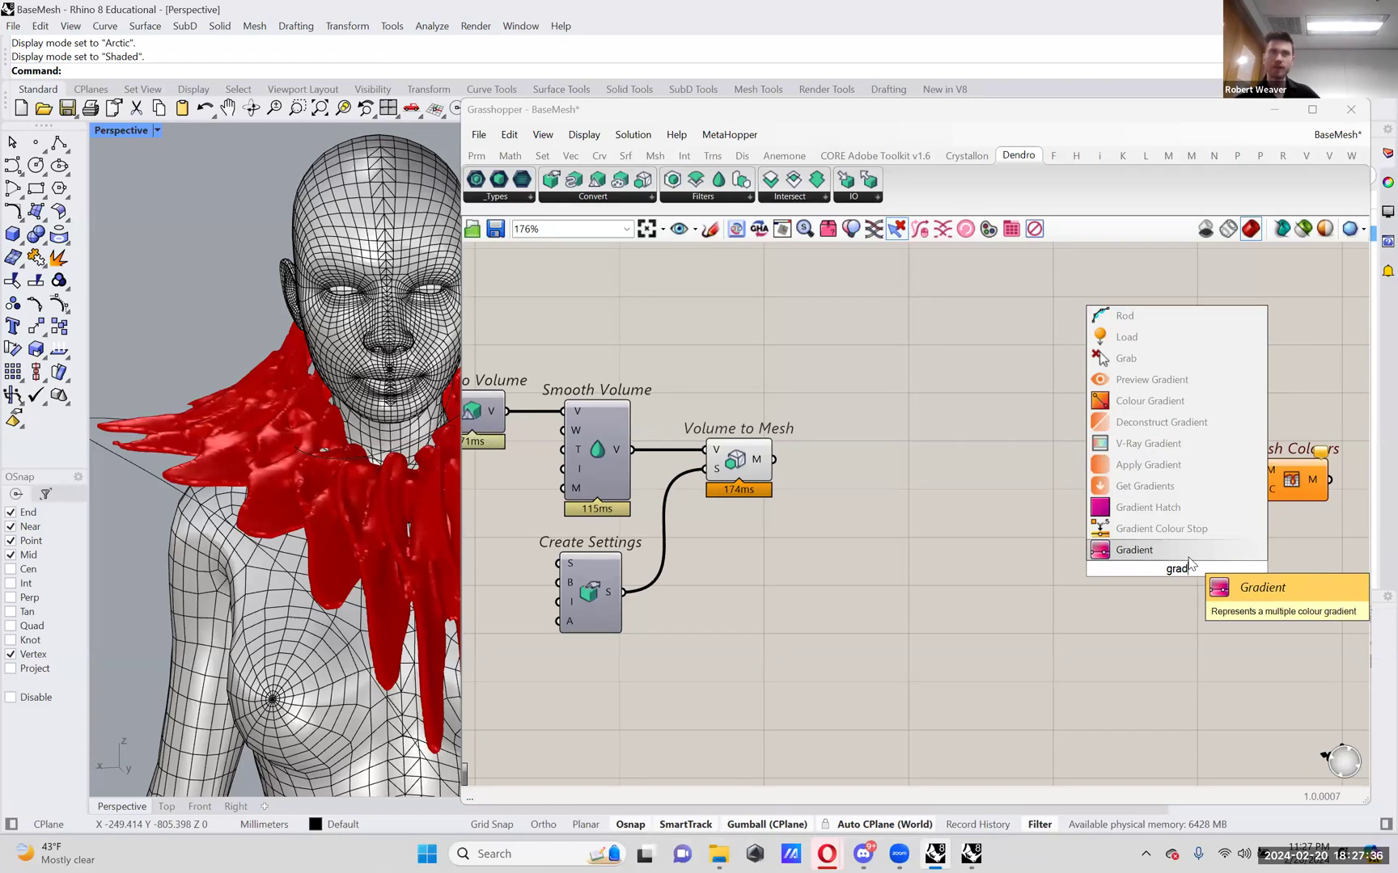
key(Return)
drag(1189, 564, 1099, 588)
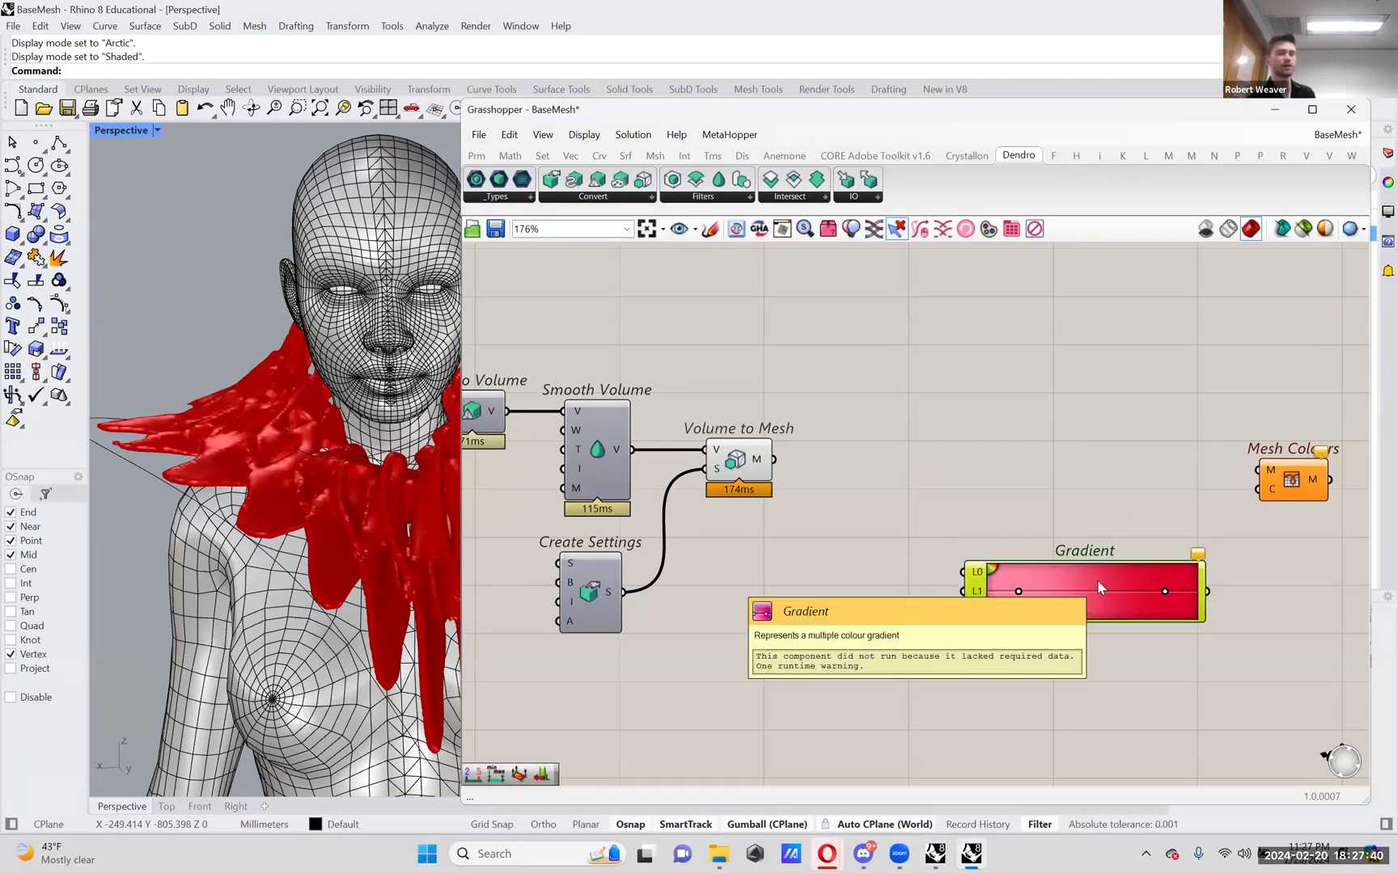
double_click(1119, 513)
text(swat)
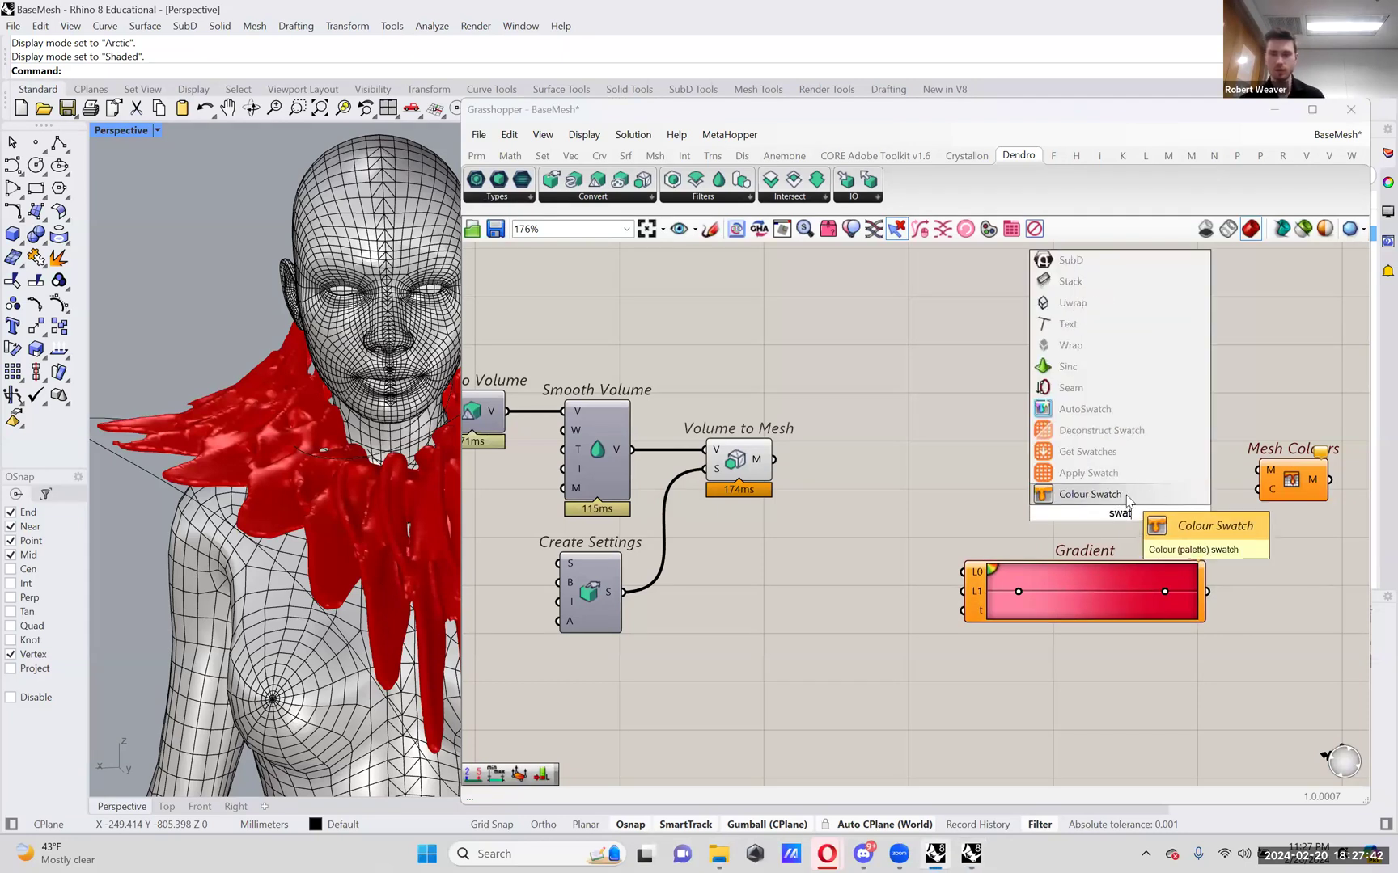
key(Return)
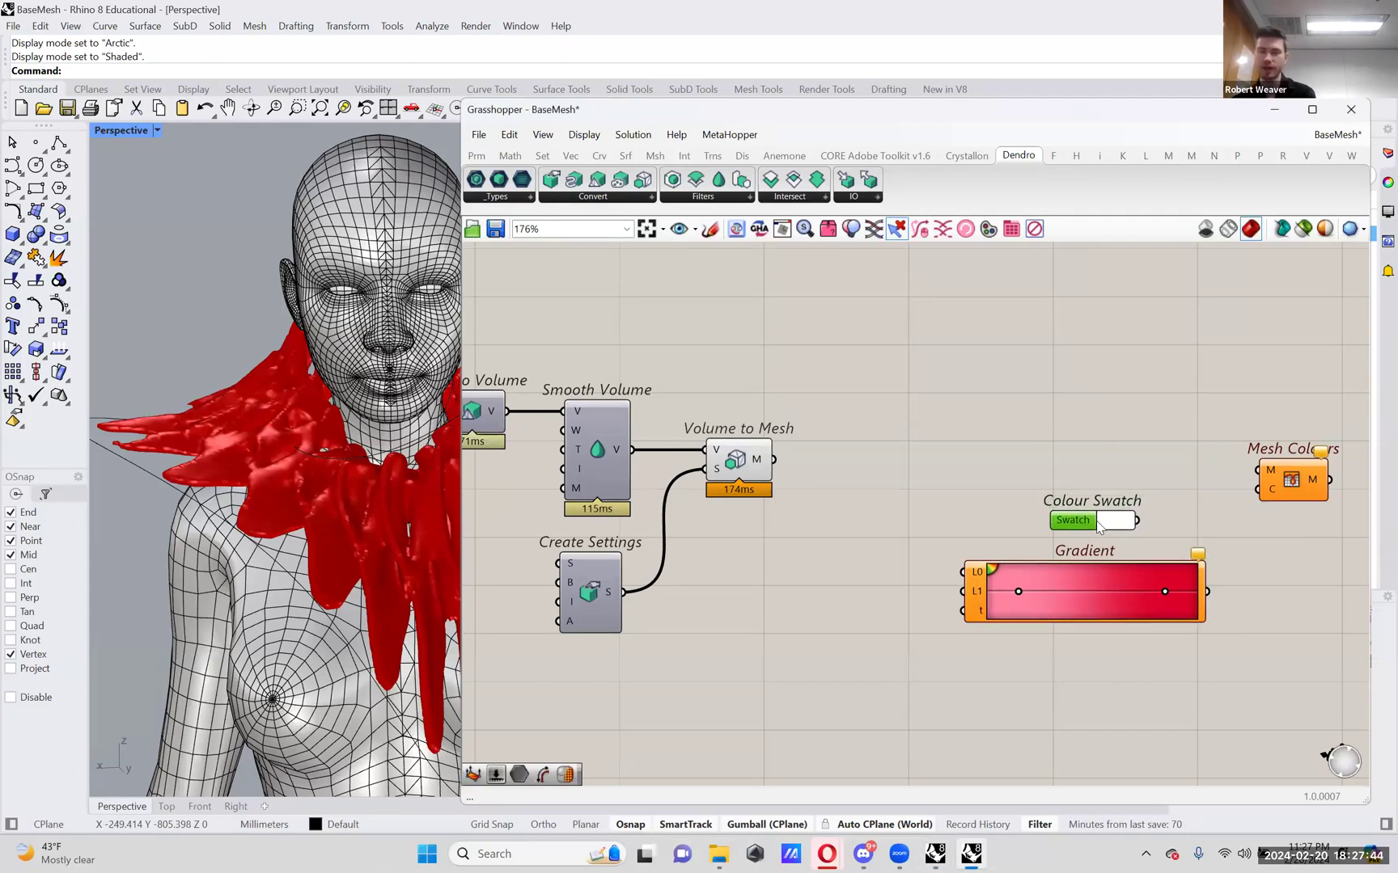
key(Delete)
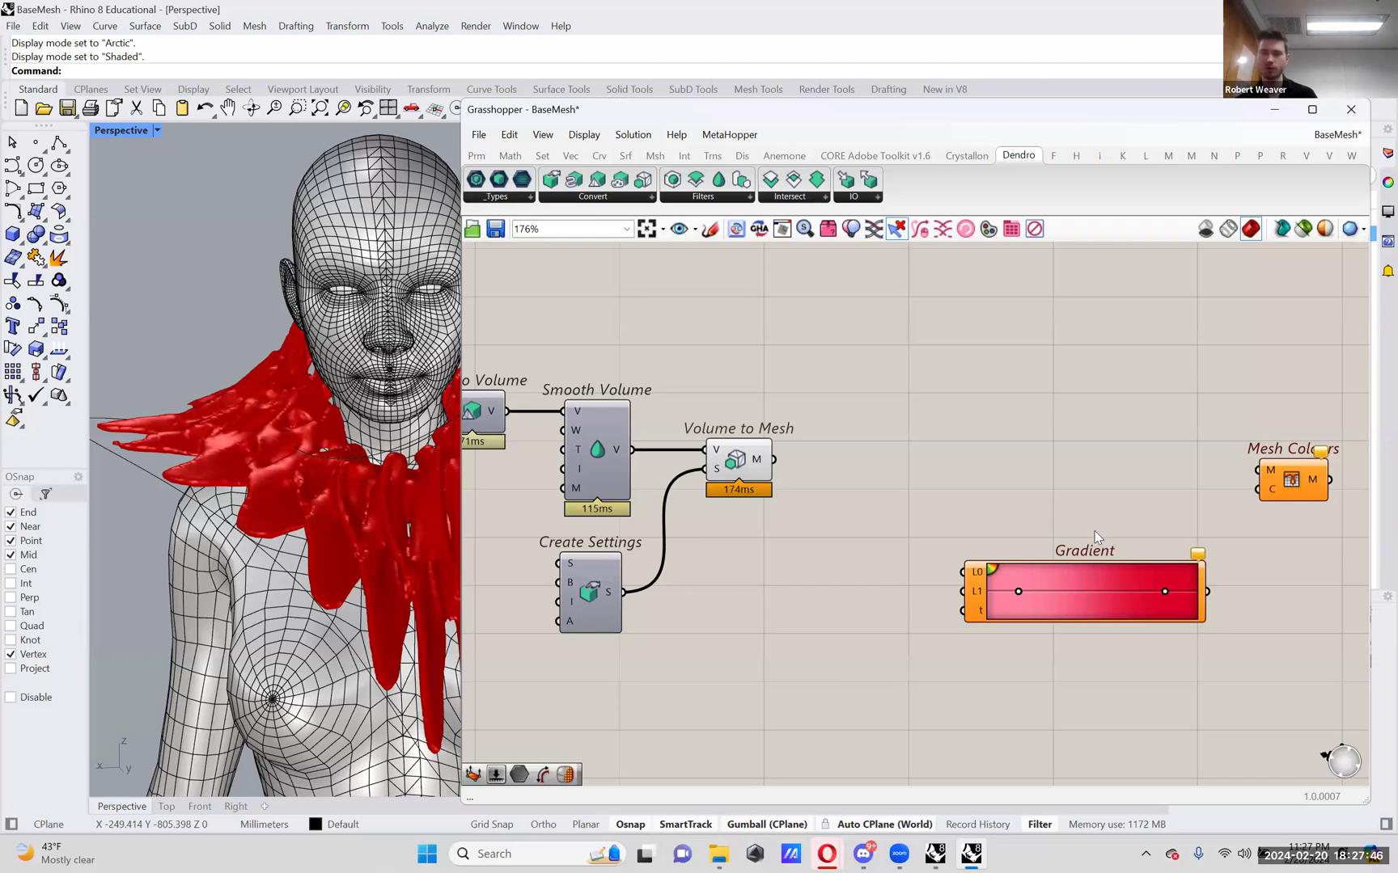
- Shift Mesh Colours slightly right and move the Gradient component closer beneath it
mouse_move(1101, 572)
mouse_down()
mouse_move(1136, 569)
mouse_move(1102, 576)
mouse_up()
drag(1265, 491, 1286, 490)
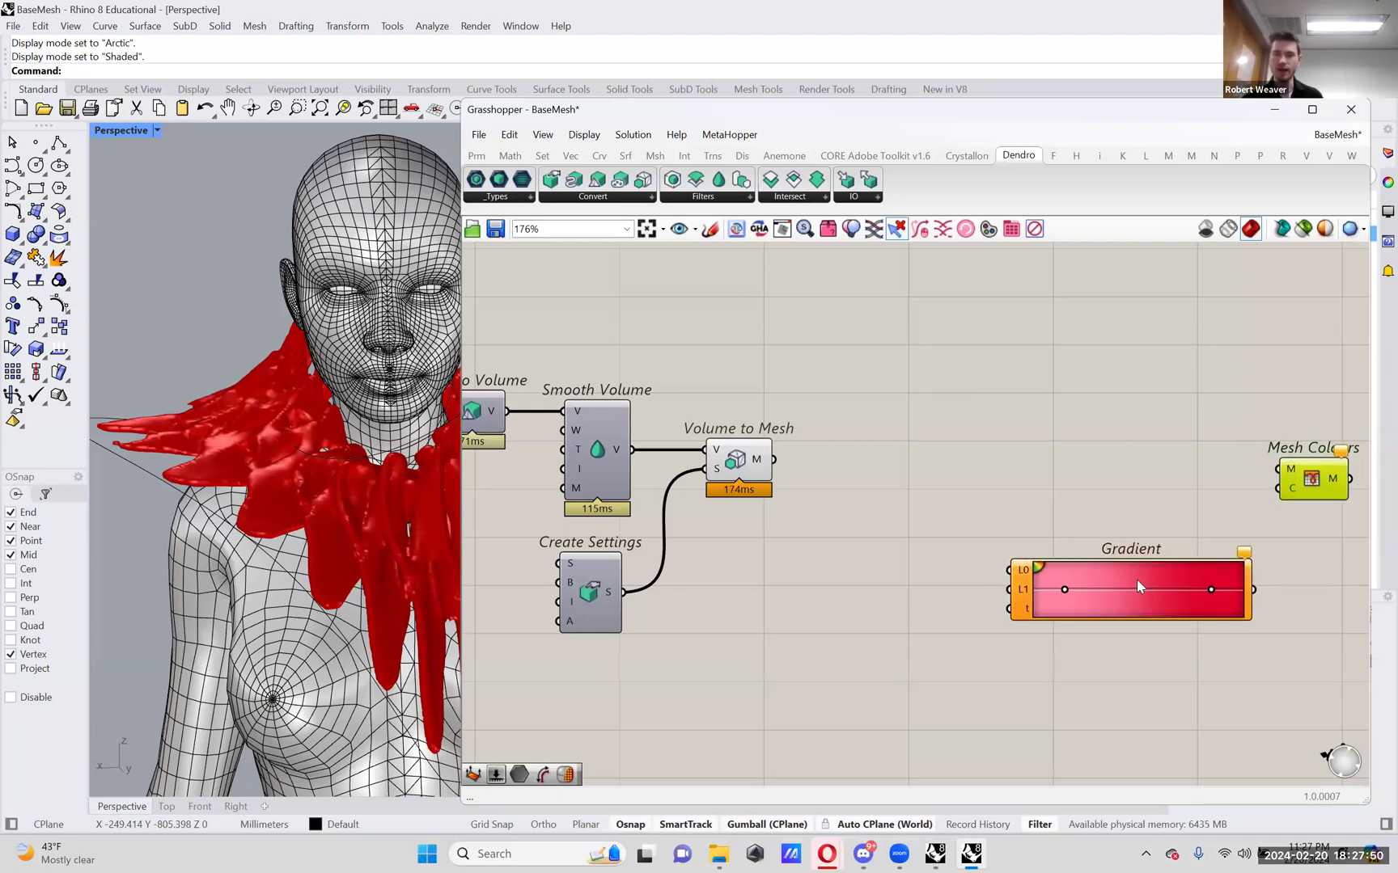
drag(1139, 578, 1157, 567)
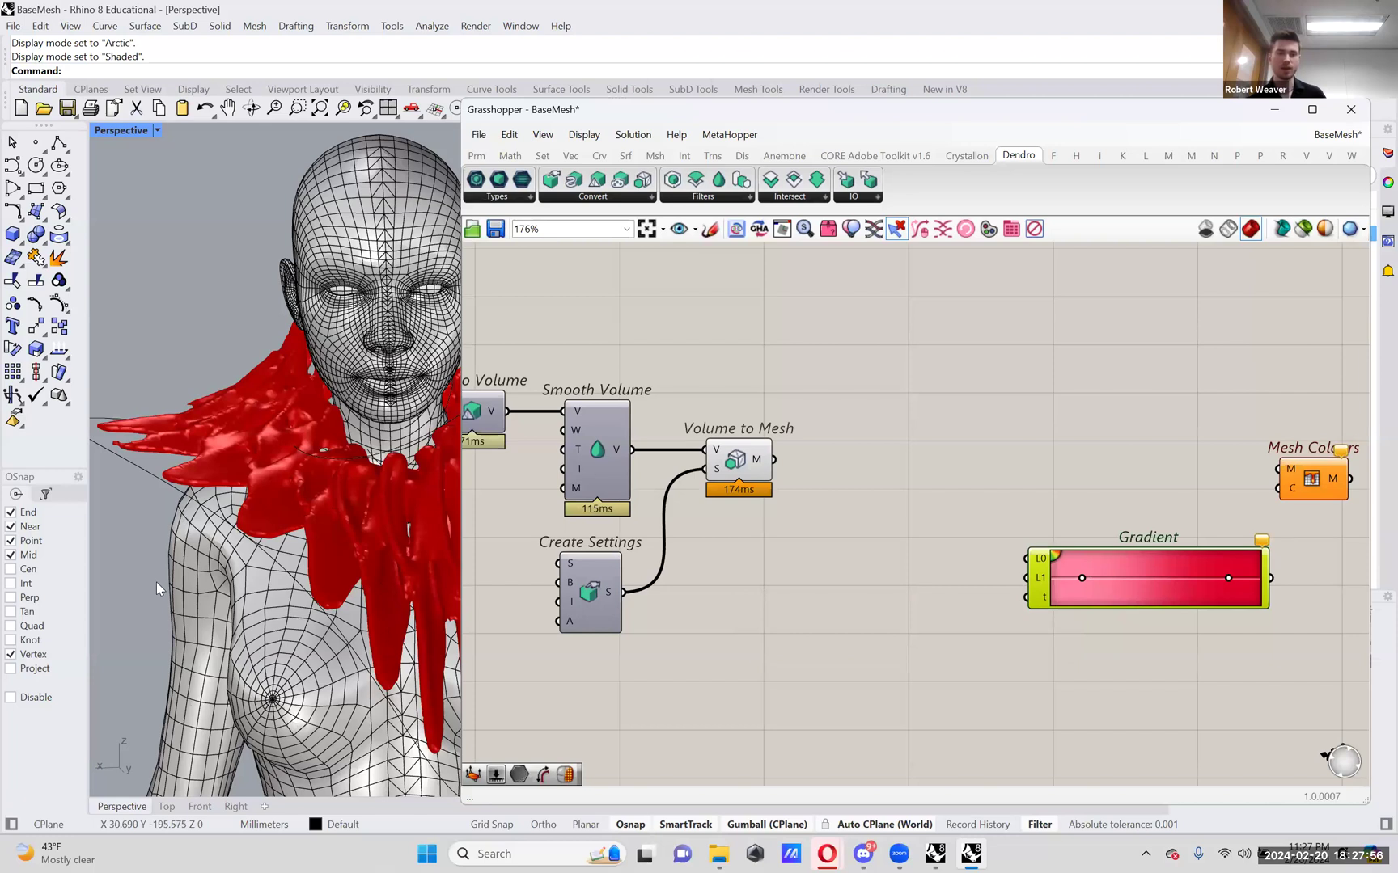
- Select the open curve that follows the collar's neckline up to its pointed tip in the Rhino viewport
right_drag(216, 509, 304, 528)
scroll(339, 489, up, 2)
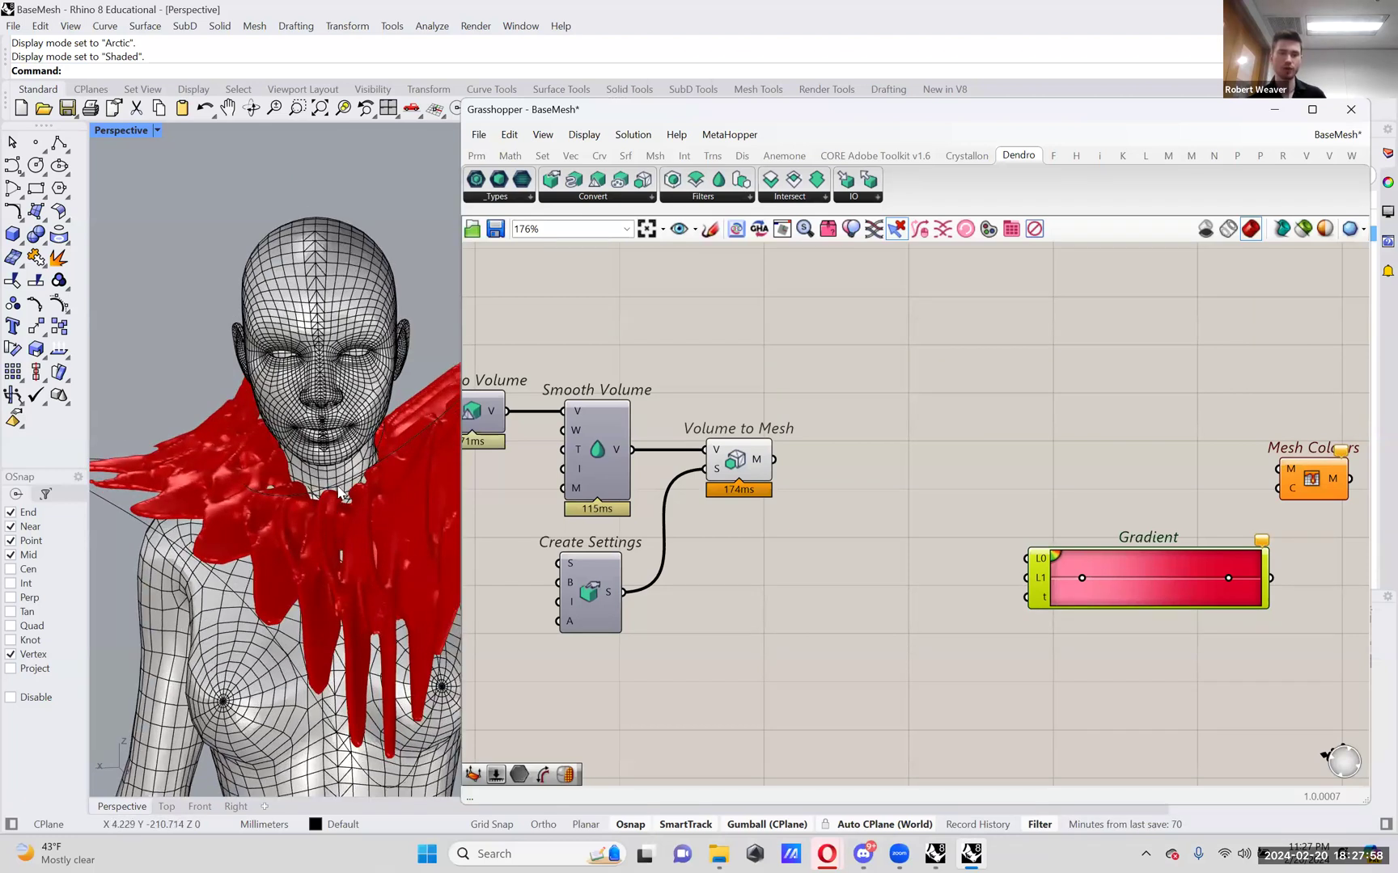
click(340, 485)
scroll(316, 515, down, 2)
right_drag(316, 516, 352, 512)
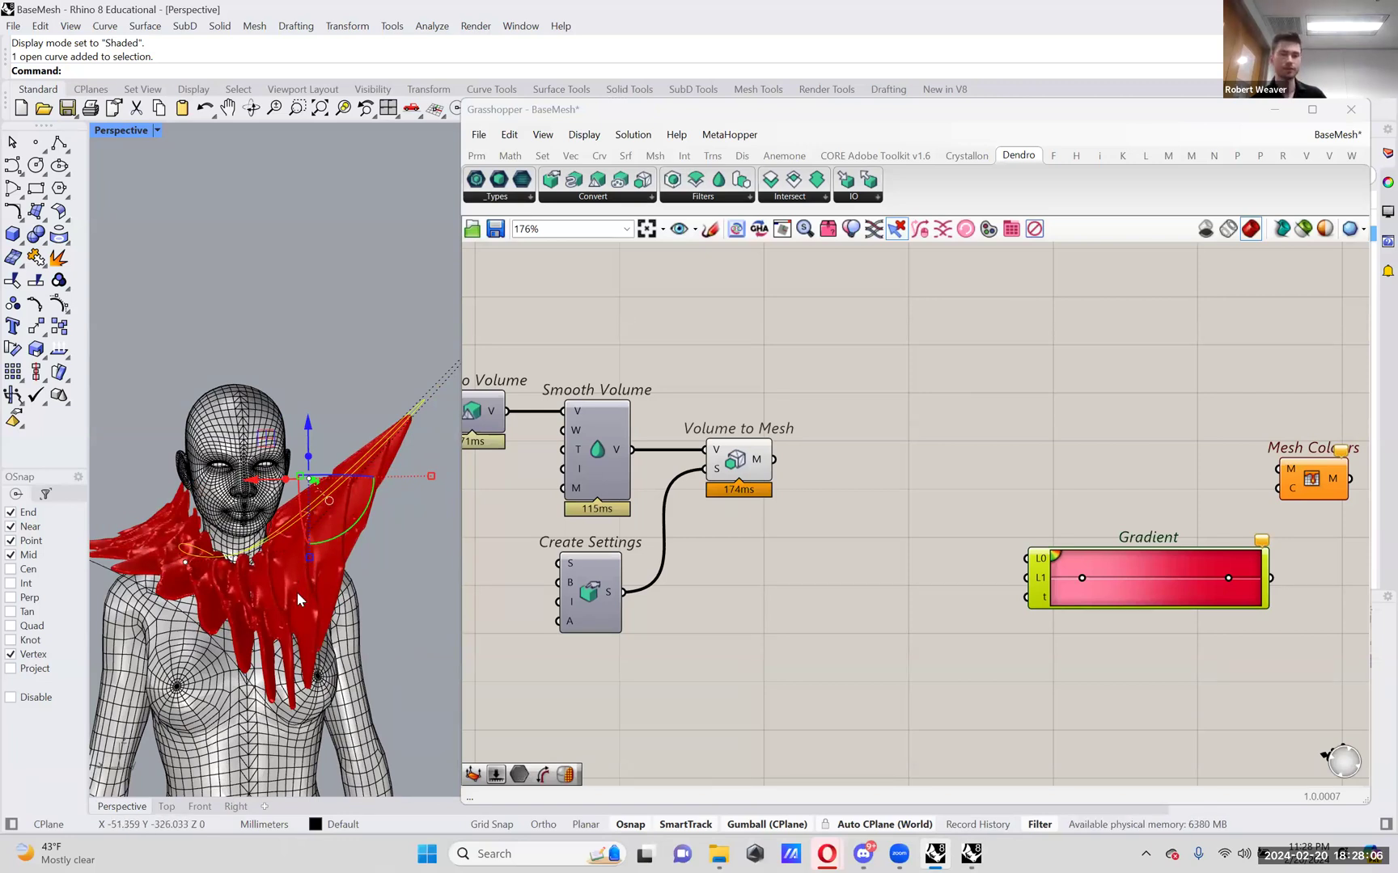
scroll(298, 598, up, 1)
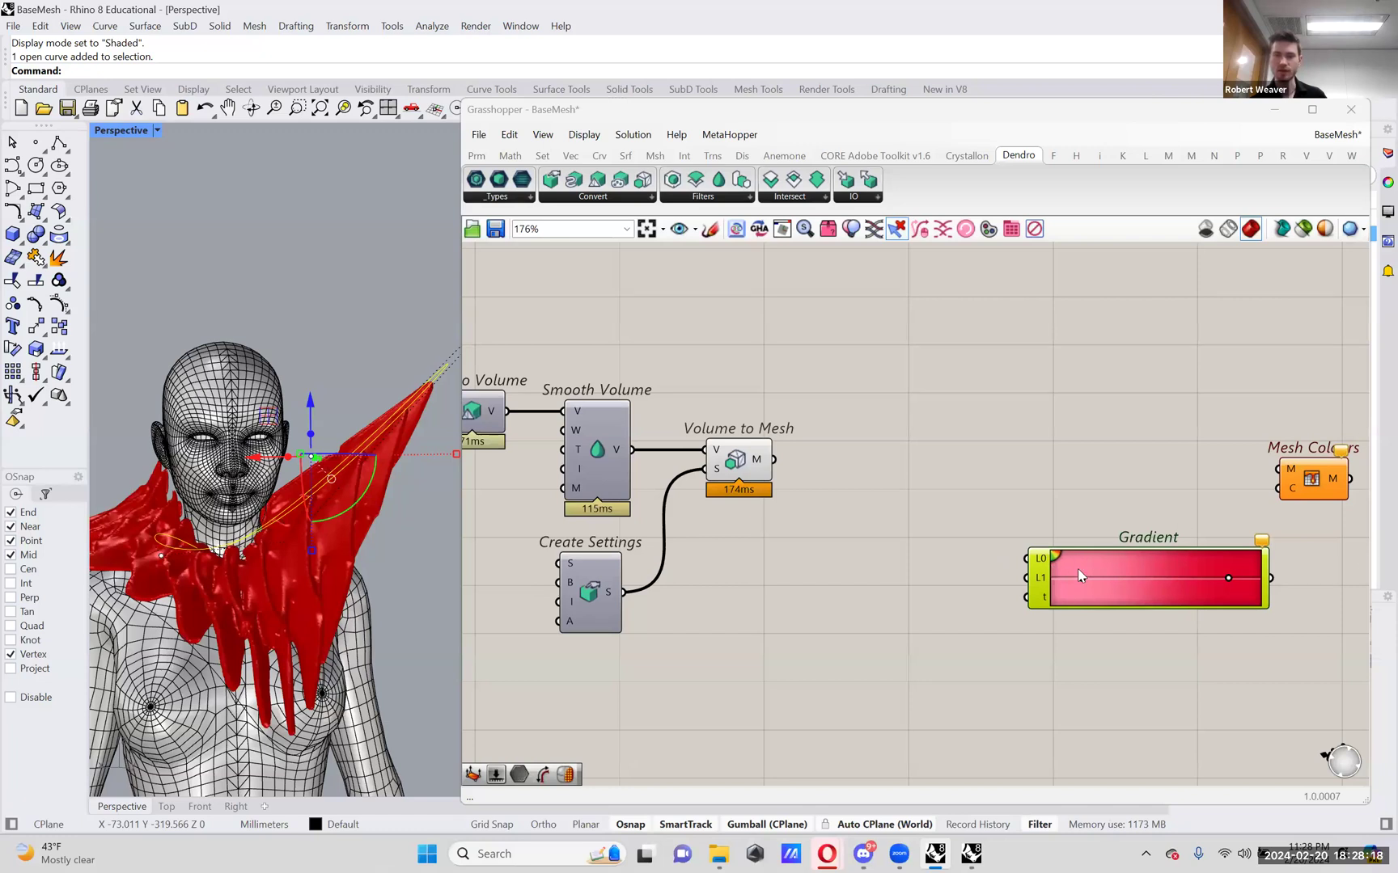
- Add a Curve parameter below the Volume to Mesh component
right_drag(829, 533, 835, 533)
double_click(836, 535)
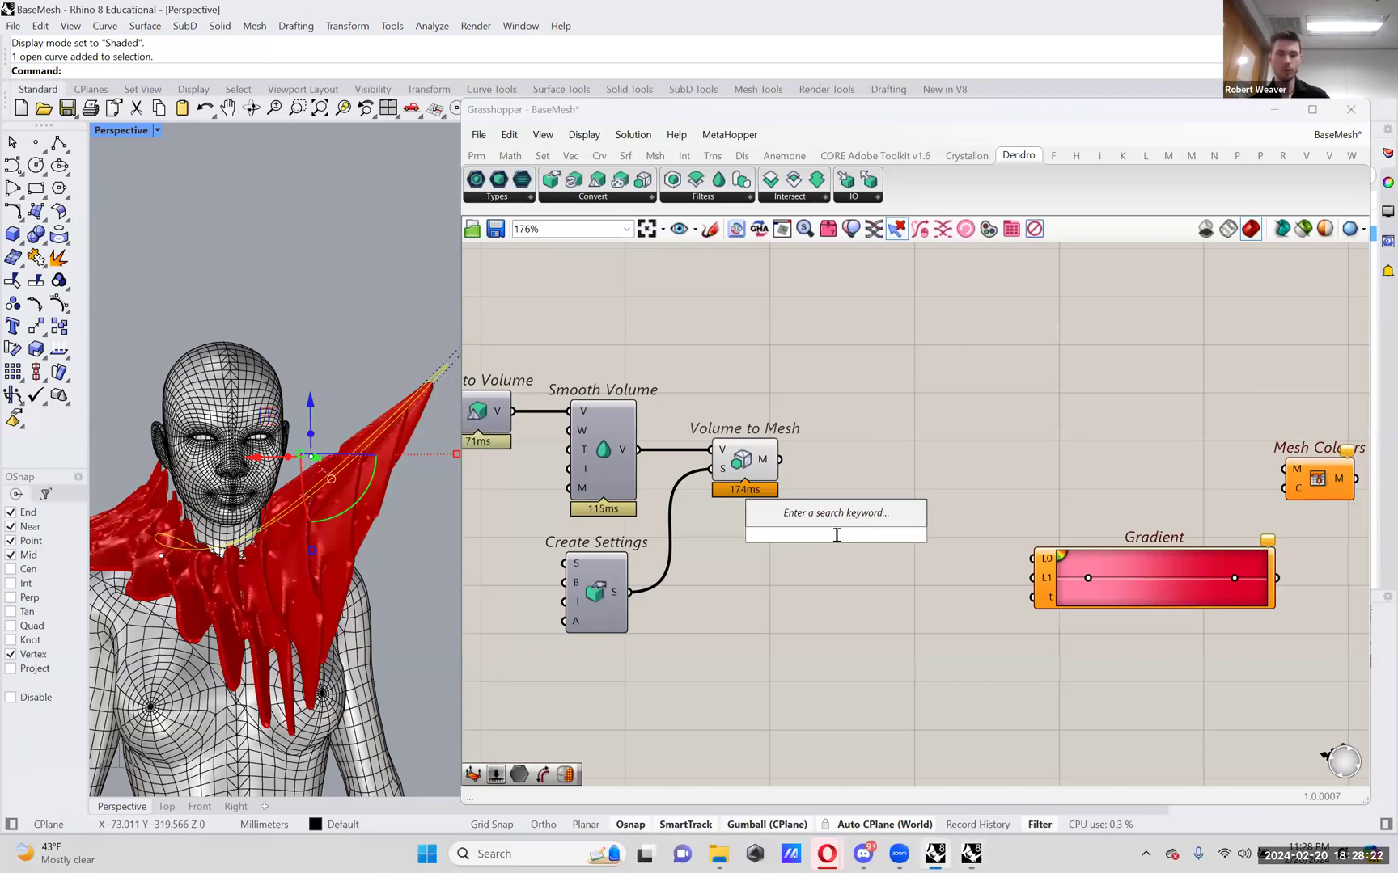
text(crv)
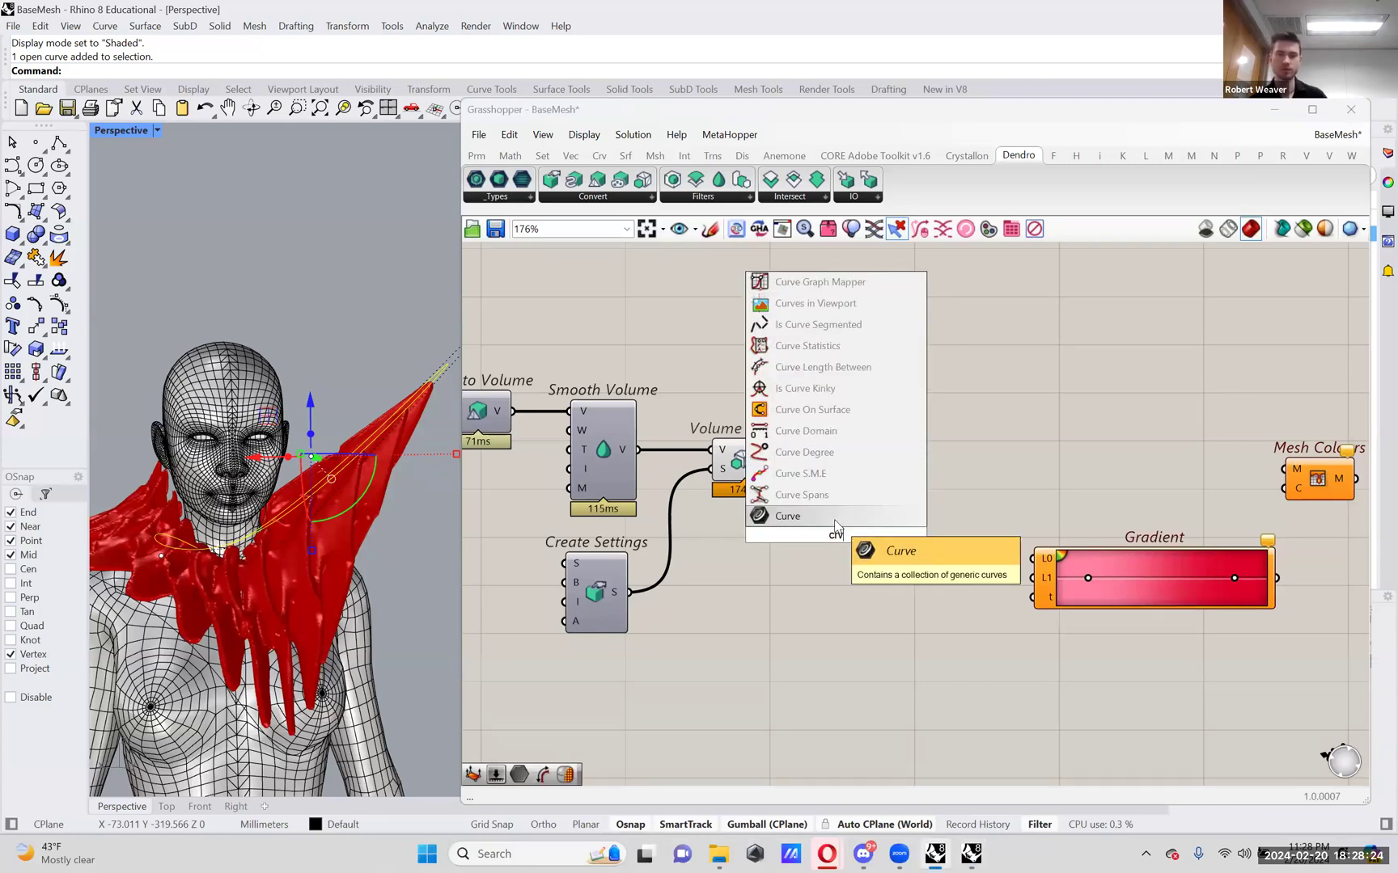
click(835, 521)
drag(836, 534, 781, 564)
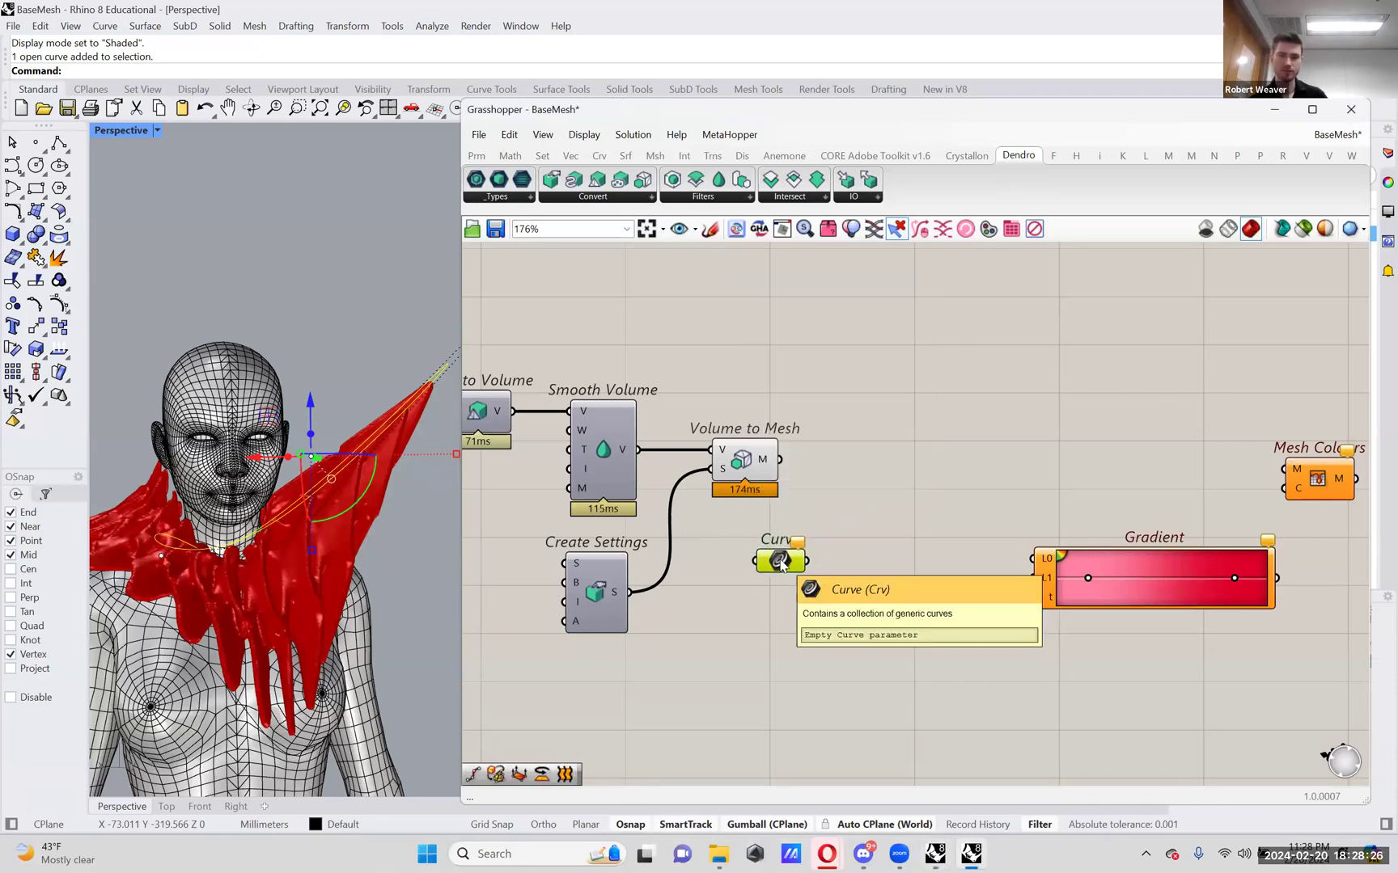
- Reference the selected neckline curve in the Curve parameter, deselect it in Rhino, and reposition the parameter beneath Volume to Mesh
right_click(781, 563)
click(833, 715)
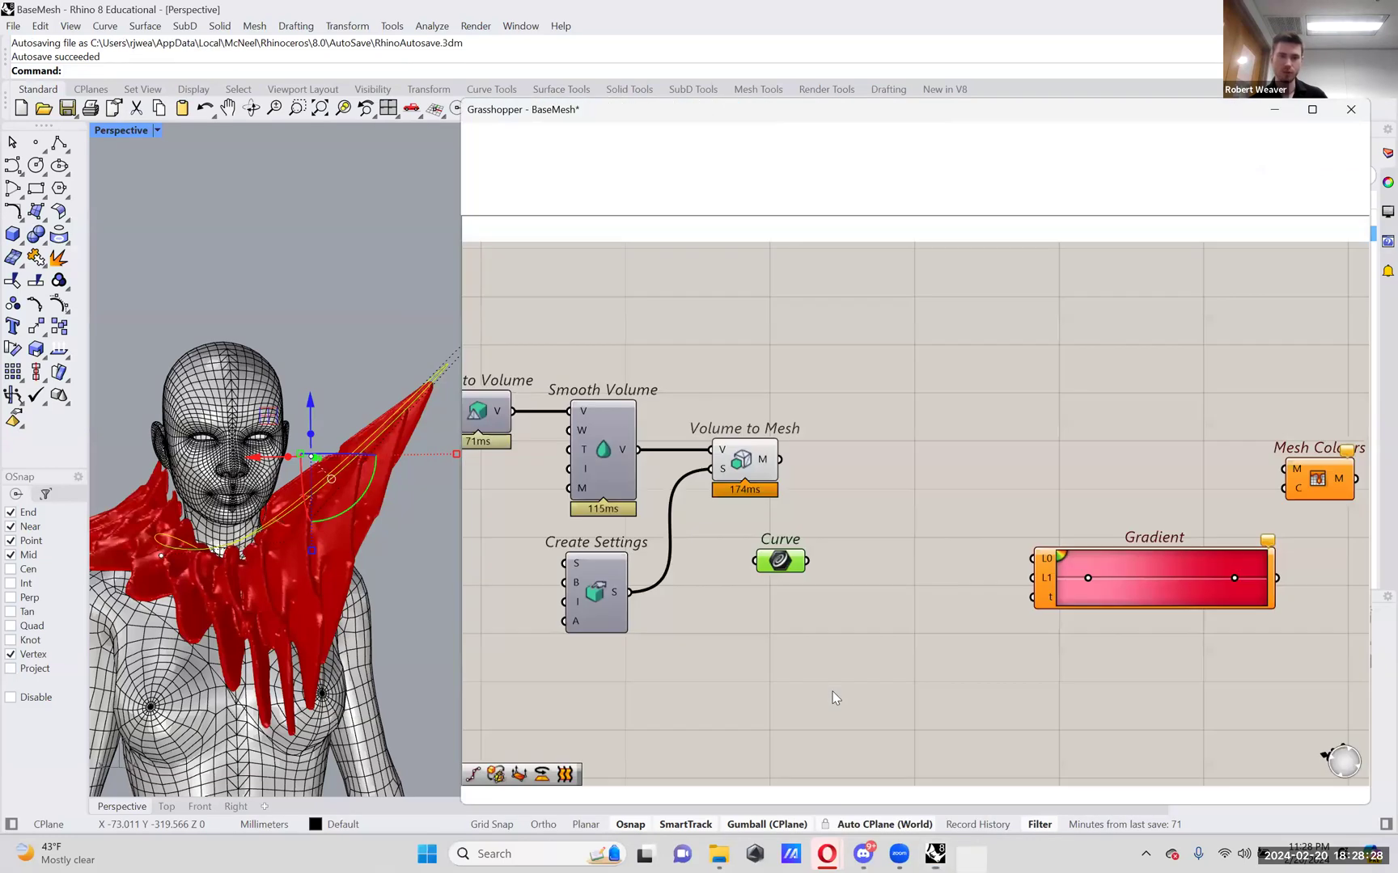
click(364, 336)
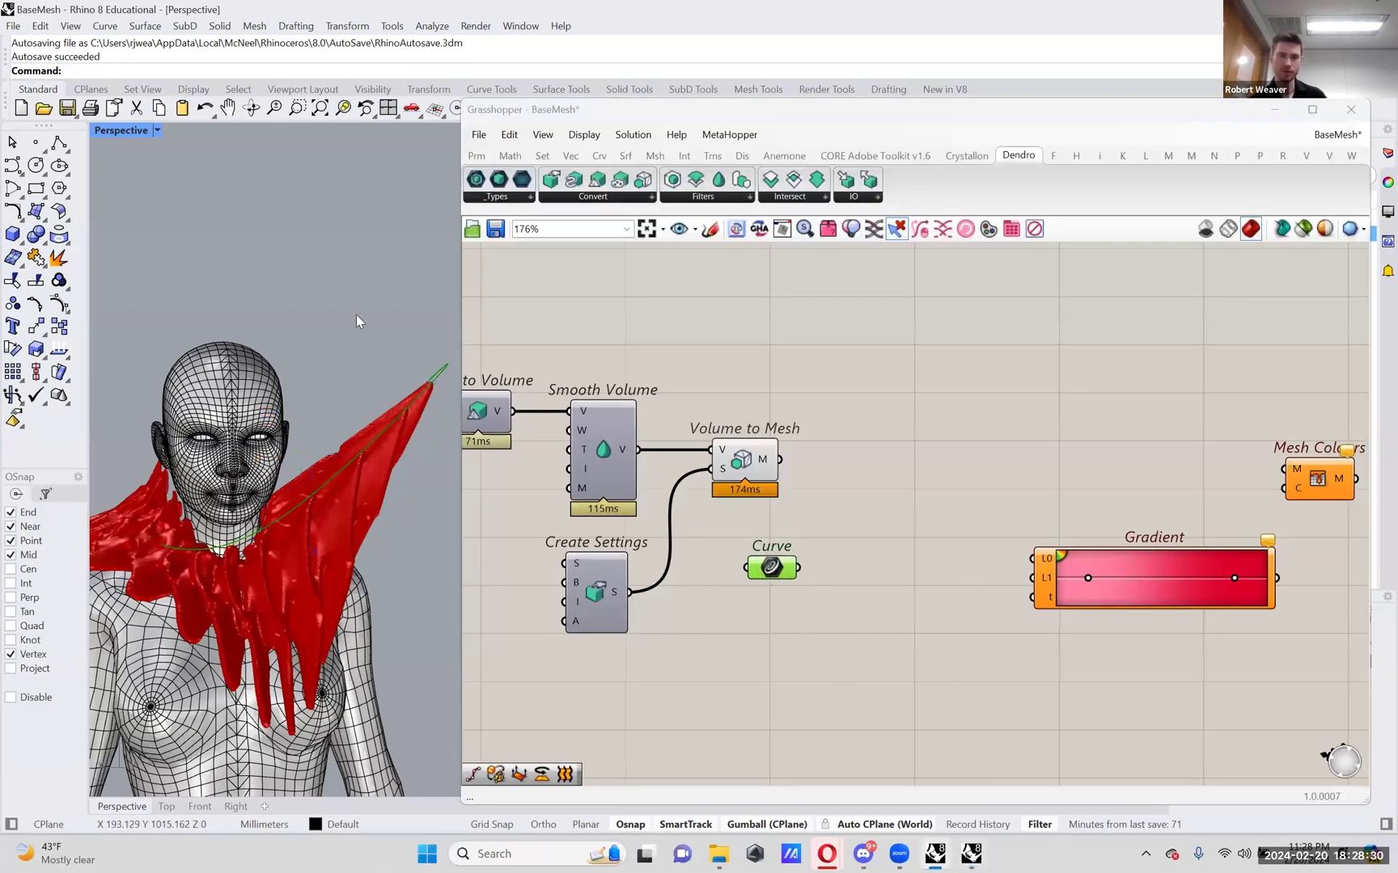
click(744, 477)
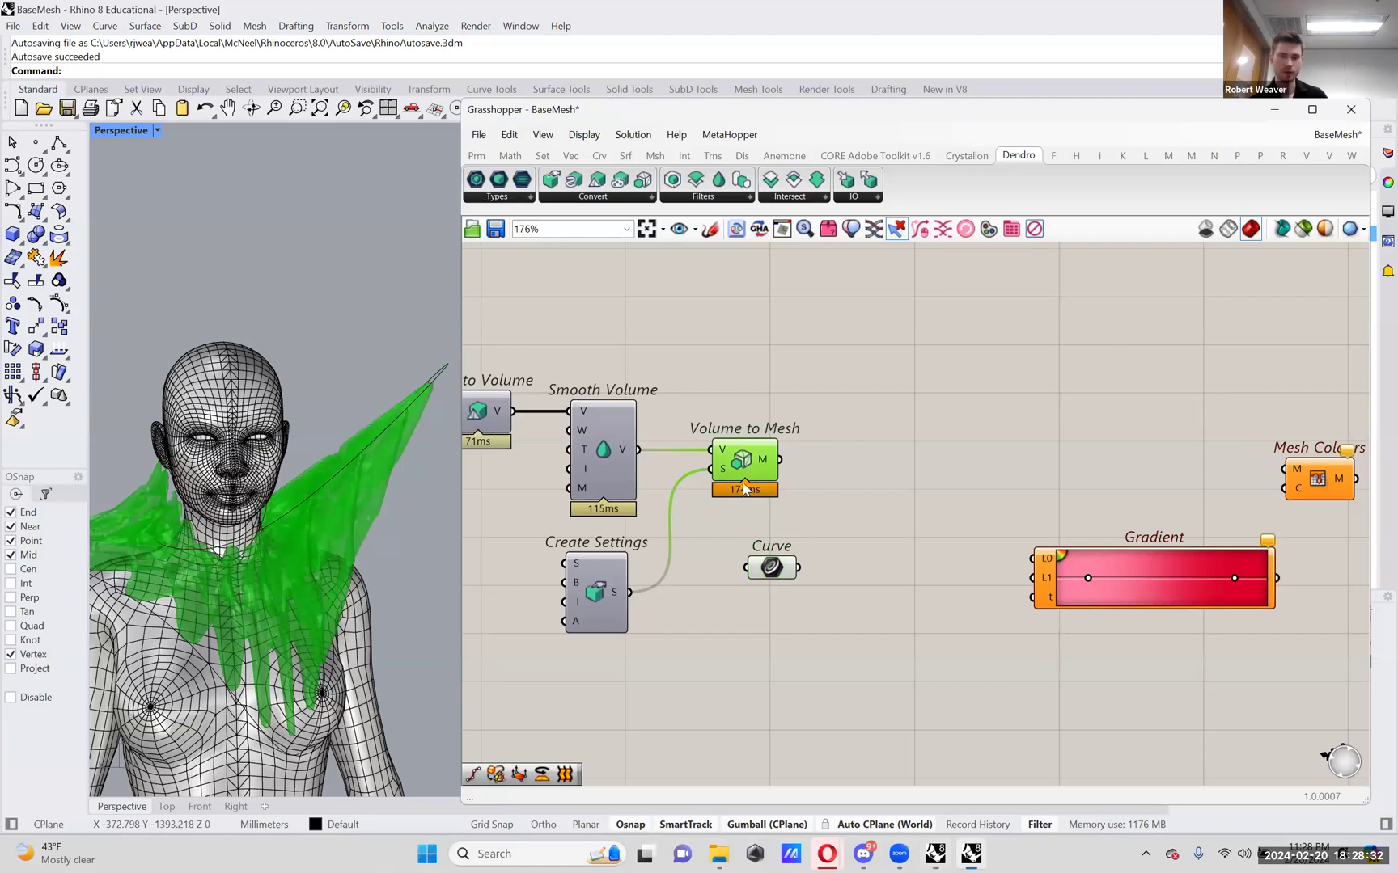
drag(774, 570, 761, 564)
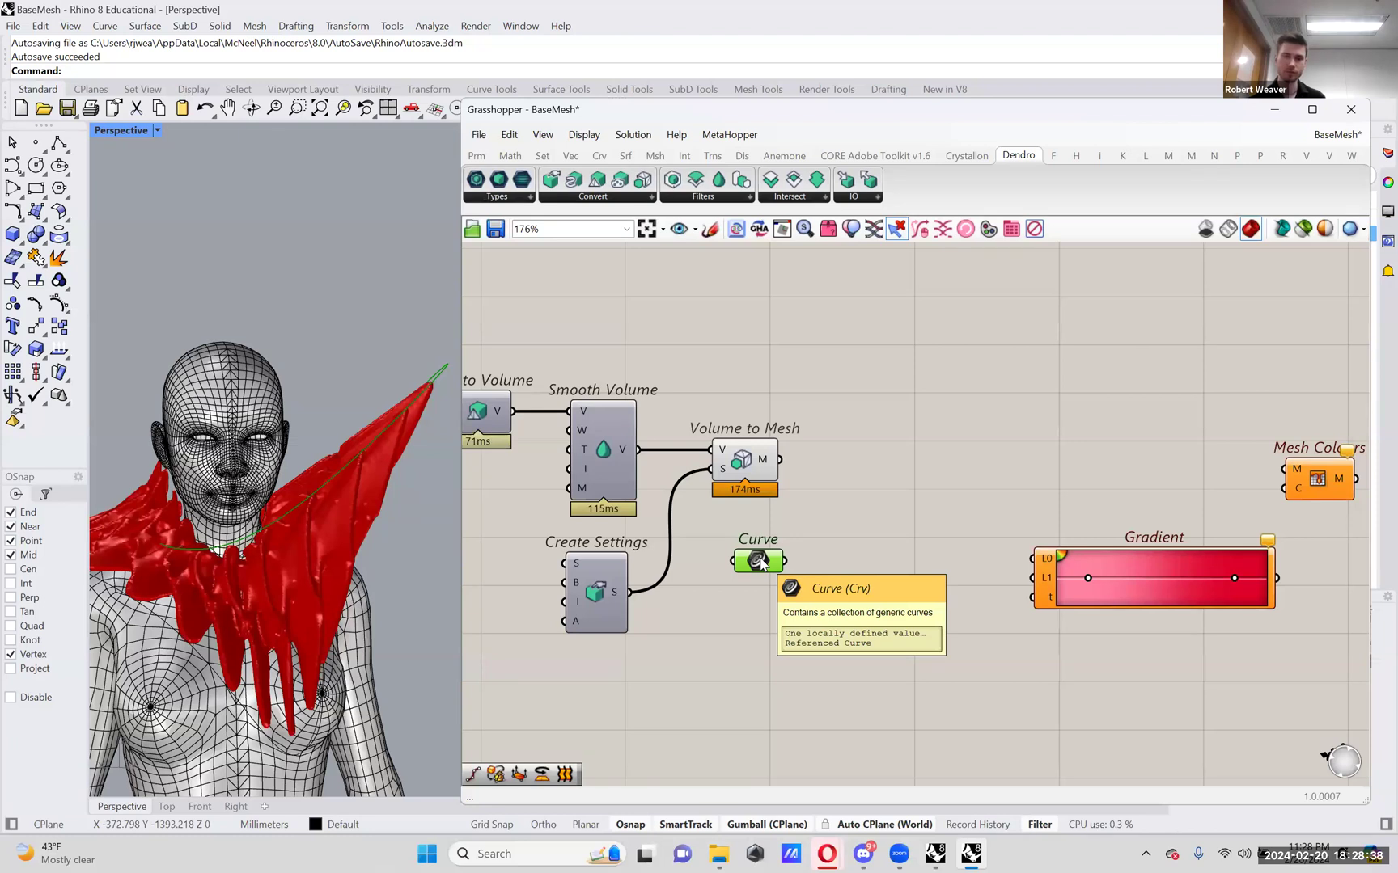
- Add a Deconstruct Mesh component and connect the Volume to Mesh output to its mesh input
click(922, 527)
right_drag(922, 527, 883, 532)
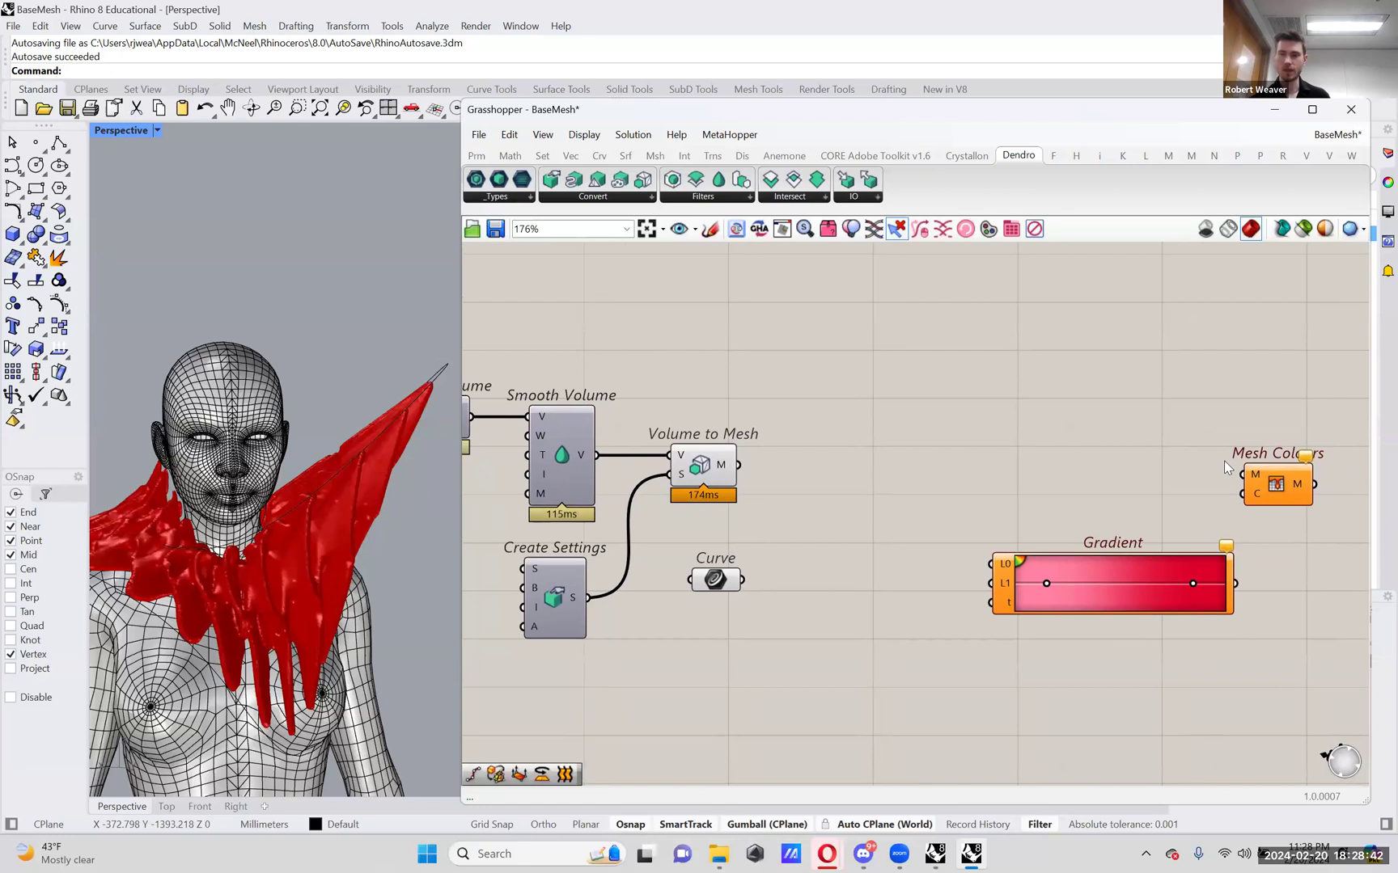
drag(1282, 488, 1287, 488)
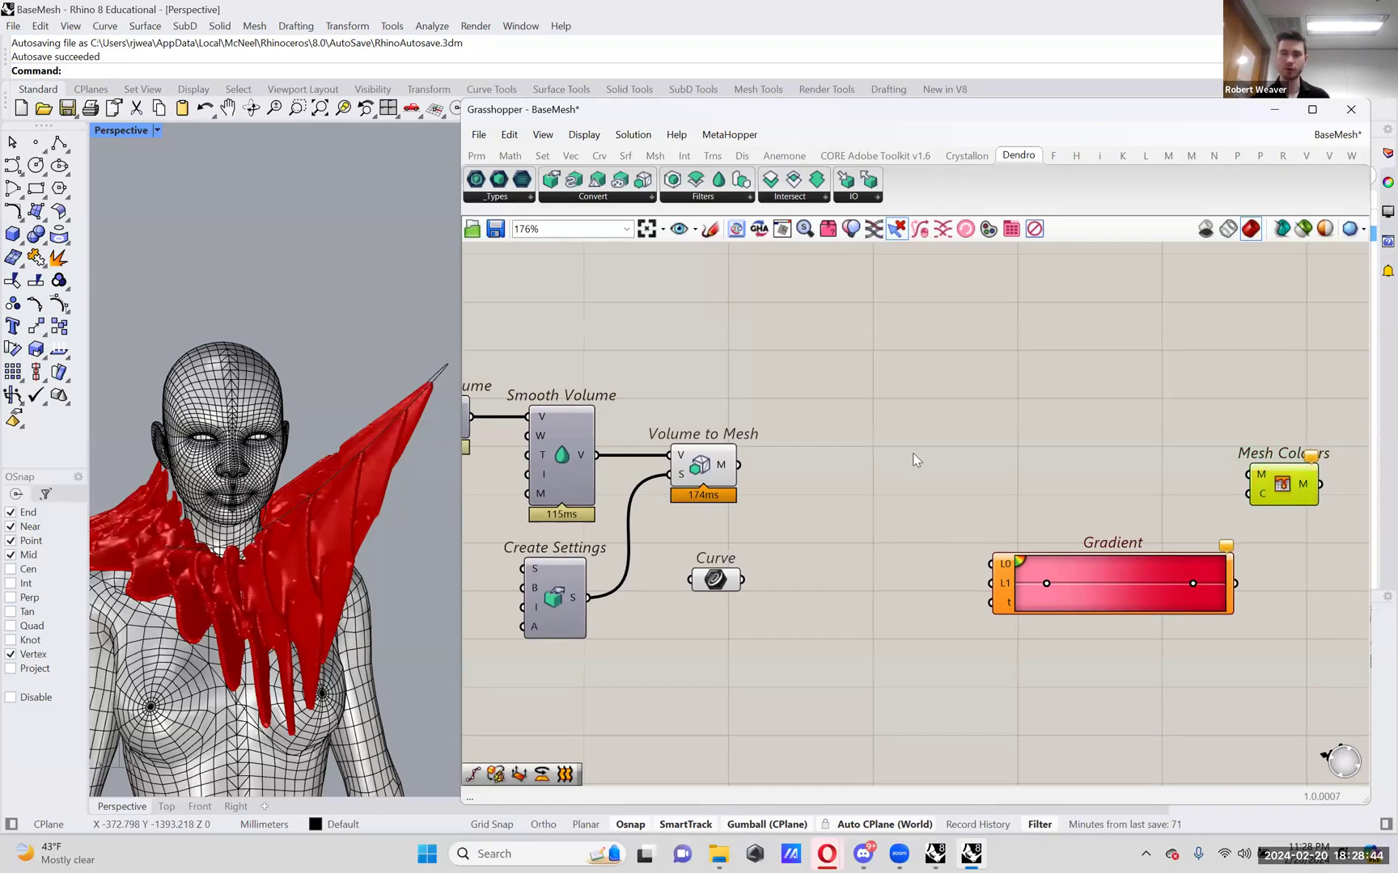
double_click(826, 415)
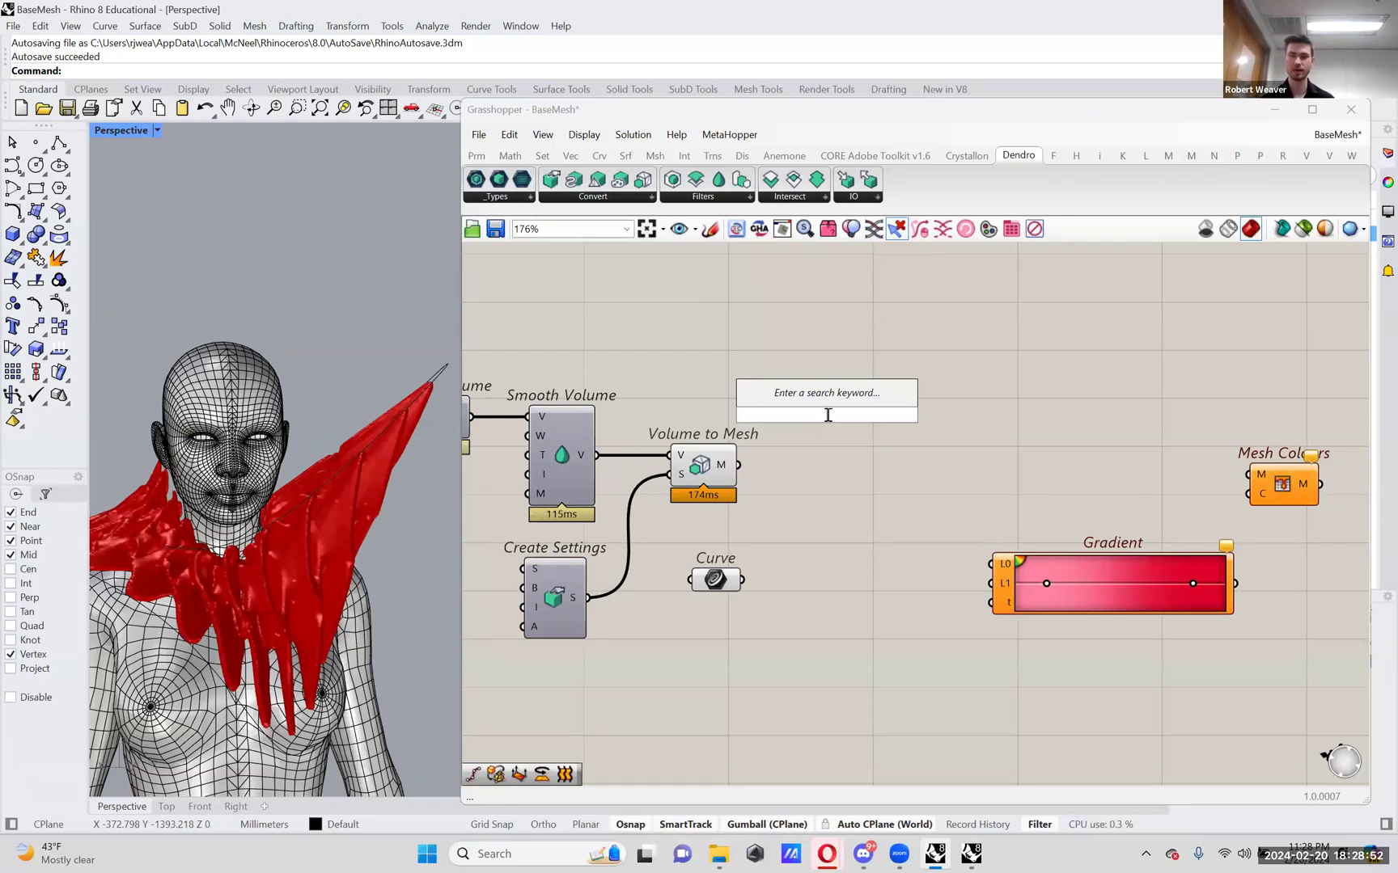
text(dec)
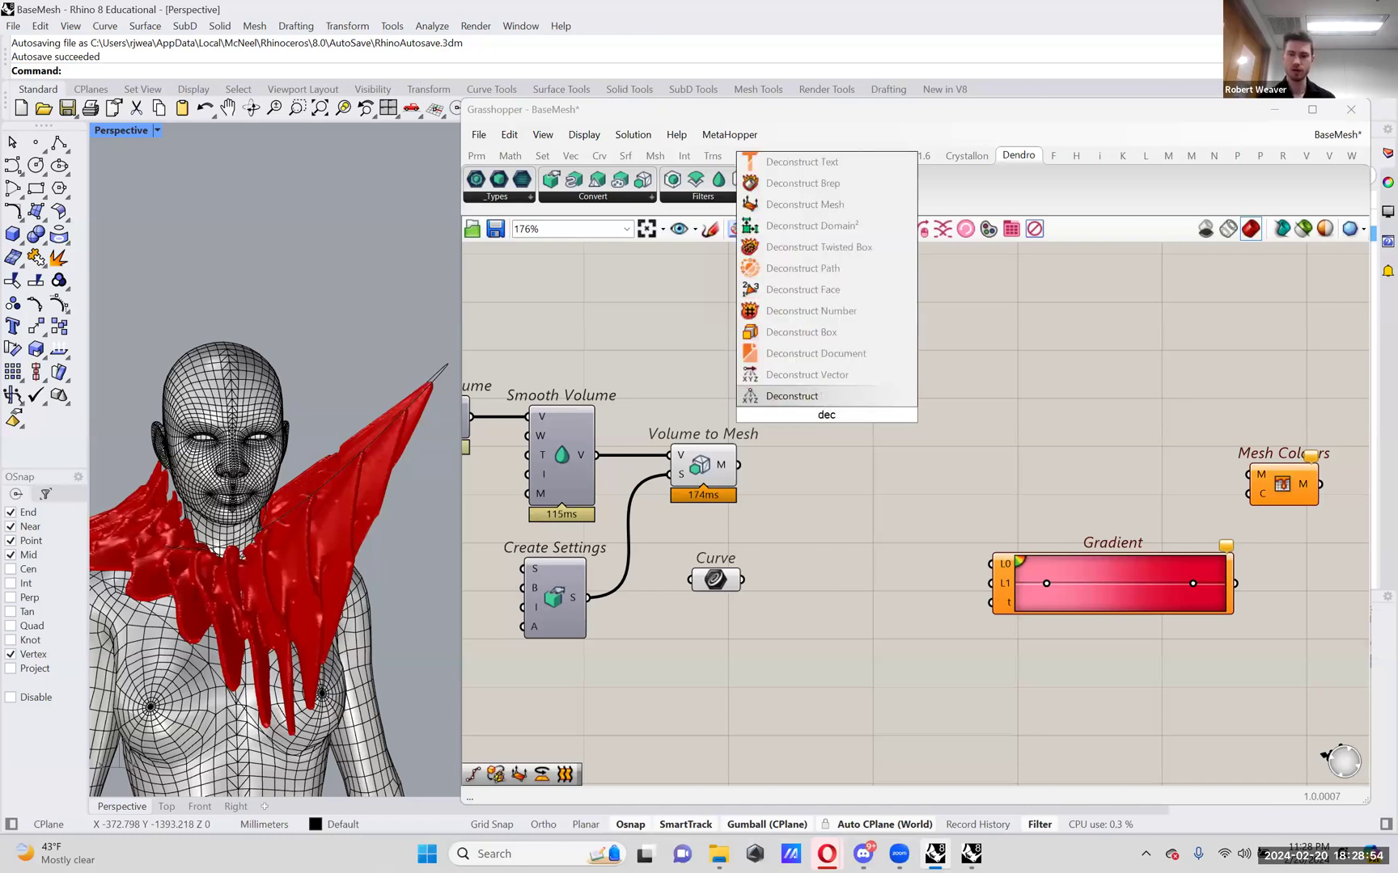
text( mes)
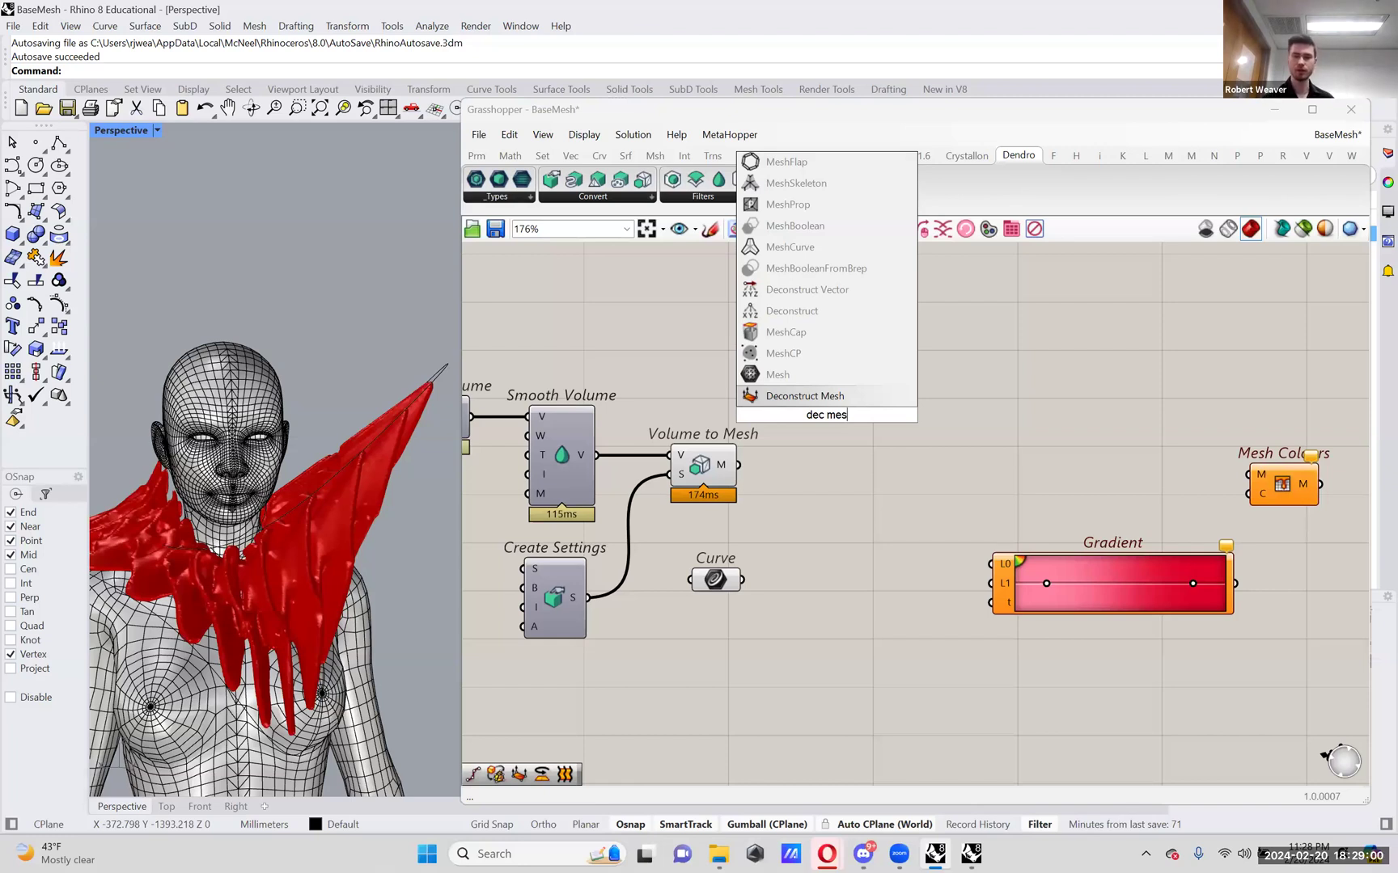
key(Return)
drag(737, 465, 800, 427)
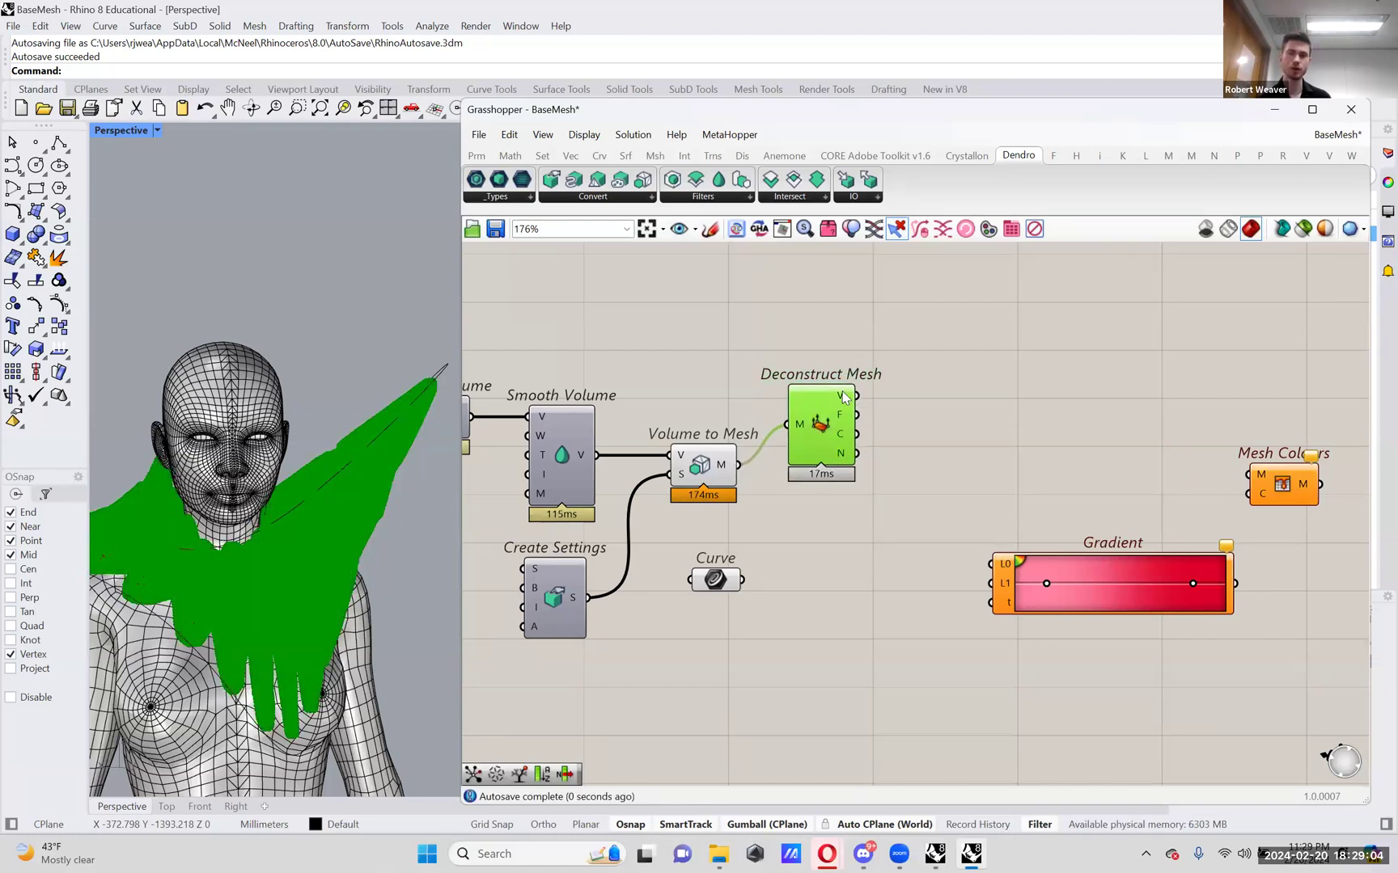
- Align Deconstruct Mesh level with Volume to Mesh and turn off its preview
mouse_move(843, 396)
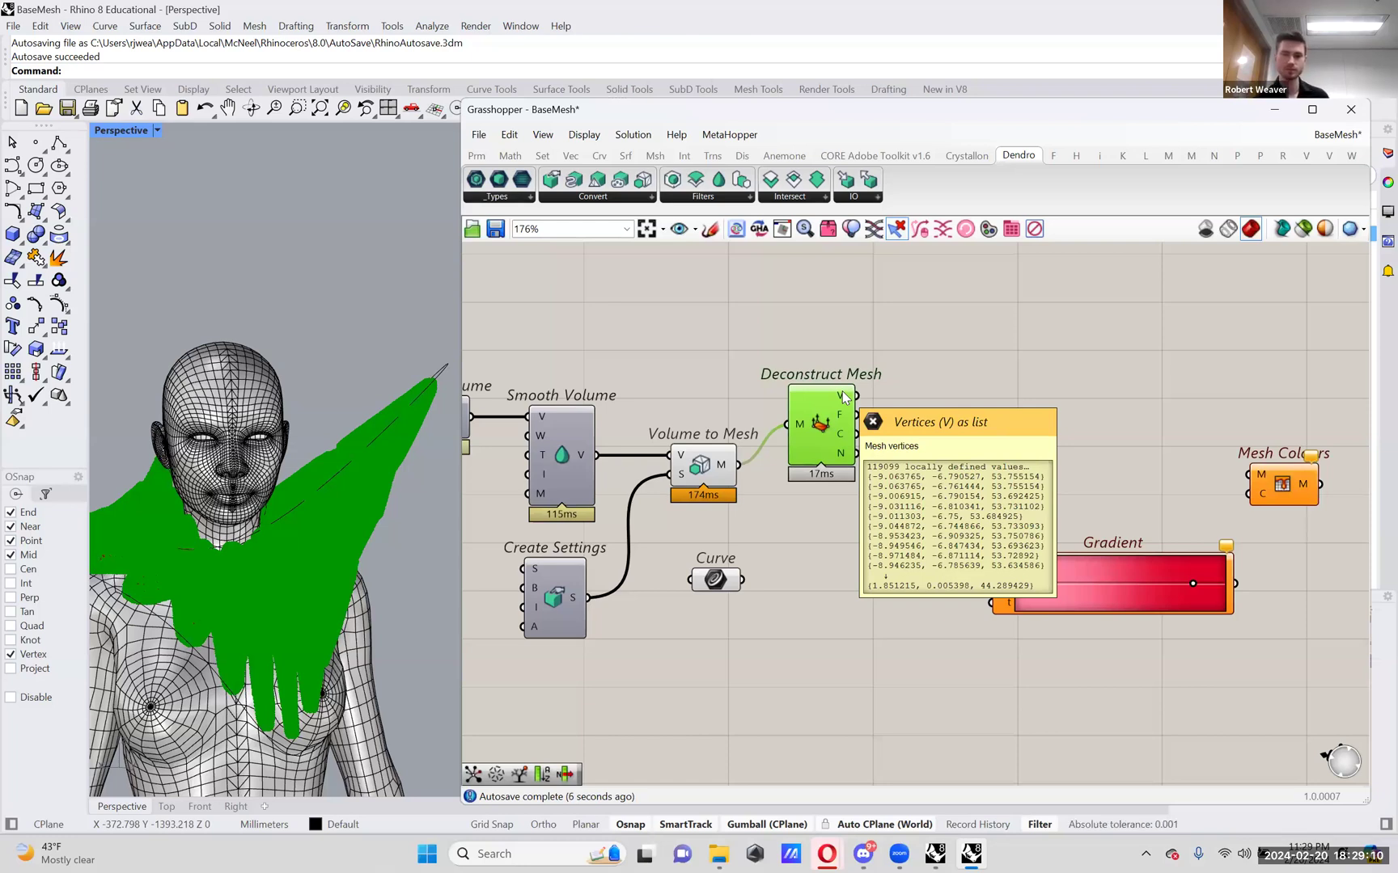
drag(822, 418, 812, 458)
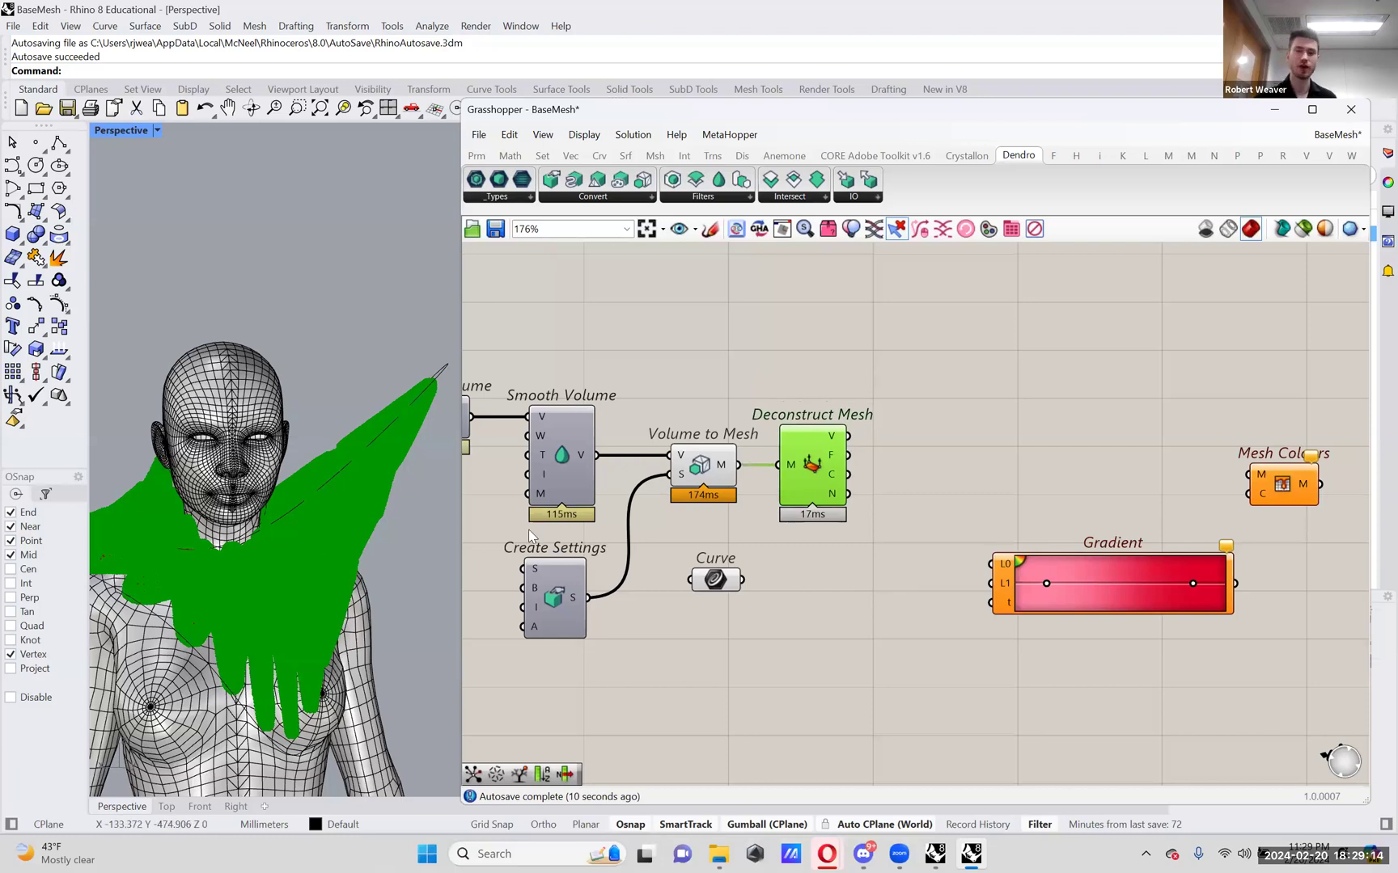
right_click(811, 466)
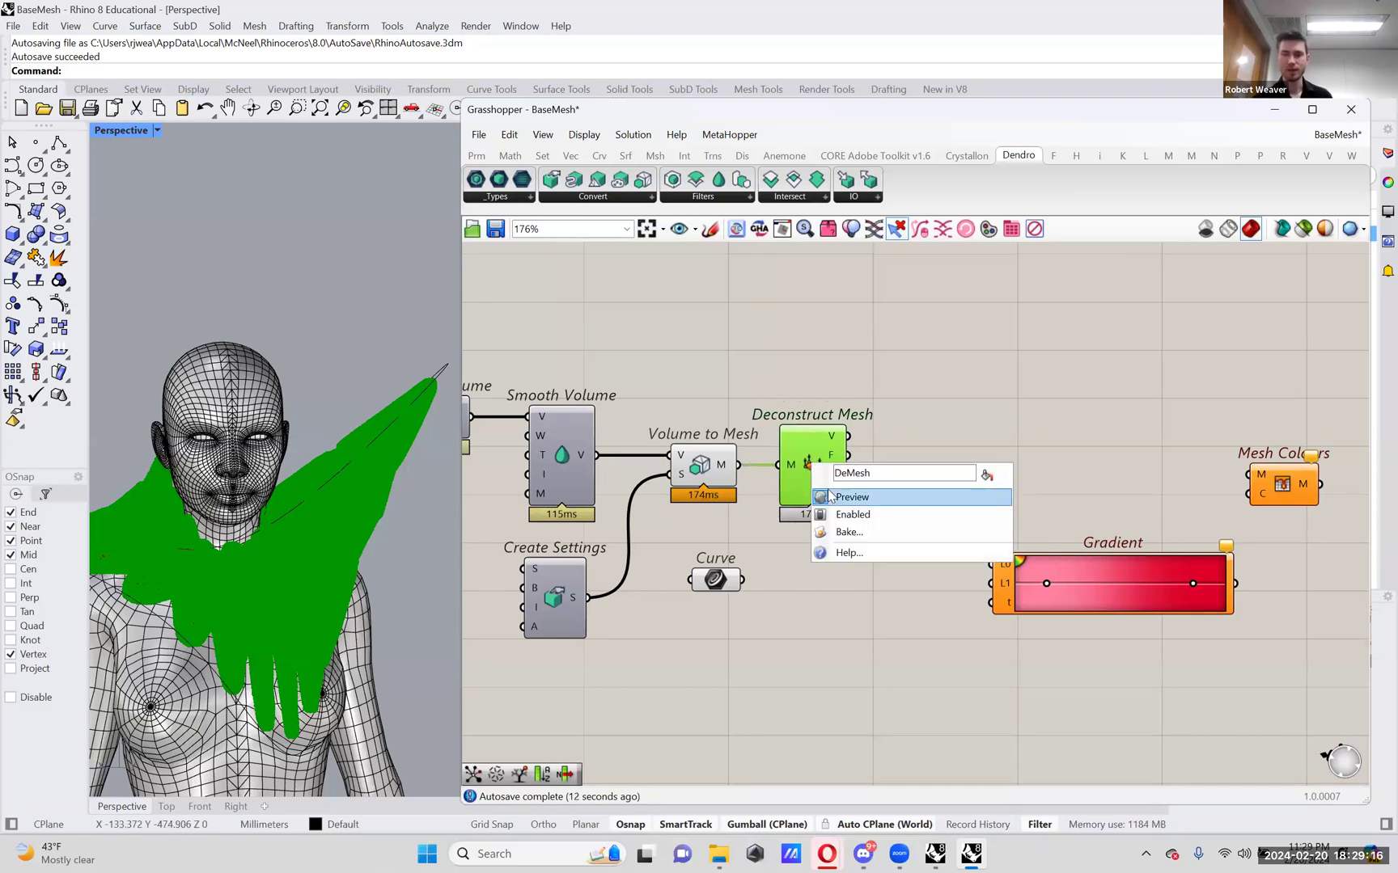
click(829, 495)
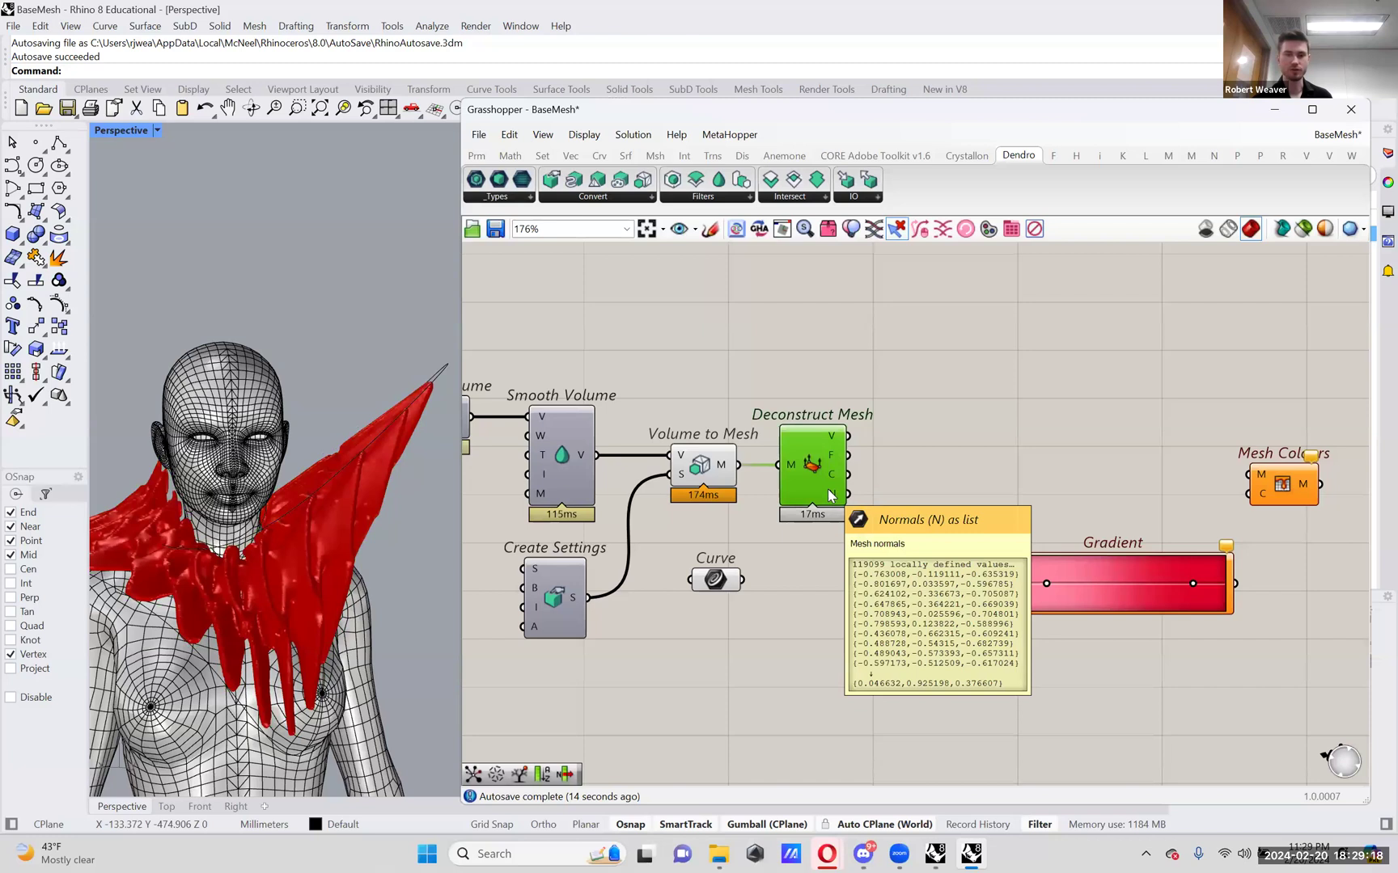
- Move the Curve parameter beneath Deconstruct Mesh and shift the Gradient component slightly right
drag(715, 579, 809, 571)
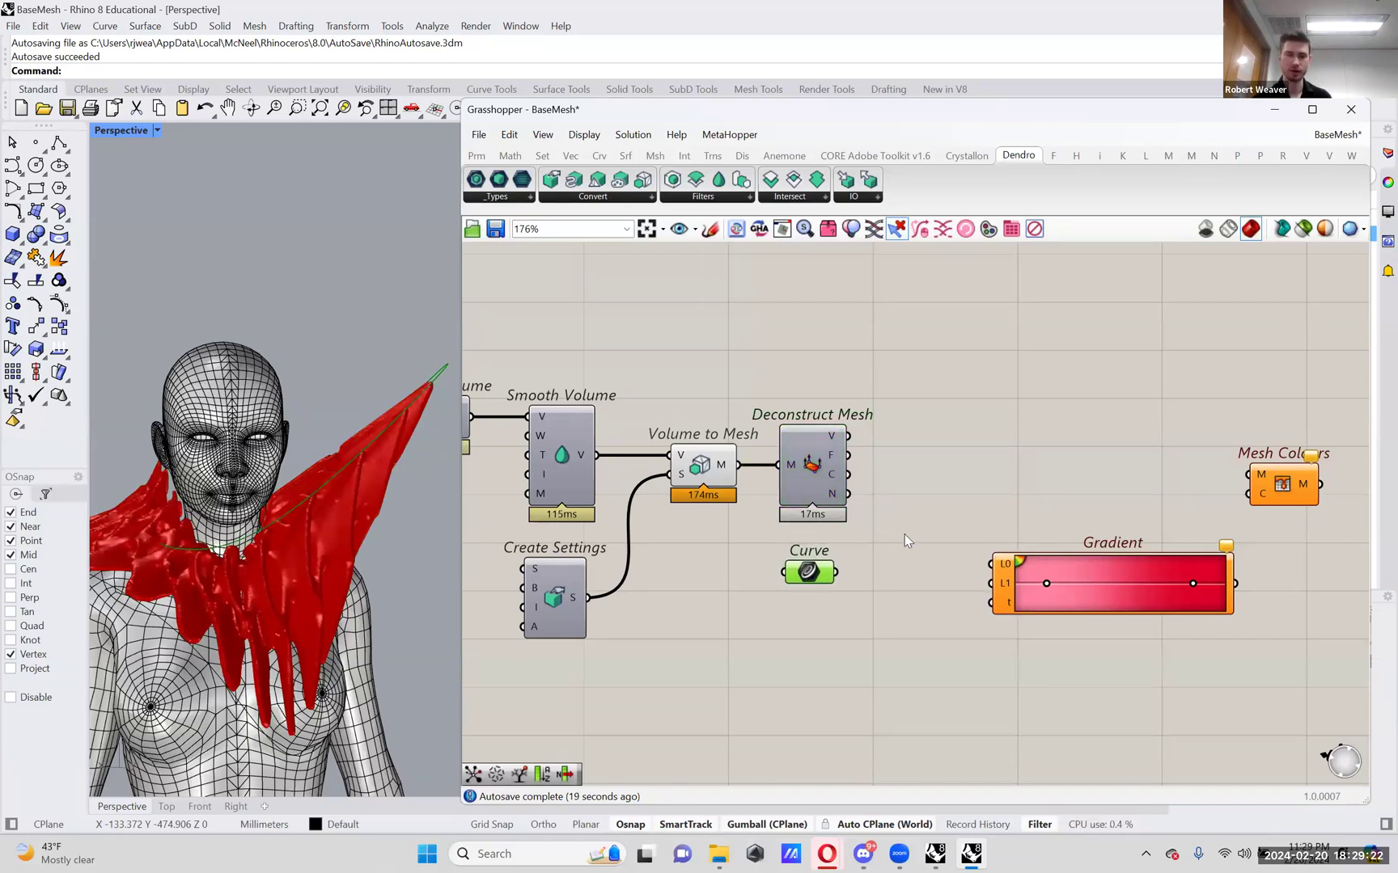
right_drag(904, 533, 876, 534)
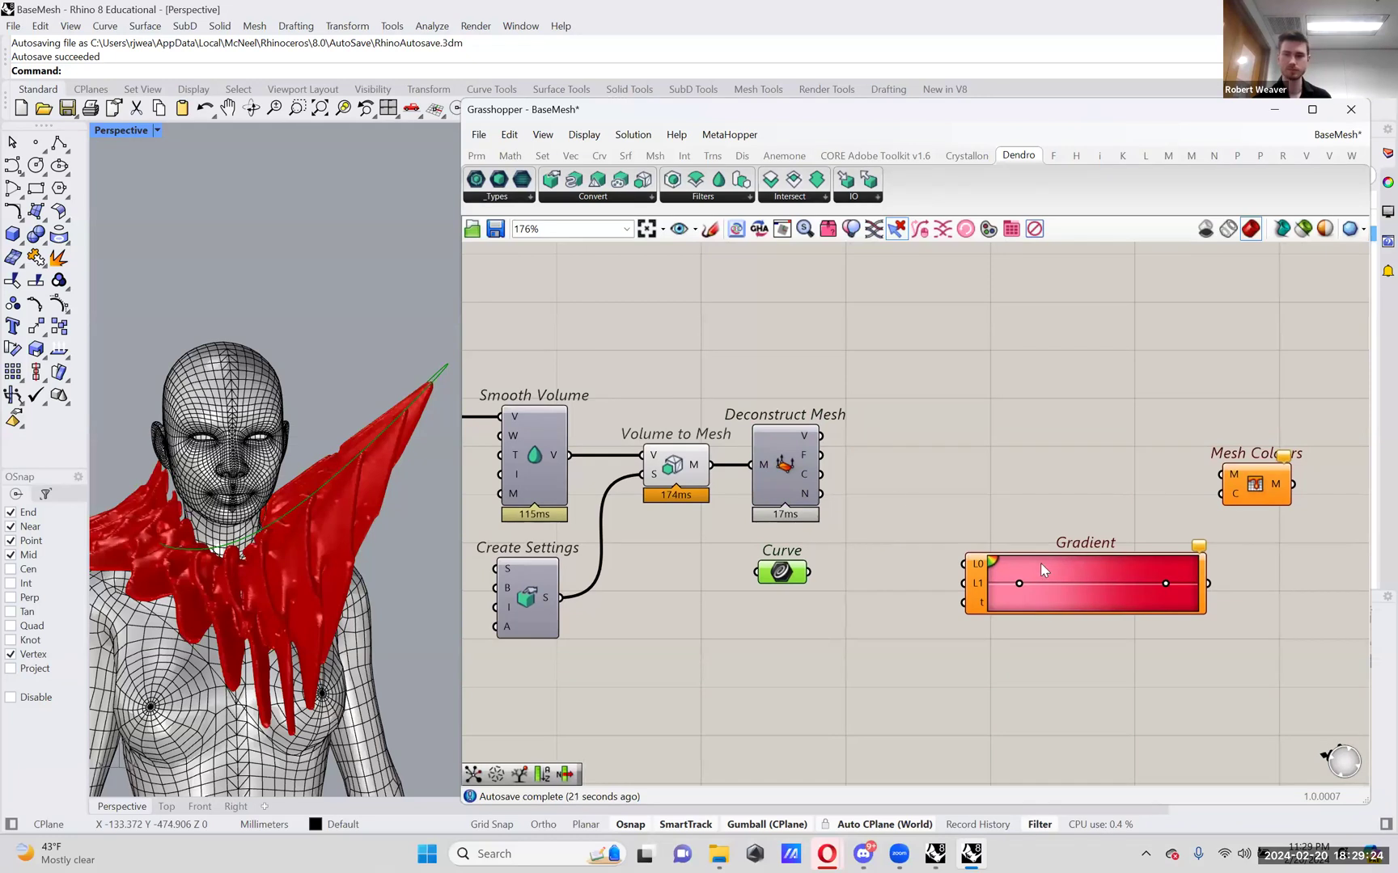
drag(1041, 570, 1069, 570)
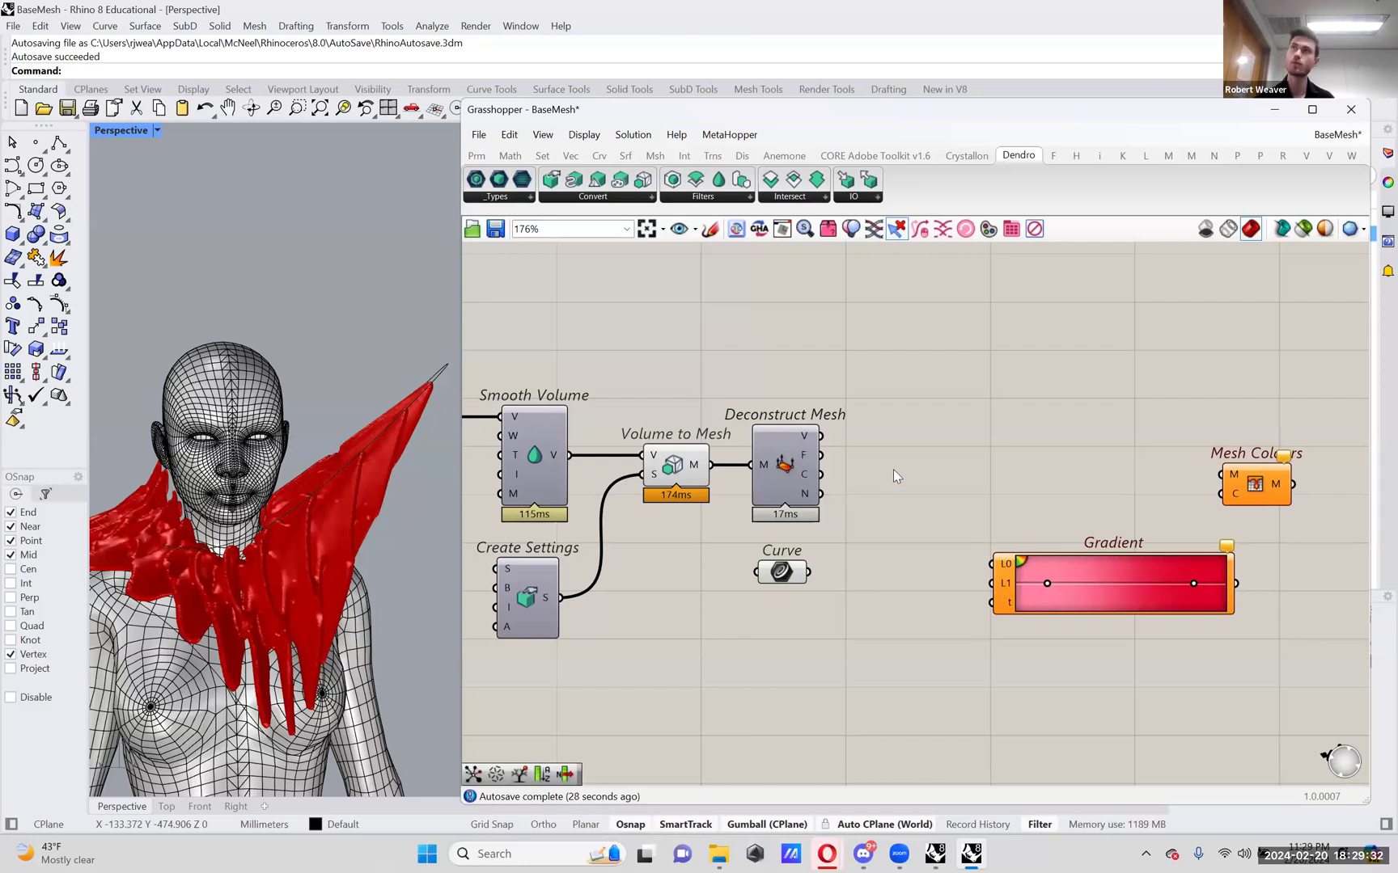
double_click(893, 469)
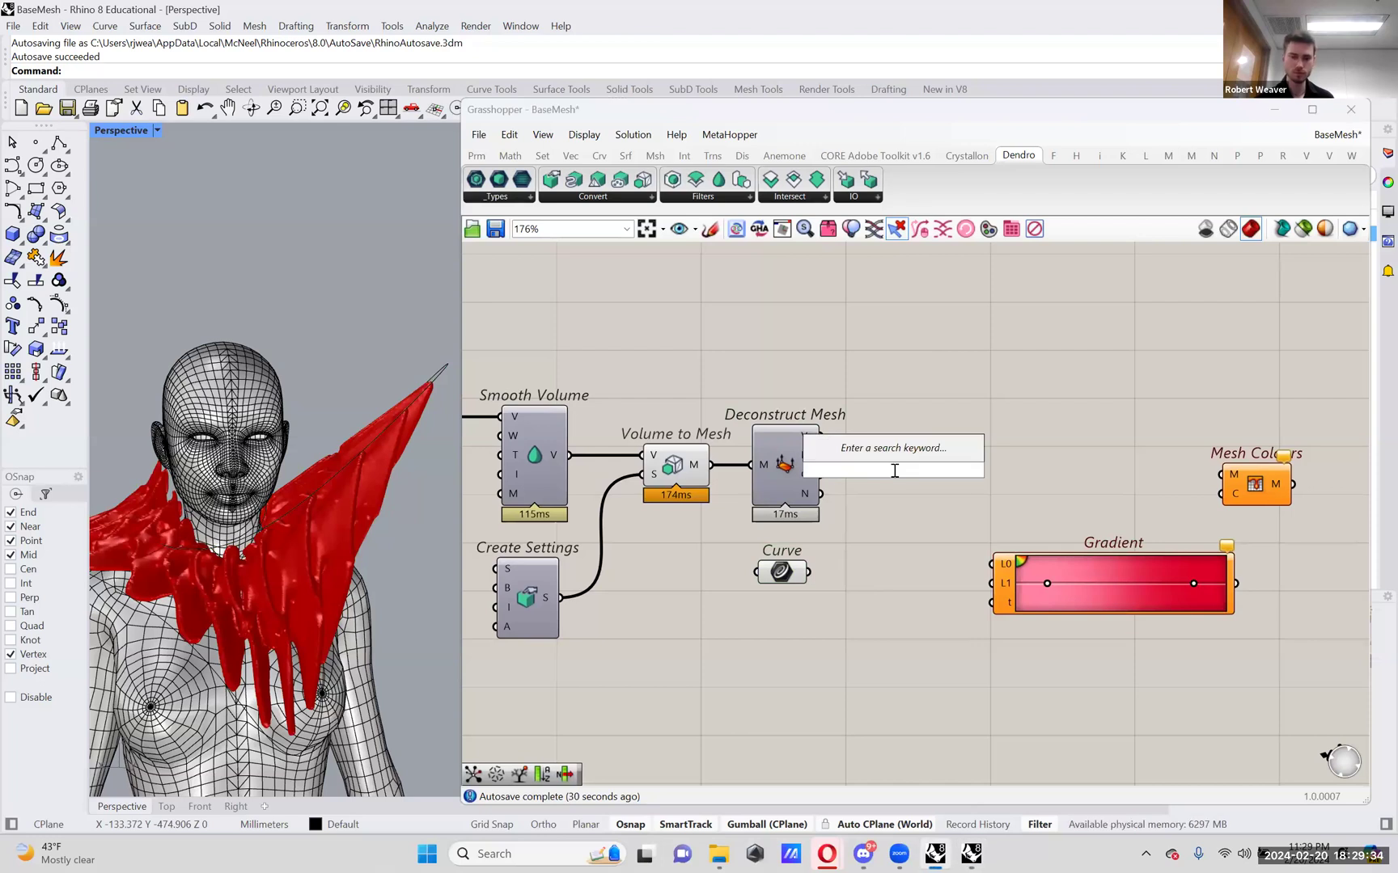
text(cur)
key(BackSpace)
key(BackSpace)
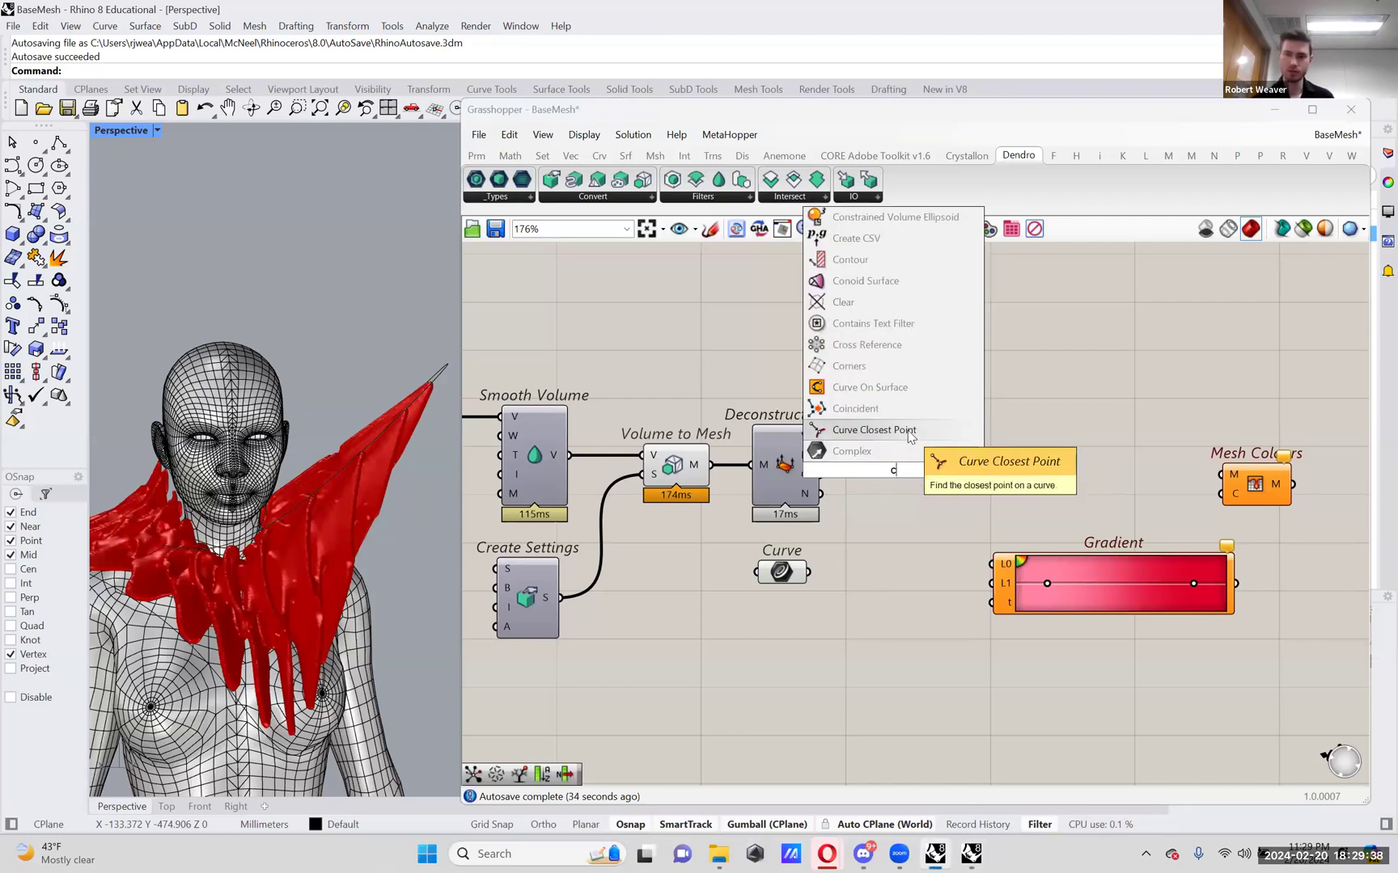
click(874, 430)
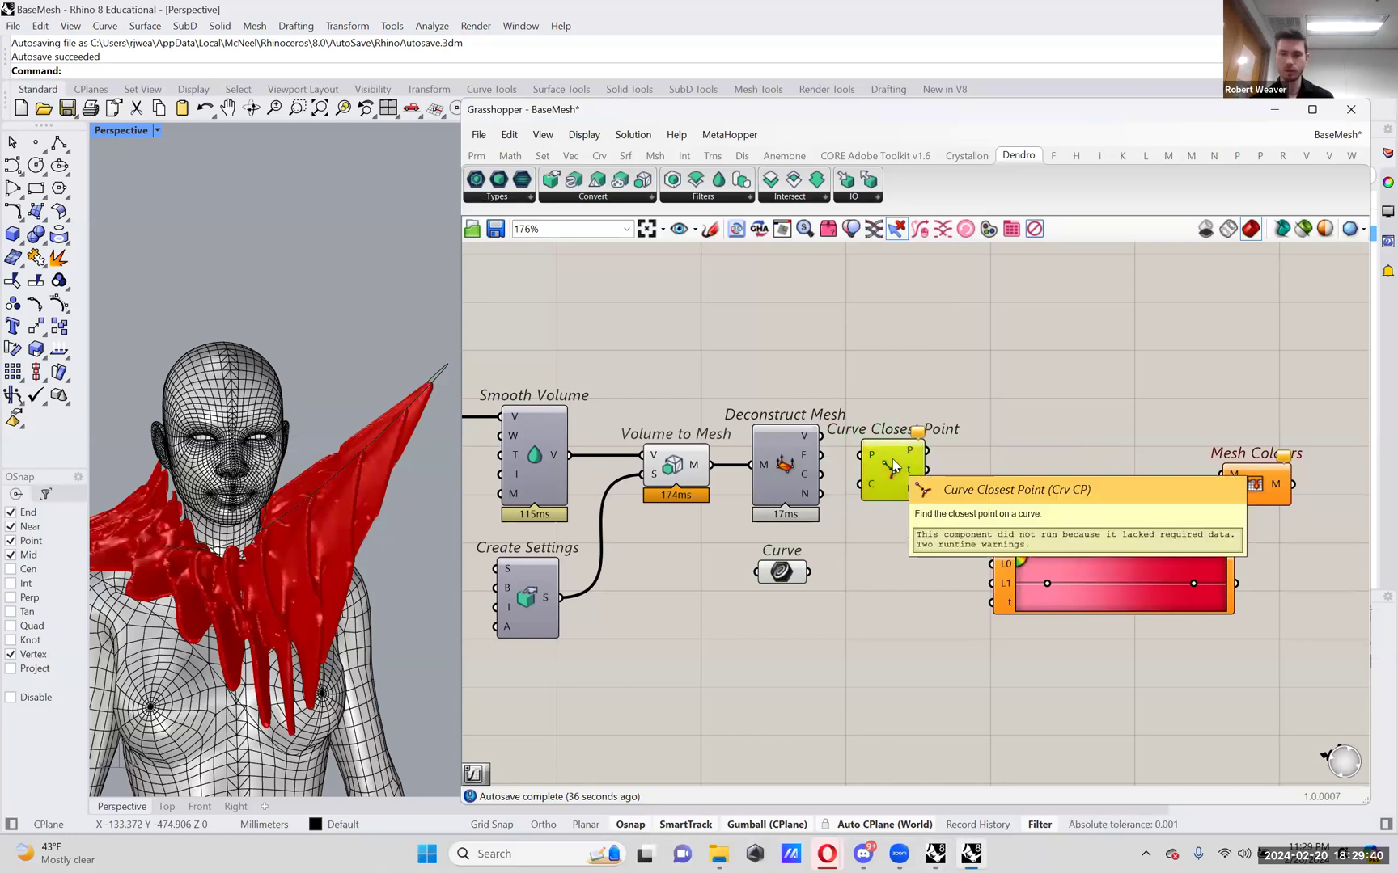
key(Delete)
- Add a Curve Closest Point component, wiring the mesh vertices into its P input and the neckline Curve into its C input
double_click(892, 459)
text(c)
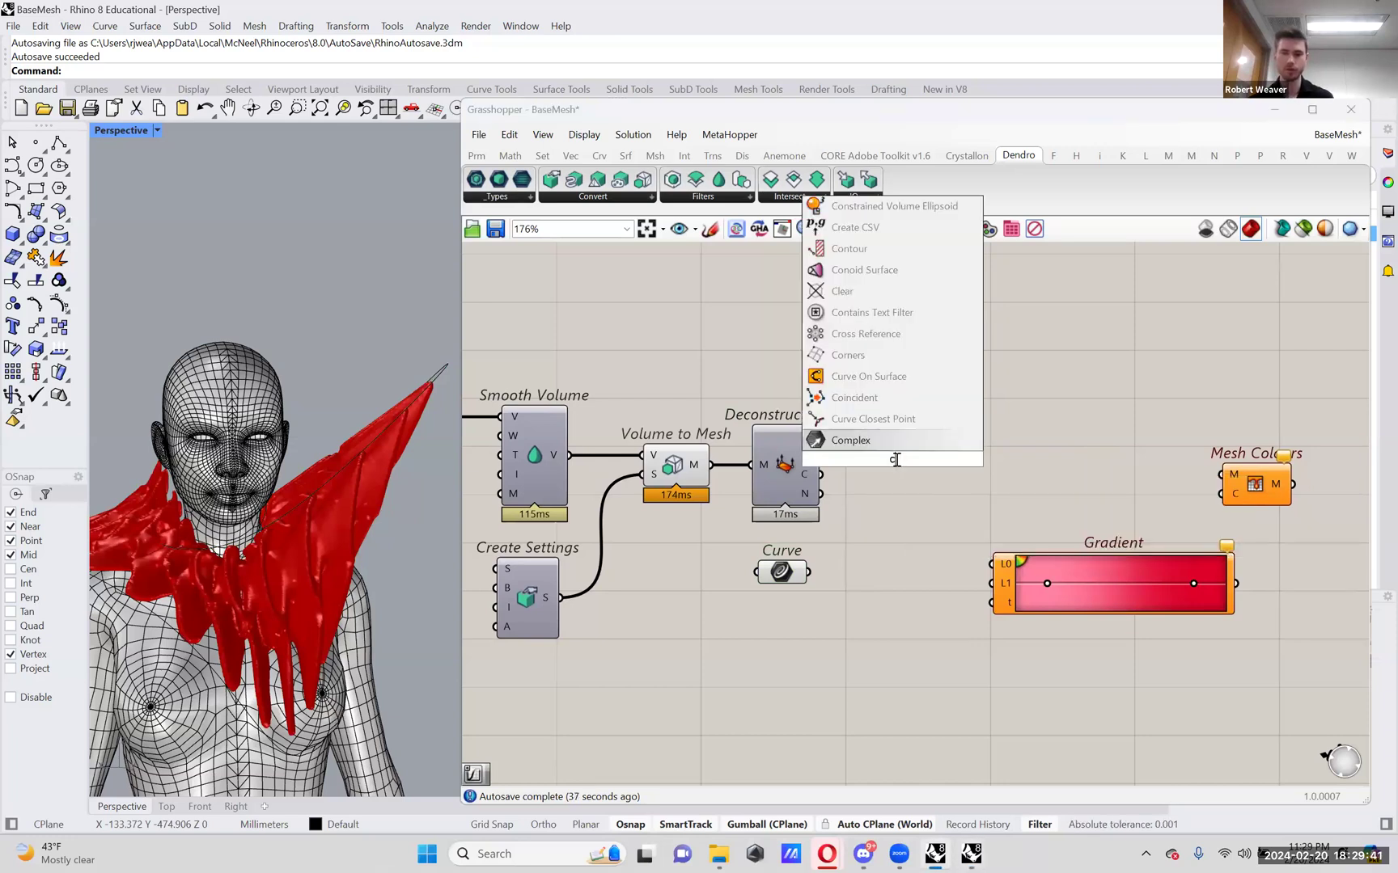
click(912, 419)
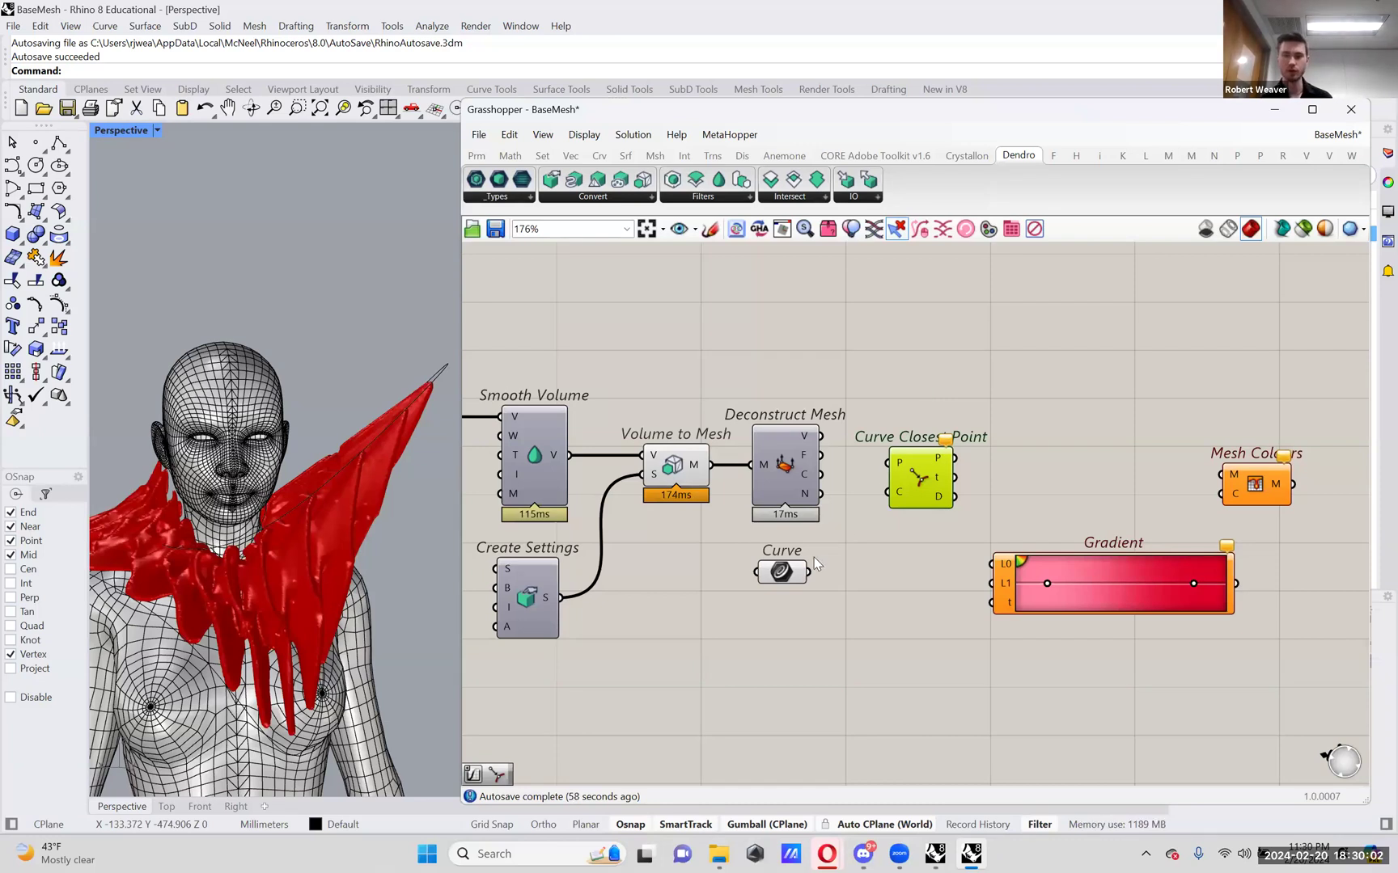
drag(809, 573, 889, 493)
drag(820, 435, 902, 447)
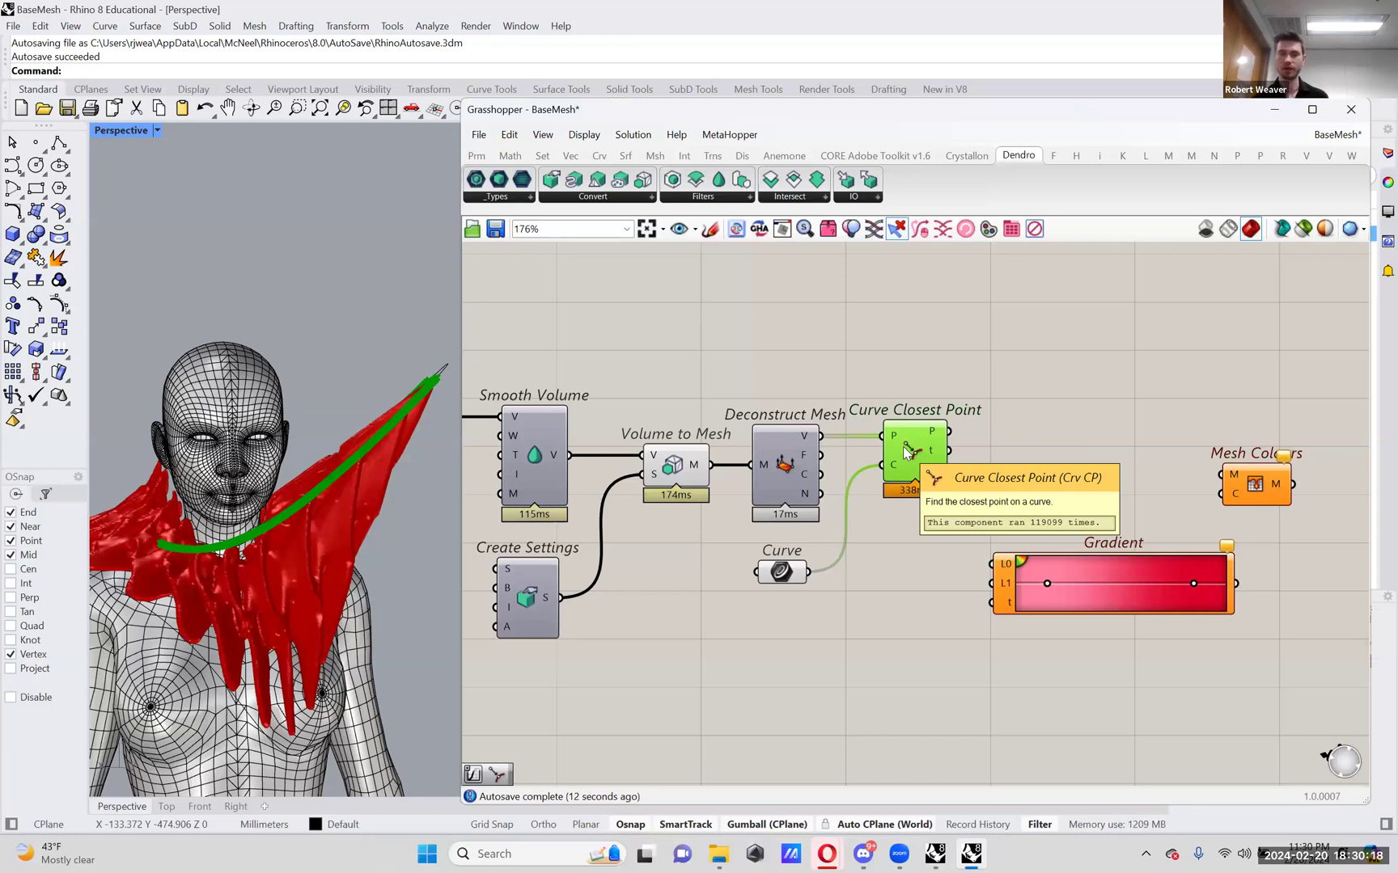
drag(902, 447, 922, 451)
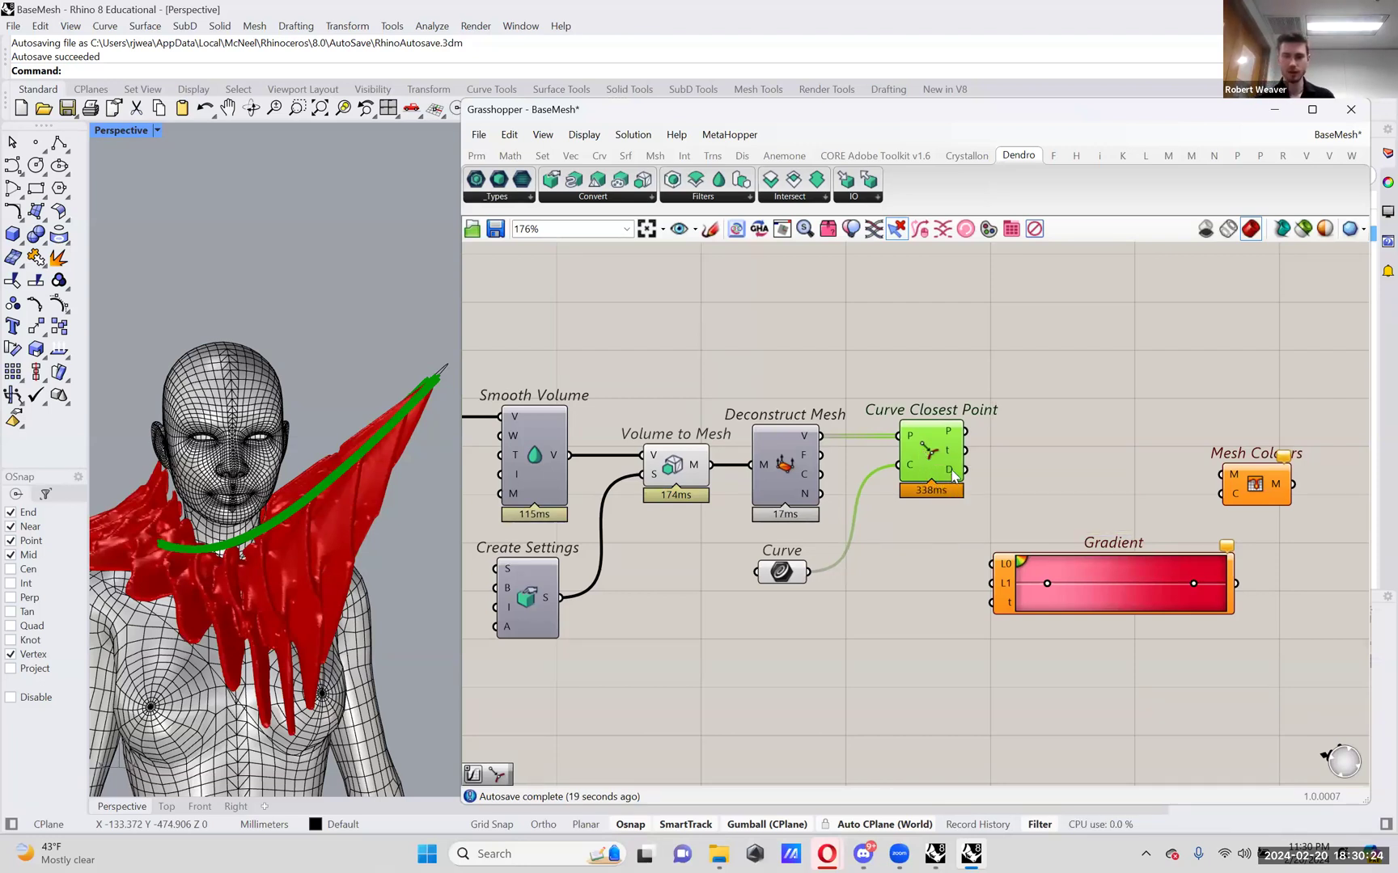
- Examine the mesh vertices and the referenced neckline curve that feed Curve Closest Point
mouse_move(953, 476)
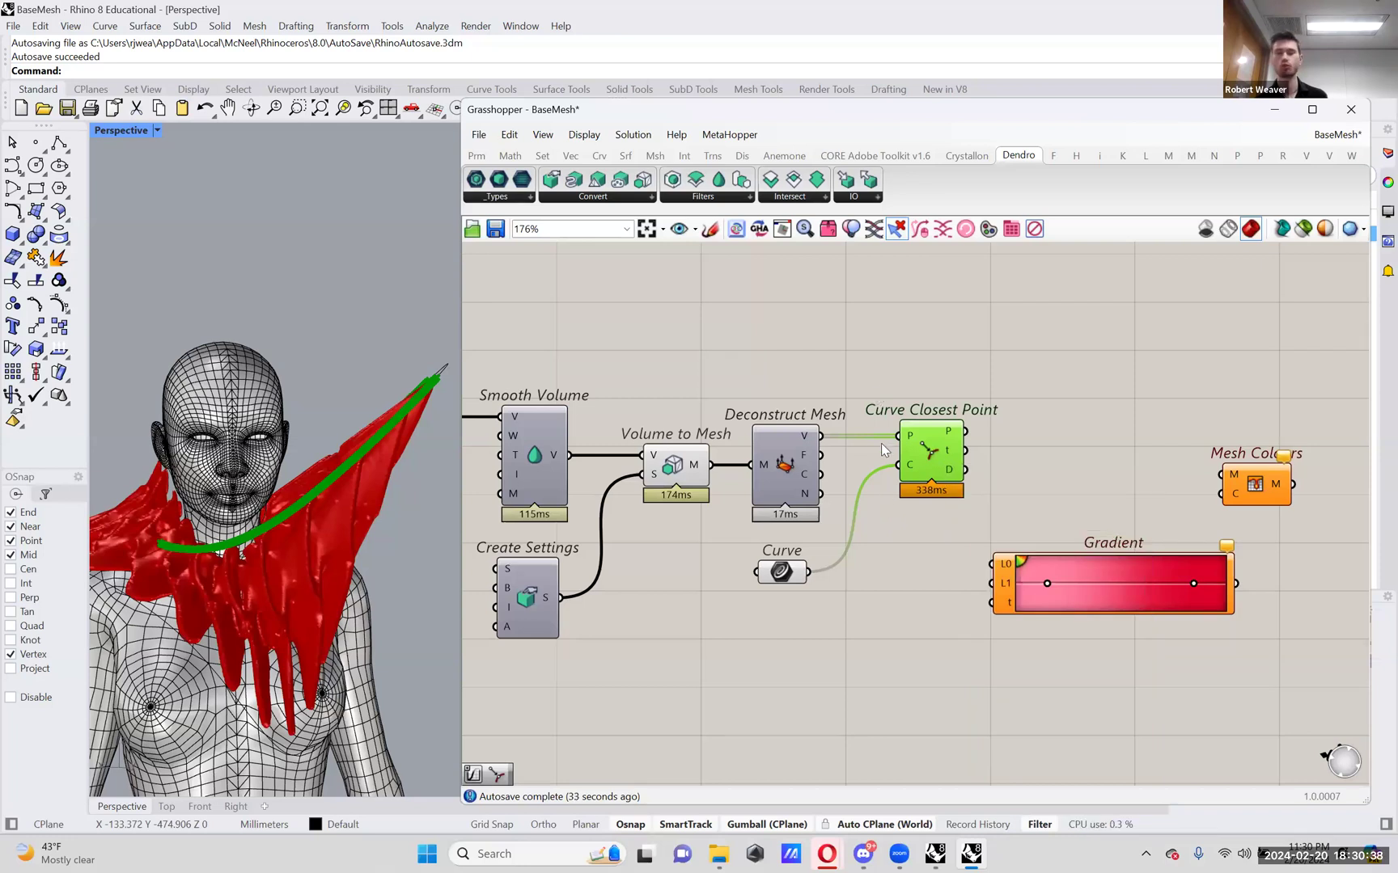
scroll(940, 414, up, 3)
scroll(948, 453, down, 3)
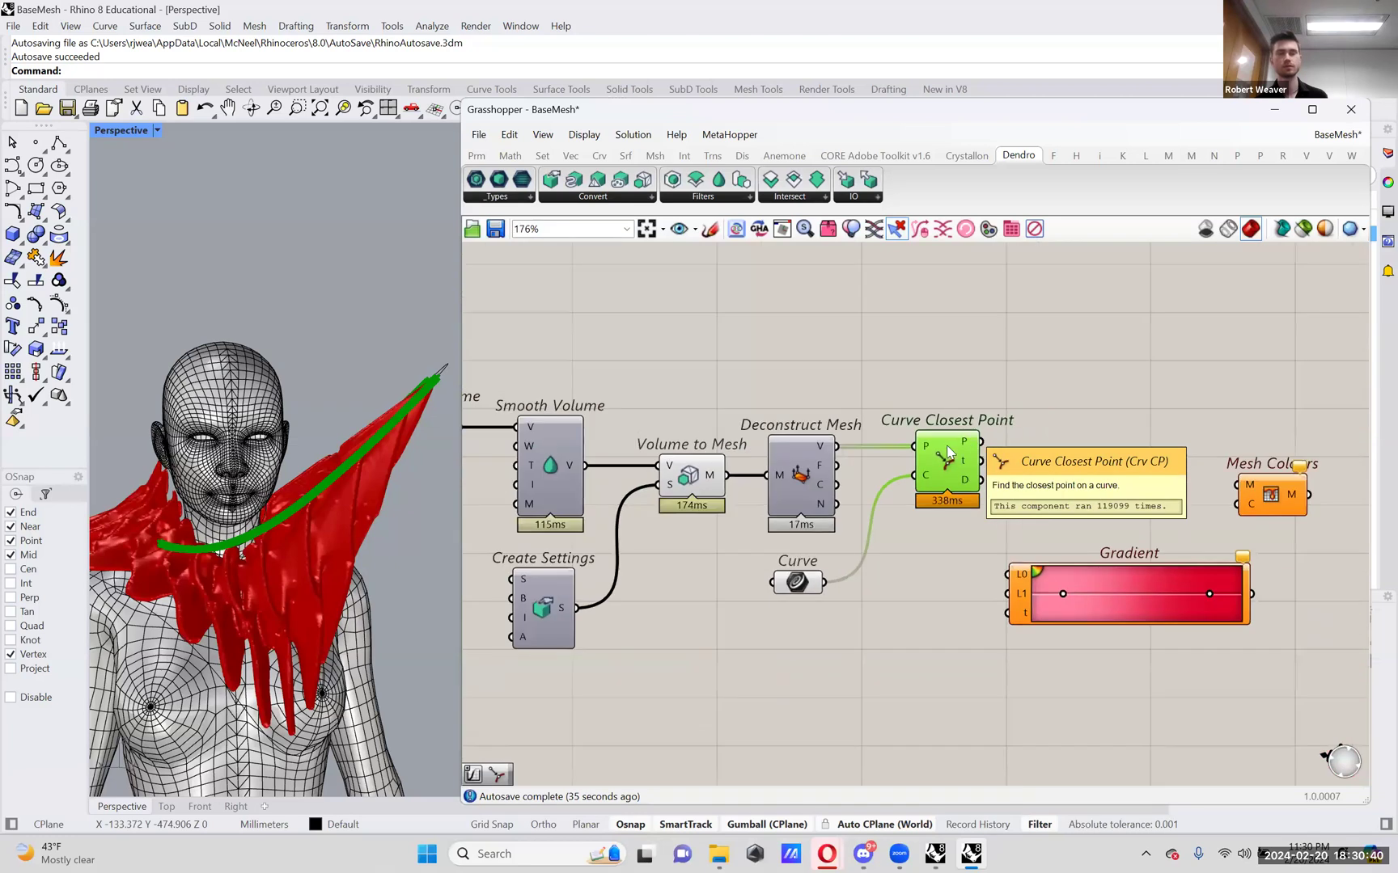
mouse_move(825, 455)
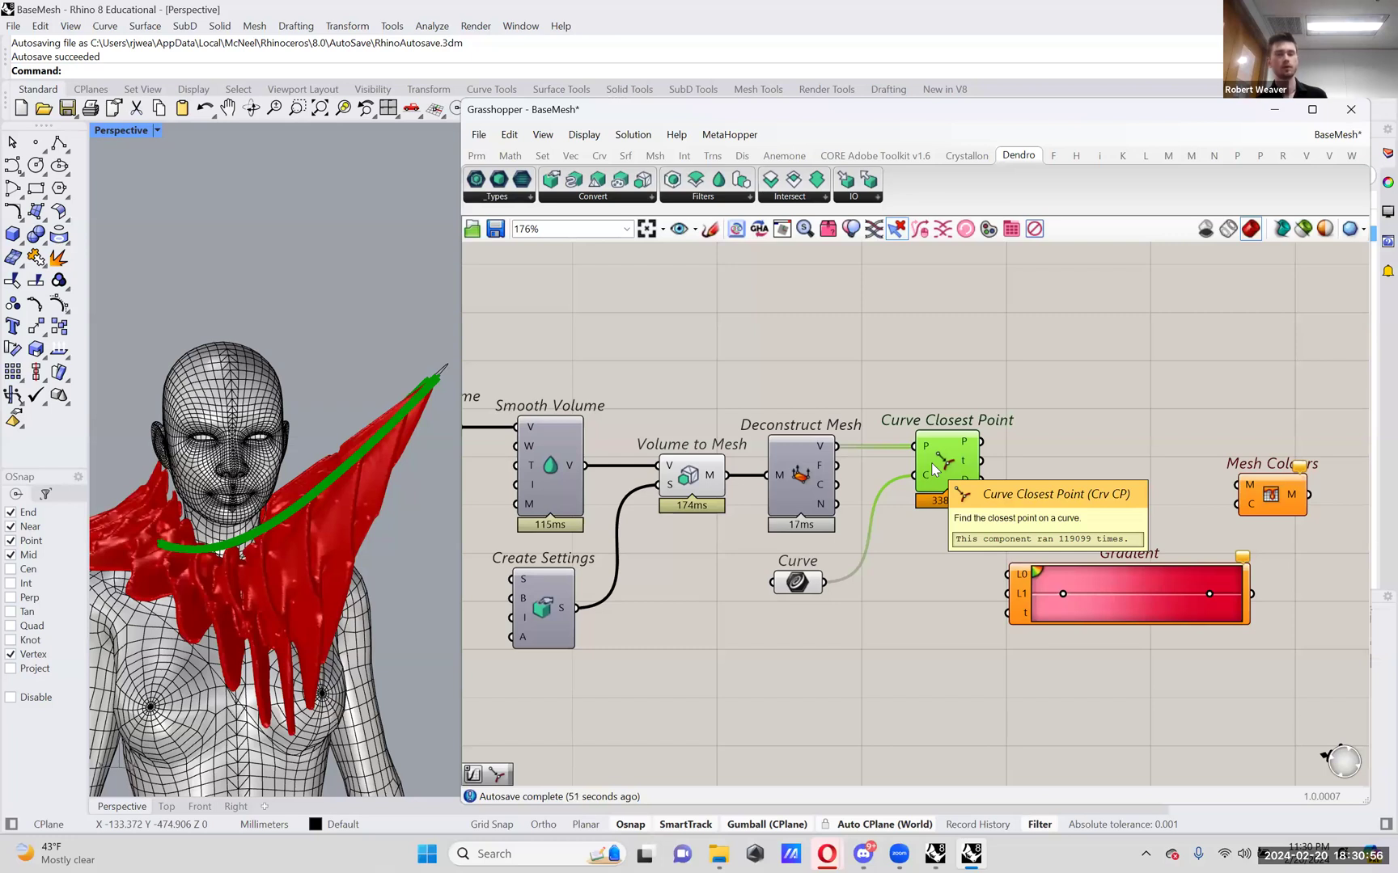
click(798, 583)
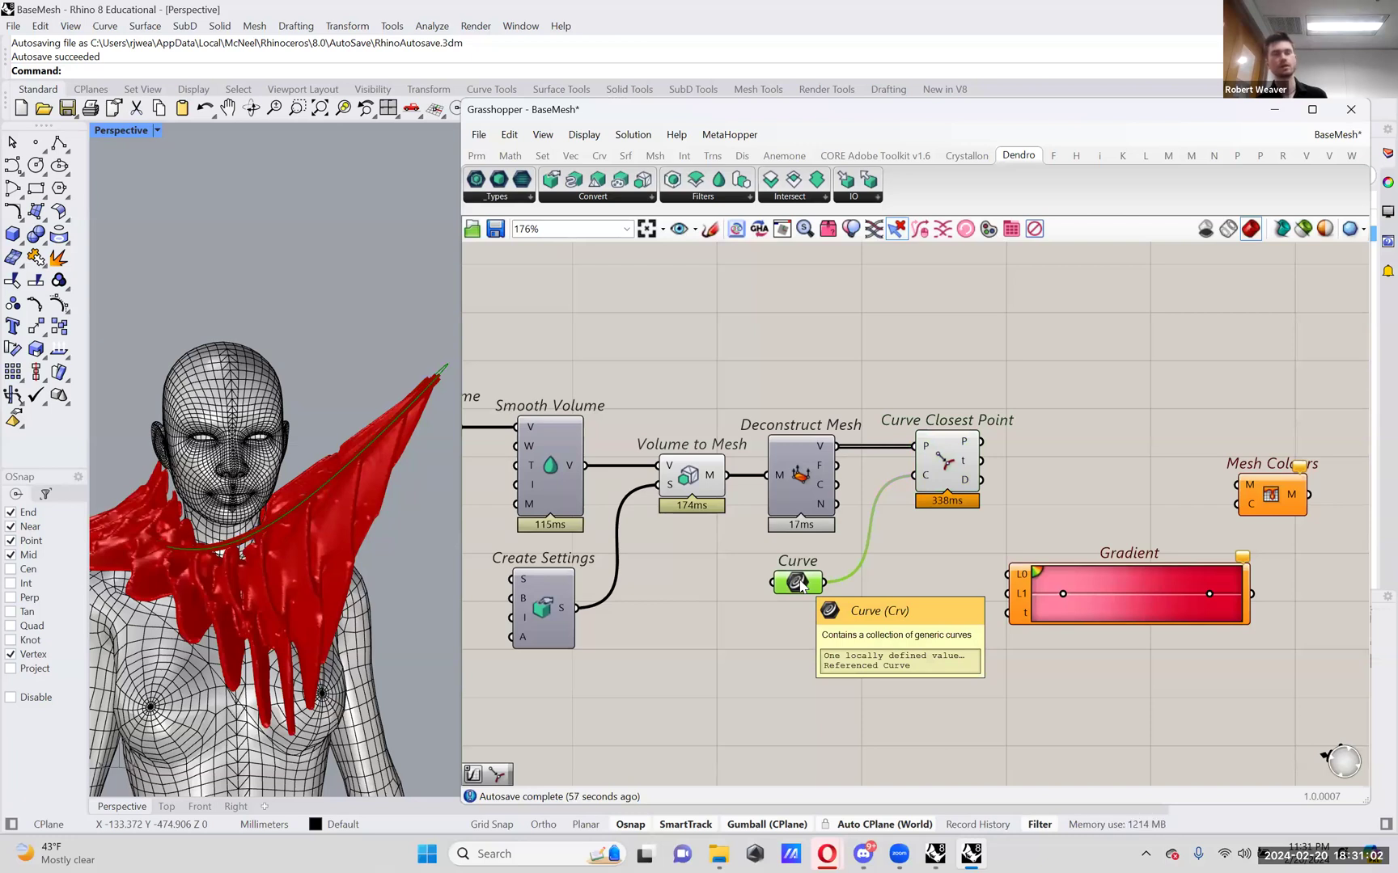
drag(800, 584, 801, 584)
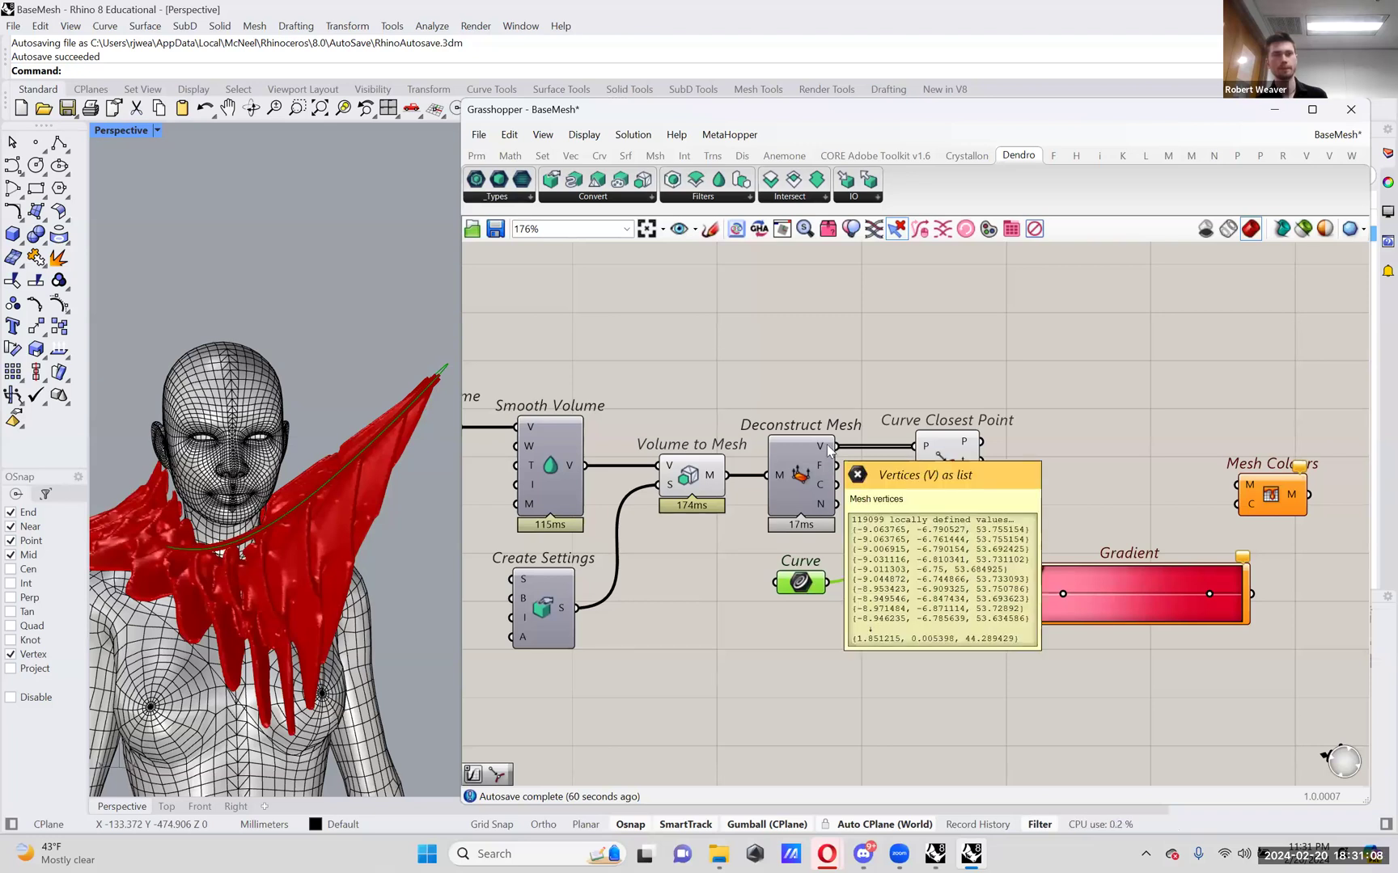
double_click(893, 335)
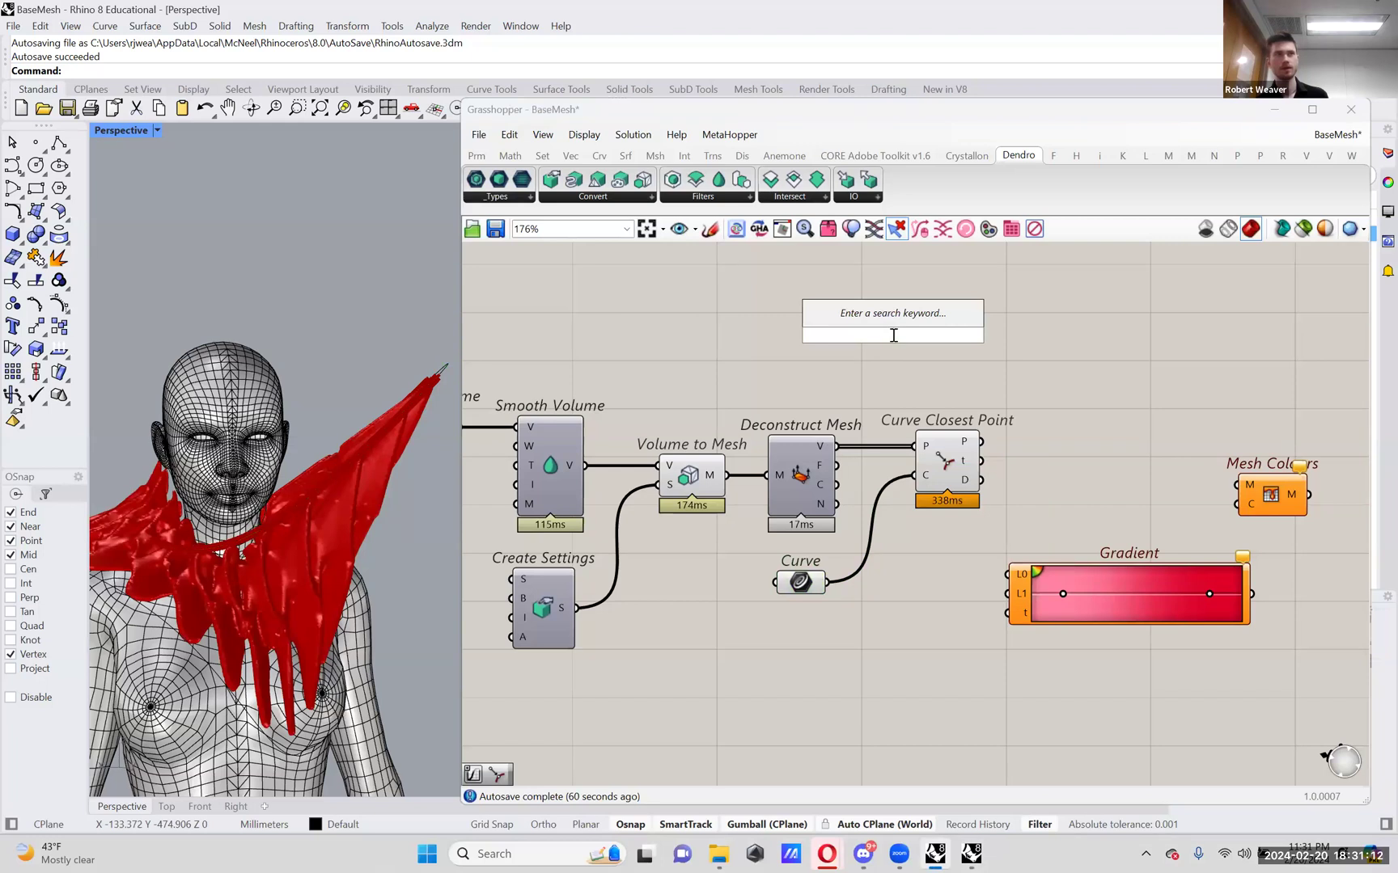
click(874, 401)
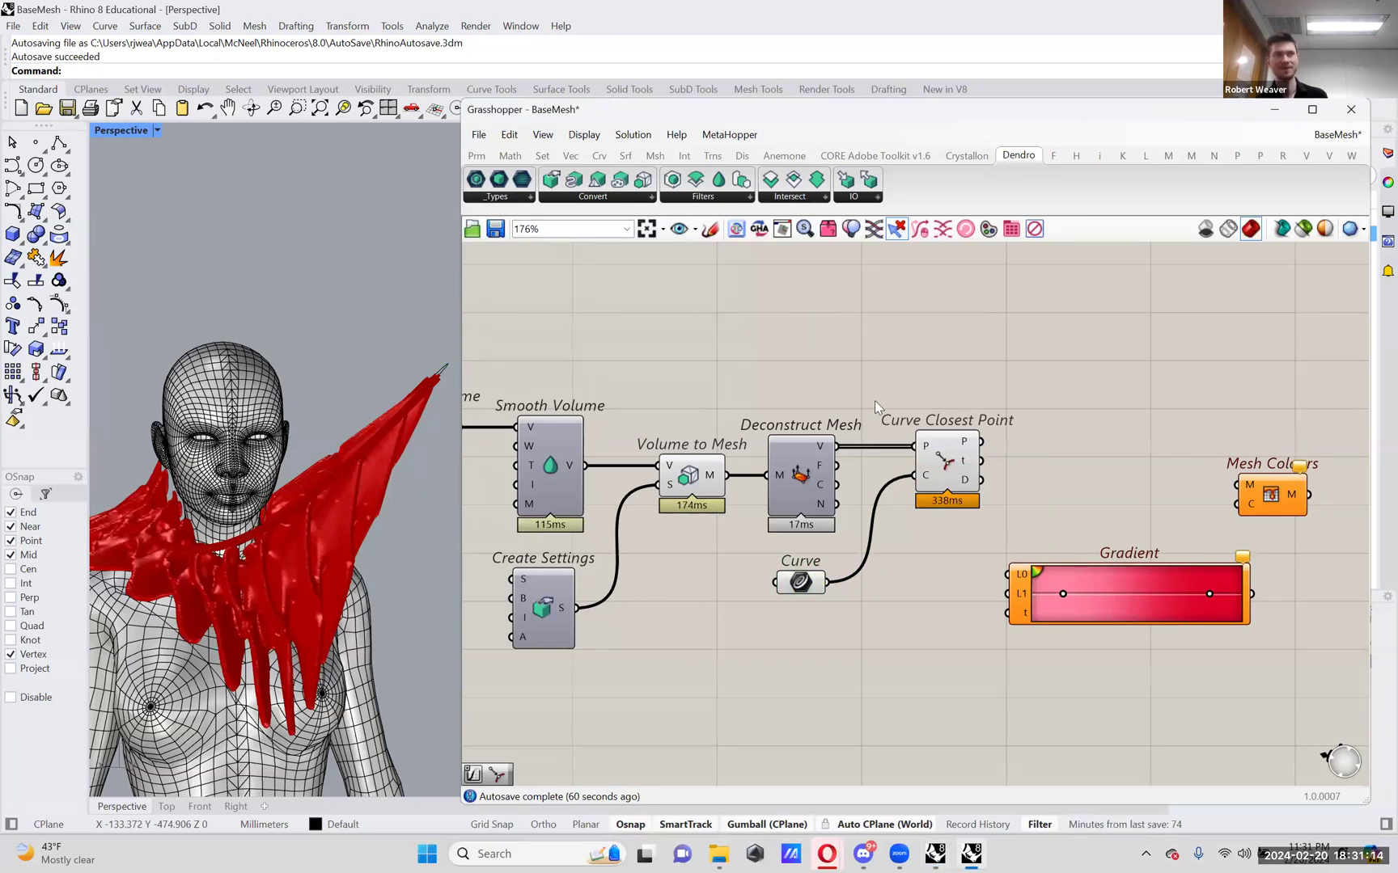
- Move Mesh Colours and Gradient further right to make room after Curve Closest Point
right_drag(1040, 571, 1006, 550)
drag(1033, 558, 1052, 559)
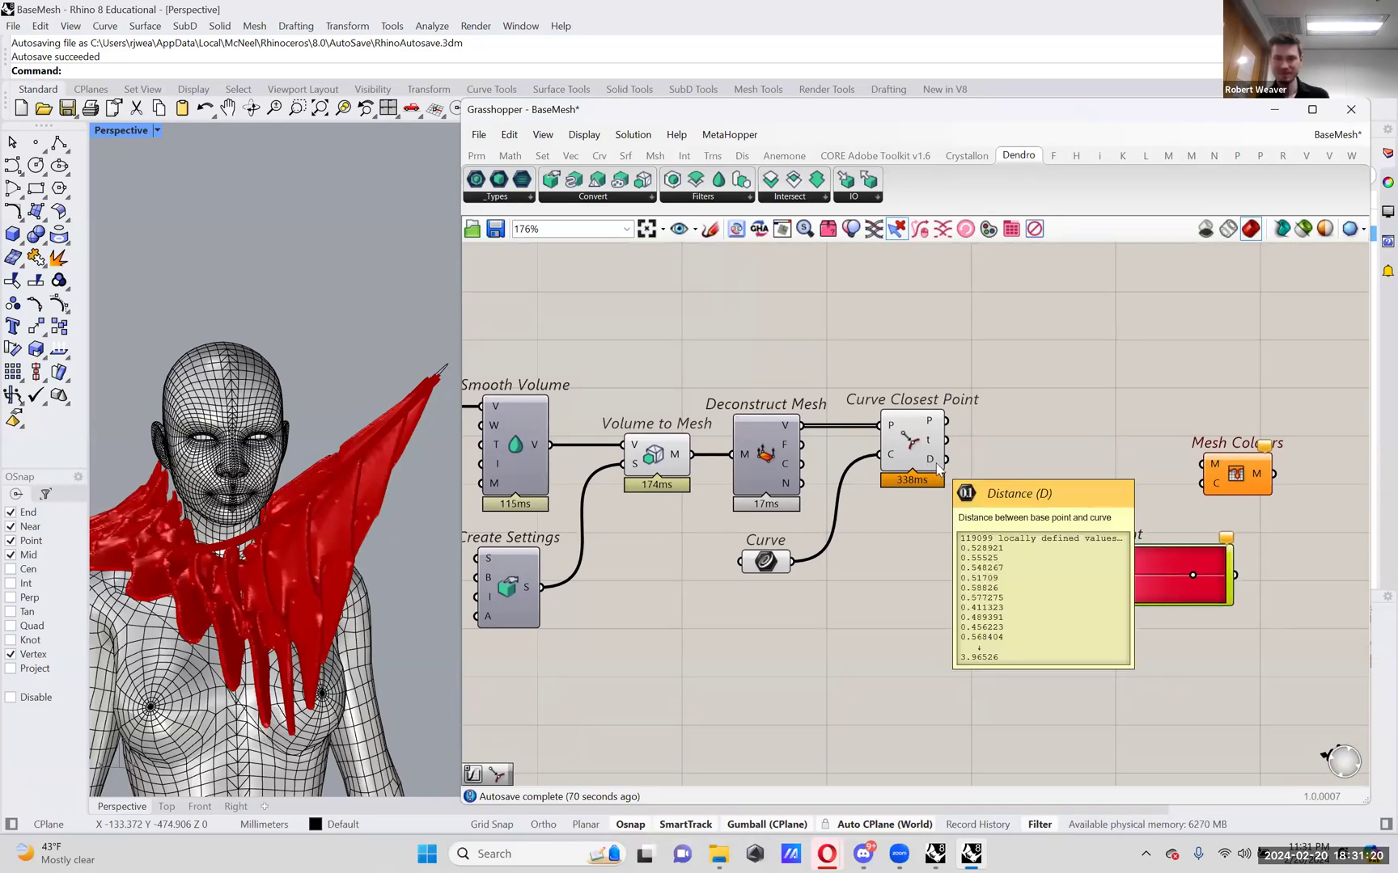
drag(1058, 557, 1052, 550)
drag(1265, 476, 1335, 463)
mouse_move(1136, 556)
mouse_down()
mouse_move(1176, 533)
mouse_move(1153, 533)
mouse_up()
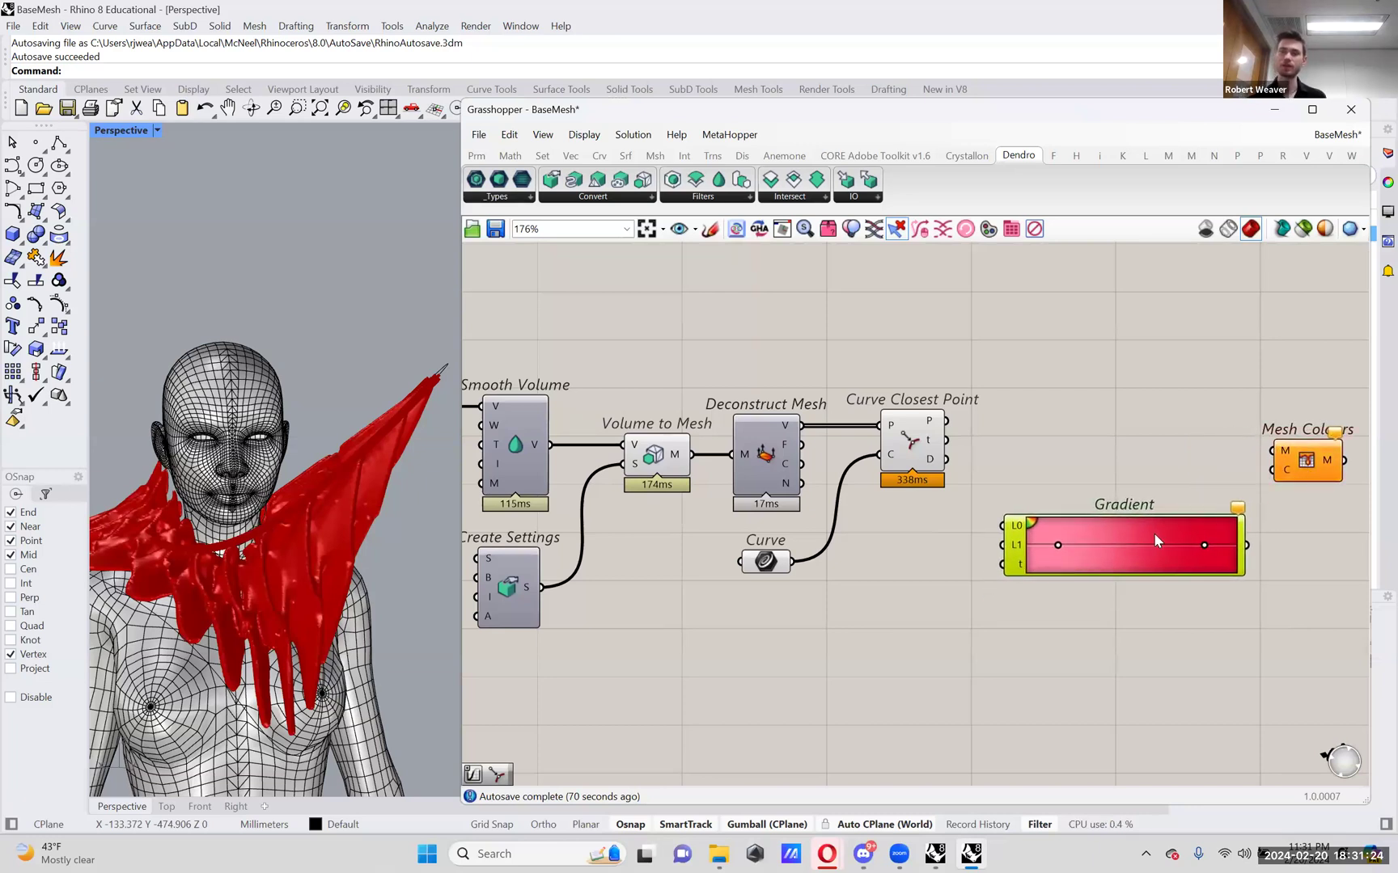
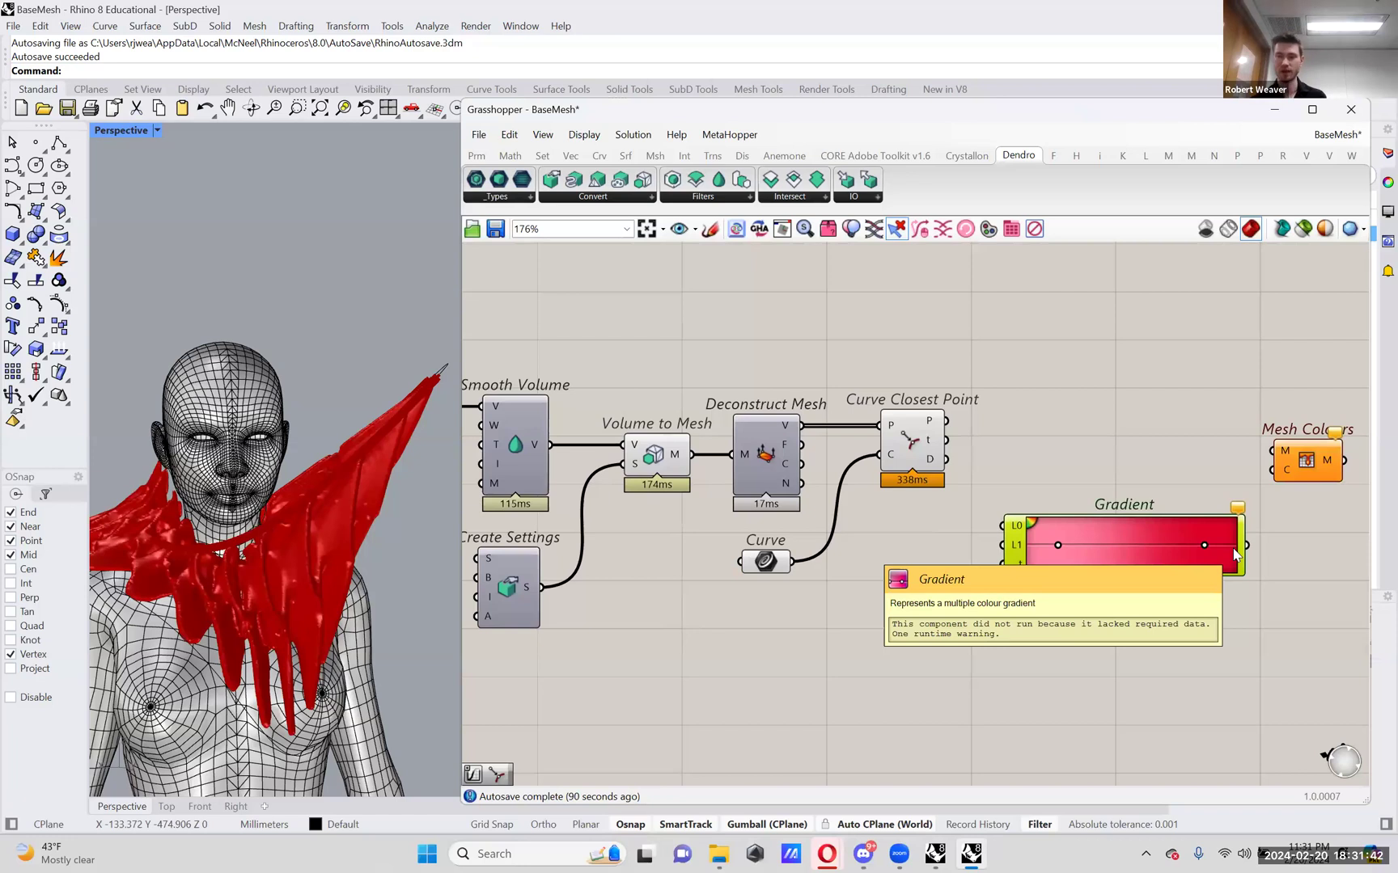
mouse_move(934, 461)
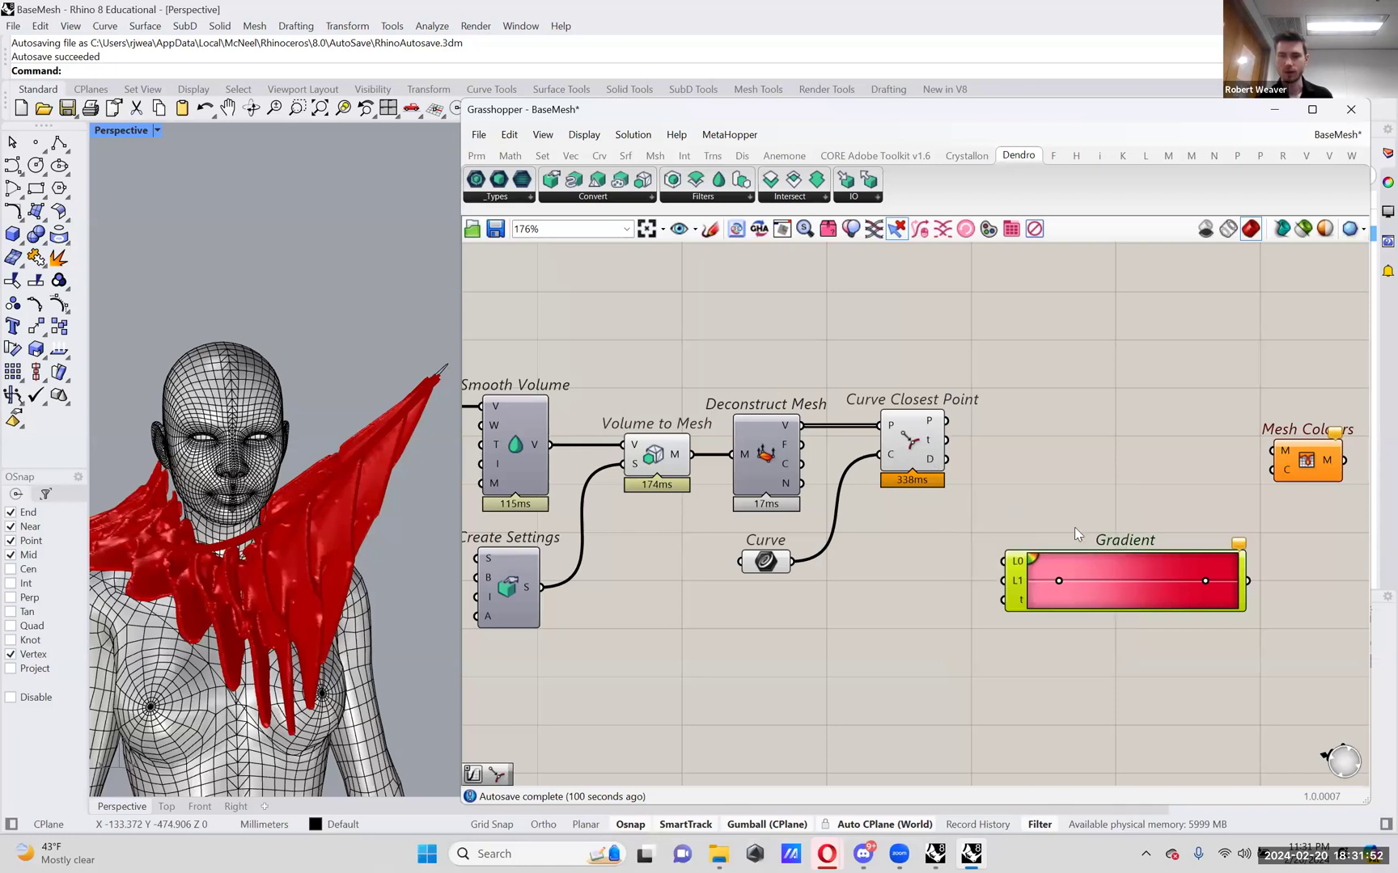
drag(1086, 562, 1114, 558)
drag(1308, 461, 1343, 439)
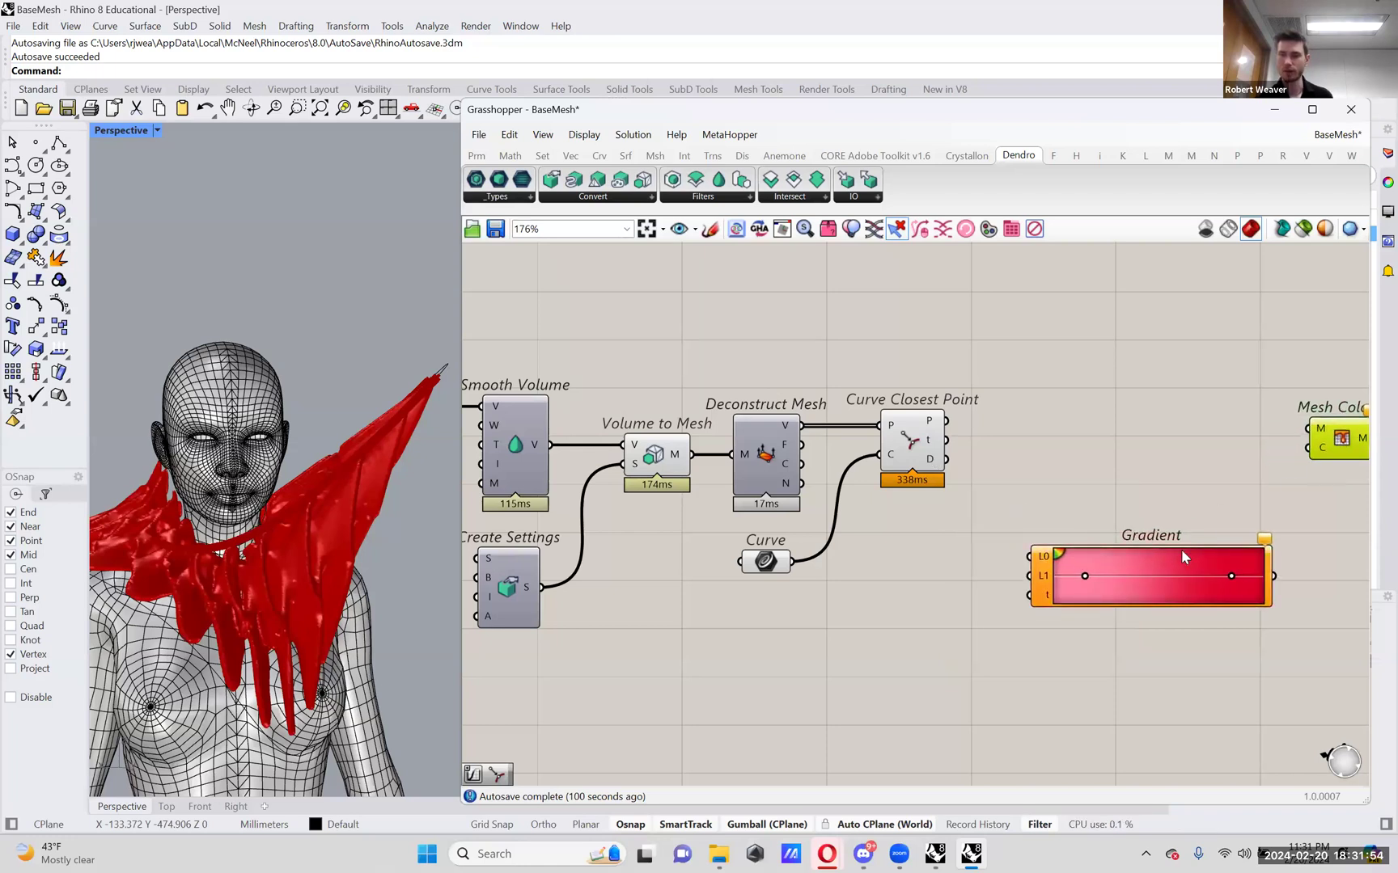
drag(1170, 561, 1211, 545)
- Add a Remap Numbers component to the canvas between Curve Closest Point and Gradient
double_click(995, 515)
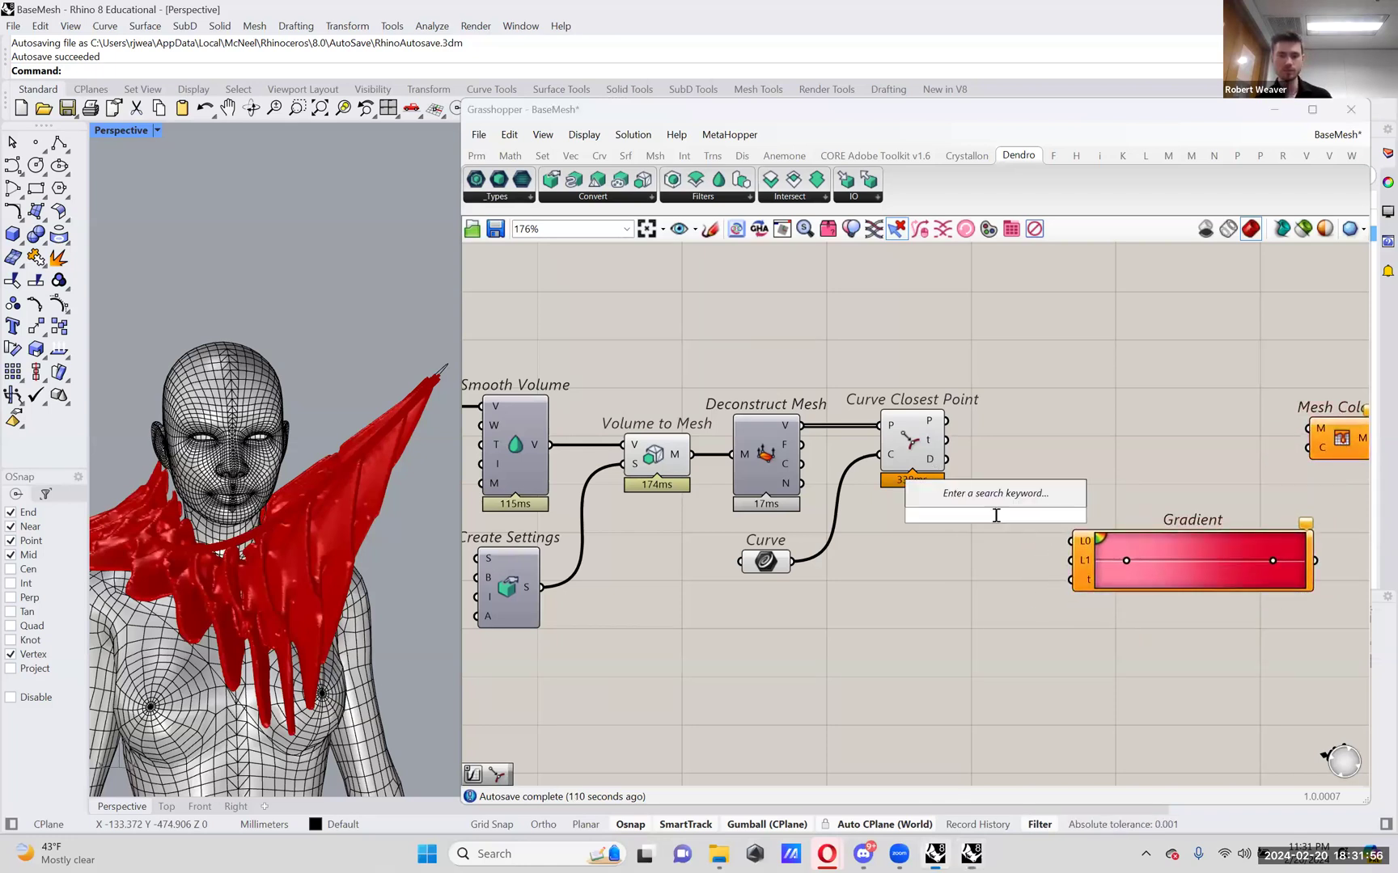
text(reamp)
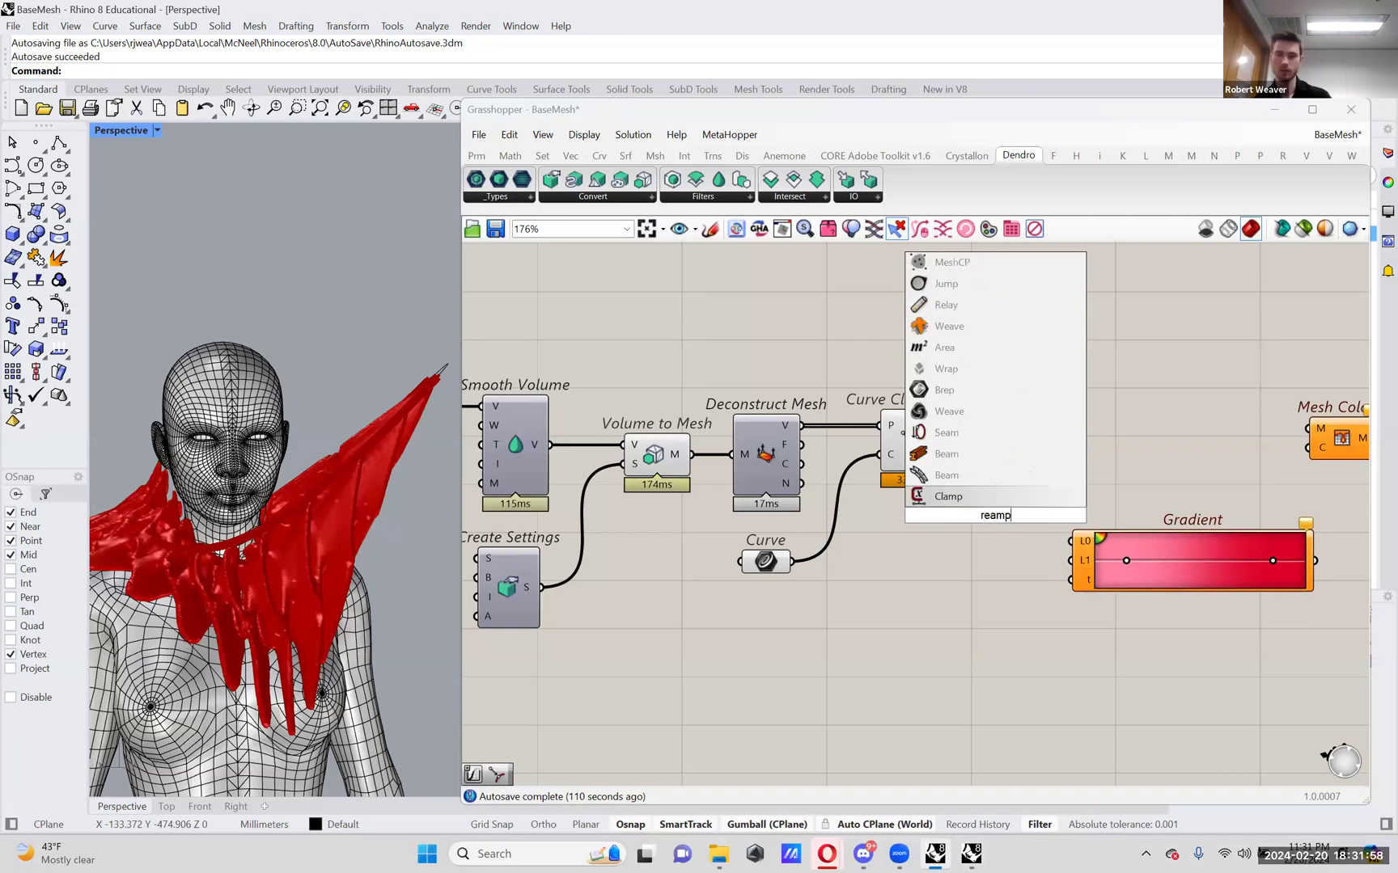
key(BackSpace)
key(BackSpace)
key(BackSpace)
text(map)
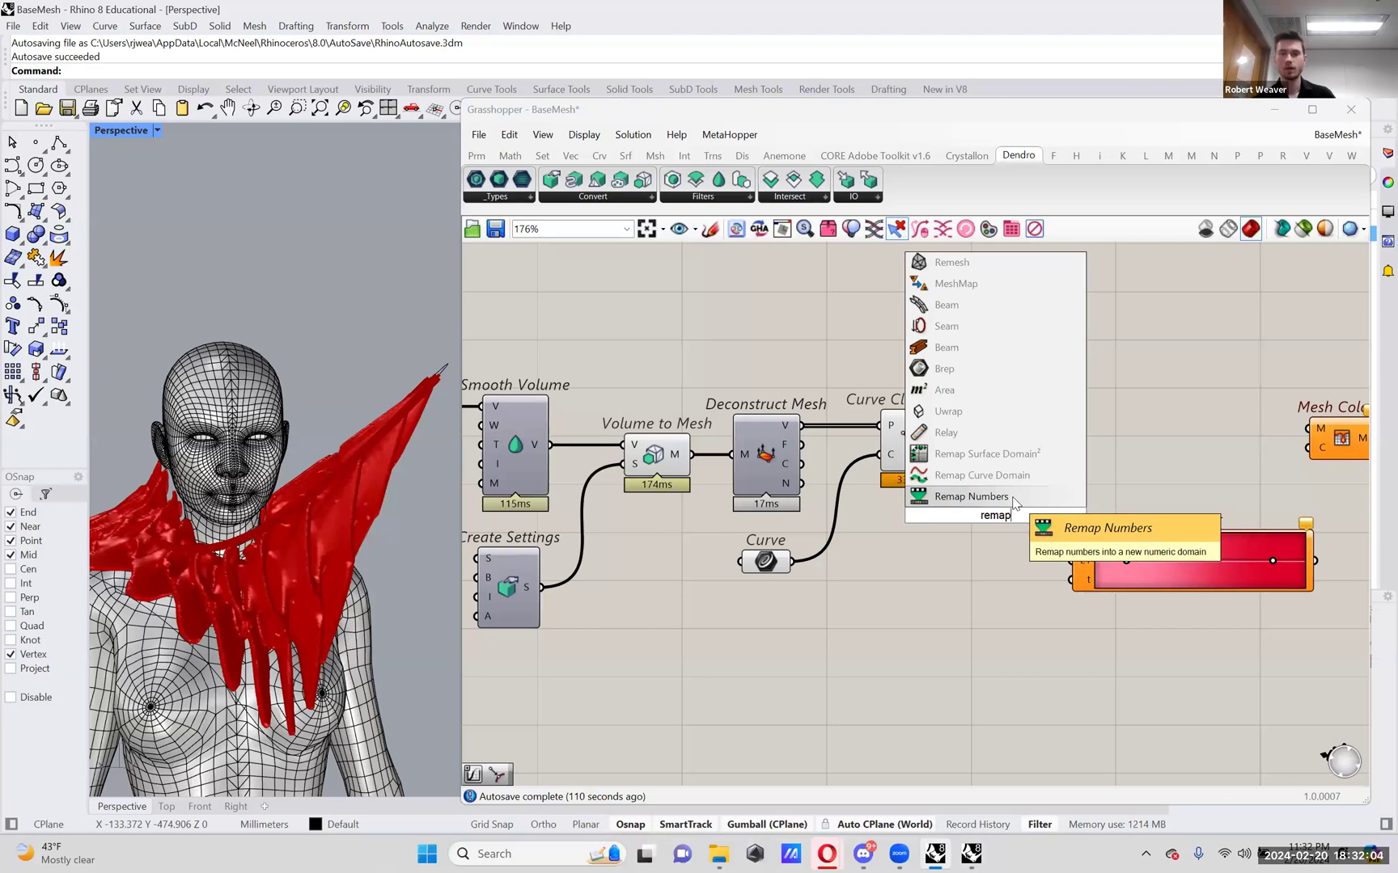
click(971, 496)
drag(1009, 518, 1023, 533)
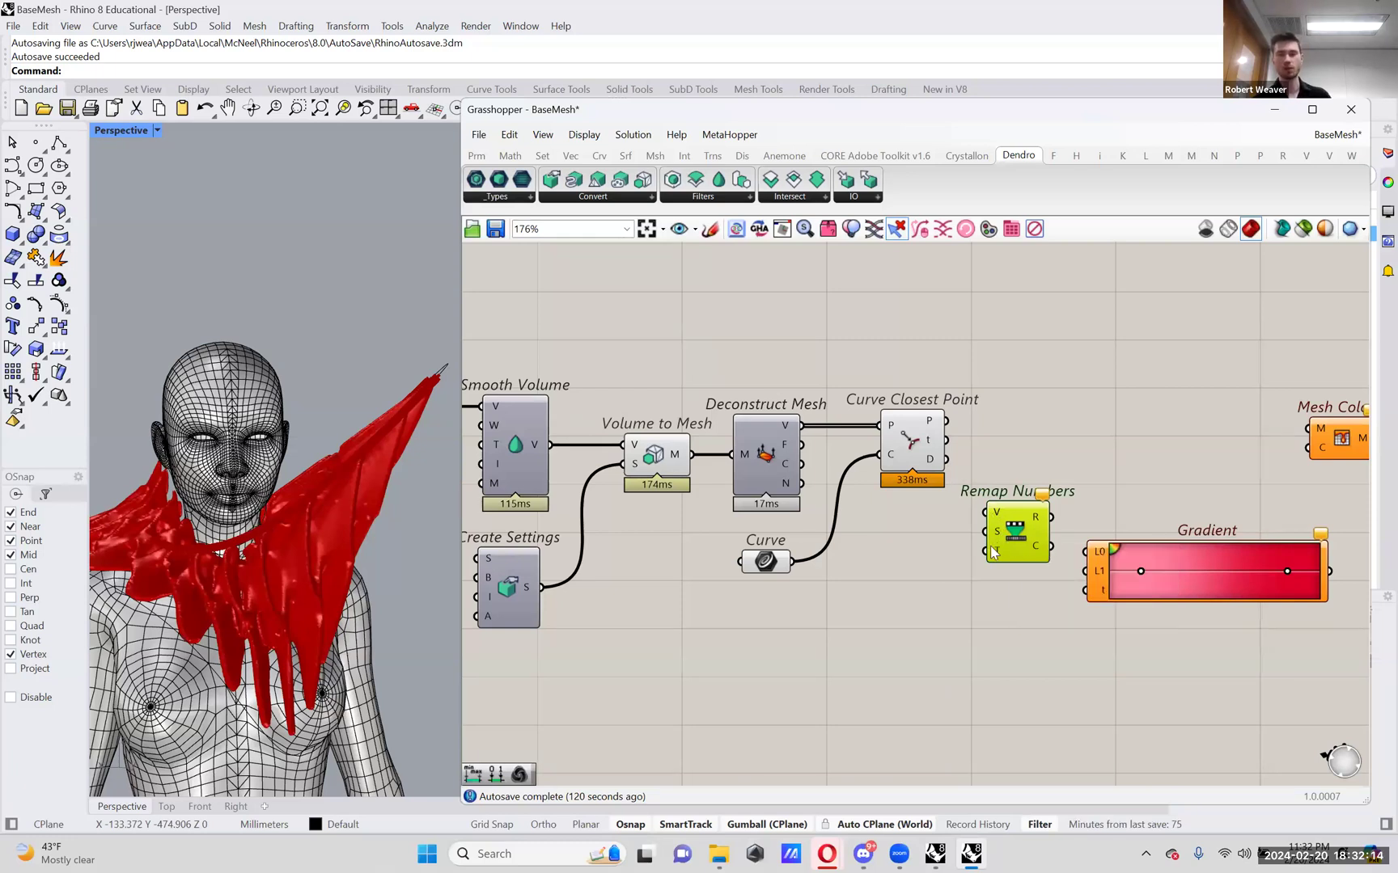
- Adjust the spacing of Gradient and Remap Numbers, and wire Curve Closest Point's D output into Remap Numbers' V input
mouse_move(994, 552)
drag(1192, 556, 1197, 547)
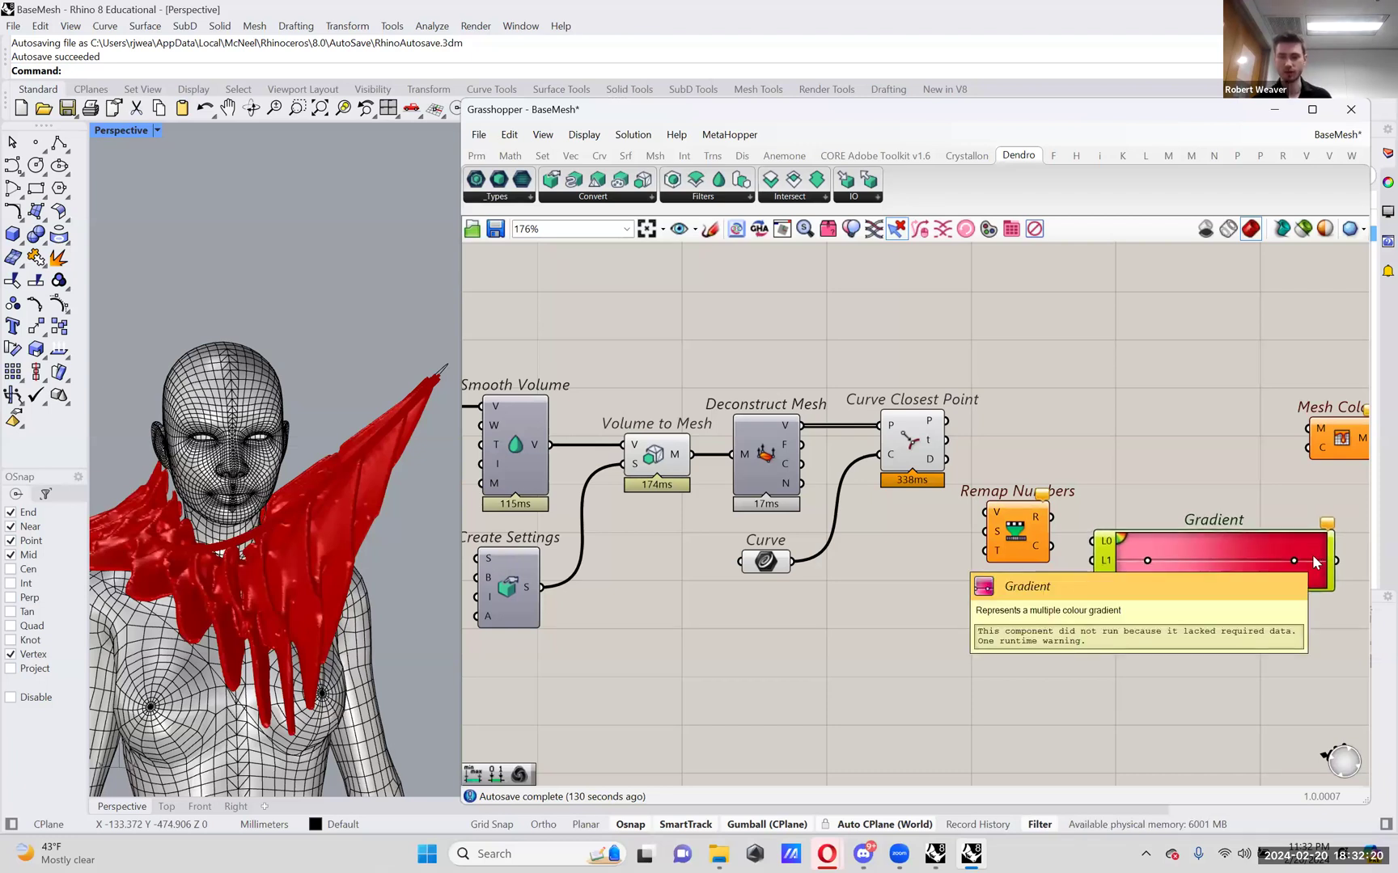
drag(1017, 540, 1020, 540)
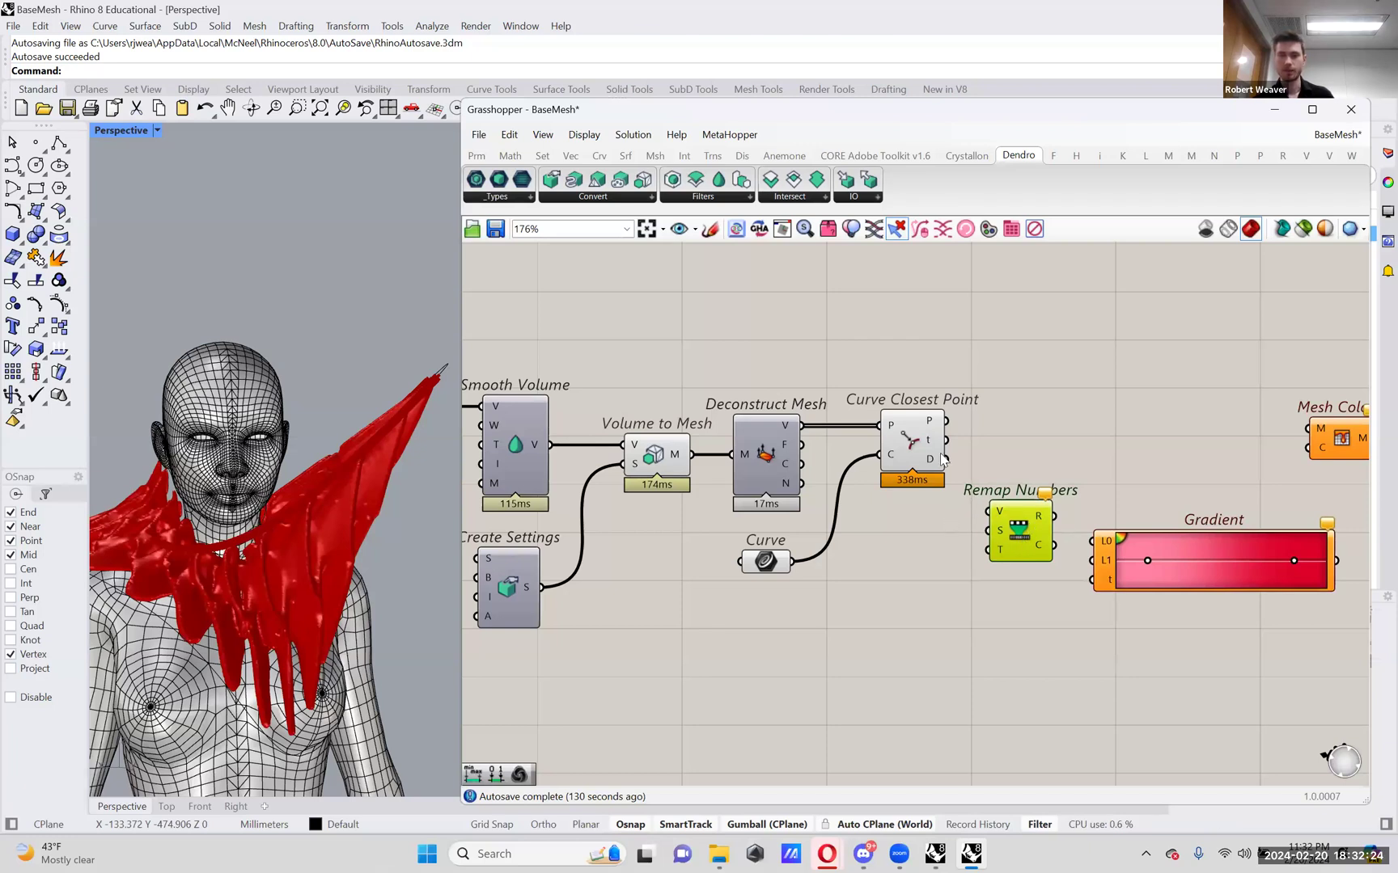
drag(932, 465, 1015, 525)
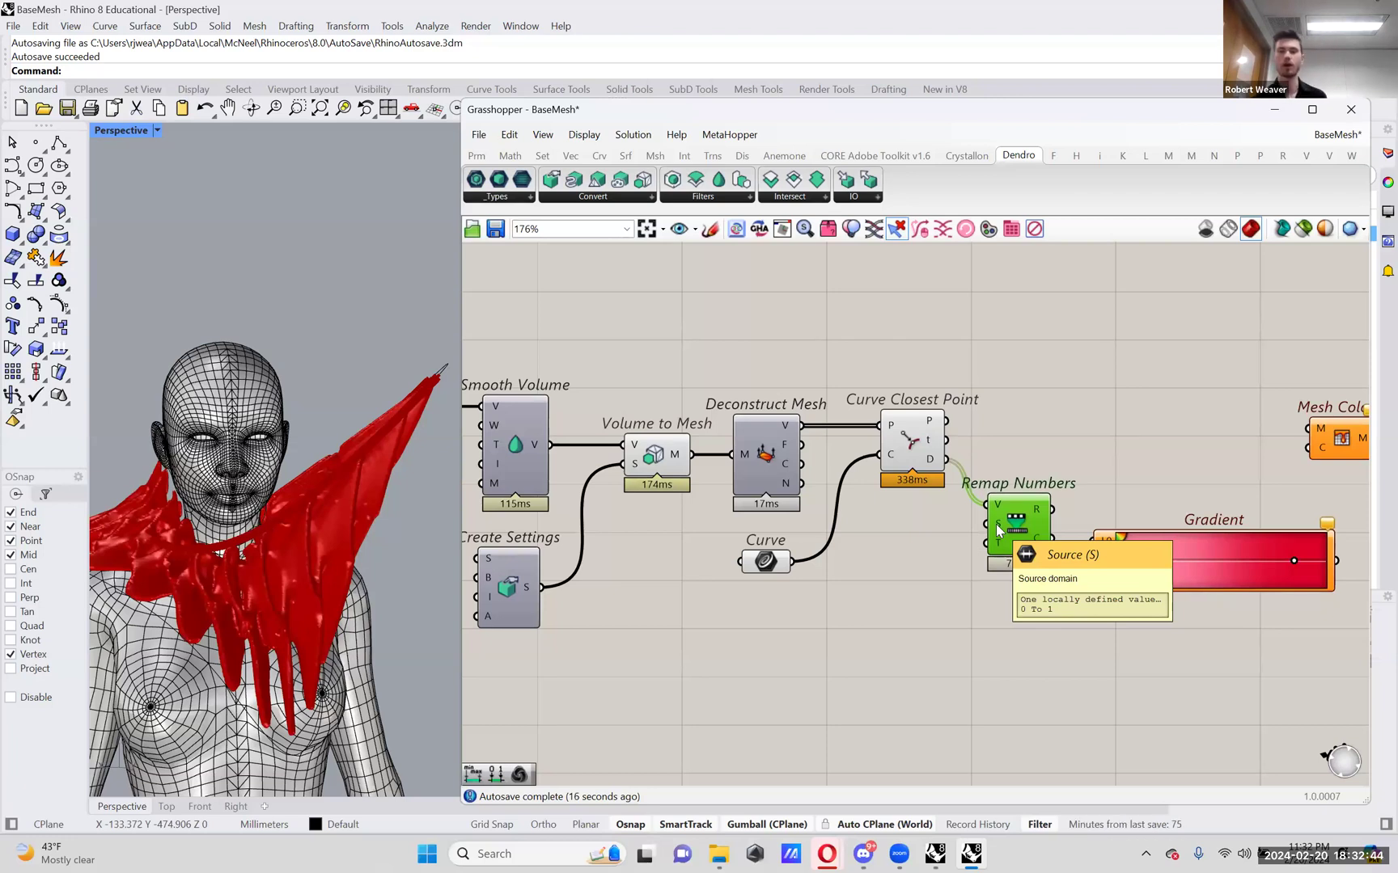
- Add a Bounds component below Curve Closest Point and wire the D distance output into its N input
double_click(920, 525)
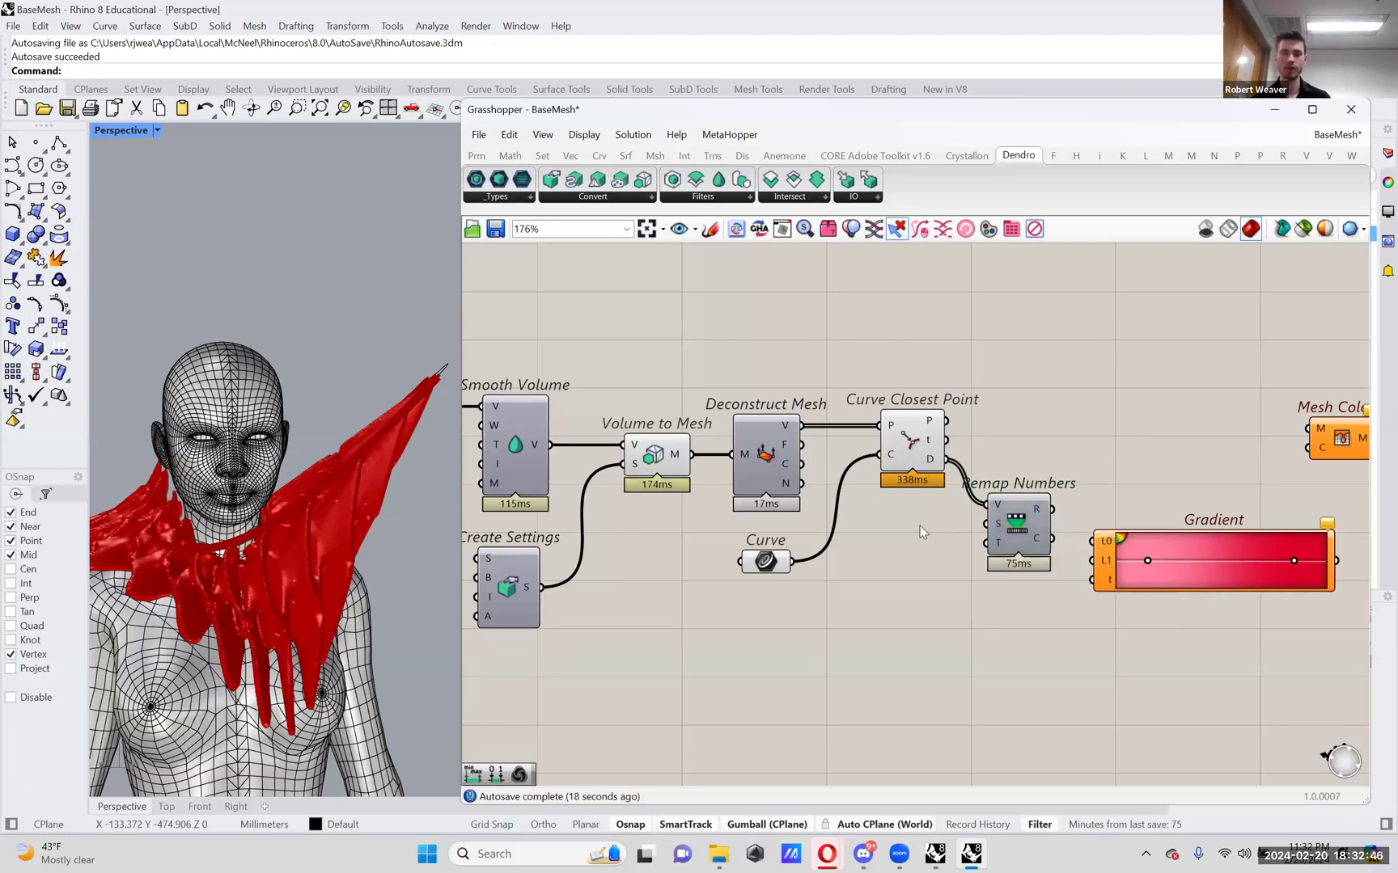
text(bounds)
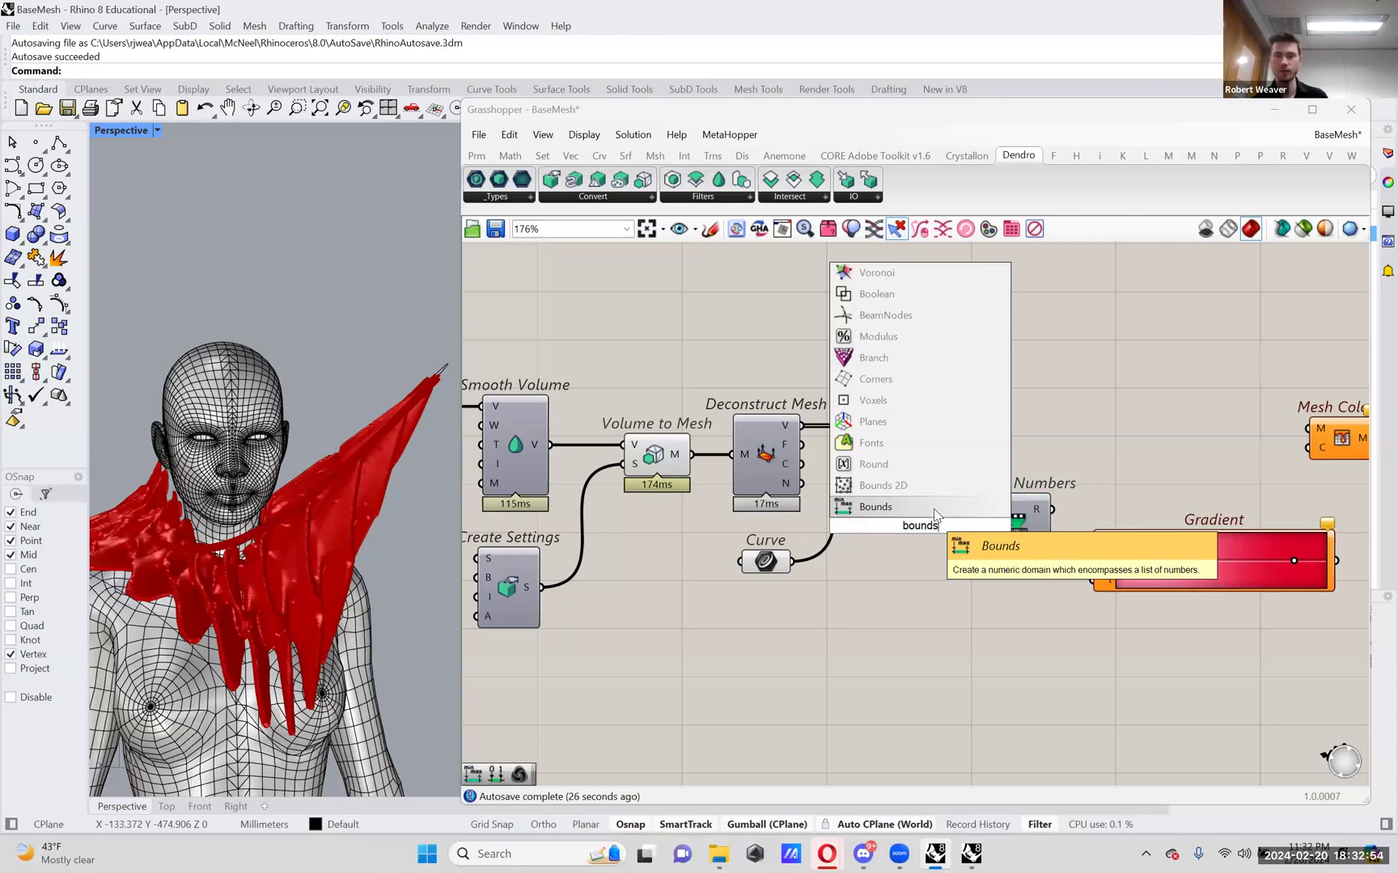
click(936, 508)
drag(947, 460, 894, 524)
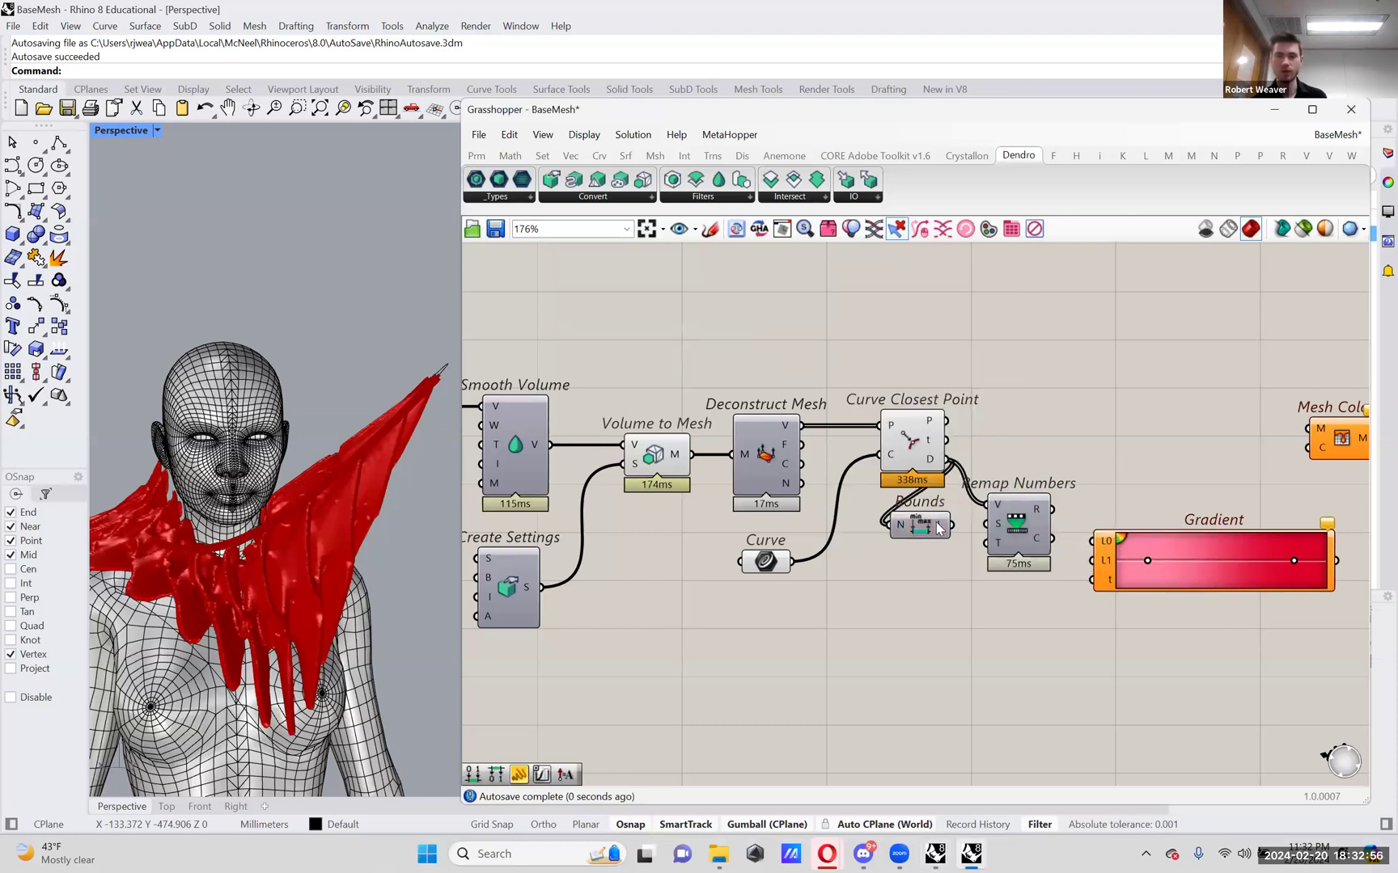
- Shift Gradient, Remap Numbers and Bounds to the right so Bounds sits between Curve Closest Point and Remap Numbers
right_drag(1038, 516, 933, 523)
drag(1029, 558, 1086, 563)
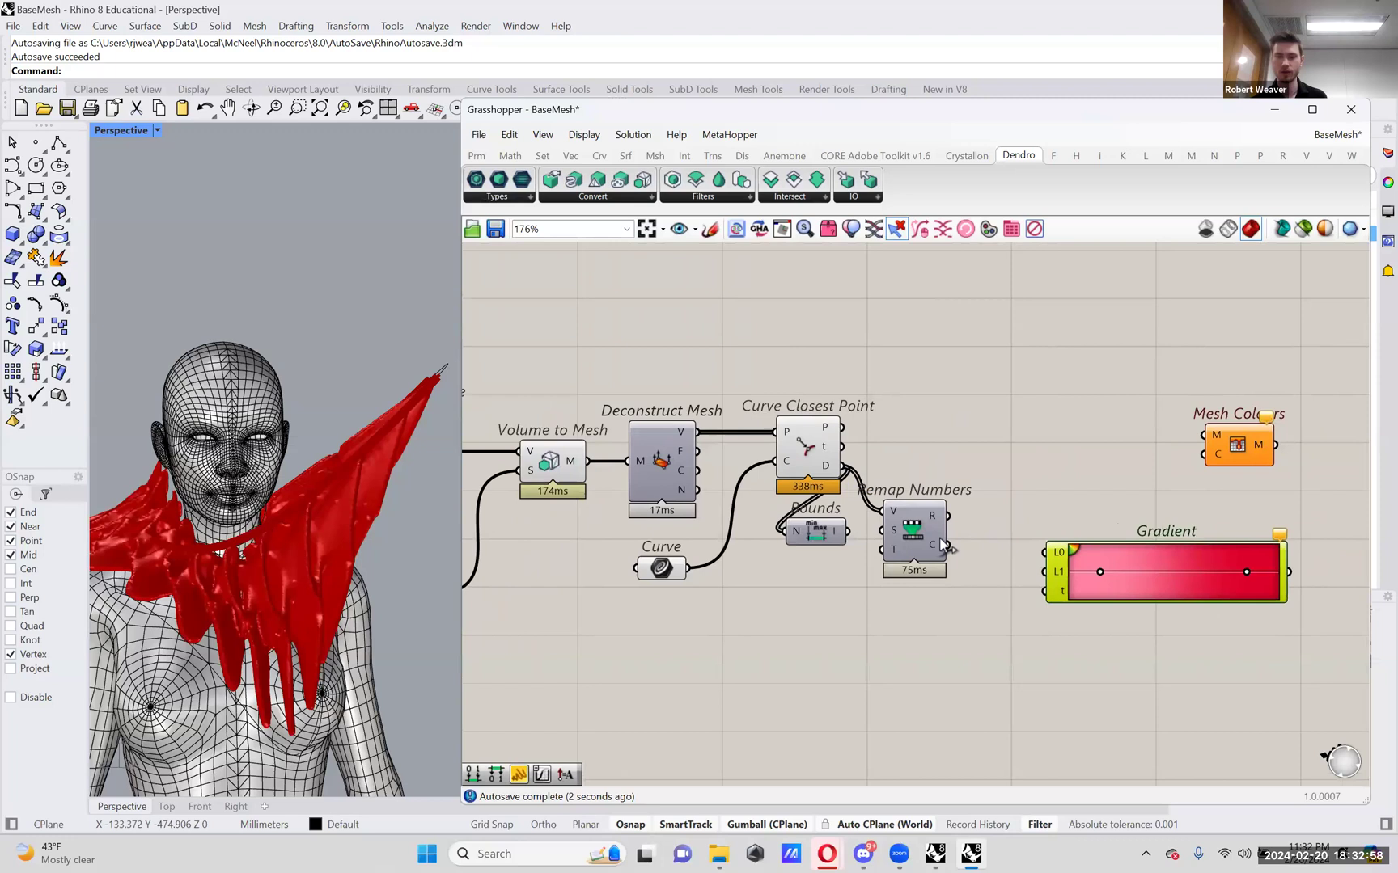
drag(939, 543, 1007, 550)
drag(803, 537, 884, 541)
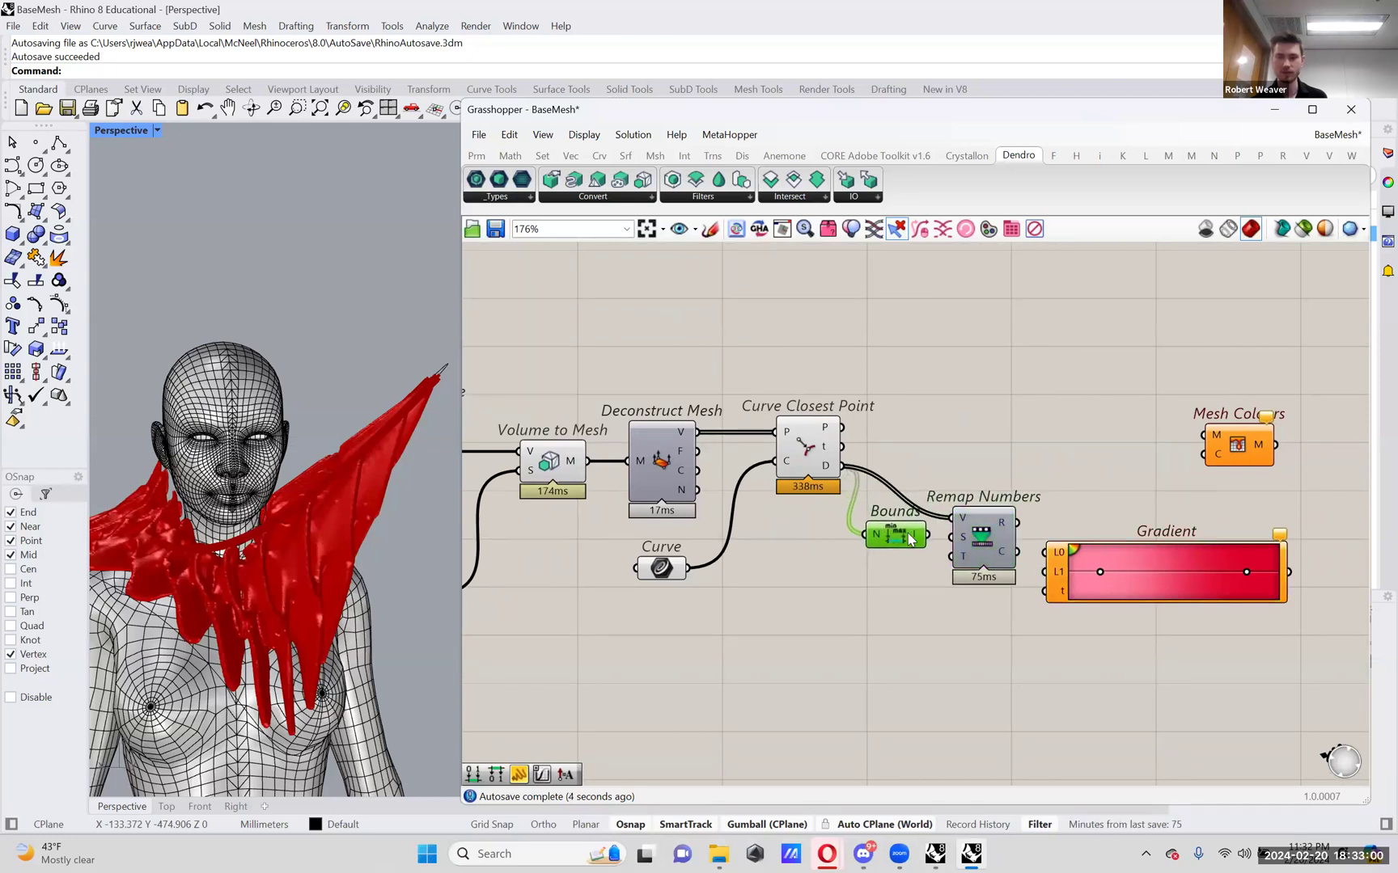
mouse_move(835, 483)
drag(976, 535, 980, 519)
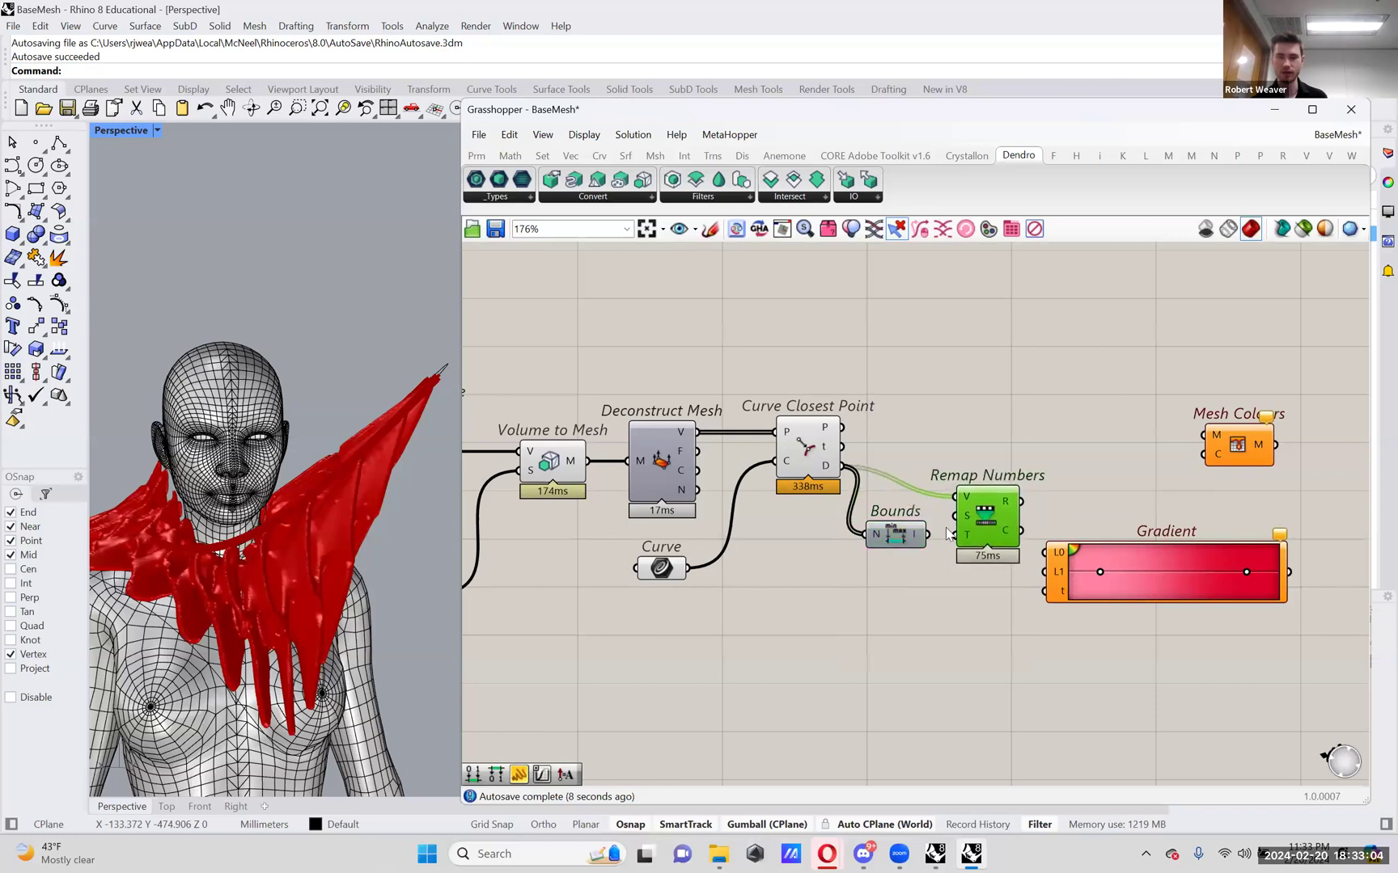
- Wire the Bounds domain output into Remap Numbers' S source input
mouse_move(916, 540)
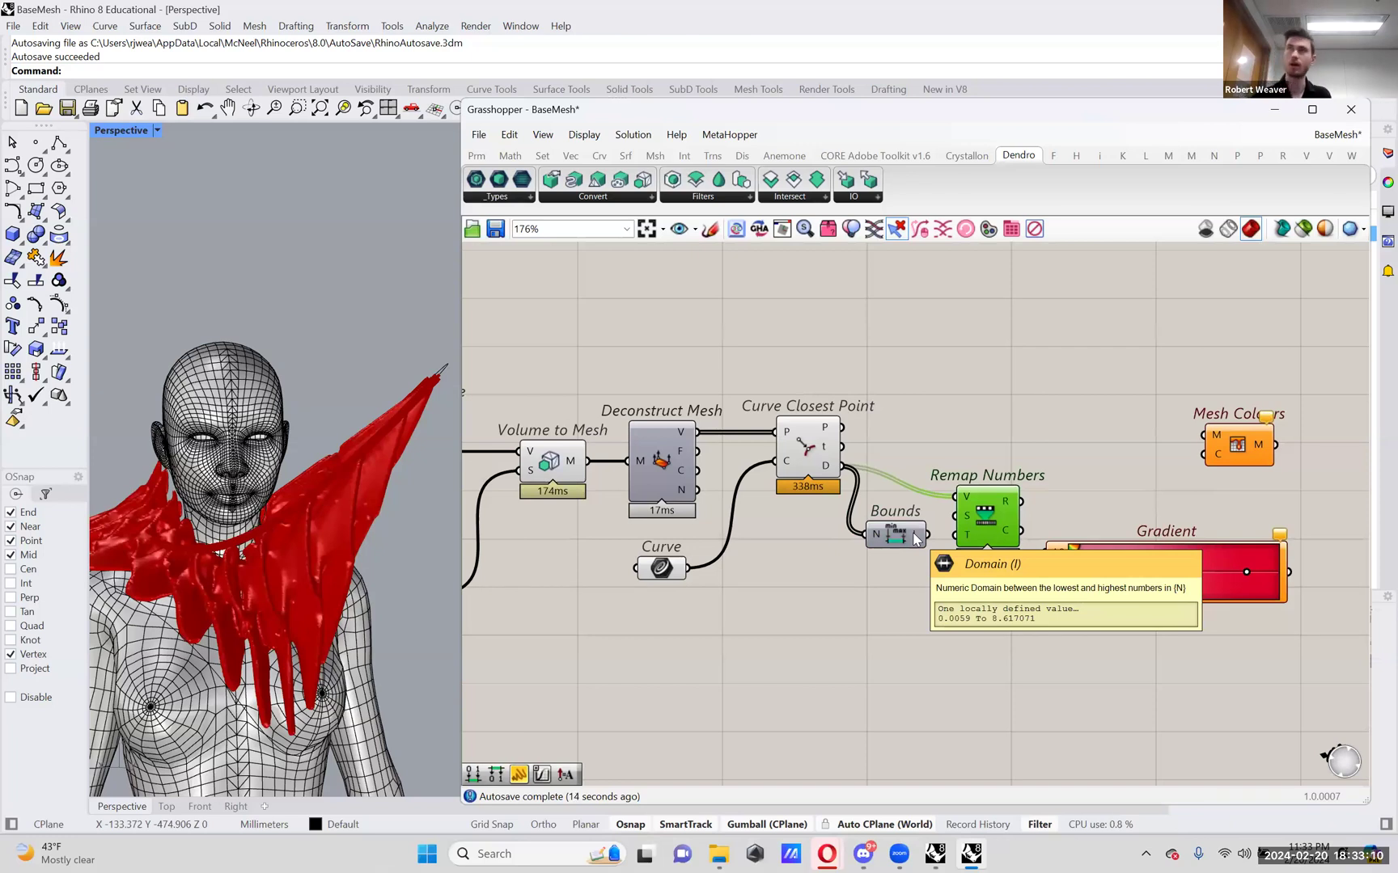
drag(899, 538, 971, 518)
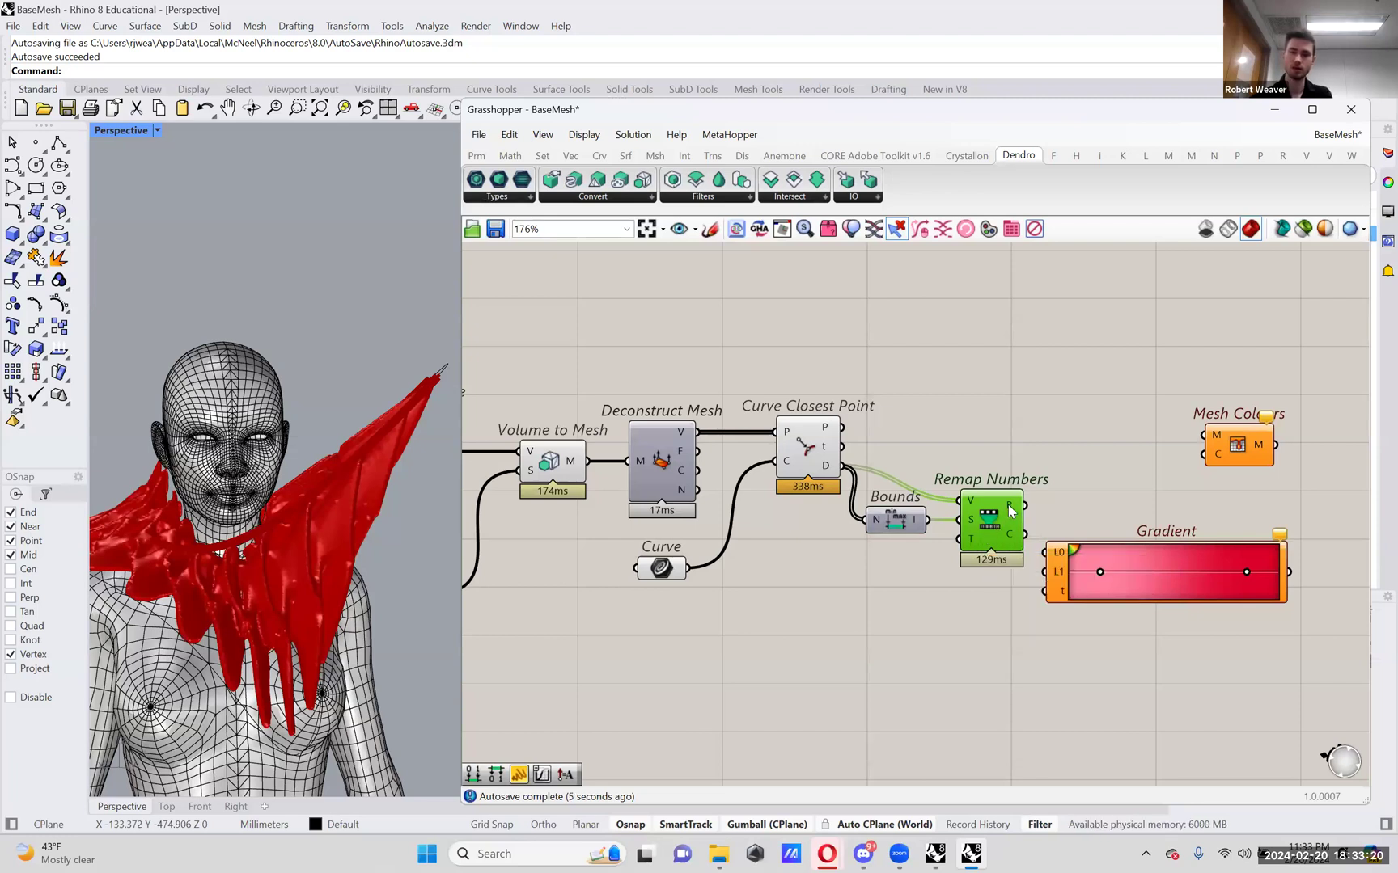
mouse_move(1009, 508)
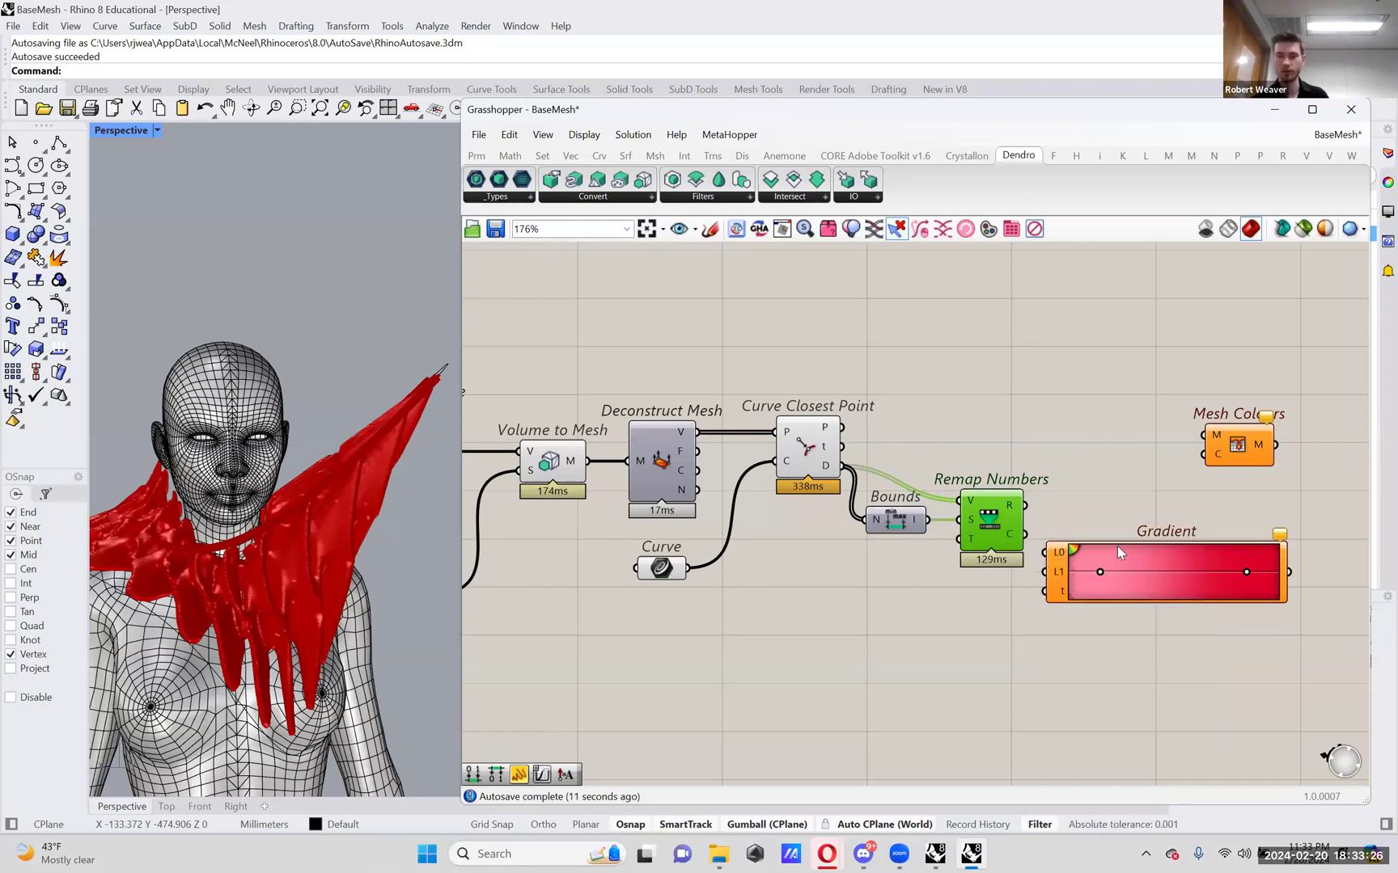
- Line up Gradient beside Remap Numbers, move Mesh Colours further right, and check the remapped values
drag(1117, 554, 1136, 496)
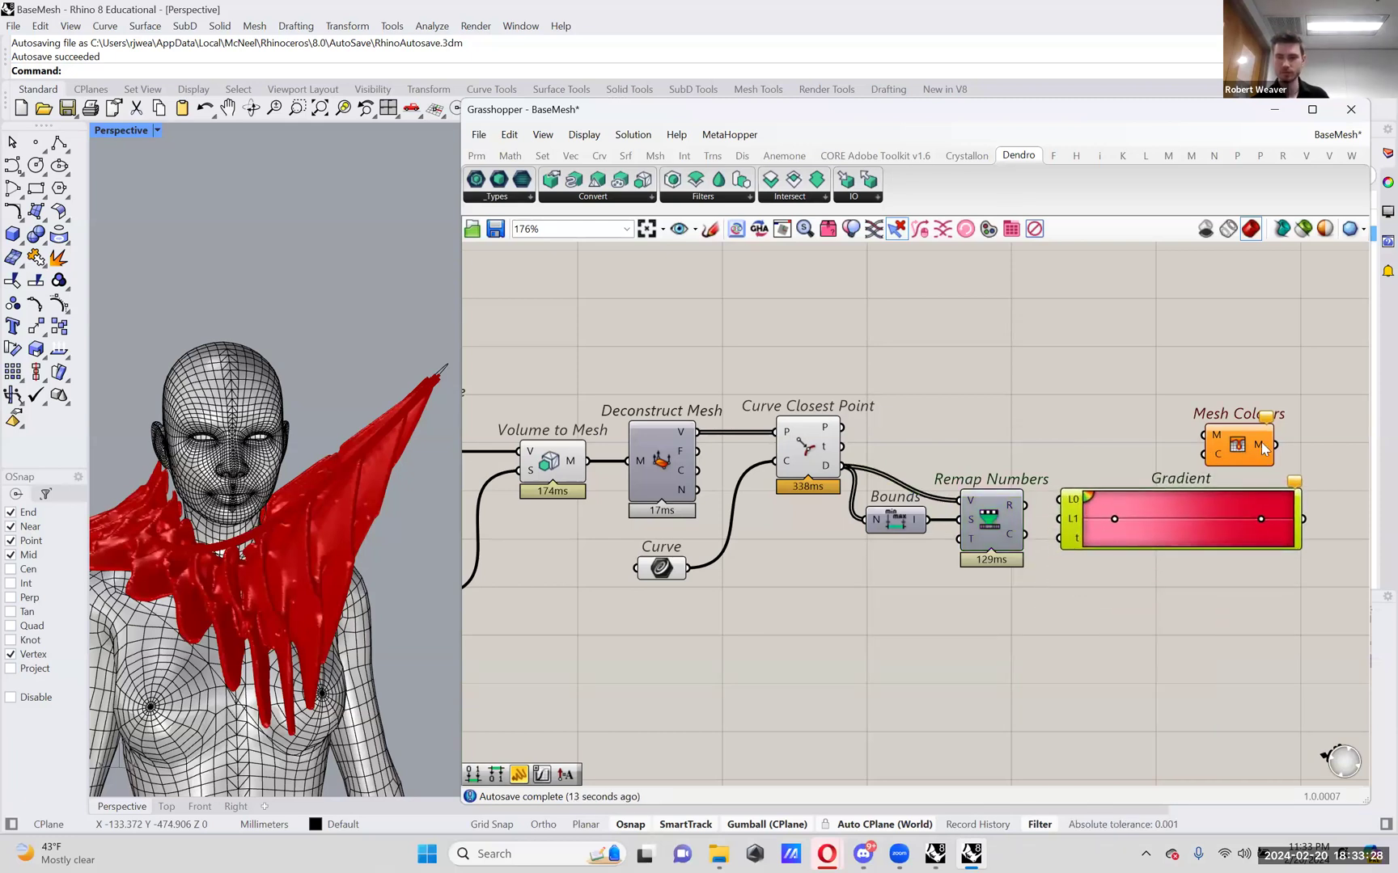
drag(1261, 443, 1307, 438)
right_drag(1289, 441, 1137, 473)
drag(1118, 474, 1227, 491)
drag(1013, 534, 1016, 532)
click(963, 495)
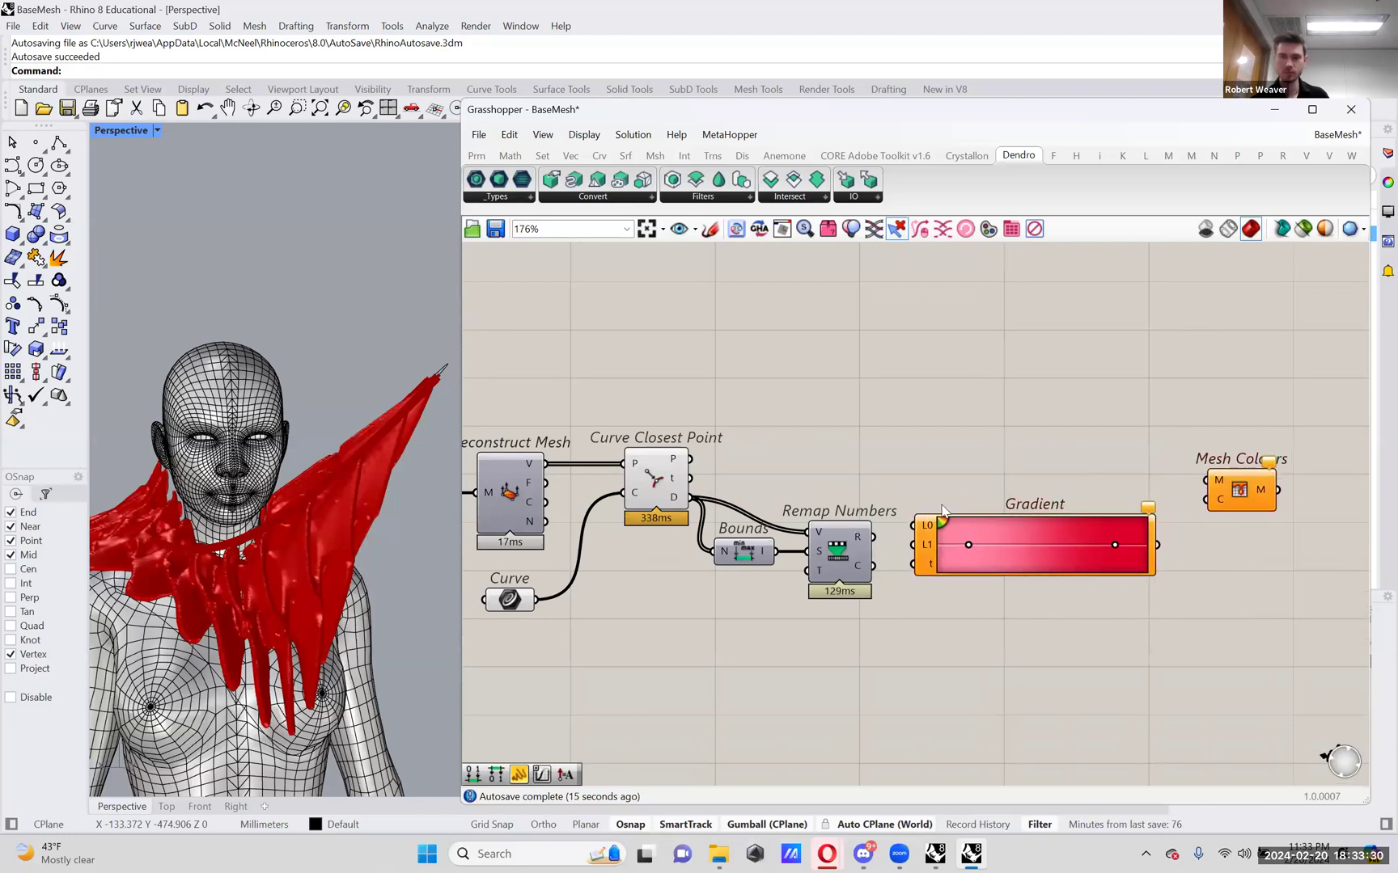
mouse_move(849, 544)
right_down()
mouse_move(929, 537)
mouse_move(823, 536)
right_up()
scroll(930, 544, up, 1)
mouse_move(823, 535)
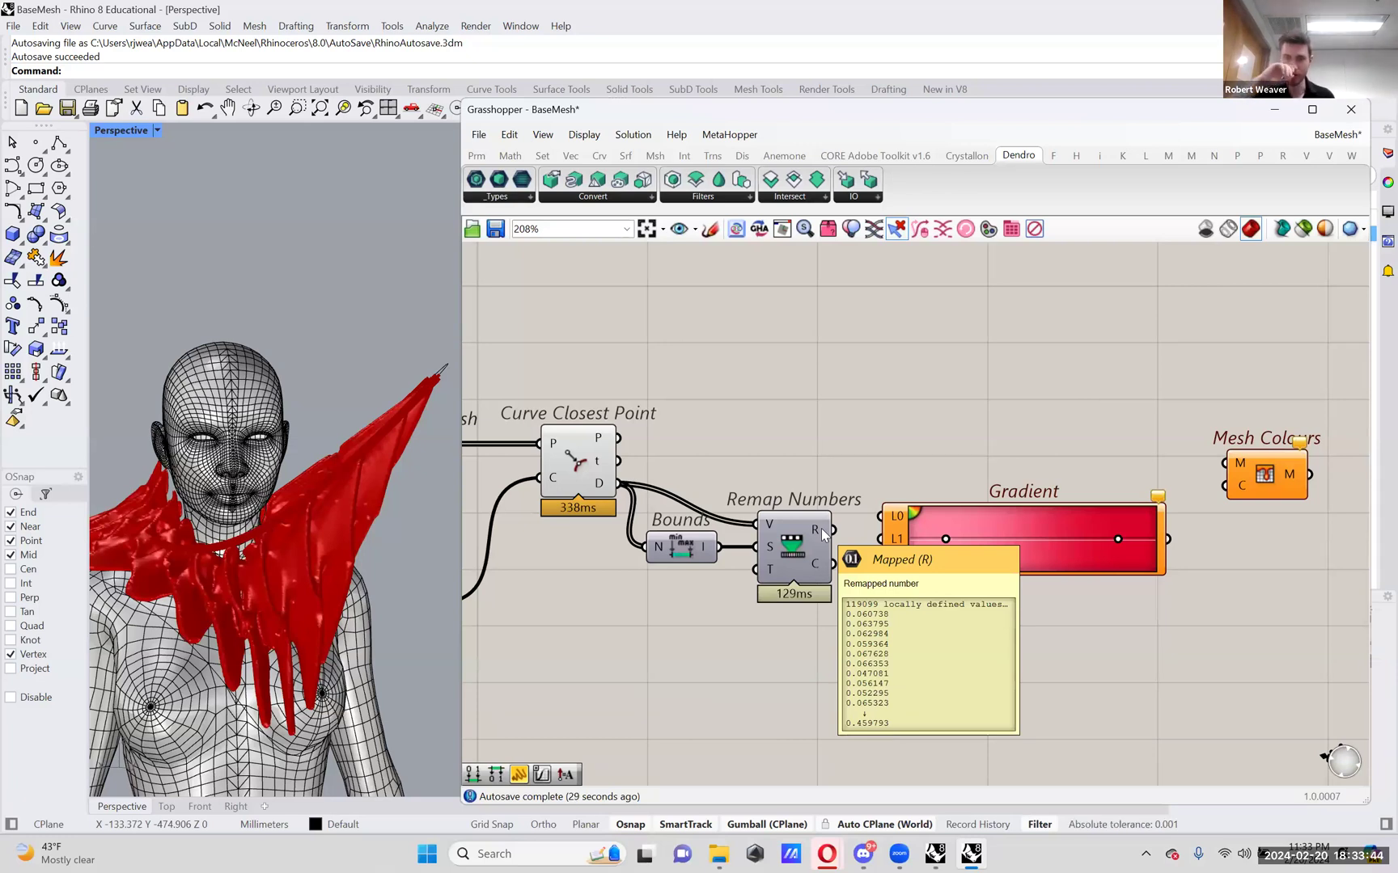
drag(930, 518, 924, 485)
- Examine the Range values feeding the t input of Twisted Box Sweep as a comparison for the remapped numbers
scroll(971, 558, down, 6)
scroll(776, 566, up, 8)
scroll(889, 456, down, 2)
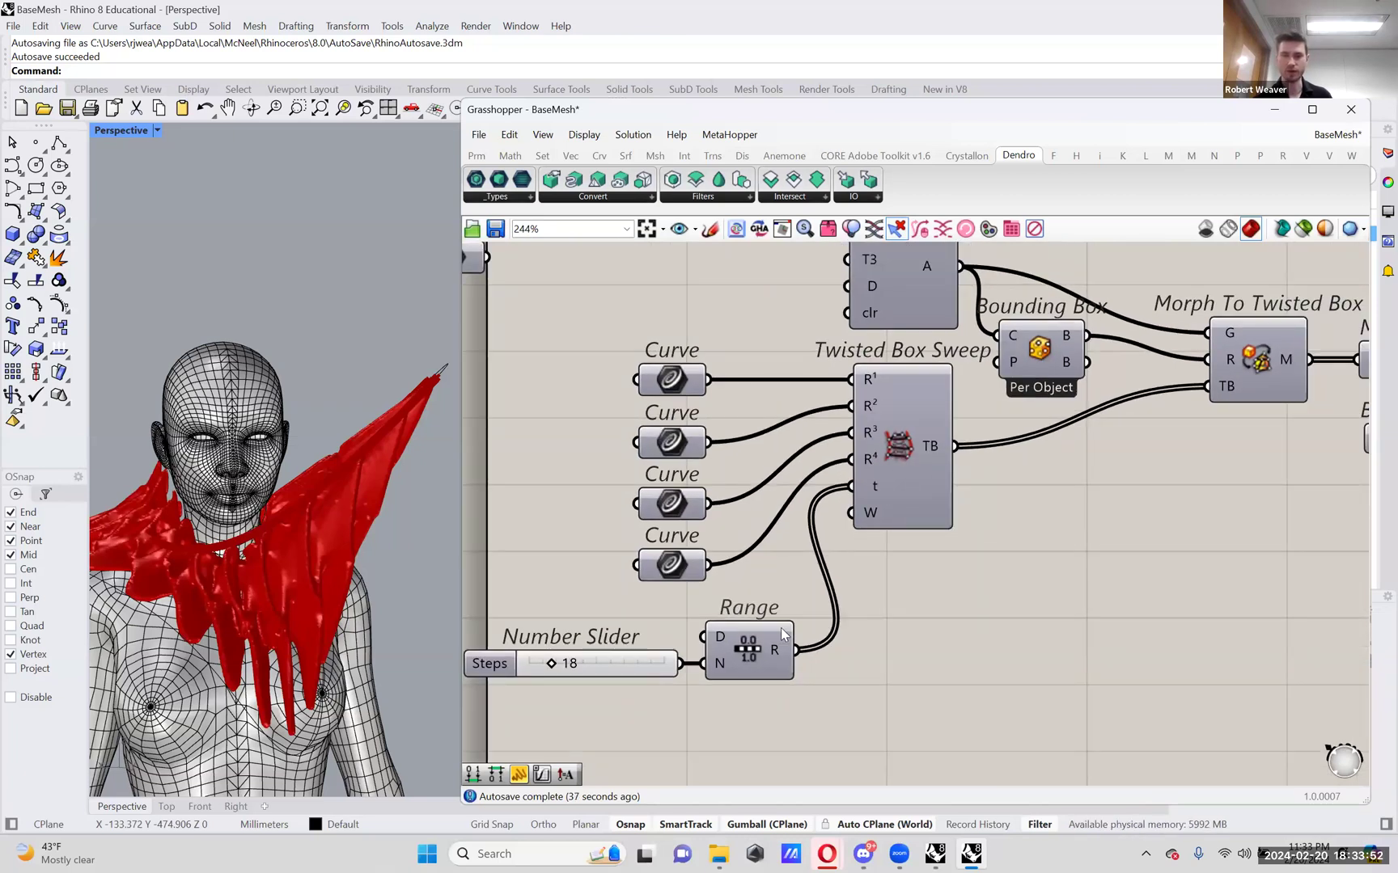
mouse_move(874, 484)
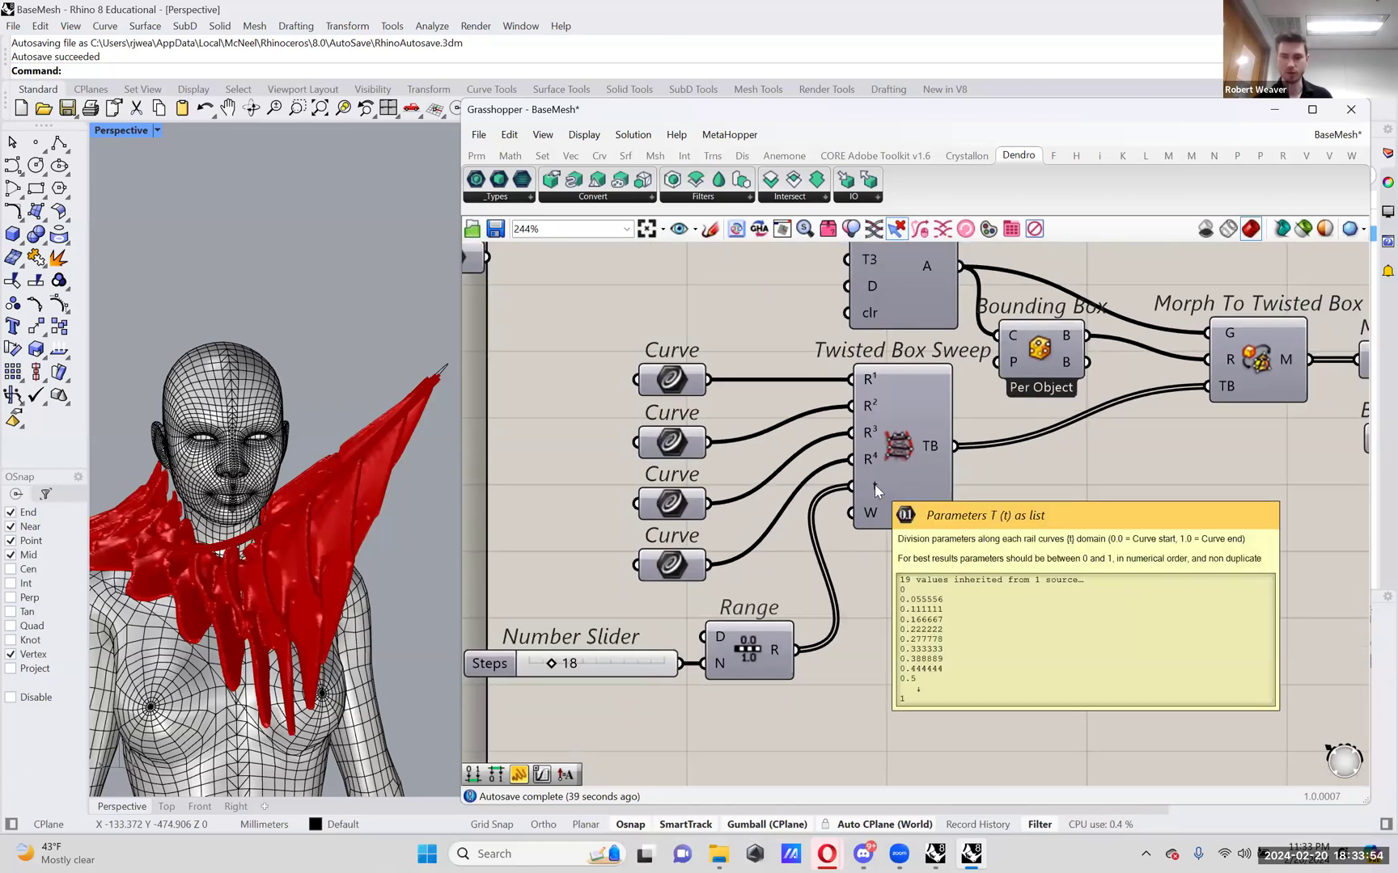
scroll(732, 541, down, 10)
right_drag(861, 550, 651, 582)
scroll(922, 607, up, 5)
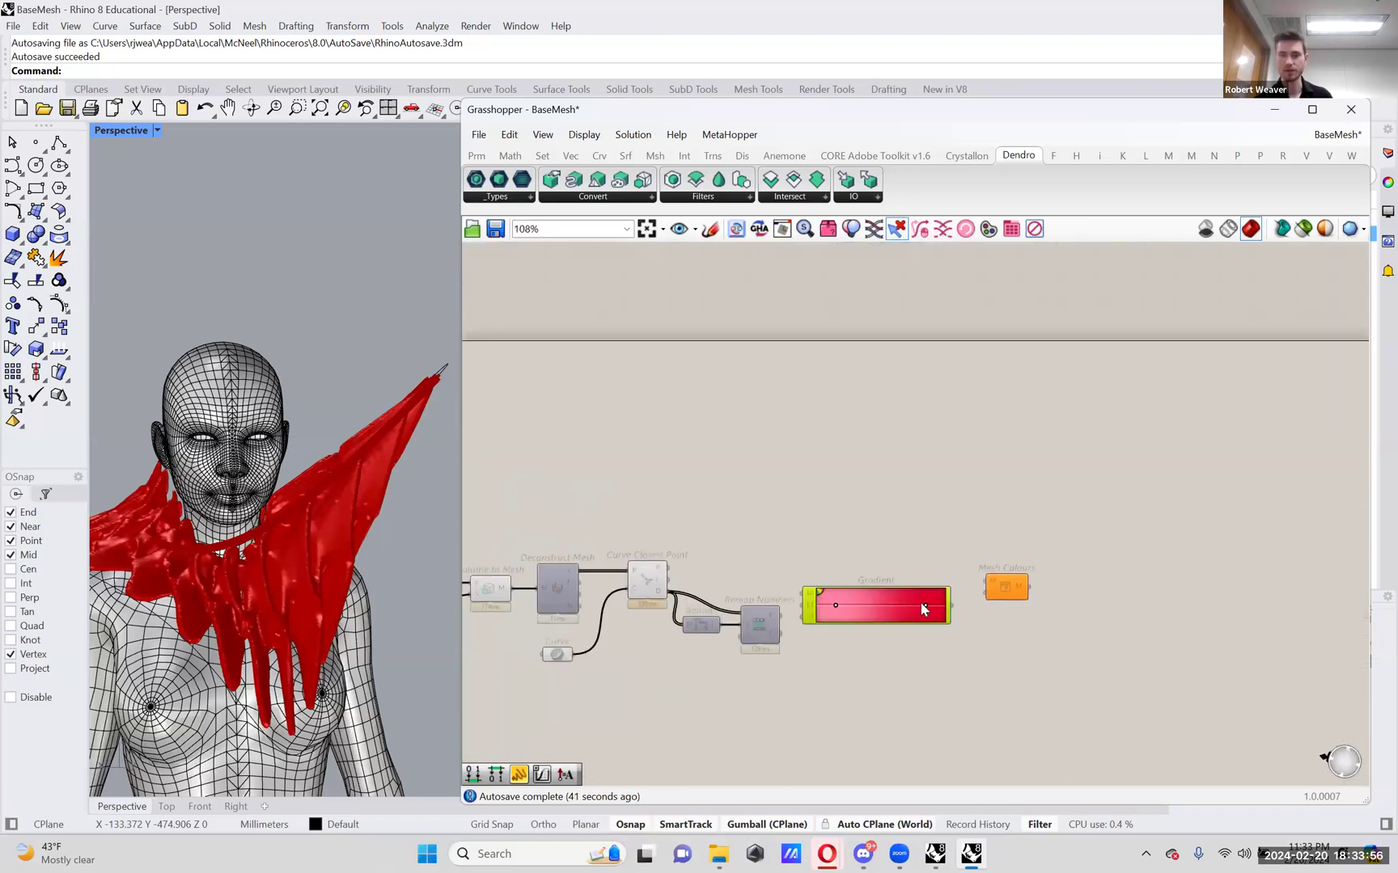
scroll(869, 626, up, 3)
right_drag(889, 626, 994, 613)
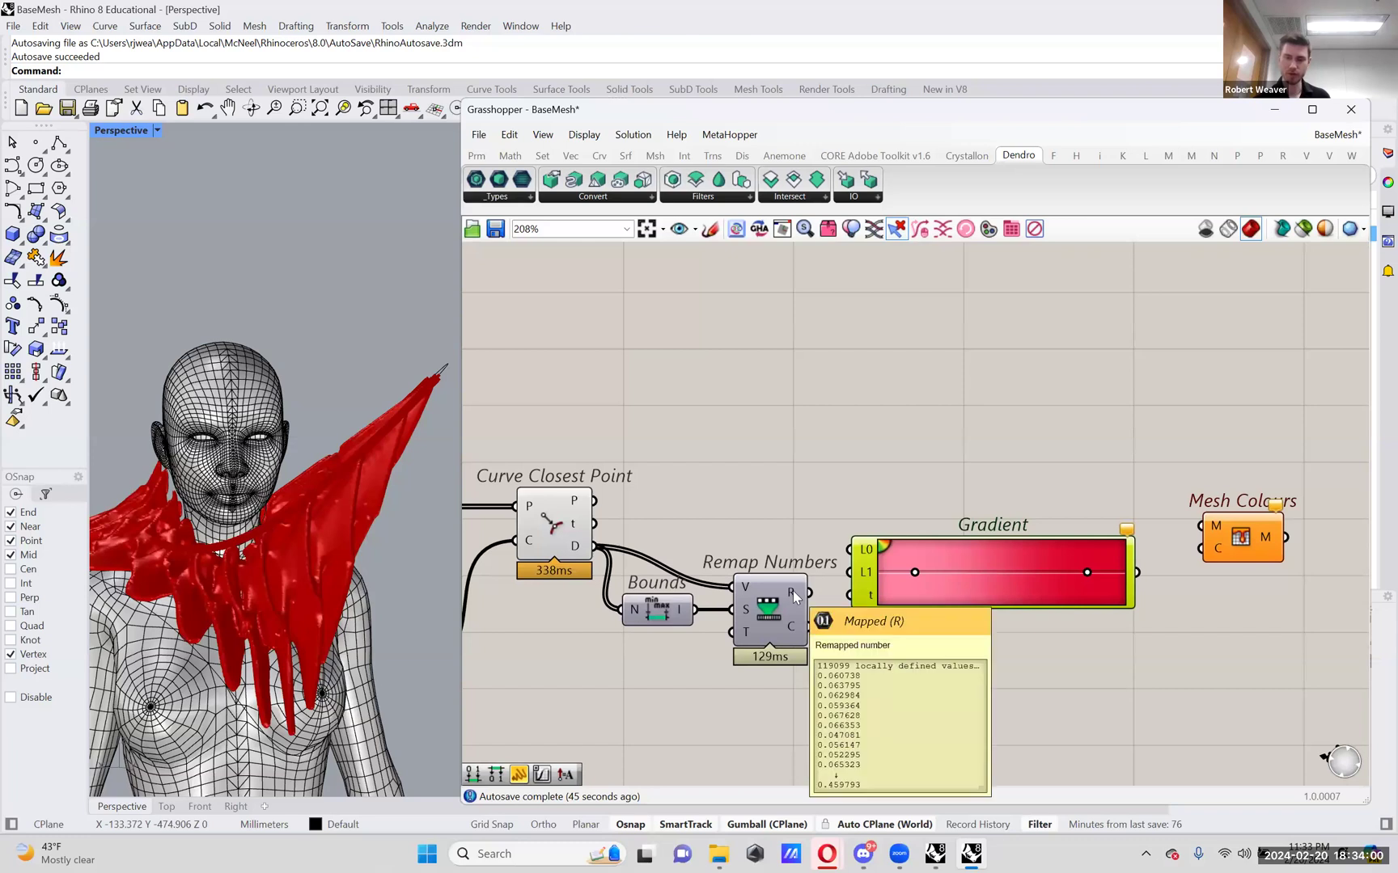
- Wire Remap Numbers' R output into Gradient's t input and the Gradient output into Mesh Colours' C input
drag(806, 592, 848, 595)
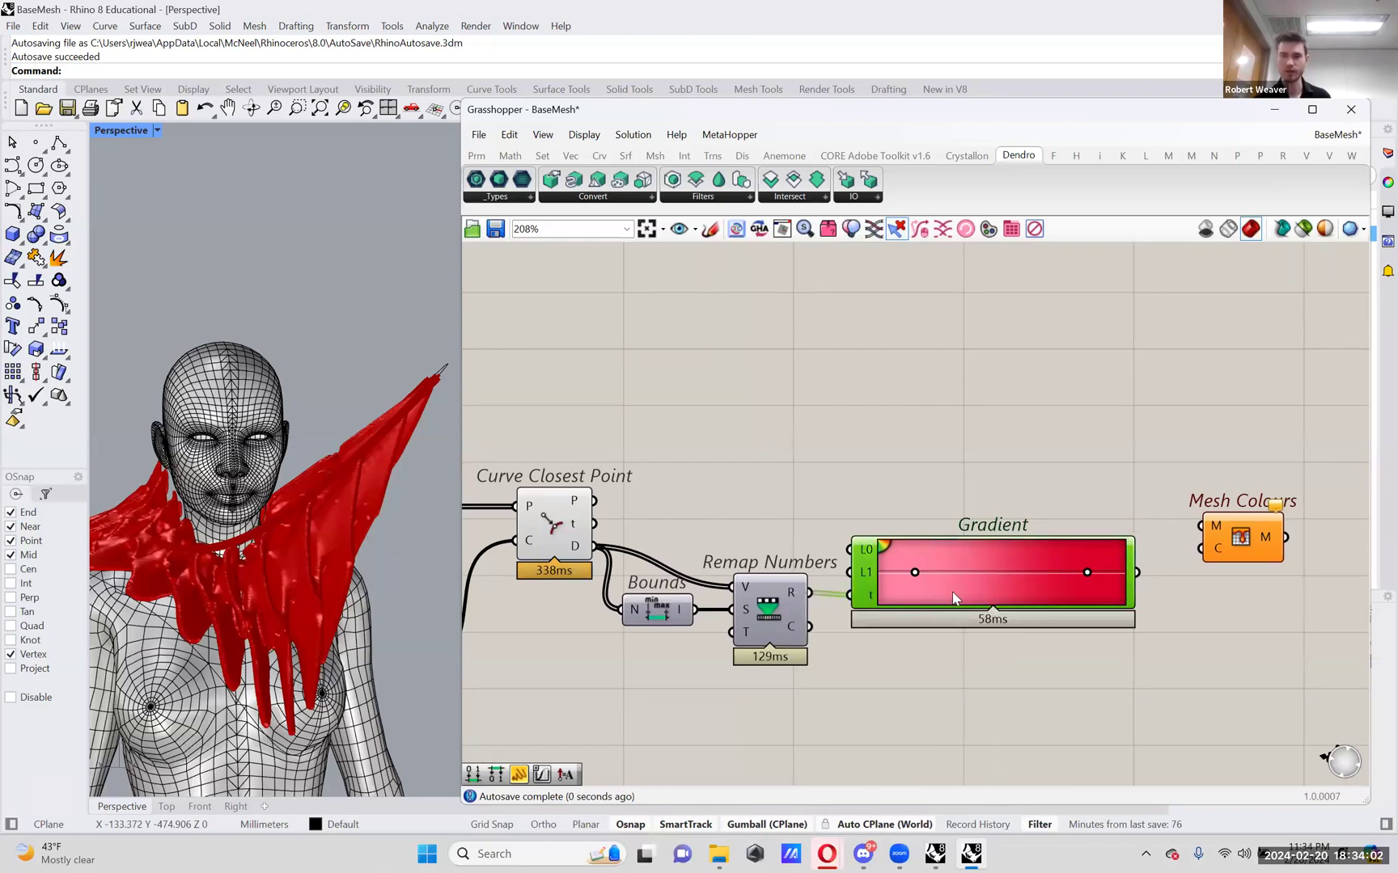
right_drag(950, 600, 889, 598)
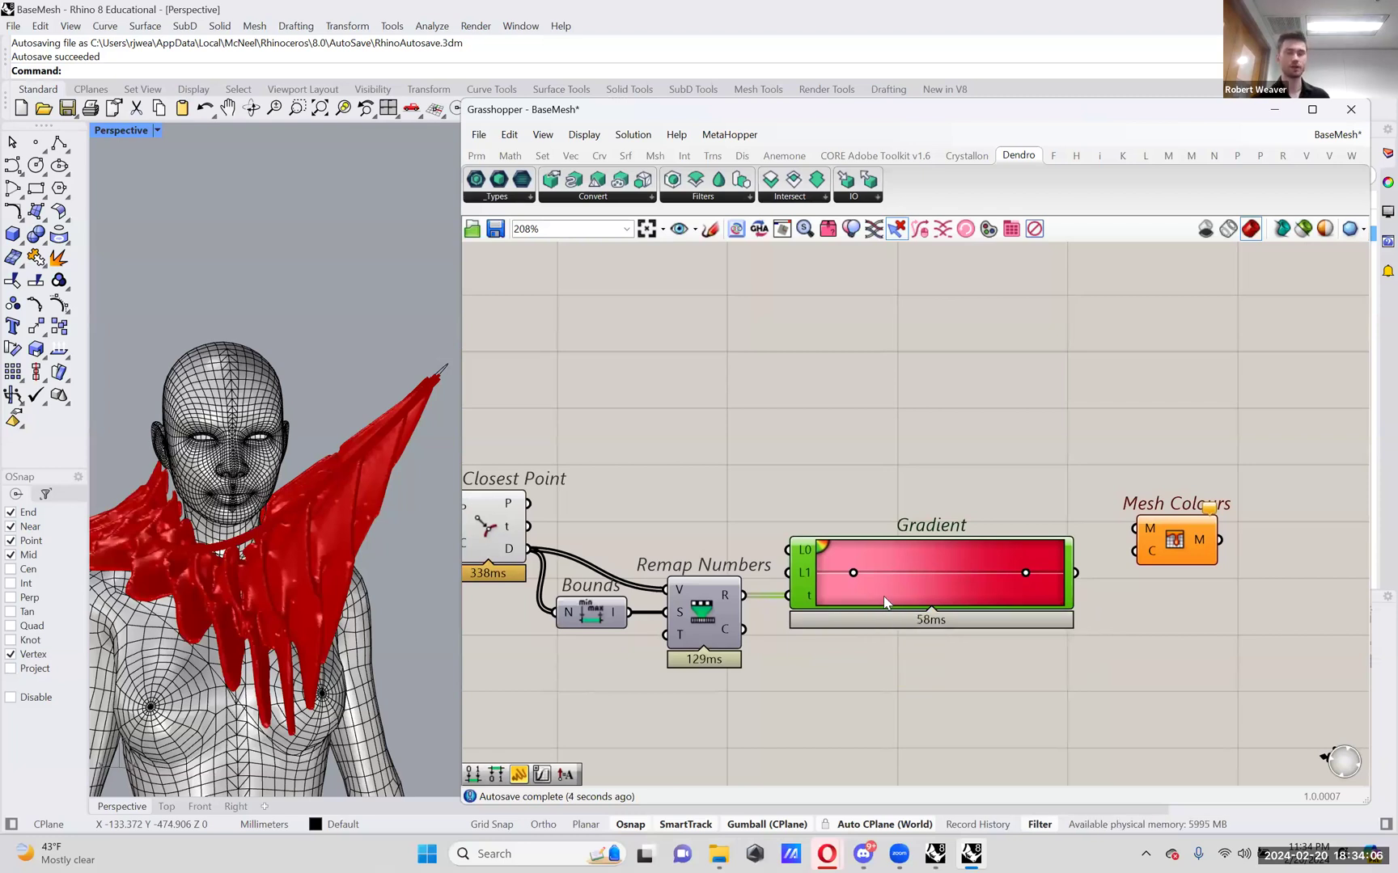
right_drag(832, 505, 843, 507)
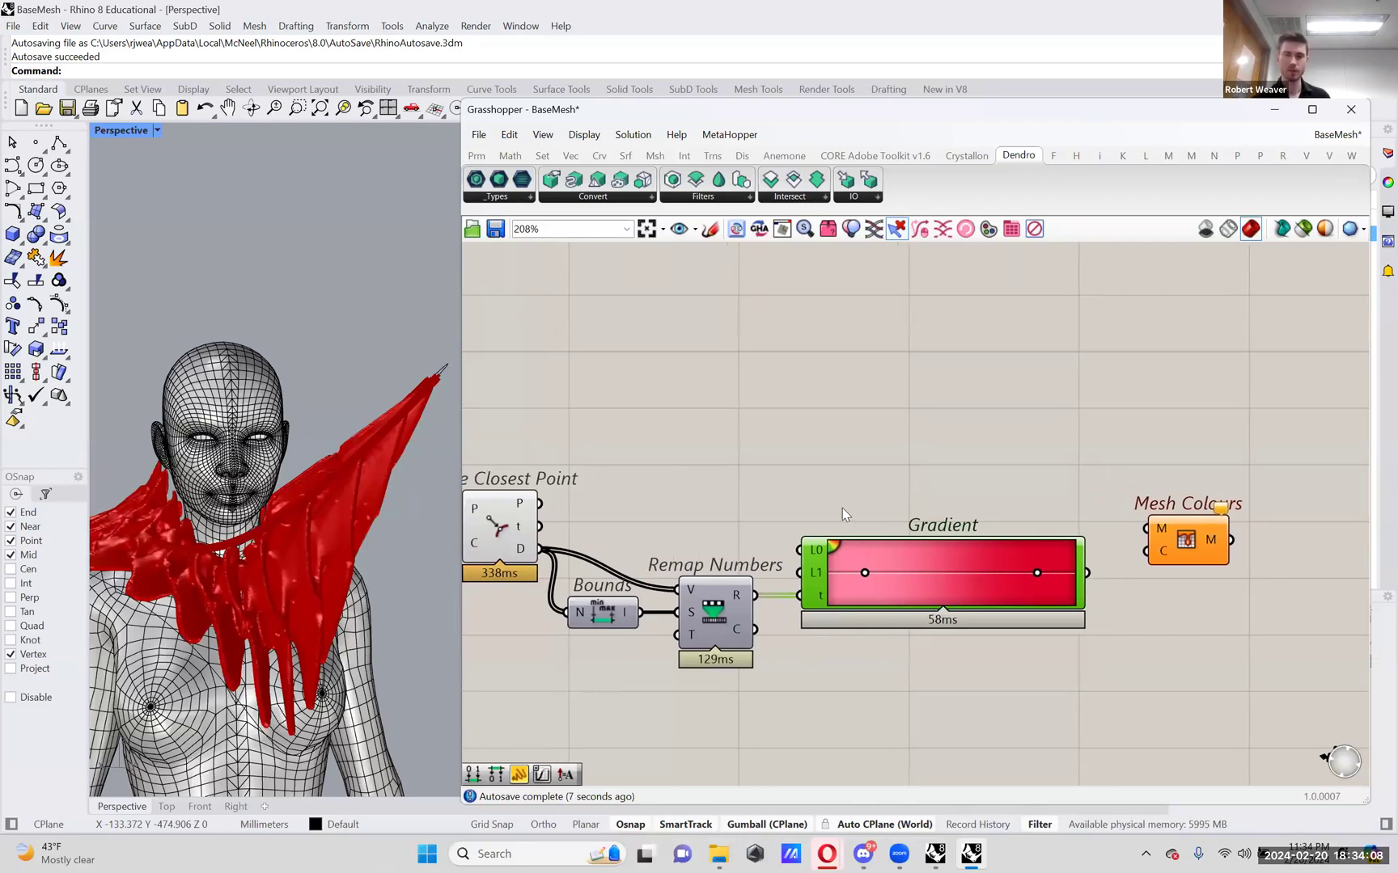
drag(1088, 572, 1184, 500)
click(991, 492)
- Lower the chain from Deconstruct Mesh to Gradient beneath Volume to Mesh, keeping Mesh Colours level with Volume to Mesh
scroll(1055, 486, down, 2)
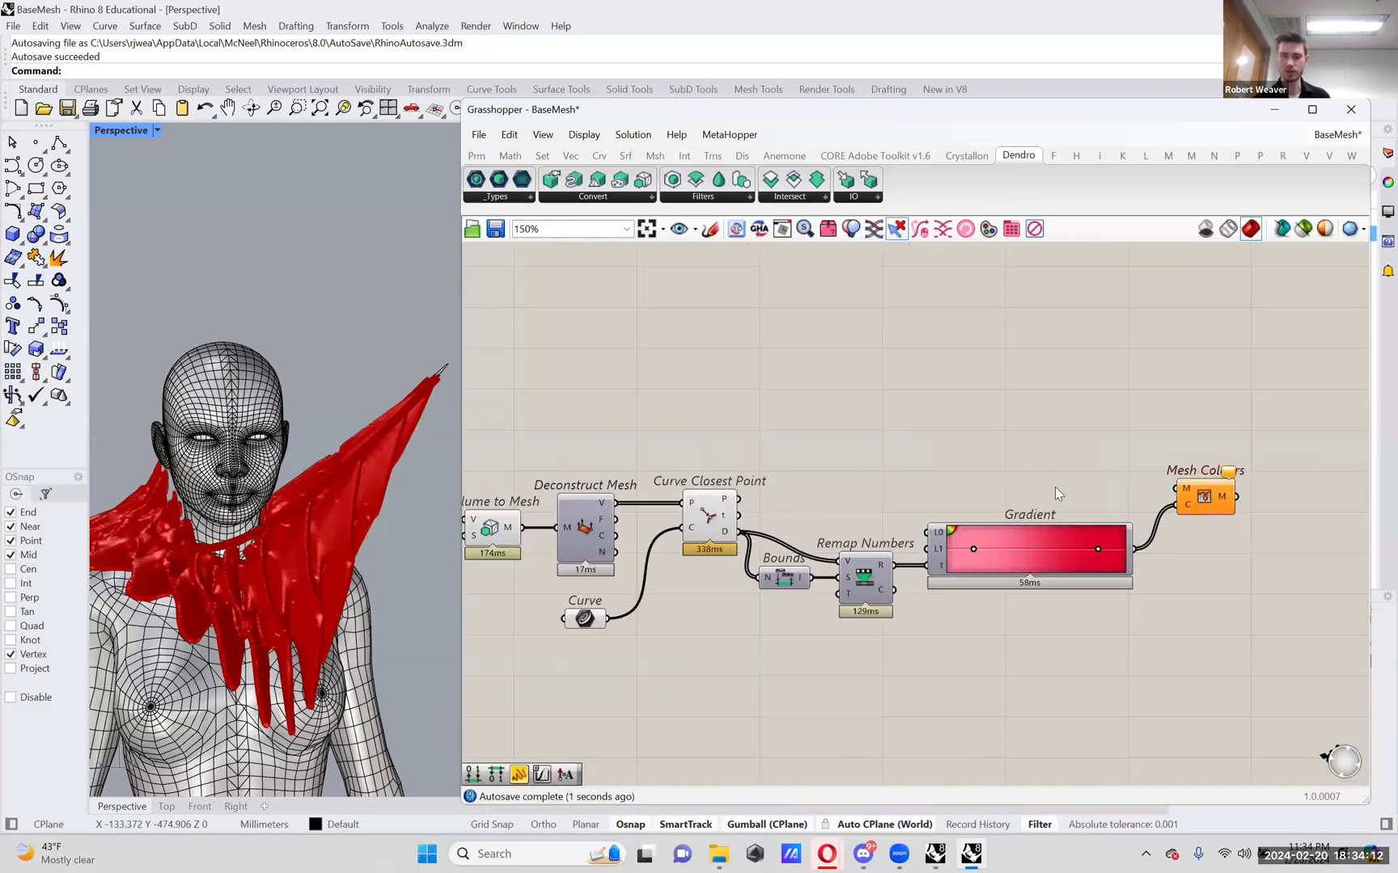
drag(1027, 663, 580, 591)
click(697, 499)
drag(1213, 498, 1214, 536)
scroll(1214, 537, up, 2)
right_drag(1295, 516, 1325, 512)
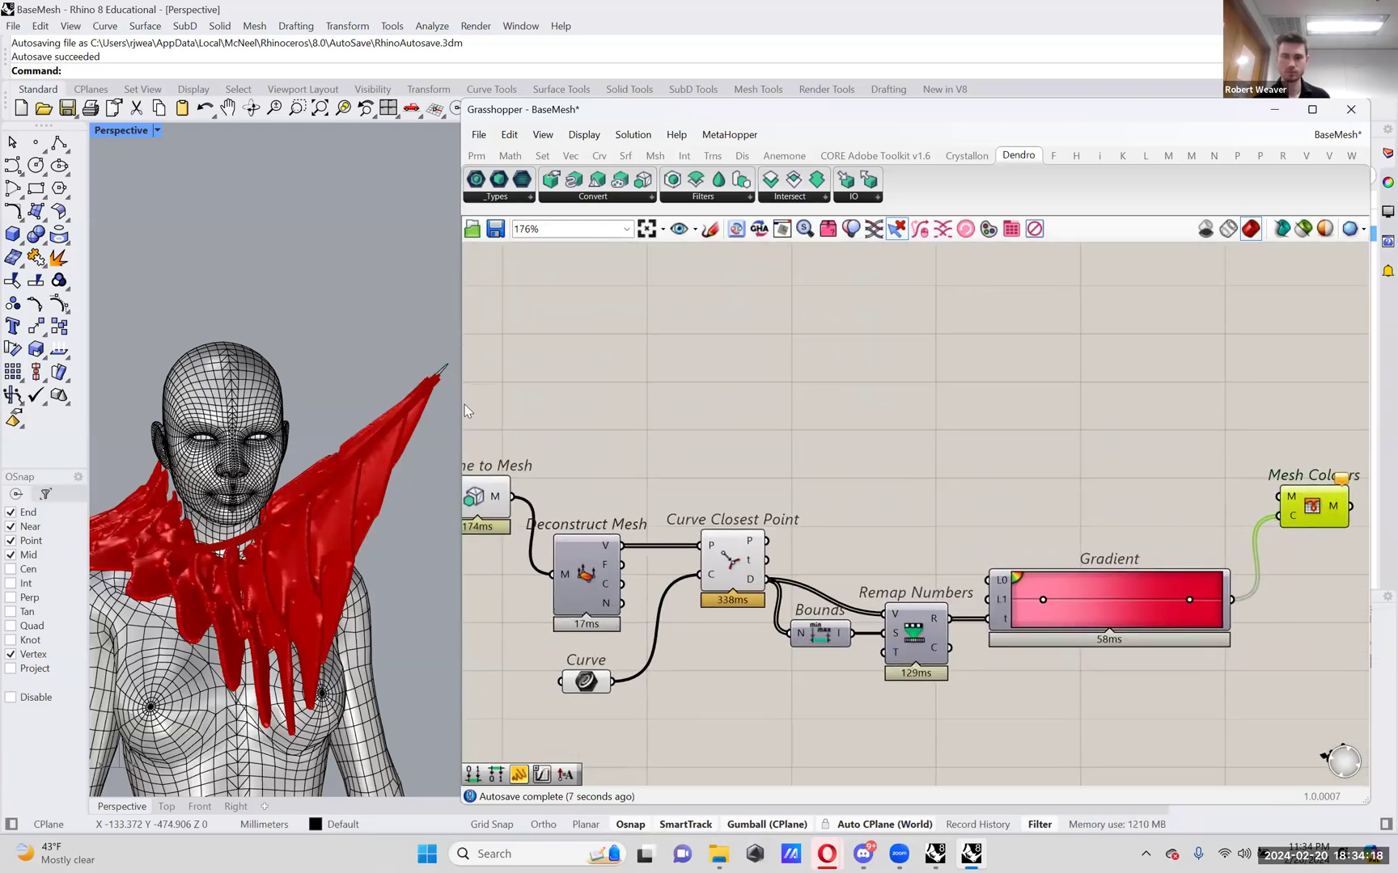
- Widen the Grasshopper window slightly and inspect the Volume to Mesh result on the figure
drag(457, 402, 429, 402)
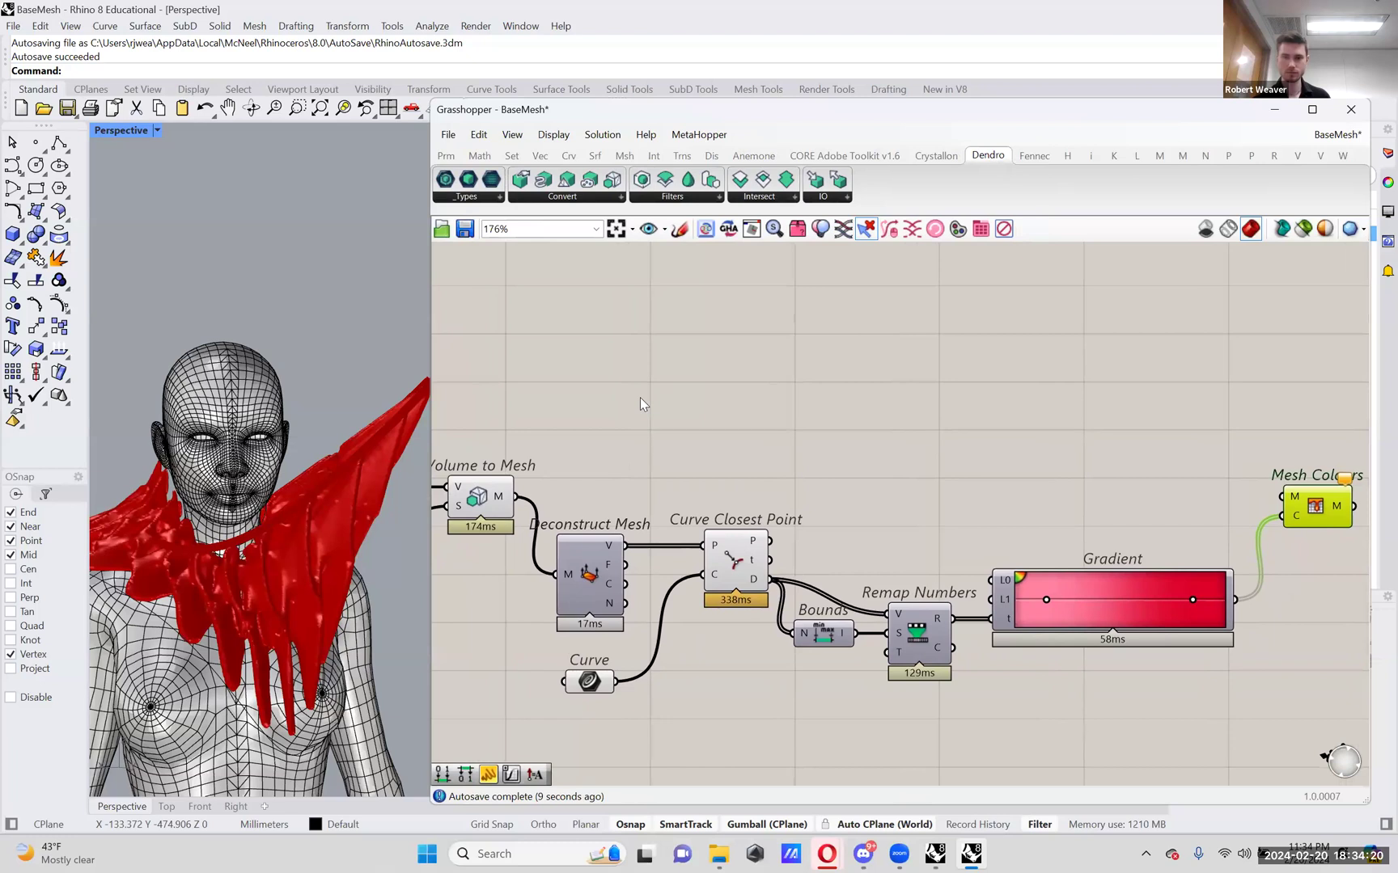
right_drag(333, 463, 487, 449)
click(479, 485)
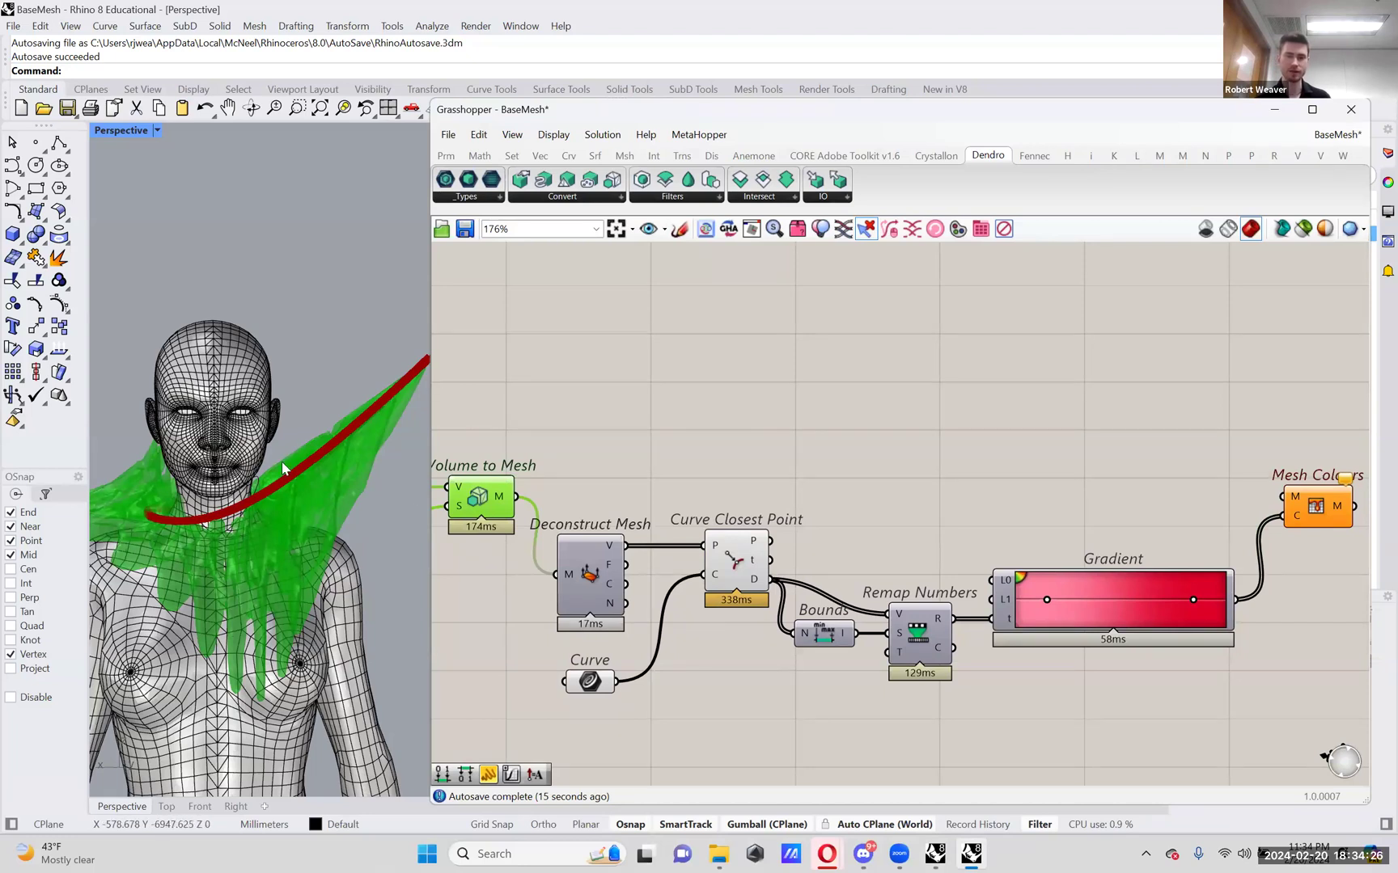
click(530, 433)
drag(530, 489, 1294, 702)
click(1298, 639)
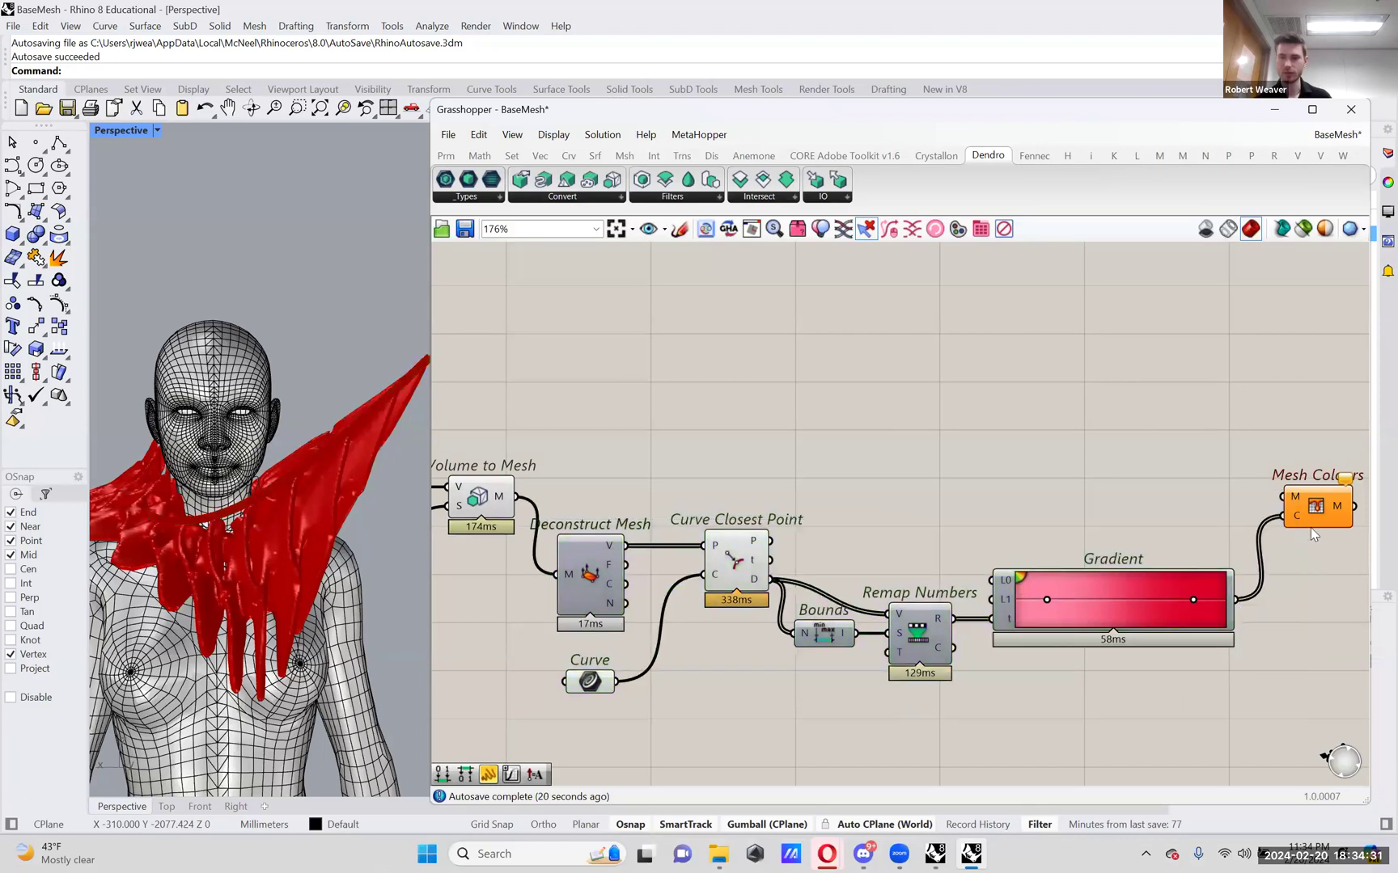
- Turn off the Volume to Mesh preview and wire its mesh output into Mesh Colours' M input
right_click(483, 503)
click(500, 527)
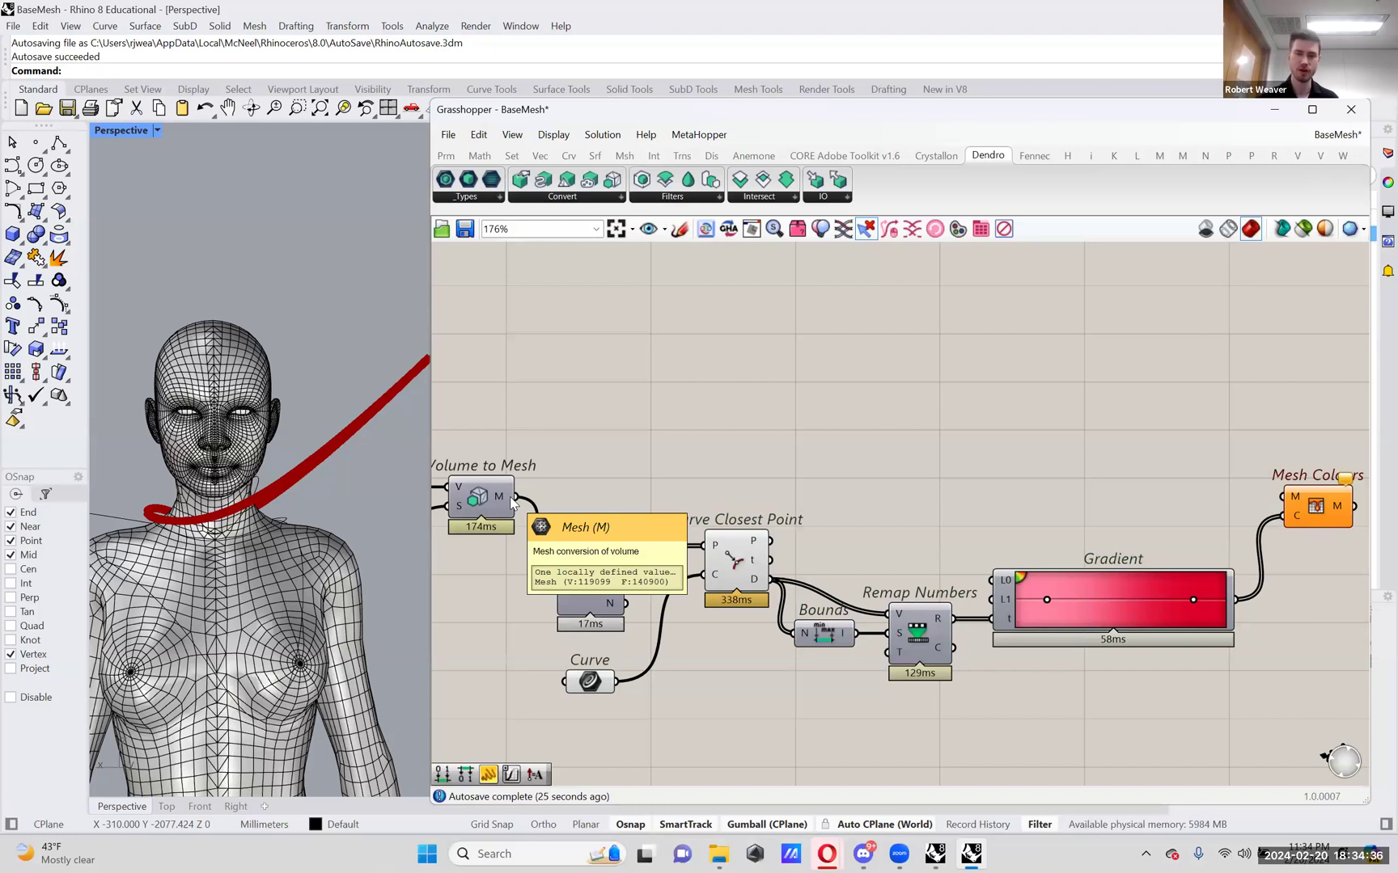
drag(515, 497, 1296, 511)
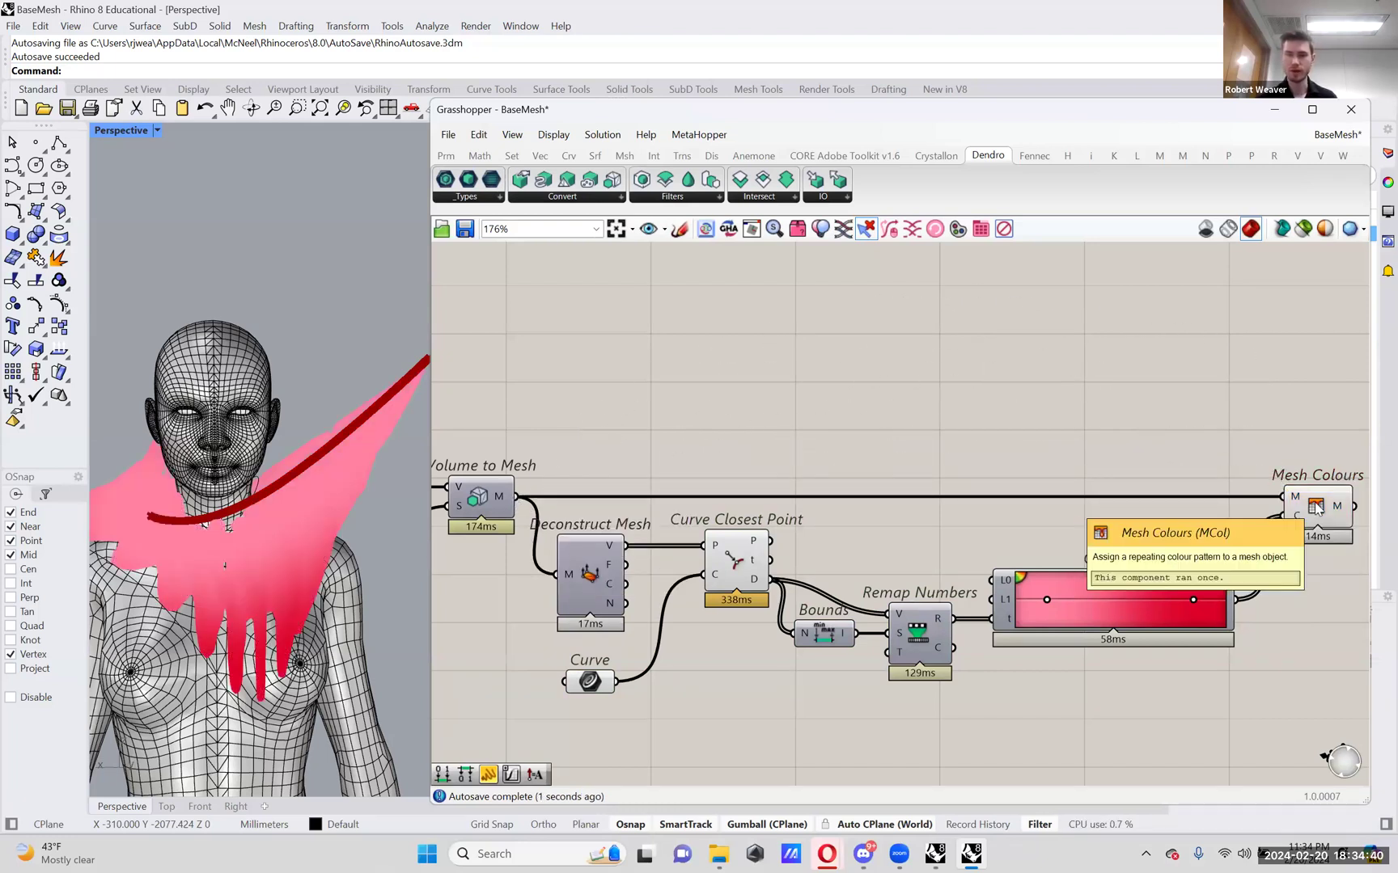
- Turn off the Curve Closest Point preview and view the coloured collar on the figure
right_click(736, 546)
click(756, 586)
right_click(605, 686)
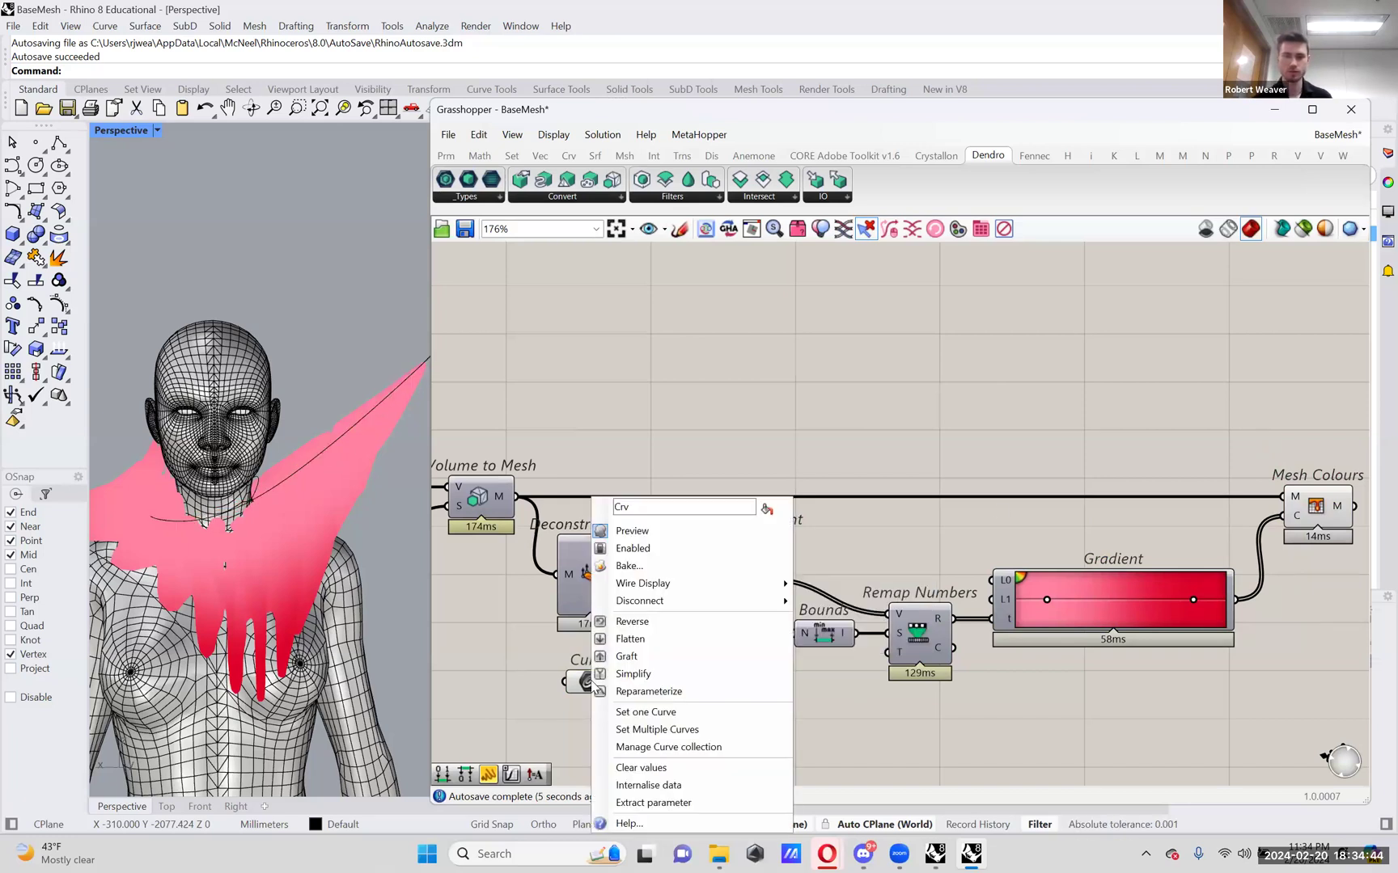
click(732, 412)
right_drag(336, 530, 336, 520)
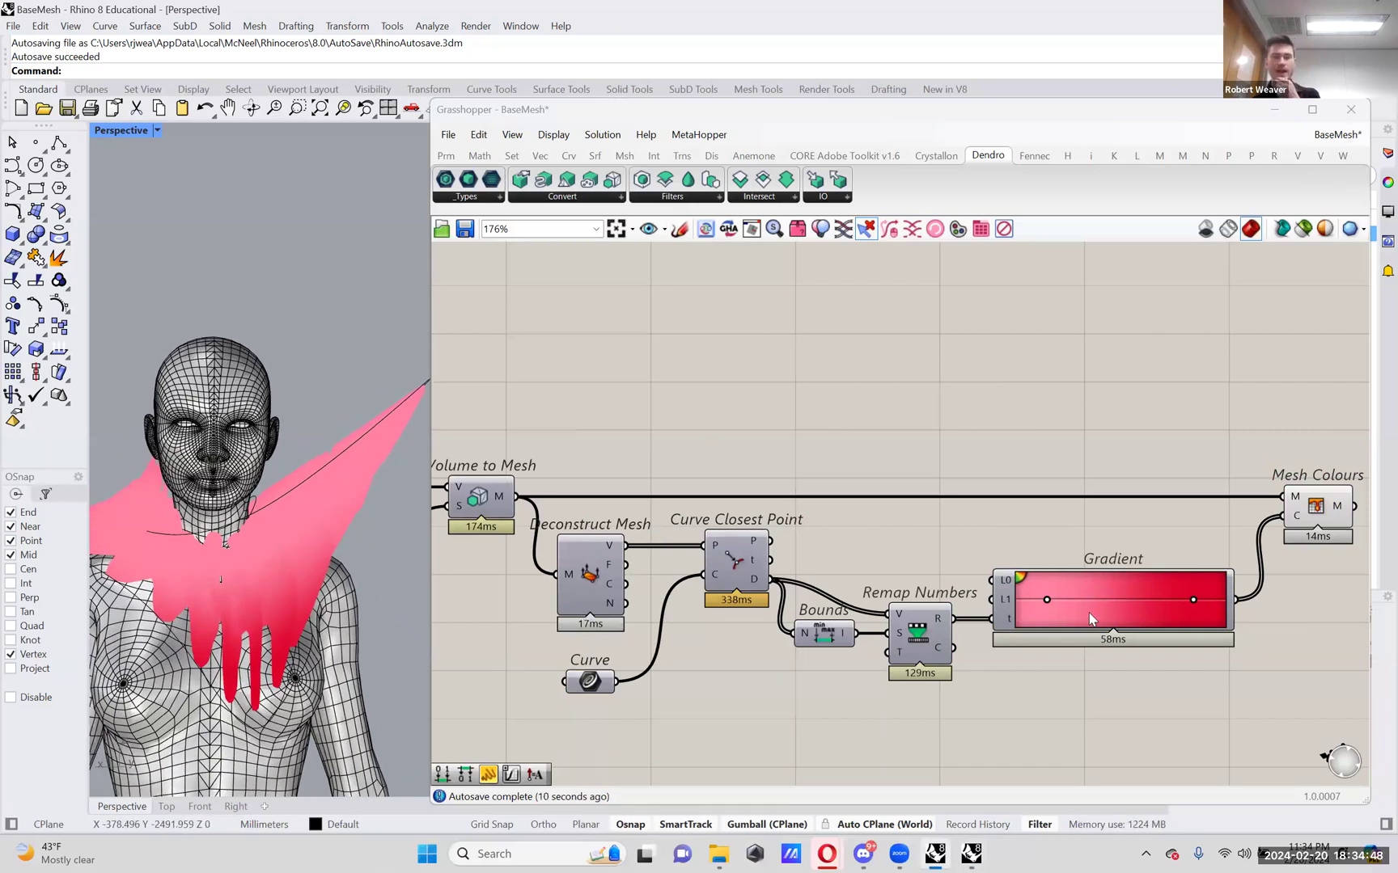
- Move the Gradient's light pink grip to the very start and its red grip to about a third of the bar
click(1044, 602)
drag(1017, 607, 1015, 603)
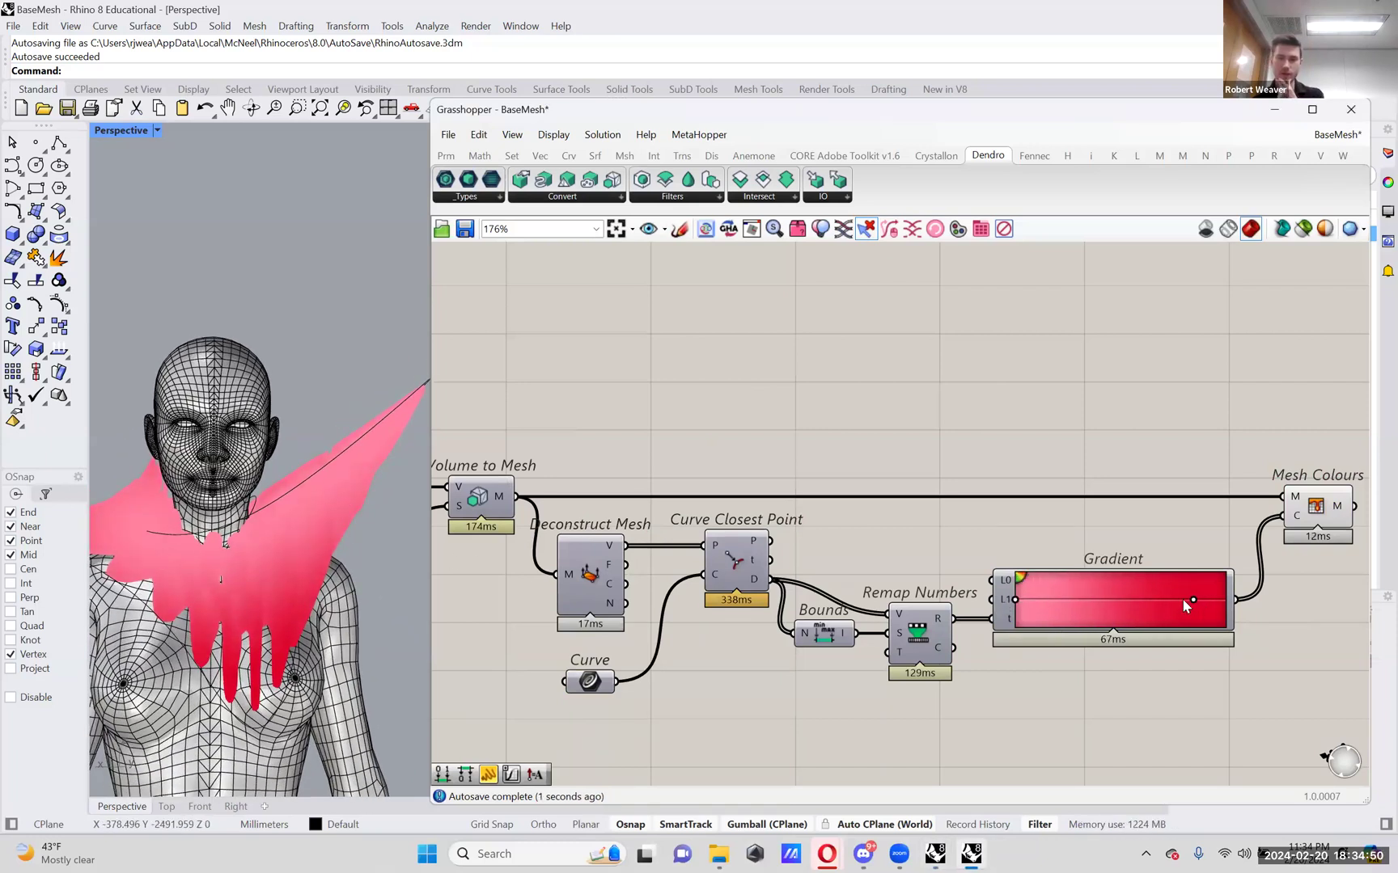
drag(1169, 606, 1063, 607)
drag(1087, 608, 1077, 603)
- Reference the collar's lower outline curve in the Curve parameter feeding Curve Closest Point, and view the recoloured collar
right_drag(268, 521, 194, 589)
click(131, 547)
right_click(593, 686)
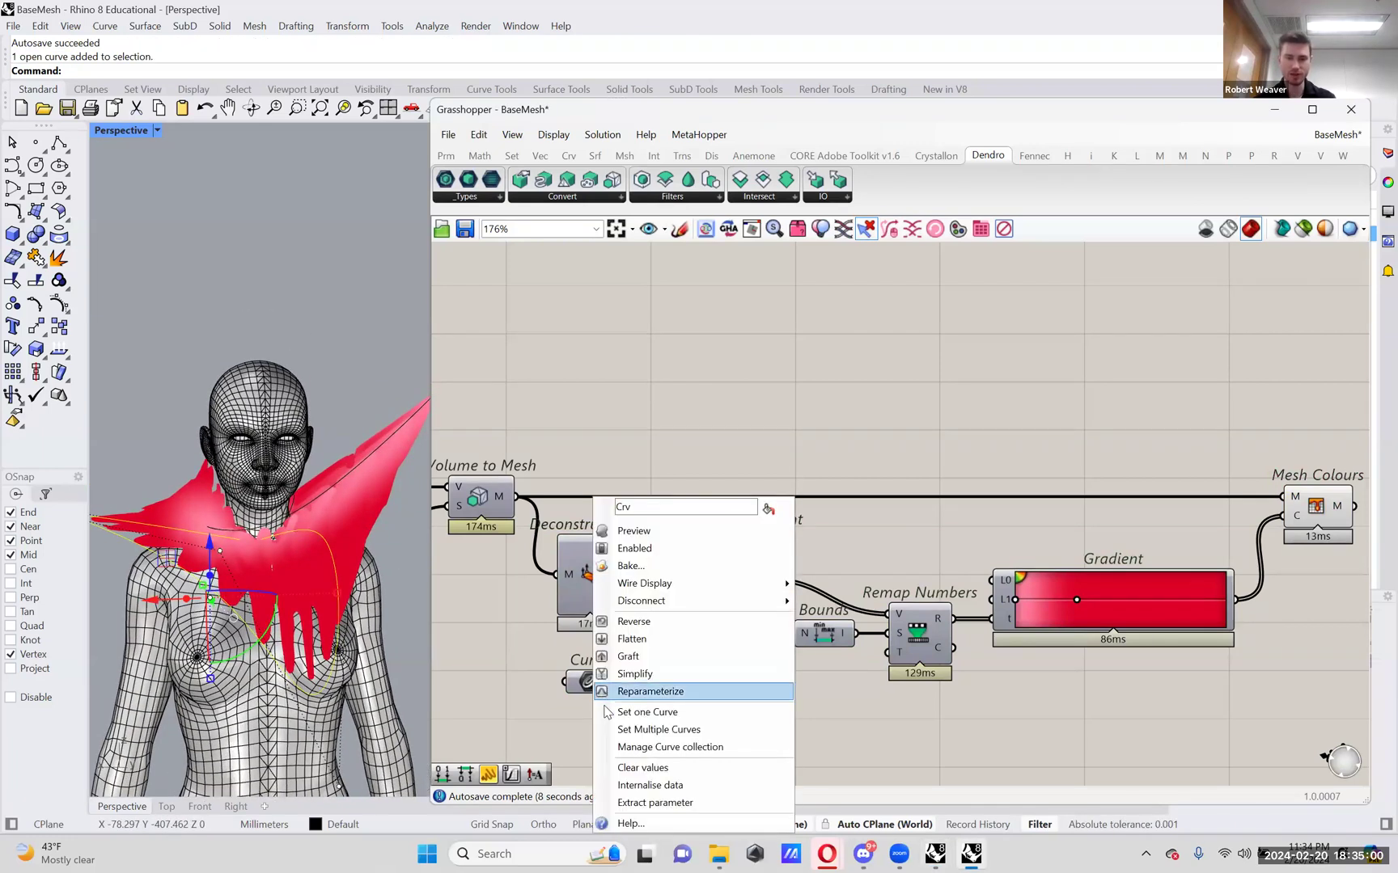
click(620, 711)
right_drag(382, 550, 316, 563)
key(Escape)
click(1372, 639)
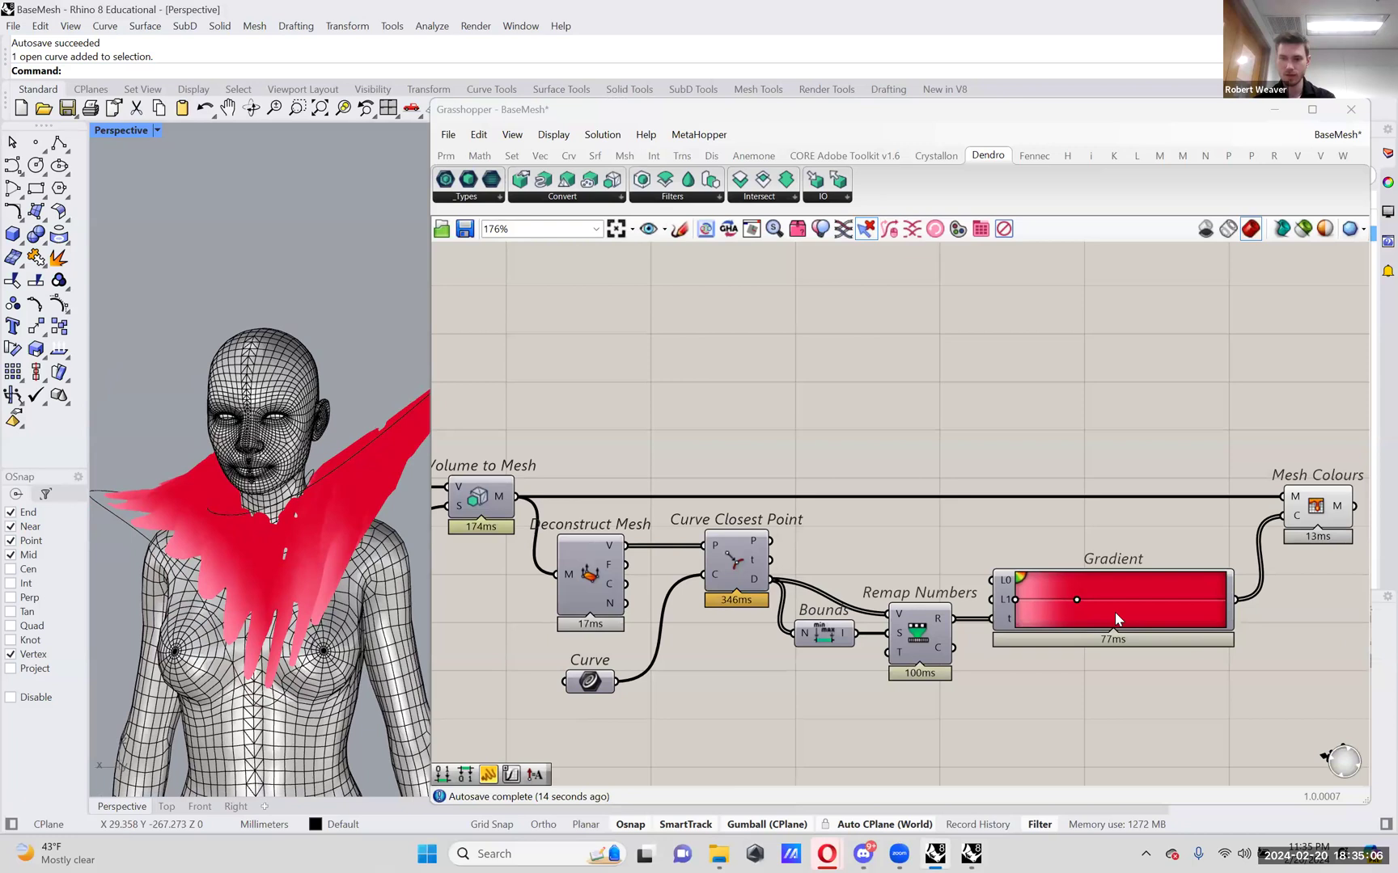
- Try the rainbow and the black-and-white striped presets on the Gradient, viewing the collar with each
drag(1076, 600, 1112, 600)
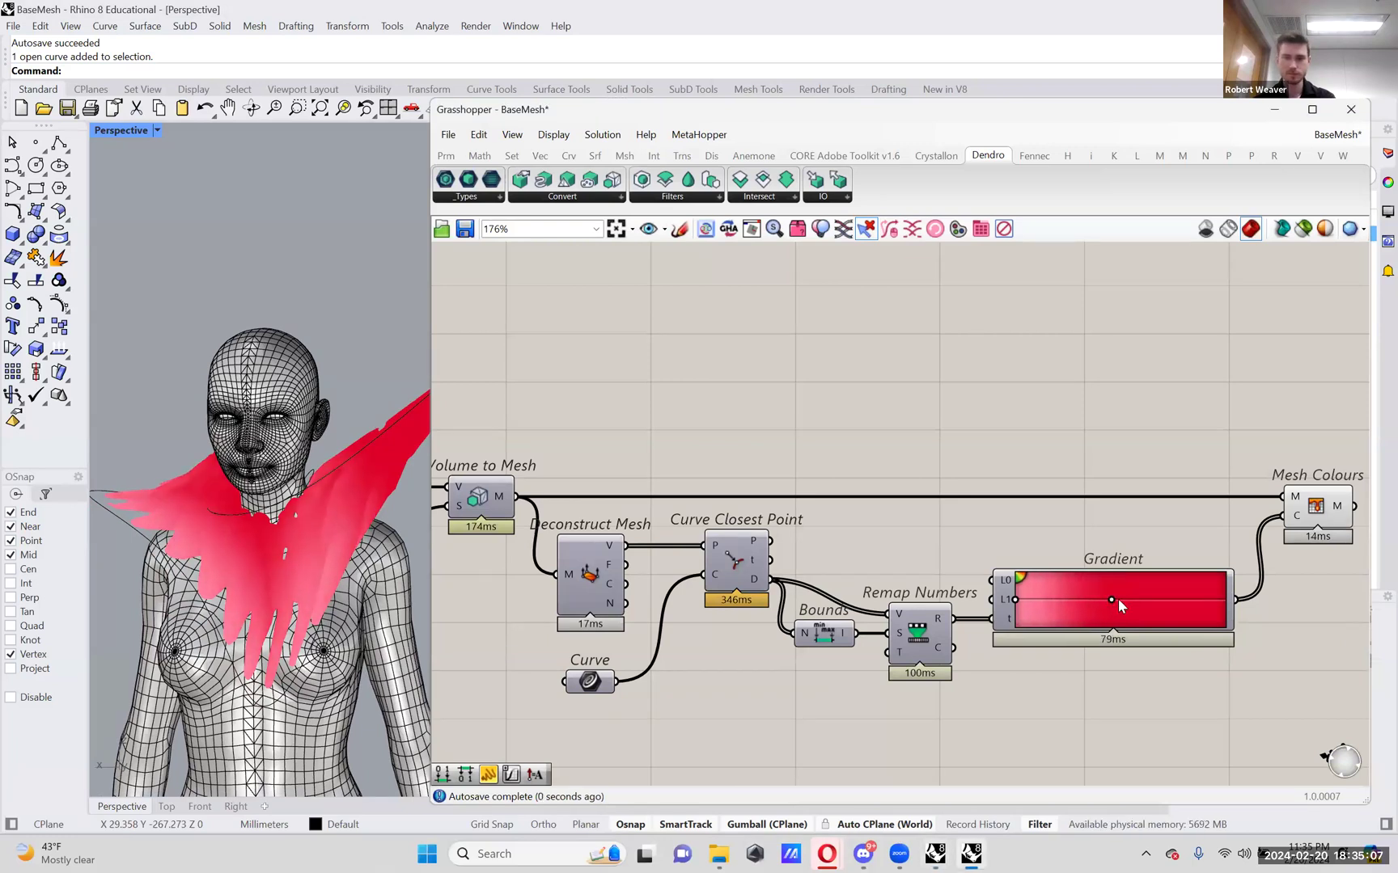
right_click(1154, 622)
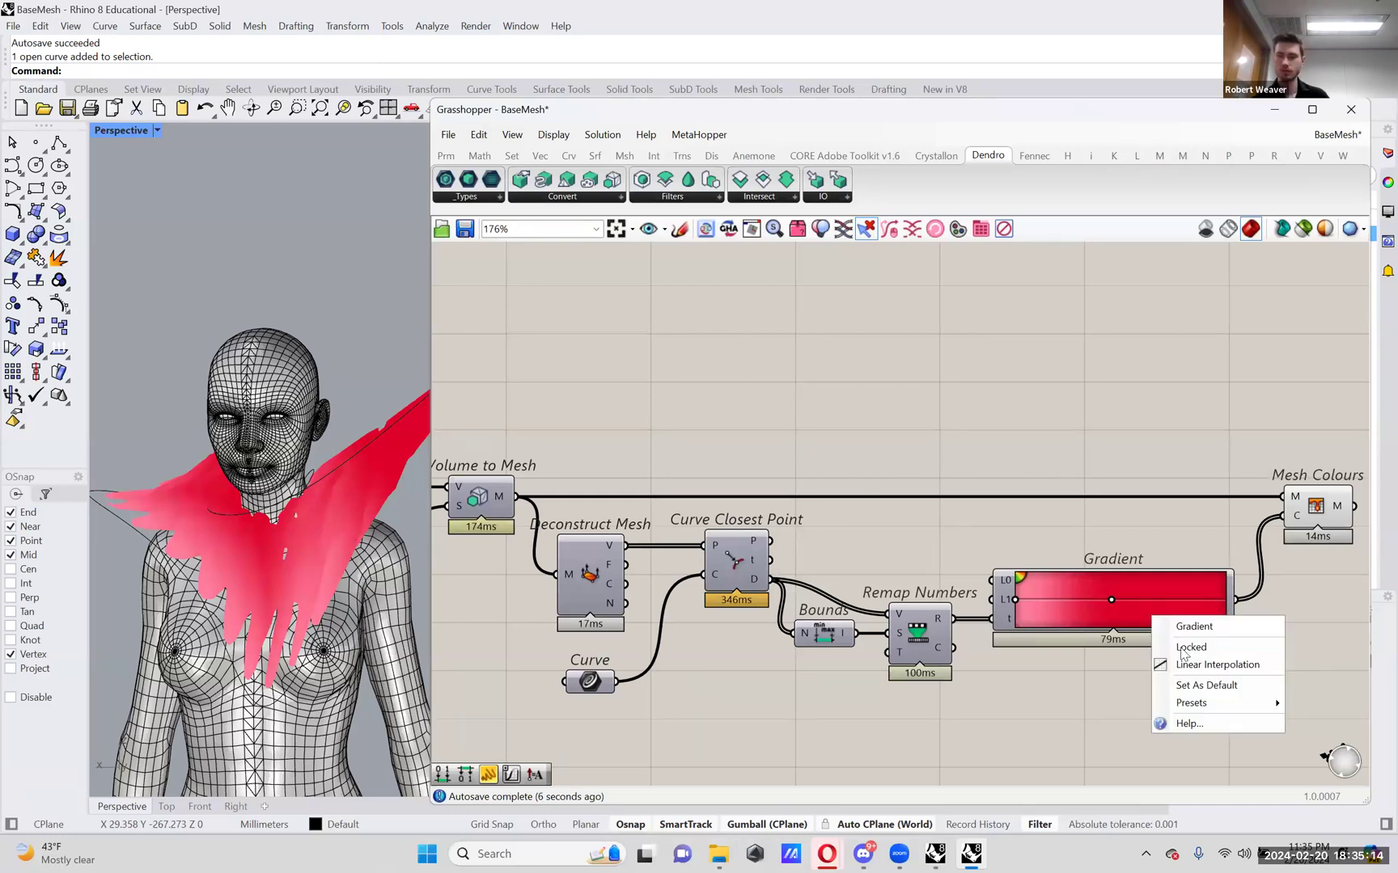
mouse_move(1212, 708)
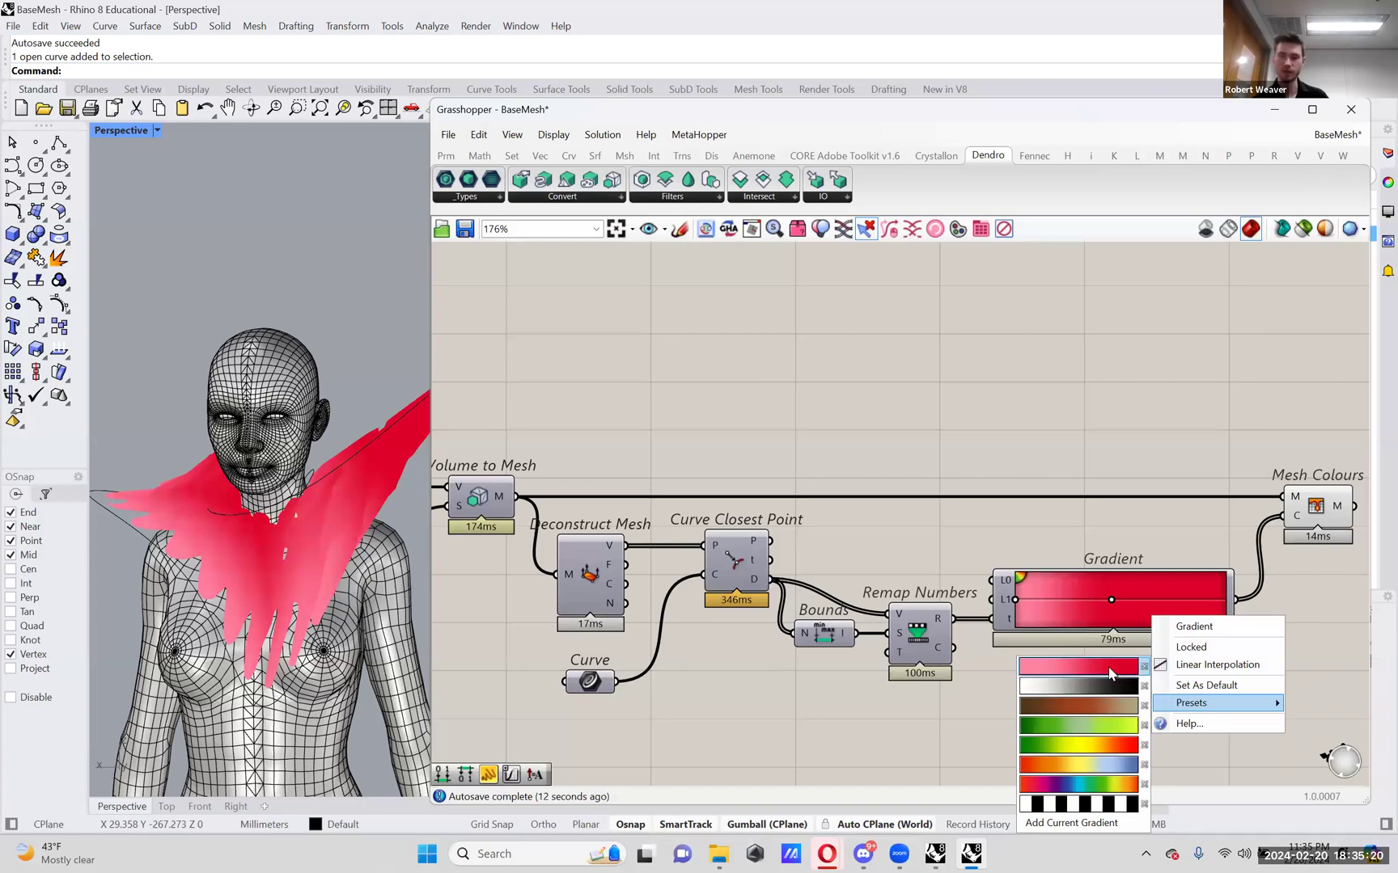
click(1092, 785)
right_drag(221, 511, 340, 517)
right_click(1147, 623)
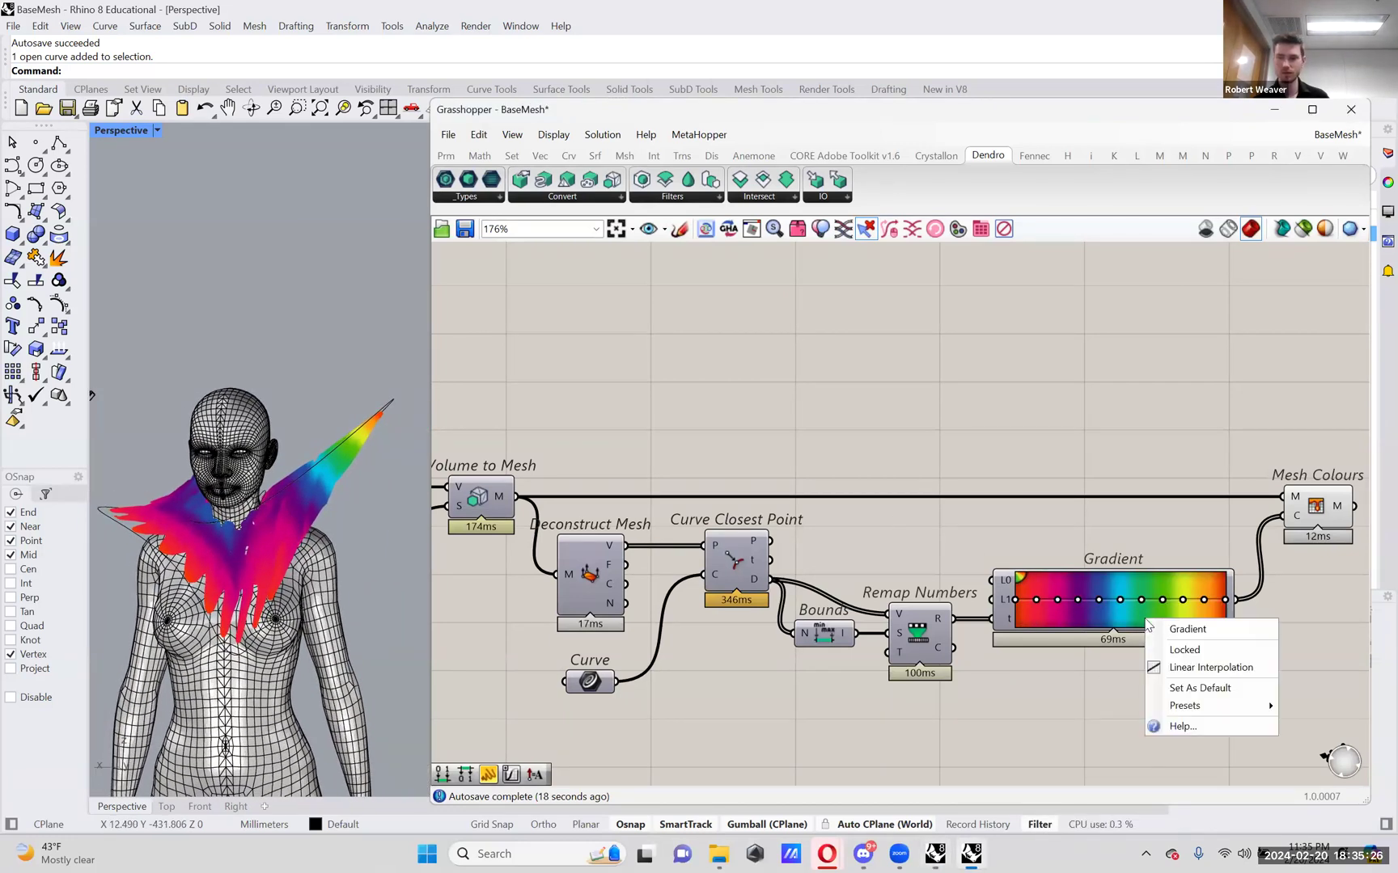
click(1050, 809)
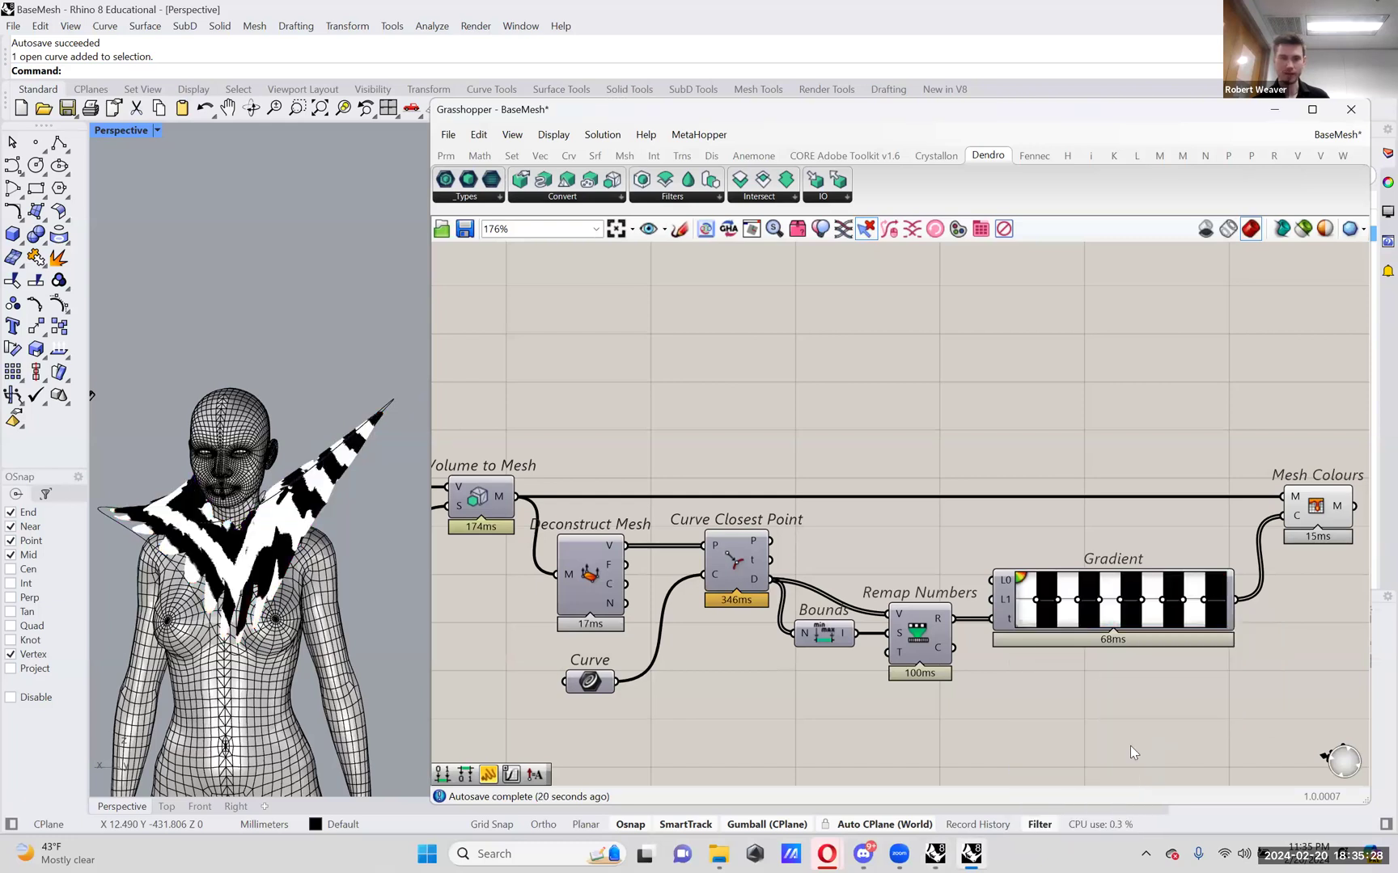
- Apply the green-yellow-red preset to the Gradient and inspect the colouring on the collar
right_click(1169, 620)
mouse_move(1217, 707)
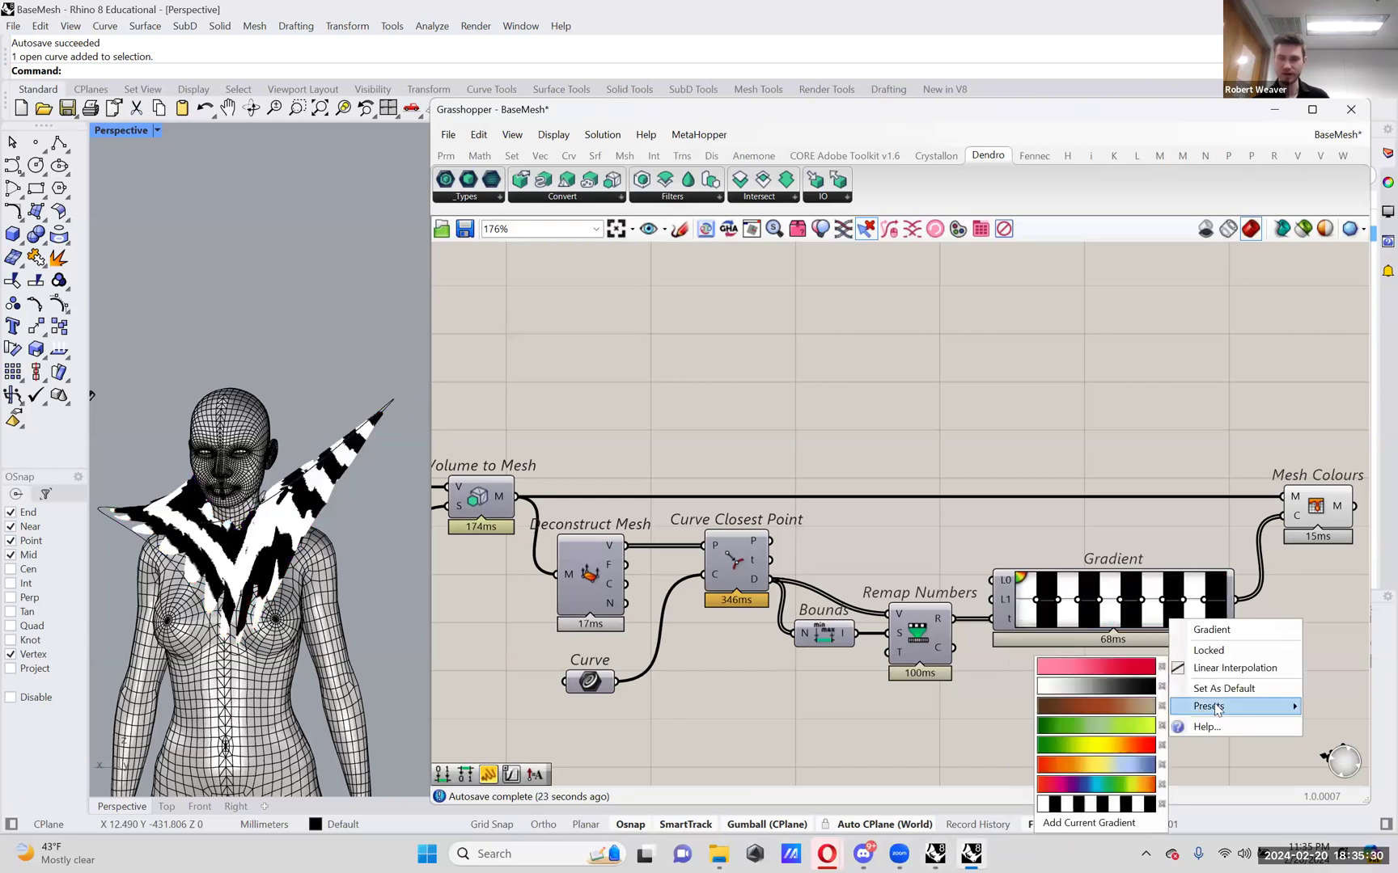
click(1090, 746)
scroll(233, 530, up, 2)
scroll(233, 529, down, 1)
right_drag(233, 530, 288, 507)
scroll(275, 514, up, 1)
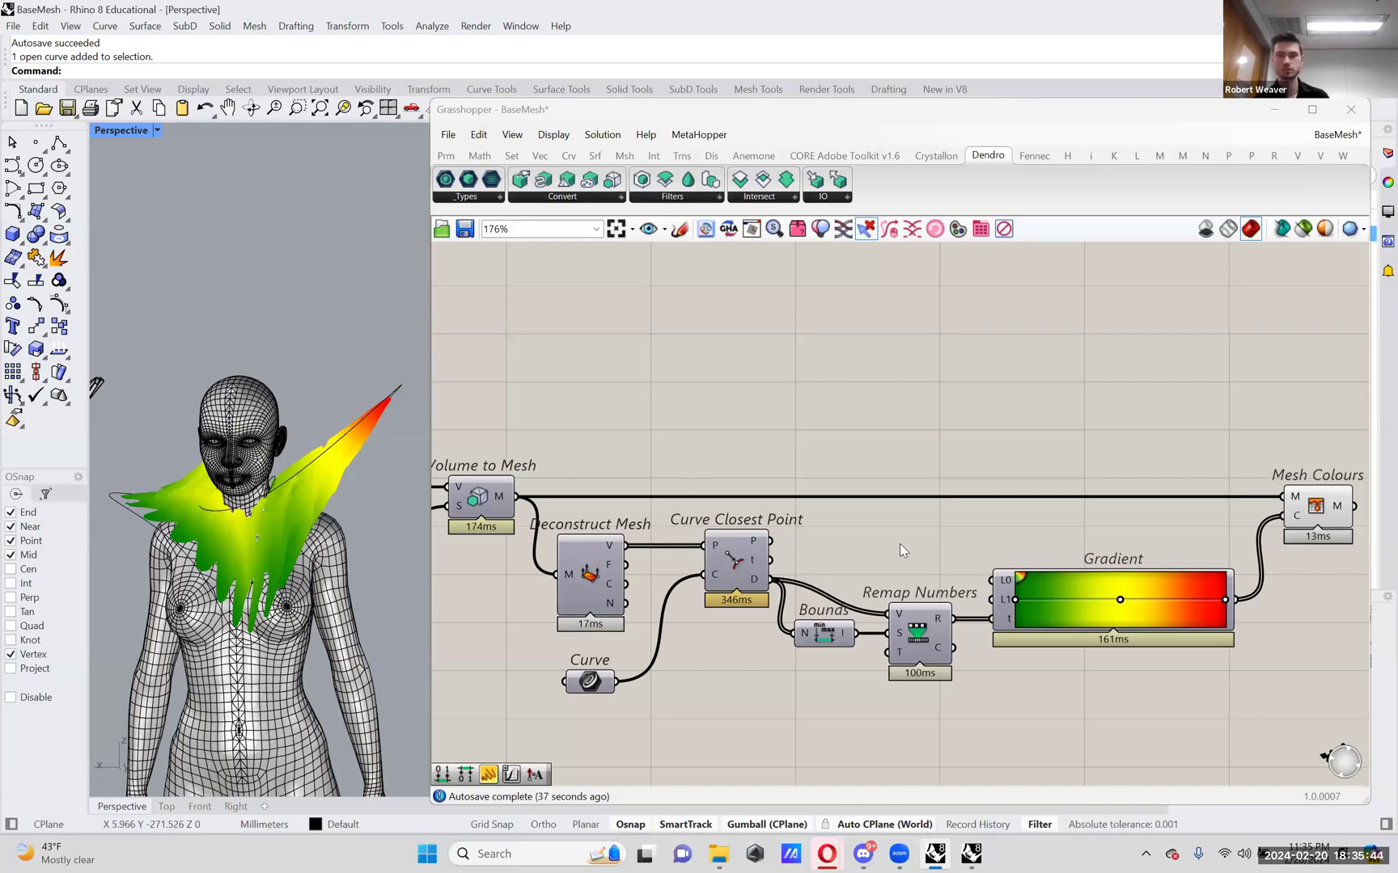
- Recolour the Gradient's yellow middle grip light pink with hue 322°, saturation 45 and value 100
right_drag(1228, 551, 1230, 536)
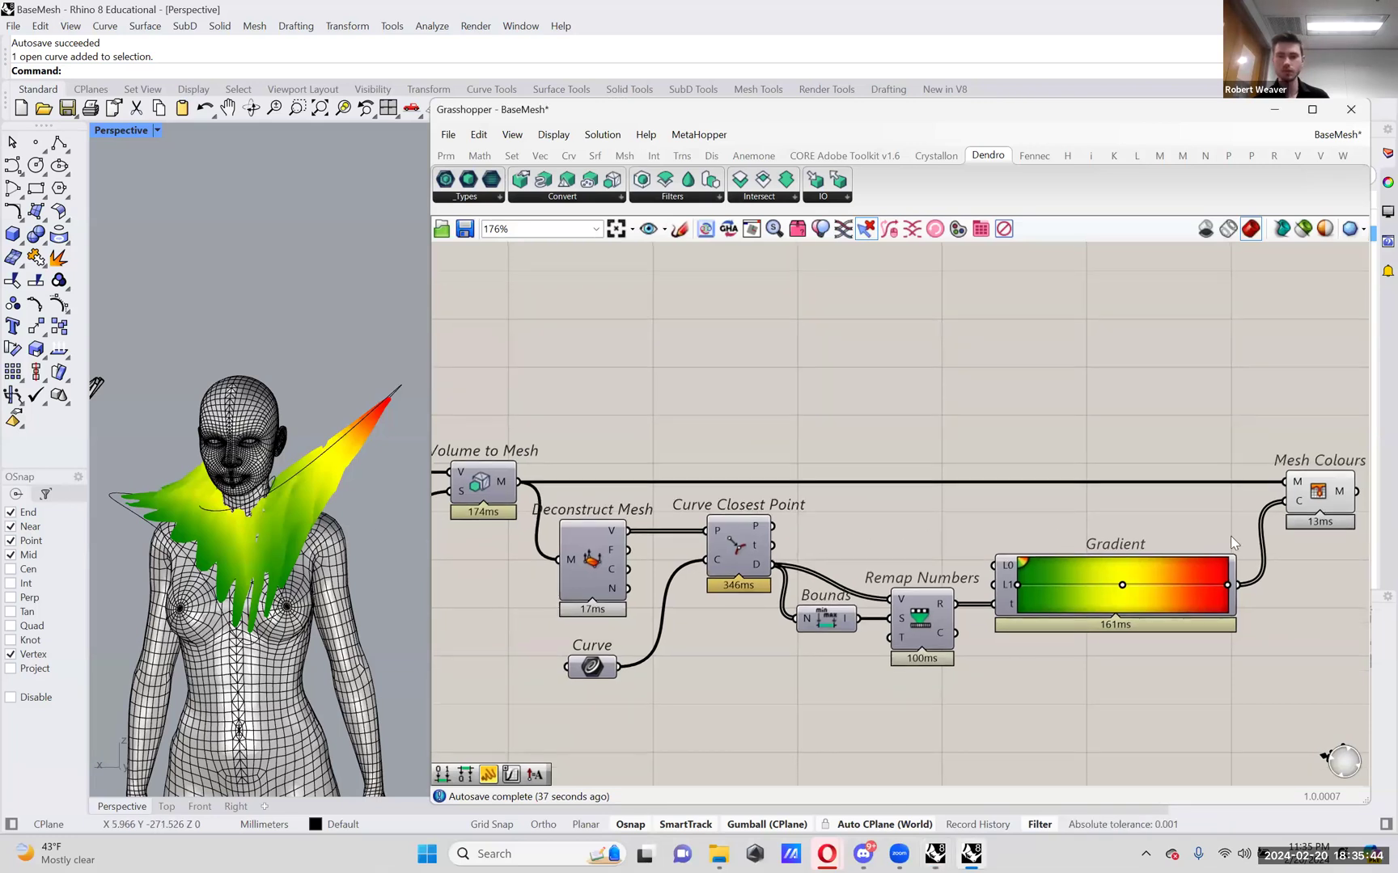
right_click(1122, 586)
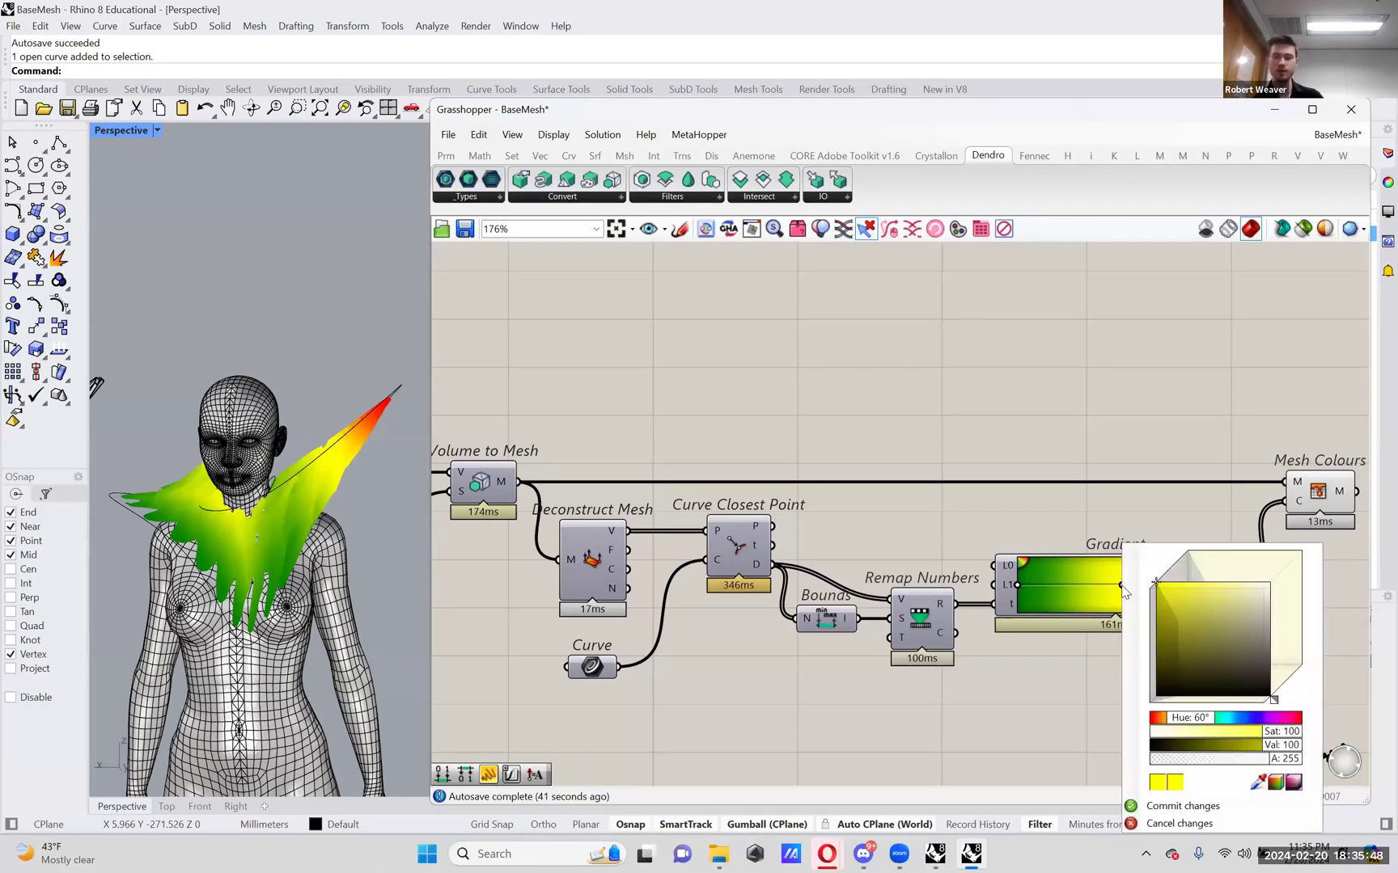
right_click(1017, 590)
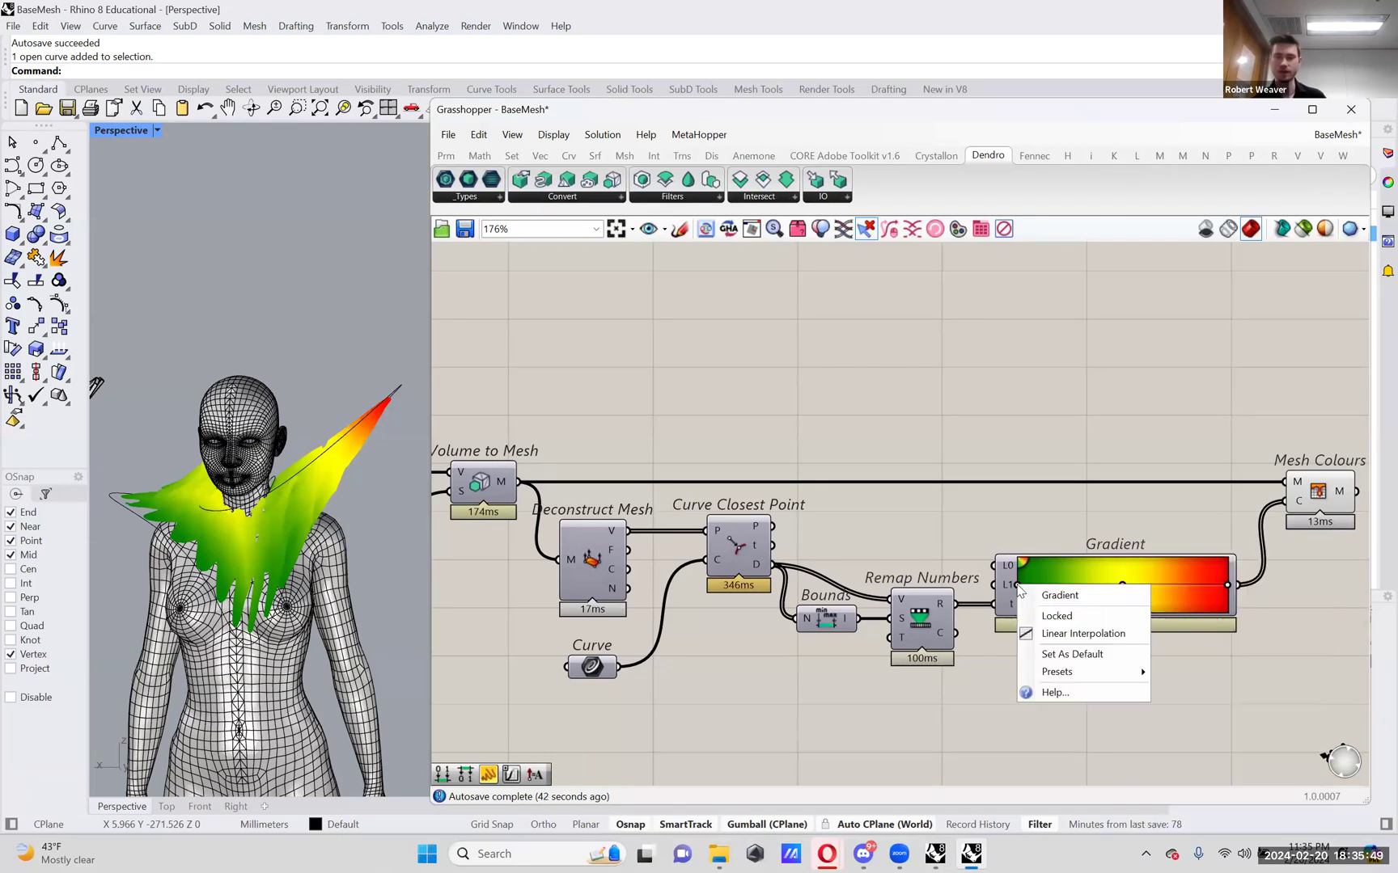
right_click(1125, 588)
drag(1196, 722, 1245, 719)
mouse_move(1217, 639)
mouse_down()
mouse_move(1244, 591)
mouse_move(1238, 563)
mouse_up()
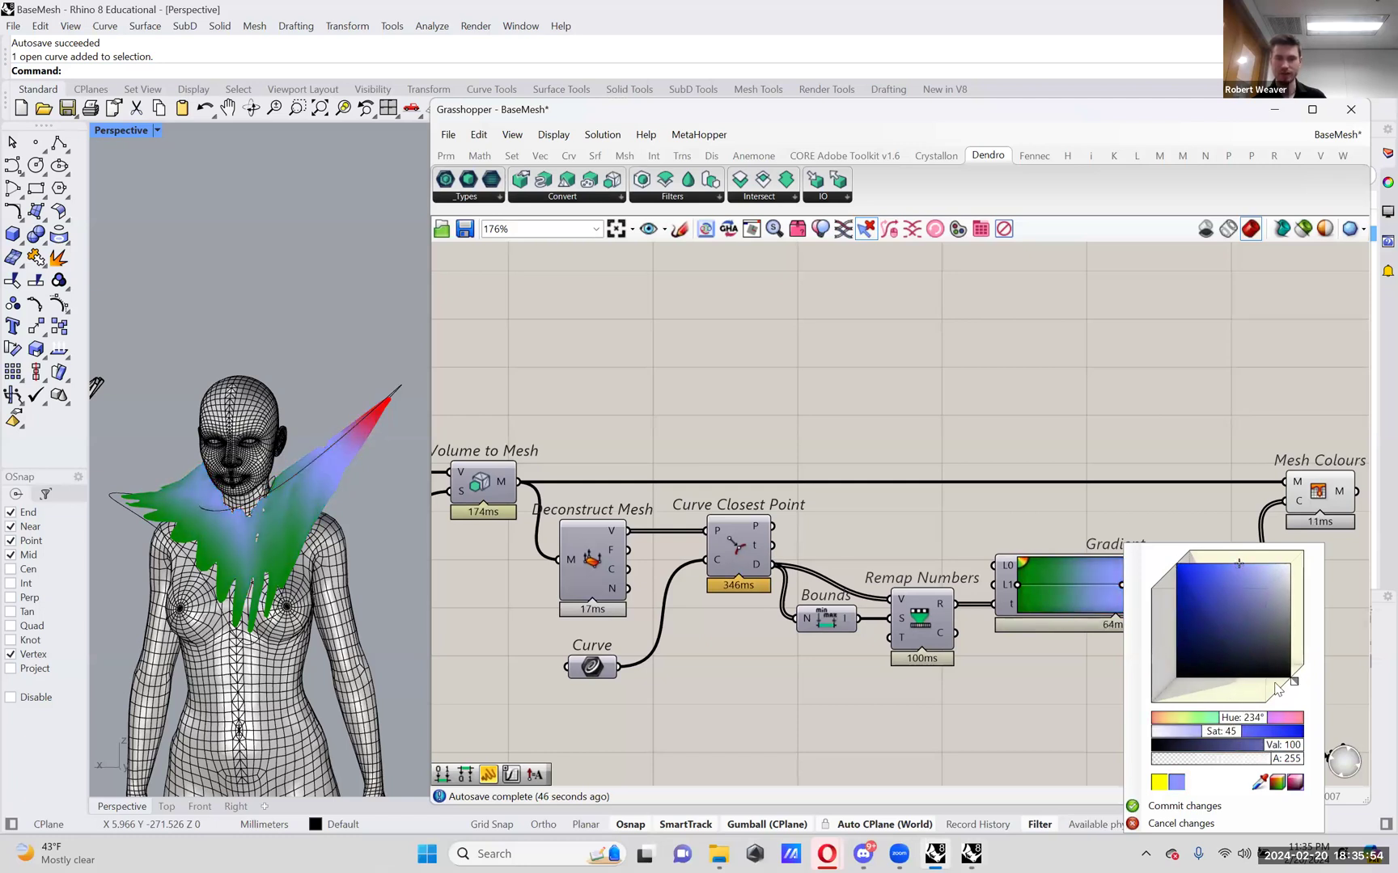
drag(1244, 722, 1272, 720)
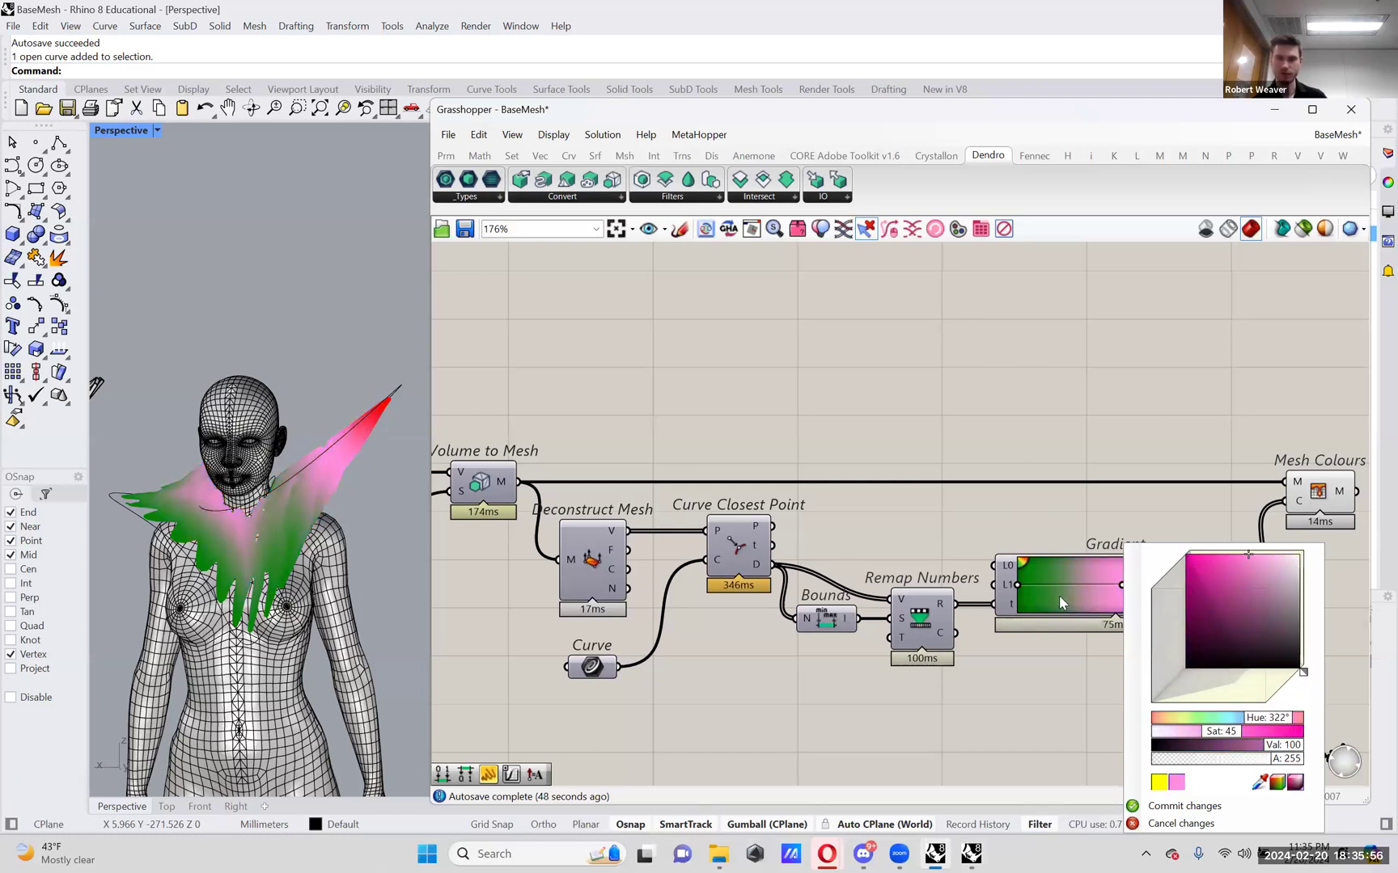
- Move the Gradient's green grip in to 8% and recolour it slate blue with hue about 214°, saturation 43 and value 53
drag(1016, 584, 1035, 585)
right_click(1035, 584)
mouse_move(1133, 659)
mouse_down()
mouse_move(1144, 662)
mouse_move(1140, 631)
mouse_up()
drag(1134, 716, 1165, 712)
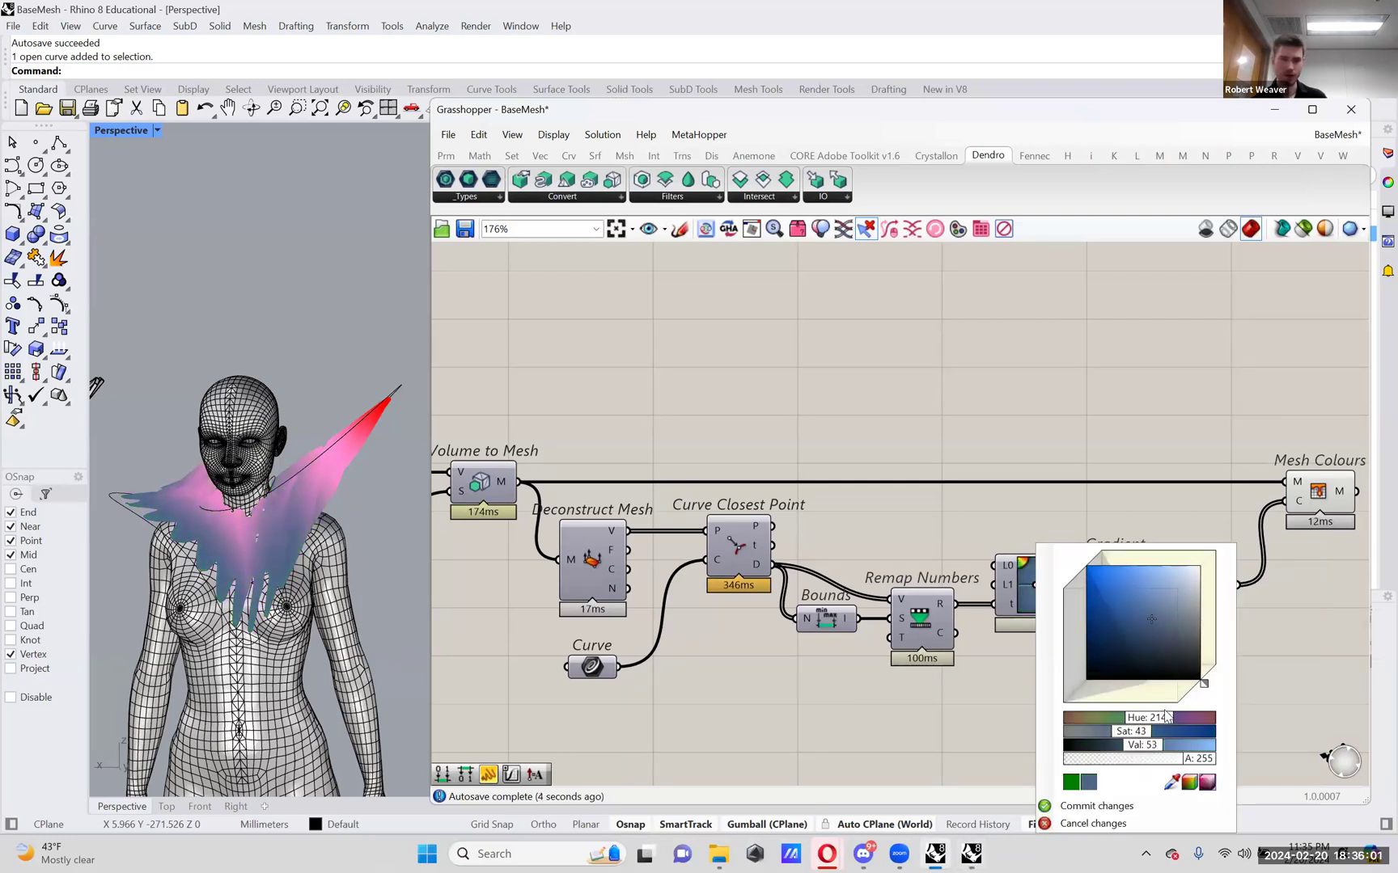
click(994, 530)
drag(1037, 583, 1045, 583)
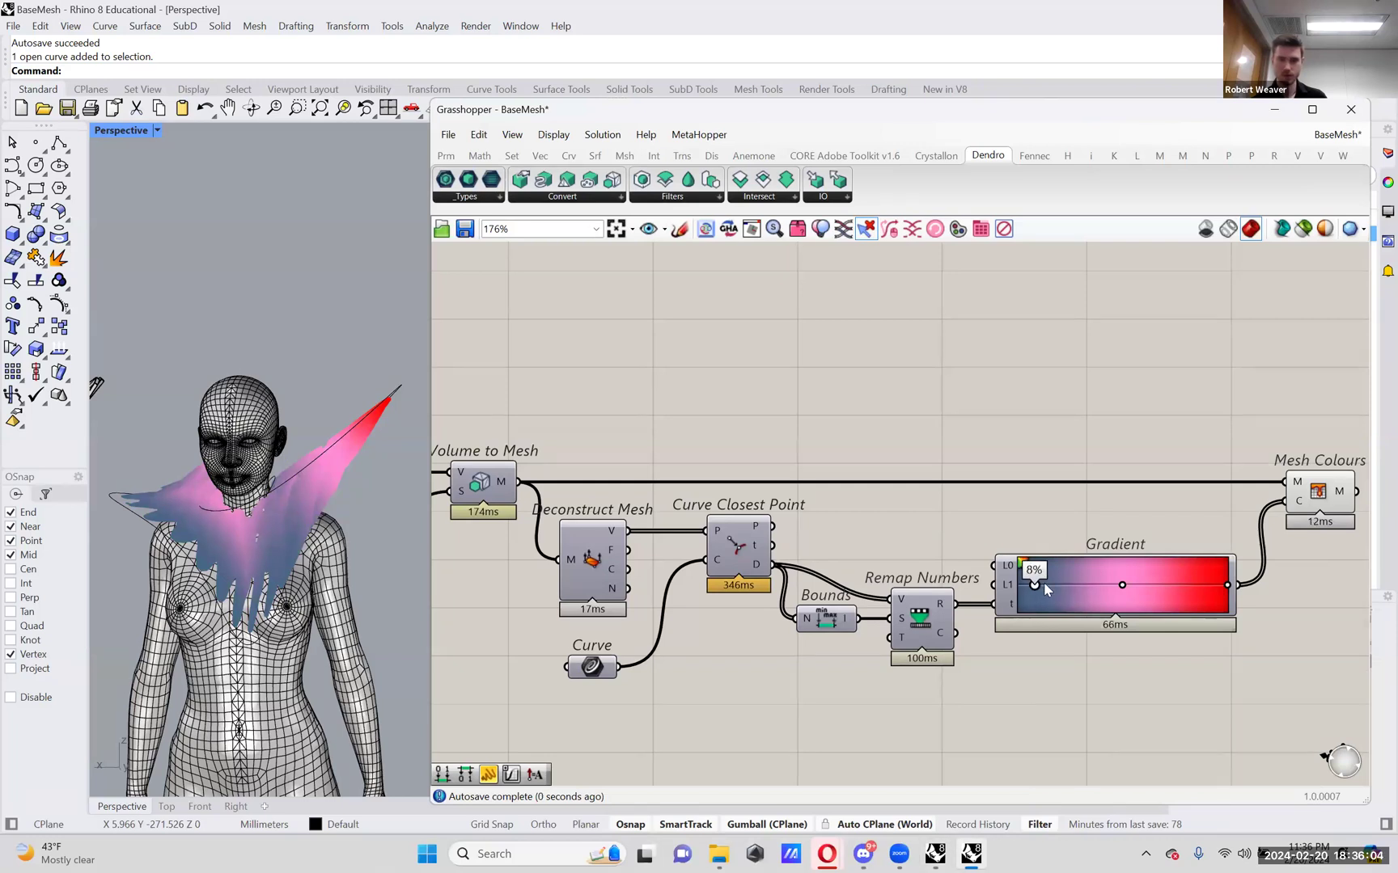
- Recolour the Gradient's red grip orange with hue 17°, saturation 70 and value 87, and shift the end and middle grips slightly toward the blue
right_click(1225, 586)
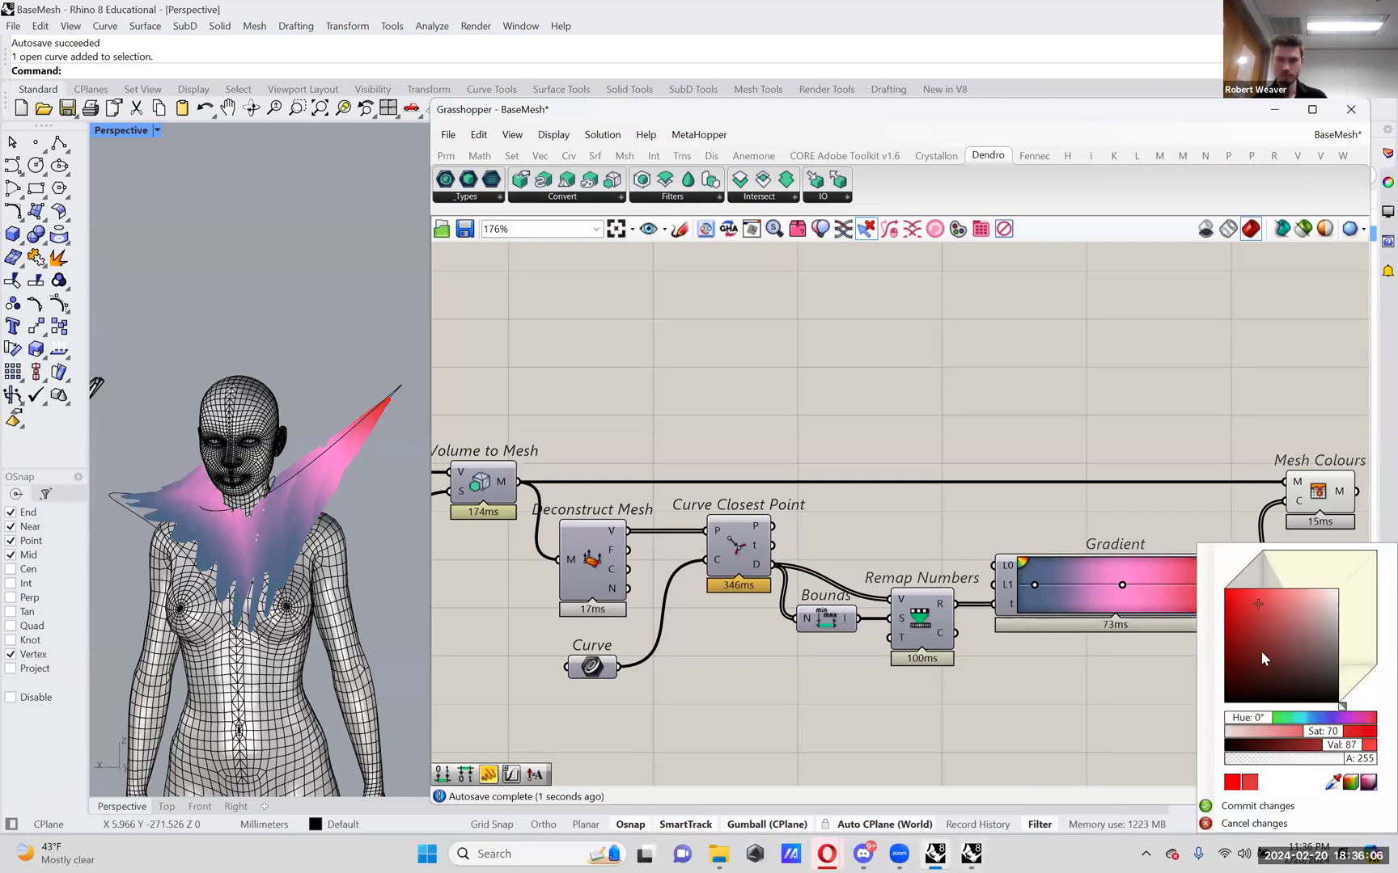
drag(1248, 722, 1253, 726)
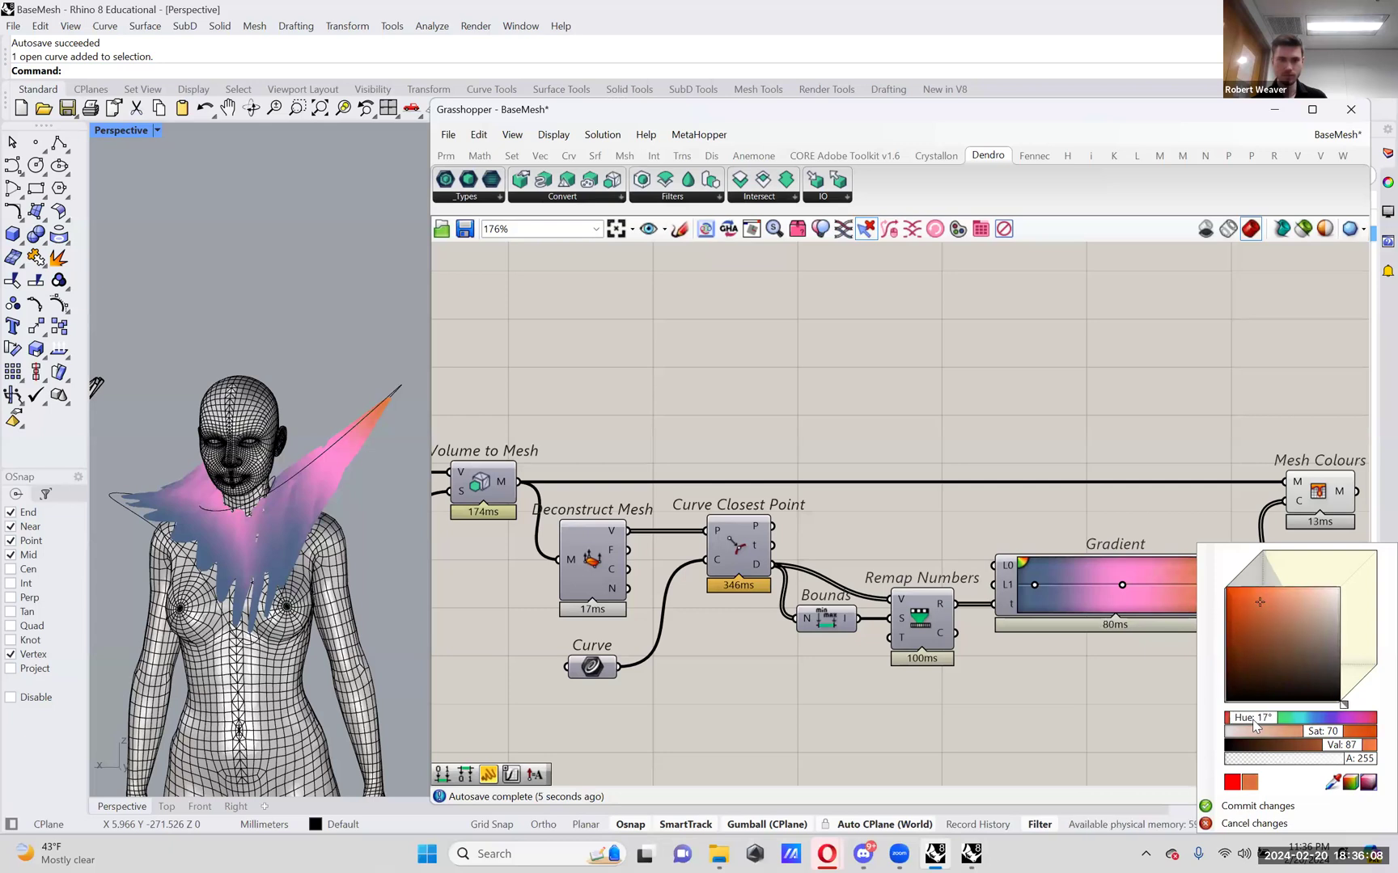
click(1254, 600)
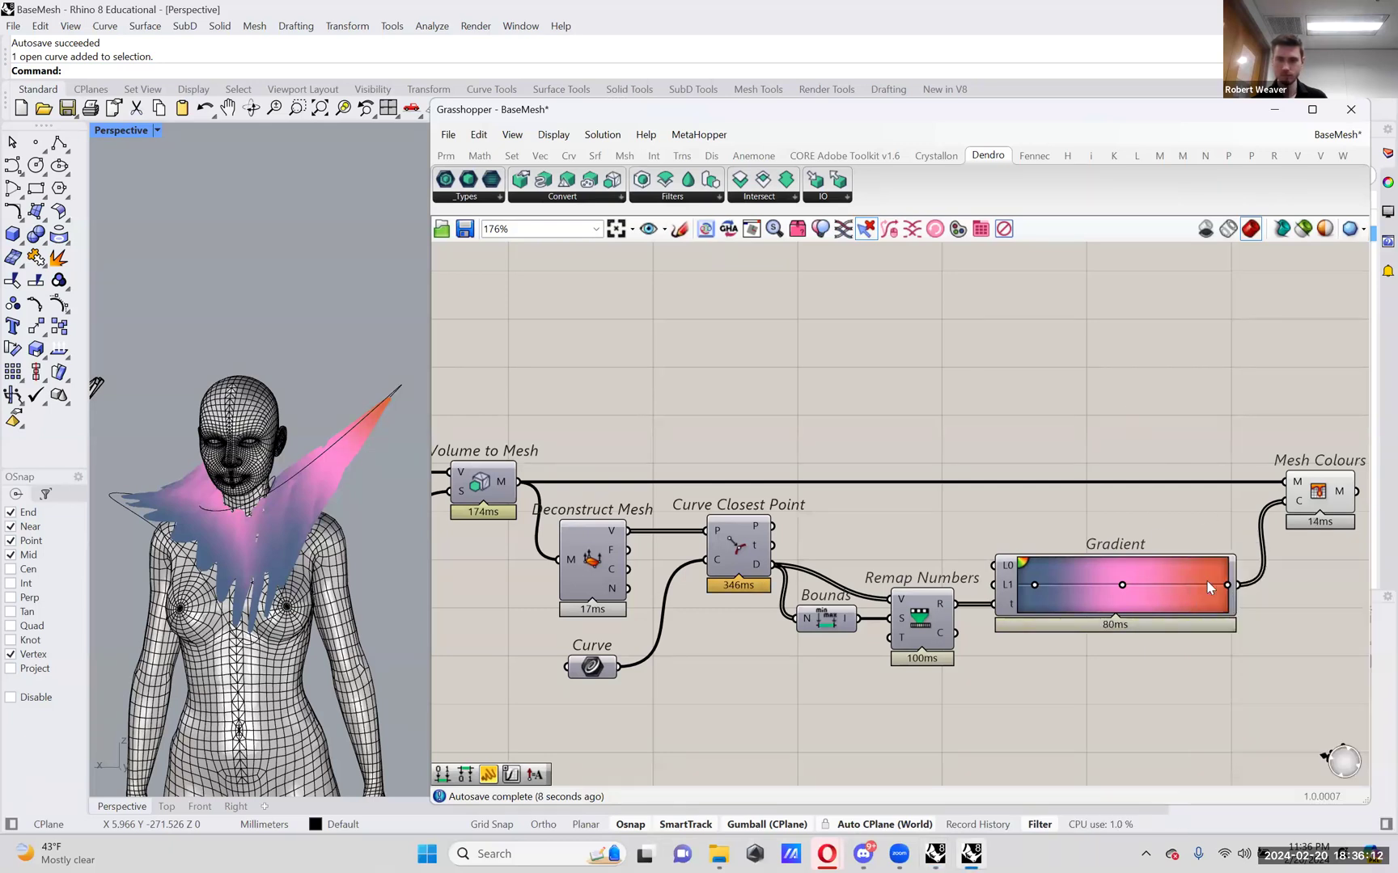
drag(1122, 585, 1112, 585)
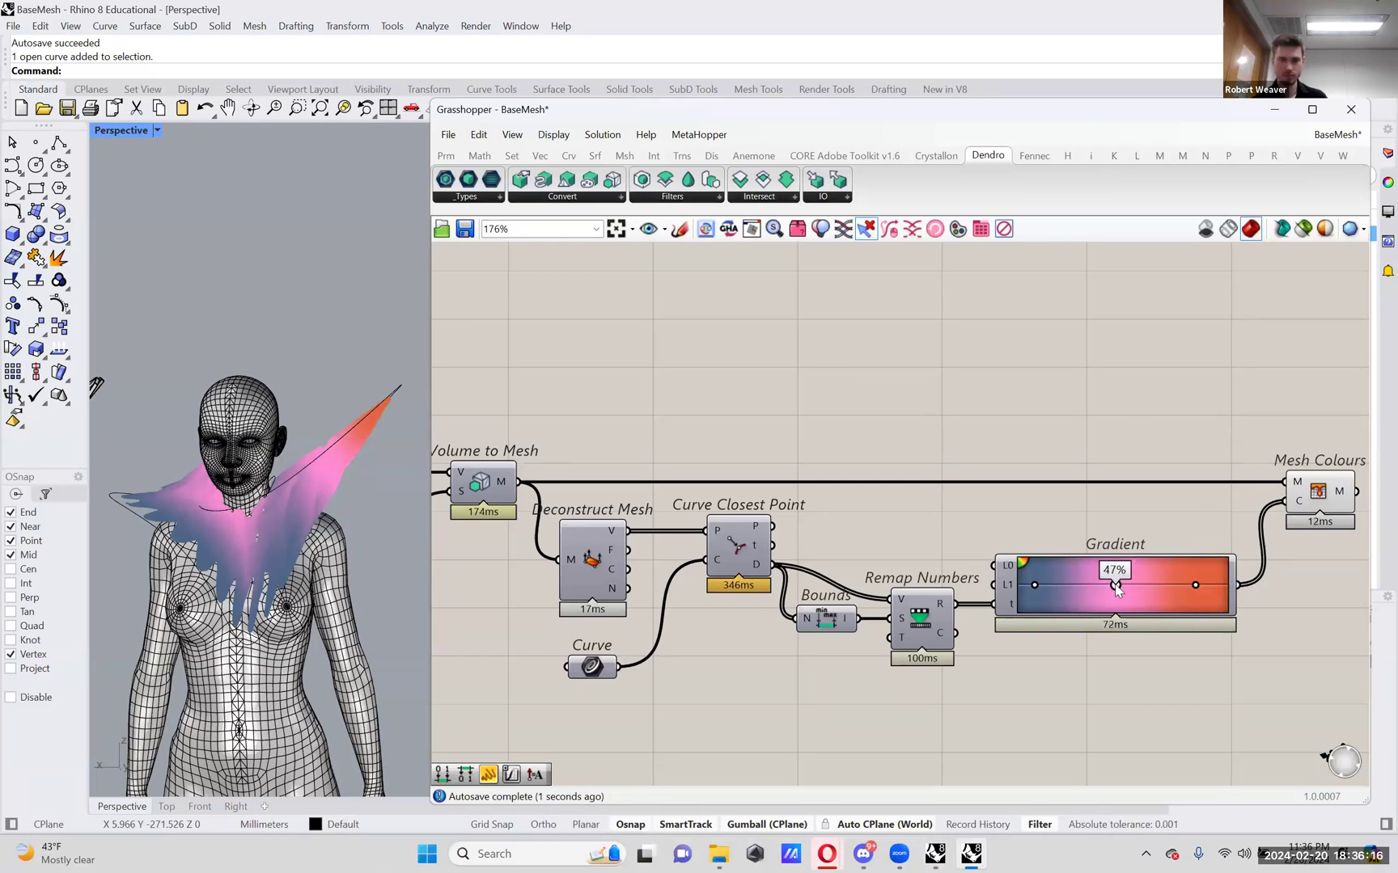
- View the collar from another angle and shrink the Grasshopper window to uncover the Rhino viewport and layer list
right_drag(143, 444, 372, 547)
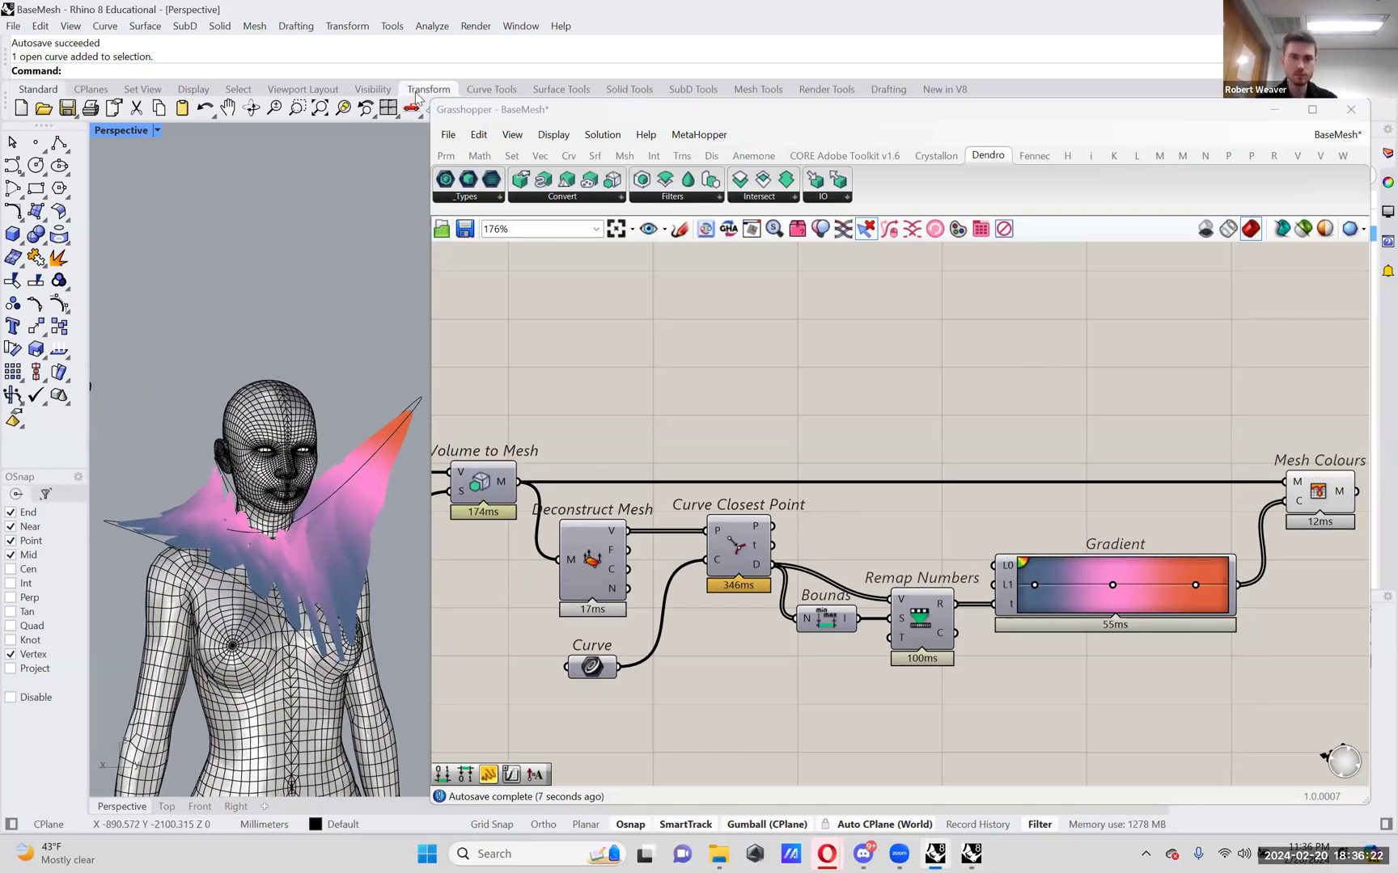
drag(428, 95, 497, 213)
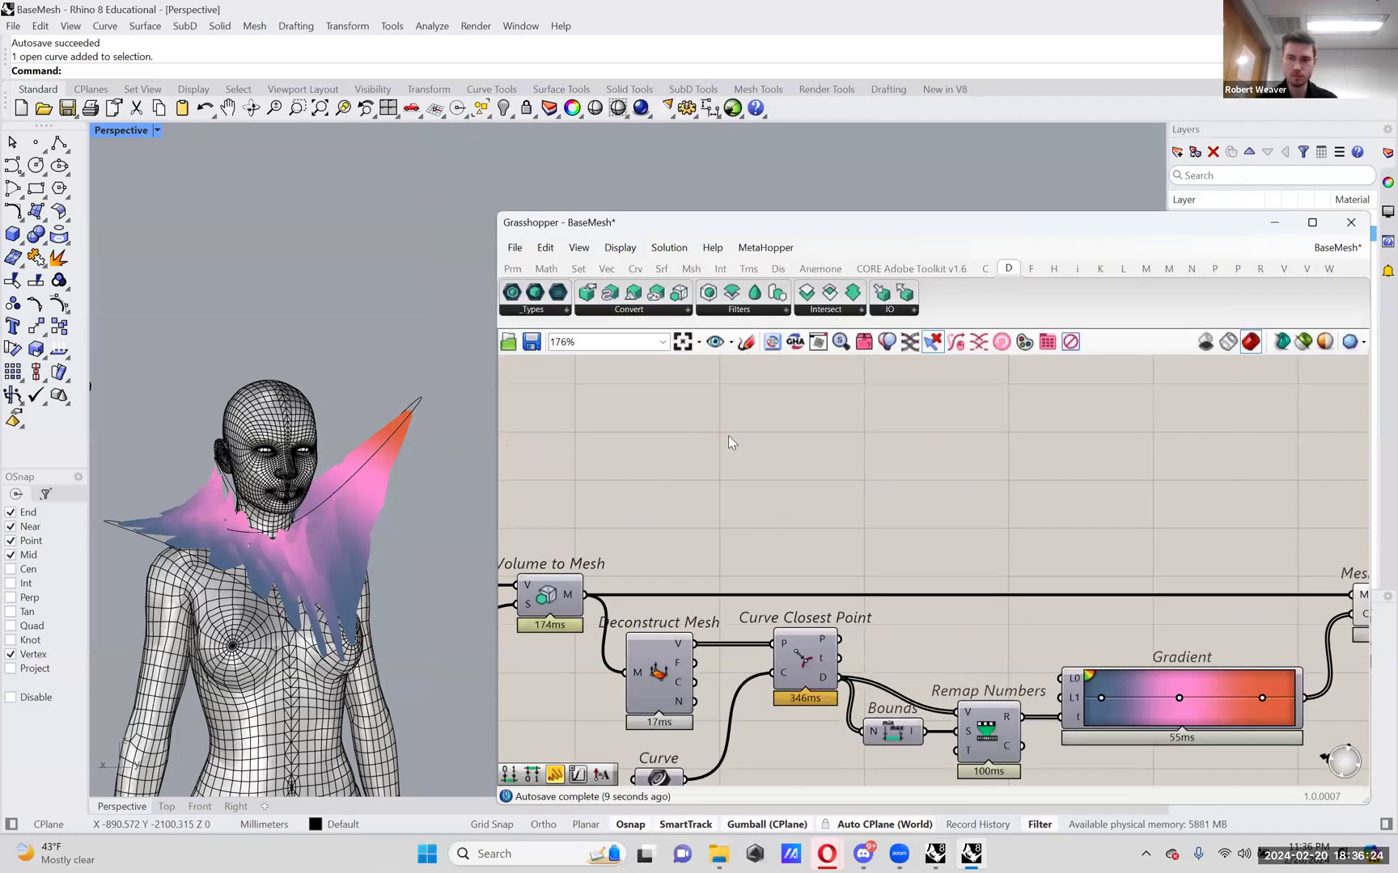
right_drag(727, 440, 705, 397)
scroll(727, 456, down, 1)
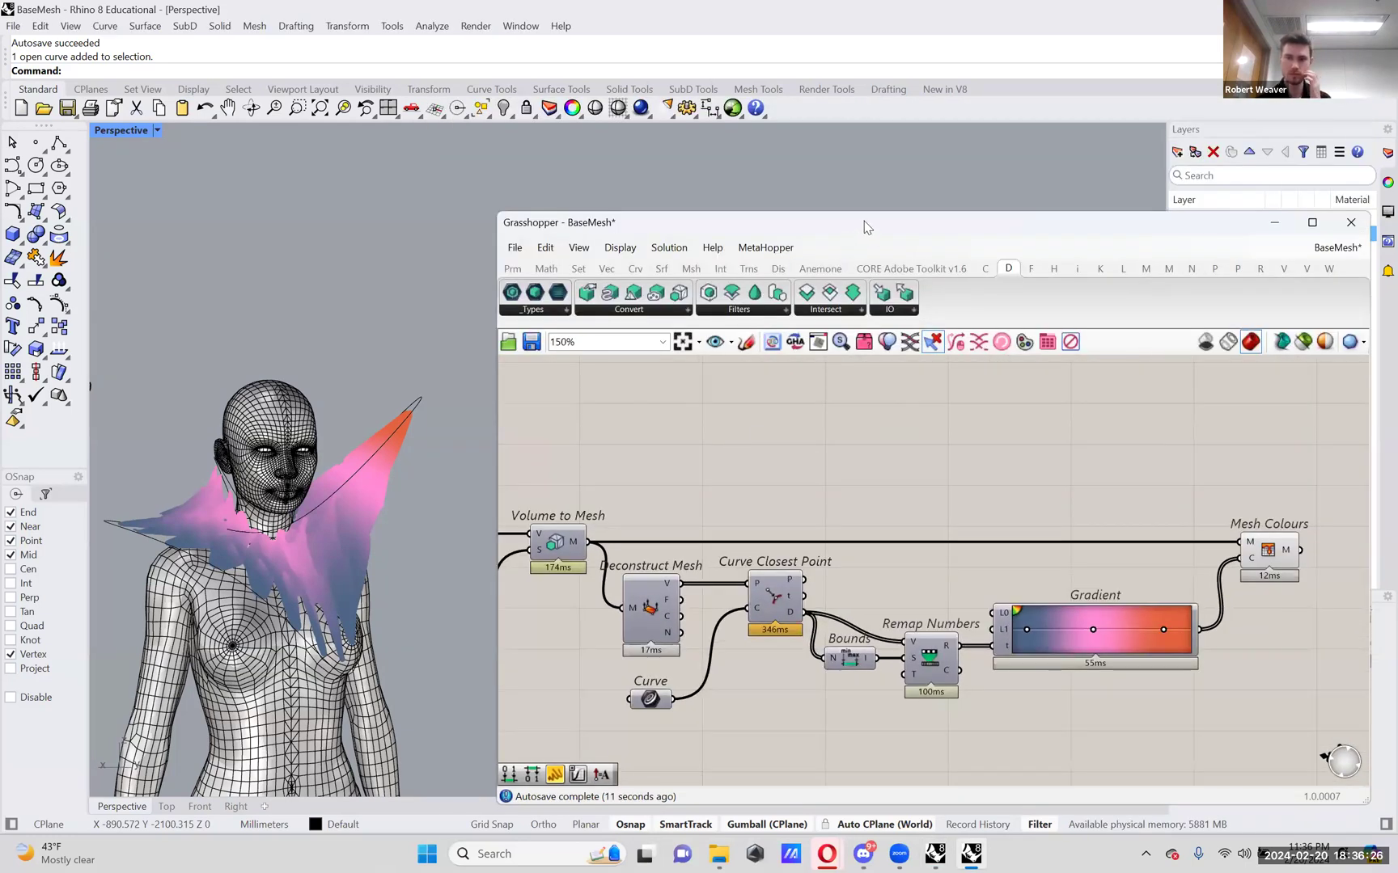
drag(867, 213, 869, 388)
right_drag(914, 603, 951, 468)
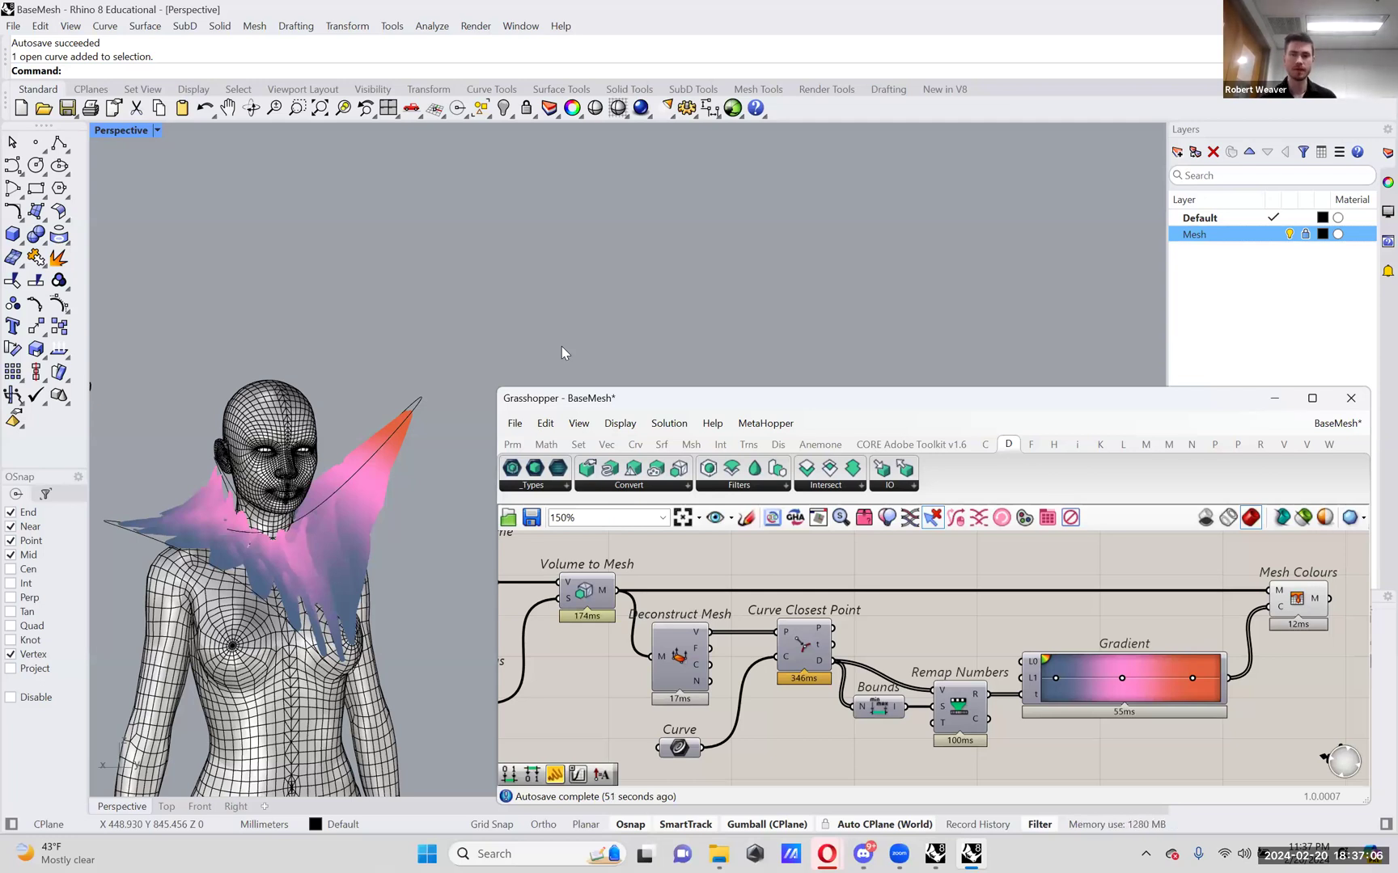
- Move the collar's guide curves onto a newly created, hidden layer
click(1177, 152)
drag(435, 443, 378, 392)
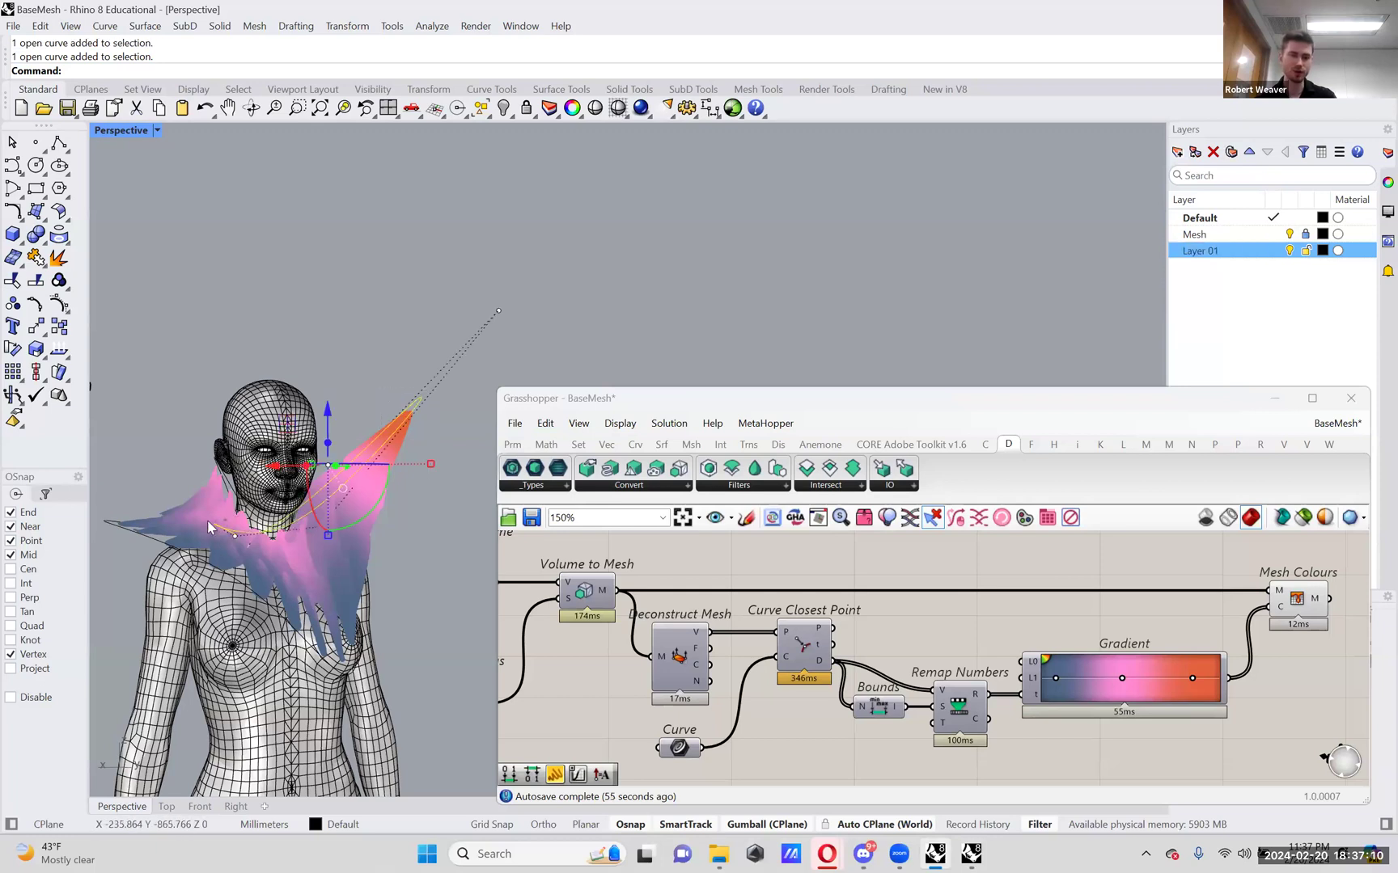
right_click(1230, 252)
click(1271, 330)
click(794, 288)
- Move the two spare feather meshes beside the figure onto the same hidden layer and bring the figure back into view
shift+right_drag(478, 383, 615, 306)
scroll(615, 306, down, 6)
mouse_move(429, 348)
shift+right_down()
mouse_move(627, 349)
mouse_move(574, 306)
shift+right_up()
drag(549, 199, 282, 359)
right_click(1204, 252)
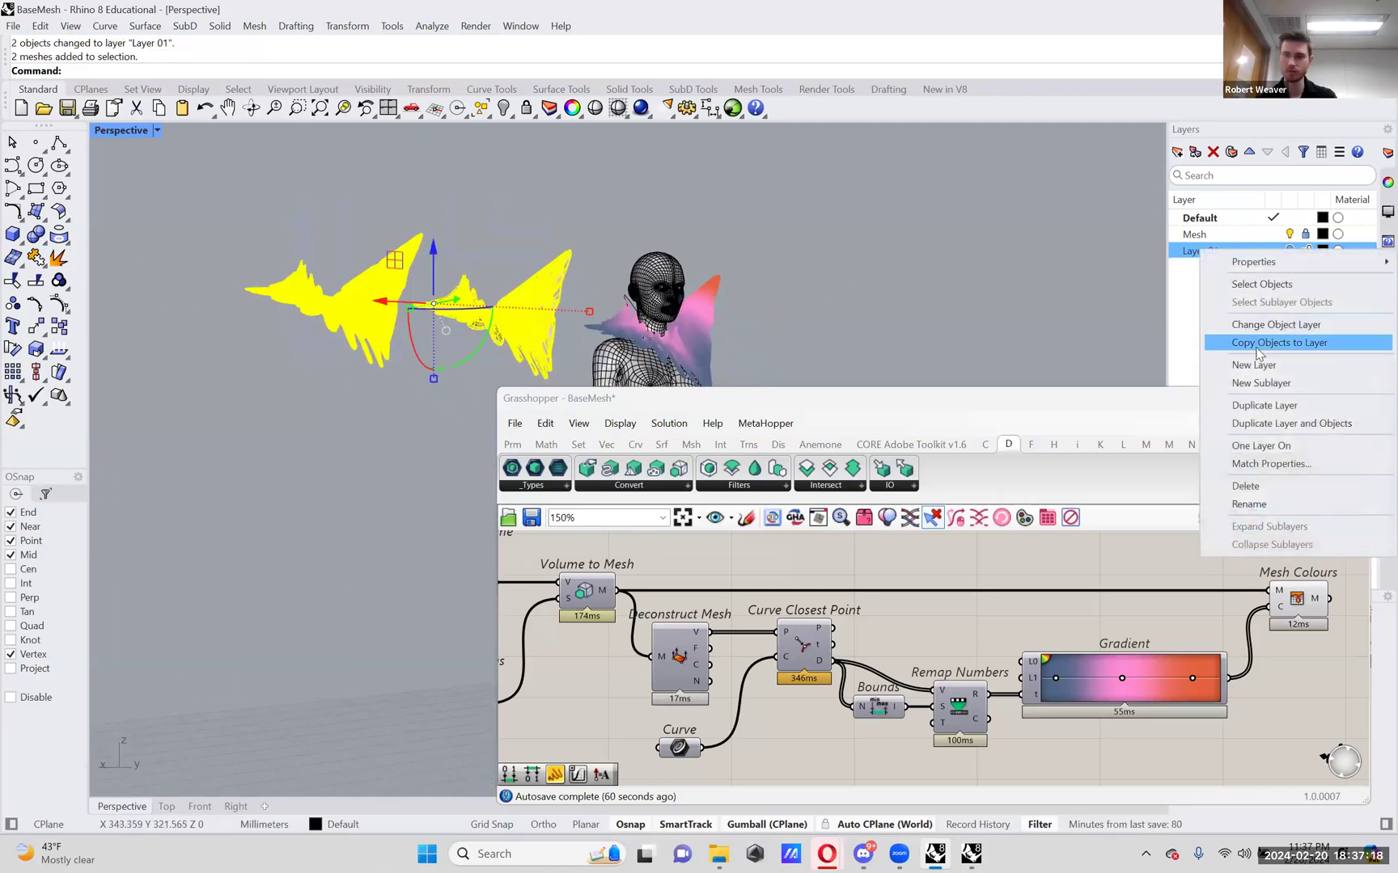
click(1275, 327)
shift+right_drag(764, 335, 489, 376)
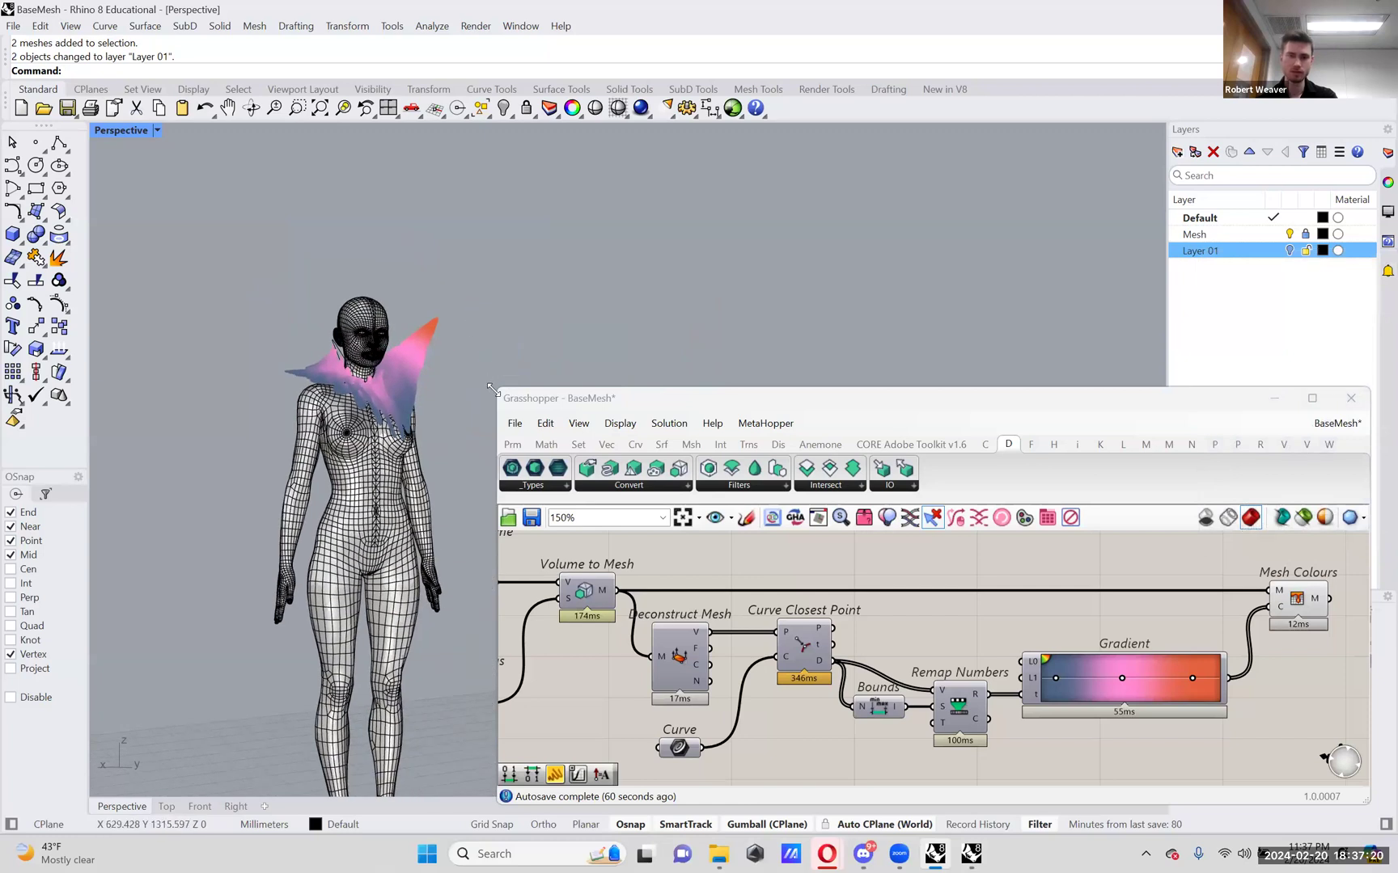
- Resize the Grasshopper window to uncover the layer list and figure, and hide the Mesh layer
drag(498, 389, 1018, 226)
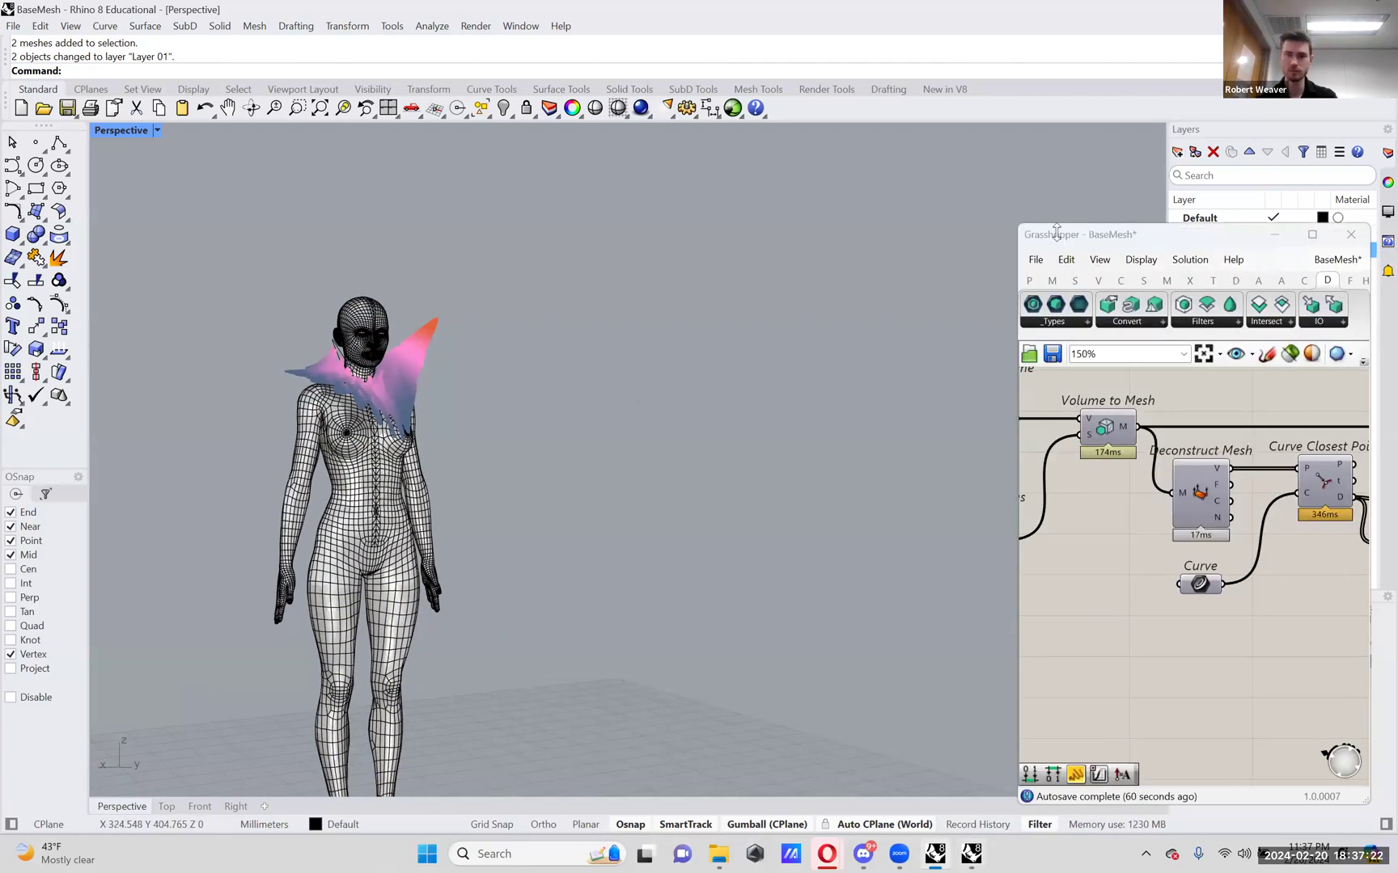
drag(1162, 225, 1161, 322)
ctrl+click(1297, 236)
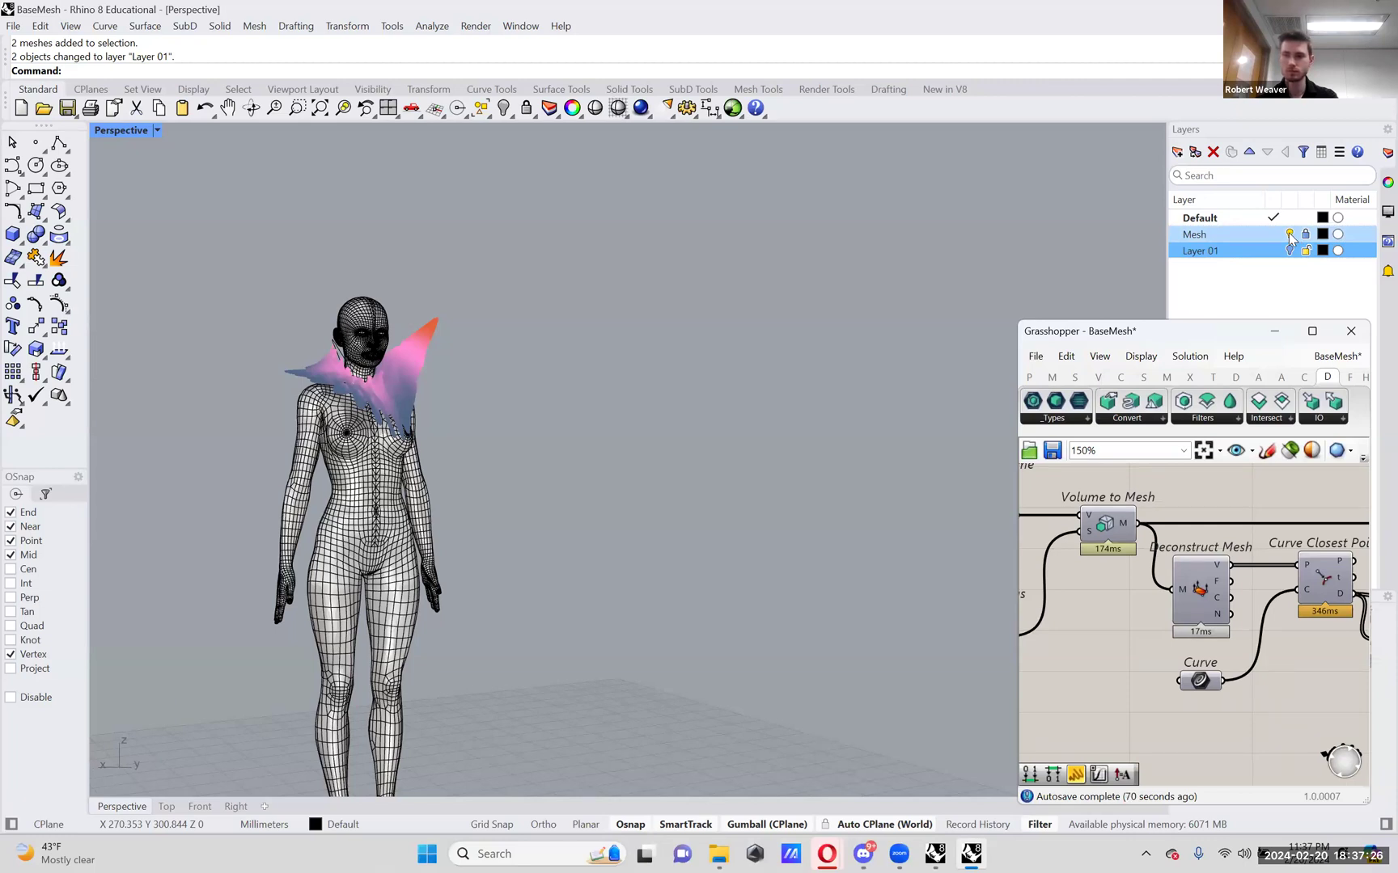
click(1290, 234)
drag(1013, 318, 833, 181)
- Add a Colour Swatch component beneath the body's Mesh parameter at the start of the definition
scroll(1037, 437, down, 4)
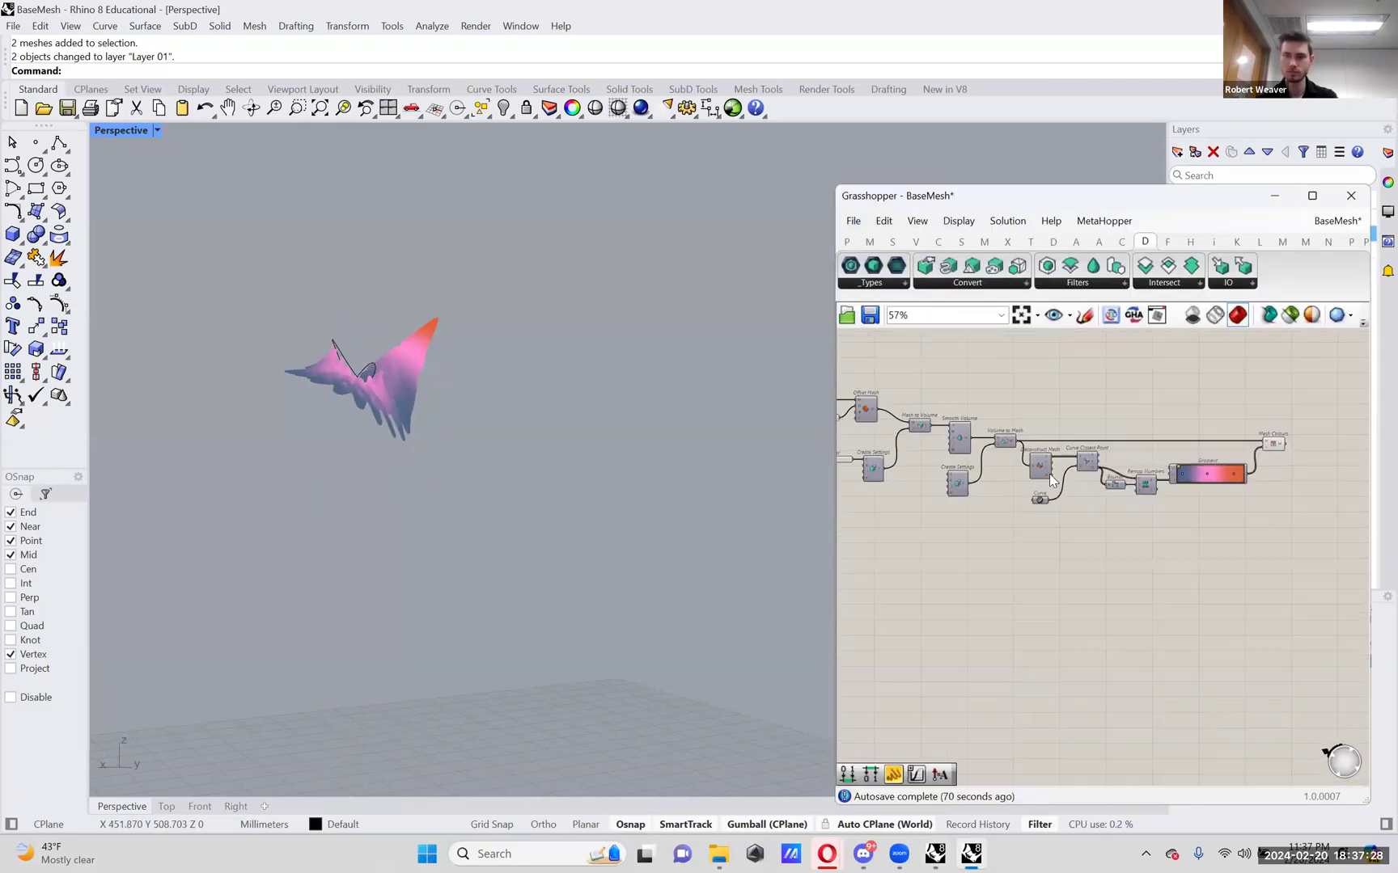
scroll(1037, 437, up, 5)
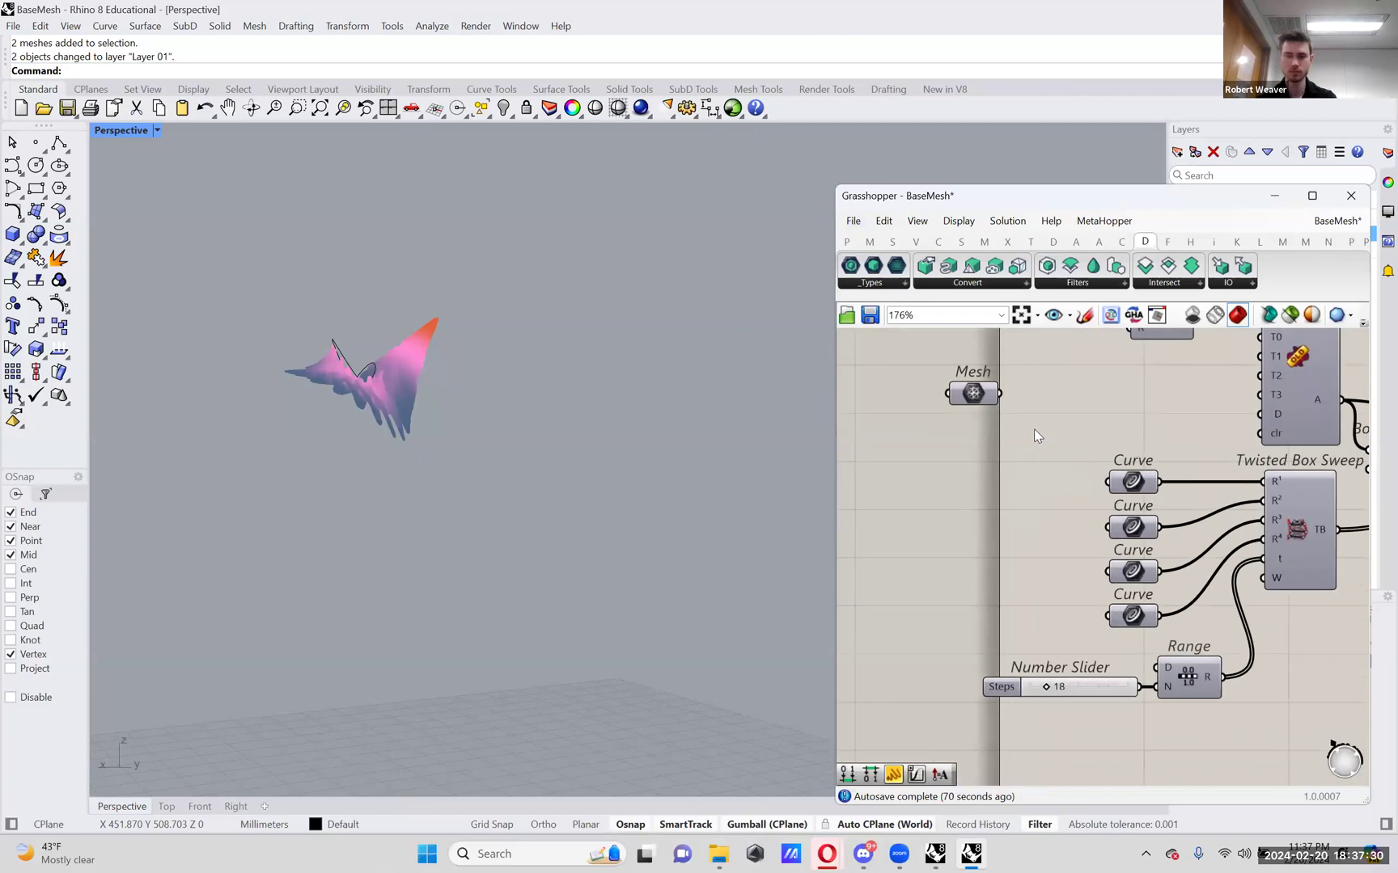
double_click(1033, 430)
text(display)
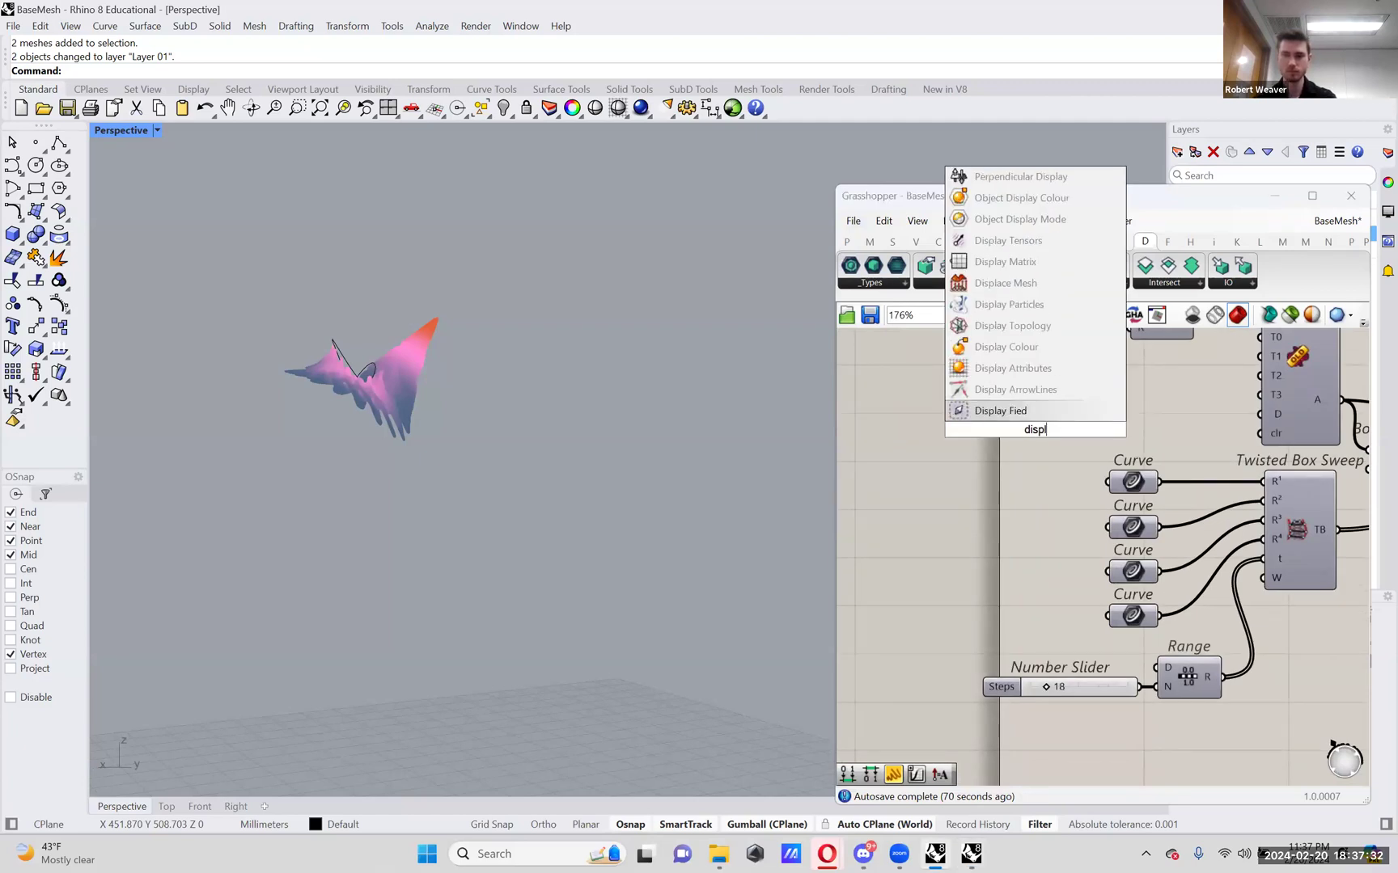
key(Return)
double_click(1031, 491)
text(swatch)
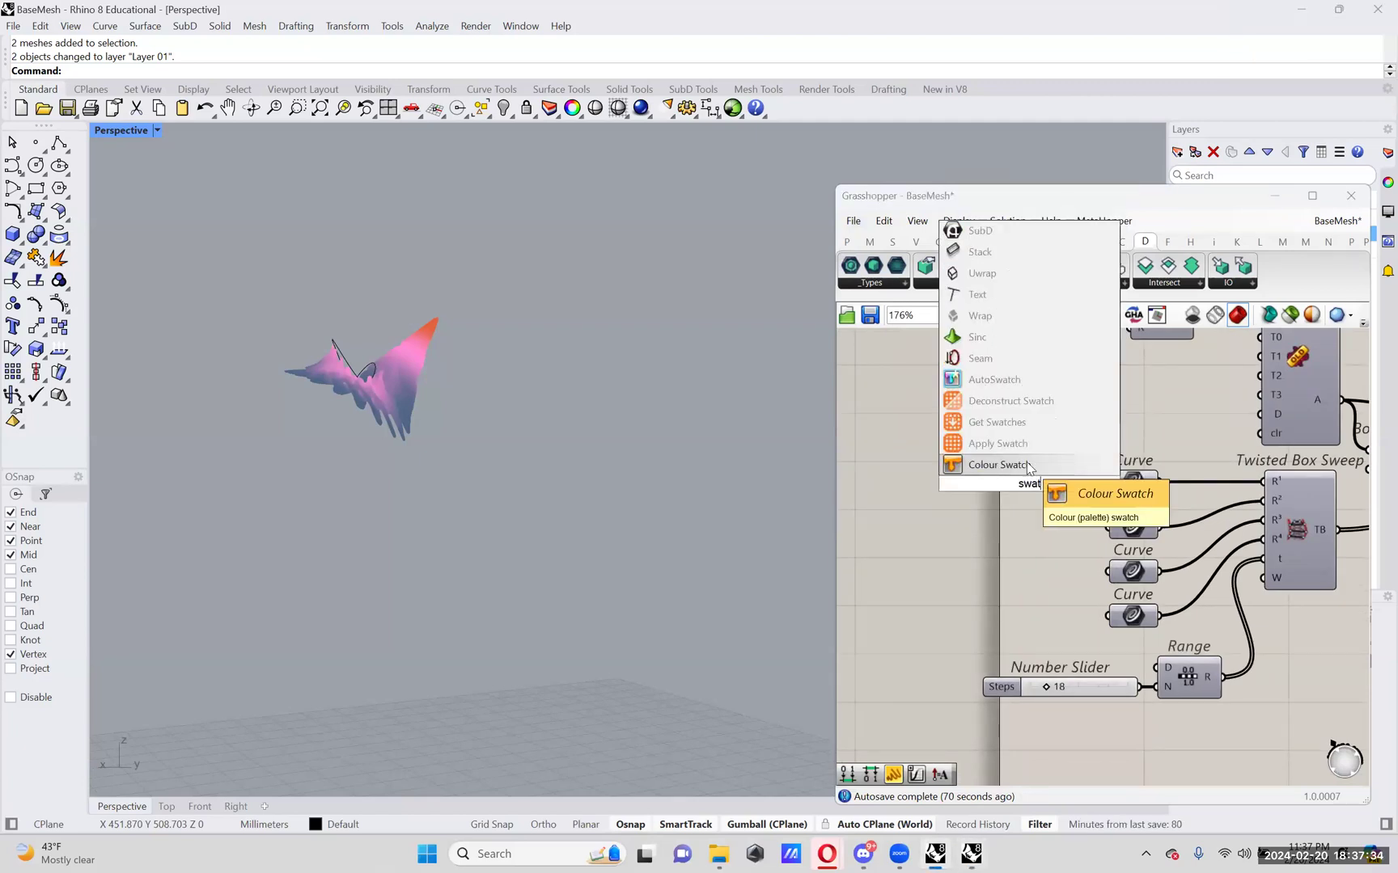
key(Return)
- Add a Custom Preview beside the Mesh parameter, wiring Mesh into G and the Colour Swatch into M
click(1051, 242)
drag(1222, 266, 1058, 399)
drag(1031, 473, 1041, 415)
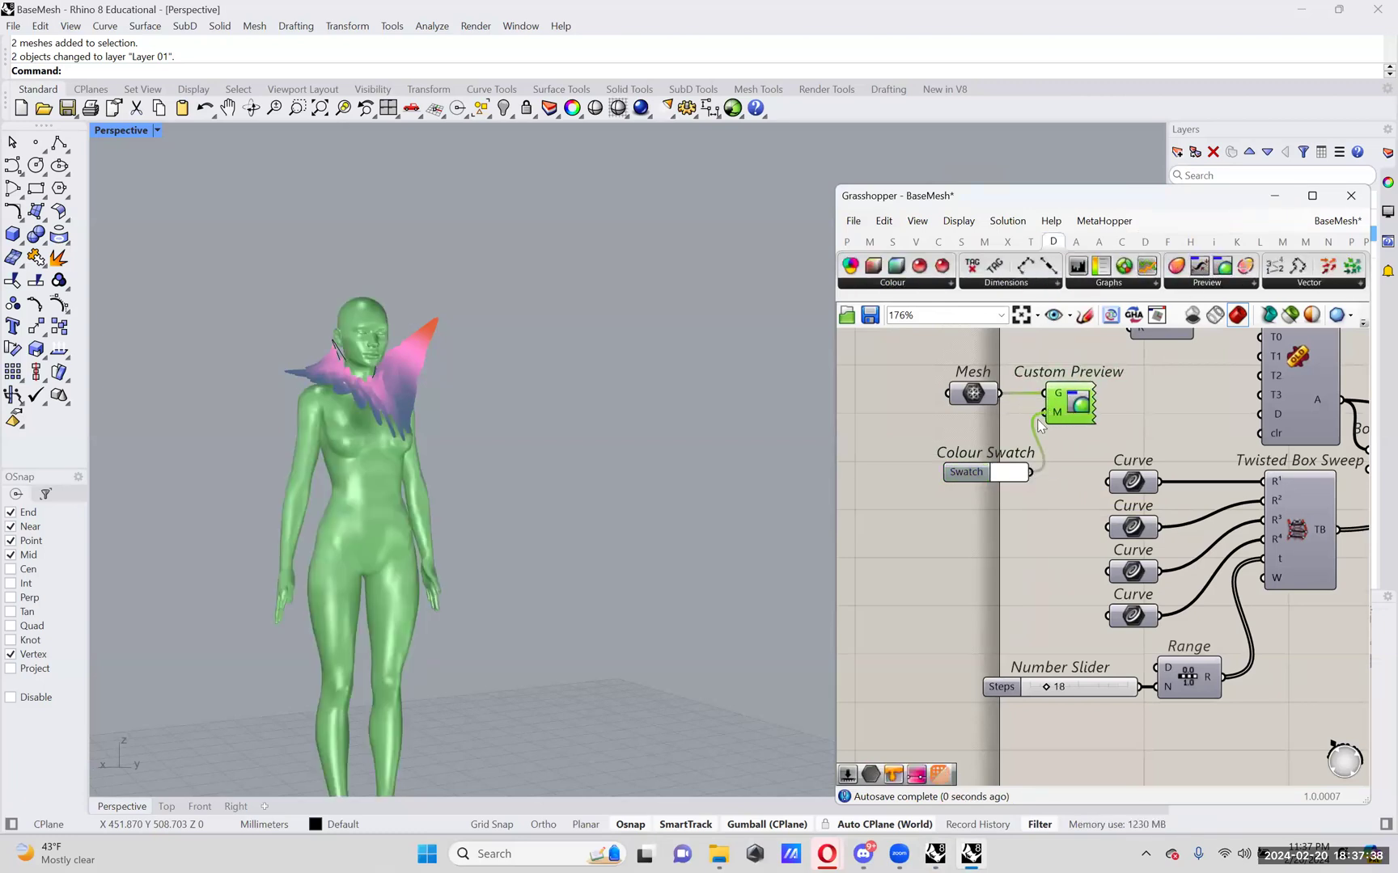
- Reposition the Colour Swatch beneath the Mesh parameter and set its colour to a muted teal green with saturation 44 and value 47
drag(986, 477, 955, 454)
click(975, 454)
drag(1098, 549, 1055, 537)
mouse_move(1036, 628)
mouse_down()
mouse_move(1088, 624)
mouse_move(1046, 624)
mouse_up()
drag(1091, 521, 1059, 548)
drag(1047, 628, 1070, 627)
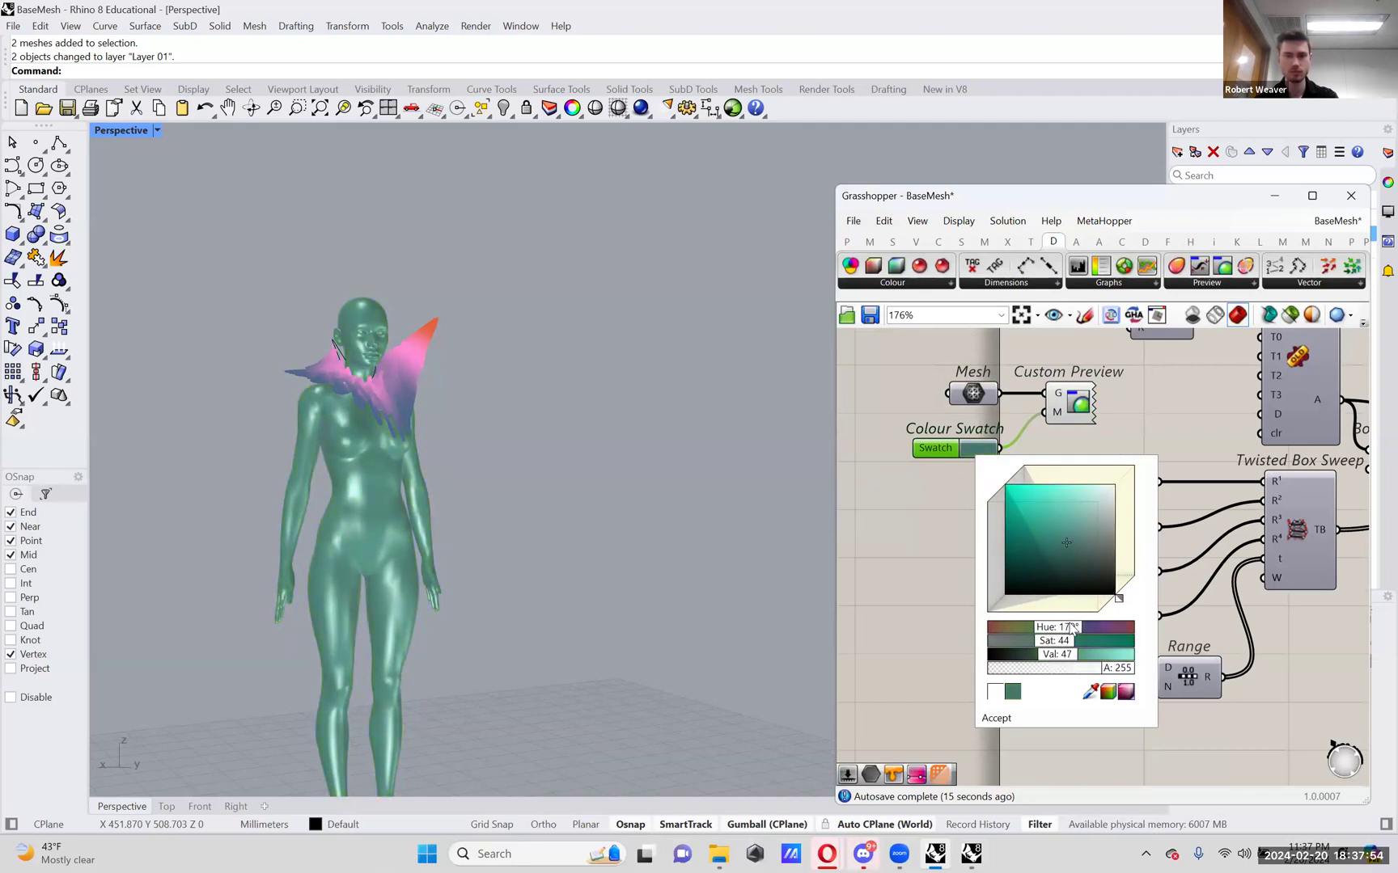
- Select the open curve beside the figure's head, lower the Grasshopper window to uncover the layers, and assign the curve to Layer 01
click(335, 346)
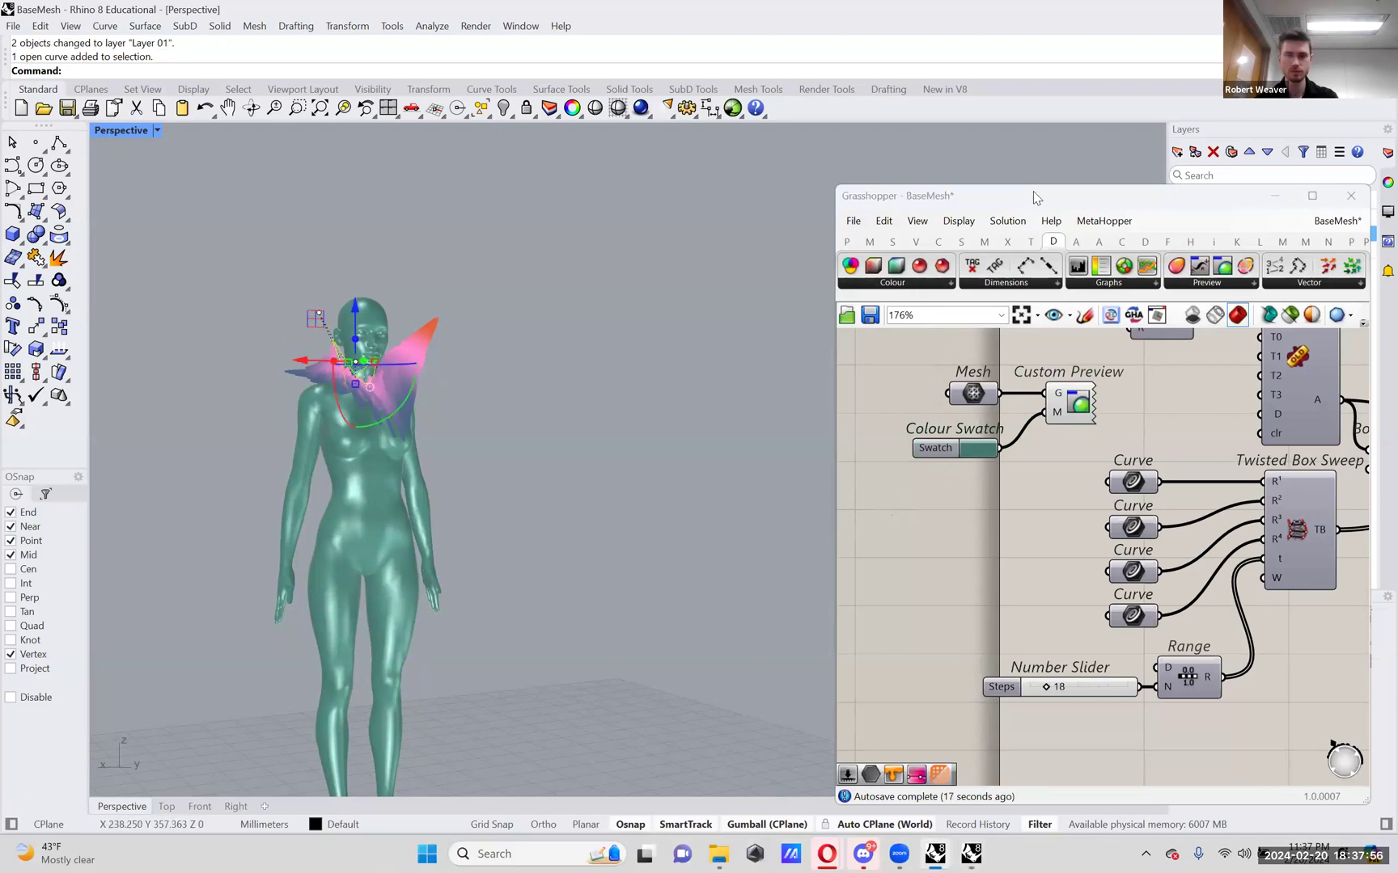
drag(1061, 186, 1060, 317)
right_click(1200, 249)
click(1258, 328)
- Frame the figure's head and collar in the Perspective view and copy it with ViewCaptureToClipboard
right_drag(543, 418, 687, 347)
scroll(742, 348, up, 2)
scroll(742, 348, down, 2)
scroll(678, 266, up, 4)
scroll(678, 266, down, 2)
scroll(724, 396, up, 5)
mouse_move(768, 430)
right_down()
mouse_move(752, 430)
mouse_move(764, 430)
right_up()
text(ViewCaptureToClipboard)
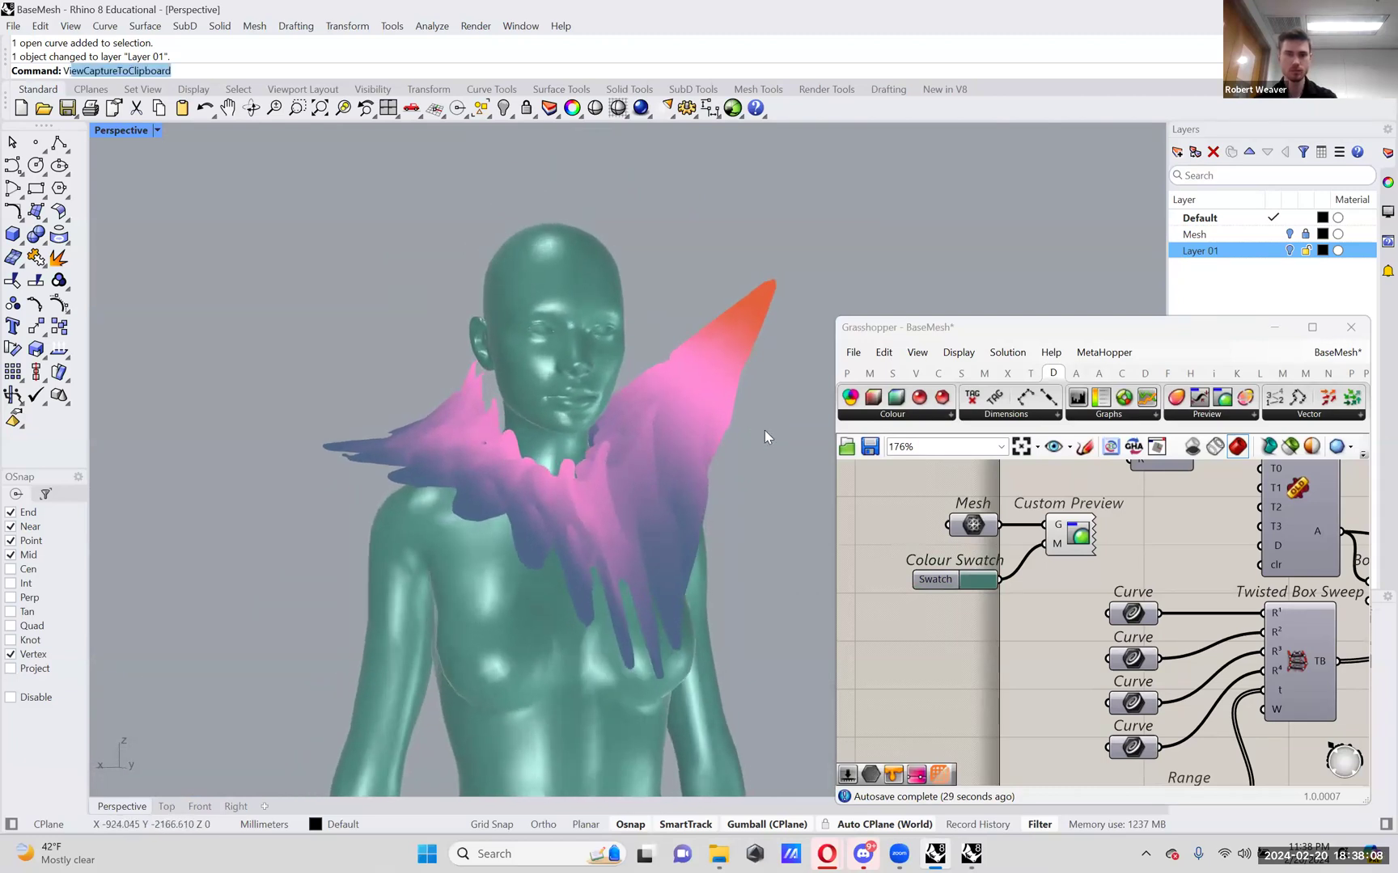
key(Return)
key(Return)
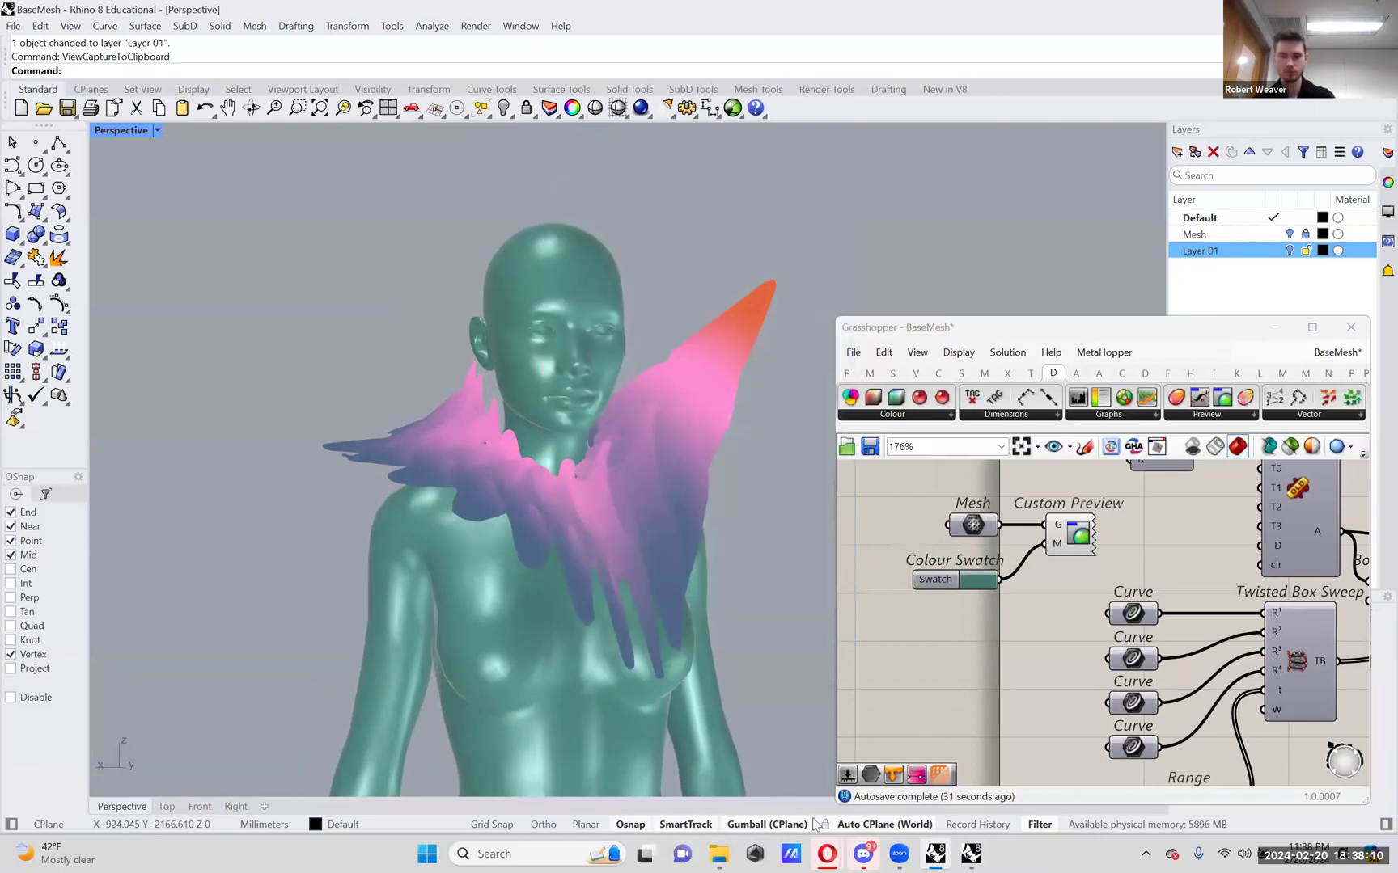
- Switch to Discord, open the hw channel and try to paste the viewport capture into the message
click(863, 853)
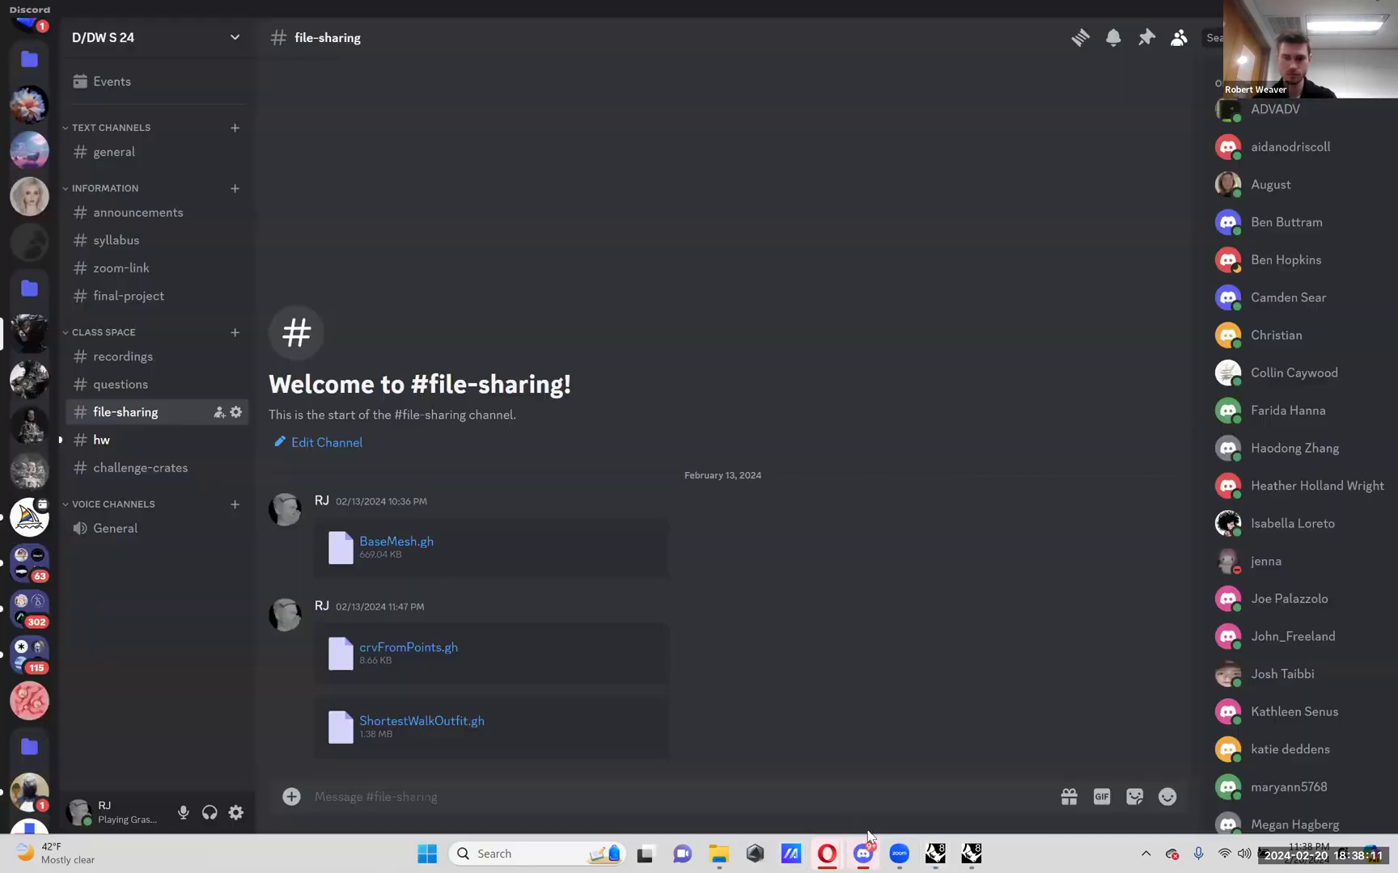
click(128, 443)
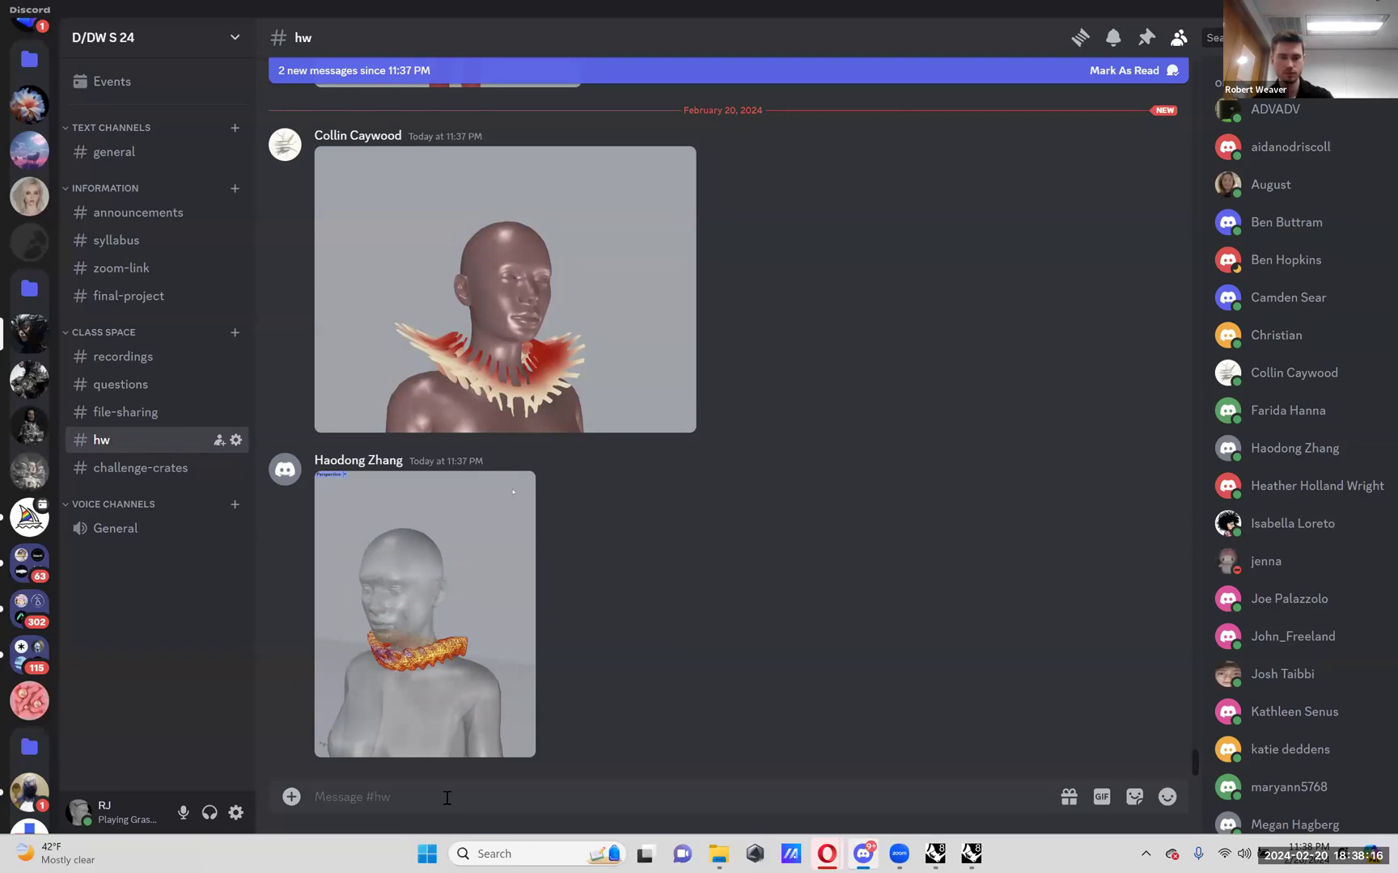
right_click(446, 798)
click(471, 780)
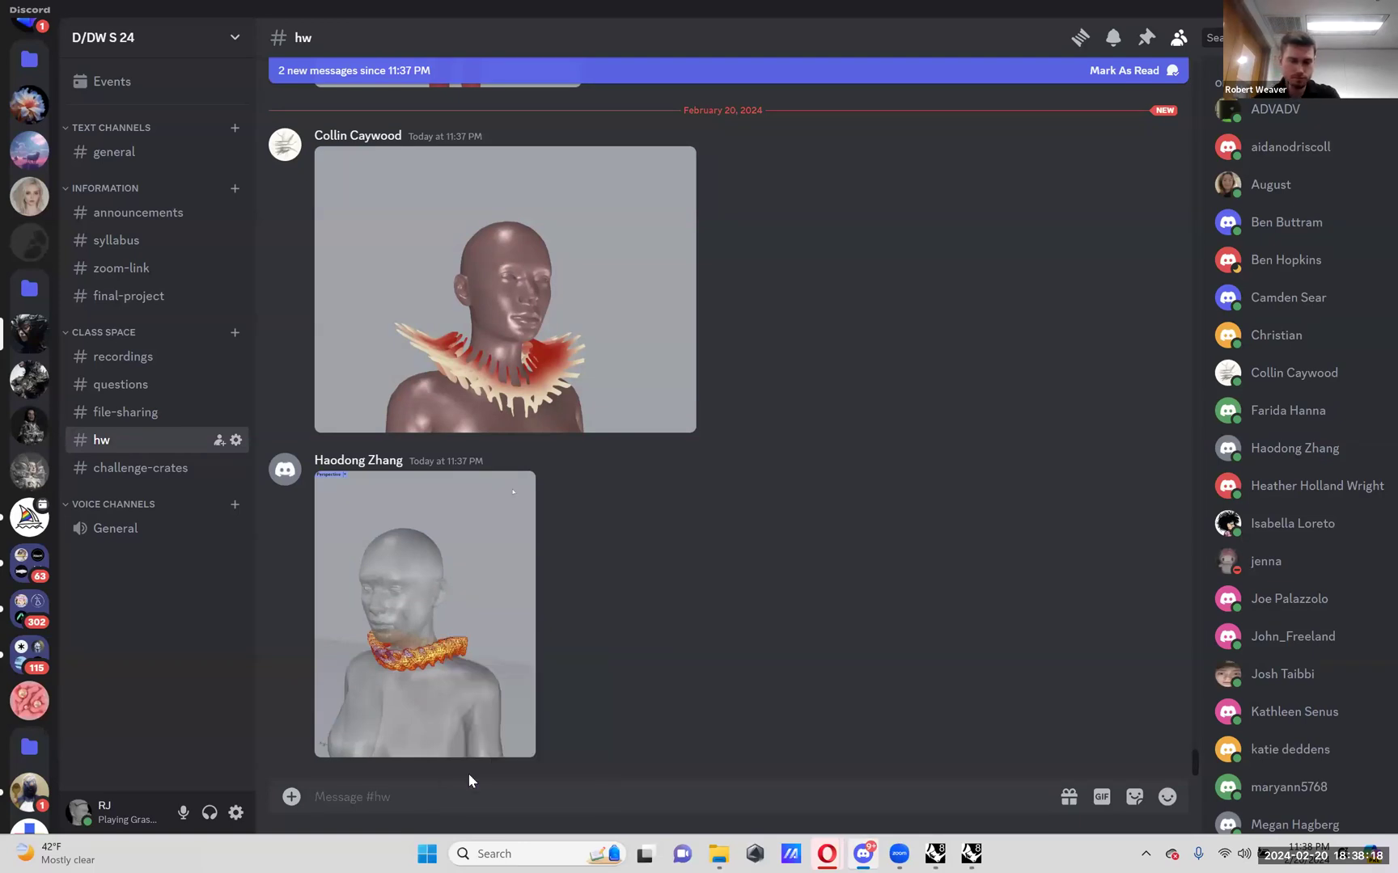
click(971, 854)
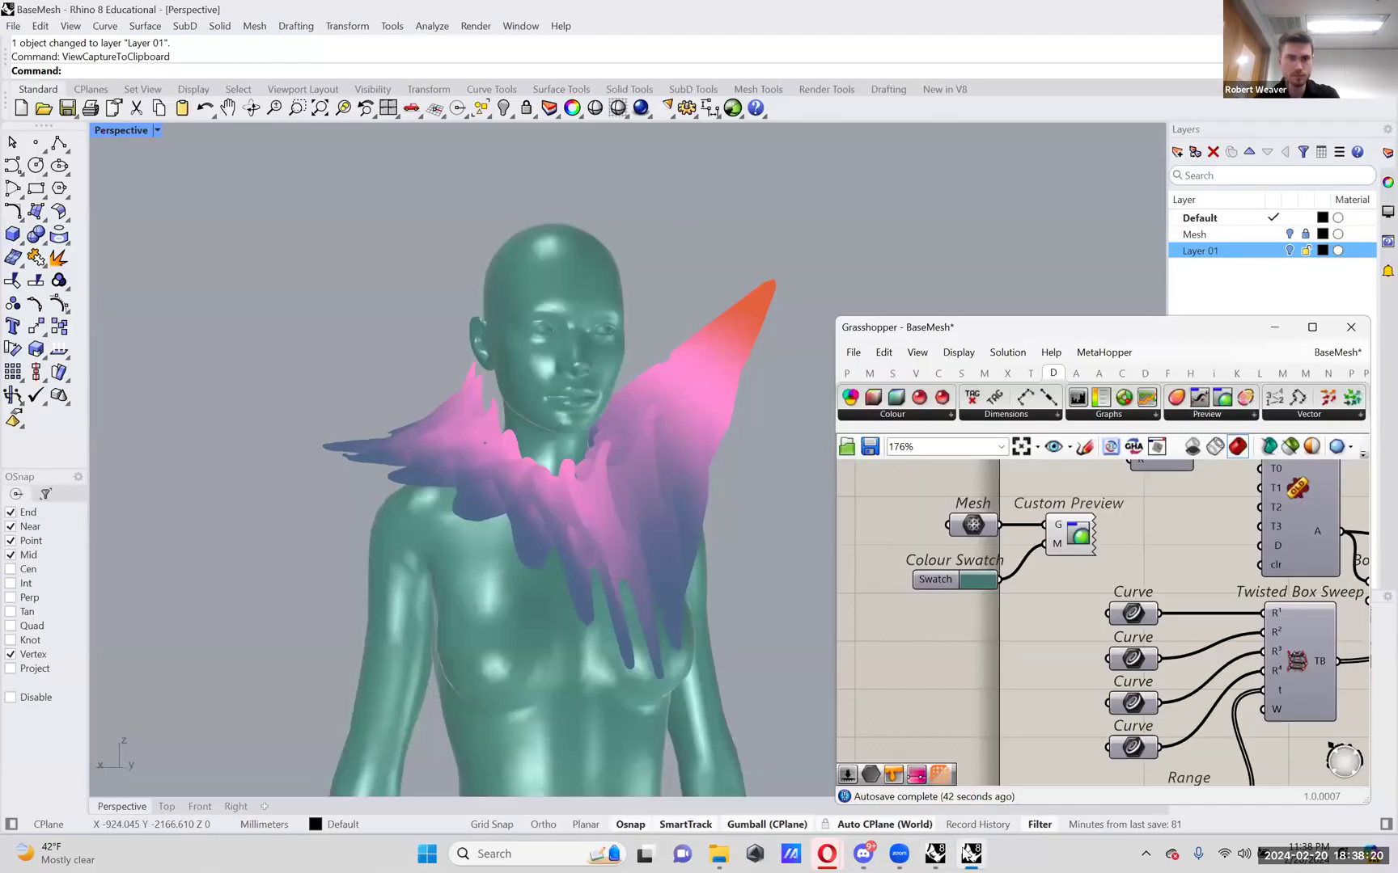
click(863, 853)
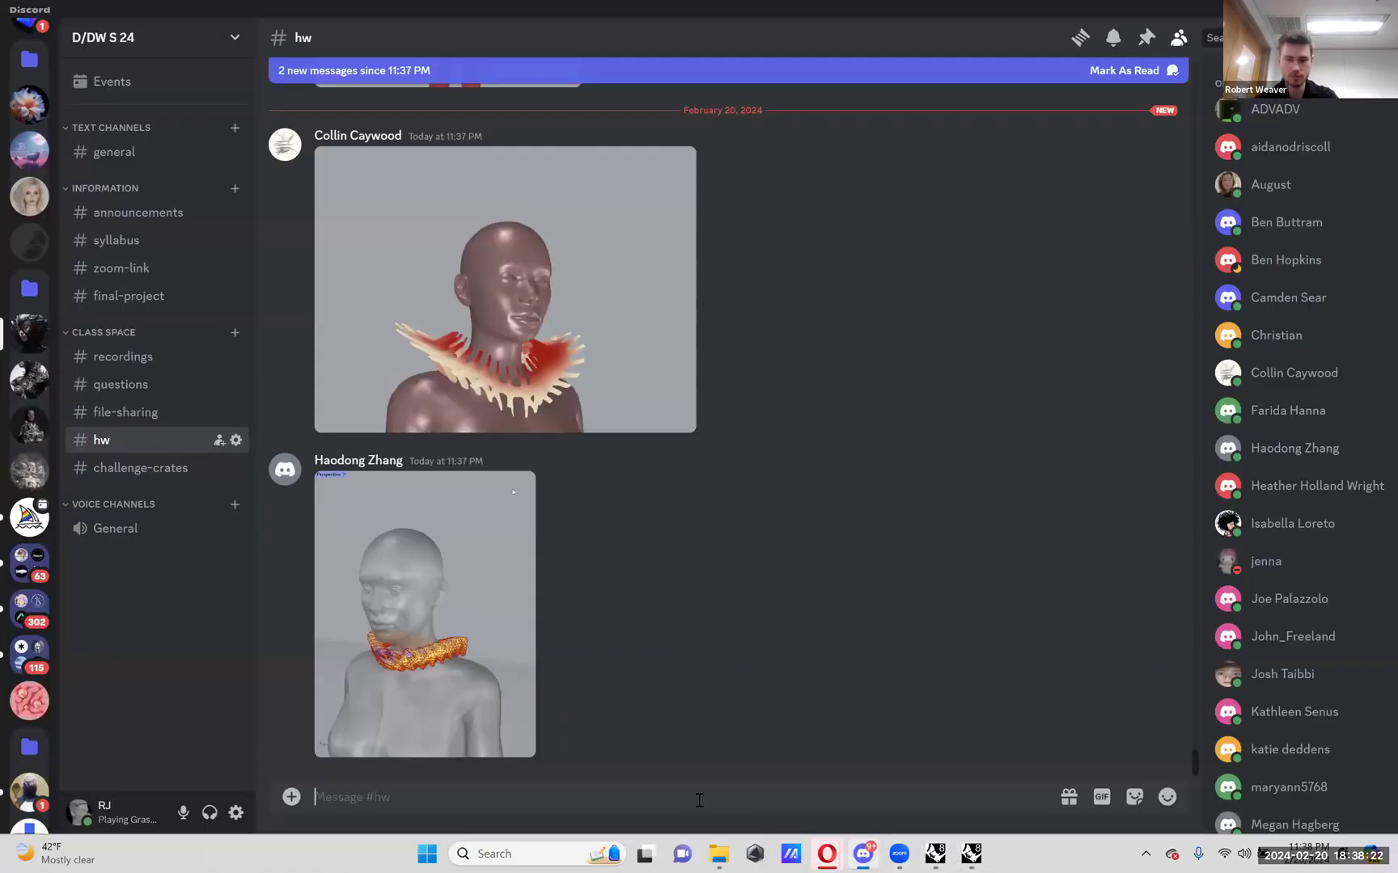
- Return to Rhino and repeat ViewCaptureToClipboard on the framed Perspective view
click(971, 853)
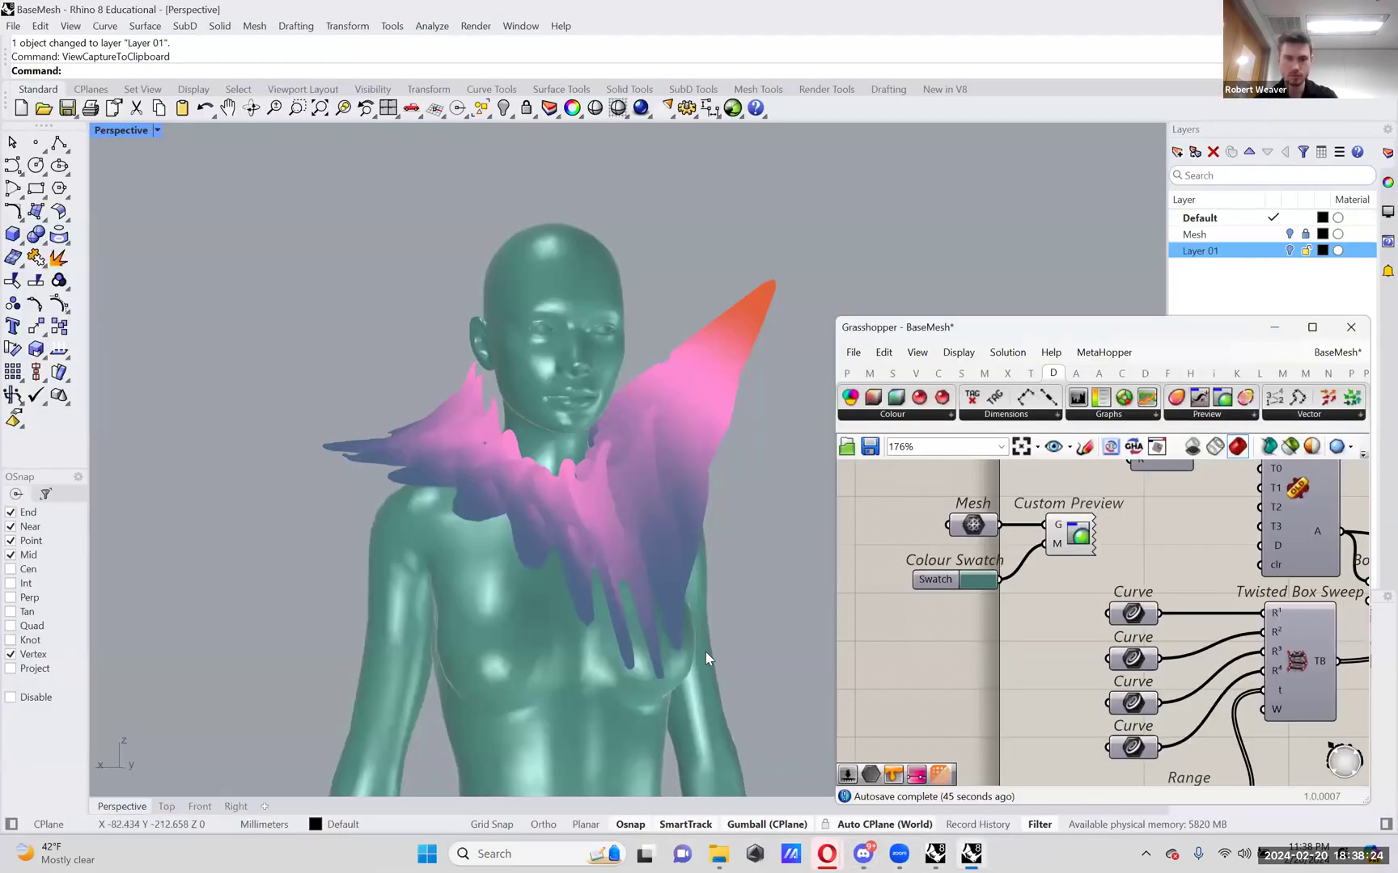
key(Return)
key(Return)
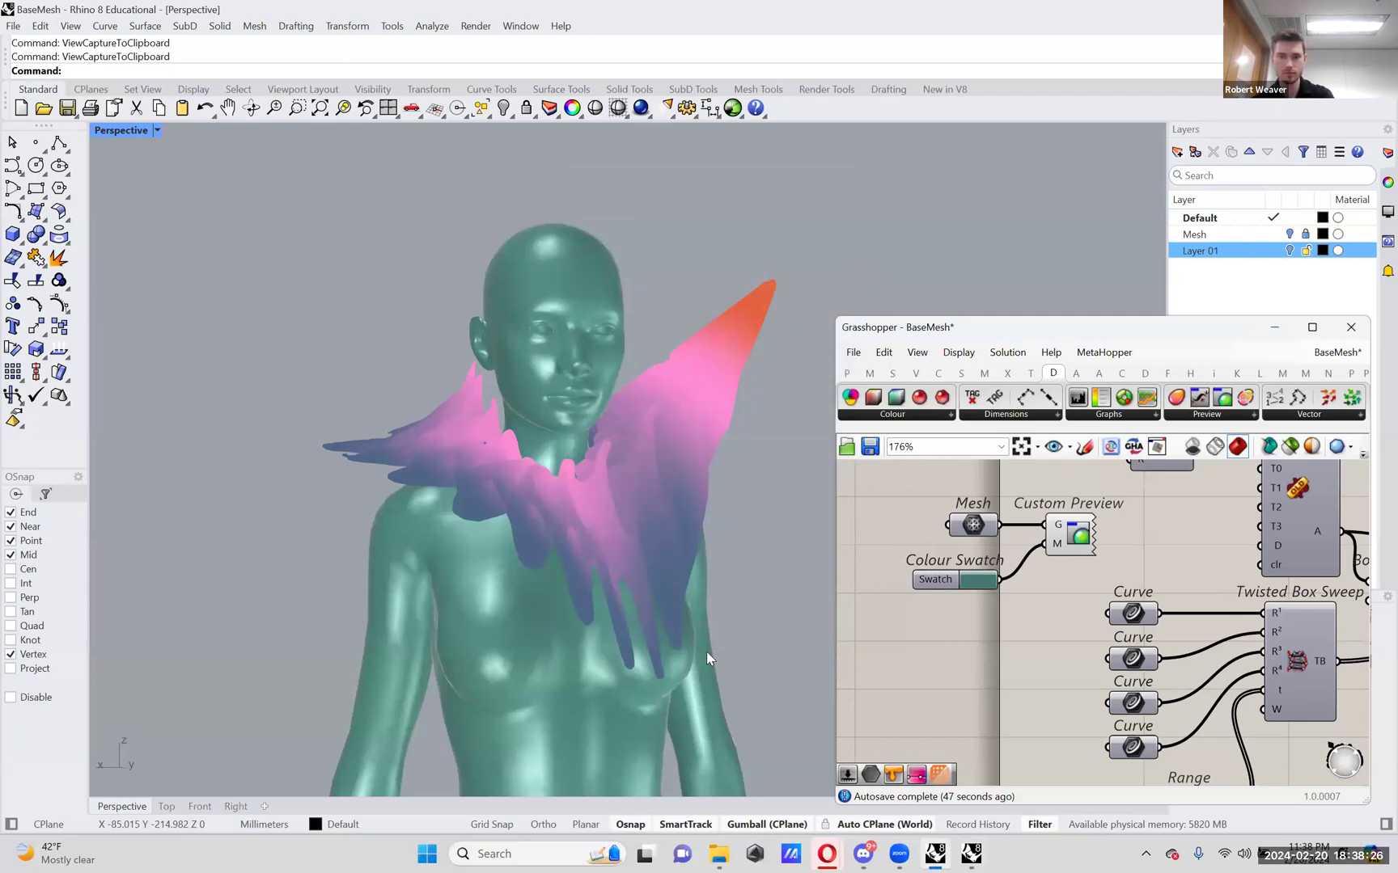
- Post the copied viewport image in Discord's hw channel and return to Rhino
click(871, 847)
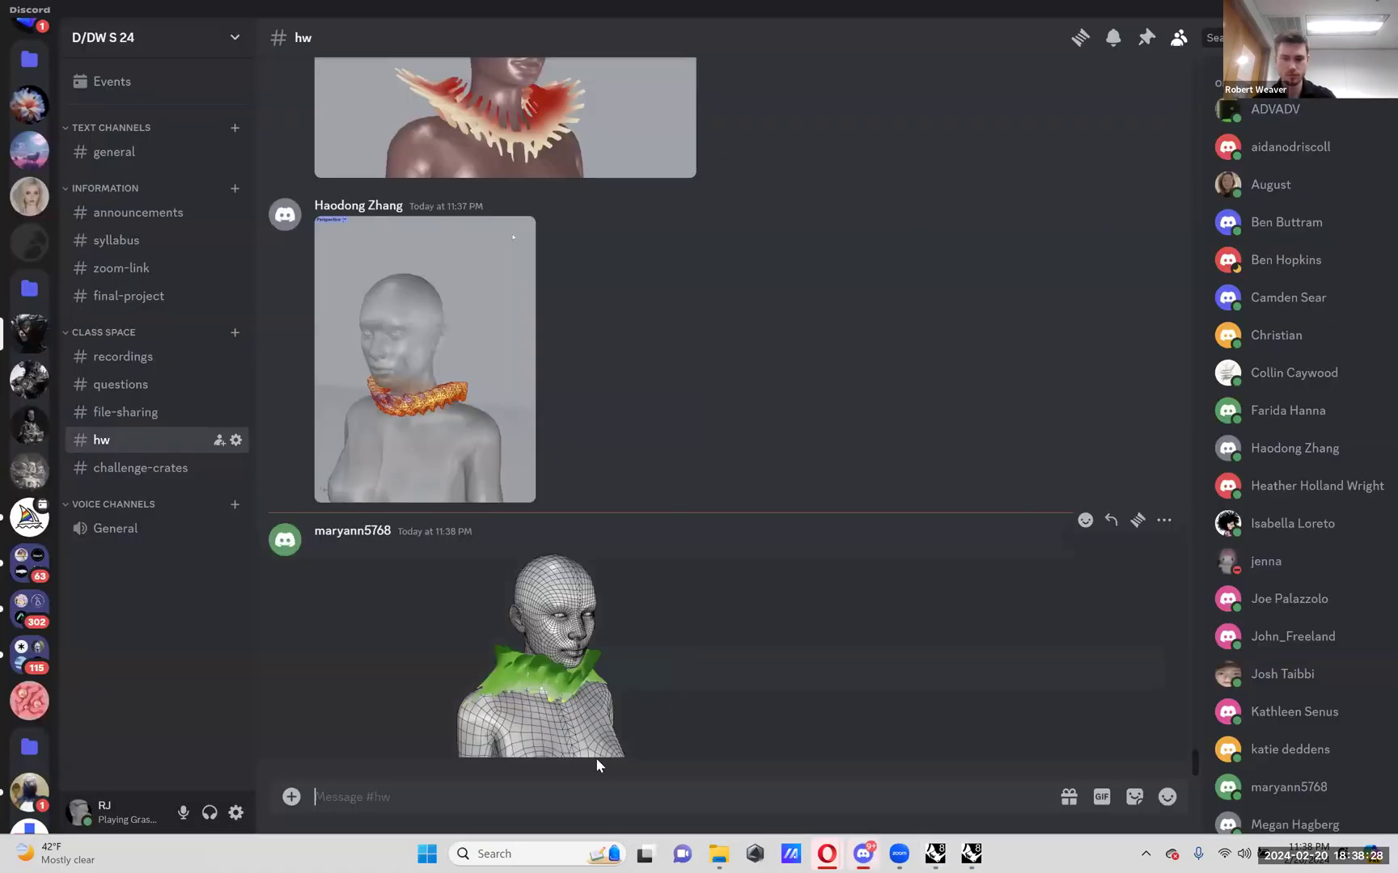
key(ctrl+v)
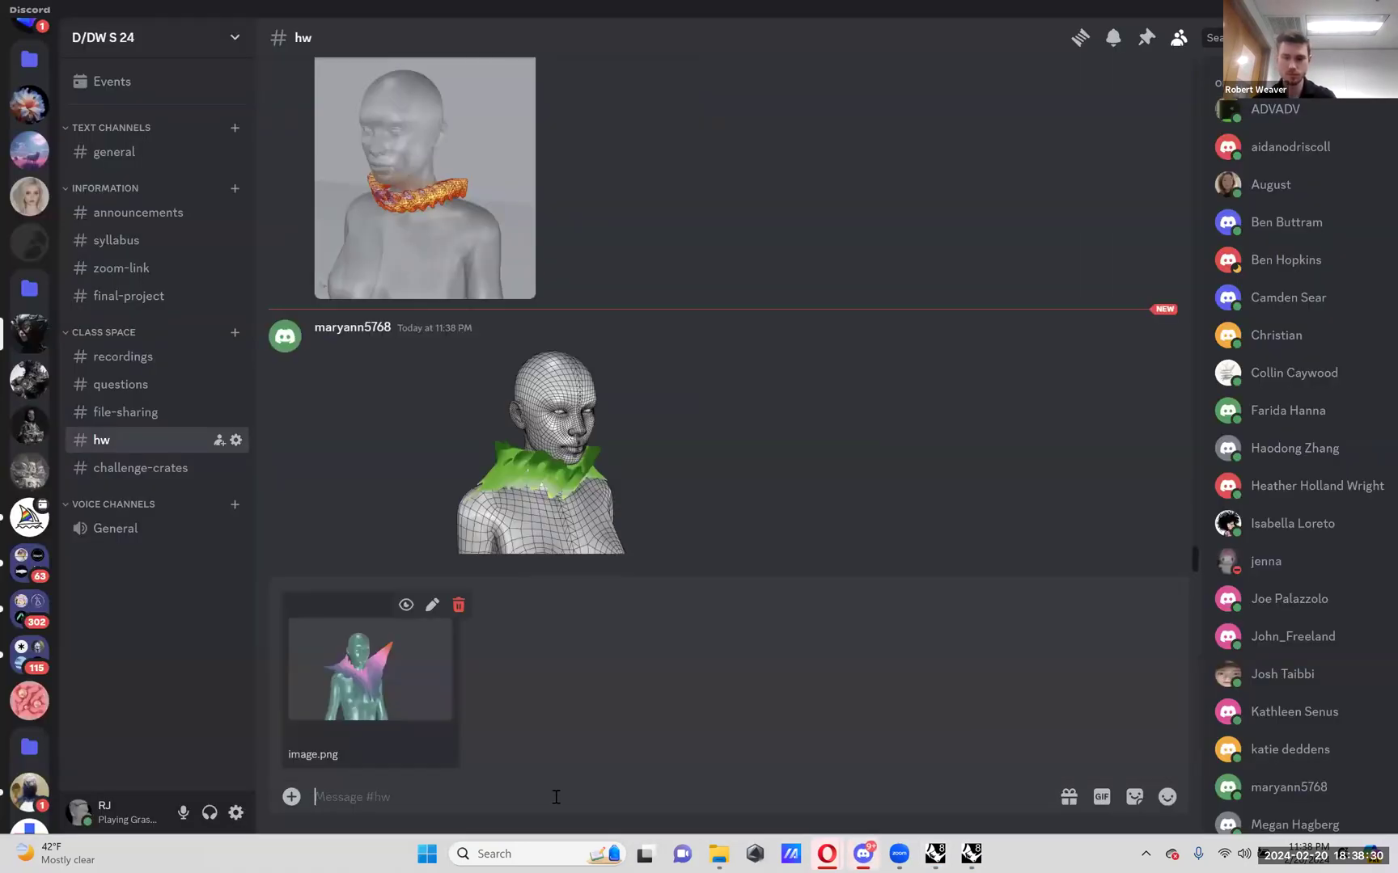
key(Return)
key(alt+Tab)
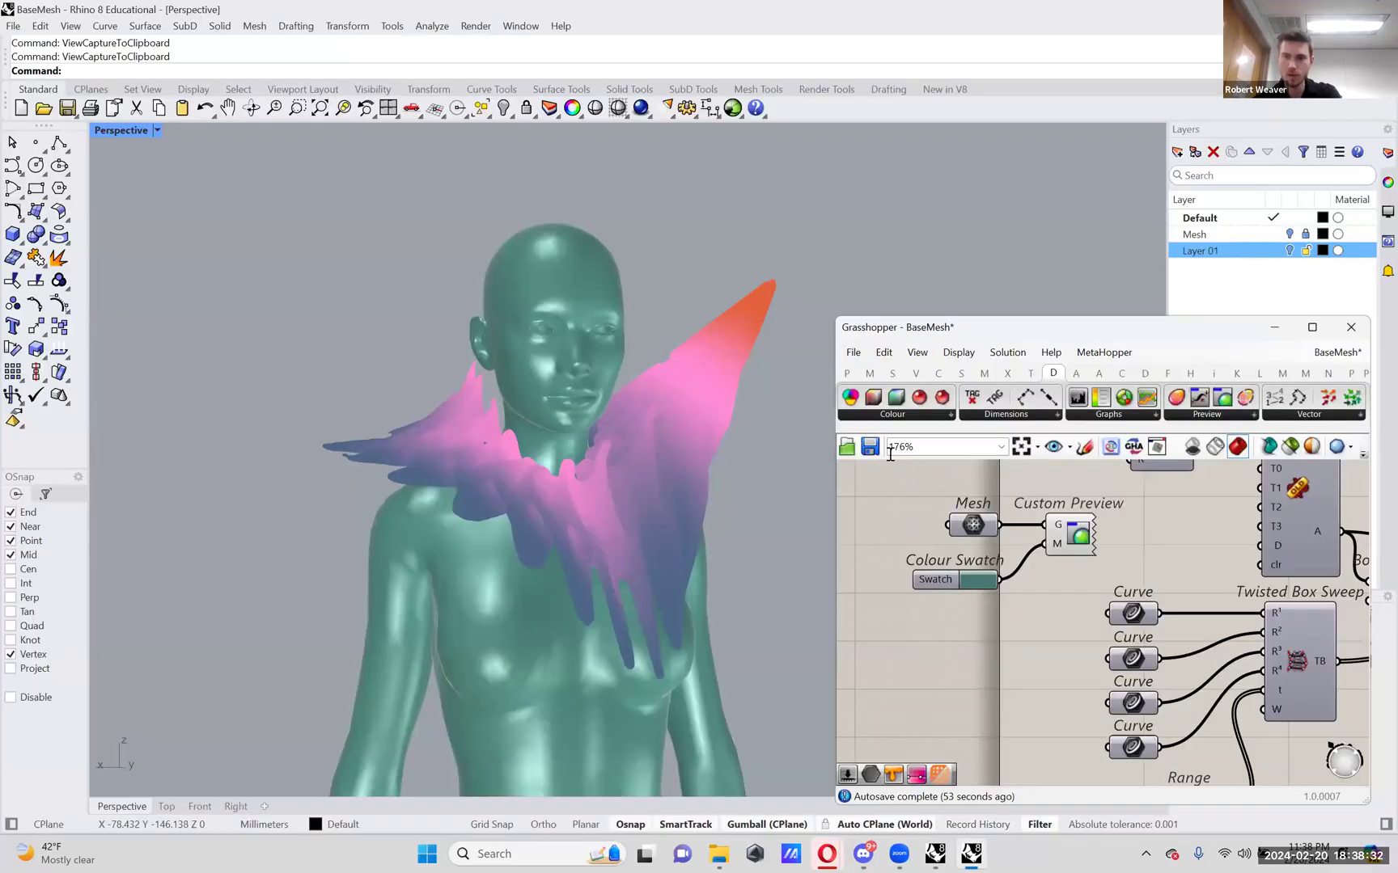
- Save the Grasshopper definition in Downloads under the new name 2_20_24_DDW
scroll(916, 514, down, 4)
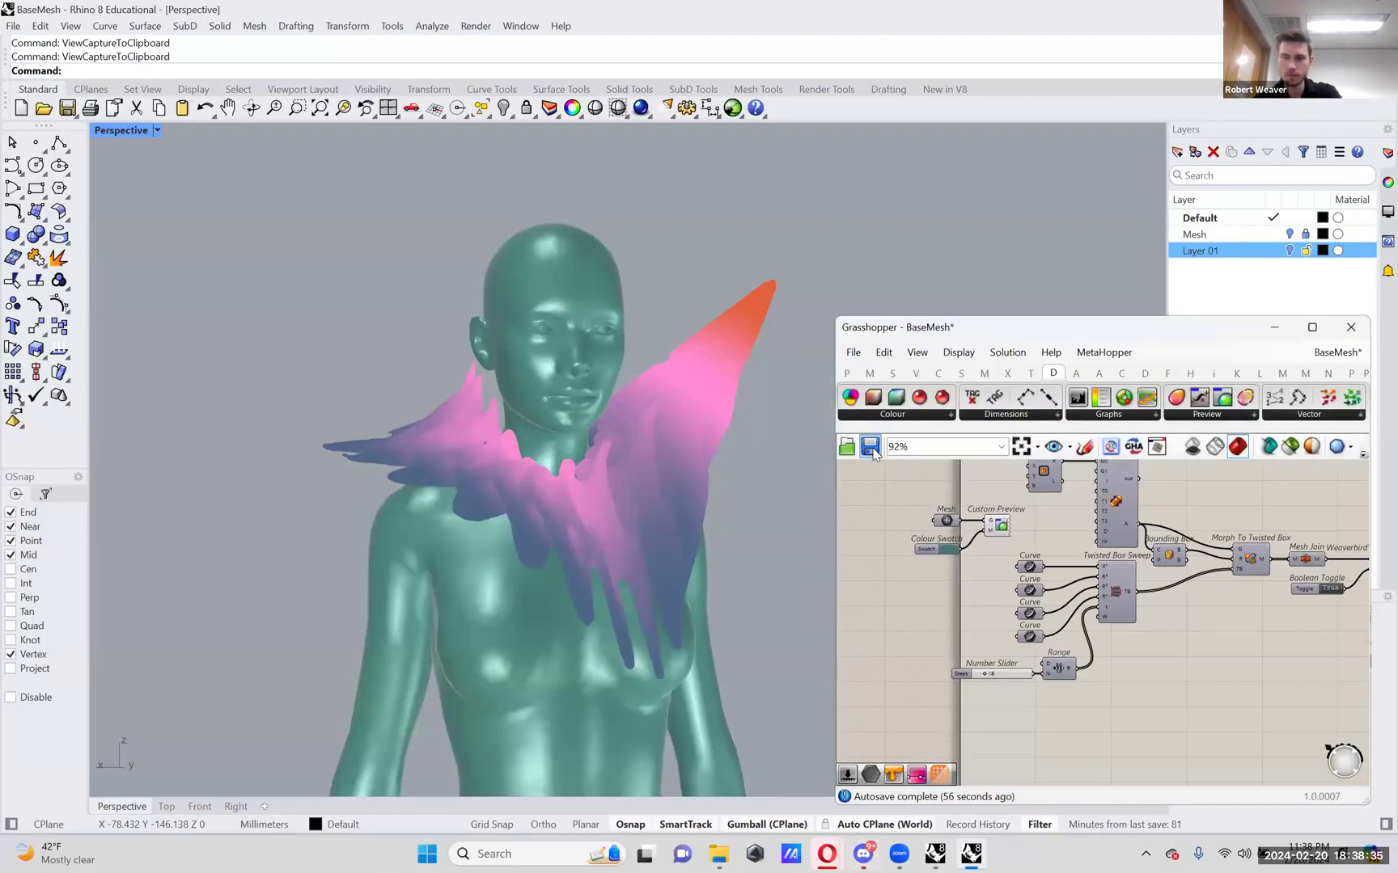
click(853, 353)
click(917, 462)
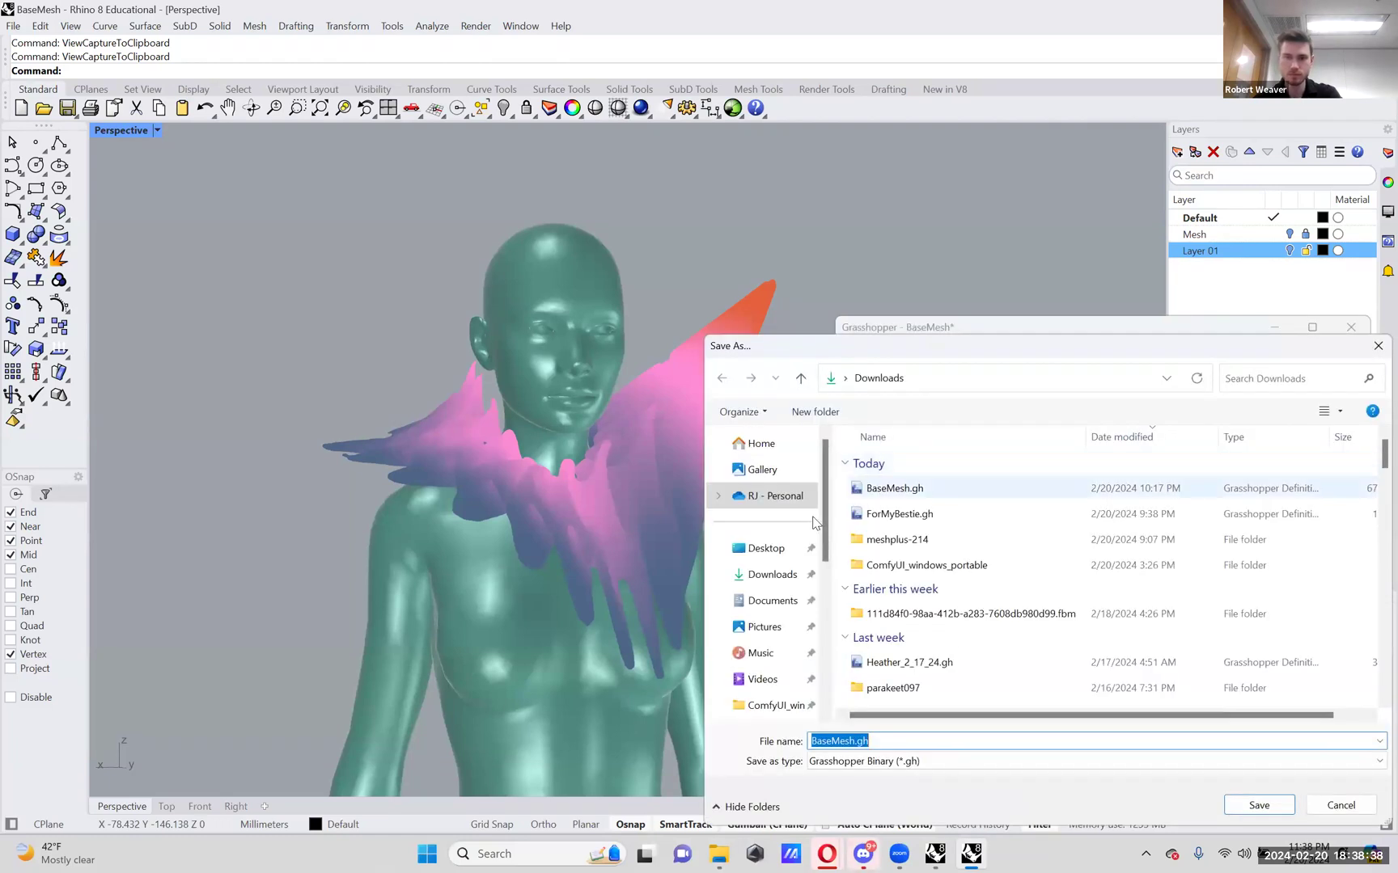
click(883, 740)
text(2_20)
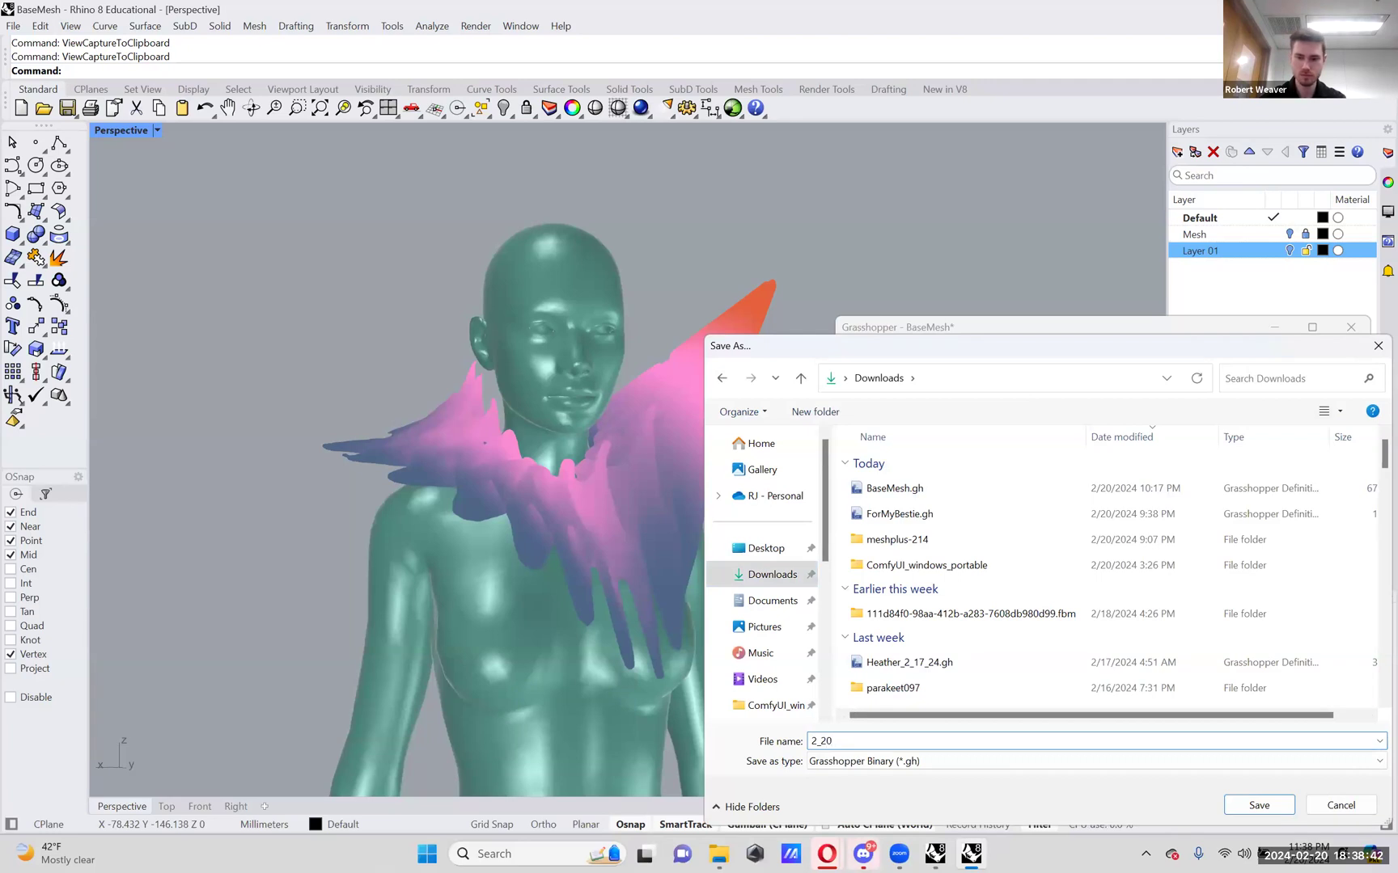
text(_24_DDW)
key(Return)
- Switch to Discord and open the file-sharing channel
click(864, 854)
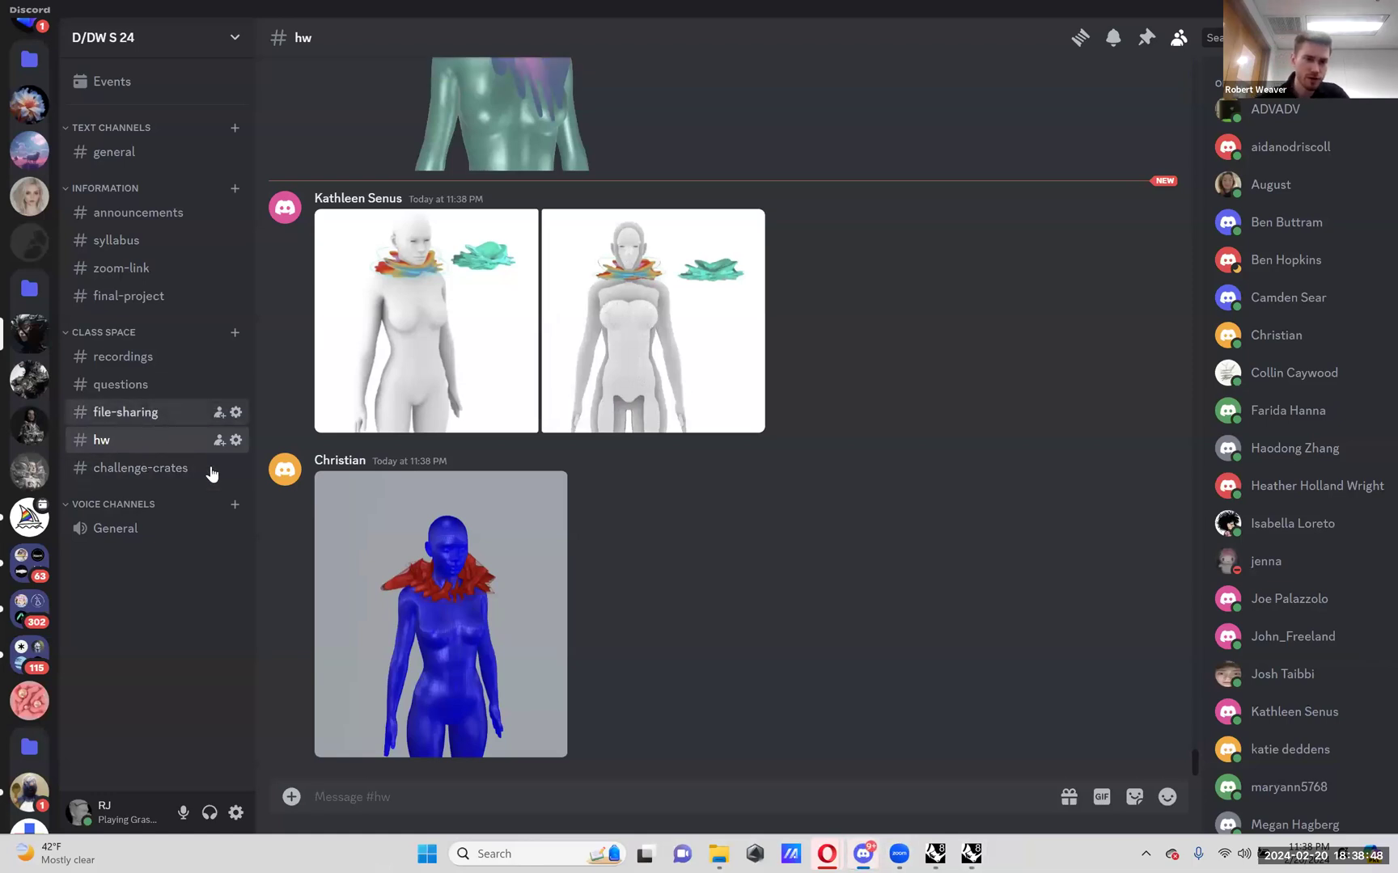
click(129, 412)
click(291, 797)
click(298, 804)
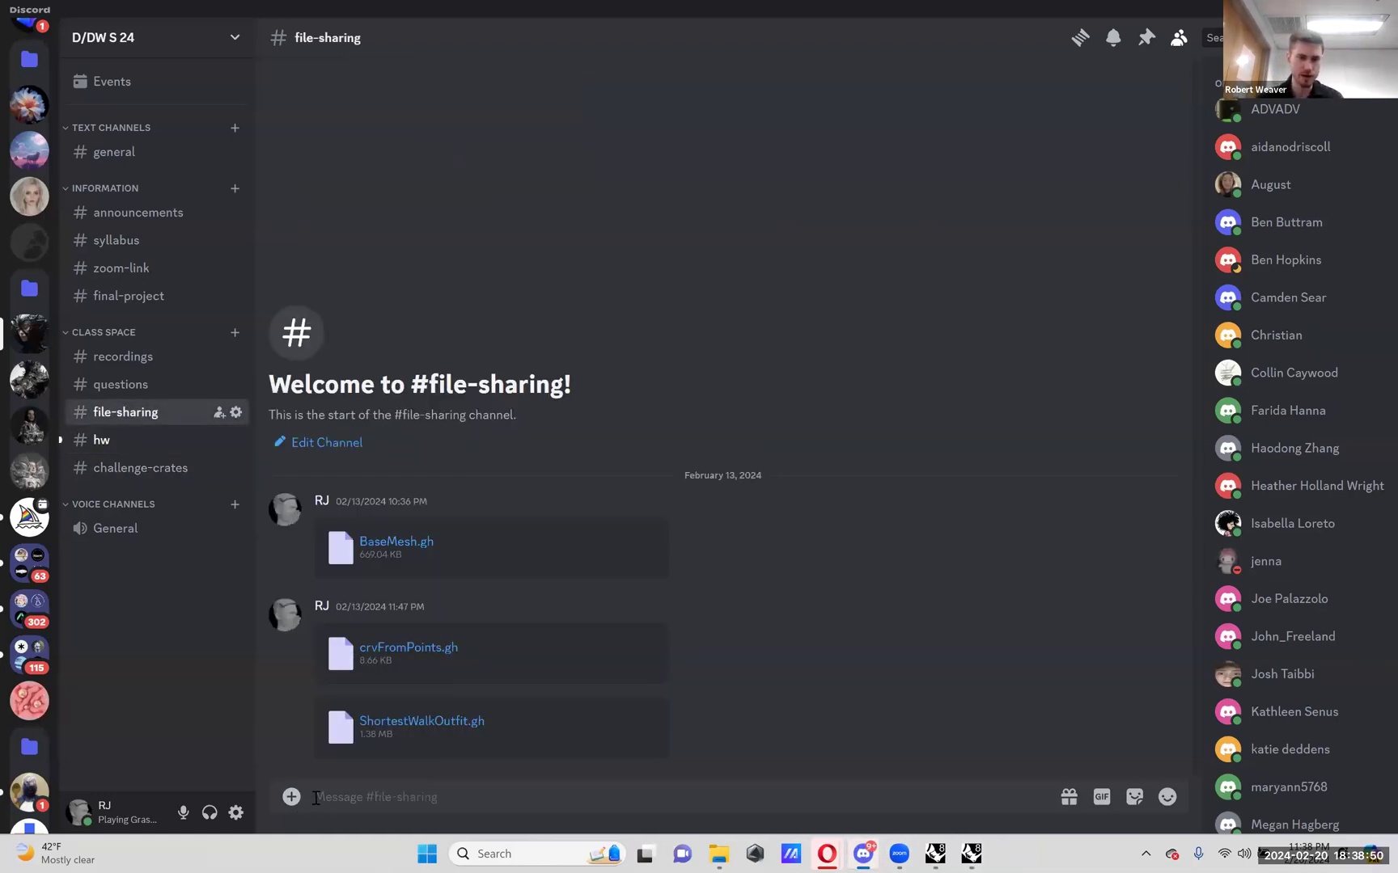
click(56, 241)
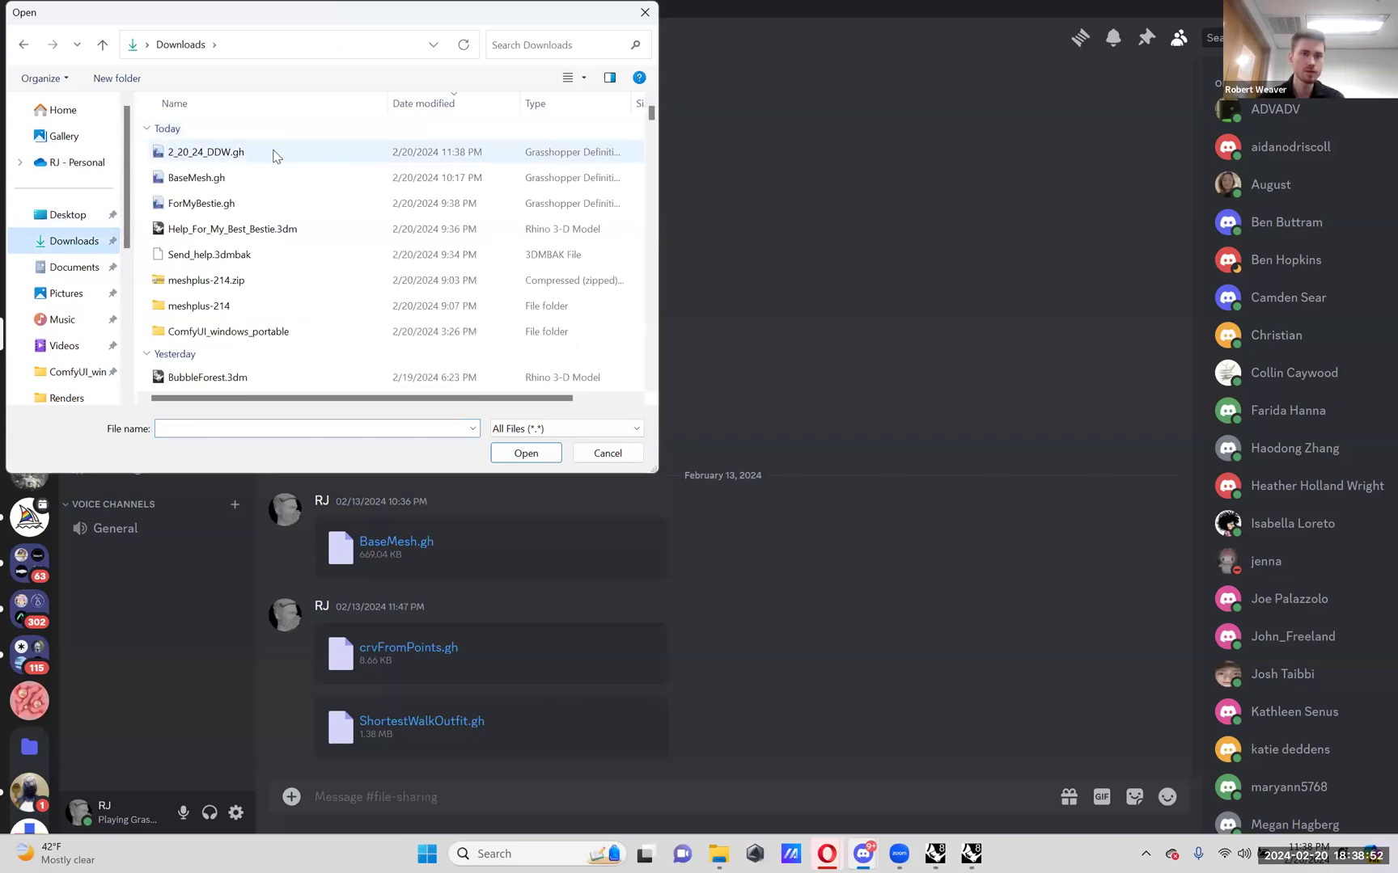
double_click(274, 152)
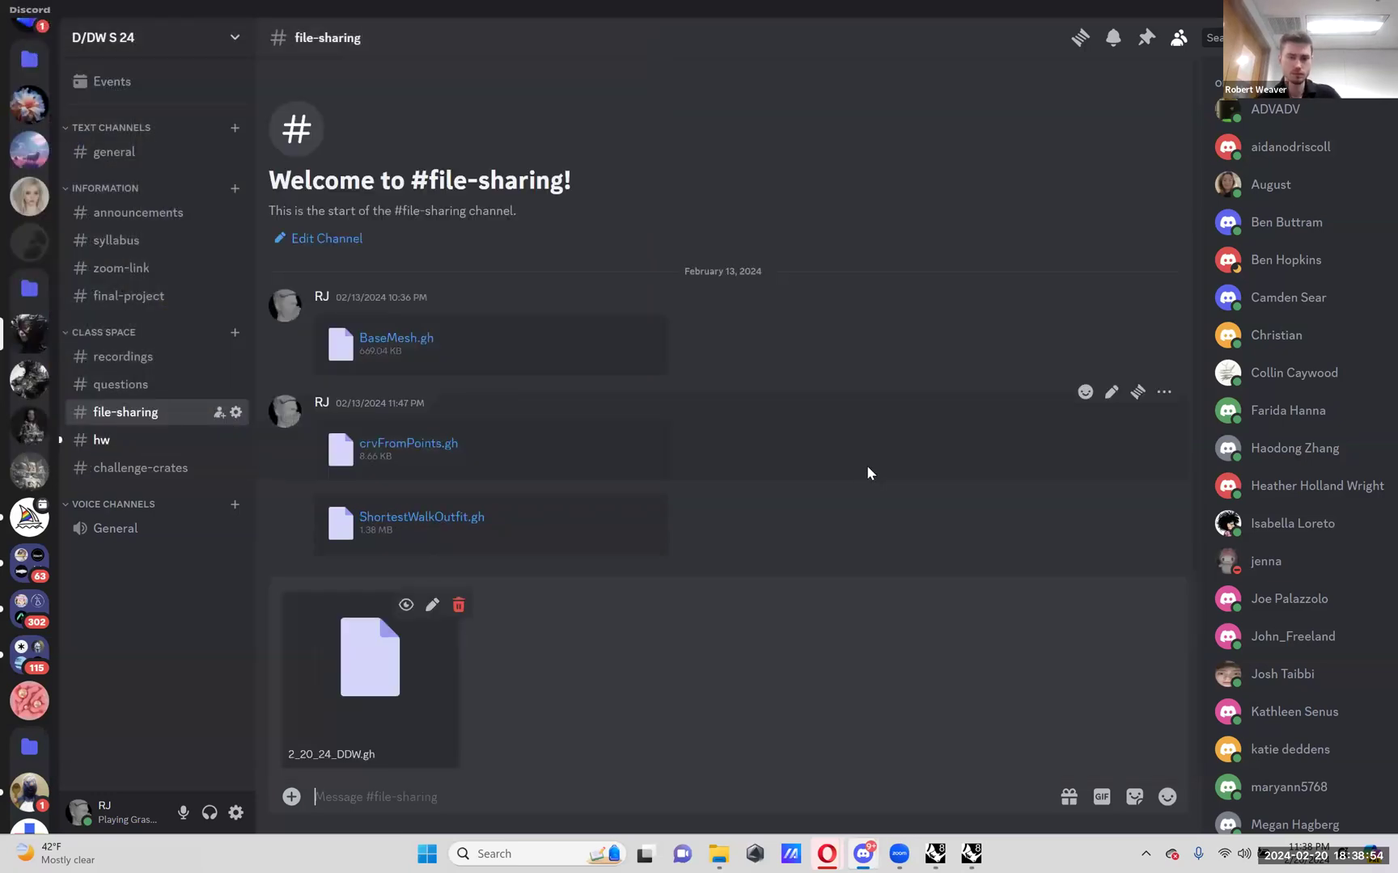
click(459, 605)
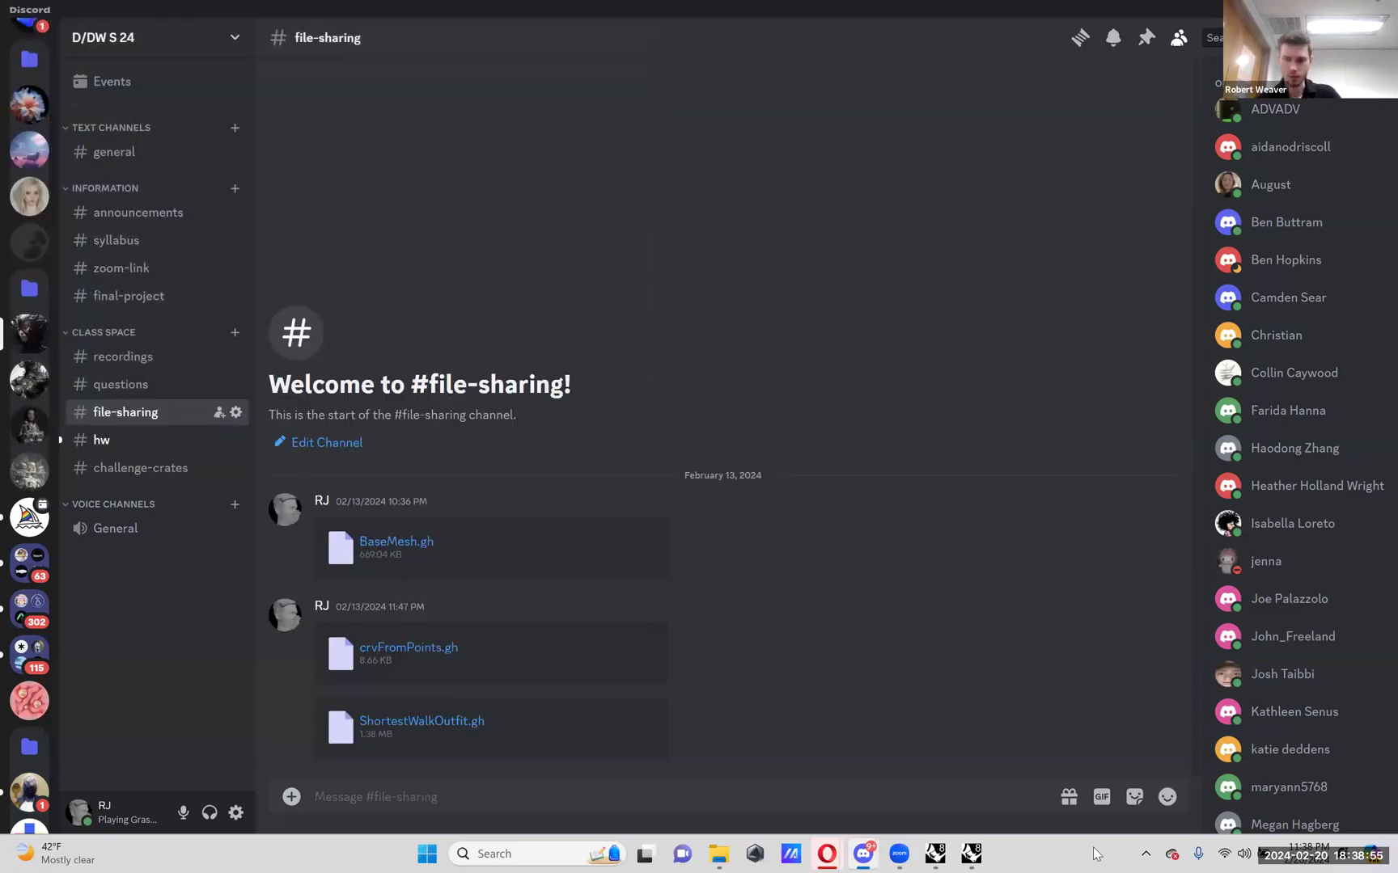
- Return to the Grasshopper definition, check the body Mesh parameter's options for internalising its data, and lock the solver
click(971, 854)
right_drag(1037, 582, 1015, 554)
scroll(1016, 555, down, 3)
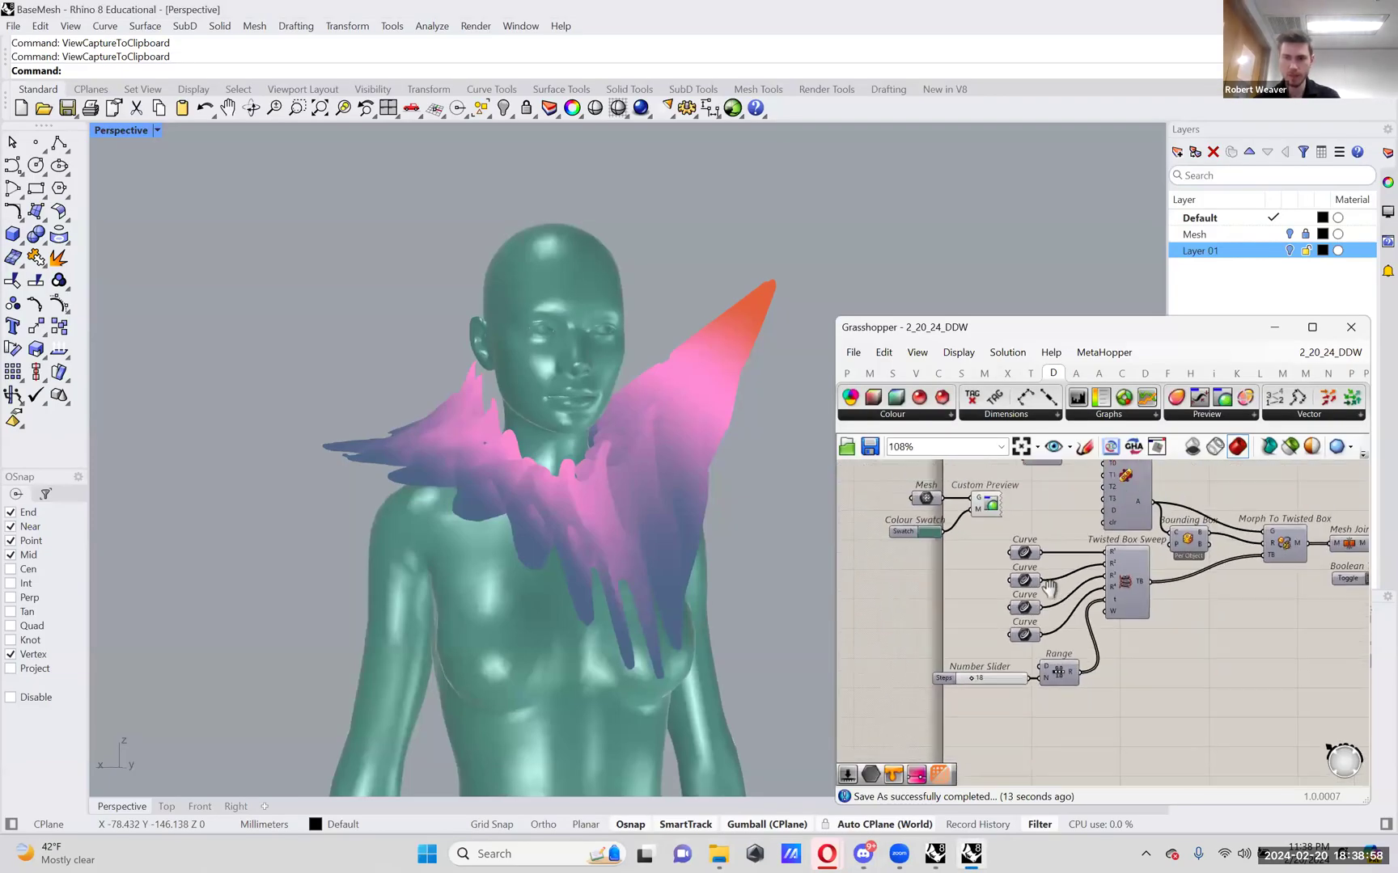
right_click(908, 502)
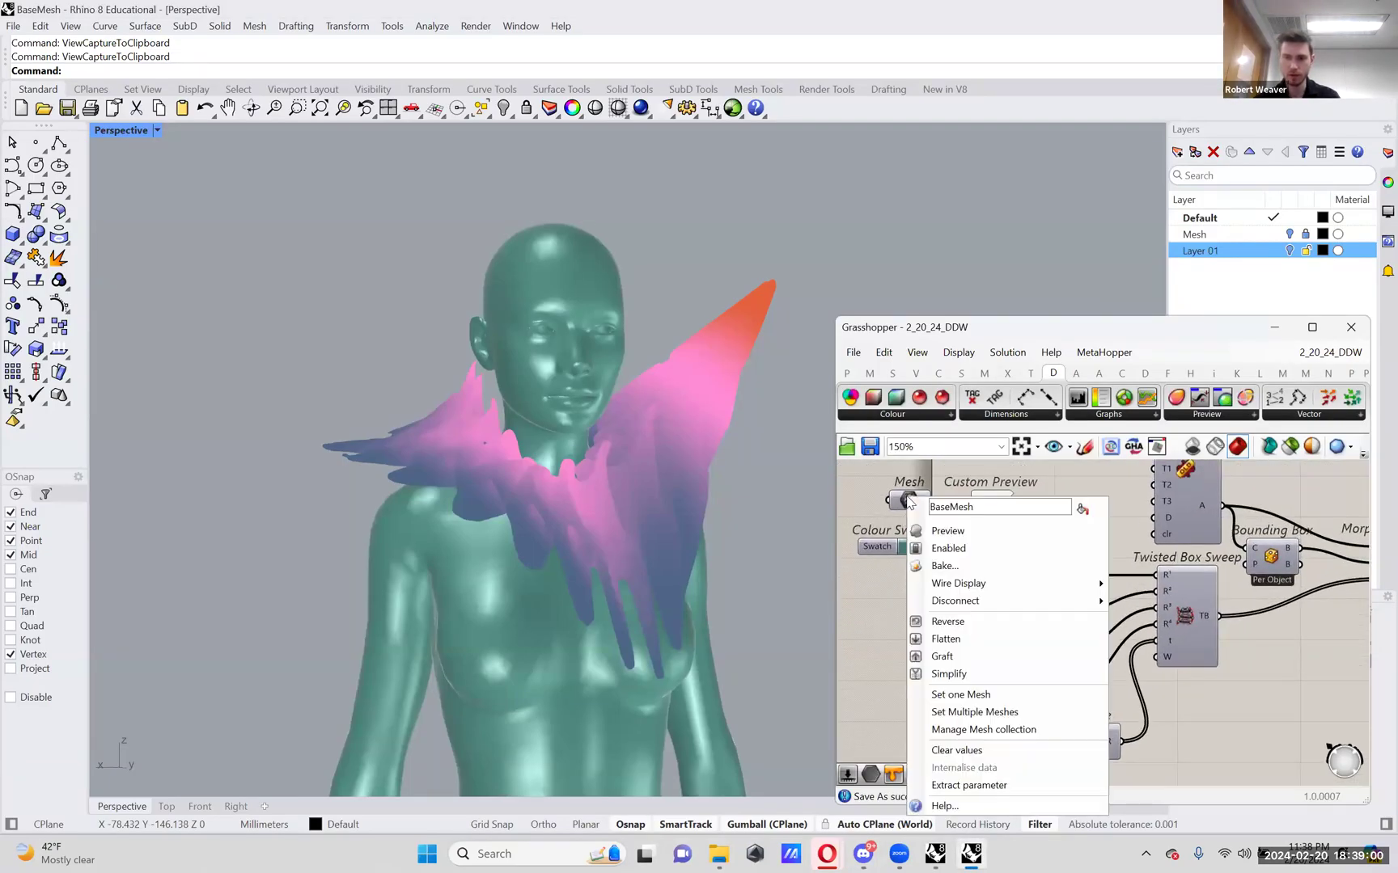
click(864, 584)
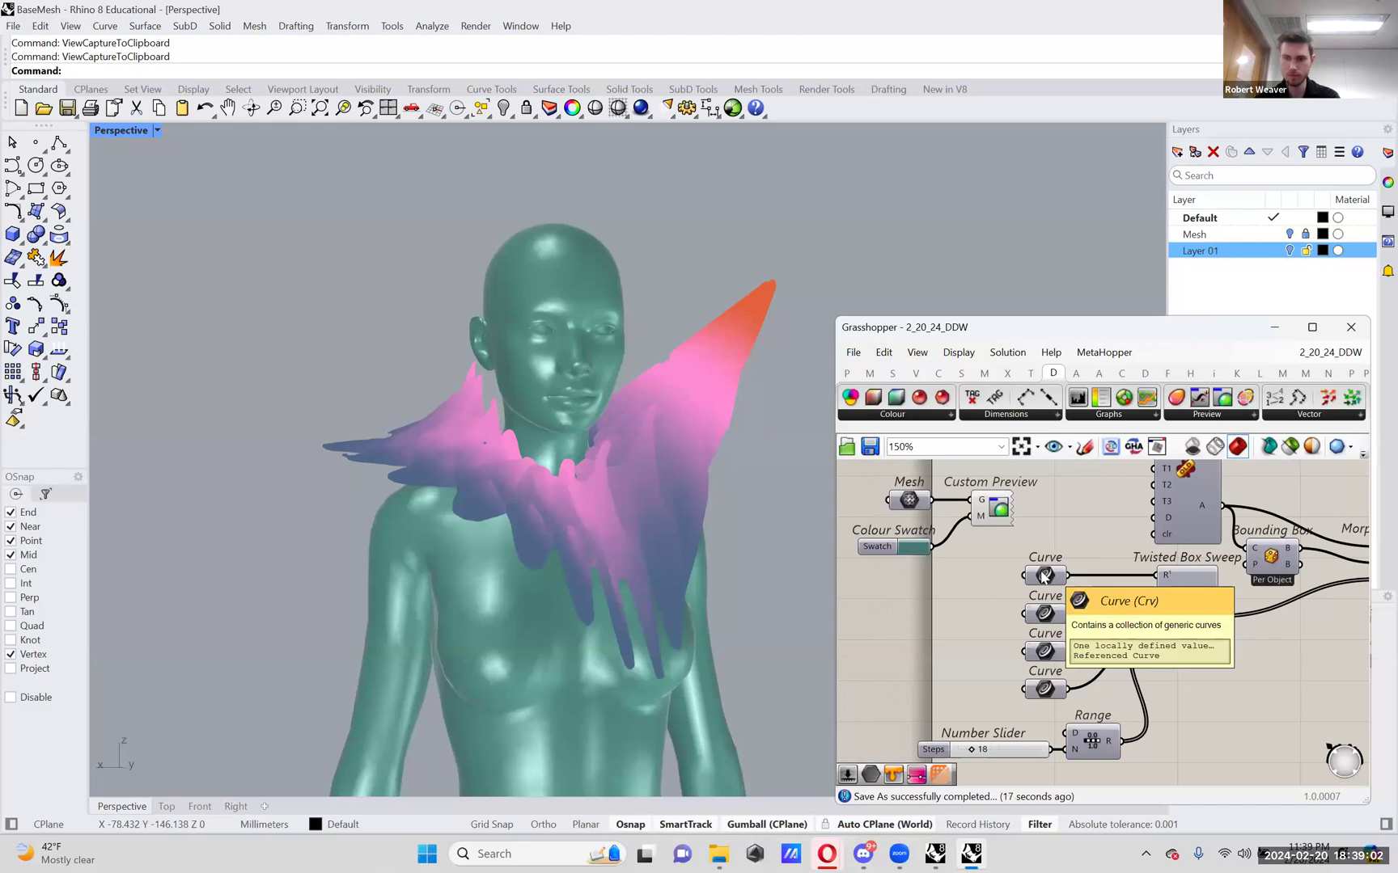
right_click(1049, 575)
click(1003, 754)
- Internalise the data of the four Curve parameters that feed the Twisted Box Sweep
right_click(1049, 576)
click(1080, 778)
right_click(1045, 617)
click(1088, 785)
right_click(1045, 651)
click(1092, 785)
right_click(1045, 689)
click(1092, 781)
scroll(968, 636, down, 4)
scroll(968, 635, up, 4)
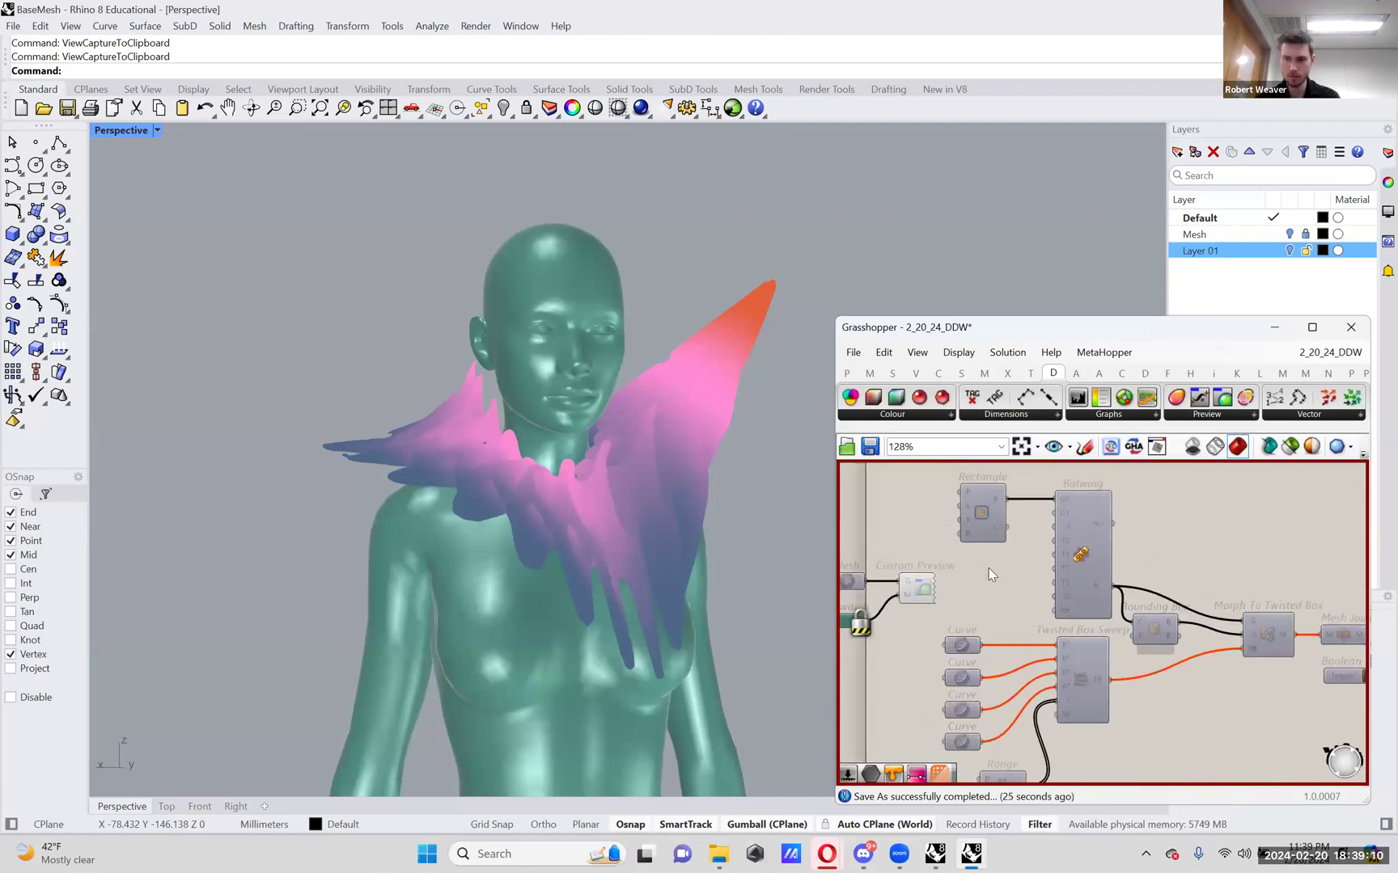
- Internalise the data of the Curve parameter feeding Curve Closest Point and save the definition
right_drag(1335, 615, 959, 595)
right_drag(1358, 663, 1048, 580)
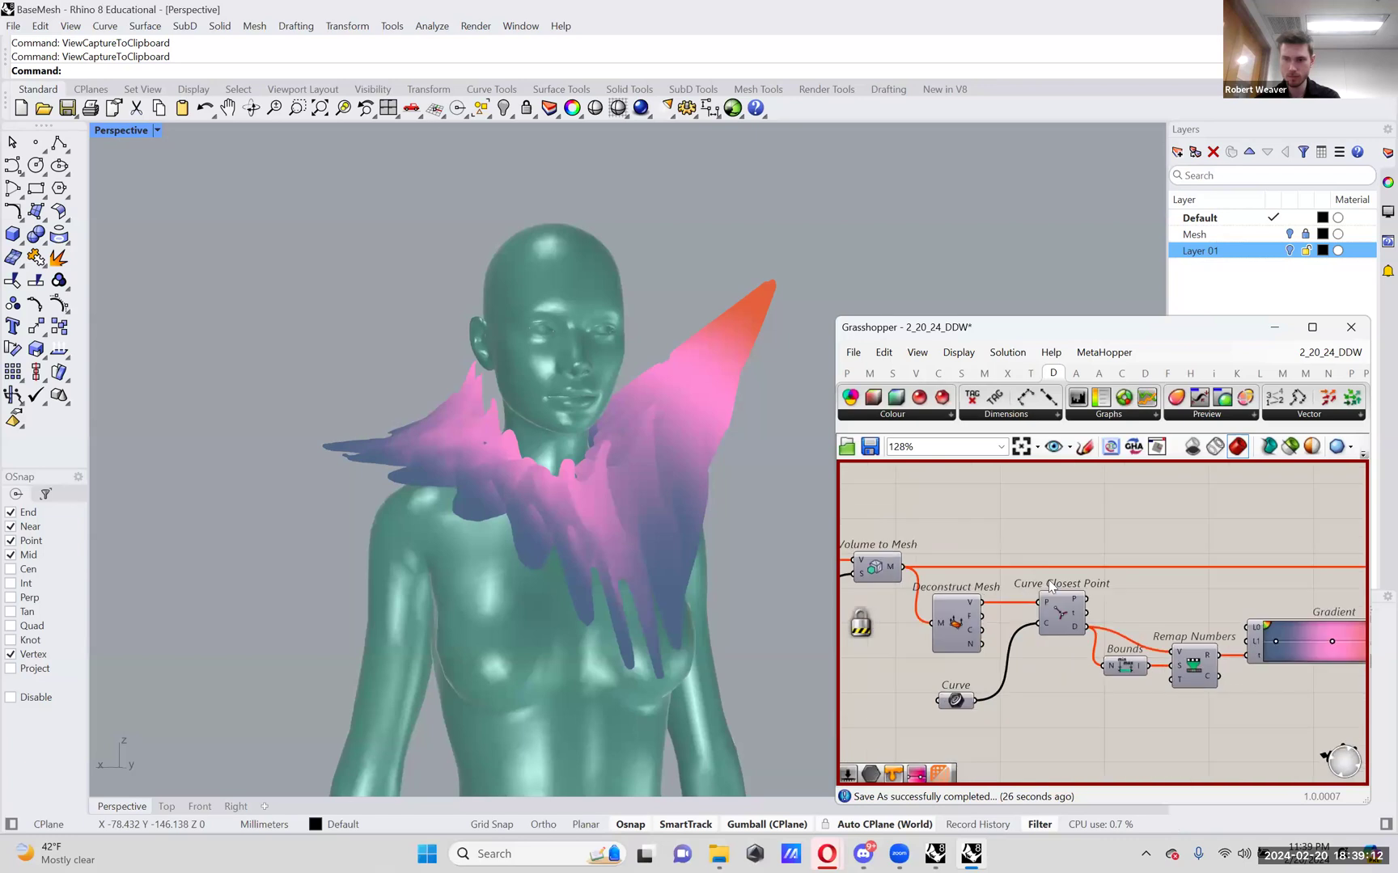
right_click(957, 701)
click(1043, 783)
right_drag(1078, 492, 867, 490)
click(869, 447)
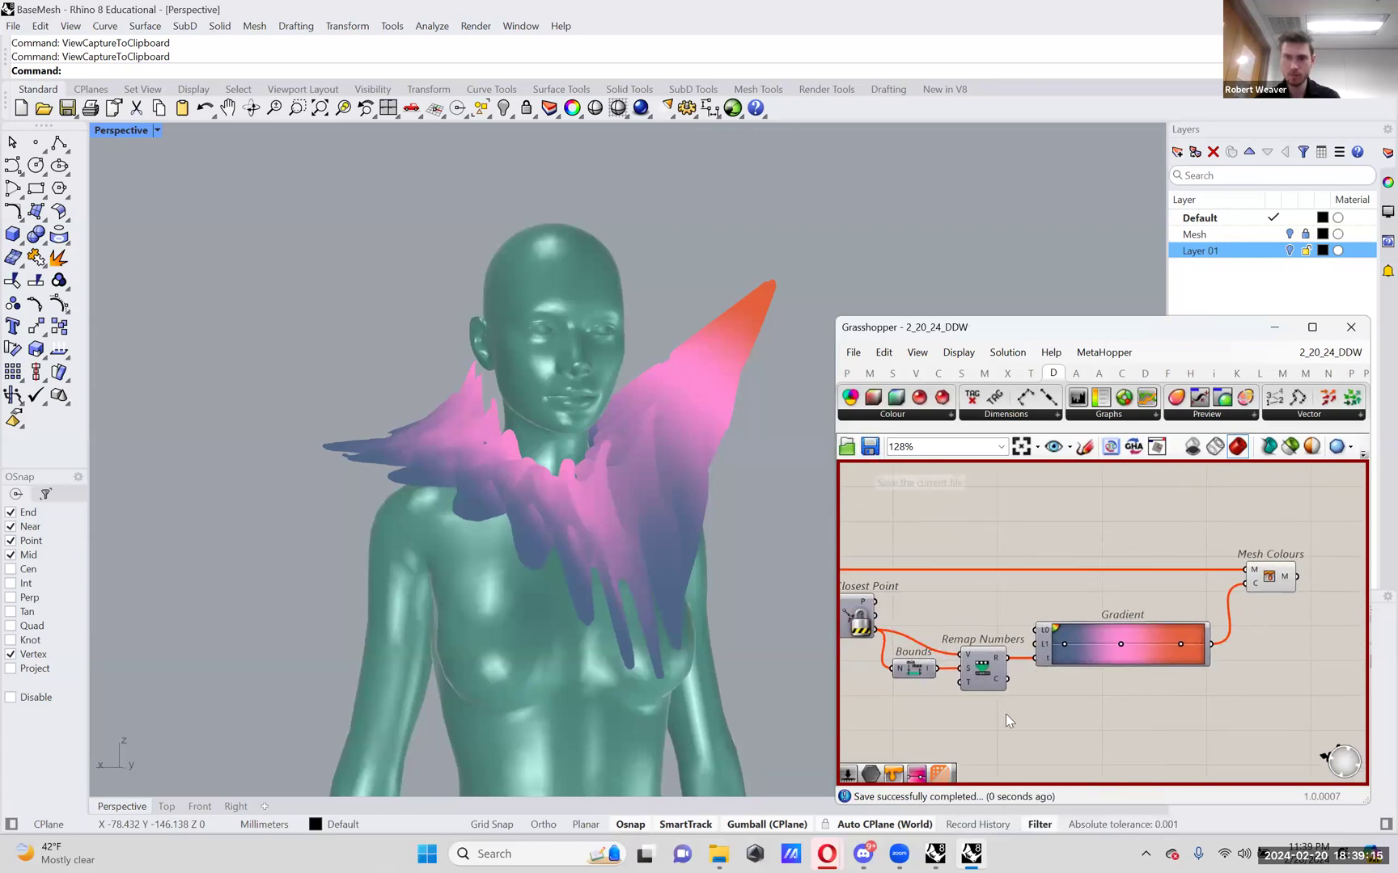
- Attach 2_20_24_DDW.gh from Downloads in Discord's file-sharing channel and send it
click(864, 853)
double_click(291, 797)
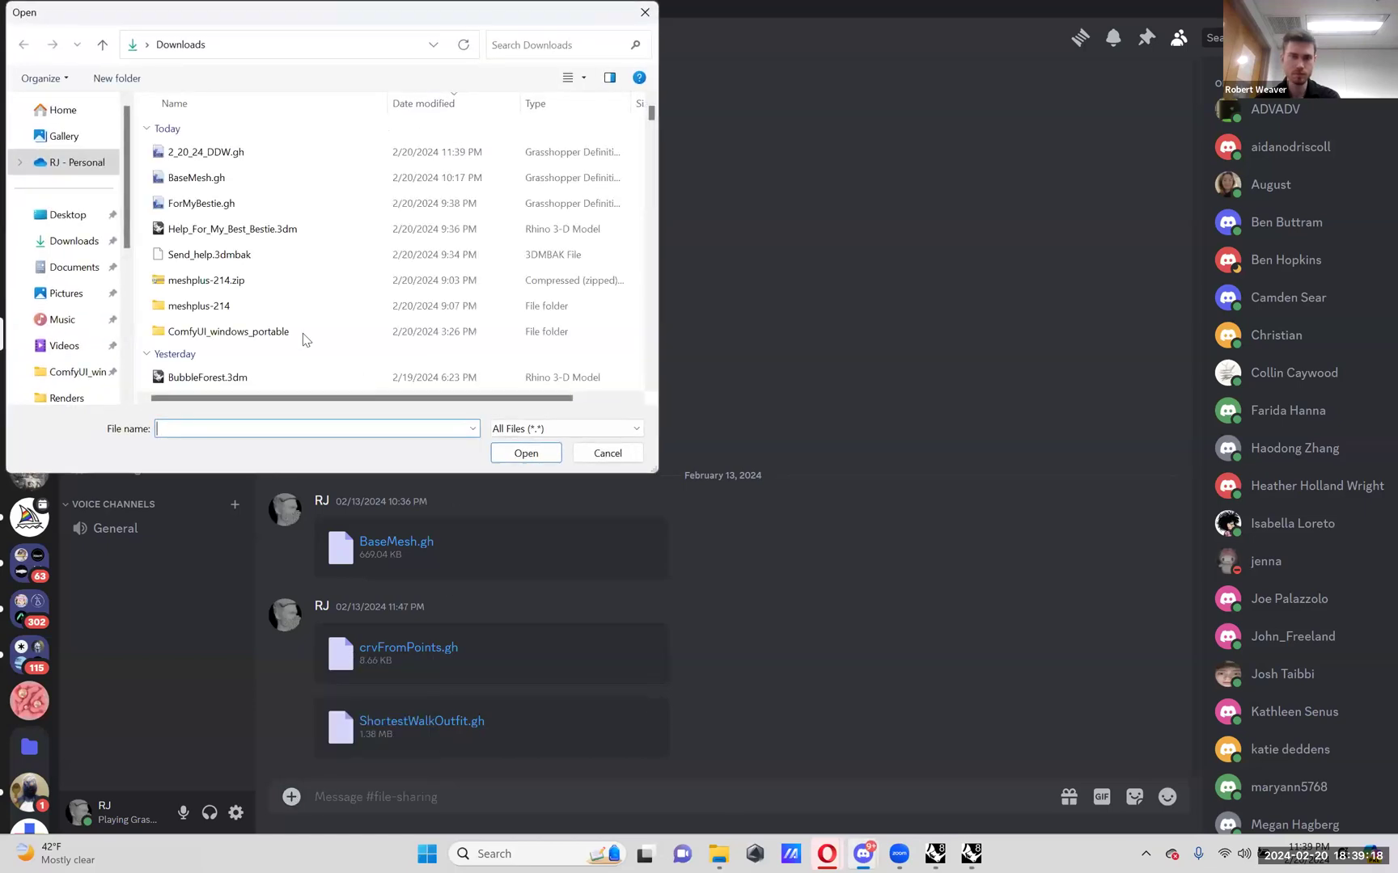
click(234, 150)
click(527, 453)
key(Return)
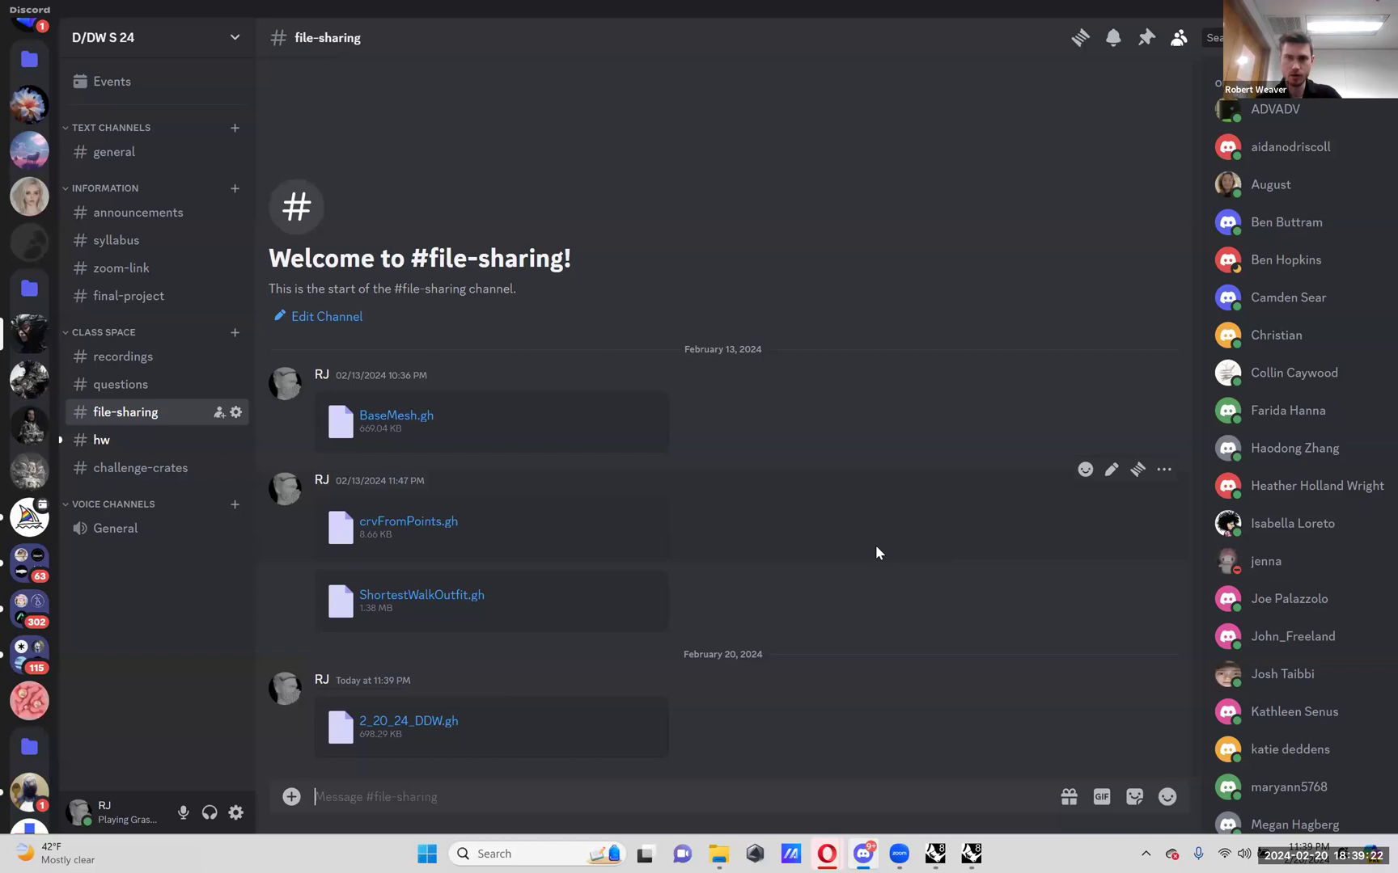
- Return to Grasshopper, unlock the solver so the definition recomputes, and bring the four sweep curves back into view
click(971, 853)
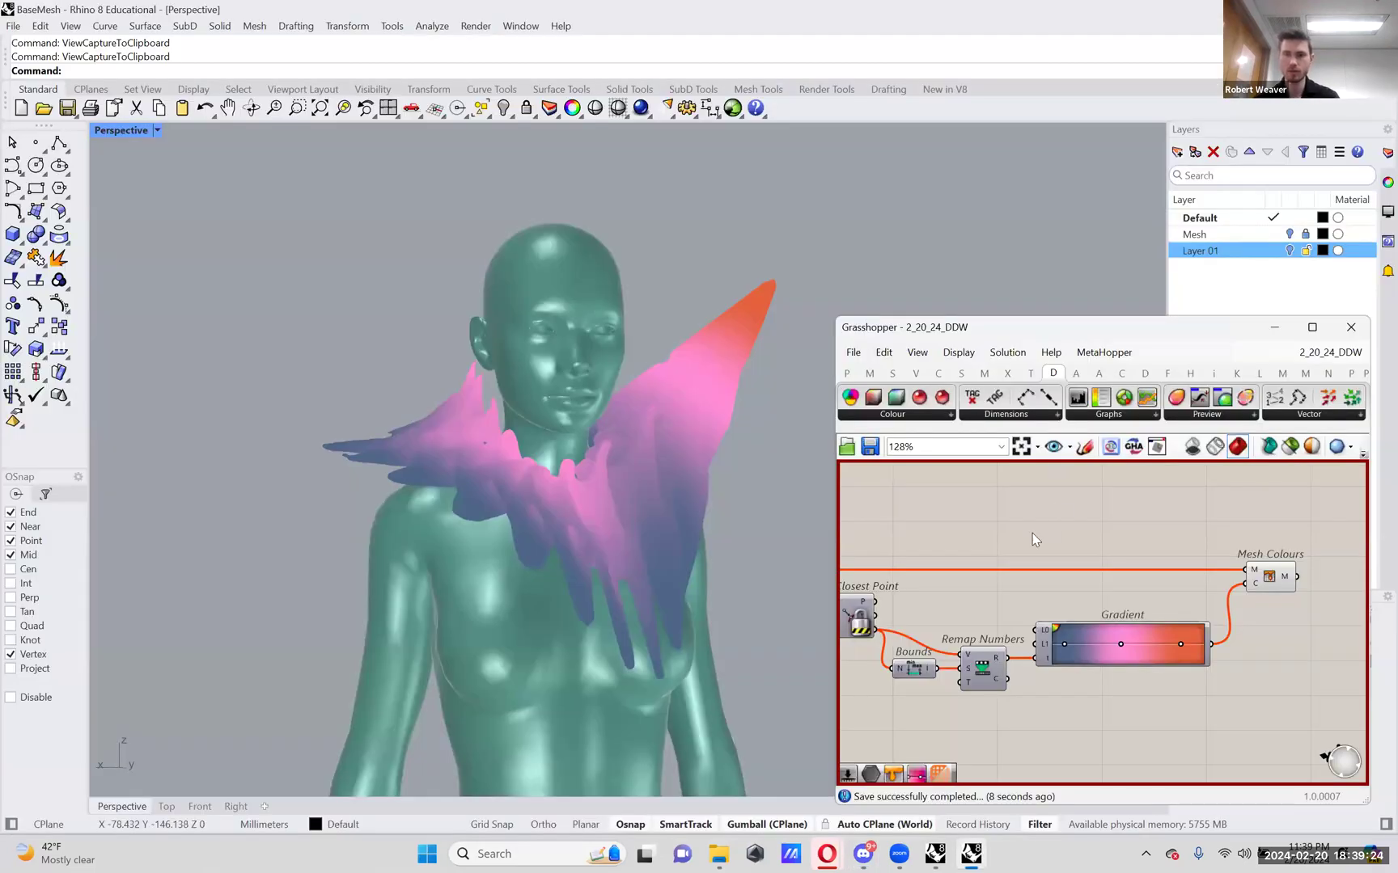
right_drag(1032, 533, 1099, 521)
right_click(941, 526)
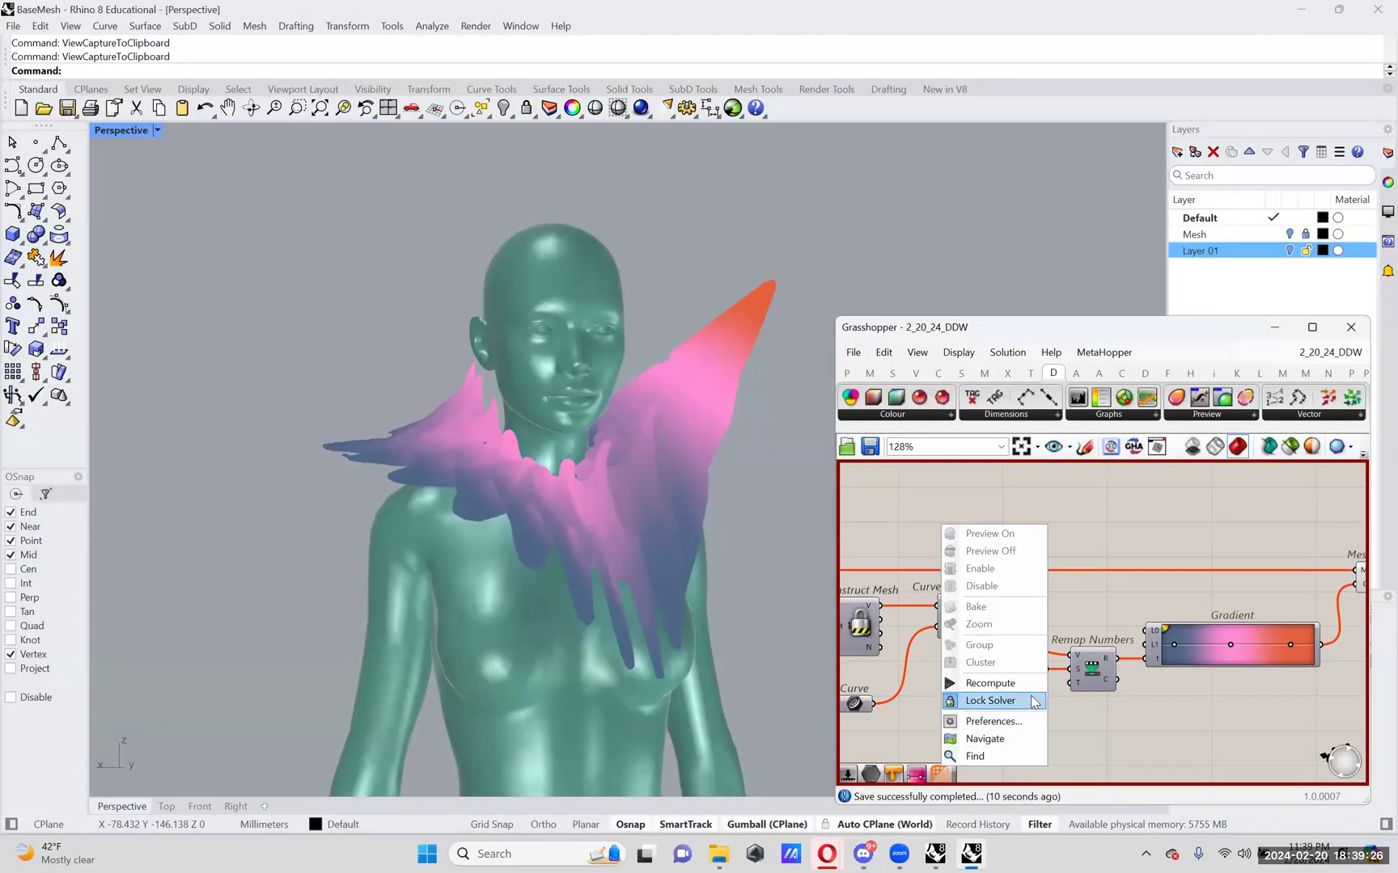
click(1040, 704)
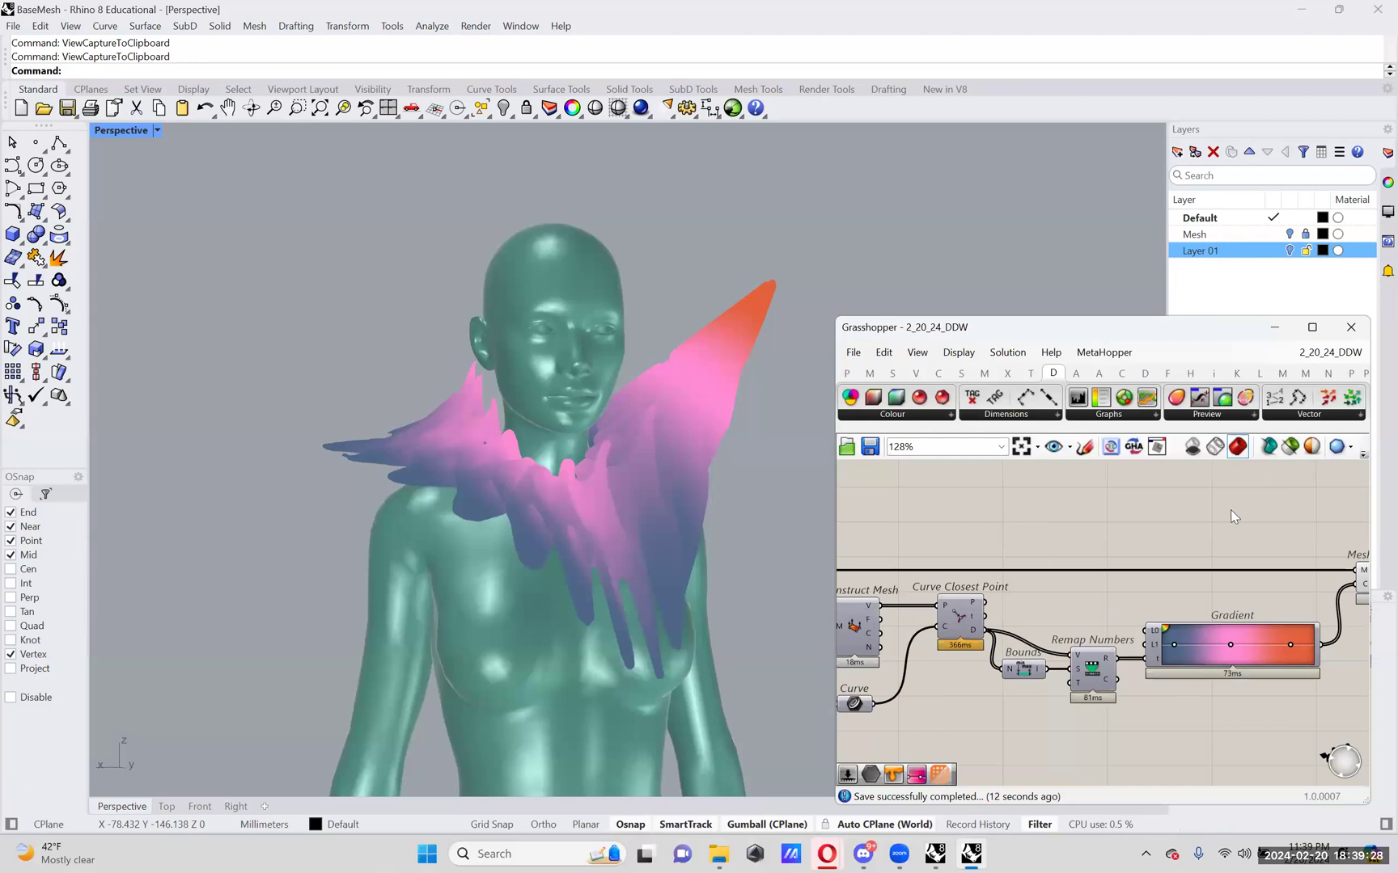
scroll(1230, 510, down, 7)
right_drag(1003, 536, 1263, 583)
scroll(1083, 564, up, 6)
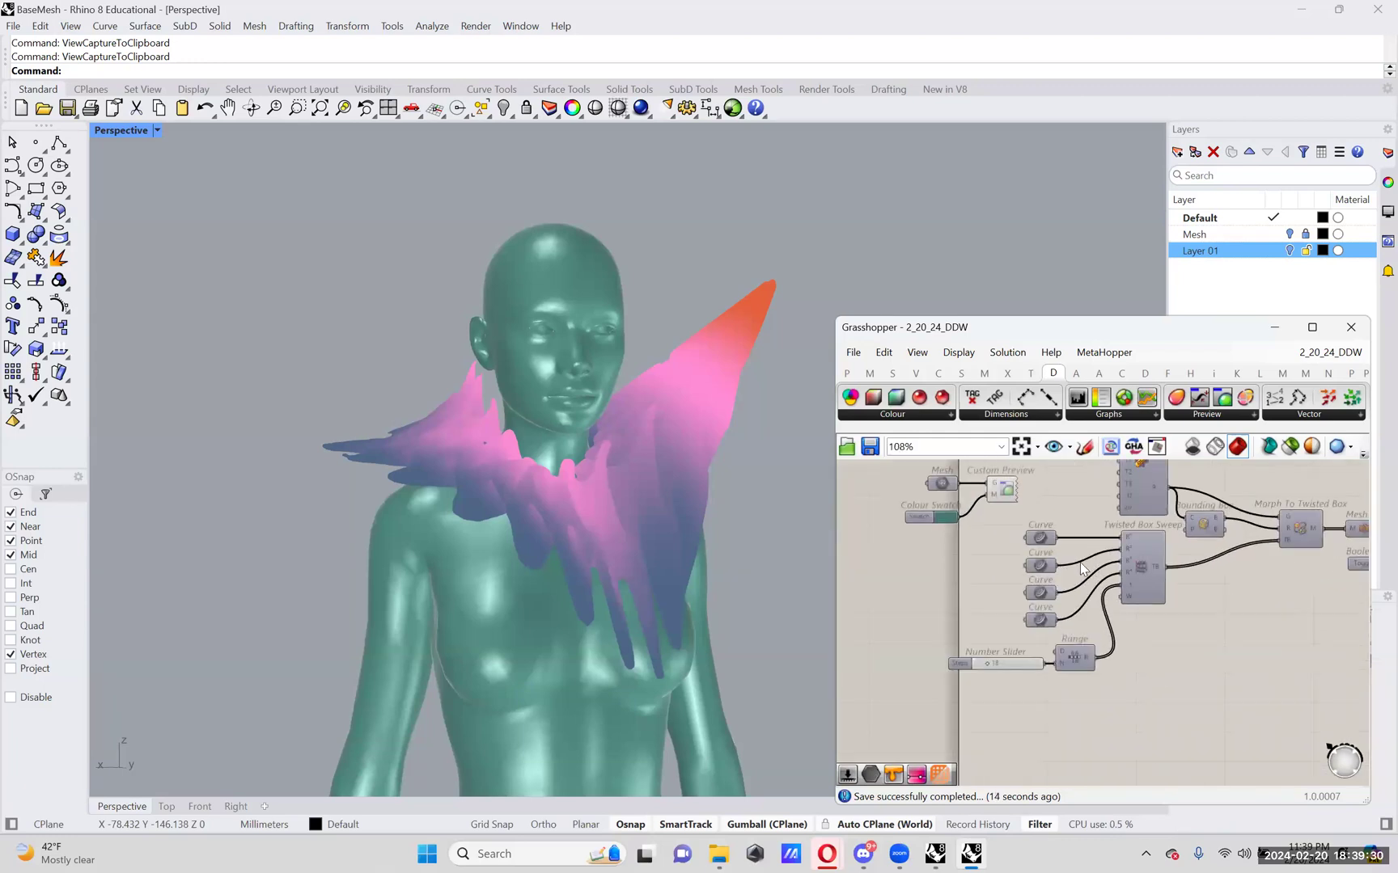
- Switch to Discord and open the hw channel to review the posted collar images
click(859, 853)
click(143, 443)
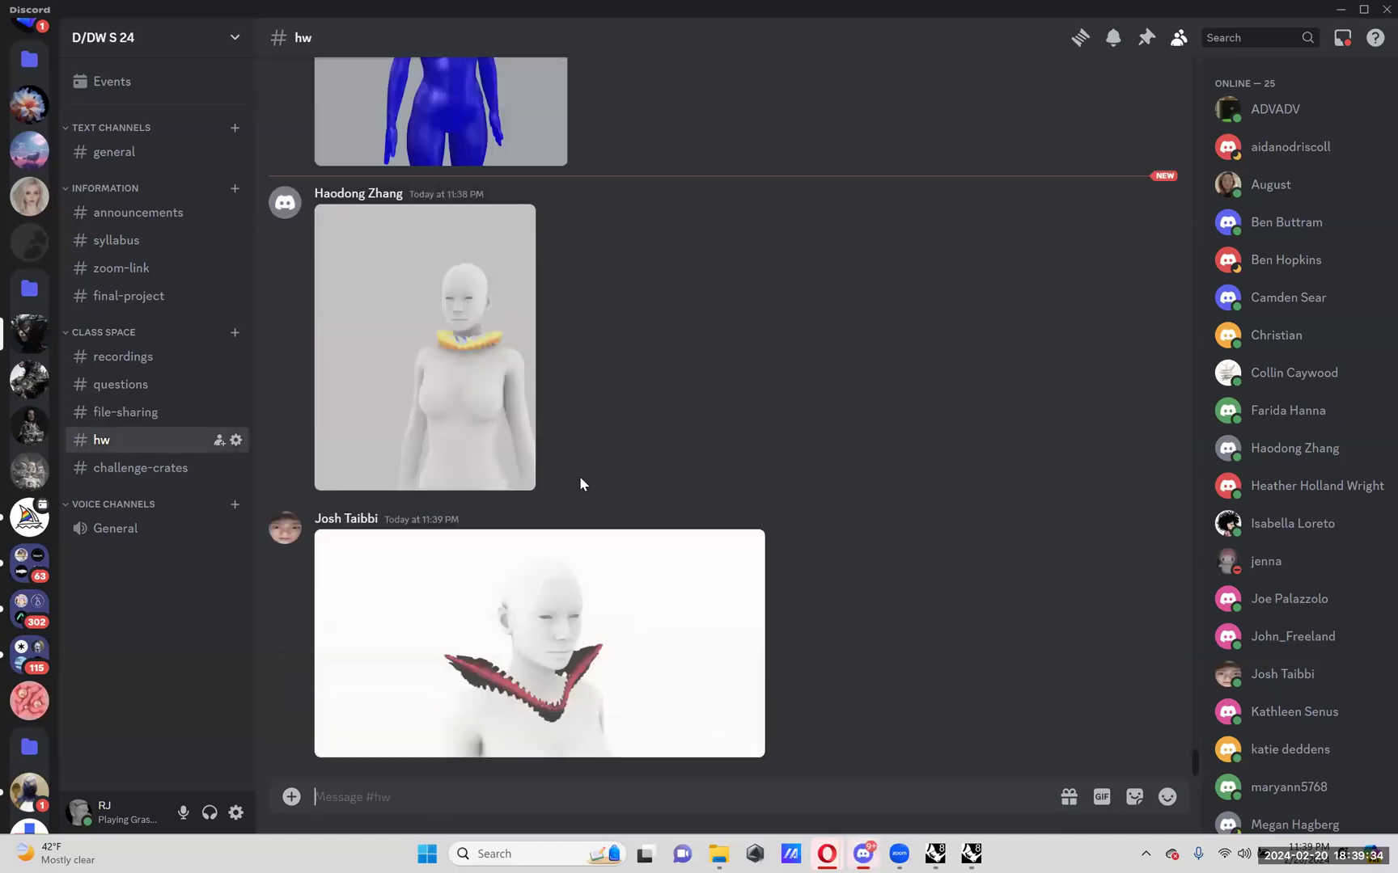
- Go back to the first collar image posted on February 20 and view the red-and-cream spiked collar enlarged
scroll(564, 479, up, 8)
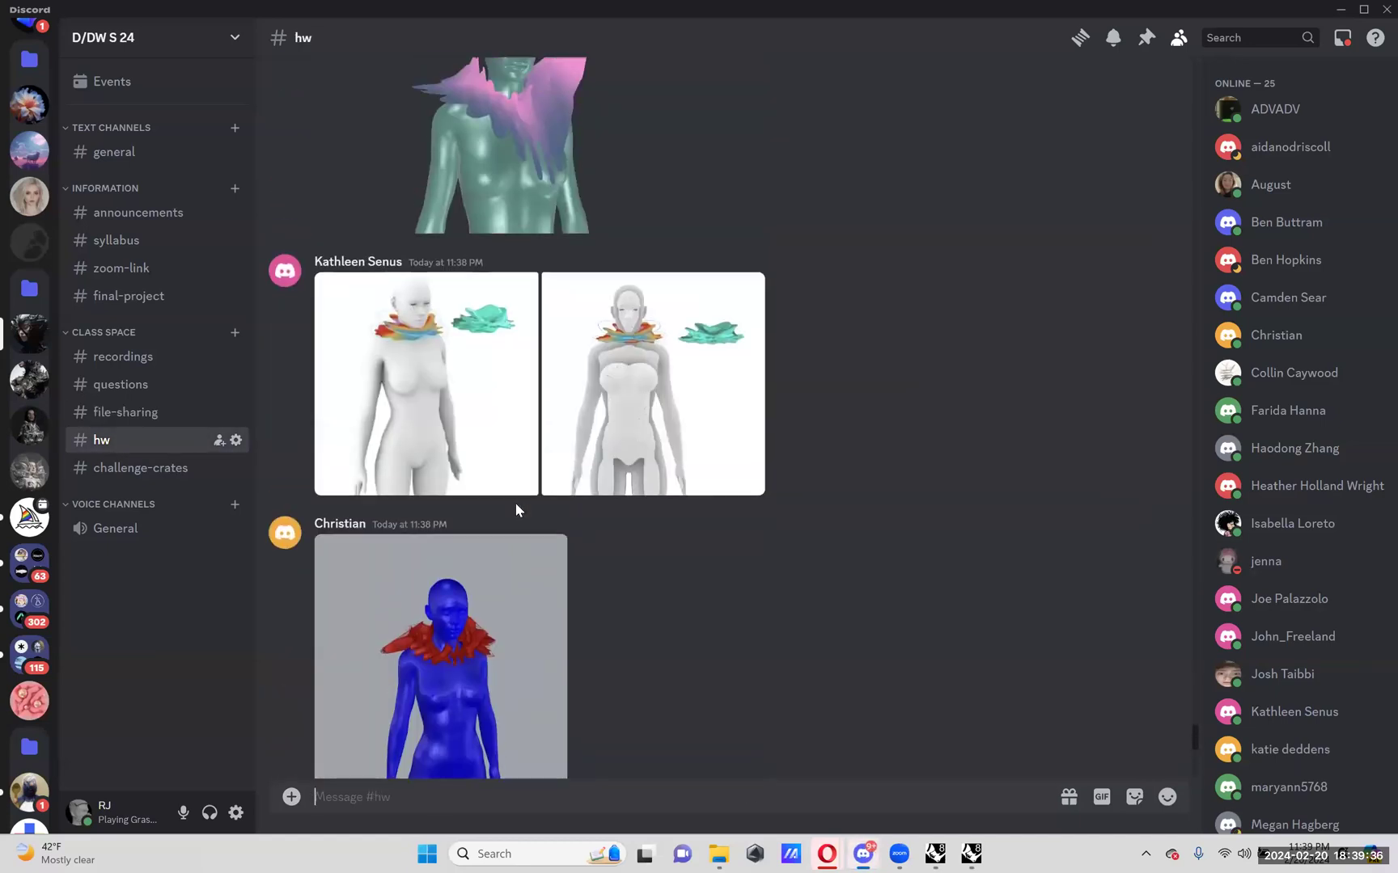
scroll(678, 368, up, 4)
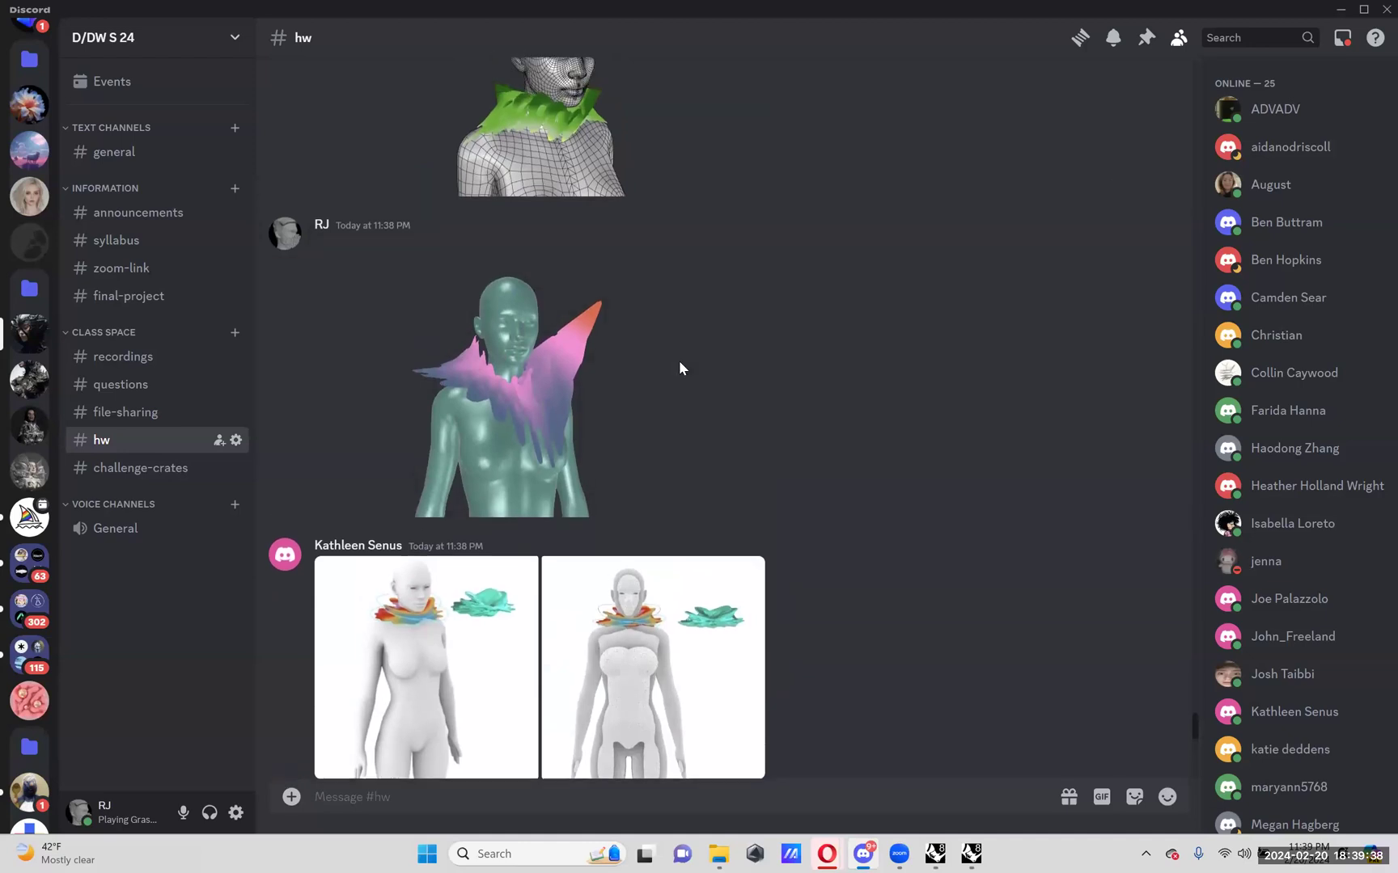
scroll(680, 368, up, 6)
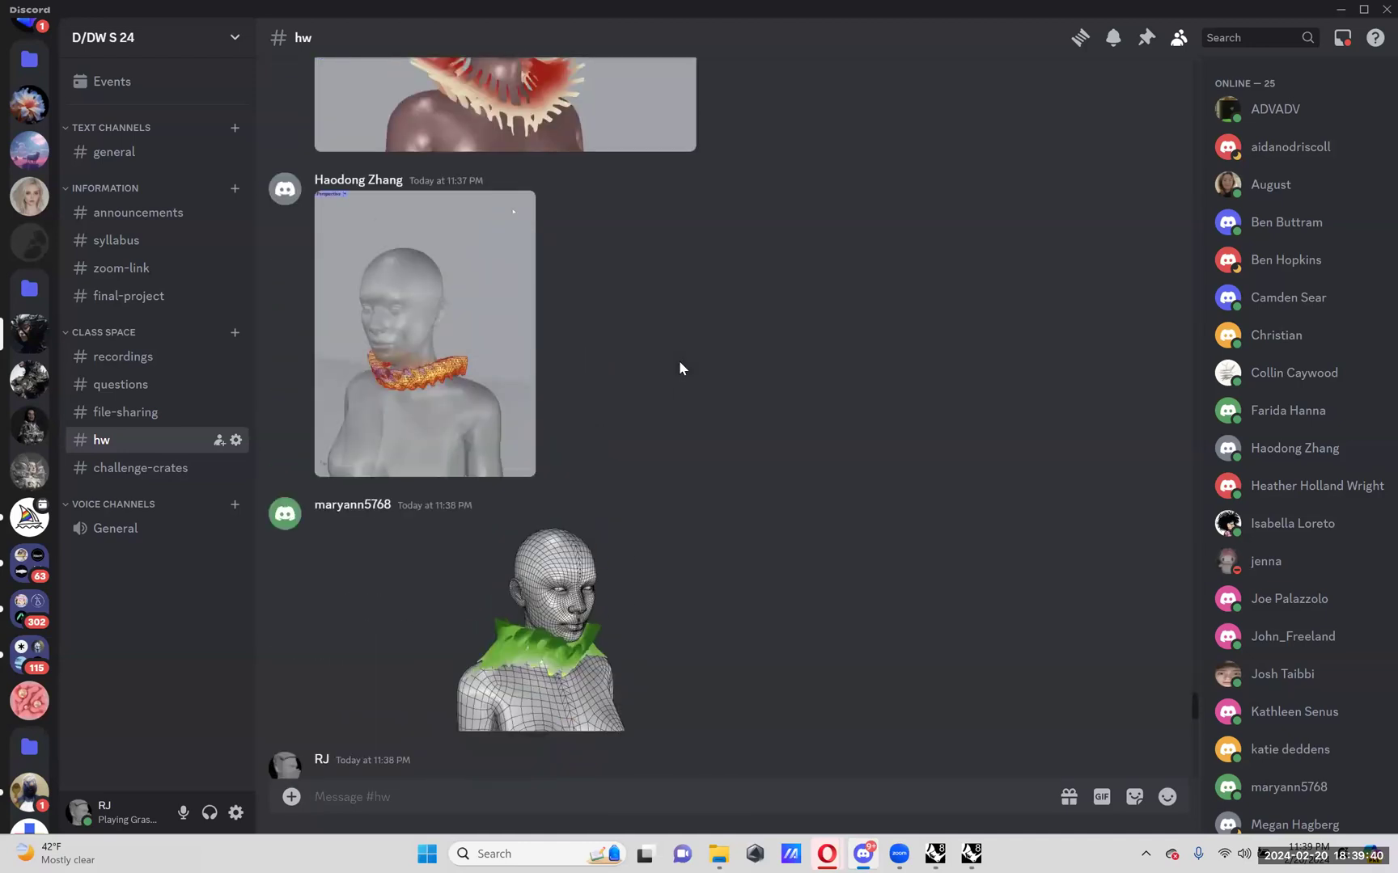
scroll(680, 368, up, 7)
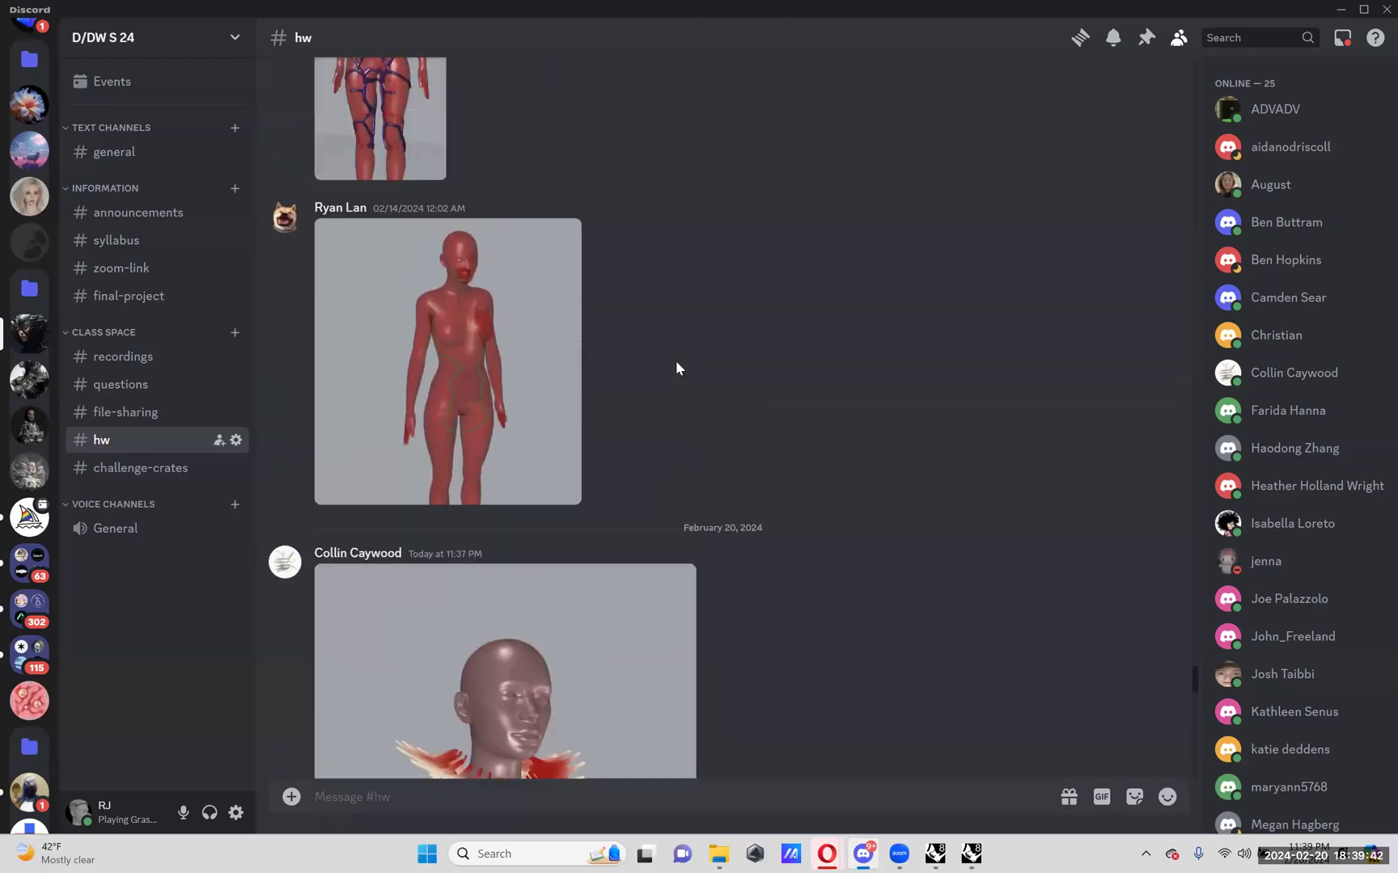
scroll(676, 361, down, 4)
click(675, 361)
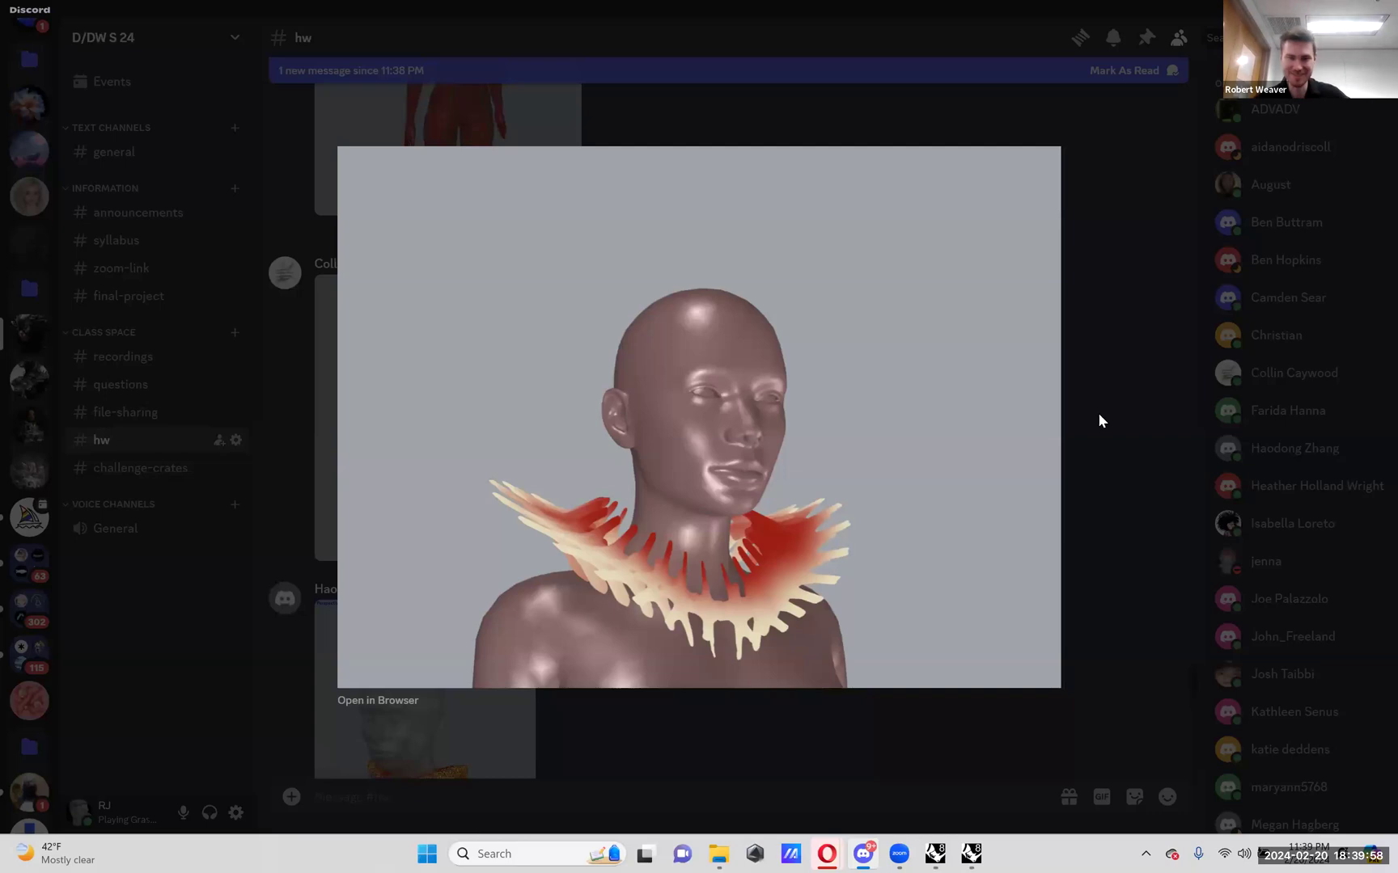
click(1069, 414)
- View the orange wireframe collar and the green collar on the wireframe body enlarged, one after the other
scroll(566, 417, down, 4)
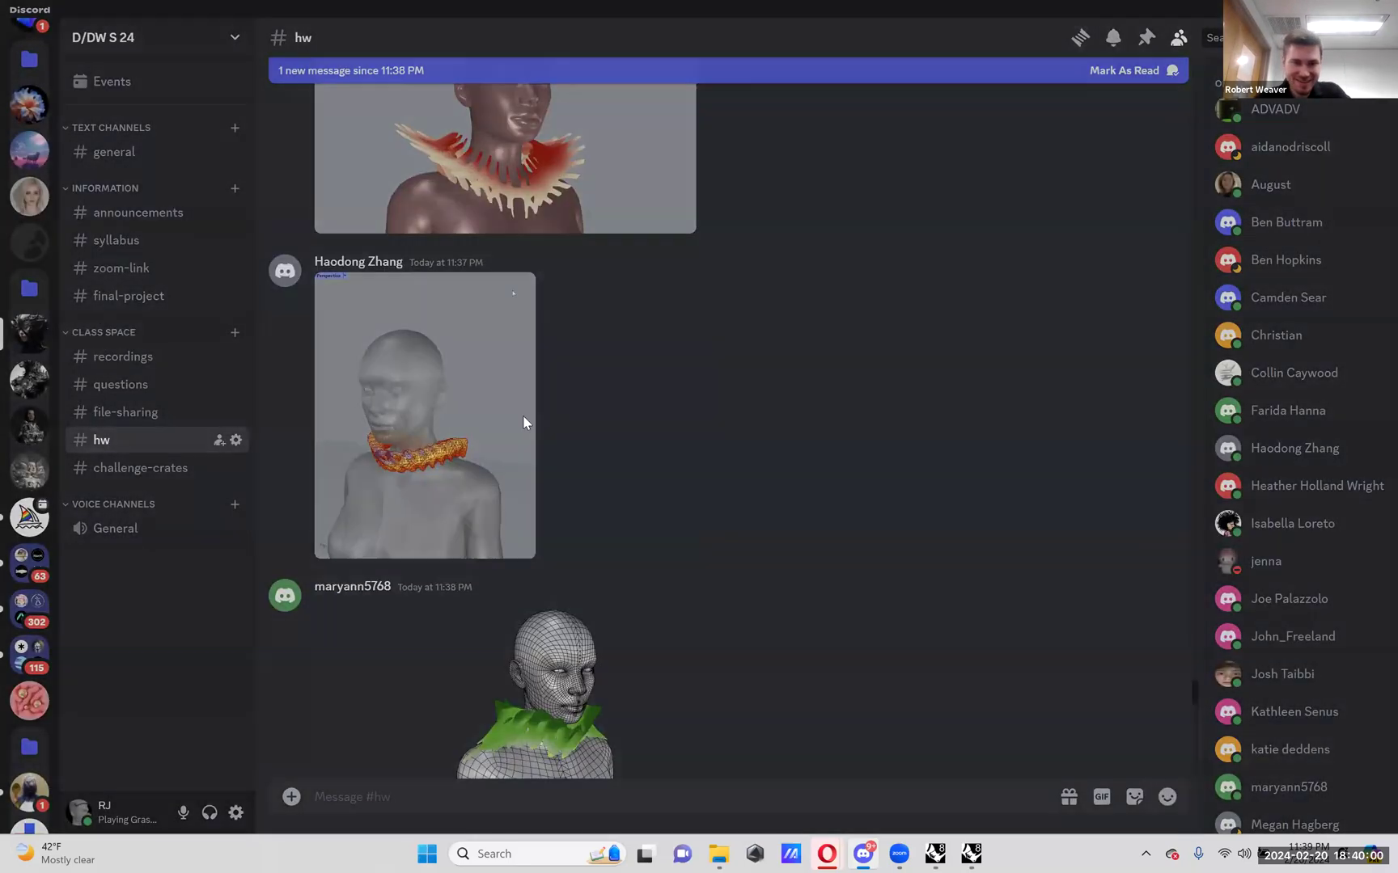
click(524, 420)
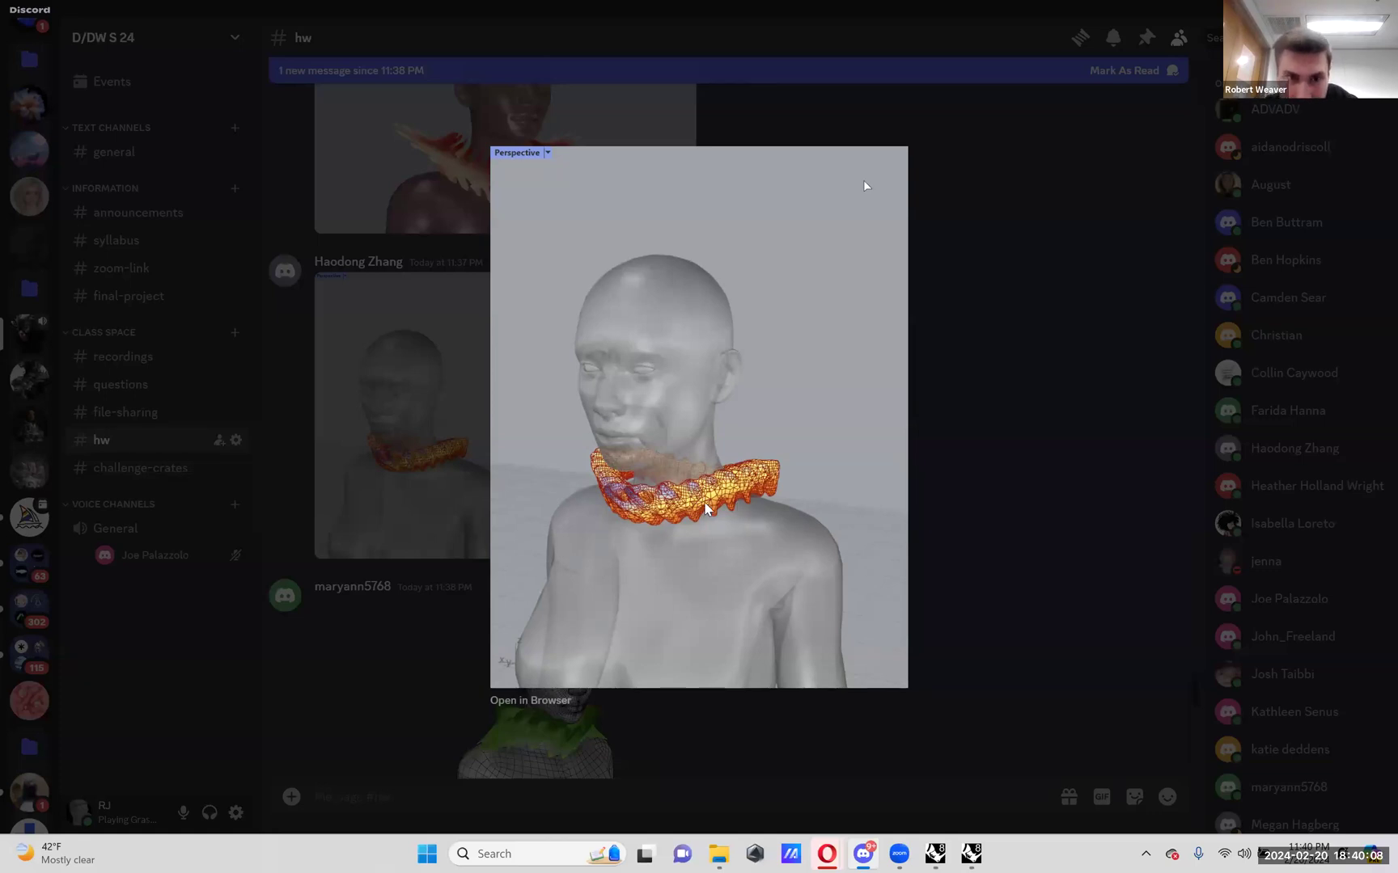
key(Escape)
scroll(522, 479, down, 3)
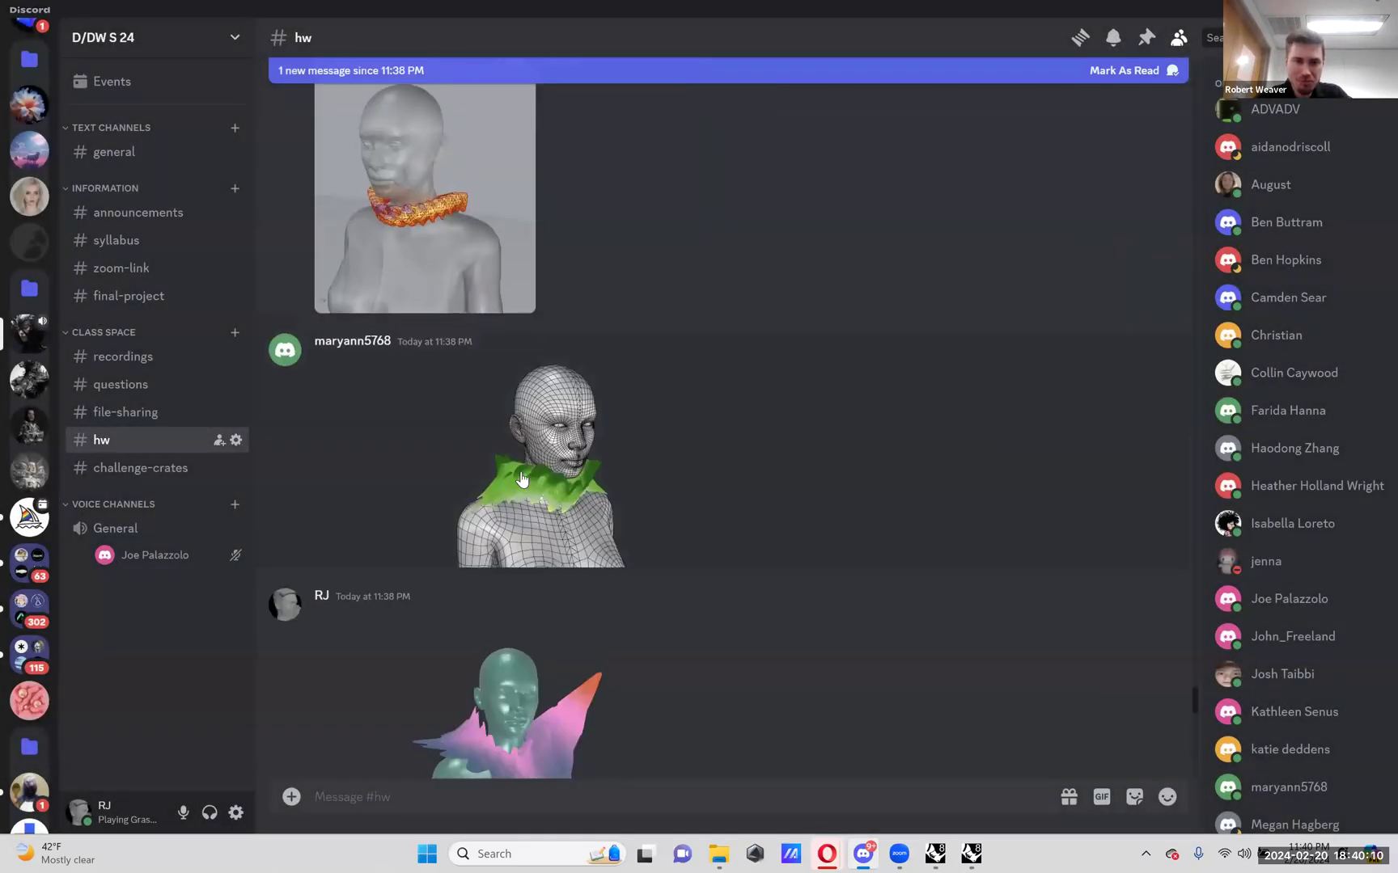
click(541, 473)
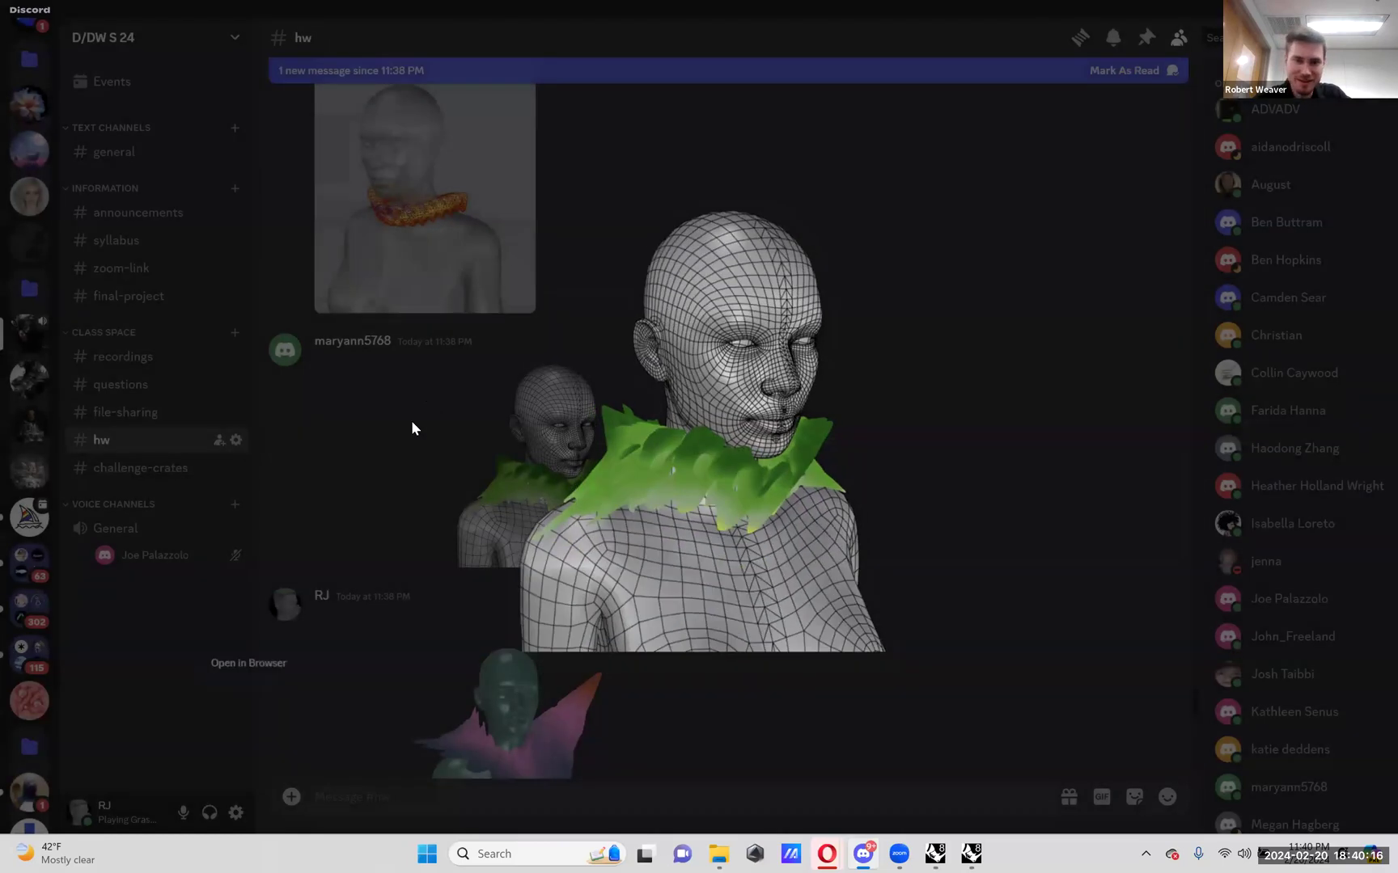
click(411, 420)
- Compare the enlarged angled and front views of the multicoloured collar with the teal copy beside it
scroll(528, 513, down, 6)
click(530, 511)
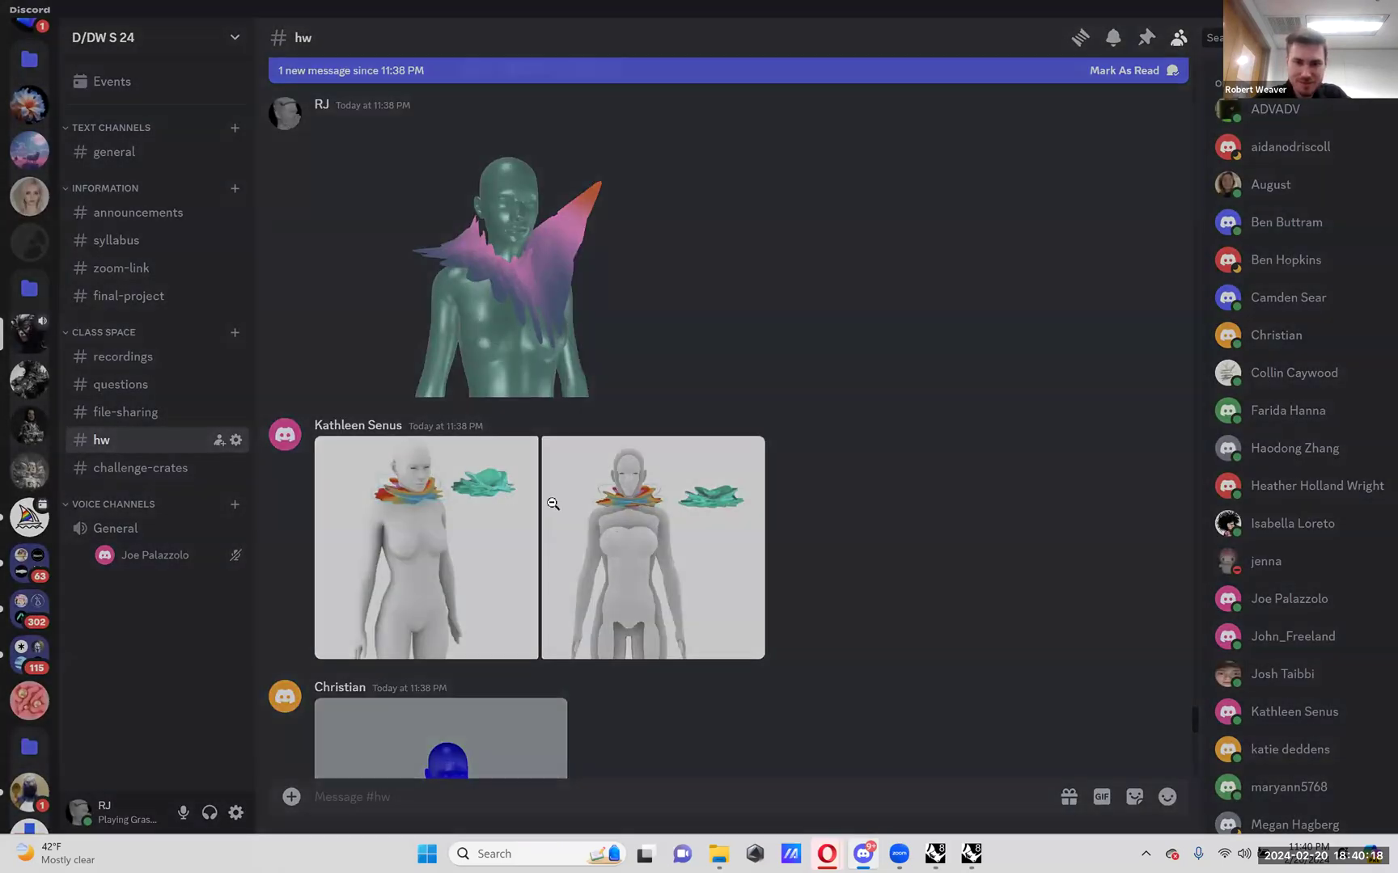
click(1374, 410)
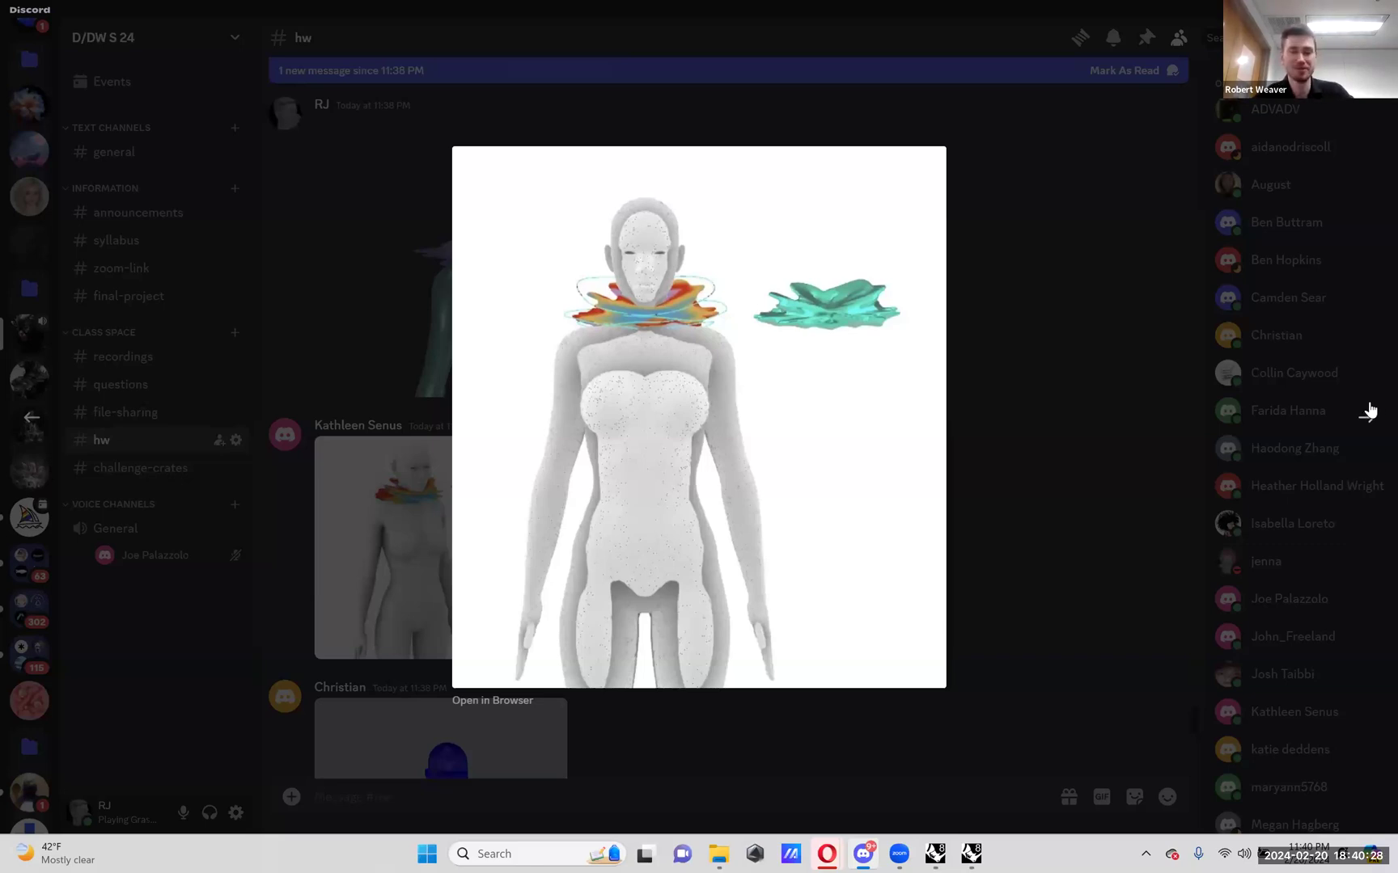
click(31, 418)
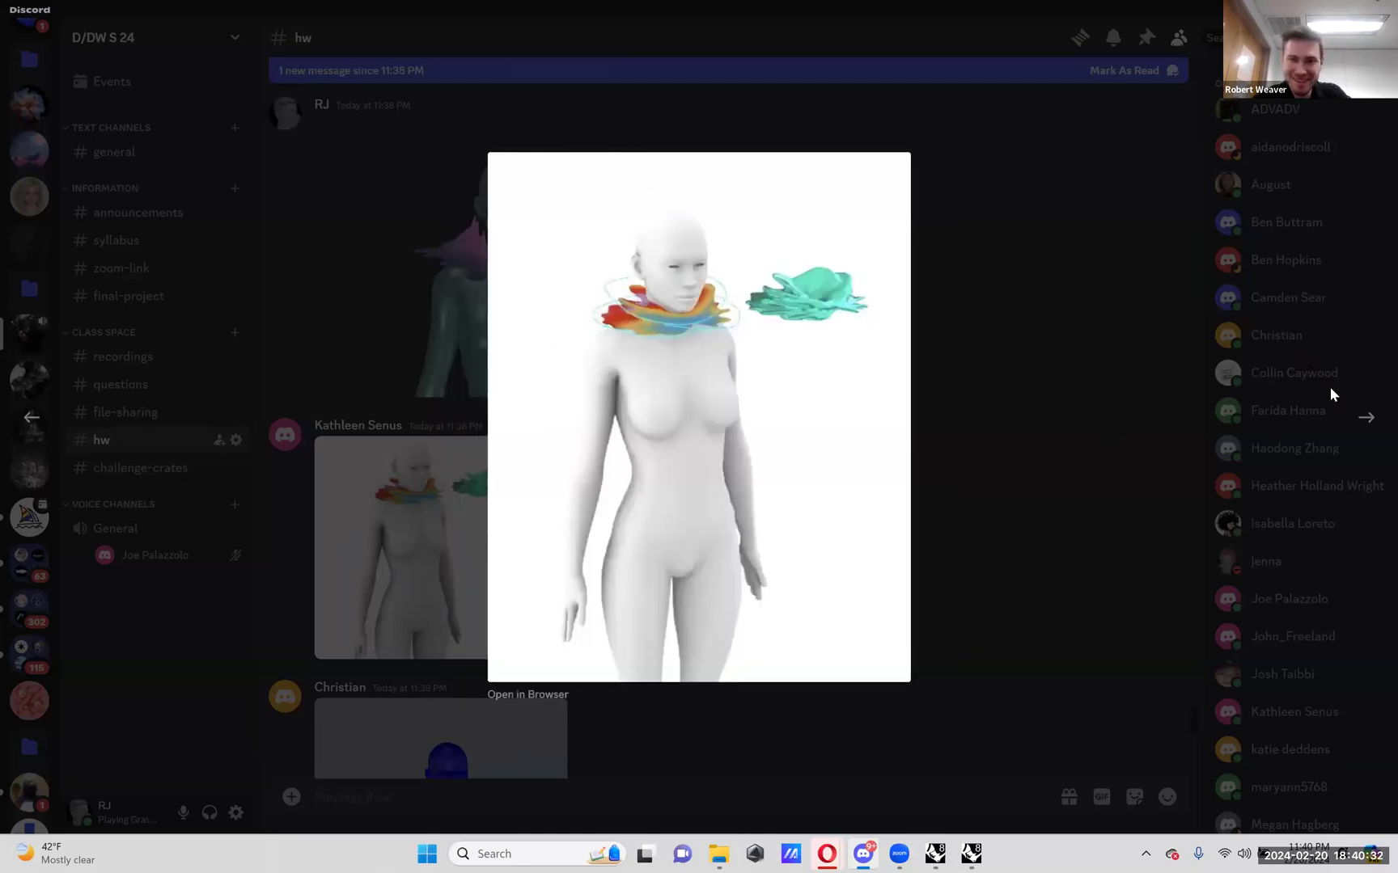
click(1365, 429)
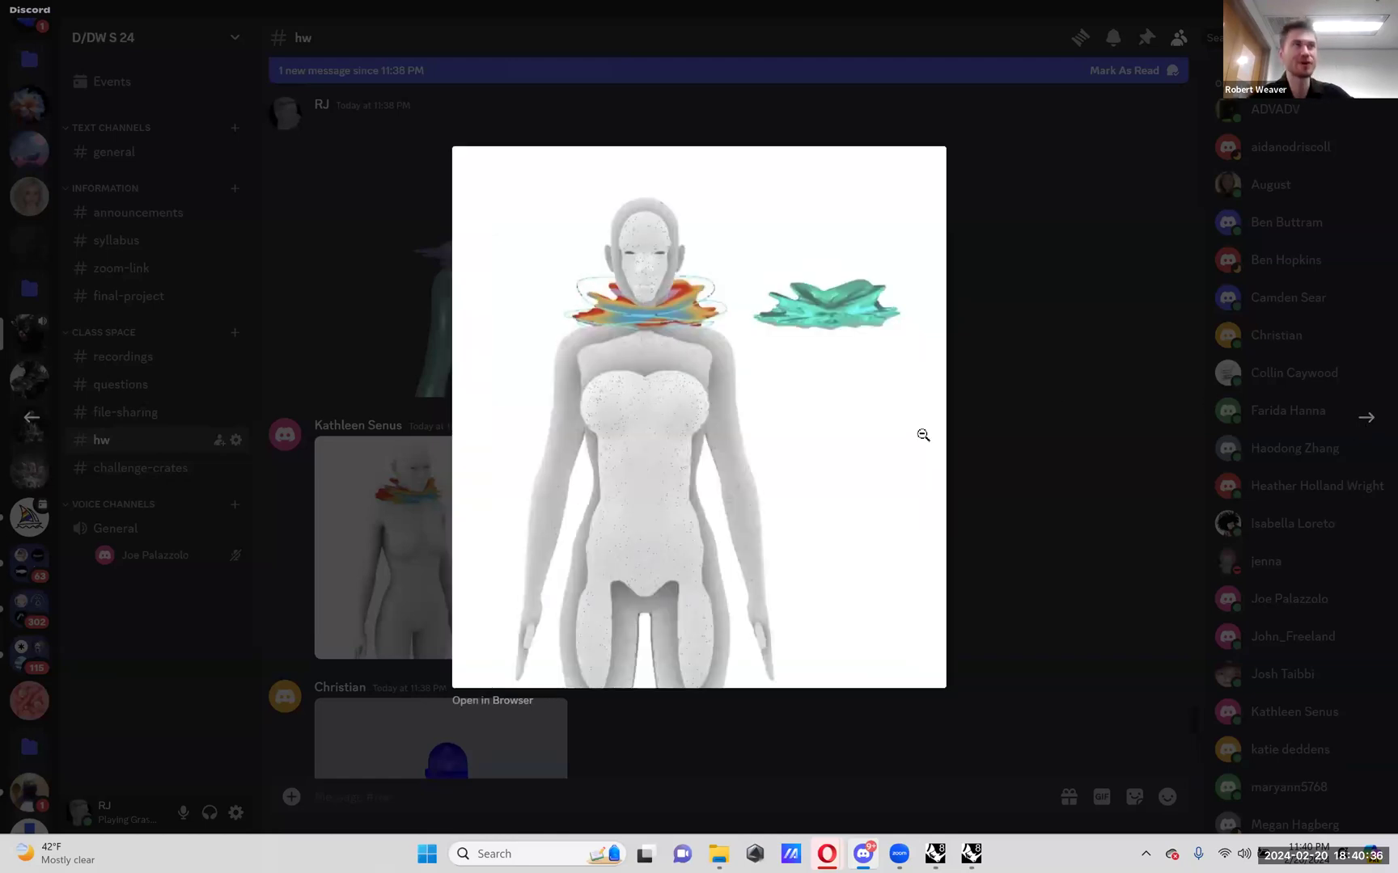
key(Escape)
- View the red collar on the blue body and the yellow collar on the white body enlarged
scroll(543, 396, down, 5)
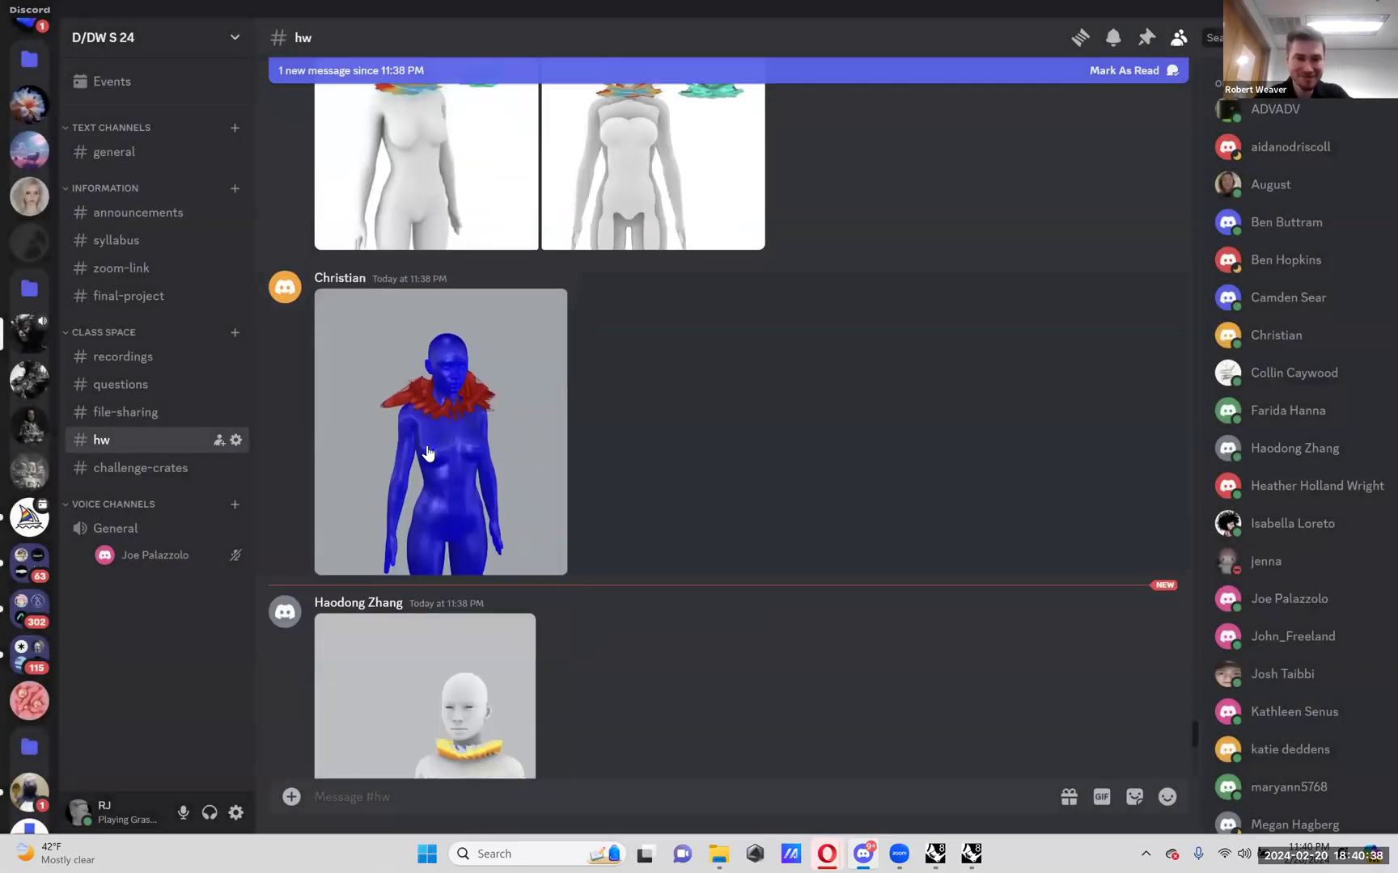
click(544, 396)
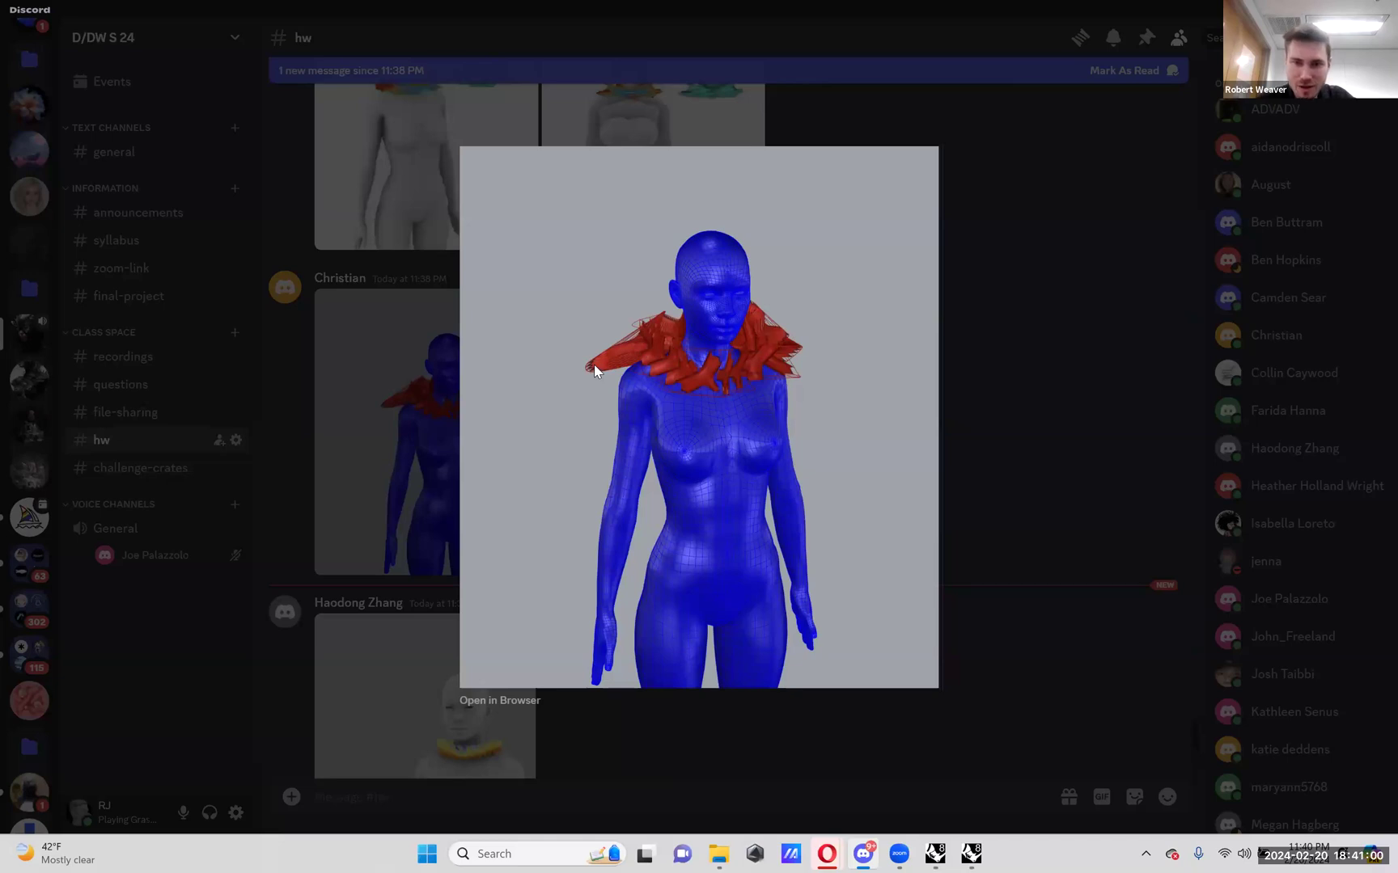
click(1047, 313)
scroll(607, 382, down, 5)
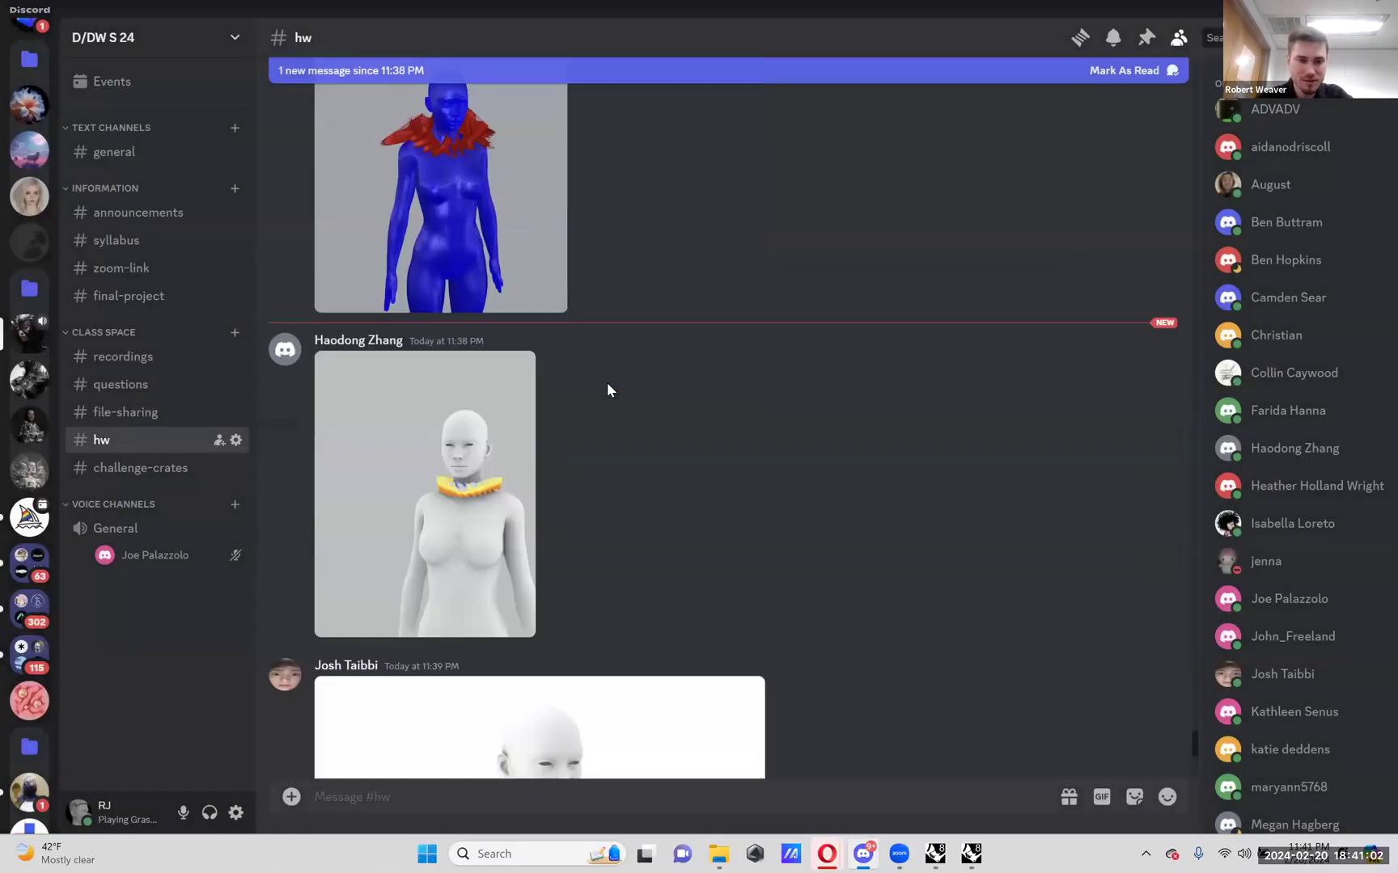
click(493, 390)
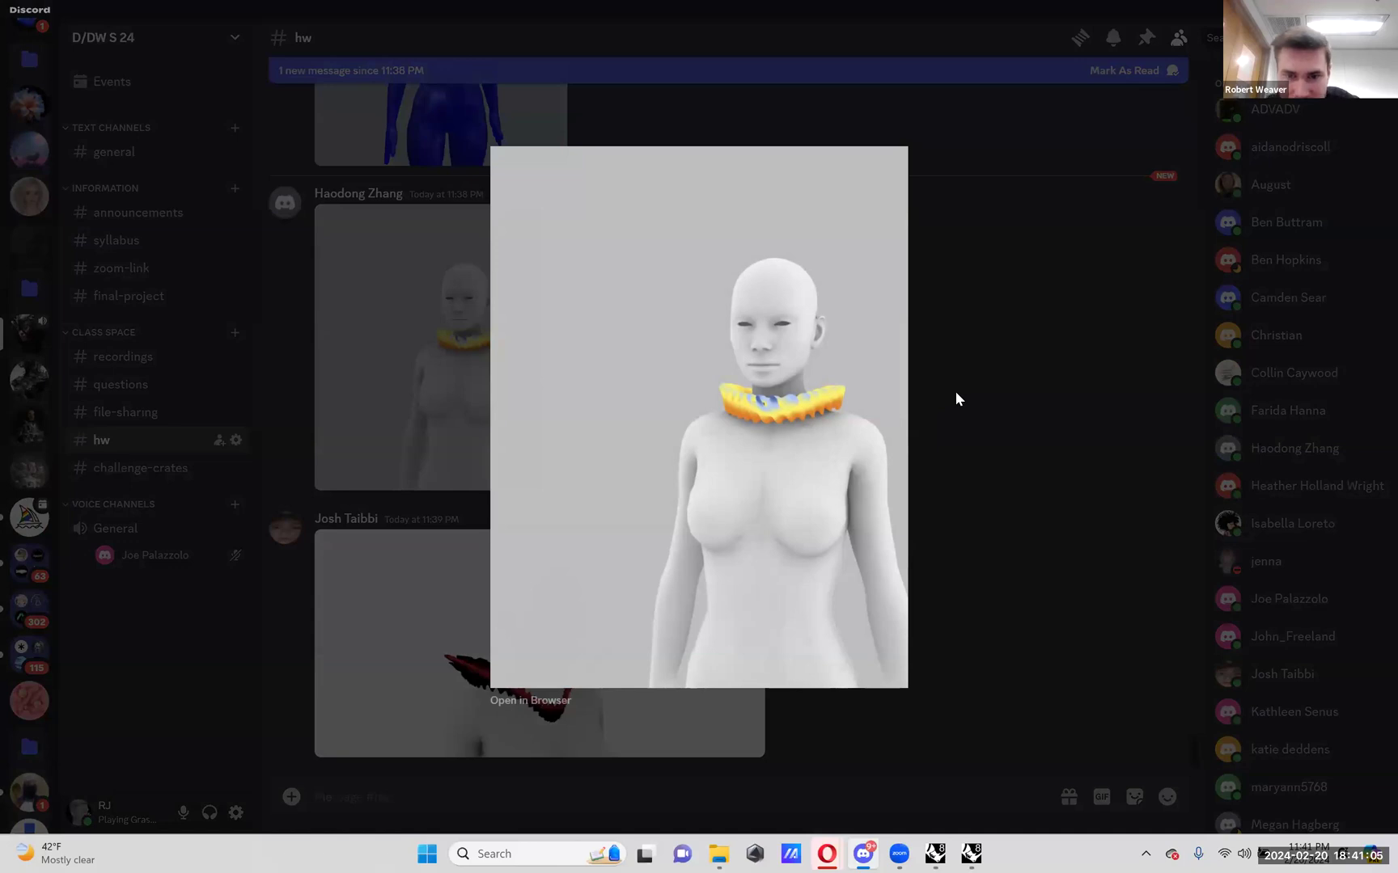
click(911, 399)
- Revisit the orange wireframe collar post and compare it with the same poster's yellow collar image
scroll(479, 395, up, 10)
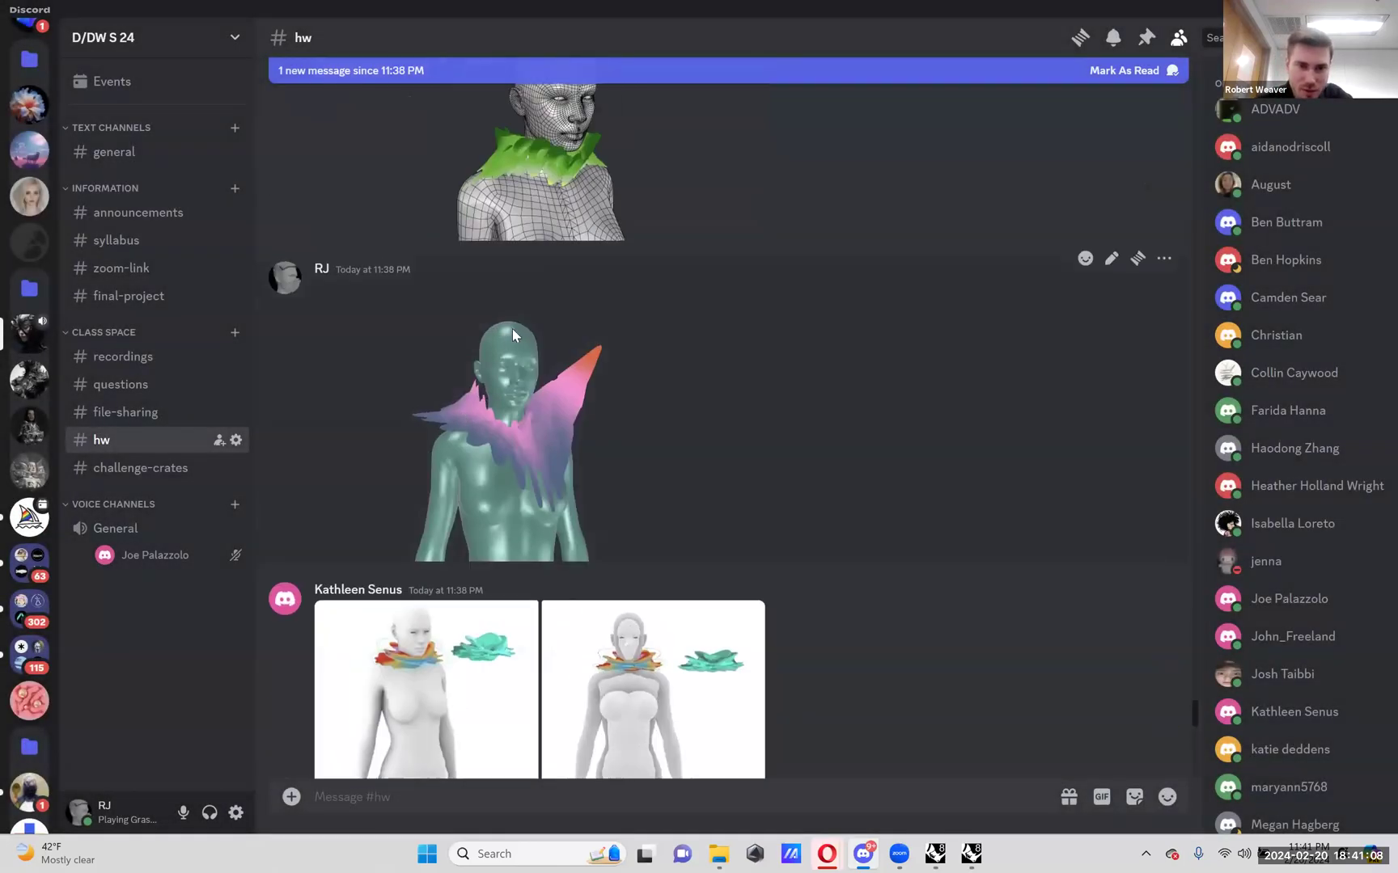
scroll(512, 328, up, 5)
click(413, 471)
click(1004, 459)
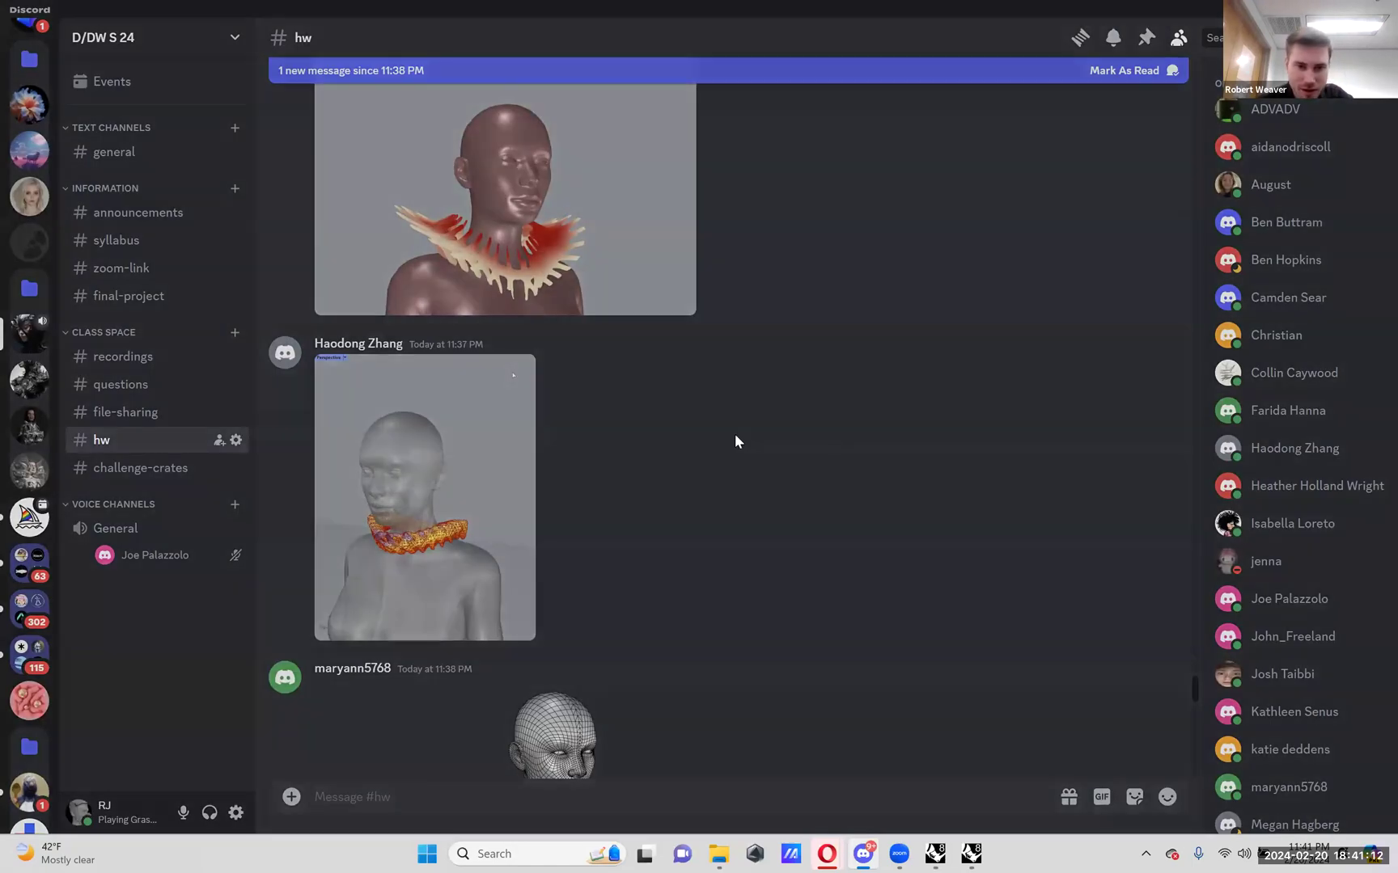
click(455, 419)
click(434, 418)
scroll(472, 448, down, 5)
scroll(472, 455, down, 5)
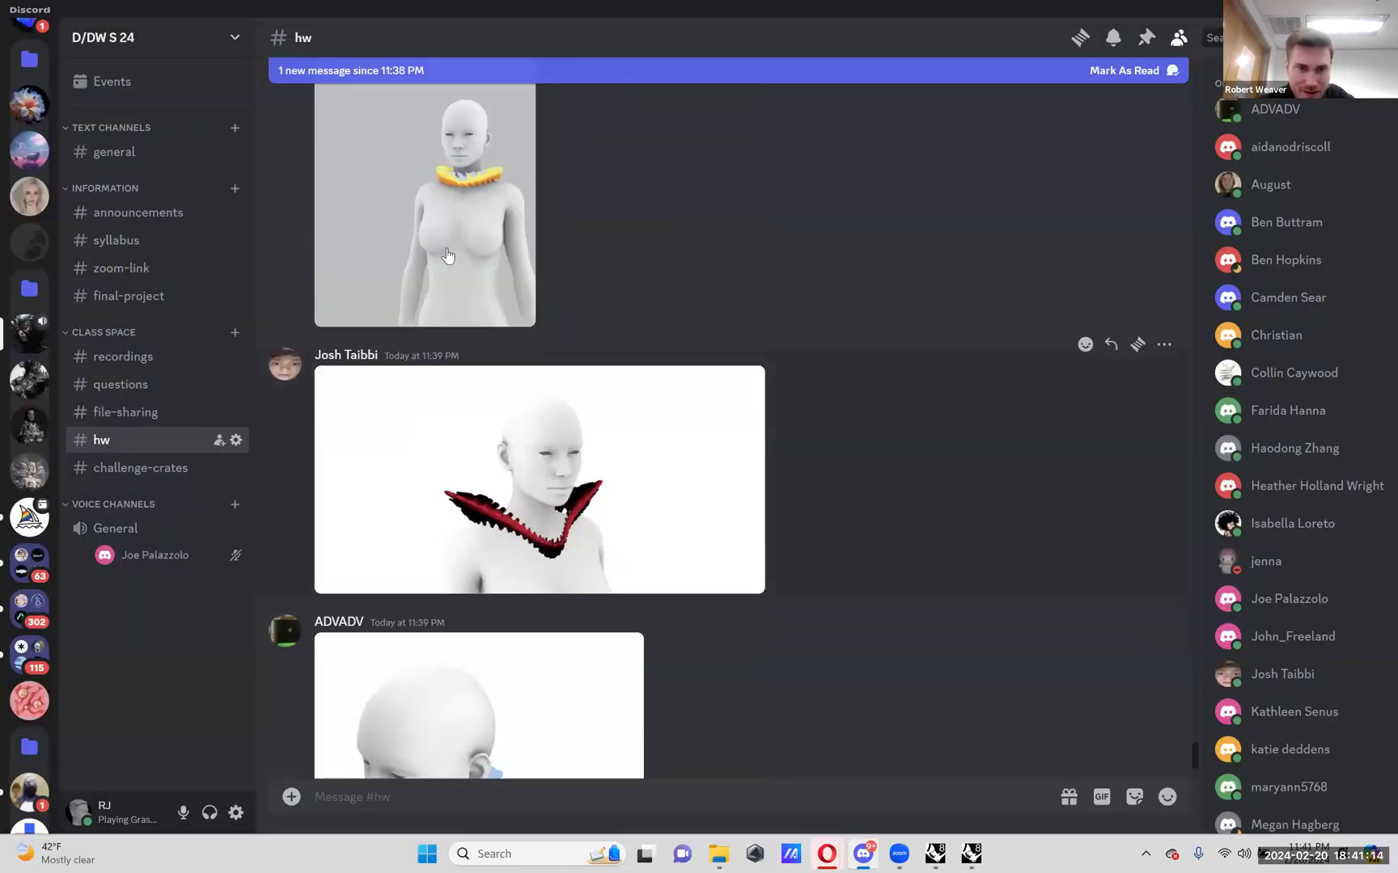
click(465, 267)
click(1005, 404)
- View the red-and-black V-shaped collar and the blue, pink and orange collar enlarged
scroll(636, 377, down, 2)
click(689, 353)
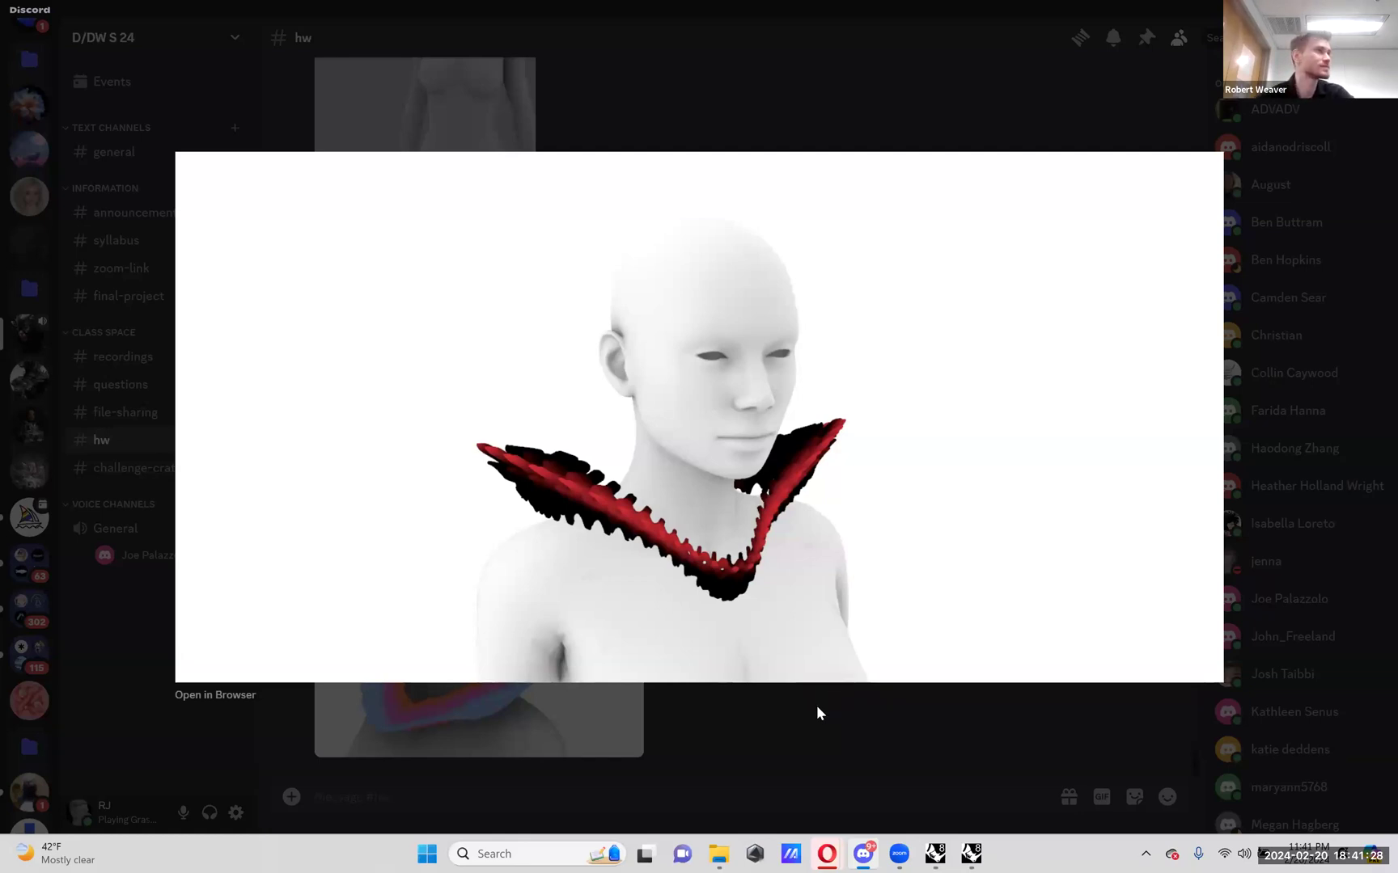
click(814, 706)
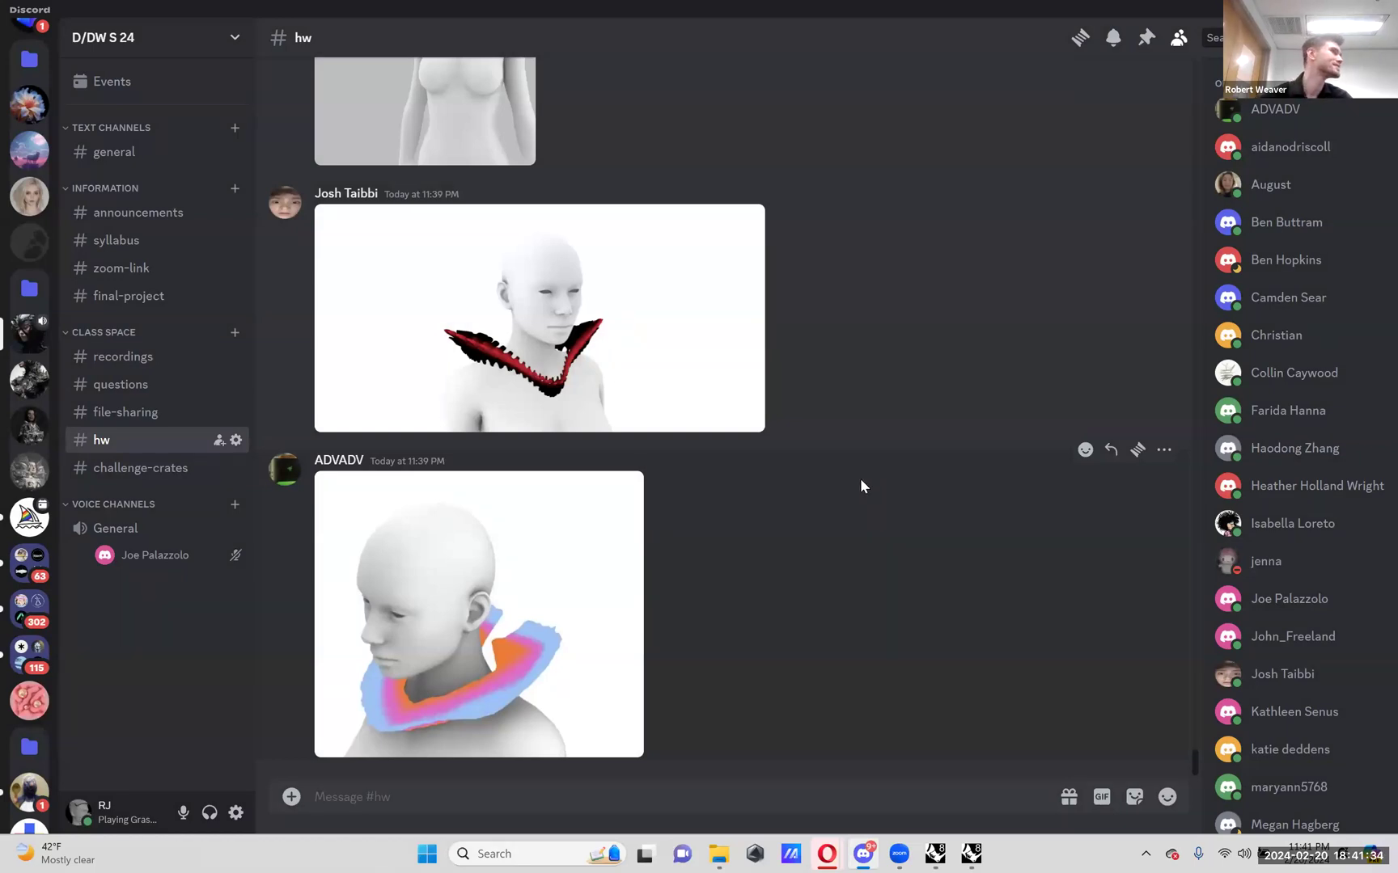
click(681, 334)
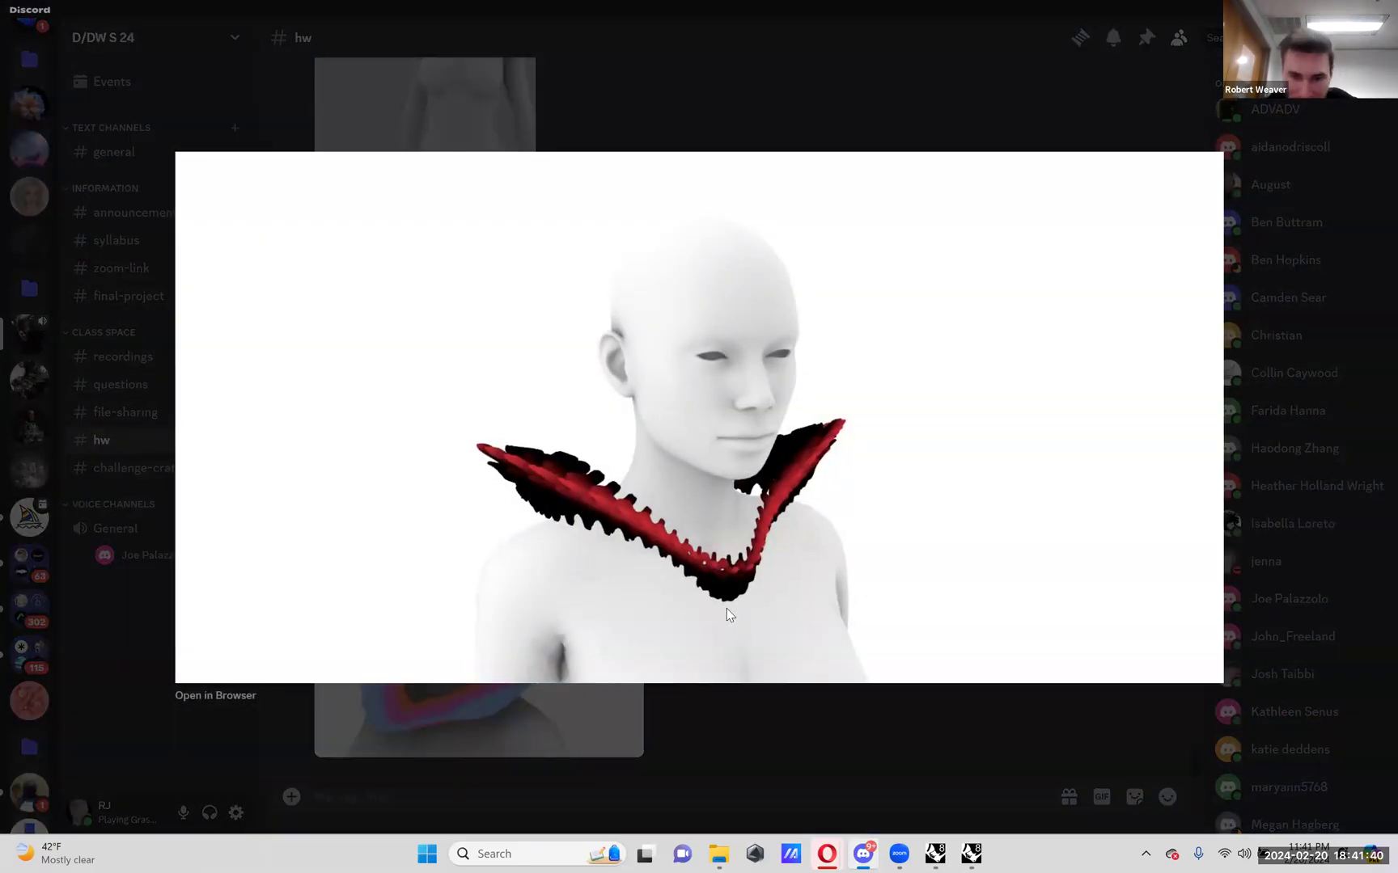
click(718, 721)
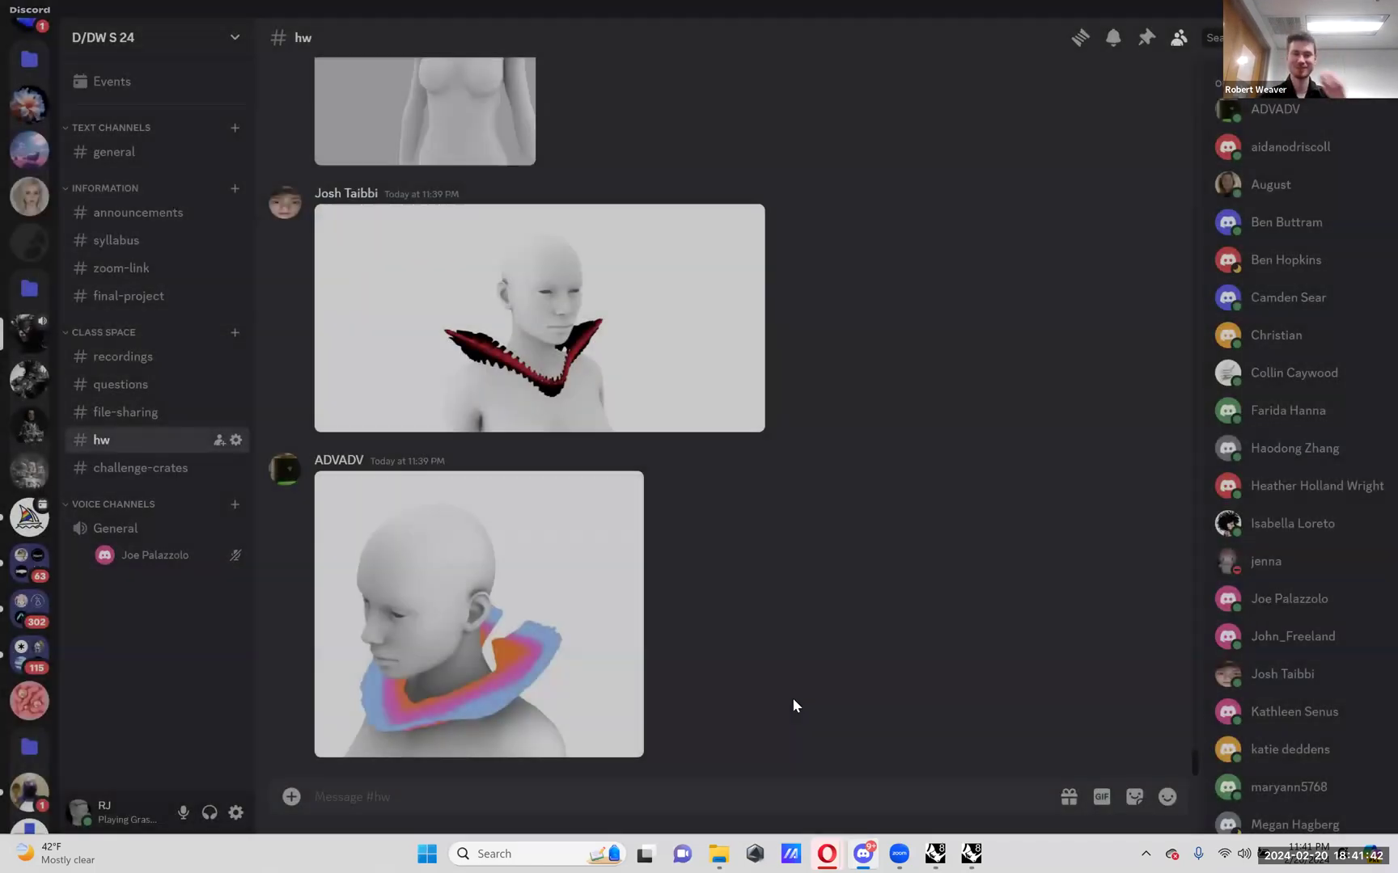
click(551, 591)
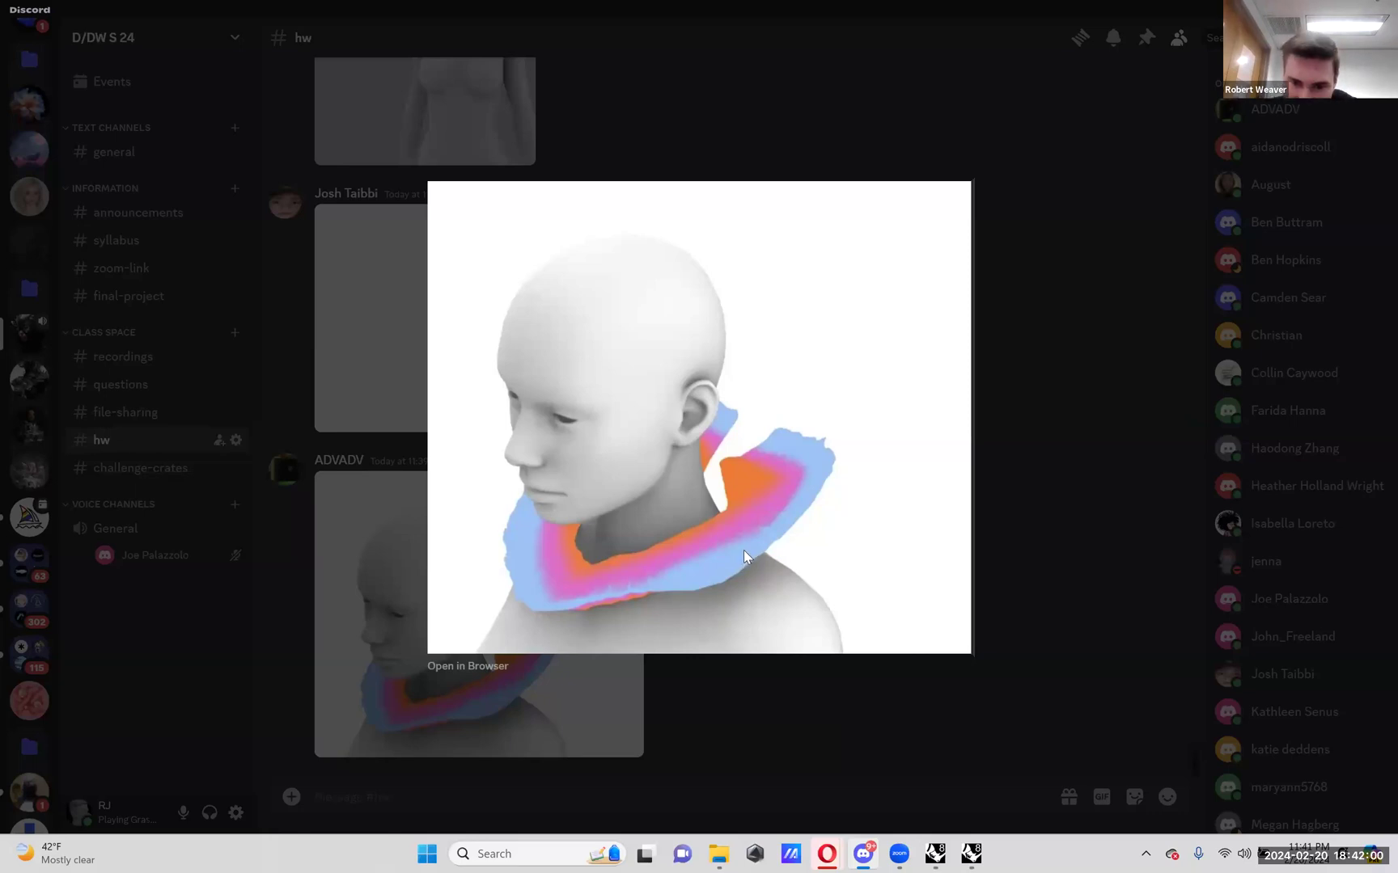
click(1078, 453)
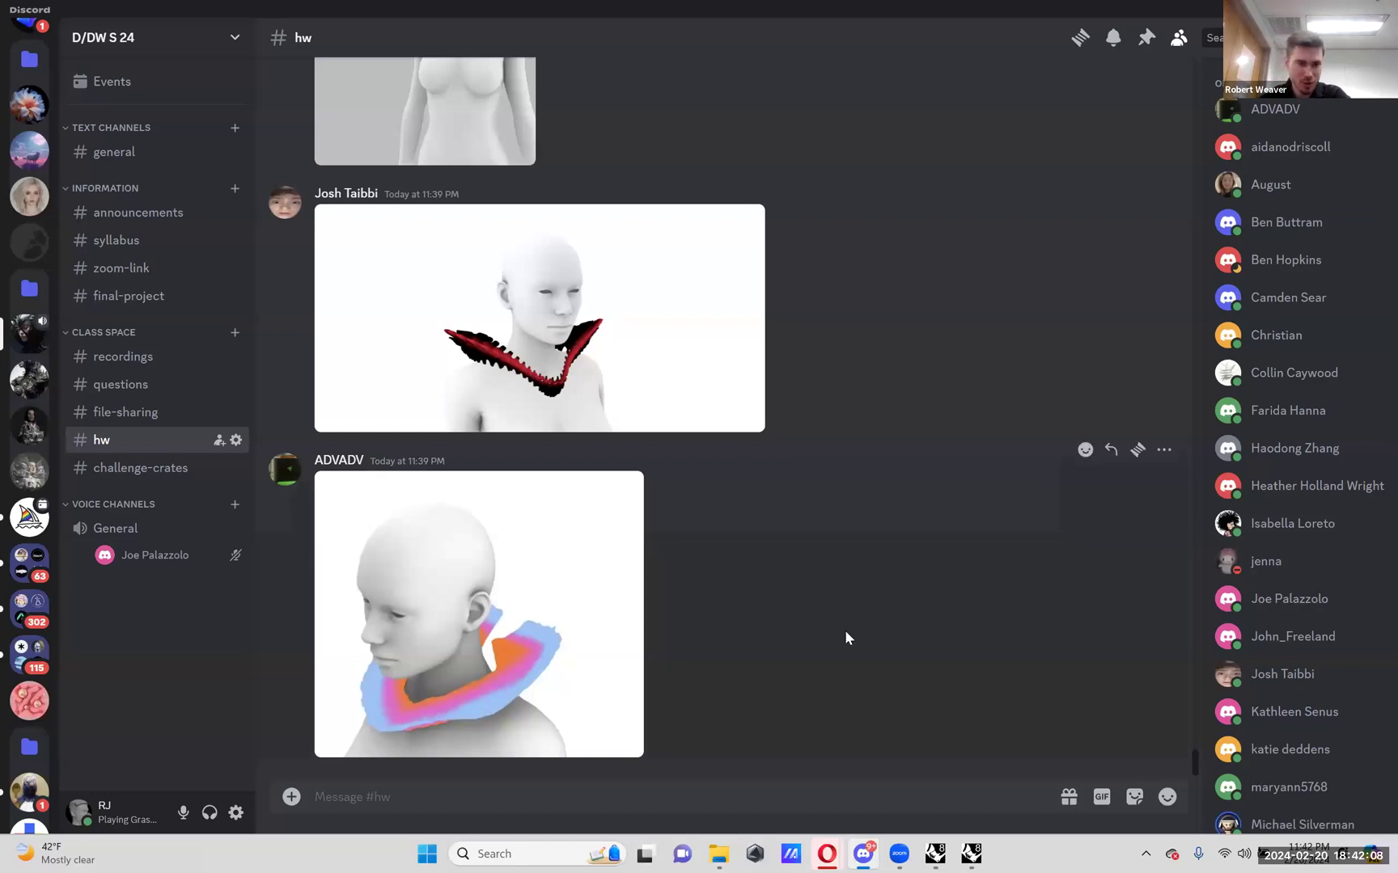
- Open the challenge-crates channel, start a file upload and browse to the WD_BLACK (D:) drive
click(139, 414)
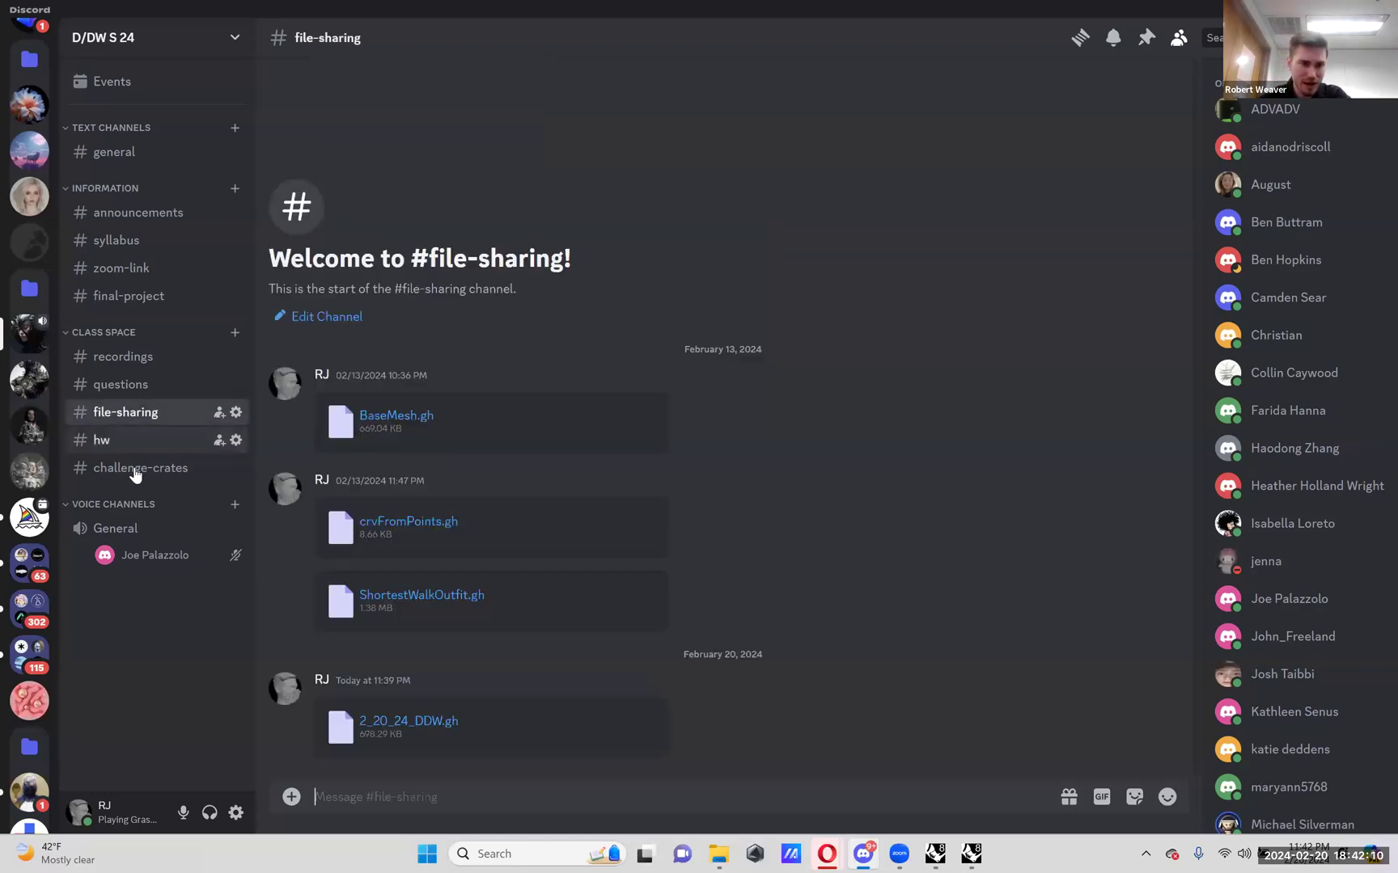
click(134, 471)
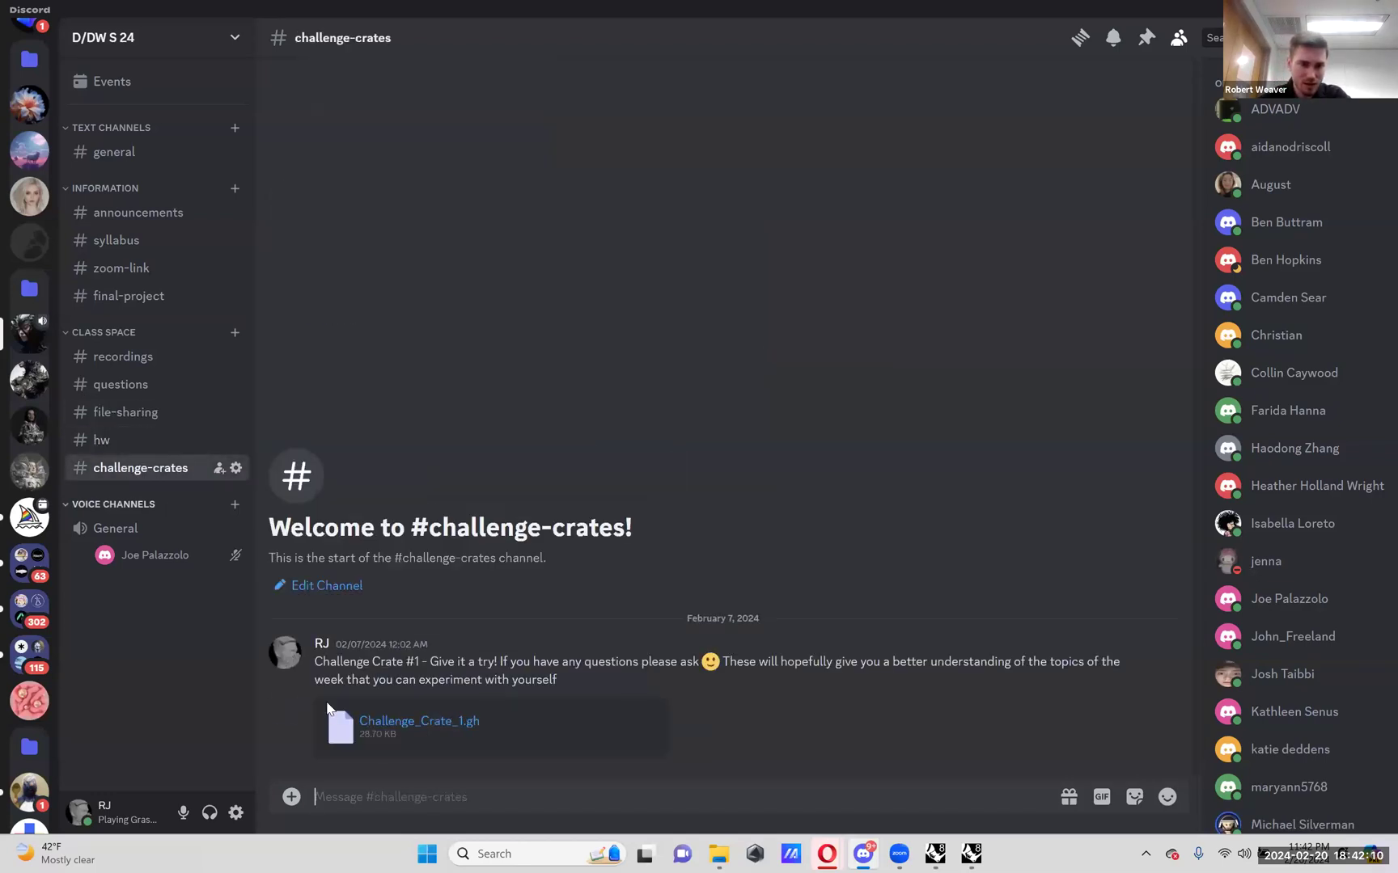
double_click(291, 797)
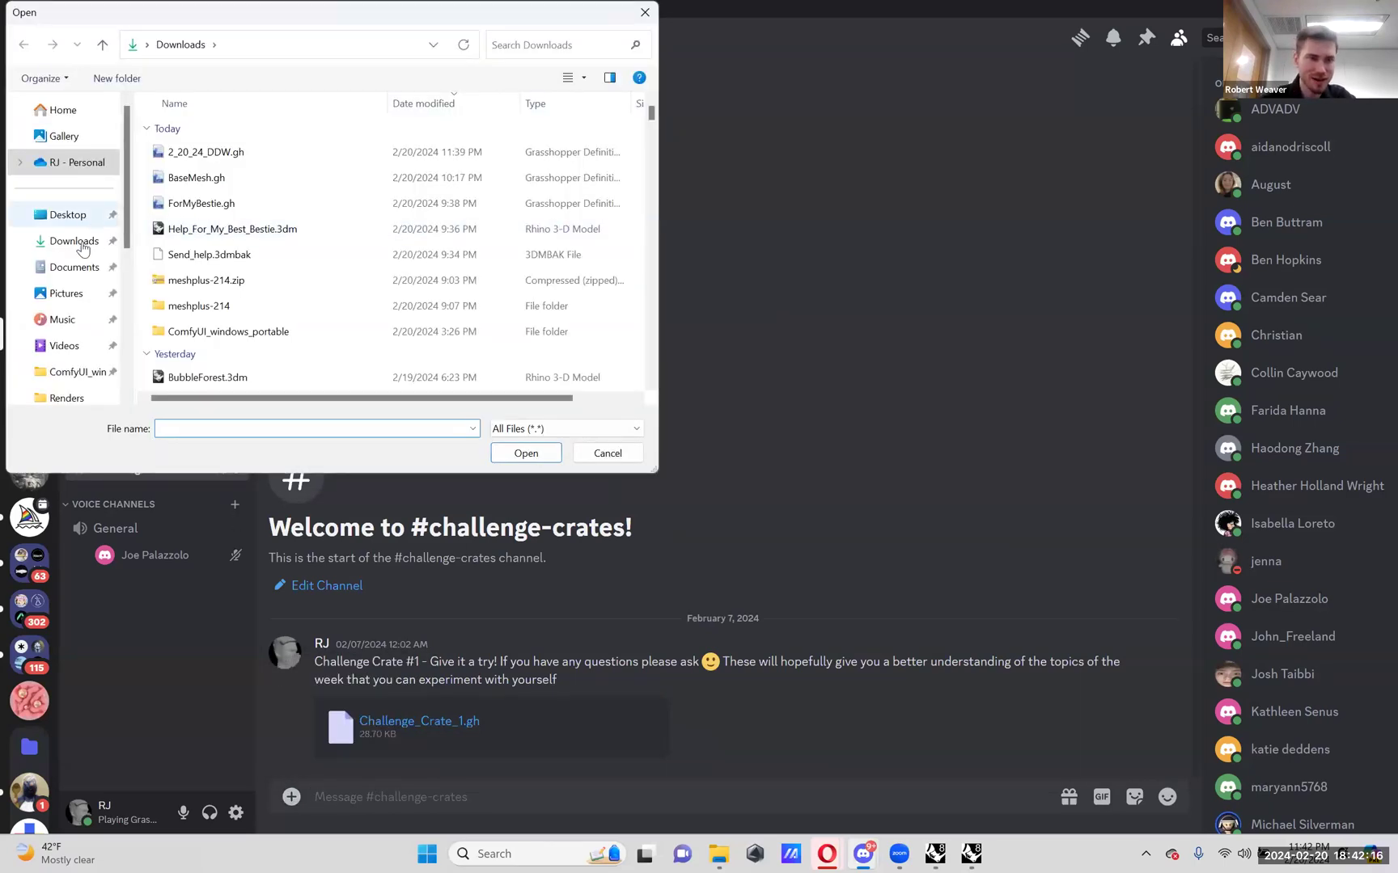
scroll(77, 267, down, 4)
click(71, 317)
- Attach Challenge Crate 2.gh from Grasshopper > DDWClassGHExamples > Instructor Only and send it to the challenge-crates channel
scroll(220, 279, down, 3)
scroll(241, 340, down, 2)
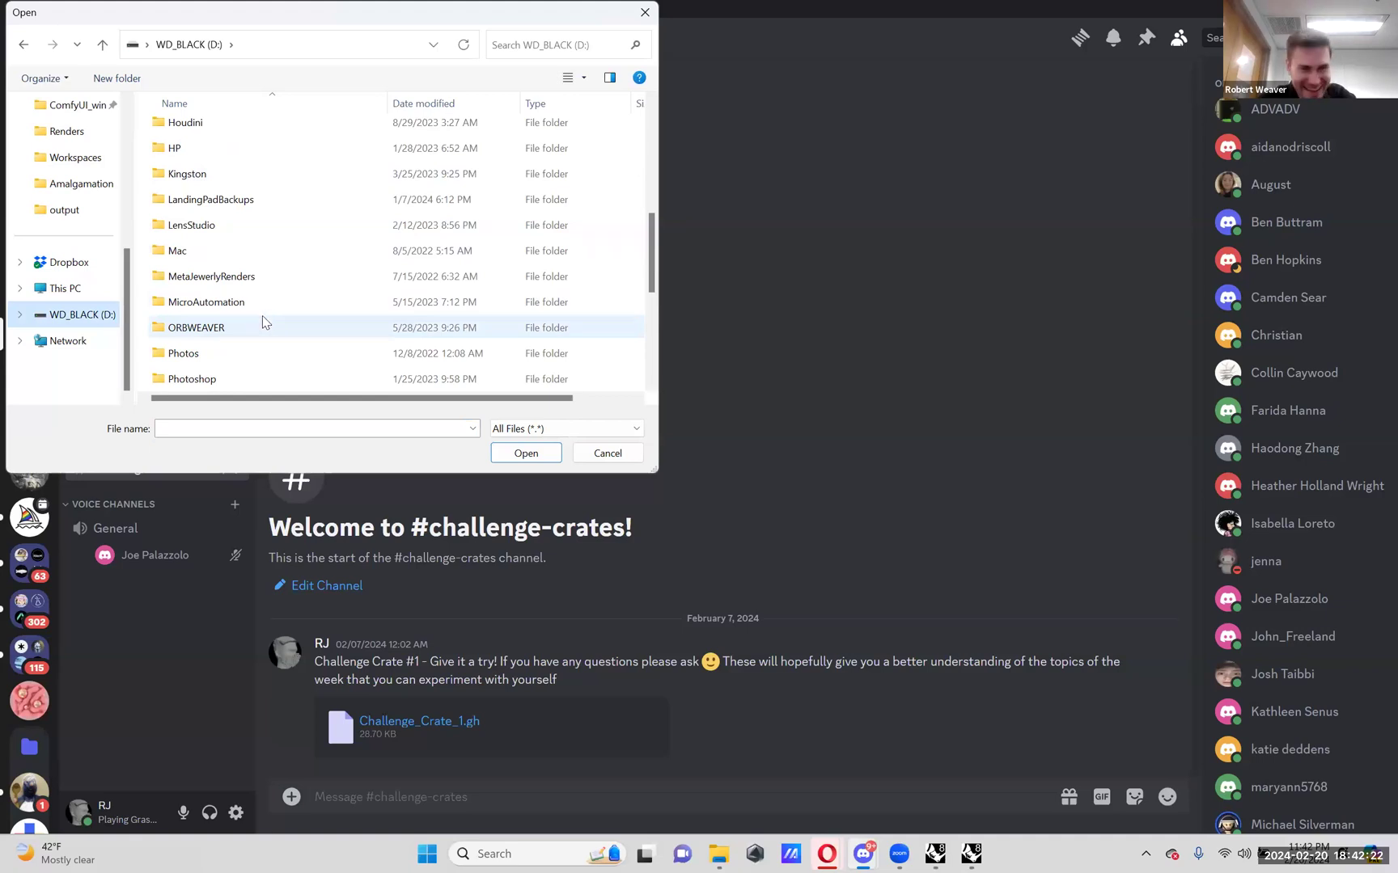
scroll(262, 317, down, 3)
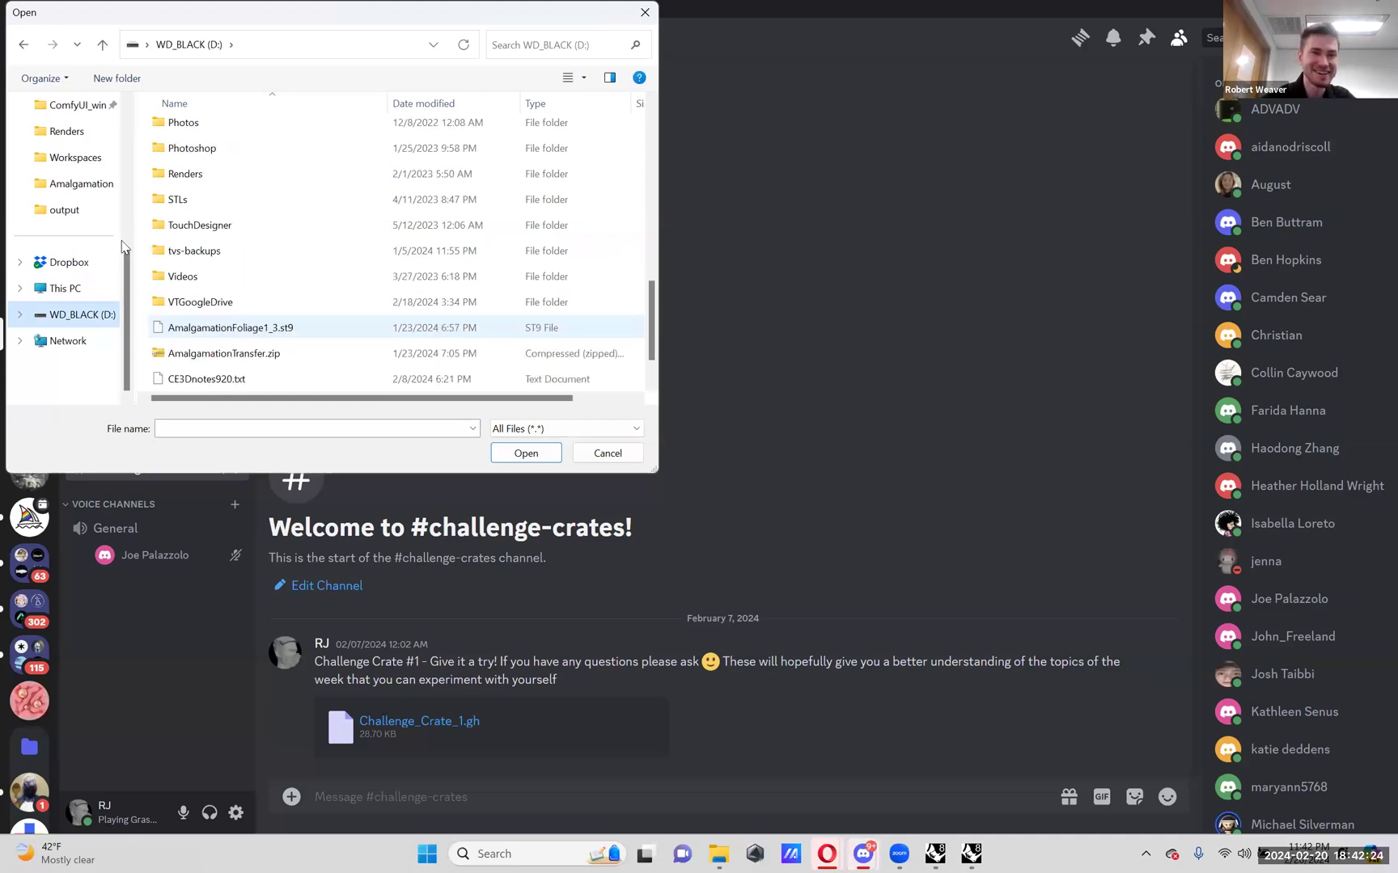
scroll(275, 247, up, 6)
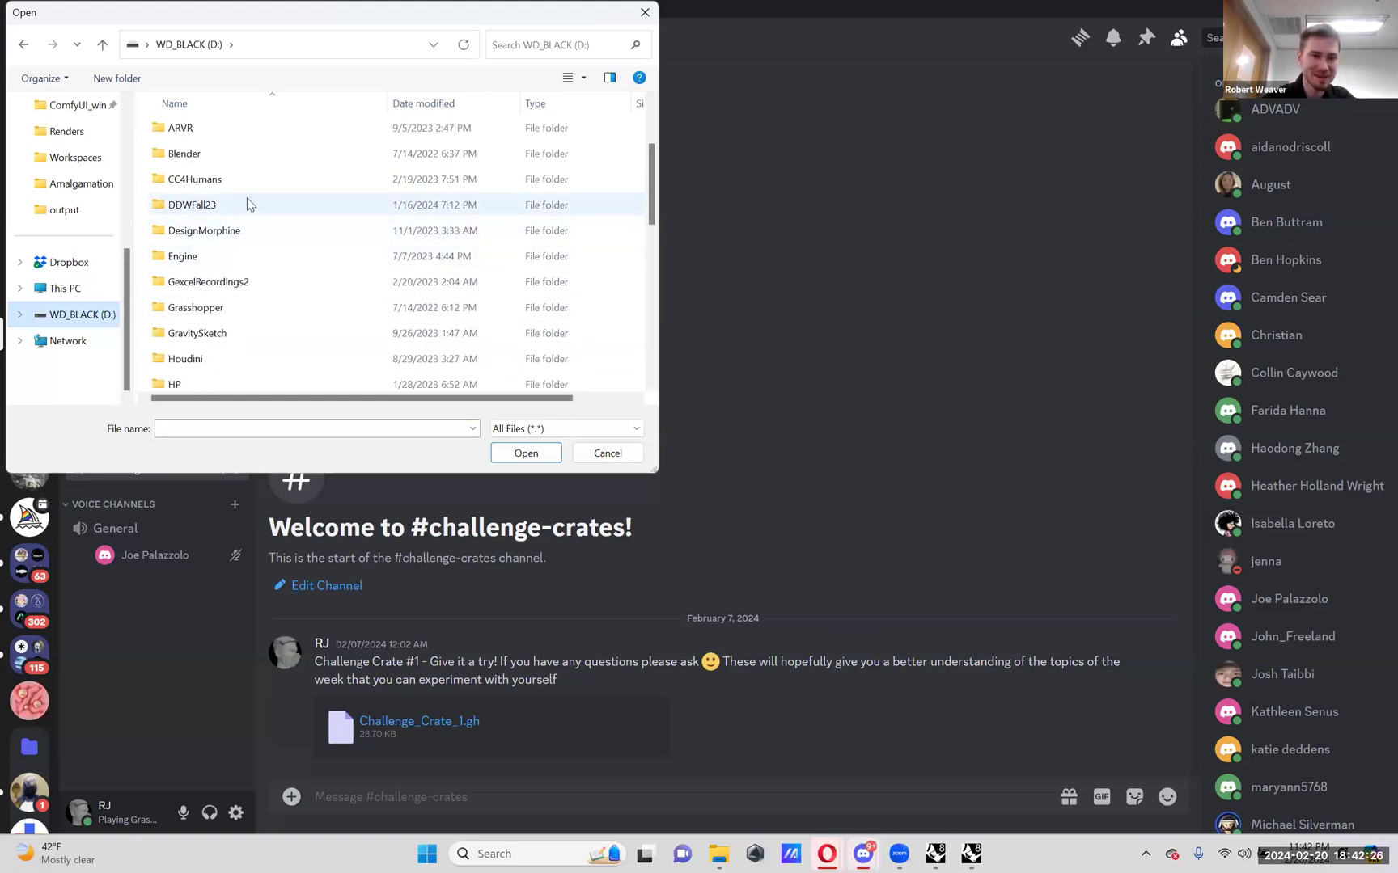
double_click(243, 308)
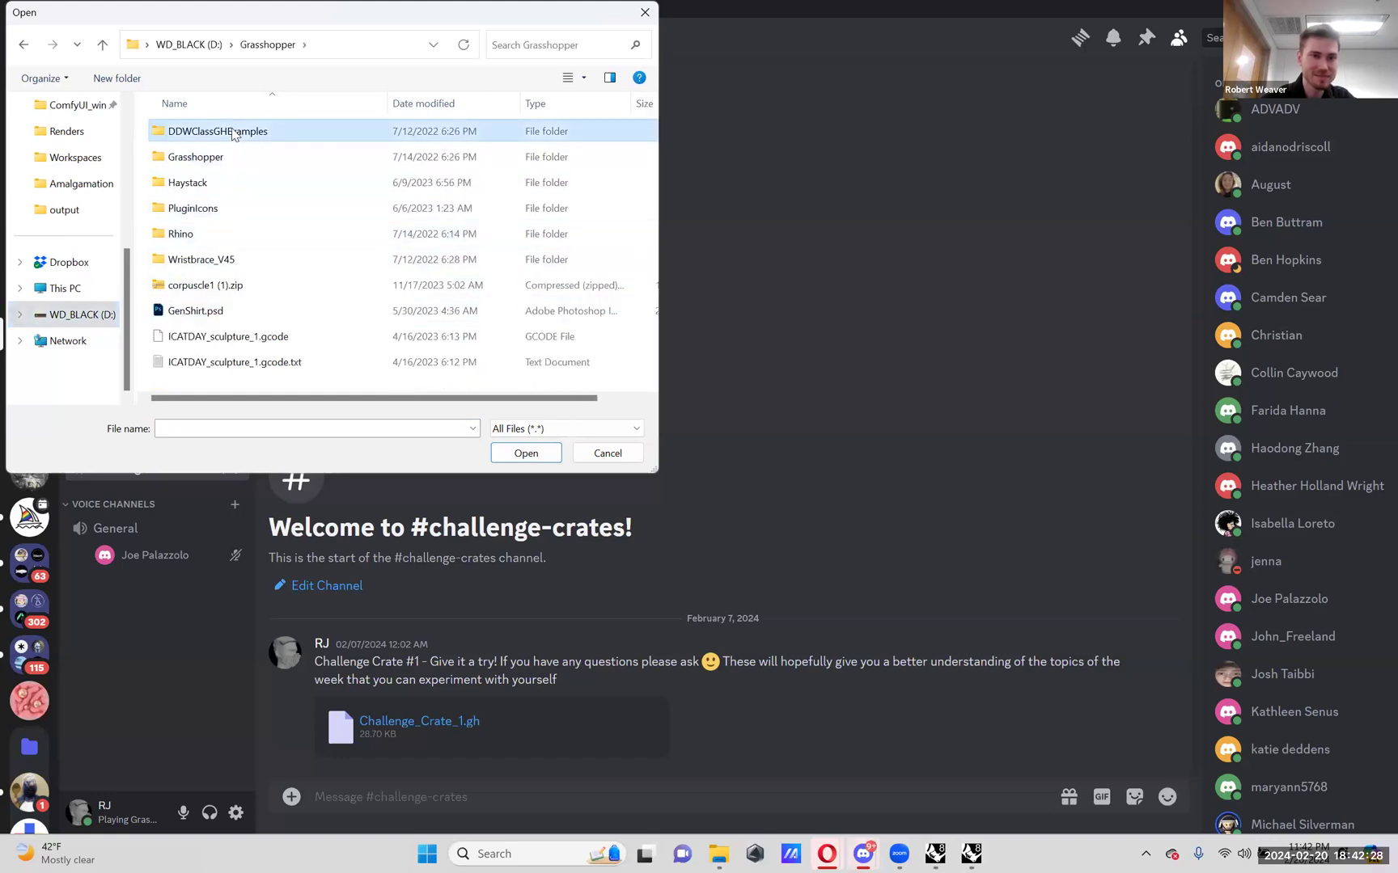
double_click(233, 133)
double_click(265, 158)
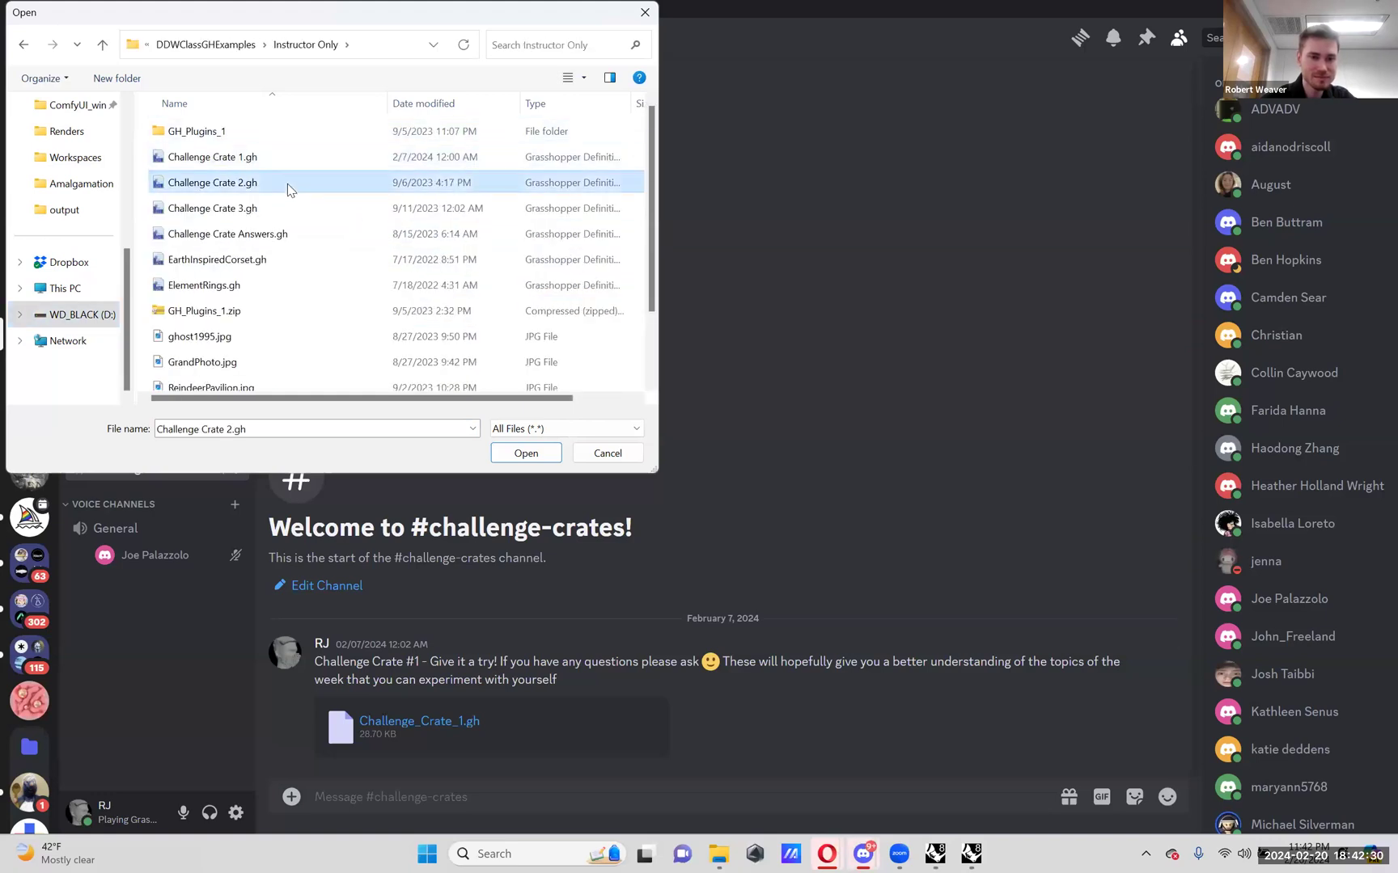
double_click(288, 183)
key(Return)
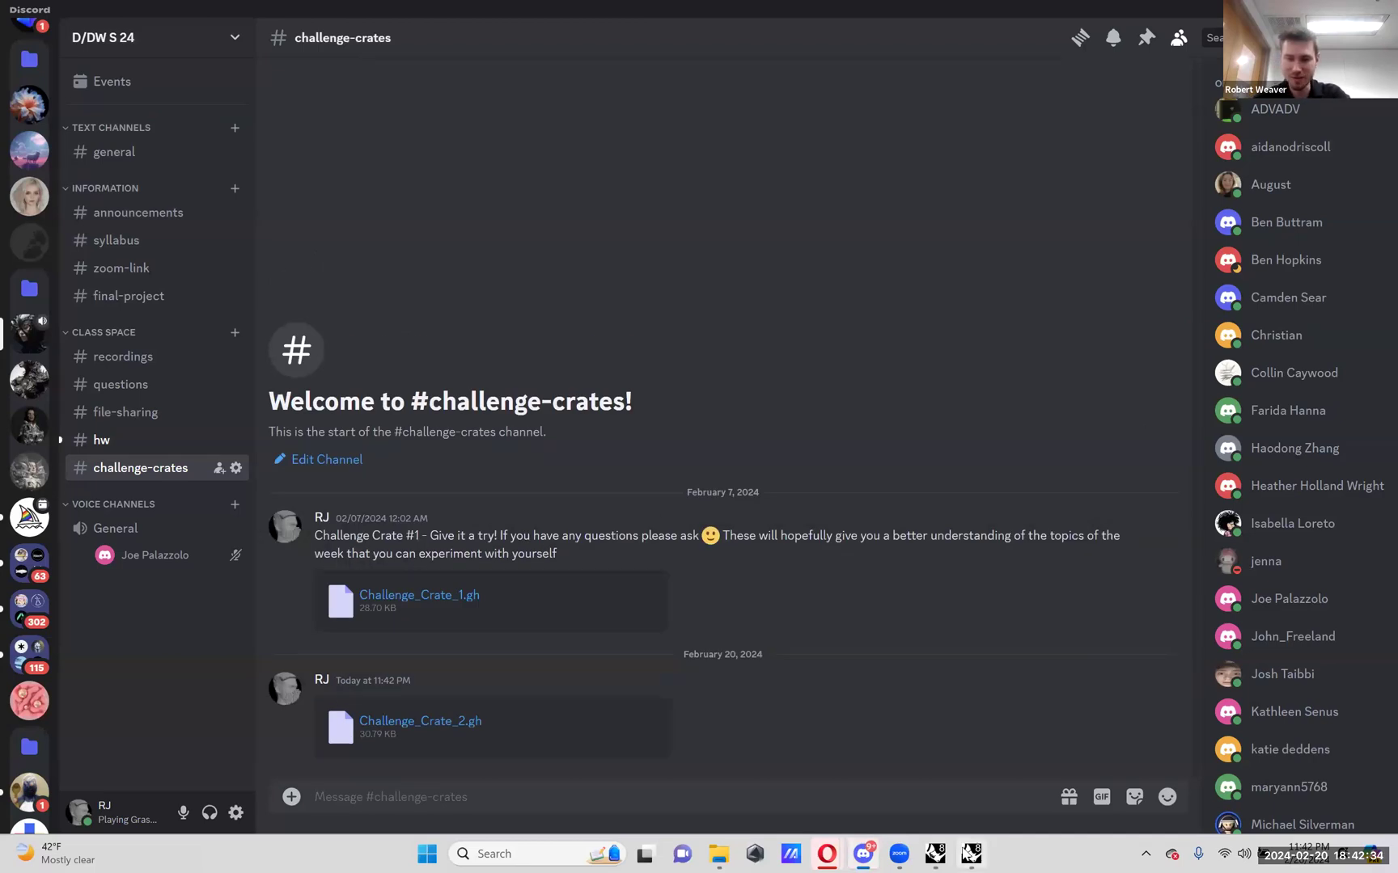
- Switch to Rhino with the 2_20_24_DDW Grasshopper definition and start opening another Grasshopper file
click(970, 854)
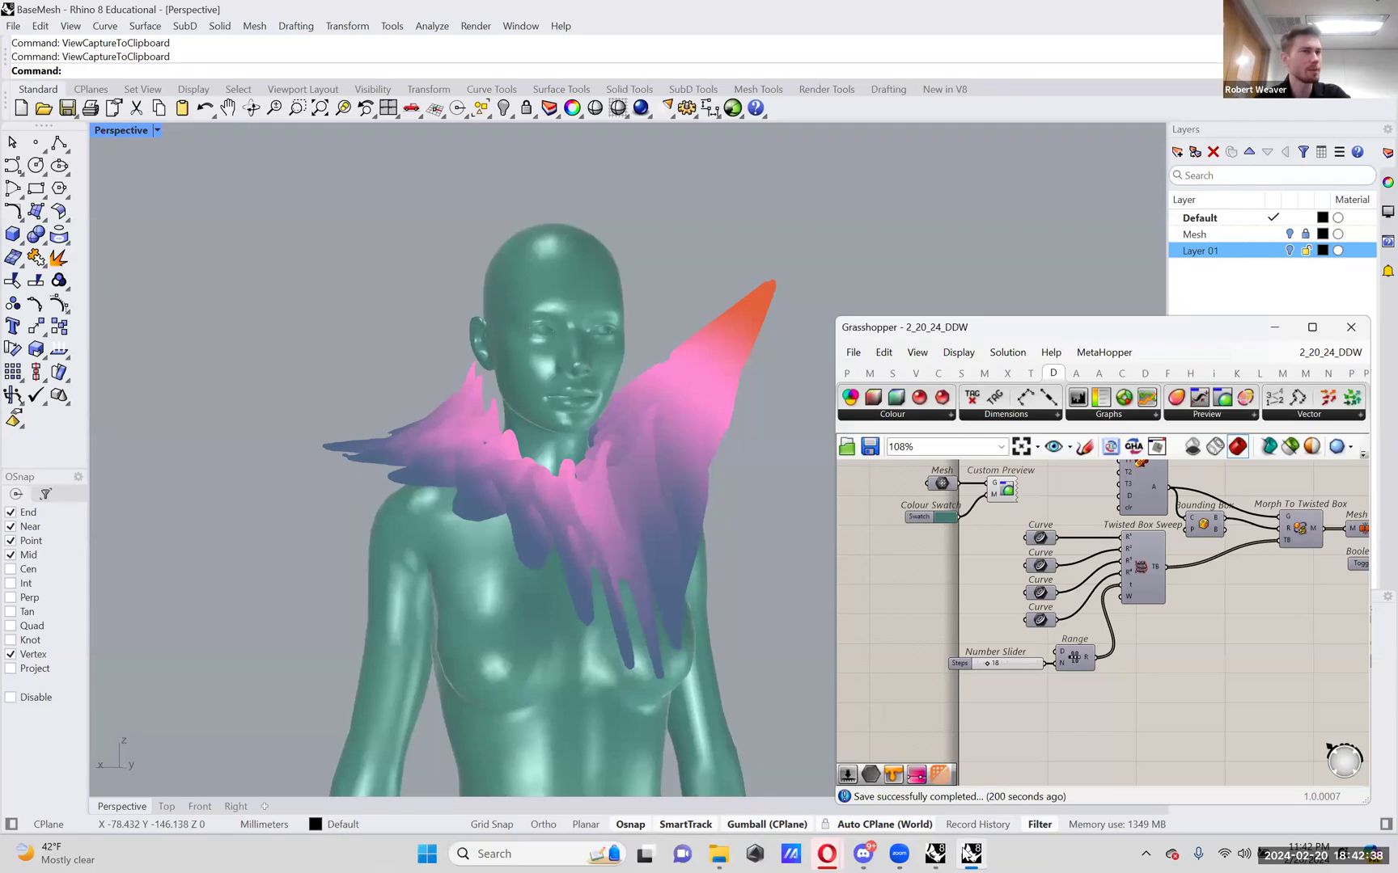
click(1330, 352)
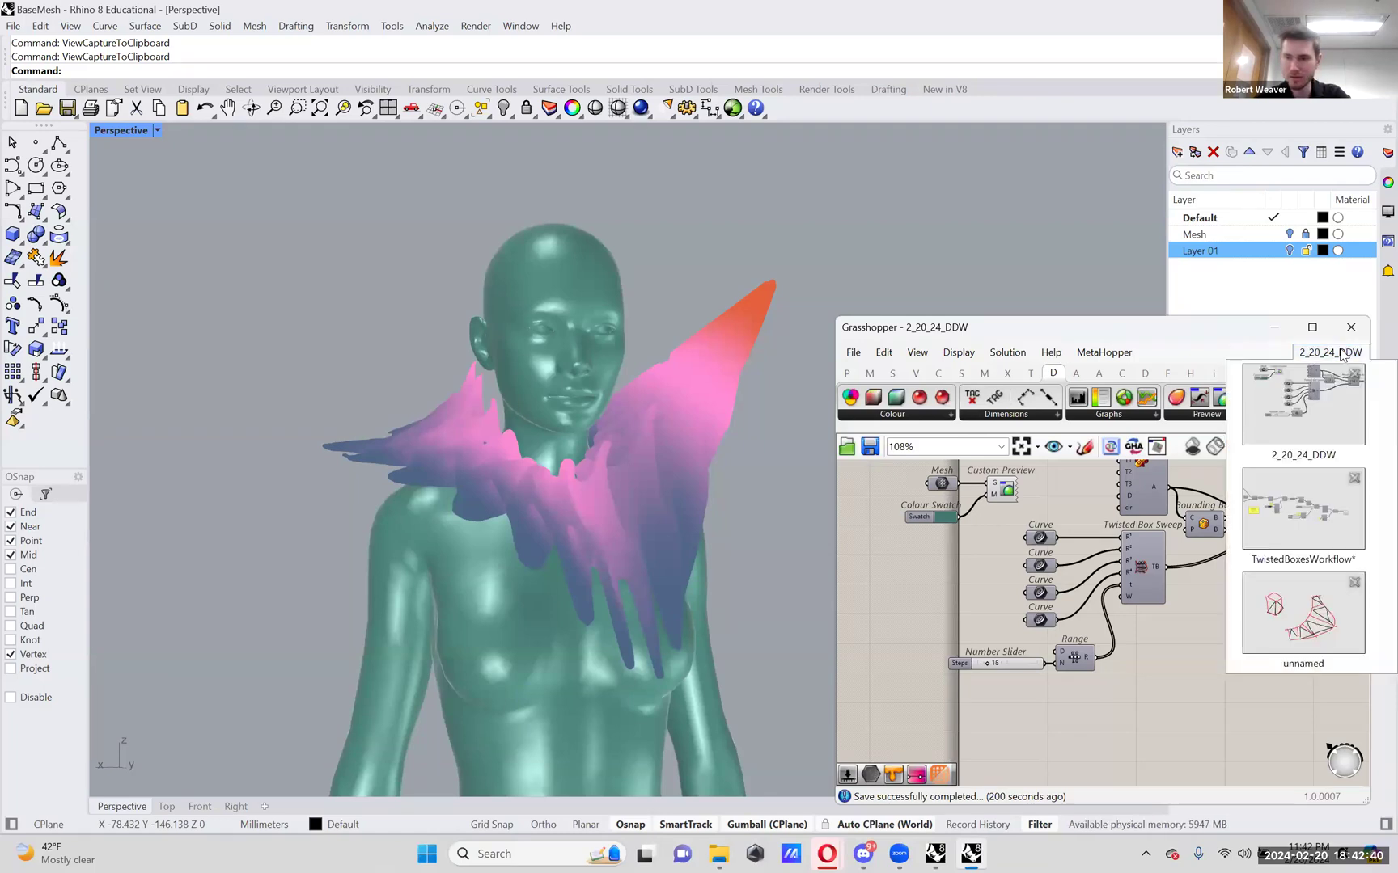
right_click(962, 605)
click(995, 761)
click(853, 352)
click(882, 395)
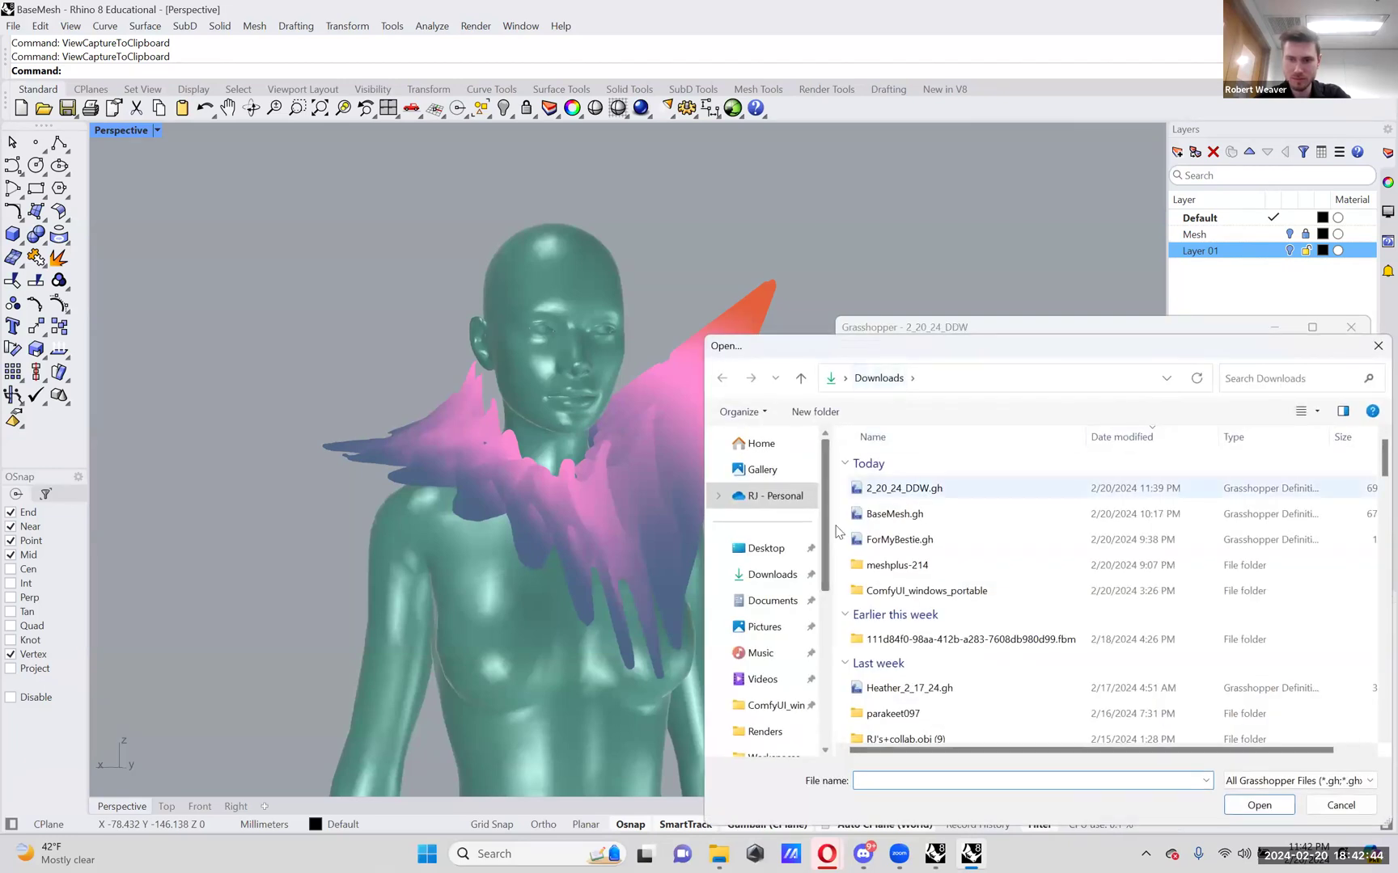
- Open Challenge Crate 2.gh from WD_BLACK (D:) > Grasshopper > DDWClassGHExamples > Instructor Only
scroll(781, 644, down, 4)
click(778, 674)
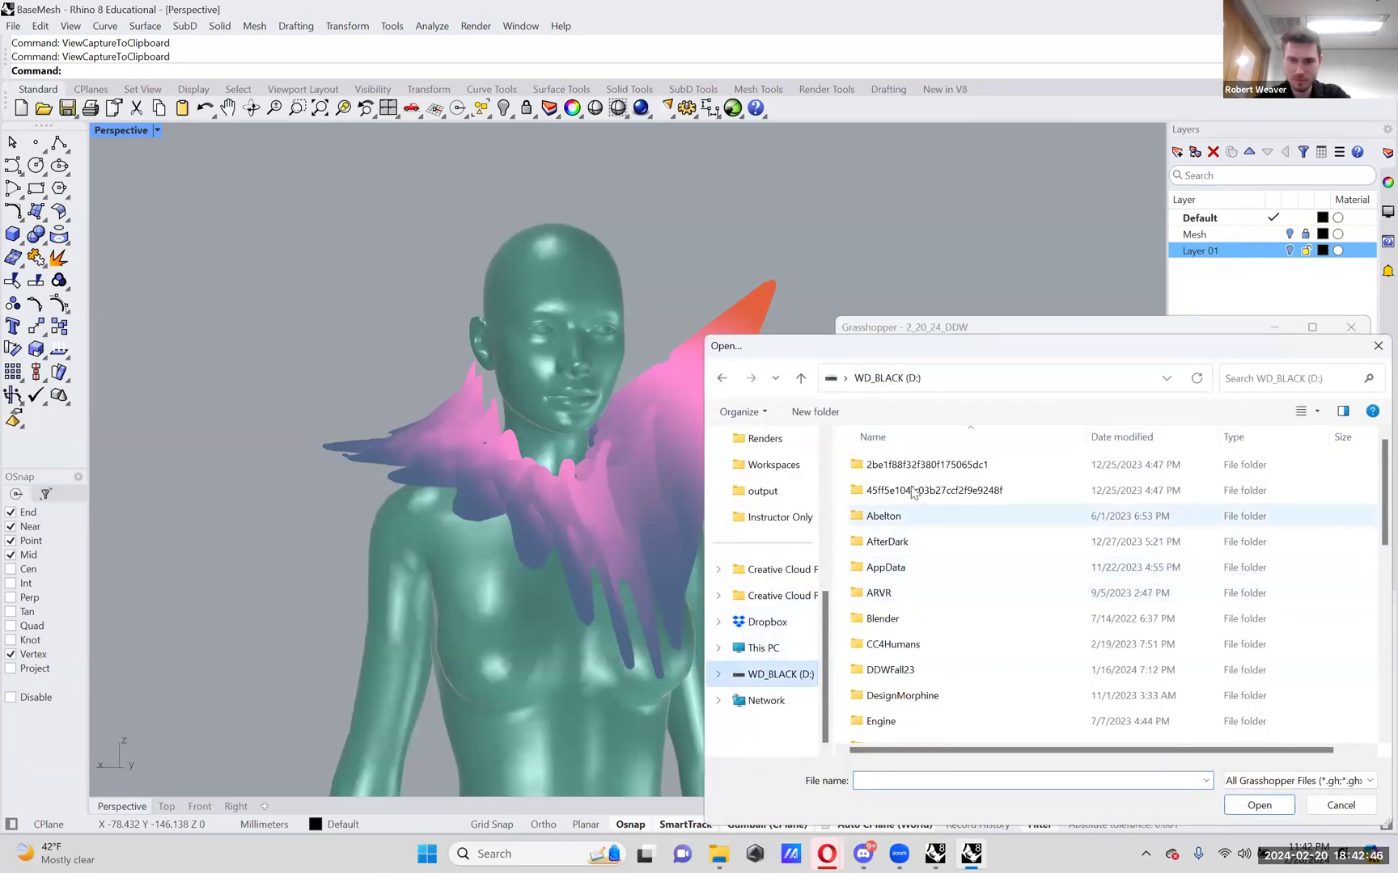
scroll(919, 641, down, 1)
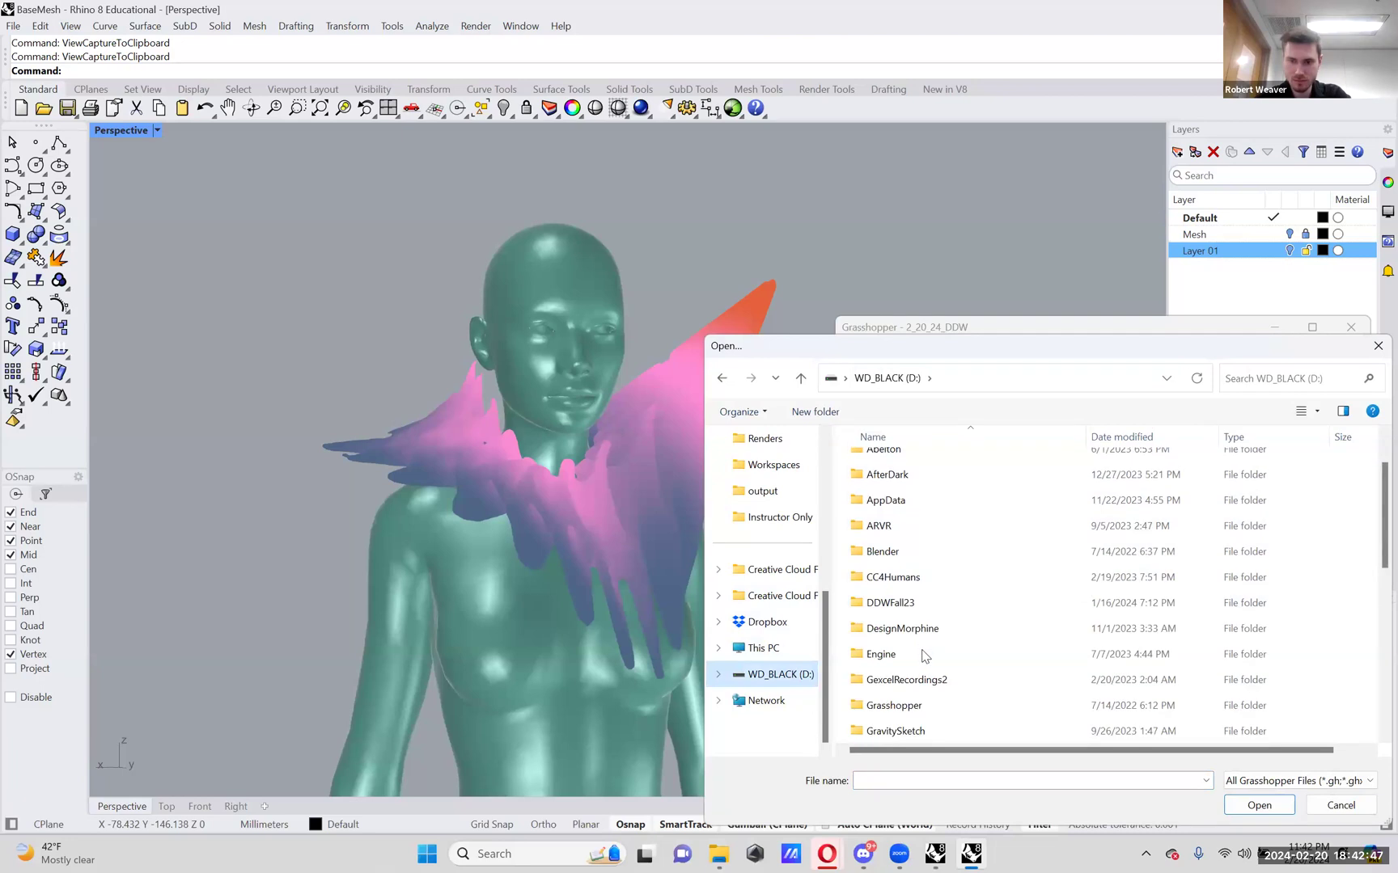
double_click(910, 702)
double_click(939, 473)
double_click(908, 490)
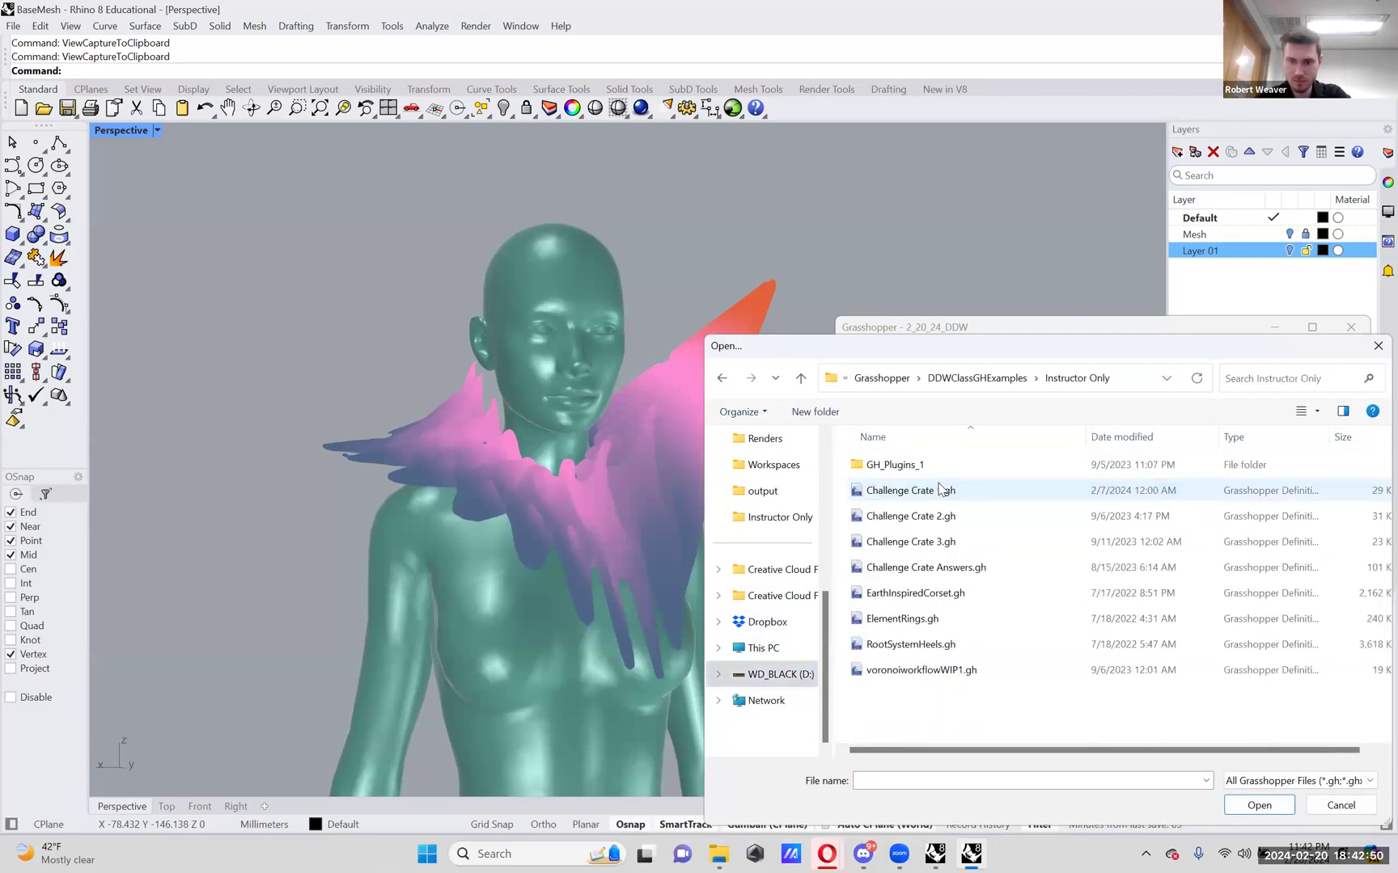
double_click(943, 518)
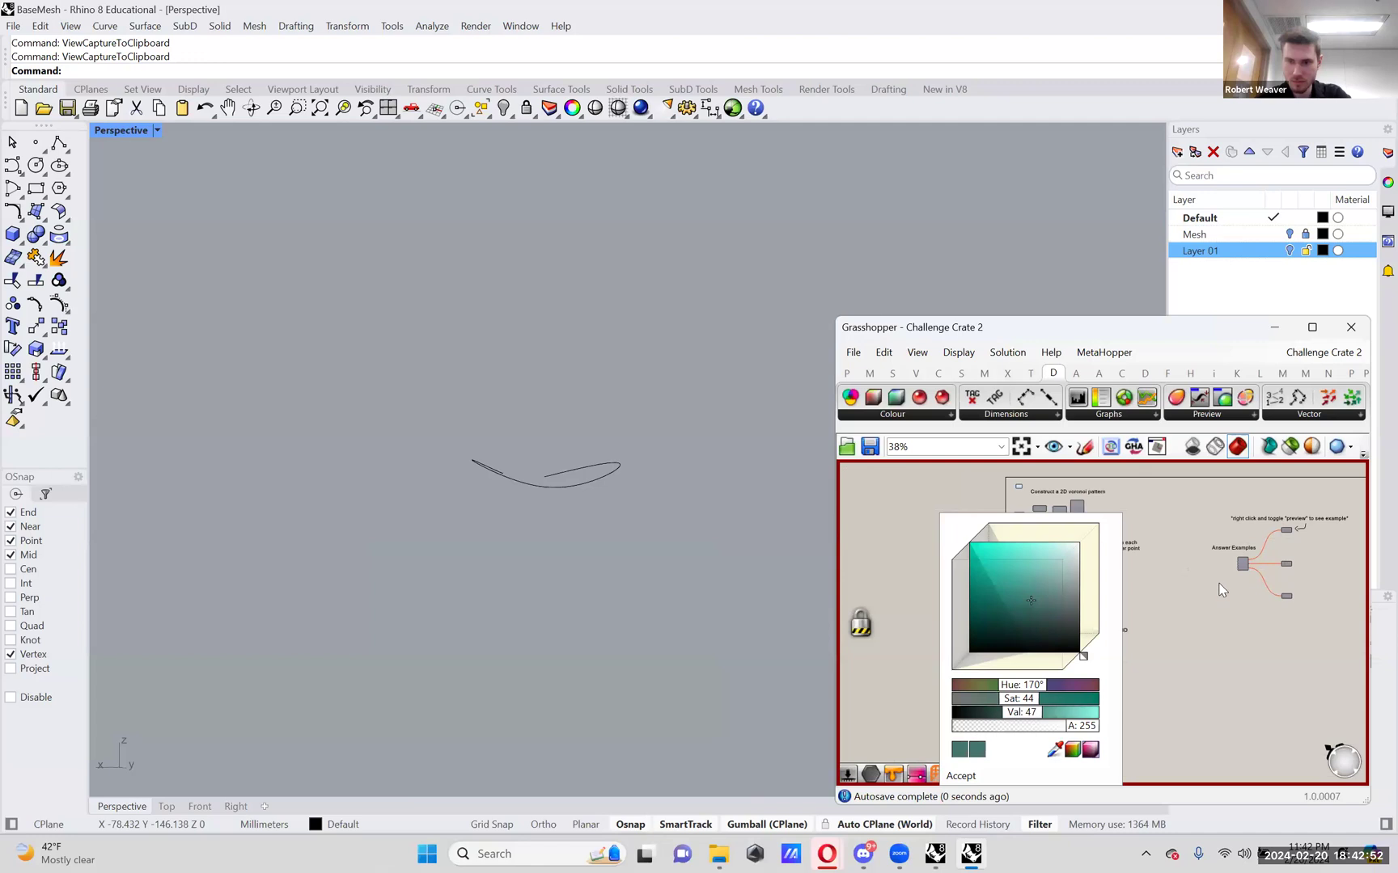
- Examine the Challenge Crate 2 exercises on the 3D voronoi pattern and the mesh outline from voronoi cell intersections
right_drag(1189, 494, 1207, 466)
scroll(1140, 546, up, 2)
right_drag(1141, 546, 1253, 548)
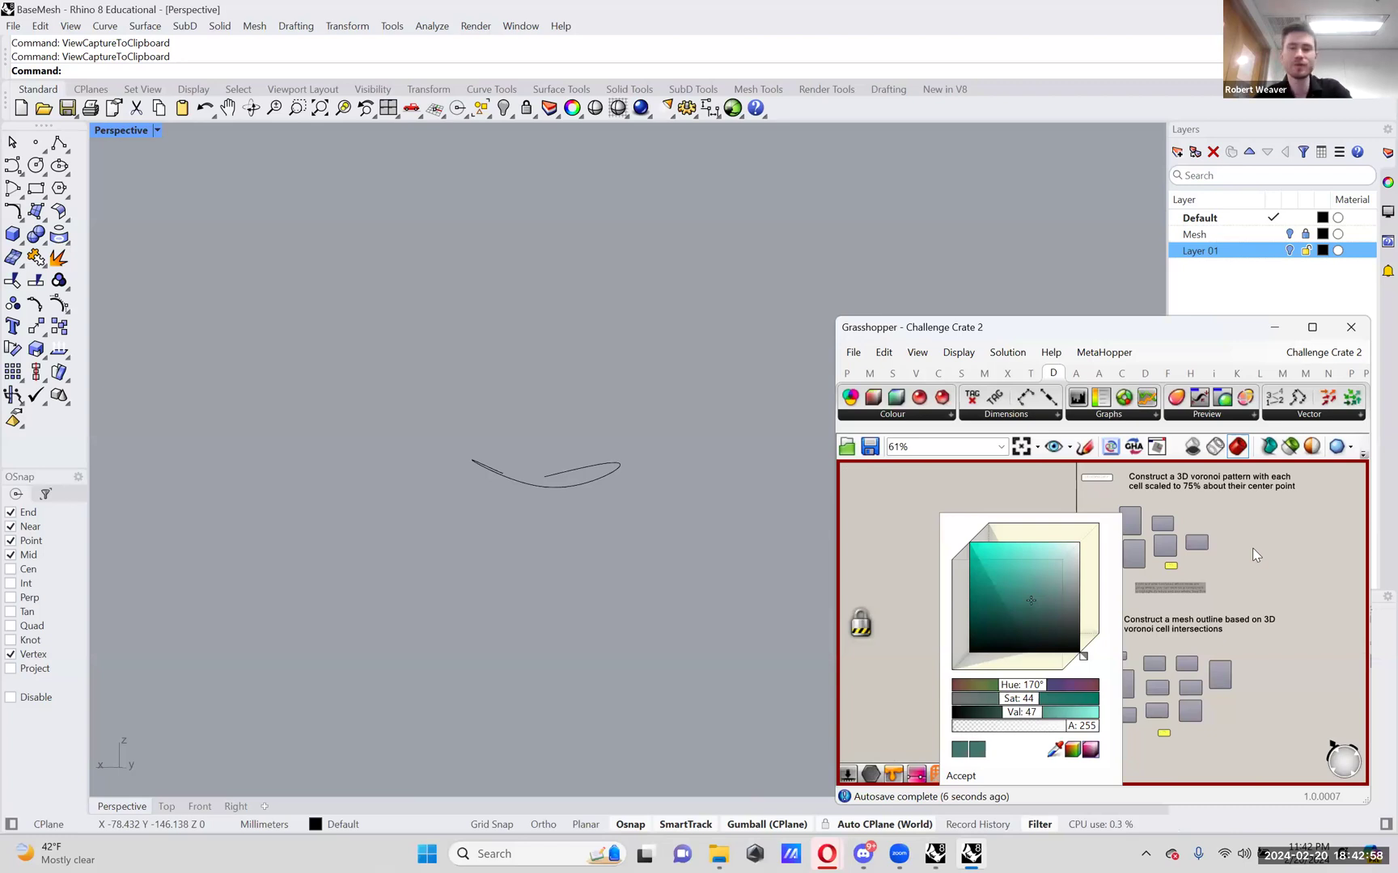
right_drag(1252, 547, 1268, 559)
scroll(1267, 562, up, 1)
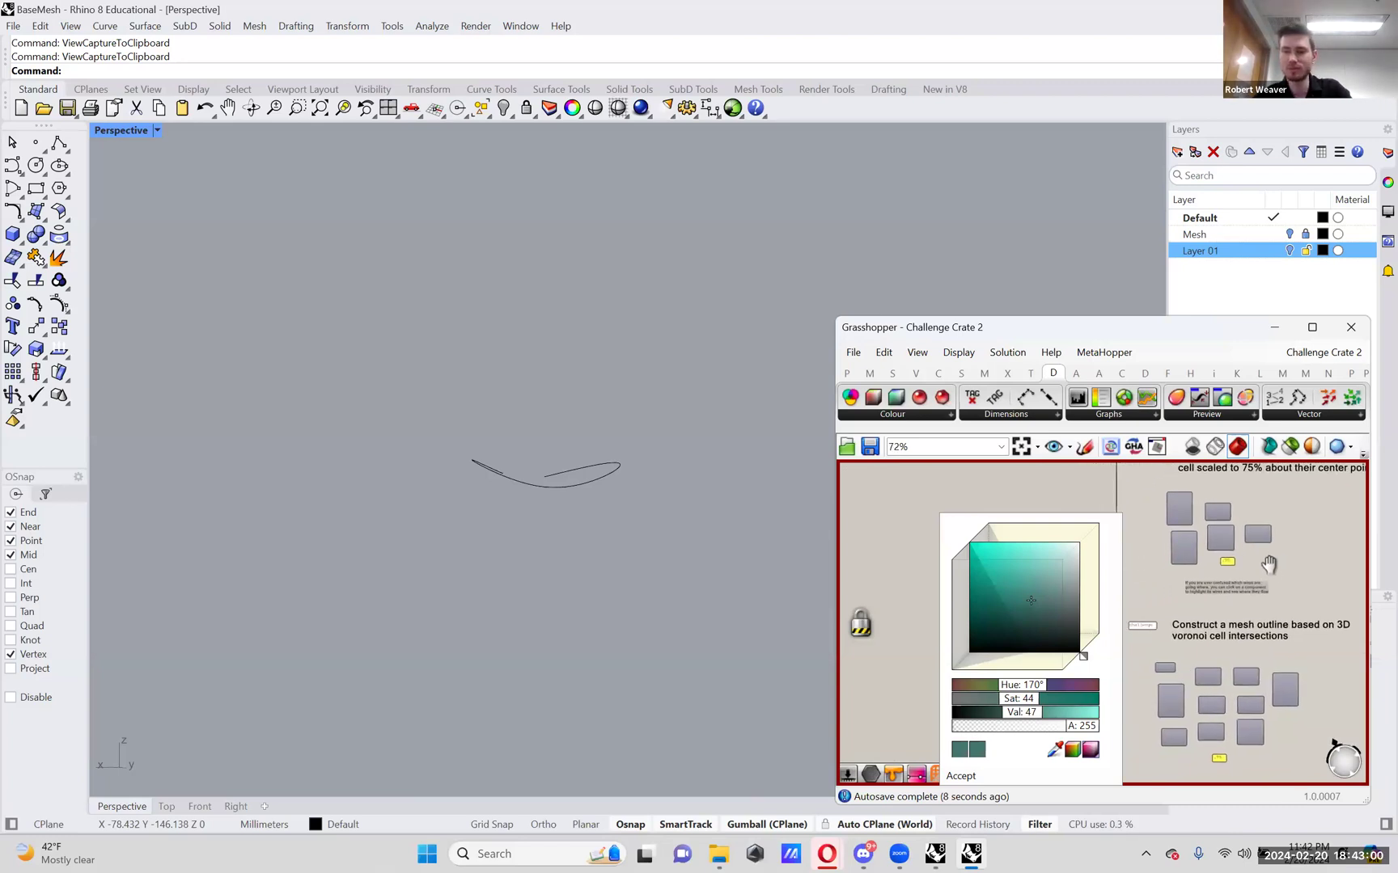
right_drag(1268, 633, 1244, 543)
scroll(1250, 575, down, 1)
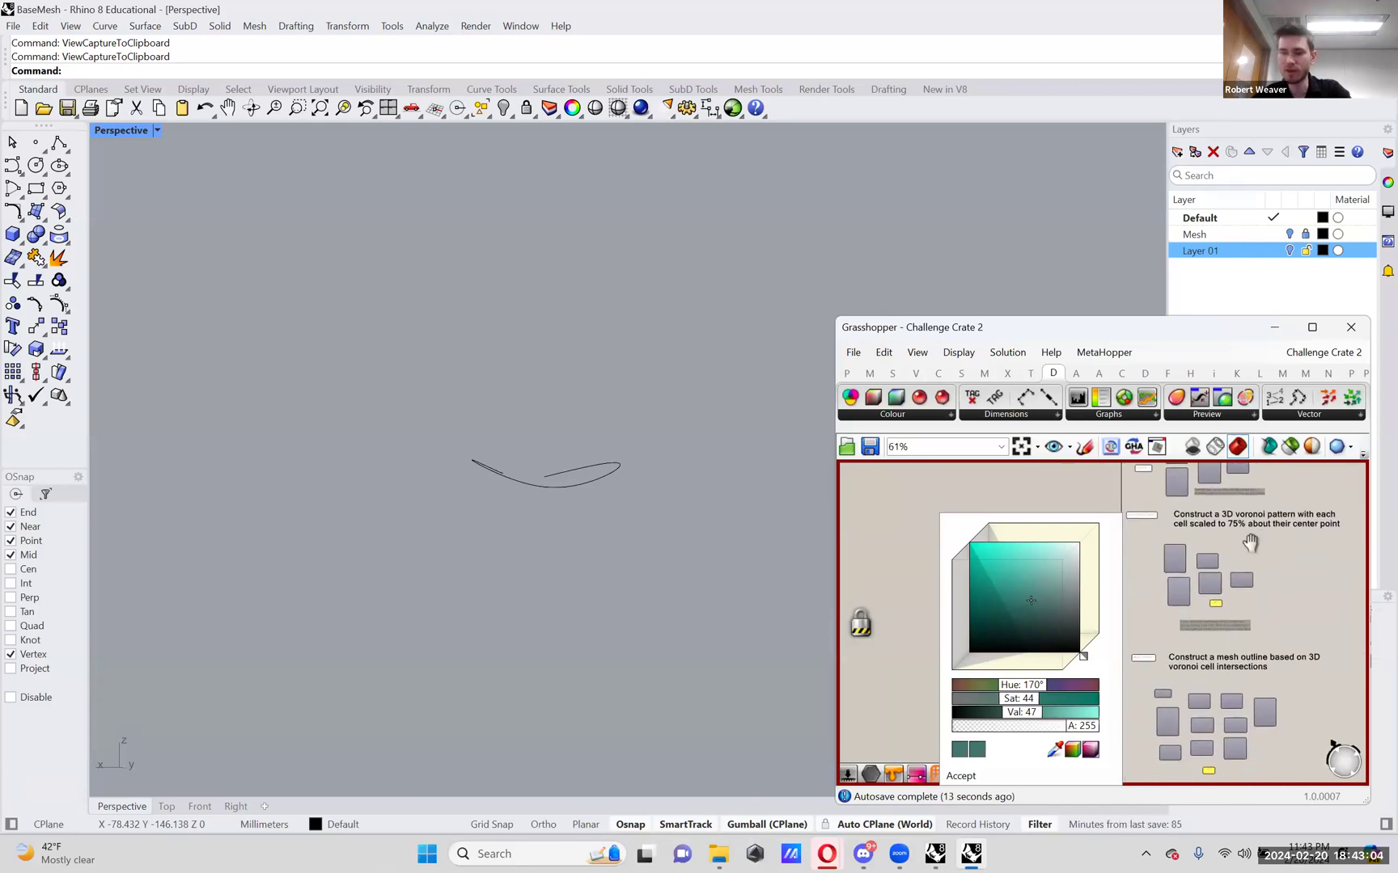
- Close the Challenge Crate 2 definition and return to the 2_20_24_DDW collar definition
click(1326, 353)
click(1355, 374)
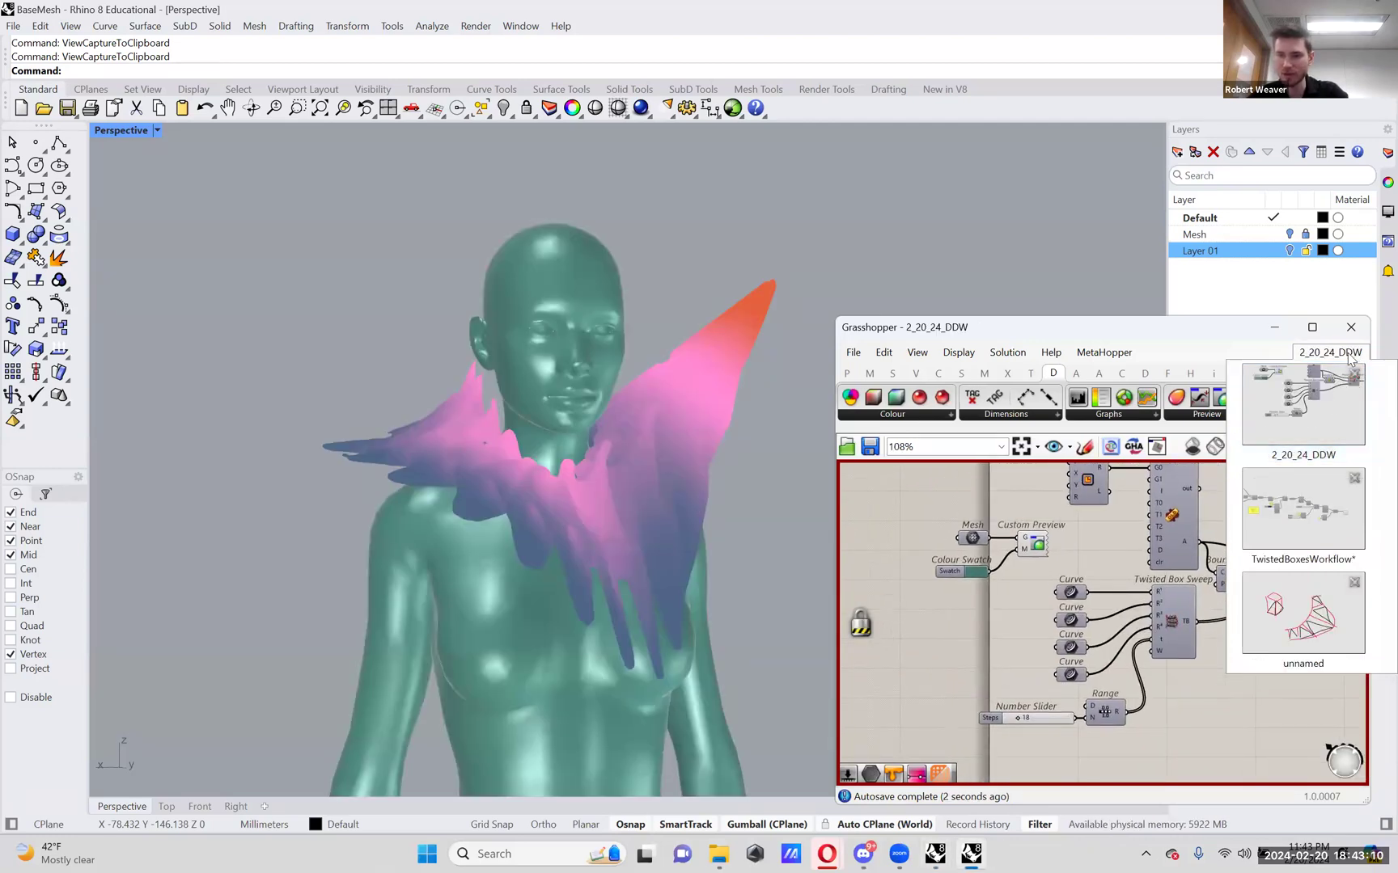
right_drag(1096, 529, 1076, 565)
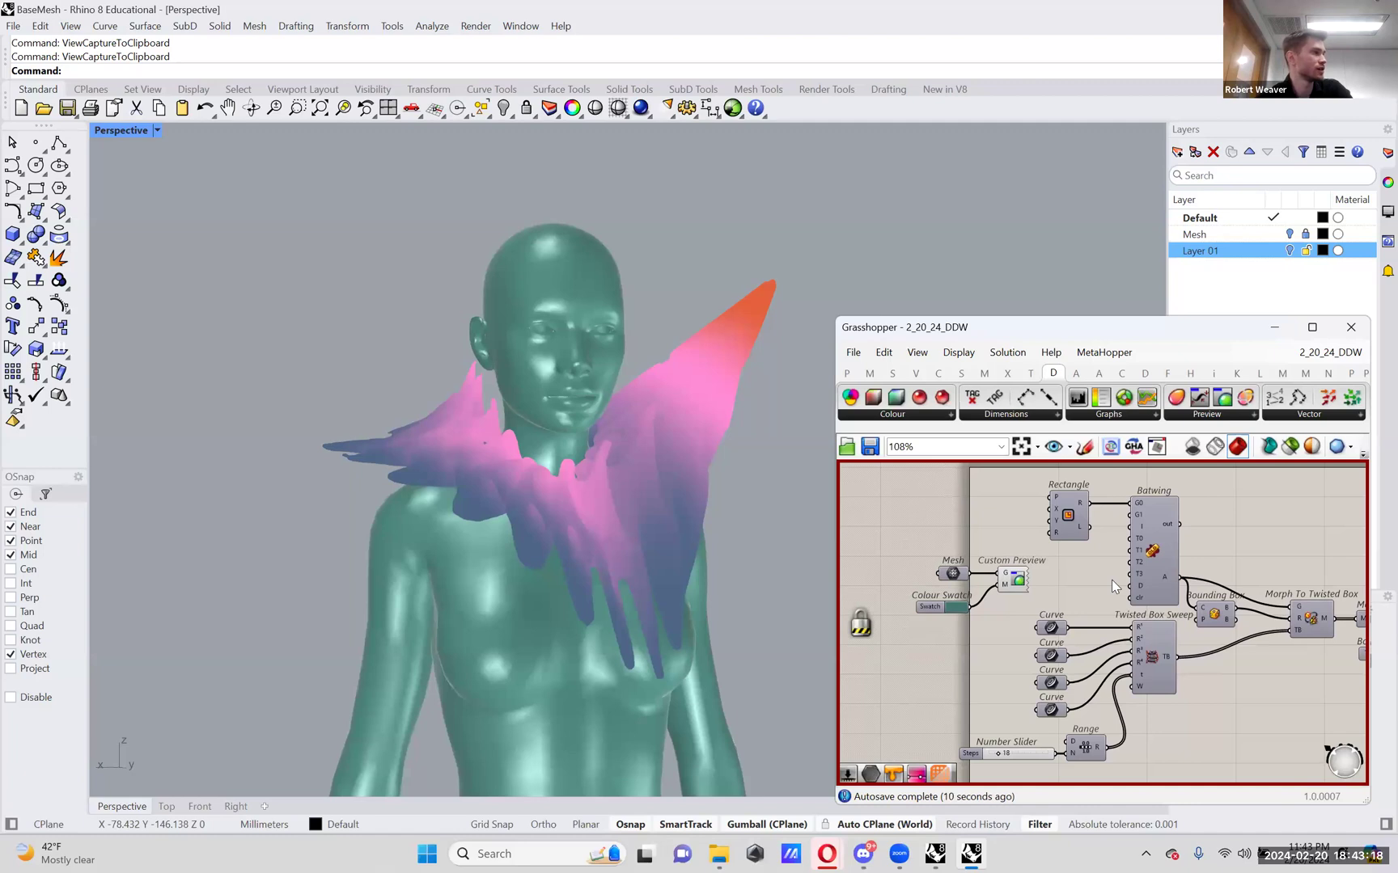
right_drag(1083, 592, 1080, 578)
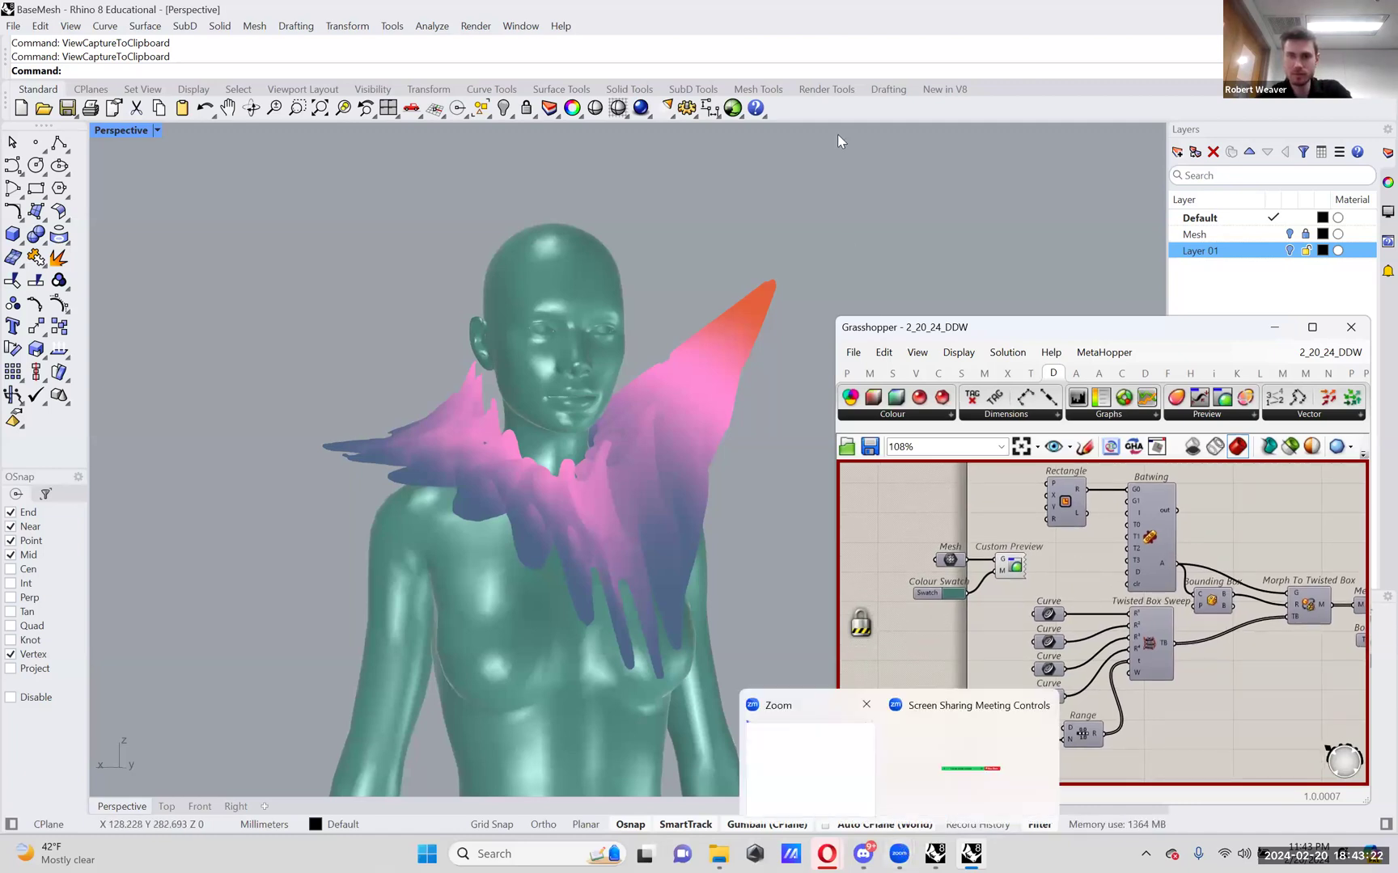
click(811, 30)
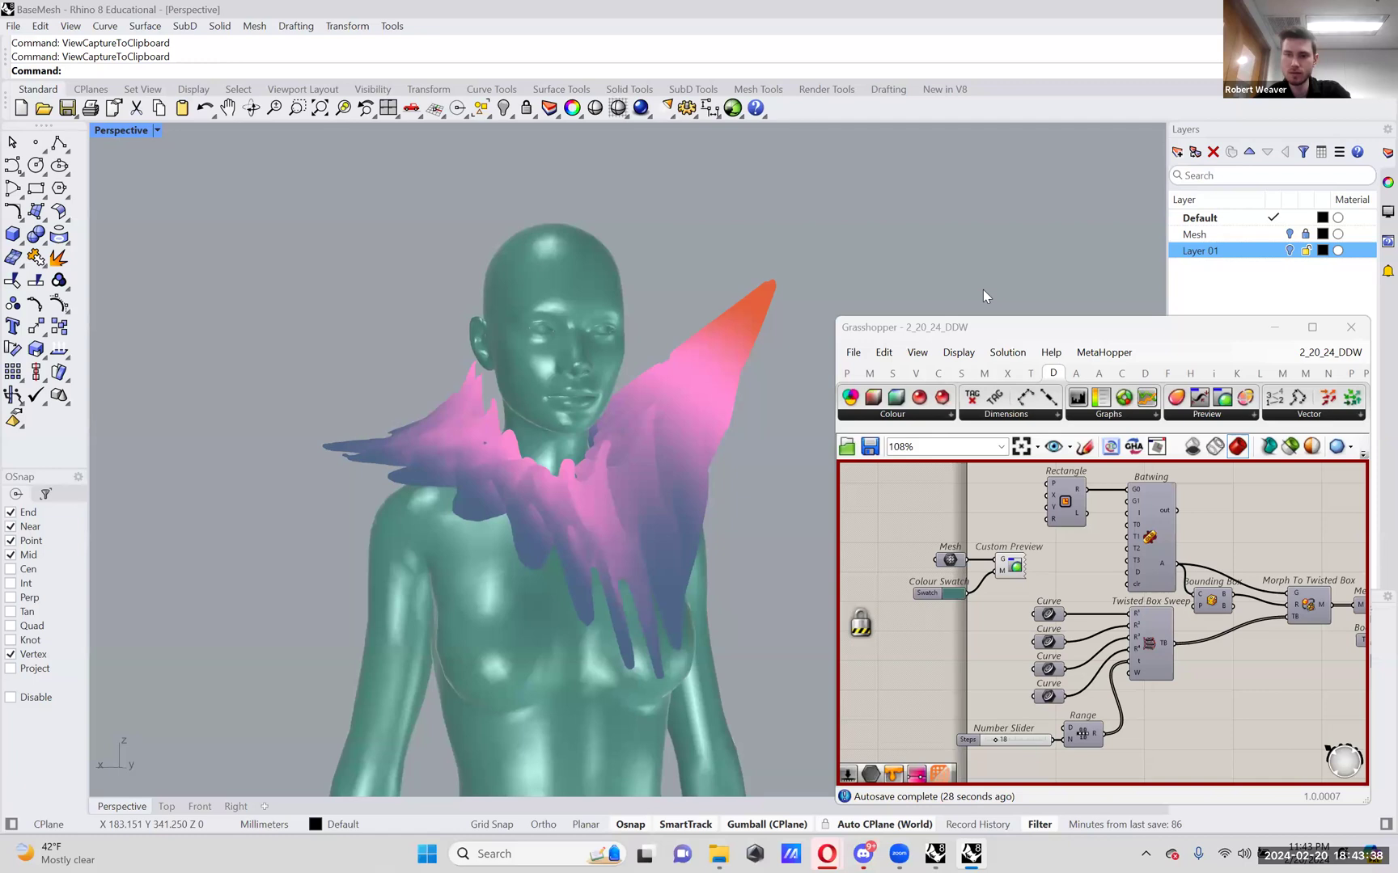
- Enlarge the Grasshopper window to fit more of the 2_20_24_DDW definition, from the Rectangle and Batwing components to Mesh Join
drag(837, 316, 761, 268)
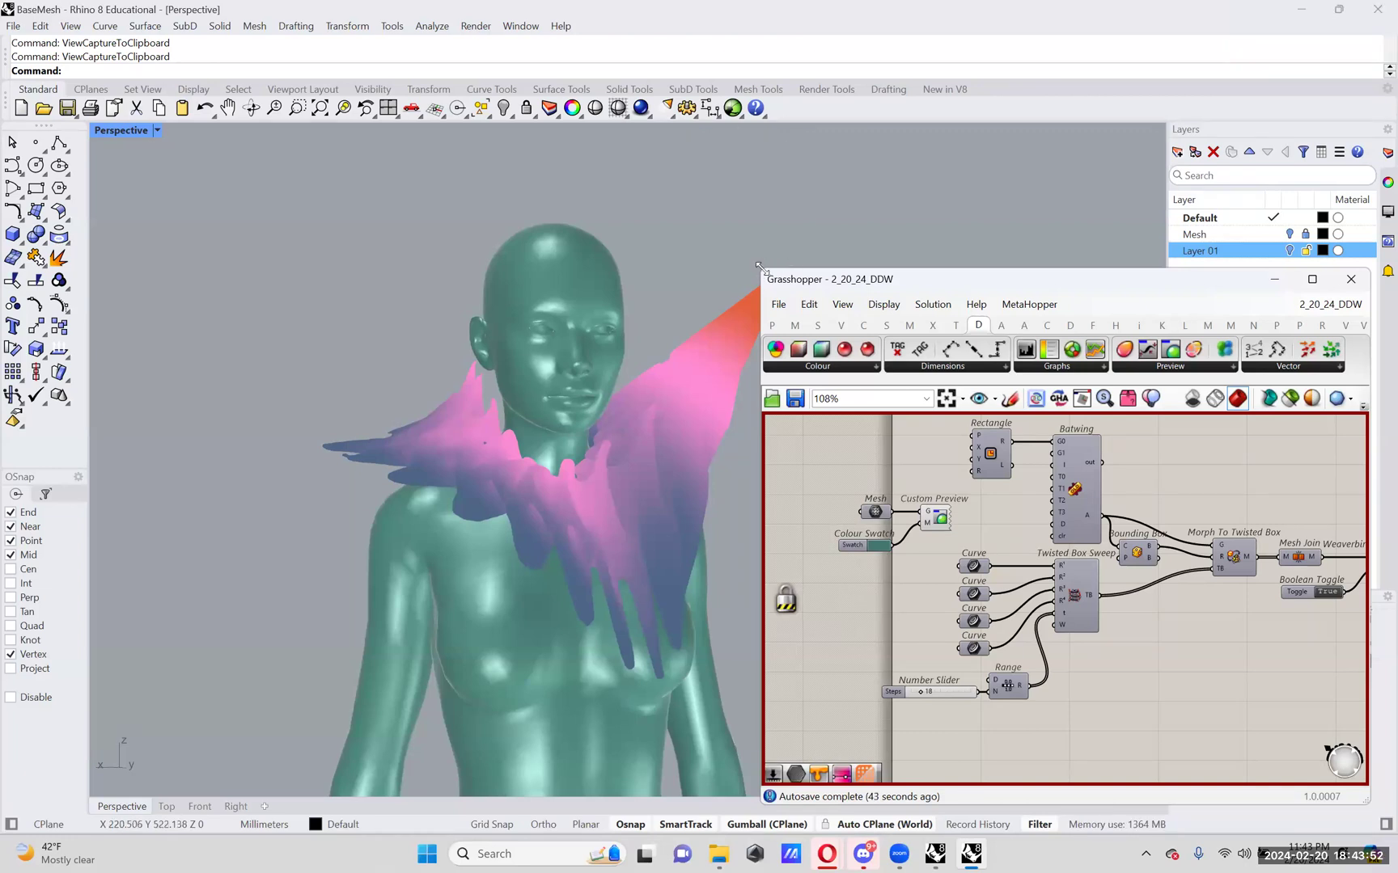
drag(760, 267, 721, 188)
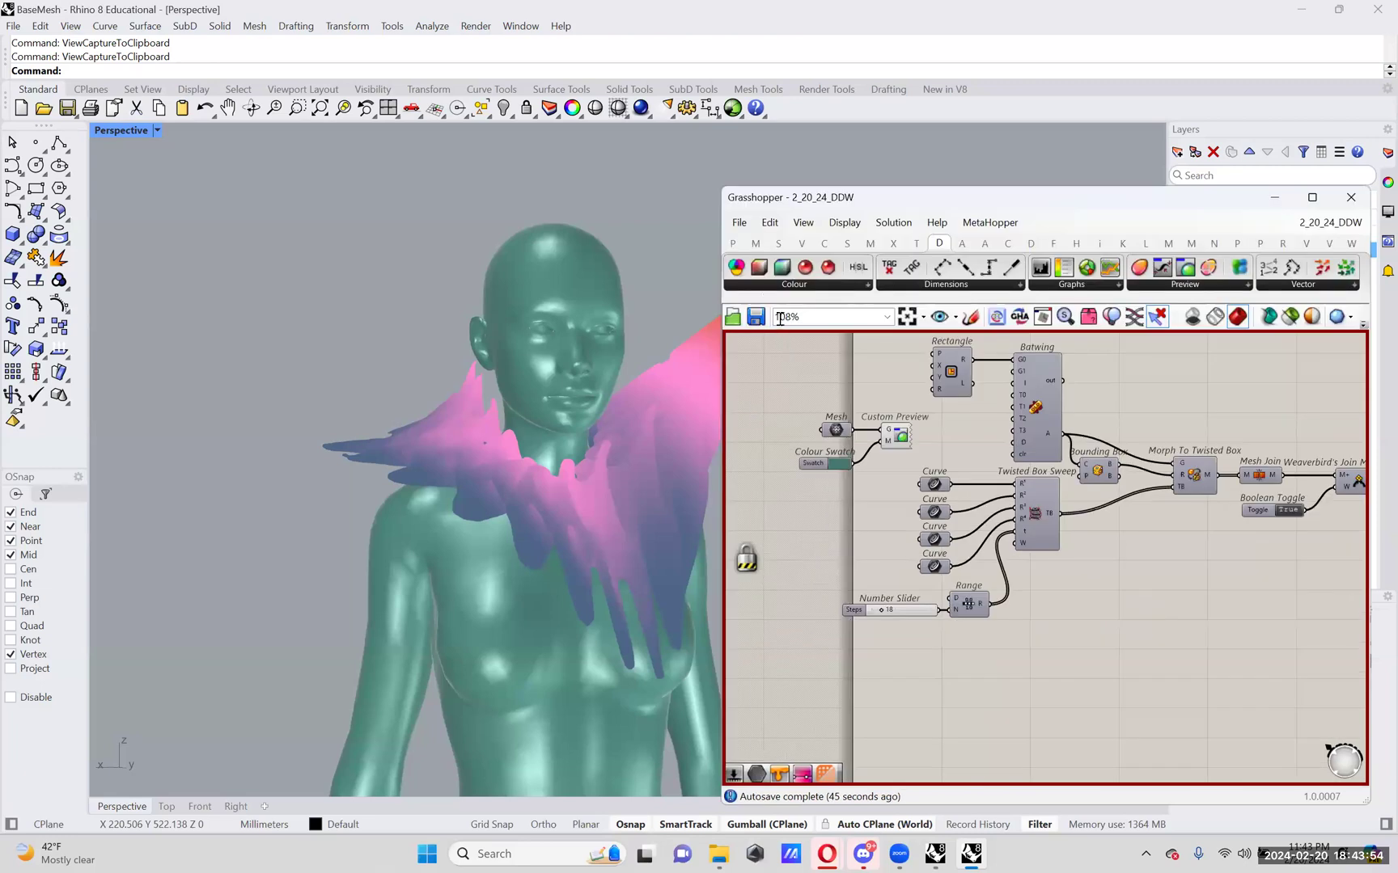
right_drag(824, 368, 855, 400)
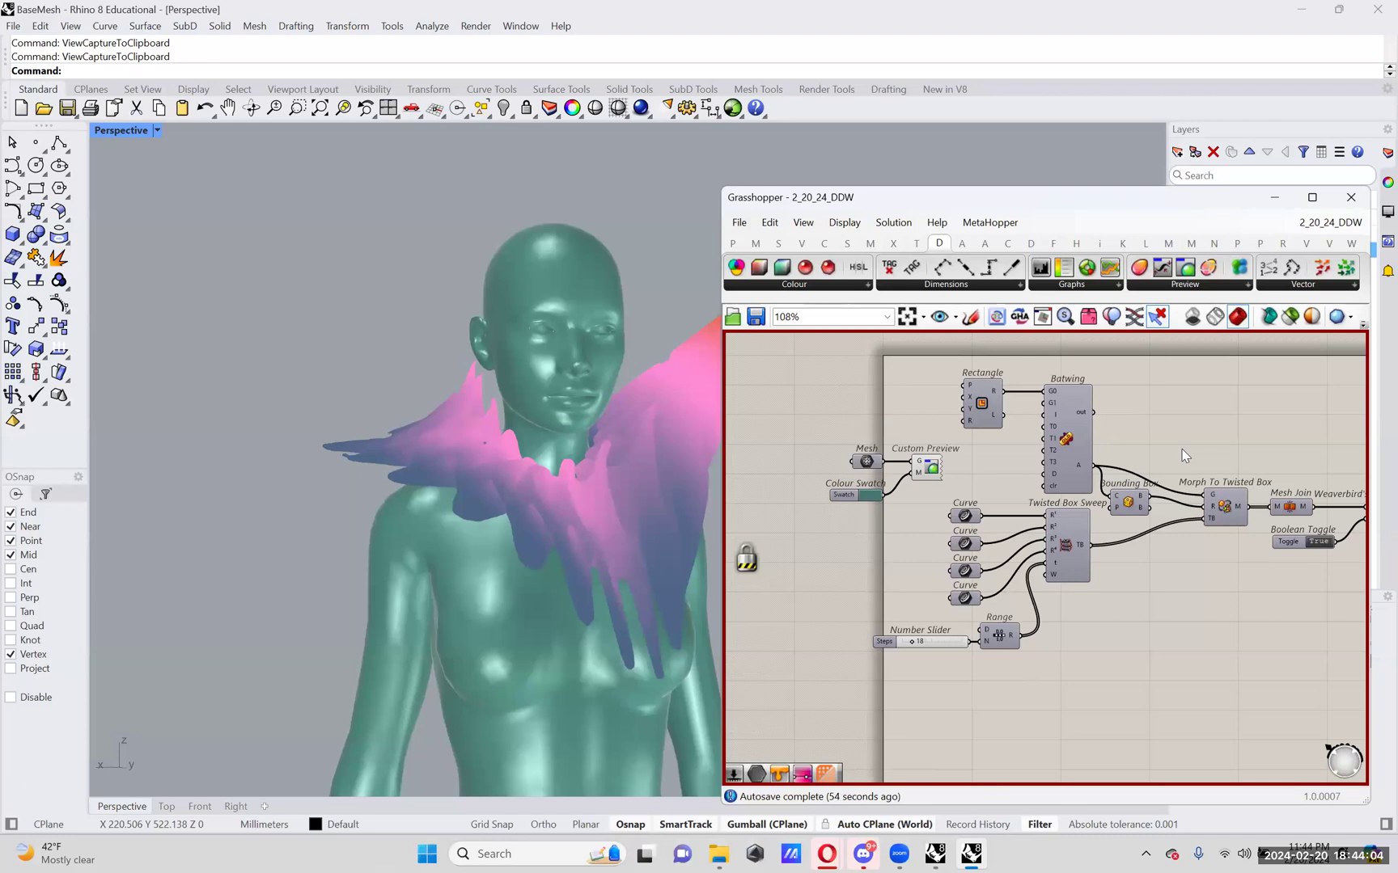
scroll(1140, 481, up, 4)
scroll(1145, 465, down, 4)
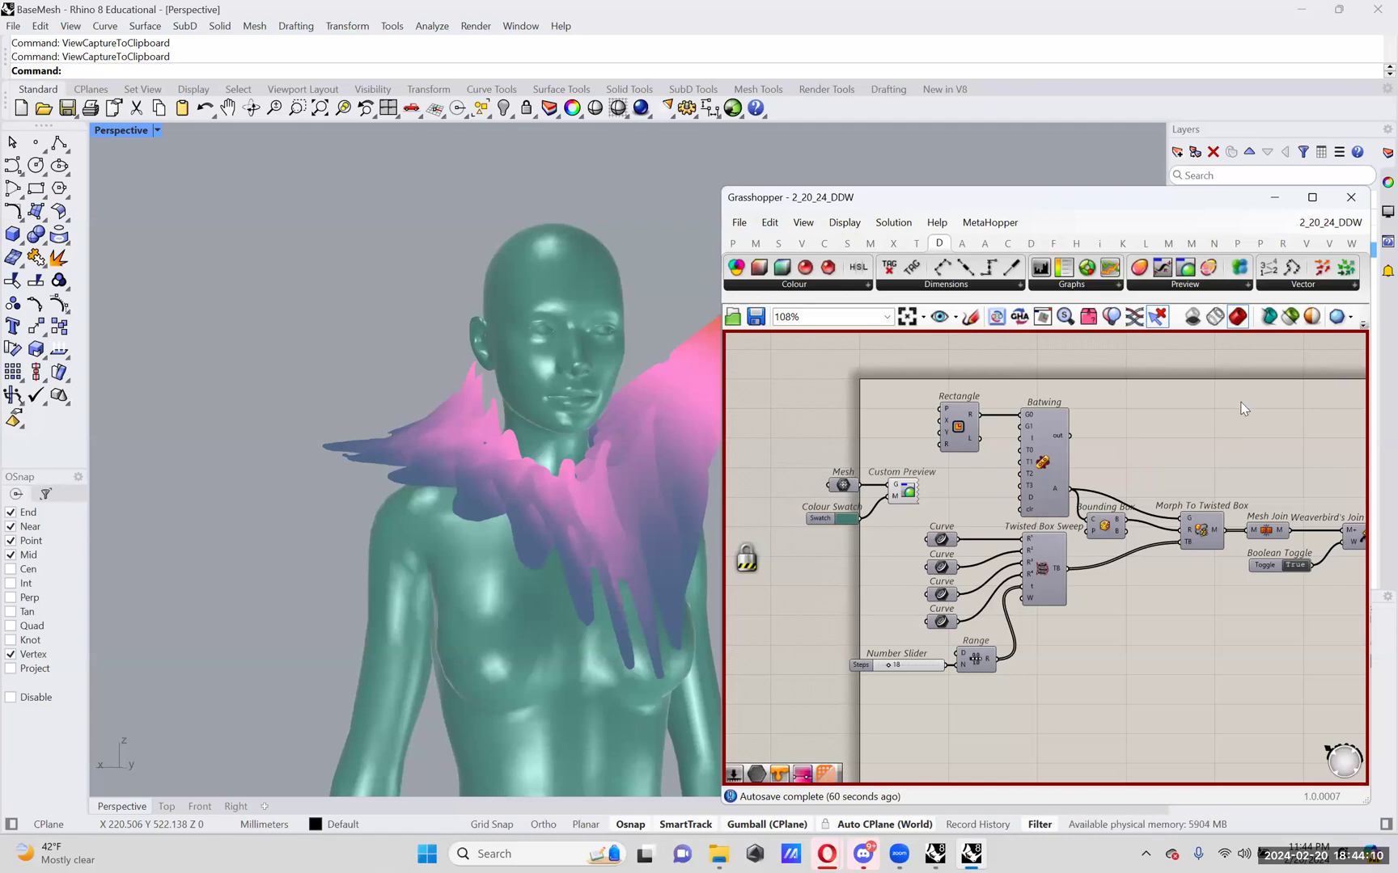
- Display the Pufferfish plugin's component set in Grasshopper and bring up its overview
click(1259, 243)
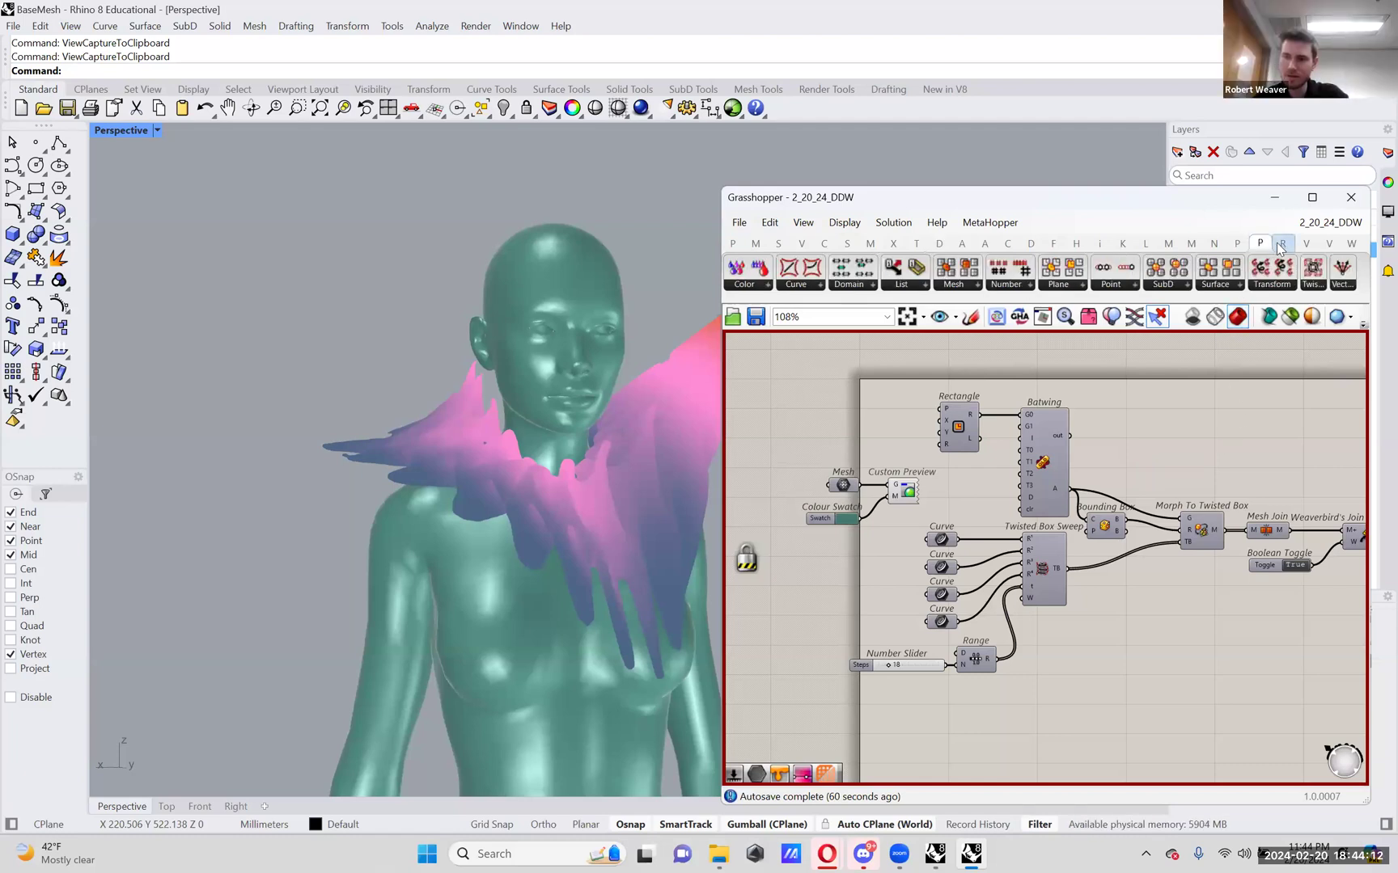
mouse_move(1264, 249)
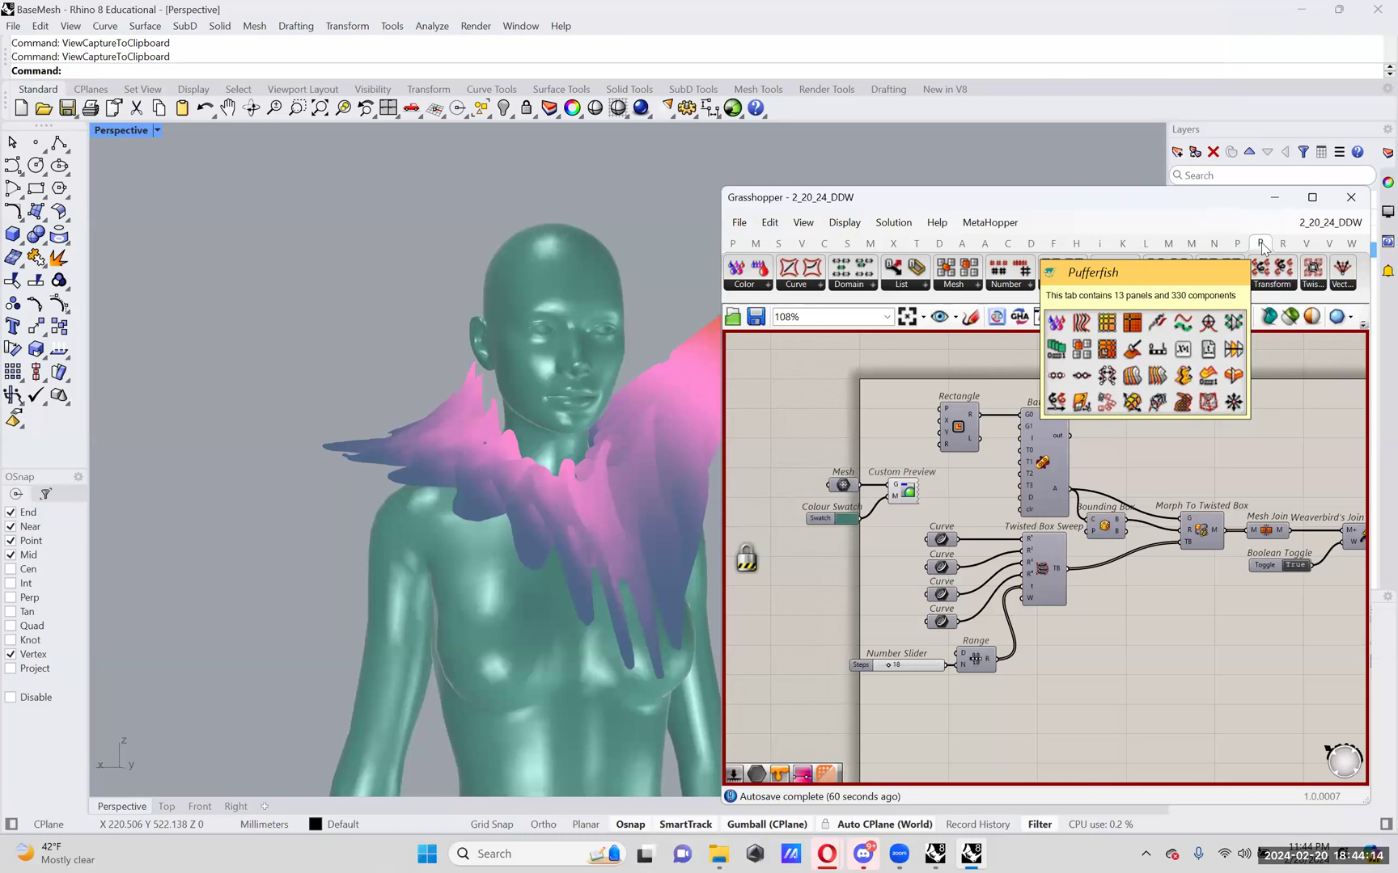